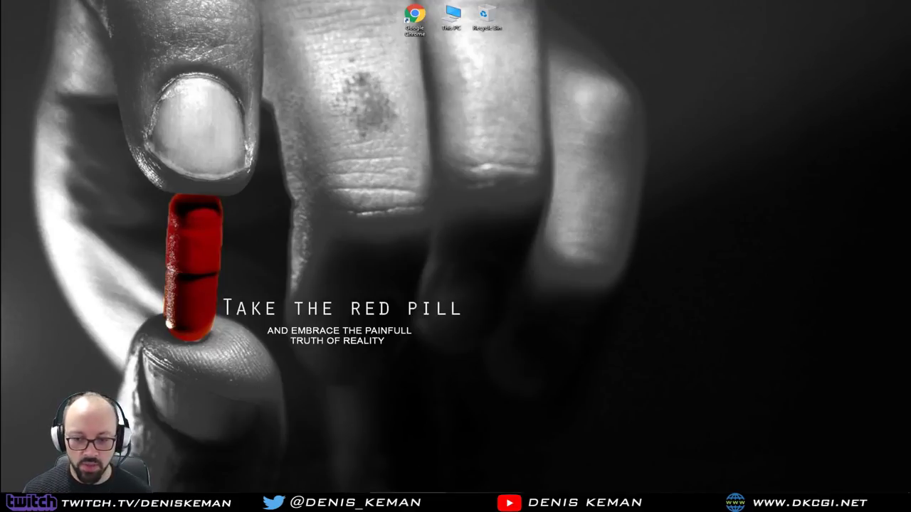
# - Switch to the Container_Box_Tutorial_12 scene in 3ds Max and look over the bar, stools and sofas
pyautogui.click(468, 502)
pyautogui.keyDown('alt'); pyautogui.moveTo(239, 172); pyautogui.dragTo(350, 237, button='middle'); pyautogui.keyUp('alt')
pyautogui.scroll(8, 351, 309)
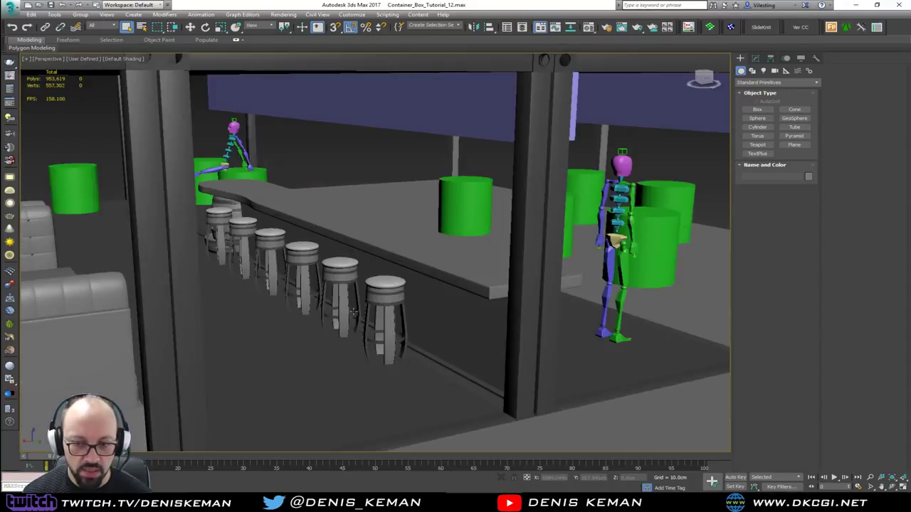
pyautogui.scroll(-3, 304, 264)
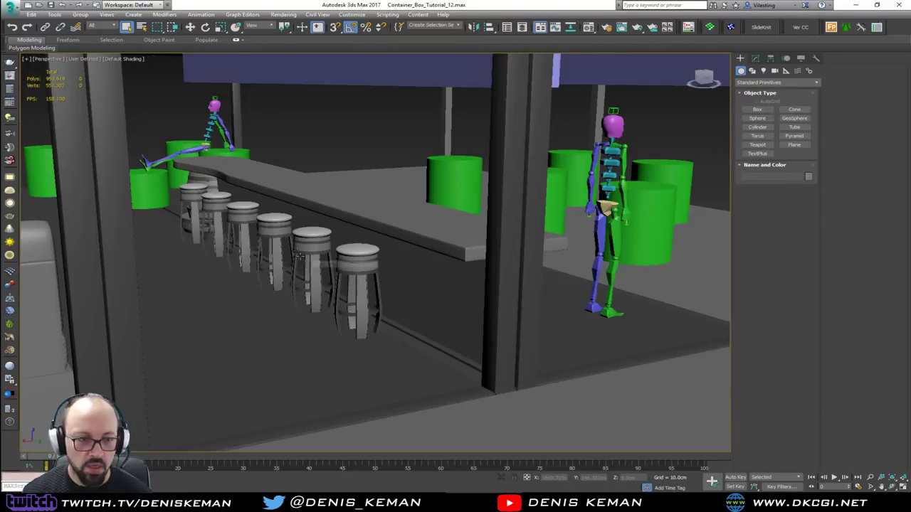
pyautogui.scroll(-8, 306, 264)
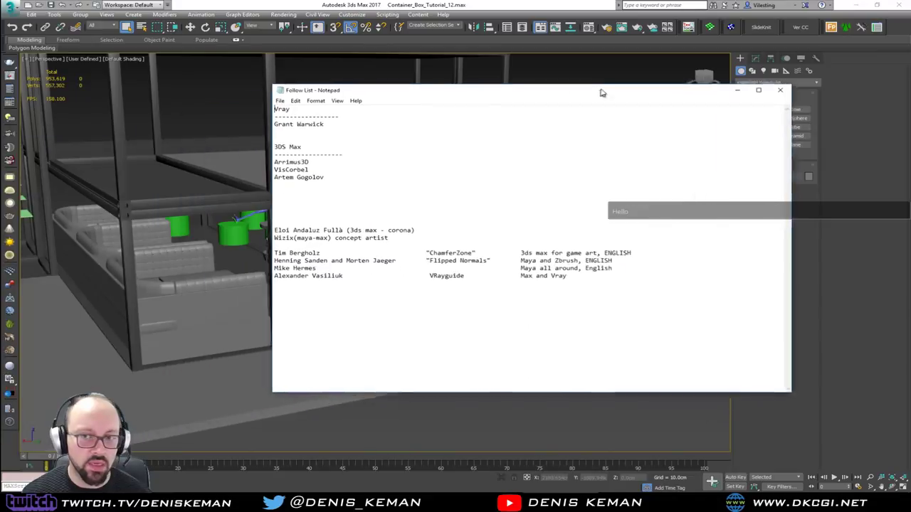
# - Reposition the Follow List notes window and highlight the 3ds max for game art entry and the entry under Vray
pyautogui.moveTo(602, 92); pyautogui.dragTo(679, 76)
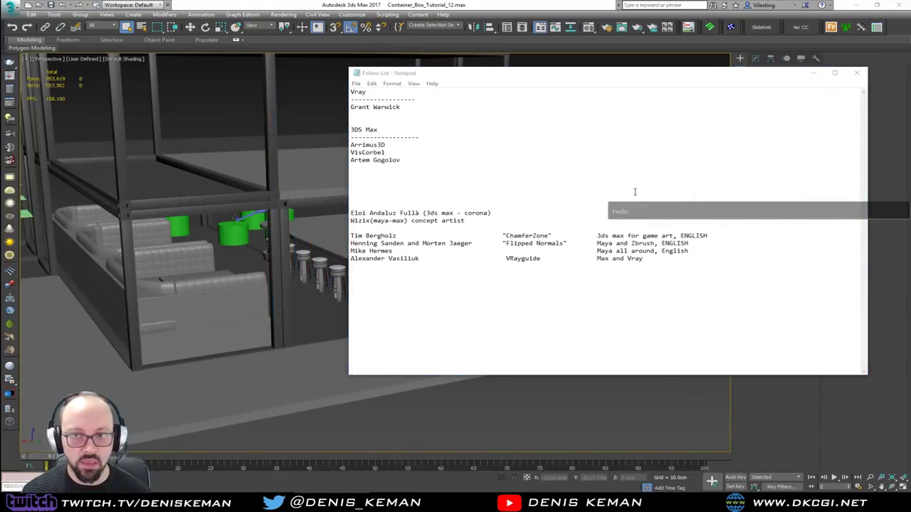
pyautogui.click(482, 109)
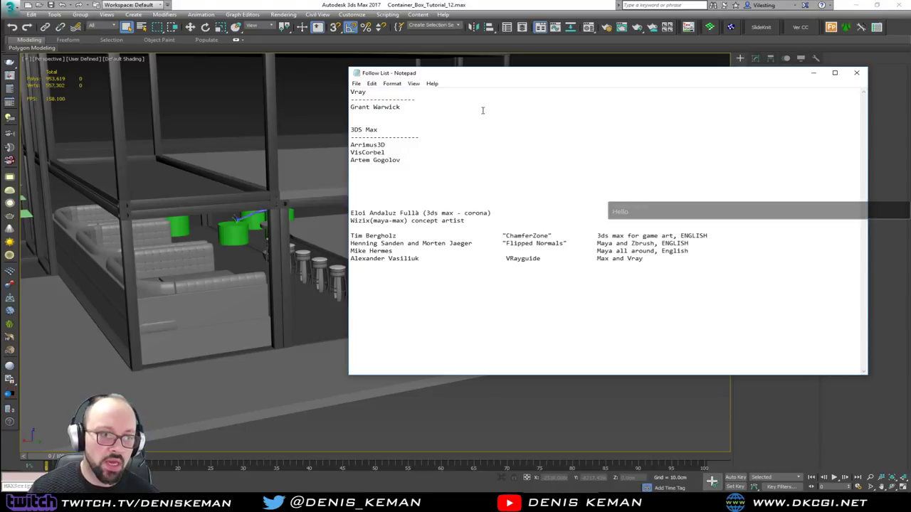
pyautogui.click(708, 262)
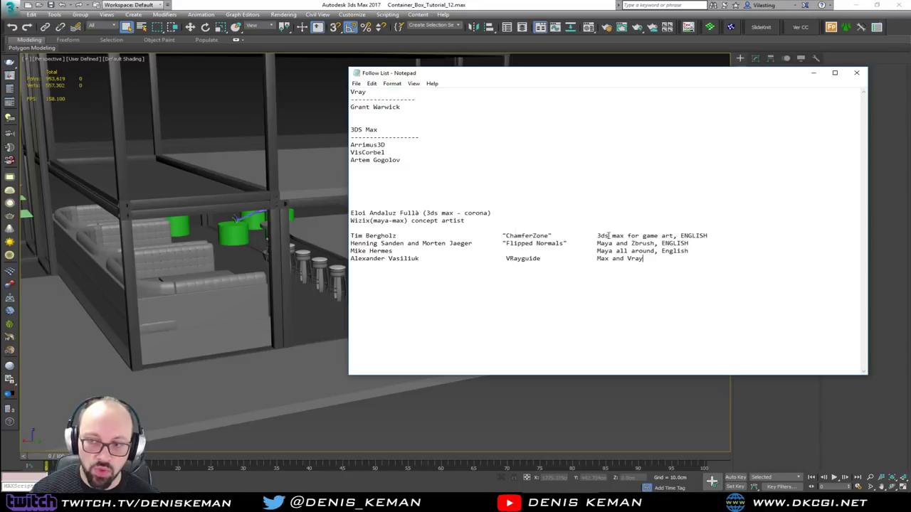
pyautogui.moveTo(597, 236); pyautogui.dragTo(349, 236)
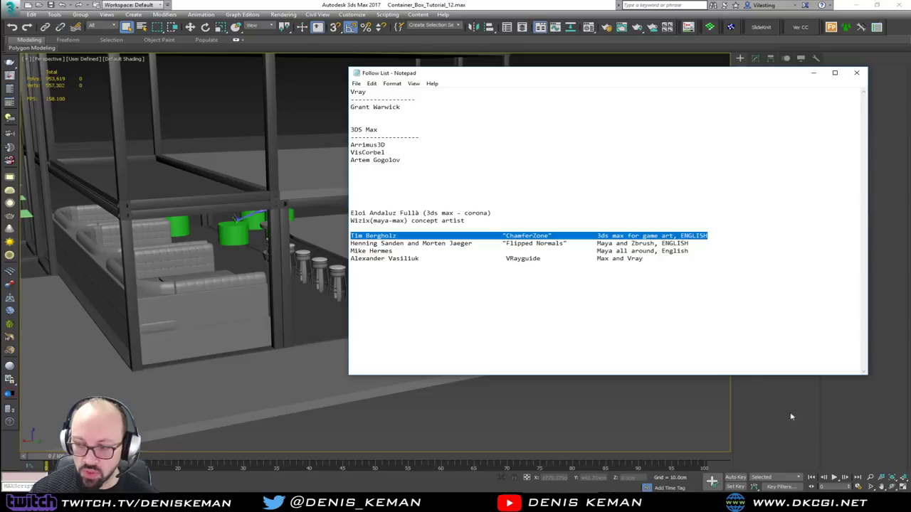
pyautogui.click(715, 235)
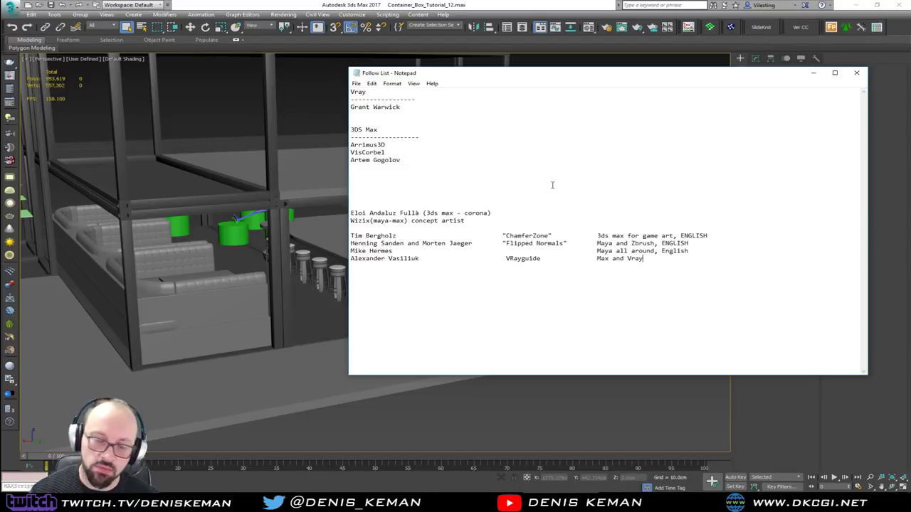
pyautogui.moveTo(404, 107); pyautogui.dragTo(351, 107)
pyautogui.click(405, 108)
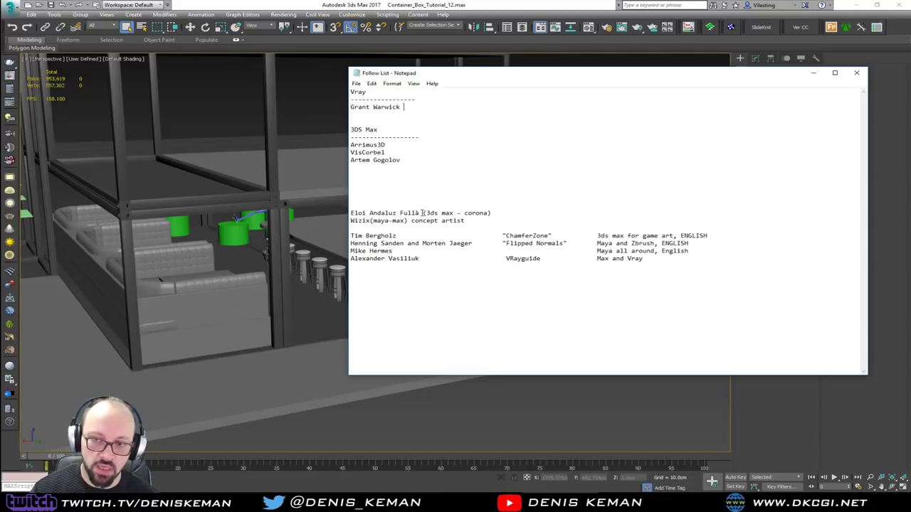
# - Go through the Follow List entries for 3ds max - corona, the concept artist, ChamferZone and Flipped Normals
pyautogui.moveTo(427, 212); pyautogui.dragTo(492, 213)
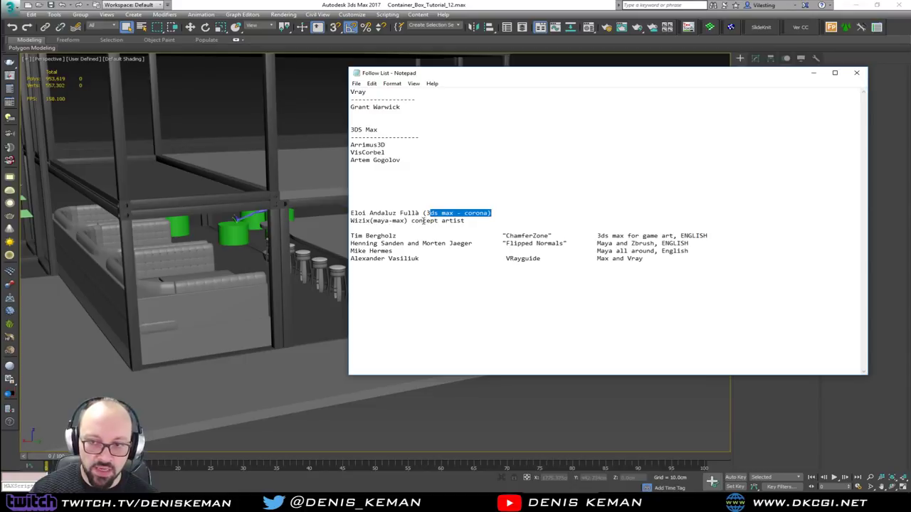
pyautogui.moveTo(464, 221); pyautogui.dragTo(437, 222)
pyautogui.click(400, 236)
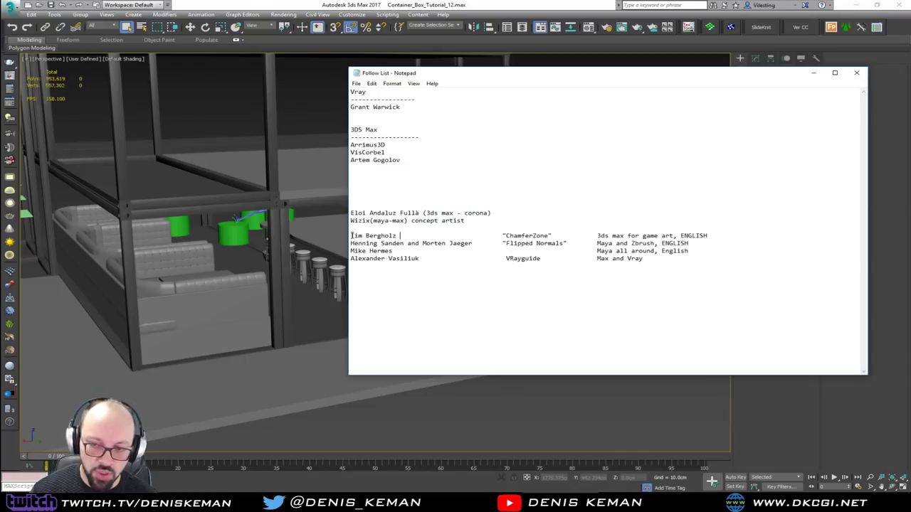
pyautogui.moveTo(352, 236); pyautogui.dragTo(412, 235)
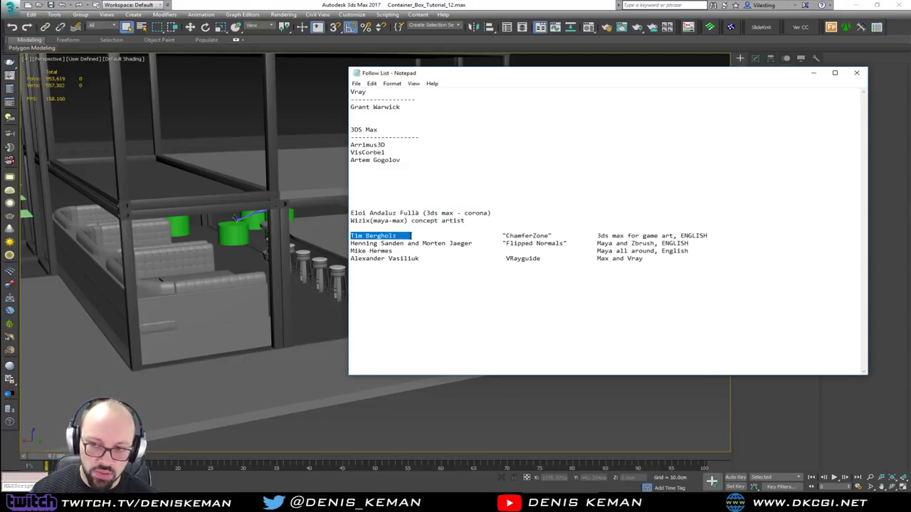
pyautogui.click(518, 236)
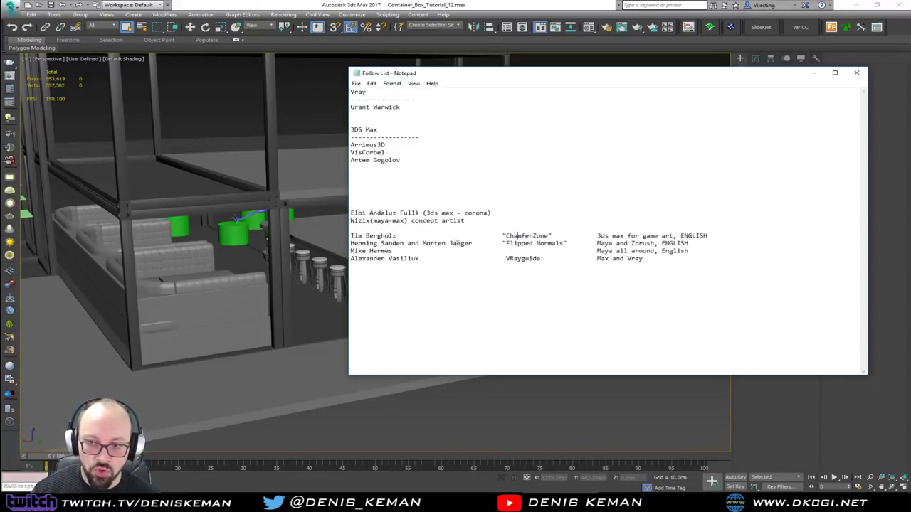
pyautogui.moveTo(507, 243); pyautogui.dragTo(565, 244)
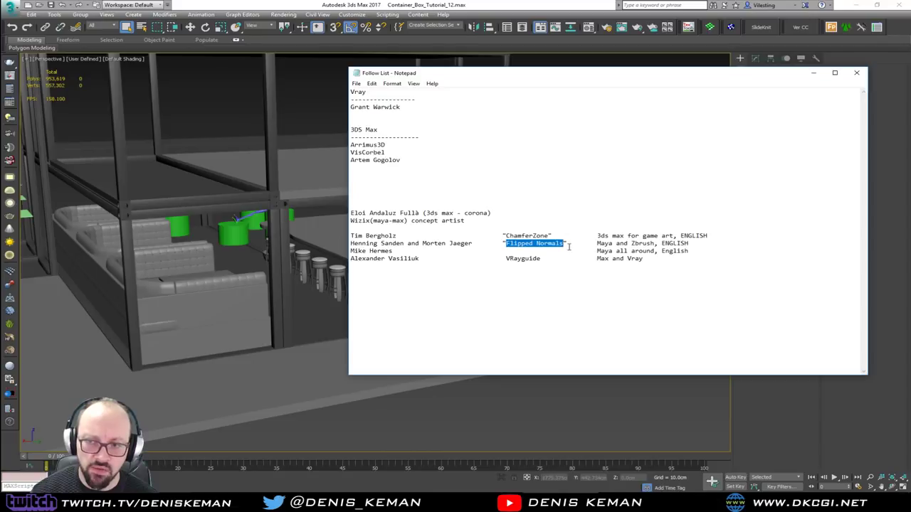
pyautogui.moveTo(567, 243); pyautogui.dragTo(503, 244)
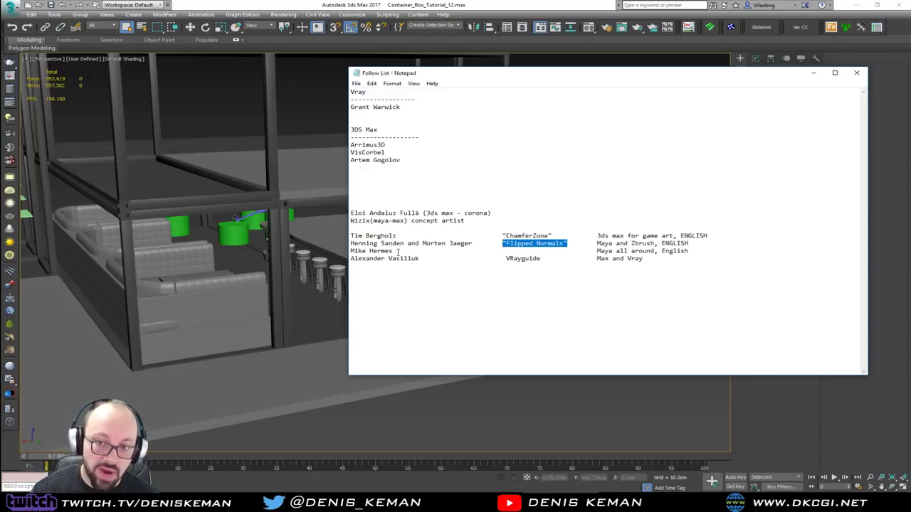
# - Review the Maya all around and VRayguide entries, and move the Follow List window off the 3ds Max scene
pyautogui.moveTo(395, 251); pyautogui.dragTo(359, 250)
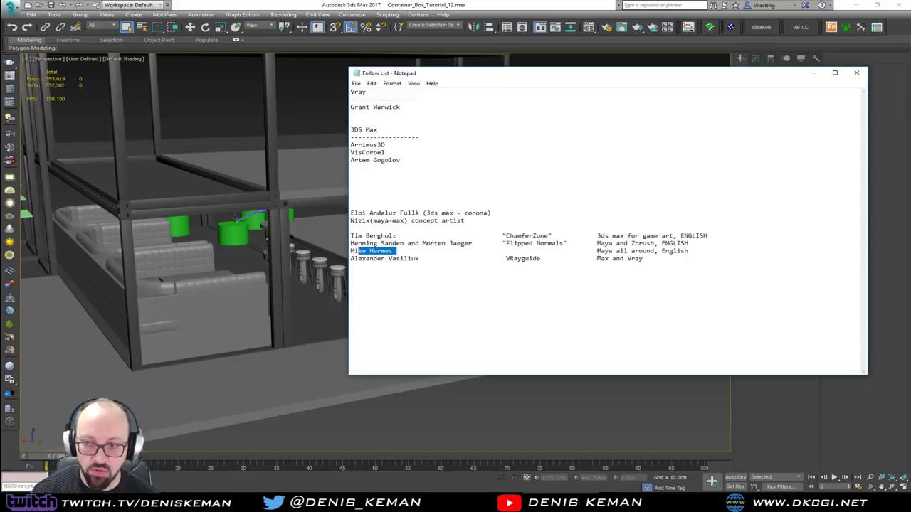
pyautogui.moveTo(597, 251); pyautogui.dragTo(654, 250)
pyautogui.click(686, 250)
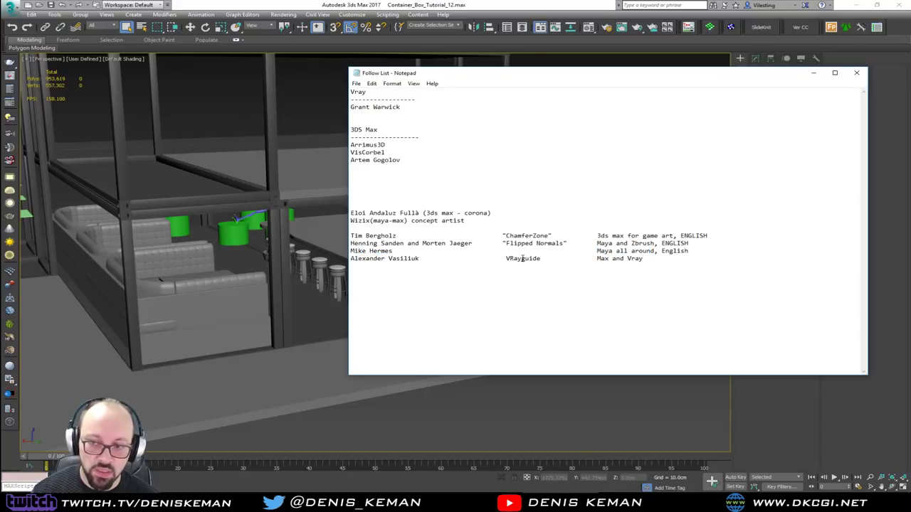
pyautogui.moveTo(506, 259); pyautogui.dragTo(586, 262)
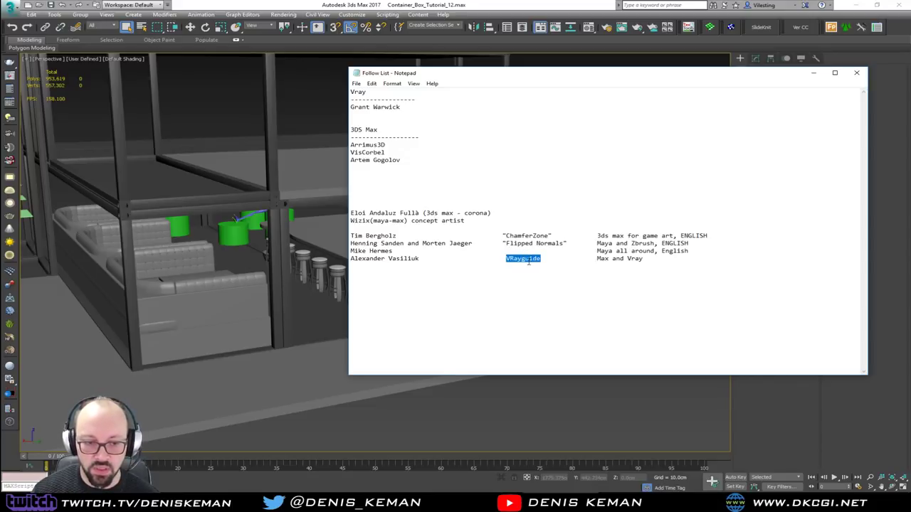
pyautogui.click(646, 262)
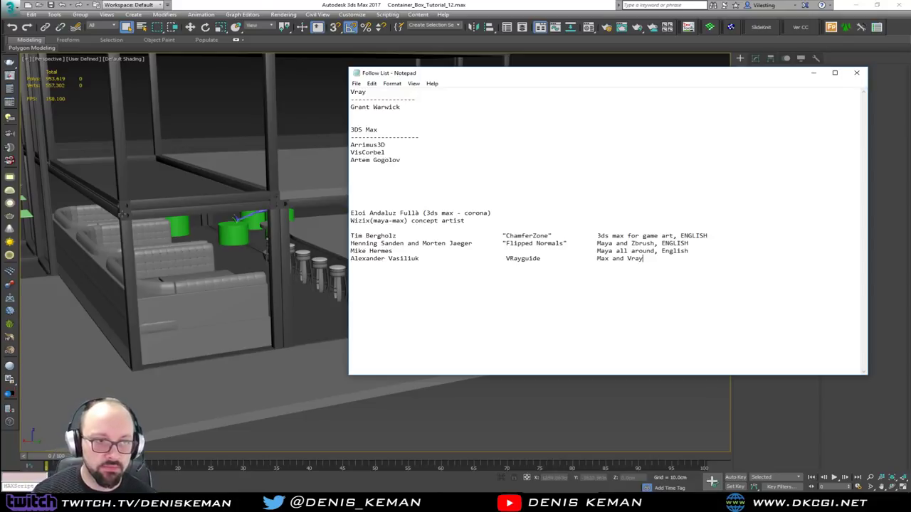
pyautogui.hotkey('alt', 'Tab')
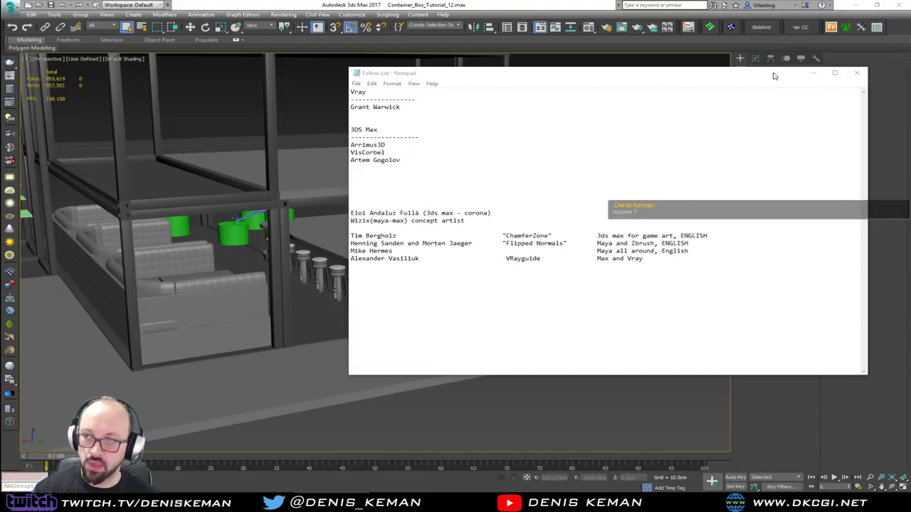
pyautogui.moveTo(773, 76); pyautogui.dragTo(0, 122)
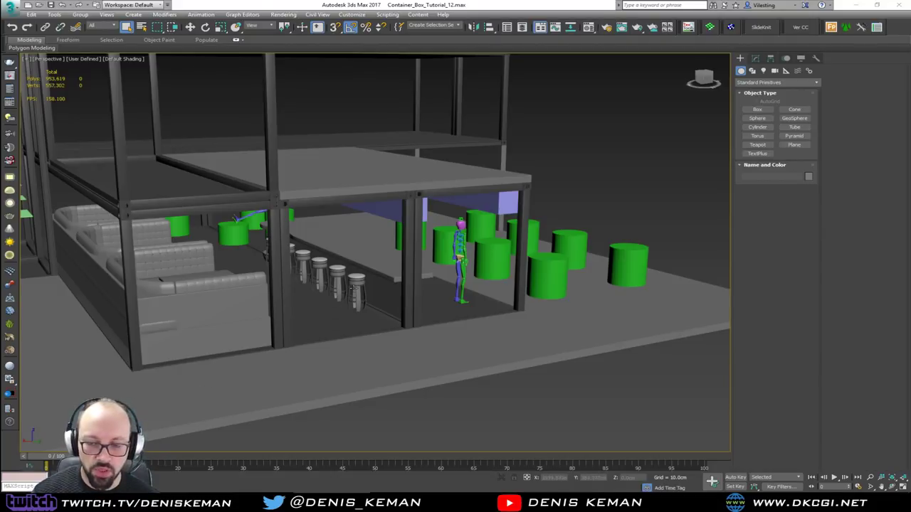
# - Hide the Prototype layer containing the container frames so only the bar, furniture and placeholder objects remain displayed
pyautogui.moveTo(328, 222); pyautogui.dragTo(348, 239, button='middle')
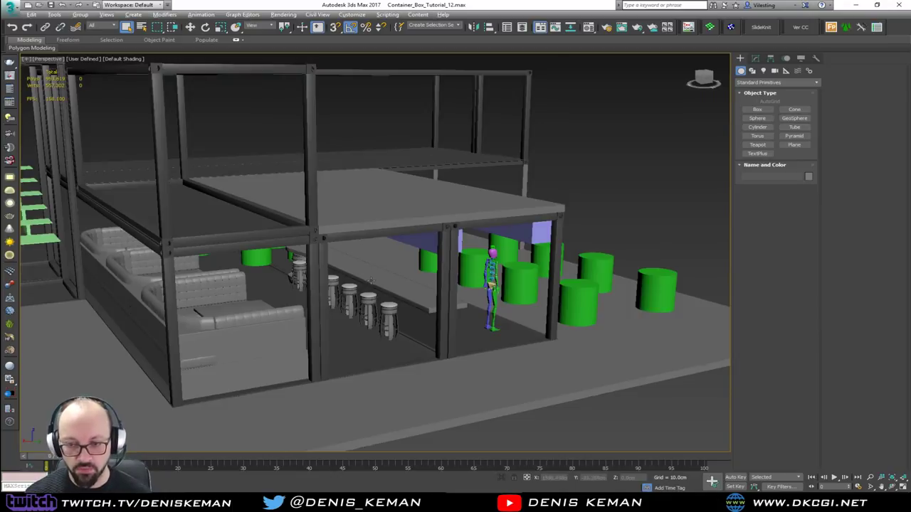
pyautogui.keyDown('alt'); pyautogui.moveTo(372, 280); pyautogui.dragTo(468, 283, button='middle'); pyautogui.keyUp('alt')
pyautogui.moveTo(386, 299); pyautogui.dragTo(293, 269, button='middle')
pyautogui.moveTo(293, 269); pyautogui.dragTo(380, 286, button='middle')
pyautogui.scroll(-4, 381, 286)
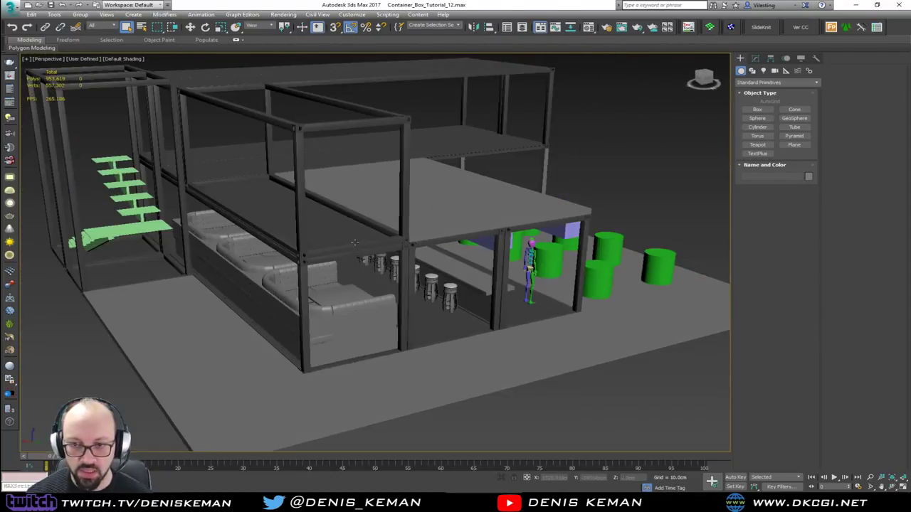
pyautogui.click(334, 225)
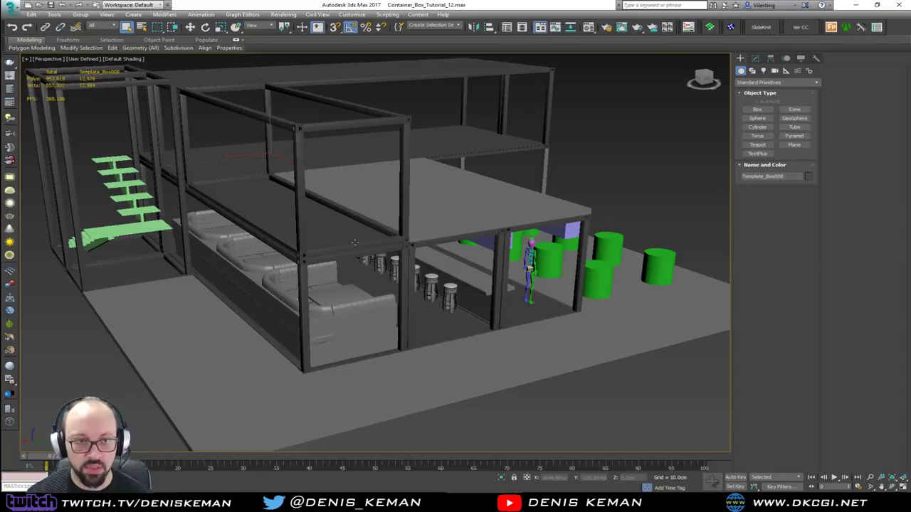
pyautogui.click(522, 29)
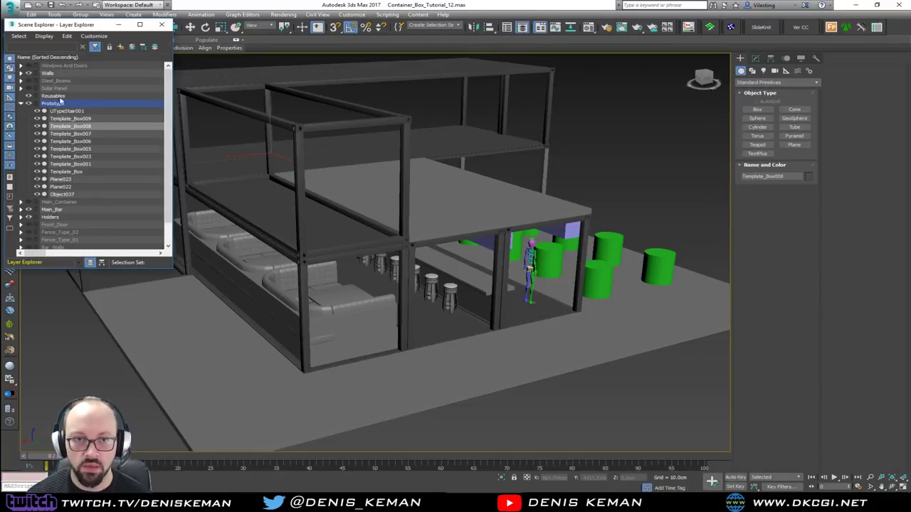
pyautogui.click(29, 104)
pyautogui.scroll(3, 461, 266)
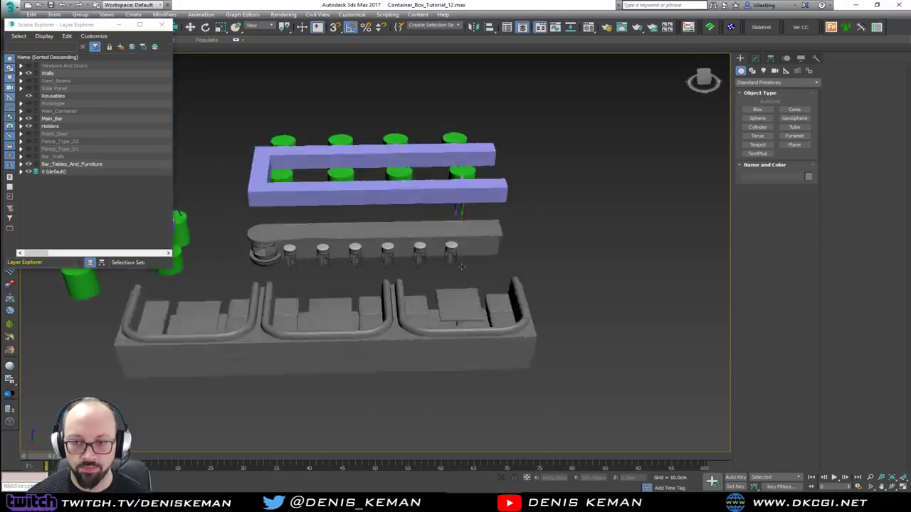
pyautogui.keyDown('alt'); pyautogui.moveTo(461, 266); pyautogui.dragTo(363, 270, button='middle'); pyautogui.keyUp('alt')
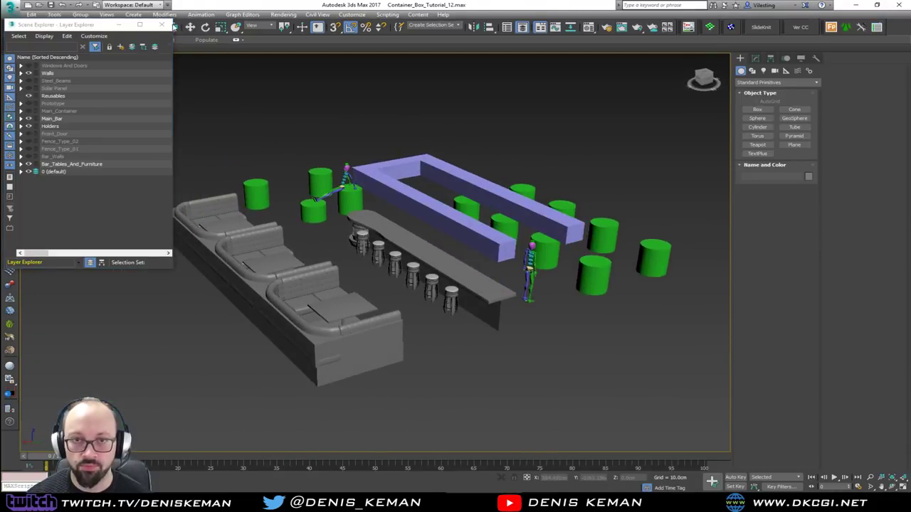
pyautogui.click(162, 25)
# - Examine the wireframe topology of the bar counter, its barrel base and front panels with edged faces displayed
pyautogui.keyDown('alt'); pyautogui.moveTo(249, 196); pyautogui.dragTo(378, 206, button='middle'); pyautogui.keyUp('alt')
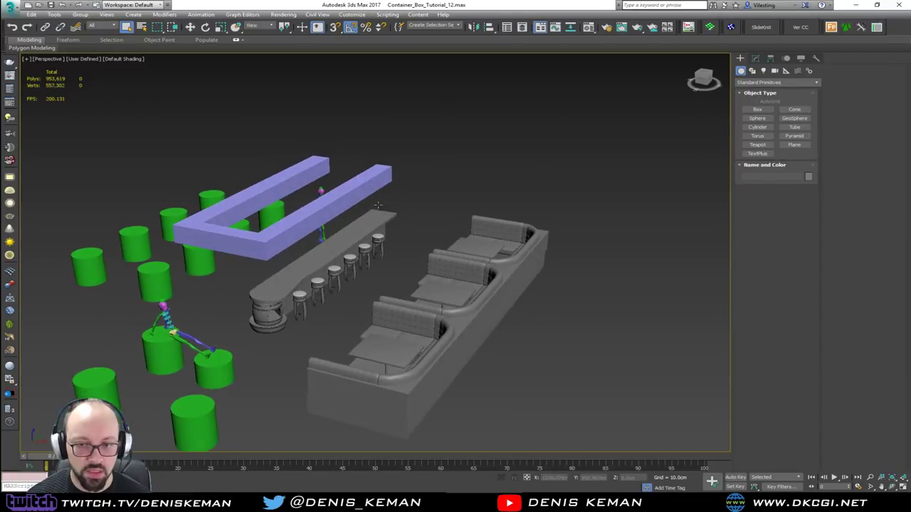
pyautogui.scroll(10, 271, 308)
pyautogui.press('F4')
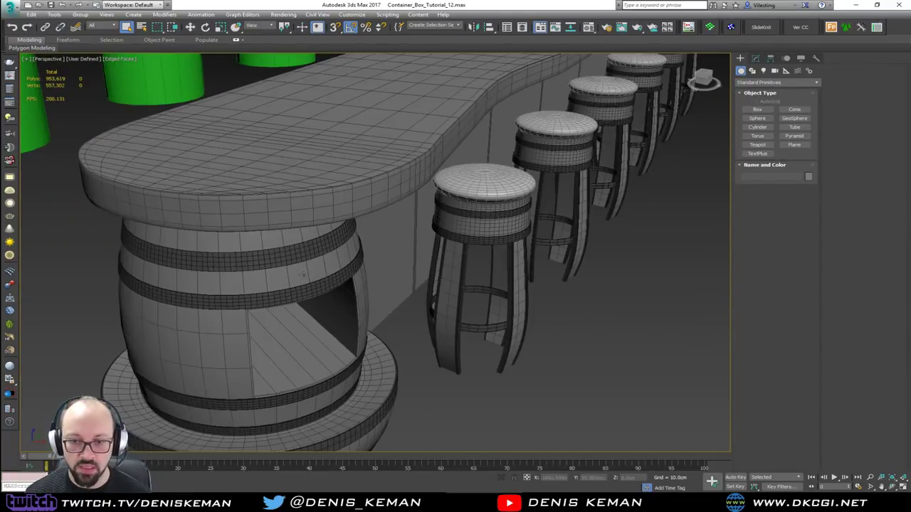
pyautogui.scroll(-5, 285, 324)
pyautogui.keyDown('alt'); pyautogui.moveTo(285, 325); pyautogui.dragTo(275, 277, button='middle'); pyautogui.keyUp('alt')
pyautogui.click(304, 239)
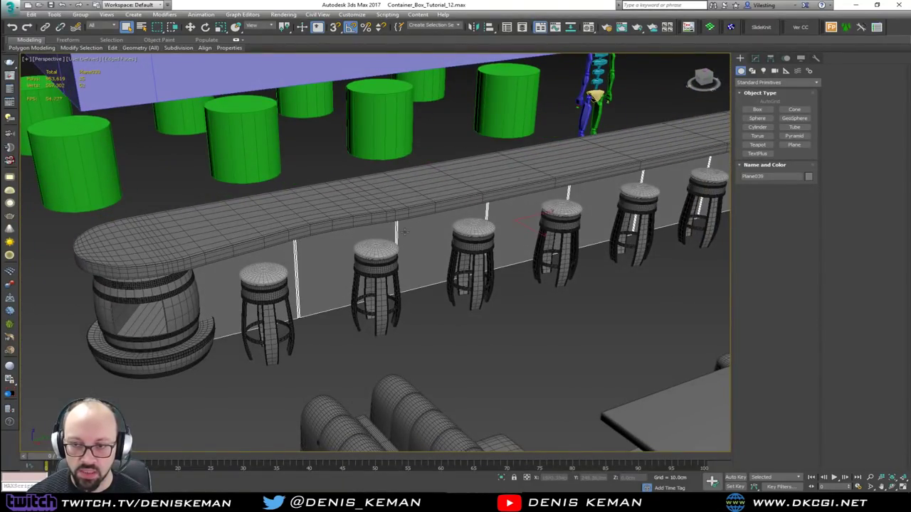
pyautogui.keyDown('alt'); pyautogui.moveTo(303, 240); pyautogui.dragTo(427, 250, button='middle'); pyautogui.keyUp('alt')
pyautogui.click(274, 347)
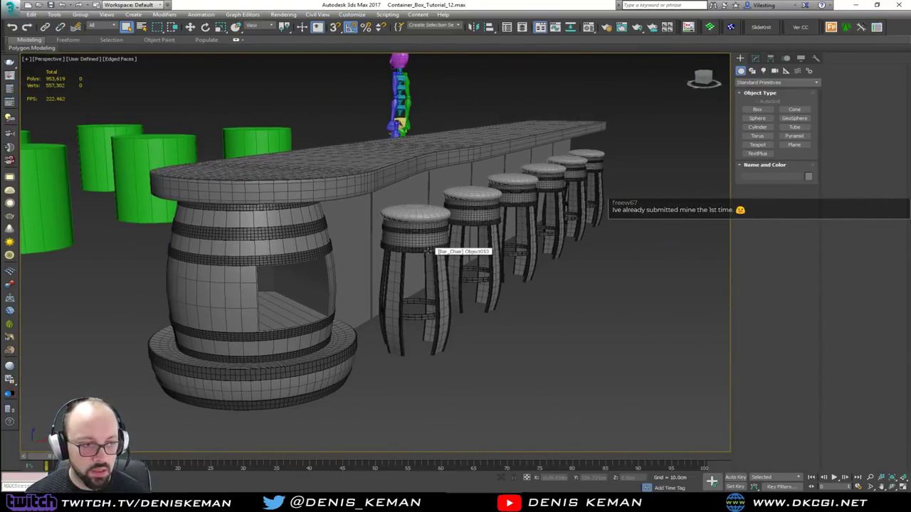
# - Inspect the bar stools up close, turn off edged faces and view the whole bar in plain shading
pyautogui.scroll(6, 426, 235)
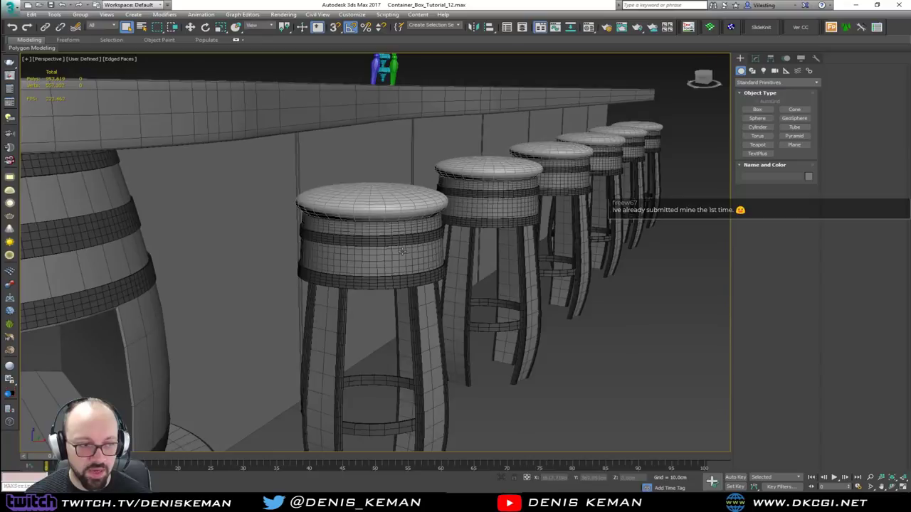
pyautogui.scroll(-3, 378, 210)
pyautogui.press('F4')
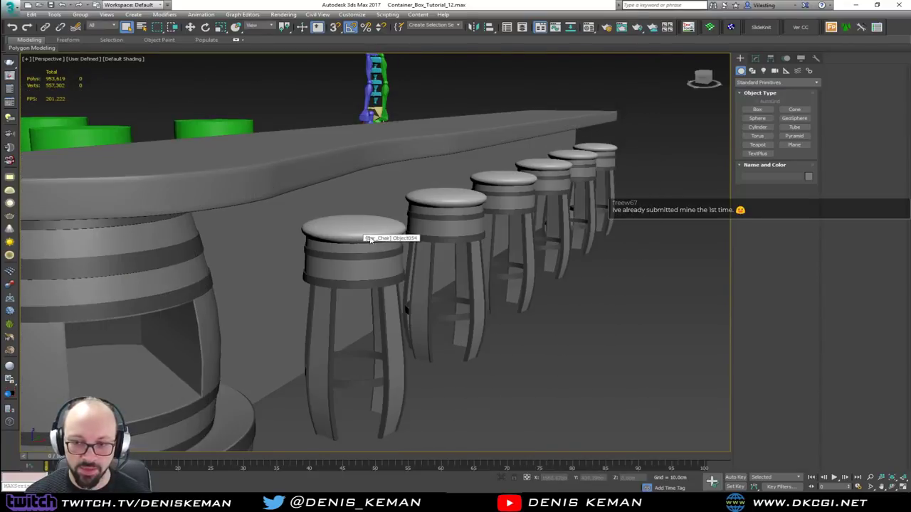
pyautogui.moveTo(370, 239)
pyautogui.keyDown('alt'); pyautogui.mouseDown(button='middle')
pyautogui.moveTo(395, 245)
pyautogui.moveTo(340, 245)
pyautogui.moveTo(342, 225)
pyautogui.moveTo(374, 252)
pyautogui.moveTo(362, 247)
pyautogui.mouseUp(button='middle'); pyautogui.keyUp('alt')
pyautogui.scroll(-5, 374, 252)
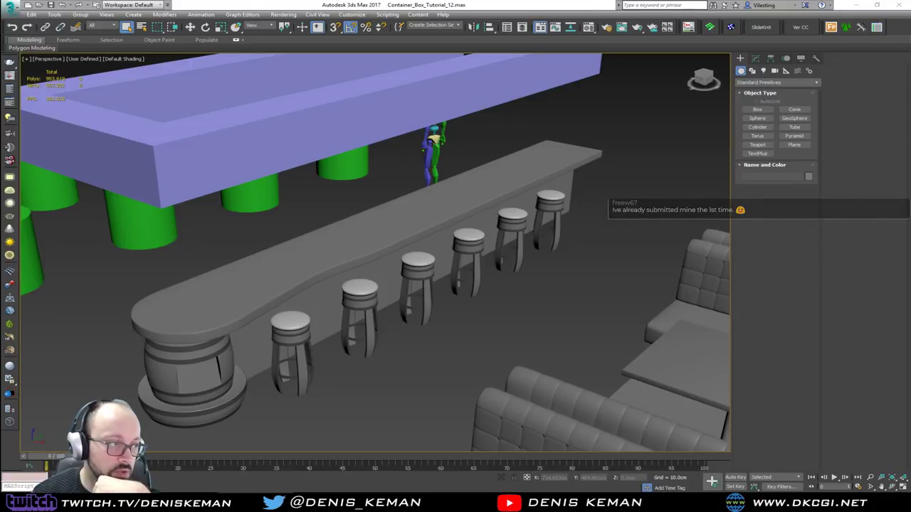
# - Clear the Twitch Folder For Ideas window off the scene and bring up the bar_Idea reference photo over the model
pyautogui.hotkey('alt', 'Tab')
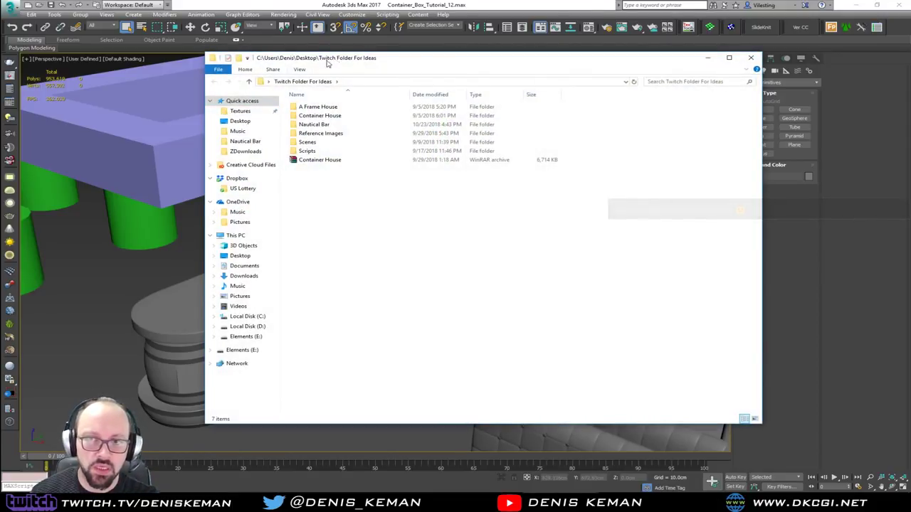
pyautogui.moveTo(327, 63); pyautogui.dragTo(910, 63)
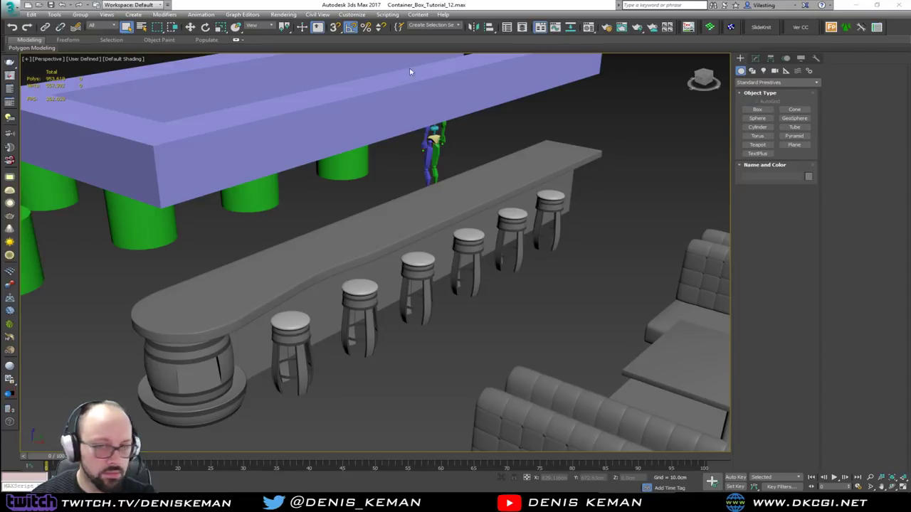
pyautogui.hotkey('alt', 'Tab')
pyautogui.moveTo(411, 75); pyautogui.dragTo(620, 78)
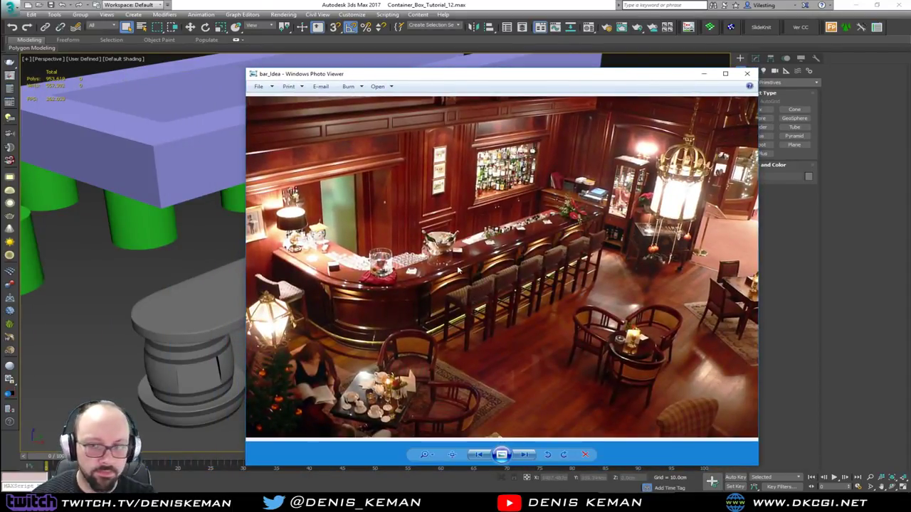
# - Examine the barrel end, counter front and stools in the Bar_Idea_02 reference photo, and move the viewer off the 3ds Max scene
pyautogui.press('Right')
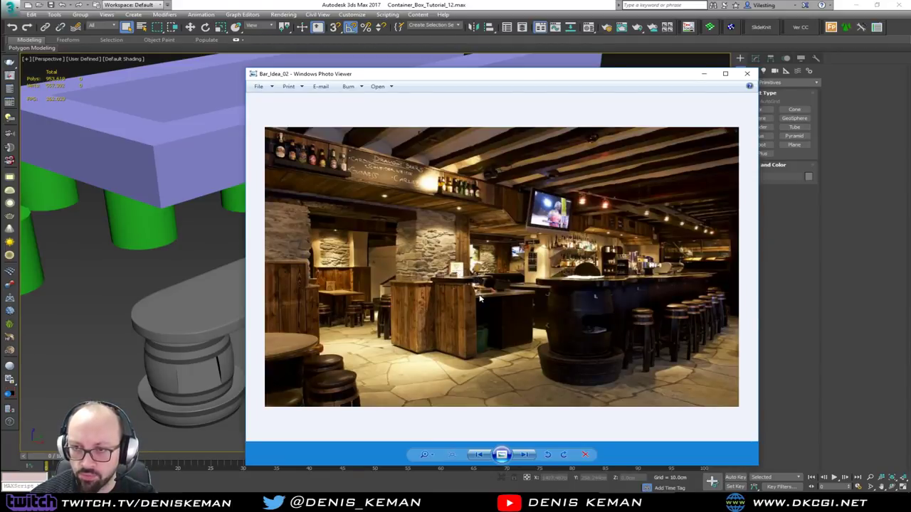
pyautogui.moveTo(425, 77); pyautogui.dragTo(305, 59)
pyautogui.scroll(5, 439, 247)
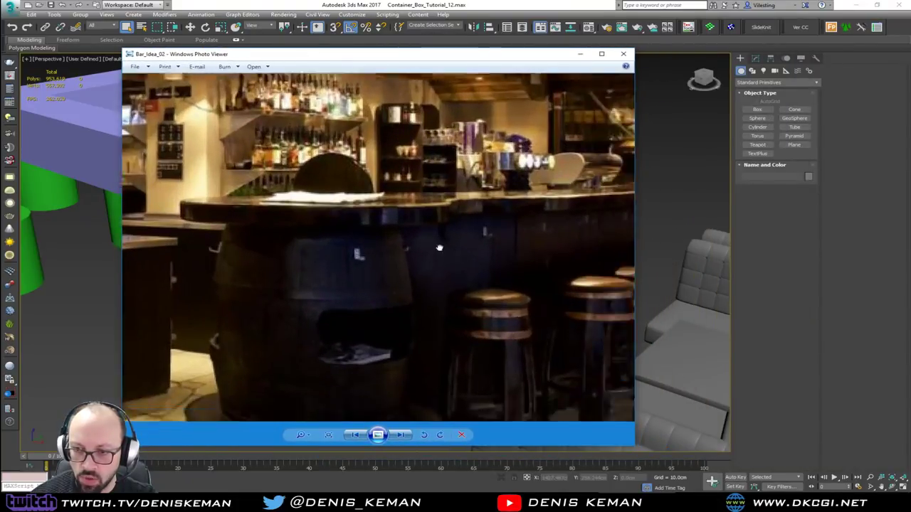
pyautogui.moveTo(439, 248); pyautogui.dragTo(291, 180)
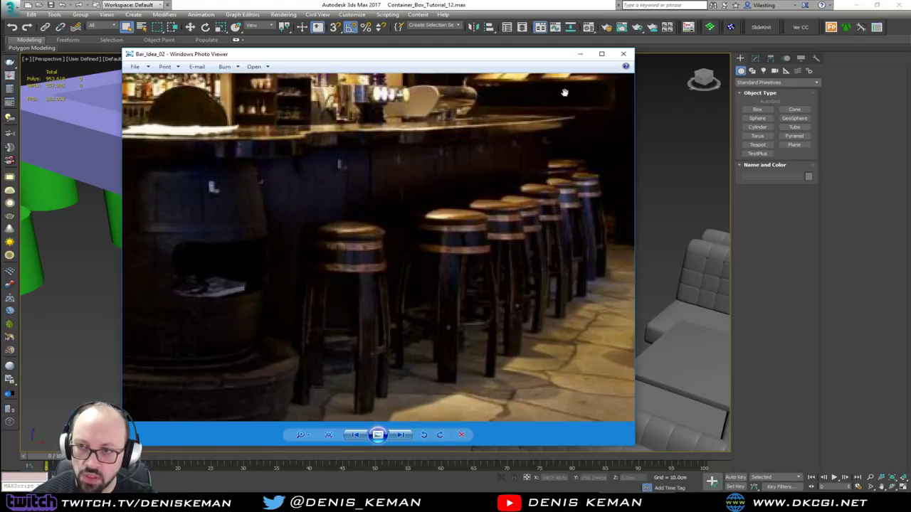
pyautogui.moveTo(534, 57); pyautogui.dragTo(0, 58)
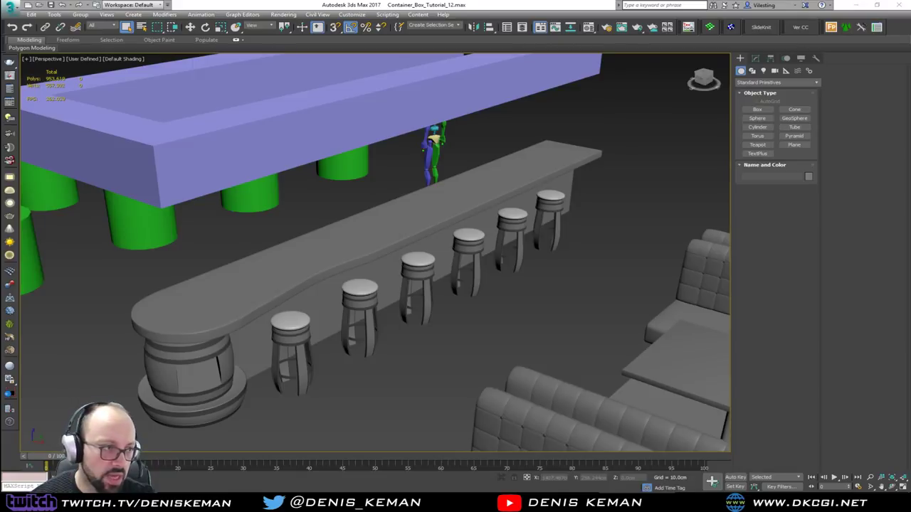
# - Turn on edged faces, select the bar counter's front panel and examine its narrow vertical strips behind the stools
pyautogui.scroll(5, 322, 299)
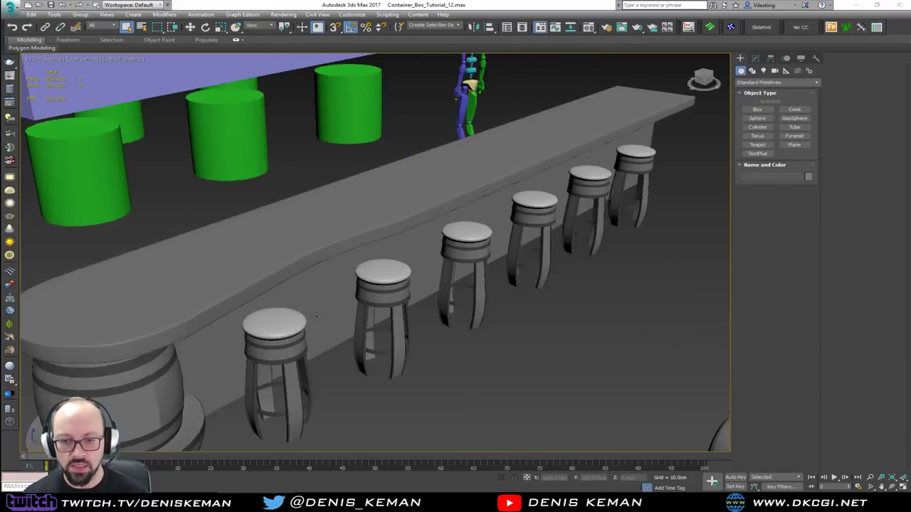
pyautogui.press('F4')
pyautogui.click(322, 300)
pyautogui.keyDown('alt'); pyautogui.moveTo(322, 299); pyautogui.dragTo(311, 319, button='middle'); pyautogui.keyUp('alt')
pyautogui.scroll(5, 311, 318)
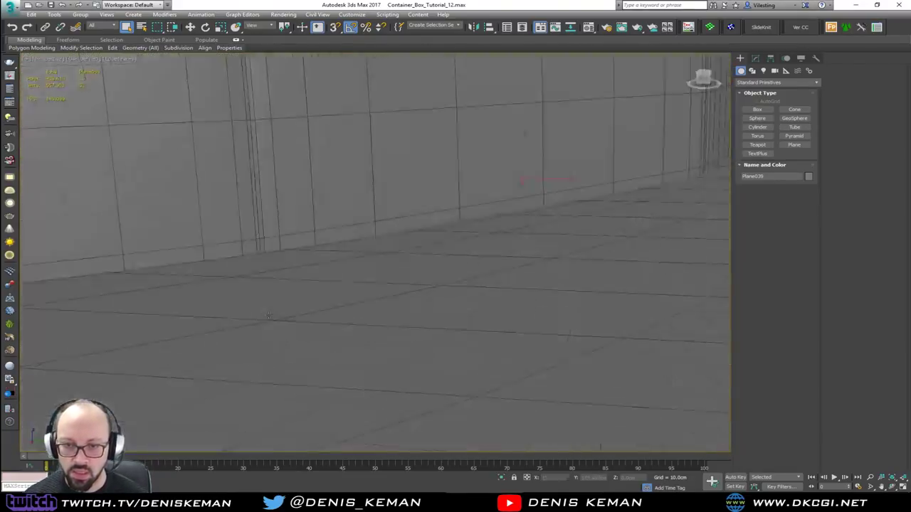
pyautogui.scroll(-5, 311, 319)
pyautogui.scroll(8, 197, 258)
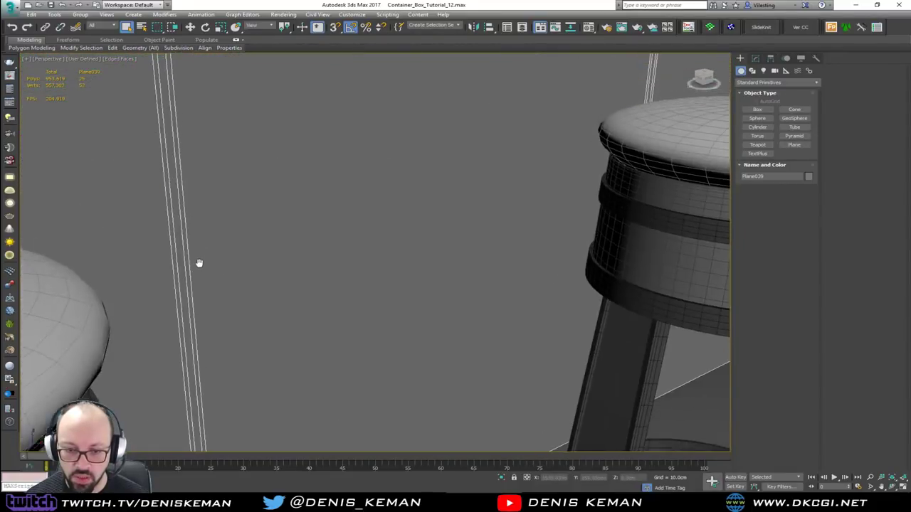
pyautogui.scroll(-8, 227, 254)
pyautogui.scroll(4, 229, 258)
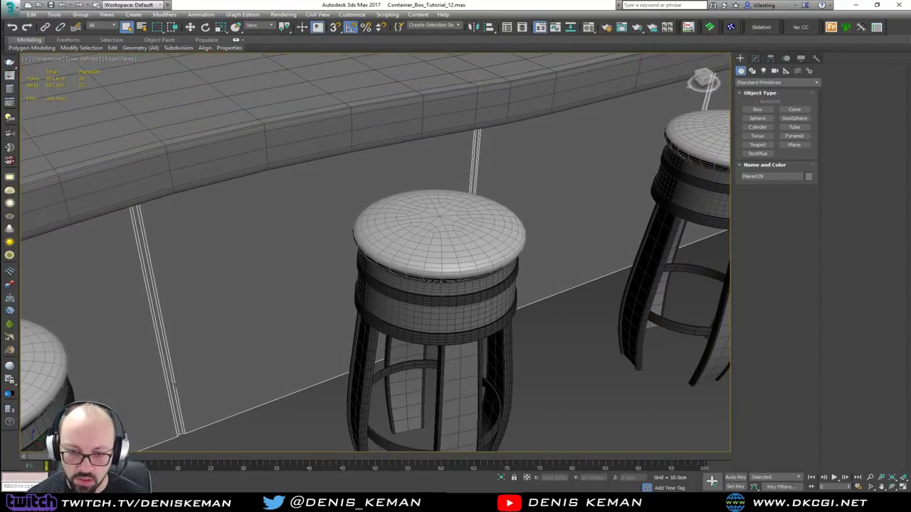
# - Show the front panel's Edit Poly modifier and select the narrow vertical strip polygon behind the first stools
pyautogui.click(756, 60)
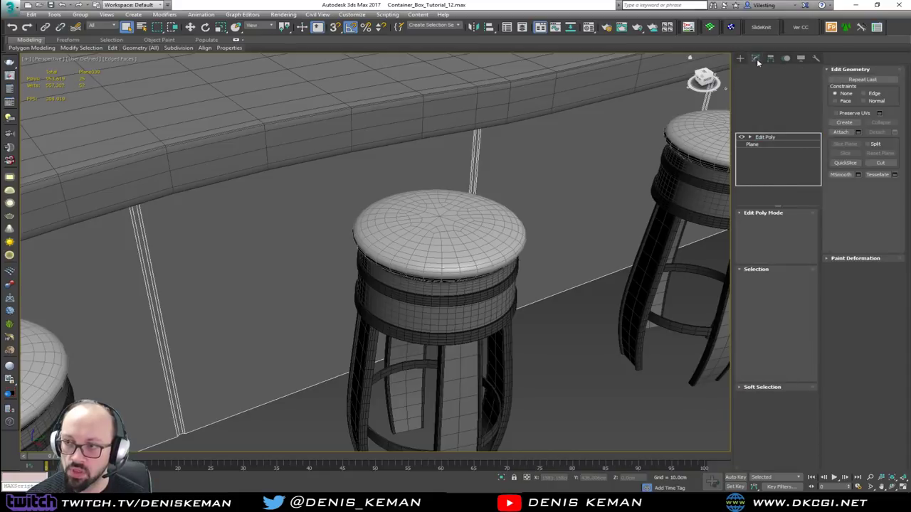
pyautogui.press('F4')
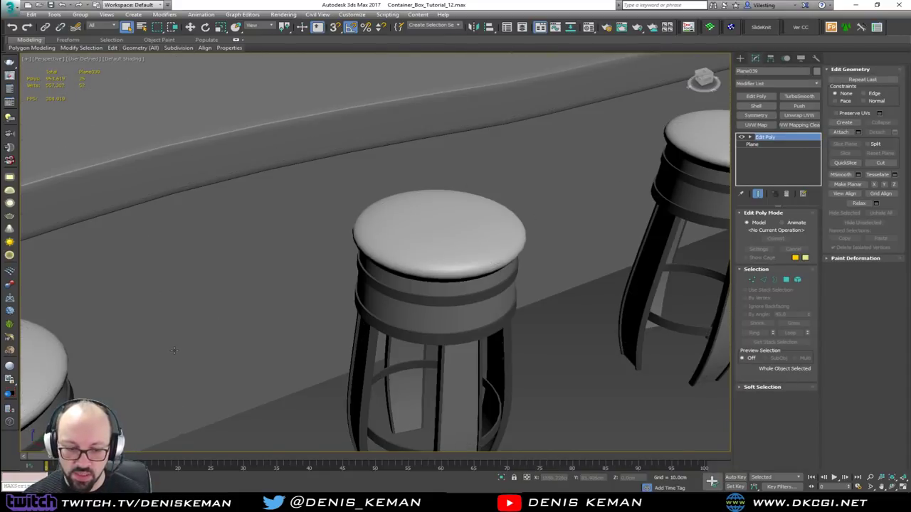
pyautogui.press('F4')
pyautogui.keyDown('alt'); pyautogui.moveTo(174, 350); pyautogui.dragTo(263, 315, button='middle'); pyautogui.keyUp('alt')
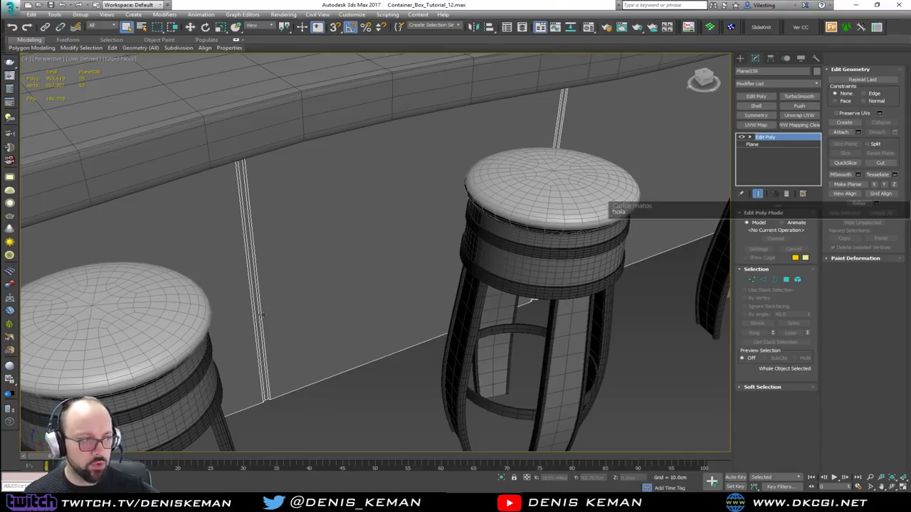
pyautogui.moveTo(292, 299); pyautogui.dragTo(352, 306, button='middle')
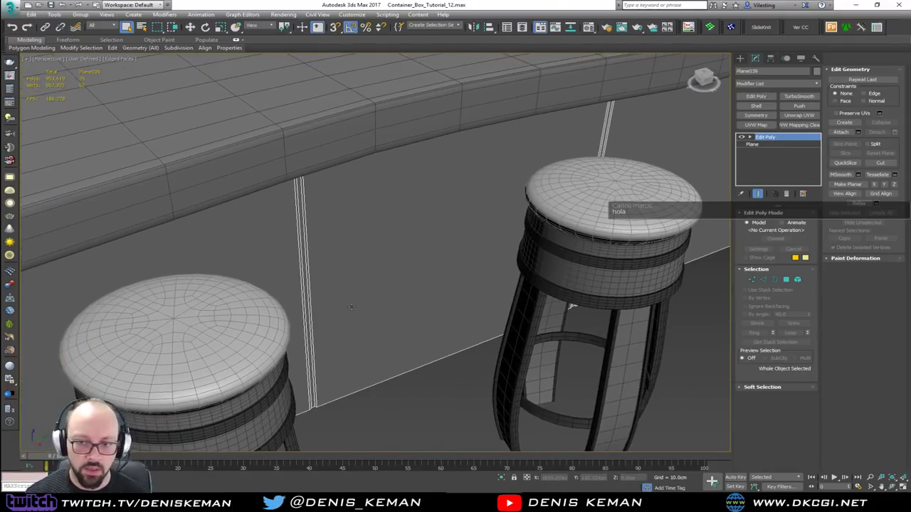
pyautogui.press('4')
pyautogui.click(305, 251)
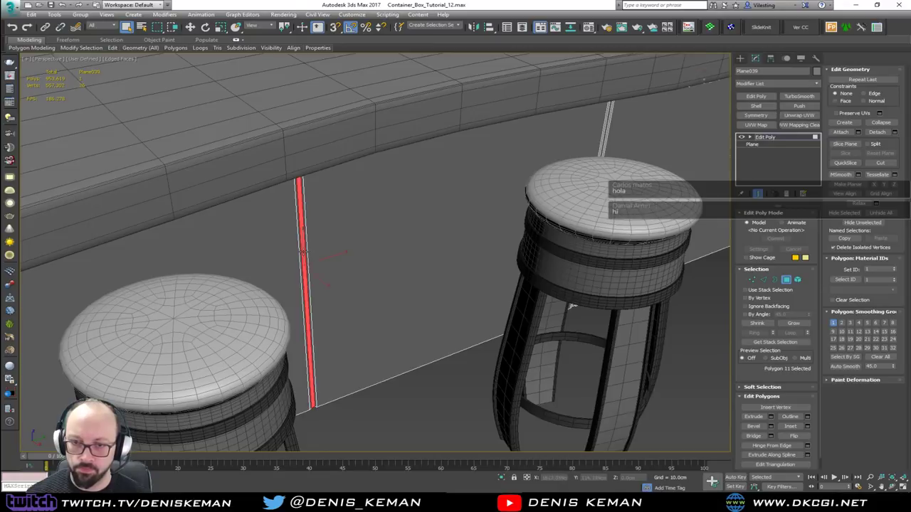
pyautogui.keyDown('alt'); pyautogui.moveTo(440, 250); pyautogui.dragTo(326, 255, button='middle'); pyautogui.keyUp('alt')
pyautogui.scroll(-3, 326, 255)
pyautogui.moveTo(376, 270); pyautogui.dragTo(308, 238, button='middle')
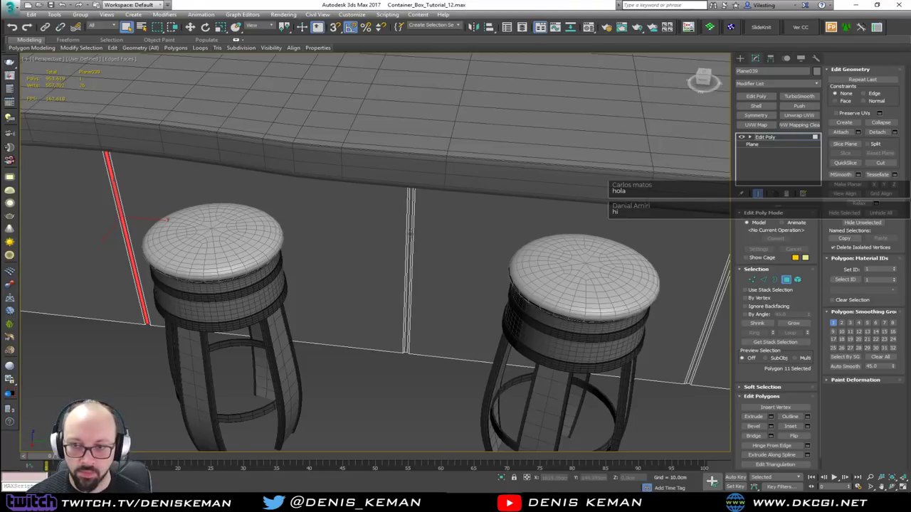
# - Add the remaining five narrow vertical strips along the bar's front panel to the polygon selection
pyautogui.keyDown('ctrl'); pyautogui.click(409, 231); pyautogui.keyUp('ctrl')
pyautogui.keyDown('alt'); pyautogui.moveTo(409, 232); pyautogui.dragTo(343, 222, button='middle'); pyautogui.keyUp('alt')
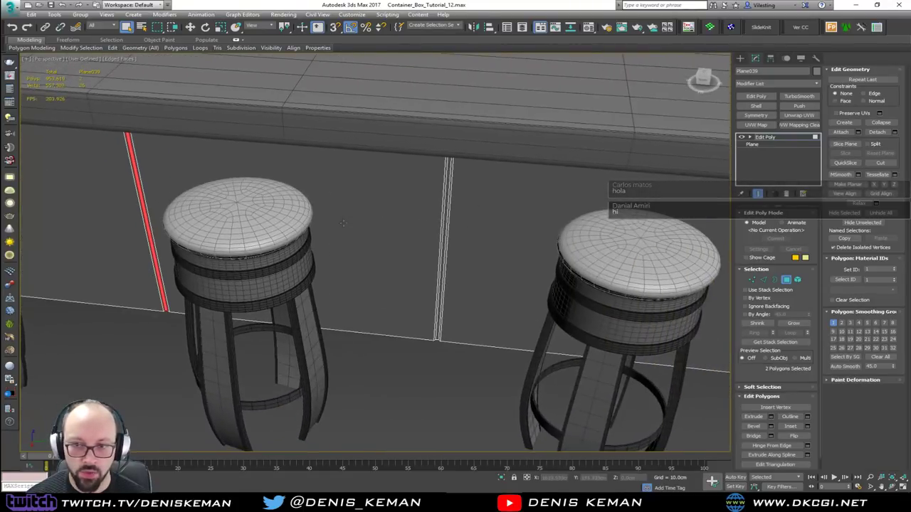
pyautogui.keyDown('ctrl'); pyautogui.click(448, 238); pyautogui.keyUp('ctrl')
pyautogui.keyDown('alt'); pyautogui.moveTo(448, 238); pyautogui.dragTo(117, 213, button='middle'); pyautogui.keyUp('alt')
pyautogui.keyDown('ctrl'); pyautogui.click(401, 245); pyautogui.keyUp('ctrl')
pyautogui.keyDown('ctrl'); pyautogui.click(466, 256); pyautogui.keyUp('ctrl')
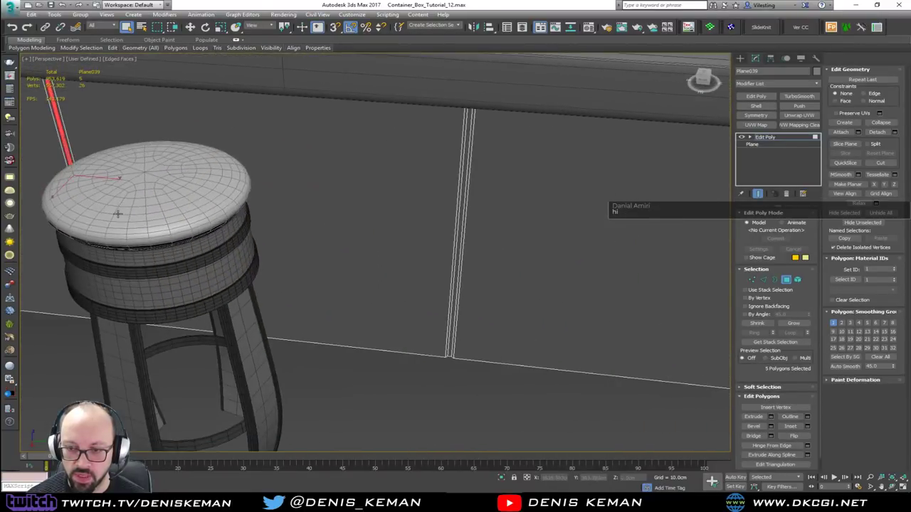
pyautogui.keyDown('ctrl'); pyautogui.click(456, 238); pyautogui.keyUp('ctrl')
pyautogui.scroll(-5, 470, 236)
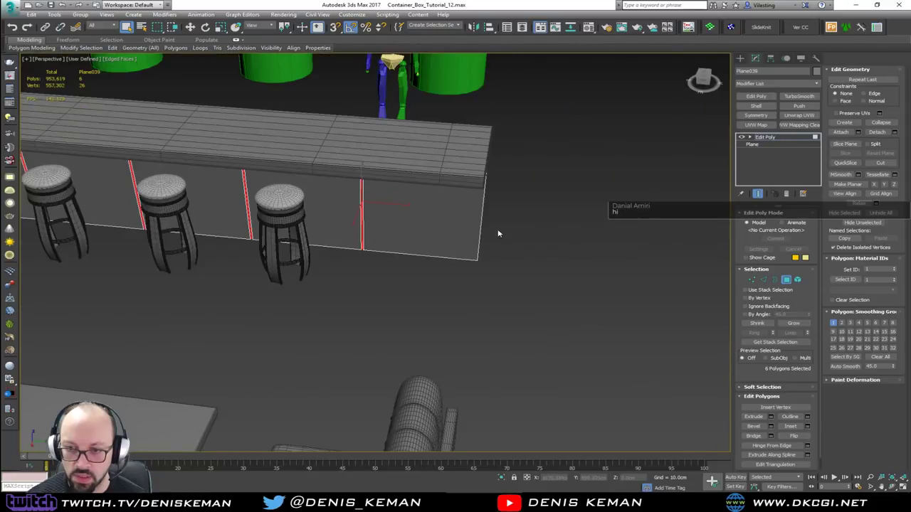
pyautogui.scroll(2, 505, 229)
pyautogui.keyDown('alt'); pyautogui.moveTo(509, 226); pyautogui.dragTo(335, 178, button='middle'); pyautogui.keyUp('alt')
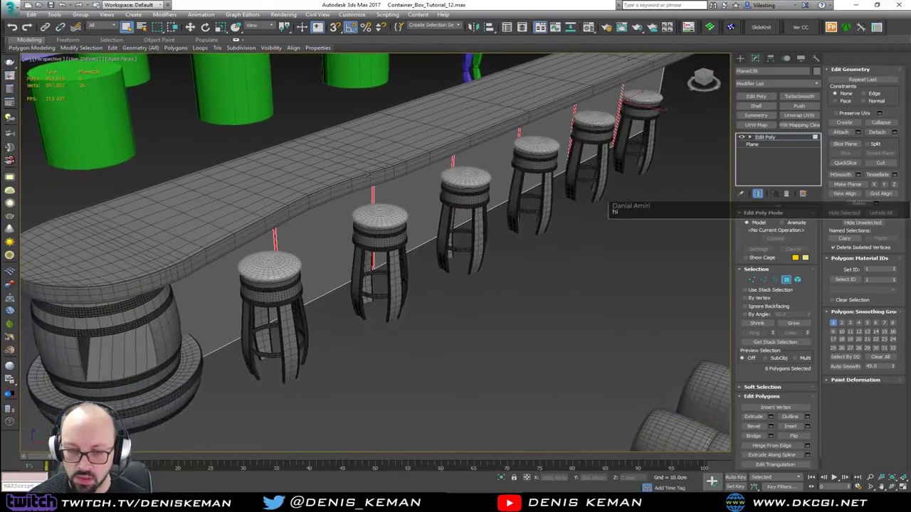
# - Extrude the six selected strips inward by about -0.44 cm to form grooves, and deselect the front panel
pyautogui.scroll(7, 275, 237)
pyautogui.moveTo(293, 251)
pyautogui.mouseDown(button='middle')
pyautogui.moveTo(299, 256)
pyautogui.moveTo(290, 240)
pyautogui.mouseUp(button='middle')
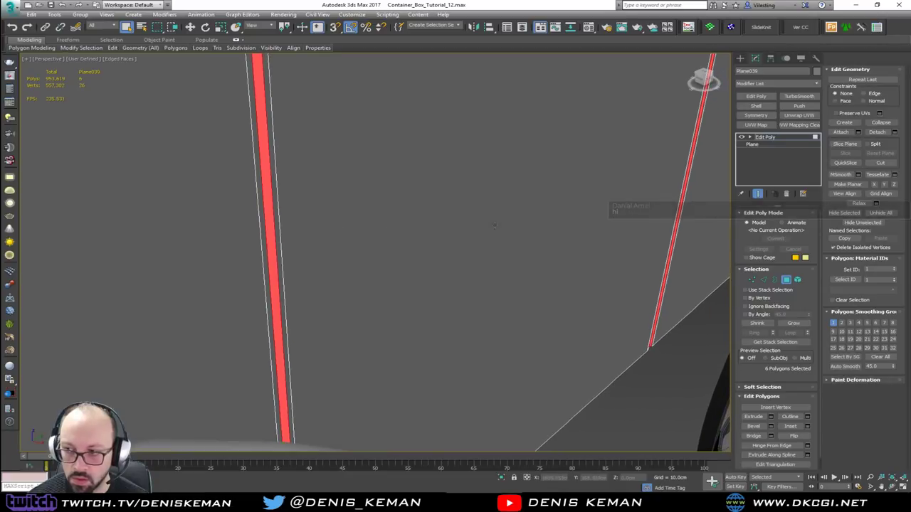
pyautogui.click(771, 417)
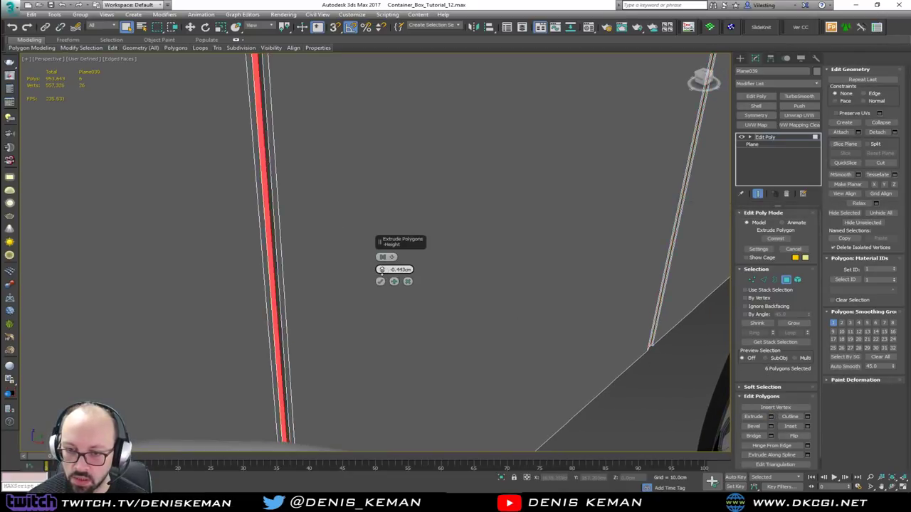
pyautogui.moveTo(382, 270); pyautogui.dragTo(382, 272)
pyautogui.click(380, 281)
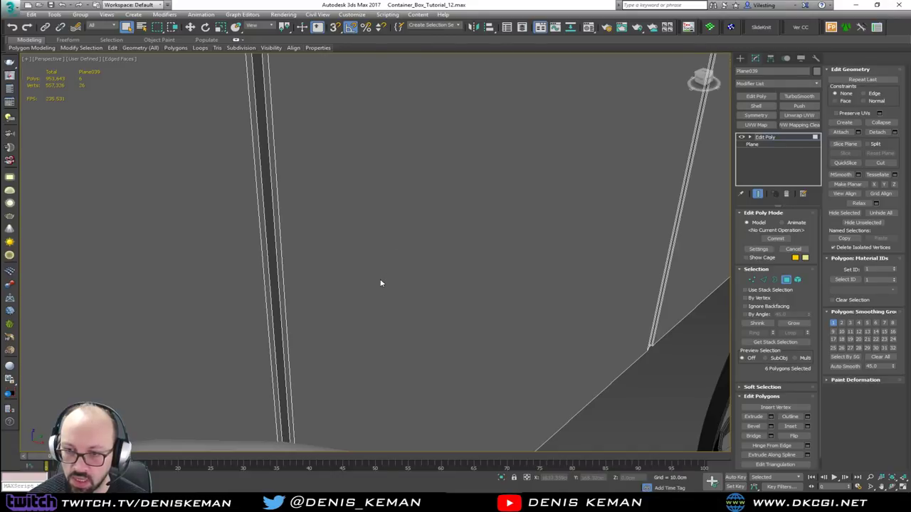
pyautogui.click(785, 280)
pyautogui.click(673, 386)
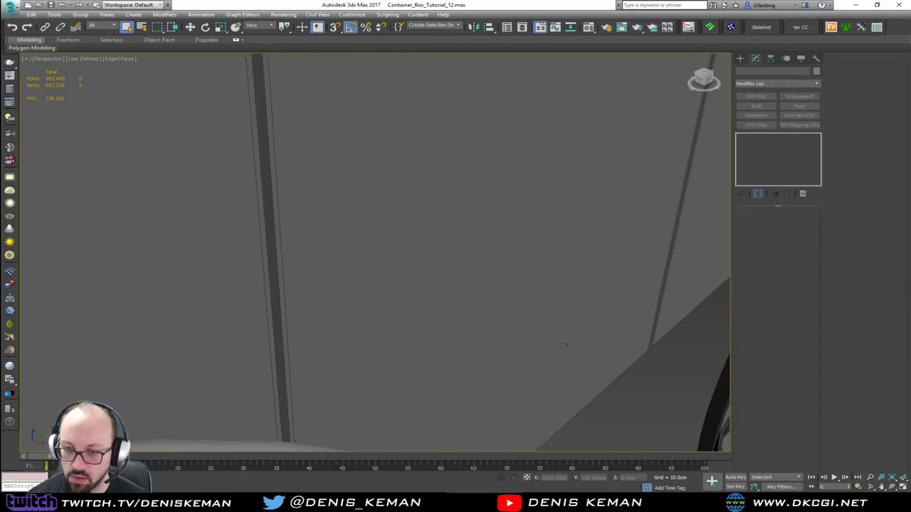
# - Turn off edged faces and inspect the recessed grooves between the panels along the bar front in plain shading
pyautogui.moveTo(564, 343); pyautogui.dragTo(512, 283, button='middle')
pyautogui.scroll(-3, 513, 284)
pyautogui.press('F4')
pyautogui.scroll(-6, 505, 277)
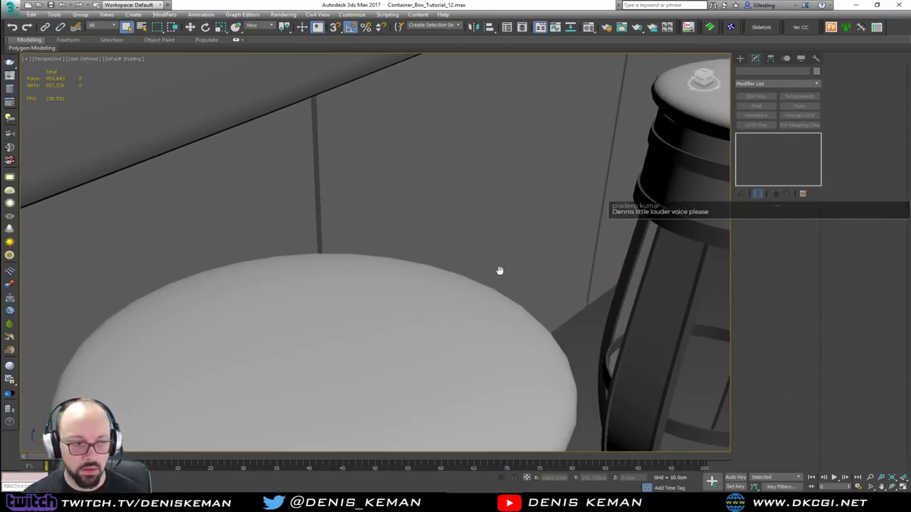
pyautogui.keyDown('alt'); pyautogui.moveTo(494, 254); pyautogui.dragTo(471, 254, button='middle'); pyautogui.keyUp('alt')
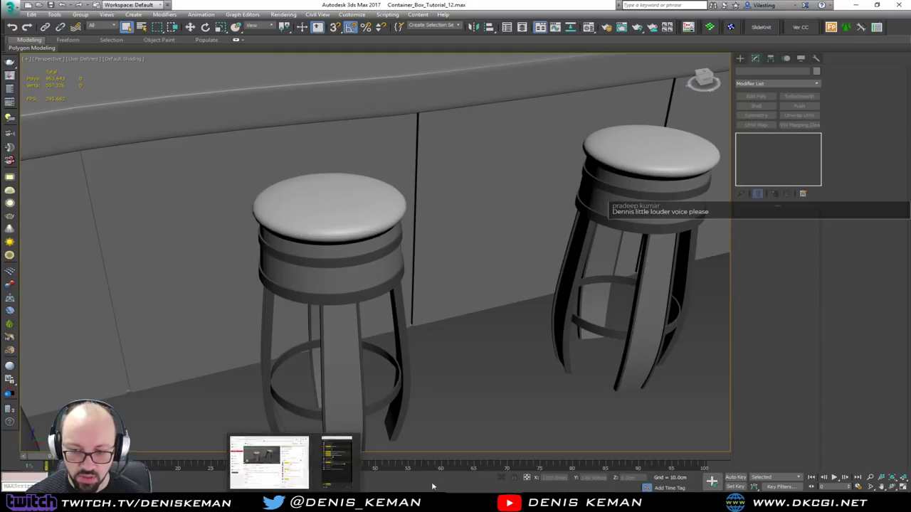
pyautogui.click(424, 501)
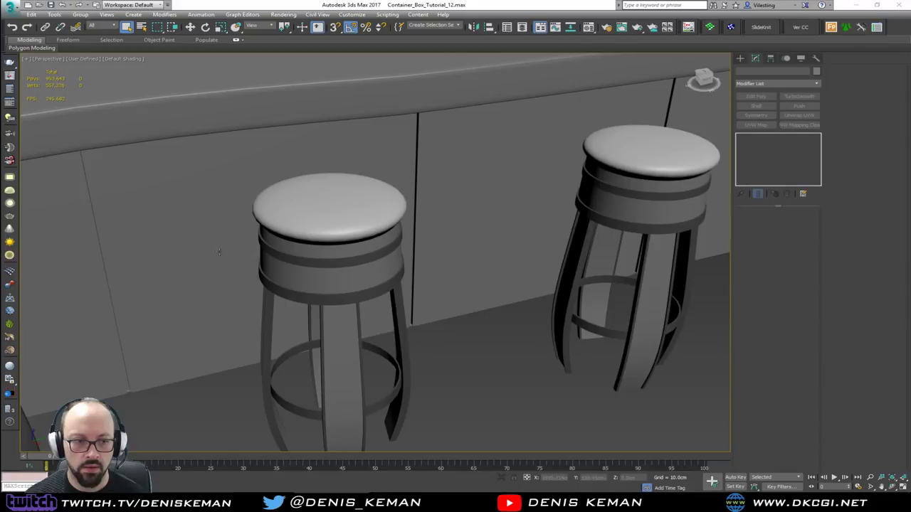
pyautogui.moveTo(244, 264); pyautogui.dragTo(321, 271, button='middle')
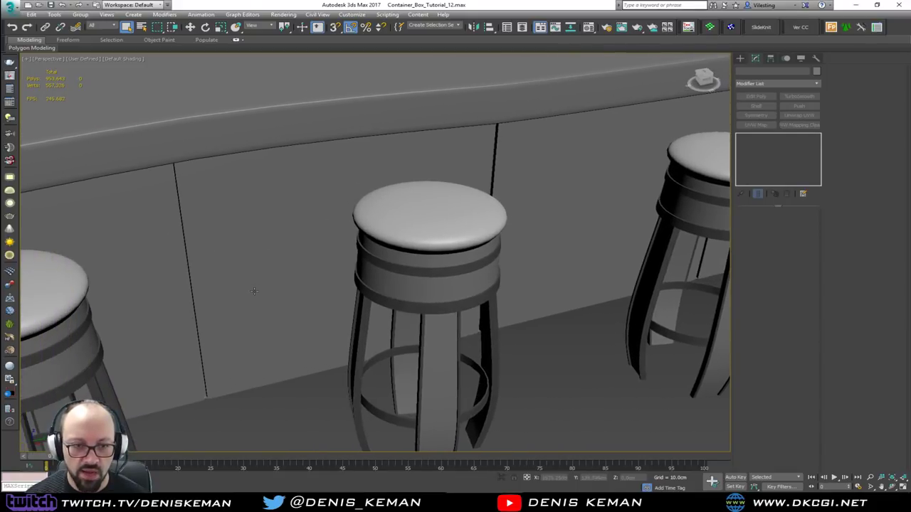
pyautogui.scroll(-4, 254, 290)
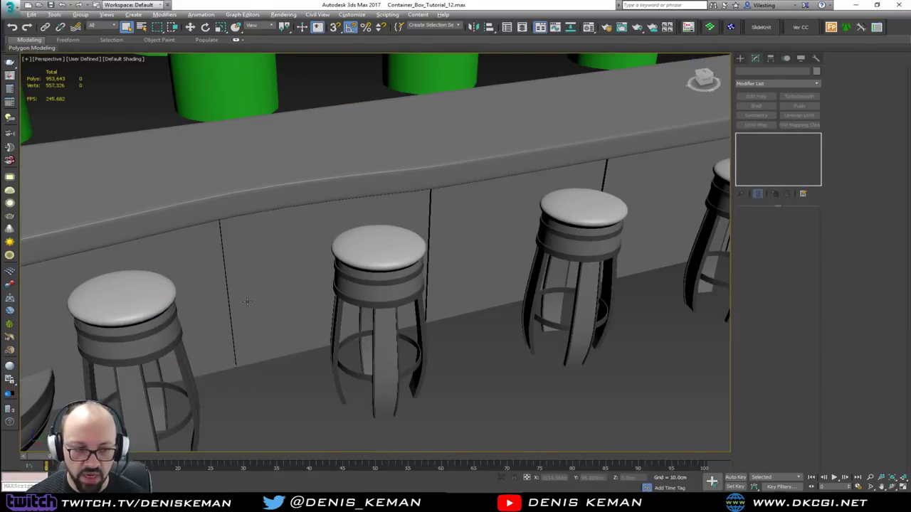
pyautogui.keyDown('alt'); pyautogui.moveTo(247, 301); pyautogui.dragTo(225, 263, button='middle'); pyautogui.keyUp('alt')
pyautogui.scroll(-6, 226, 225)
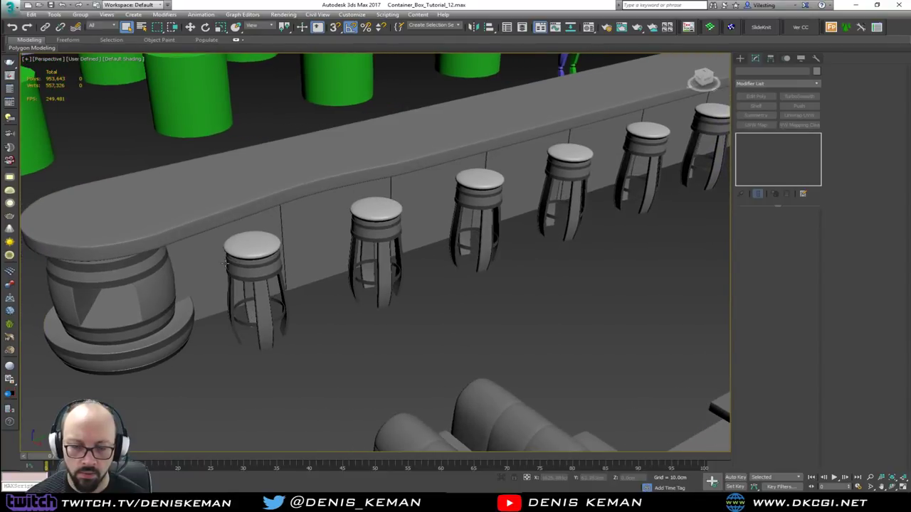
# - Turn edged faces on and select the top and bottom edges of the six wide panels along the bar's front panel
pyautogui.press('F4')
pyautogui.click(313, 233)
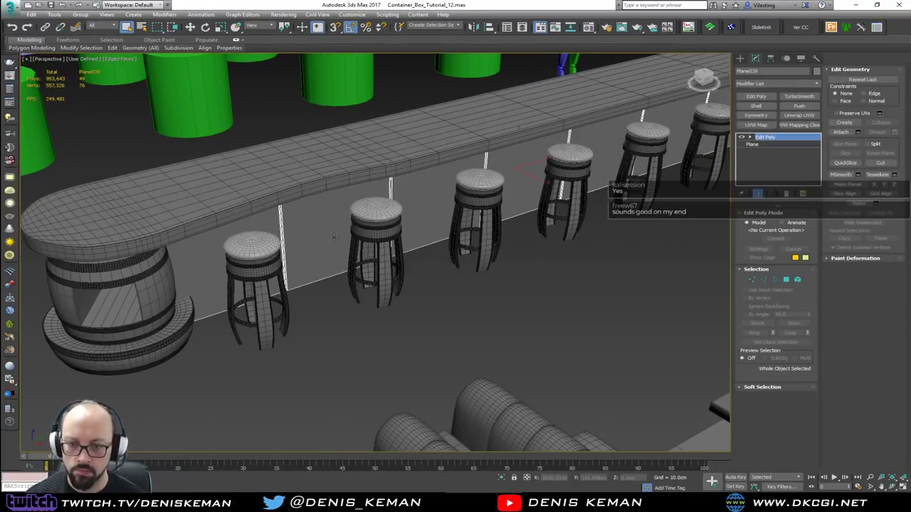
pyautogui.press('2')
pyautogui.keyDown('alt'); pyautogui.moveTo(333, 237); pyautogui.dragTo(310, 251, button='middle'); pyautogui.keyUp('alt')
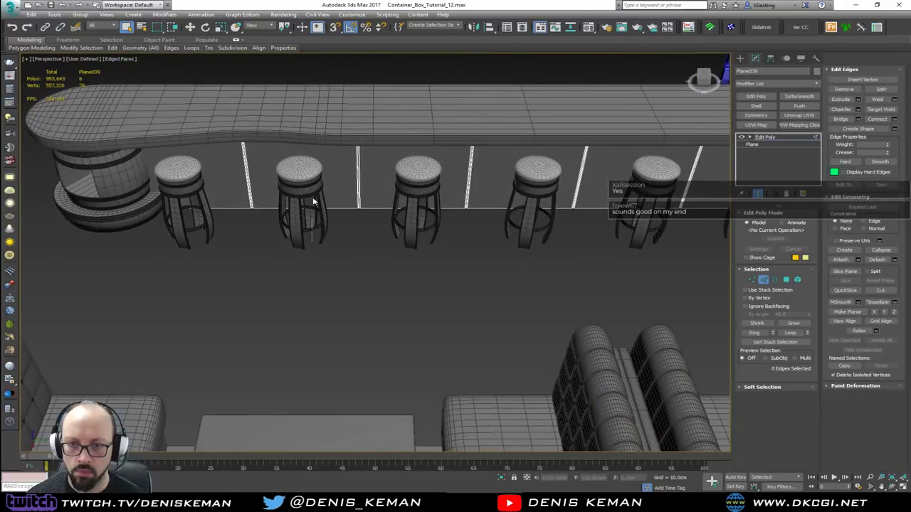
pyautogui.moveTo(313, 202); pyautogui.dragTo(311, 114)
pyautogui.keyDown('ctrl'); pyautogui.moveTo(439, 234); pyautogui.dragTo(435, 106); pyautogui.keyUp('ctrl')
pyautogui.keyDown('ctrl'); pyautogui.moveTo(517, 233); pyautogui.dragTo(532, 109); pyautogui.keyUp('ctrl')
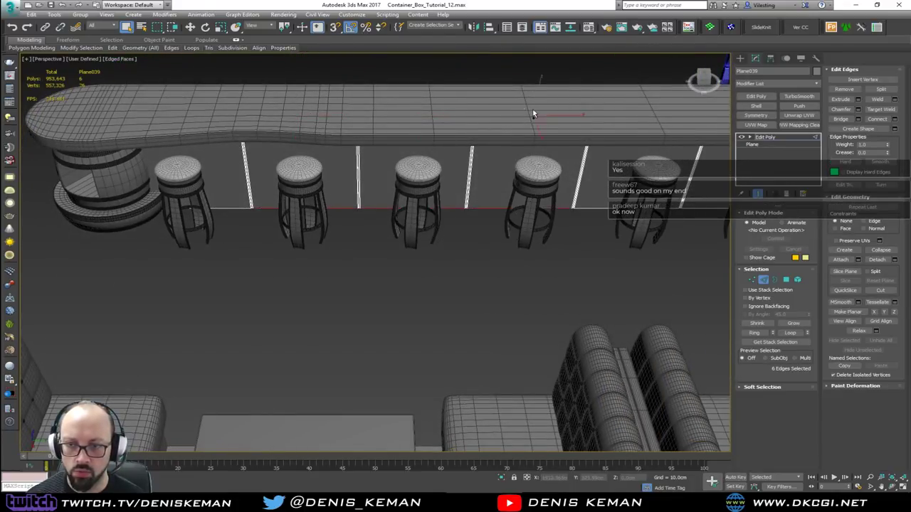
pyautogui.keyDown('alt'); pyautogui.moveTo(532, 114); pyautogui.dragTo(346, 179, button='middle'); pyautogui.keyUp('alt')
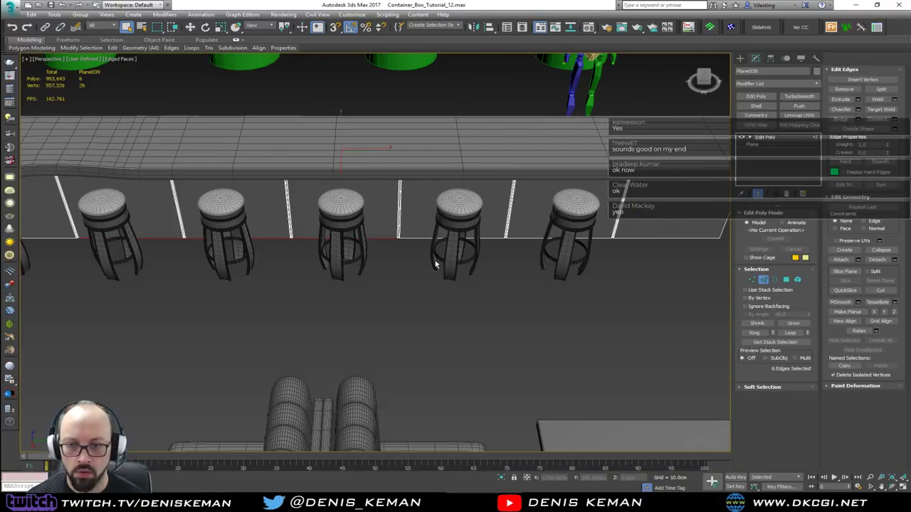
pyautogui.keyDown('ctrl'); pyautogui.moveTo(434, 246); pyautogui.dragTo(453, 116); pyautogui.keyUp('ctrl')
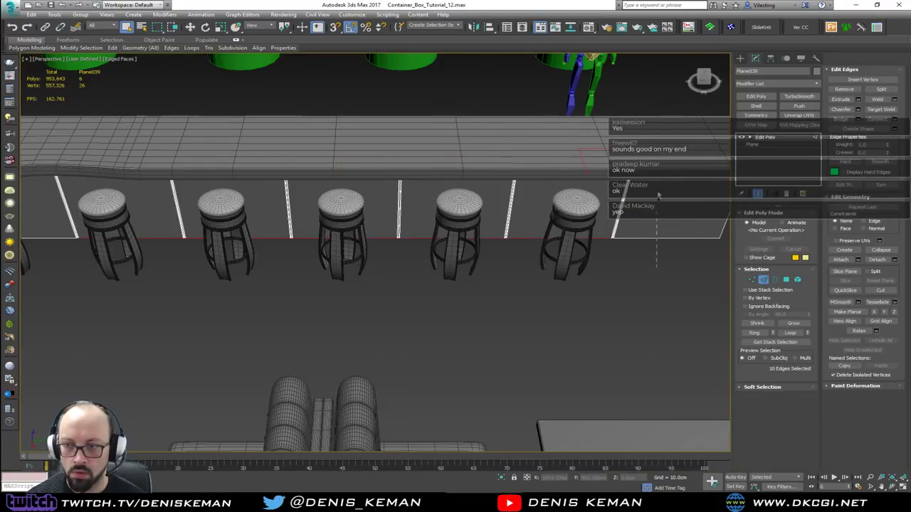
pyautogui.press('F3')
pyautogui.moveTo(369, 162); pyautogui.dragTo(430, 161, button='middle')
pyautogui.press('F3')
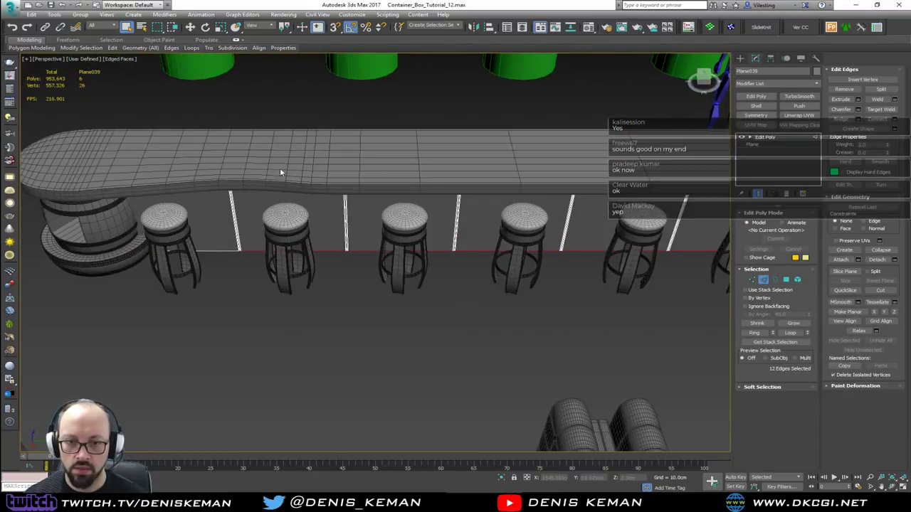
pyautogui.moveTo(306, 218); pyautogui.dragTo(223, 235, button='middle')
pyautogui.keyDown('alt'); pyautogui.moveTo(299, 239); pyautogui.dragTo(244, 313, button='middle'); pyautogui.keyUp('alt')
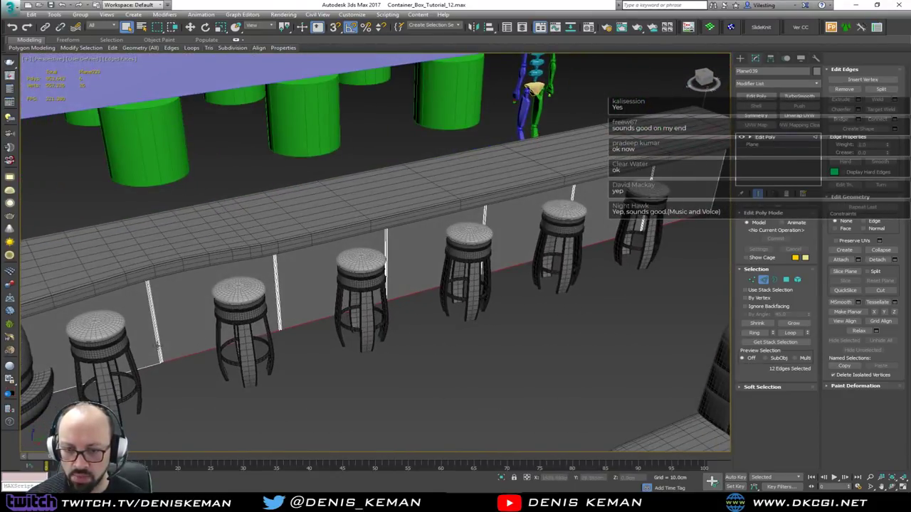
# - Connect the selected edges with 3 vertical segments per panel and move the new edges slightly outward from the bar front
pyautogui.click(895, 119)
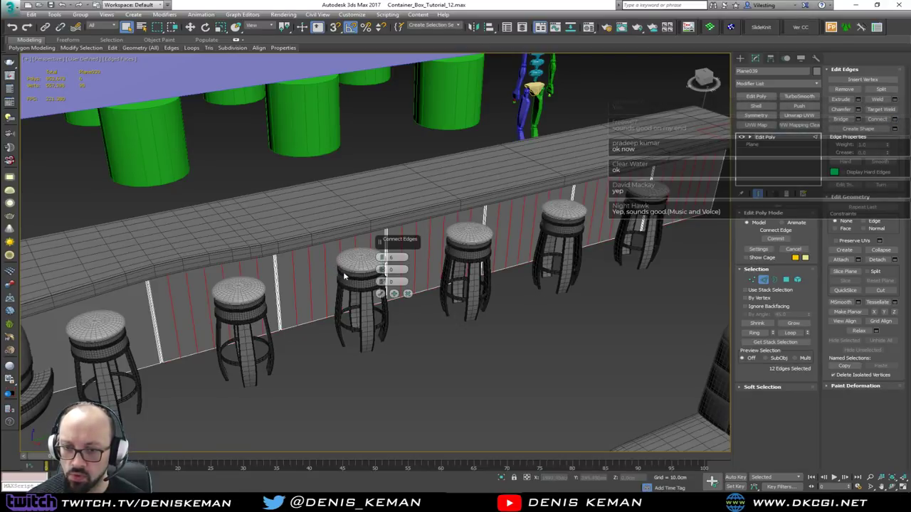
pyautogui.rightClick(383, 257)
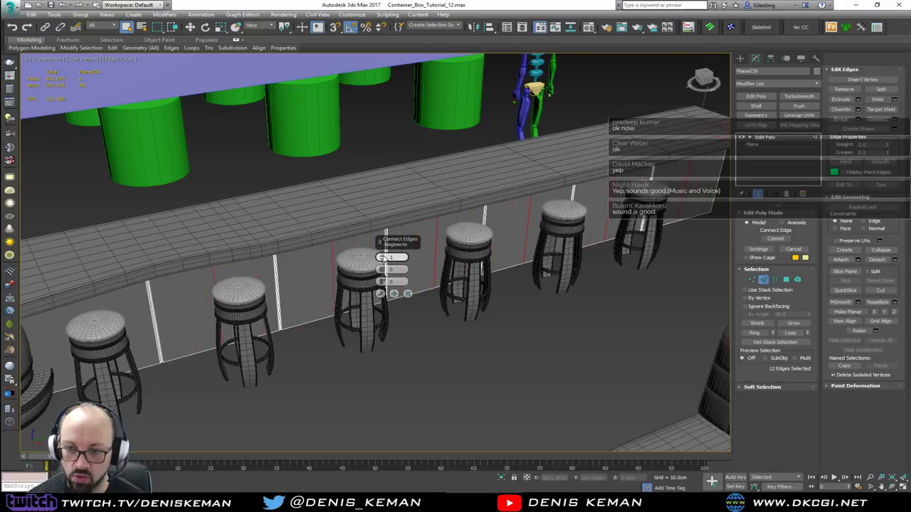
pyautogui.click(383, 256)
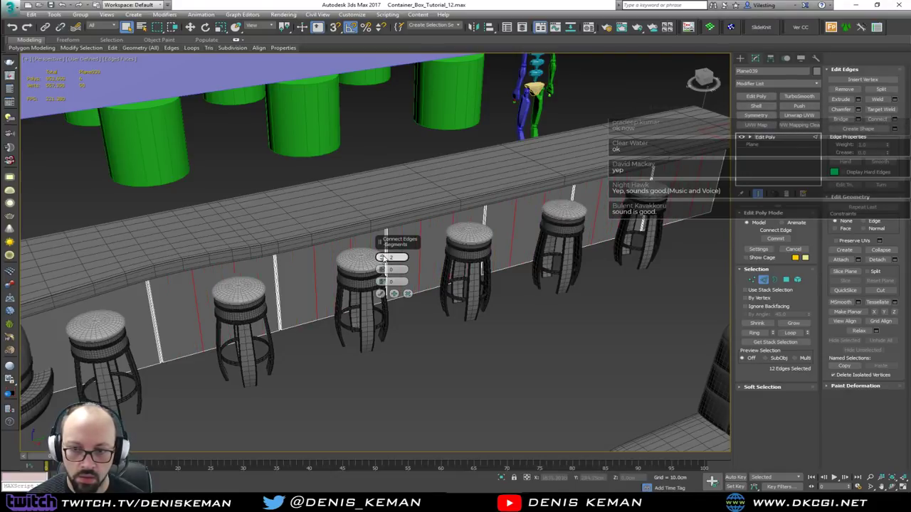
pyautogui.click(383, 256)
pyautogui.click(381, 294)
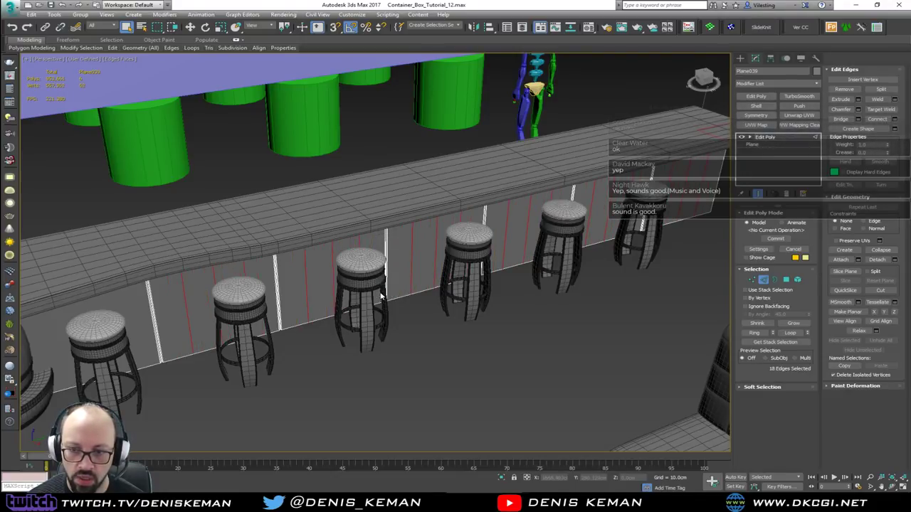
pyautogui.press('w')
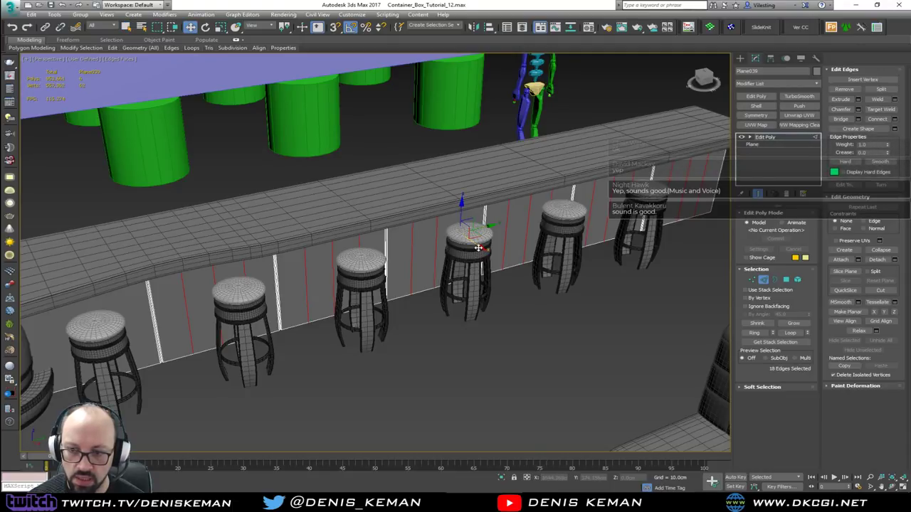
pyautogui.moveTo(478, 248); pyautogui.dragTo(482, 247)
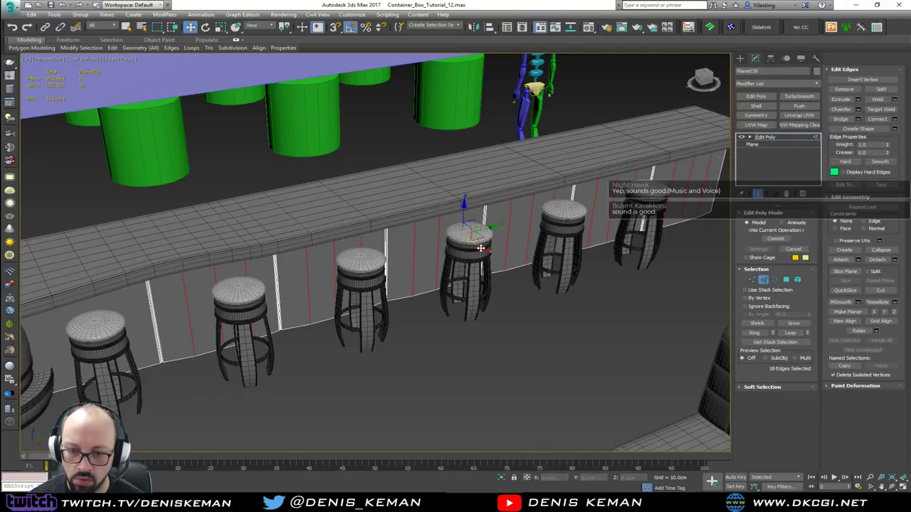
# - Select only the middle vertical edge of each of the six panels and move these edges slightly further outward
pyautogui.click(221, 315)
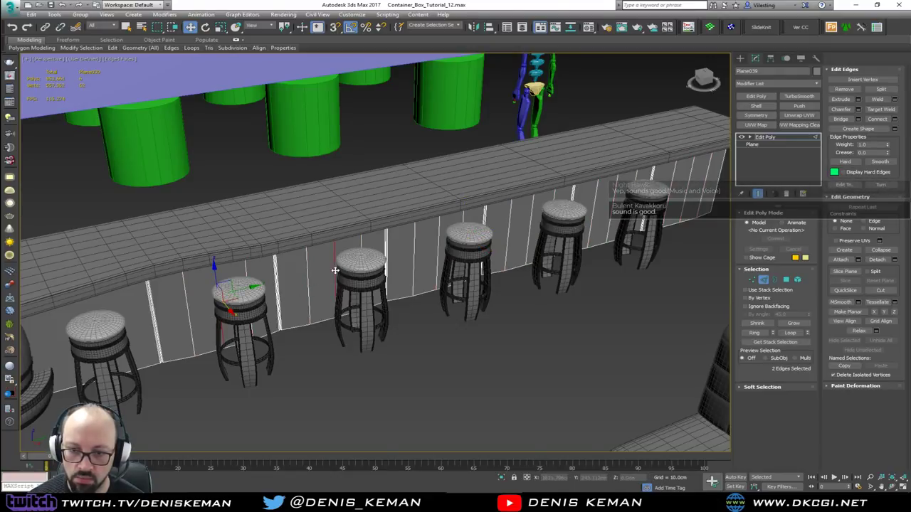
pyautogui.keyDown('ctrl'); pyautogui.click(442, 247); pyautogui.keyUp('ctrl')
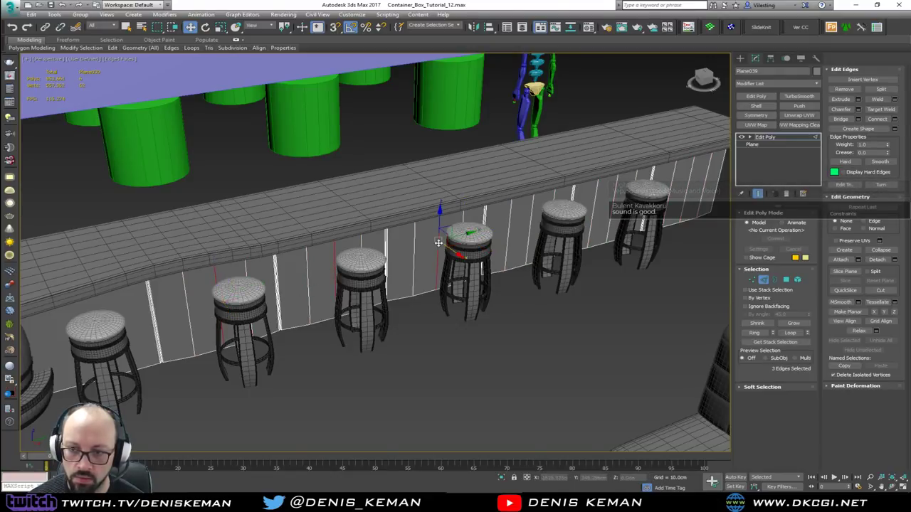
pyautogui.keyDown('ctrl'); pyautogui.click(531, 218); pyautogui.keyUp('ctrl')
pyautogui.keyDown('alt'); pyautogui.moveTo(620, 212); pyautogui.dragTo(418, 254, button='middle'); pyautogui.keyUp('alt')
pyautogui.keyDown('ctrl'); pyautogui.click(605, 264); pyautogui.keyUp('ctrl')
pyautogui.keyDown('ctrl'); pyautogui.click(541, 276); pyautogui.keyUp('ctrl')
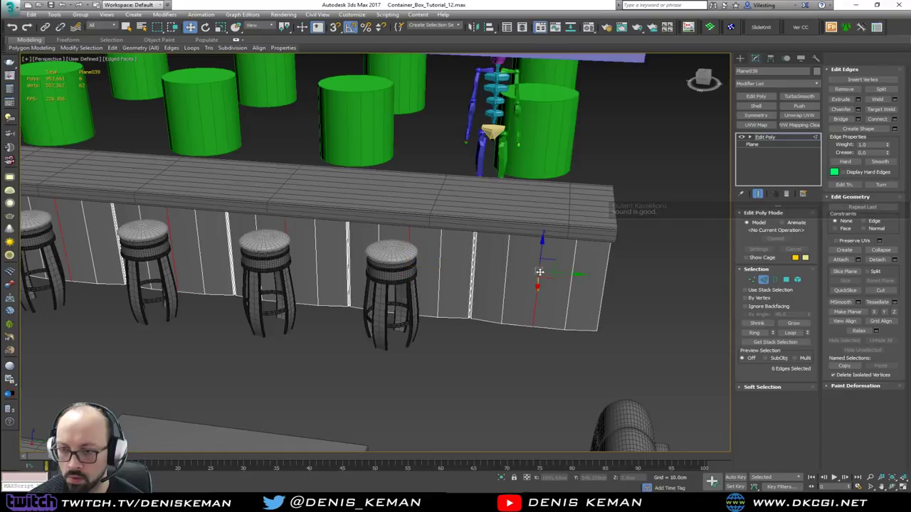
pyautogui.keyDown('alt'); pyautogui.moveTo(541, 276); pyautogui.dragTo(525, 135, button='middle'); pyautogui.keyUp('alt')
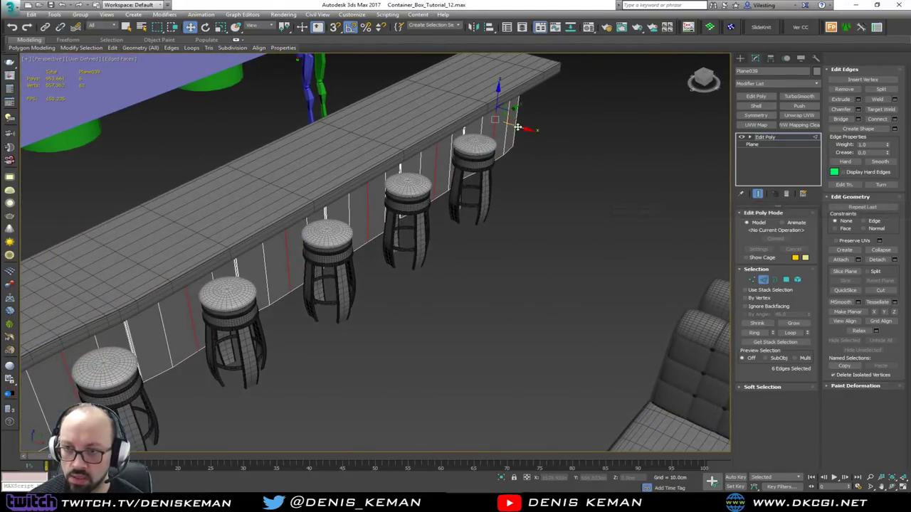
pyautogui.moveTo(517, 128); pyautogui.dragTo(520, 128)
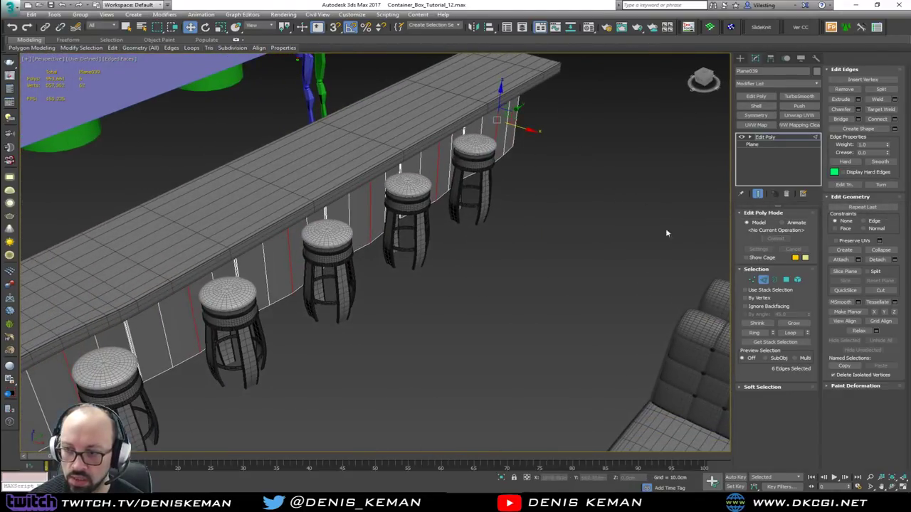
# - Leave edge editing, apply a TurboSmooth modifier to the front panel, and deselect it
pyautogui.click(765, 136)
pyautogui.click(794, 97)
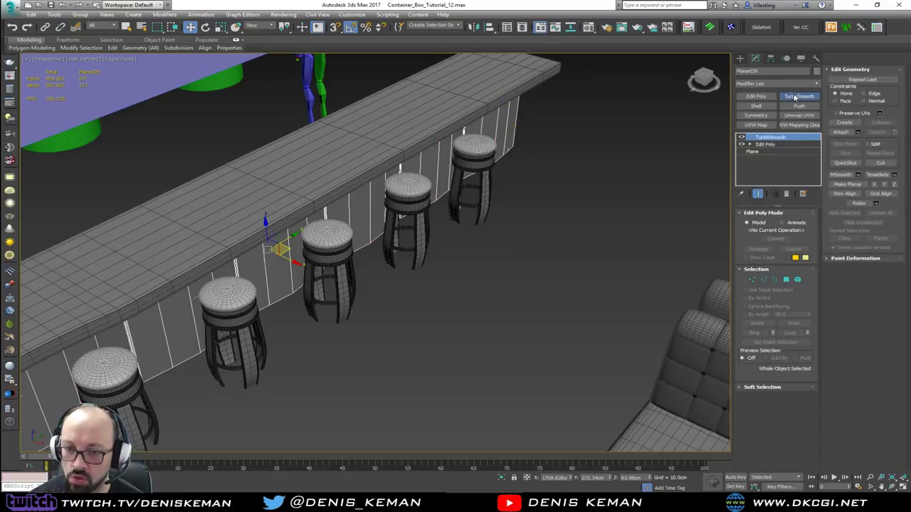
pyautogui.click(420, 293)
# - Examine the curvature of the smoothed front panels behind the stools and at the bar's far end, with and without edged faces
pyautogui.scroll(-4, 366, 287)
pyautogui.press('F4')
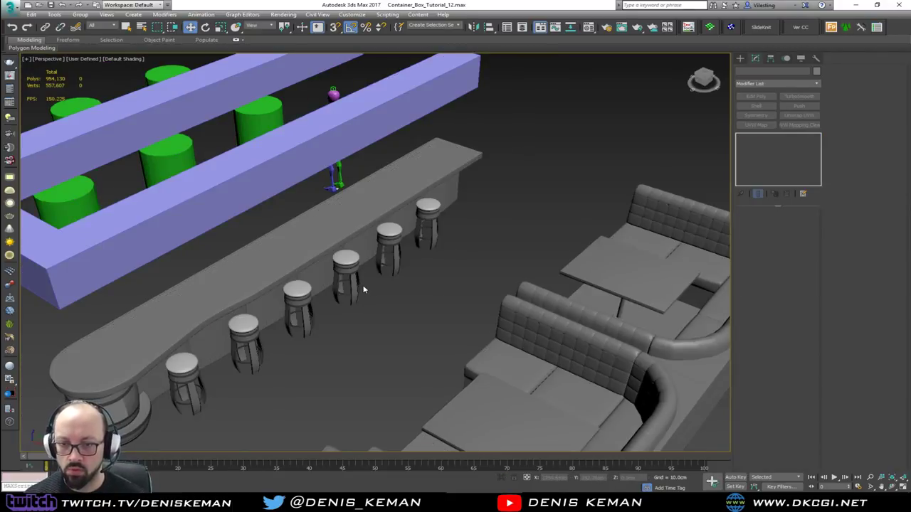
pyautogui.scroll(4, 365, 287)
pyautogui.moveTo(365, 288)
pyautogui.keyDown('alt'); pyautogui.mouseDown(button='middle')
pyautogui.moveTo(387, 268)
pyautogui.moveTo(361, 254)
pyautogui.mouseUp(button='middle'); pyautogui.keyUp('alt')
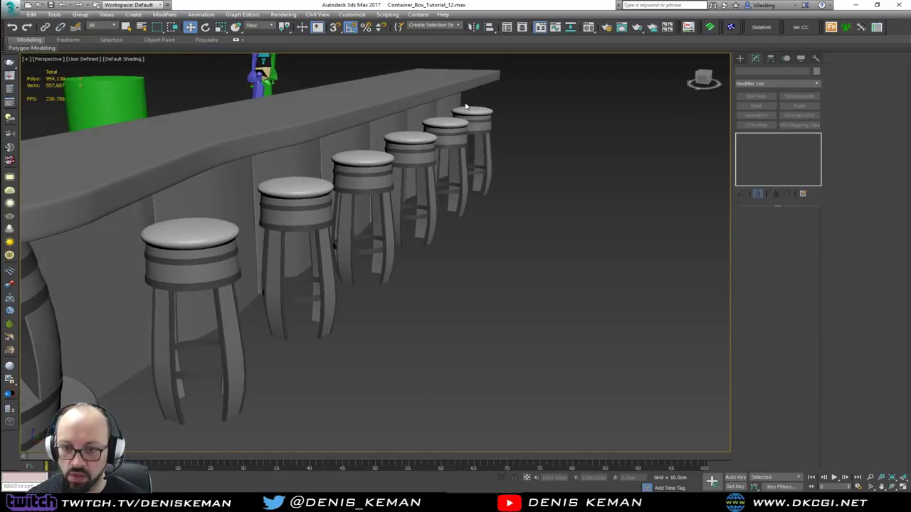
pyautogui.press('F4')
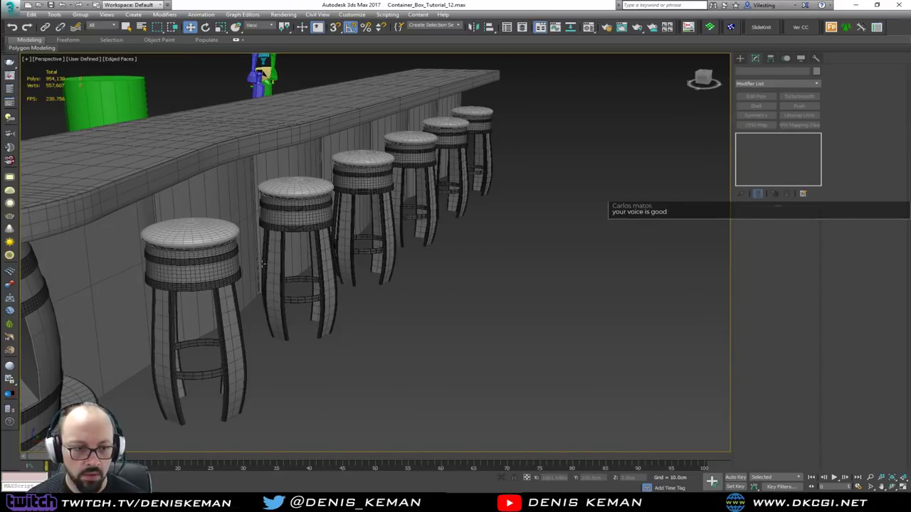
pyautogui.press('F4')
pyautogui.keyDown('alt'); pyautogui.moveTo(262, 264); pyautogui.dragTo(119, 269, button='middle'); pyautogui.keyUp('alt')
pyautogui.scroll(5, 413, 238)
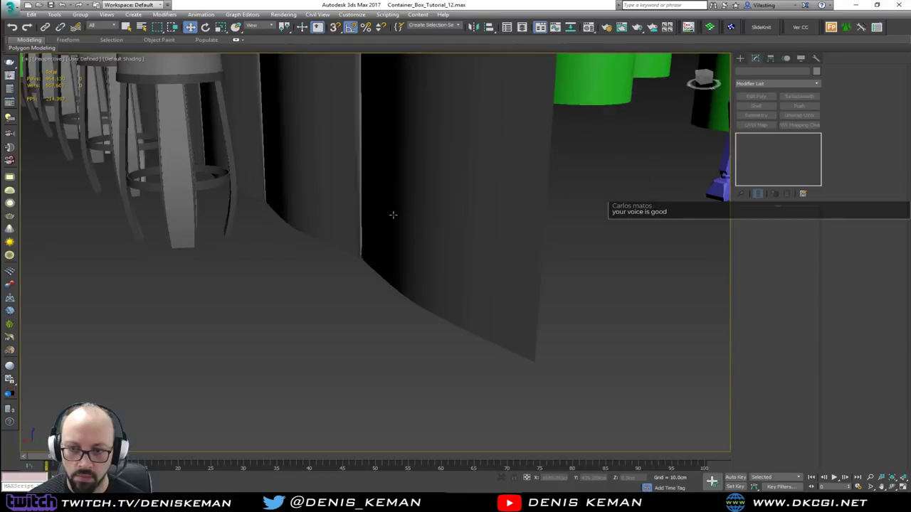
pyautogui.moveTo(392, 214); pyautogui.dragTo(507, 332, button='middle')
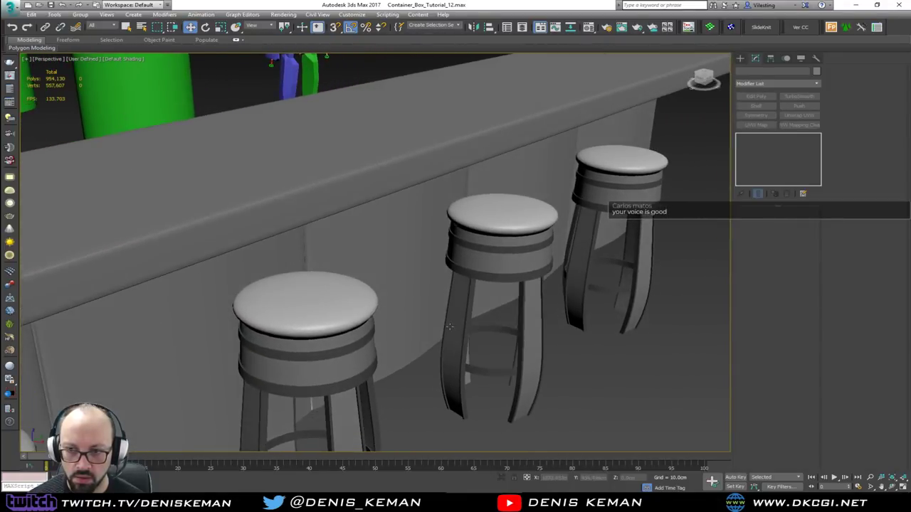
# - Inspect the barrel's opening and the adjoining first panel up close, and review the whole bar in plain shading
pyautogui.scroll(-5, 408, 280)
pyautogui.moveTo(409, 281); pyautogui.dragTo(480, 240, button='middle')
pyautogui.moveTo(346, 308)
pyautogui.keyDown('alt'); pyautogui.mouseDown(button='middle')
pyautogui.moveTo(384, 290)
pyautogui.moveTo(346, 316)
pyautogui.mouseUp(button='middle'); pyautogui.keyUp('alt')
pyautogui.scroll(5, 343, 321)
pyautogui.press('F4')
pyautogui.scroll(5, 342, 325)
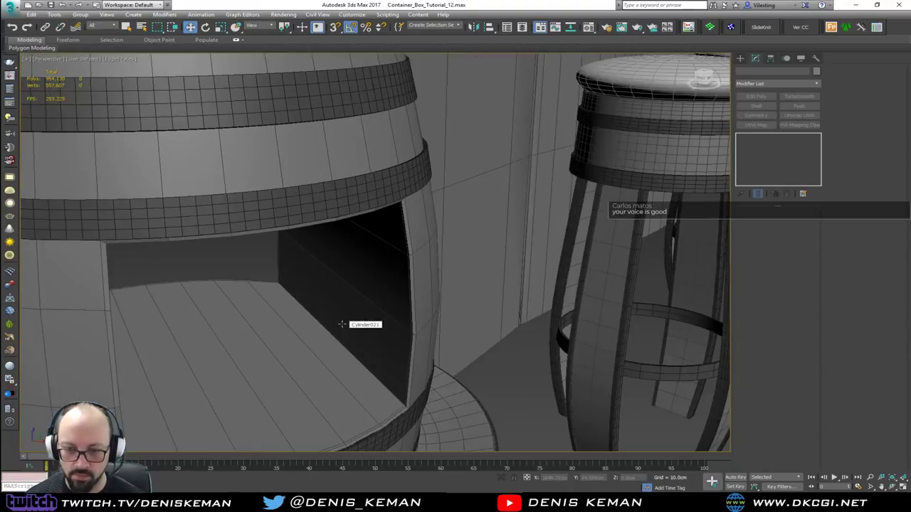
pyautogui.scroll(-6, 329, 331)
pyautogui.press('F4')
pyautogui.scroll(-8, 299, 346)
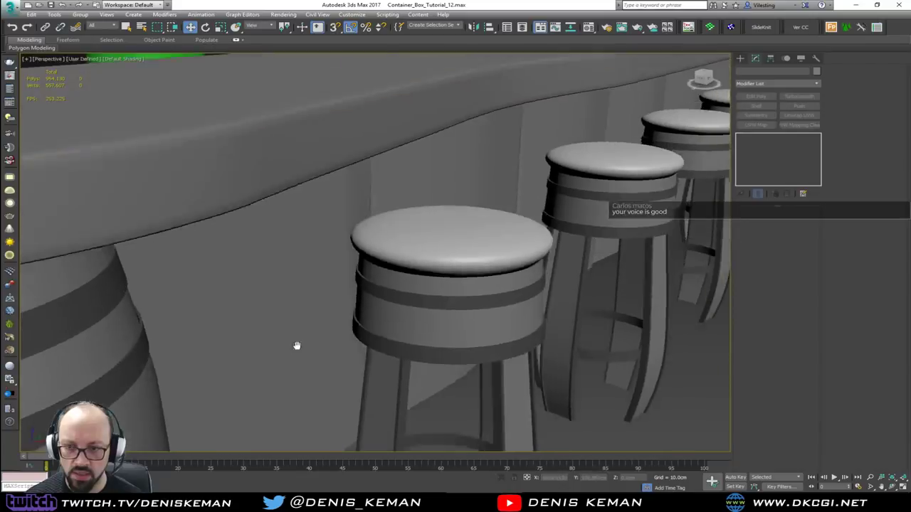
pyautogui.keyDown('alt'); pyautogui.moveTo(306, 326); pyautogui.dragTo(401, 411, button='middle'); pyautogui.keyUp('alt')
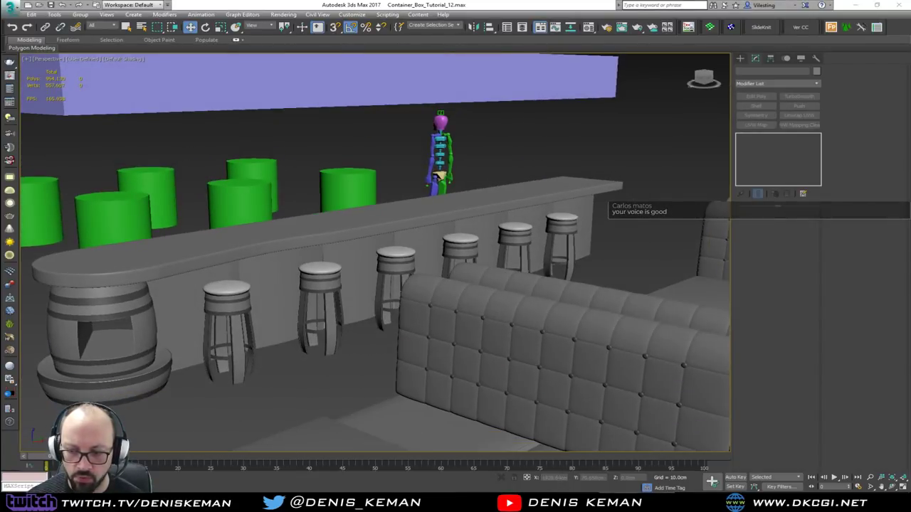
# - Bring up the Bar_Idea_02 reference photo, compare the bar with it, and move the photo away again
pyautogui.moveTo(0, 89); pyautogui.dragTo(0, 81)
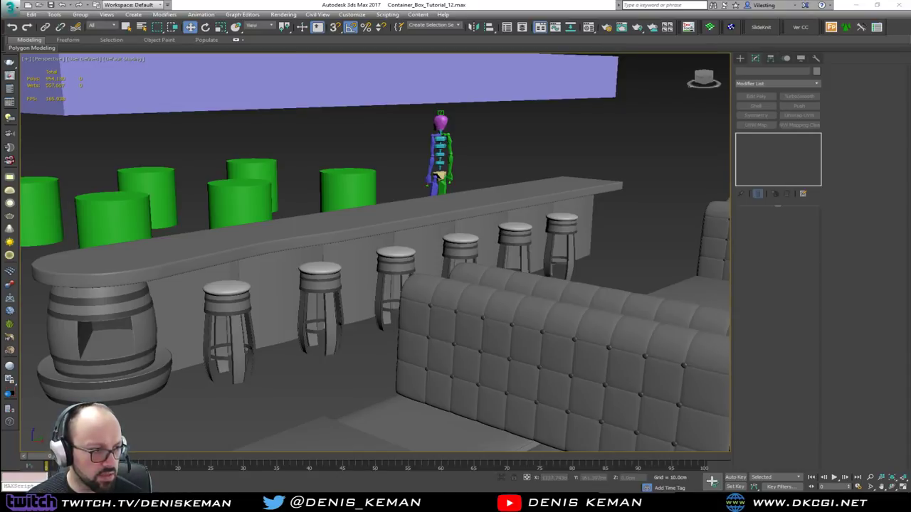
pyautogui.moveTo(0, 119); pyautogui.dragTo(572, 90)
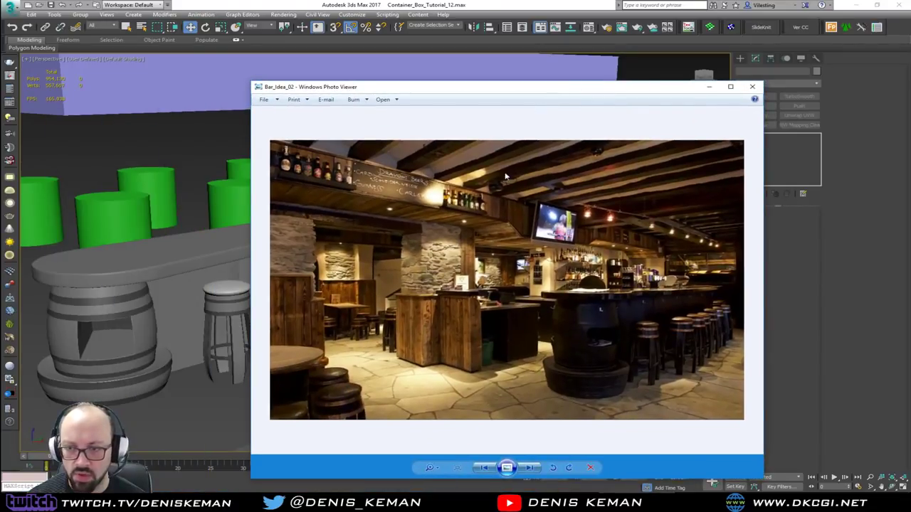
pyautogui.press('Right')
pyautogui.press('Right')
pyautogui.press('Right')
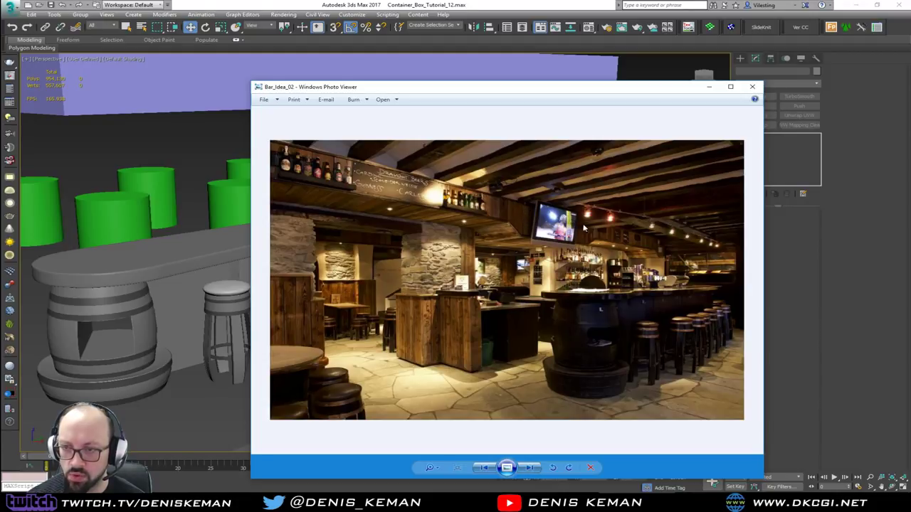
pyautogui.moveTo(626, 89); pyautogui.dragTo(0, 88)
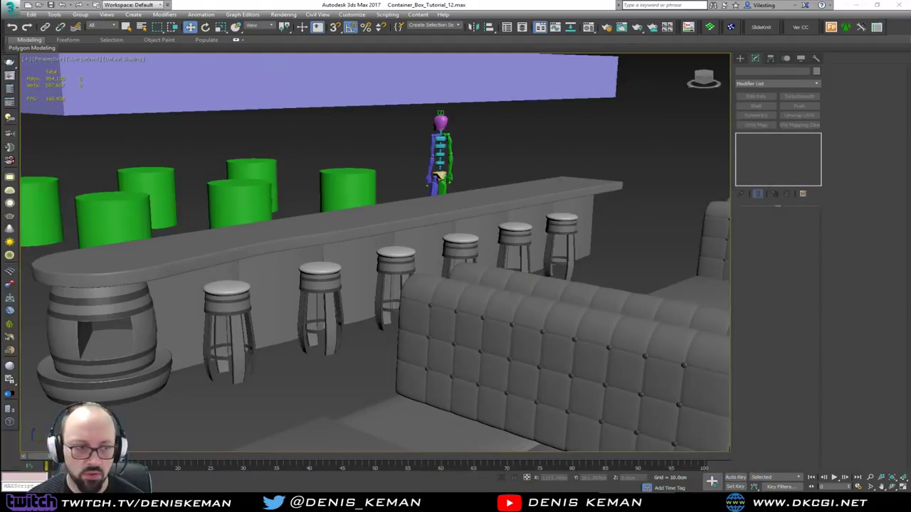
# - Make the U-shaped overhead bar holder see-through and deselect it
pyautogui.moveTo(434, 249); pyautogui.dragTo(459, 191, button='middle')
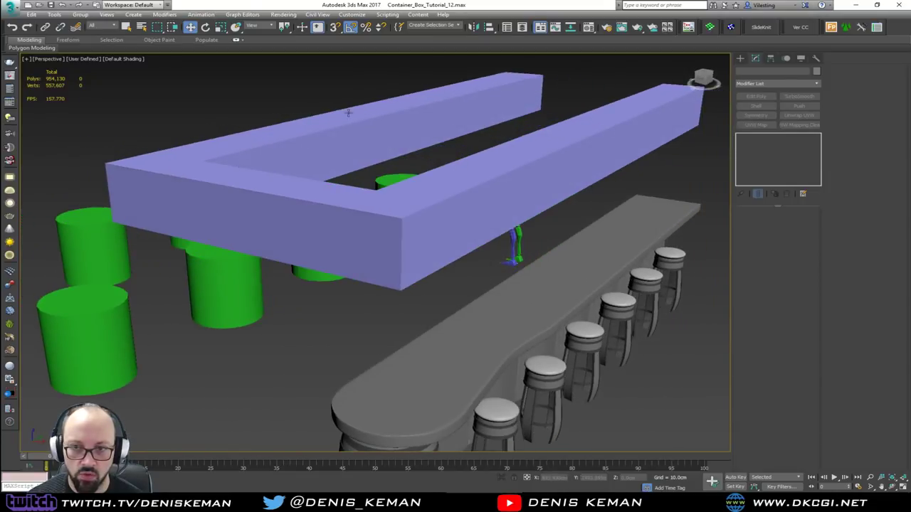
pyautogui.click(191, 185)
pyautogui.hotkey('alt', 'x')
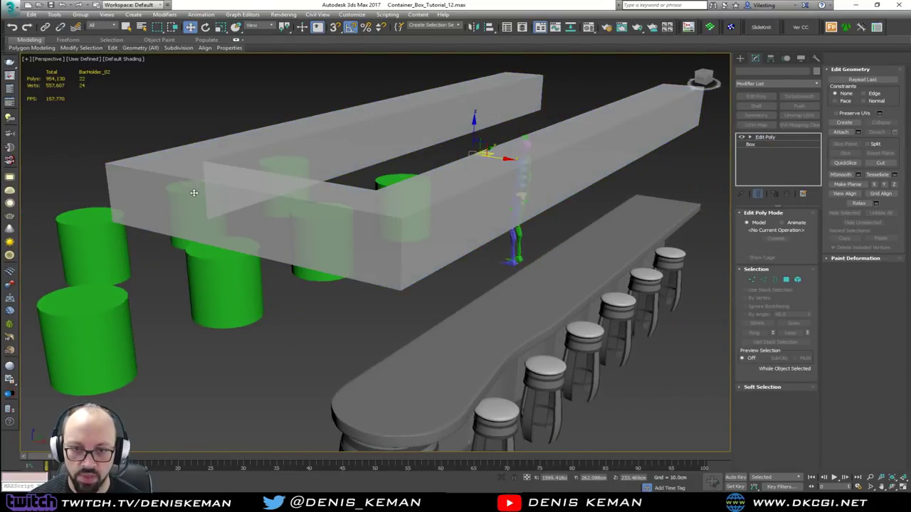
pyautogui.click(258, 339)
pyautogui.moveTo(259, 340); pyautogui.dragTo(306, 306, button='middle')
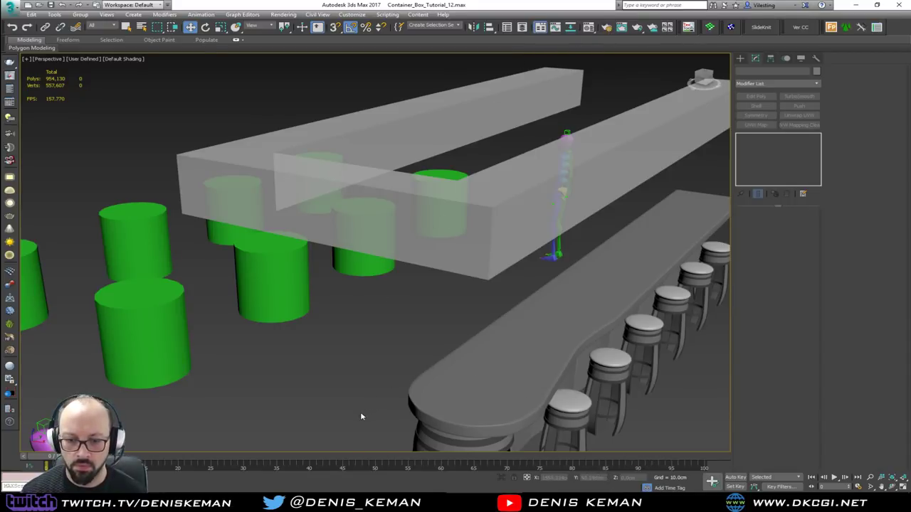
# - Unhide the Prototype layer so the container structure shows around the bar, and frame the structure's end near the standing figure
pyautogui.click(523, 27)
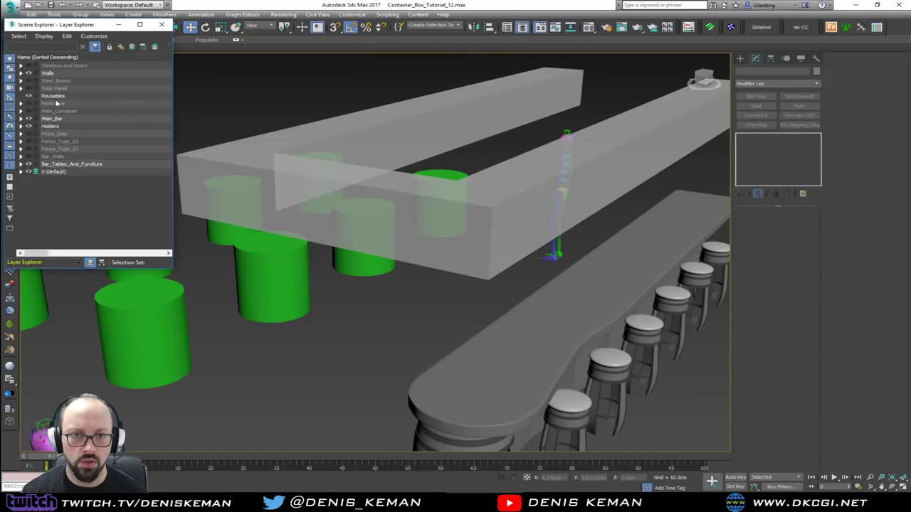
pyautogui.moveTo(245, 116); pyautogui.dragTo(254, 123, button='middle')
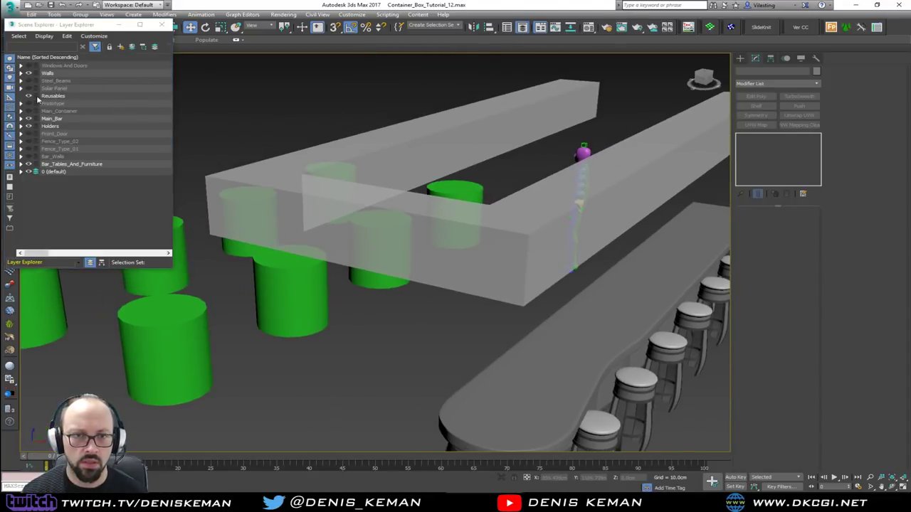
pyautogui.click(29, 104)
pyautogui.keyDown('alt'); pyautogui.moveTo(459, 241); pyautogui.dragTo(491, 218, button='middle'); pyautogui.keyUp('alt')
pyautogui.scroll(-5, 530, 214)
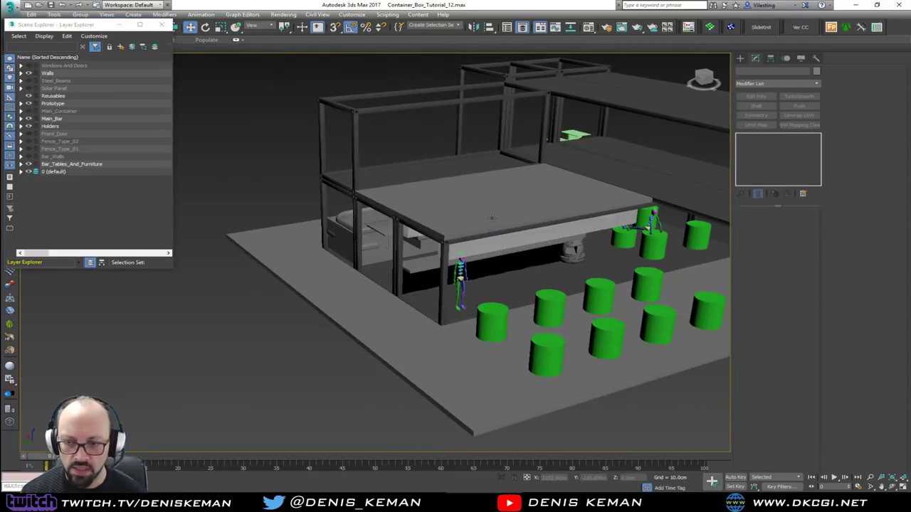
pyautogui.moveTo(483, 298); pyautogui.dragTo(446, 254, button='middle')
pyautogui.scroll(5, 449, 255)
# - Extrude the underside polygon of BarHolder_02's long arm beside the standing figure
pyautogui.click(460, 129)
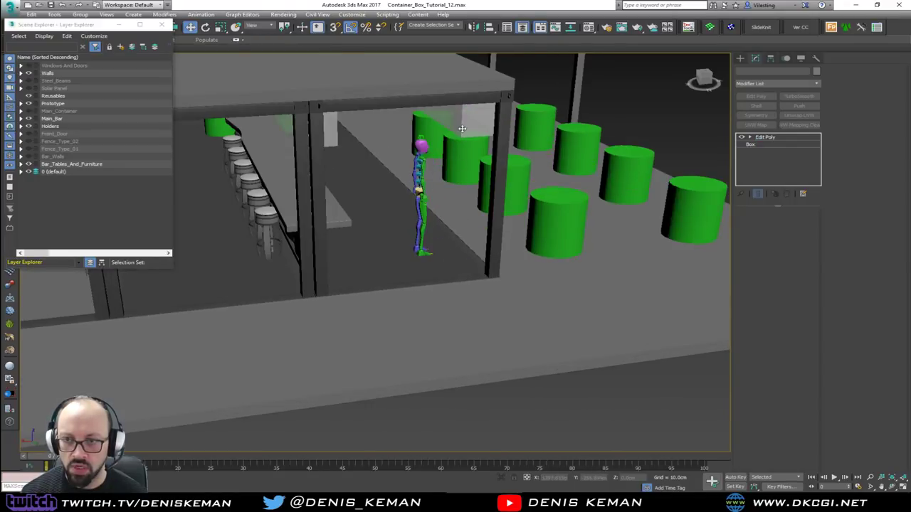
pyautogui.keyDown('alt'); pyautogui.moveTo(460, 129); pyautogui.dragTo(471, 207, button='middle'); pyautogui.keyUp('alt')
pyautogui.press('4')
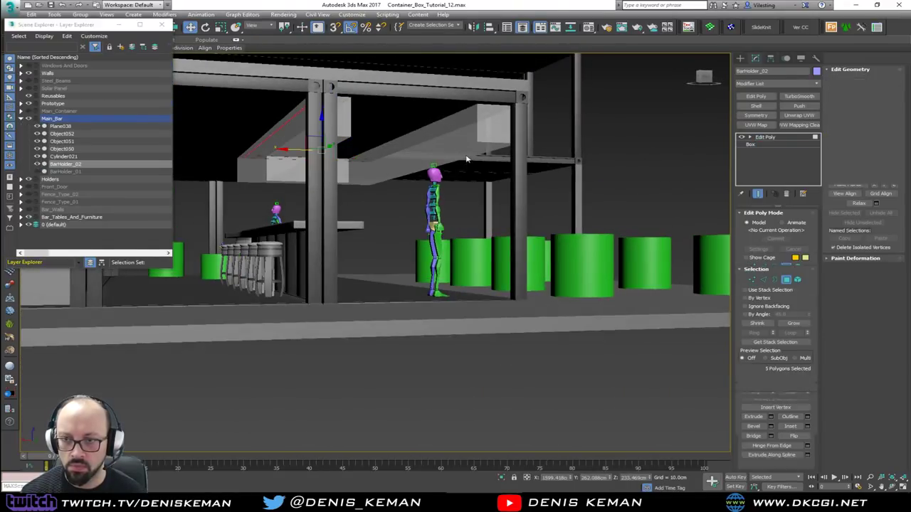
pyautogui.click(457, 155)
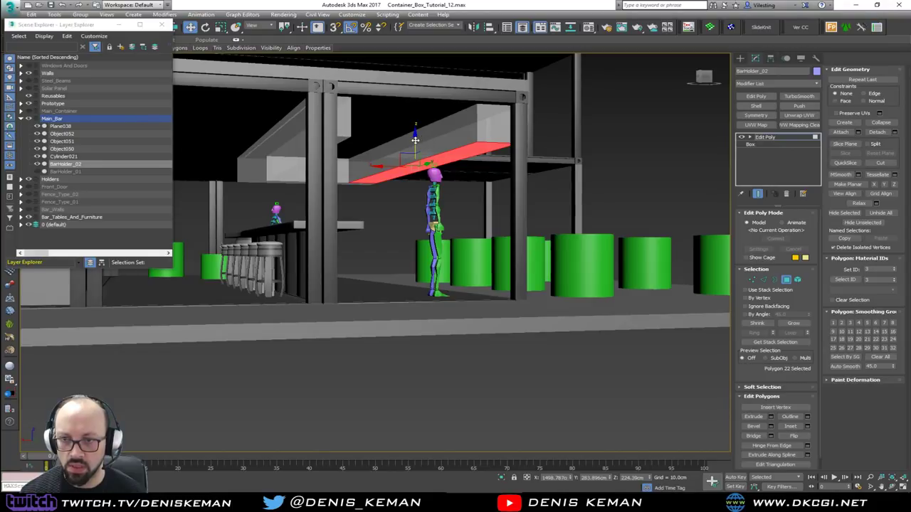
pyautogui.click(755, 417)
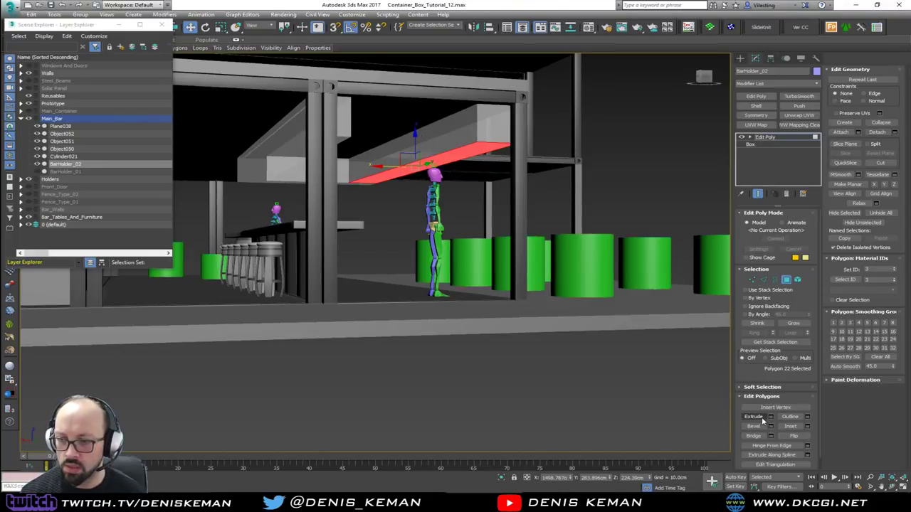
pyautogui.moveTo(446, 177); pyautogui.dragTo(442, 49)
# - Lower the extruded underside of the holder's arm to floor level with snapping, and finish polygon editing
pyautogui.press('w')
pyautogui.press('F4')
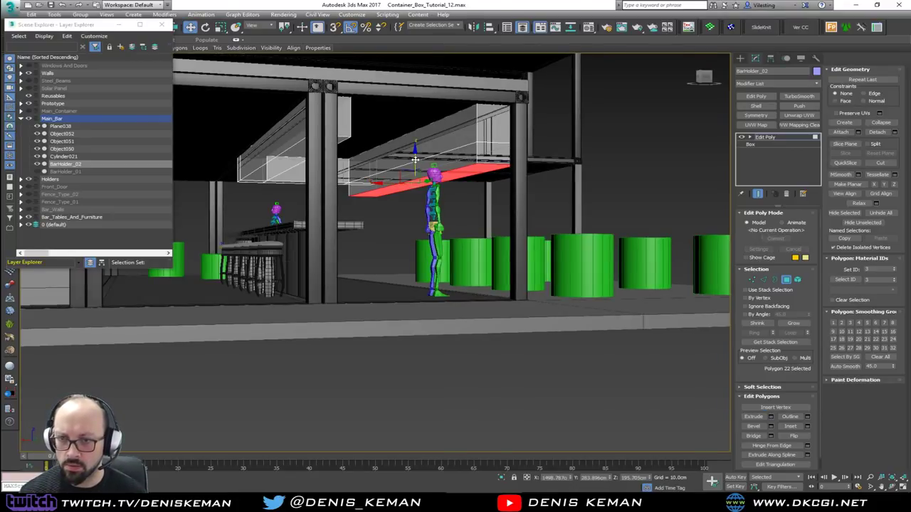
pyautogui.moveTo(415, 159); pyautogui.dragTo(512, 298)
pyautogui.press('s')
pyautogui.keyDown('alt'); pyautogui.moveTo(511, 299); pyautogui.dragTo(462, 278, button='middle'); pyautogui.keyUp('alt')
pyautogui.click(786, 282)
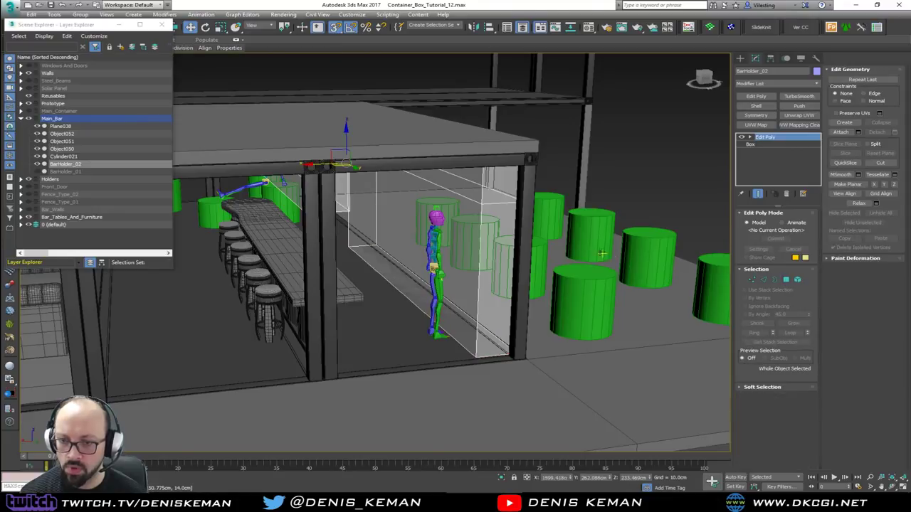
# - Turn off the bar holder's see-through display, isolate it, inspect its shape from both ends, and deselect it
pyautogui.hotkey('alt', 'x')
pyautogui.keyDown('alt'); pyautogui.moveTo(484, 244); pyautogui.dragTo(619, 242, button='middle'); pyautogui.keyUp('alt')
pyautogui.hotkey('alt', 'q')
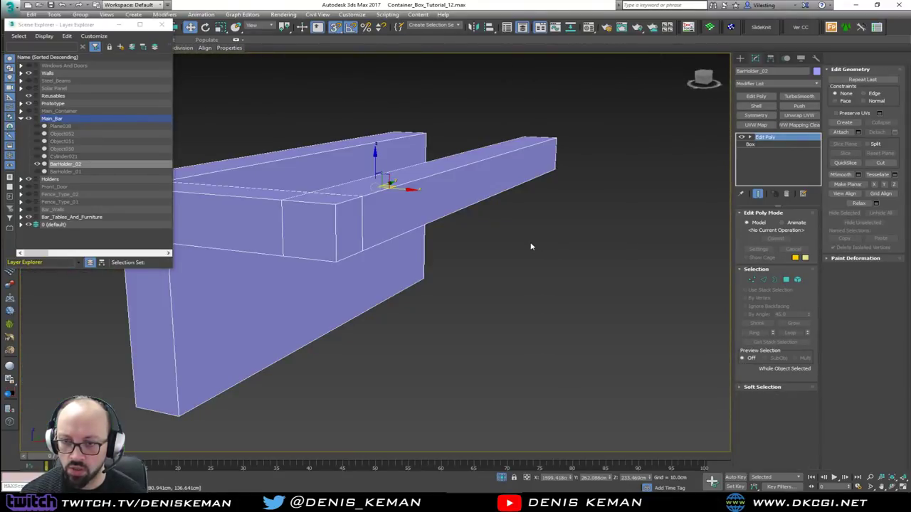
pyautogui.keyDown('alt'); pyautogui.moveTo(531, 246); pyautogui.dragTo(414, 251, button='middle'); pyautogui.keyUp('alt')
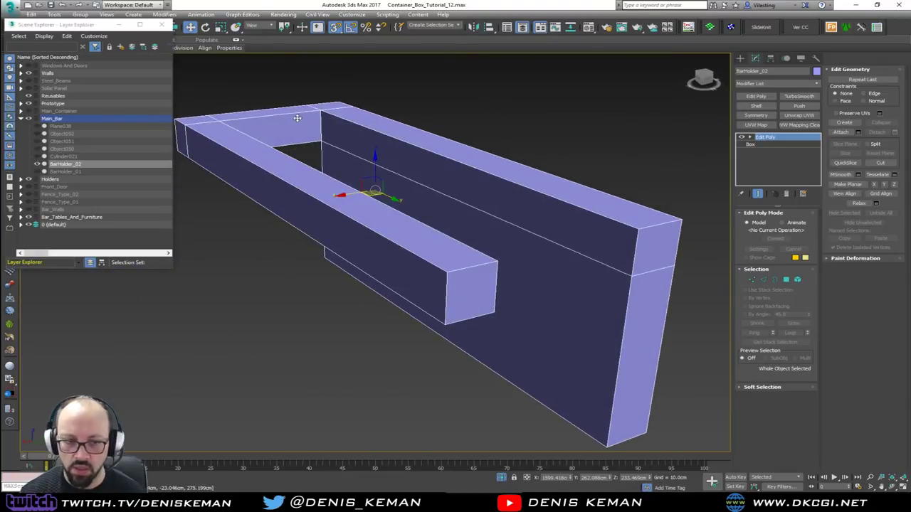
pyautogui.keyDown('alt'); pyautogui.moveTo(288, 306); pyautogui.dragTo(400, 301, button='middle'); pyautogui.keyUp('alt')
pyautogui.click(370, 338)
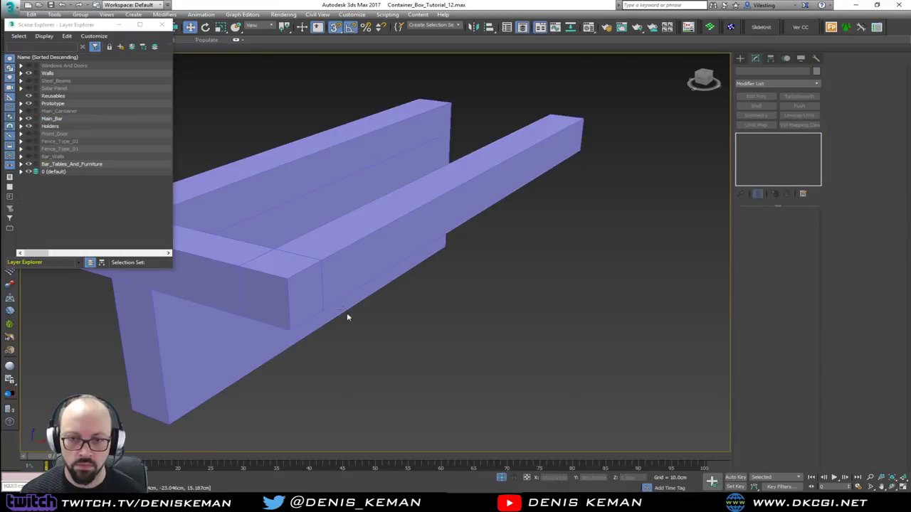
pyautogui.moveTo(347, 312); pyautogui.dragTo(394, 276, button='middle')
# - Bring up the Bar_Idea_02 reference photo, compare its overhead beam with the holder, and move the photo away
pyautogui.moveTo(0, 100); pyautogui.dragTo(627, 59)
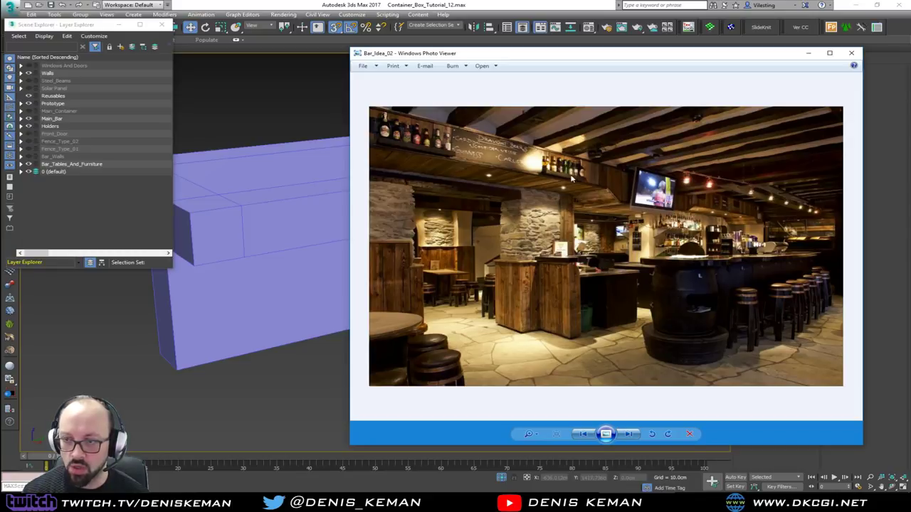
pyautogui.moveTo(687, 58); pyautogui.dragTo(540, 511)
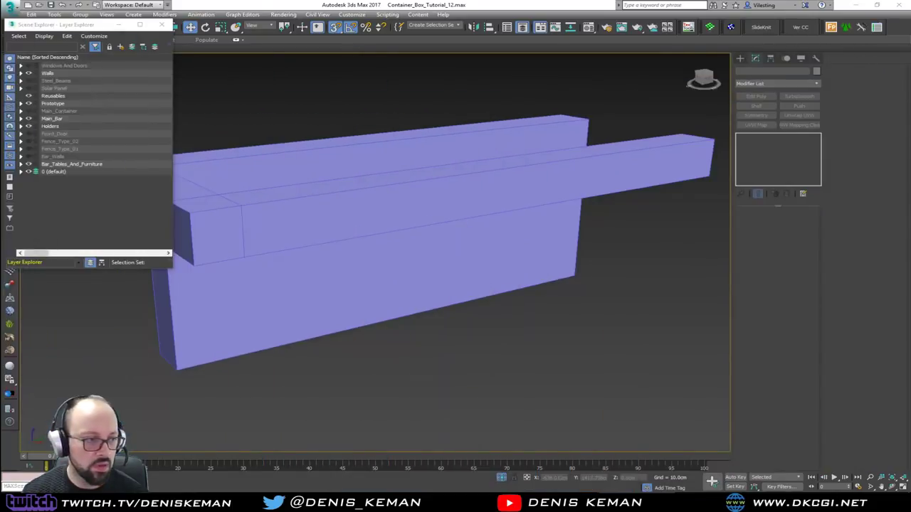
pyautogui.keyDown('alt'); pyautogui.moveTo(459, 183); pyautogui.dragTo(488, 194, button='middle'); pyautogui.keyUp('alt')
# - In the side view, create a box about 50.8 × 658.7 × 32.1 cm matching the outline of the holder's upper beam
pyautogui.hotkey('alt', 'w')
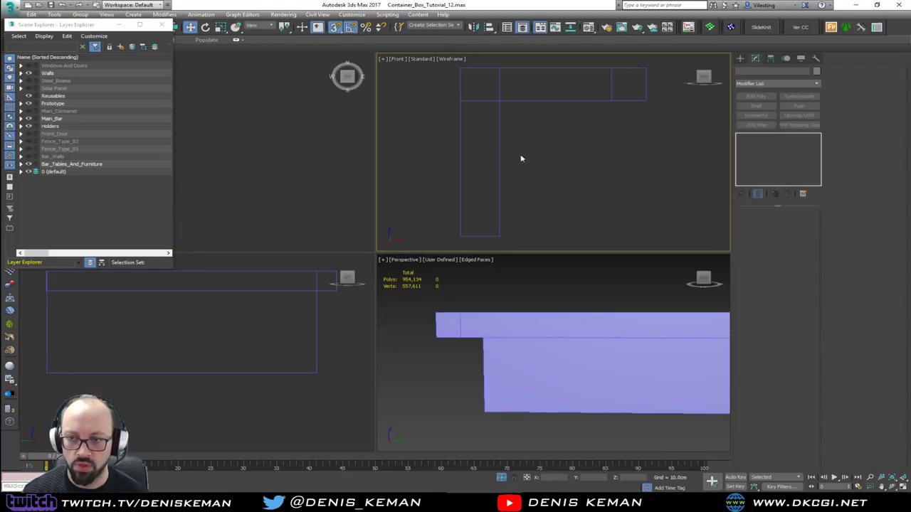
pyautogui.hotkey('alt', 'w')
pyautogui.press('z')
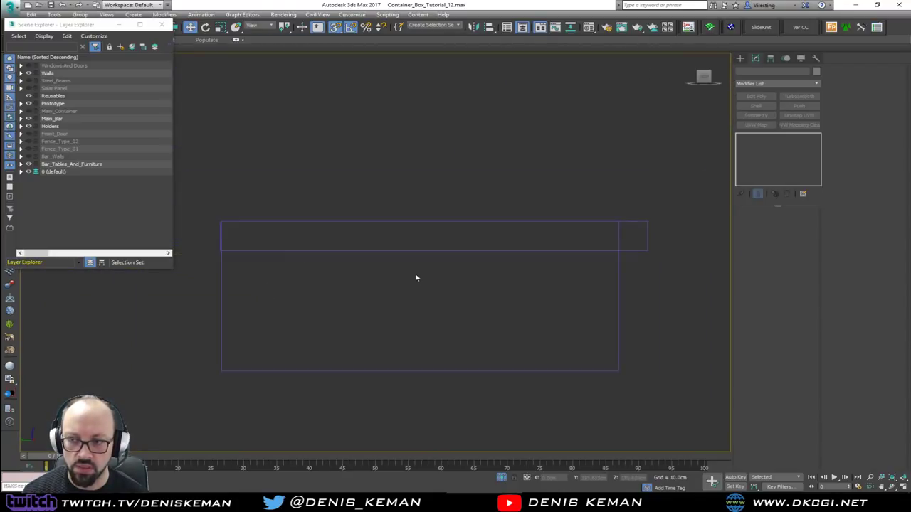
pyautogui.click(740, 58)
pyautogui.click(766, 112)
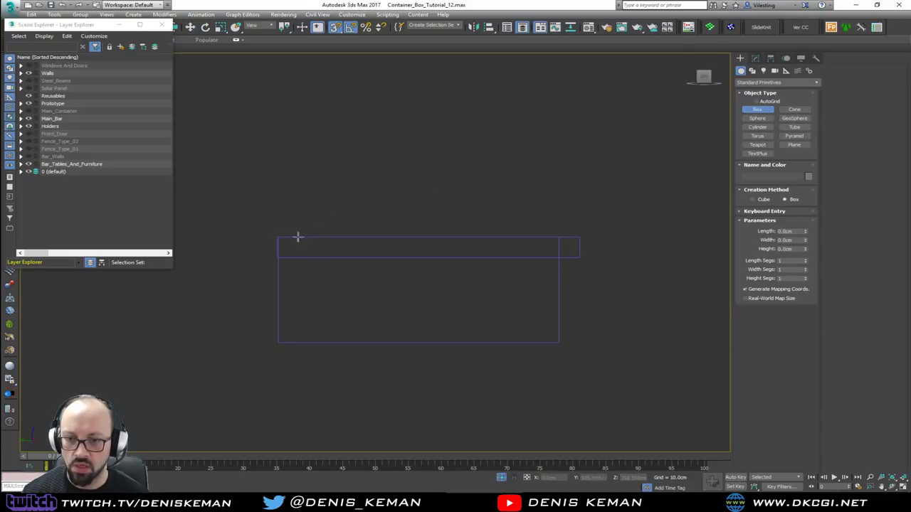
pyautogui.moveTo(580, 236); pyautogui.dragTo(277, 258)
pyautogui.click(277, 259)
pyautogui.press('s')
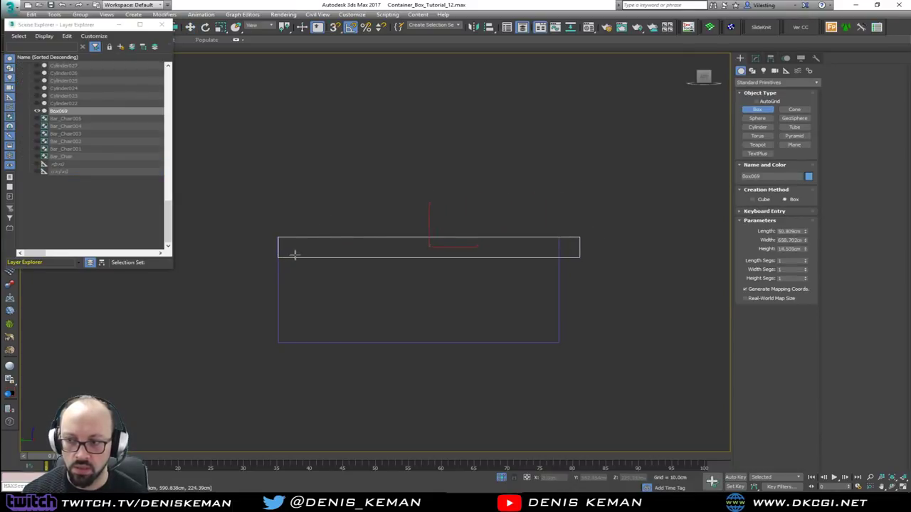
pyautogui.click(297, 248)
pyautogui.hotkey('alt', 'w')
pyautogui.middleClick(583, 335)
pyautogui.hotkey('alt', 'w')
pyautogui.keyDown('alt'); pyautogui.moveTo(538, 311); pyautogui.dragTo(548, 301, button='middle'); pyautogui.keyUp('alt')
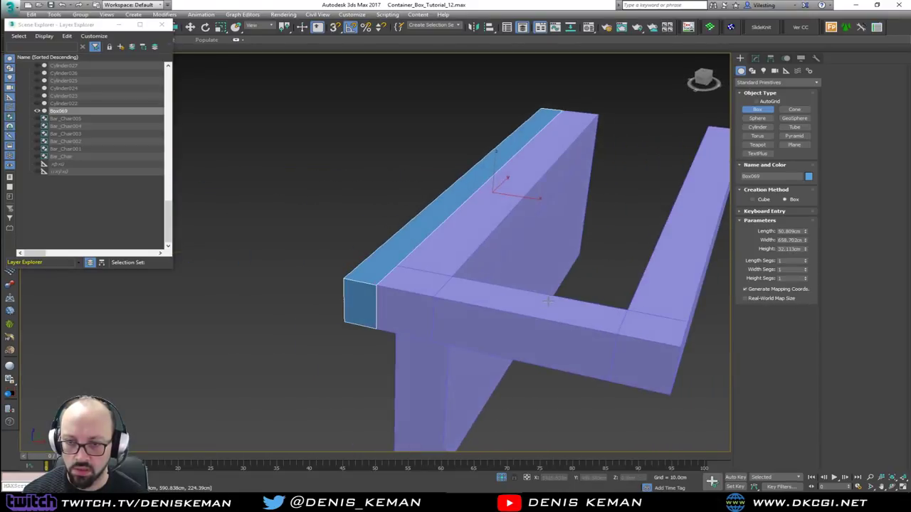
# - Move the new box sideways onto the holder's walled arm and add an Edit Poly modifier to it
pyautogui.press('w')
pyautogui.moveTo(527, 201); pyautogui.dragTo(564, 205)
pyautogui.click(759, 59)
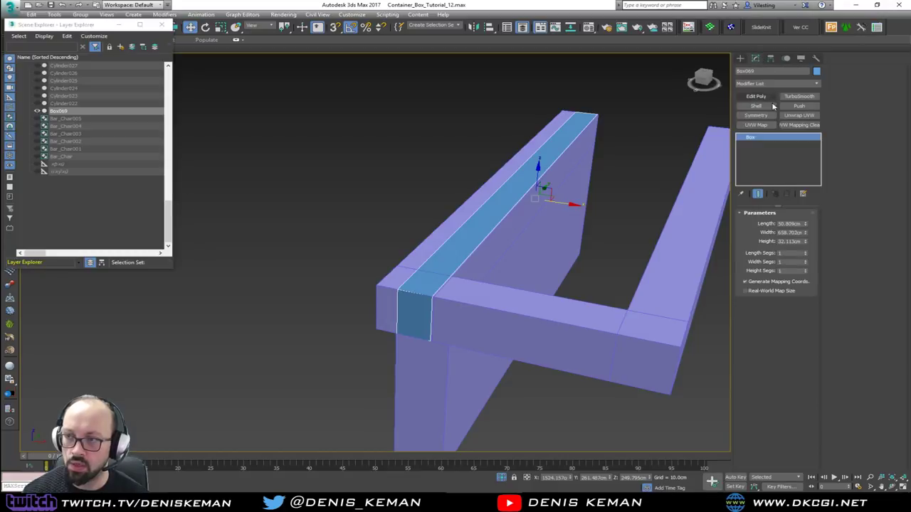
pyautogui.click(768, 97)
# - Extend the box's outer side polygon with snapping to line up with the holder's outer corner
pyautogui.keyDown('alt'); pyautogui.moveTo(400, 271); pyautogui.dragTo(441, 272, button='middle'); pyautogui.keyUp('alt')
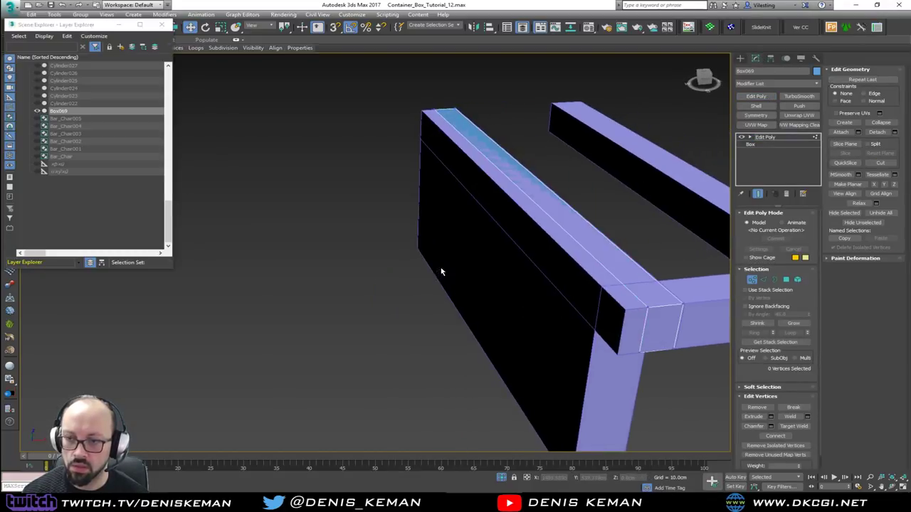
pyautogui.press('4')
pyautogui.click(584, 257)
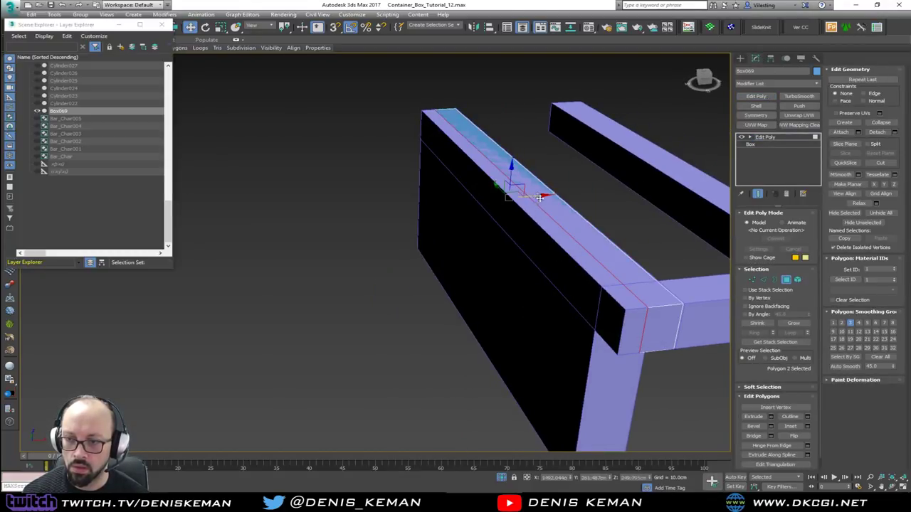
pyautogui.moveTo(540, 197); pyautogui.dragTo(622, 311)
pyautogui.press('s')
pyautogui.keyDown('alt'); pyautogui.moveTo(621, 310); pyautogui.dragTo(466, 264, button='middle'); pyautogui.keyUp('alt')
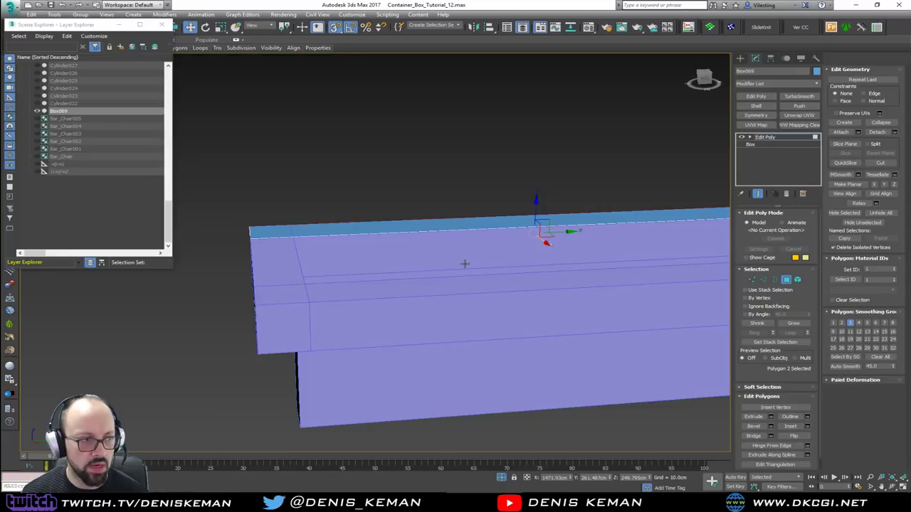
# - Study the overhead beam in the Bar_Idea_02 reference photo and return to the holder model
pyautogui.moveTo(0, 94); pyautogui.dragTo(523, 86)
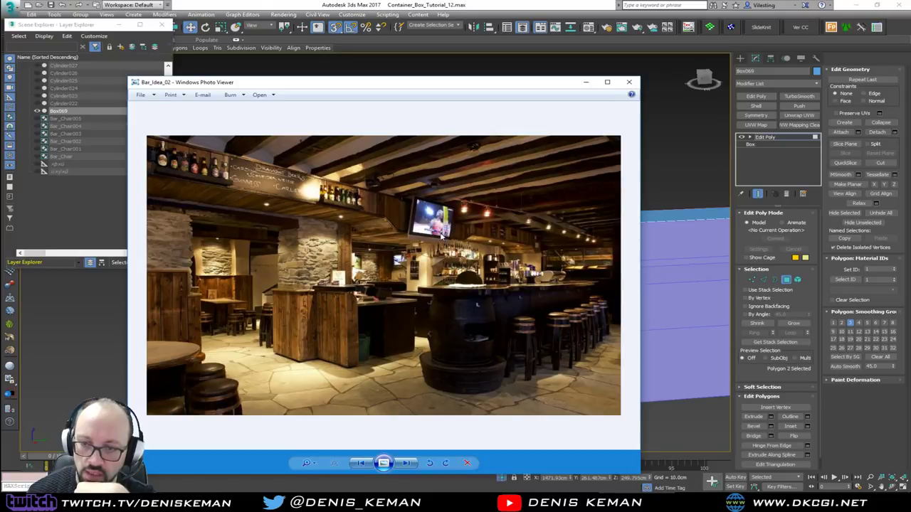
pyautogui.hotkey('alt', 'Tab')
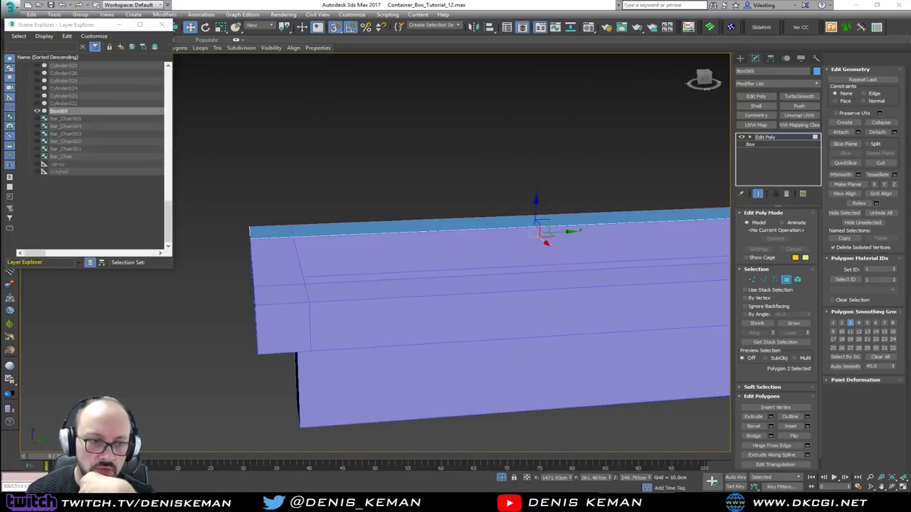
pyautogui.keyDown('alt'); pyautogui.moveTo(451, 309); pyautogui.dragTo(466, 293, button='middle'); pyautogui.keyUp('alt')
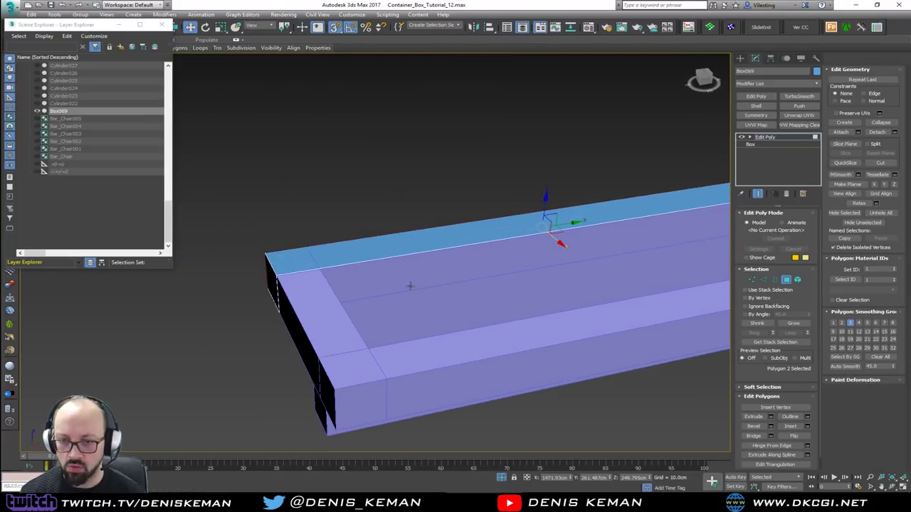
# - Add two close pairs of edge loops across the box, one near its end and one further along
pyautogui.press('2')
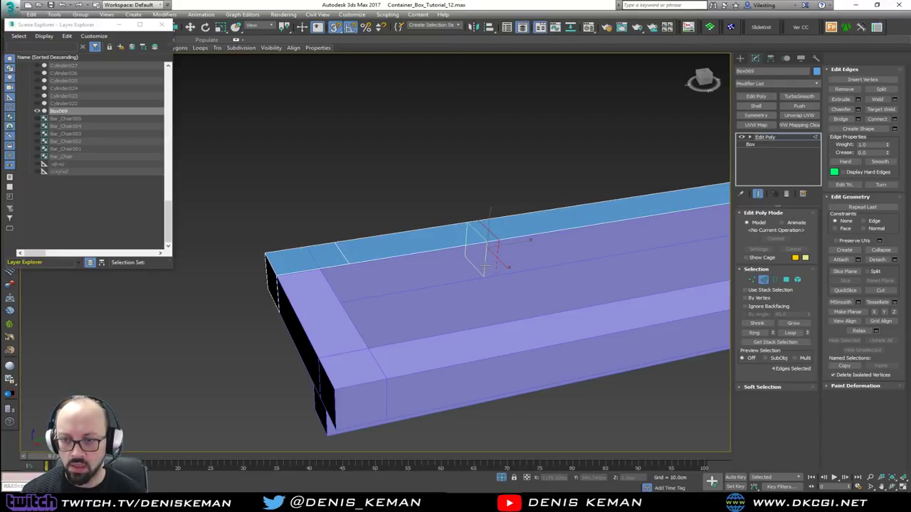
pyautogui.press('w')
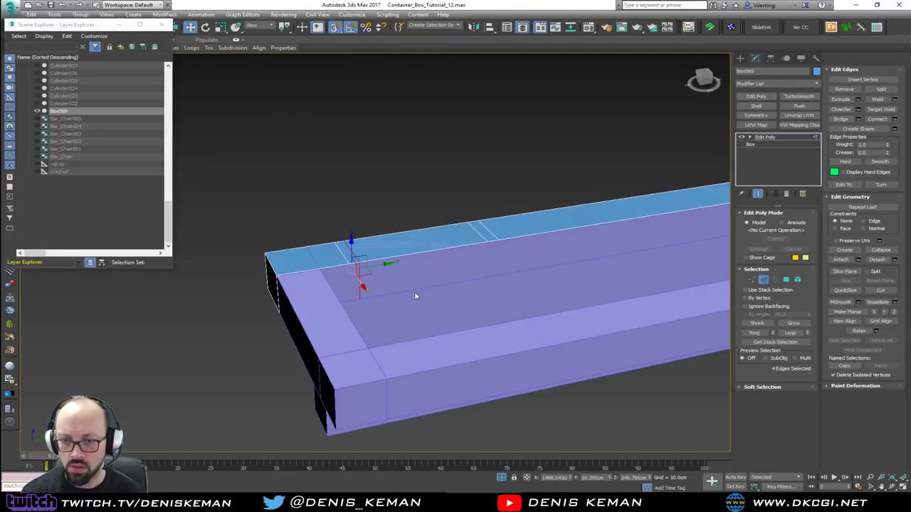
pyautogui.keyDown('alt'); pyautogui.moveTo(415, 293); pyautogui.dragTo(424, 256, button='middle'); pyautogui.keyUp('alt')
# - In wireframe display, lower the box's underside polygon between the two pairs of edge loops slightly
pyautogui.press('F3')
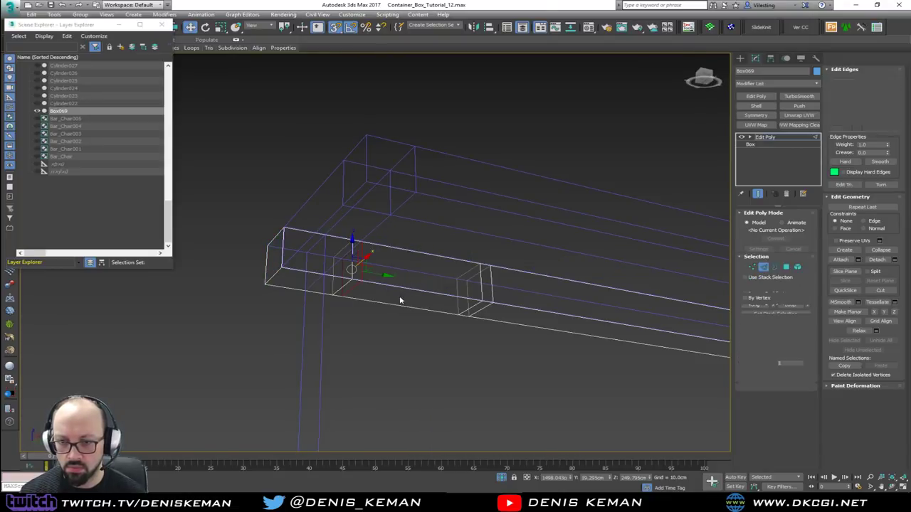
pyautogui.press('4')
pyautogui.keyDown('alt'); pyautogui.moveTo(399, 297); pyautogui.dragTo(417, 285, button='middle'); pyautogui.keyUp('alt')
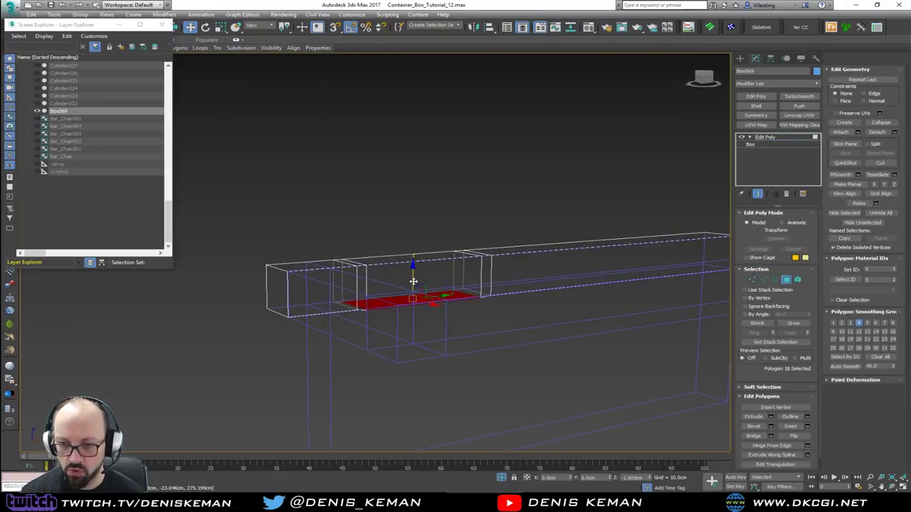
pyautogui.moveTo(413, 280)
pyautogui.mouseDown()
pyautogui.moveTo(414, 294)
pyautogui.moveTo(420, 288)
pyautogui.mouseUp()
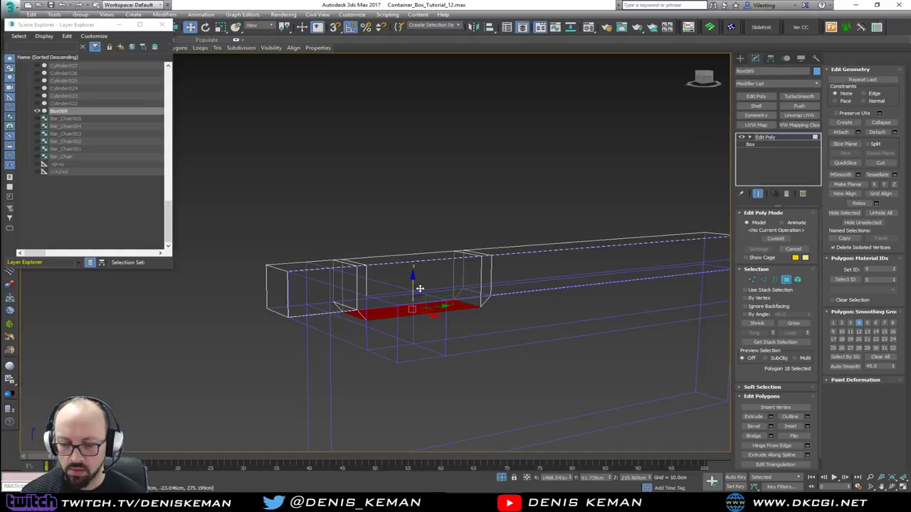
pyautogui.keyDown('alt'); pyautogui.moveTo(419, 288); pyautogui.dragTo(404, 285, button='middle'); pyautogui.keyUp('alt')
# - Move the vertices at both ends of the lowered section outward along the beam, lengthening its sloped transitions
pyautogui.press('1')
pyautogui.keyDown('alt'); pyautogui.moveTo(281, 267); pyautogui.dragTo(249, 238, button='middle'); pyautogui.keyUp('alt')
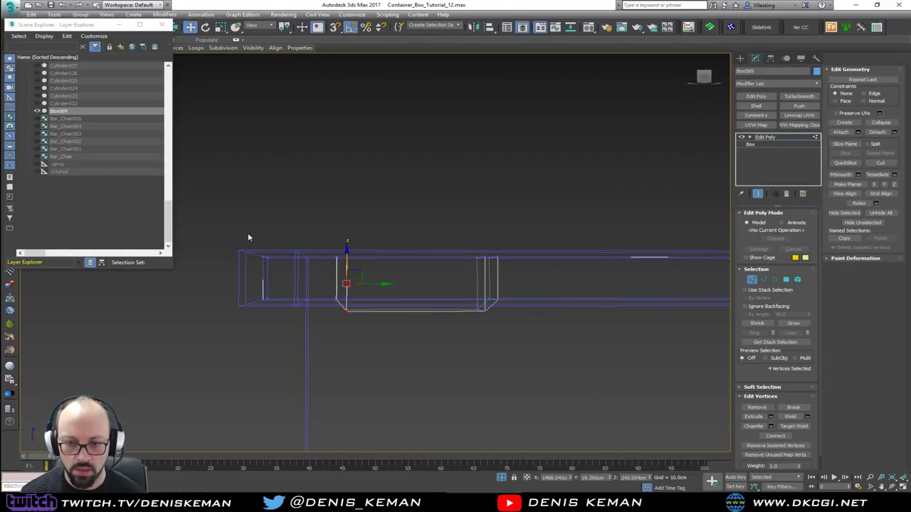
pyautogui.moveTo(340, 327); pyautogui.dragTo(342, 325)
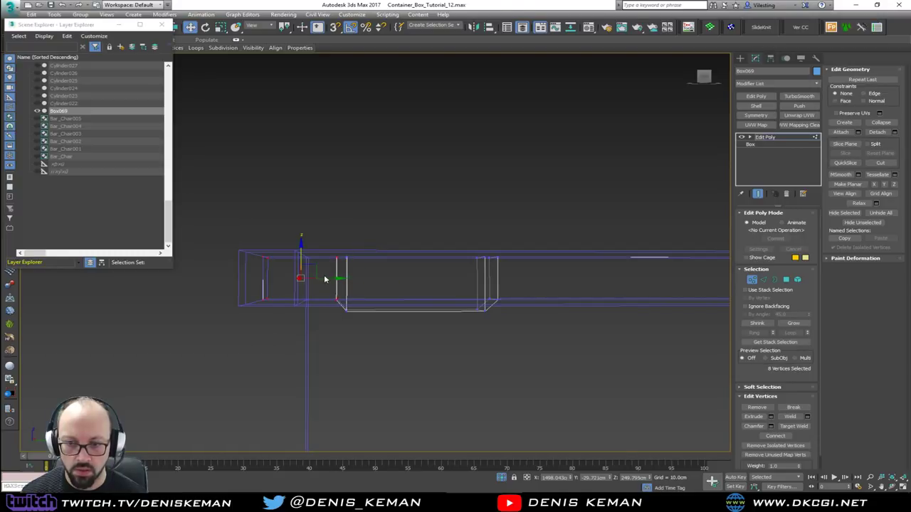
pyautogui.moveTo(324, 279)
pyautogui.mouseDown()
pyautogui.moveTo(287, 279)
pyautogui.moveTo(310, 279)
pyautogui.mouseUp()
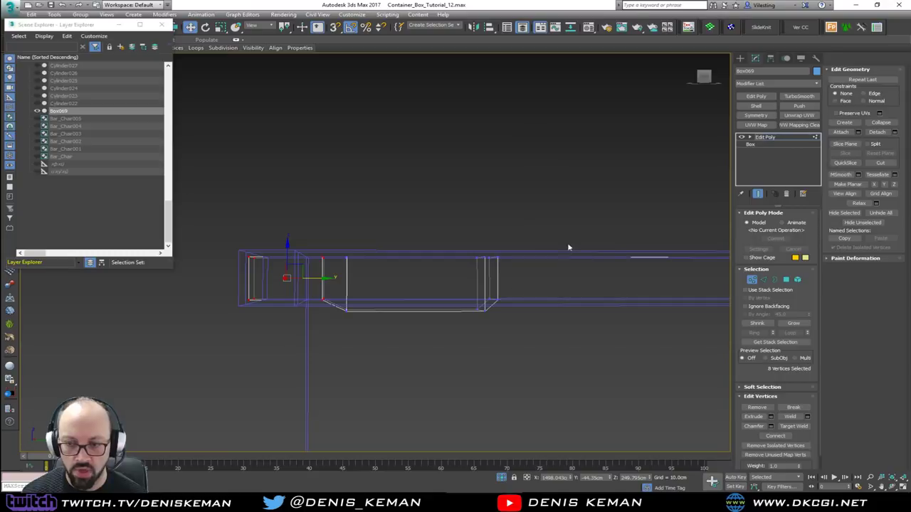
pyautogui.moveTo(487, 315); pyautogui.dragTo(486, 313)
pyautogui.moveTo(513, 279); pyautogui.dragTo(522, 277)
pyautogui.keyDown('alt'); pyautogui.moveTo(506, 276); pyautogui.dragTo(455, 264, button='middle'); pyautogui.keyUp('alt')
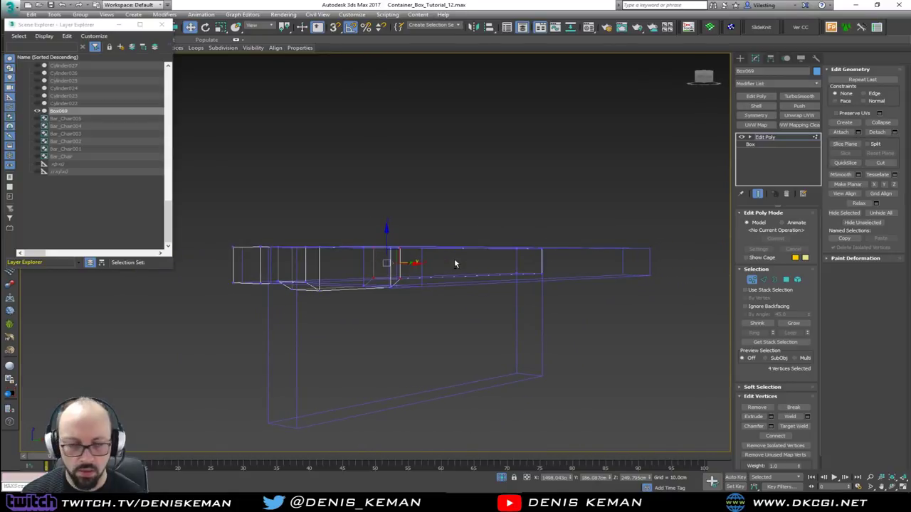
# - Widen the beam box by moving the vertices along one long side outward, and restore shaded display
pyautogui.click(568, 269)
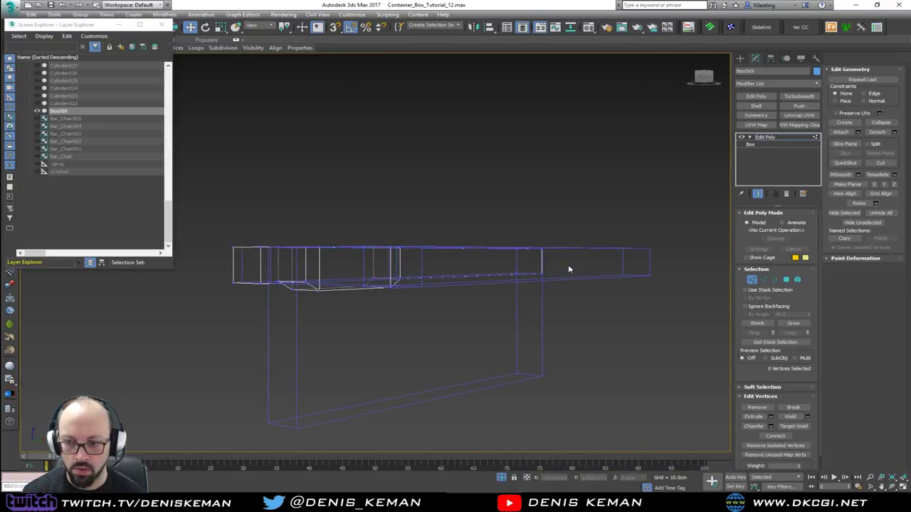
pyautogui.moveTo(343, 318); pyautogui.dragTo(201, 327)
pyautogui.keyDown('alt'); pyautogui.moveTo(201, 327); pyautogui.dragTo(372, 303, button='middle'); pyautogui.keyUp('alt')
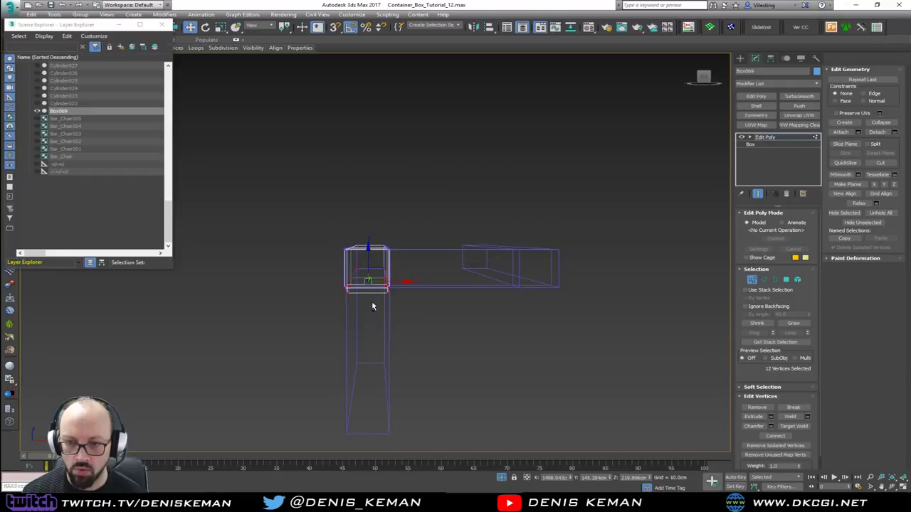
pyautogui.moveTo(444, 190); pyautogui.dragTo(374, 311)
pyautogui.moveTo(413, 268); pyautogui.dragTo(443, 266)
pyautogui.keyDown('alt'); pyautogui.moveTo(448, 278); pyautogui.dragTo(706, 269, button='middle'); pyautogui.keyUp('alt')
pyautogui.click(750, 283)
pyautogui.press('F3')
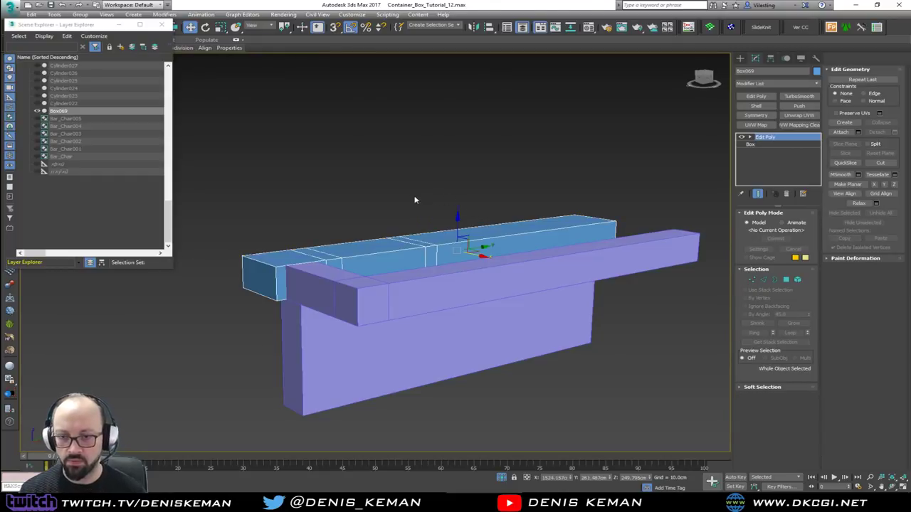
# - Make the BarHolder_02 object see-through so the beam can be seen behind it
pyautogui.click(373, 203)
pyautogui.click(386, 297)
pyautogui.hotkey('alt', 'x')
pyautogui.click(561, 403)
# - Examine from below and from several sides how the widened beam sits against the see-through holder
pyautogui.keyDown('alt'); pyautogui.moveTo(533, 358); pyautogui.dragTo(503, 375, button='middle'); pyautogui.keyUp('alt')
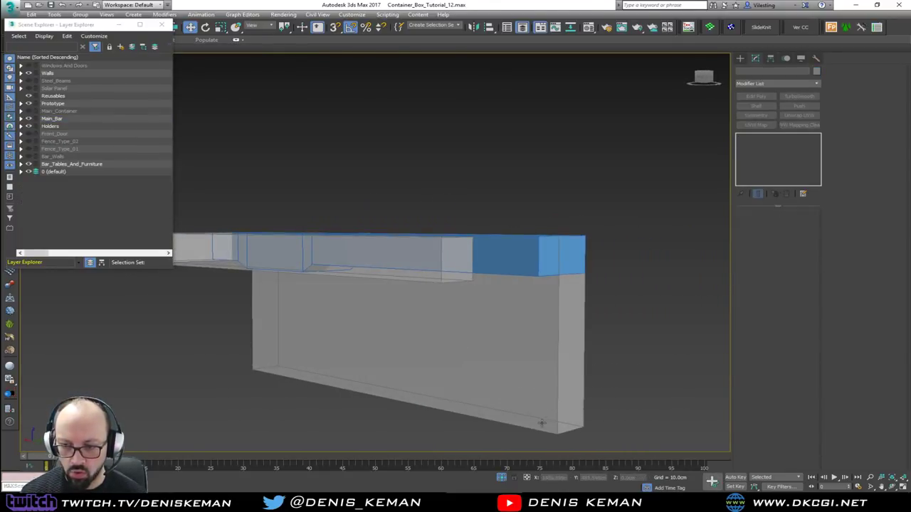
pyautogui.keyDown('alt'); pyautogui.moveTo(569, 406); pyautogui.dragTo(545, 377, button='middle'); pyautogui.keyUp('alt')
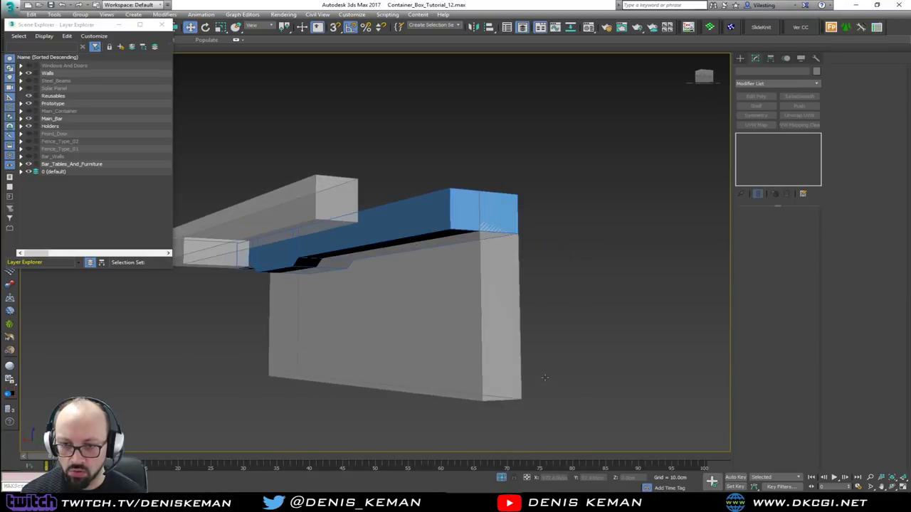
pyautogui.click(414, 244)
pyautogui.scroll(2, 396, 288)
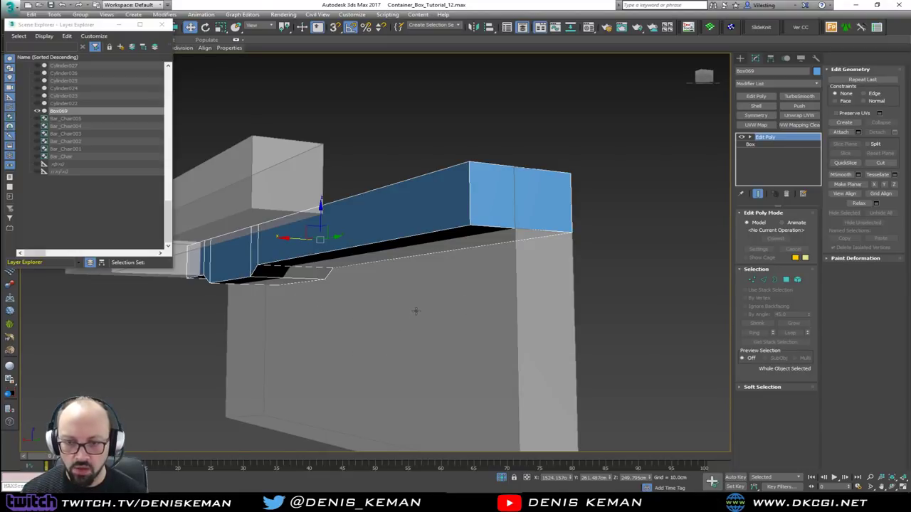
pyautogui.keyDown('alt'); pyautogui.moveTo(416, 311); pyautogui.dragTo(389, 299, button='middle'); pyautogui.keyUp('alt')
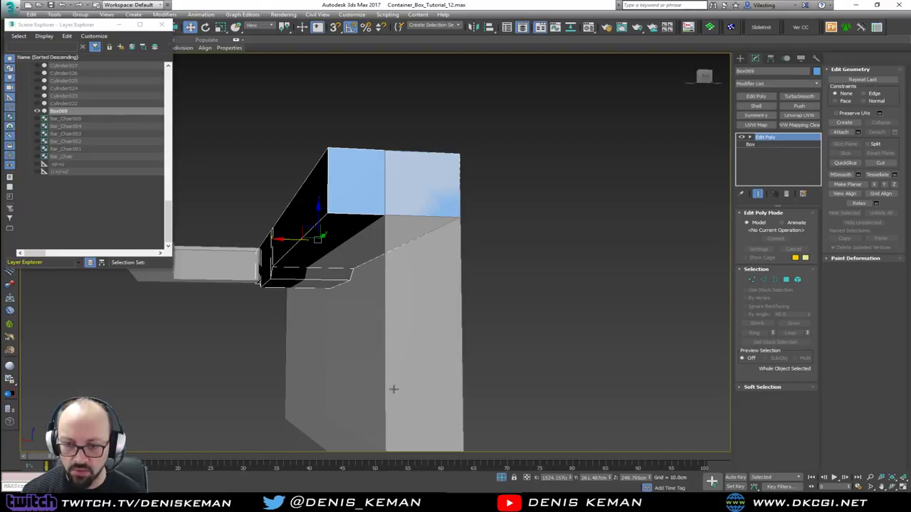
pyautogui.keyDown('alt'); pyautogui.moveTo(412, 323); pyautogui.dragTo(489, 221, button='middle'); pyautogui.keyUp('alt')
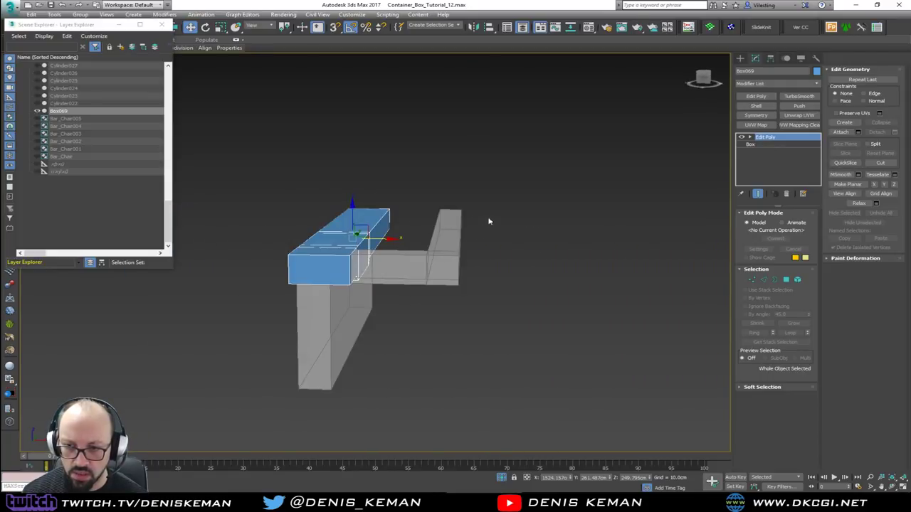
pyautogui.click(441, 269)
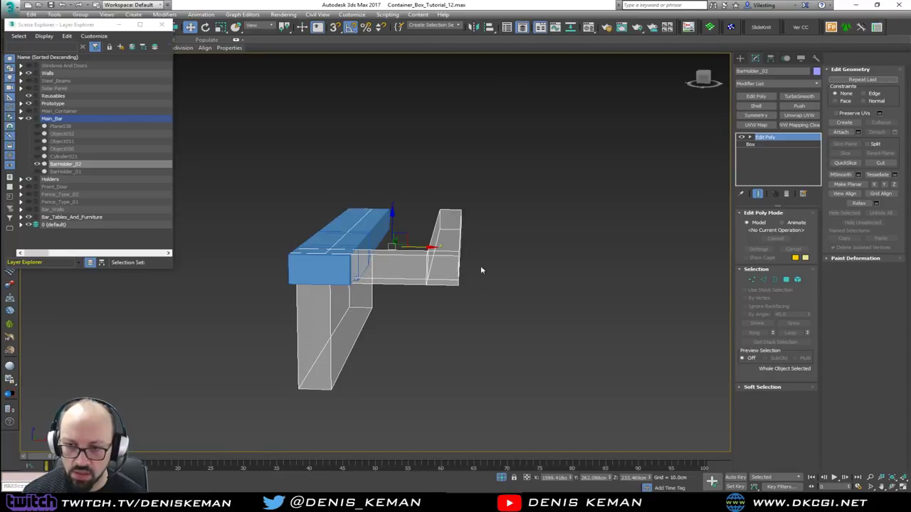
pyautogui.keyDown('alt'); pyautogui.moveTo(362, 261); pyautogui.dragTo(314, 247, button='middle'); pyautogui.keyUp('alt')
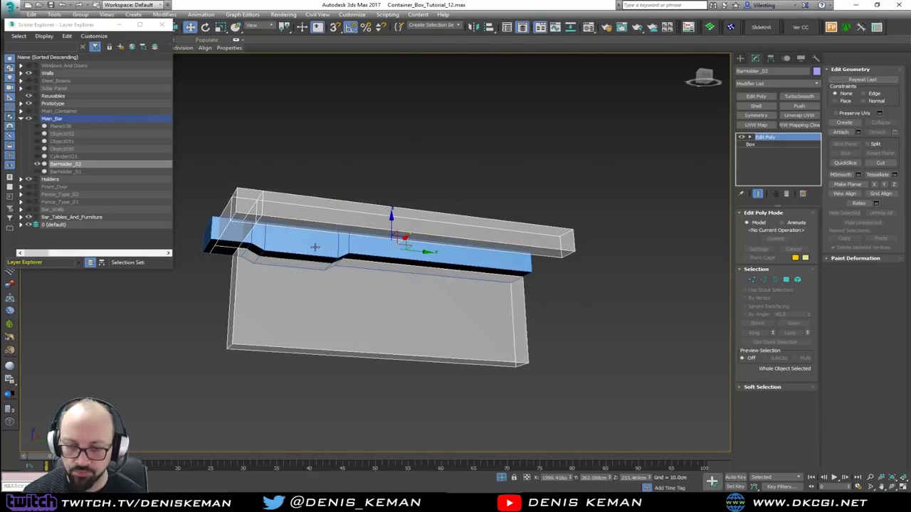
# - Move the far pair of edge loops along the beam towards the near pair, shortening the lowered section
pyautogui.click(305, 245)
pyautogui.moveTo(368, 273); pyautogui.dragTo(398, 299, button='middle')
pyautogui.scroll(3, 429, 309)
pyautogui.press('1')
pyautogui.moveTo(426, 226); pyautogui.dragTo(356, 338)
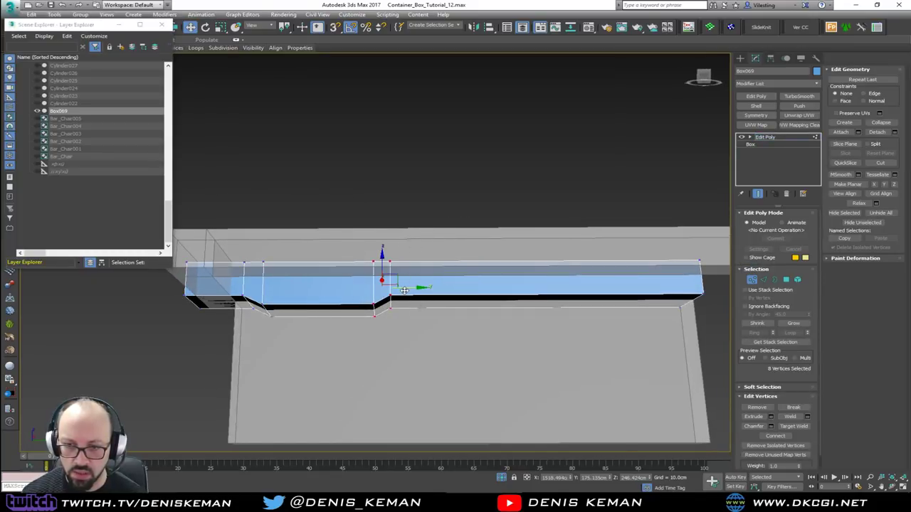
pyautogui.moveTo(397, 287); pyautogui.dragTo(375, 288)
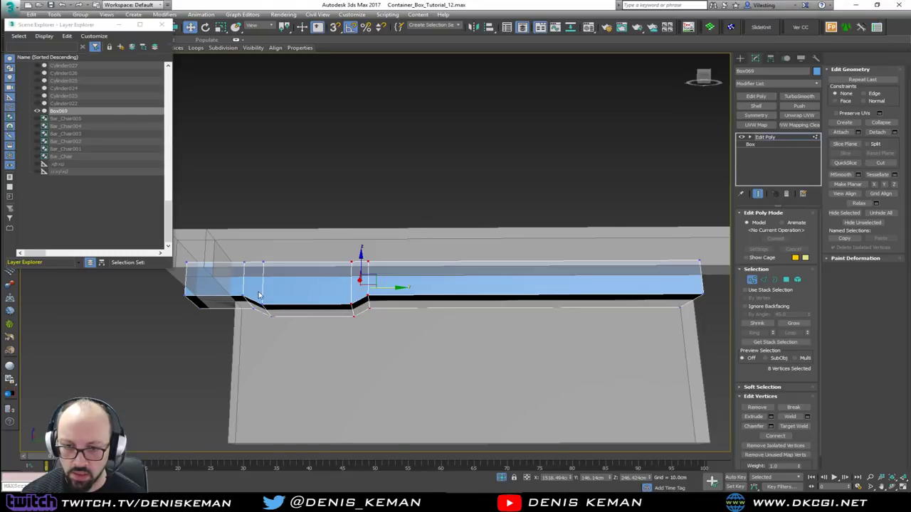
# - Lower the underside of the beam's protruding section by about 37 cm and shift its far upper loop outward slightly
pyautogui.moveTo(259, 295); pyautogui.dragTo(364, 332)
pyautogui.moveTo(308, 285); pyautogui.dragTo(307, 310)
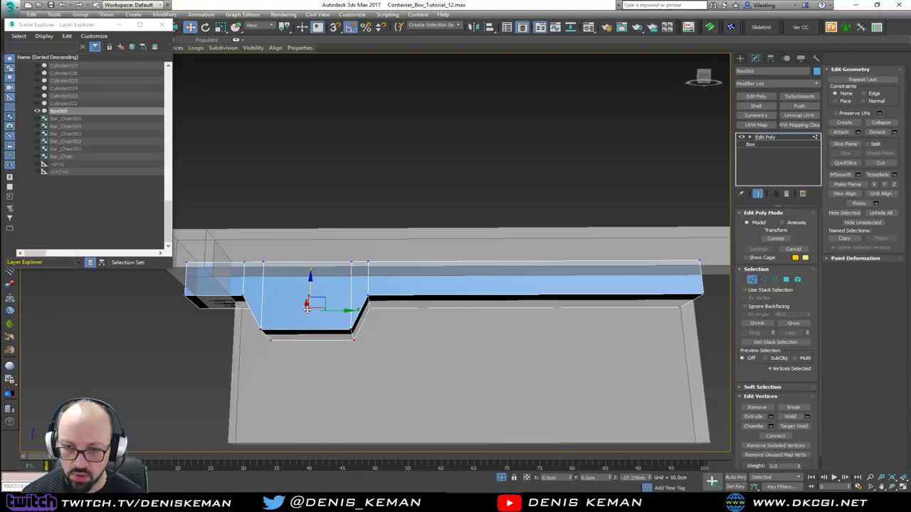
pyautogui.keyDown('alt'); pyautogui.moveTo(320, 311); pyautogui.dragTo(325, 309, button='middle'); pyautogui.keyUp('alt')
pyautogui.moveTo(371, 320); pyautogui.dragTo(373, 316)
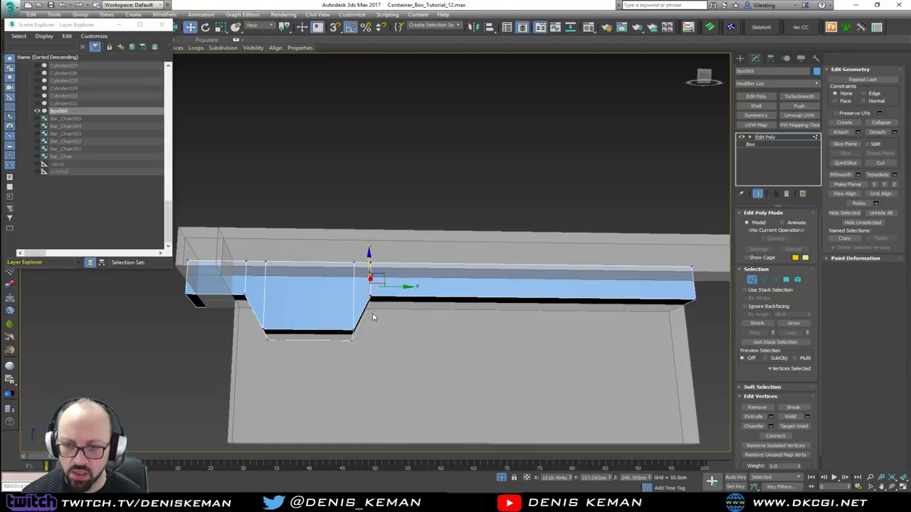
pyautogui.moveTo(389, 287); pyautogui.dragTo(394, 286)
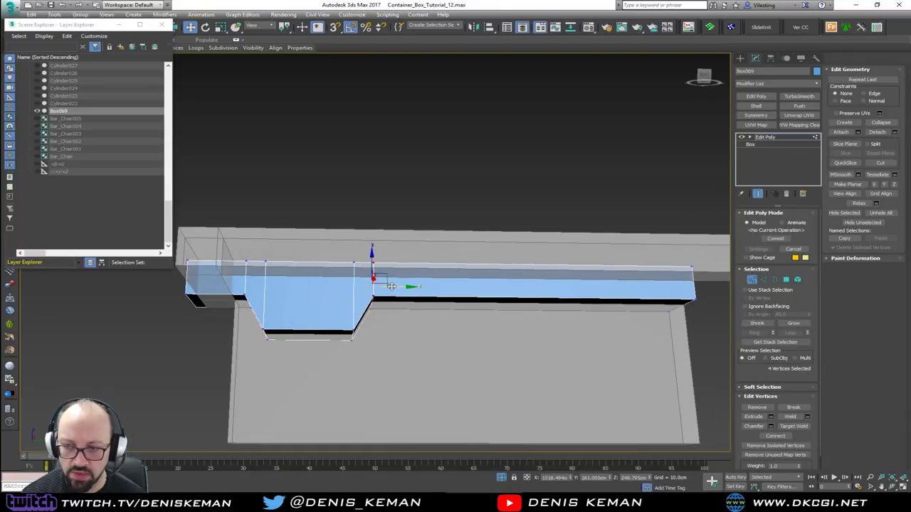
pyautogui.click(752, 280)
pyautogui.click(468, 197)
# - Stretch the beam far beyond the holder by moving the four vertices at its short end outward
pyautogui.keyDown('alt'); pyautogui.moveTo(352, 278); pyautogui.dragTo(427, 264, button='middle'); pyautogui.keyUp('alt')
pyautogui.click(427, 266)
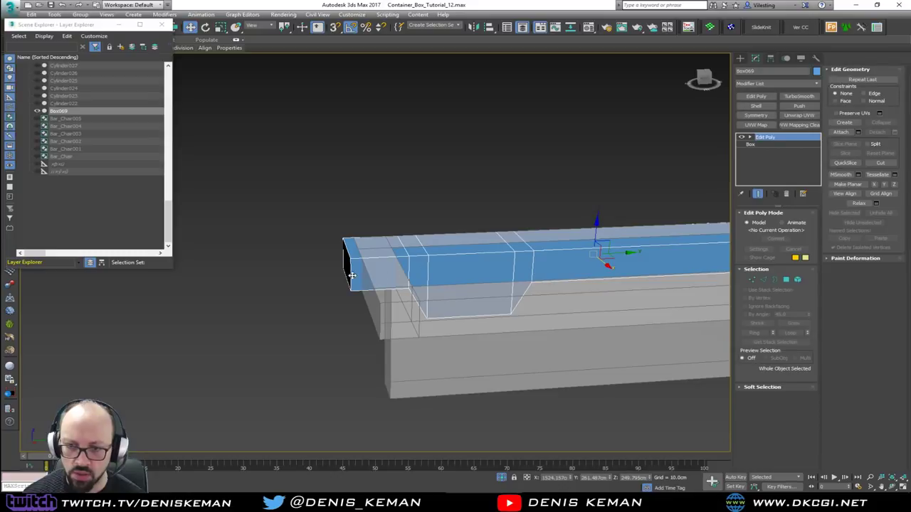
pyautogui.press('1')
pyautogui.moveTo(301, 203); pyautogui.dragTo(354, 305)
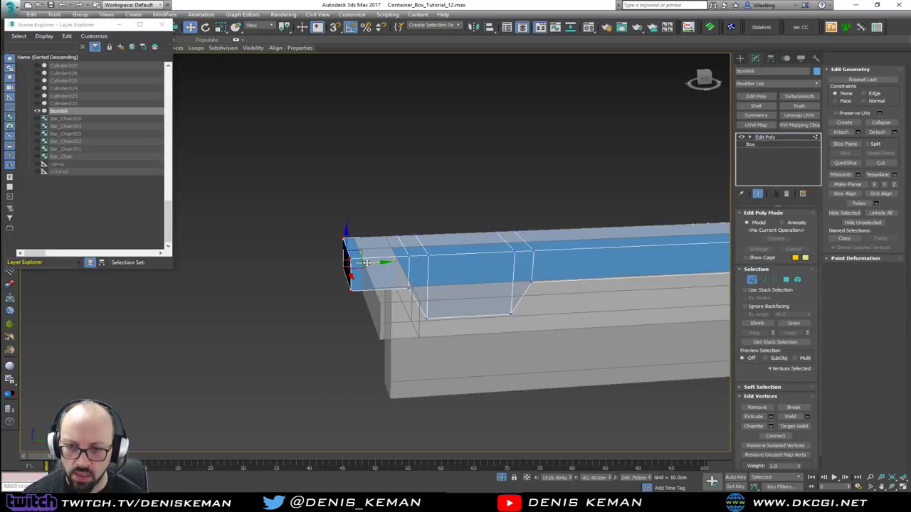
pyautogui.moveTo(366, 262); pyautogui.dragTo(95, 294)
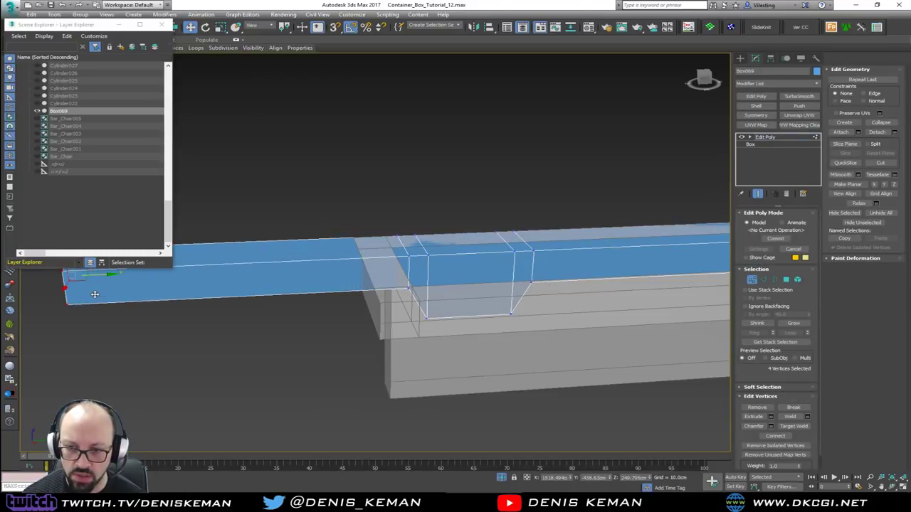
# - Exit isolation so the whole container scene surrounds the extended beam
pyautogui.scroll(-3, 362, 320)
pyautogui.keyDown('alt'); pyautogui.moveTo(361, 321); pyautogui.dragTo(403, 313, button='middle'); pyautogui.keyUp('alt')
pyautogui.rightClick(387, 306)
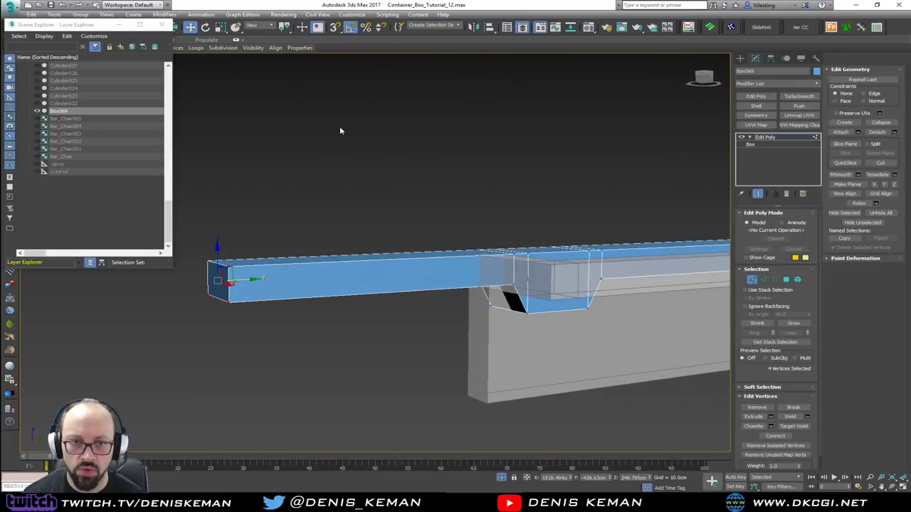
pyautogui.rightClick(345, 229)
pyautogui.click(385, 164)
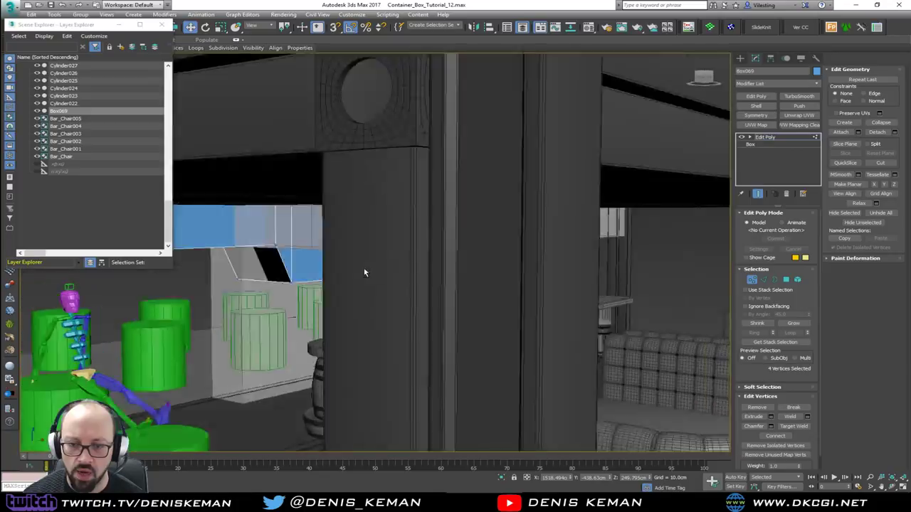
# - Extend the beam's free end to the container's outer frame, adjusting its final position against the end post
pyautogui.keyDown('alt'); pyautogui.moveTo(364, 273); pyautogui.dragTo(282, 271, button='middle'); pyautogui.keyUp('alt')
pyautogui.scroll(-5, 282, 270)
pyautogui.keyDown('alt'); pyautogui.moveTo(406, 269); pyautogui.dragTo(577, 264, button='middle'); pyautogui.keyUp('alt')
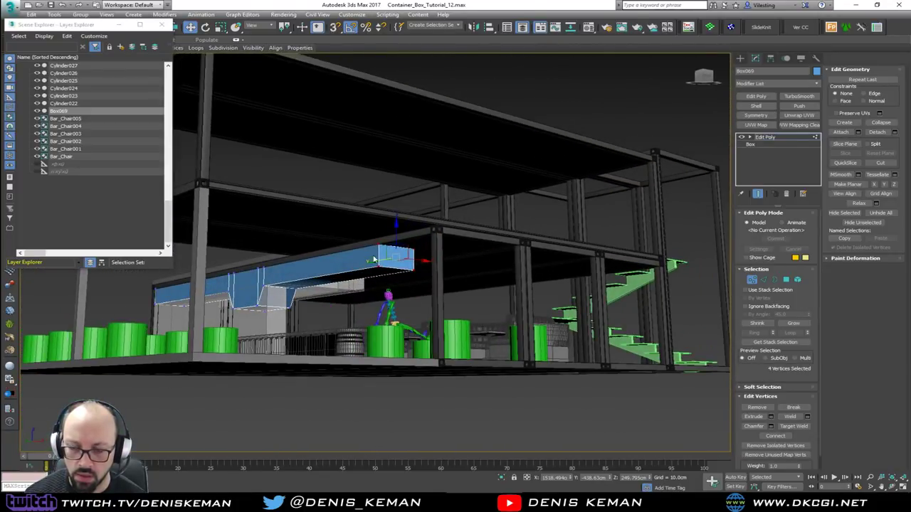
pyautogui.keyDown('alt'); pyautogui.moveTo(373, 260); pyautogui.dragTo(318, 259, button='middle'); pyautogui.keyUp('alt')
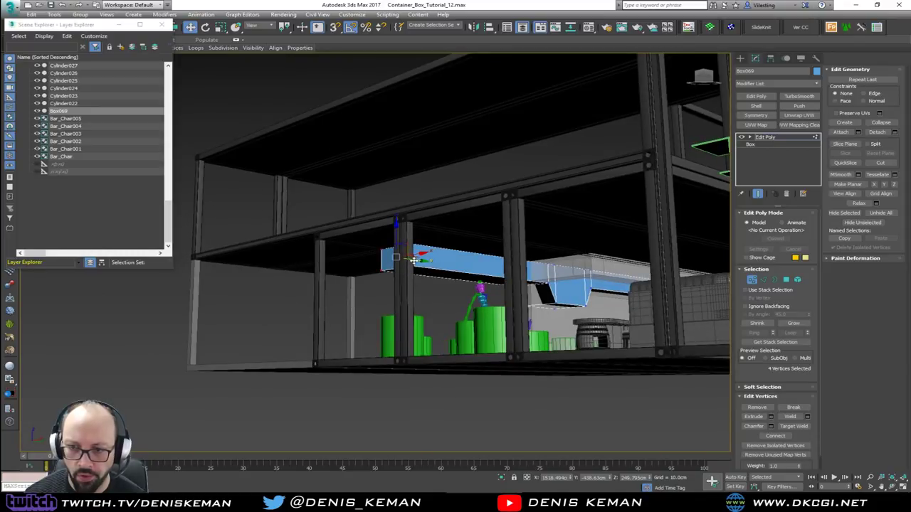
pyautogui.moveTo(414, 261); pyautogui.dragTo(320, 239)
pyautogui.keyDown('alt'); pyautogui.moveTo(318, 238); pyautogui.dragTo(416, 237, button='middle'); pyautogui.keyUp('alt')
pyautogui.scroll(10, 387, 246)
pyautogui.scroll(-3, 393, 290)
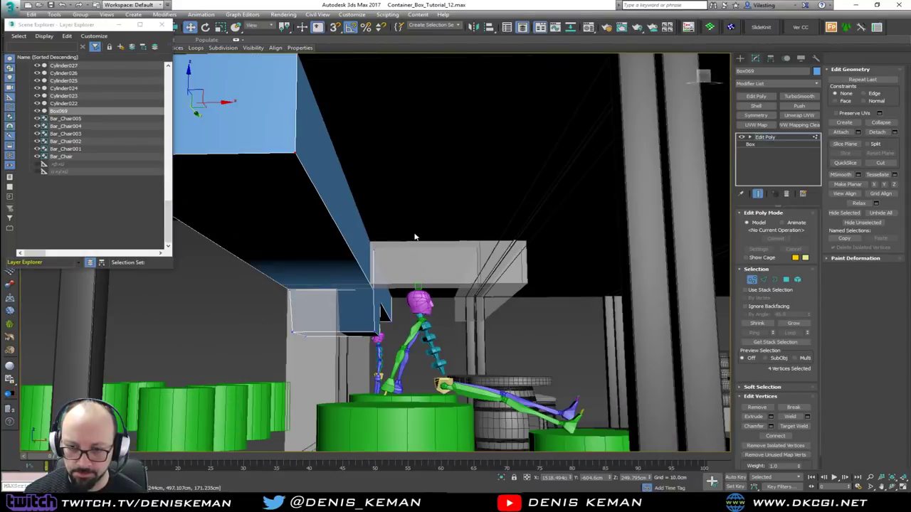
pyautogui.keyDown('alt'); pyautogui.moveTo(441, 273); pyautogui.dragTo(367, 207, button='middle'); pyautogui.keyUp('alt')
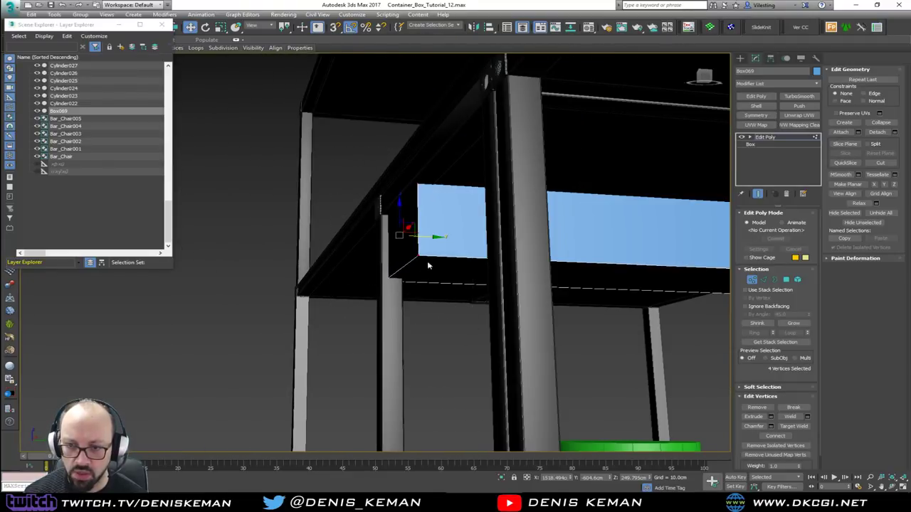
pyautogui.moveTo(422, 238); pyautogui.dragTo(437, 243)
pyautogui.keyDown('alt'); pyautogui.moveTo(437, 243); pyautogui.dragTo(411, 264, button='middle'); pyautogui.keyUp('alt')
pyautogui.click(752, 280)
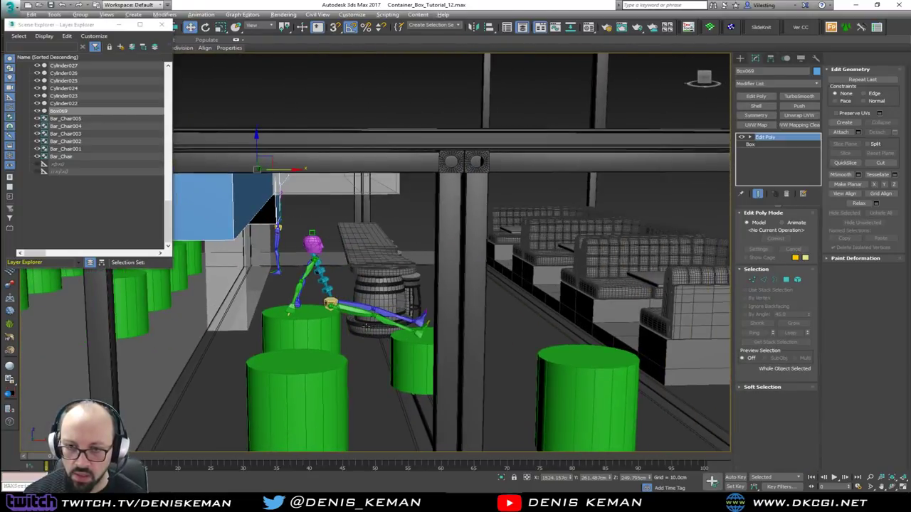
# - Raise the underside vertices of the beam's protruding section by about 36 cm, making the protrusion shallower
pyautogui.keyDown('alt'); pyautogui.moveTo(366, 327); pyautogui.dragTo(347, 320, button='middle'); pyautogui.keyUp('alt')
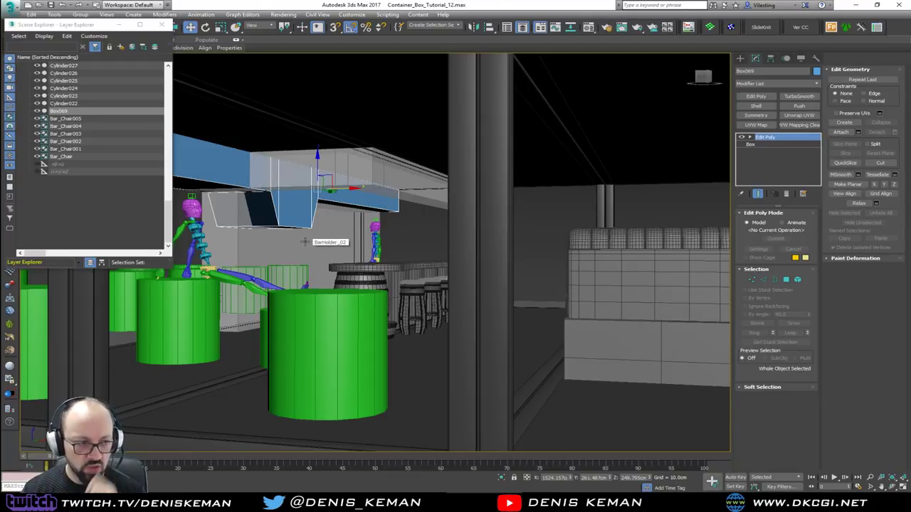
pyautogui.moveTo(305, 242); pyautogui.dragTo(425, 262, button='middle')
pyautogui.moveTo(370, 263)
pyautogui.keyDown('alt'); pyautogui.mouseDown(button='middle')
pyautogui.moveTo(347, 263)
pyautogui.moveTo(384, 265)
pyautogui.mouseUp(button='middle'); pyautogui.keyUp('alt')
pyautogui.keyDown('alt'); pyautogui.moveTo(460, 281); pyautogui.dragTo(410, 268, button='middle'); pyautogui.keyUp('alt')
pyautogui.press('1')
pyautogui.moveTo(539, 300); pyautogui.dragTo(538, 298)
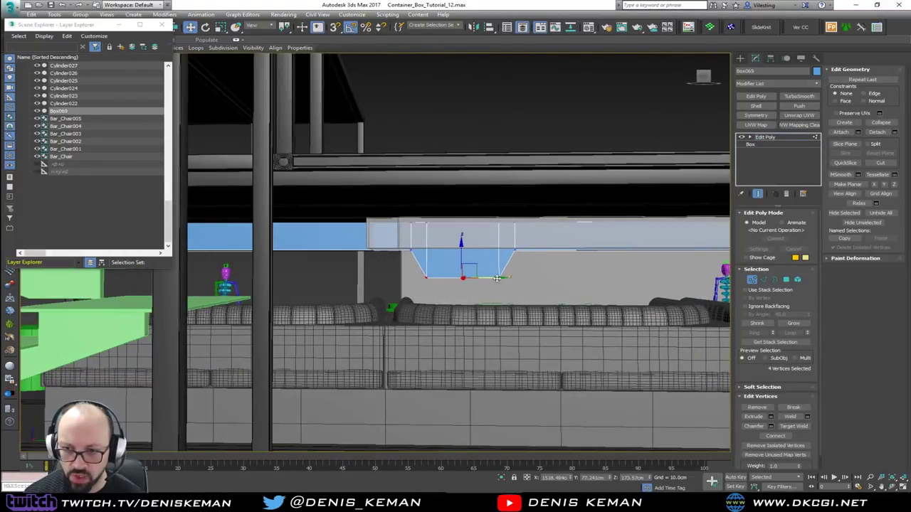
pyautogui.moveTo(461, 253); pyautogui.dragTo(464, 235)
pyautogui.keyDown('alt'); pyautogui.moveTo(443, 240); pyautogui.dragTo(459, 263, button='middle'); pyautogui.keyUp('alt')
# - Thin the beam by raising all of its underside vertices about 16 cm, and leave vertex editing
pyautogui.scroll(-5, 677, 252)
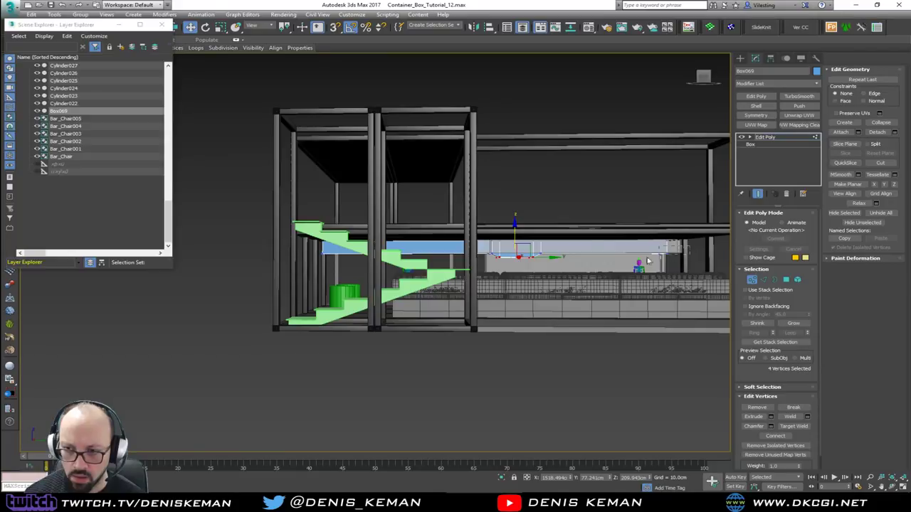
pyautogui.moveTo(648, 261); pyautogui.dragTo(252, 293)
pyautogui.scroll(4, 552, 249)
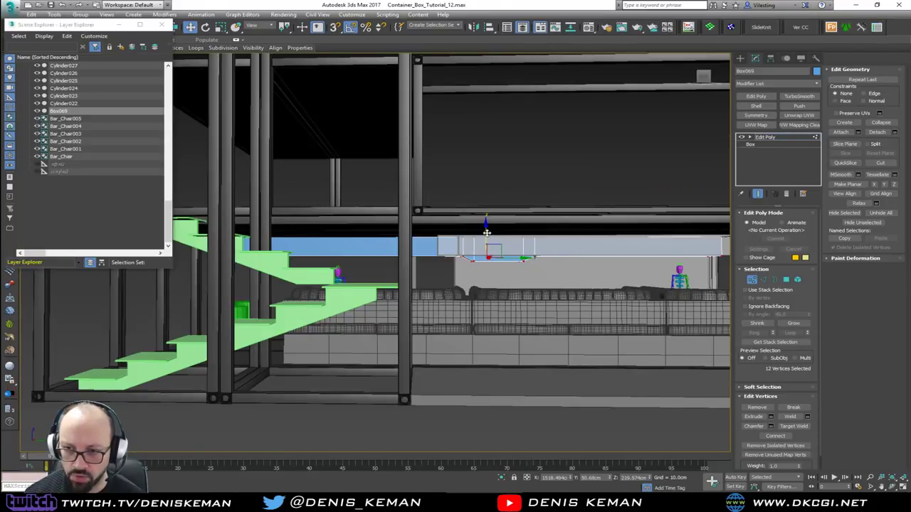
pyautogui.moveTo(486, 232); pyautogui.dragTo(488, 227)
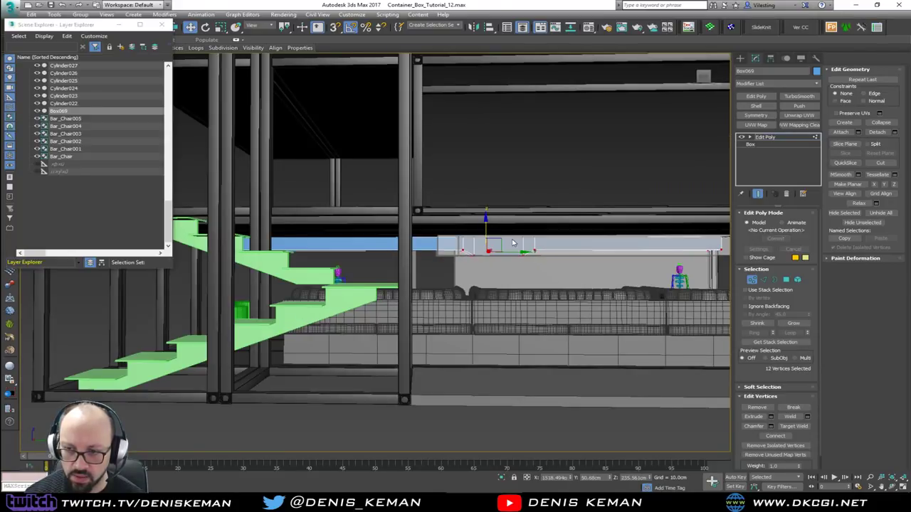
pyautogui.scroll(4, 470, 255)
pyautogui.scroll(-3, 470, 255)
pyautogui.moveTo(470, 255)
pyautogui.keyDown('alt'); pyautogui.mouseDown(button='middle')
pyautogui.moveTo(396, 254)
pyautogui.moveTo(423, 261)
pyautogui.moveTo(417, 274)
pyautogui.moveTo(394, 264)
pyautogui.moveTo(528, 269)
pyautogui.moveTo(433, 269)
pyautogui.moveTo(416, 306)
pyautogui.moveTo(424, 278)
pyautogui.mouseUp(button='middle'); pyautogui.keyUp('alt')
pyautogui.press('F3')
pyautogui.press('F3')
pyautogui.click(752, 278)
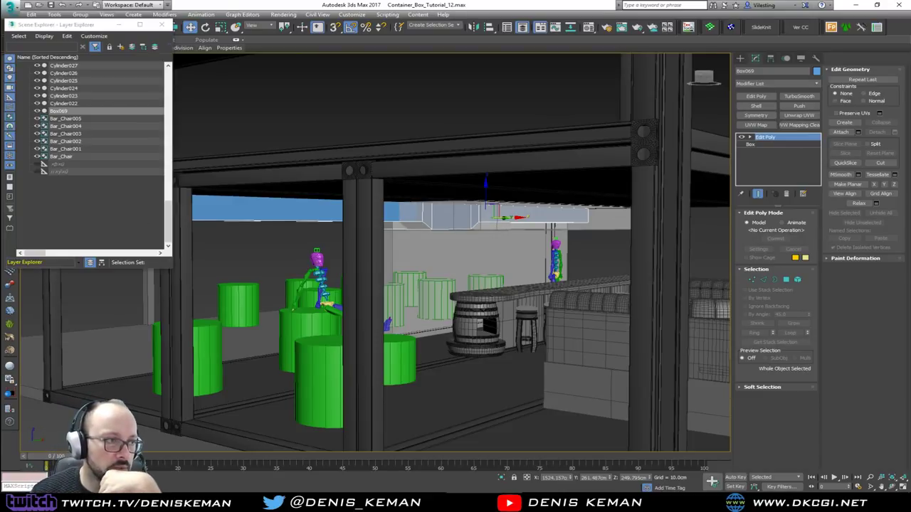
# - Compare the beam with the Bar_Idea_02 reference photo and isolate the beam for further editing
pyautogui.moveTo(0, 81); pyautogui.dragTo(429, 51)
pyautogui.scroll(3, 247, 164)
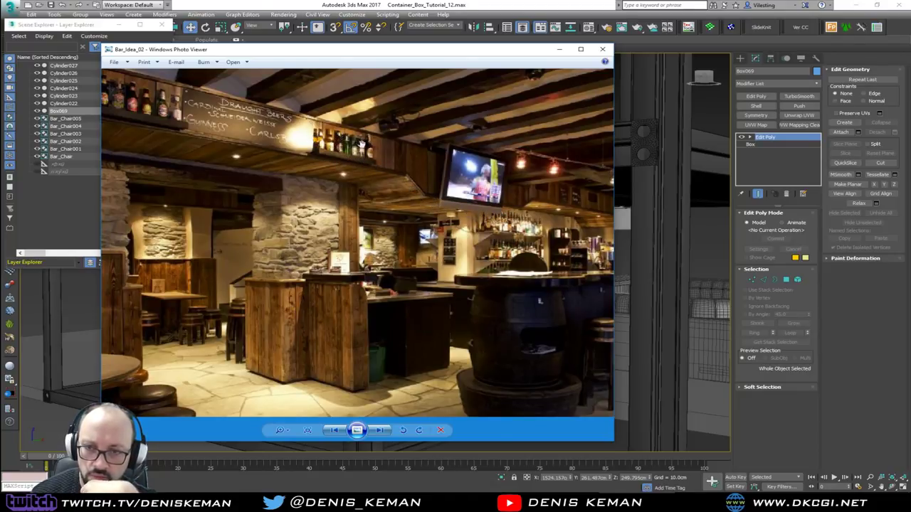
pyautogui.moveTo(417, 58); pyautogui.dragTo(0, 128)
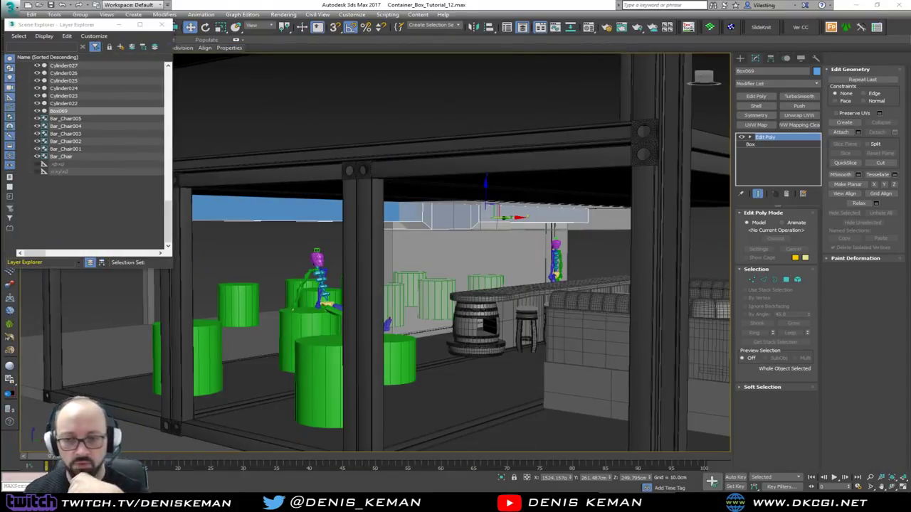
pyautogui.hotkey('alt', 'q')
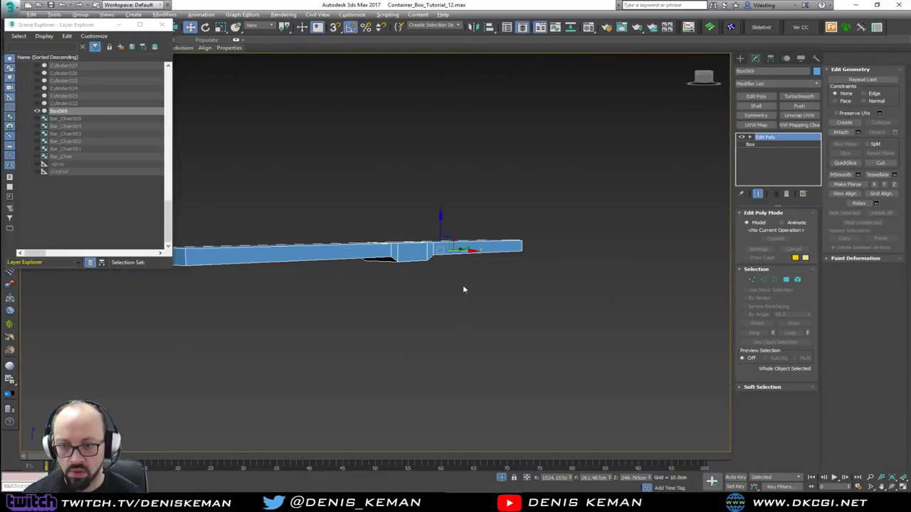
pyautogui.keyDown('alt'); pyautogui.moveTo(412, 297); pyautogui.dragTo(433, 286, button='middle'); pyautogui.keyUp('alt')
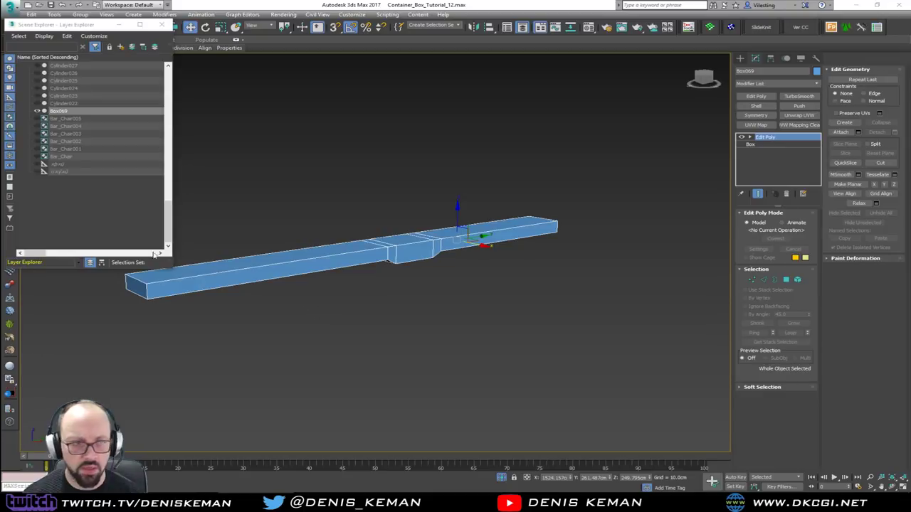
# - Create a reference box in front of the isolated beam and set its height to 30 cm
pyautogui.moveTo(256, 313); pyautogui.dragTo(274, 326, button='middle')
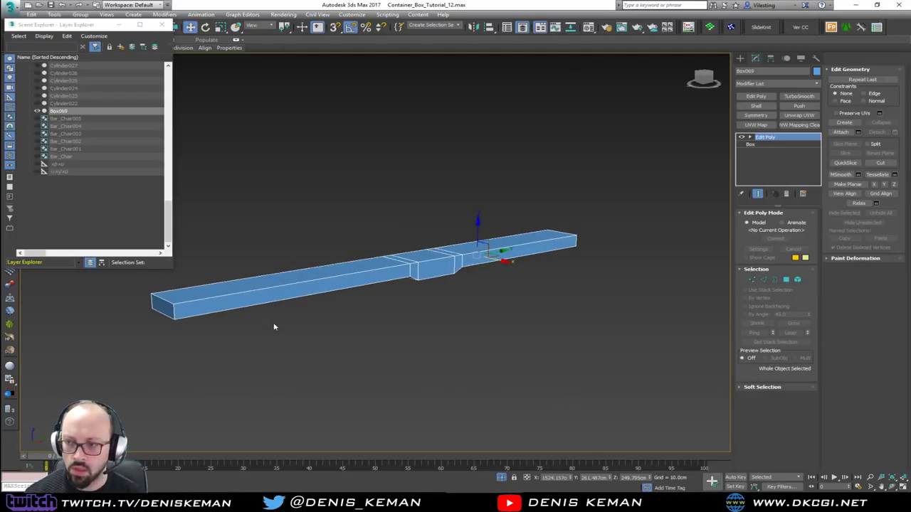
pyautogui.click(409, 341)
pyautogui.click(739, 59)
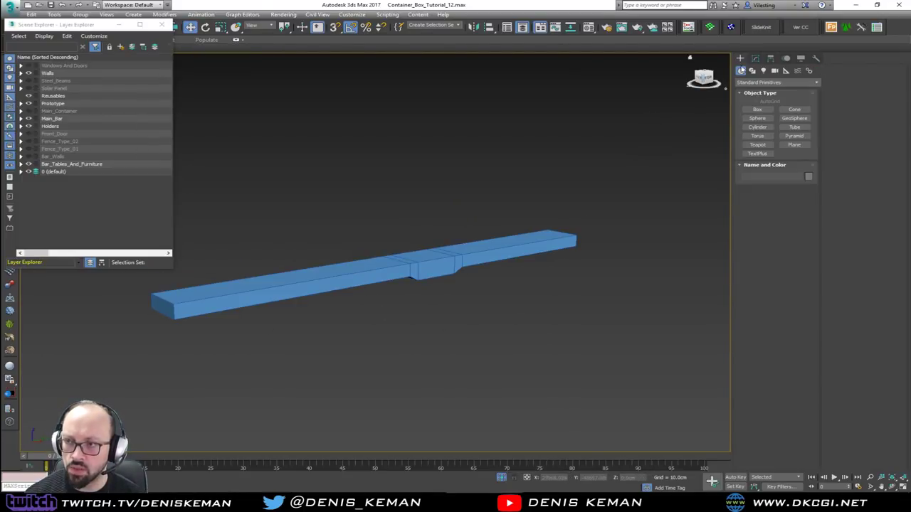
pyautogui.click(758, 110)
pyautogui.moveTo(507, 371); pyautogui.dragTo(519, 382)
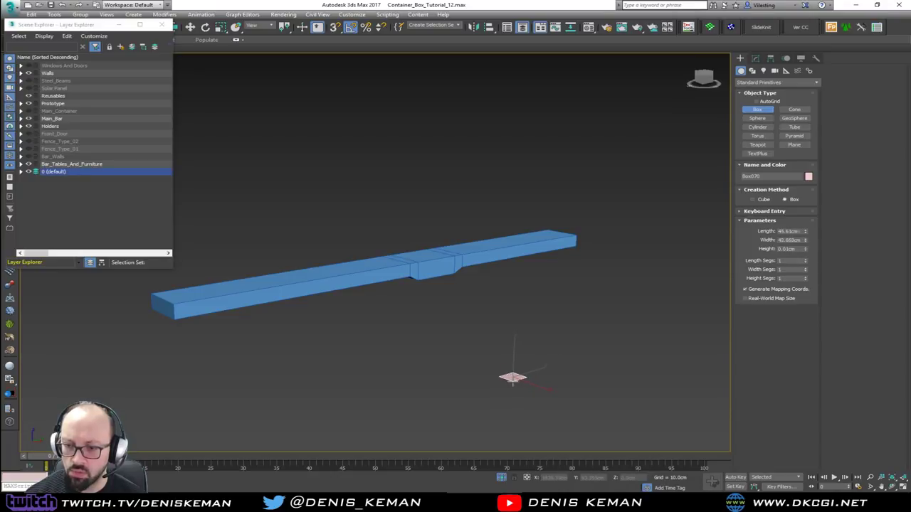
pyautogui.click(513, 361)
pyautogui.doubleClick(794, 248)
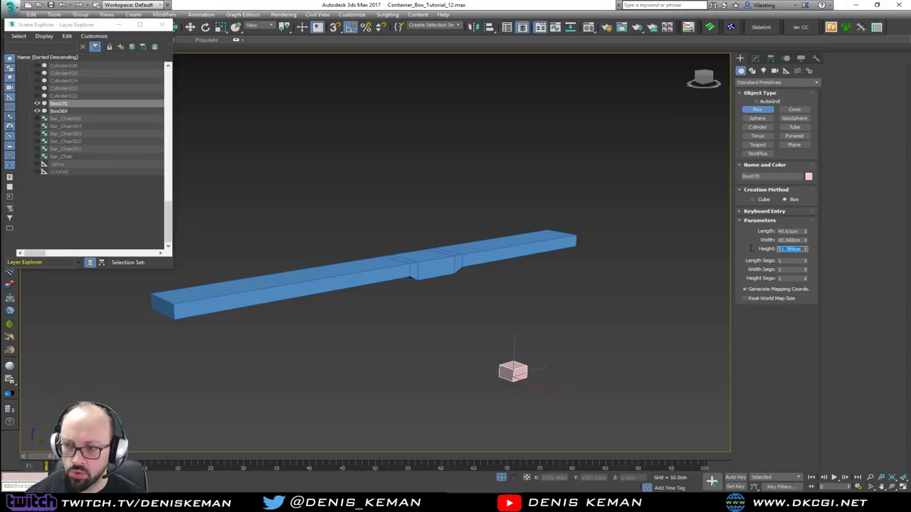
pyautogui.write('30')
pyautogui.press('Return')
pyautogui.press('w')
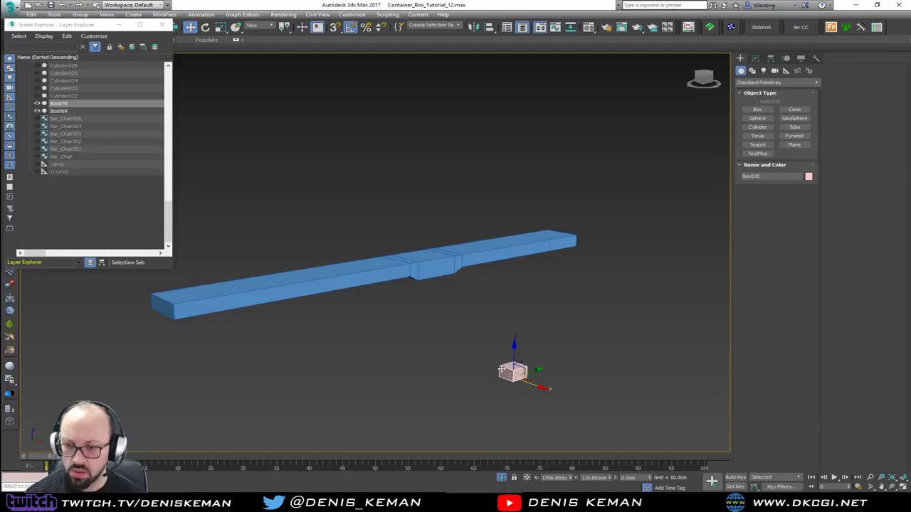
# - Place the reference box against the beam's long side to judge the beam's thickness, and delete the box
pyautogui.moveTo(531, 366); pyautogui.dragTo(453, 274)
pyautogui.press('s')
pyautogui.press('z')
pyautogui.scroll(-4, 449, 292)
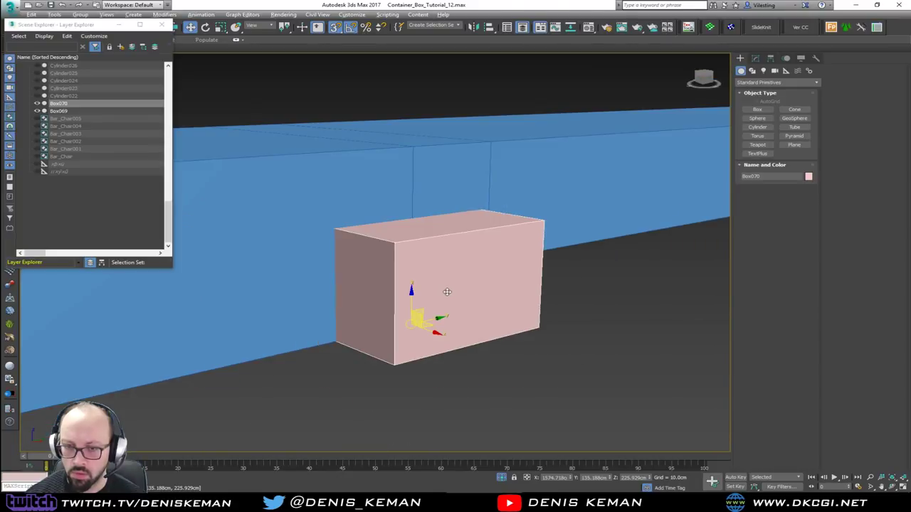
pyautogui.moveTo(447, 291)
pyautogui.keyDown('alt'); pyautogui.mouseDown(button='middle')
pyautogui.moveTo(447, 277)
pyautogui.moveTo(445, 299)
pyautogui.mouseUp(button='middle'); pyautogui.keyUp('alt')
pyautogui.moveTo(413, 304); pyautogui.dragTo(348, 264)
pyautogui.keyDown('alt'); pyautogui.moveTo(349, 264); pyautogui.dragTo(353, 282, button='middle'); pyautogui.keyUp('alt')
pyautogui.moveTo(354, 281); pyautogui.dragTo(580, 282)
pyautogui.keyDown('alt'); pyautogui.moveTo(580, 281); pyautogui.dragTo(439, 267, button='middle'); pyautogui.keyUp('alt')
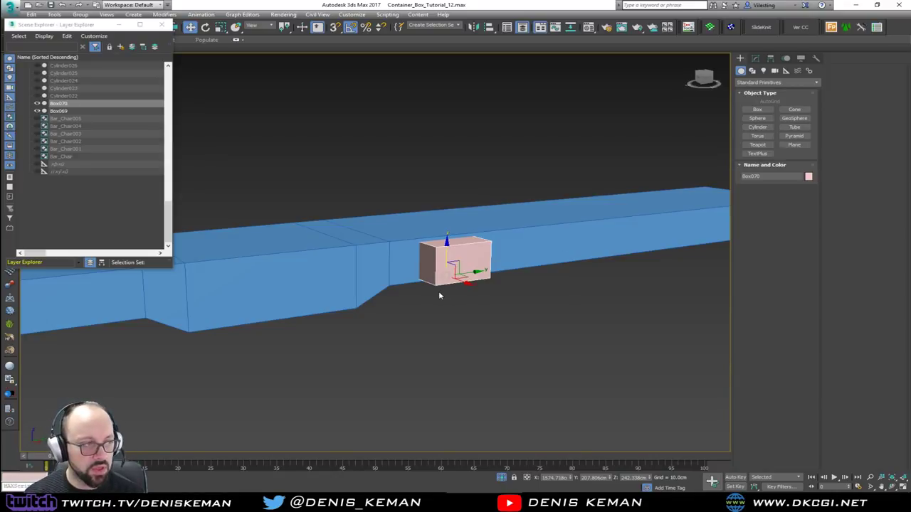
pyautogui.moveTo(332, 274); pyautogui.dragTo(356, 271, button='middle')
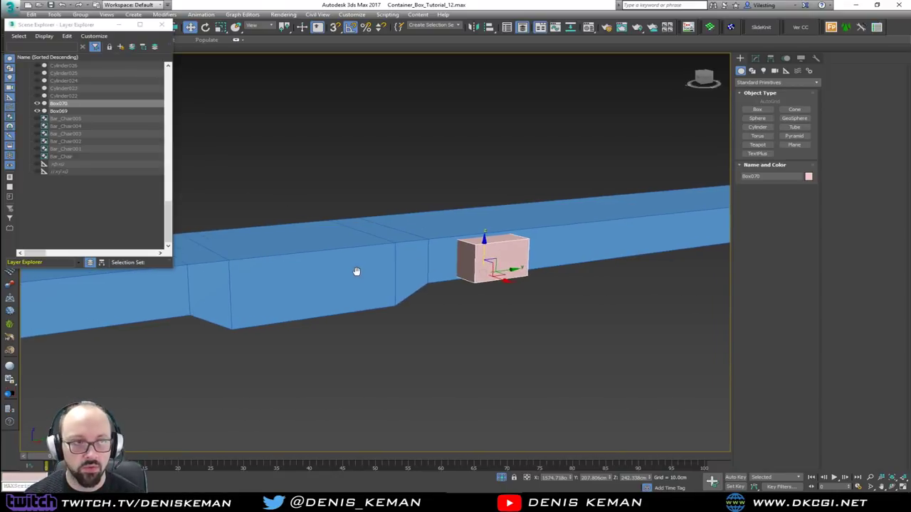
pyautogui.press('Delete')
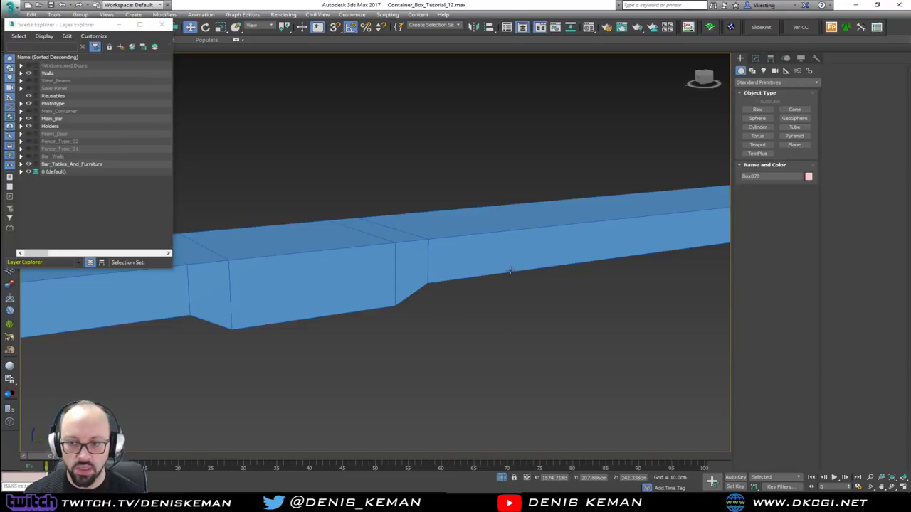
# - Check the beam in the full container scene and isolate it again
pyautogui.click(385, 284)
pyautogui.keyDown('alt'); pyautogui.moveTo(385, 284); pyautogui.dragTo(444, 250, button='middle'); pyautogui.keyUp('alt')
pyautogui.scroll(-4, 441, 249)
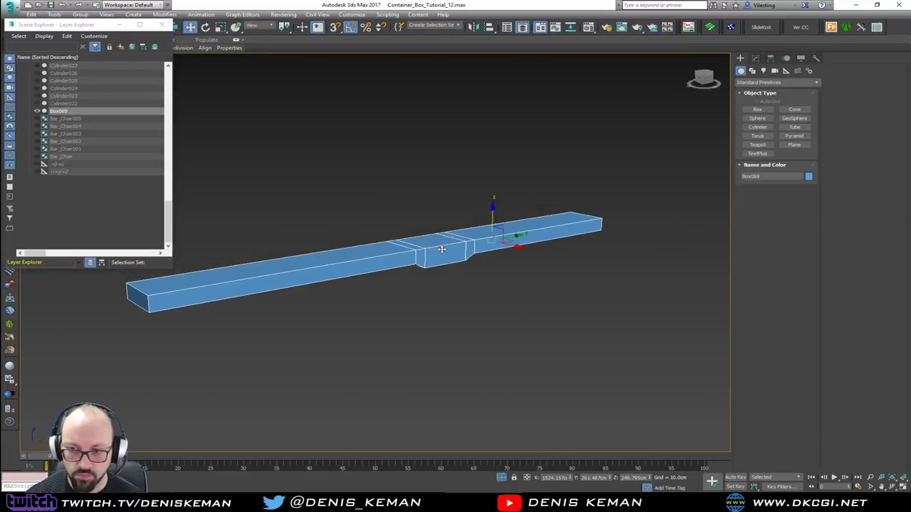
pyautogui.scroll(3, 439, 241)
pyautogui.rightClick(437, 230)
pyautogui.click(469, 165)
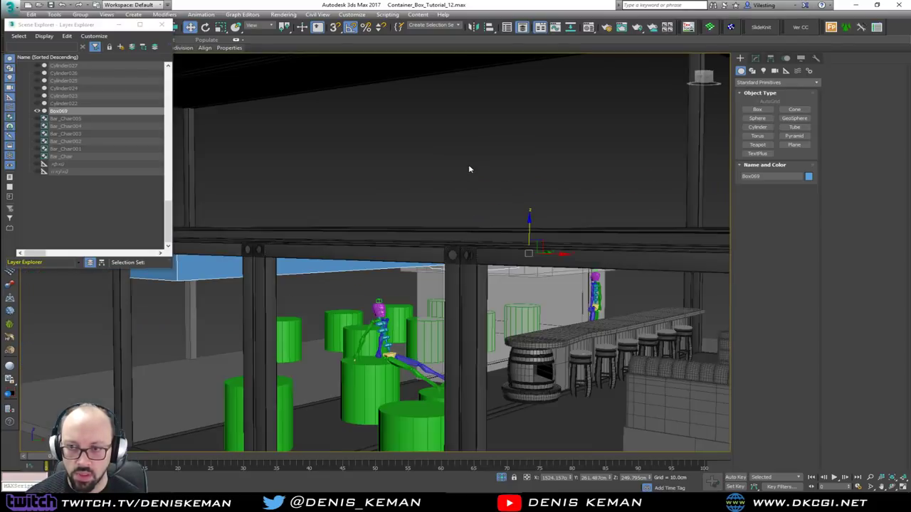
pyautogui.keyDown('alt'); pyautogui.moveTo(461, 234); pyautogui.dragTo(488, 238, button='middle'); pyautogui.keyUp('alt')
pyautogui.hotkey('alt', 'q')
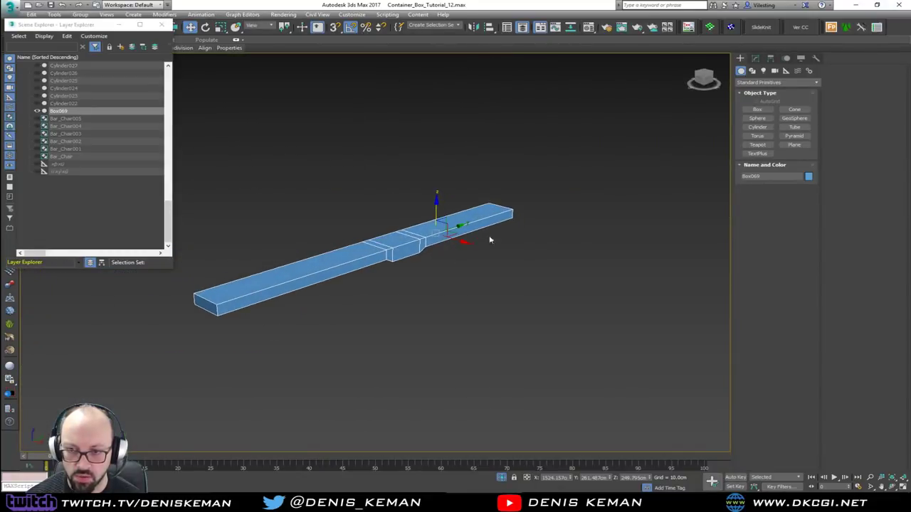
# - Add another Edit Poly modifier to the beam and delete all of its top polygons
pyautogui.click(755, 58)
pyautogui.click(756, 96)
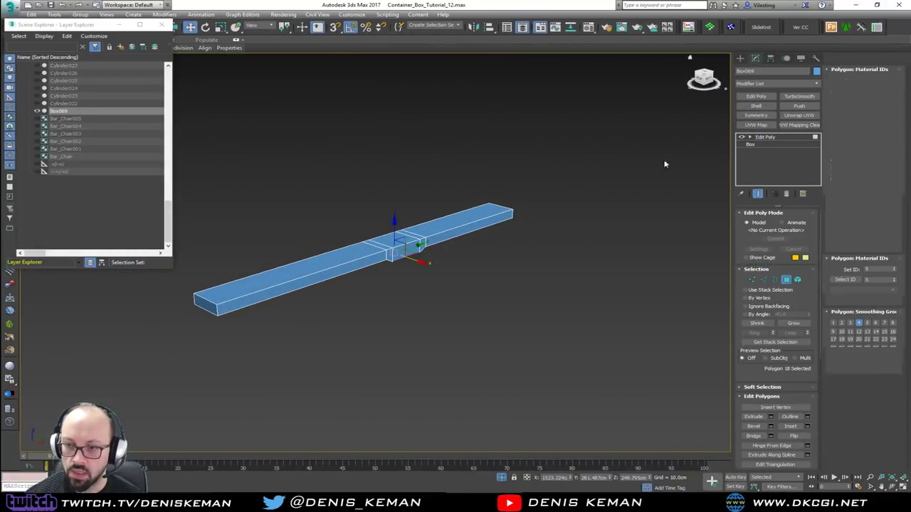
pyautogui.click(756, 96)
pyautogui.press('4')
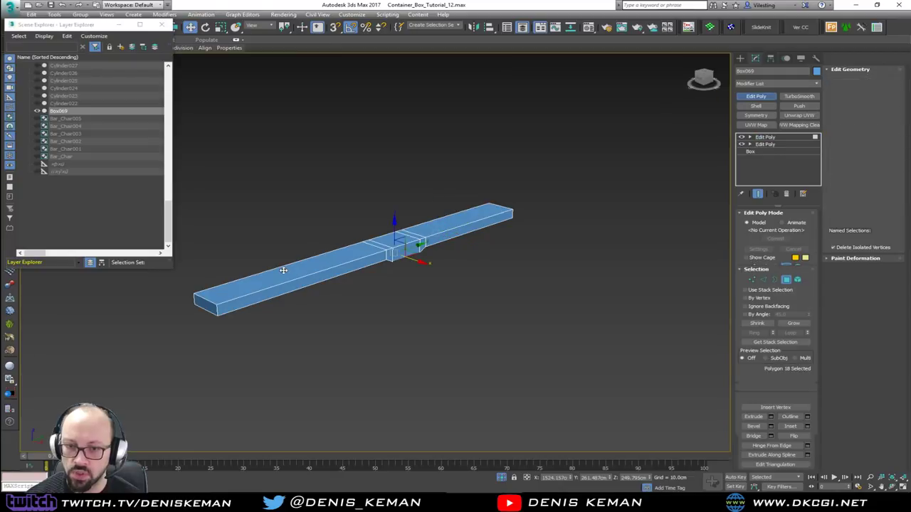
pyautogui.click(285, 271)
pyautogui.keyDown('ctrl'); pyautogui.click(400, 242); pyautogui.keyUp('ctrl')
pyautogui.keyDown('ctrl'); pyautogui.click(380, 248); pyautogui.keyUp('ctrl')
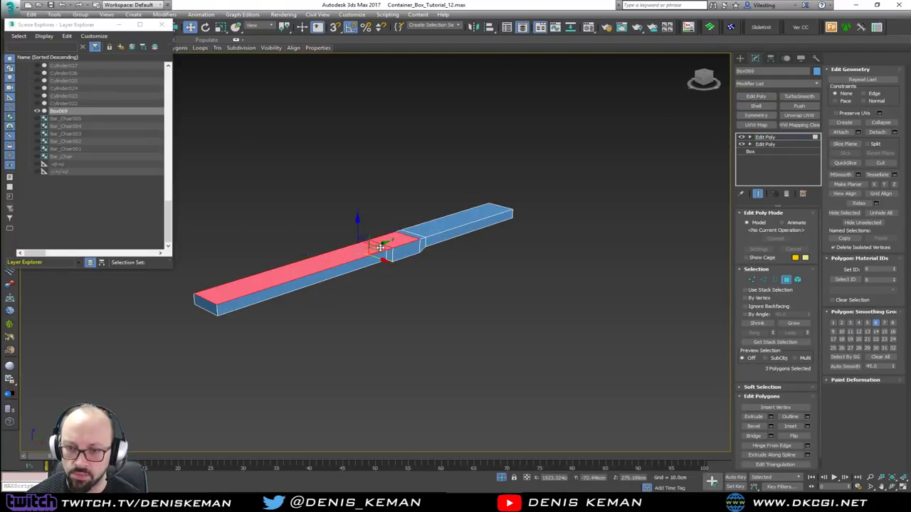
pyautogui.keyDown('ctrl'); pyautogui.click(415, 237); pyautogui.keyUp('ctrl')
pyautogui.keyDown('ctrl'); pyautogui.click(426, 229); pyautogui.keyUp('ctrl')
pyautogui.press('Delete')
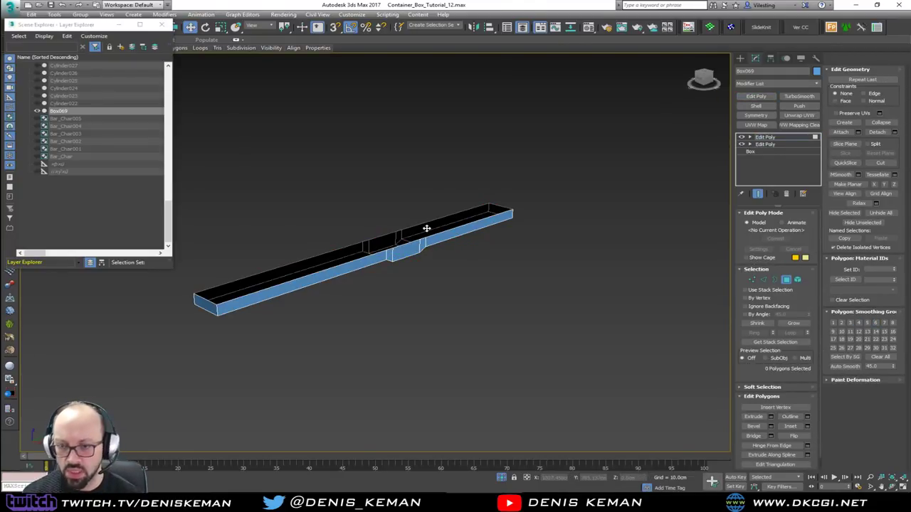
# - Create a linear shape from the beam's bottom perimeter edges and vertical corner edges, and leave edge editing
pyautogui.keyDown('alt'); pyautogui.moveTo(370, 251); pyautogui.dragTo(240, 287, button='middle'); pyautogui.keyUp('alt')
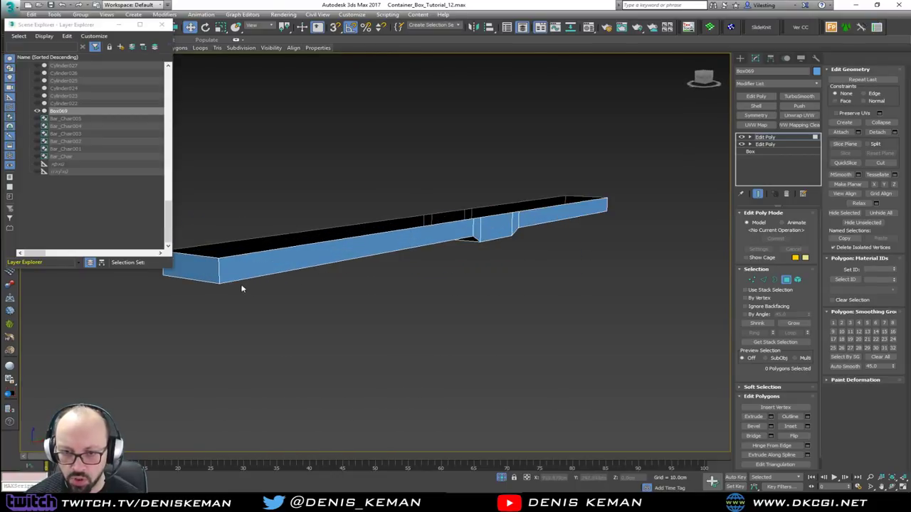
pyautogui.press('2')
pyautogui.click(219, 272)
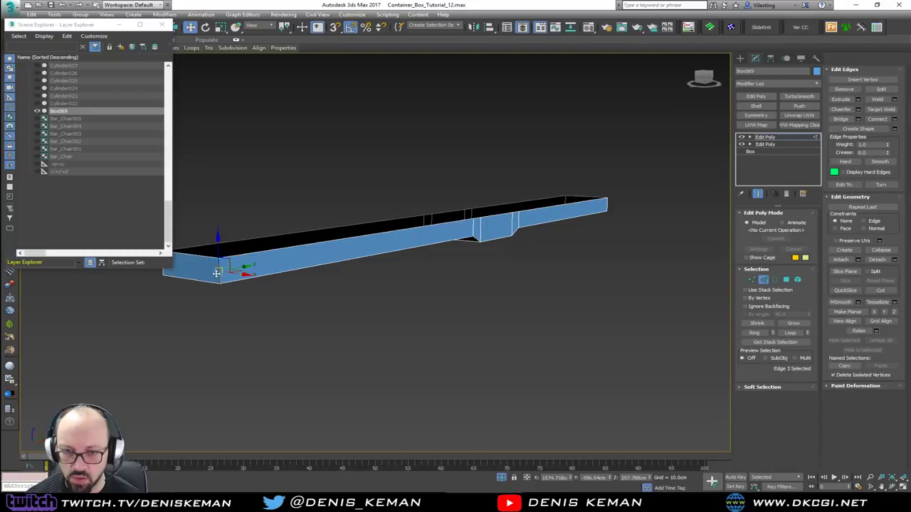
pyautogui.doubleClick(238, 279)
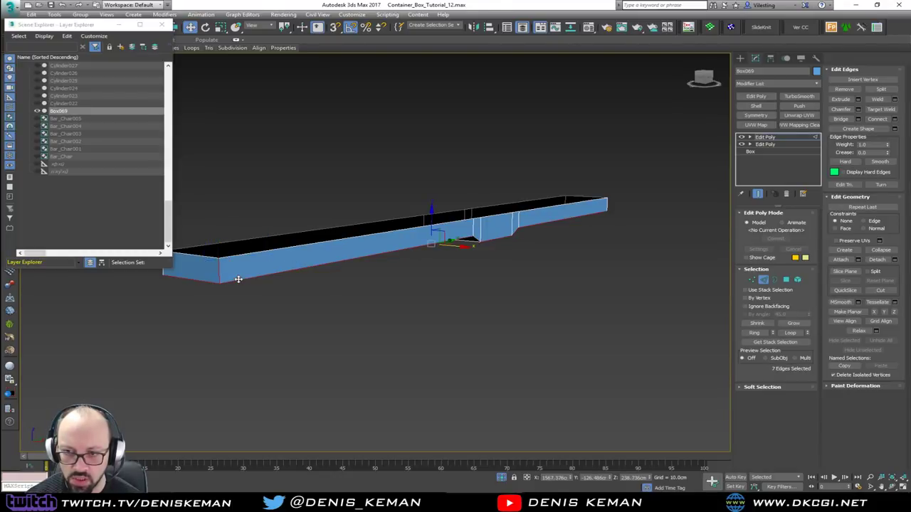
pyautogui.keyDown('alt'); pyautogui.moveTo(461, 222); pyautogui.dragTo(309, 220, button='middle'); pyautogui.keyUp('alt')
pyautogui.keyDown('ctrl'); pyautogui.doubleClick(443, 206); pyautogui.keyUp('ctrl')
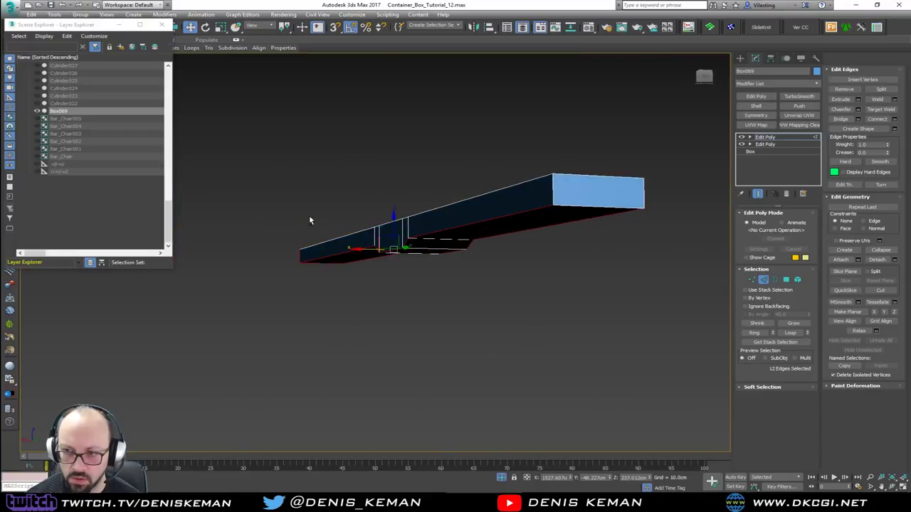
pyautogui.keyDown('ctrl'); pyautogui.click(552, 199); pyautogui.keyUp('ctrl')
pyautogui.keyDown('ctrl'); pyautogui.click(573, 207); pyautogui.keyUp('ctrl')
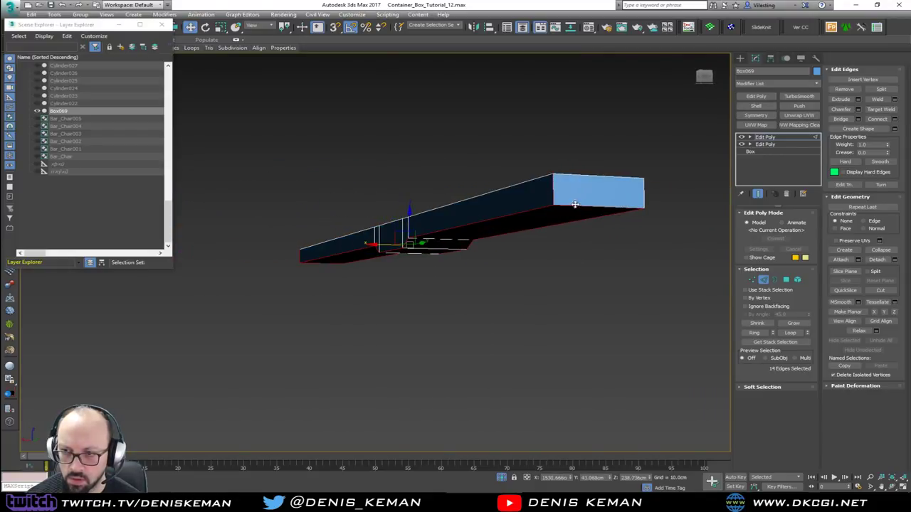
pyautogui.keyDown('ctrl'); pyautogui.click(642, 199); pyautogui.keyUp('ctrl')
pyautogui.keyDown('alt'); pyautogui.moveTo(447, 209); pyautogui.dragTo(563, 199, button='middle'); pyautogui.keyUp('alt')
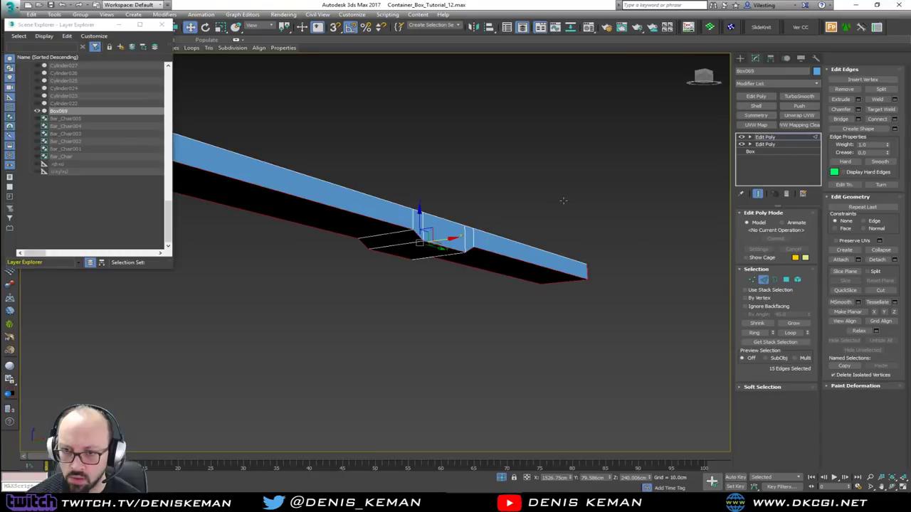
pyautogui.moveTo(397, 157); pyautogui.dragTo(487, 184, button='middle')
pyautogui.moveTo(228, 165); pyautogui.dragTo(298, 175, button='middle')
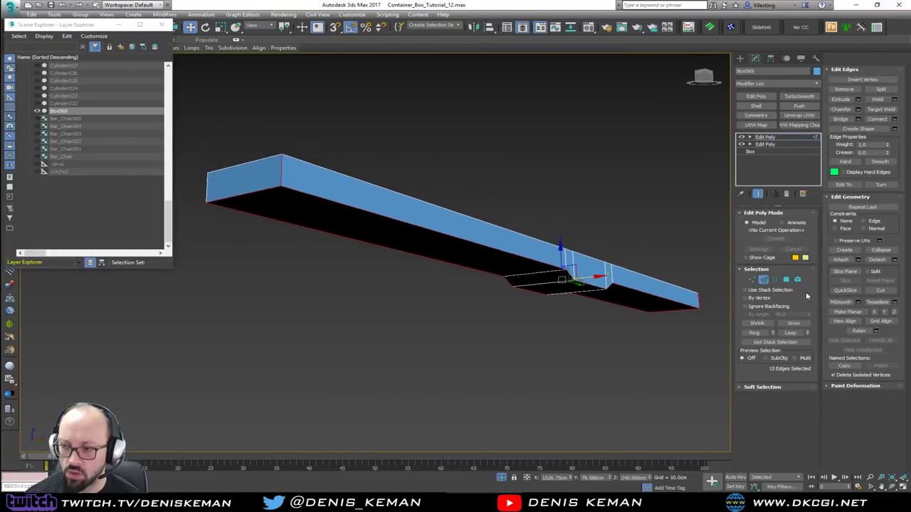
pyautogui.click(888, 128)
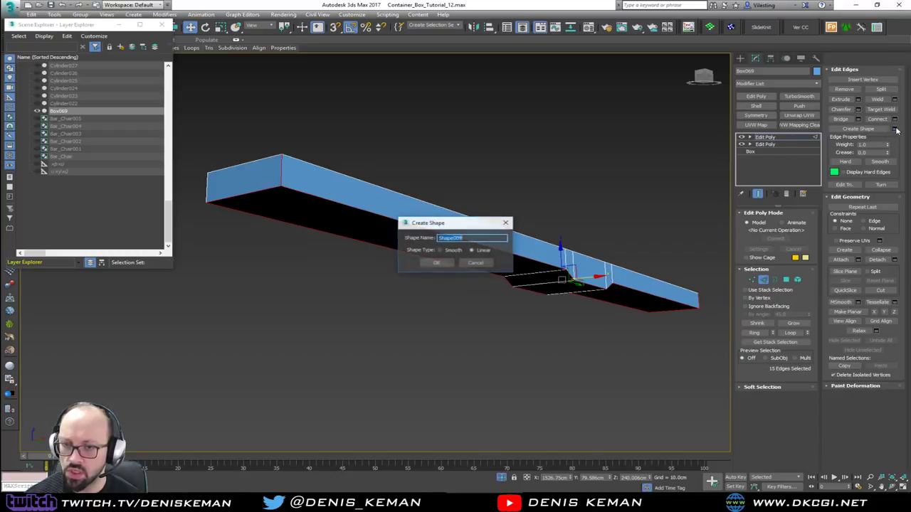
pyautogui.click(437, 262)
pyautogui.click(765, 280)
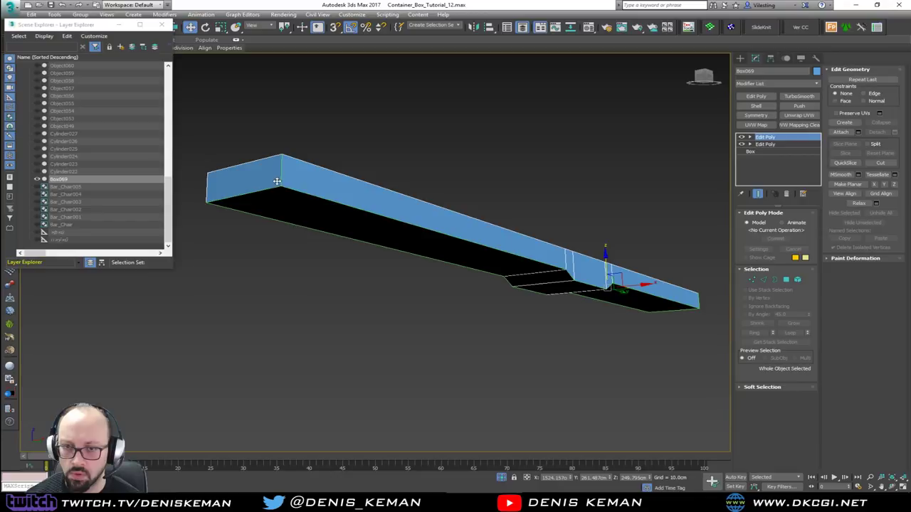
# - Enable the new edge spline in the viewport with a rectangular profile 1 cm long and 1 cm wide
pyautogui.scroll(5, 285, 183)
pyautogui.click(288, 184)
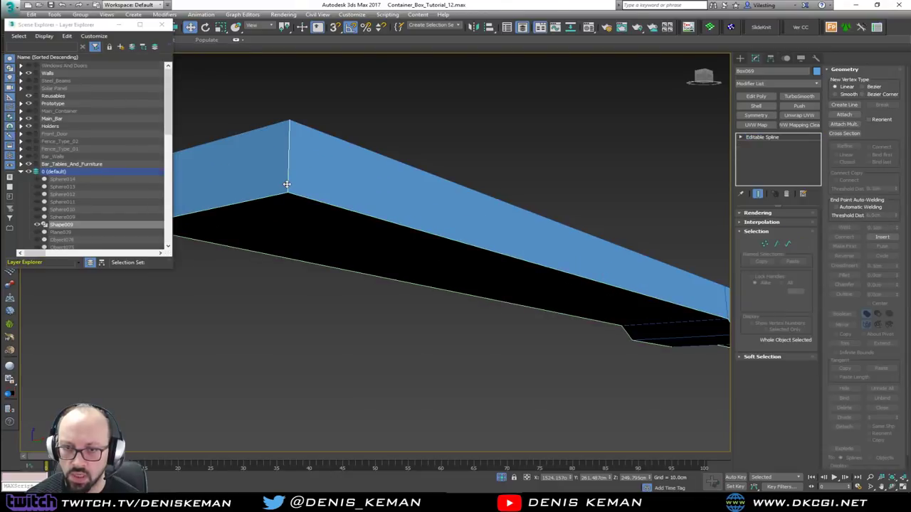
pyautogui.click(759, 212)
pyautogui.click(755, 228)
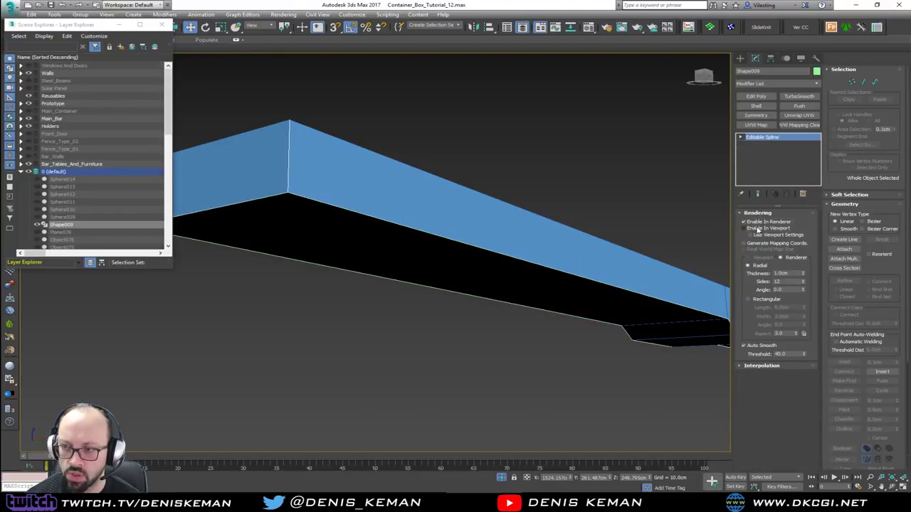
pyautogui.scroll(2, 277, 191)
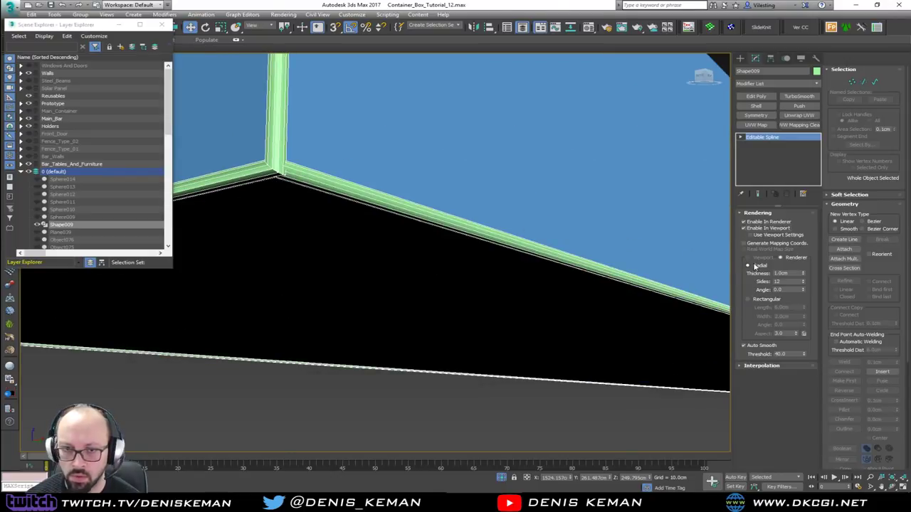
pyautogui.click(764, 299)
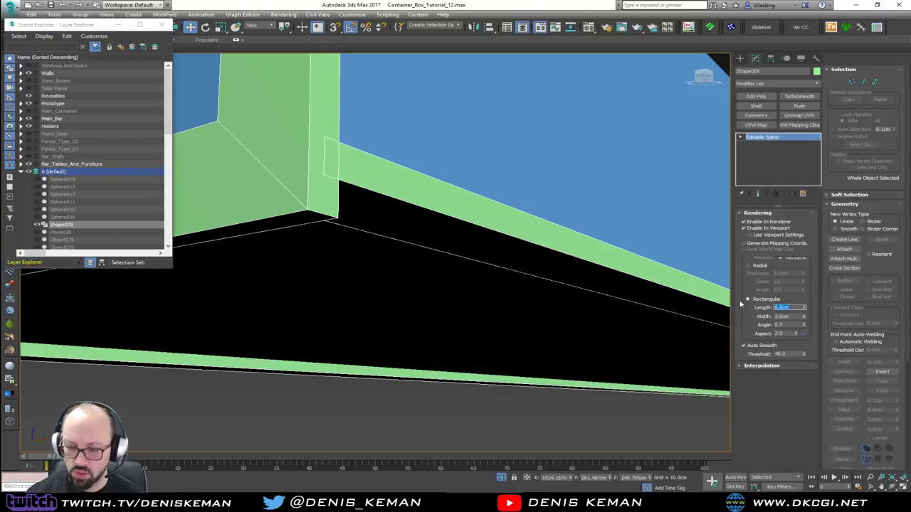
pyautogui.write('1')
pyautogui.press('Tab')
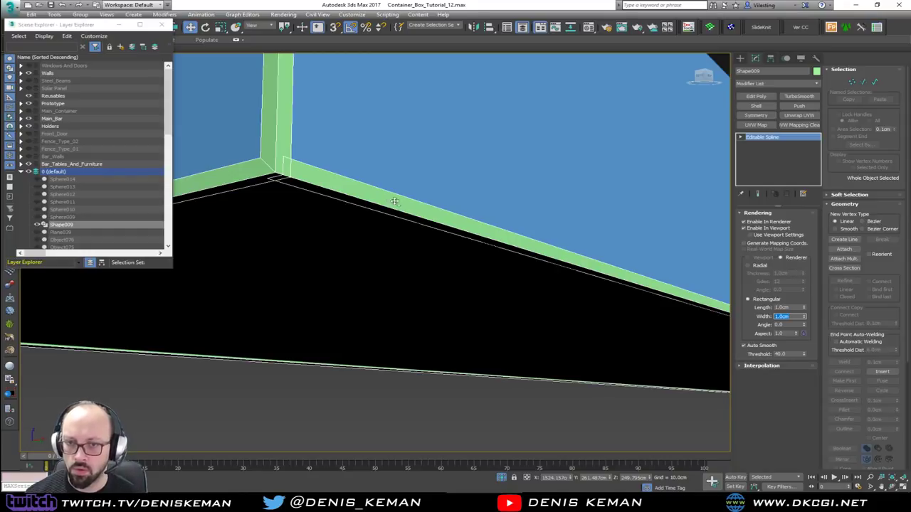
# - Add an Edit Poly modifier to the edge trim and inspect its corner joint in wireframe display
pyautogui.moveTo(394, 202); pyautogui.dragTo(420, 213, button='middle')
pyautogui.scroll(-4, 432, 221)
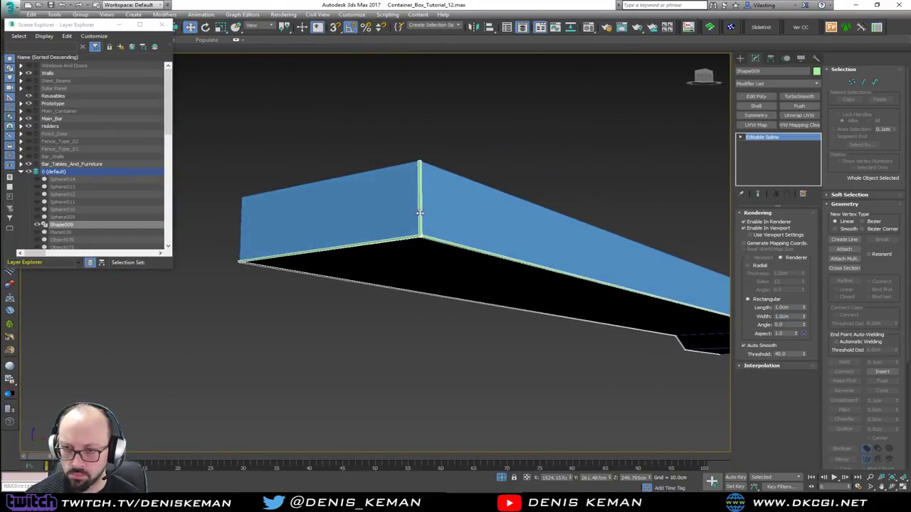
pyautogui.scroll(5, 420, 212)
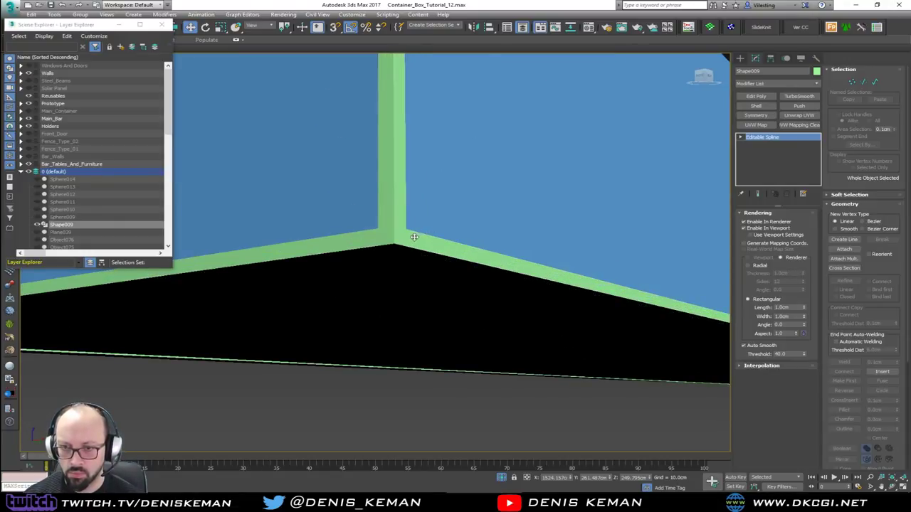
pyautogui.scroll(4, 406, 237)
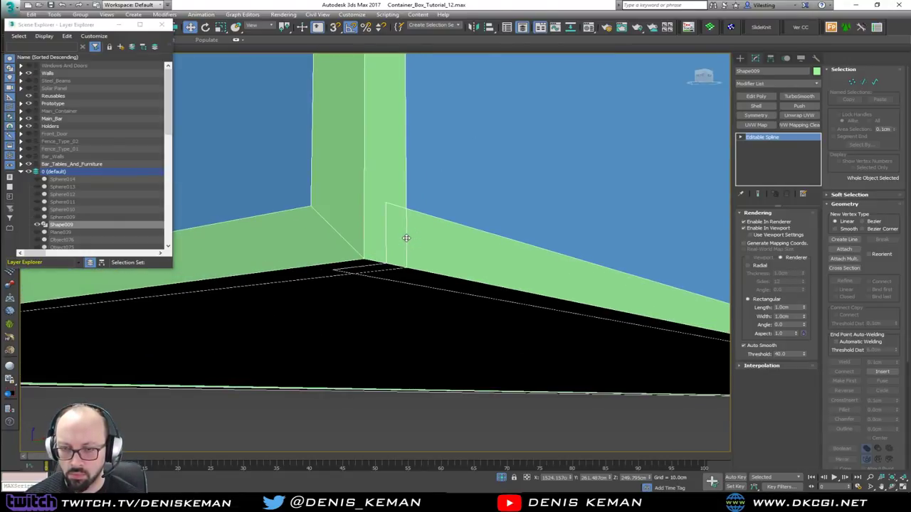
pyautogui.scroll(-3, 406, 238)
pyautogui.click(754, 96)
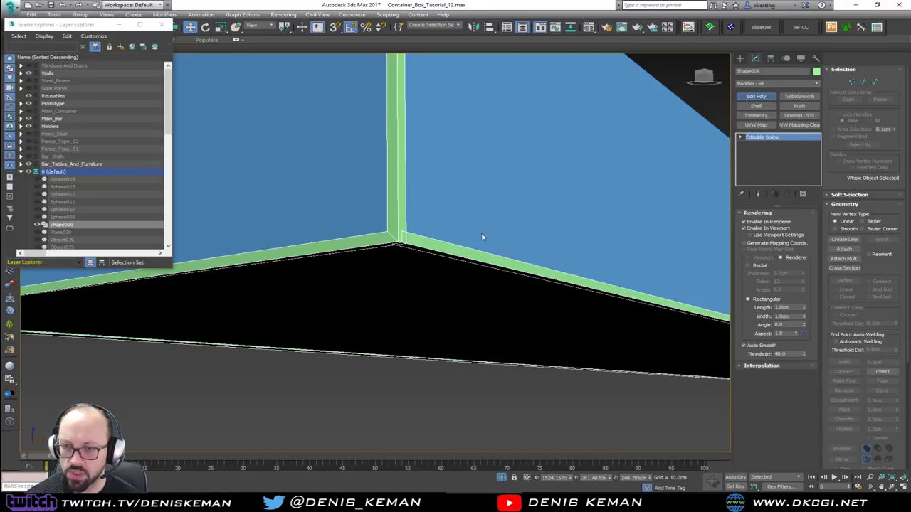
pyautogui.scroll(2, 400, 240)
pyautogui.scroll(2, 400, 240)
pyautogui.press('F3')
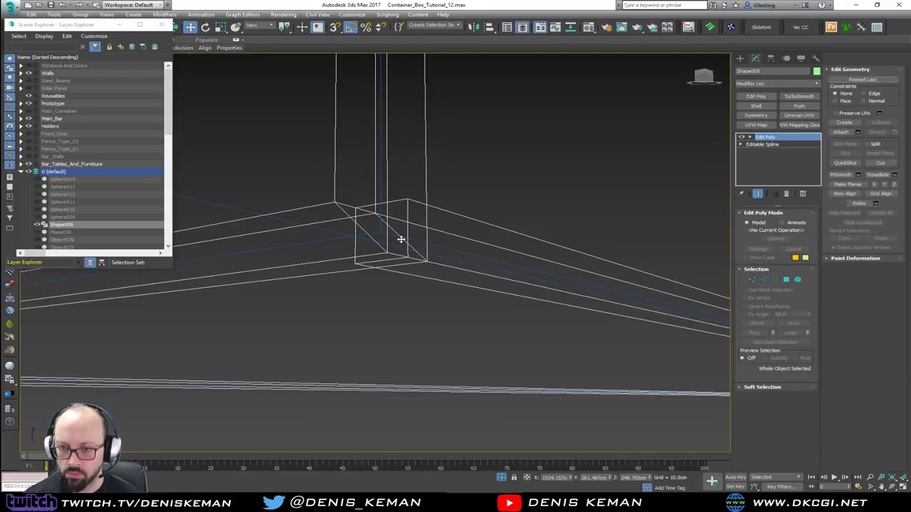
# - Move the end polygon of the separate horizontal trim piece back along Y, clear of the corner joint, and inspect the joint
pyautogui.press('4')
pyautogui.click(401, 239)
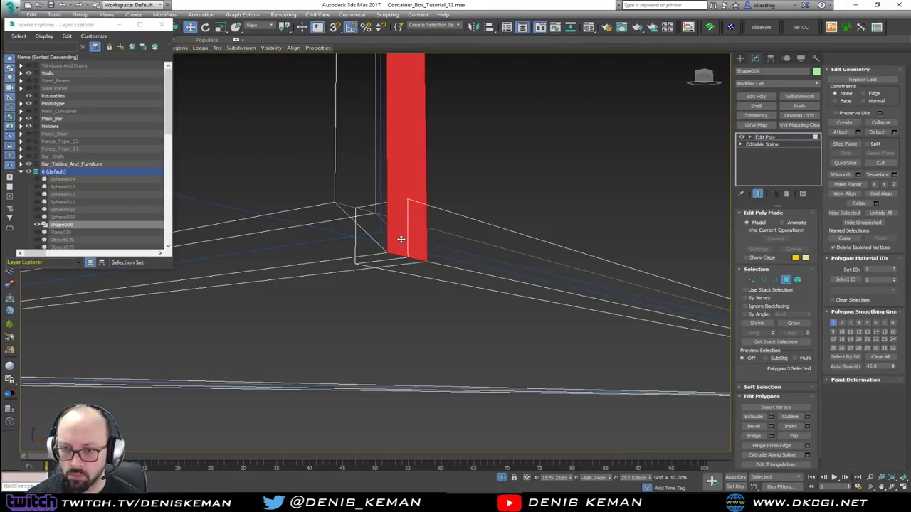
pyautogui.click(400, 240)
pyautogui.moveTo(401, 239)
pyautogui.keyDown('alt'); pyautogui.mouseDown(button='middle')
pyautogui.moveTo(359, 240)
pyautogui.moveTo(405, 234)
pyautogui.mouseUp(button='middle'); pyautogui.keyUp('alt')
pyautogui.moveTo(404, 234); pyautogui.dragTo(431, 231)
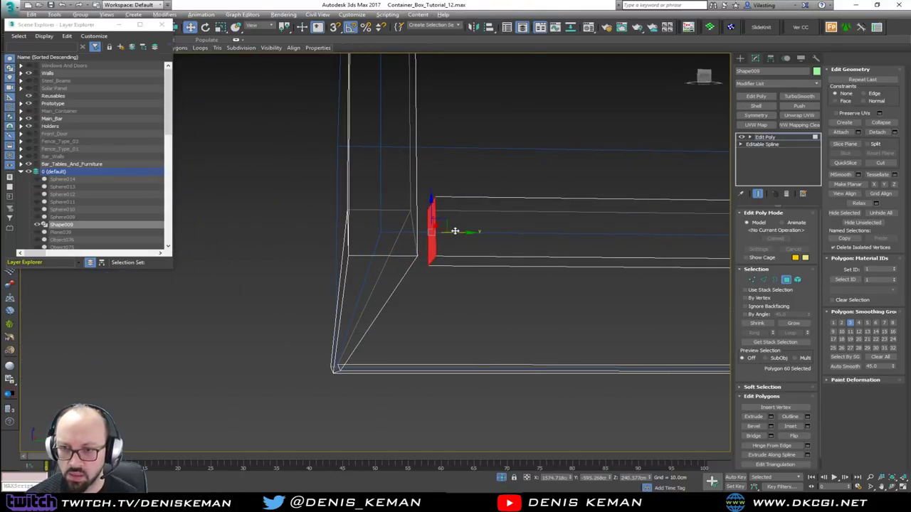
pyautogui.moveTo(453, 230)
pyautogui.keyDown('alt'); pyautogui.mouseDown(button='middle')
pyautogui.moveTo(522, 244)
pyautogui.moveTo(527, 259)
pyautogui.moveTo(494, 264)
pyautogui.moveTo(406, 252)
pyautogui.moveTo(335, 262)
pyautogui.moveTo(377, 253)
pyautogui.mouseUp(button='middle'); pyautogui.keyUp('alt')
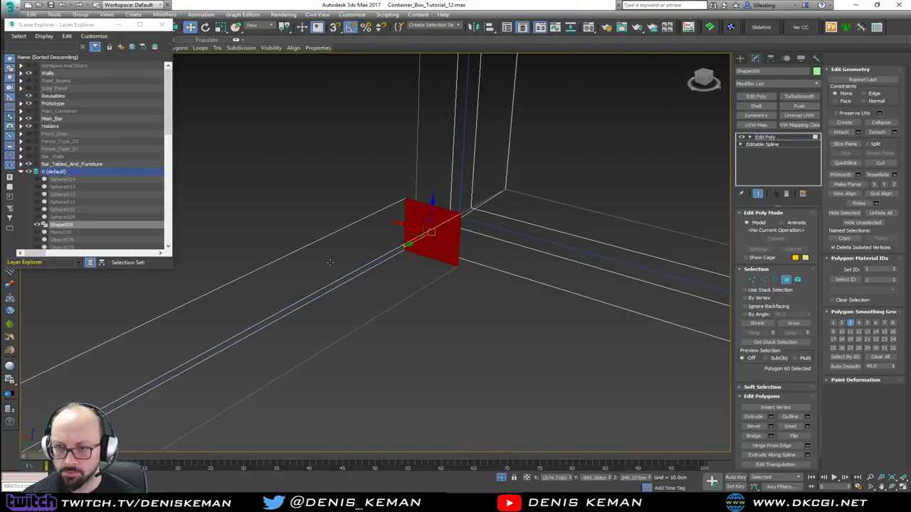
pyautogui.press('F3')
pyautogui.moveTo(492, 230)
pyautogui.keyDown('alt'); pyautogui.mouseDown(button='middle')
pyautogui.moveTo(612, 229)
pyautogui.moveTo(593, 229)
pyautogui.mouseUp(button='middle'); pyautogui.keyUp('alt')
pyautogui.press('F3')
pyautogui.scroll(5, 449, 244)
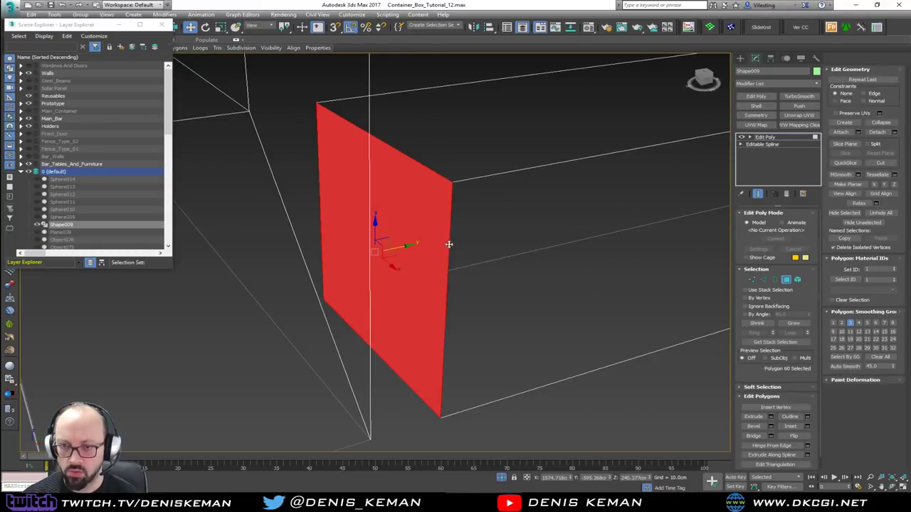
pyautogui.press('F3')
pyautogui.scroll(-4, 530, 277)
pyautogui.keyDown('alt'); pyautogui.moveTo(530, 277); pyautogui.dragTo(575, 275, button='middle'); pyautogui.keyUp('alt')
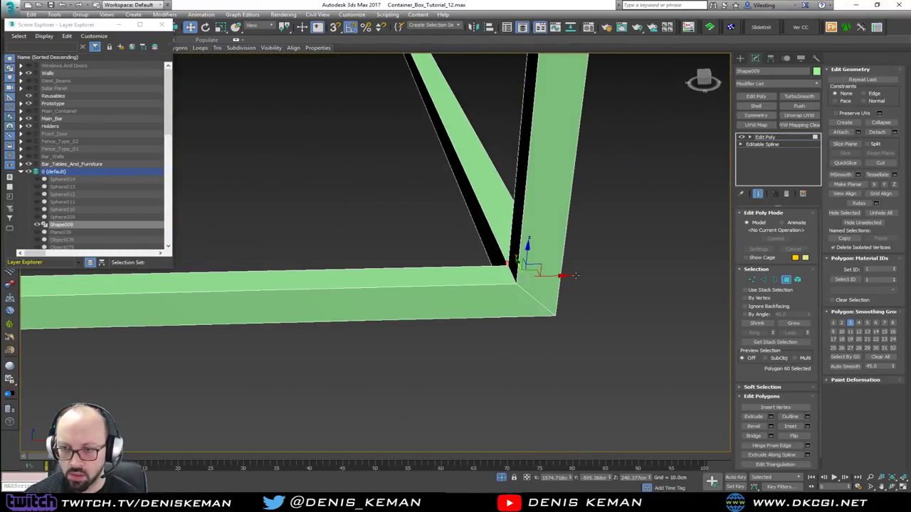
# - Insert an edge loop around the connected horizontal trim piece beside the mitred corner and make it planar in X
pyautogui.press('q')
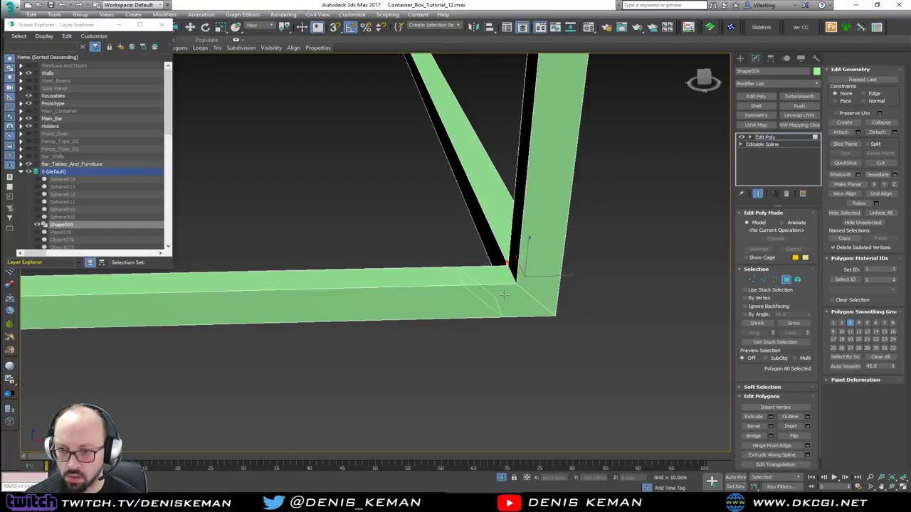
pyautogui.click(497, 296)
pyautogui.press('2')
pyautogui.press('w')
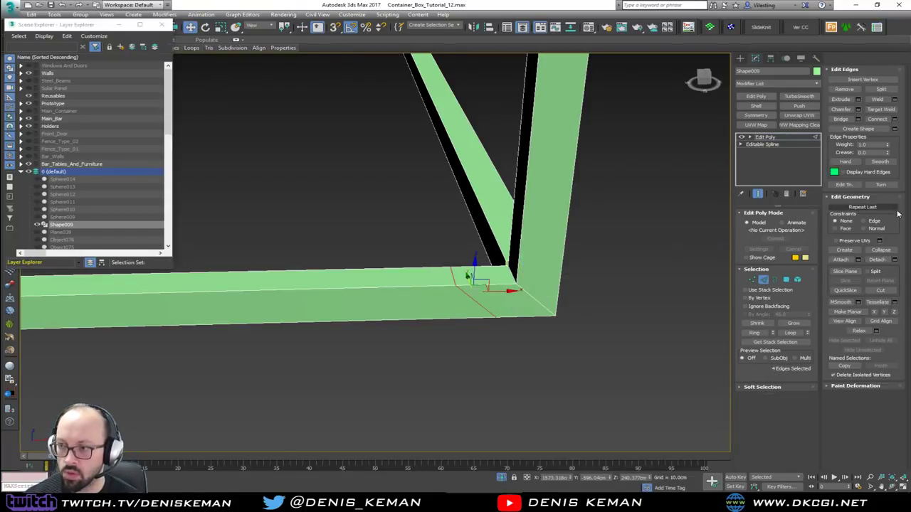
pyautogui.click(884, 312)
pyautogui.click(894, 313)
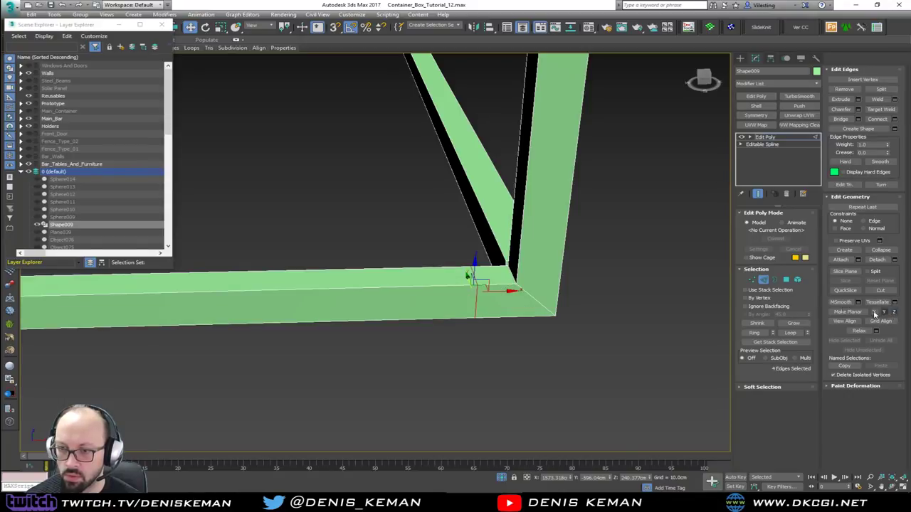
pyautogui.click(875, 314)
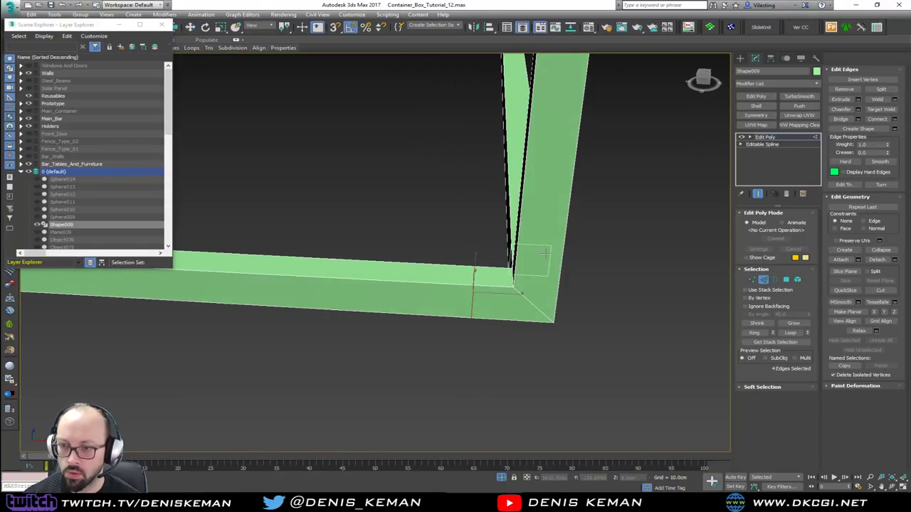
# - Insert an edge loop around the vertical trim just above the mitred corner and flatten it into a horizontal plane
pyautogui.doubleClick(550, 218)
pyautogui.press('w')
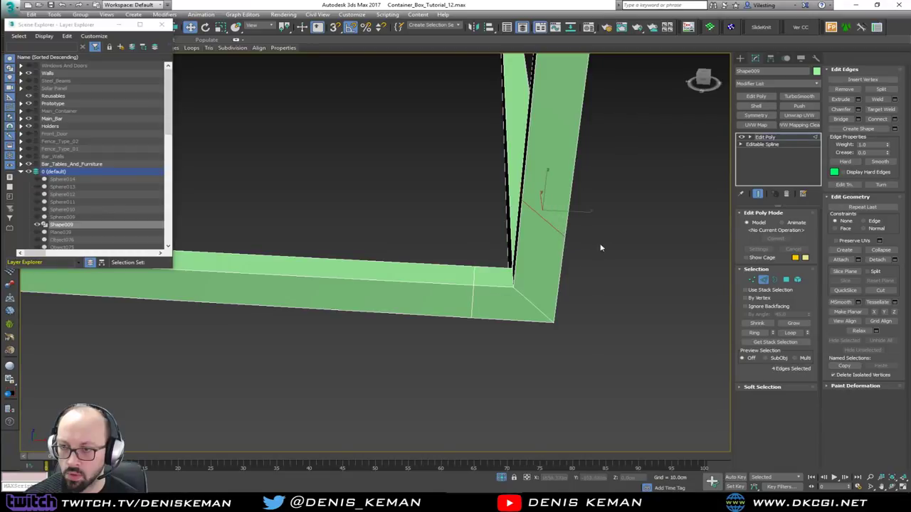
pyautogui.click(876, 313)
pyautogui.hotkey('ctrl', 'z')
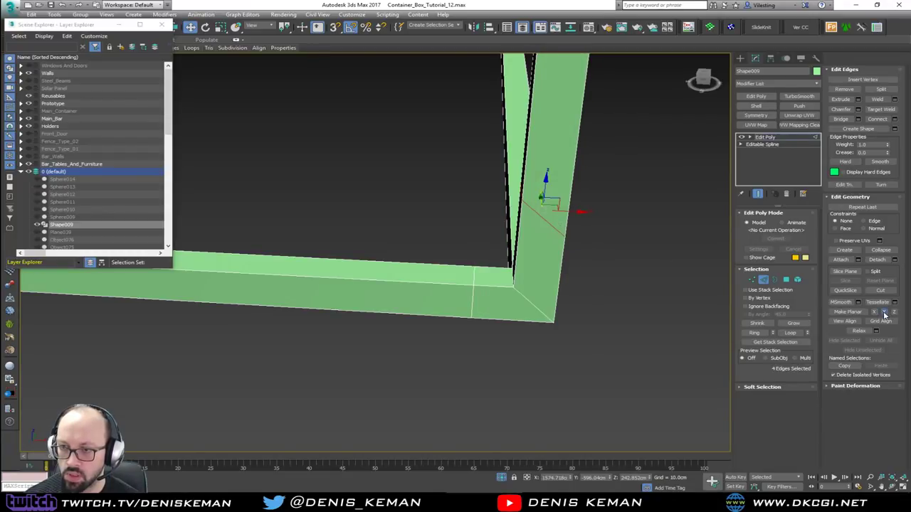
# - Delete the mitred corner polygons between the two new edge loops
pyautogui.keyDown('alt'); pyautogui.moveTo(551, 242); pyautogui.dragTo(590, 243, button='middle'); pyautogui.keyUp('alt')
pyautogui.keyDown('alt'); pyautogui.moveTo(591, 283); pyautogui.dragTo(571, 283, button='middle'); pyautogui.keyUp('alt')
pyautogui.press('4')
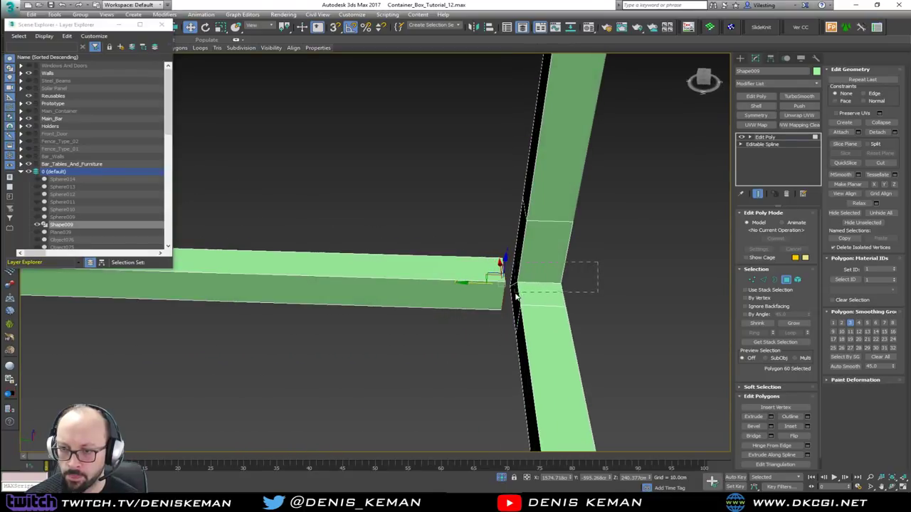
pyautogui.moveTo(515, 296); pyautogui.dragTo(510, 299)
pyautogui.press('Delete')
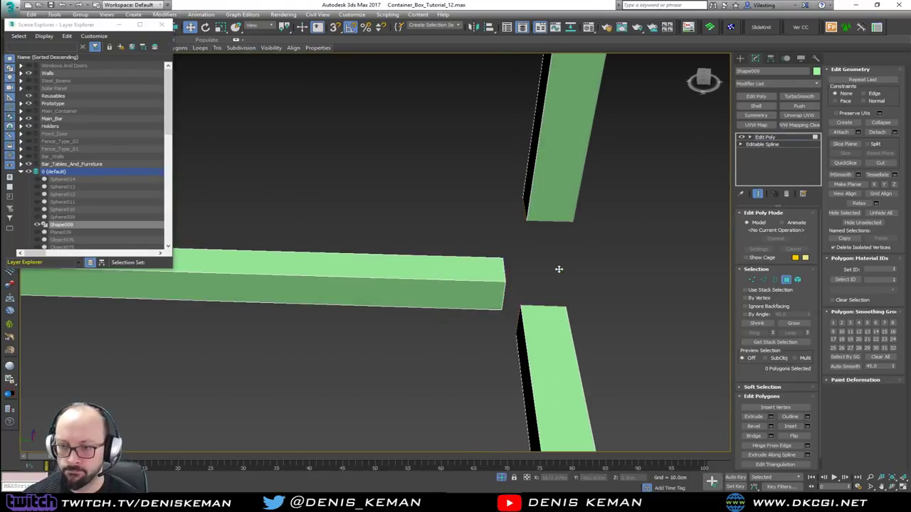
# - Examine the gap between the three trim ends at the corner from several angles
pyautogui.keyDown('alt'); pyautogui.moveTo(559, 270); pyautogui.dragTo(529, 278, button='middle'); pyautogui.keyUp('alt')
pyautogui.hotkey('alt', 'u')
pyautogui.scroll(-3, 539, 270)
pyautogui.scroll(4, 539, 315)
pyautogui.scroll(4, 539, 316)
pyautogui.moveTo(539, 316); pyautogui.dragTo(478, 330, button='middle')
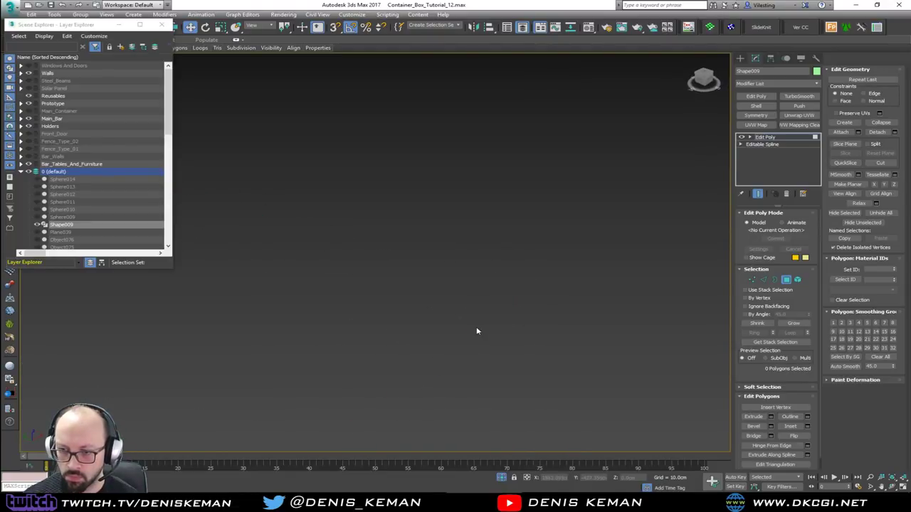
pyautogui.scroll(-1, 477, 330)
pyautogui.press('1')
pyautogui.moveTo(407, 313); pyautogui.dragTo(356, 380)
pyautogui.press('z')
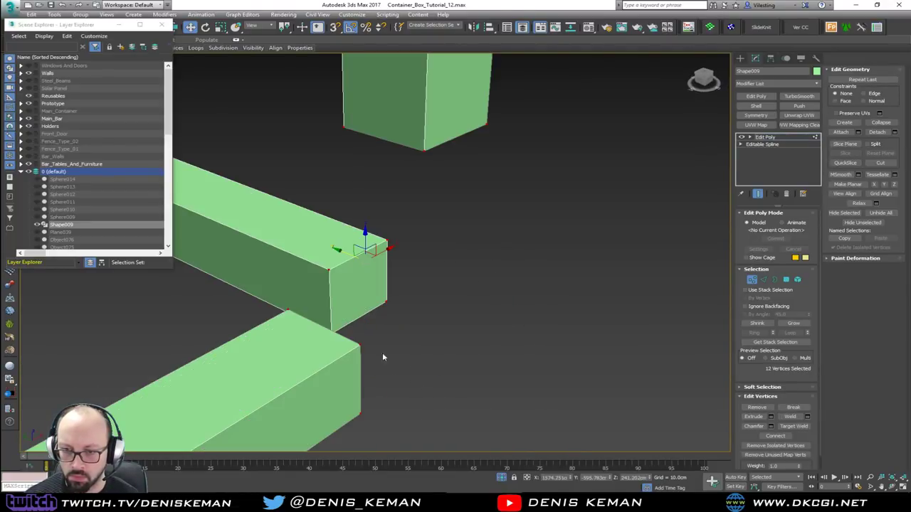
pyautogui.scroll(-6, 405, 327)
pyautogui.scroll(5, 405, 327)
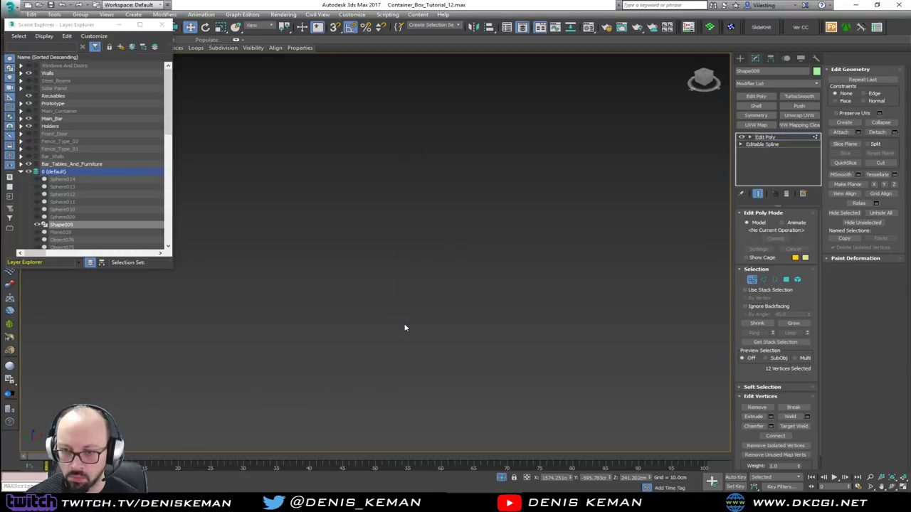
pyautogui.scroll(-4, 405, 327)
pyautogui.keyDown('alt'); pyautogui.moveTo(405, 327); pyautogui.dragTo(356, 320, button='middle'); pyautogui.keyUp('alt')
pyautogui.scroll(5, 401, 318)
pyautogui.click(528, 259)
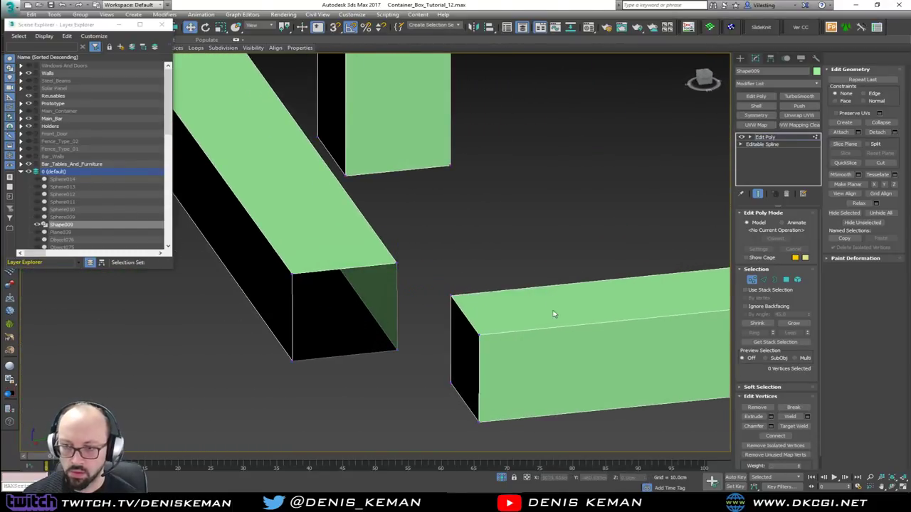
# - Insert an edge loop near the end of the capped horizontal trim piece and snap its end polygon to the corner's outer face
pyautogui.hotkey('alt', '1')
pyautogui.click(552, 334)
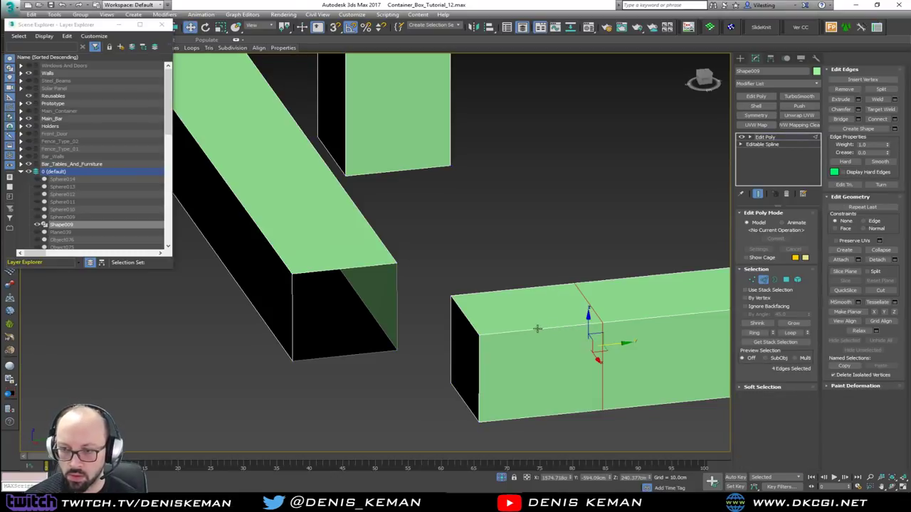
pyautogui.press('4')
pyautogui.click(470, 347)
pyautogui.press('s')
pyautogui.moveTo(470, 348); pyautogui.dragTo(294, 271)
# - Snap the capped trim piece's full edge loop into line with the inner side of the vertical trim
pyautogui.keyDown('alt'); pyautogui.moveTo(349, 319); pyautogui.dragTo(376, 327, button='middle'); pyautogui.keyUp('alt')
pyautogui.press('2')
pyautogui.click(582, 291)
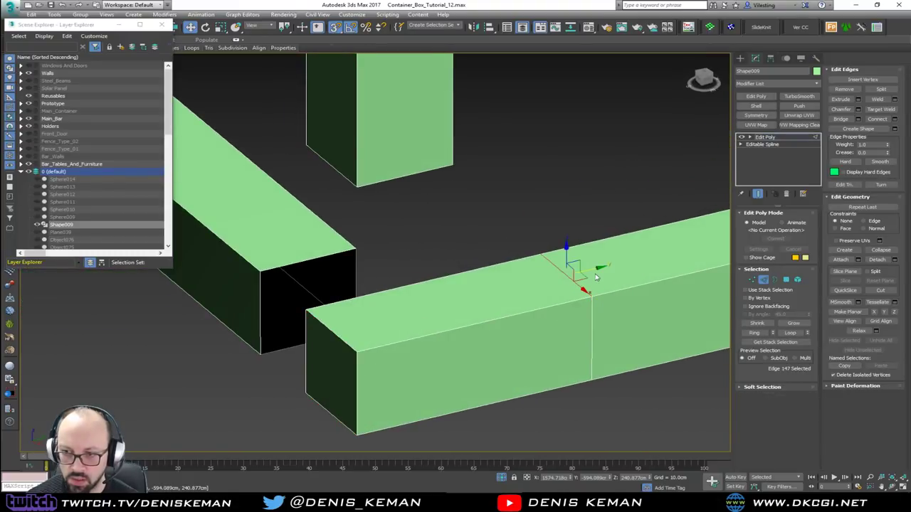
pyautogui.moveTo(596, 270); pyautogui.dragTo(357, 247)
pyautogui.hotkey('ctrl', 'z')
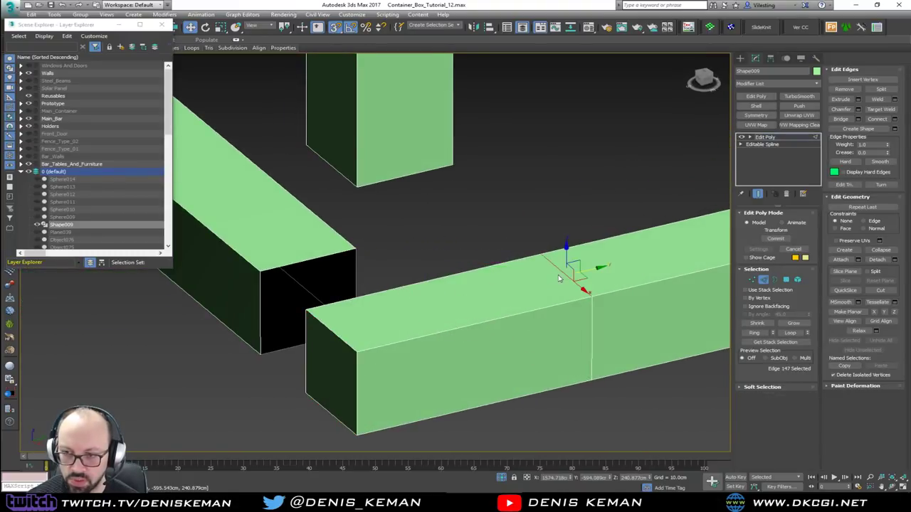
pyautogui.doubleClick(563, 274)
pyautogui.moveTo(593, 310); pyautogui.dragTo(363, 250)
# - Delete the top polygon of the corner section and bridge its opening to the vertical trim's open border
pyautogui.press('4')
pyautogui.click(389, 315)
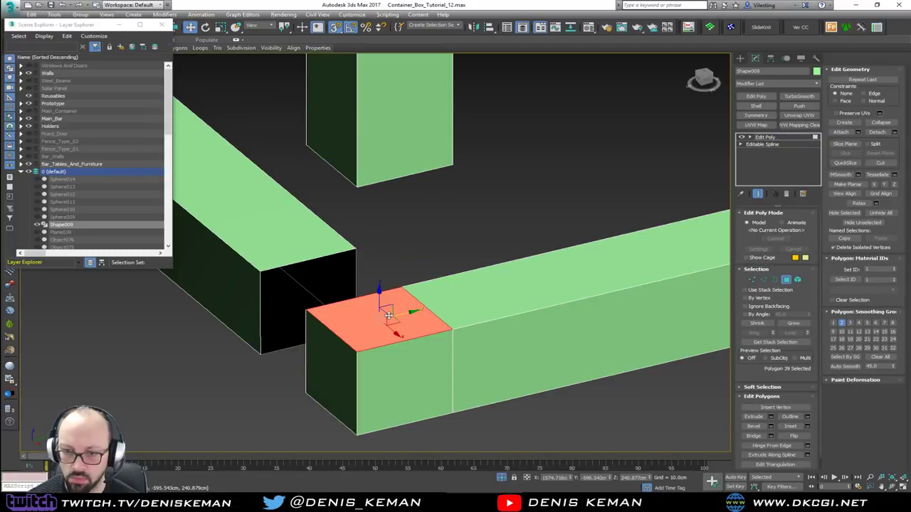
pyautogui.press('Delete')
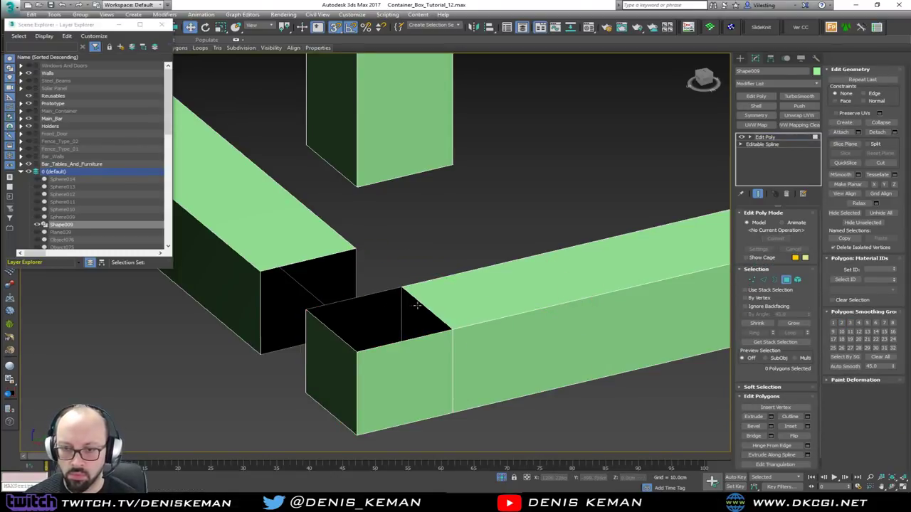
pyautogui.press('3')
pyautogui.click(421, 305)
pyautogui.keyDown('ctrl'); pyautogui.click(422, 174); pyautogui.keyUp('ctrl')
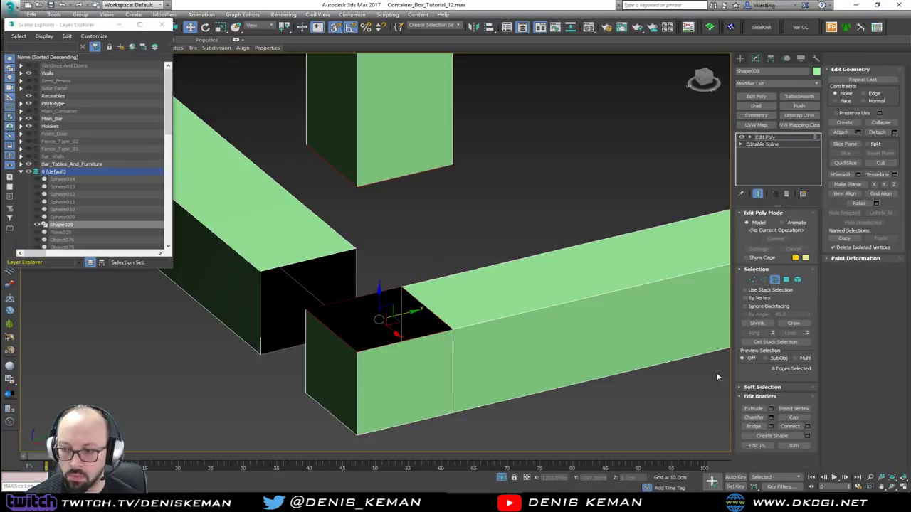
pyautogui.click(756, 424)
# - Delete the corner section's side polygon facing the other horizontal trim piece and bridge that opening to its open end
pyautogui.keyDown('alt'); pyautogui.moveTo(555, 339); pyautogui.dragTo(361, 365, button='middle'); pyautogui.keyUp('alt')
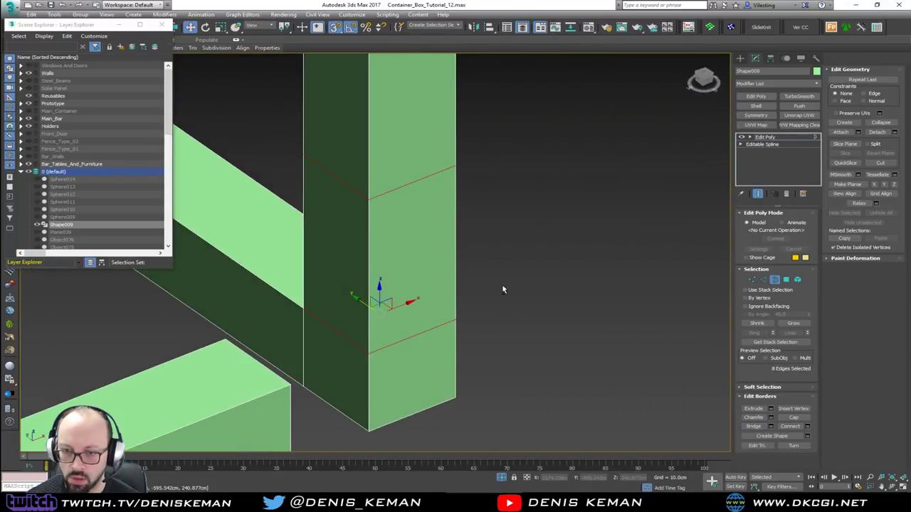
pyautogui.press('4')
pyautogui.click(361, 361)
pyautogui.press('Delete')
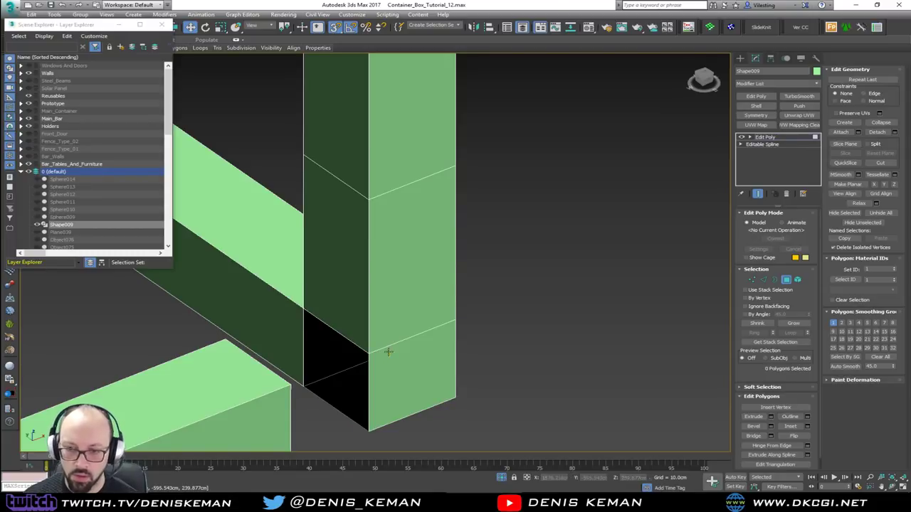
pyautogui.press('3')
pyautogui.click(368, 373)
pyautogui.keyDown('alt'); pyautogui.moveTo(368, 372); pyautogui.dragTo(308, 375, button='middle'); pyautogui.keyUp('alt')
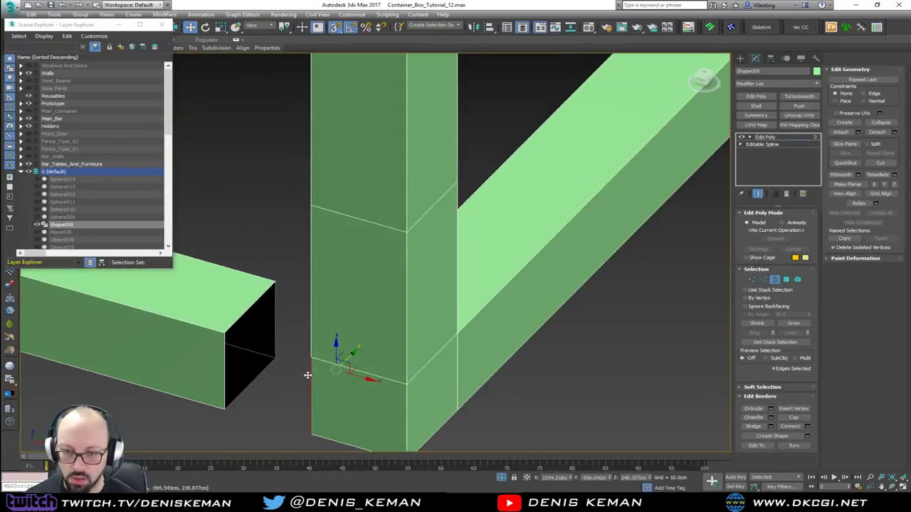
pyautogui.keyDown('ctrl'); pyautogui.click(227, 350); pyautogui.keyUp('ctrl')
pyautogui.click(752, 427)
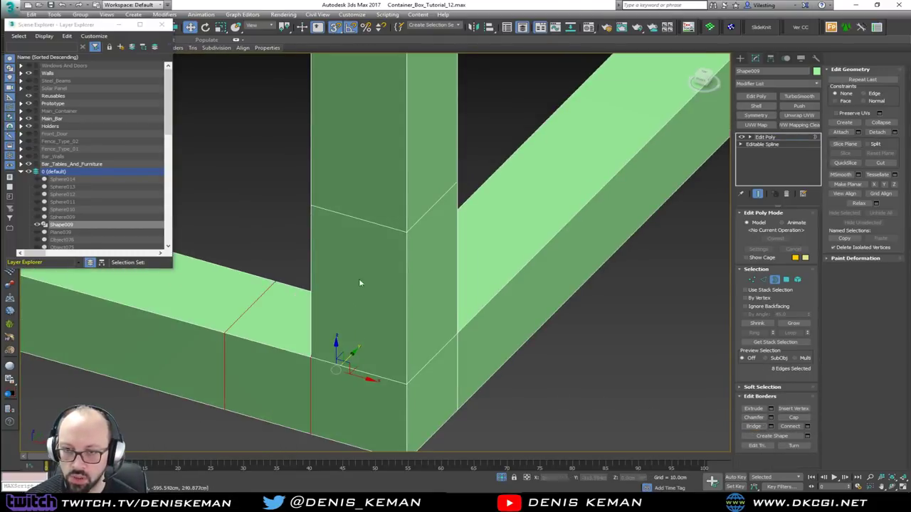
# - Remove the leftover edge loops from the vertical trim and the bridged horizontal piece, including their vertices
pyautogui.press('2')
pyautogui.doubleClick(367, 221)
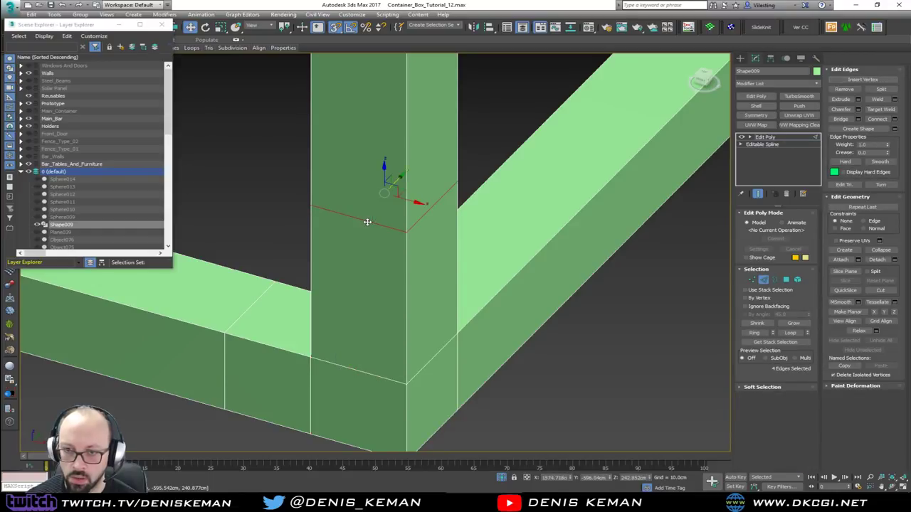
pyautogui.keyDown('ctrl'); pyautogui.doubleClick(239, 319); pyautogui.keyUp('ctrl')
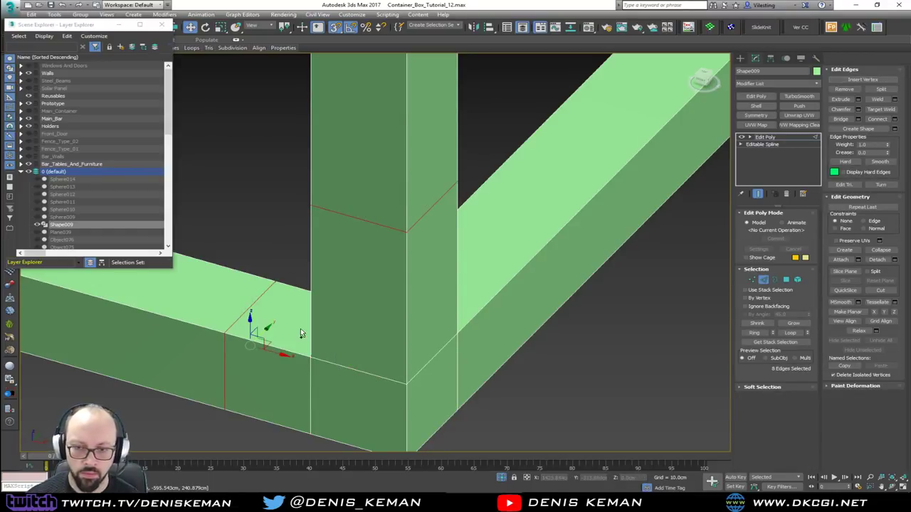
pyautogui.hotkey('ctrl', 'BackSpace')
pyautogui.hotkey('ctrl', 'z')
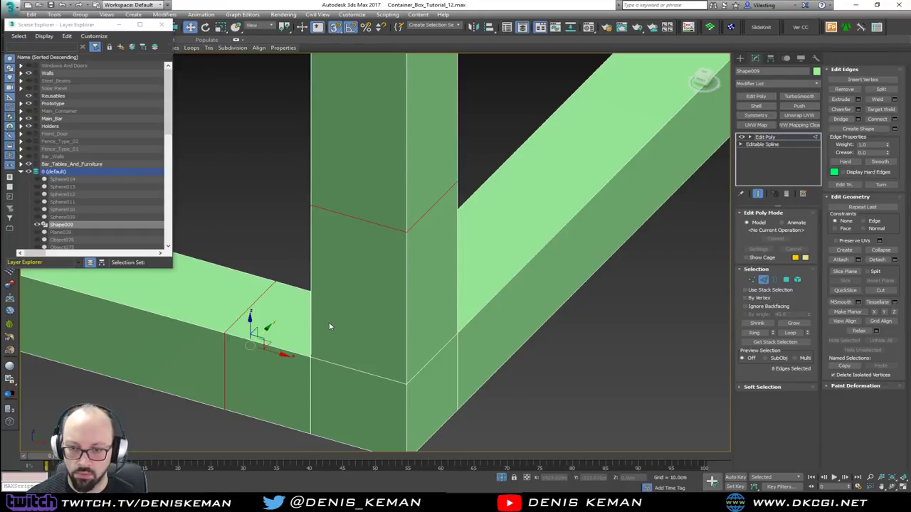
pyautogui.moveTo(330, 326)
pyautogui.keyDown('alt'); pyautogui.mouseDown(button='middle')
pyautogui.moveTo(375, 331)
pyautogui.moveTo(480, 311)
pyautogui.moveTo(484, 320)
pyautogui.mouseUp(button='middle'); pyautogui.keyUp('alt')
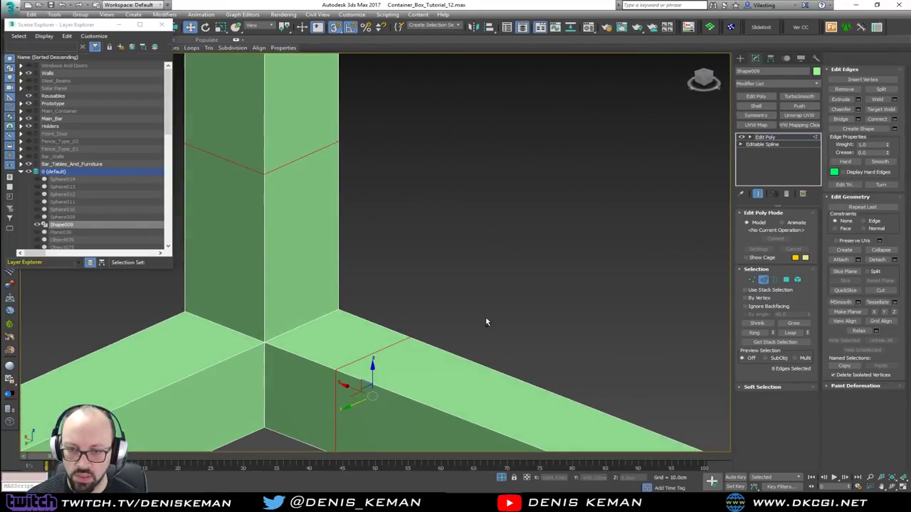
pyautogui.moveTo(315, 309); pyautogui.dragTo(366, 291, button='middle')
pyautogui.scroll(-2, 365, 292)
pyautogui.hotkey('ctrl', 'BackSpace')
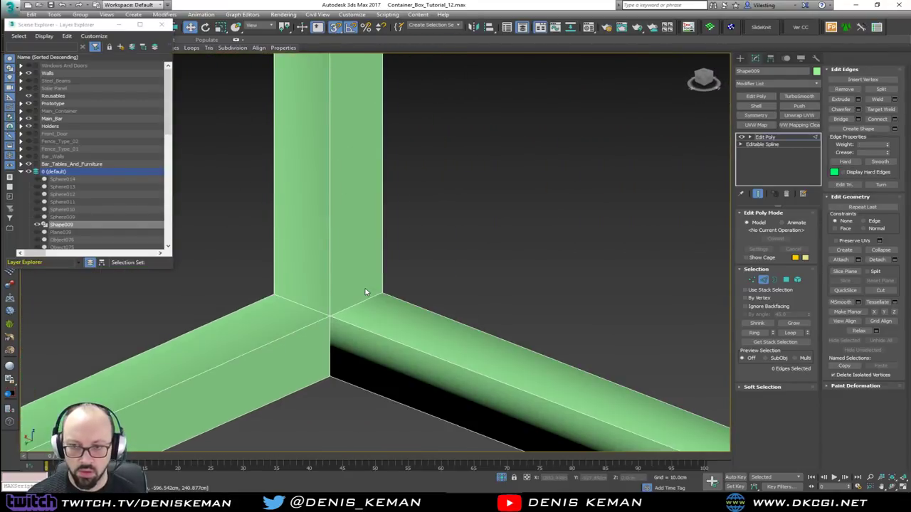
# - Clear all smoothing groups on every polygon of the edge trim, leave polygon editing and deselect the trim
pyautogui.press('4')
pyautogui.hotkey('ctrl', 'a')
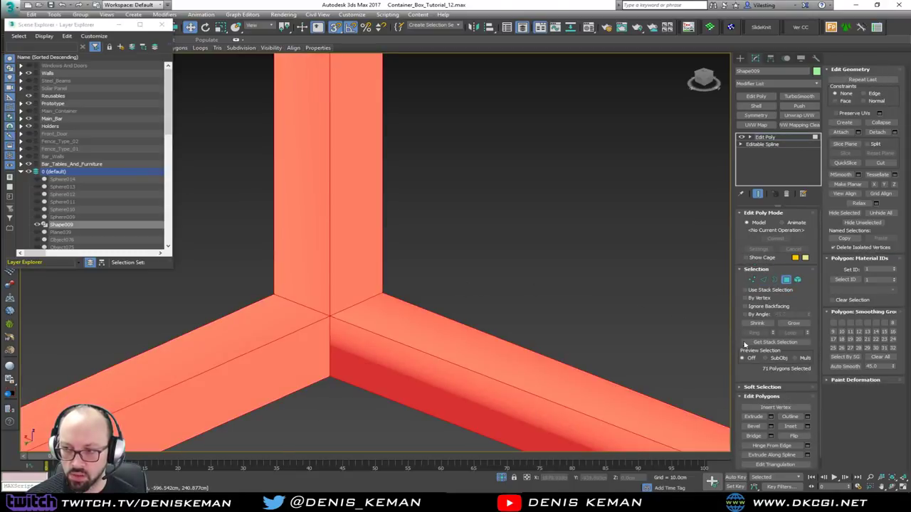
pyautogui.click(892, 358)
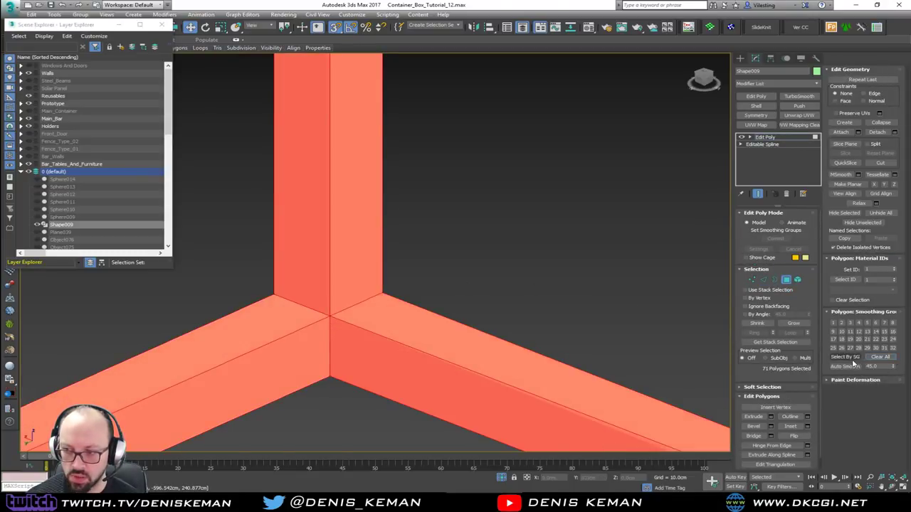
pyautogui.click(786, 280)
pyautogui.click(528, 260)
pyautogui.scroll(-6, 378, 262)
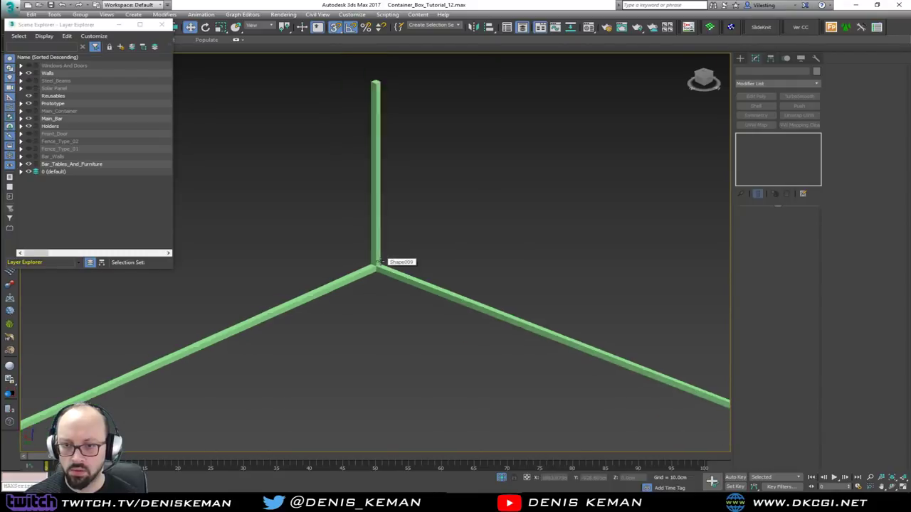
# - Examine the edge trim's corner joints at both ends from several angles and turn snapping off
pyautogui.scroll(-6, 379, 262)
pyautogui.scroll(3, 360, 268)
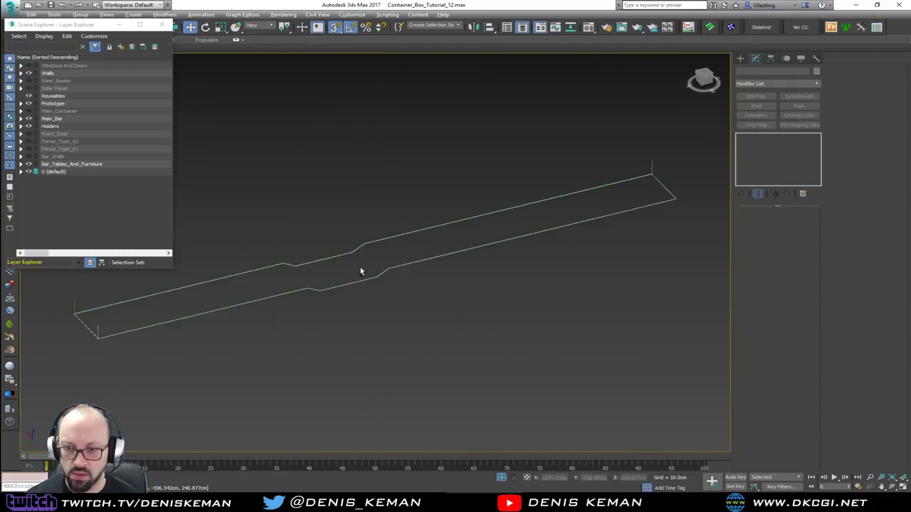
pyautogui.keyDown('alt'); pyautogui.moveTo(360, 271); pyautogui.dragTo(311, 290, button='middle'); pyautogui.keyUp('alt')
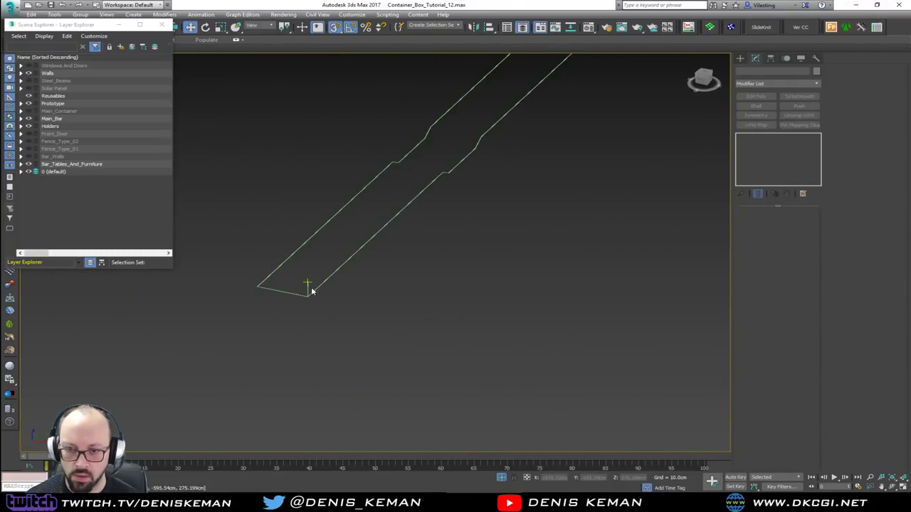
pyautogui.scroll(6, 311, 291)
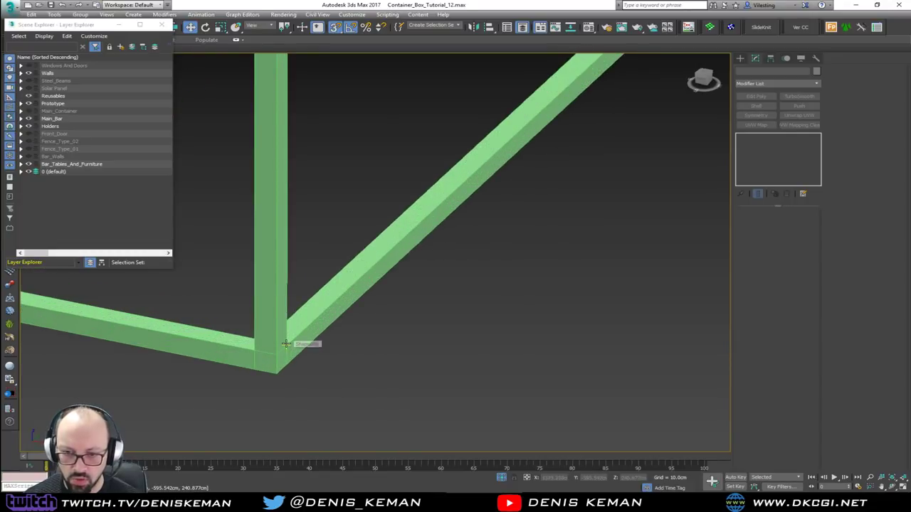
pyautogui.scroll(-5, 286, 343)
pyautogui.keyDown('alt'); pyautogui.moveTo(285, 344); pyautogui.dragTo(338, 326, button='middle'); pyautogui.keyUp('alt')
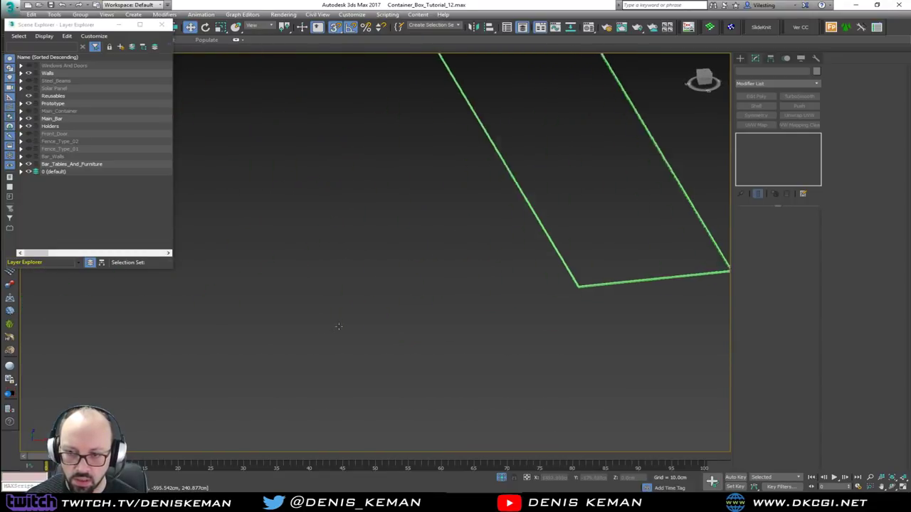
pyautogui.scroll(5, 576, 279)
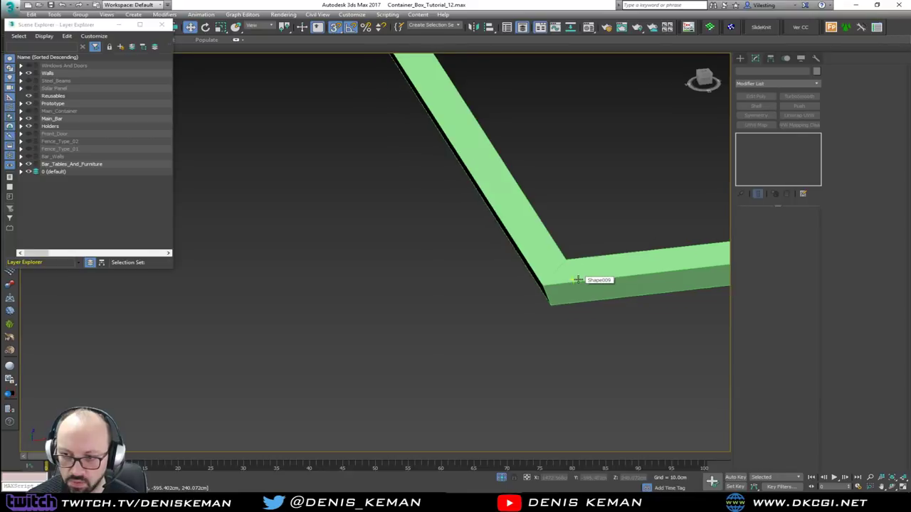
pyautogui.scroll(-5, 576, 279)
pyautogui.keyDown('alt'); pyautogui.moveTo(578, 279); pyautogui.dragTo(520, 284, button='middle'); pyautogui.keyUp('alt')
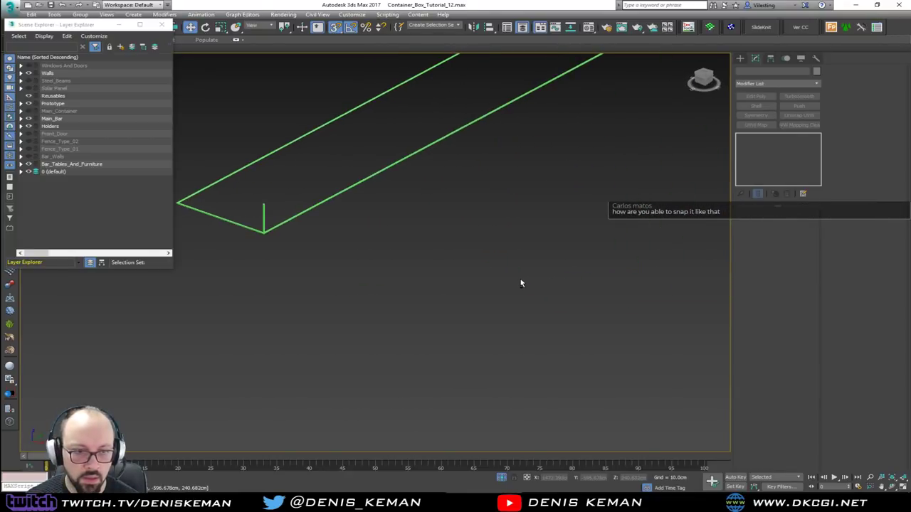
pyautogui.moveTo(367, 261); pyautogui.dragTo(329, 290, button='middle')
pyautogui.scroll(-3, 399, 296)
pyautogui.press('s')
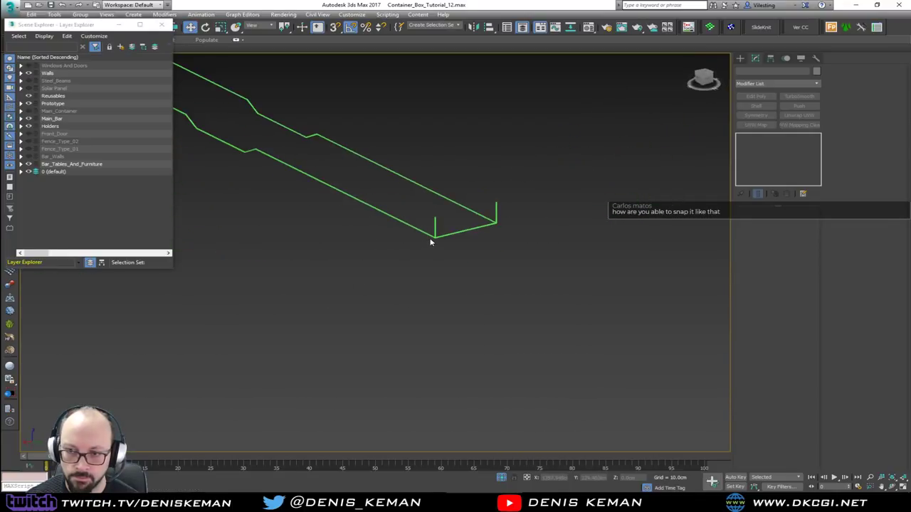
pyautogui.scroll(10, 430, 242)
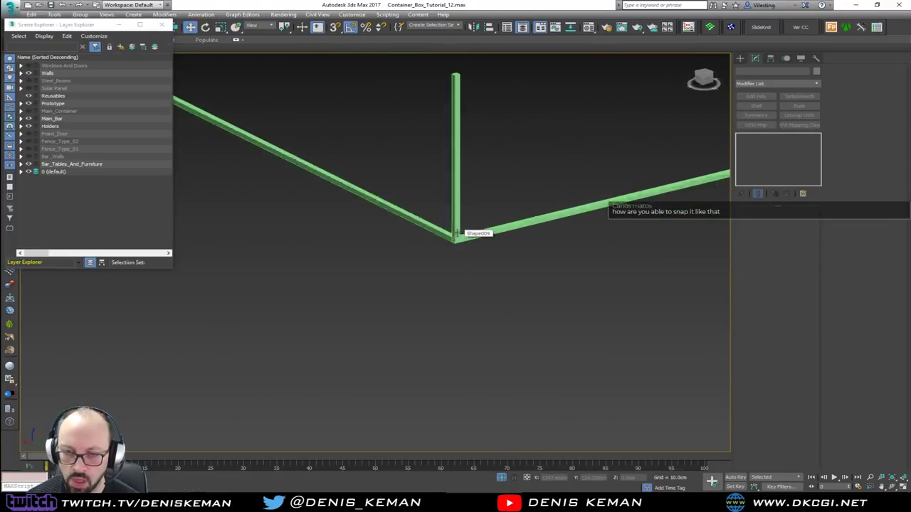
pyautogui.scroll(-8, 457, 233)
pyautogui.moveTo(343, 175); pyautogui.dragTo(376, 278, button='middle')
pyautogui.keyDown('alt'); pyautogui.moveTo(375, 279); pyautogui.dragTo(461, 251, button='middle'); pyautogui.keyUp('alt')
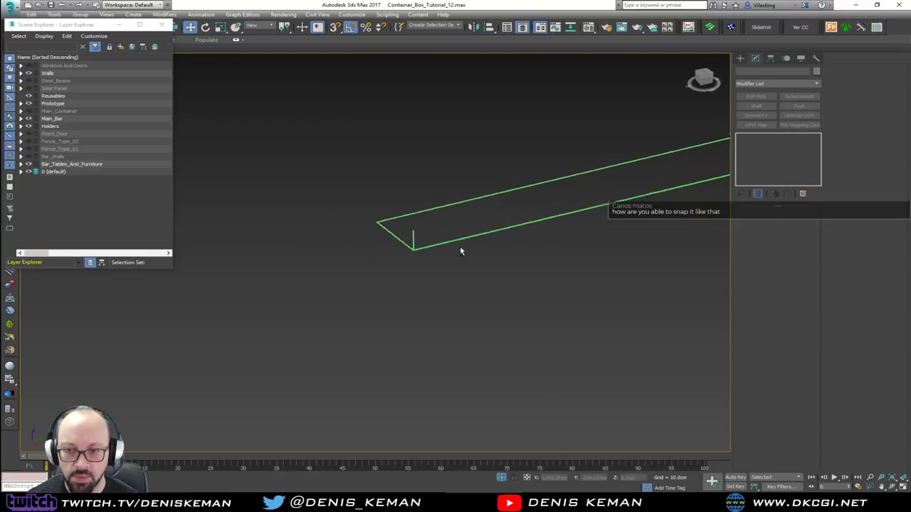
pyautogui.scroll(8, 440, 261)
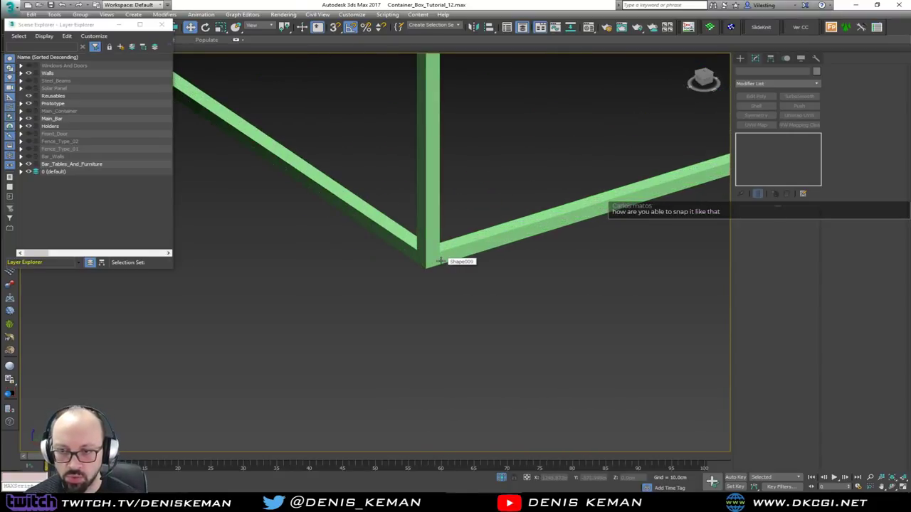
# - Select the corner joint's vertical edge on the trim and review the active snap types in the grid and snap settings
pyautogui.click(441, 261)
pyautogui.scroll(4, 437, 299)
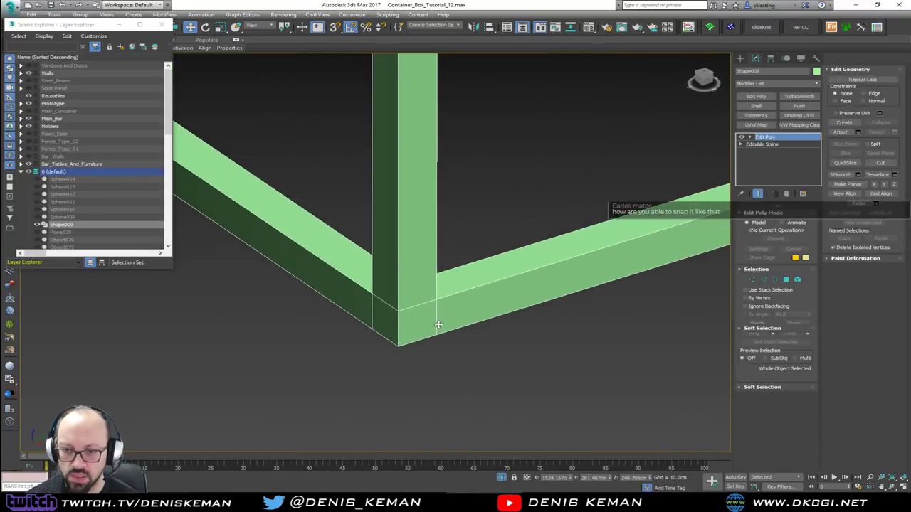
pyautogui.press('2')
pyautogui.click(436, 316)
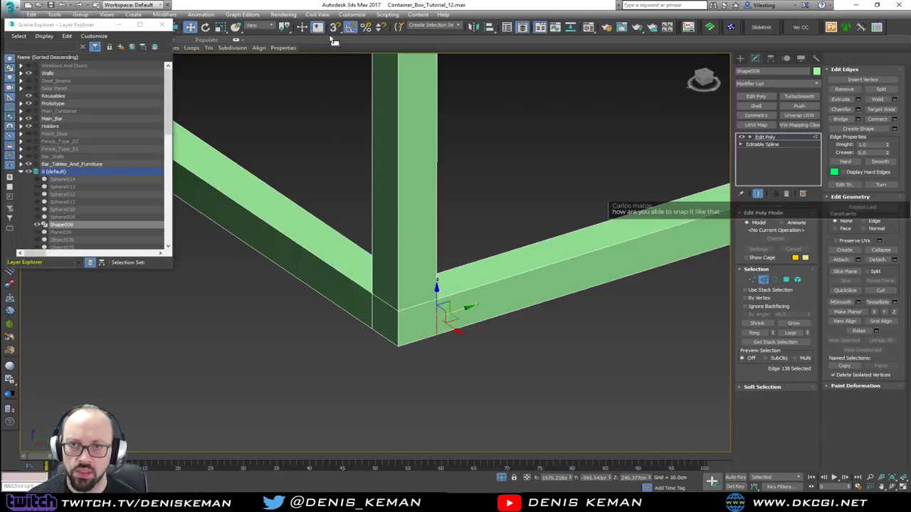
pyautogui.rightClick(351, 27)
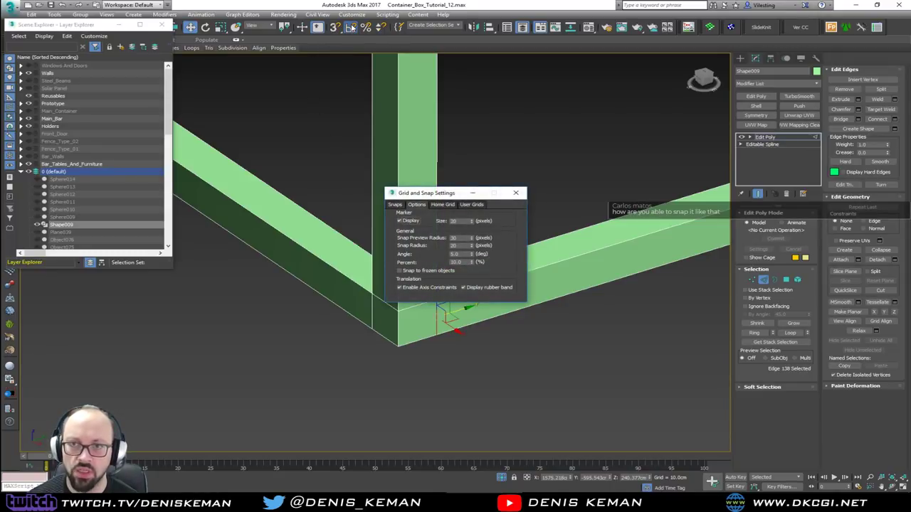
pyautogui.click(395, 204)
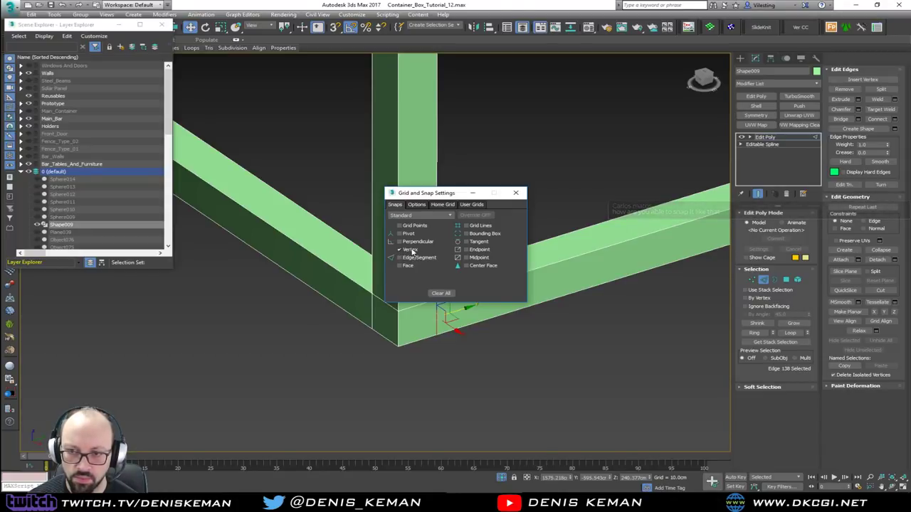
pyautogui.click(516, 194)
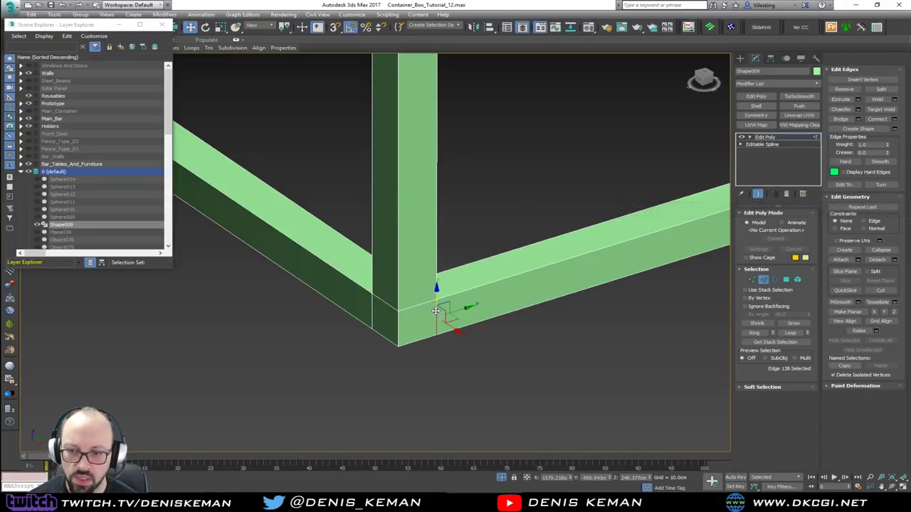
# - Try moving two corner edges along the Y axis, first freely and then snapped to the neighbouring vertex, undo the moves and leave edge editing
pyautogui.keyDown('ctrl'); pyautogui.click(436, 310); pyautogui.keyUp('ctrl')
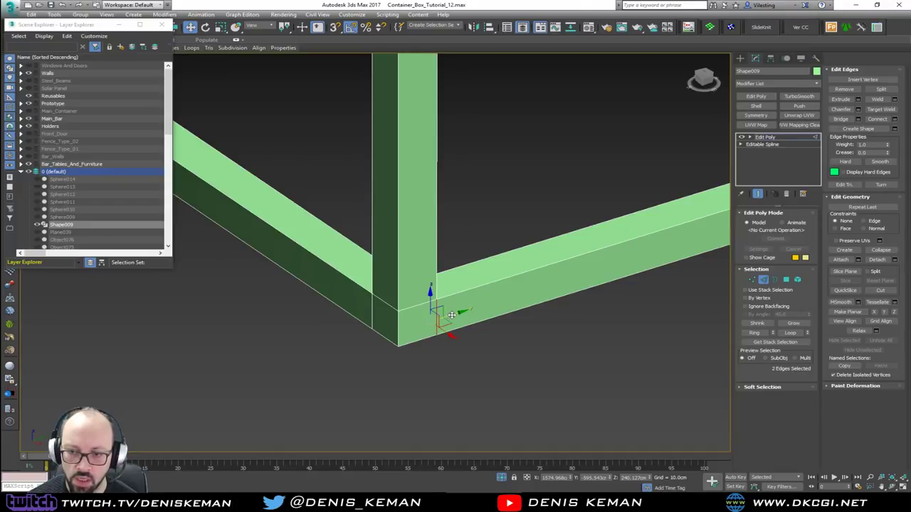
pyautogui.moveTo(451, 315)
pyautogui.mouseDown()
pyautogui.moveTo(433, 315)
pyautogui.moveTo(462, 313)
pyautogui.mouseUp()
pyautogui.click(334, 28)
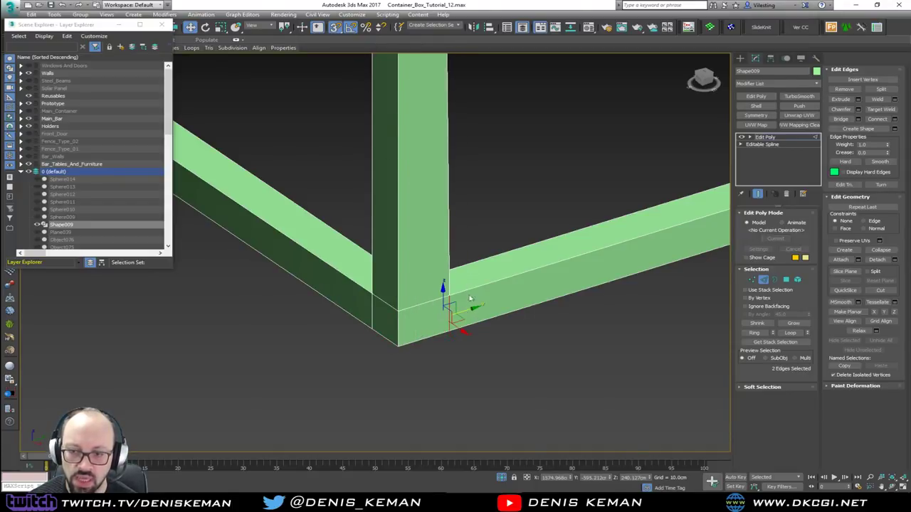
pyautogui.moveTo(471, 307); pyautogui.dragTo(373, 296)
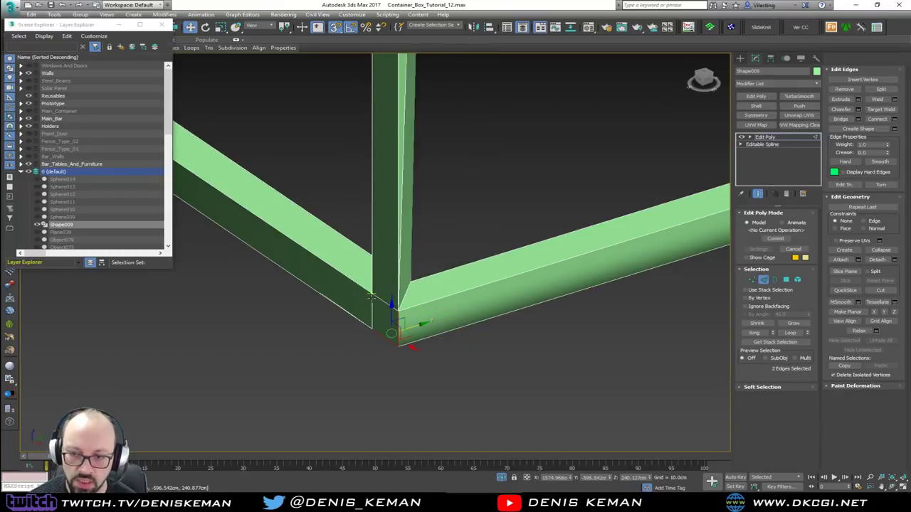
pyautogui.hotkey('ctrl', 'z')
pyautogui.hotkey('ctrl', 'z')
pyautogui.hotkey('ctrl', 'z')
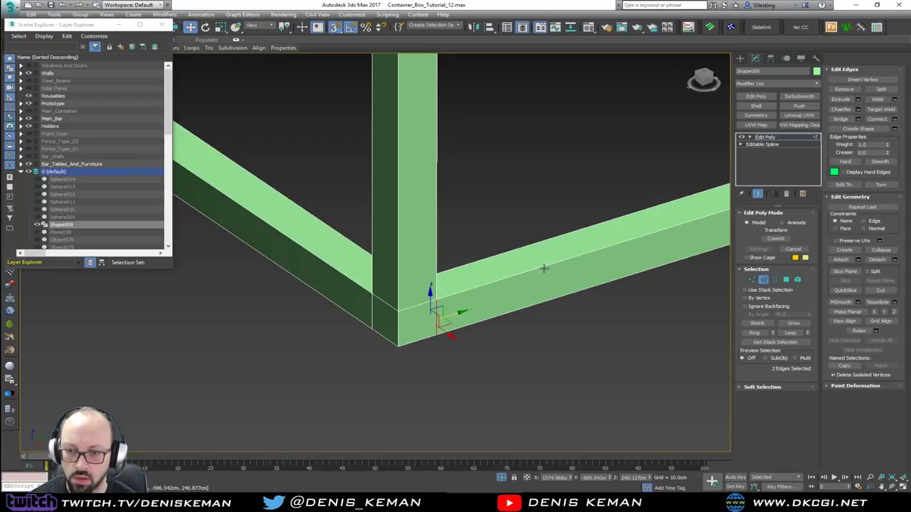
pyautogui.click(511, 218)
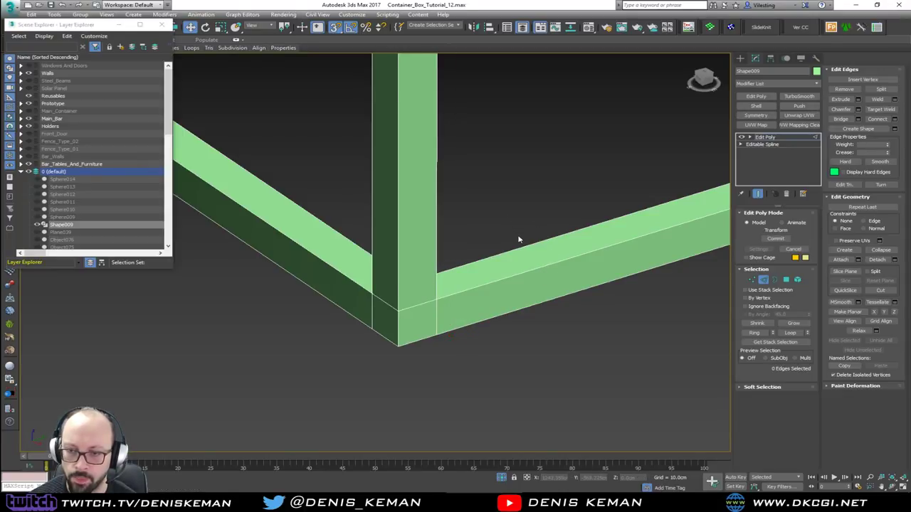
pyautogui.press('2')
# - Turn snapping off and examine the whole isolated edge trim
pyautogui.moveTo(547, 208); pyautogui.dragTo(466, 249, button='middle')
pyautogui.scroll(-7, 465, 251)
pyautogui.scroll(-5, 429, 284)
pyautogui.moveTo(472, 208); pyautogui.dragTo(434, 258, button='middle')
pyautogui.press('z')
pyautogui.press('p')
pyautogui.scroll(5, 421, 264)
pyautogui.scroll(-1, 363, 255)
pyautogui.press('s')
pyautogui.moveTo(363, 255); pyautogui.dragTo(573, 206, button='middle')
pyautogui.scroll(-5, 569, 207)
pyautogui.scroll(4, 527, 241)
pyautogui.scroll(2, 527, 243)
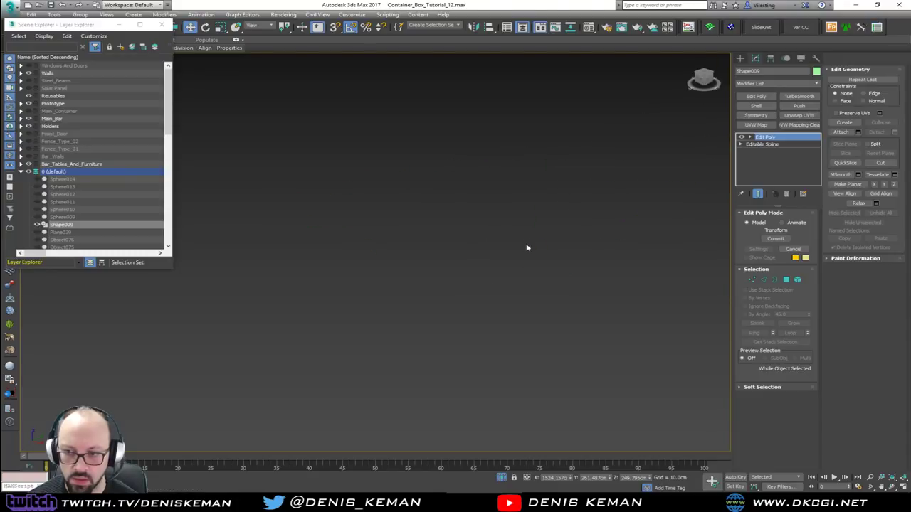
pyautogui.scroll(-4, 526, 253)
# - Close the Layer Explorer, end the isolation to bring back the full scene and hide the edged-faces overlay
pyautogui.click(162, 24)
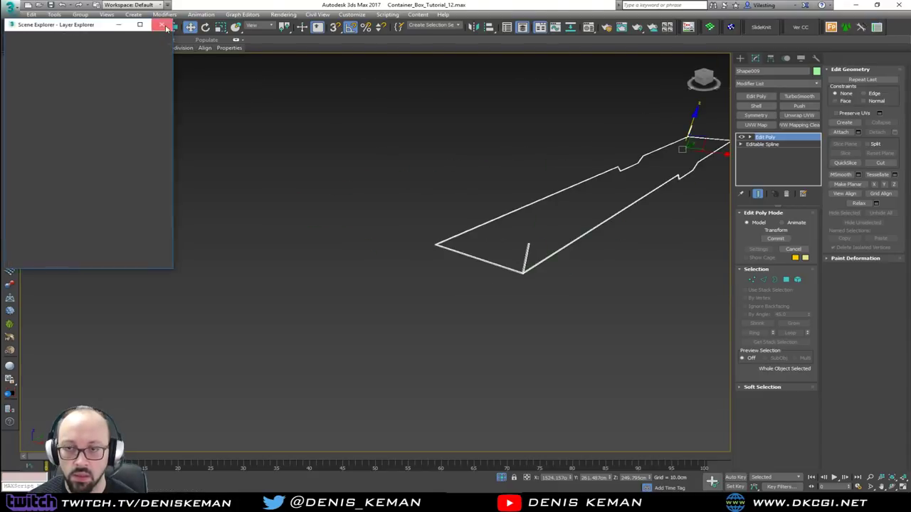
pyautogui.moveTo(562, 231); pyautogui.dragTo(476, 217, button='middle')
pyautogui.press('F3')
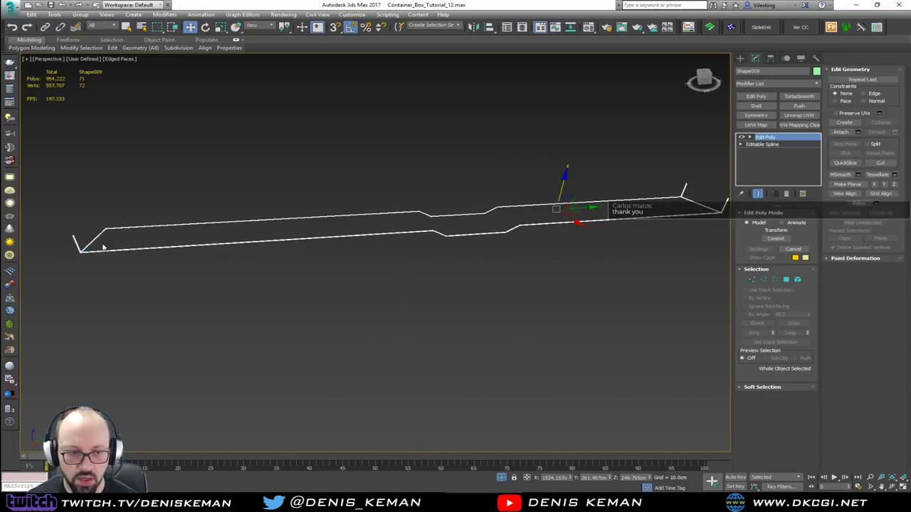
pyautogui.rightClick(391, 187)
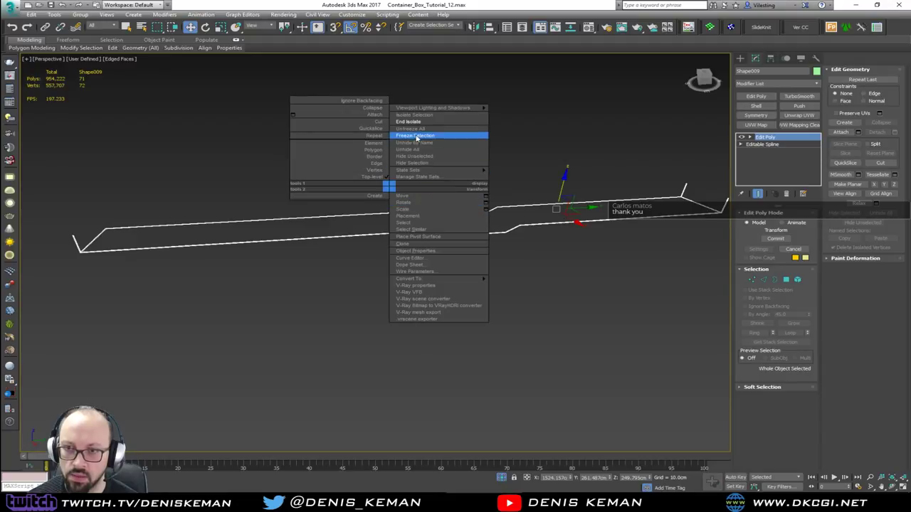
pyautogui.click(418, 119)
pyautogui.keyDown('alt'); pyautogui.moveTo(449, 256); pyautogui.dragTo(430, 251, button='middle'); pyautogui.keyUp('alt')
pyautogui.scroll(6, 151, 226)
pyautogui.press('F4')
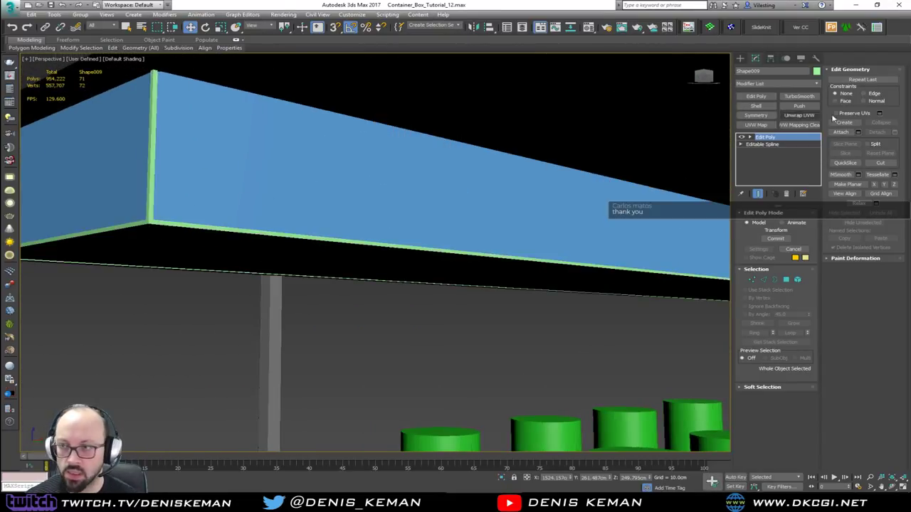
# - Change the edge trim's object color to dark grey and the overhead beam's to light grey, then deselect
pyautogui.click(817, 71)
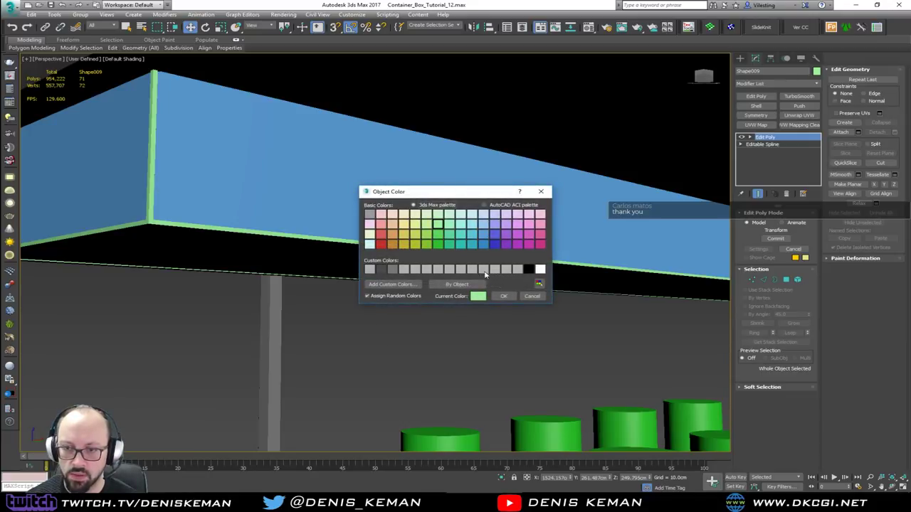
pyautogui.click(503, 296)
pyautogui.click(368, 199)
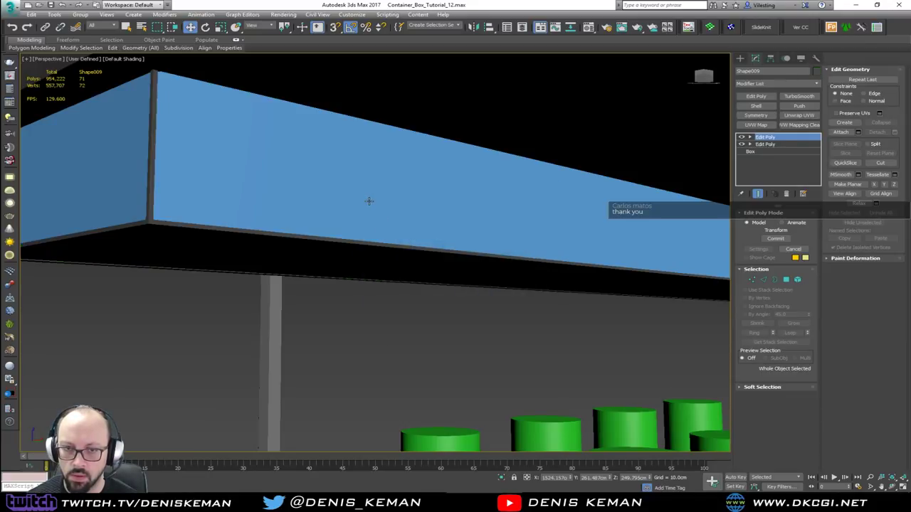
pyautogui.press('F4')
pyautogui.click(816, 71)
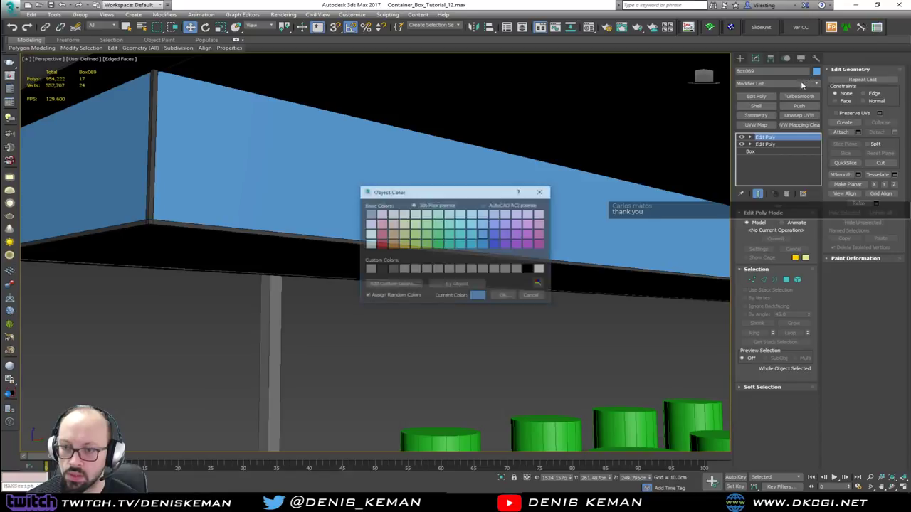
pyautogui.click(508, 297)
pyautogui.click(444, 319)
# - Examine the trimmed overhead beam within the bar scene without edged faces and compare it with the Bar_Idea_02 reference photo
pyautogui.scroll(-6, 444, 318)
pyautogui.press('F4')
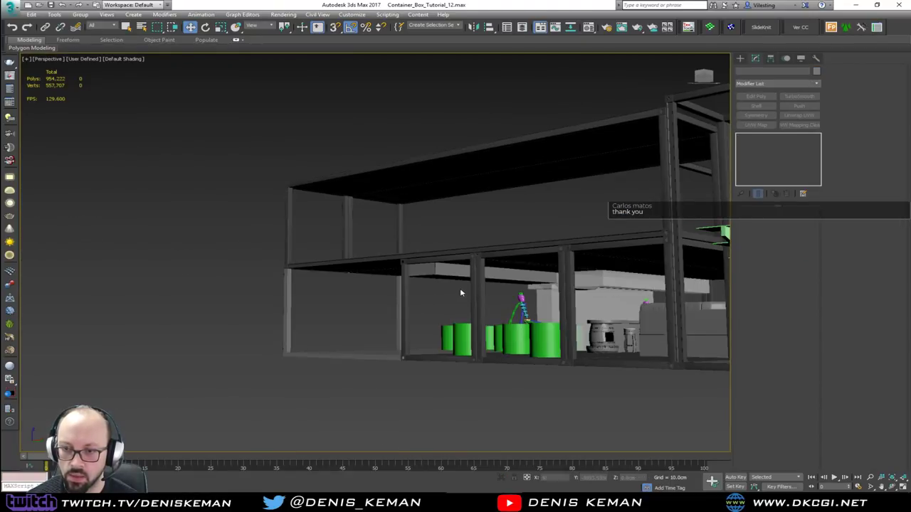
pyautogui.scroll(8, 460, 293)
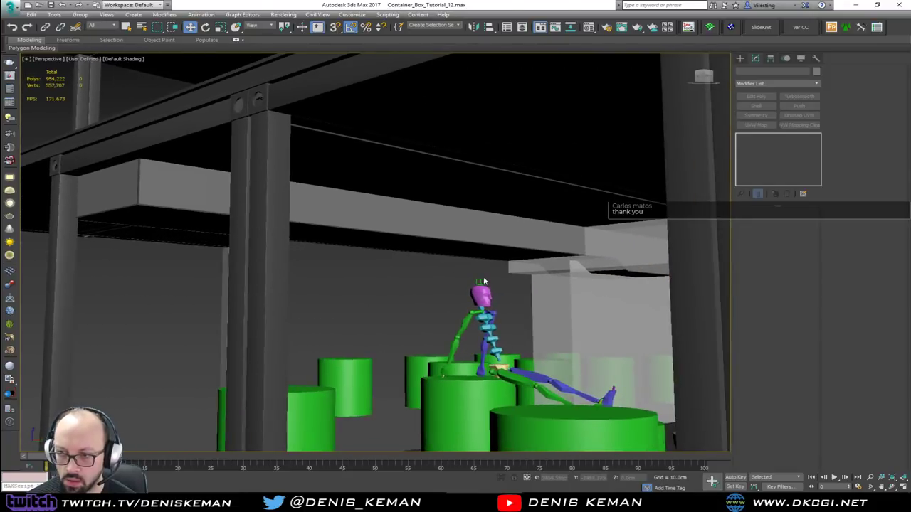
pyautogui.keyDown('alt'); pyautogui.moveTo(484, 281); pyautogui.dragTo(467, 278, button='middle'); pyautogui.keyUp('alt')
pyautogui.keyDown('alt'); pyautogui.moveTo(456, 279); pyautogui.dragTo(476, 279, button='middle'); pyautogui.keyUp('alt')
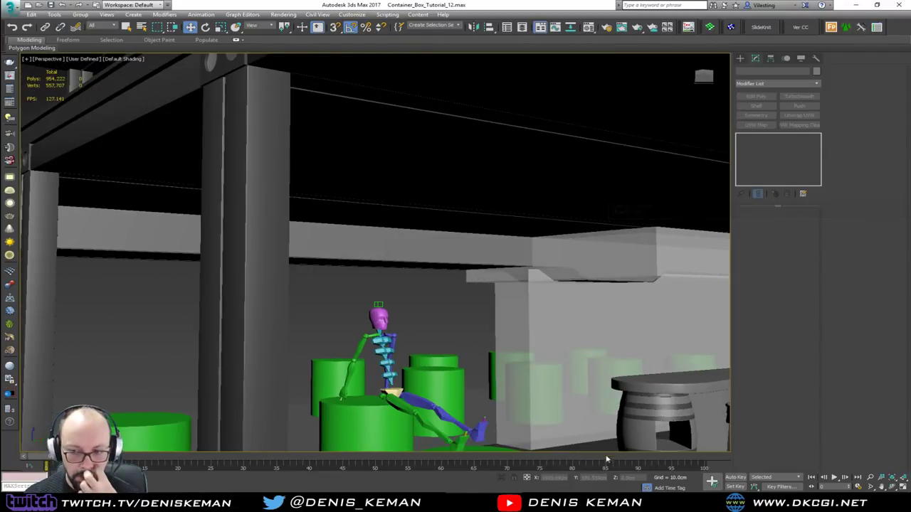
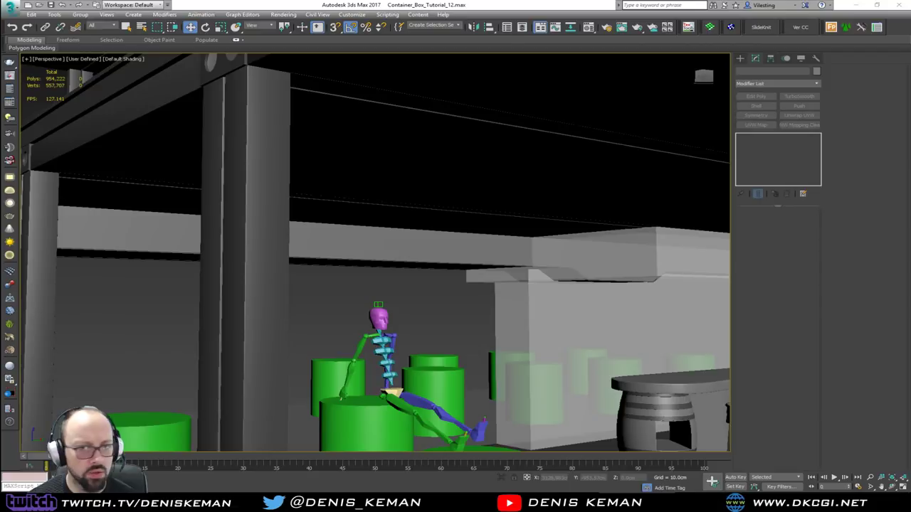
pyautogui.moveTo(0, 118); pyautogui.dragTo(382, 142)
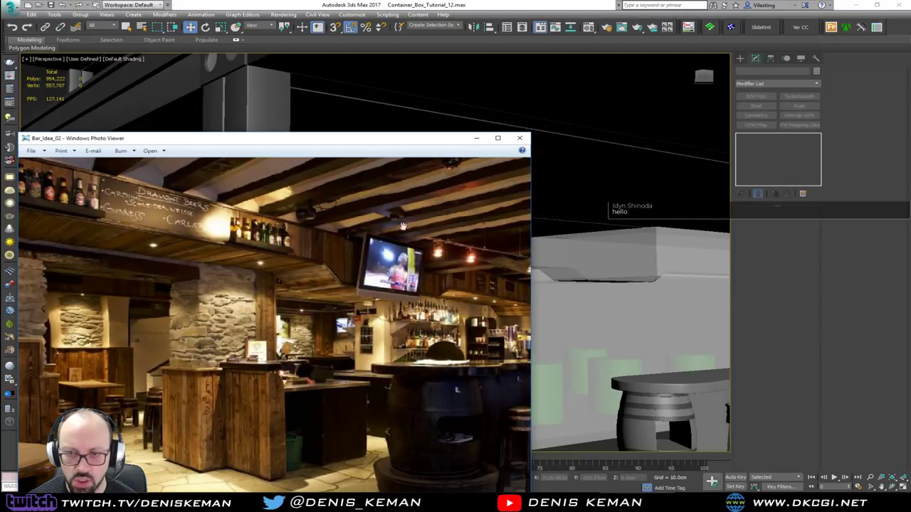
pyautogui.moveTo(369, 142); pyautogui.dragTo(0, 135)
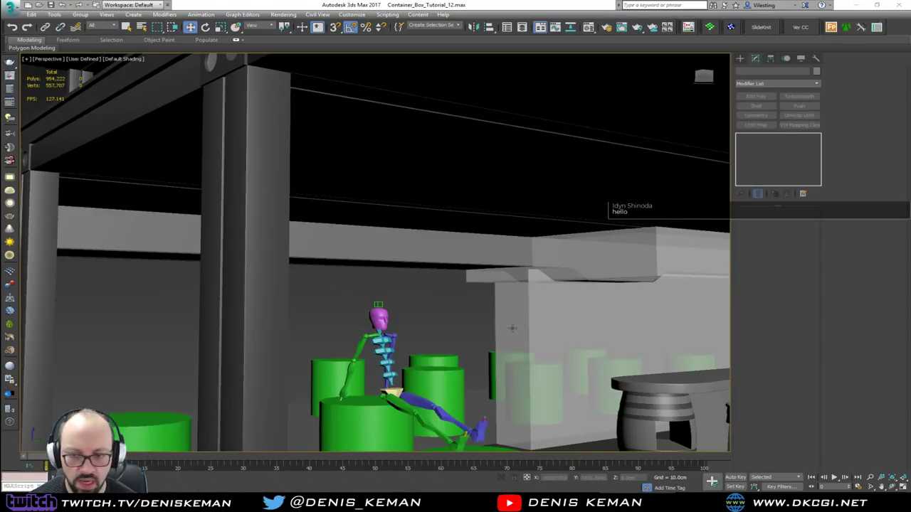
# - Isolate the overhead beam with edged faces shown and frame it in the orthographic views
pyautogui.click(452, 257)
pyautogui.press('F4')
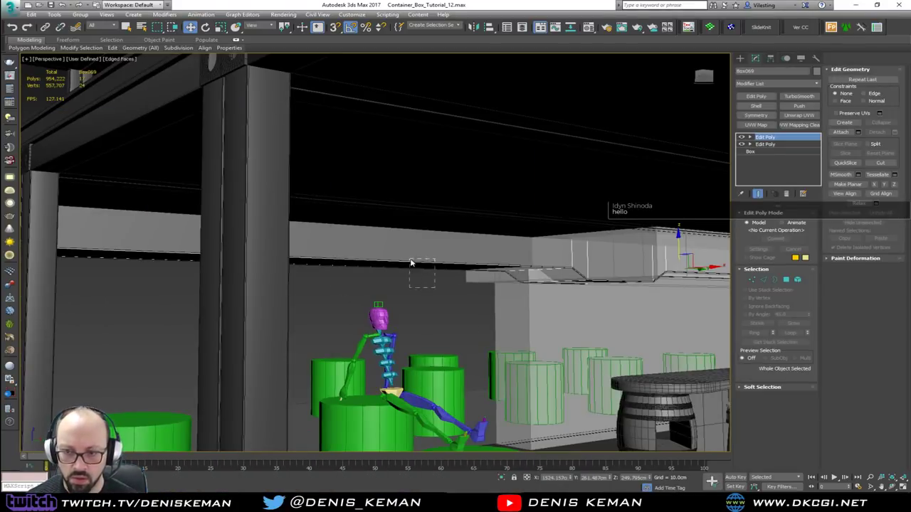
pyautogui.hotkey('alt', 'q')
pyautogui.click(434, 288)
pyautogui.hotkey('alt', 'w')
pyautogui.click(512, 220)
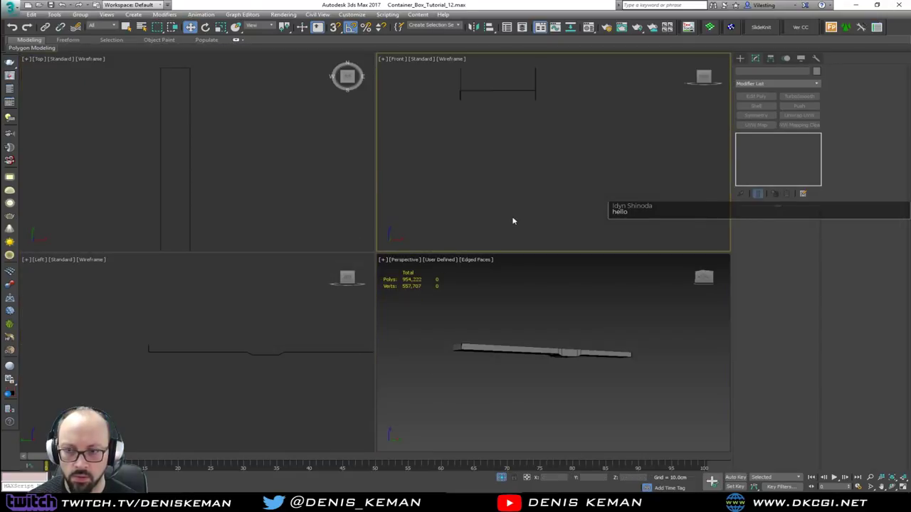
pyautogui.press('z')
pyautogui.click(274, 226)
pyautogui.click(265, 337)
pyautogui.press('z')
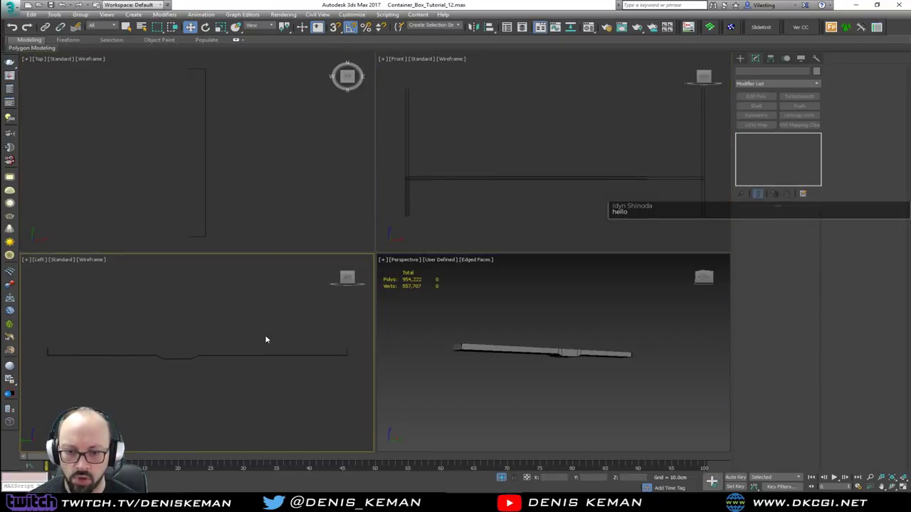
# - Draw a thin box about 39 cm wide in the Left view, just above the beam's lower edge at its end
pyautogui.hotkey('alt', 'w')
pyautogui.moveTo(131, 251); pyautogui.dragTo(269, 272, button='middle')
pyautogui.scroll(7, 268, 271)
pyautogui.rightClick(166, 275)
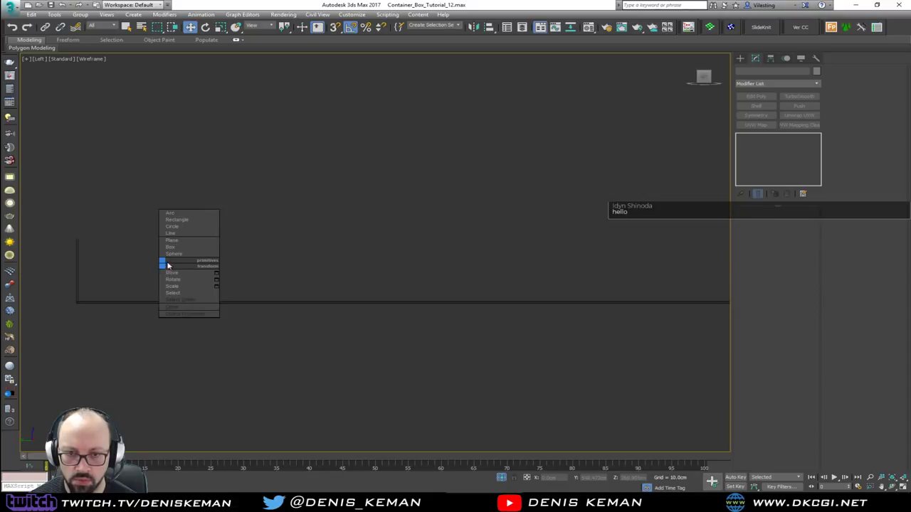
pyautogui.click(175, 250)
pyautogui.moveTo(78, 292); pyautogui.dragTo(148, 299)
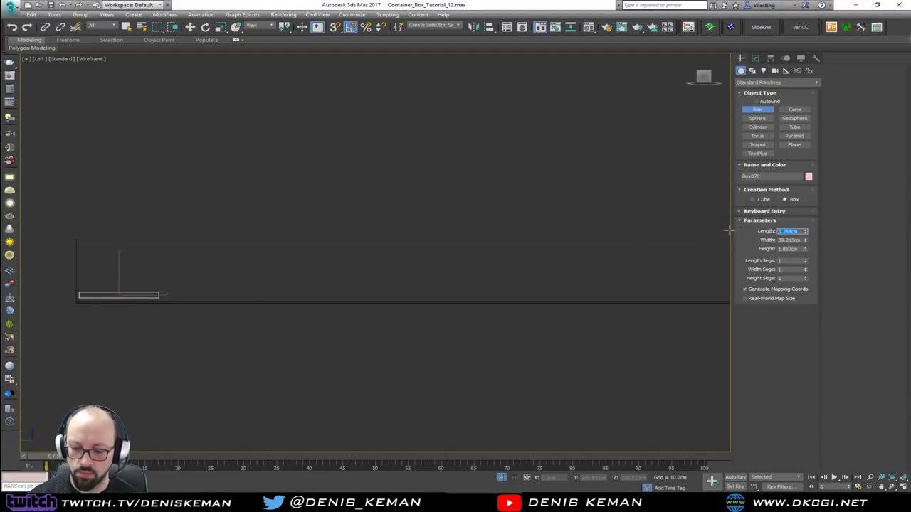
# - Set the box's length to 2 cm, width to 40 cm and height to 5 cm
pyautogui.write('5')
pyautogui.press('Tab')
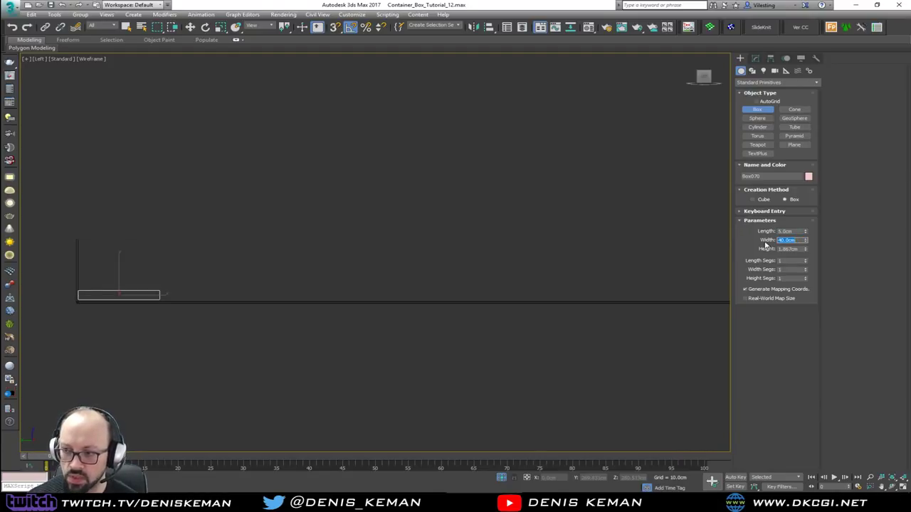
pyautogui.write('2')
pyautogui.press('Return')
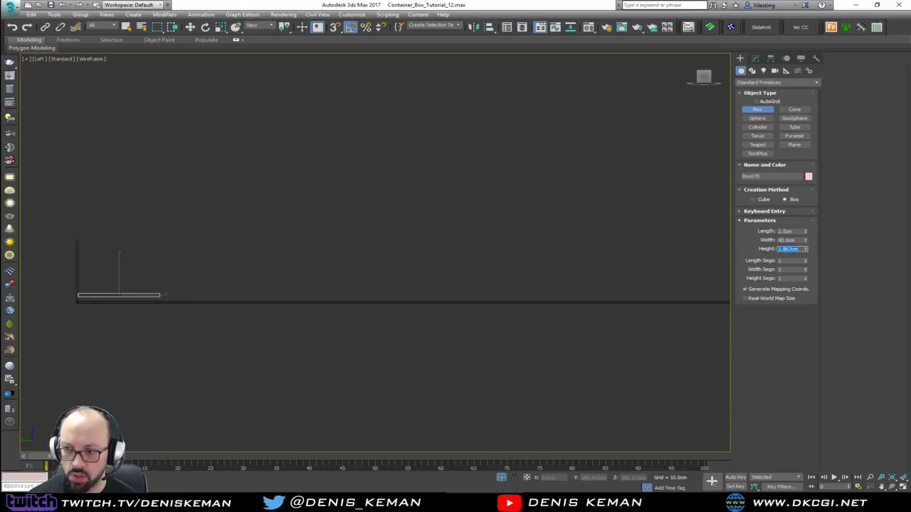
# - Move the box in the perspective view to the outer face of the beam, at its end corner
pyautogui.middleClick(361, 249)
pyautogui.hotkey('alt', 'w')
pyautogui.middleClick(496, 340)
pyautogui.hotkey('alt', 'w')
pyautogui.scroll(-5, 490, 364)
pyautogui.keyDown('alt'); pyautogui.moveTo(481, 342); pyautogui.dragTo(349, 272, button='middle'); pyautogui.keyUp('alt')
pyautogui.scroll(-8, 489, 364)
pyautogui.scroll(-2, 349, 271)
pyautogui.press('w')
pyautogui.moveTo(373, 283); pyautogui.dragTo(469, 330)
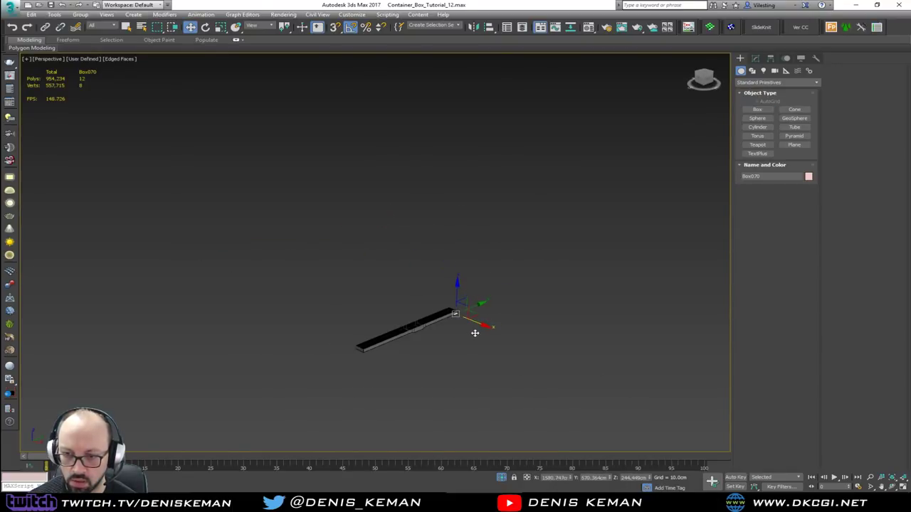
pyautogui.press('z')
pyautogui.scroll(-5, 448, 325)
pyautogui.keyDown('alt'); pyautogui.moveTo(439, 306); pyautogui.dragTo(320, 305, button='middle'); pyautogui.keyUp('alt')
# - End the isolation to bring back the full scene and lower the box against the beam's bottom edge
pyautogui.rightClick(321, 301)
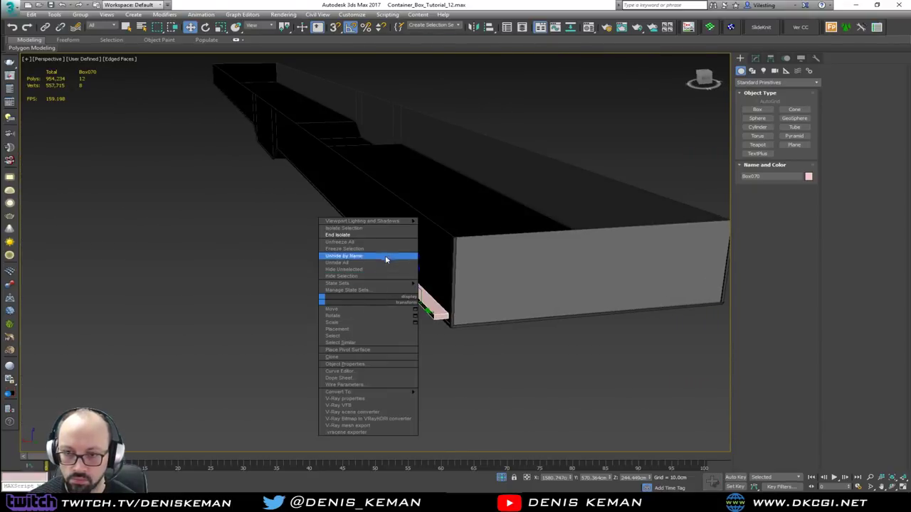
pyautogui.click(375, 237)
pyautogui.scroll(-5, 375, 236)
pyautogui.keyDown('alt'); pyautogui.moveTo(375, 237); pyautogui.dragTo(316, 236, button='middle'); pyautogui.keyUp('alt')
pyautogui.press('z')
pyautogui.scroll(-4, 292, 235)
pyautogui.moveTo(272, 175); pyautogui.dragTo(286, 214, button='middle')
pyautogui.scroll(2, 270, 180)
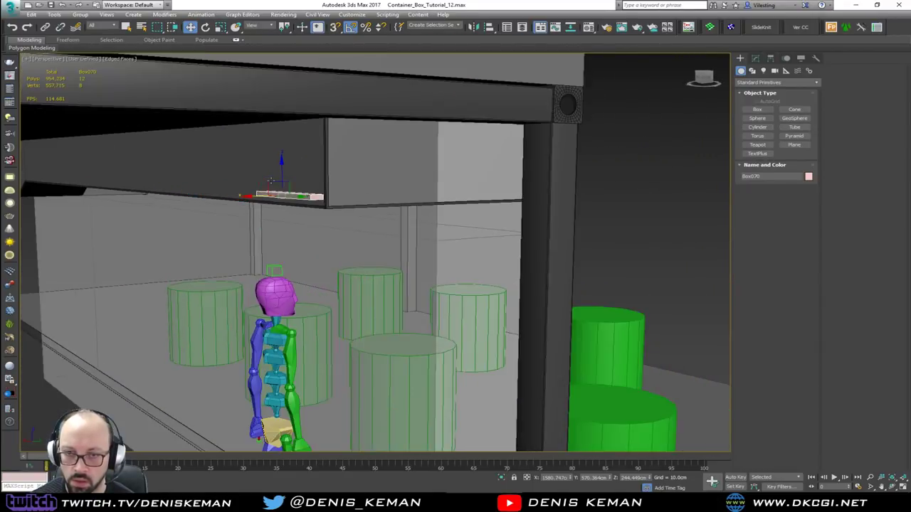
pyautogui.keyDown('alt'); pyautogui.moveTo(271, 183); pyautogui.dragTo(307, 220, button='middle'); pyautogui.keyUp('alt')
pyautogui.scroll(5, 281, 208)
pyautogui.scroll(-5, 280, 208)
# - Set the box's height to 10 cm and move it outward so it projects from the beam's face like a small shelf
pyautogui.click(758, 60)
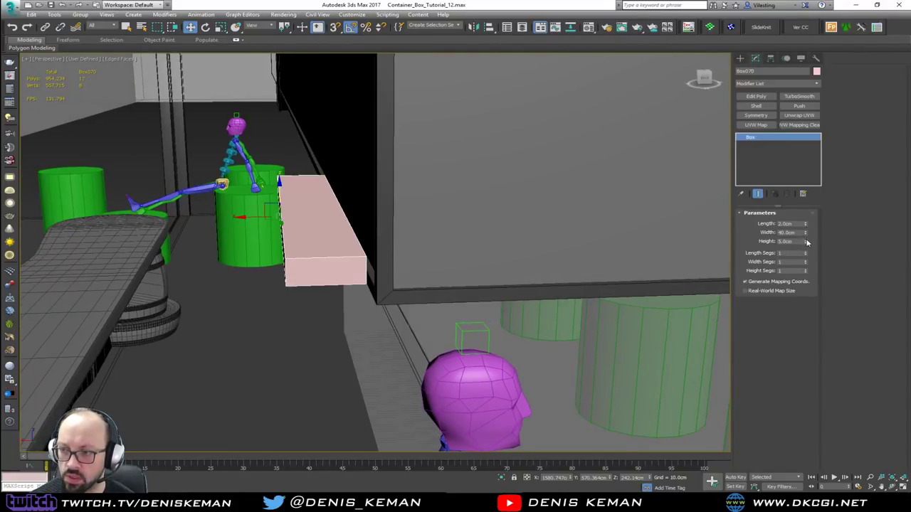
pyautogui.moveTo(806, 243); pyautogui.dragTo(804, 226)
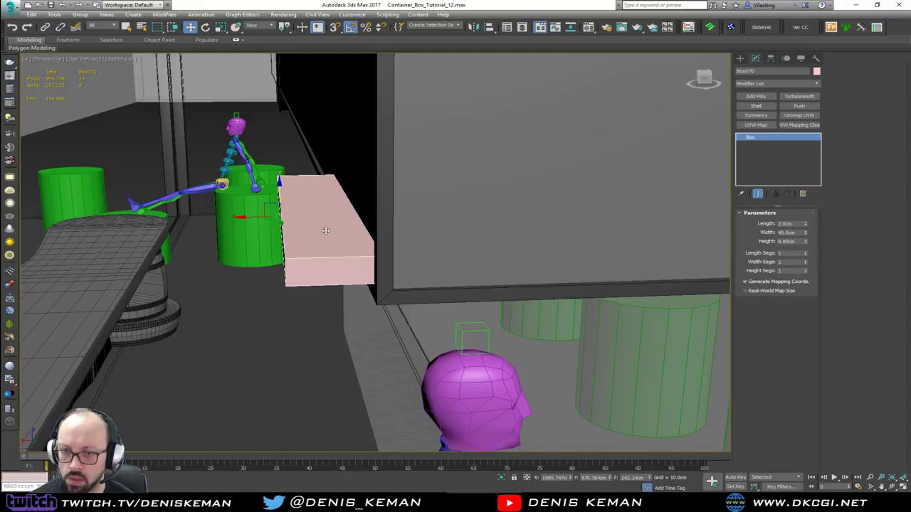
pyautogui.moveTo(256, 217); pyautogui.dragTo(224, 217)
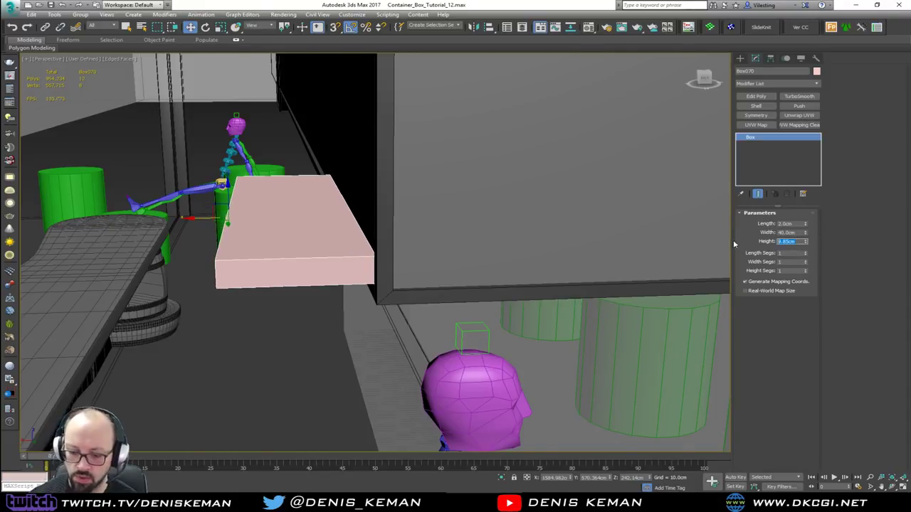
pyautogui.moveTo(265, 280)
pyautogui.keyDown('alt'); pyautogui.mouseDown(button='middle')
pyautogui.moveTo(306, 284)
pyautogui.moveTo(313, 261)
pyautogui.moveTo(454, 275)
pyautogui.moveTo(306, 259)
pyautogui.moveTo(413, 280)
pyautogui.moveTo(264, 270)
pyautogui.moveTo(287, 271)
pyautogui.mouseUp(button='middle'); pyautogui.keyUp('alt')
pyautogui.press('F3')
pyautogui.press('F3')
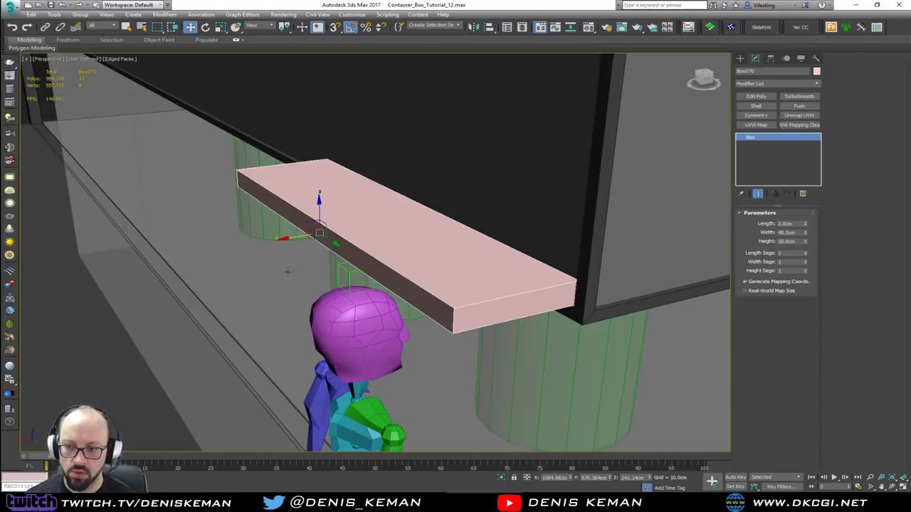
# - Add an Edit Poly modifier to the box and set up a 0.2 cm quad chamfer on all its edges
pyautogui.click(755, 96)
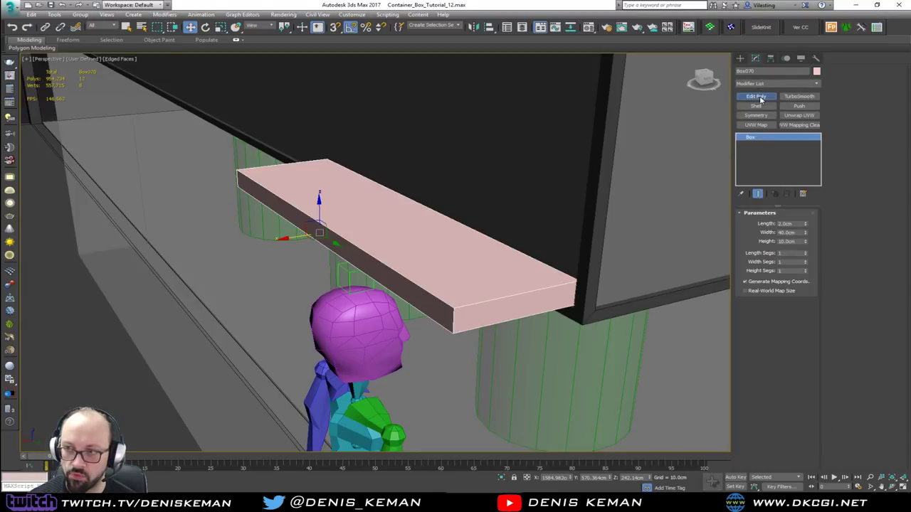
pyautogui.hotkey('ctrl', 'a')
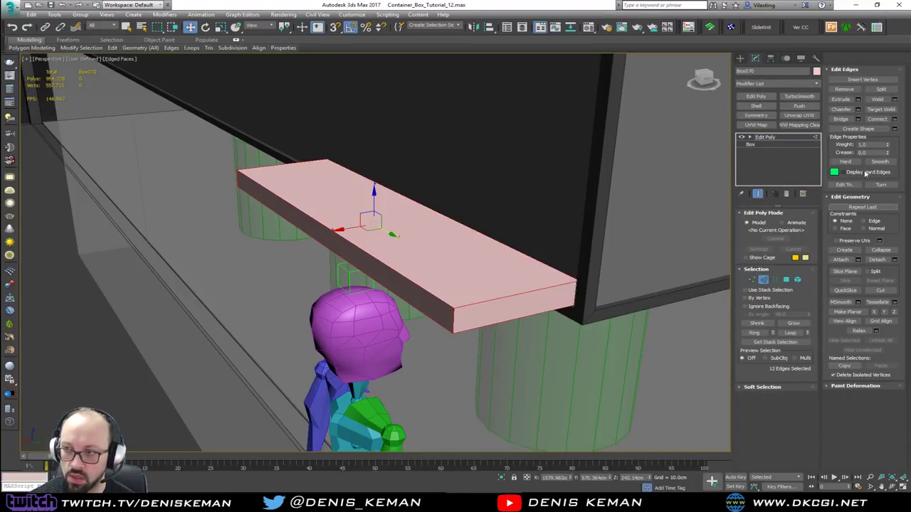
pyautogui.click(858, 109)
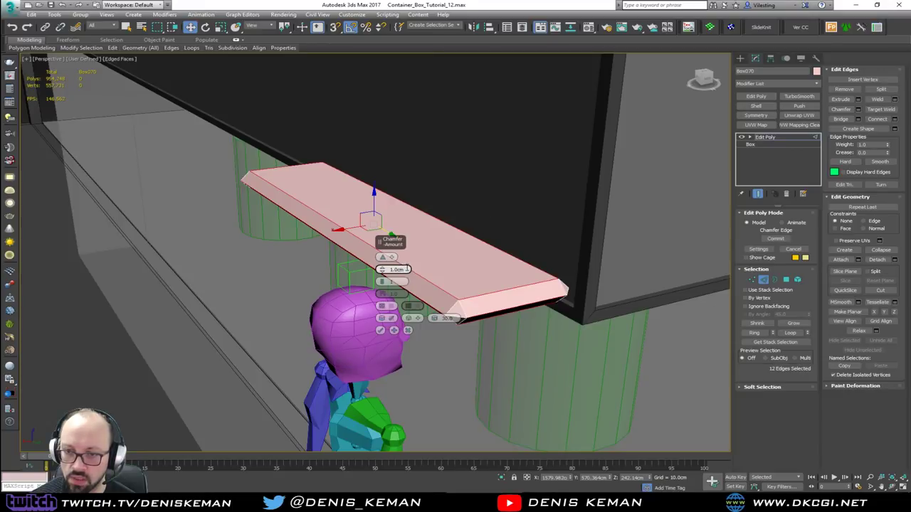
pyautogui.write('0.2')
pyautogui.press('Return')
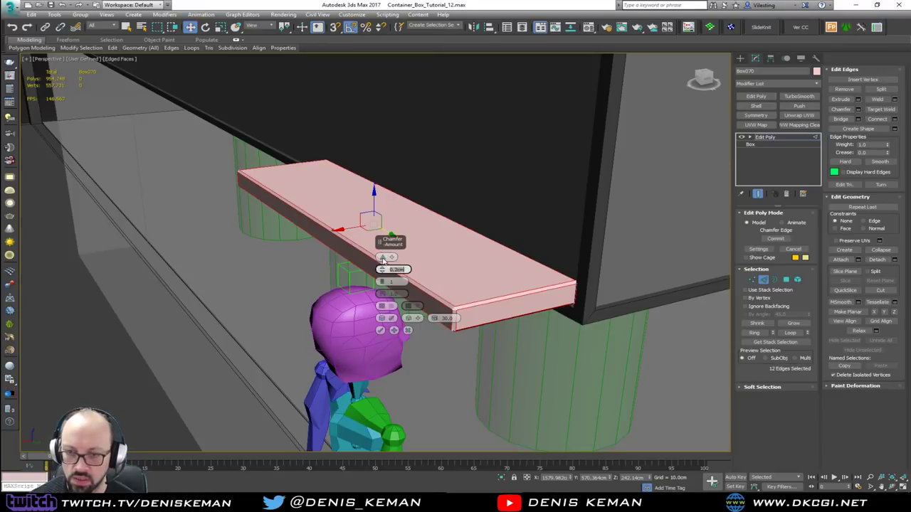
pyautogui.click(383, 258)
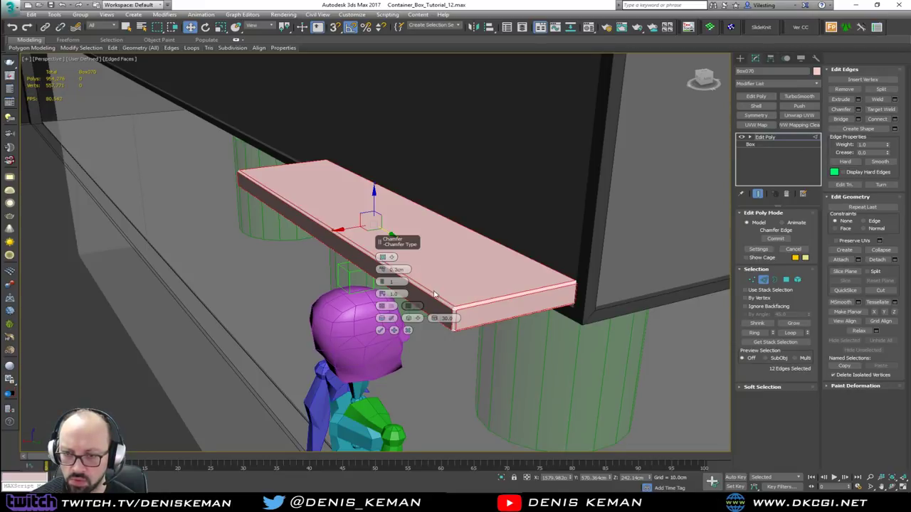
# - Set the chamfer's edge tension to 0.5 and its amount to 0.1 cm, apply it and leave edge editing
pyautogui.scroll(3, 434, 294)
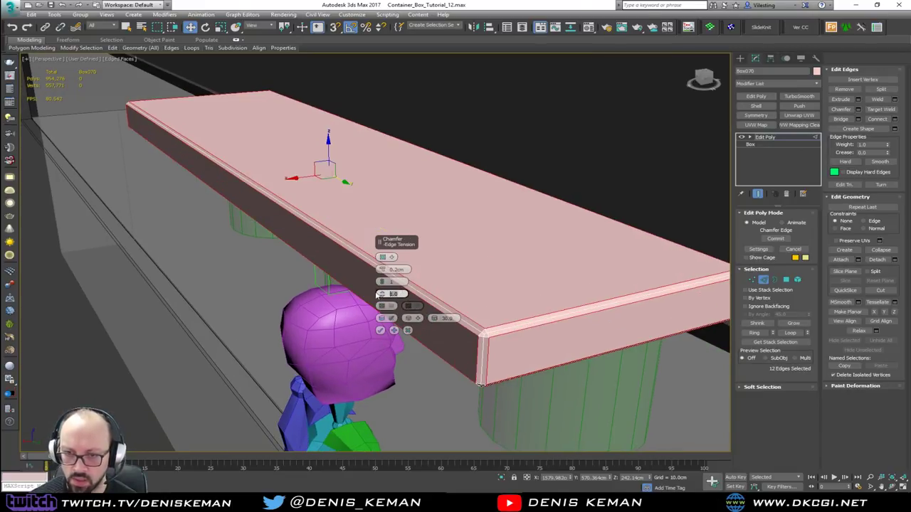
pyautogui.write('.5')
pyautogui.press('Return')
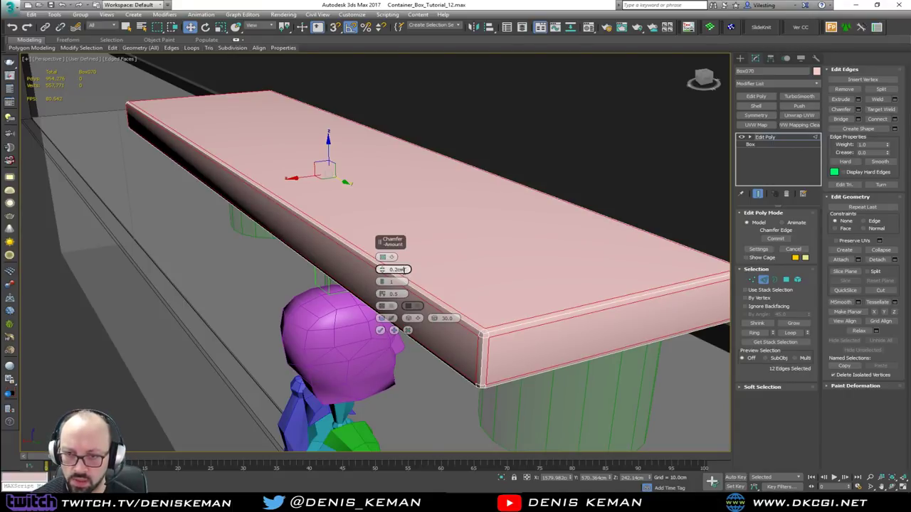
pyautogui.write('1')
pyautogui.press('Return')
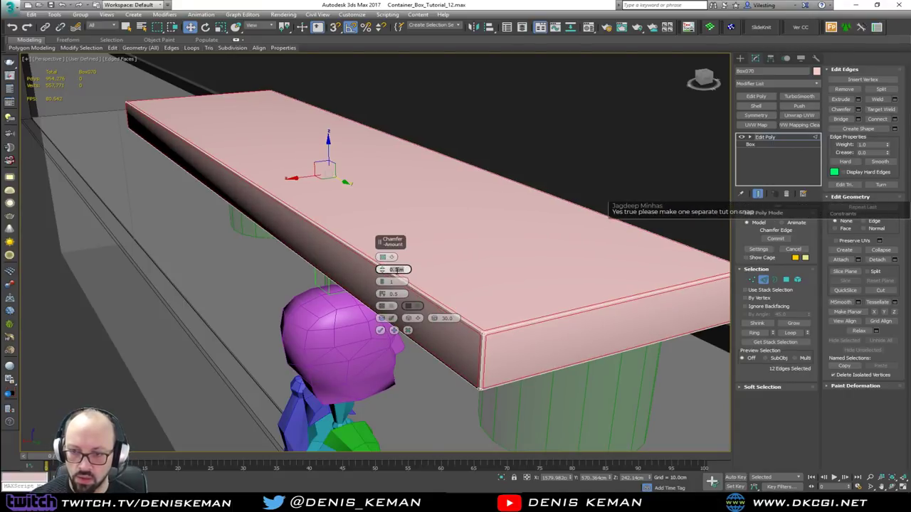
pyautogui.click(379, 331)
pyautogui.scroll(5, 484, 333)
pyautogui.scroll(-3, 483, 332)
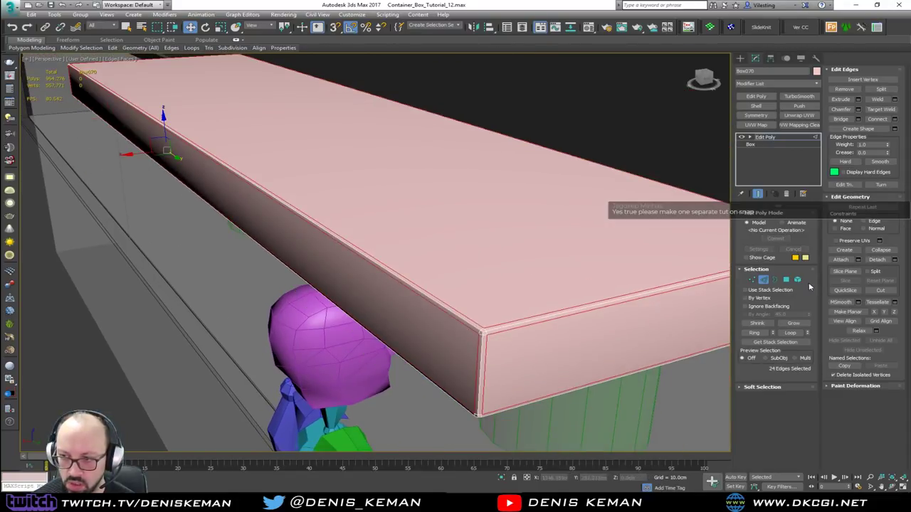
pyautogui.click(766, 282)
# - Hide the edged faces, isolate the chamfered plate together with the overhead beam, and select the plate
pyautogui.scroll(-10, 498, 235)
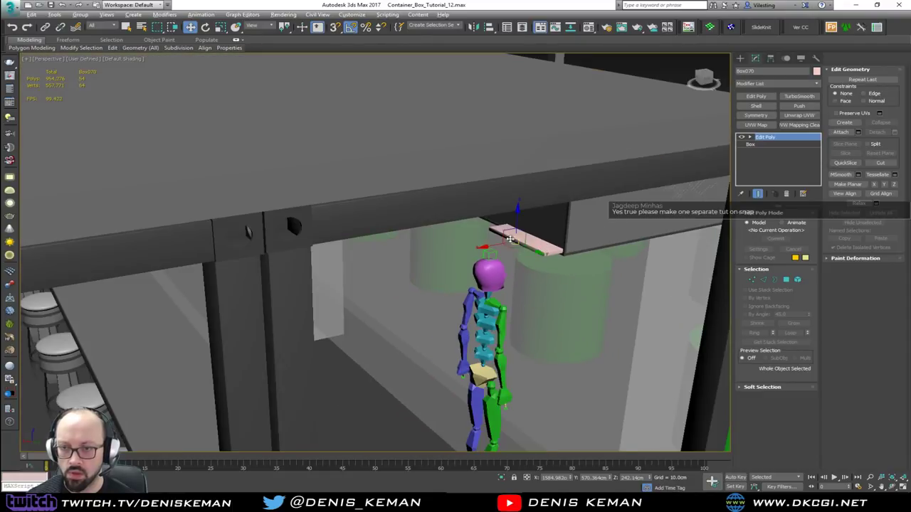
pyautogui.keyDown('alt'); pyautogui.moveTo(510, 239); pyautogui.dragTo(537, 203, button='middle'); pyautogui.keyUp('alt')
pyautogui.moveTo(536, 203); pyautogui.dragTo(590, 241, button='middle')
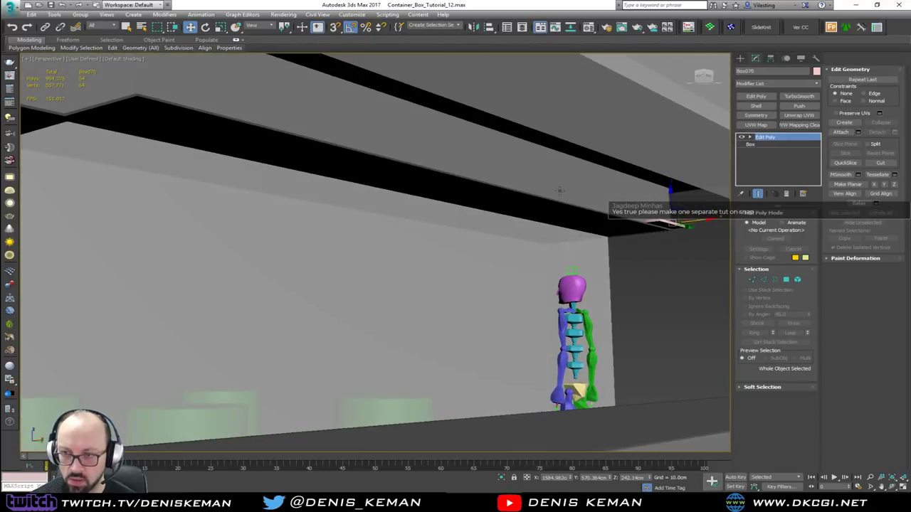
pyautogui.keyDown('ctrl'); pyautogui.click(560, 192); pyautogui.keyUp('ctrl')
pyautogui.hotkey('alt', 'q')
pyautogui.scroll(5, 525, 269)
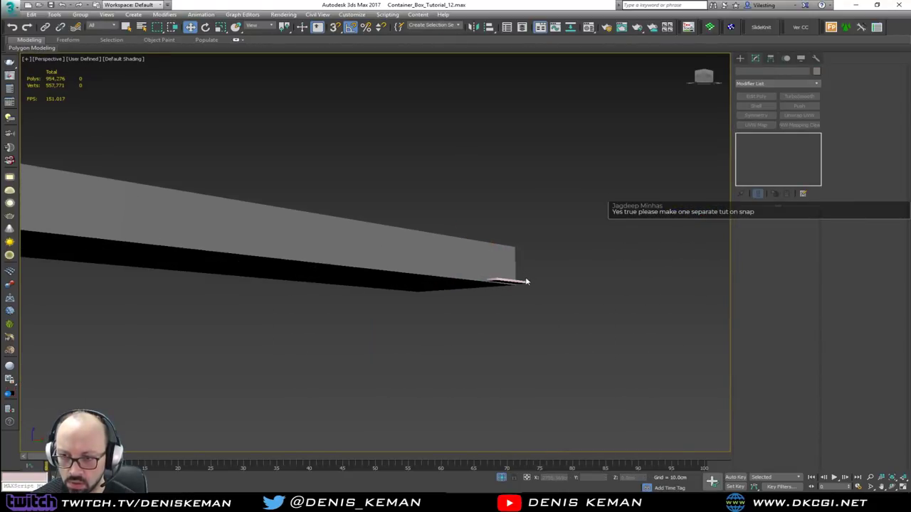
pyautogui.click(526, 282)
pyautogui.keyDown('alt'); pyautogui.moveTo(524, 281); pyautogui.dragTo(503, 299, button='middle'); pyautogui.keyUp('alt')
pyautogui.scroll(-3, 580, 281)
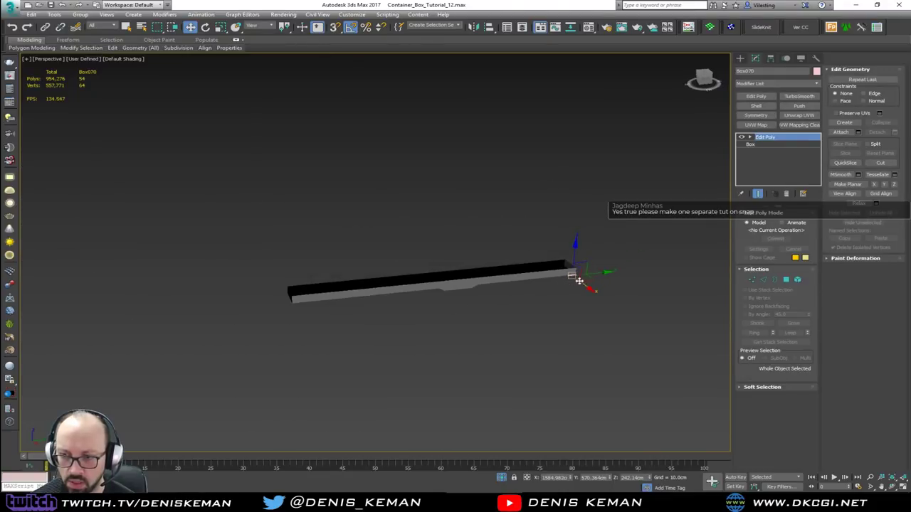
# - Copy the plate twice along the beam's lower edge, placing one copy on each side of the lowered middle section
pyautogui.click(459, 291)
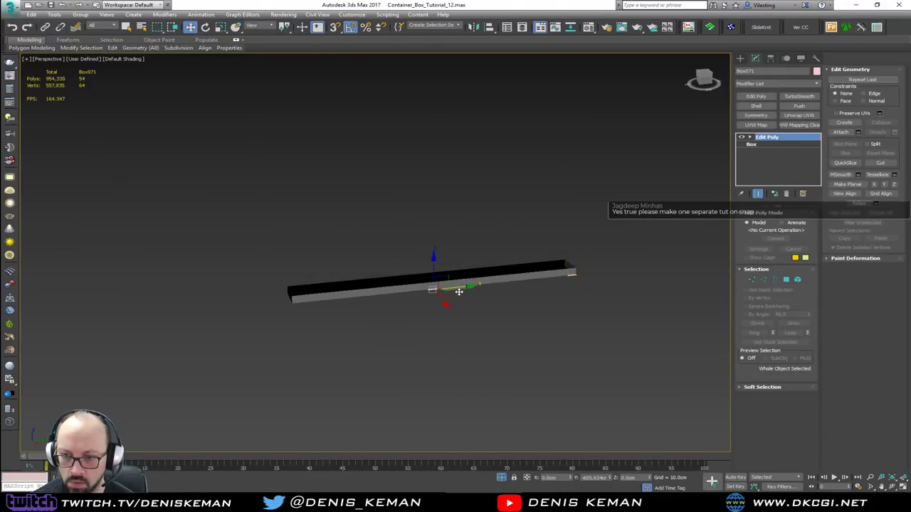
pyautogui.hotkey('ctrl', 'v')
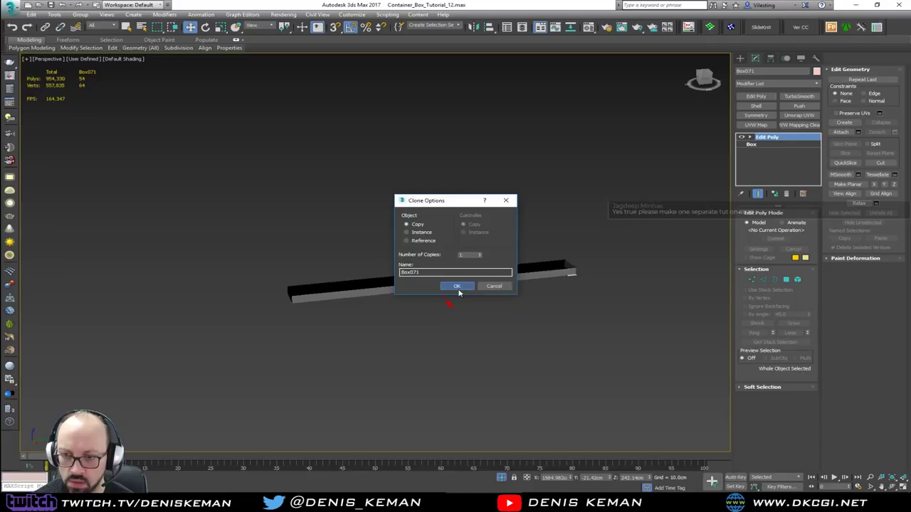
pyautogui.click(457, 286)
pyautogui.scroll(5, 427, 288)
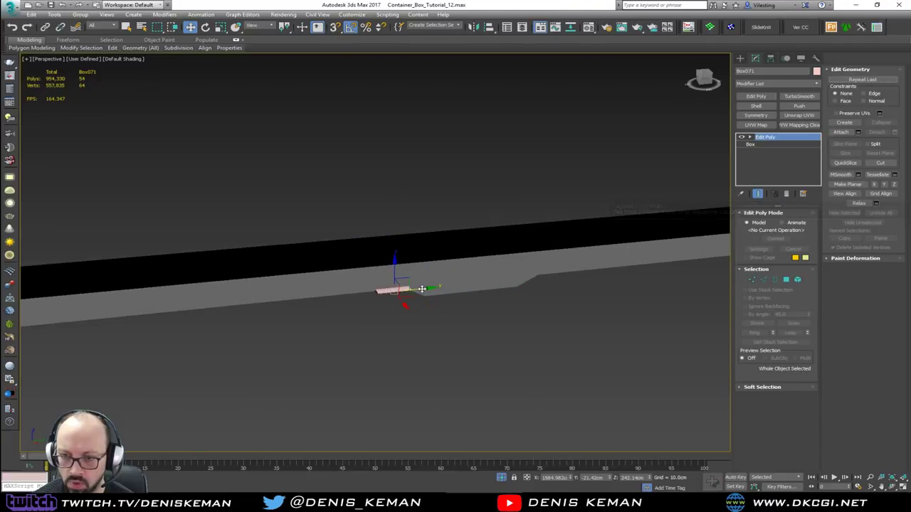
pyautogui.keyDown('shift'); pyautogui.moveTo(422, 288); pyautogui.dragTo(586, 271); pyautogui.keyUp('shift')
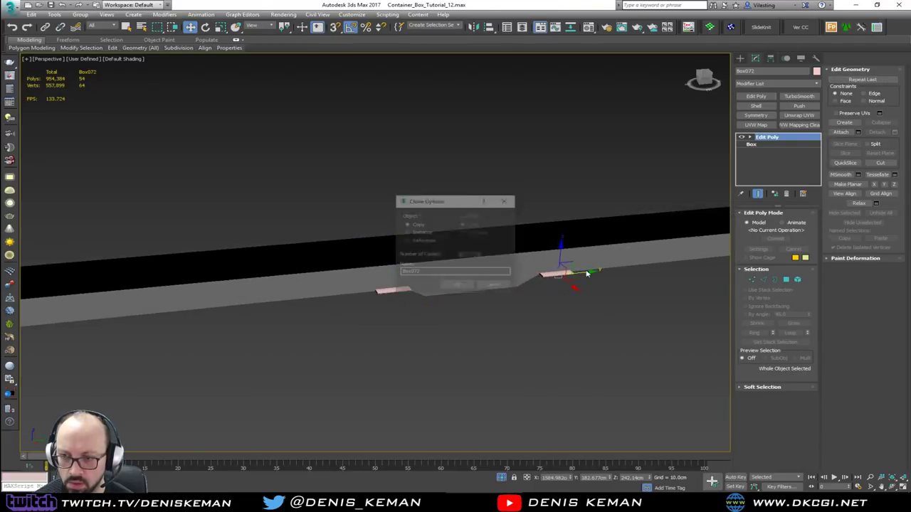
pyautogui.click(449, 284)
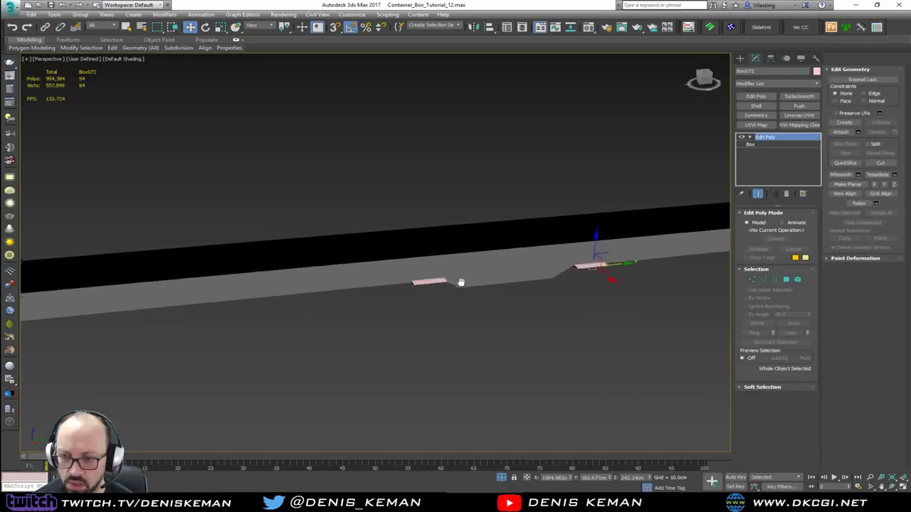
# - Add two more copies of the plate along the beam's lower edge, spread towards its far end
pyautogui.scroll(-4, 558, 272)
pyautogui.moveTo(577, 261)
pyautogui.keyDown('shift'); pyautogui.mouseDown()
pyautogui.moveTo(324, 289)
pyautogui.moveTo(384, 284)
pyautogui.mouseUp(); pyautogui.keyUp('shift')
pyautogui.click(449, 285)
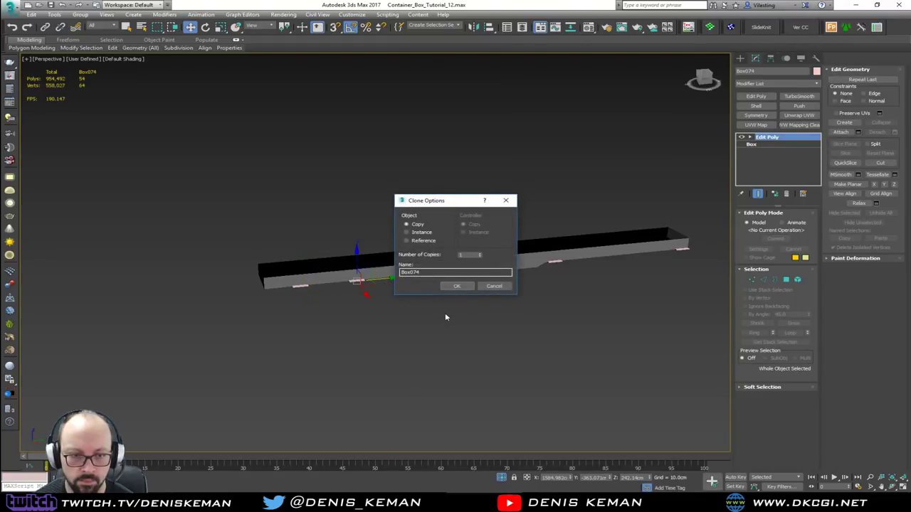
pyautogui.click(457, 287)
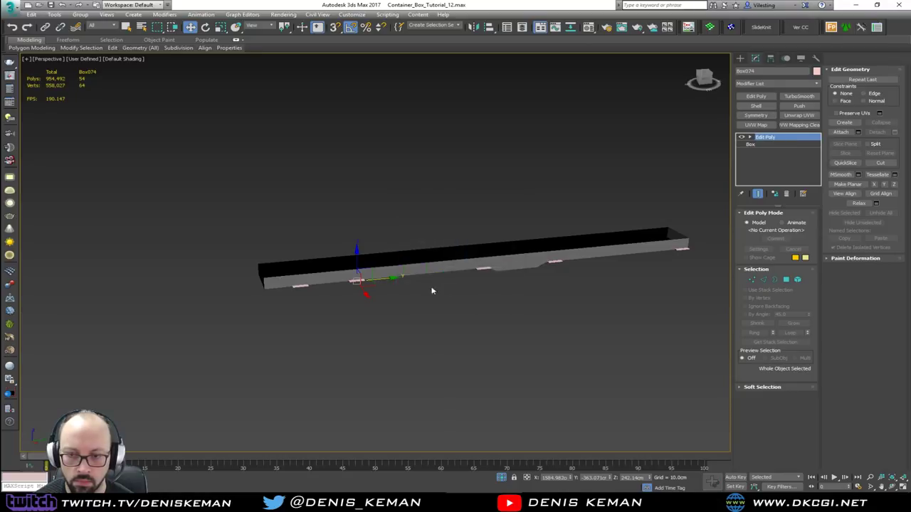
pyautogui.hotkey('alt', 'q')
pyautogui.scroll(-4, 365, 286)
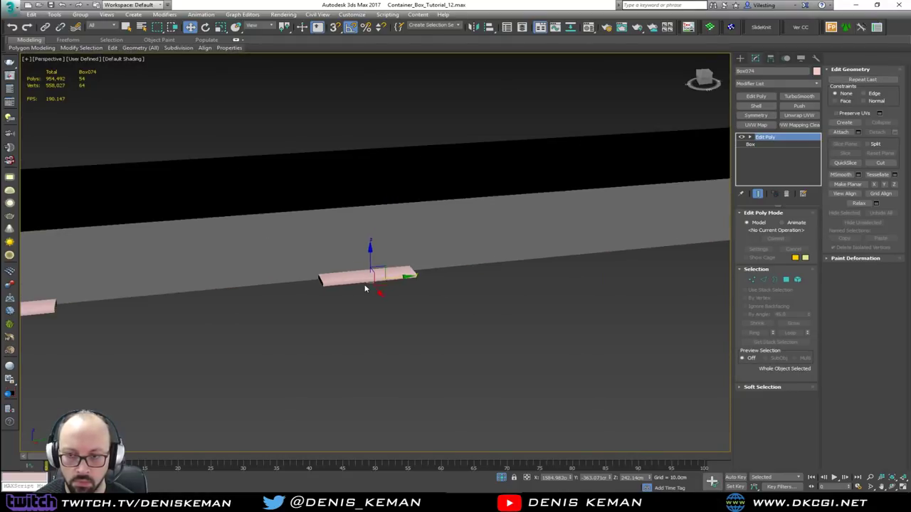
# - Lengthen the selected support plate along the beam's lower edge by moving its end vertices outward
pyautogui.keyDown('alt'); pyautogui.moveTo(365, 288); pyautogui.dragTo(375, 291, button='middle'); pyautogui.keyUp('alt')
pyautogui.press('1')
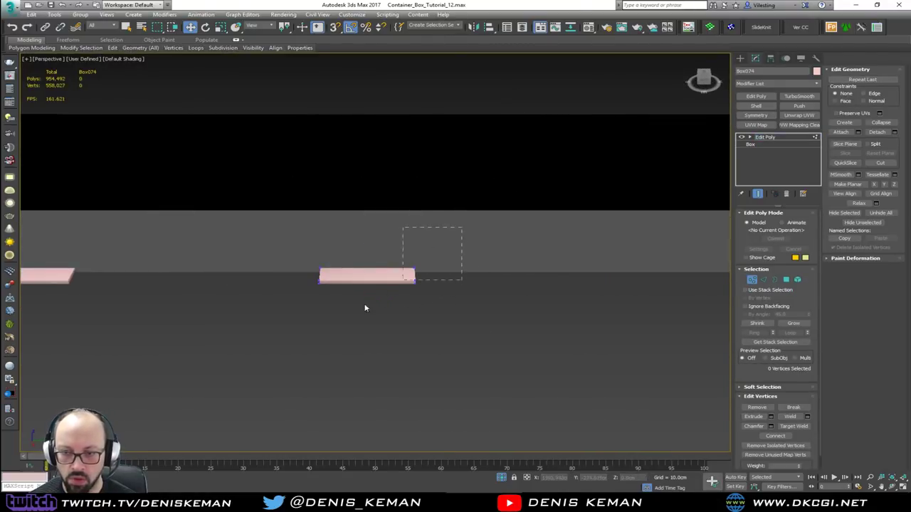
pyautogui.moveTo(365, 308); pyautogui.dragTo(365, 308)
pyautogui.press('F3')
pyautogui.moveTo(442, 276); pyautogui.dragTo(589, 276)
pyautogui.moveTo(158, 251); pyautogui.dragTo(344, 256, button='middle')
pyautogui.moveTo(339, 232); pyautogui.dragTo(228, 314)
pyautogui.press('F3')
pyautogui.press('1')
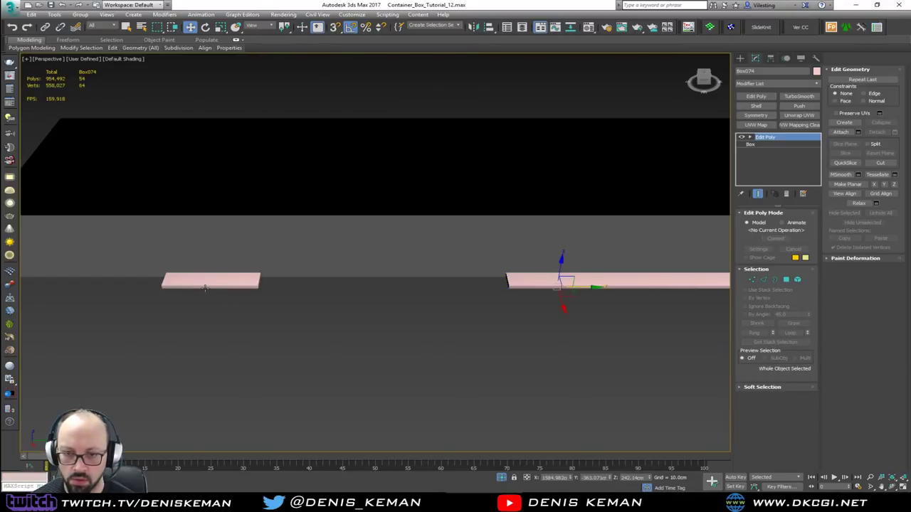
# - Lengthen the neighbouring plate near the beam's far end by moving the vertices of its inner end along the beam
pyautogui.click(217, 282)
pyautogui.press('1')
pyautogui.moveTo(320, 350); pyautogui.dragTo(245, 254)
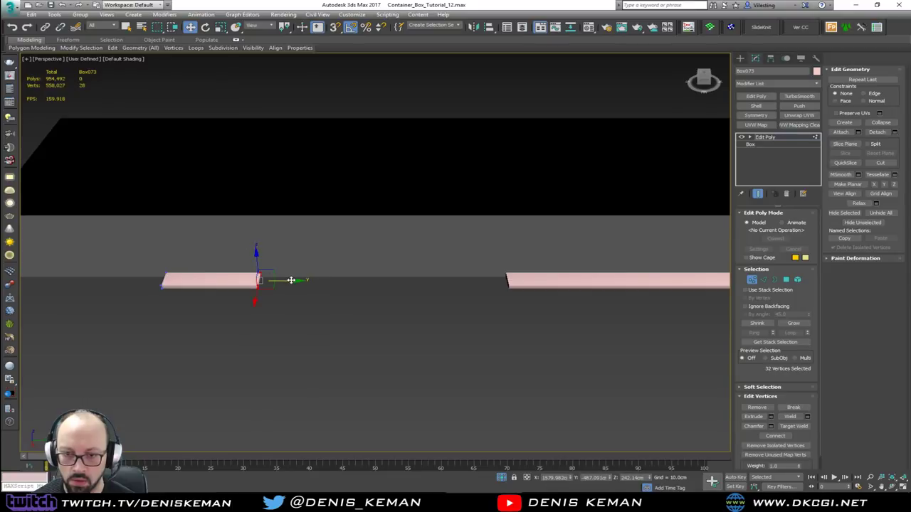
pyautogui.moveTo(291, 279); pyautogui.dragTo(427, 283)
pyautogui.keyDown('alt'); pyautogui.moveTo(475, 295); pyautogui.dragTo(341, 254, button='middle'); pyautogui.keyUp('alt')
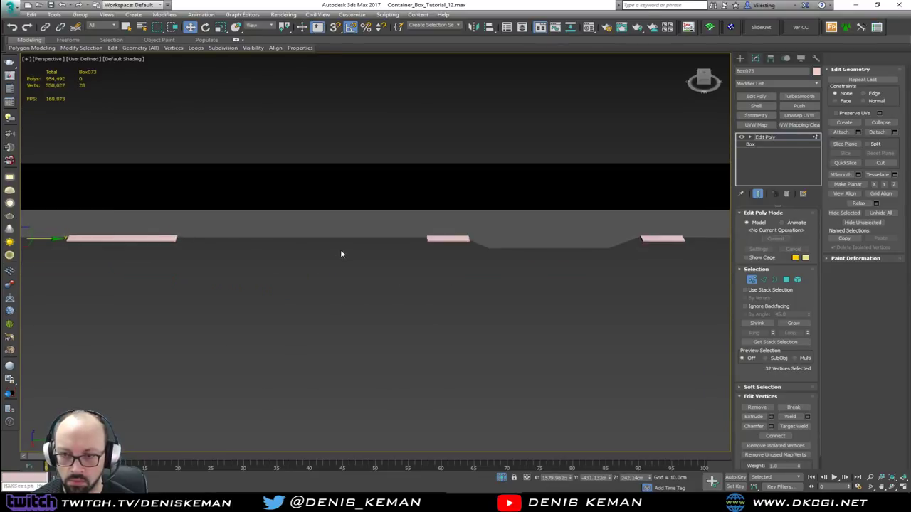
# - Lengthen the plate beside the lowered middle section by moving its outer end vertices away from that section, and leave vertex editing
pyautogui.press('1')
pyautogui.click(447, 238)
pyautogui.press('F3')
pyautogui.press('1')
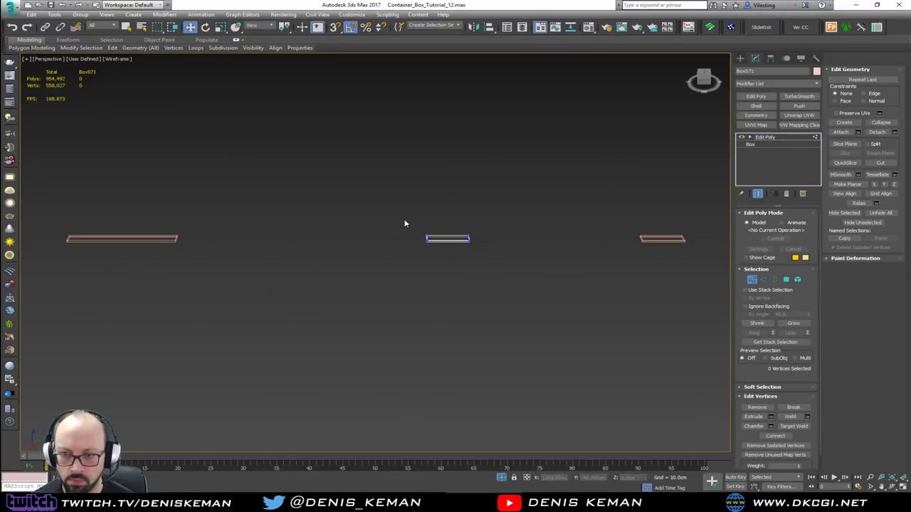
pyautogui.press('F3')
pyautogui.moveTo(404, 223)
pyautogui.mouseDown()
pyautogui.moveTo(443, 258)
pyautogui.moveTo(381, 244)
pyautogui.mouseUp()
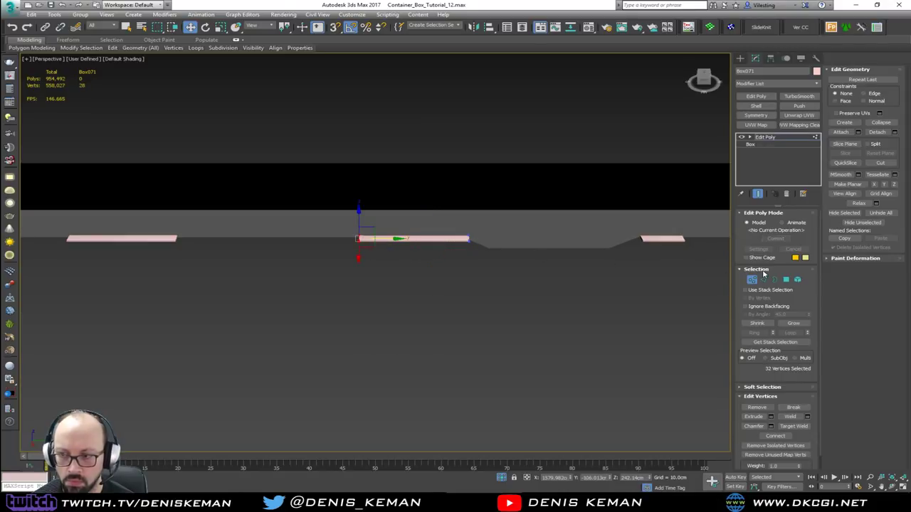
pyautogui.click(750, 280)
# - Select all five support plates, assign them a grey object color and clear the selection
pyautogui.scroll(-4, 490, 289)
pyautogui.moveTo(490, 289); pyautogui.dragTo(361, 306, button='middle')
pyautogui.scroll(-2, 362, 306)
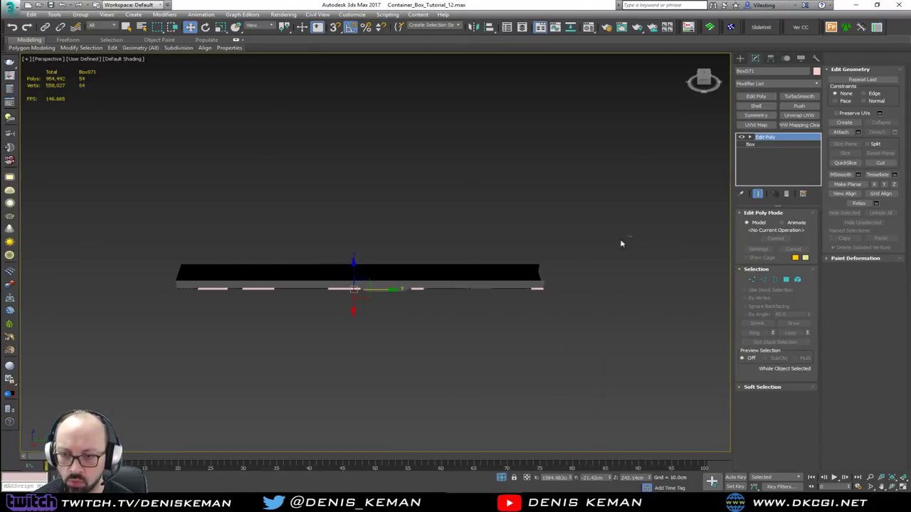
pyautogui.moveTo(622, 243); pyautogui.dragTo(121, 333)
pyautogui.press('z')
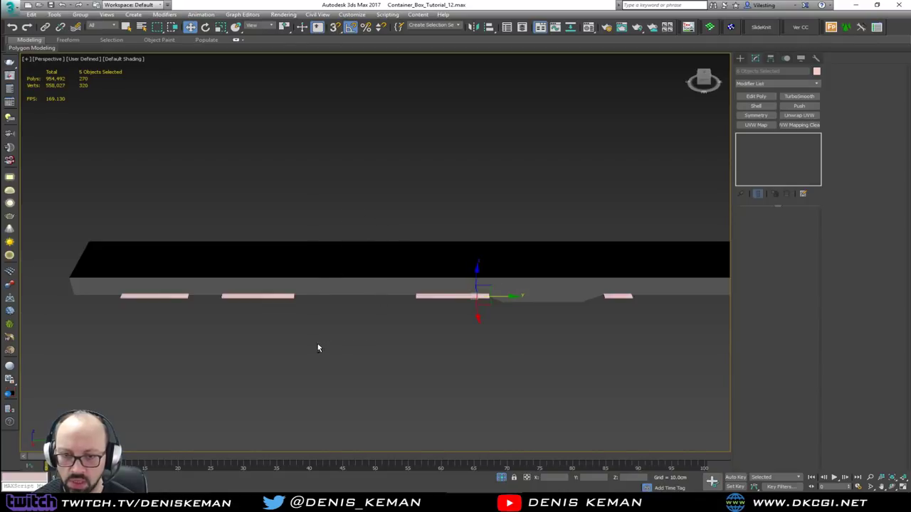
pyautogui.press('F3')
pyautogui.press('F3')
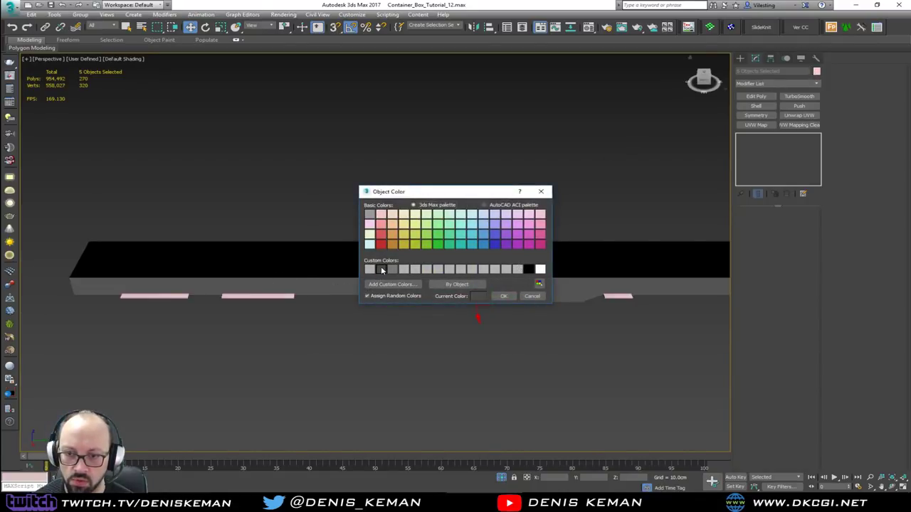
pyautogui.click(503, 295)
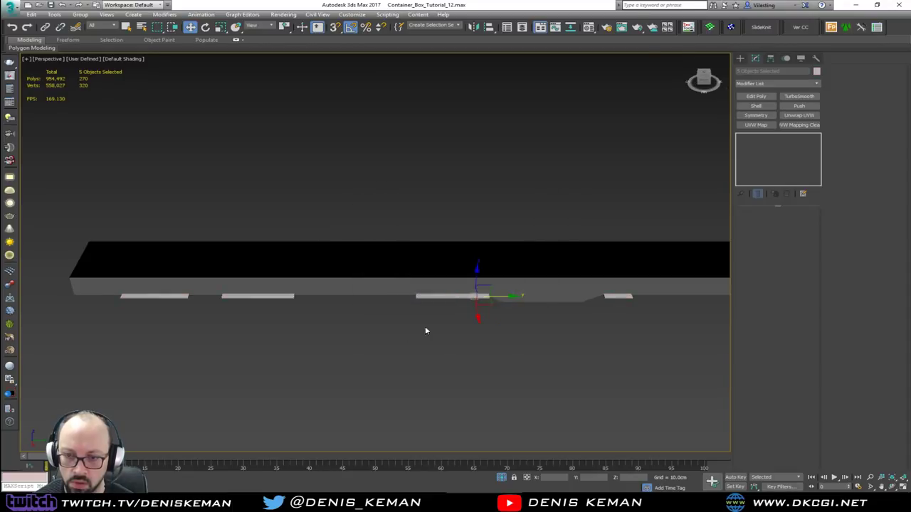
pyautogui.click(411, 329)
# - Bring back the full scene, select the BarHolder_02 object below the beam and show edged faces
pyautogui.keyDown('alt'); pyautogui.moveTo(410, 330); pyautogui.dragTo(490, 284, button='middle'); pyautogui.keyUp('alt')
pyautogui.press('v')
pyautogui.click(528, 227)
pyautogui.scroll(-8, 482, 263)
pyautogui.scroll(-5, 490, 266)
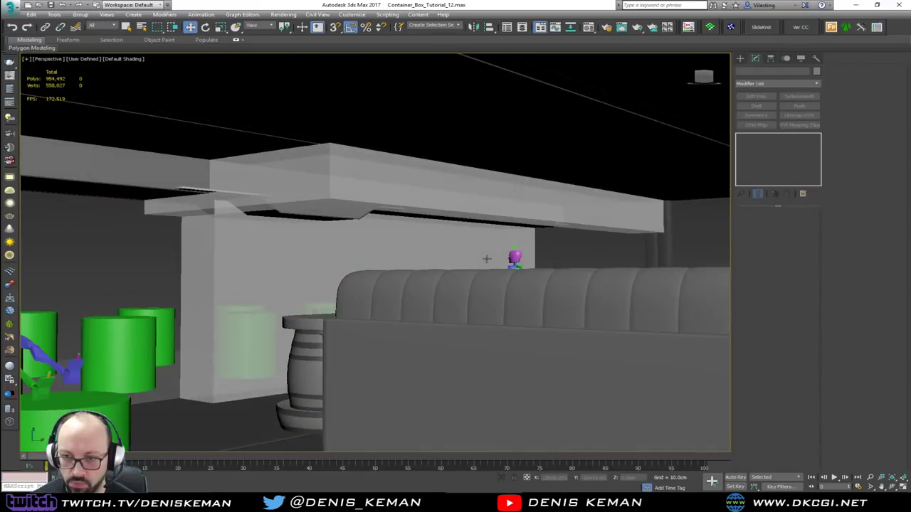
pyautogui.click(362, 191)
pyautogui.scroll(3, 362, 191)
pyautogui.press('F4')
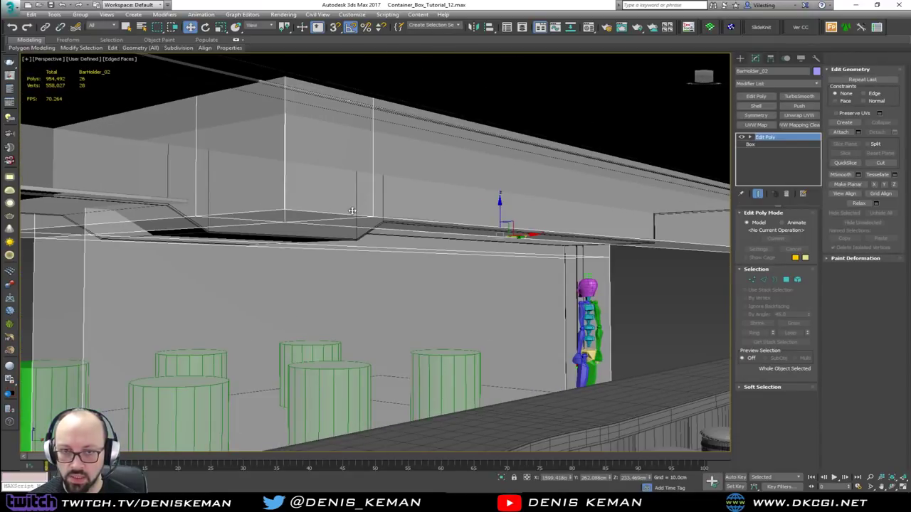
pyautogui.moveTo(352, 211); pyautogui.dragTo(312, 229, button='middle')
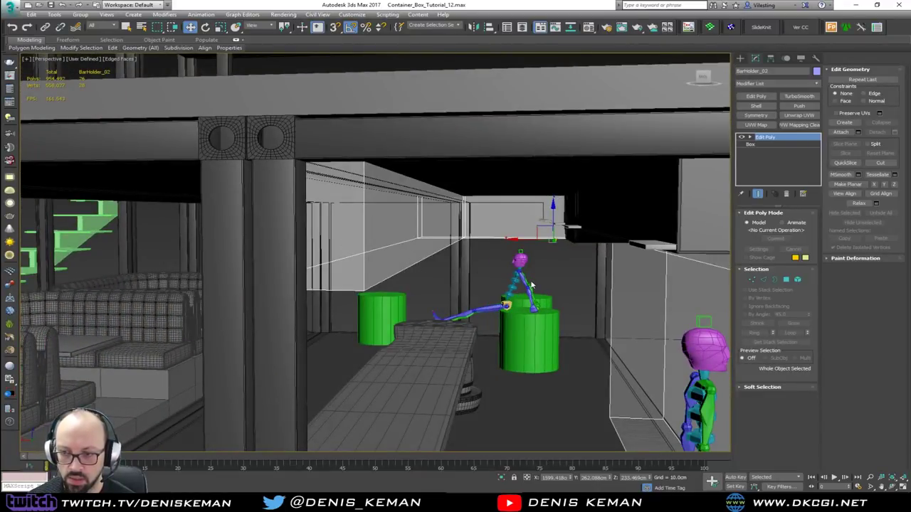
# - Try deleting BarHolder_02 to judge the bar area without it, and undo the deletion
pyautogui.press('Delete')
pyautogui.keyDown('alt'); pyautogui.moveTo(566, 315); pyautogui.dragTo(453, 317, button='middle'); pyautogui.keyUp('alt')
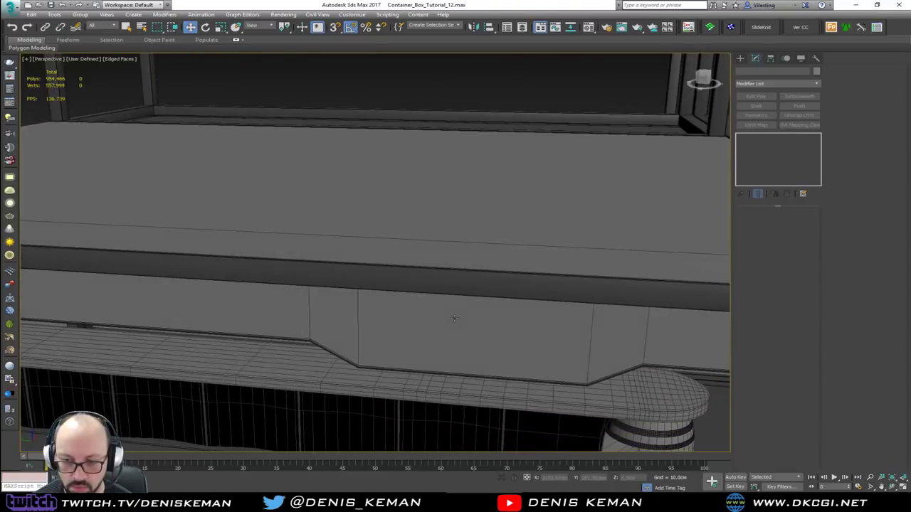
pyautogui.scroll(-5, 439, 258)
pyautogui.click(449, 276)
pyautogui.keyDown('alt'); pyautogui.moveTo(449, 275); pyautogui.dragTo(326, 276, button='middle'); pyautogui.keyUp('alt')
pyautogui.scroll(10, 360, 275)
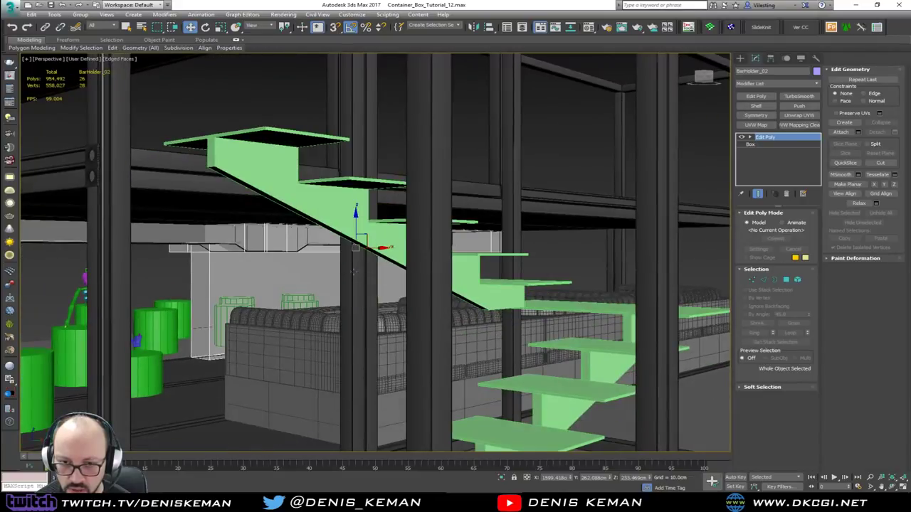
pyautogui.press('Delete')
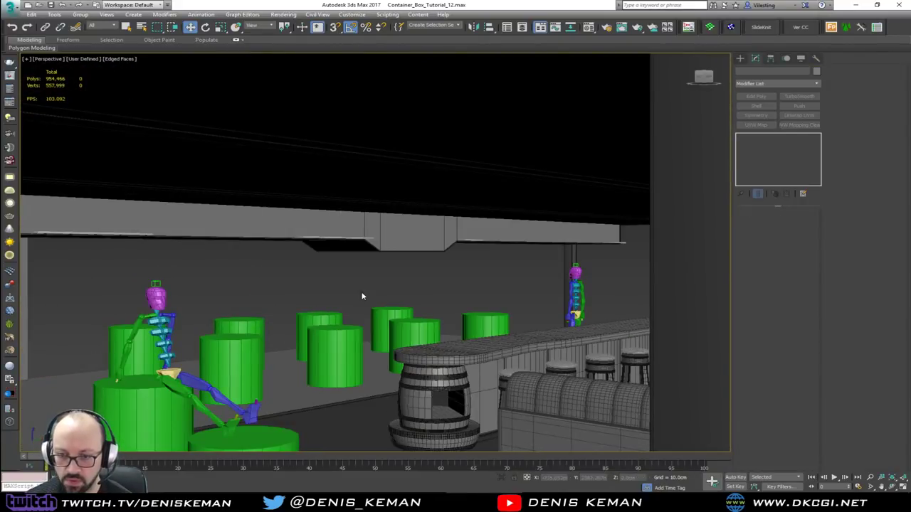
pyautogui.keyDown('alt'); pyautogui.moveTo(491, 329); pyautogui.dragTo(387, 331, button='middle'); pyautogui.keyUp('alt')
pyautogui.hotkey('ctrl', 'z')
# - Isolate BarHolder_02 and delete the polygons of its projecting upper frame, keeping only the long wall block
pyautogui.scroll(8, 427, 320)
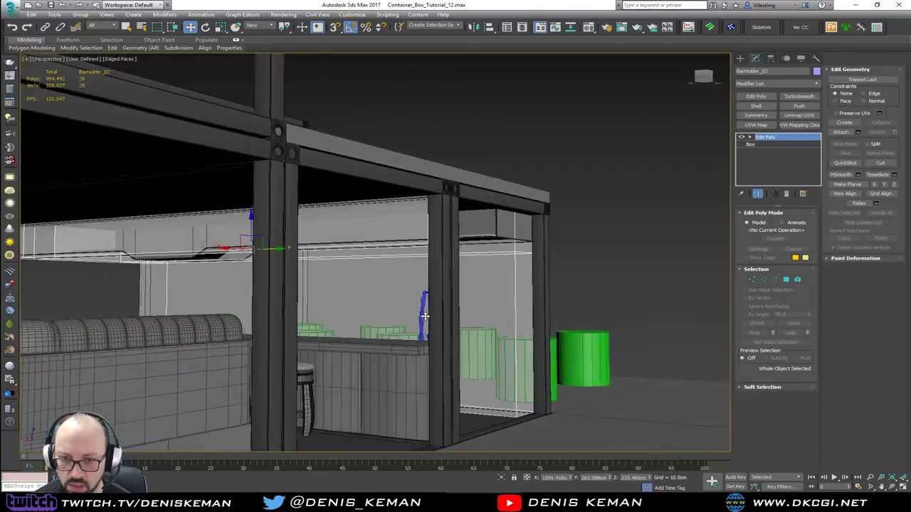
pyautogui.scroll(10, 440, 315)
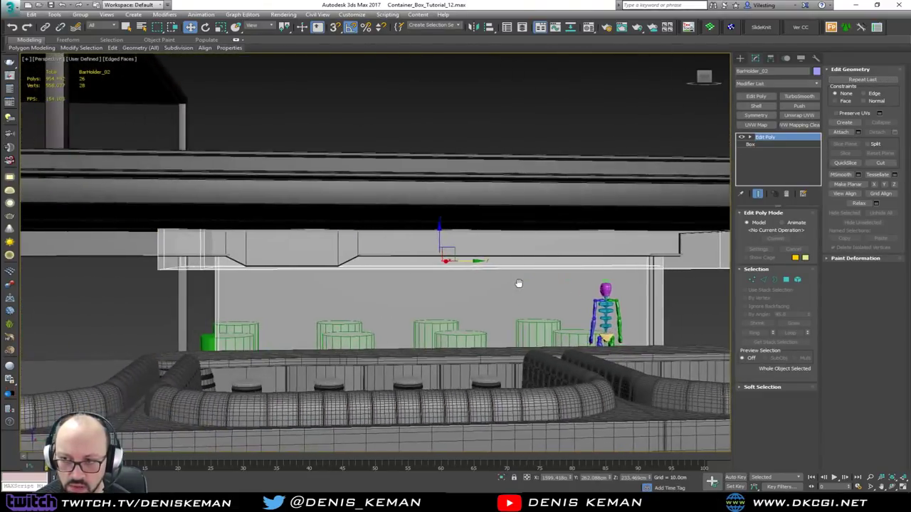
pyautogui.hotkey('alt', 'q')
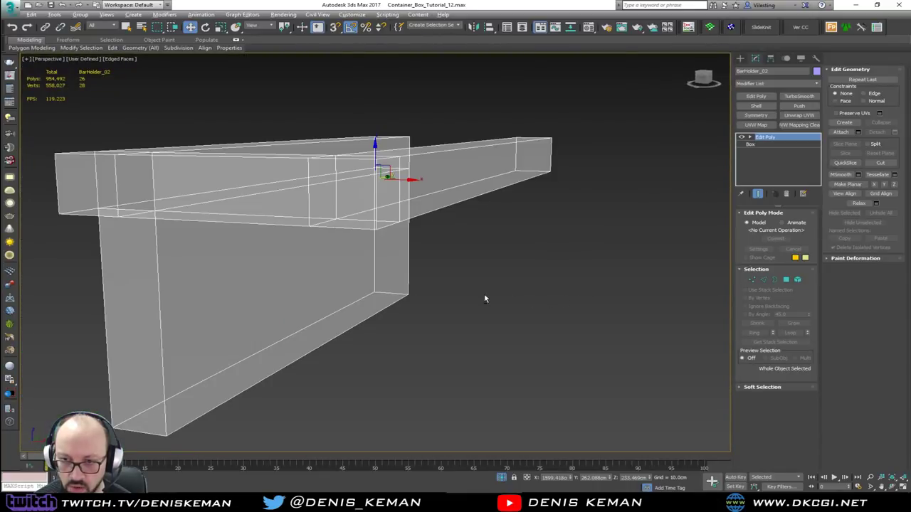
pyautogui.click(788, 280)
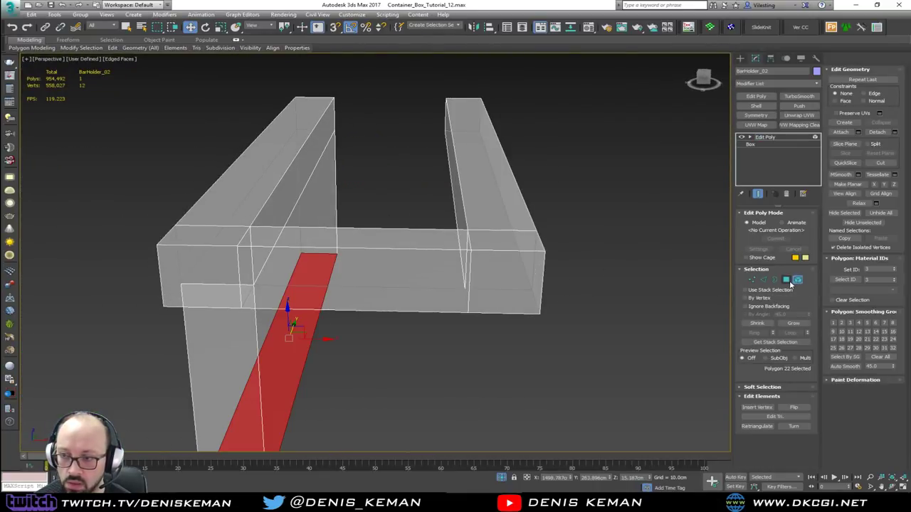
pyautogui.moveTo(561, 66); pyautogui.dragTo(381, 347)
pyautogui.keyDown('alt'); pyautogui.moveTo(380, 348); pyautogui.dragTo(444, 333, button='middle'); pyautogui.keyUp('alt')
pyautogui.keyDown('alt'); pyautogui.moveTo(561, 232); pyautogui.dragTo(561, 231); pyautogui.keyUp('alt')
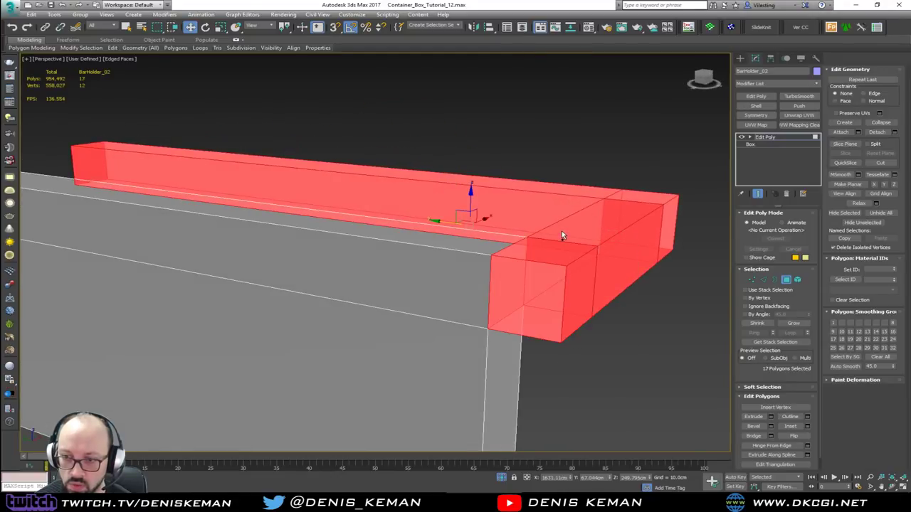
pyautogui.press('Delete')
# - Cap the open border at the upper end of the wall block and leave border editing
pyautogui.press('3')
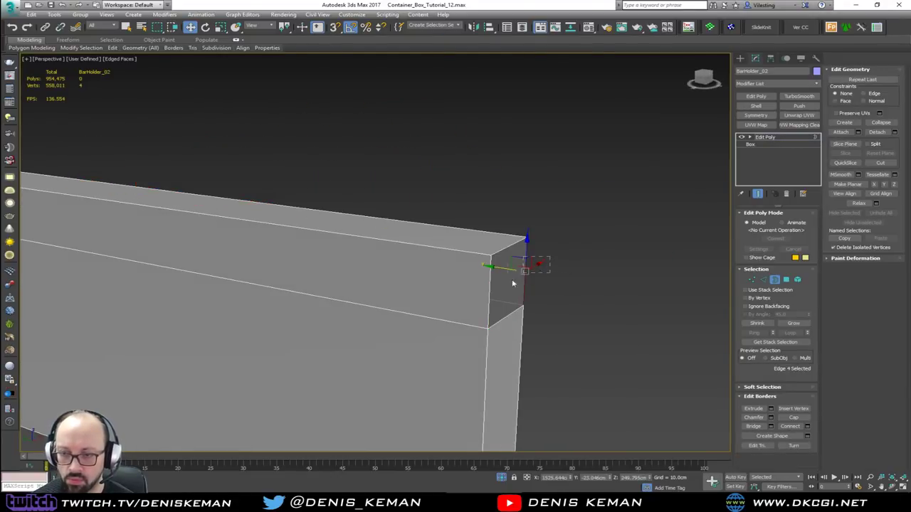
pyautogui.click(523, 281)
pyautogui.click(803, 419)
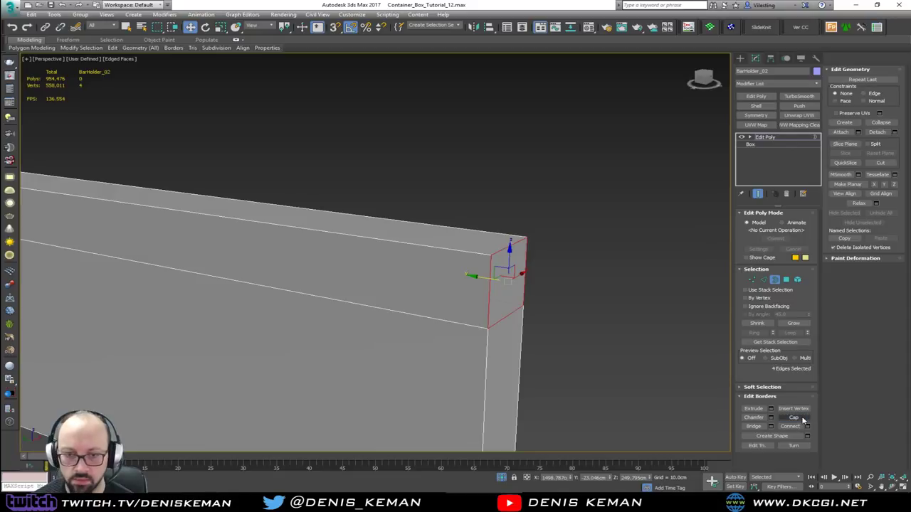
pyautogui.click(614, 287)
pyautogui.click(775, 279)
pyautogui.keyDown('alt'); pyautogui.moveTo(437, 283); pyautogui.dragTo(422, 244, button='middle'); pyautogui.keyUp('alt')
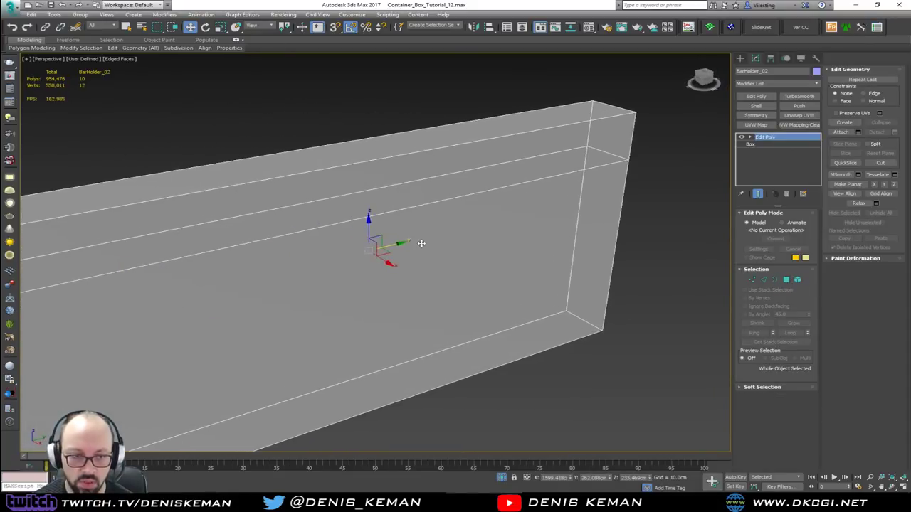
# - End the isolation and remove the horizontal edge loop near the top of the wall block together with its vertices
pyautogui.scroll(-2, 422, 244)
pyautogui.keyDown('alt'); pyautogui.moveTo(397, 289); pyautogui.dragTo(394, 279, button='middle'); pyautogui.keyUp('alt')
pyautogui.rightClick(371, 285)
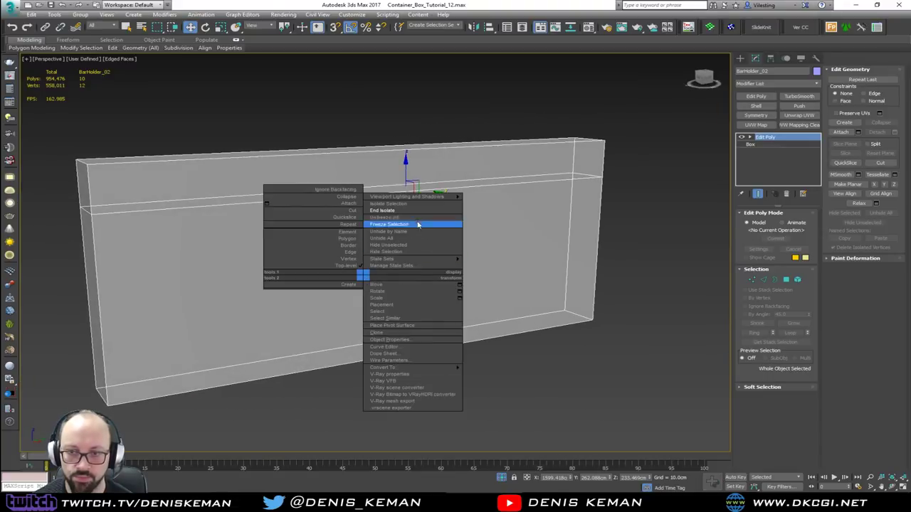
pyautogui.click(413, 212)
pyautogui.scroll(-4, 368, 230)
pyautogui.keyDown('alt'); pyautogui.moveTo(367, 230); pyautogui.dragTo(197, 275, button='middle'); pyautogui.keyUp('alt')
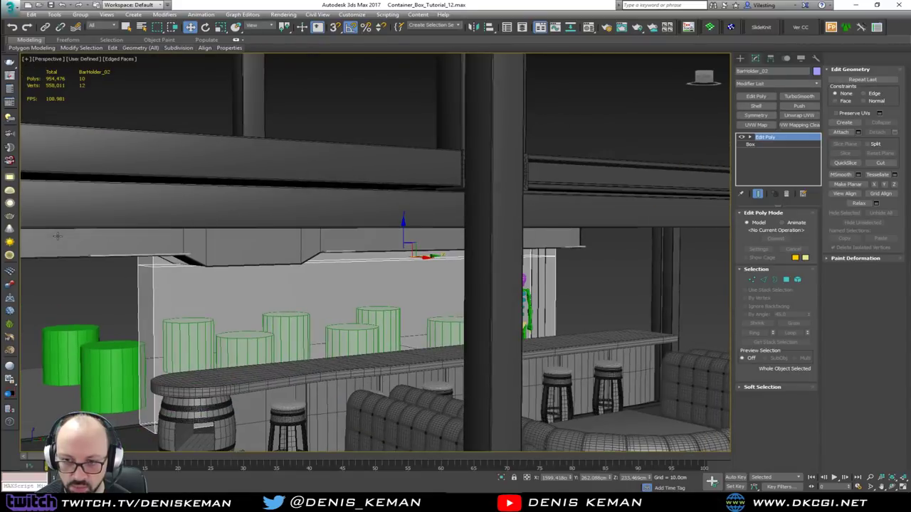
pyautogui.moveTo(304, 307); pyautogui.dragTo(323, 290, button='middle')
pyautogui.scroll(3, 351, 254)
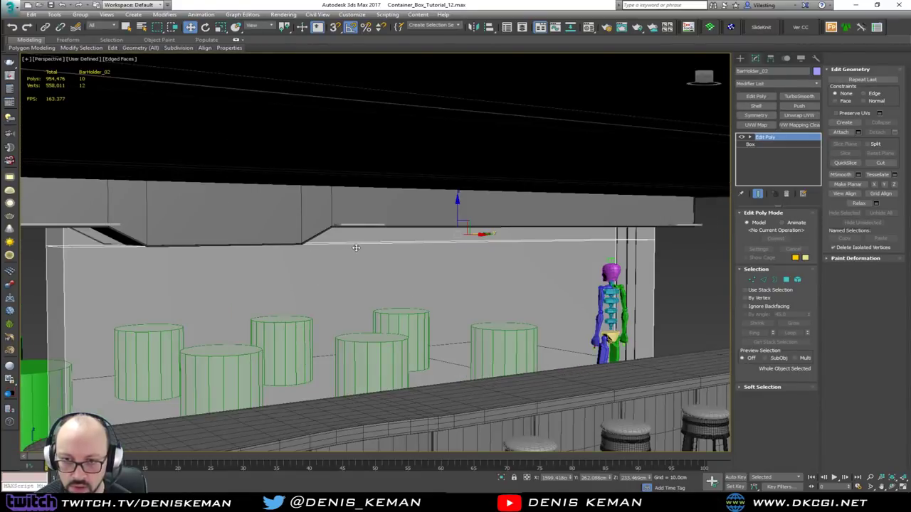
pyautogui.press('2')
pyautogui.doubleClick(356, 245)
pyautogui.hotkey('ctrl', 'BackSpace')
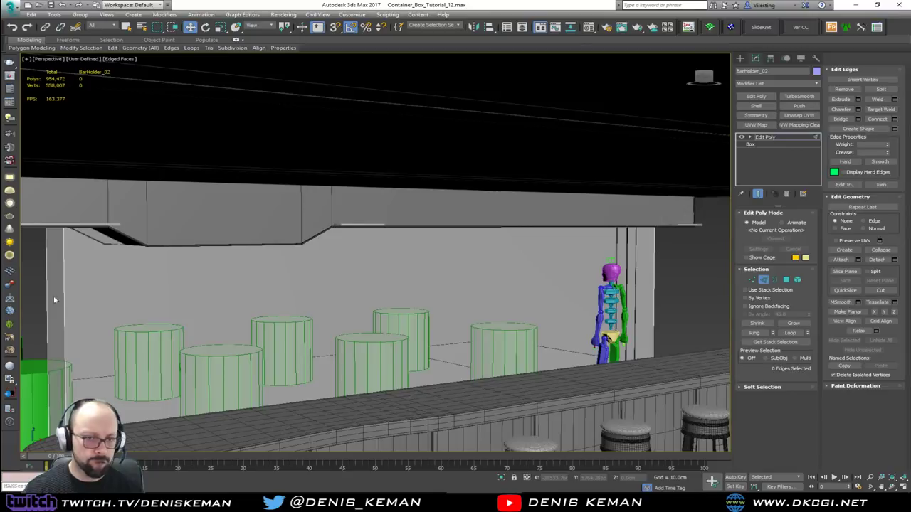
pyautogui.keyDown('alt'); pyautogui.moveTo(390, 333); pyautogui.dragTo(386, 307, button='middle'); pyautogui.keyUp('alt')
pyautogui.scroll(-5, 407, 292)
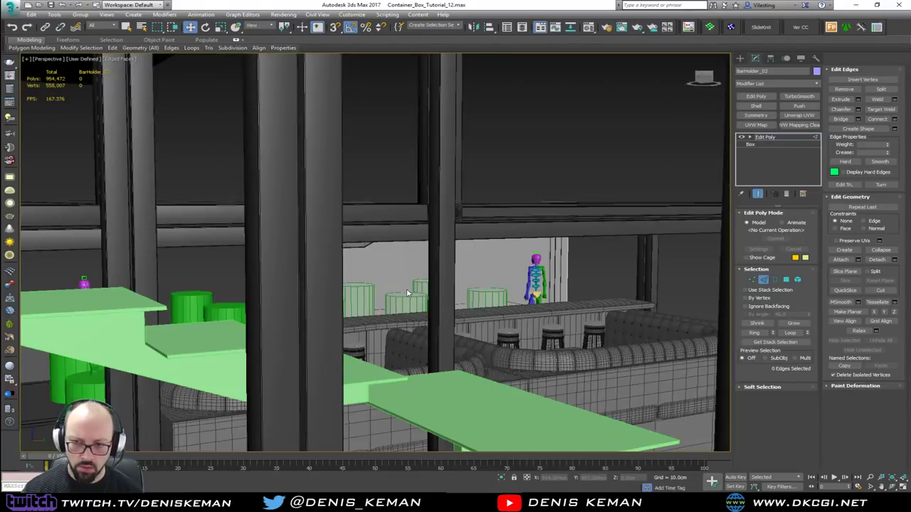
pyautogui.scroll(4, 407, 293)
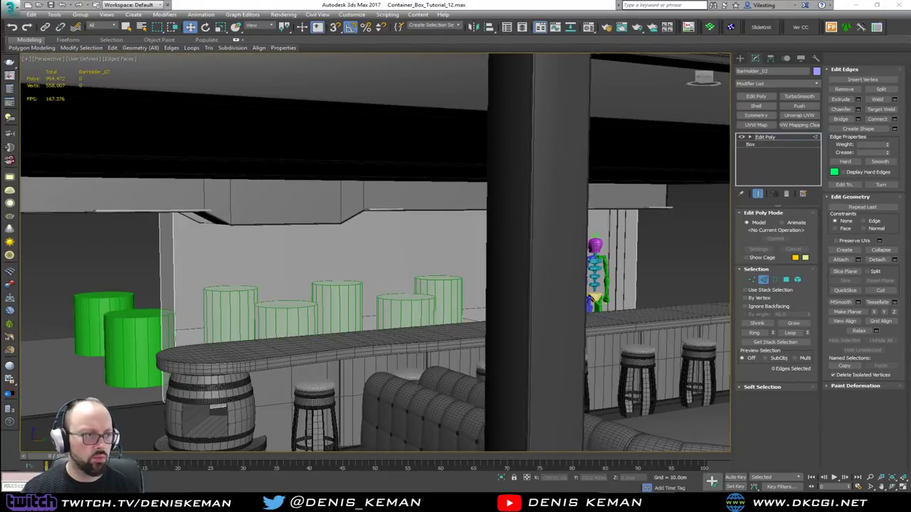
# - Switch to Windows Photo Viewer and examine the bar and ship interior reference photos from Bar_Idea_02 through NB_04
pyautogui.moveTo(0, 43); pyautogui.dragTo(559, 59)
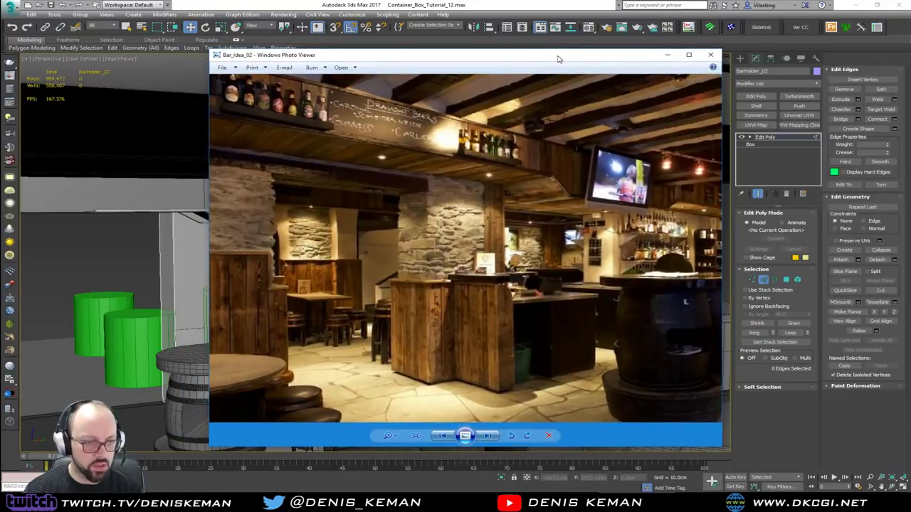
pyautogui.press('Right')
pyautogui.press('Right')
pyautogui.press('Right')
pyautogui.press('Right')
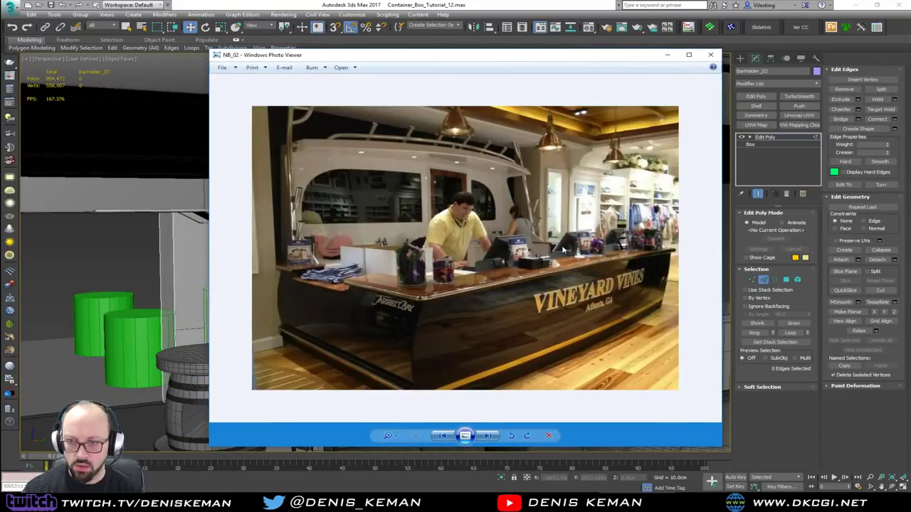
pyautogui.scroll(2, 564, 250)
pyautogui.scroll(-2, 563, 250)
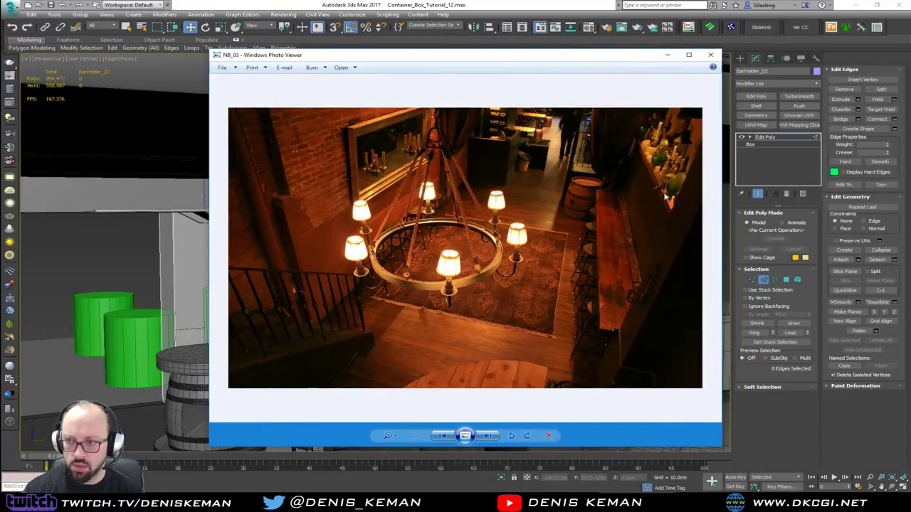
pyautogui.keyDown('ctrl'); pyautogui.scroll(3, 666, 201); pyautogui.keyUp('ctrl')
pyautogui.scroll(-1, 672, 174)
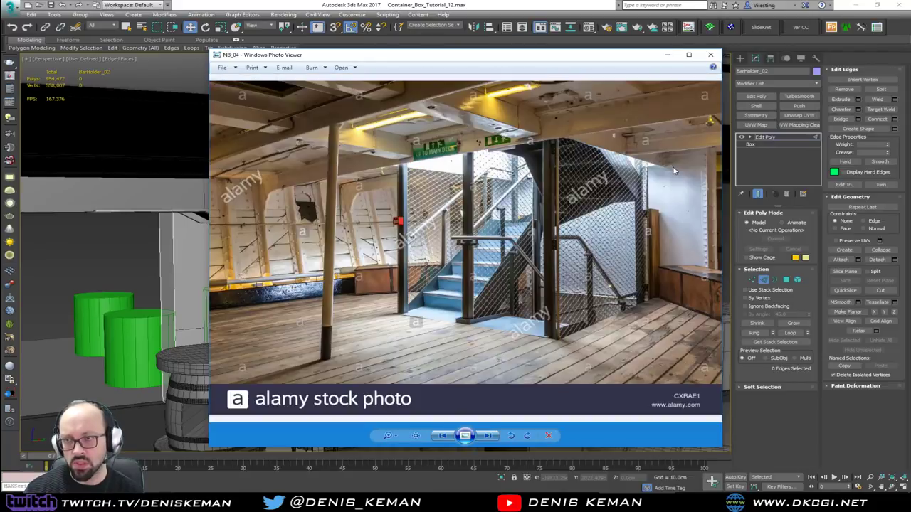
pyautogui.scroll(1, 577, 230)
pyautogui.scroll(-1, 576, 231)
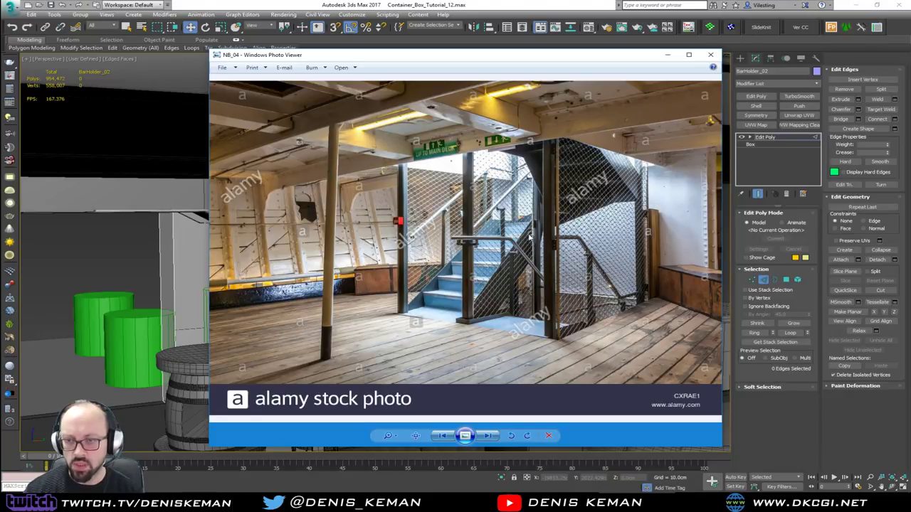
# - Examine the bar counters, bottle shelves and panelling in the reference photos NB_05, NB_06, bar_Idea and Bar_Idea_02
pyautogui.scroll(-1, 493, 246)
pyautogui.keyDown('ctrl'); pyautogui.scroll(2, 493, 246); pyautogui.keyUp('ctrl')
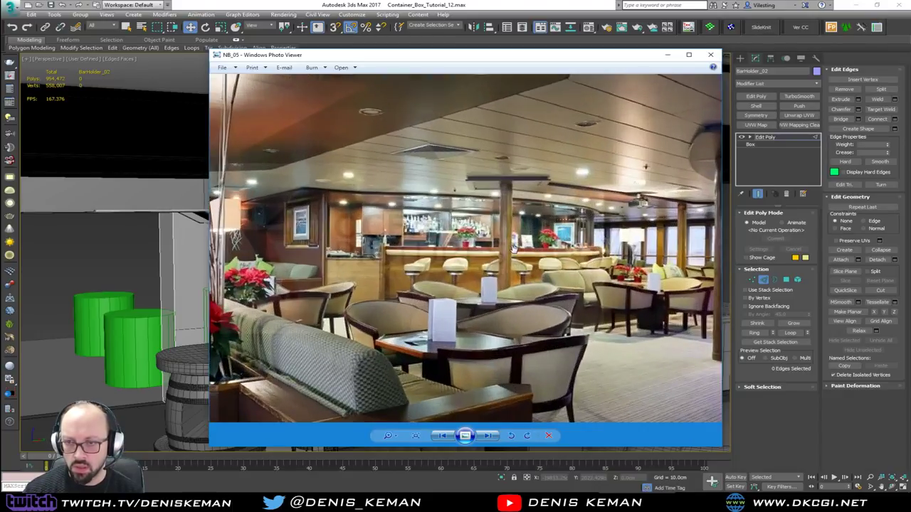
pyautogui.moveTo(349, 222); pyautogui.dragTo(430, 249)
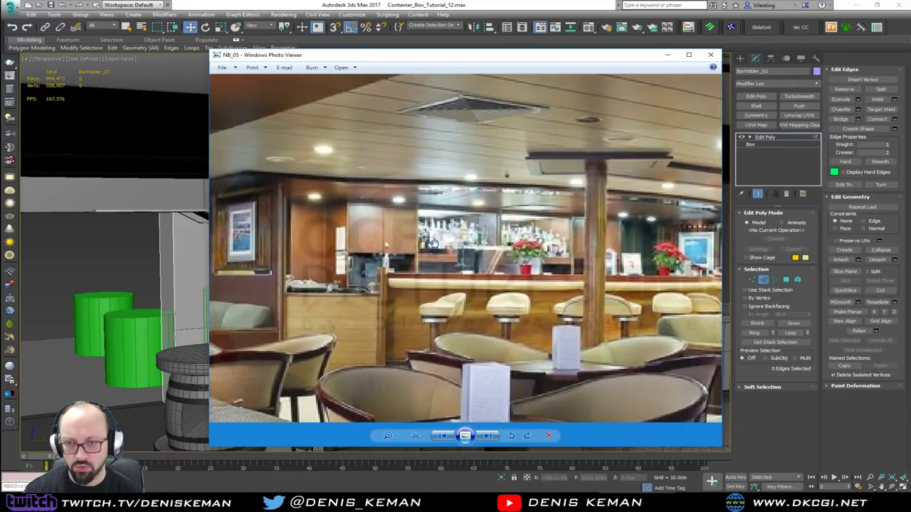
pyautogui.scroll(-2, 418, 239)
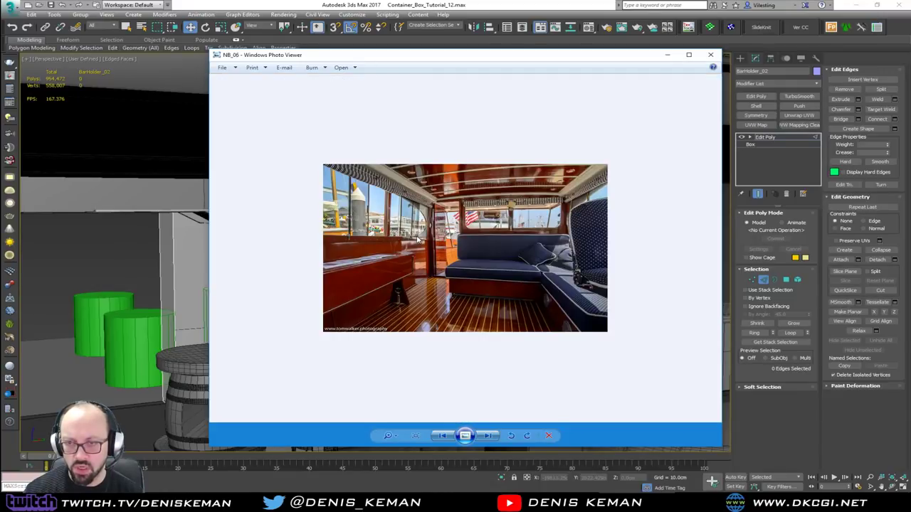
pyautogui.scroll(-1, 417, 239)
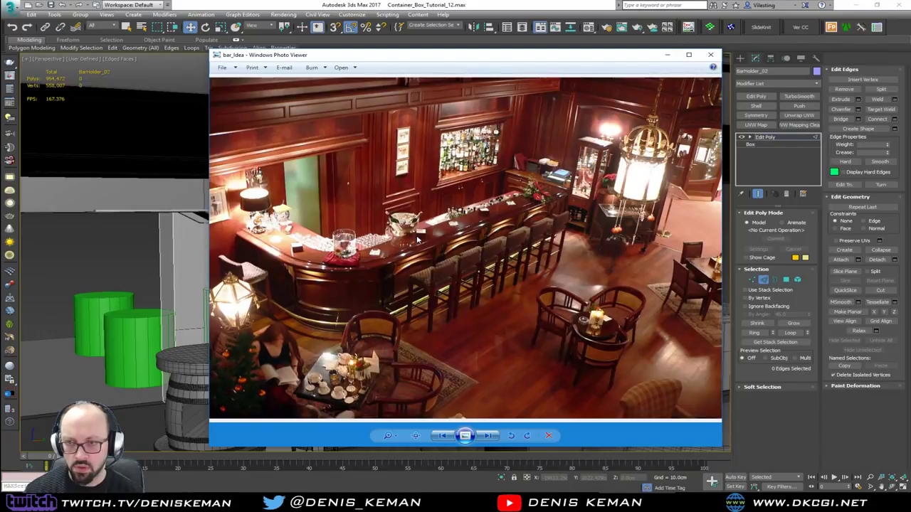
pyautogui.keyDown('ctrl'); pyautogui.scroll(4, 455, 214); pyautogui.keyUp('ctrl')
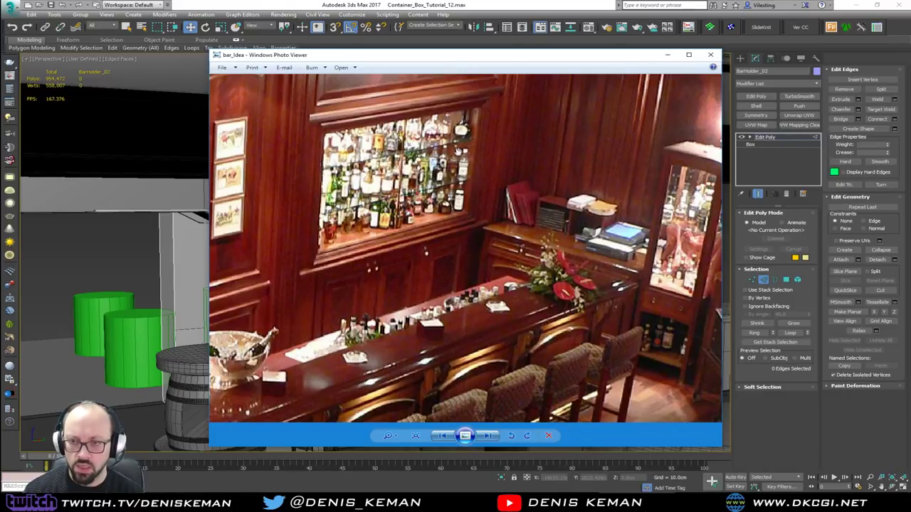
pyautogui.press('Right')
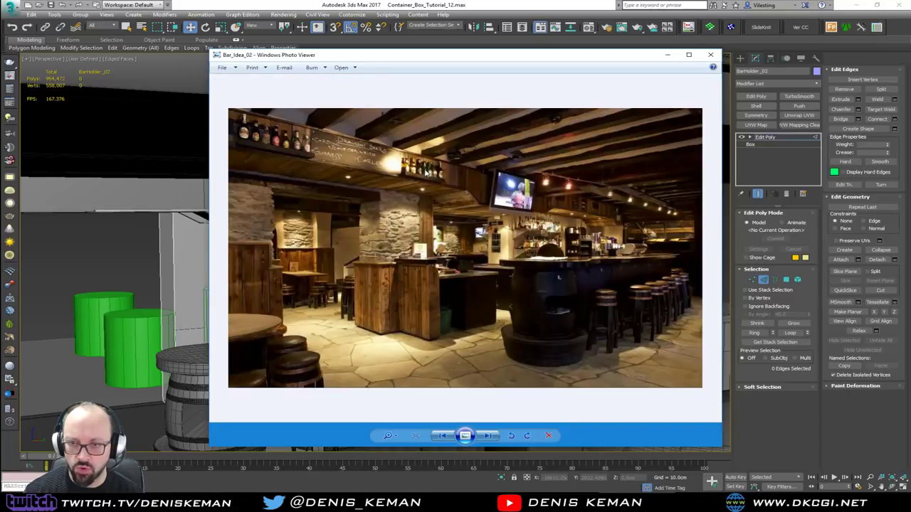
pyautogui.scroll(7, 532, 225)
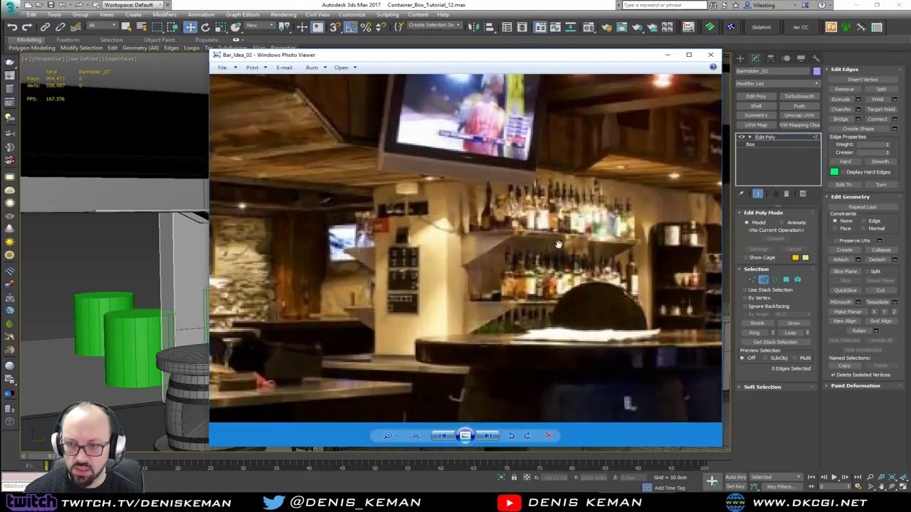
pyautogui.moveTo(559, 244); pyautogui.dragTo(563, 286)
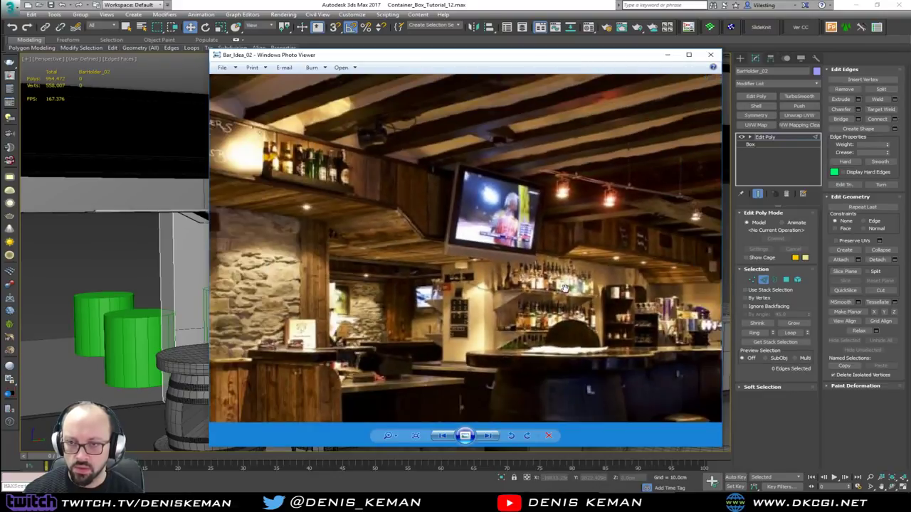
# - Return to 3ds Max, hide the Prototype layer and select the wall block BarHolder_02 behind the bar for sub-object editing
pyautogui.moveTo(512, 58); pyautogui.dragTo(0, 65)
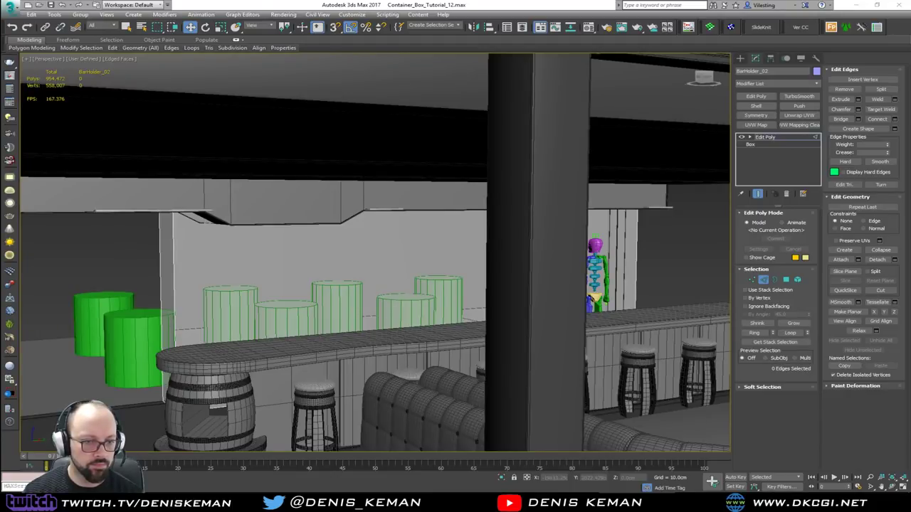
pyautogui.moveTo(386, 265)
pyautogui.keyDown('alt'); pyautogui.mouseDown(button='middle')
pyautogui.moveTo(421, 249)
pyautogui.moveTo(384, 275)
pyautogui.mouseUp(button='middle'); pyautogui.keyUp('alt')
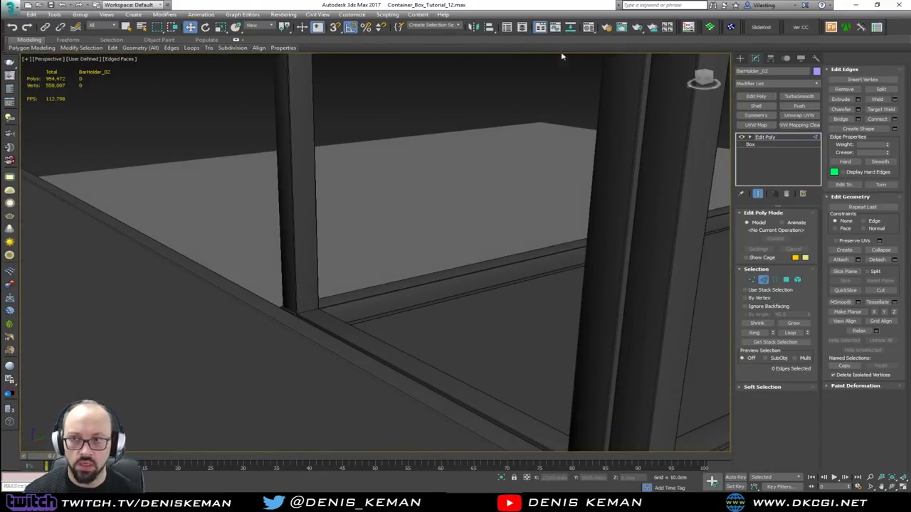
pyautogui.click(523, 27)
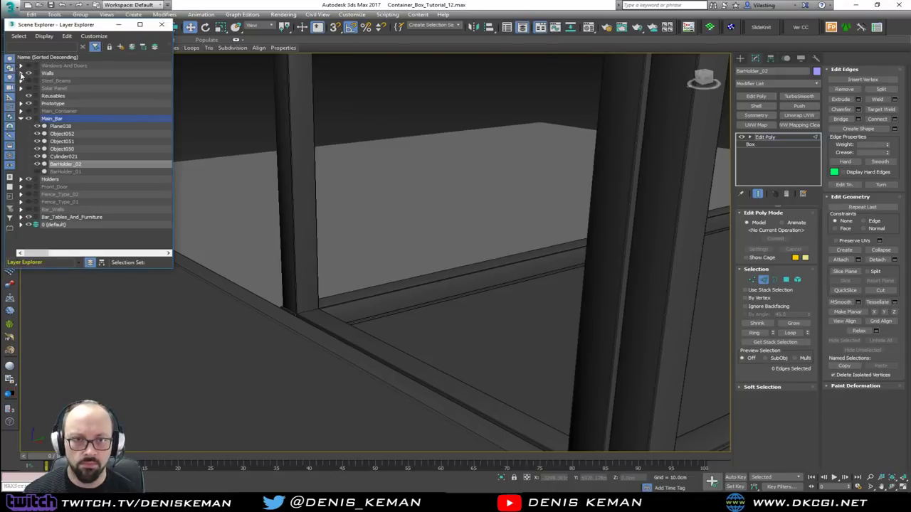
pyautogui.scroll(-10, 399, 192)
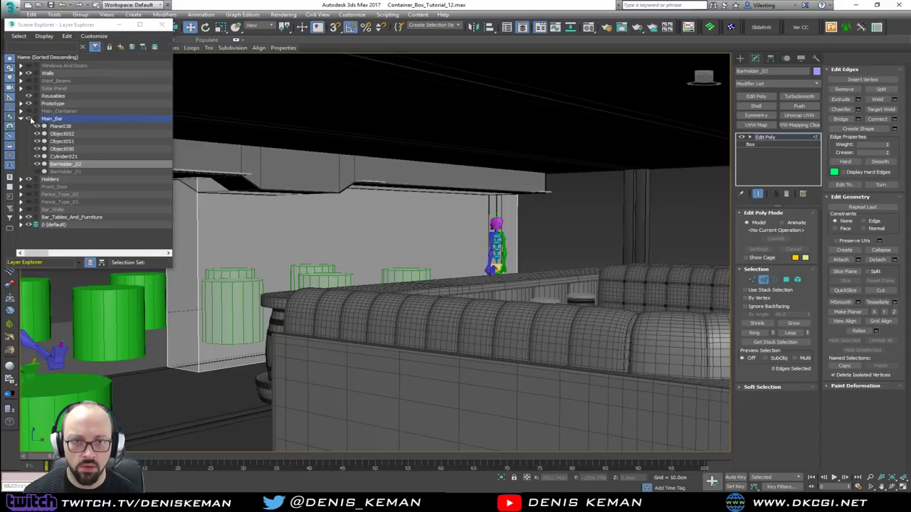
pyautogui.click(29, 119)
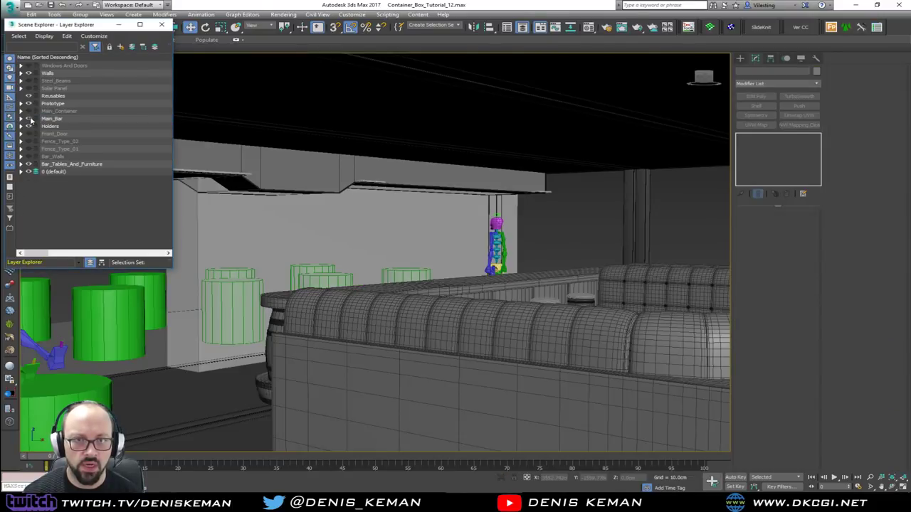
pyautogui.click(29, 103)
pyautogui.moveTo(482, 206)
pyautogui.keyDown('alt'); pyautogui.mouseDown(button='middle')
pyautogui.moveTo(523, 214)
pyautogui.moveTo(490, 214)
pyautogui.mouseUp(button='middle'); pyautogui.keyUp('alt')
pyautogui.click(388, 266)
pyautogui.keyDown('alt'); pyautogui.moveTo(394, 258); pyautogui.dragTo(400, 254, button='middle'); pyautogui.keyUp('alt')
pyautogui.press('2')
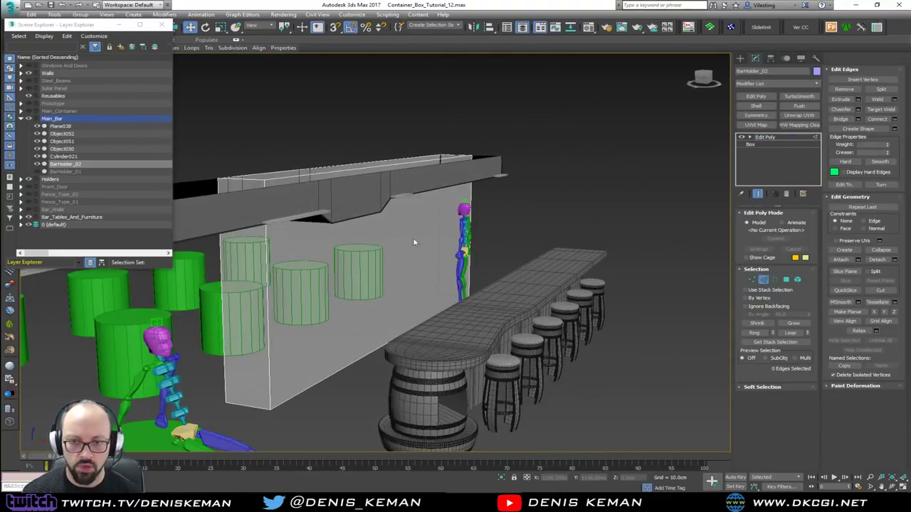
# - Lower the four upper vertices of the wall block to about Z 219 cm, below the beam, and close the layer list
pyautogui.press('1')
pyautogui.moveTo(191, 207); pyautogui.dragTo(191, 207)
pyautogui.keyDown('alt'); pyautogui.moveTo(191, 207); pyautogui.dragTo(358, 178, button='middle'); pyautogui.keyUp('alt')
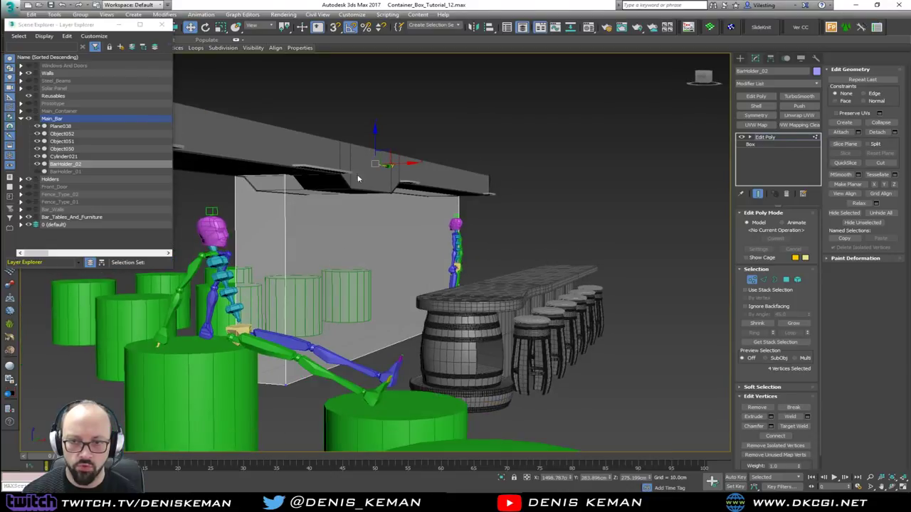
pyautogui.moveTo(375, 143); pyautogui.dragTo(372, 177)
pyautogui.keyDown('alt'); pyautogui.moveTo(373, 177); pyautogui.dragTo(248, 178, button='middle'); pyautogui.keyUp('alt')
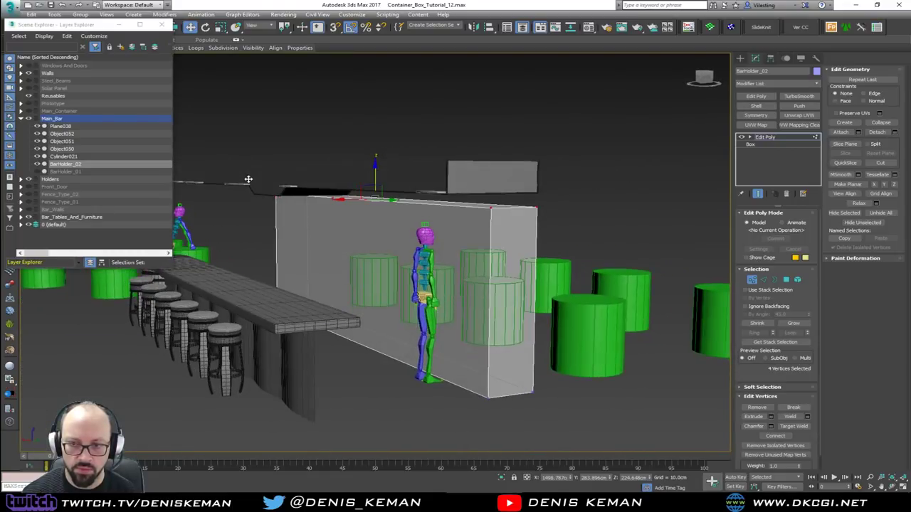
pyautogui.moveTo(374, 174); pyautogui.dragTo(371, 180)
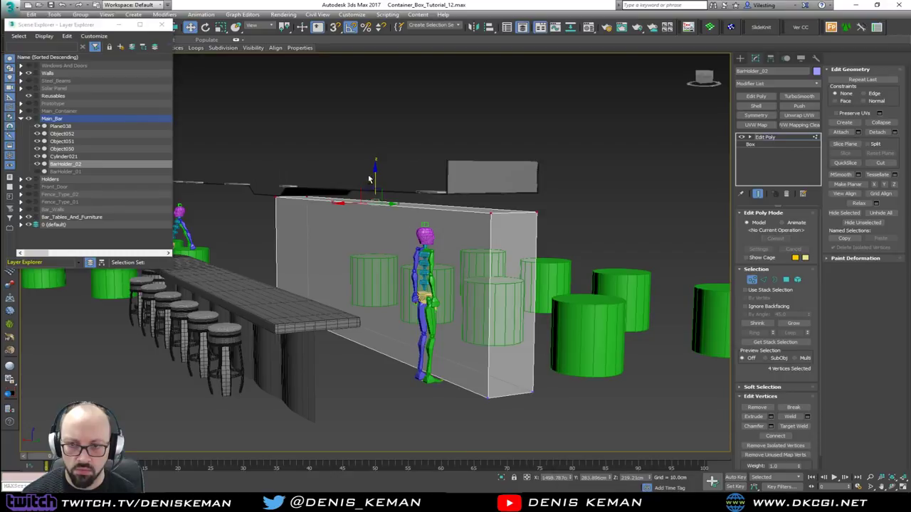
pyautogui.keyDown('alt'); pyautogui.moveTo(372, 180); pyautogui.dragTo(391, 198, button='middle'); pyautogui.keyUp('alt')
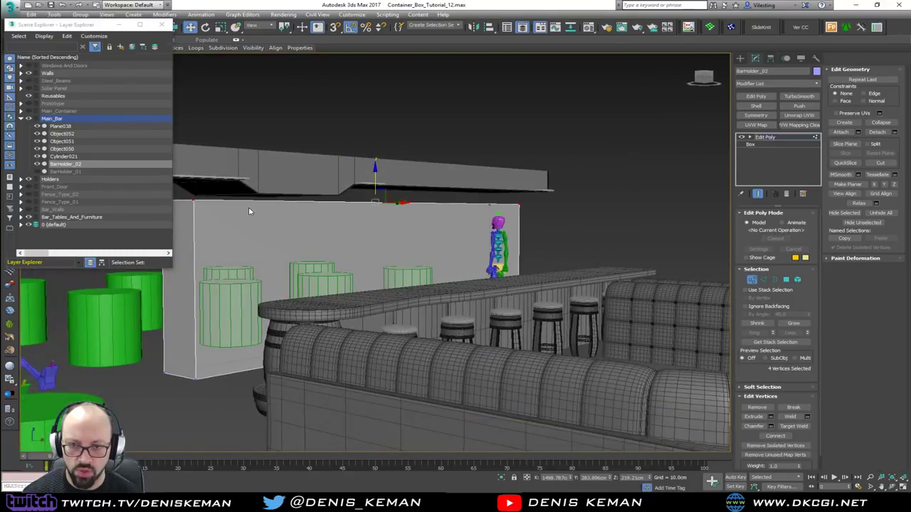
pyautogui.moveTo(242, 203)
pyautogui.keyDown('alt'); pyautogui.mouseDown(button='middle')
pyautogui.moveTo(303, 206)
pyautogui.moveTo(234, 207)
pyautogui.moveTo(243, 212)
pyautogui.mouseUp(button='middle'); pyautogui.keyUp('alt')
pyautogui.scroll(2, 467, 248)
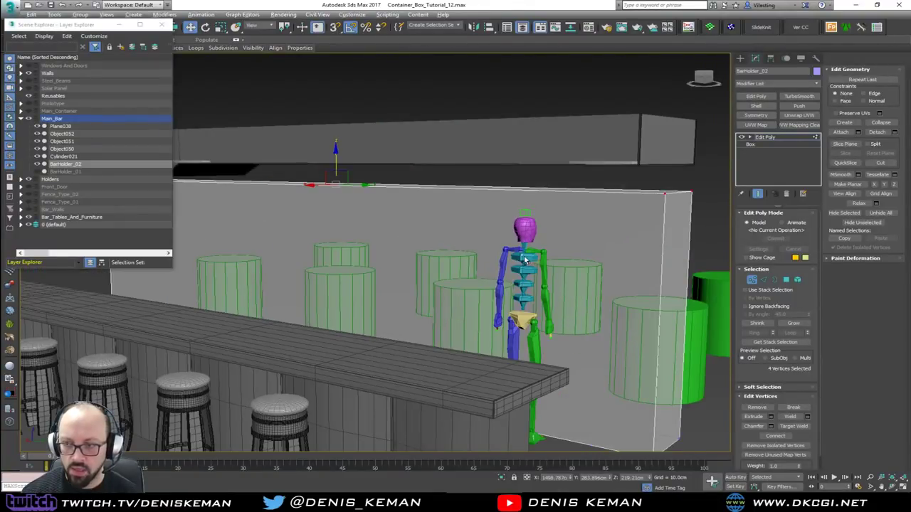
pyautogui.keyDown('alt'); pyautogui.moveTo(525, 260); pyautogui.dragTo(444, 250, button='middle'); pyautogui.keyUp('alt')
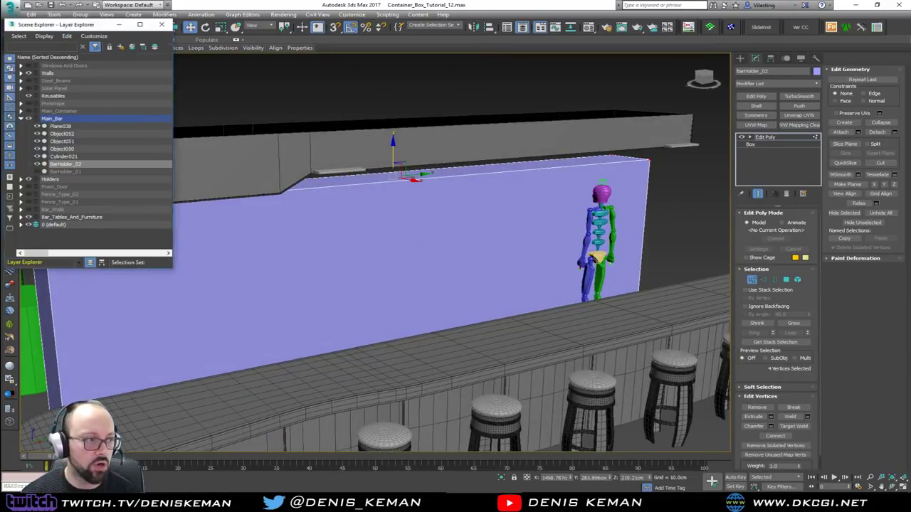
pyautogui.click(162, 24)
# - Select the wall block's four long horizontal edges and connect them with 3 segments to divide its length
pyautogui.keyDown('alt'); pyautogui.moveTo(349, 269); pyautogui.dragTo(342, 247, button='middle'); pyautogui.keyUp('alt')
pyautogui.moveTo(413, 286); pyautogui.dragTo(402, 264, button='middle')
pyautogui.scroll(-3, 403, 266)
pyautogui.press('2')
pyautogui.press('F3')
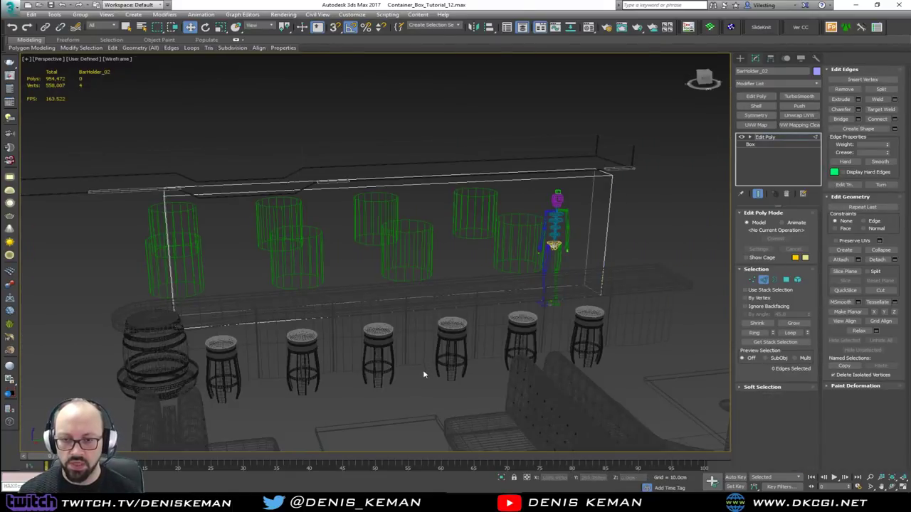
pyautogui.moveTo(423, 369); pyautogui.dragTo(330, 159)
pyautogui.press('F3')
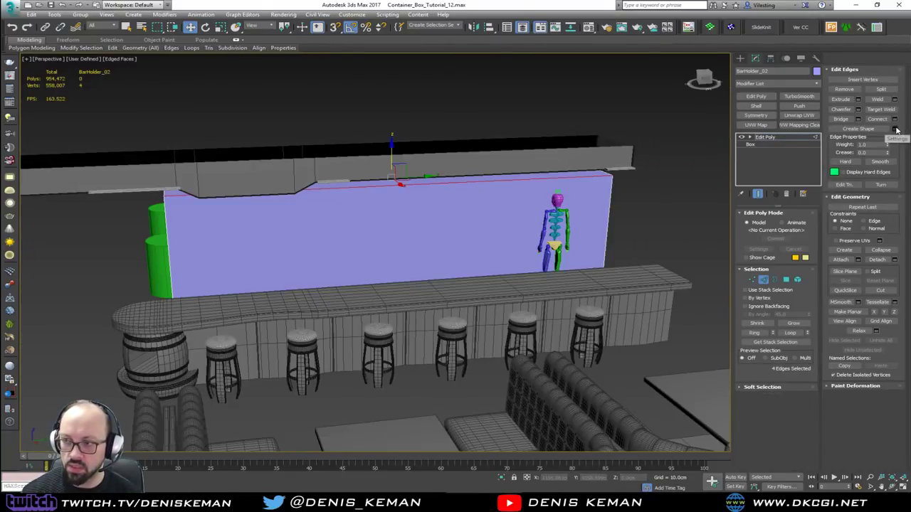
pyautogui.click(894, 119)
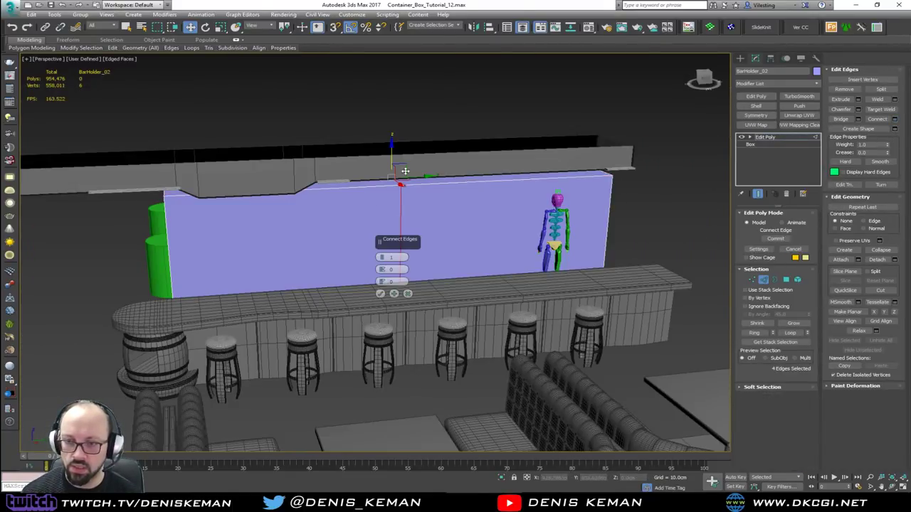
pyautogui.click(383, 259)
pyautogui.moveTo(380, 257); pyautogui.dragTo(382, 259)
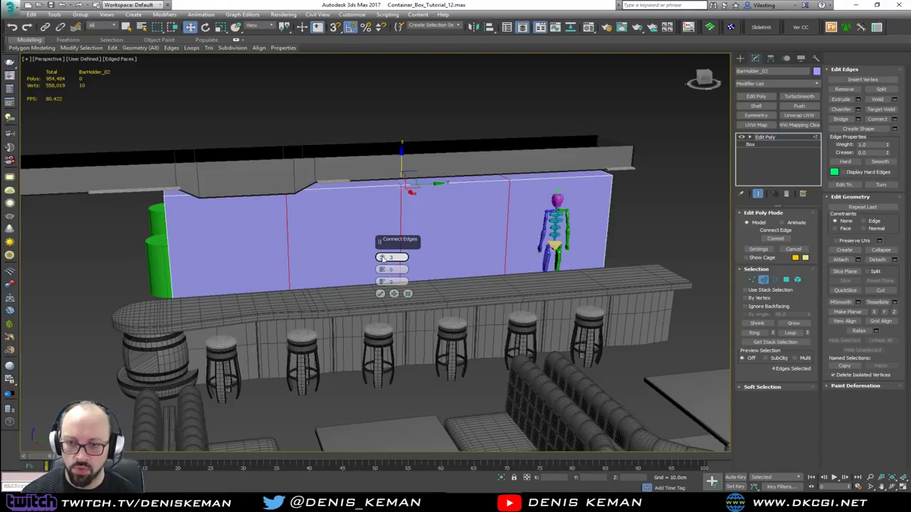
pyautogui.click(380, 293)
# - Connect the wall block's ten vertical edges with 1 segment, adding a horizontal edge loop at mid-height
pyautogui.moveTo(388, 288)
pyautogui.keyDown('alt'); pyautogui.mouseDown(button='middle')
pyautogui.moveTo(402, 274)
pyautogui.moveTo(399, 284)
pyautogui.mouseUp(button='middle'); pyautogui.keyUp('alt')
pyautogui.keyDown('alt'); pyautogui.moveTo(72, 242); pyautogui.dragTo(320, 249, button='middle'); pyautogui.keyUp('alt')
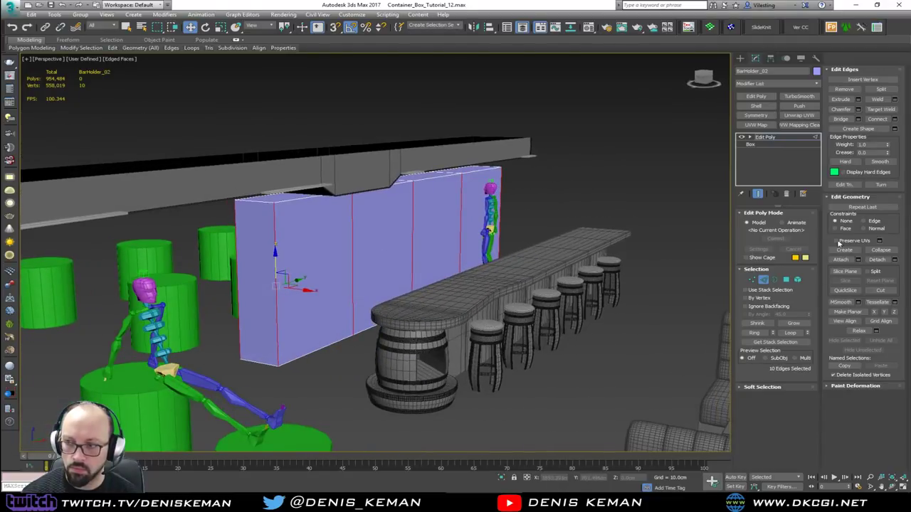
pyautogui.click(895, 119)
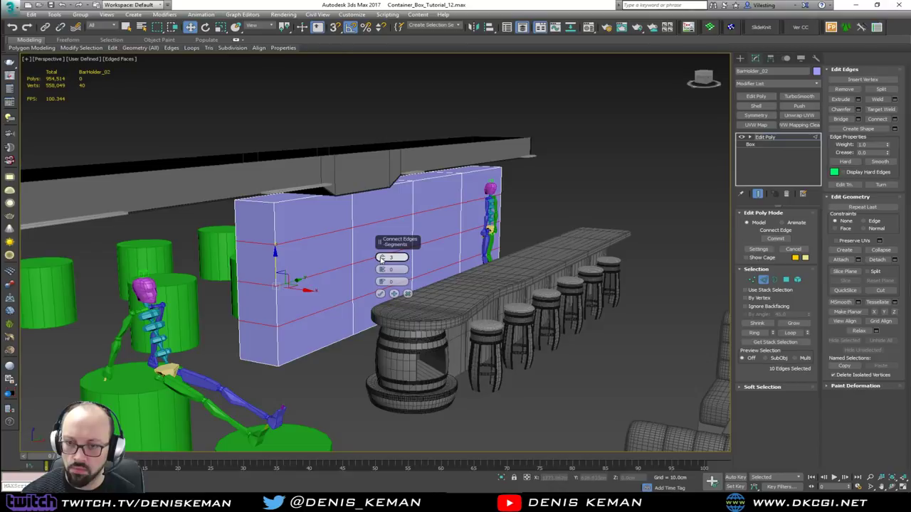
pyautogui.moveTo(381, 257); pyautogui.dragTo(385, 297)
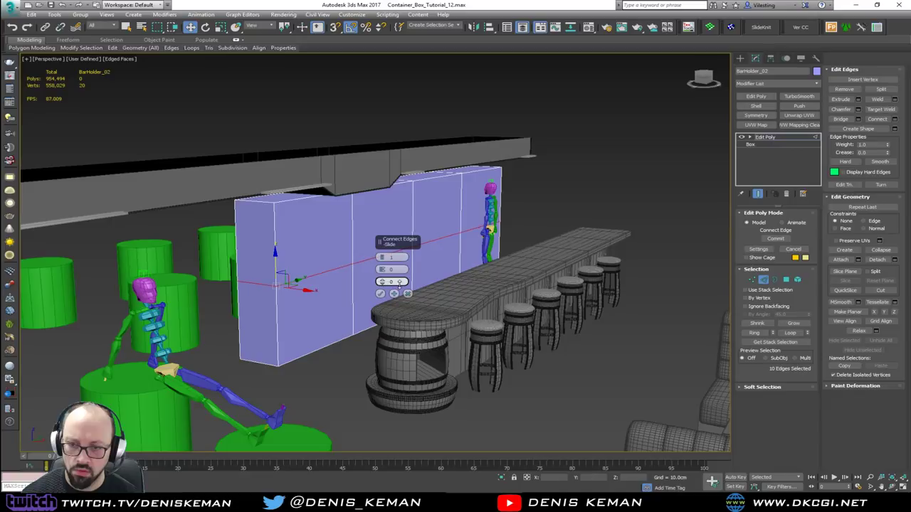
pyautogui.moveTo(398, 282)
pyautogui.keyDown('alt'); pyautogui.mouseDown(button='middle')
pyautogui.moveTo(492, 256)
pyautogui.moveTo(344, 261)
pyautogui.moveTo(388, 283)
pyautogui.mouseUp(button='middle'); pyautogui.keyUp('alt')
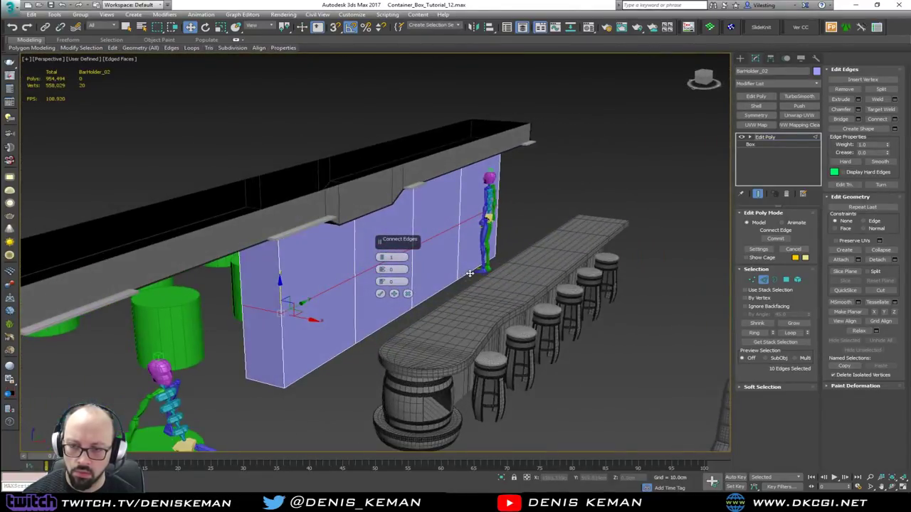
pyautogui.click(380, 294)
# - Select the upper front polygon of the wall block's panel nearest the barrel end of the bar
pyautogui.scroll(3, 420, 249)
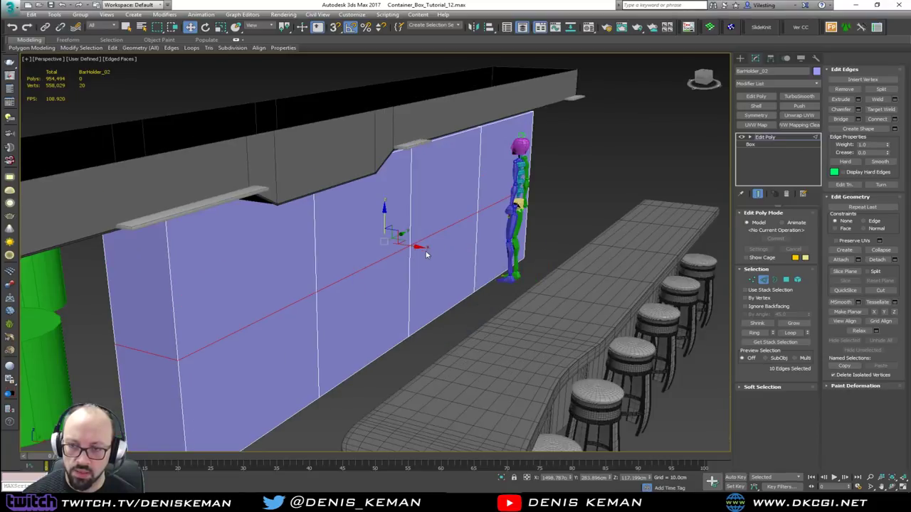
pyautogui.press('4')
pyautogui.click(254, 268)
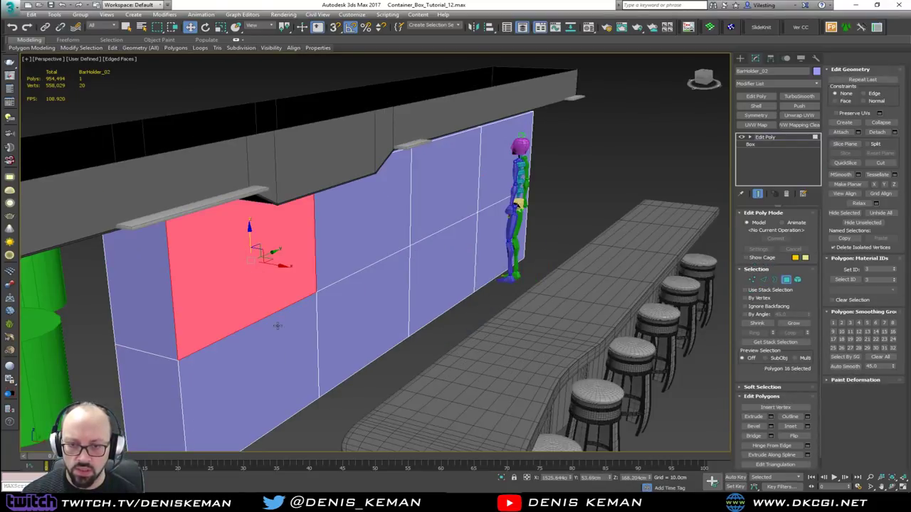
# - Select the four upper front polygons of the box behind the bar and inset each by 5 cm
pyautogui.keyDown('ctrl'); pyautogui.click(295, 323); pyautogui.keyUp('ctrl')
pyautogui.click(270, 251)
pyautogui.keyDown('ctrl'); pyautogui.click(360, 239); pyautogui.keyUp('ctrl')
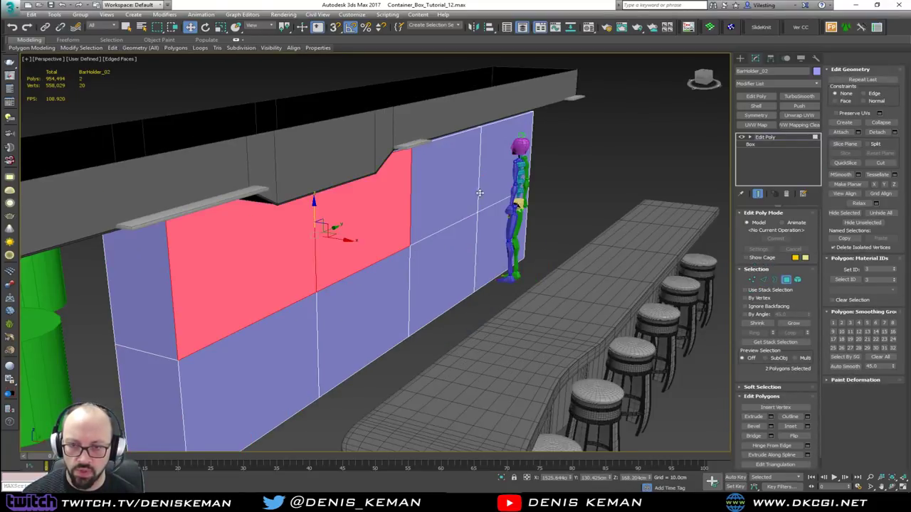
pyautogui.keyDown('ctrl'); pyautogui.click(481, 192); pyautogui.keyUp('ctrl')
pyautogui.keyDown('ctrl'); pyautogui.click(420, 188); pyautogui.keyUp('ctrl')
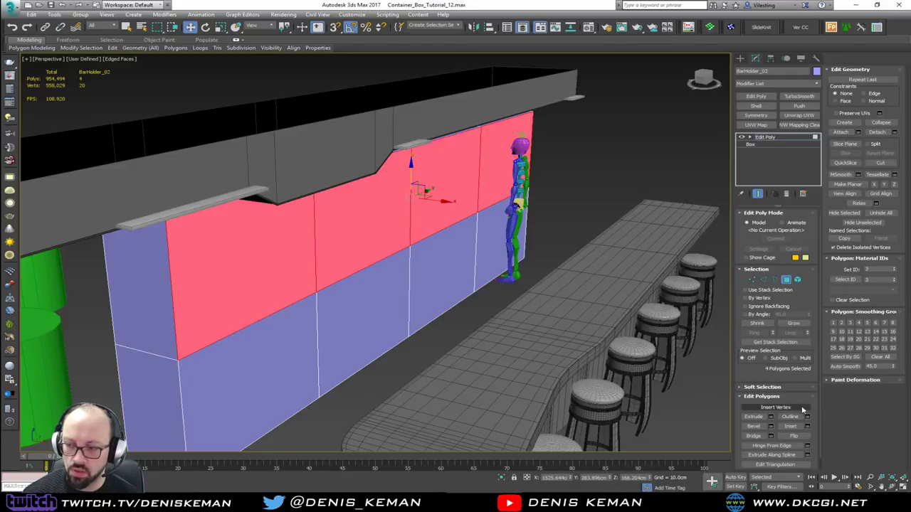
pyautogui.click(808, 426)
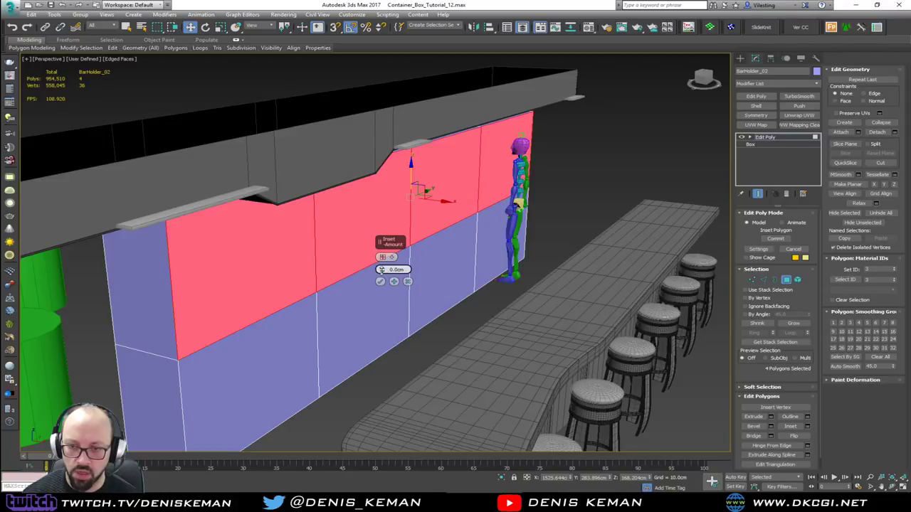
pyautogui.moveTo(382, 269); pyautogui.dragTo(388, 269)
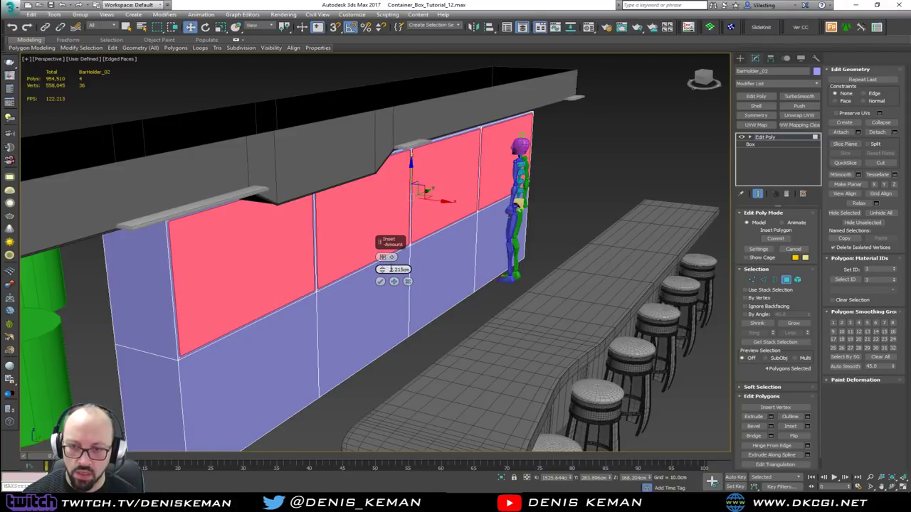
pyautogui.press('Return')
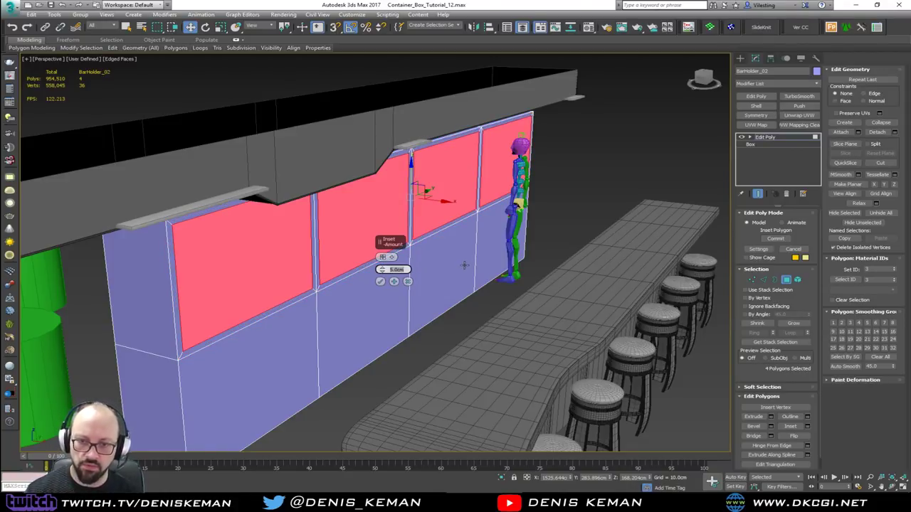
pyautogui.keyDown('alt'); pyautogui.moveTo(477, 235); pyautogui.dragTo(447, 231, button='middle'); pyautogui.keyUp('alt')
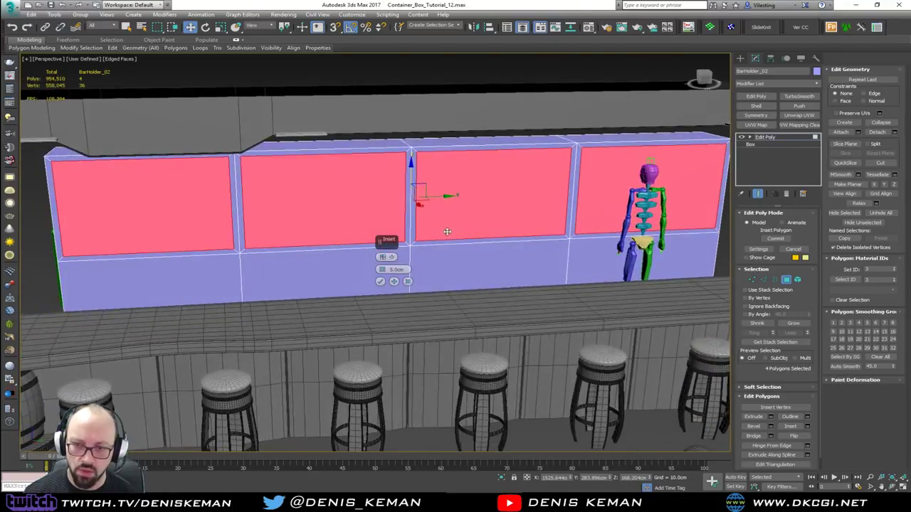
pyautogui.click(380, 281)
# - Extrude the four inset upper polygons inward to form open shelf compartments, and leave polygon editing
pyautogui.keyDown('alt'); pyautogui.moveTo(380, 281); pyautogui.dragTo(456, 270, button='middle'); pyautogui.keyUp('alt')
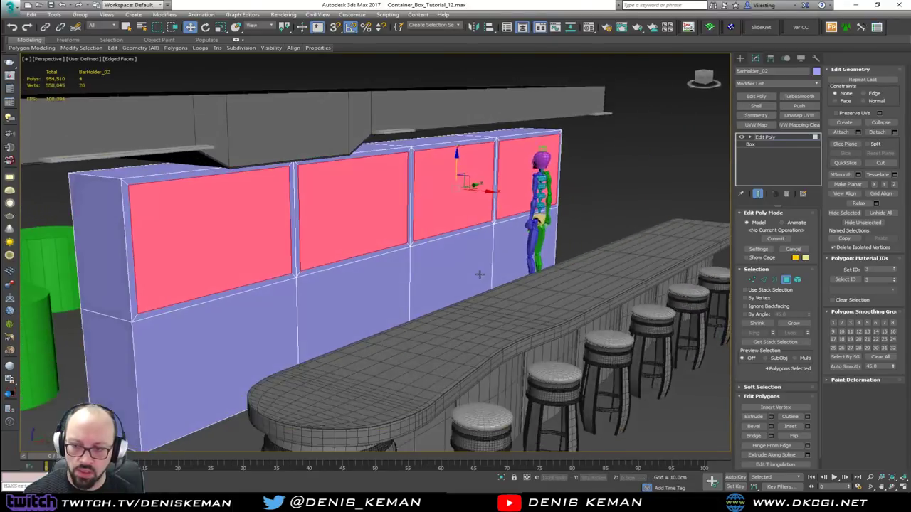
pyautogui.click(753, 416)
pyautogui.click(365, 227)
pyautogui.moveTo(375, 285); pyautogui.dragTo(407, 418)
pyautogui.click(786, 280)
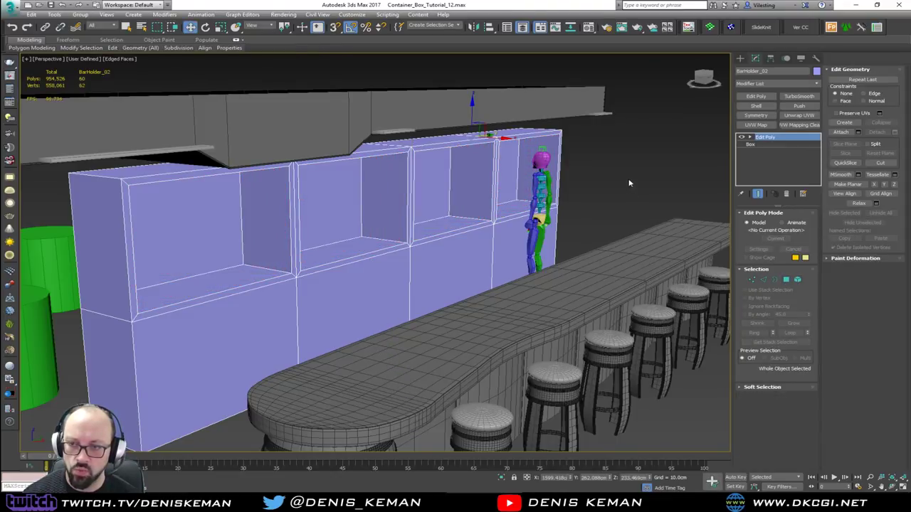
# - Examine the recessed upper compartments from several angles with the edge display turned off
pyautogui.click(628, 178)
pyautogui.moveTo(463, 193)
pyautogui.keyDown('alt'); pyautogui.mouseDown(button='middle')
pyautogui.moveTo(388, 209)
pyautogui.moveTo(362, 203)
pyautogui.mouseUp(button='middle'); pyautogui.keyUp('alt')
pyautogui.scroll(-5, 448, 197)
pyautogui.scroll(7, 452, 250)
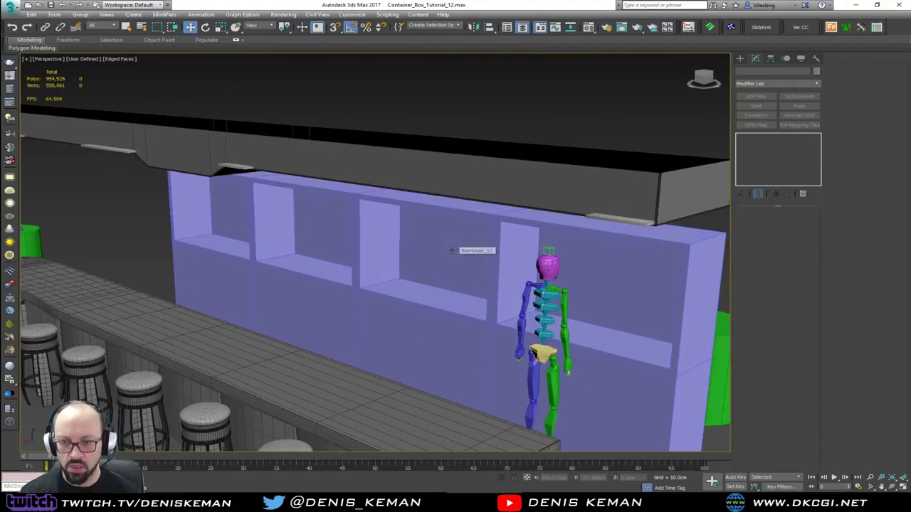
pyautogui.press('F4')
pyautogui.scroll(3, 388, 265)
pyautogui.keyDown('alt'); pyautogui.moveTo(382, 250); pyautogui.dragTo(468, 243, button='middle'); pyautogui.keyUp('alt')
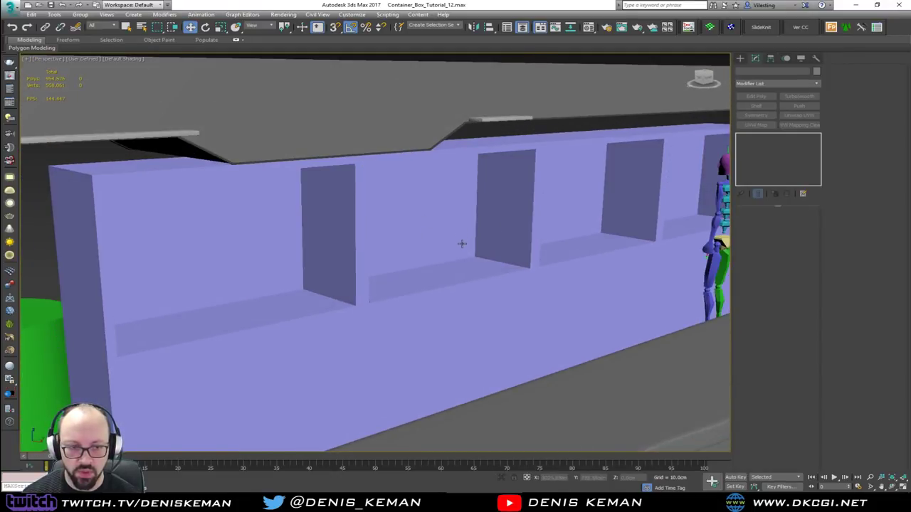
pyautogui.scroll(-3, 455, 231)
# - Lower the whole middle row of vertices below the upper compartments by about 28 cm
pyautogui.click(451, 254)
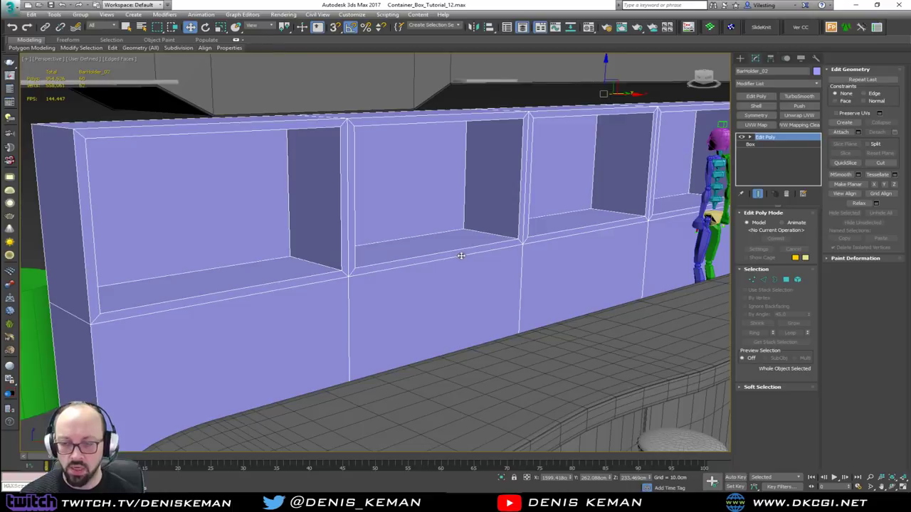
pyautogui.keyDown('alt'); pyautogui.moveTo(461, 256); pyautogui.dragTo(493, 250, button='middle'); pyautogui.keyUp('alt')
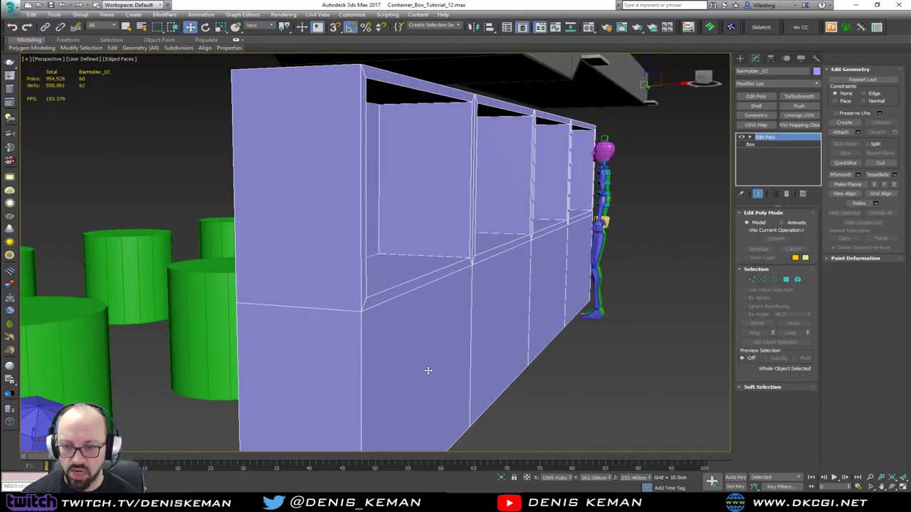
pyautogui.keyDown('alt'); pyautogui.moveTo(484, 338); pyautogui.dragTo(489, 325, button='middle'); pyautogui.keyUp('alt')
pyautogui.press('1')
pyautogui.press('F3')
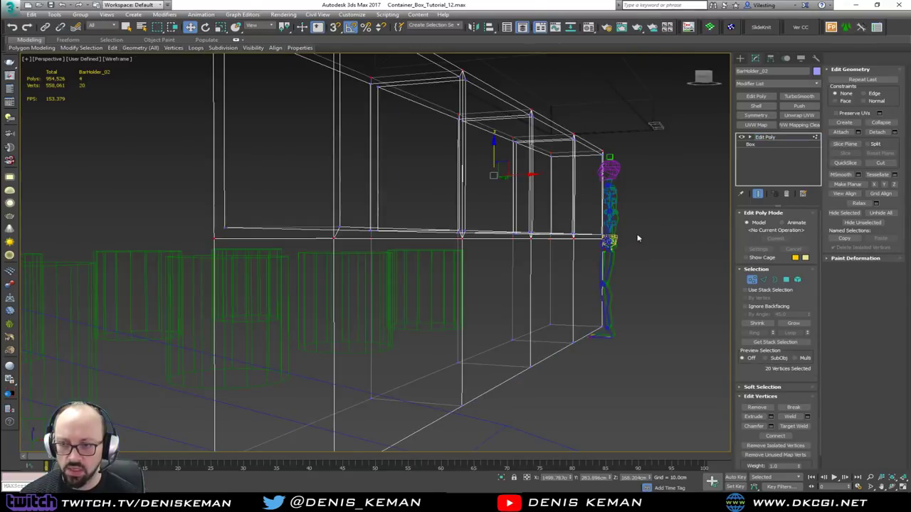
pyautogui.moveTo(654, 212)
pyautogui.mouseDown()
pyautogui.moveTo(502, 242)
pyautogui.moveTo(179, 267)
pyautogui.mouseUp()
pyautogui.press('F3')
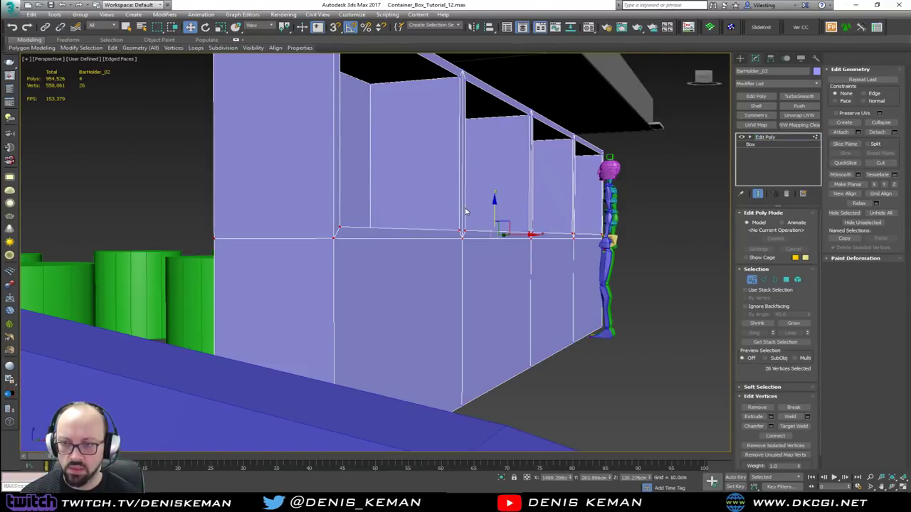
pyautogui.press('F3')
pyautogui.moveTo(494, 206); pyautogui.dragTo(489, 247)
pyautogui.scroll(6, 489, 248)
pyautogui.press('F3')
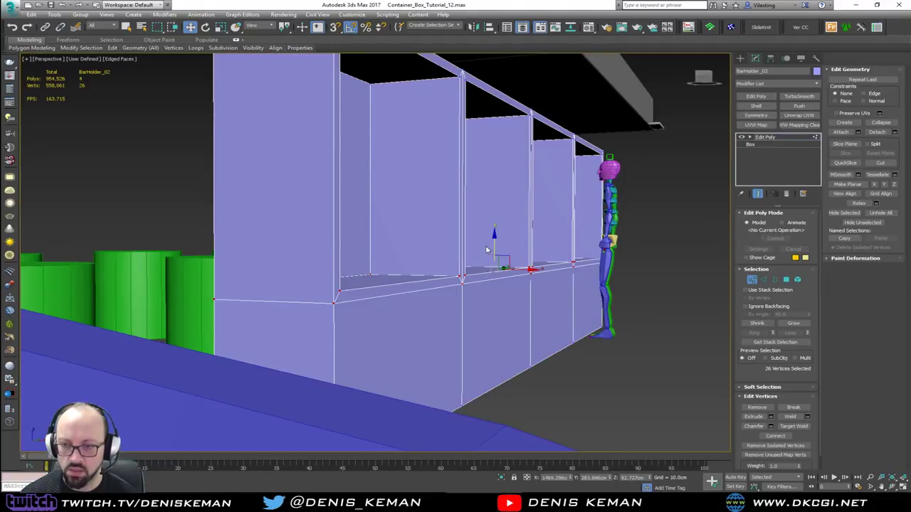
# - Select the four lower front polygons of the shelf unit and inset each by 5 cm
pyautogui.press('4')
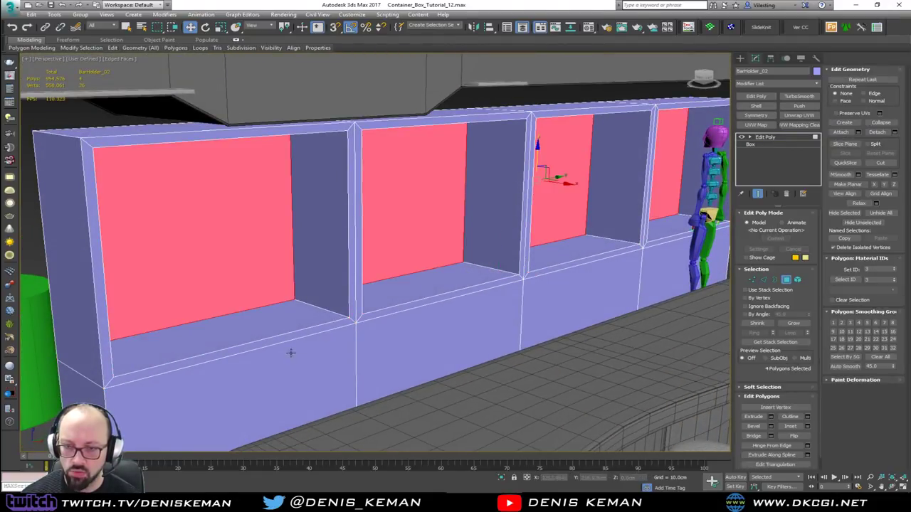
pyautogui.click(289, 354)
pyautogui.keyDown('ctrl'); pyautogui.click(403, 349); pyautogui.keyUp('ctrl')
pyautogui.keyDown('ctrl'); pyautogui.click(567, 306); pyautogui.keyUp('ctrl')
pyautogui.keyDown('ctrl'); pyautogui.click(666, 278); pyautogui.keyUp('ctrl')
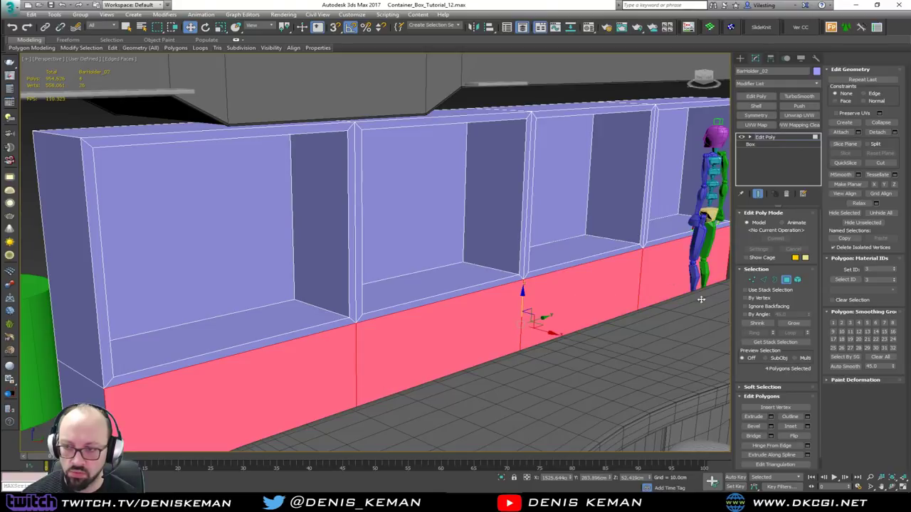
pyautogui.click(805, 427)
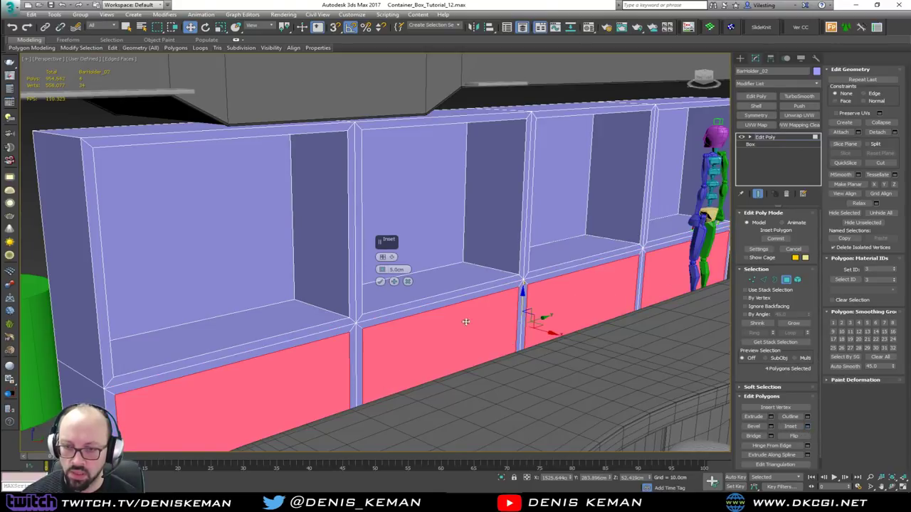
pyautogui.click(381, 283)
# - Extrude the lower inset polygons inward and snap them back to the depth of the upper compartments
pyautogui.click(753, 416)
pyautogui.moveTo(447, 360); pyautogui.dragTo(449, 424)
pyautogui.press('w')
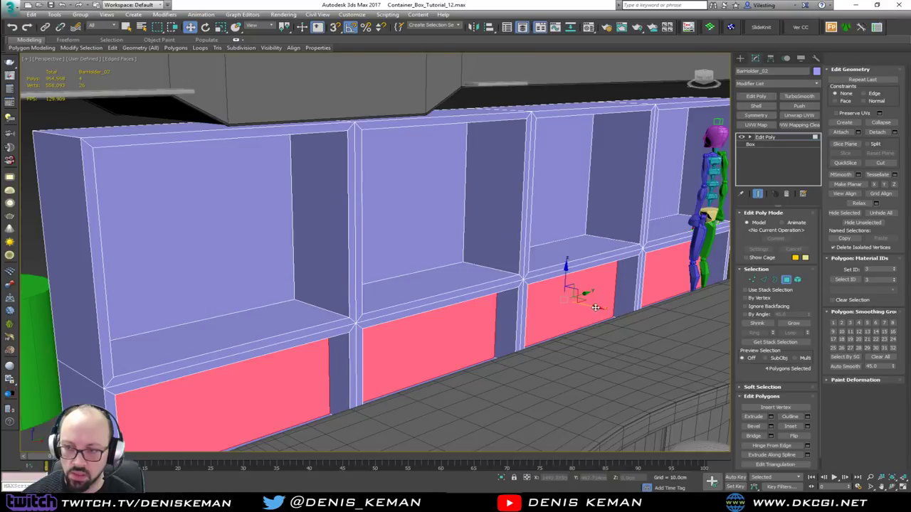
pyautogui.moveTo(594, 307); pyautogui.dragTo(586, 233)
pyautogui.press('s')
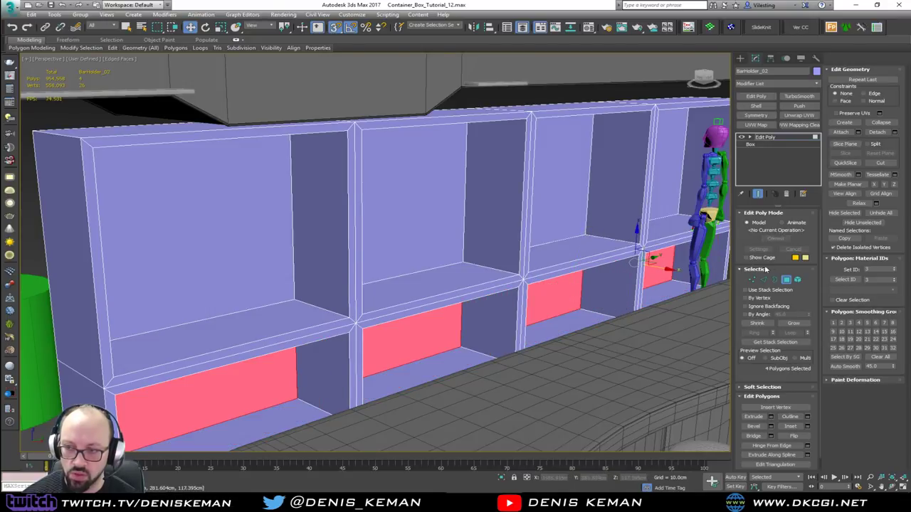
pyautogui.click(785, 280)
# - Examine both rows of compartments with the shading and edge displays toggled
pyautogui.moveTo(368, 297)
pyautogui.keyDown('alt'); pyautogui.mouseDown(button='middle')
pyautogui.moveTo(481, 281)
pyautogui.moveTo(352, 283)
pyautogui.moveTo(463, 284)
pyautogui.mouseUp(button='middle'); pyautogui.keyUp('alt')
pyautogui.press('F3')
pyautogui.press('F3')
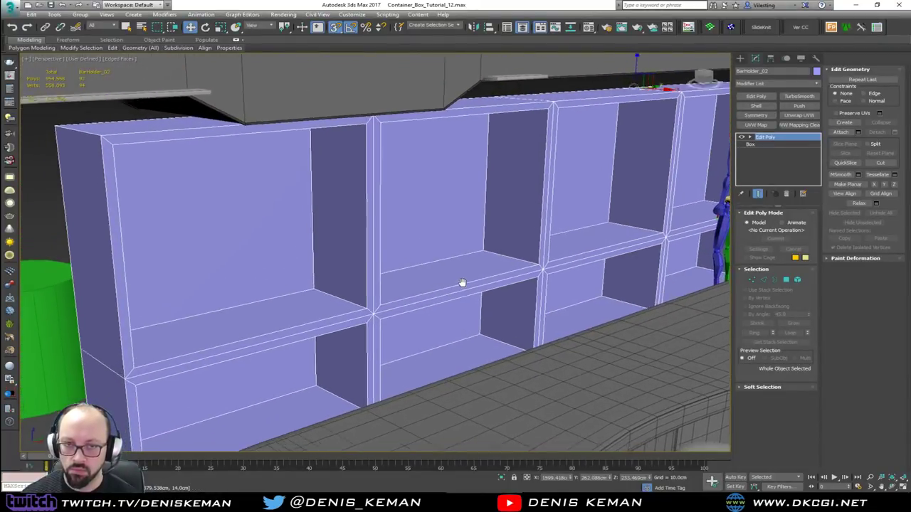
pyautogui.scroll(2, 463, 285)
pyautogui.press('F4')
pyautogui.press('F4')
pyautogui.scroll(-2, 366, 232)
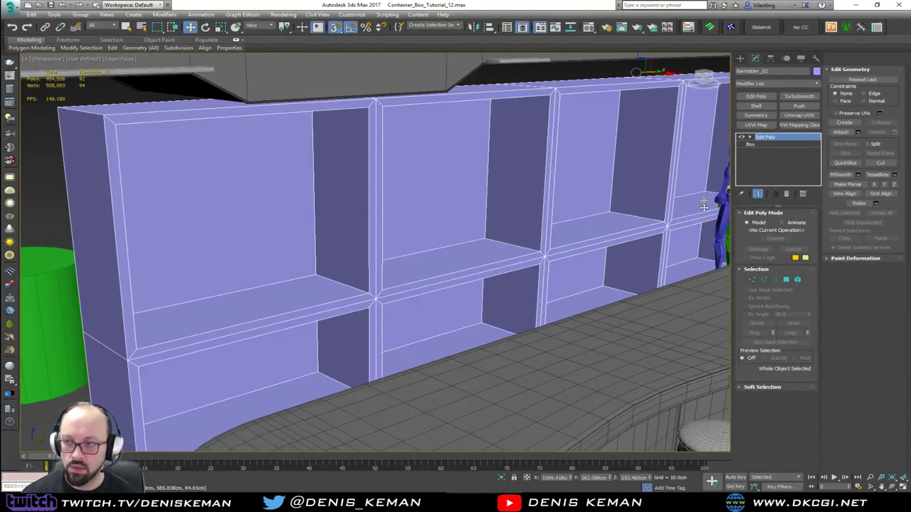
# - Add a Chamfer modifier to the shelf unit and set its tension to 0.5
pyautogui.click(762, 86)
pyautogui.scroll(-3, 764, 100)
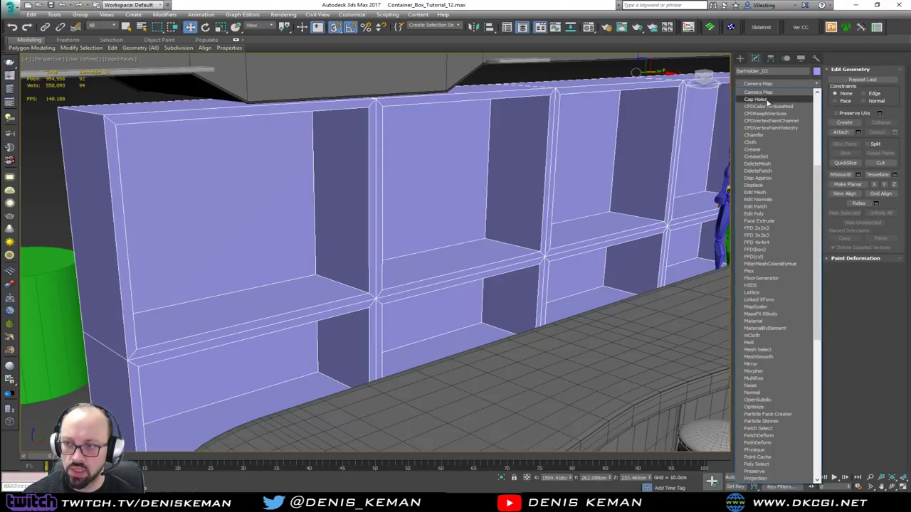
pyautogui.click(768, 137)
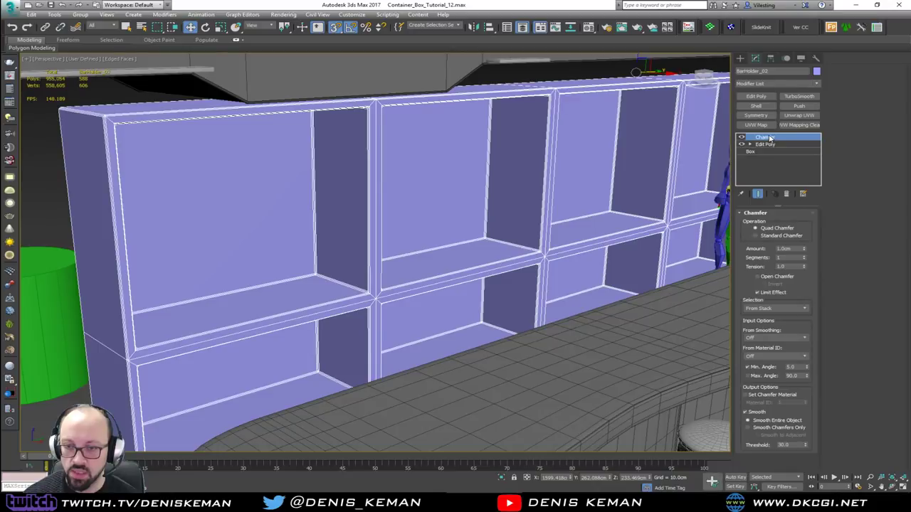
pyautogui.scroll(5, 371, 299)
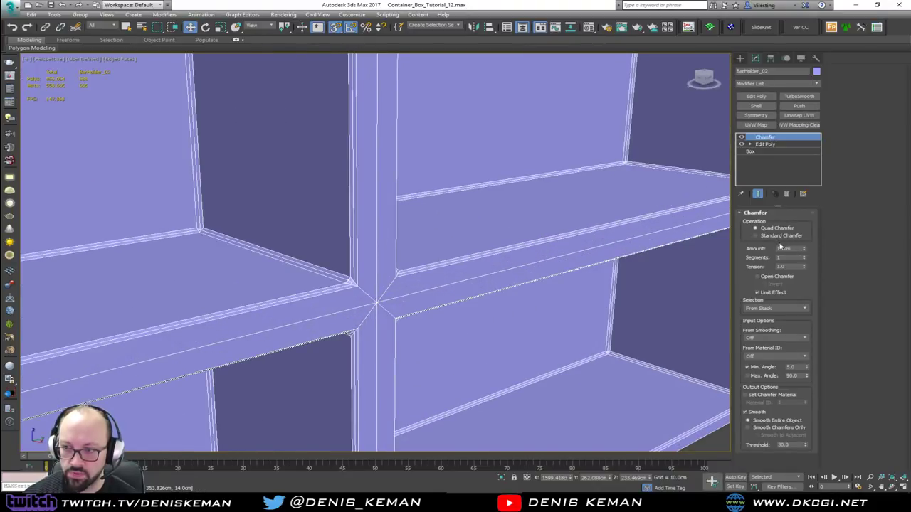
pyautogui.doubleClick(790, 265)
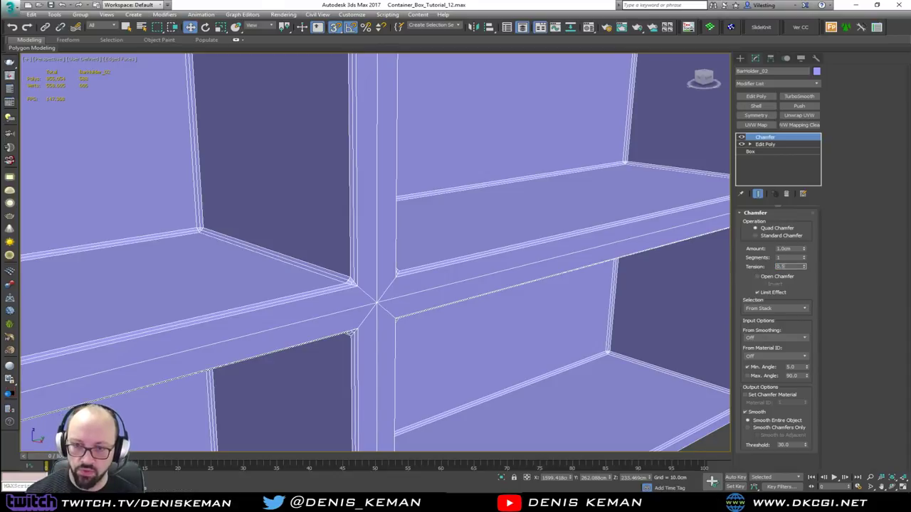
pyautogui.press('Return')
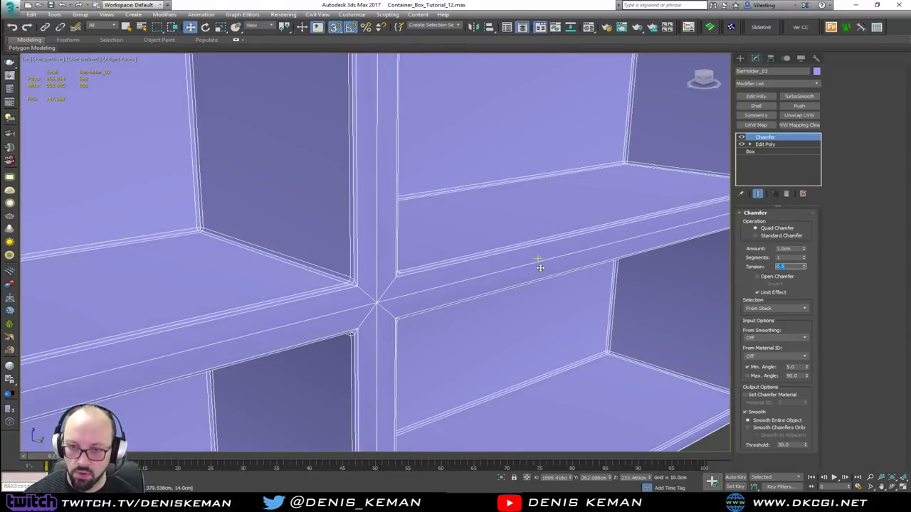
# - Examine the chamfered edges up close at the shelf unit's outer corner and divider junctions
pyautogui.moveTo(401, 258); pyautogui.dragTo(602, 235, button='middle')
pyautogui.scroll(-3, 481, 255)
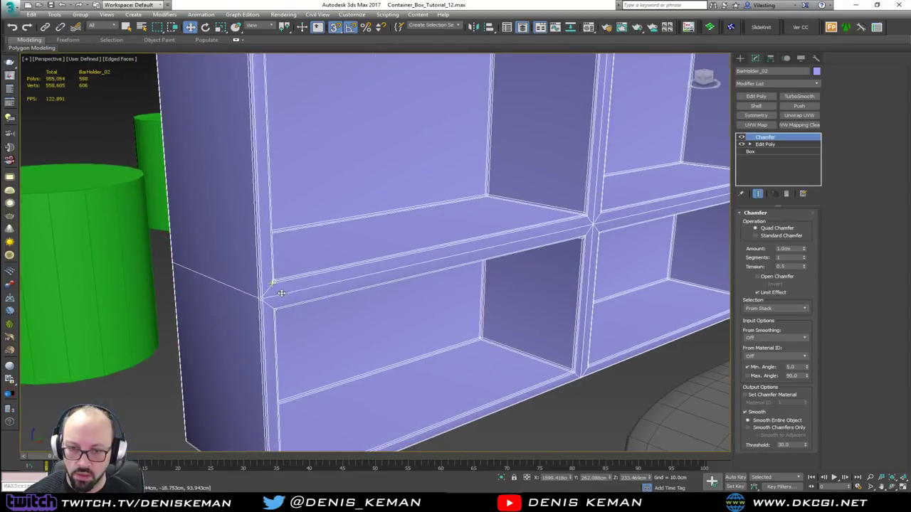
pyautogui.scroll(4, 255, 299)
pyautogui.scroll(2, 255, 304)
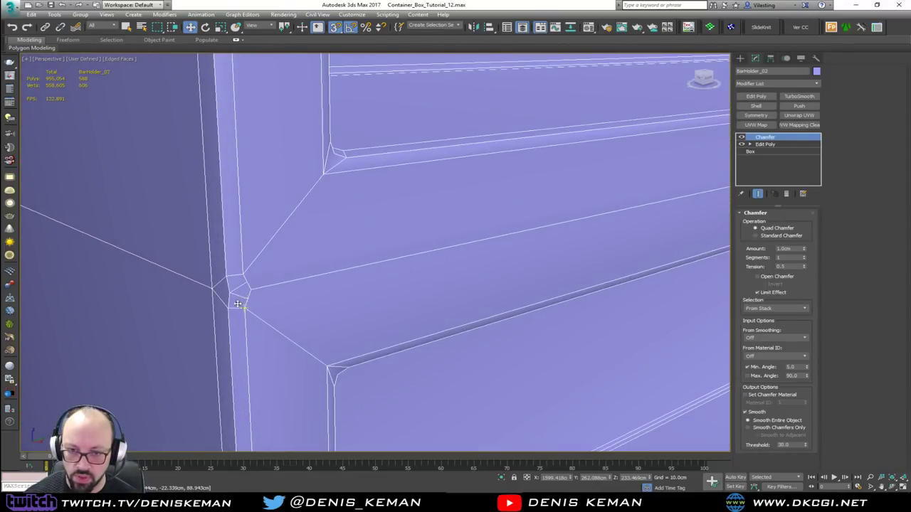
pyautogui.press('s')
pyautogui.scroll(-6, 271, 289)
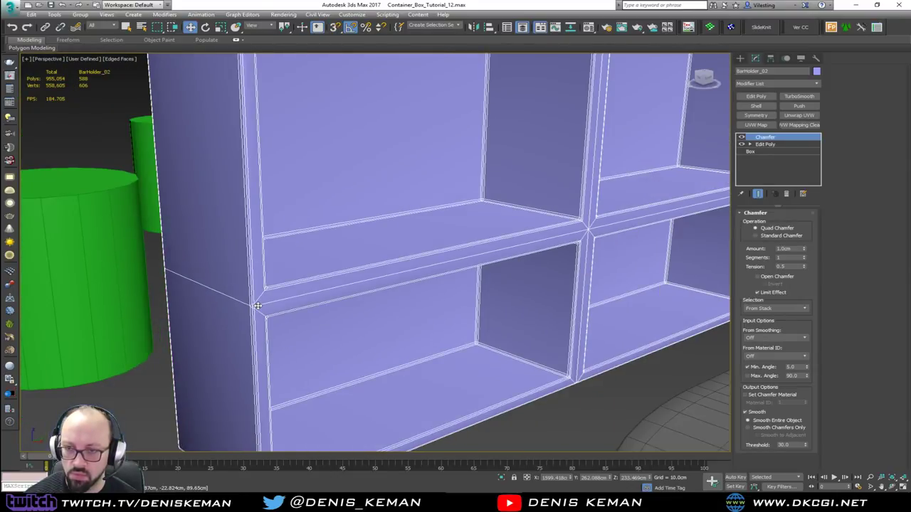
pyautogui.scroll(-2, 258, 306)
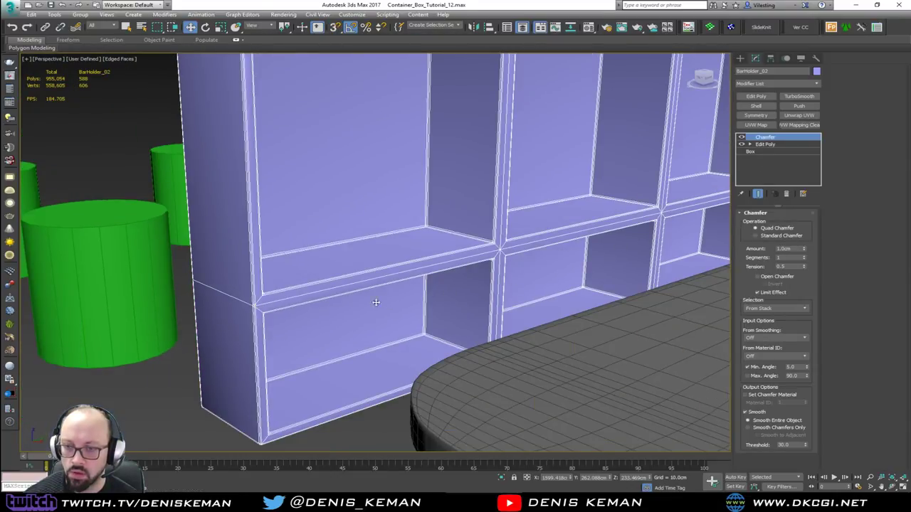
pyautogui.click(185, 372)
pyautogui.press('F4')
pyautogui.moveTo(521, 233)
pyautogui.mouseDown(button='middle')
pyautogui.moveTo(475, 264)
pyautogui.moveTo(408, 256)
pyautogui.moveTo(419, 271)
pyautogui.moveTo(409, 274)
pyautogui.mouseUp(button='middle')
pyautogui.click(357, 306)
pyautogui.scroll(4, 356, 306)
pyautogui.press('F4')
pyautogui.moveTo(360, 309); pyautogui.dragTo(415, 202, button='middle')
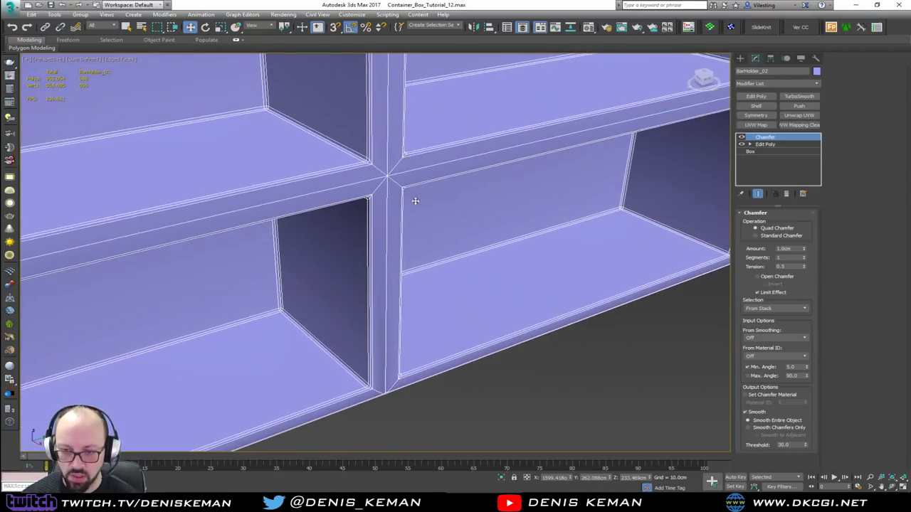
pyautogui.scroll(3, 390, 390)
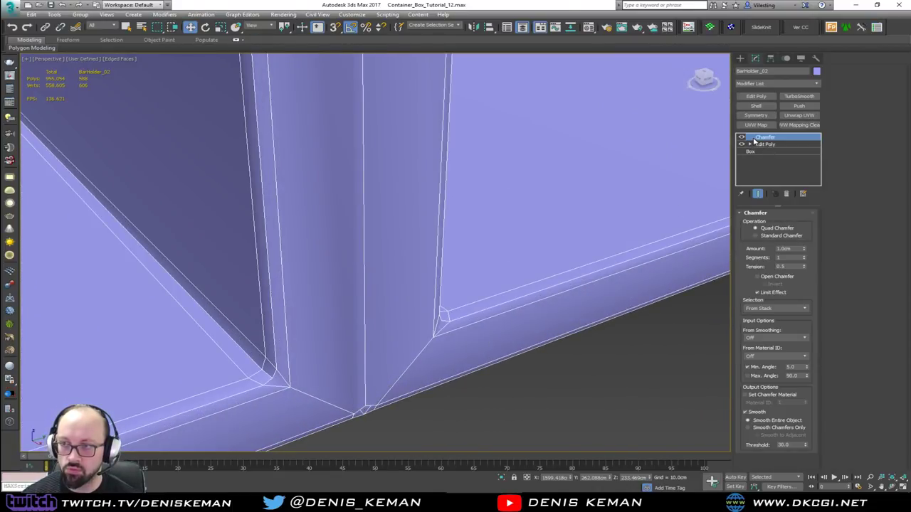
# - Add a TurboSmooth modifier above the Chamfer on the shelf unit and check the smoothed compartments
pyautogui.click(799, 96)
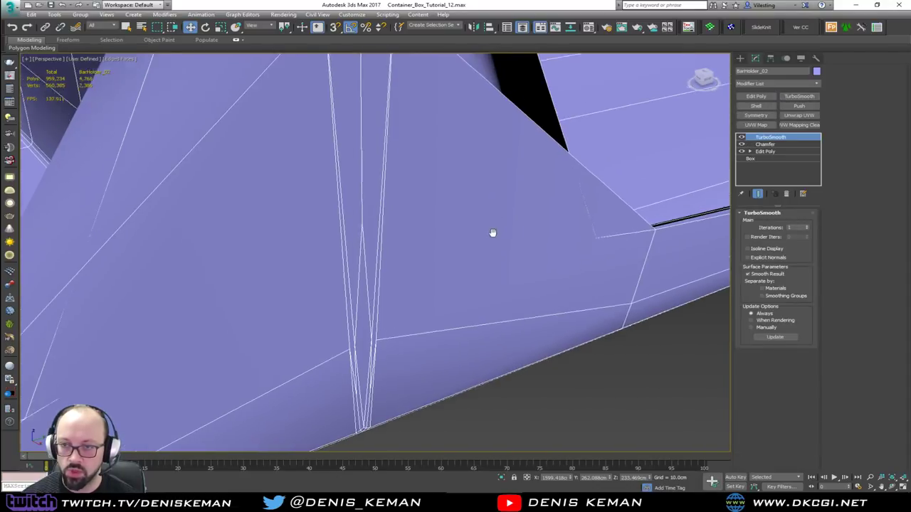
pyautogui.scroll(-6, 492, 233)
pyautogui.scroll(3, 487, 268)
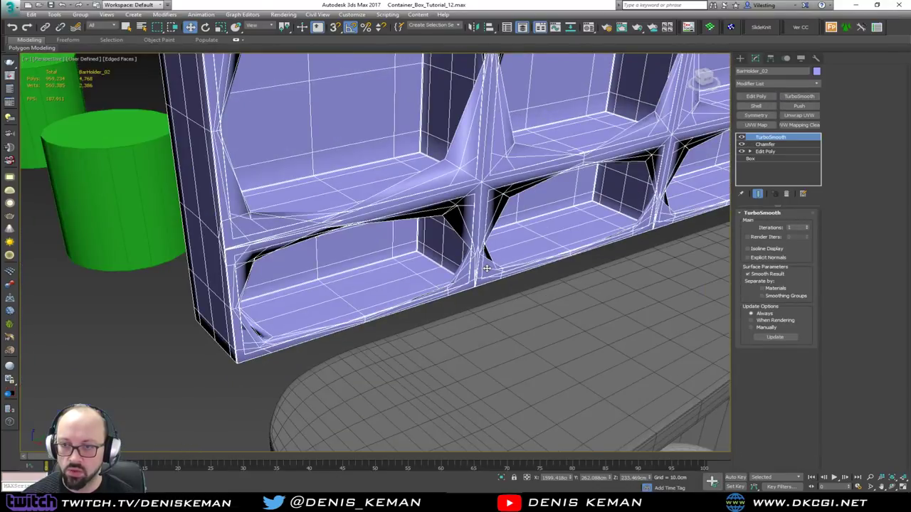
# - Remove the TurboSmooth modifier from the shelf unit and check the chamfered divider crossing up close
pyautogui.click(787, 194)
pyautogui.scroll(4, 464, 212)
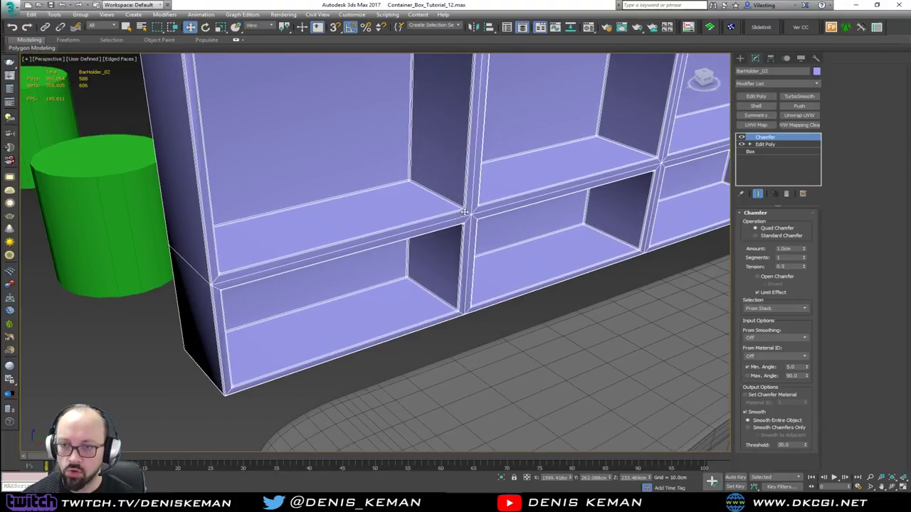
pyautogui.scroll(6, 464, 212)
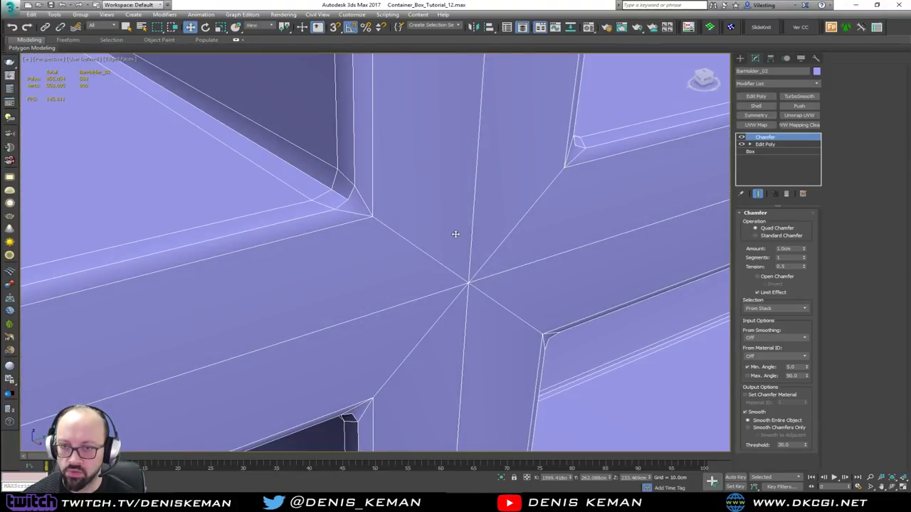
# - Examine the chamfered edges where the vertical divider meets the base rim, and the shelf unit as a whole
pyautogui.scroll(-5, 455, 234)
pyautogui.moveTo(476, 281); pyautogui.dragTo(473, 161, button='middle')
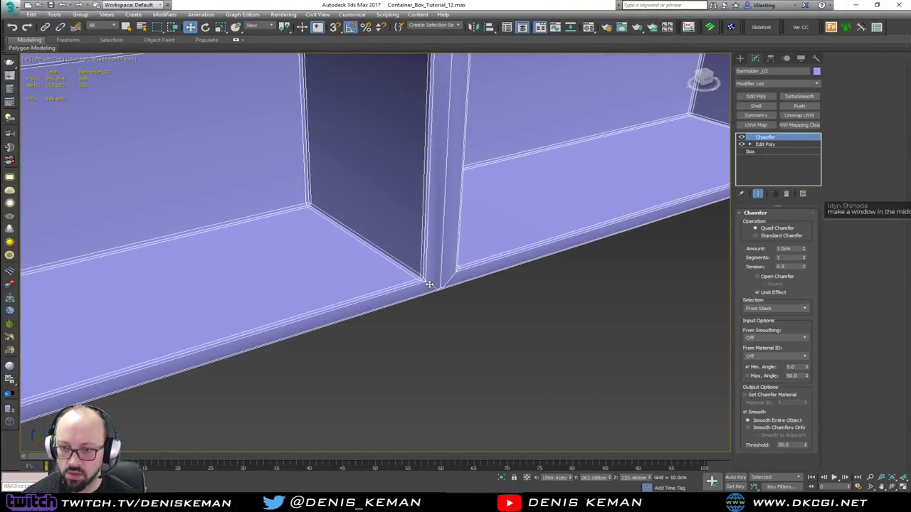
pyautogui.scroll(2, 430, 284)
pyautogui.scroll(-5, 437, 264)
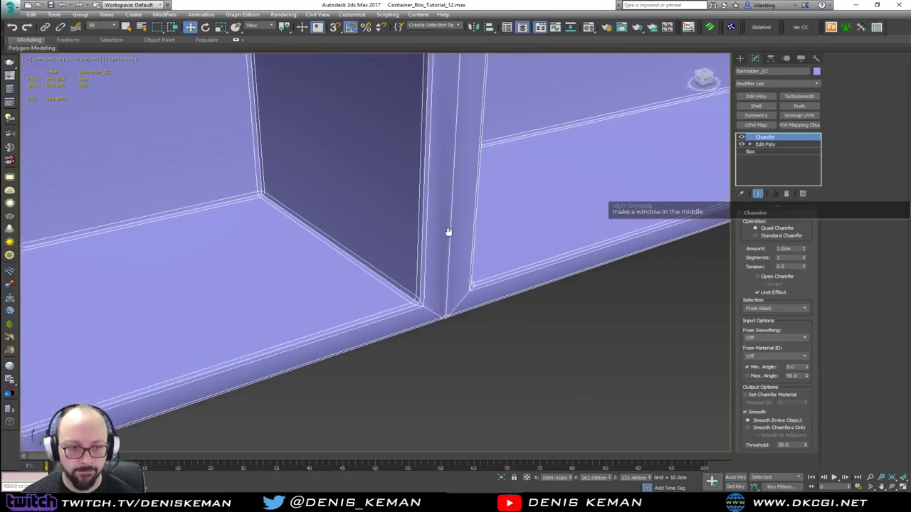
pyautogui.scroll(2, 480, 284)
pyautogui.scroll(-2, 480, 284)
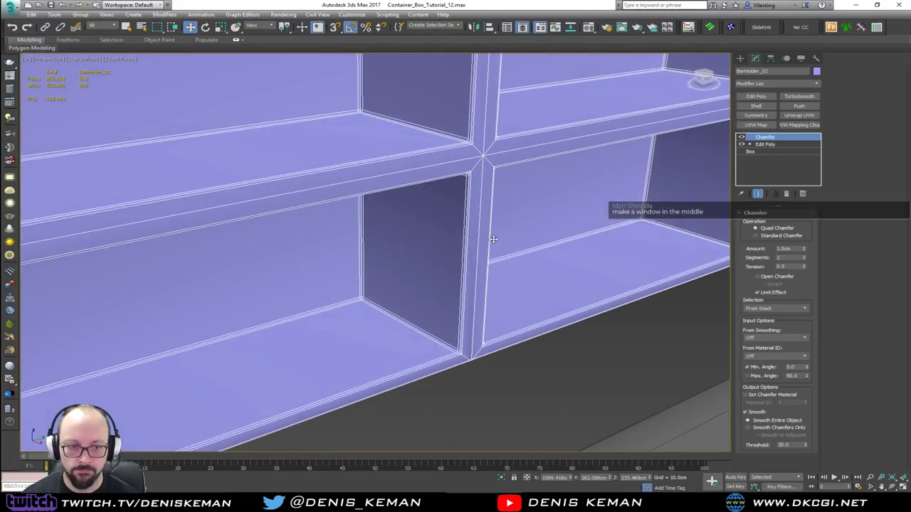
pyautogui.scroll(-6, 356, 341)
pyautogui.moveTo(362, 347)
pyautogui.keyDown('alt'); pyautogui.mouseDown(button='middle')
pyautogui.moveTo(349, 332)
pyautogui.moveTo(294, 332)
pyautogui.moveTo(381, 335)
pyautogui.moveTo(413, 367)
pyautogui.moveTo(418, 404)
pyautogui.mouseUp(button='middle'); pyautogui.keyUp('alt')
pyautogui.press('F4')
pyautogui.press('F4')
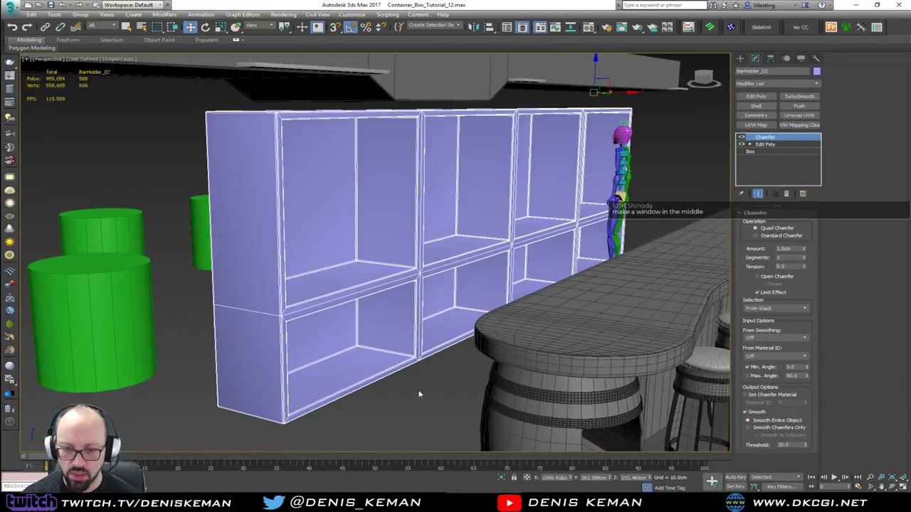
# - Compare the divider's foot on the base rim with the edge display switched off and on
pyautogui.scroll(4, 419, 365)
pyautogui.scroll(-2, 419, 367)
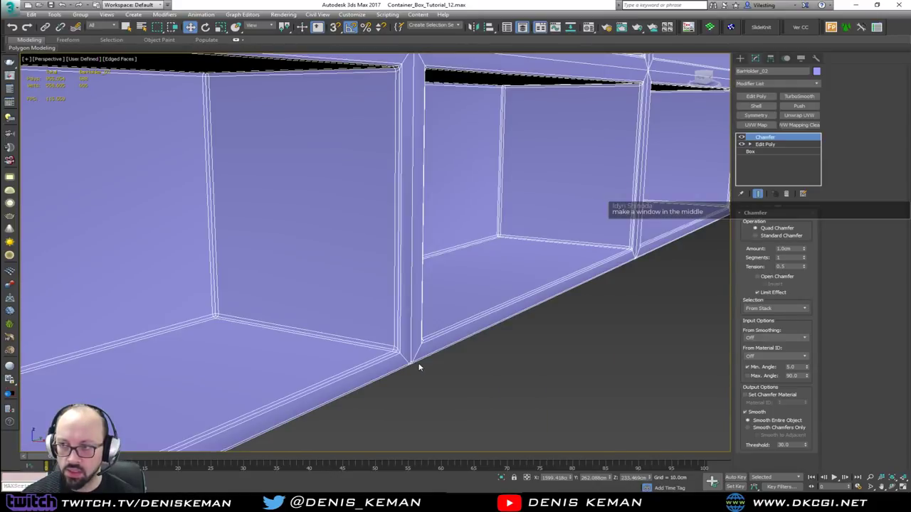
pyautogui.keyDown('alt'); pyautogui.moveTo(471, 268); pyautogui.dragTo(402, 320, button='middle'); pyautogui.keyUp('alt')
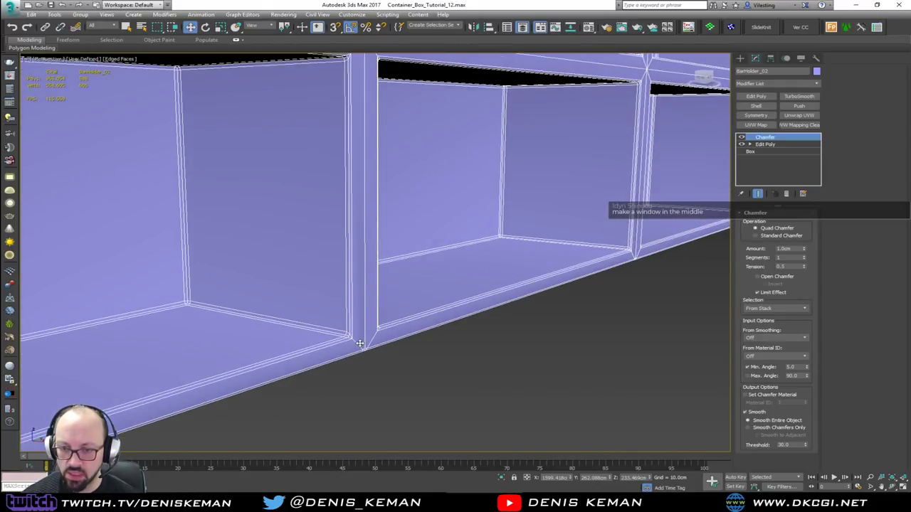
pyautogui.scroll(3, 360, 343)
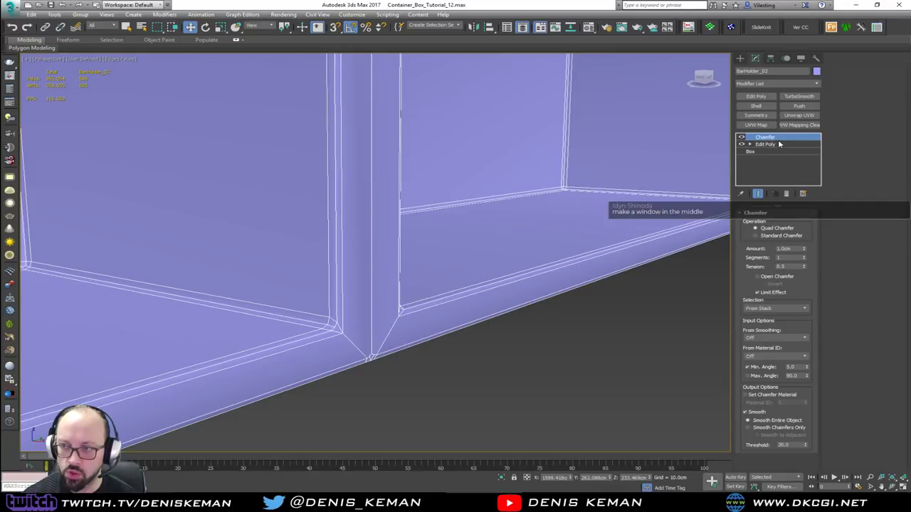
pyautogui.press('F4')
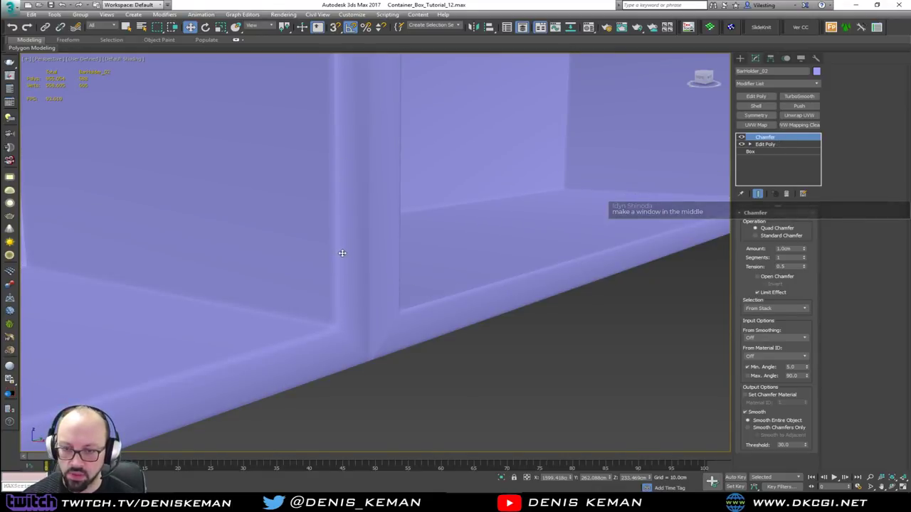
pyautogui.moveTo(344, 236); pyautogui.dragTo(335, 306, button='middle')
pyautogui.press('F4')
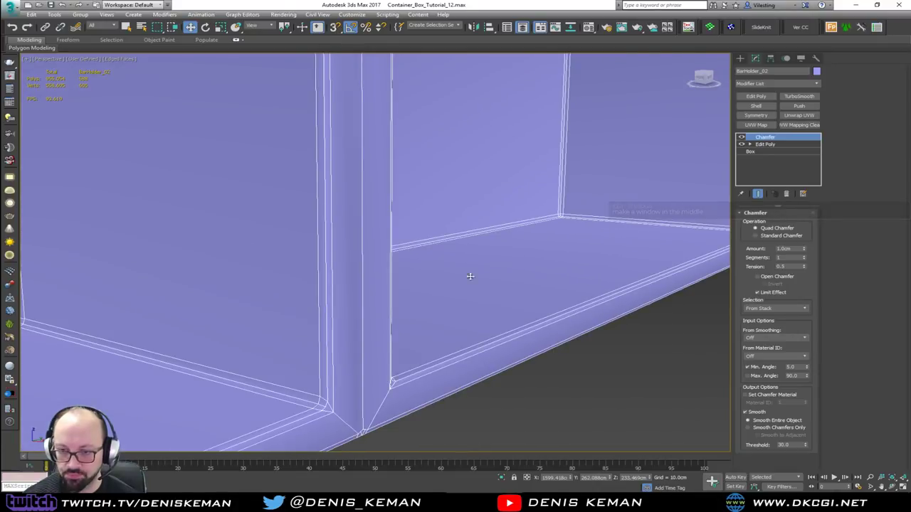
# - Set the Chamfer modifier's amount on the shelf unit to 0.3 cm
pyautogui.doubleClick(784, 248)
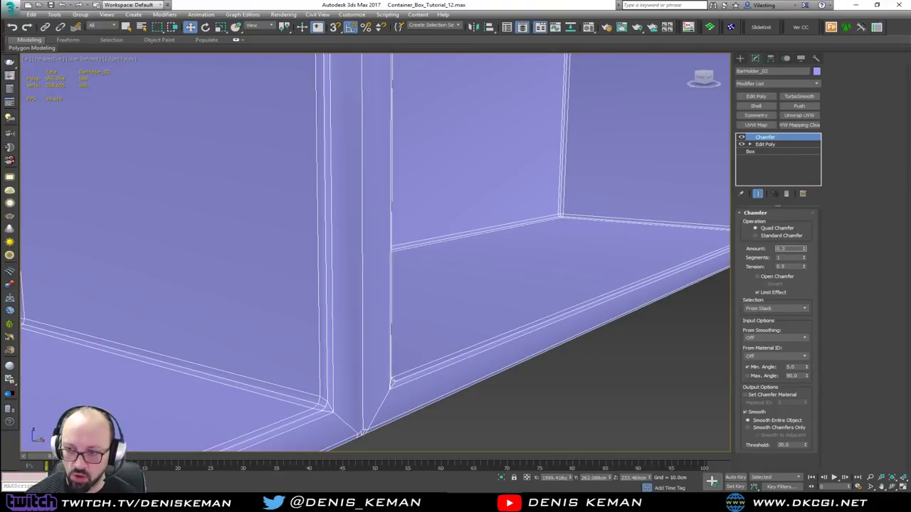
pyautogui.write('0.3')
pyautogui.press('Return')
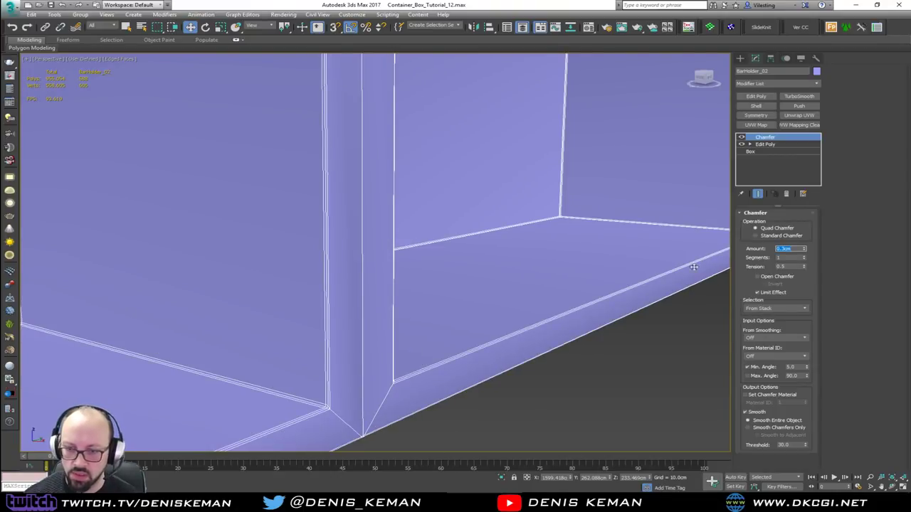
pyautogui.moveTo(572, 336); pyautogui.dragTo(605, 278, button='middle')
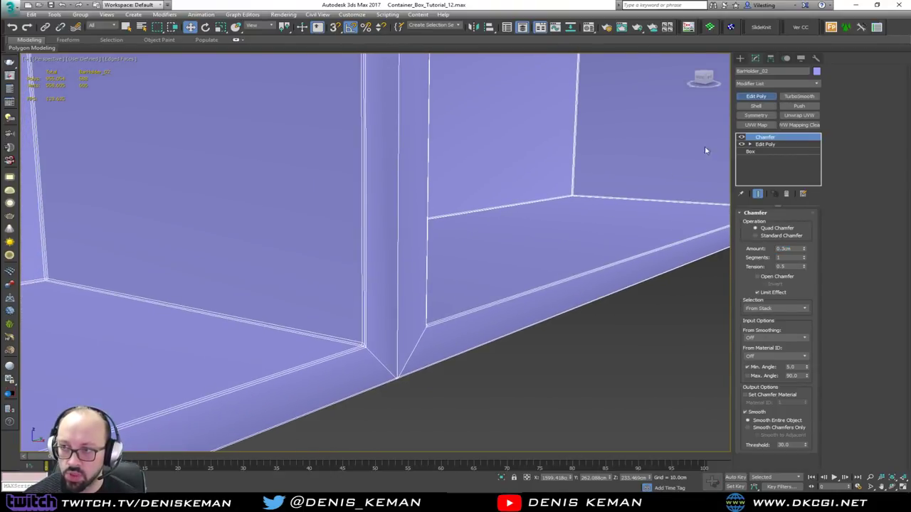
# - Add an Edit Poly modifier above the Chamfer and cut an edge across the divider's foot between the two compartment corners
pyautogui.click(773, 95)
pyautogui.scroll(3, 372, 347)
pyautogui.press('1')
pyautogui.click(374, 350)
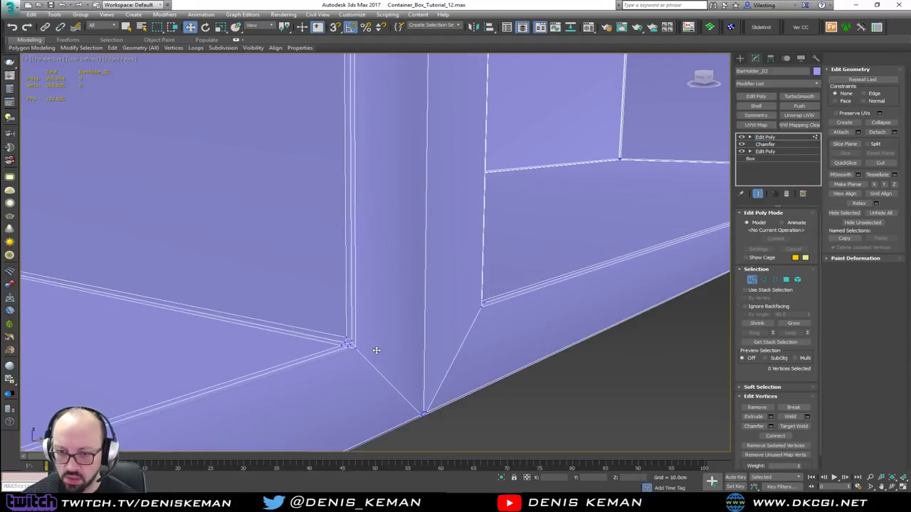
pyautogui.hotkey('alt', 'c')
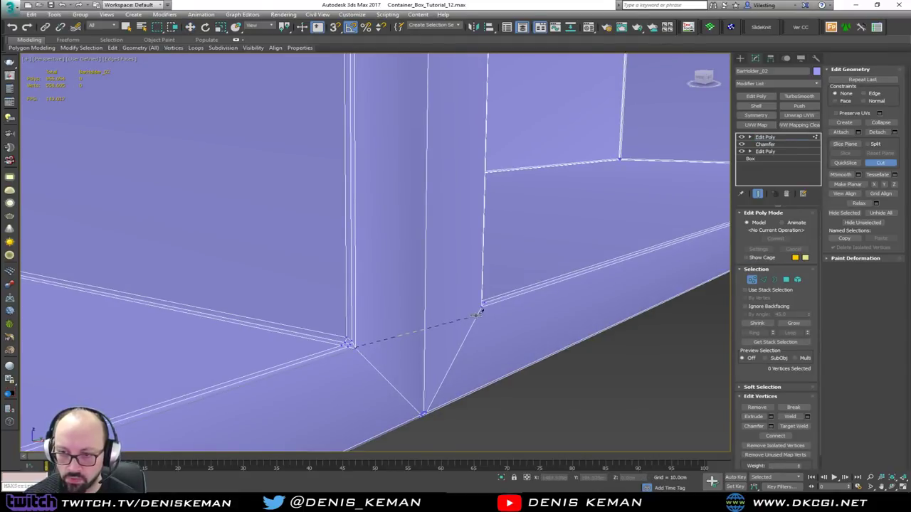
pyautogui.click(483, 304)
pyautogui.press('w')
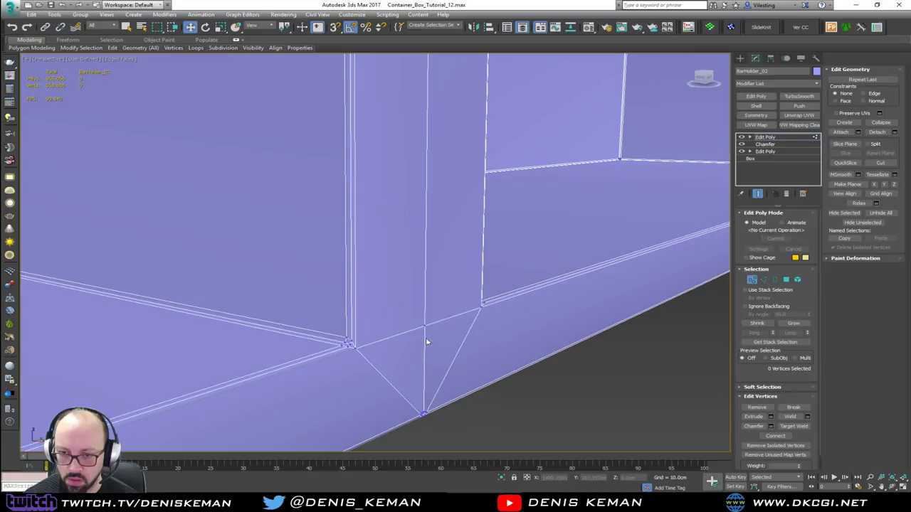
# - Remove the two short inner edges from the chamfer cluster where the divider meets the base rim
pyautogui.click(425, 327)
pyautogui.keyDown('alt'); pyautogui.moveTo(443, 319); pyautogui.dragTo(382, 304, button='middle'); pyautogui.keyUp('alt')
pyautogui.scroll(2, 443, 422)
pyautogui.scroll(1, 442, 422)
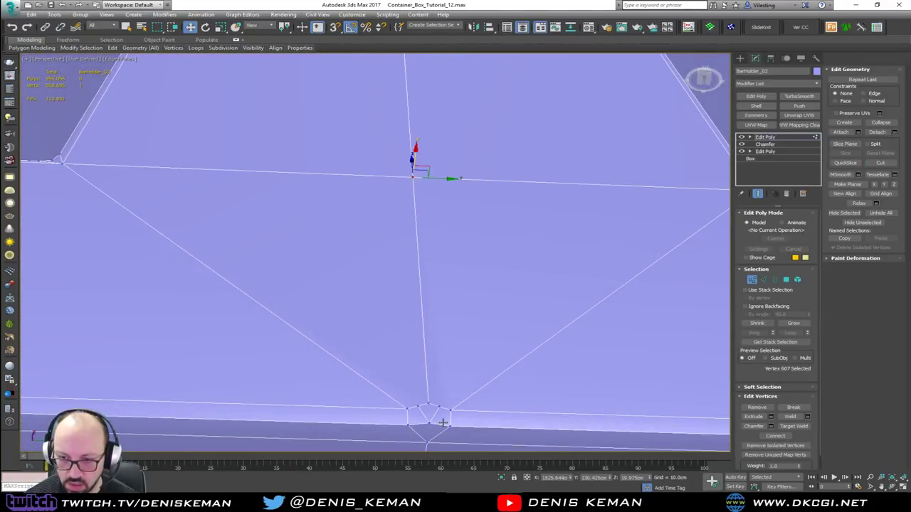
pyautogui.press('2')
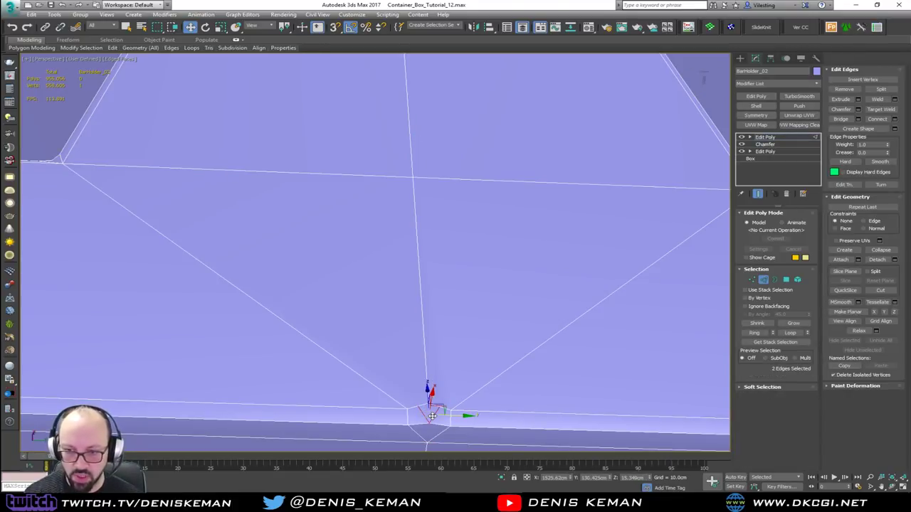
pyautogui.click(432, 416)
pyautogui.press('1')
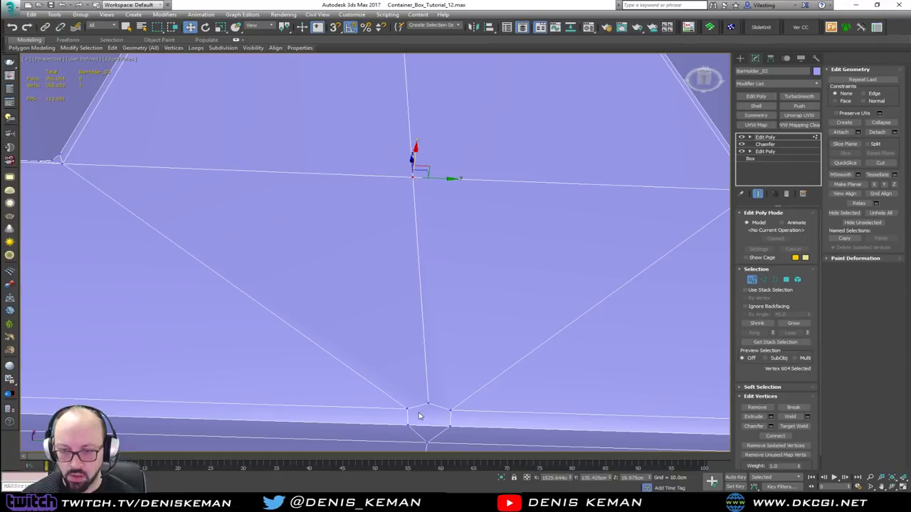
# - Collapse the cluster's three upper vertices into one, and its lower vertices on the base rim into another
pyautogui.click(407, 407)
pyautogui.keyDown('ctrl'); pyautogui.click(427, 403); pyautogui.keyUp('ctrl')
pyautogui.keyDown('ctrl'); pyautogui.click(449, 411); pyautogui.keyUp('ctrl')
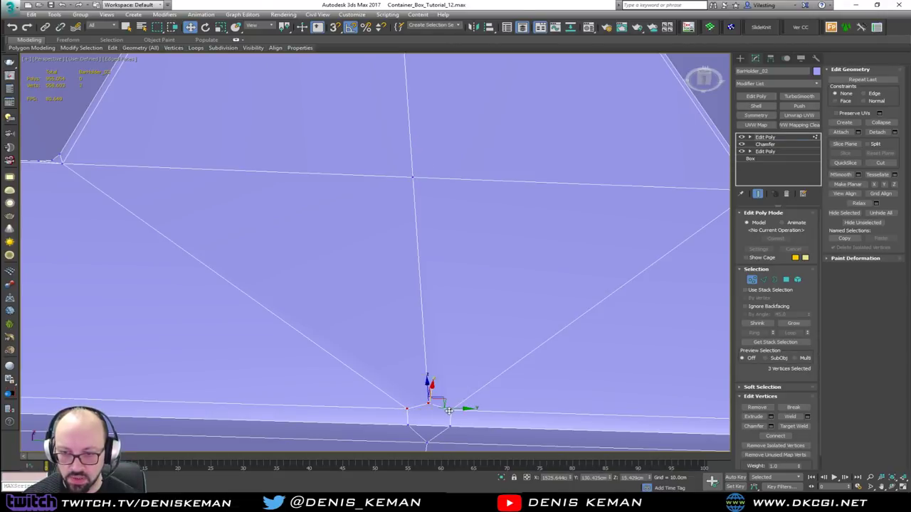
pyautogui.click(880, 122)
pyautogui.keyDown('ctrl'); pyautogui.click(407, 426); pyautogui.keyUp('ctrl')
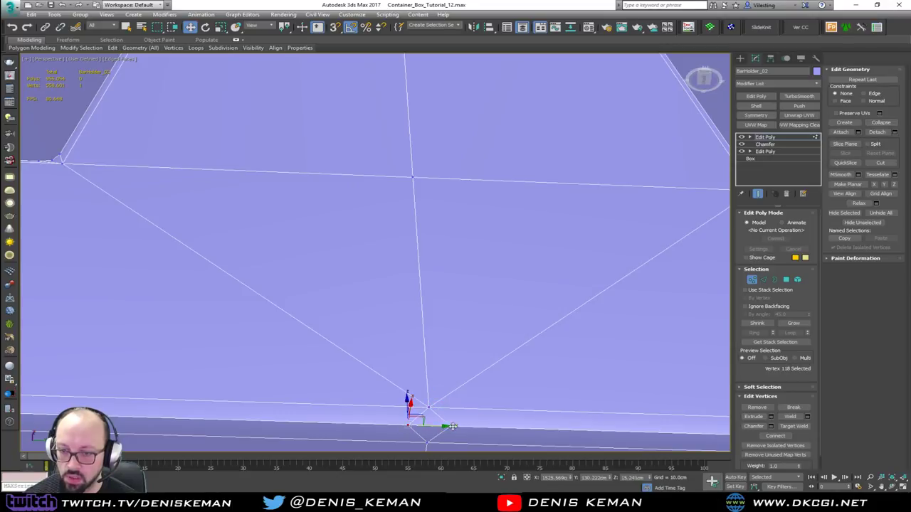
pyautogui.click(881, 122)
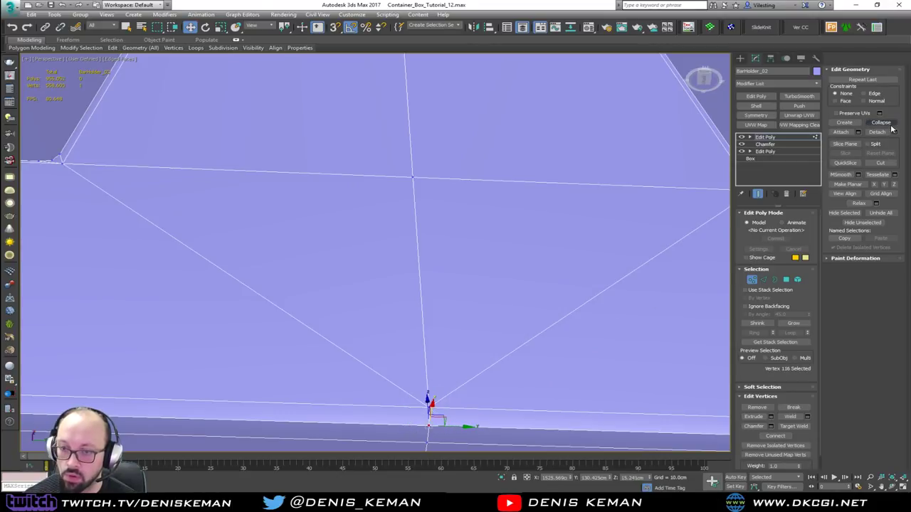
# - Inspect the collapsed junction at the divider's foot from the front and select its remaining rim vertices
pyautogui.keyDown('alt'); pyautogui.moveTo(463, 315); pyautogui.dragTo(473, 385, button='middle'); pyautogui.keyUp('alt')
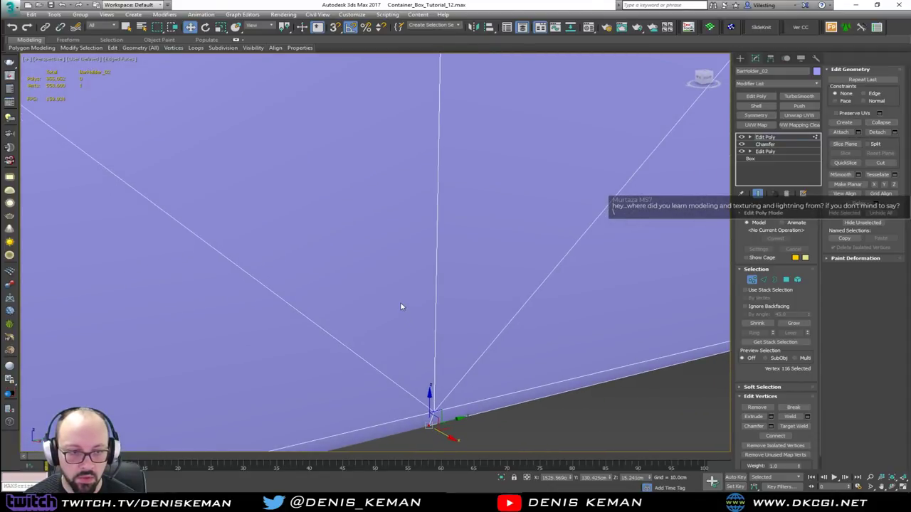
pyautogui.moveTo(400, 307); pyautogui.dragTo(448, 310, button='middle')
pyautogui.scroll(-6, 449, 313)
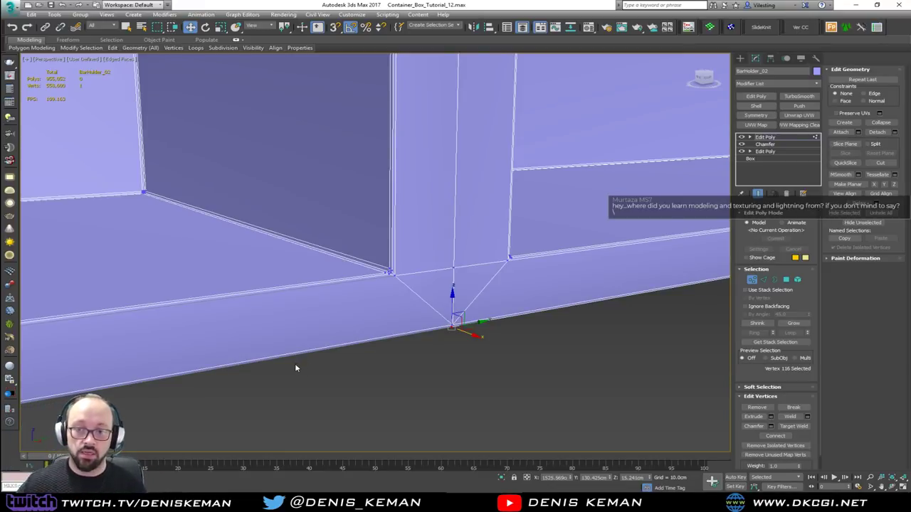
pyautogui.click(495, 374)
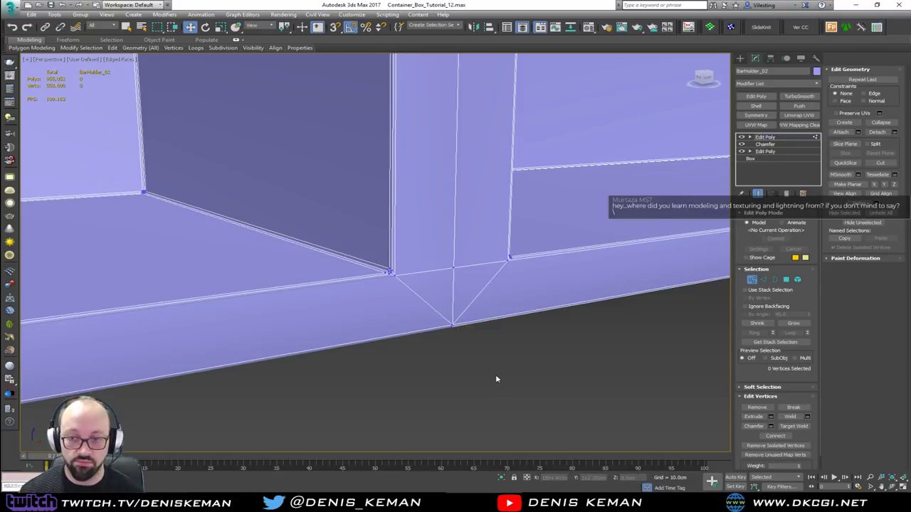
pyautogui.click(452, 323)
pyautogui.keyDown('alt'); pyautogui.moveTo(451, 323); pyautogui.dragTo(454, 391, button='middle'); pyautogui.keyUp('alt')
pyautogui.click(437, 330)
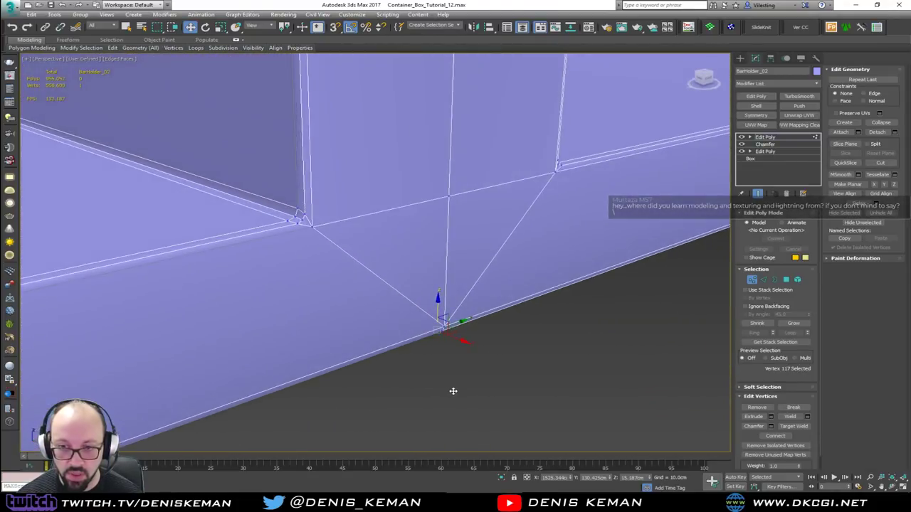
# - Collapse the five front-face vertices into one where the middle shelf meets the unit's outer vertical edge
pyautogui.scroll(-8, 365, 366)
pyautogui.moveTo(364, 366); pyautogui.dragTo(491, 330, button='middle')
pyautogui.scroll(-2, 492, 330)
pyautogui.scroll(6, 395, 262)
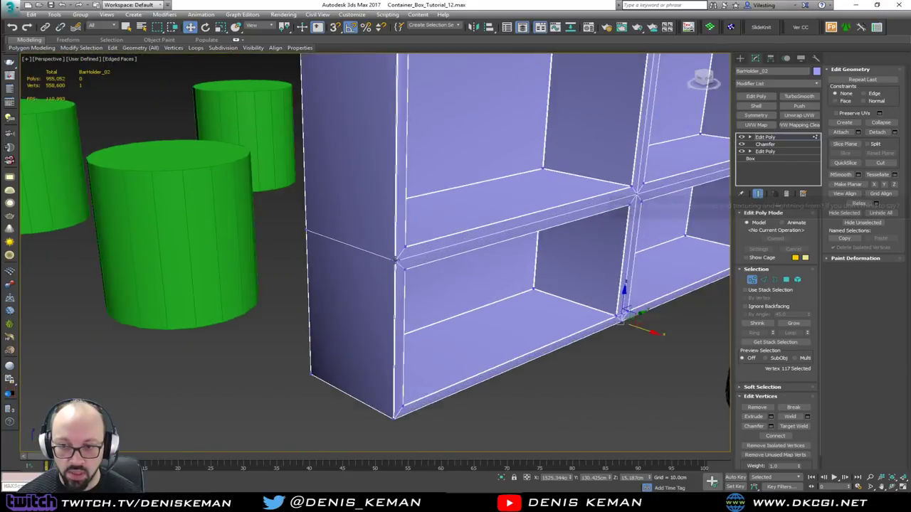
pyautogui.scroll(4, 395, 262)
pyautogui.scroll(6, 400, 262)
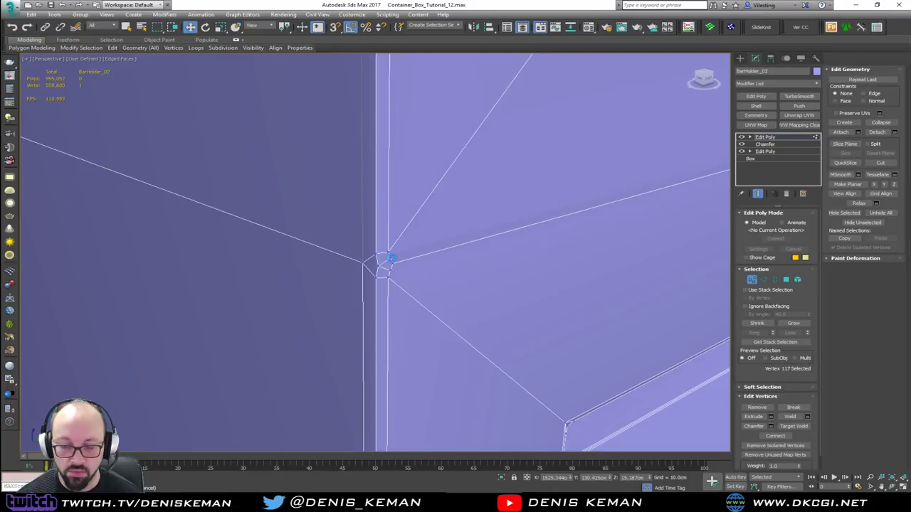
pyautogui.scroll(2, 395, 267)
pyautogui.click(385, 246)
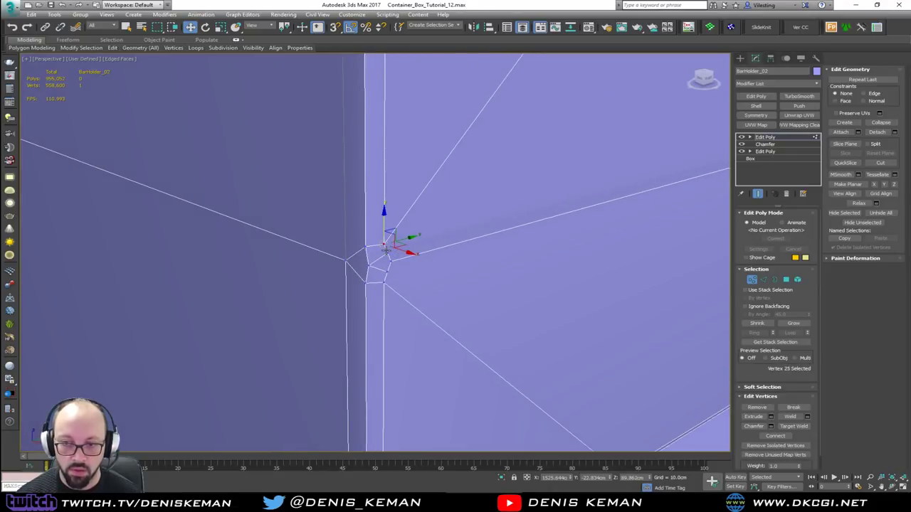
pyautogui.keyDown('ctrl'); pyautogui.click(387, 253); pyautogui.keyUp('ctrl')
pyautogui.keyDown('ctrl'); pyautogui.click(391, 261); pyautogui.keyUp('ctrl')
pyautogui.keyDown('ctrl'); pyautogui.click(388, 271); pyautogui.keyUp('ctrl')
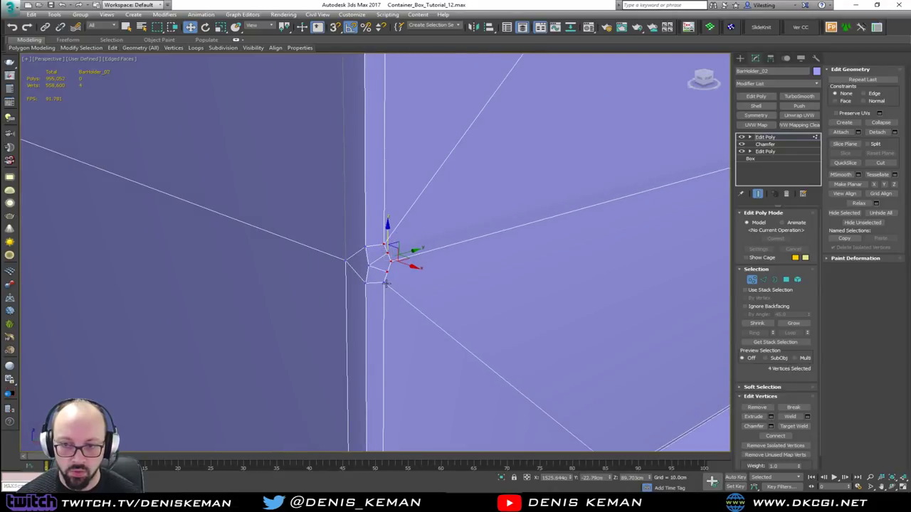
pyautogui.keyDown('ctrl'); pyautogui.click(384, 283); pyautogui.keyUp('ctrl')
pyautogui.click(880, 123)
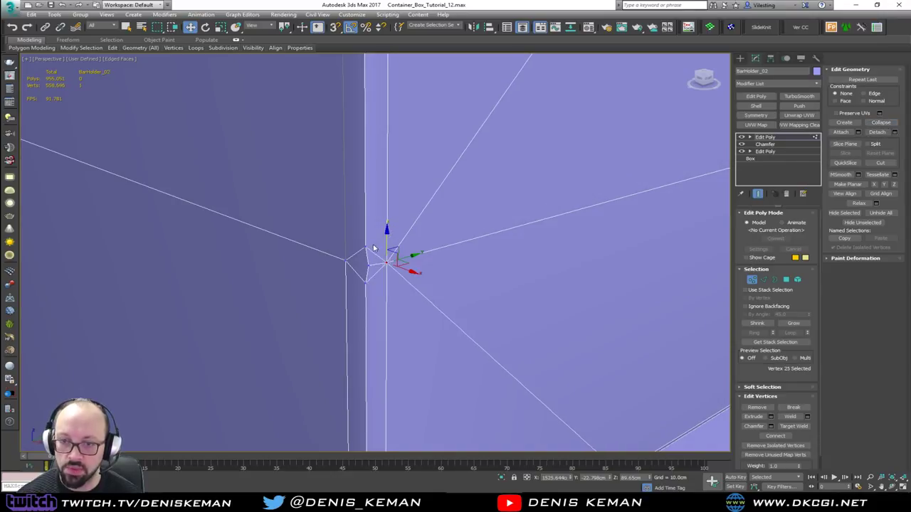
# - Collapse the three vertices in the middle of the outer edge's chamfer at the middle shelf into one
pyautogui.keyDown('ctrl'); pyautogui.click(365, 248); pyautogui.keyUp('ctrl')
pyautogui.keyDown('ctrl'); pyautogui.click(365, 282); pyautogui.keyUp('ctrl')
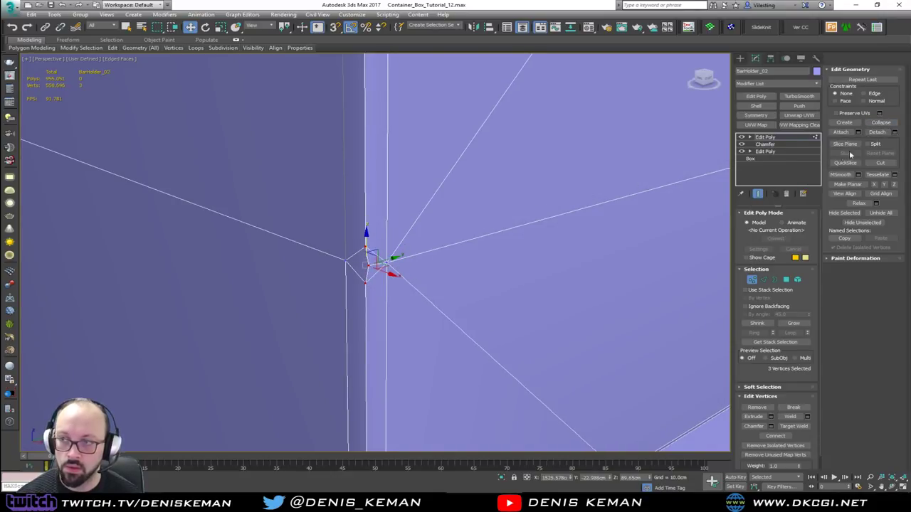
pyautogui.click(880, 123)
pyautogui.scroll(-3, 406, 256)
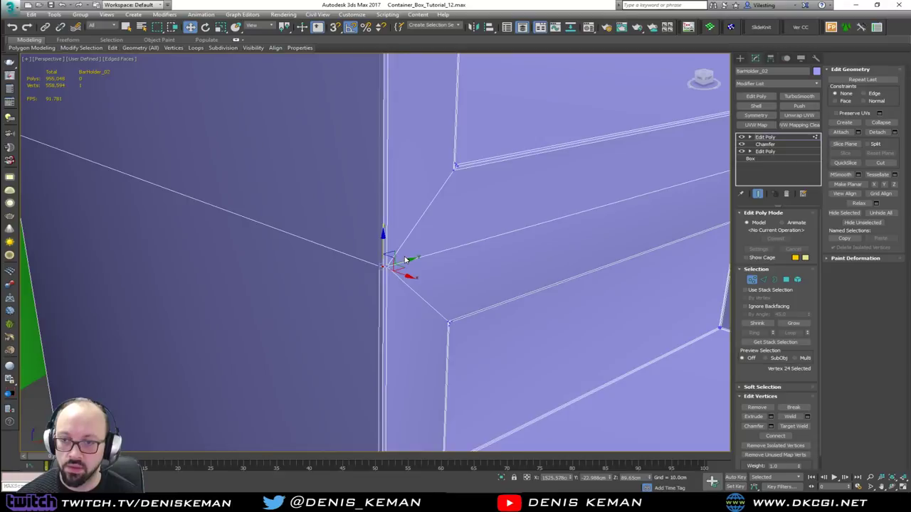
pyautogui.moveTo(432, 279)
pyautogui.keyDown('alt'); pyautogui.mouseDown(button='middle')
pyautogui.moveTo(404, 256)
pyautogui.moveTo(429, 276)
pyautogui.mouseUp(button='middle'); pyautogui.keyUp('alt')
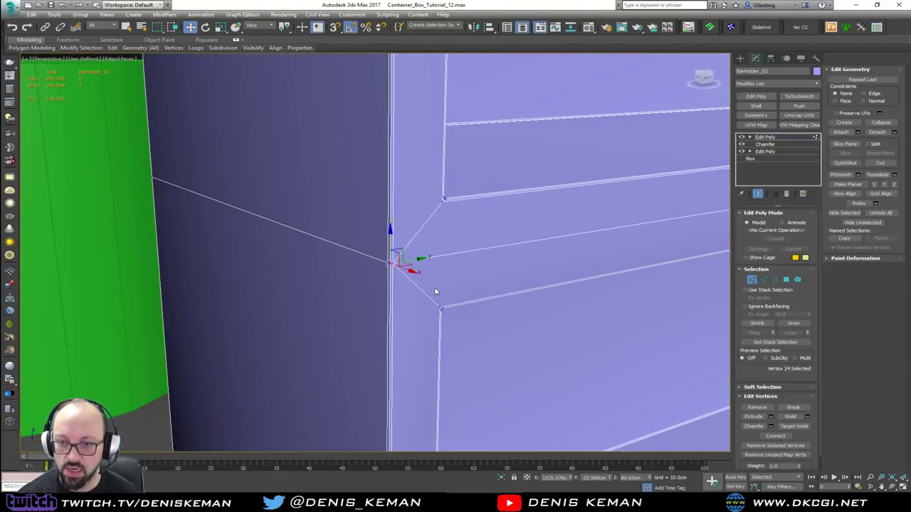
# - Clear the vertex selection and isolate the bar shelf unit from the rest of the scene
pyautogui.click(435, 288)
pyautogui.scroll(-4, 428, 197)
pyautogui.moveTo(429, 200); pyautogui.dragTo(415, 312, button='middle')
pyautogui.scroll(-3, 446, 232)
pyautogui.moveTo(444, 232); pyautogui.dragTo(385, 320, button='middle')
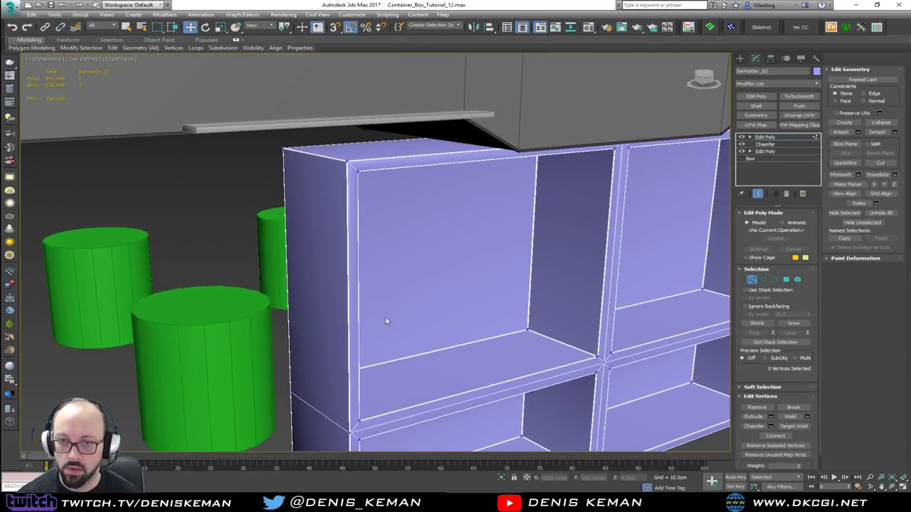
pyautogui.keyDown('alt'); pyautogui.moveTo(593, 193); pyautogui.dragTo(572, 187, button='middle'); pyautogui.keyUp('alt')
pyautogui.hotkey('alt', 'q')
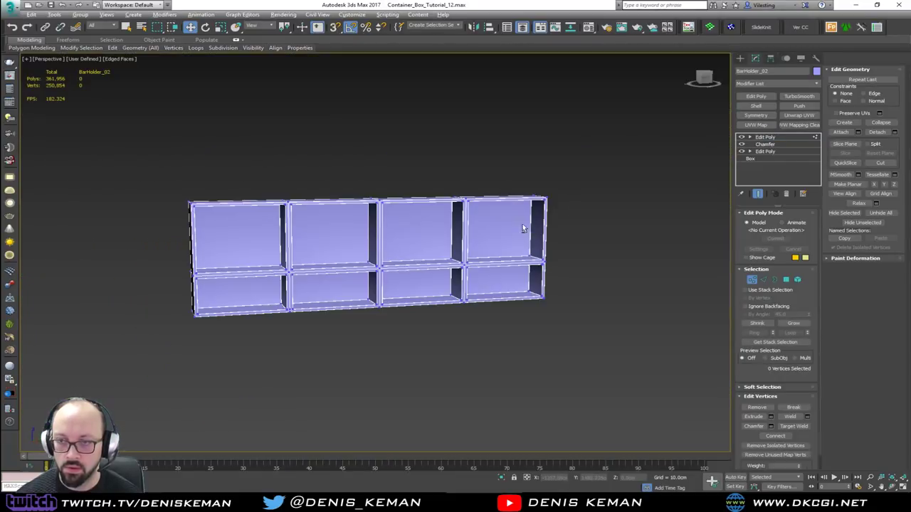
# - Collapse the five front-face vertices at the top of the first divider into one, and the three vertices in the middle of the chamfer into another
pyautogui.scroll(9, 283, 203)
pyautogui.scroll(5, 341, 220)
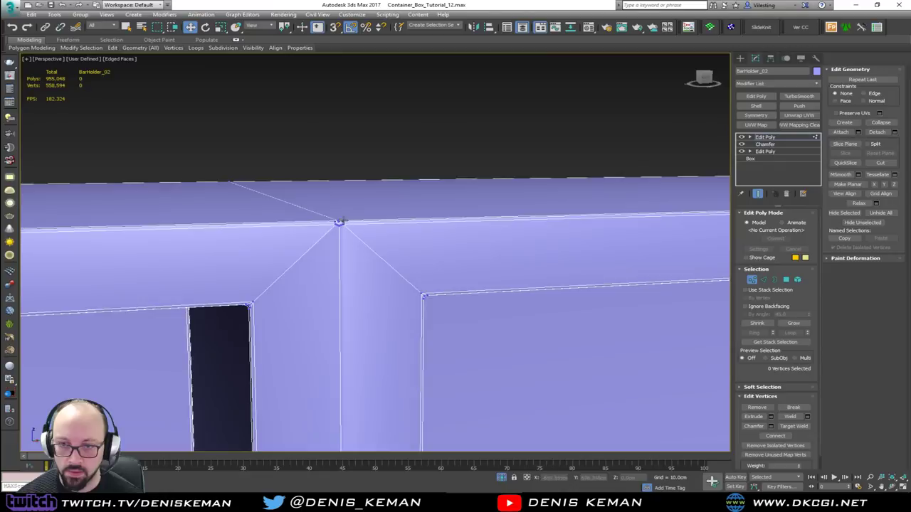
pyautogui.moveTo(318, 233); pyautogui.dragTo(349, 215)
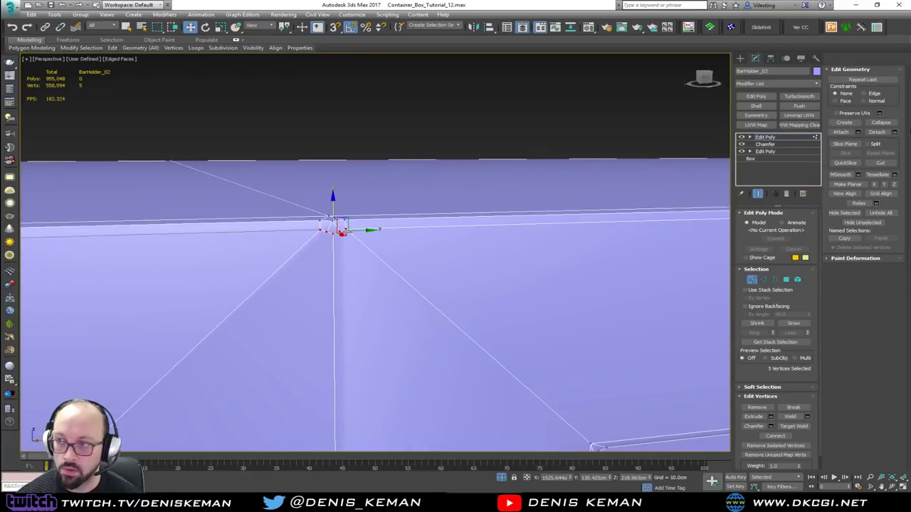
pyautogui.click(881, 122)
pyautogui.keyDown('ctrl'); pyautogui.click(333, 220); pyautogui.keyUp('ctrl')
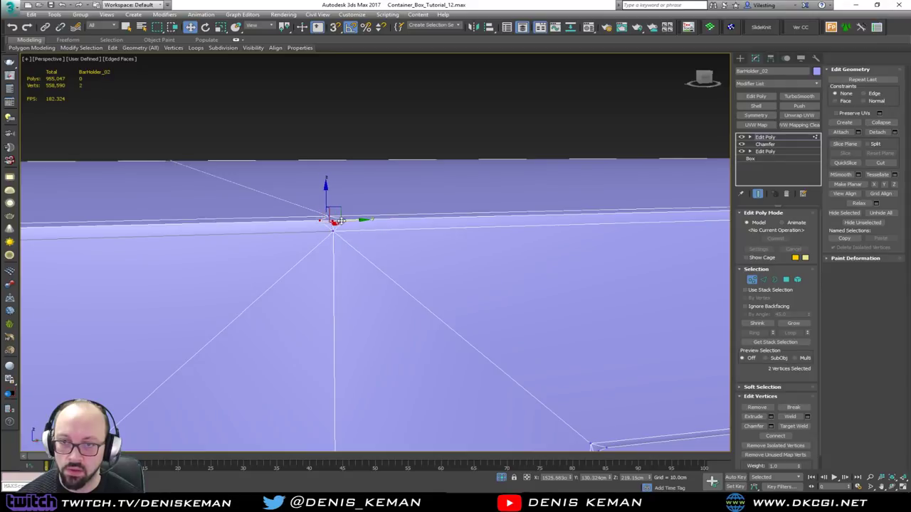
pyautogui.keyDown('ctrl'); pyautogui.click(346, 220); pyautogui.keyUp('ctrl')
pyautogui.click(880, 123)
# - Collapse the five front-face vertices where the middle divider meets the unit's upper edge into one
pyautogui.keyDown('alt'); pyautogui.moveTo(426, 254); pyautogui.dragTo(164, 269, button='middle'); pyautogui.keyUp('alt')
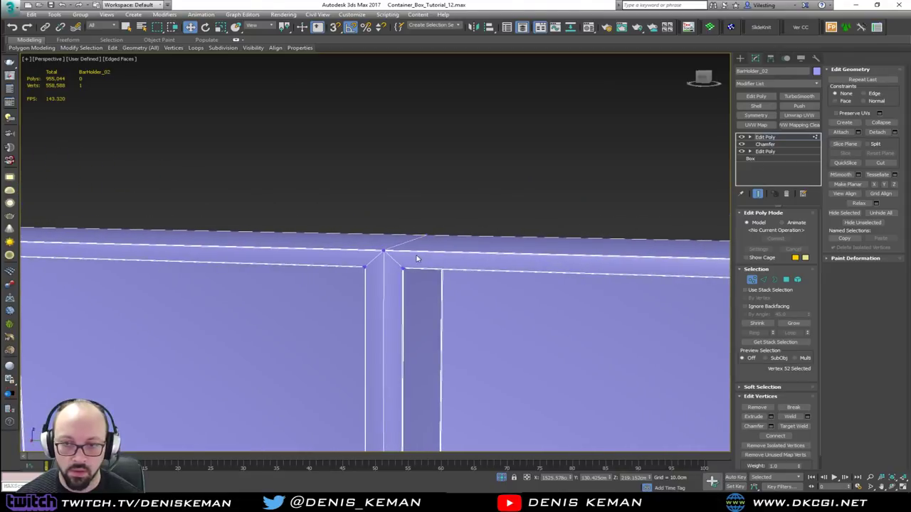
pyautogui.scroll(4, 388, 261)
pyautogui.scroll(4, 389, 239)
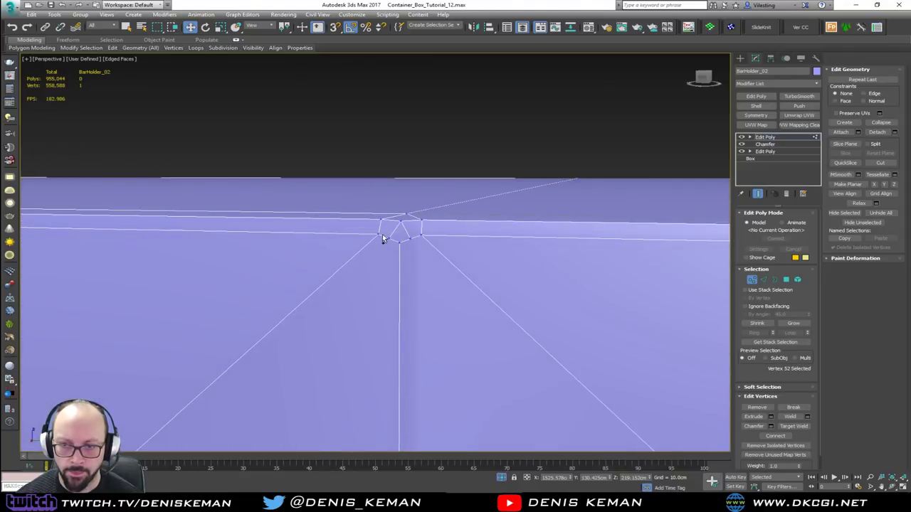
pyautogui.click(389, 238)
pyautogui.keyDown('ctrl'); pyautogui.click(379, 235); pyautogui.keyUp('ctrl')
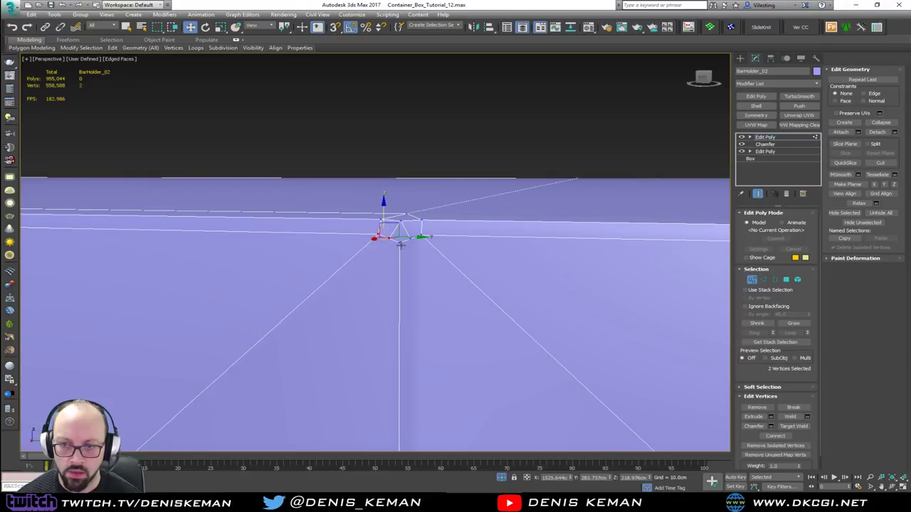
pyautogui.keyDown('ctrl'); pyautogui.click(400, 244); pyautogui.keyUp('ctrl')
pyautogui.keyDown('ctrl'); pyautogui.click(410, 239); pyautogui.keyUp('ctrl')
pyautogui.keyDown('ctrl'); pyautogui.click(421, 235); pyautogui.keyUp('ctrl')
pyautogui.click(877, 124)
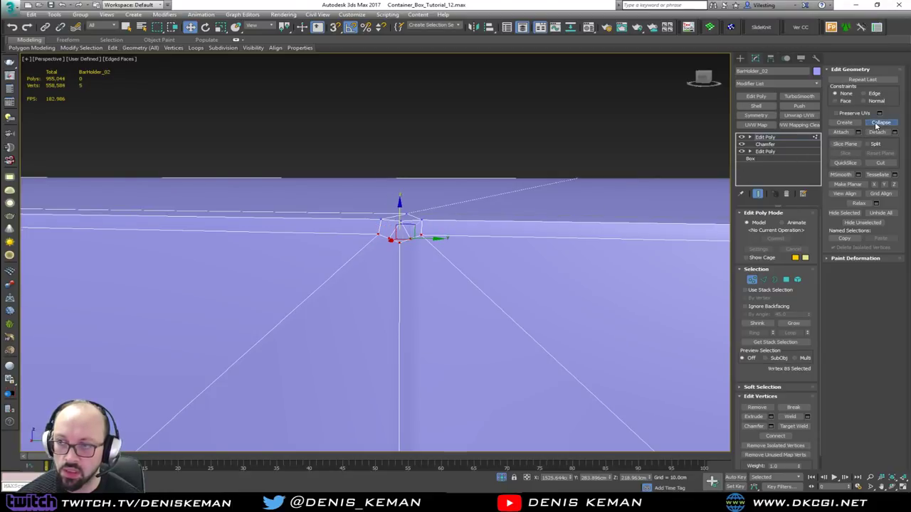
# - Collapse the three mid-chamfer vertices above the middle divider into one and clear the selection
pyautogui.click(381, 220)
pyautogui.keyDown('ctrl'); pyautogui.click(402, 221); pyautogui.keyUp('ctrl')
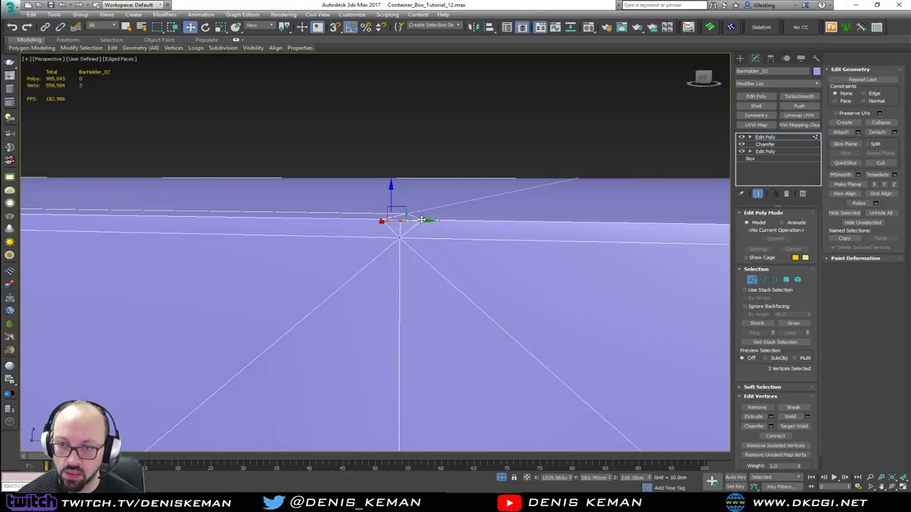
pyautogui.press('BackSpace')
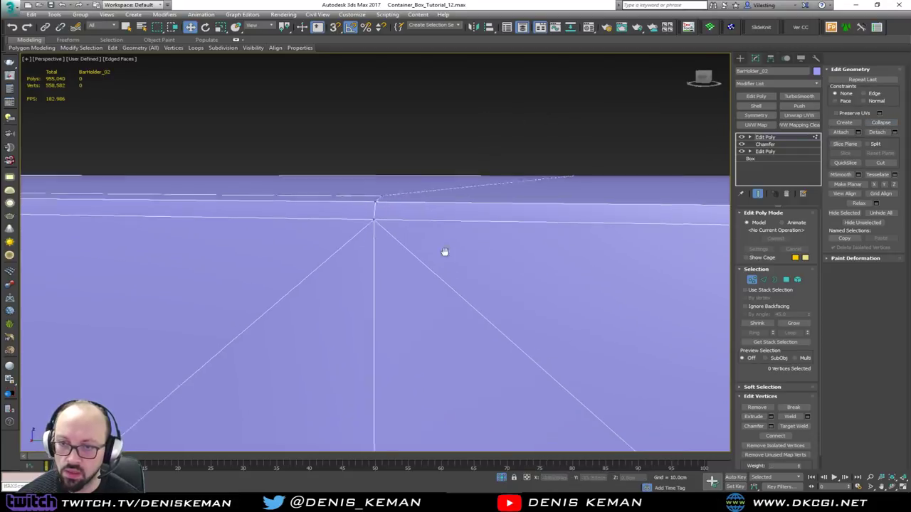
# - Collapse the five front-face vertices where the third divider meets the unit's upper edge into one
pyautogui.moveTo(445, 252); pyautogui.dragTo(415, 236, button='middle')
pyautogui.scroll(-5, 415, 235)
pyautogui.moveTo(476, 275); pyautogui.dragTo(284, 213, button='middle')
pyautogui.scroll(-3, 285, 213)
pyautogui.moveTo(563, 256); pyautogui.dragTo(306, 230, button='middle')
pyautogui.scroll(-3, 306, 231)
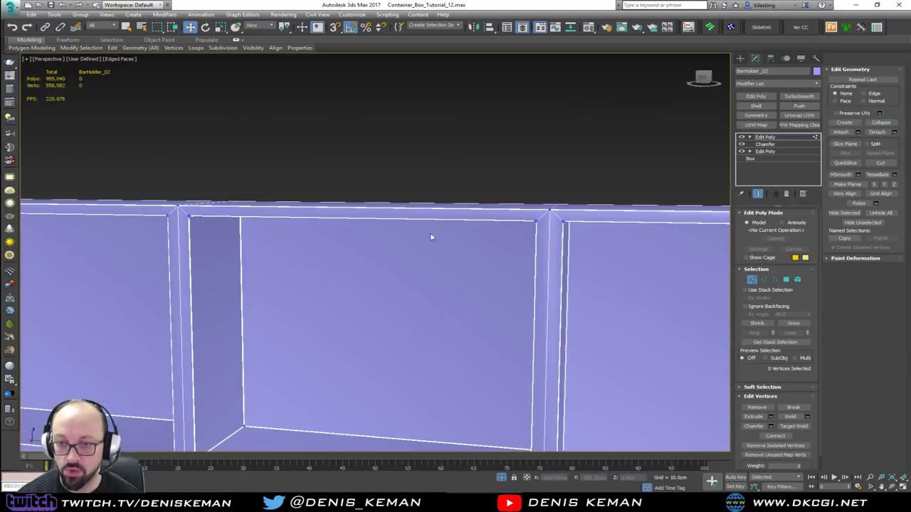
pyautogui.moveTo(509, 237); pyautogui.dragTo(400, 236, button='middle')
pyautogui.scroll(5, 382, 236)
pyautogui.click(406, 235)
pyautogui.keyDown('ctrl'); pyautogui.click(415, 240); pyautogui.keyUp('ctrl')
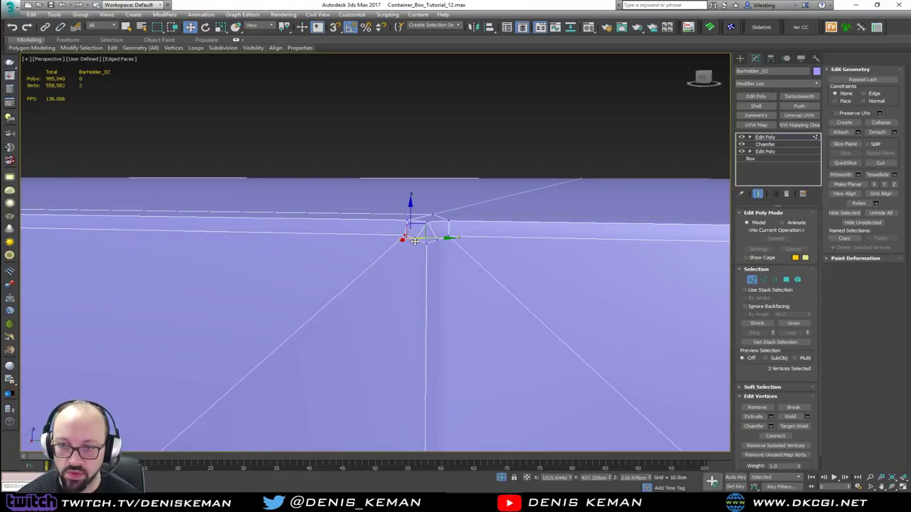
pyautogui.keyDown('ctrl'); pyautogui.click(427, 244); pyautogui.keyUp('ctrl')
pyautogui.keyDown('ctrl'); pyautogui.click(436, 241); pyautogui.keyUp('ctrl')
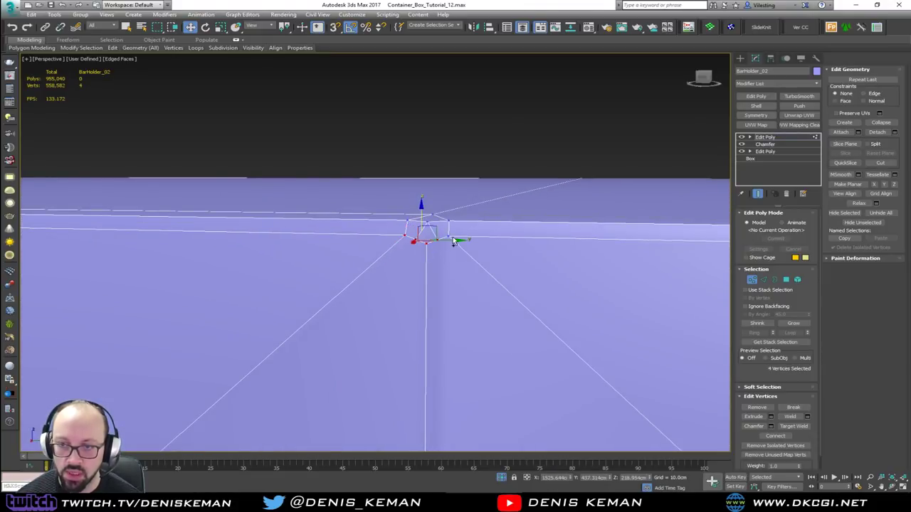
pyautogui.keyDown('ctrl'); pyautogui.click(448, 236); pyautogui.keyUp('ctrl')
pyautogui.click(880, 122)
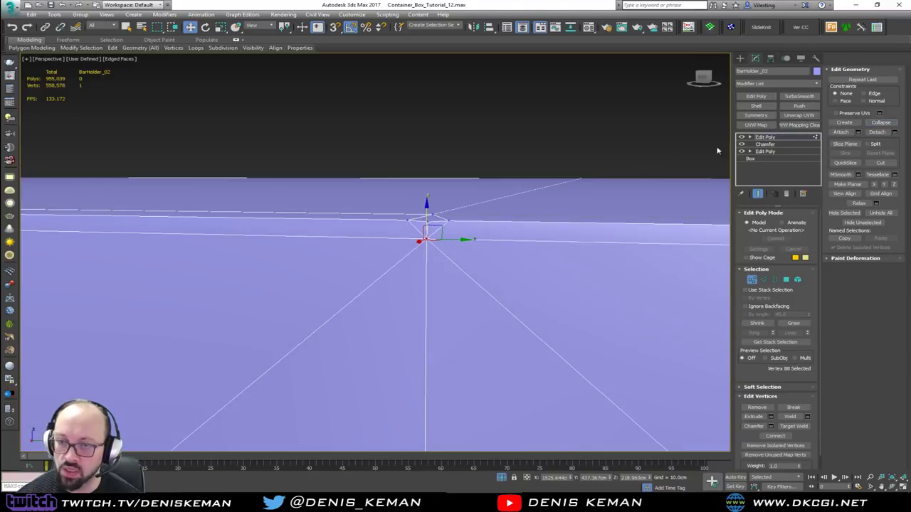
# - Collapse the three vertices in the middle of the upper edge's chamfer above the third divider into one
pyautogui.click(408, 220)
pyautogui.keyDown('ctrl'); pyautogui.click(428, 220); pyautogui.keyUp('ctrl')
pyautogui.keyDown('ctrl'); pyautogui.click(452, 221); pyautogui.keyUp('ctrl')
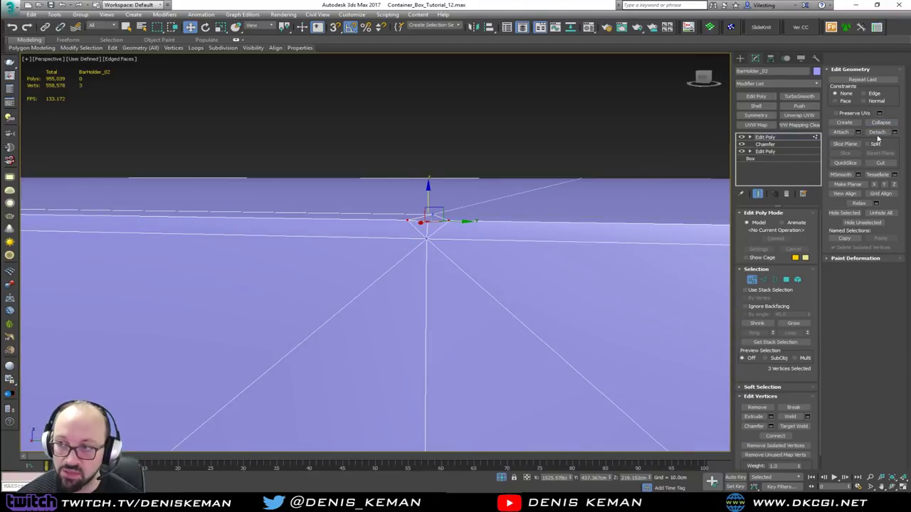
pyautogui.click(893, 124)
# - At the middle shelf's junction with the opposite outer edge, collapse the five front-face vertices into one and the three mid-chamfer vertices into another
pyautogui.scroll(-5, 475, 223)
pyautogui.moveTo(475, 223); pyautogui.dragTo(319, 209, button='middle')
pyautogui.scroll(-2, 319, 209)
pyautogui.moveTo(498, 254); pyautogui.dragTo(305, 242, button='middle')
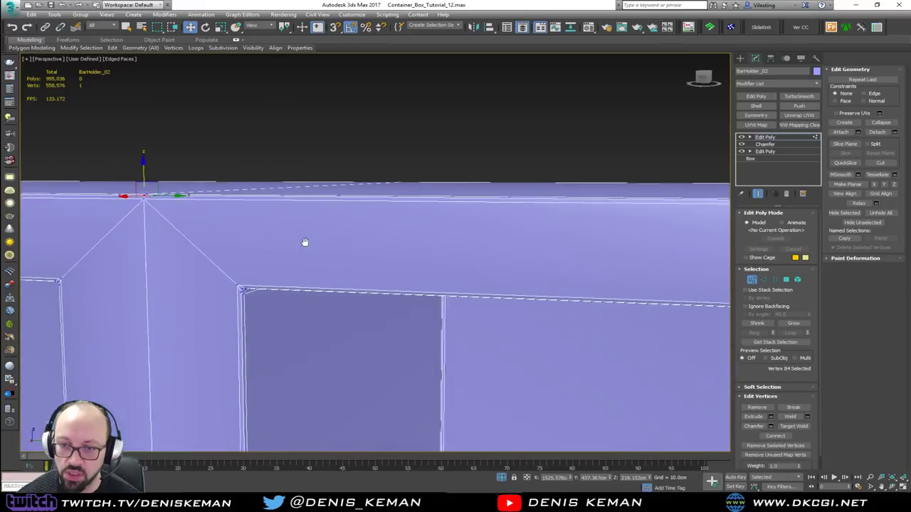
pyautogui.scroll(-4, 304, 242)
pyautogui.moveTo(486, 242); pyautogui.dragTo(224, 218, button='middle')
pyautogui.scroll(-2, 224, 218)
pyautogui.moveTo(502, 220); pyautogui.dragTo(235, 224, button='middle')
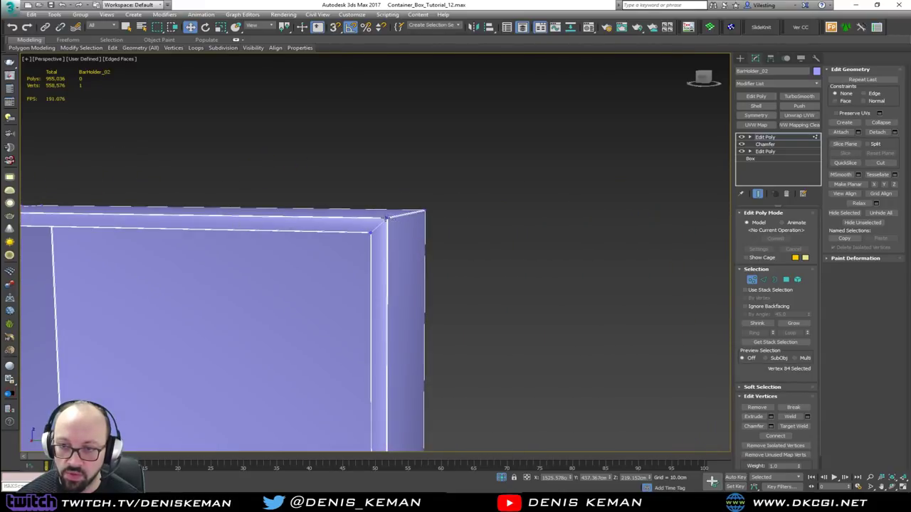
pyautogui.moveTo(386, 218)
pyautogui.keyDown('alt'); pyautogui.mouseDown(button='middle')
pyautogui.moveTo(392, 210)
pyautogui.moveTo(396, 220)
pyautogui.mouseUp(button='middle'); pyautogui.keyUp('alt')
pyautogui.moveTo(356, 337); pyautogui.dragTo(374, 204, button='middle')
pyautogui.scroll(-5, 374, 205)
pyautogui.moveTo(366, 318); pyautogui.dragTo(396, 146, button='middle')
pyautogui.scroll(-4, 396, 146)
pyautogui.moveTo(384, 293); pyautogui.dragTo(387, 131, button='middle')
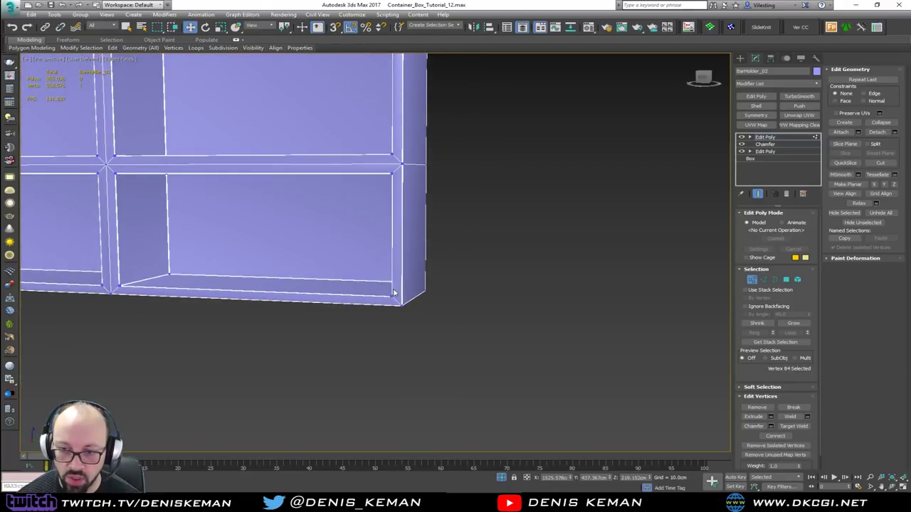
pyautogui.moveTo(393, 292); pyautogui.dragTo(412, 113, button='middle')
pyautogui.scroll(6, 412, 113)
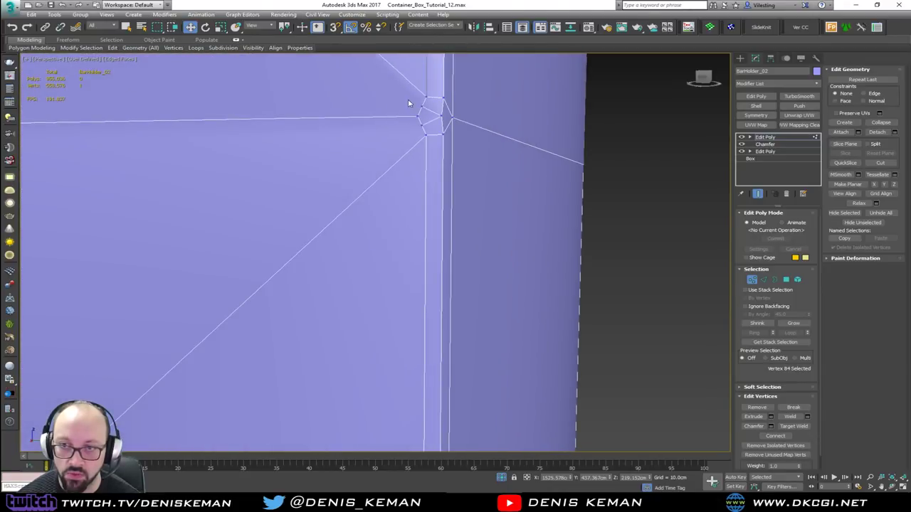
pyautogui.moveTo(429, 148); pyautogui.dragTo(429, 144)
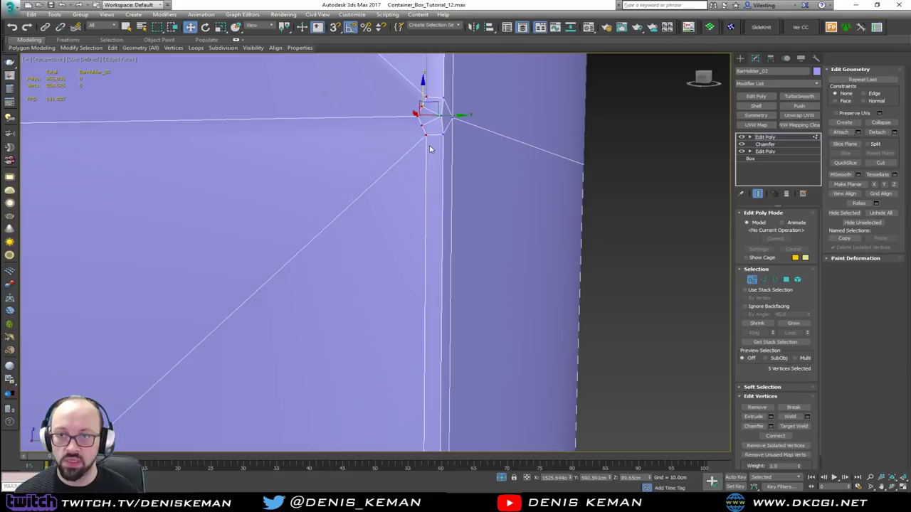
pyautogui.press('F3')
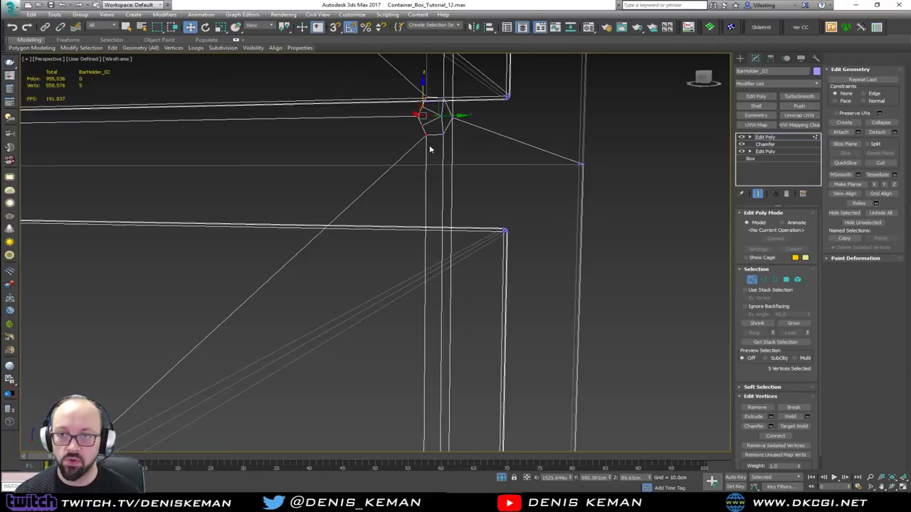
pyautogui.click(883, 121)
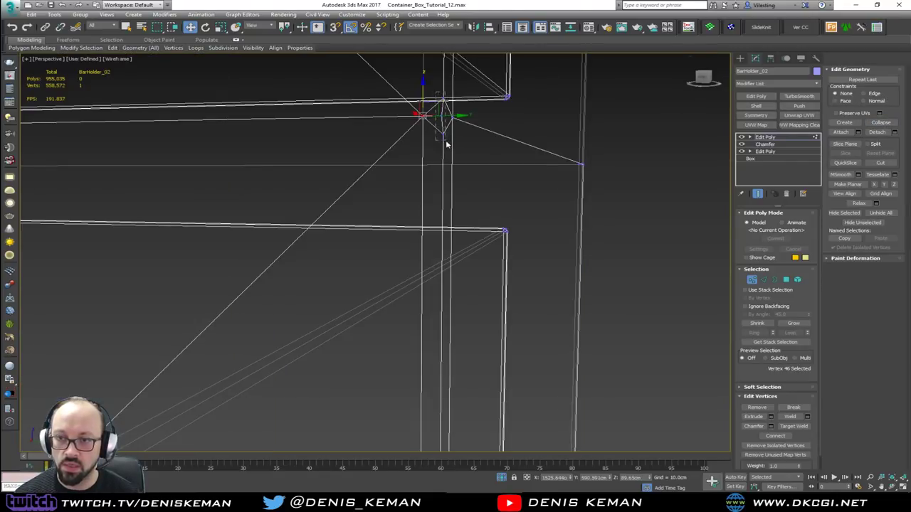
pyautogui.press('F3')
# - Examine the chamfer vertices at the unit's lower outer corner up close
pyautogui.moveTo(553, 115); pyautogui.dragTo(514, 115, button='middle')
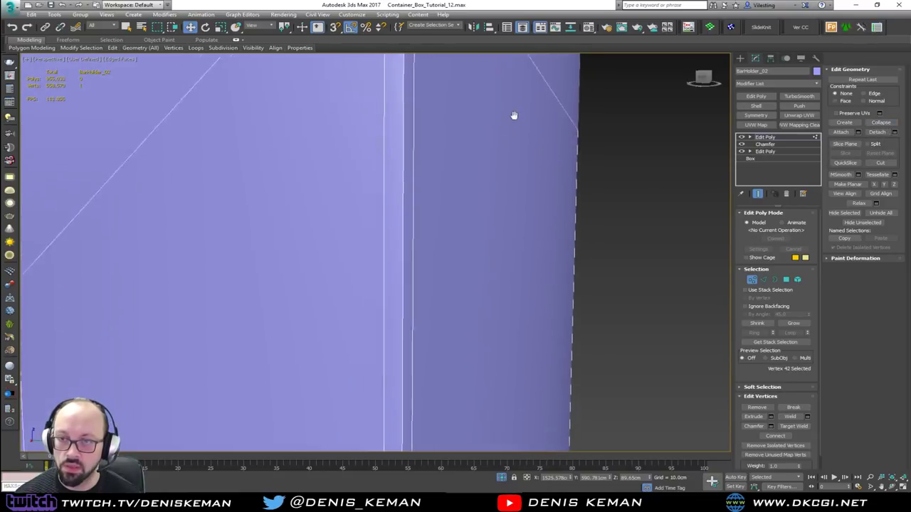
pyautogui.scroll(-4, 512, 118)
pyautogui.moveTo(484, 230); pyautogui.dragTo(443, 46, button='middle')
pyautogui.scroll(-1, 443, 45)
pyautogui.moveTo(449, 252); pyautogui.dragTo(433, 152, button='middle')
pyautogui.scroll(-3, 433, 152)
pyautogui.scroll(3, 428, 288)
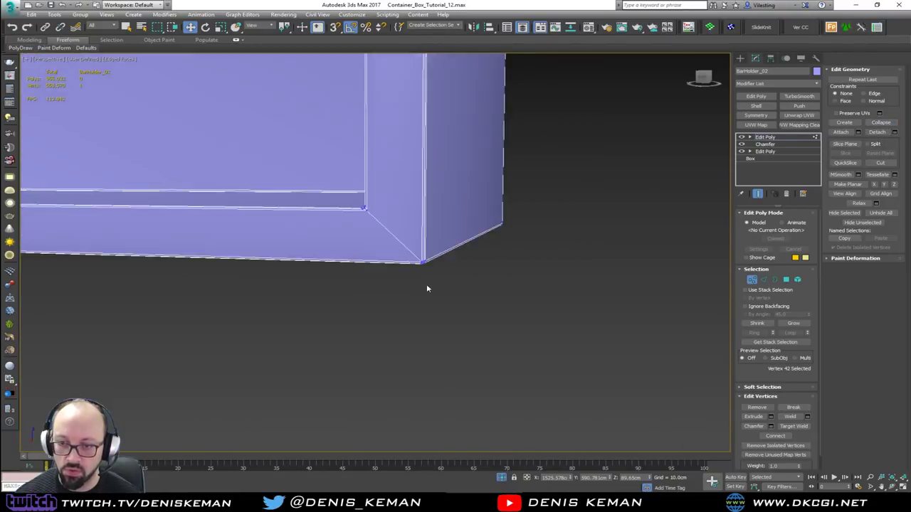
pyautogui.scroll(2, 426, 262)
pyautogui.scroll(-3, 425, 262)
pyautogui.moveTo(436, 228); pyautogui.dragTo(416, 244)
pyautogui.scroll(3, 415, 244)
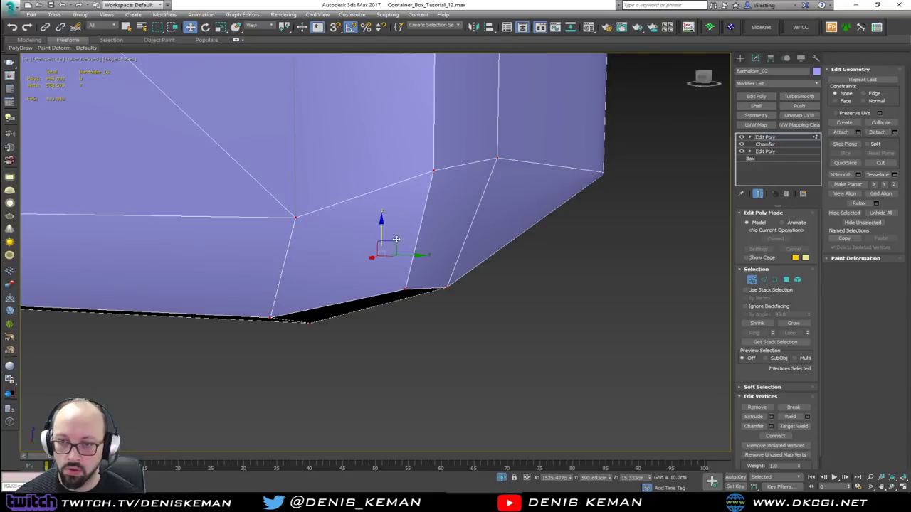
pyautogui.keyDown('alt'); pyautogui.moveTo(396, 239); pyautogui.dragTo(430, 246, button='middle'); pyautogui.keyUp('alt')
# - Collapse the five front-face vertices at the foot of the third divider into one
pyautogui.scroll(-4, 390, 218)
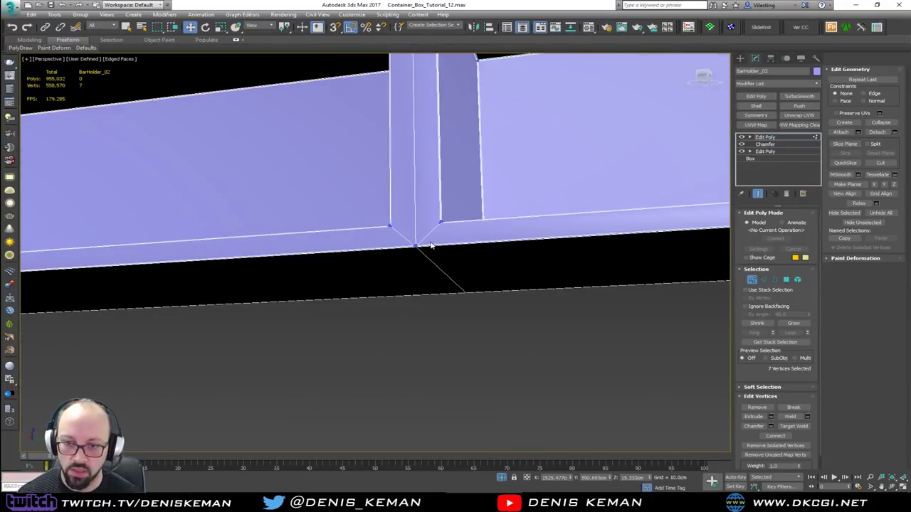
pyautogui.scroll(4, 420, 244)
pyautogui.moveTo(374, 276); pyautogui.dragTo(425, 236)
pyautogui.scroll(5, 381, 265)
pyautogui.scroll(-1, 379, 265)
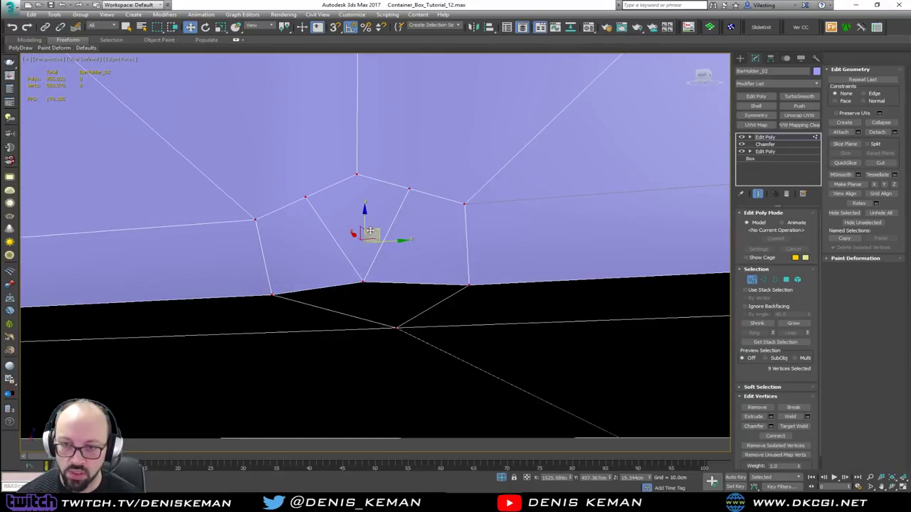
pyautogui.keyDown('alt'); pyautogui.moveTo(370, 231); pyautogui.dragTo(379, 221, button='middle'); pyautogui.keyUp('alt')
pyautogui.click(325, 181)
pyautogui.press('F3')
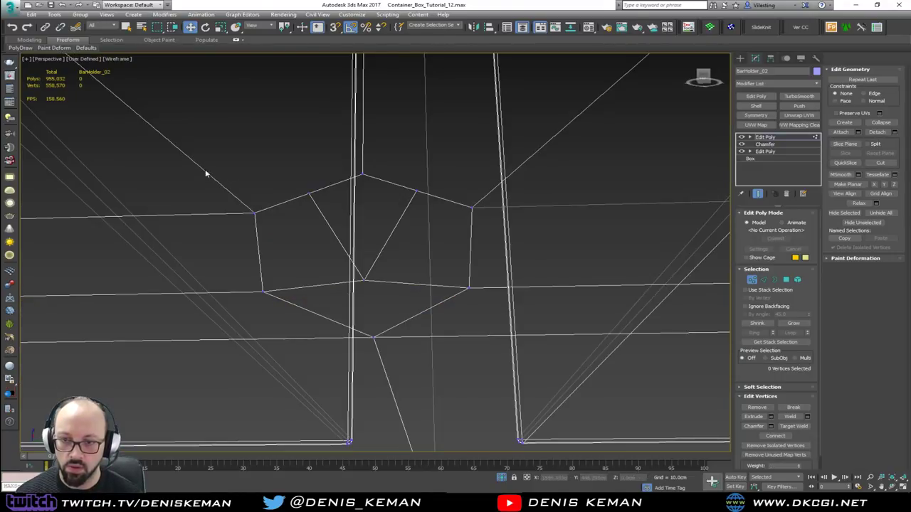
pyautogui.moveTo(501, 222); pyautogui.dragTo(501, 222)
pyautogui.keyDown('alt'); pyautogui.moveTo(556, 209); pyautogui.dragTo(543, 208, button='middle'); pyautogui.keyUp('alt')
pyautogui.press('F3')
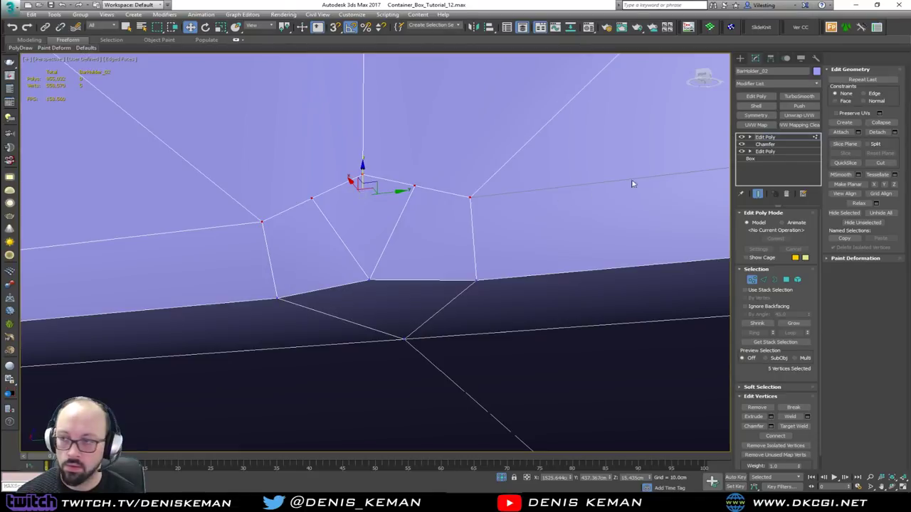
pyautogui.click(879, 123)
# - Collapse the three vertices in the middle of the lower edge's chamfer under the third divider into one
pyautogui.press('F3')
pyautogui.moveTo(227, 316); pyautogui.dragTo(227, 316)
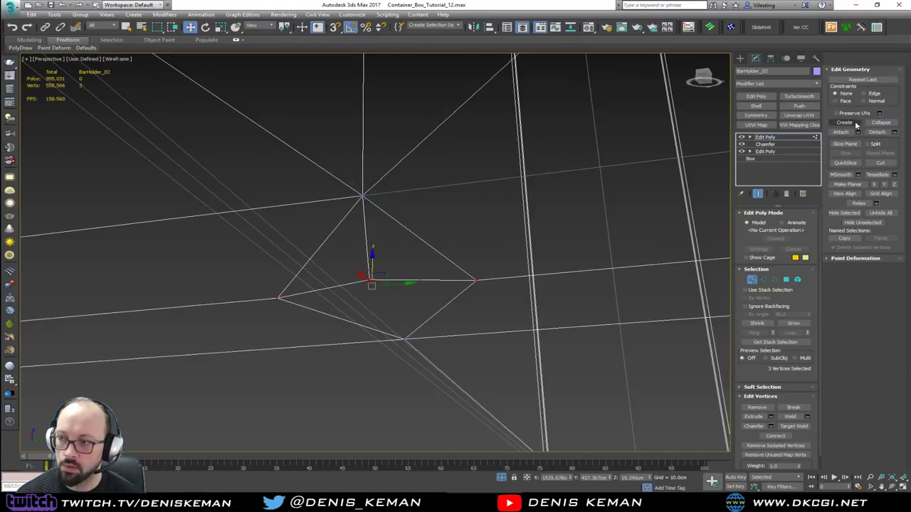
pyautogui.click(879, 122)
pyautogui.press('F3')
# - Collapse the five front-face vertices at the middle divider's foot into one, and the three mid-chamfer vertices below them into another
pyautogui.scroll(3, 376, 227)
pyautogui.scroll(-3, 380, 230)
pyautogui.moveTo(380, 230); pyautogui.dragTo(580, 199, button='middle')
pyautogui.scroll(-3, 482, 207)
pyautogui.moveTo(334, 206)
pyautogui.keyDown('alt'); pyautogui.mouseDown(button='middle')
pyautogui.moveTo(350, 197)
pyautogui.moveTo(606, 225)
pyautogui.moveTo(193, 183)
pyautogui.moveTo(266, 197)
pyautogui.mouseUp(button='middle'); pyautogui.keyUp('alt')
pyautogui.scroll(4, 235, 203)
pyautogui.scroll(1, 239, 226)
pyautogui.moveTo(228, 212); pyautogui.dragTo(288, 240)
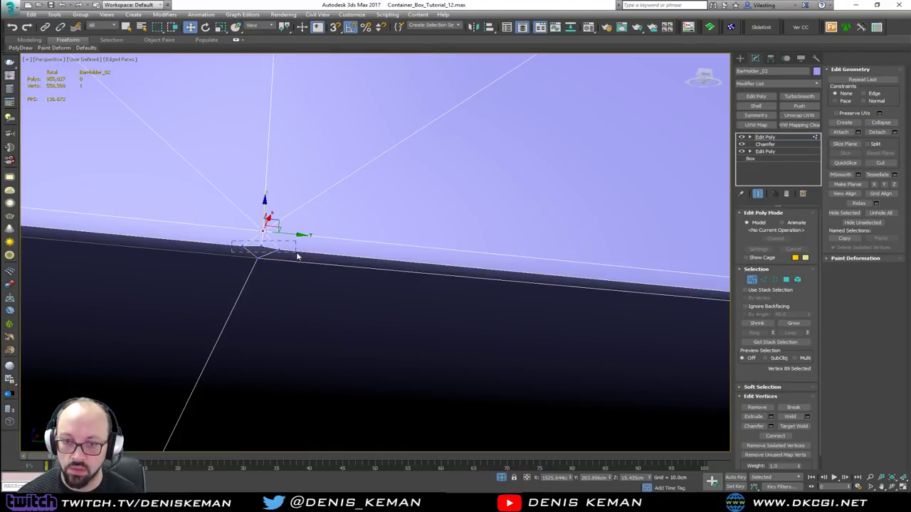
pyautogui.moveTo(297, 256); pyautogui.dragTo(297, 256)
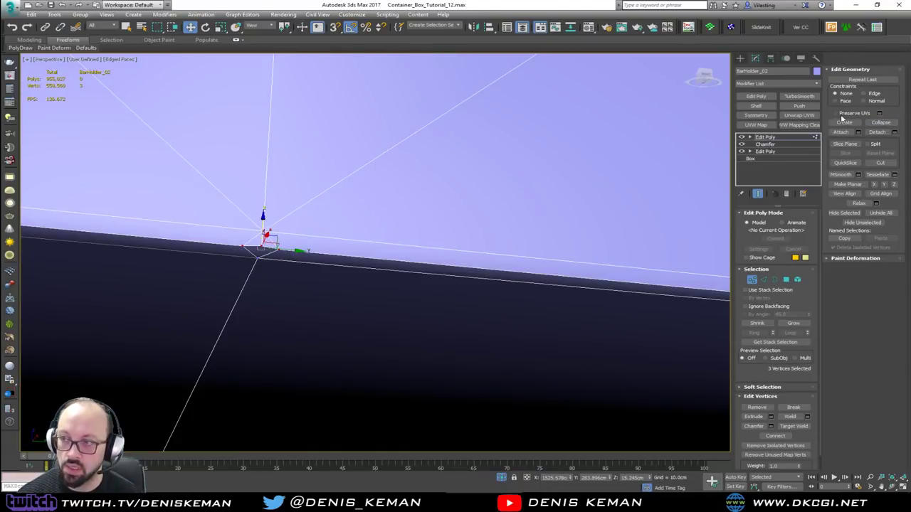
pyautogui.press('F3')
# - Leave vertex editing with the view back in shaded display, and deselect the shelf unit
pyautogui.scroll(-5, 465, 224)
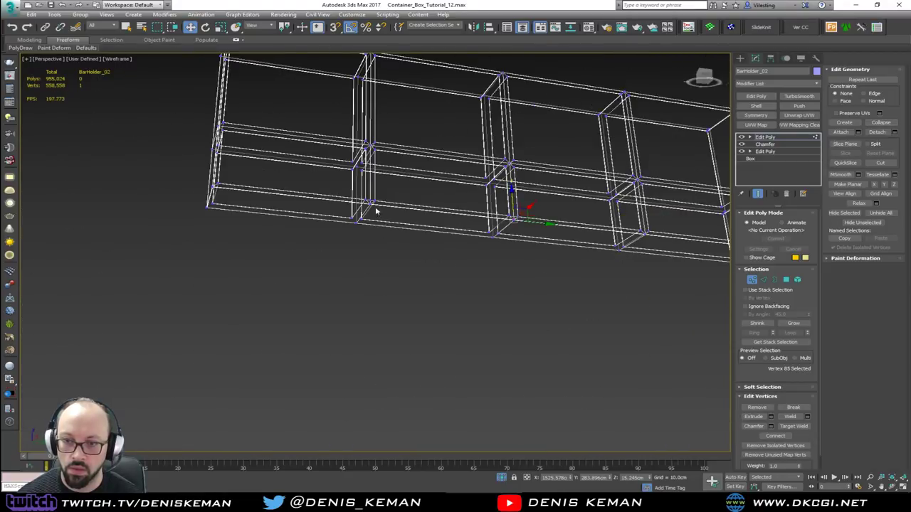
pyautogui.scroll(10, 376, 211)
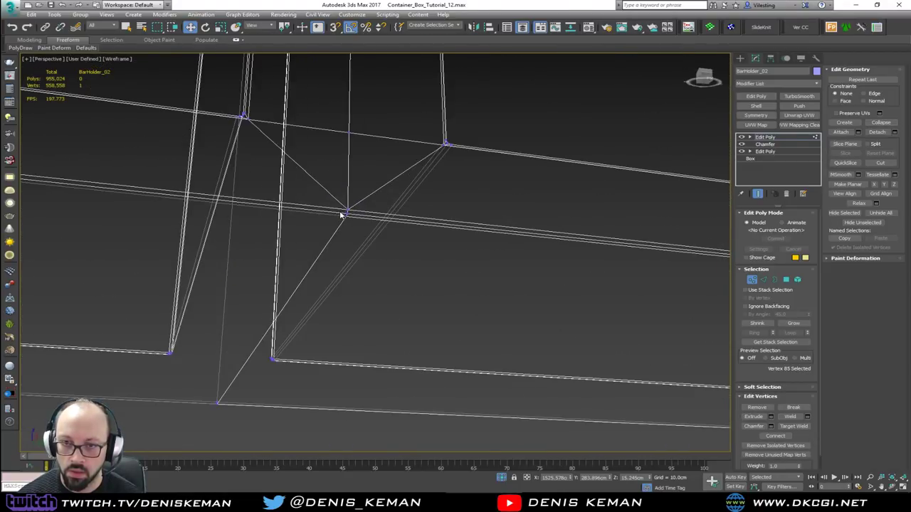
pyautogui.press('F3')
pyautogui.scroll(-8, 343, 214)
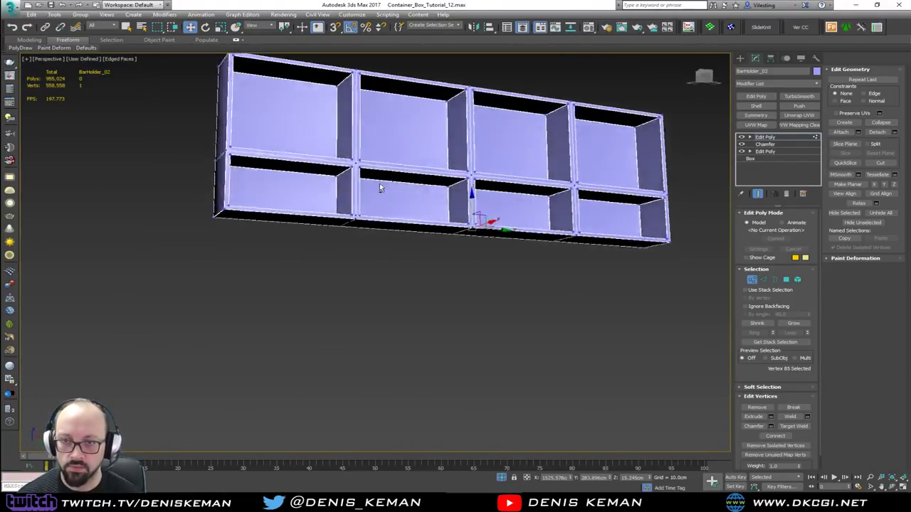
pyautogui.keyDown('alt'); pyautogui.moveTo(380, 184); pyautogui.dragTo(676, 248, button='middle'); pyautogui.keyUp('alt')
pyautogui.click(752, 280)
pyautogui.click(499, 261)
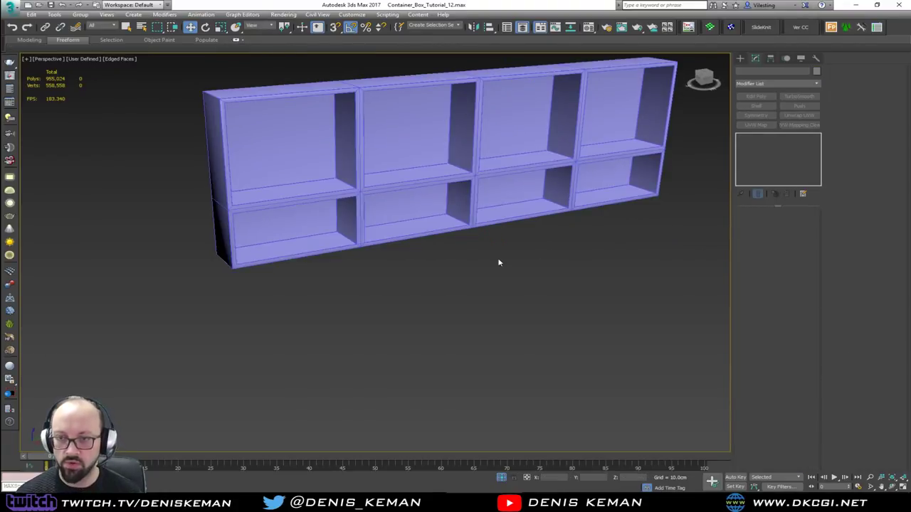
# - Examine the shading around the divider feet and along the lower front edge, with edged faces both on and off
pyautogui.press('F4')
pyautogui.scroll(6, 458, 171)
pyautogui.keyDown('alt'); pyautogui.moveTo(478, 159); pyautogui.dragTo(305, 152, button='middle'); pyautogui.keyUp('alt')
pyautogui.scroll(5, 304, 151)
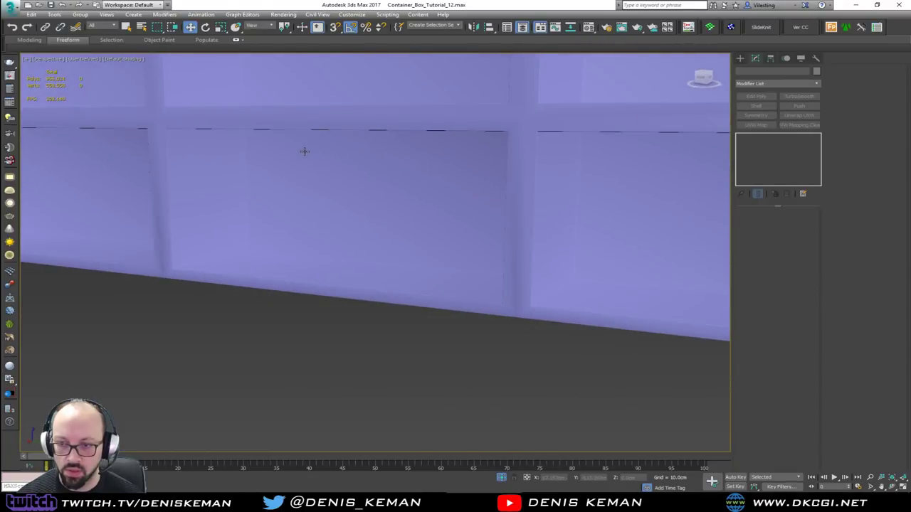
pyautogui.scroll(6, 523, 311)
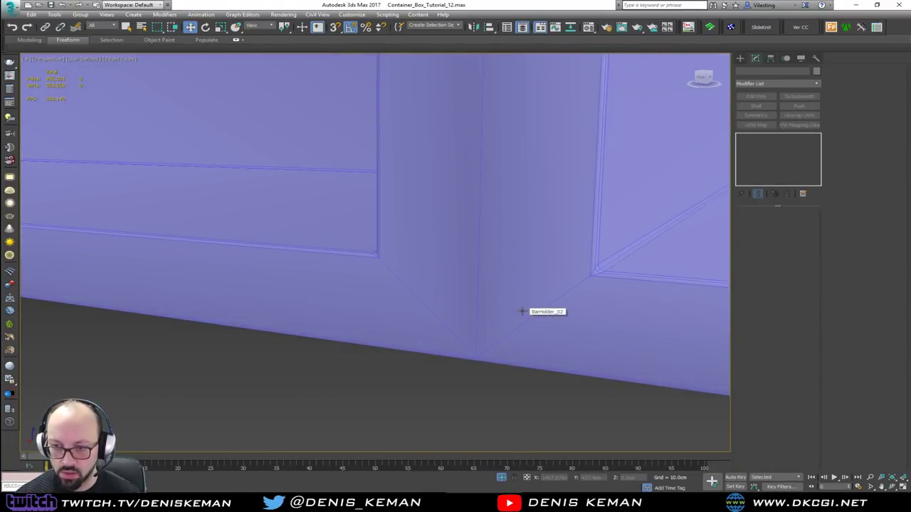
pyautogui.press('F4')
pyautogui.press('F4')
pyautogui.press('F4')
pyautogui.scroll(-5, 522, 311)
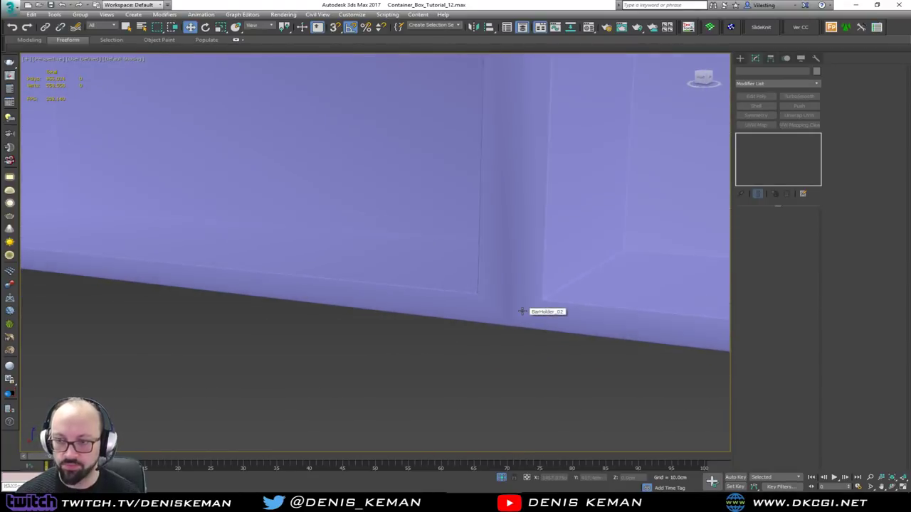
pyautogui.scroll(-10, 508, 301)
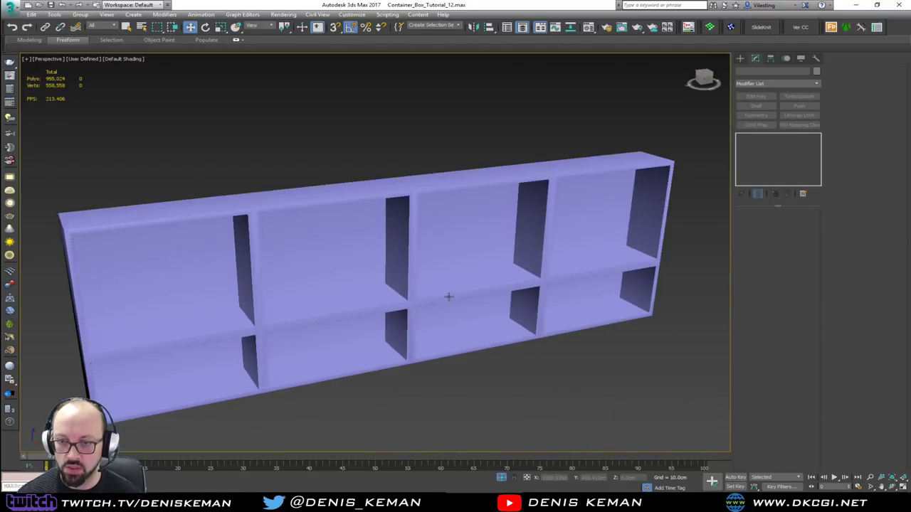
# - Clear the smoothing groups on all of the shelf unit's polygons, auto-smooth them at 45 degrees and deselect the unit
pyautogui.click(449, 296)
pyautogui.press('4')
pyautogui.hotkey('ctrl', 'a')
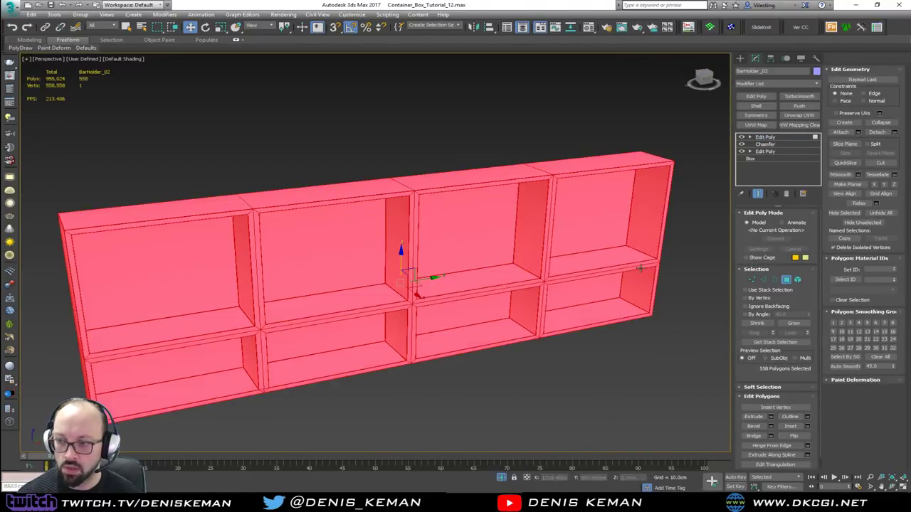
pyautogui.click(884, 358)
pyautogui.click(852, 368)
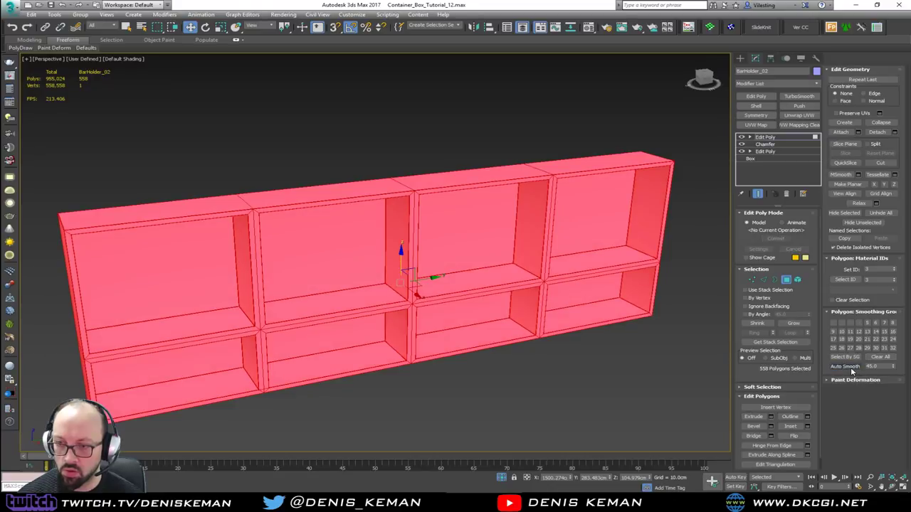
pyautogui.click(598, 380)
pyautogui.click(597, 380)
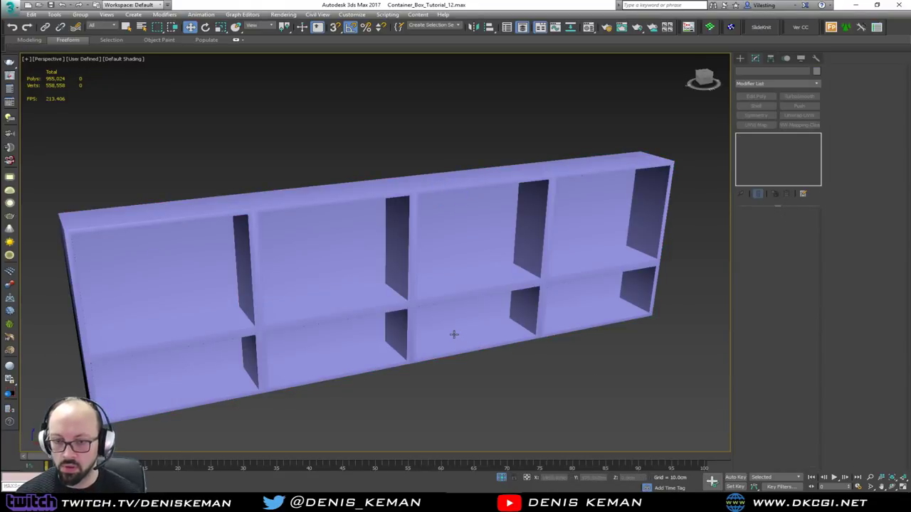
# - Change the shelf unit's object color to a light grey custom color and end its isolation
pyautogui.moveTo(453, 331)
pyautogui.keyDown('alt'); pyautogui.mouseDown(button='middle')
pyautogui.moveTo(455, 321)
pyautogui.moveTo(443, 321)
pyautogui.moveTo(460, 325)
pyautogui.mouseUp(button='middle'); pyautogui.keyUp('alt')
pyautogui.click(429, 296)
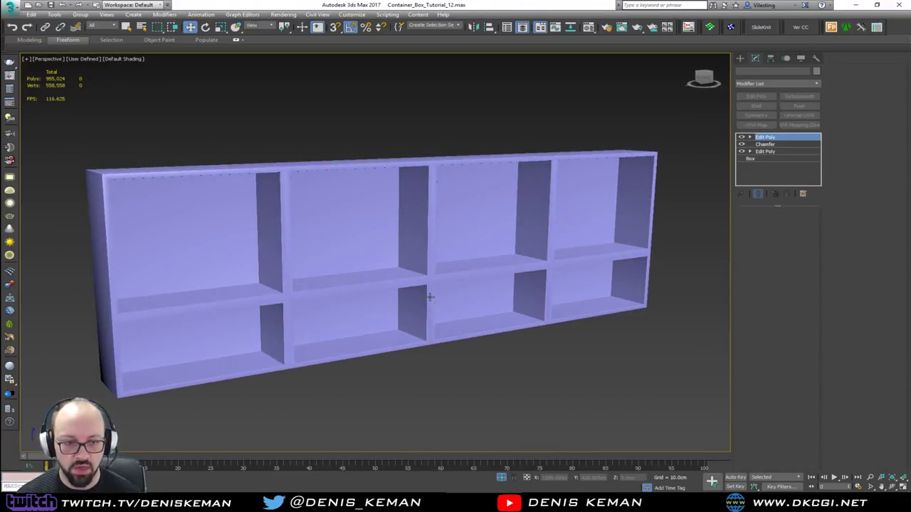
pyautogui.click(816, 71)
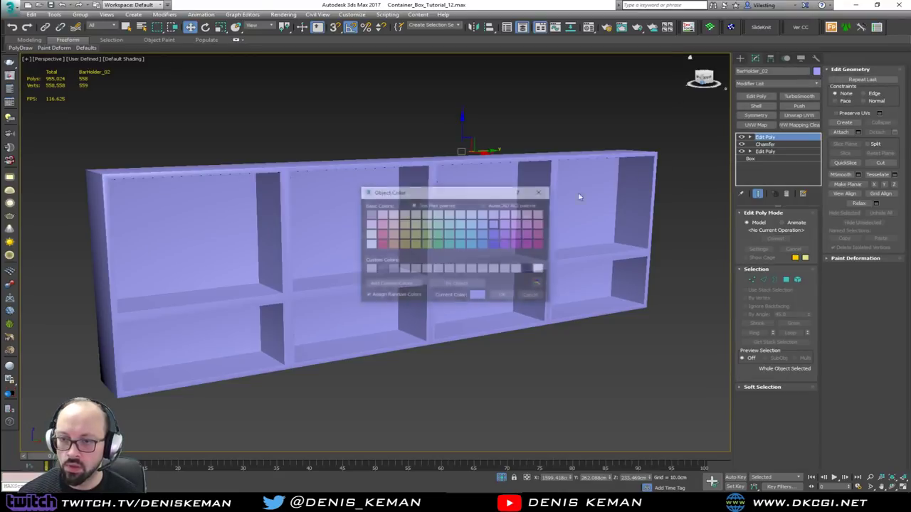
pyautogui.click(398, 270)
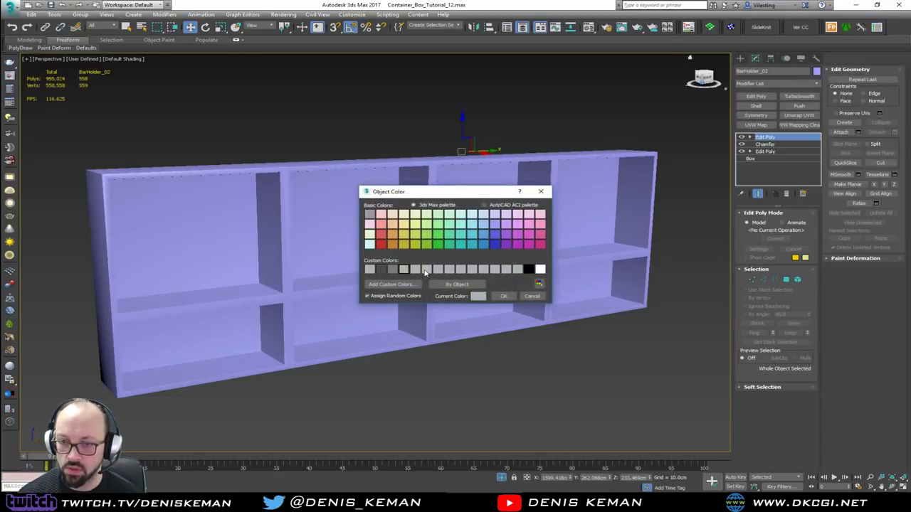
pyautogui.click(503, 296)
pyautogui.rightClick(508, 264)
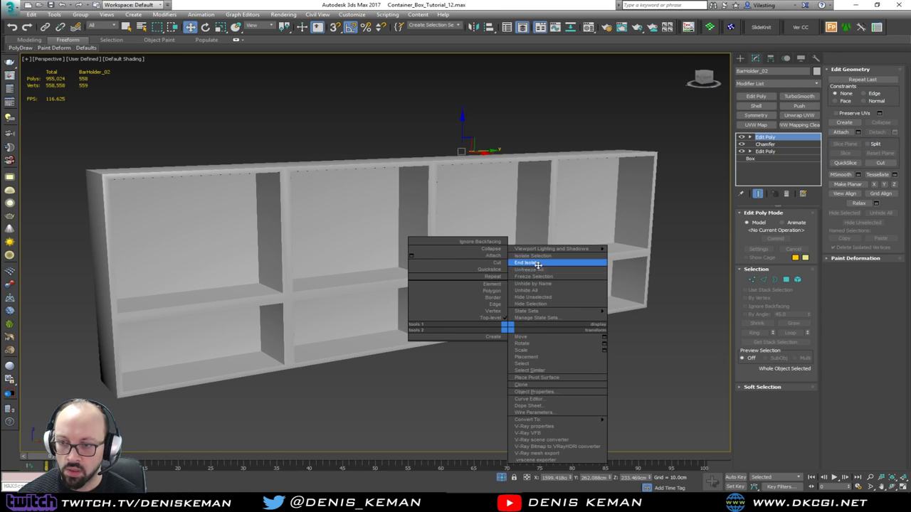
pyautogui.click(542, 263)
# - Examine the shelf unit's compartments in the full bar scene from several angles, against the counter, stools and human figure
pyautogui.keyDown('alt'); pyautogui.moveTo(548, 261); pyautogui.dragTo(124, 211, button='middle'); pyautogui.keyUp('alt')
pyautogui.scroll(-5, 427, 195)
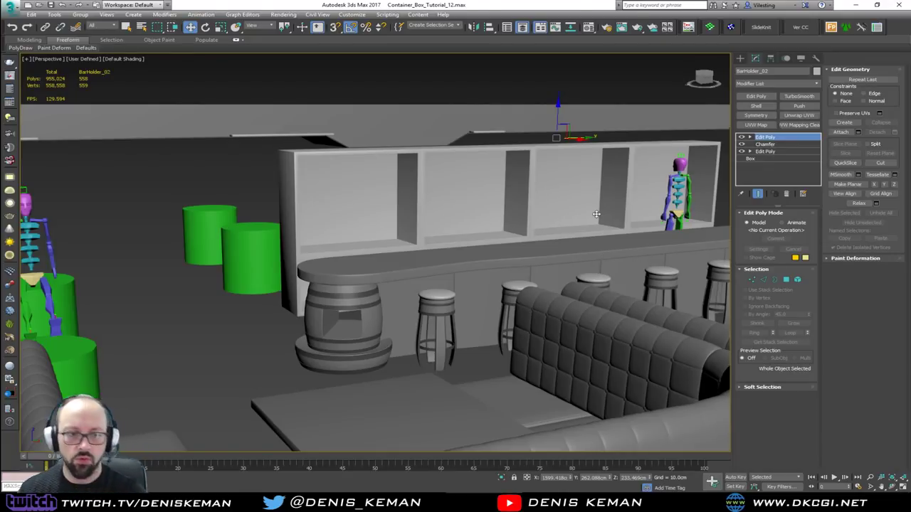
pyautogui.keyDown('alt'); pyautogui.moveTo(587, 207); pyautogui.dragTo(467, 221, button='middle'); pyautogui.keyUp('alt')
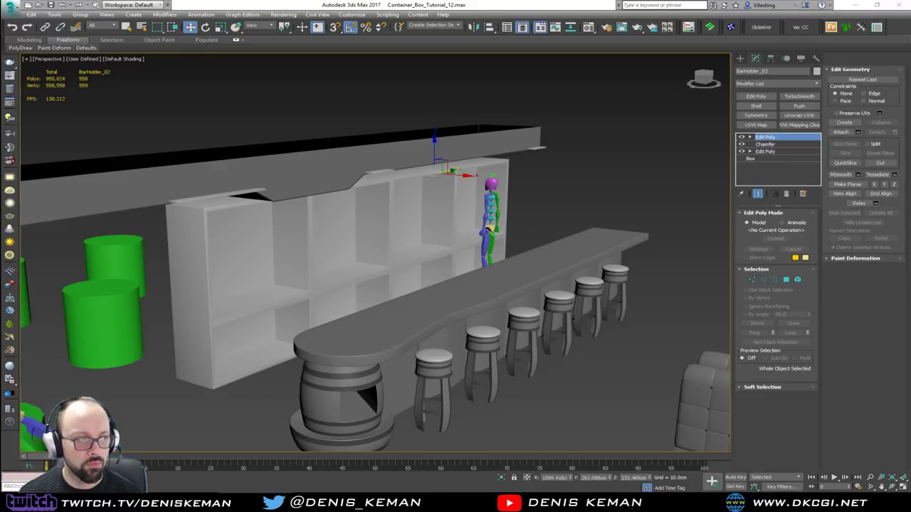
pyautogui.scroll(5, 372, 232)
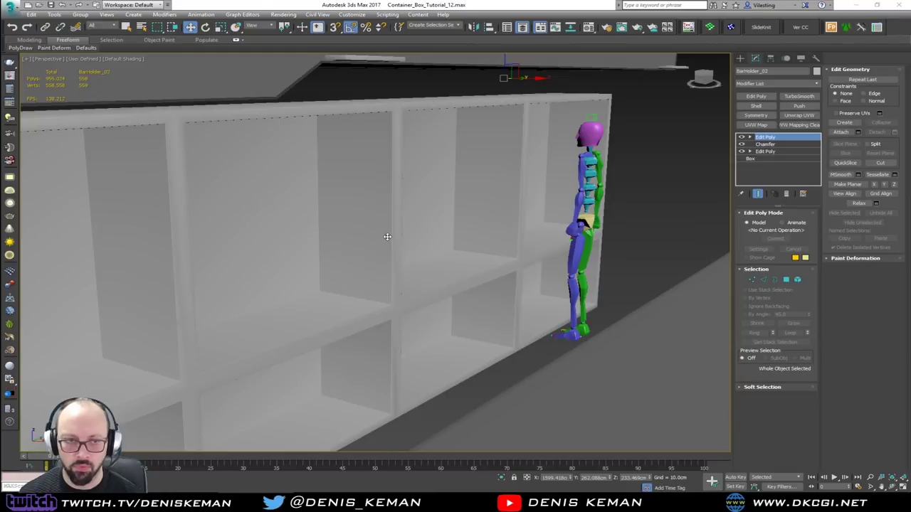
pyautogui.moveTo(381, 232)
pyautogui.keyDown('alt'); pyautogui.mouseDown(button='middle')
pyautogui.moveTo(360, 245)
pyautogui.moveTo(368, 246)
pyautogui.moveTo(287, 242)
pyautogui.moveTo(384, 245)
pyautogui.mouseUp(button='middle'); pyautogui.keyUp('alt')
pyautogui.scroll(-3, 371, 244)
pyautogui.scroll(4, 372, 244)
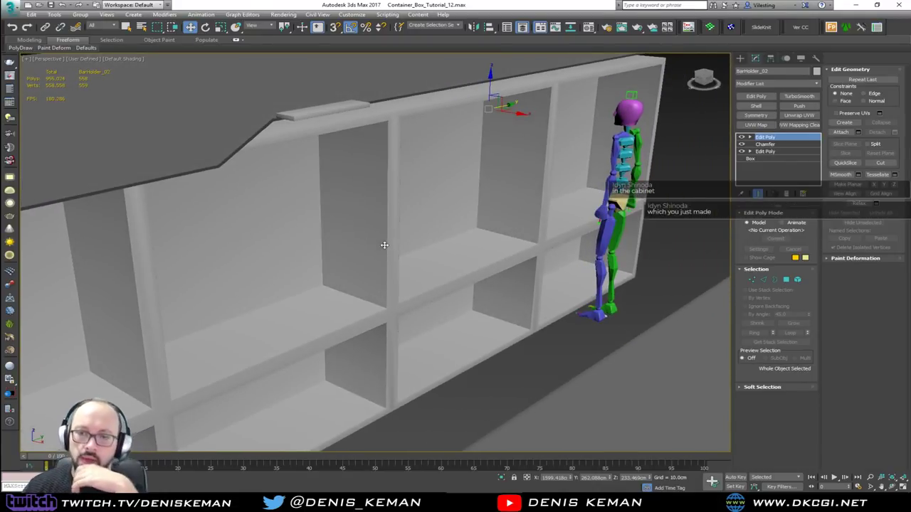
pyautogui.keyDown('alt'); pyautogui.moveTo(383, 245); pyautogui.dragTo(392, 206, button='middle'); pyautogui.keyUp('alt')
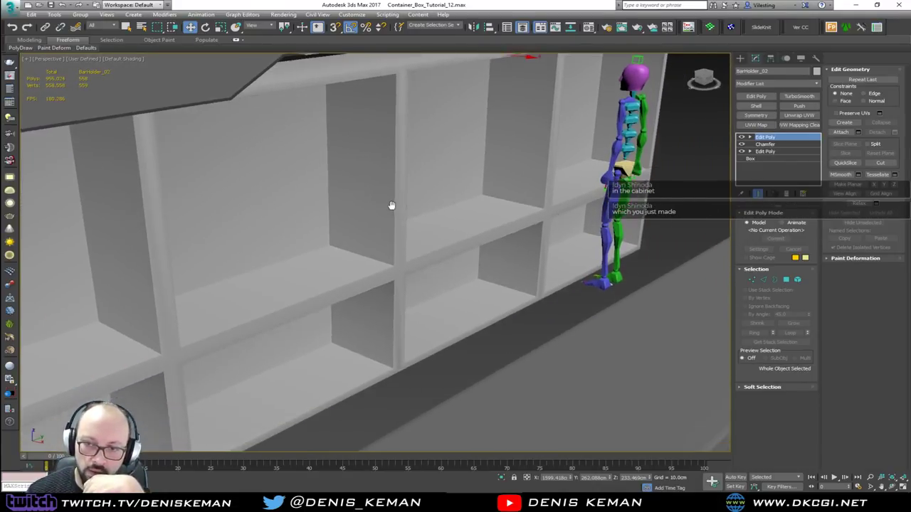
pyautogui.scroll(-3, 391, 205)
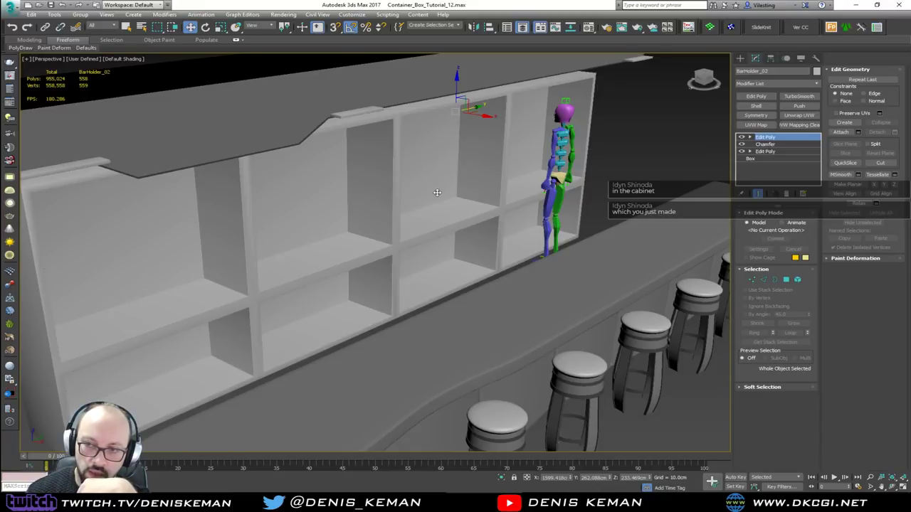
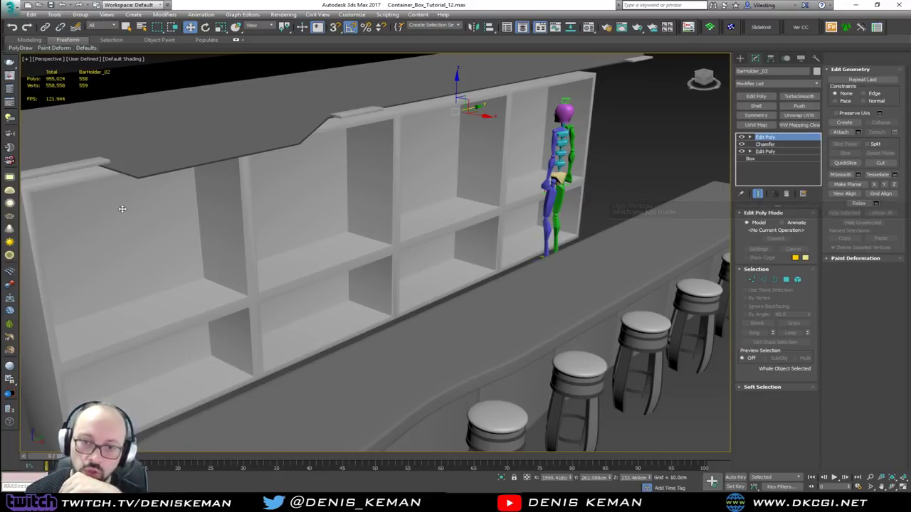
pyautogui.keyDown('alt'); pyautogui.moveTo(351, 190); pyautogui.dragTo(298, 185, button='middle'); pyautogui.keyUp('alt')
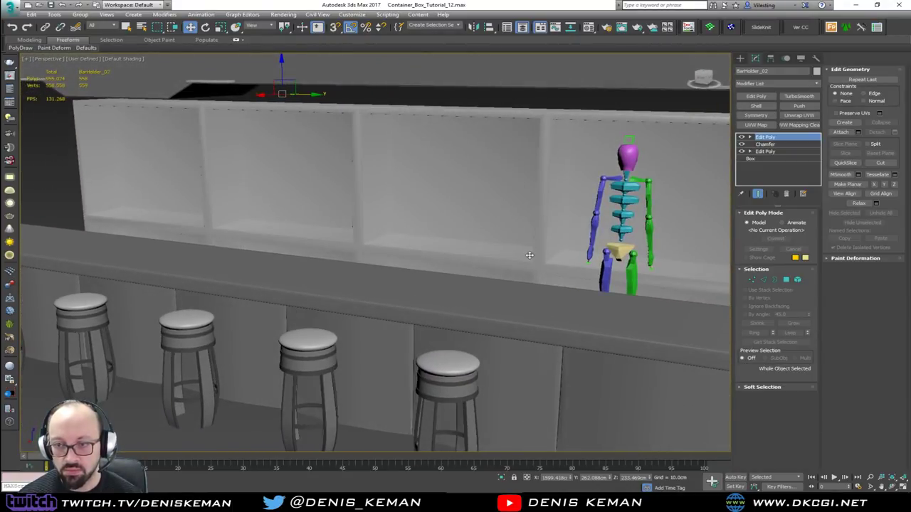
pyautogui.keyDown('alt'); pyautogui.moveTo(433, 227); pyautogui.dragTo(505, 227, button='middle'); pyautogui.keyUp('alt')
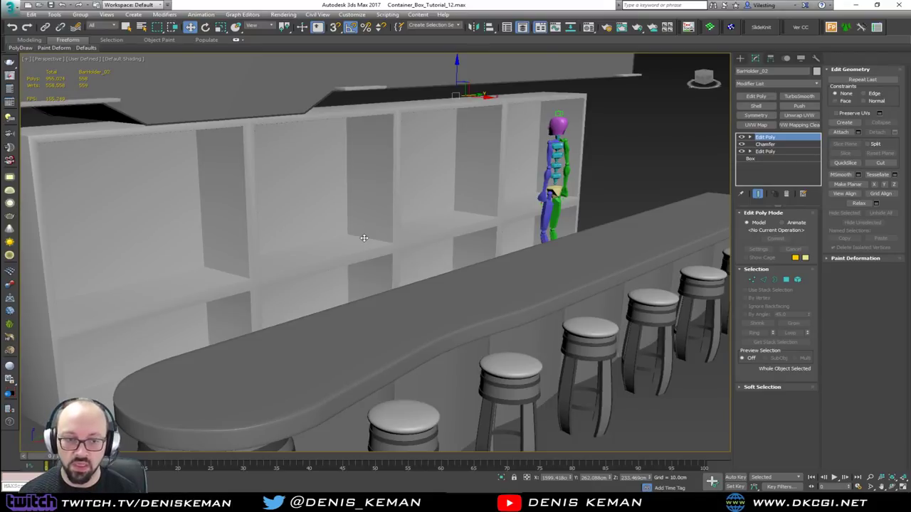
pyautogui.scroll(4, 363, 238)
pyautogui.moveTo(428, 195); pyautogui.dragTo(316, 251, button='middle')
pyautogui.click(616, 212)
pyautogui.keyDown('alt'); pyautogui.moveTo(542, 212); pyautogui.dragTo(446, 215, button='middle'); pyautogui.keyUp('alt')
pyautogui.moveTo(302, 172); pyautogui.dragTo(583, 229, button='middle')
pyautogui.moveTo(433, 256); pyautogui.dragTo(531, 227, button='middle')
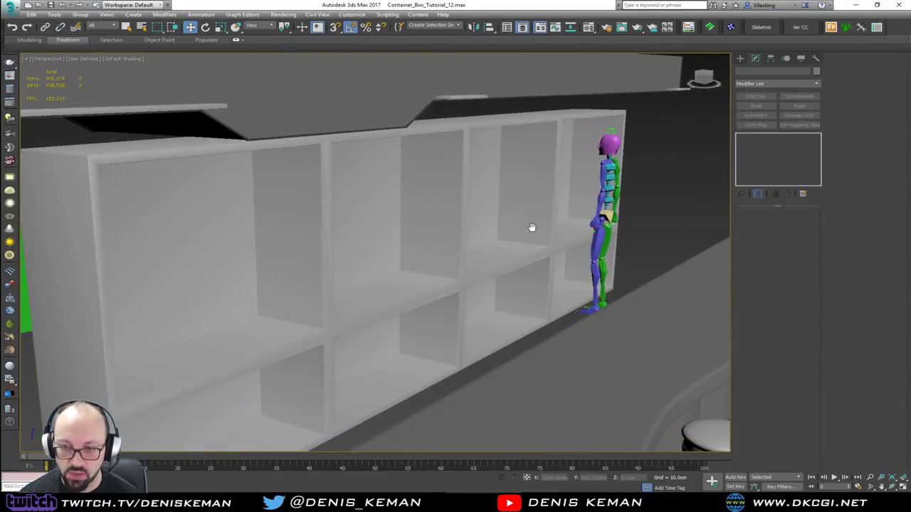
# - Isolate the shelf unit with edged faces displayed and frame it in a maximized Left view
pyautogui.click(463, 264)
pyautogui.scroll(-3, 519, 302)
pyautogui.click(543, 320)
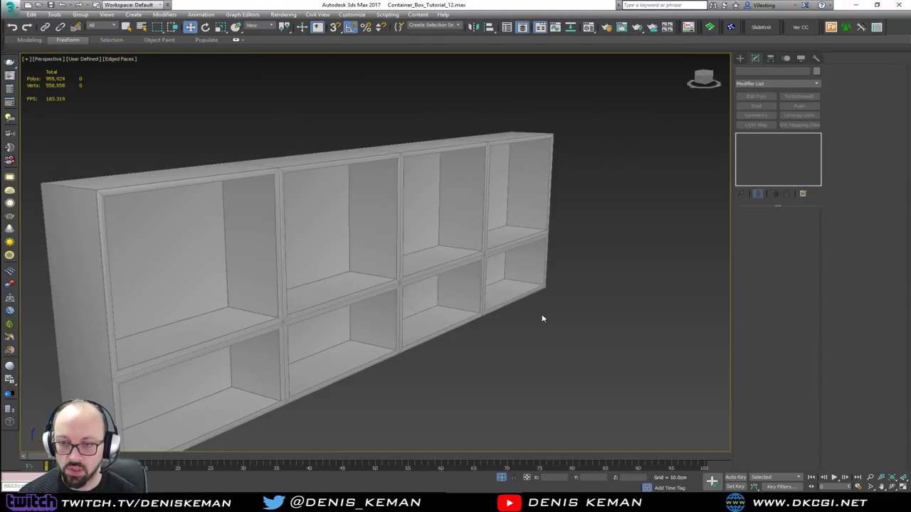
pyautogui.hotkey('alt', 'w')
pyautogui.click(477, 222)
pyautogui.press('z')
pyautogui.hotkey('alt', 'w')
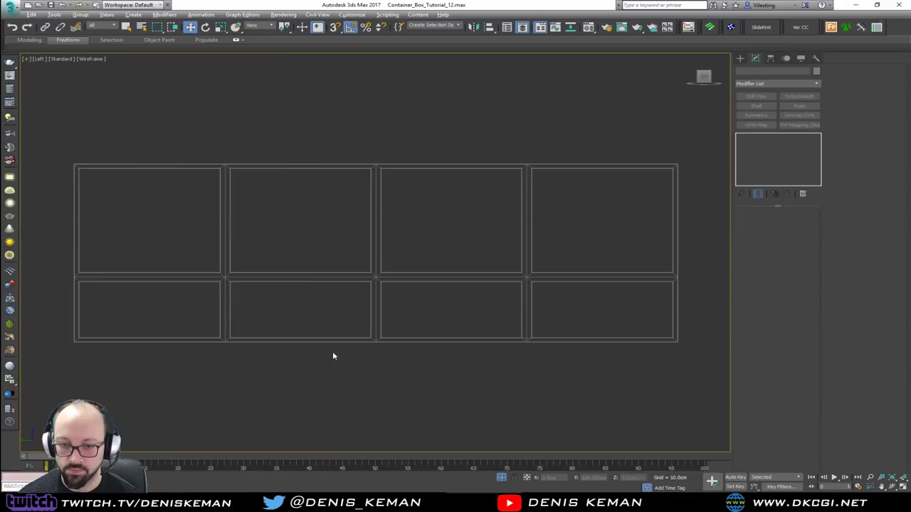
pyautogui.moveTo(389, 244); pyautogui.dragTo(384, 269, button='middle')
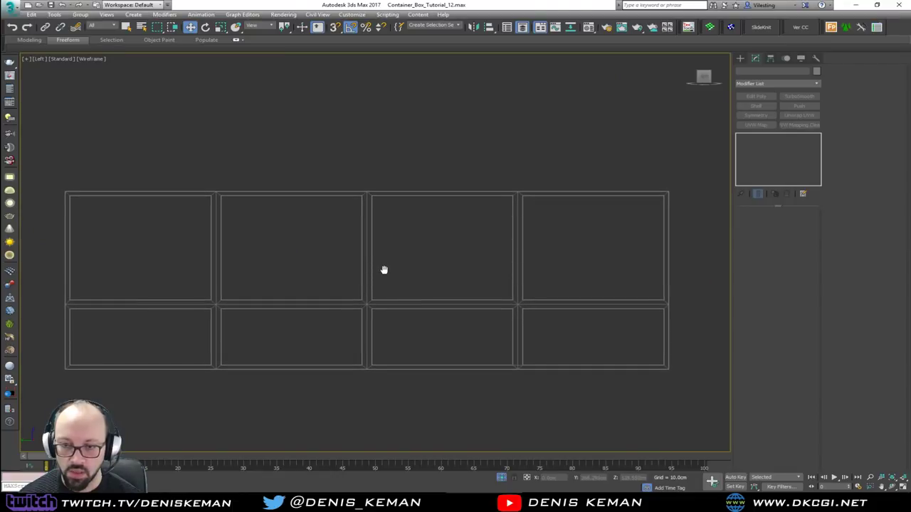
# - Create a box spanning the upper end compartment in the Left view, about 143.7 cm wide and 3.4 cm long, with snapping on
pyautogui.rightClick(419, 246)
pyautogui.click(435, 216)
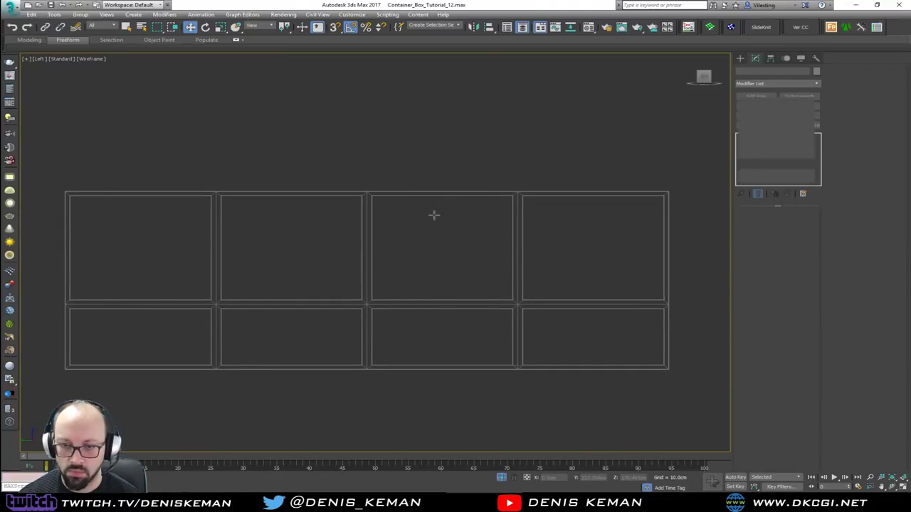
pyautogui.moveTo(70, 272); pyautogui.dragTo(210, 273)
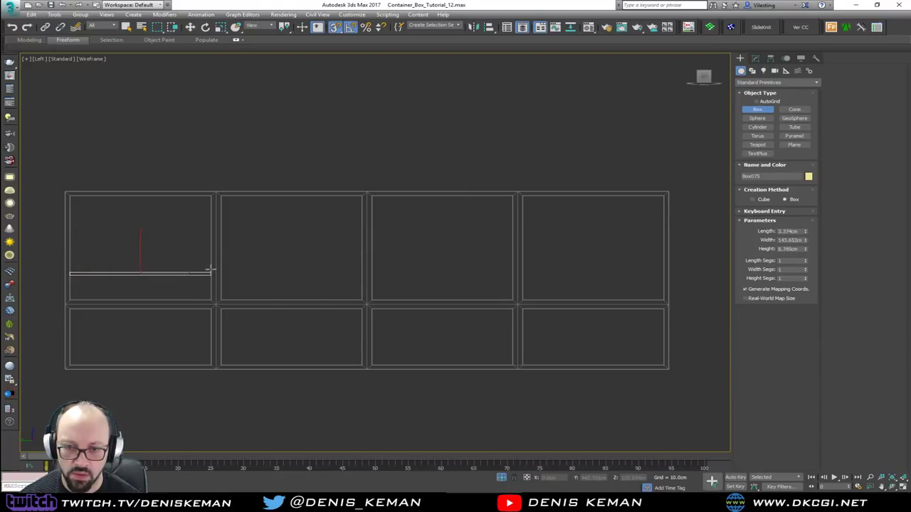
pyautogui.hotkey('alt', 'w')
pyautogui.rightClick(396, 308)
pyautogui.hotkey('alt', 'w')
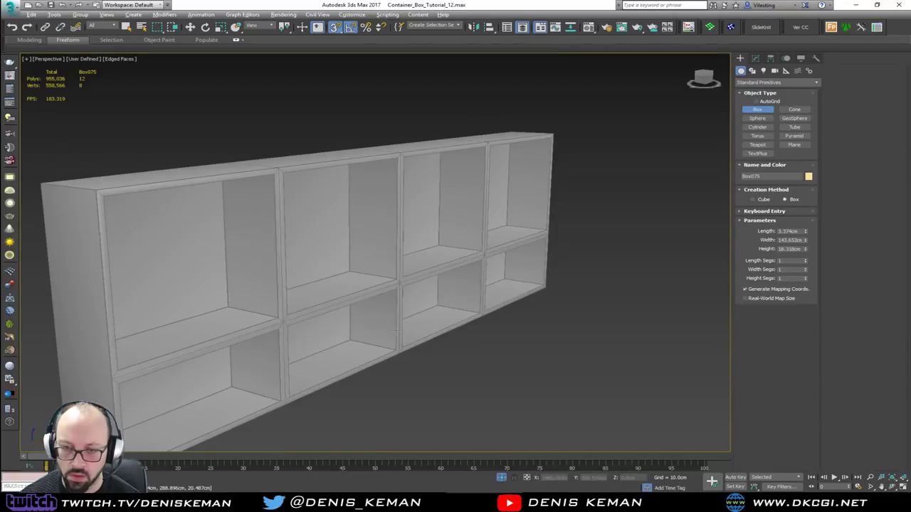
# - Move the new board into the shelf unit's upper end compartment, with snapping turned off for the final placement
pyautogui.scroll(-8, 387, 309)
pyautogui.press('w')
pyautogui.moveTo(220, 269); pyautogui.dragTo(402, 311)
pyautogui.press('z')
pyautogui.press('s')
pyautogui.moveTo(441, 288); pyautogui.dragTo(404, 285, button='middle')
pyautogui.scroll(-5, 403, 285)
pyautogui.moveTo(386, 279); pyautogui.dragTo(441, 293)
pyautogui.scroll(5, 441, 293)
pyautogui.keyDown('alt'); pyautogui.moveTo(372, 298); pyautogui.dragTo(353, 293, button='middle'); pyautogui.keyUp('alt')
pyautogui.scroll(-8, 356, 316)
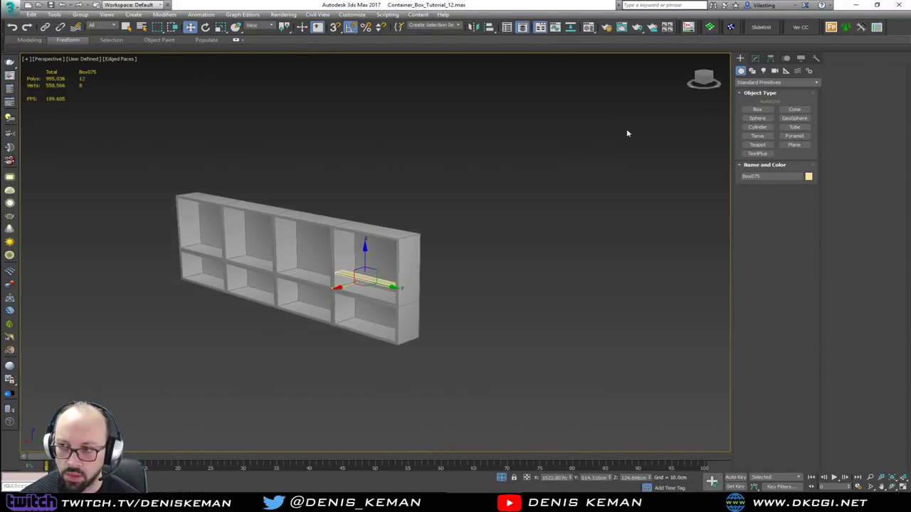
# - Create a reference box with a base about 39 by 32 cm in front of the shelf unit and set its height to 30 cm
pyautogui.click(757, 110)
pyautogui.moveTo(334, 345); pyautogui.dragTo(360, 339)
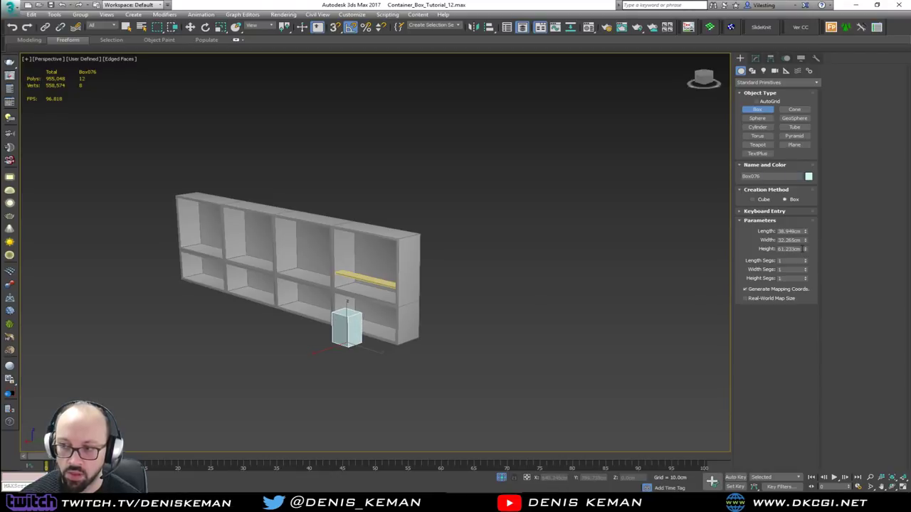
pyautogui.moveTo(802, 249); pyautogui.dragTo(723, 244)
pyautogui.write('30')
pyautogui.press('Return')
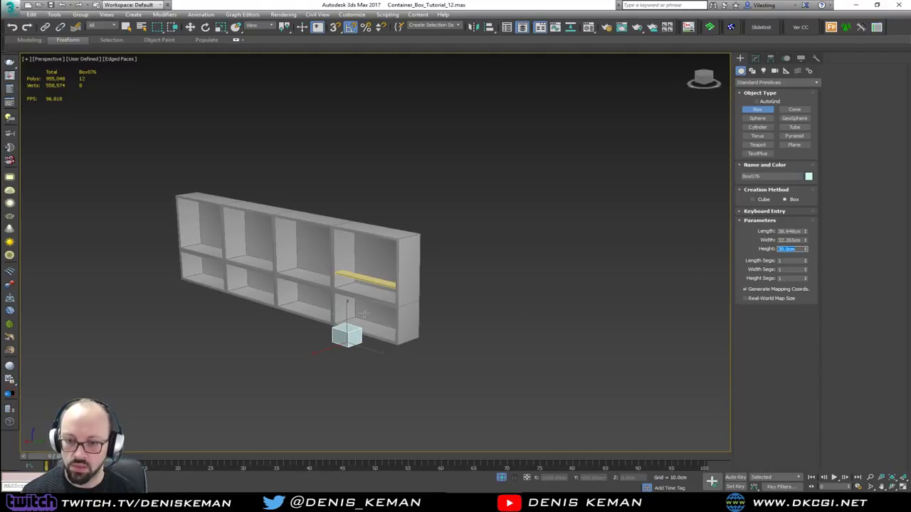
pyautogui.press('w')
pyautogui.scroll(5, 348, 325)
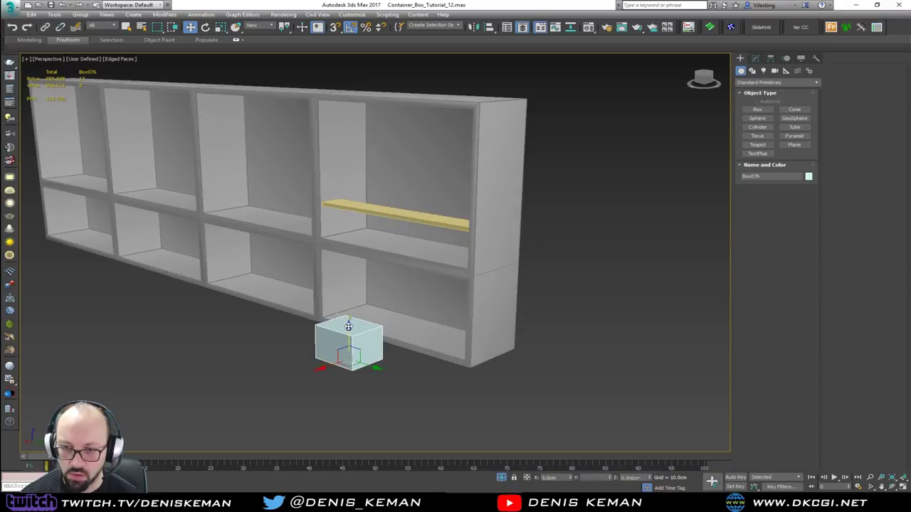
# - Move the reference box into the upper end compartment and place it on the compartment floor beneath the new board
pyautogui.moveTo(348, 325); pyautogui.dragTo(384, 191)
pyautogui.press('z')
pyautogui.keyDown('alt'); pyautogui.moveTo(386, 190); pyautogui.dragTo(361, 302, button='middle'); pyautogui.keyUp('alt')
pyautogui.scroll(-6, 470, 266)
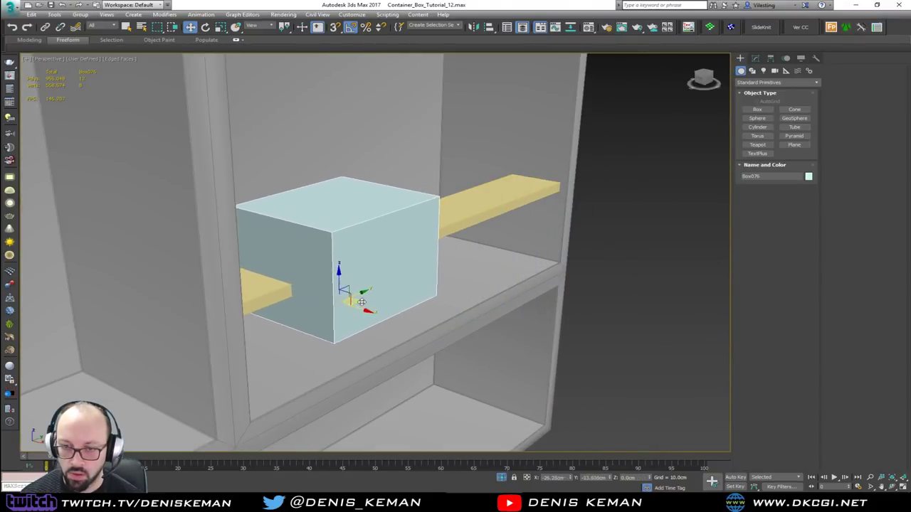
pyautogui.moveTo(362, 302); pyautogui.dragTo(341, 333)
pyautogui.click(236, 27)
pyautogui.keyDown('alt'); pyautogui.moveTo(345, 323); pyautogui.dragTo(249, 308, button='middle'); pyautogui.keyUp('alt')
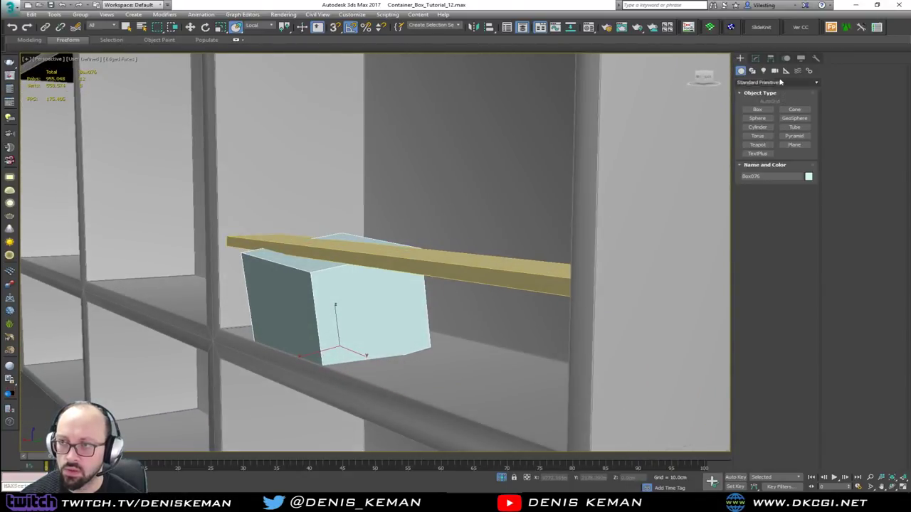
# - Reset the tilted reference box's rotation to 0 on the X, Y and Z axes
pyautogui.click(756, 60)
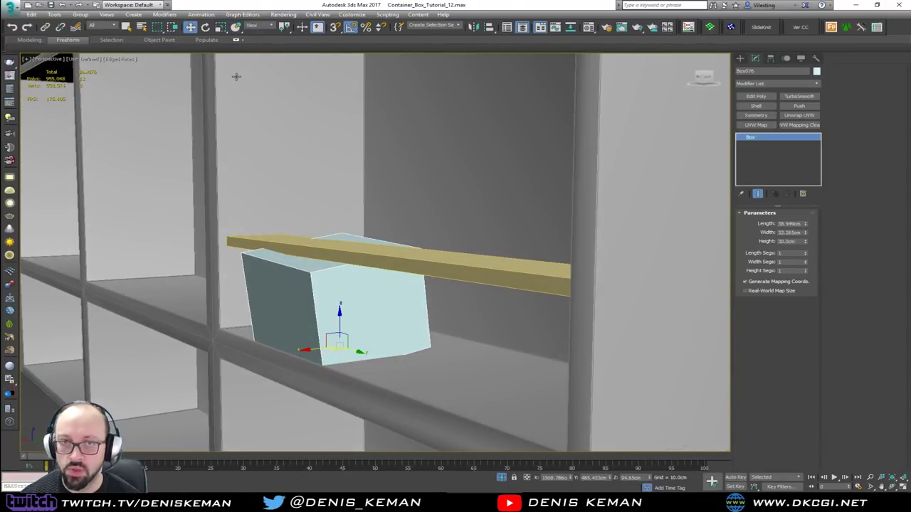
pyautogui.click(205, 27)
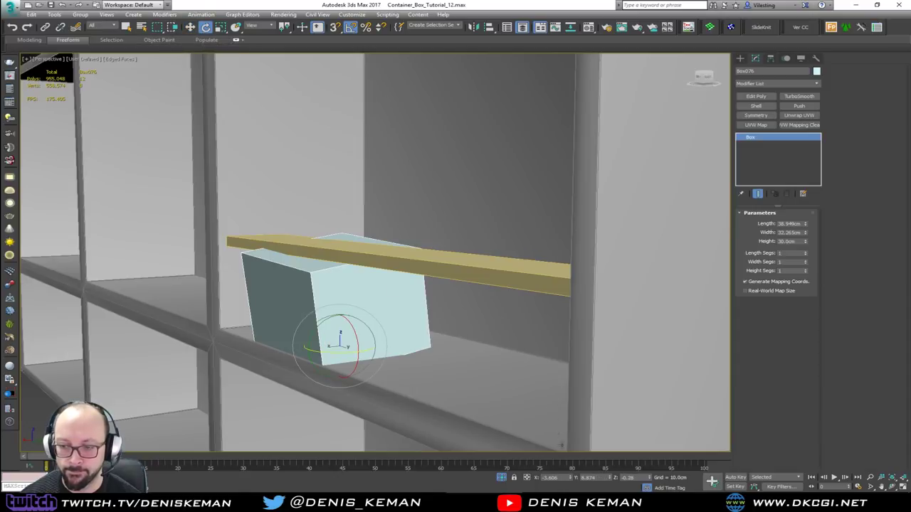
pyautogui.rightClick(572, 478)
pyautogui.rightClick(609, 477)
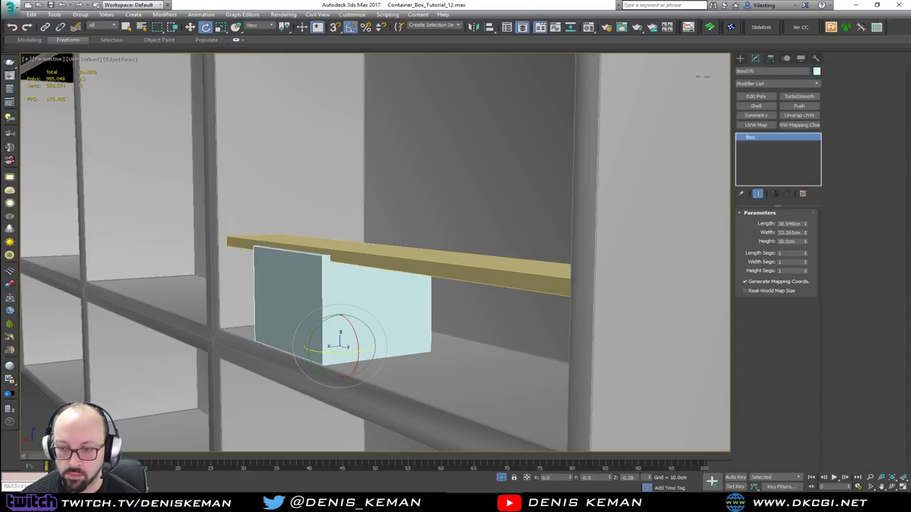
pyautogui.rightClick(650, 477)
pyautogui.press('w')
# - Raise the new shelf board vertically to about Z 129.6 cm so it clears the top of the reference box
pyautogui.keyDown('alt'); pyautogui.moveTo(371, 300); pyautogui.dragTo(449, 307, button='middle'); pyautogui.keyUp('alt')
pyautogui.click(457, 249)
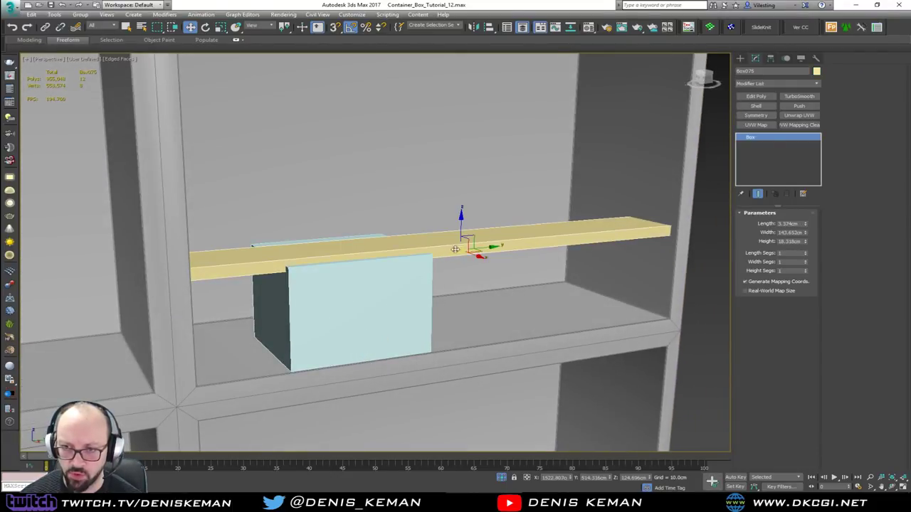
pyautogui.moveTo(461, 230); pyautogui.dragTo(466, 214)
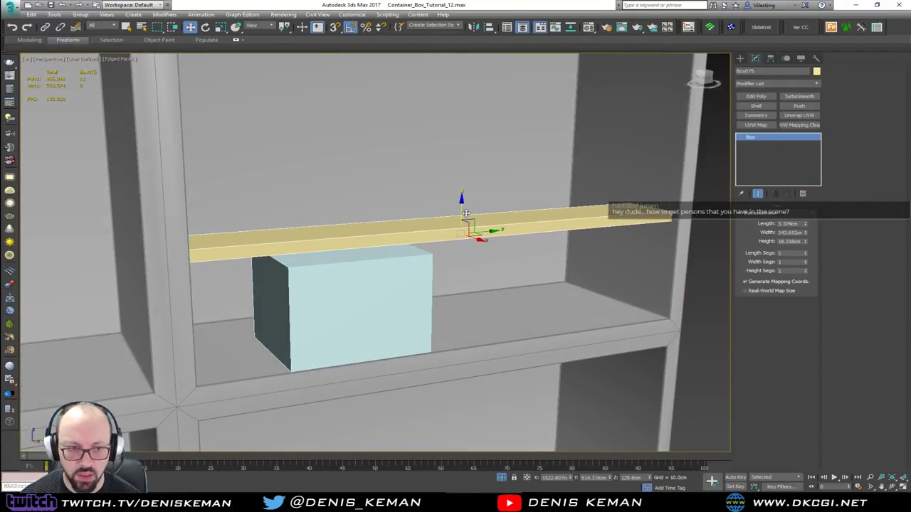
pyautogui.keyDown('alt'); pyautogui.moveTo(359, 199); pyautogui.dragTo(287, 251, button='middle'); pyautogui.keyUp('alt')
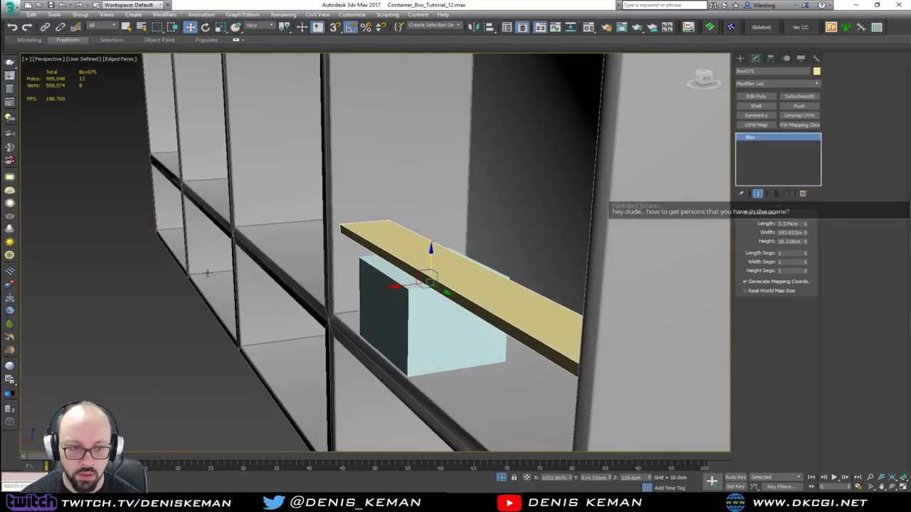
pyautogui.scroll(-10, 311, 206)
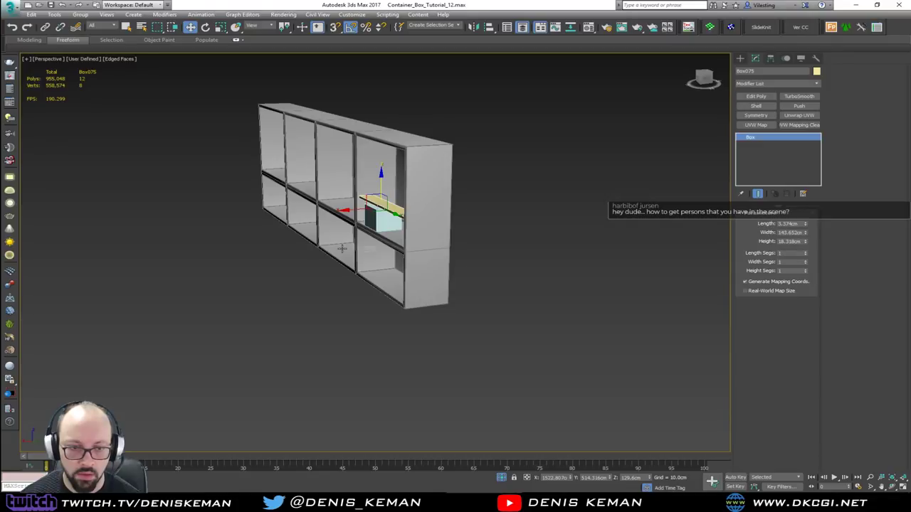
pyautogui.press('z')
pyautogui.keyDown('alt'); pyautogui.moveTo(342, 248); pyautogui.dragTo(465, 252, button='middle'); pyautogui.keyUp('alt')
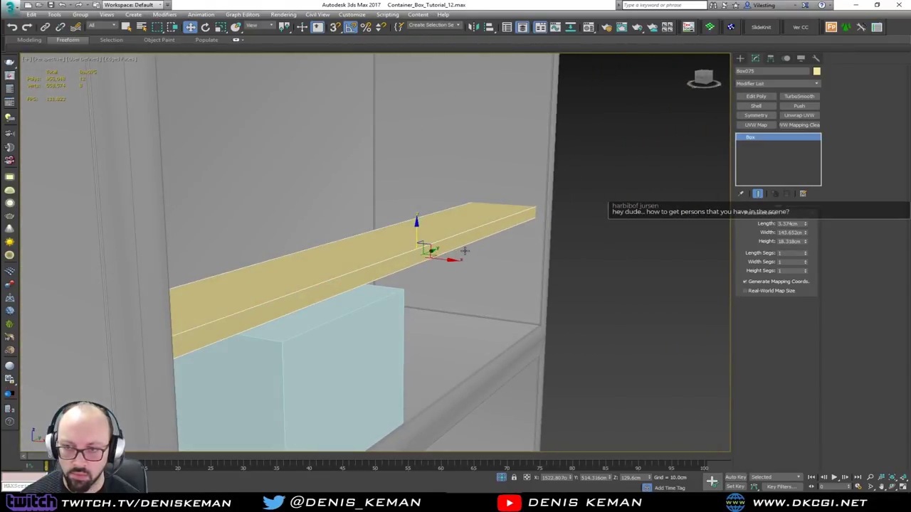
# - Exit isolation to show the whole scene and move the standing human figure about 33 cm away from the shelf unit along X
pyautogui.rightClick(464, 251)
pyautogui.click(491, 186)
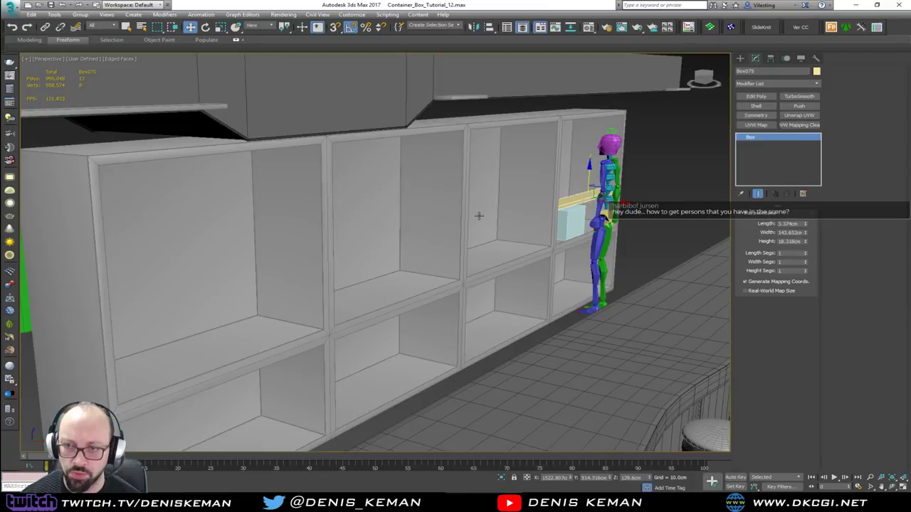
pyautogui.keyDown('alt'); pyautogui.moveTo(478, 216); pyautogui.dragTo(526, 219, button='middle'); pyautogui.keyUp('alt')
pyautogui.scroll(-5, 660, 259)
pyautogui.click(617, 214)
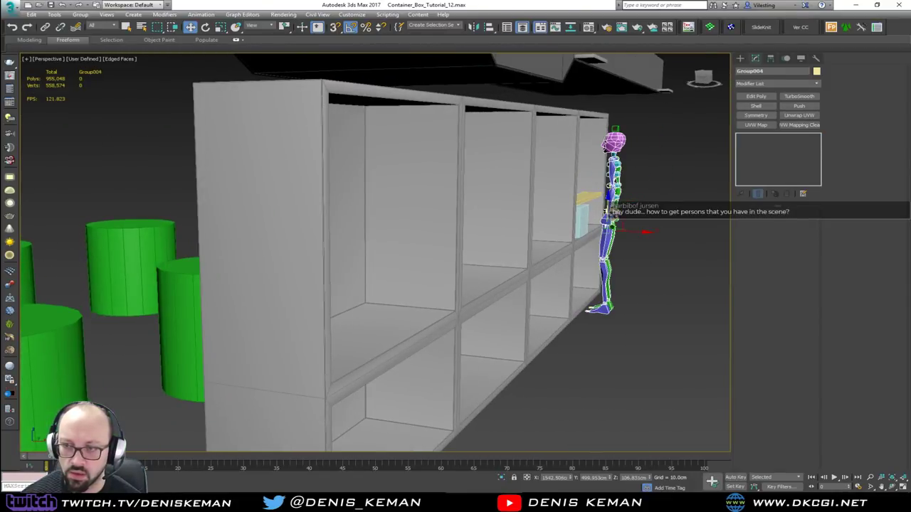
pyautogui.keyDown('alt'); pyautogui.moveTo(614, 216); pyautogui.dragTo(455, 234, button='middle'); pyautogui.keyUp('alt')
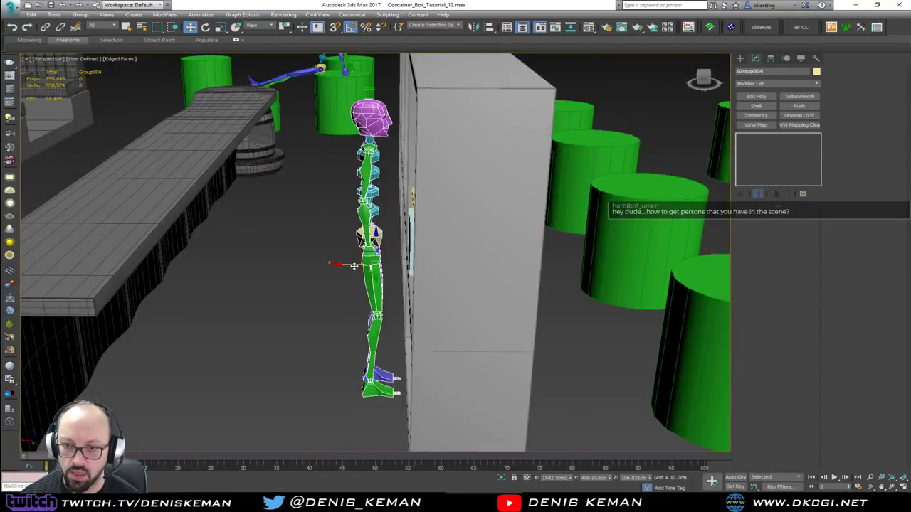
pyautogui.moveTo(354, 265); pyautogui.dragTo(291, 266)
# - Look through the object creation categories and the hierarchy and display settings for the tool that makes human figures
pyautogui.click(740, 59)
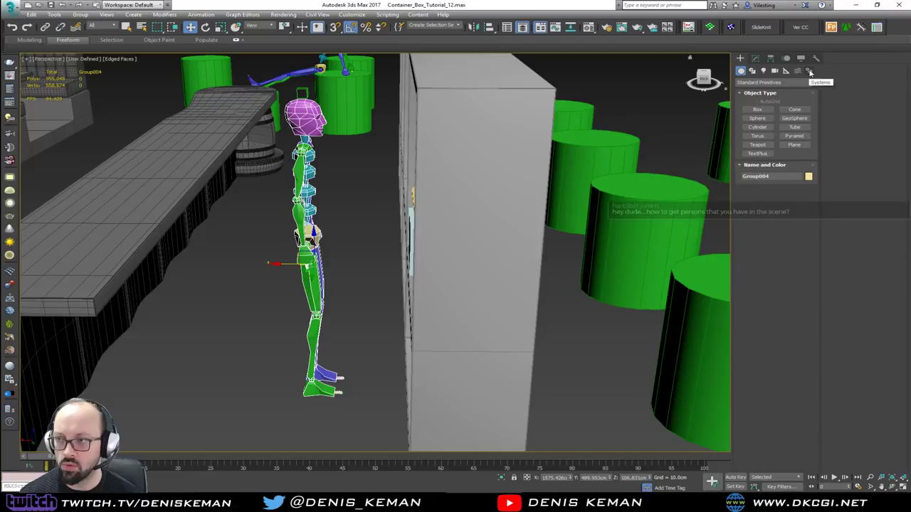
pyautogui.click(774, 70)
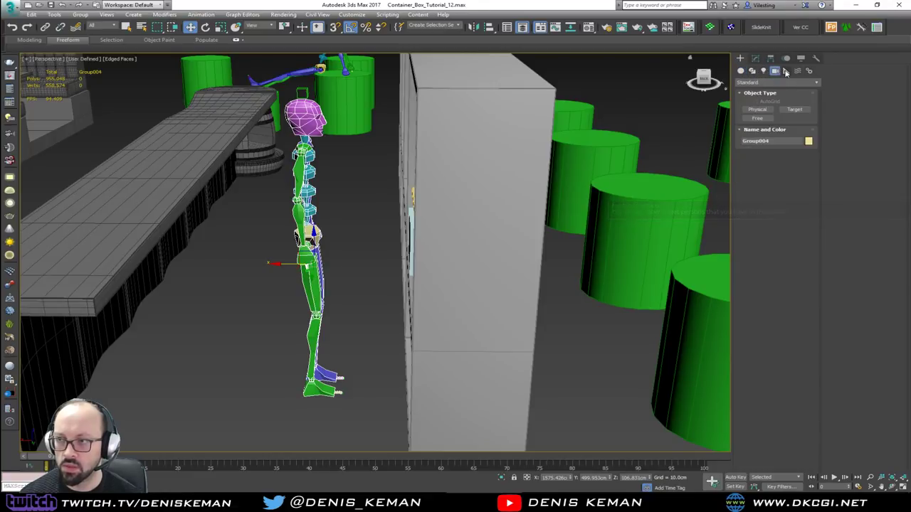
pyautogui.click(786, 71)
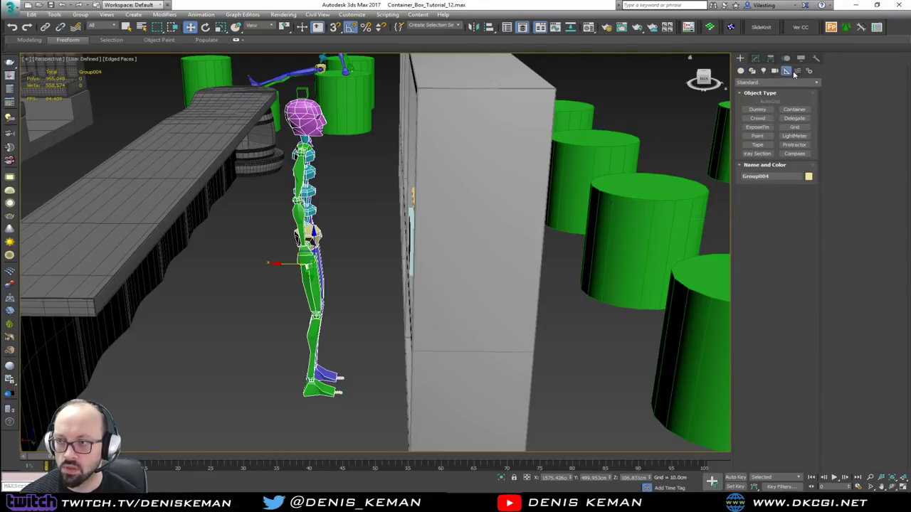
pyautogui.click(798, 71)
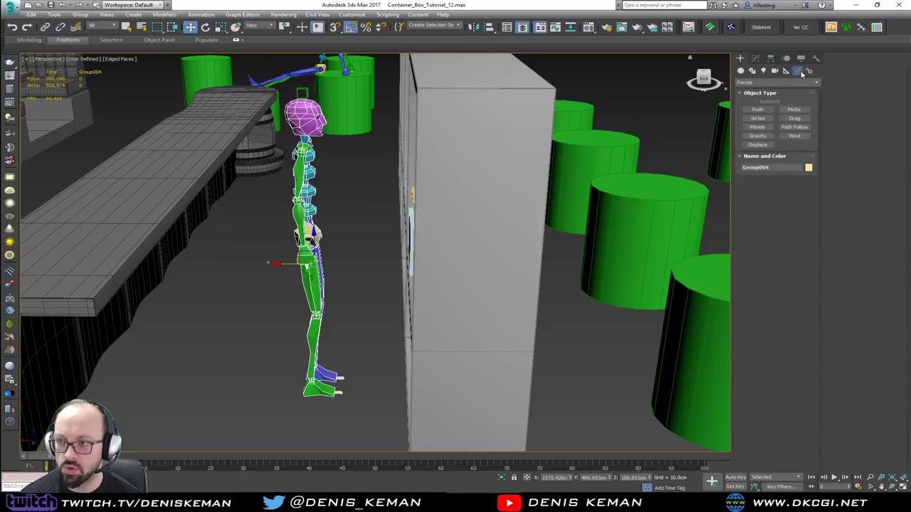
pyautogui.click(786, 71)
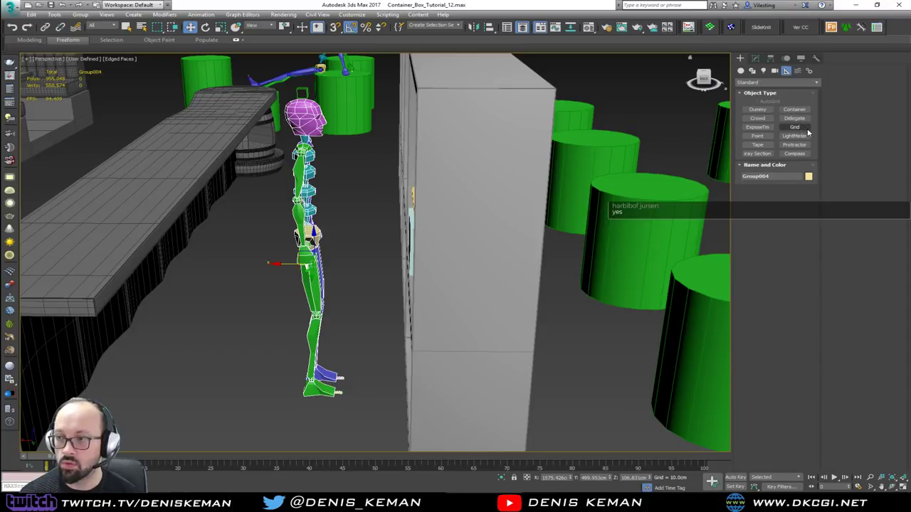
pyautogui.click(777, 71)
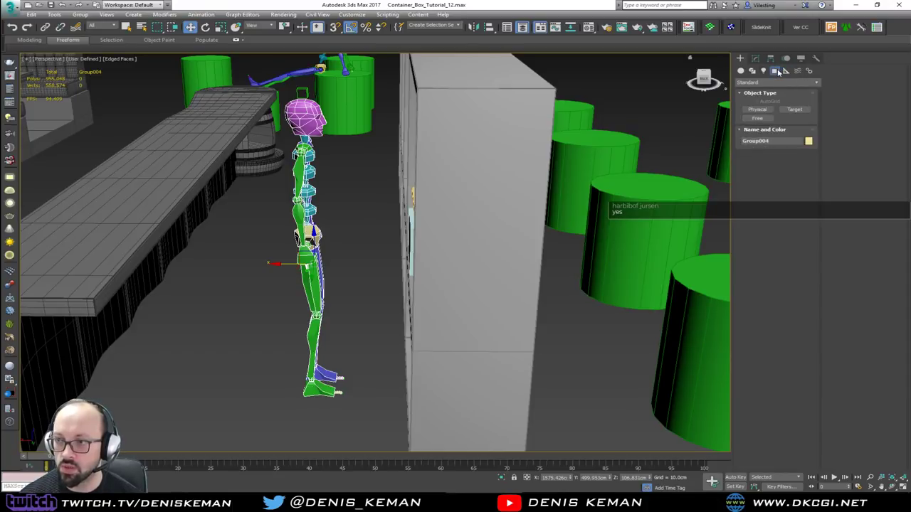
pyautogui.click(786, 71)
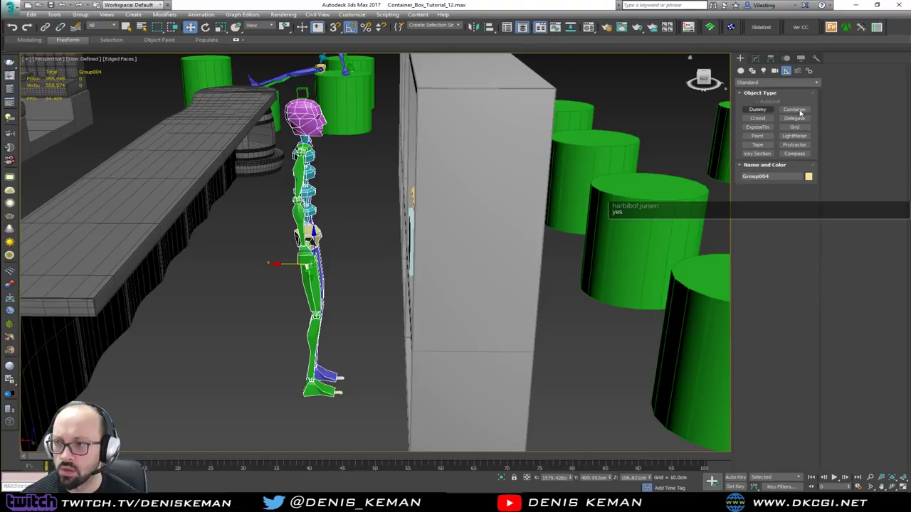
pyautogui.click(786, 83)
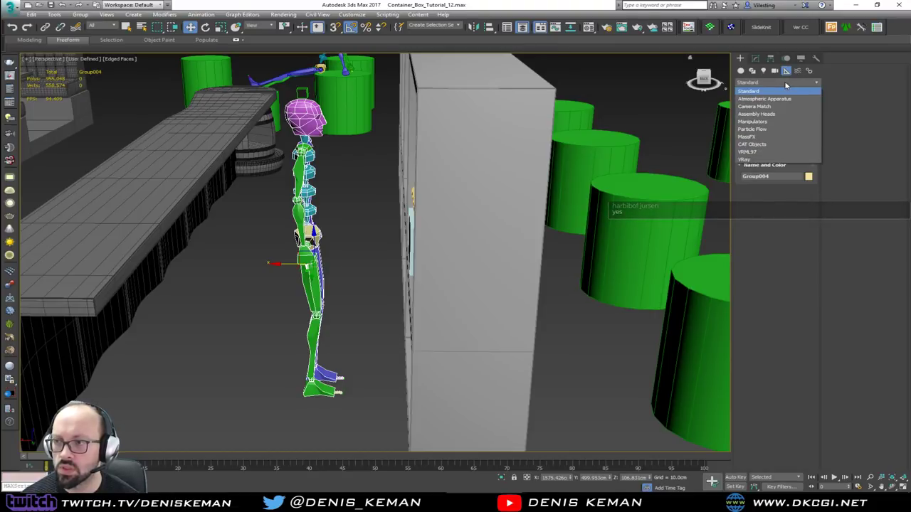
pyautogui.click(786, 83)
pyautogui.click(797, 70)
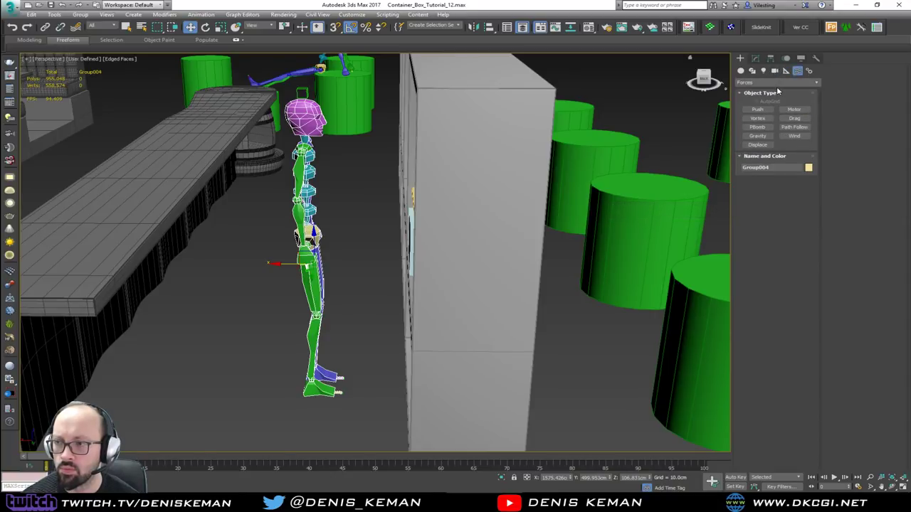
pyautogui.click(774, 86)
pyautogui.click(774, 85)
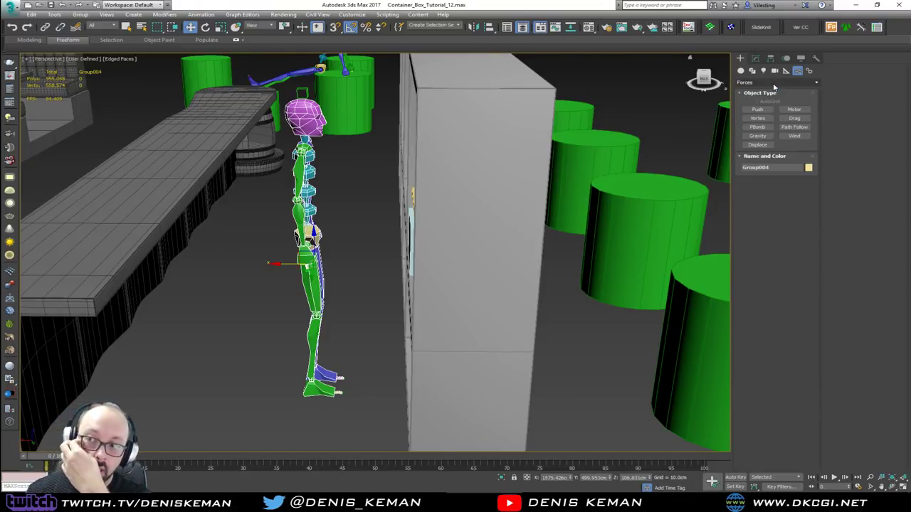
pyautogui.click(774, 71)
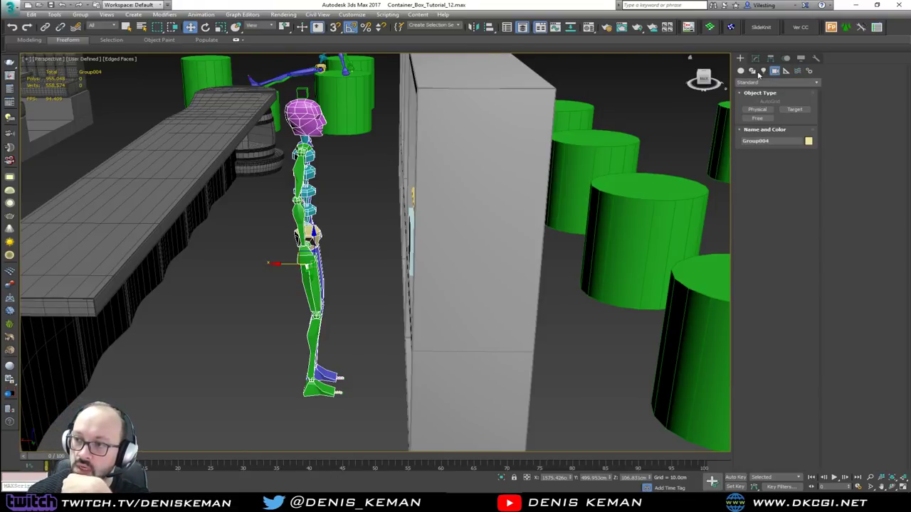
pyautogui.click(740, 71)
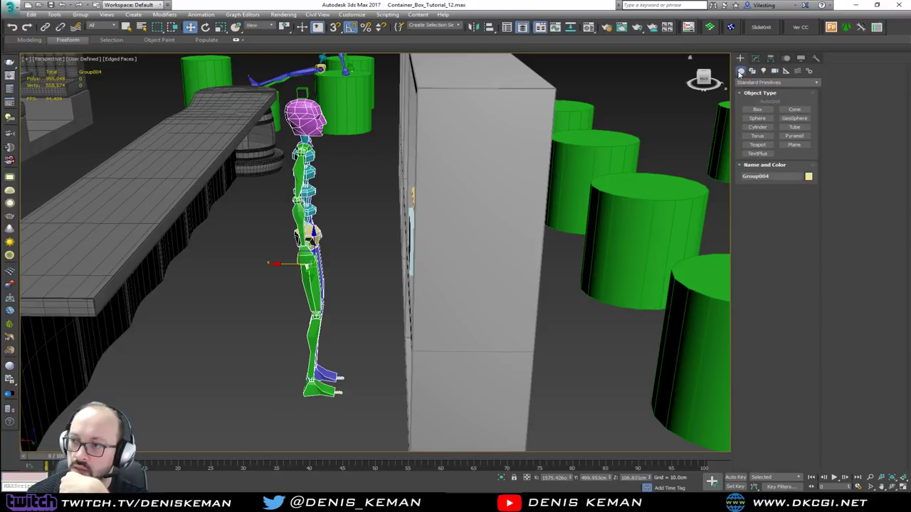
pyautogui.click(785, 71)
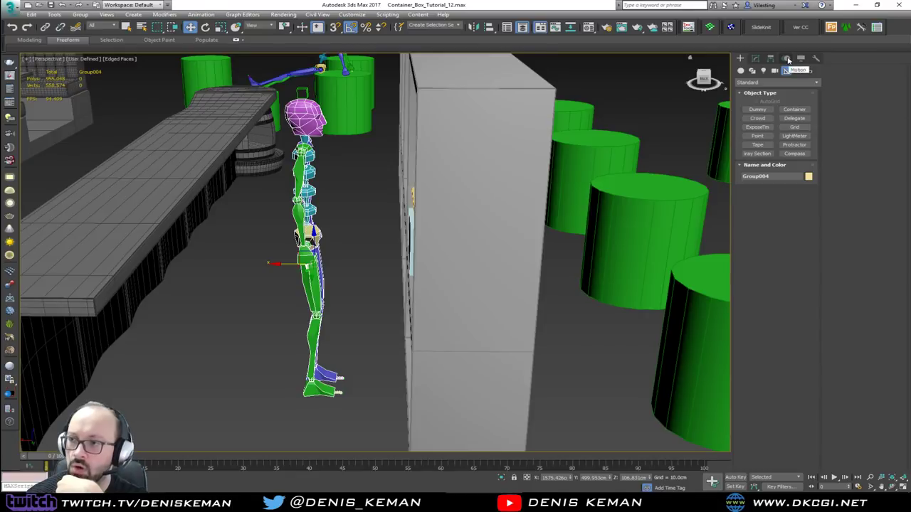
pyautogui.click(786, 59)
pyautogui.click(774, 60)
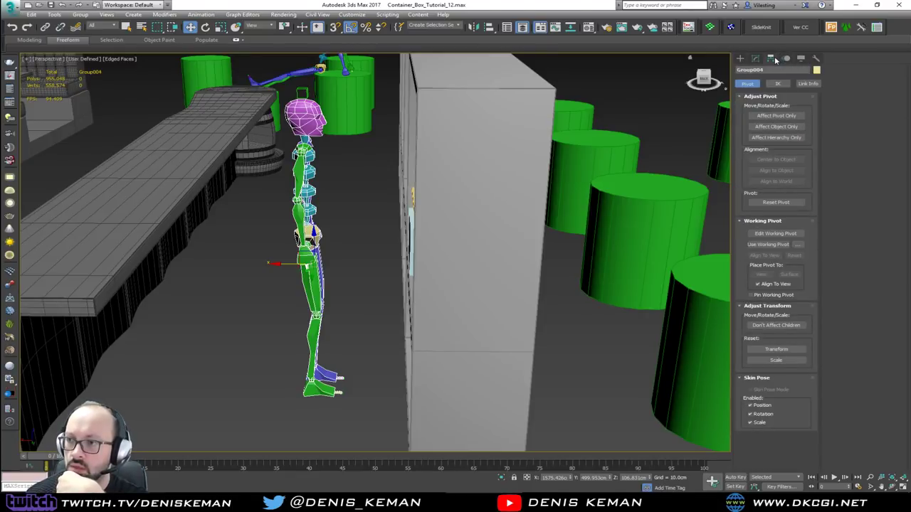
pyautogui.click(801, 59)
pyautogui.click(755, 59)
pyautogui.click(740, 60)
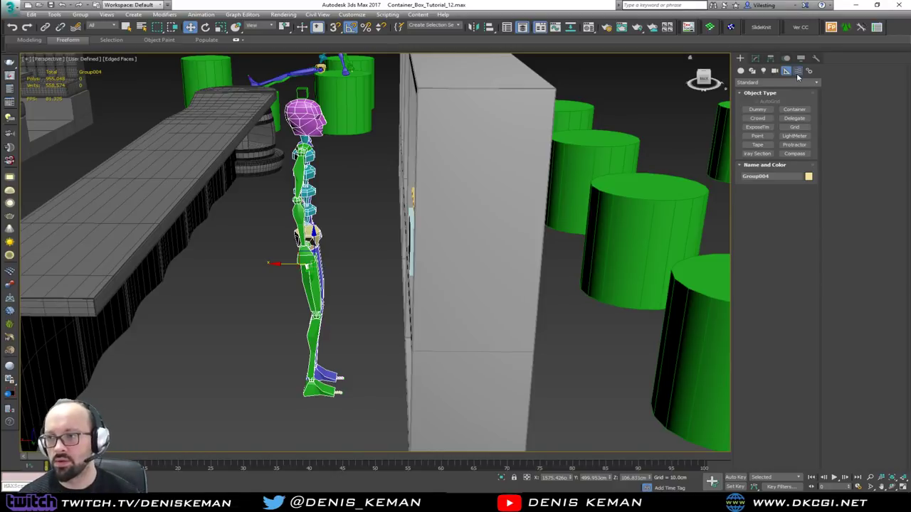
# - Check the Crowd, Dummy and CAT Objects helpers for a human figure tool, and return to the Standard helpers
pyautogui.click(758, 118)
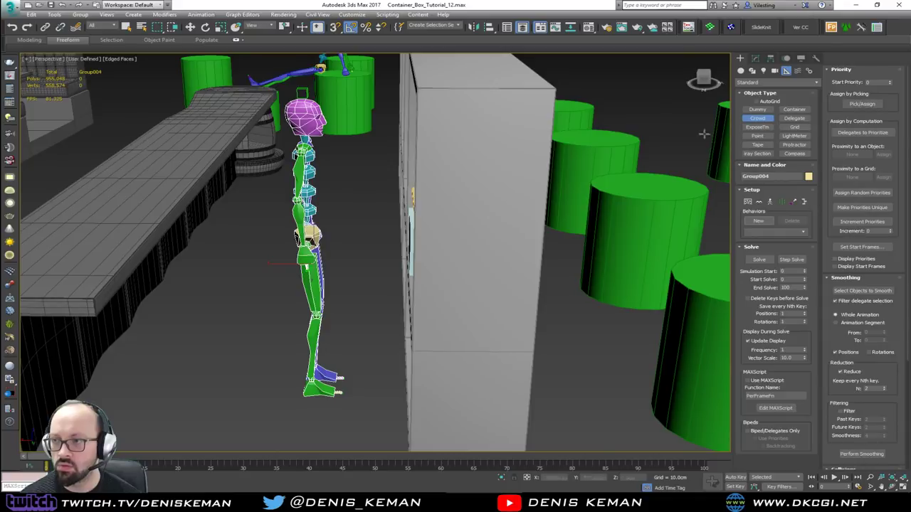
pyautogui.rightClick(504, 191)
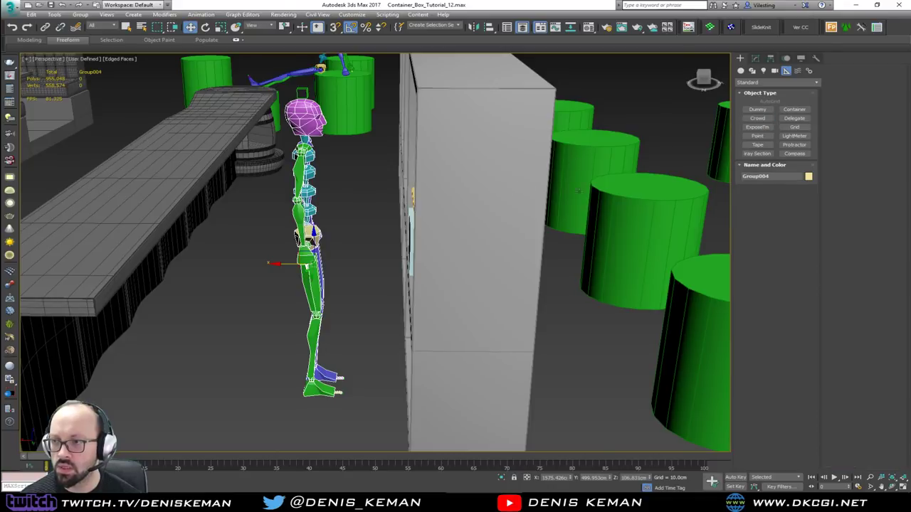
pyautogui.click(759, 110)
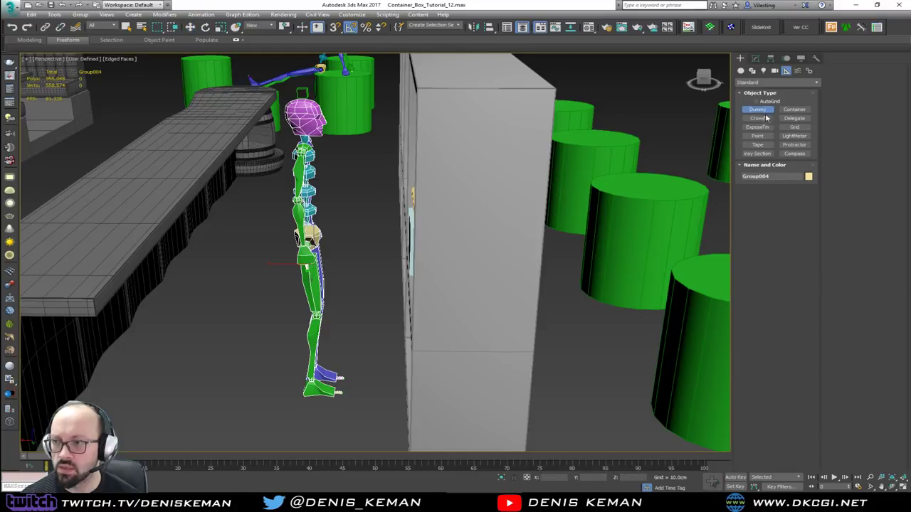
pyautogui.click(786, 82)
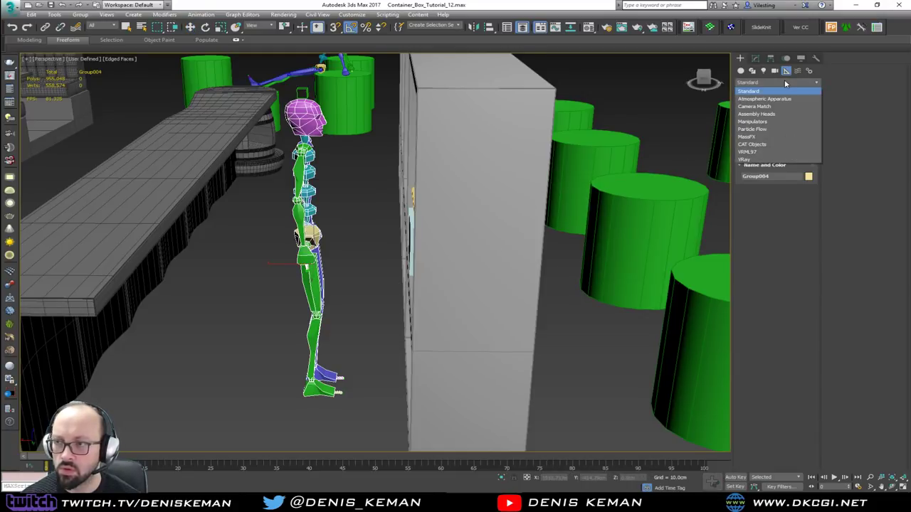
pyautogui.click(772, 145)
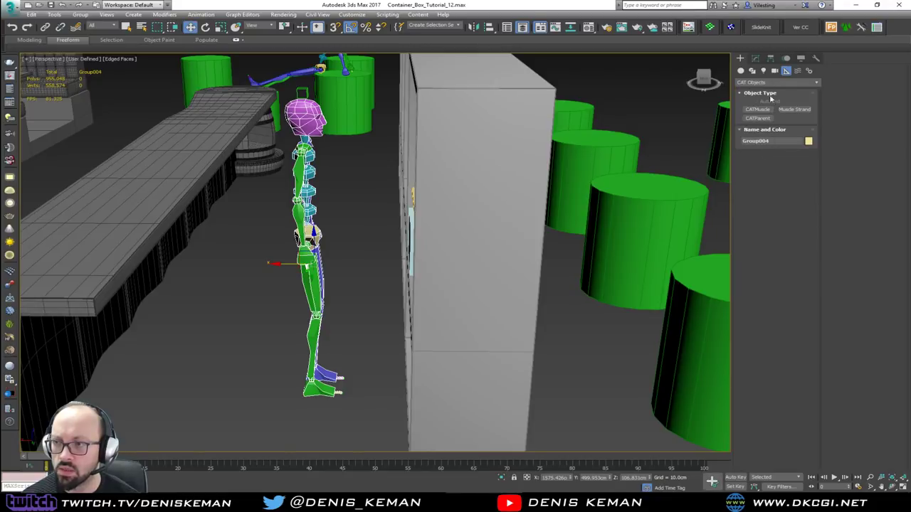
pyautogui.click(772, 84)
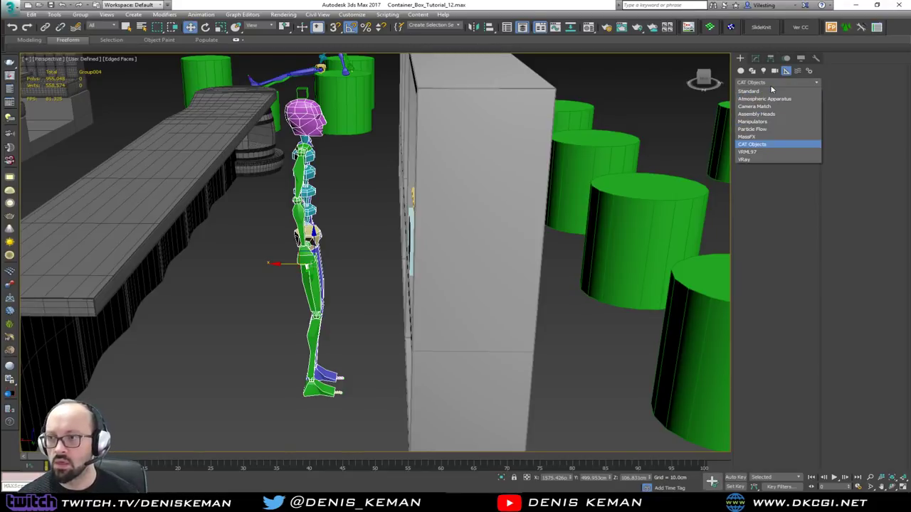
pyautogui.click(771, 91)
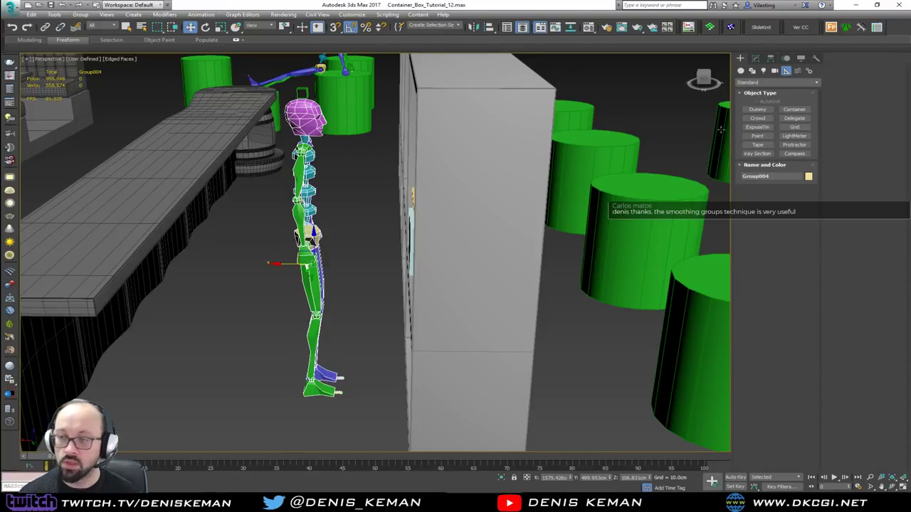
# - Open the standing human figure's group and select its head to check what object type it is
pyautogui.rightClick(316, 260)
pyautogui.click(755, 62)
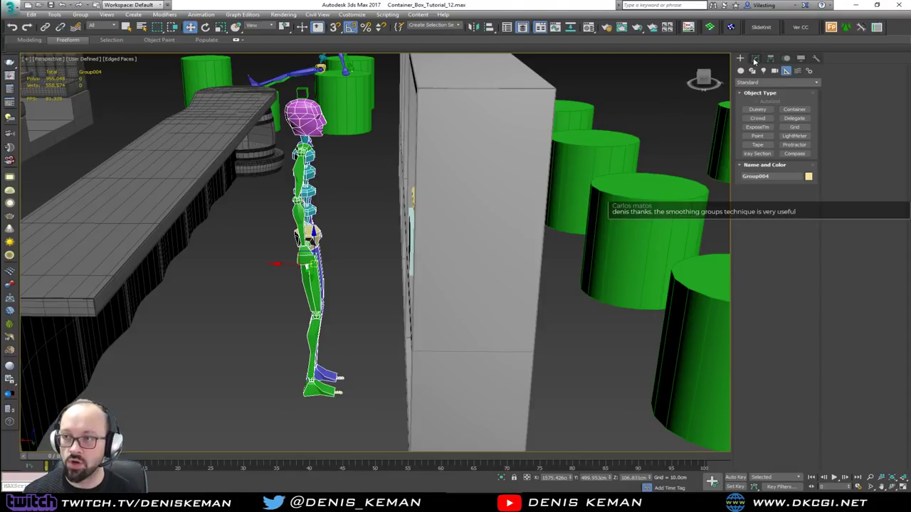
pyautogui.click(758, 61)
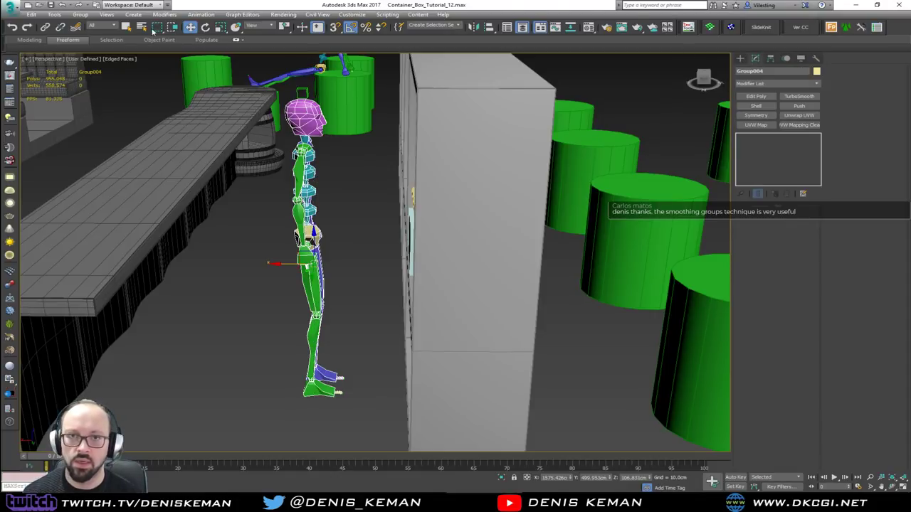
pyautogui.click(80, 14)
pyautogui.click(92, 47)
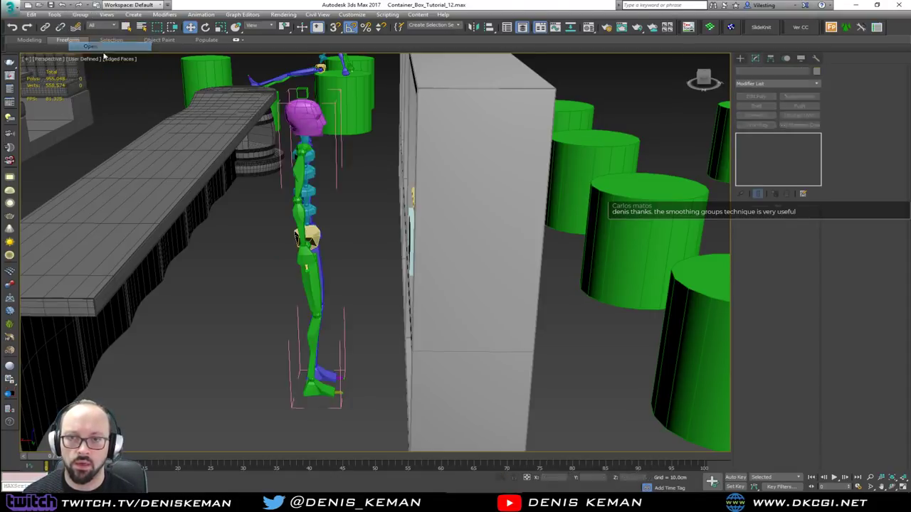
pyautogui.click(303, 129)
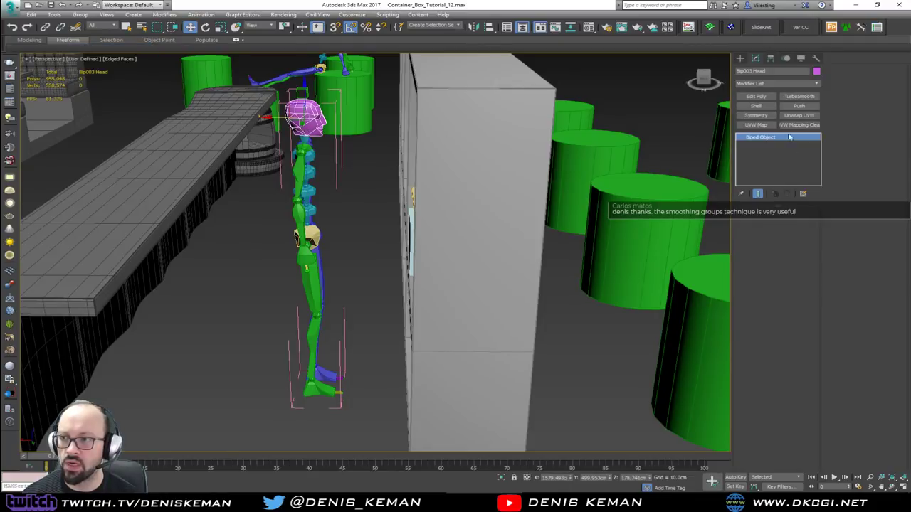
# - Check the helper categories for a human figure tool, then close the figure's group and clear the selection
pyautogui.click(747, 60)
pyautogui.click(786, 70)
pyautogui.click(769, 83)
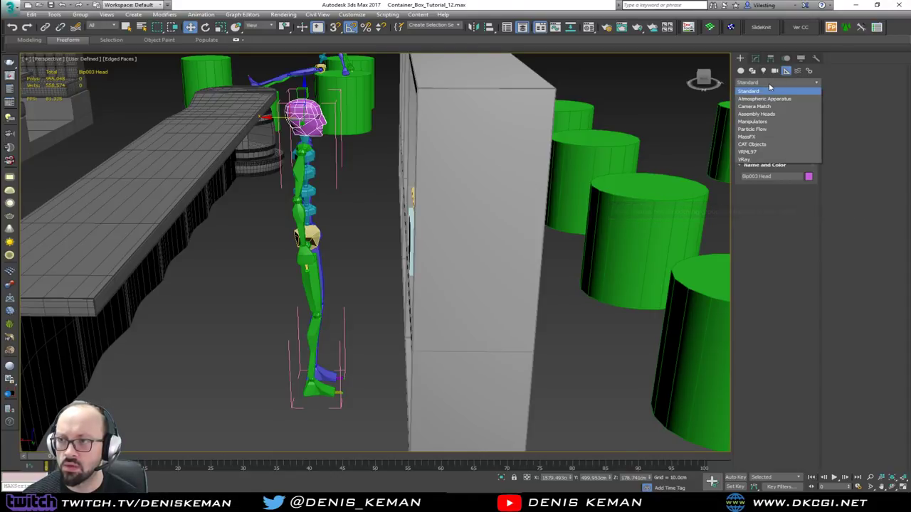
pyautogui.click(769, 86)
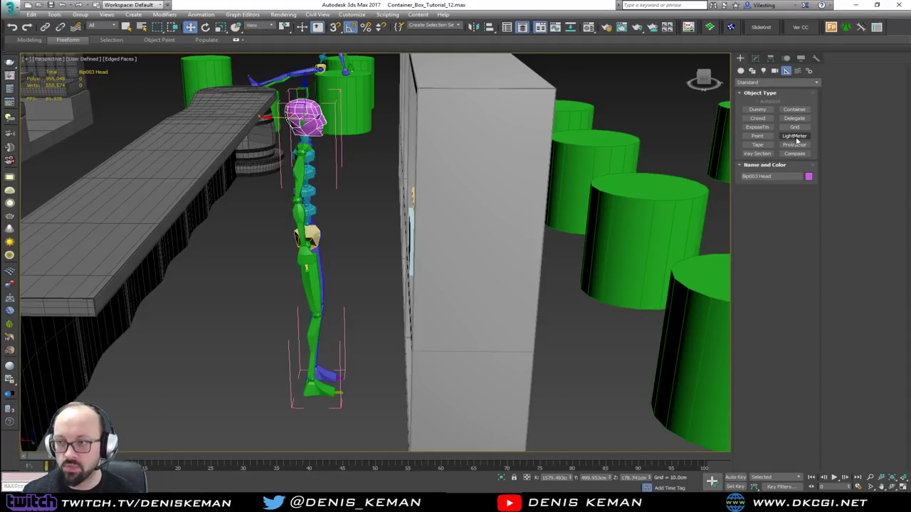
pyautogui.click(80, 15)
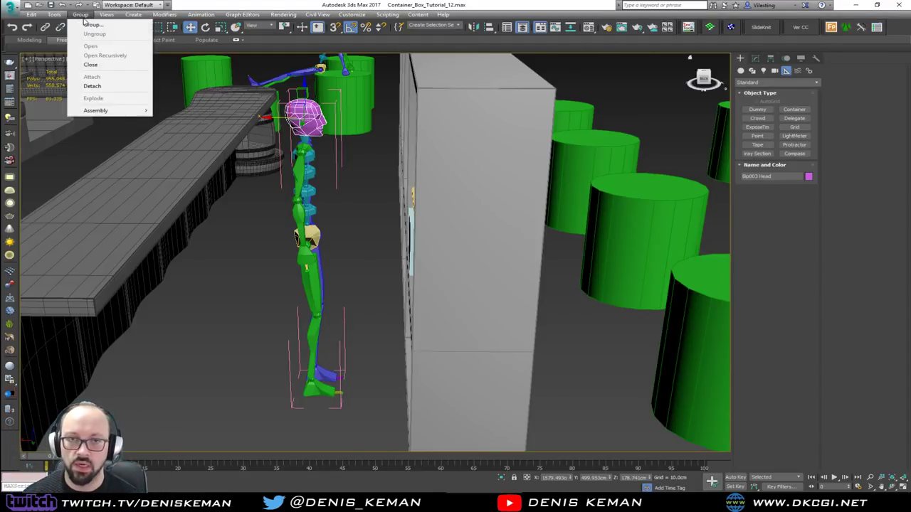
pyautogui.click(92, 65)
pyautogui.click(349, 263)
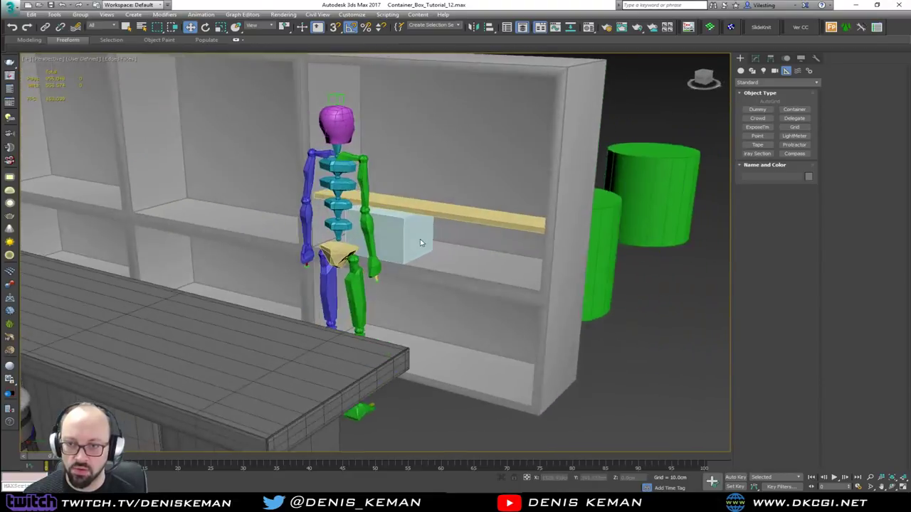
# - Lower the shelf board to about Z 127.2 cm so it sits closer above the reference box
pyautogui.keyDown('alt'); pyautogui.moveTo(420, 244); pyautogui.dragTo(491, 246, button='middle'); pyautogui.keyUp('alt')
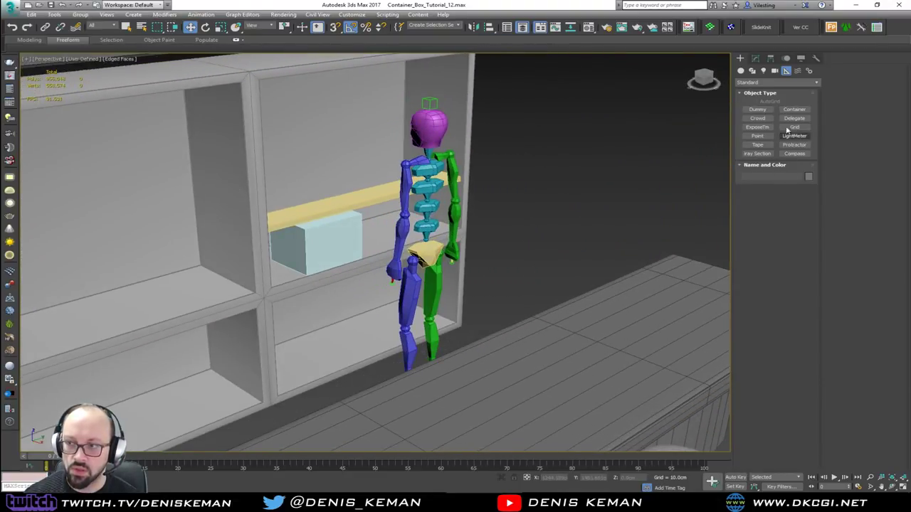
pyautogui.scroll(4, 381, 197)
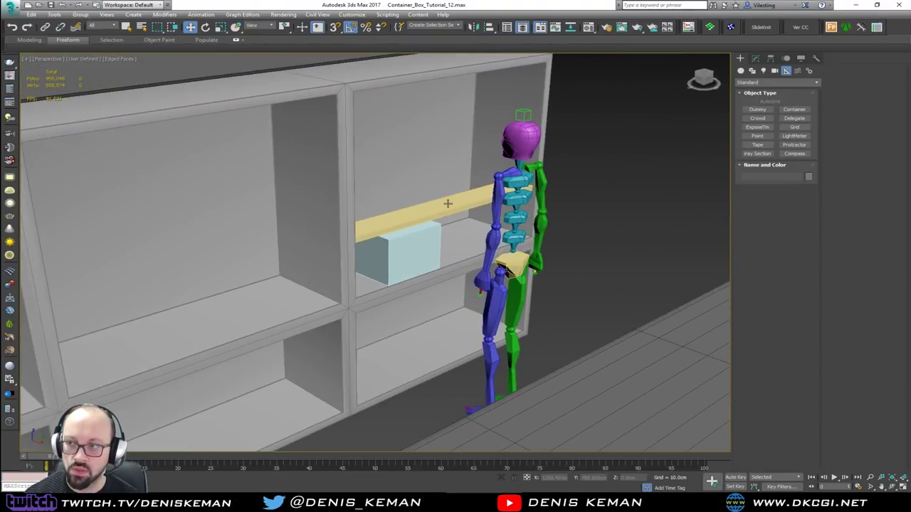
pyautogui.click(389, 226)
pyautogui.keyDown('alt'); pyautogui.moveTo(389, 226); pyautogui.dragTo(294, 219, button='middle'); pyautogui.keyUp('alt')
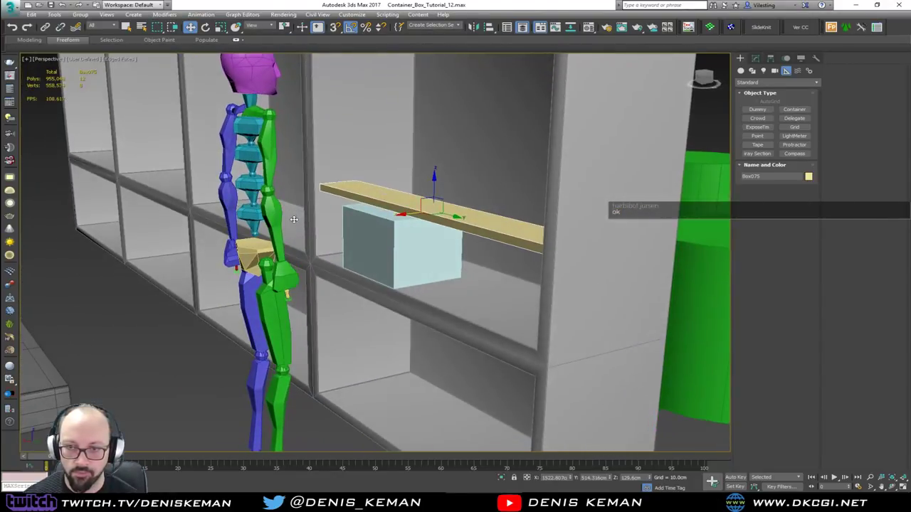
pyautogui.moveTo(433, 189); pyautogui.dragTo(432, 194)
pyautogui.scroll(2, 432, 195)
# - Add an Edit Poly modifier to the shelf board and snap its four rear vertices to the shelf unit's back panel
pyautogui.moveTo(429, 212)
pyautogui.keyDown('alt'); pyautogui.mouseDown(button='middle')
pyautogui.moveTo(441, 192)
pyautogui.moveTo(398, 205)
pyautogui.mouseUp(button='middle'); pyautogui.keyUp('alt')
pyautogui.press('F3')
pyautogui.click(756, 58)
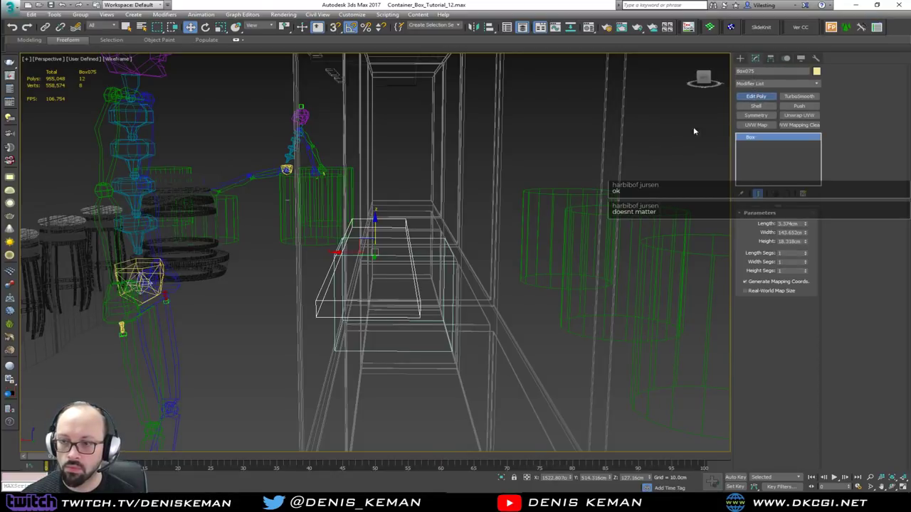
pyautogui.click(755, 96)
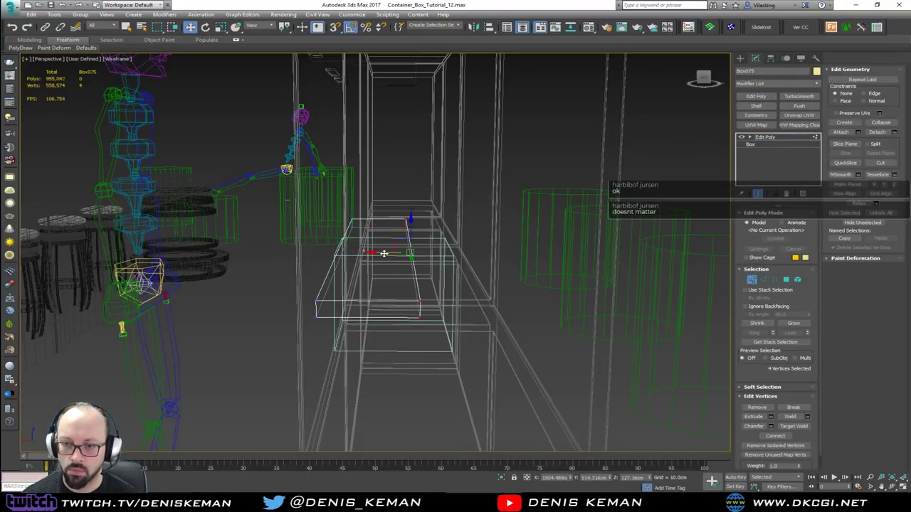
pyautogui.moveTo(384, 254); pyautogui.dragTo(431, 252)
pyautogui.press('s')
pyautogui.moveTo(431, 252)
pyautogui.keyDown('alt'); pyautogui.mouseDown(button='middle')
pyautogui.moveTo(476, 252)
pyautogui.moveTo(461, 259)
pyautogui.moveTo(473, 269)
pyautogui.moveTo(444, 273)
pyautogui.mouseUp(button='middle'); pyautogui.keyUp('alt')
pyautogui.press('F3')
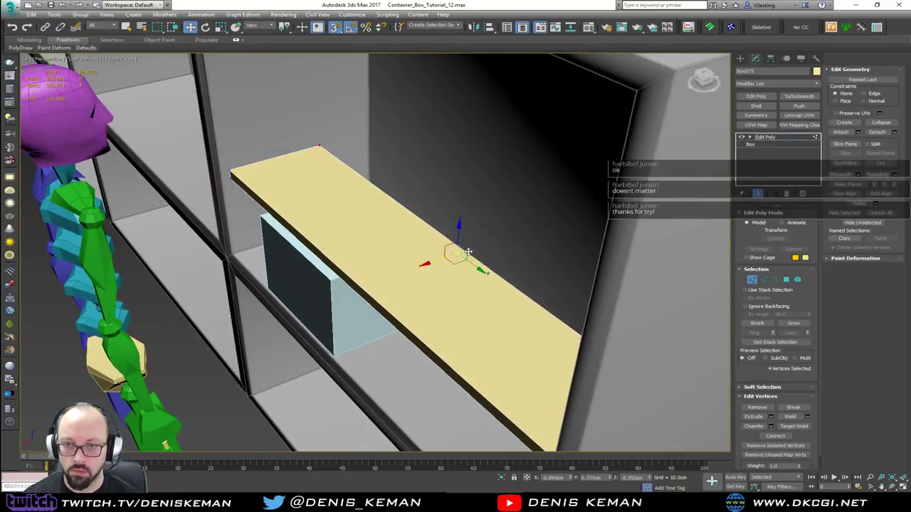
pyautogui.moveTo(457, 258); pyautogui.dragTo(532, 222)
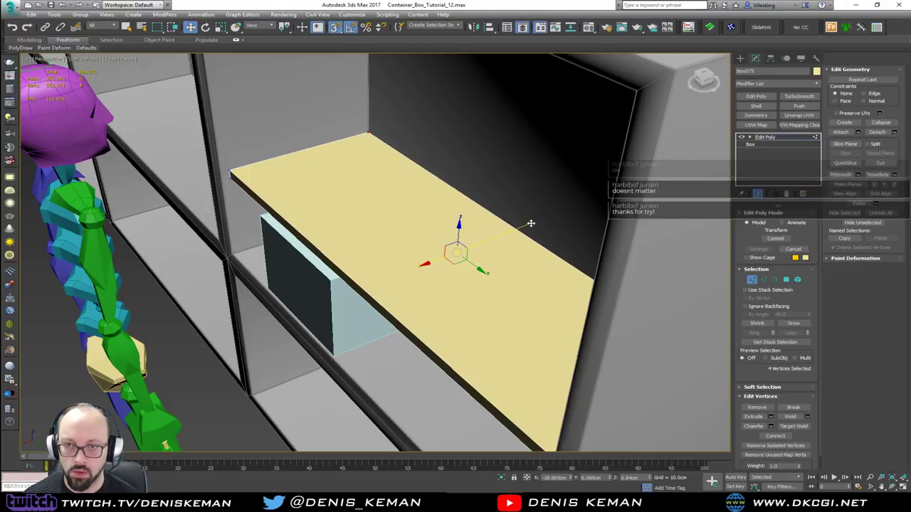
pyautogui.keyDown('alt'); pyautogui.moveTo(508, 217); pyautogui.dragTo(501, 215, button='middle'); pyautogui.keyUp('alt')
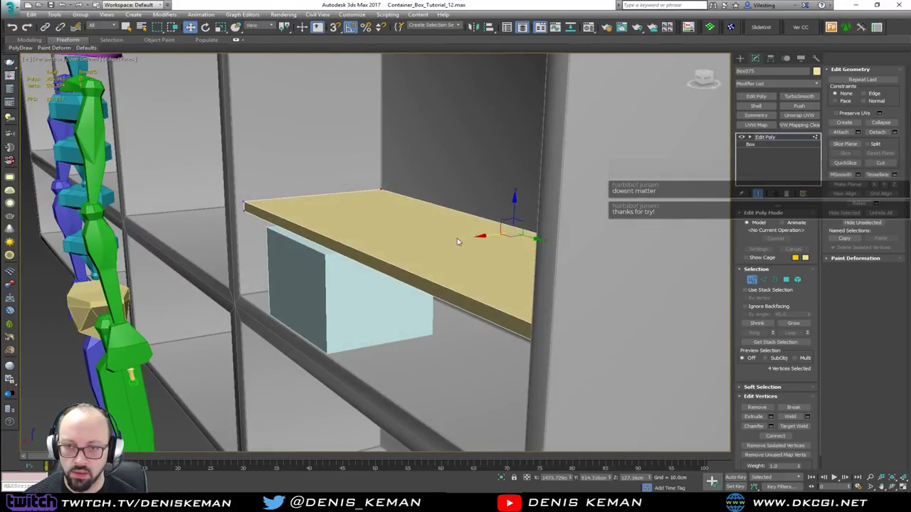
pyautogui.keyDown('alt'); pyautogui.moveTo(457, 242); pyautogui.dragTo(434, 236, button='middle'); pyautogui.keyUp('alt')
pyautogui.press('F3')
pyautogui.press('F3')
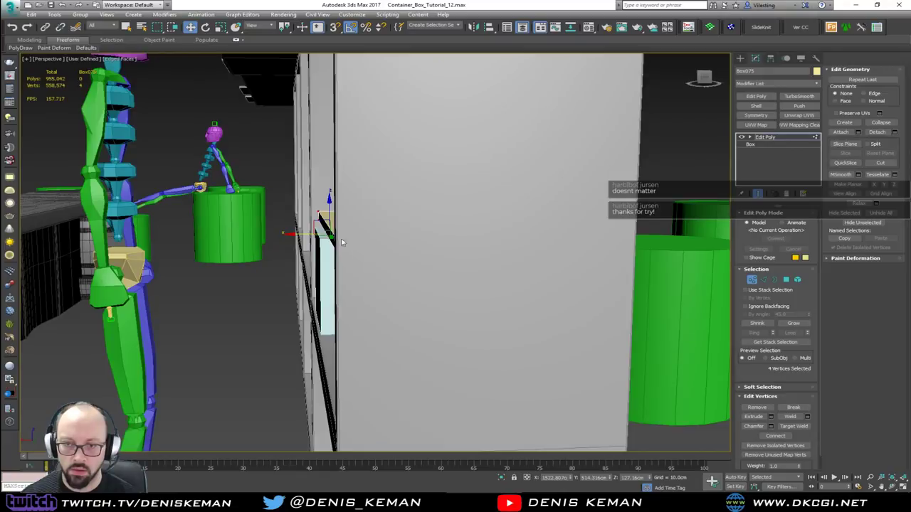
pyautogui.keyDown('alt'); pyautogui.moveTo(308, 233); pyautogui.dragTo(366, 247, button='middle'); pyautogui.keyUp('alt')
pyautogui.press('1')
# - Clone the 30 cm reference box straight upward as two copies, forming a stack of three boxes in the bay
pyautogui.moveTo(347, 149); pyautogui.dragTo(364, 240, button='middle')
pyautogui.scroll(-5, 363, 240)
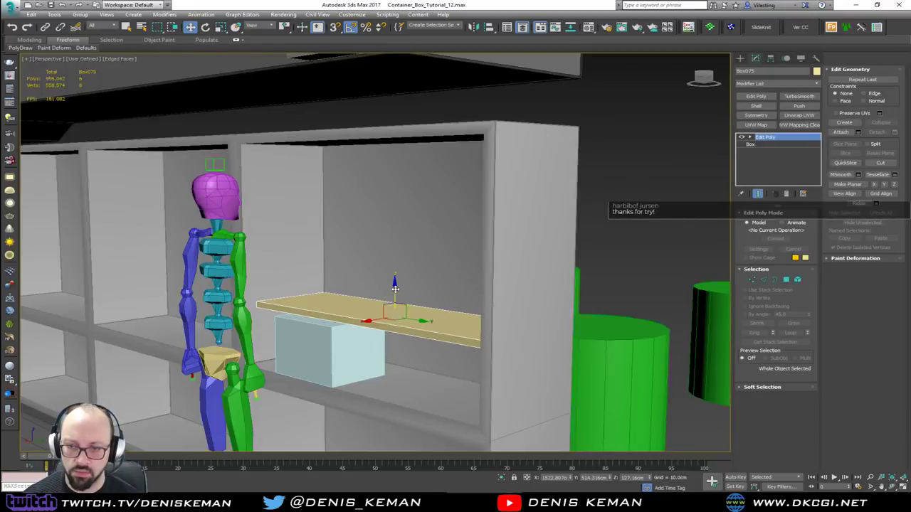
pyautogui.click(347, 333)
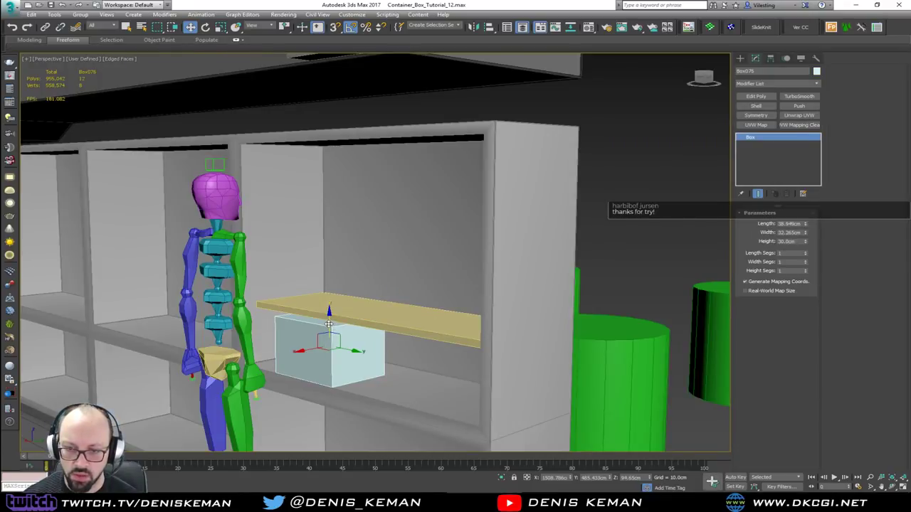
pyautogui.keyDown('shift'); pyautogui.moveTo(329, 324); pyautogui.dragTo(328, 258); pyautogui.keyUp('shift')
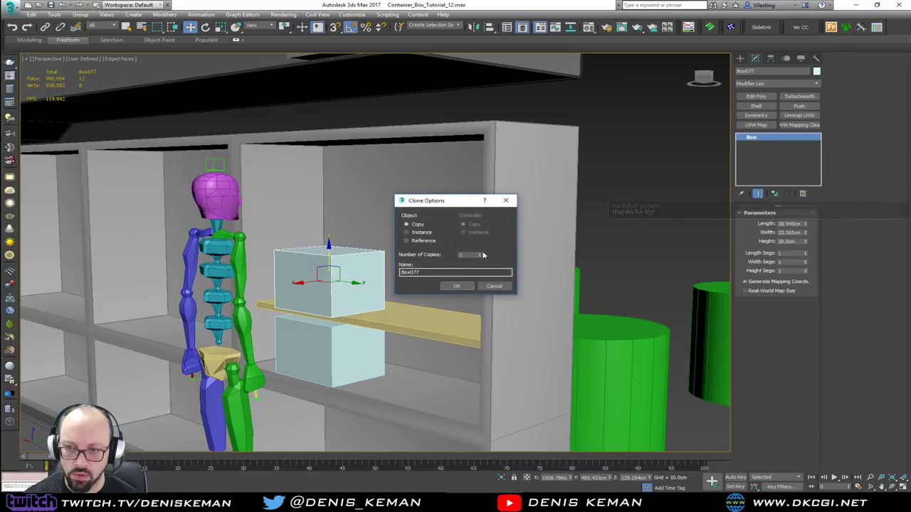
pyautogui.click(464, 285)
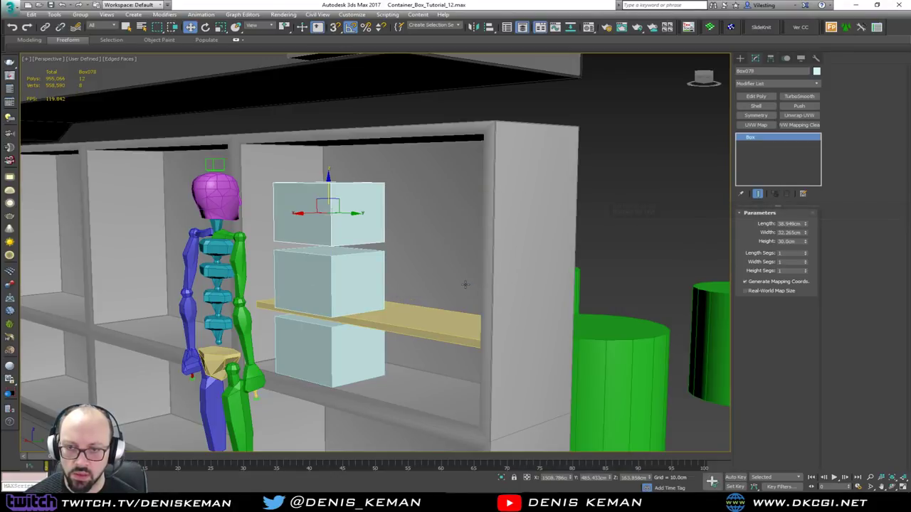
# - Copy the shelf board straight upward to about Z 166.5 cm as a second board
pyautogui.click(385, 314)
pyautogui.hotkey('alt', 'e')
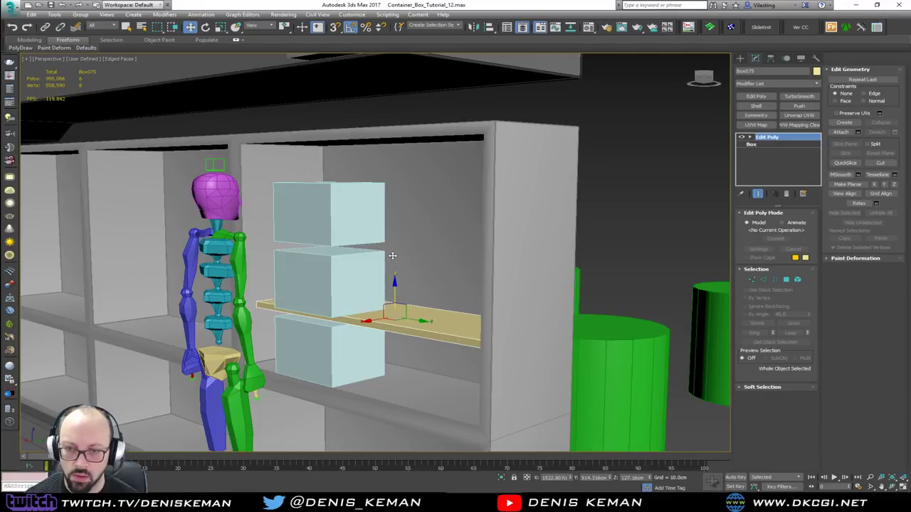
pyautogui.keyDown('shift'); pyautogui.moveTo(395, 289); pyautogui.dragTo(406, 210); pyautogui.keyUp('shift')
pyautogui.click(451, 284)
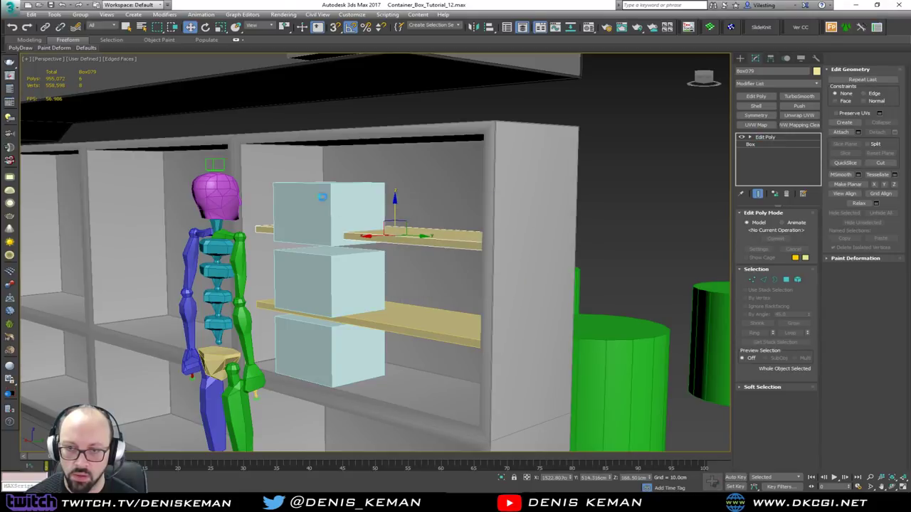
# - Space the boards by raising the top reference box and upper board, and moving the middle box and lower board up slightly together
pyautogui.click(323, 196)
pyautogui.moveTo(329, 185); pyautogui.dragTo(364, 180)
pyautogui.keyDown('ctrl'); pyautogui.click(396, 231); pyautogui.keyUp('ctrl')
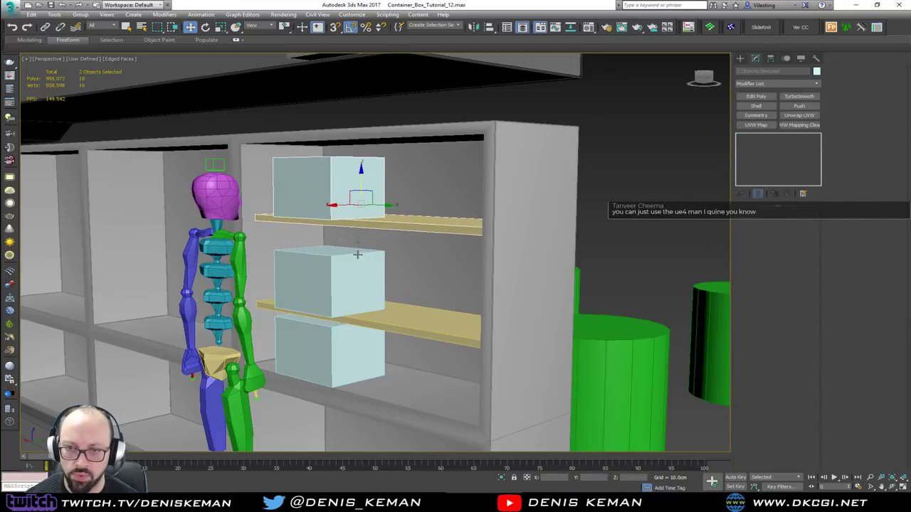
pyautogui.click(355, 258)
pyautogui.keyDown('ctrl'); pyautogui.click(391, 317); pyautogui.keyUp('ctrl')
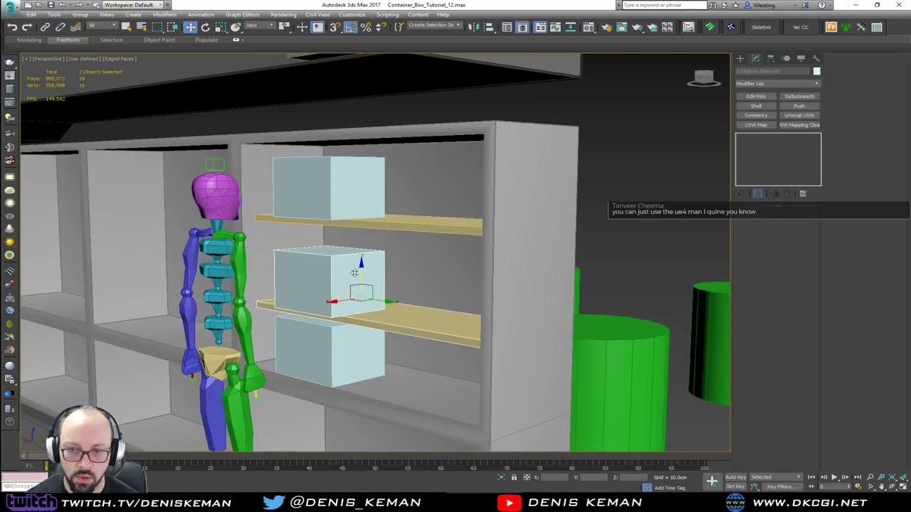
pyautogui.moveTo(362, 273); pyautogui.dragTo(362, 261)
pyautogui.moveTo(362, 261)
pyautogui.keyDown('alt'); pyautogui.mouseDown(button='middle')
pyautogui.moveTo(402, 266)
pyautogui.moveTo(349, 263)
pyautogui.mouseUp(button='middle'); pyautogui.keyUp('alt')
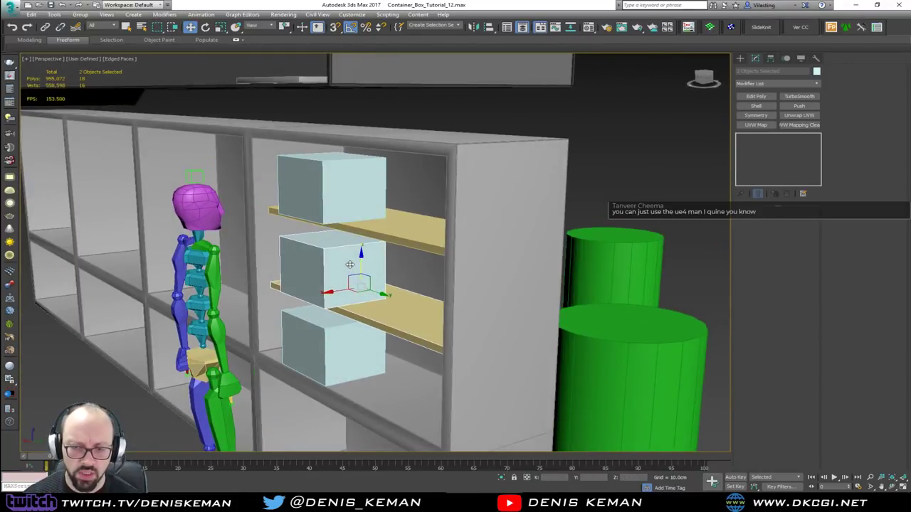
# - Delete the three reference boxes from the shelf bay
pyautogui.click(341, 353)
pyautogui.keyDown('ctrl'); pyautogui.click(326, 261); pyautogui.keyUp('ctrl')
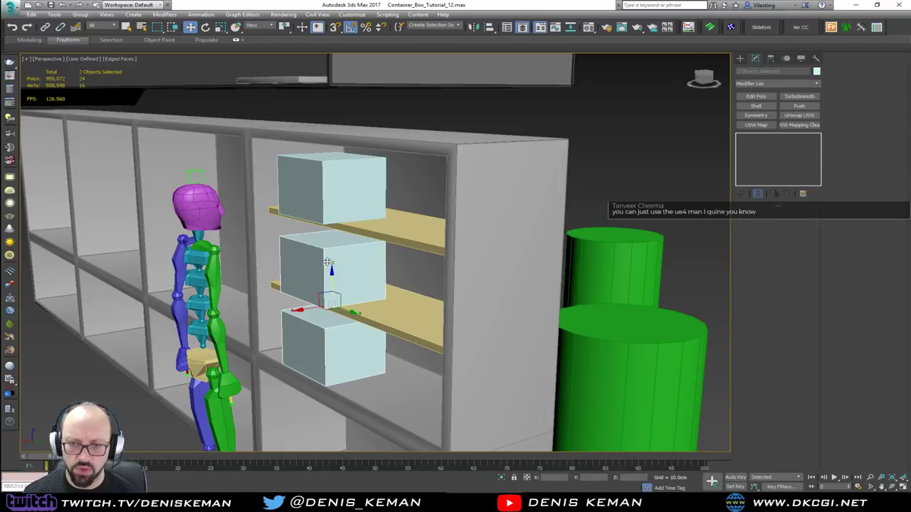
pyautogui.keyDown('ctrl'); pyautogui.click(333, 189); pyautogui.keyUp('ctrl')
pyautogui.moveTo(211, 306); pyautogui.dragTo(227, 221, button='middle')
pyautogui.scroll(-3, 226, 221)
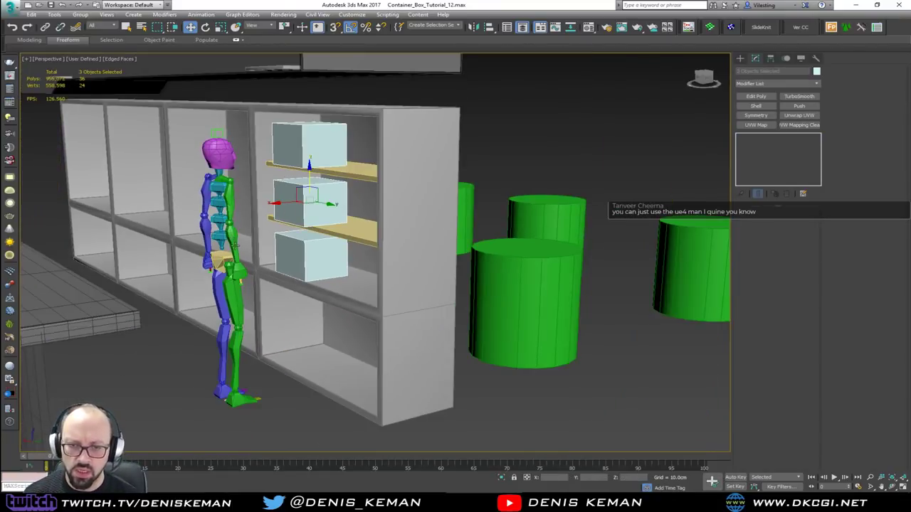
pyautogui.press('Delete')
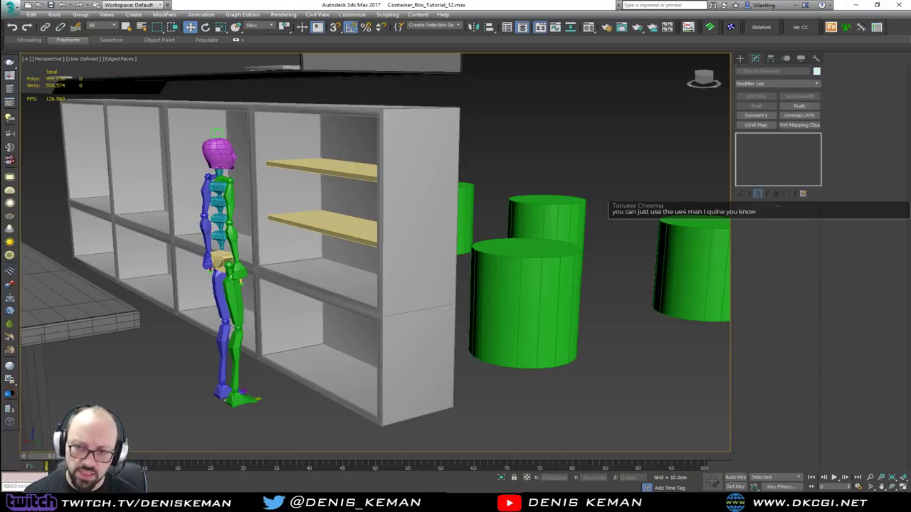
# - Clone the two shelf boards along the unit as three copies to fill the other bays, and clear the selection
pyautogui.keyDown('alt'); pyautogui.moveTo(287, 240); pyautogui.dragTo(345, 283, button='middle'); pyautogui.keyUp('alt')
pyautogui.click(220, 254)
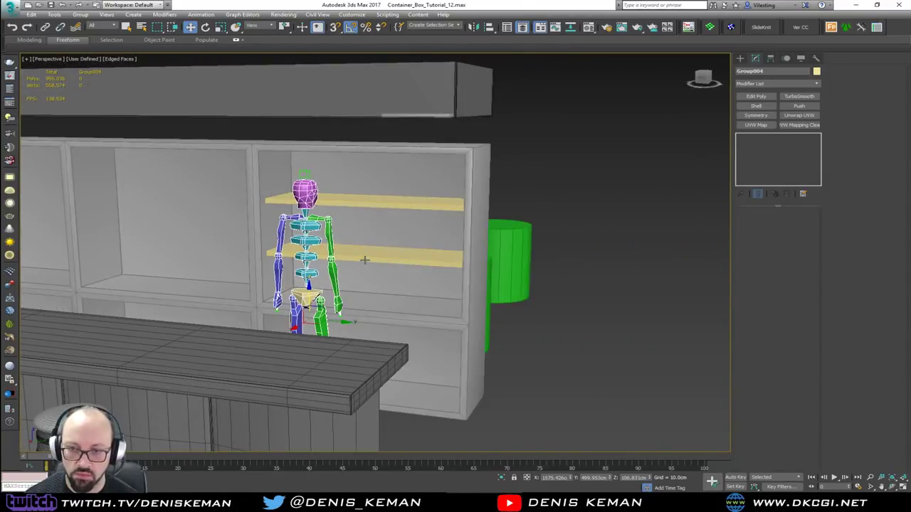
pyautogui.click(365, 261)
pyautogui.keyDown('ctrl'); pyautogui.click(366, 204); pyautogui.keyUp('ctrl')
pyautogui.moveTo(264, 205); pyautogui.dragTo(547, 255, button='middle')
pyautogui.scroll(-3, 508, 243)
pyautogui.keyDown('shift'); pyautogui.moveTo(608, 260); pyautogui.dragTo(468, 261); pyautogui.keyUp('shift')
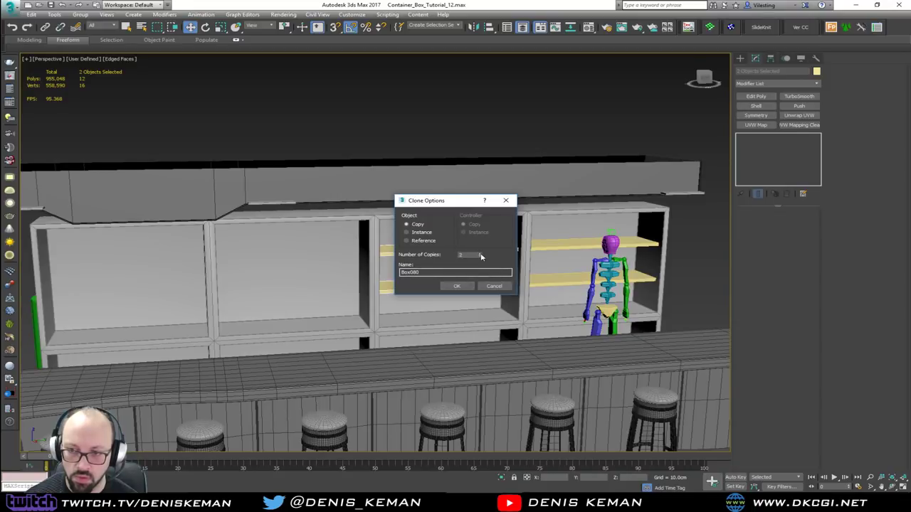
pyautogui.click(457, 285)
pyautogui.keyDown('alt'); pyautogui.moveTo(332, 288); pyautogui.dragTo(305, 283, button='middle'); pyautogui.keyUp('alt')
pyautogui.scroll(-4, 345, 292)
pyautogui.moveTo(676, 323); pyautogui.dragTo(489, 315, button='middle')
pyautogui.click(545, 306)
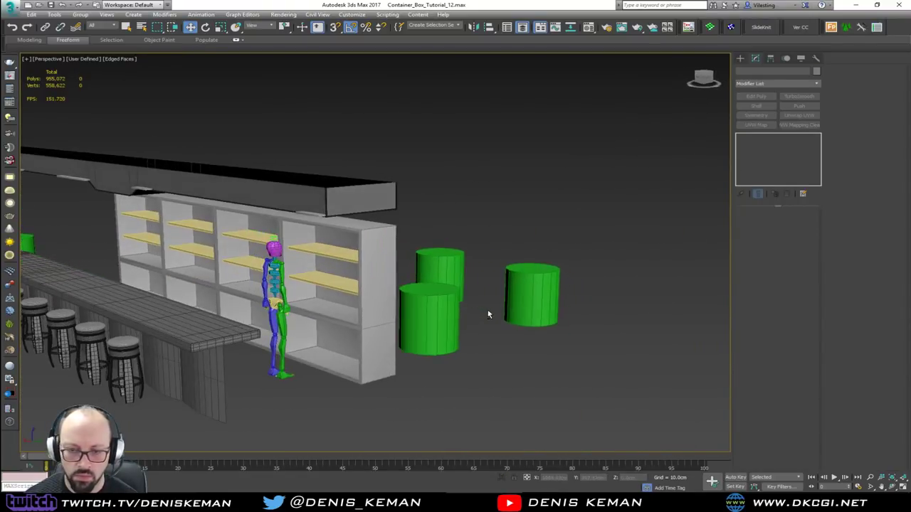
# - Look through the helper and geometry object categories for the tool that creates the human figures
pyautogui.click(745, 59)
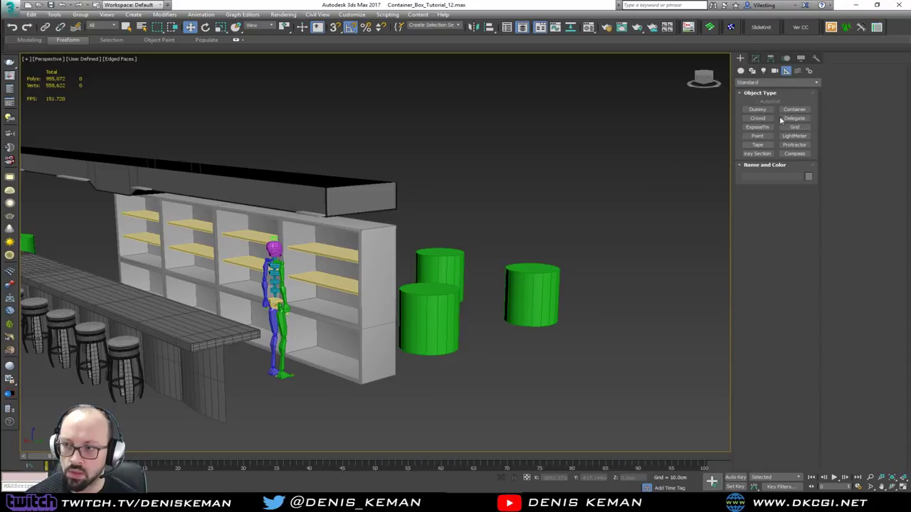
pyautogui.click(772, 84)
pyautogui.click(771, 86)
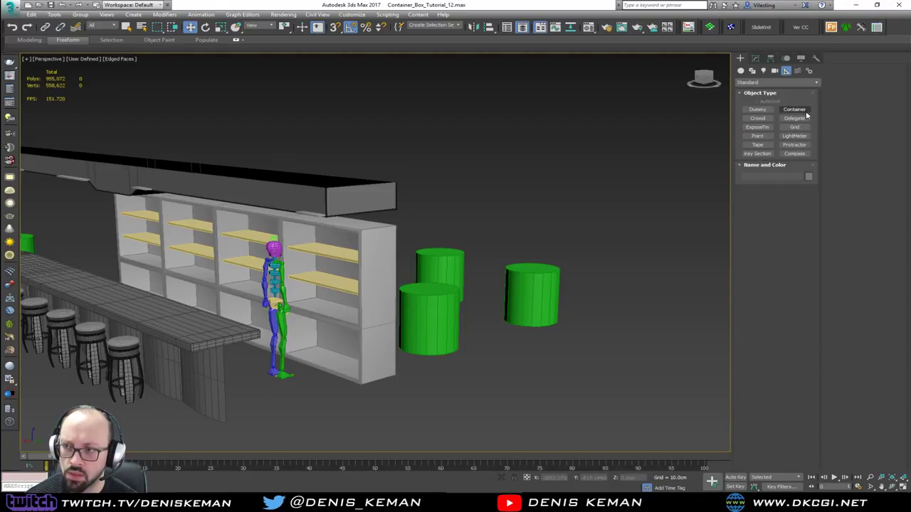
pyautogui.click(764, 83)
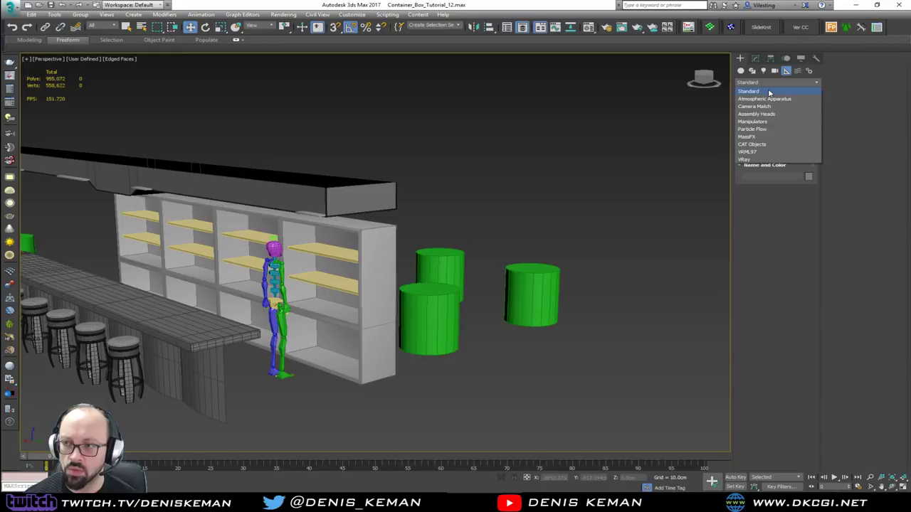
pyautogui.click(769, 219)
pyautogui.click(744, 73)
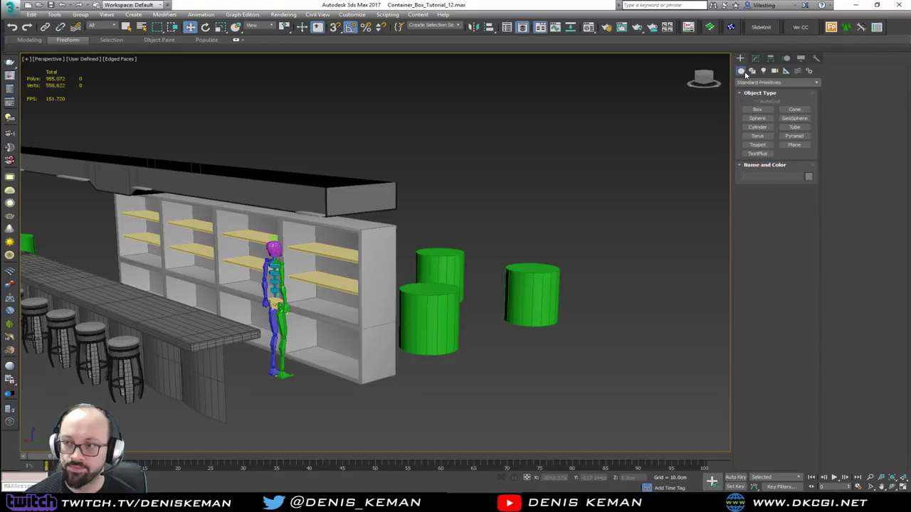
pyautogui.moveTo(454, 223)
pyautogui.keyDown('alt'); pyautogui.mouseDown(button='middle')
pyautogui.moveTo(492, 230)
pyautogui.moveTo(455, 229)
pyautogui.mouseUp(button='middle'); pyautogui.keyUp('alt')
pyautogui.moveTo(456, 229); pyautogui.dragTo(656, 189, button='middle')
pyautogui.keyDown('alt'); pyautogui.moveTo(572, 246); pyautogui.dragTo(561, 244, button='middle'); pyautogui.keyUp('alt')
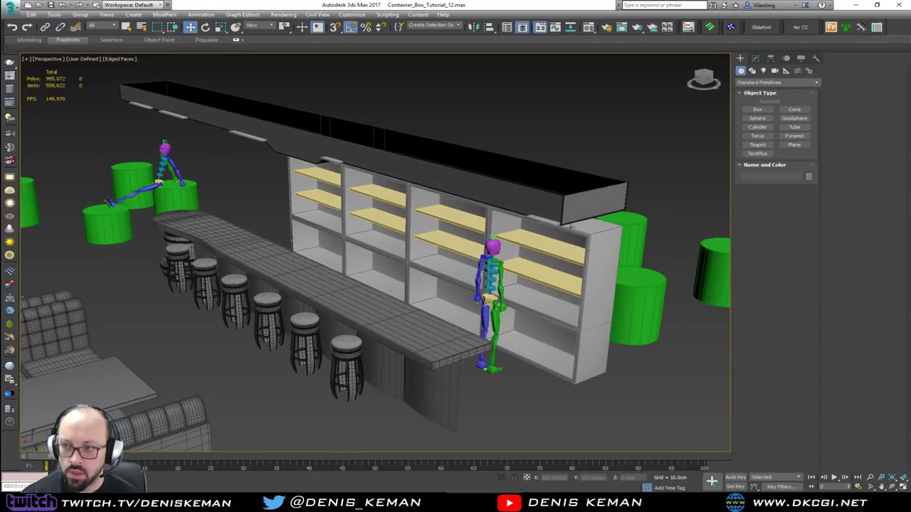
pyautogui.click(765, 82)
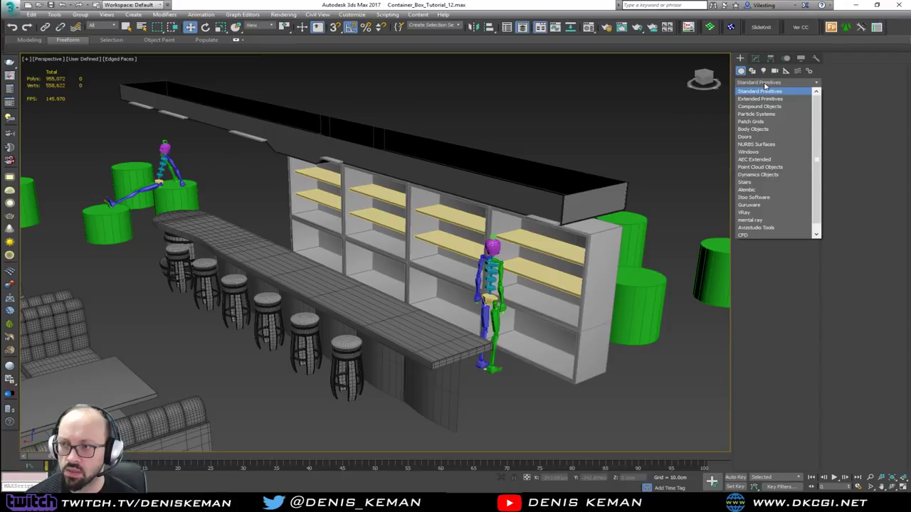
pyautogui.click(765, 84)
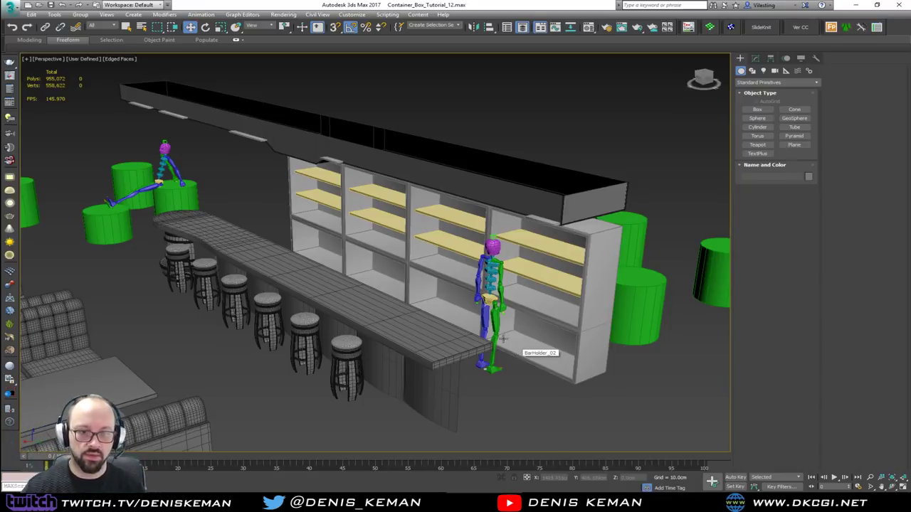
# - Recolour all eight shelf boards with a grey custom object colour and clear the selection
pyautogui.scroll(5, 515, 286)
pyautogui.click(515, 285)
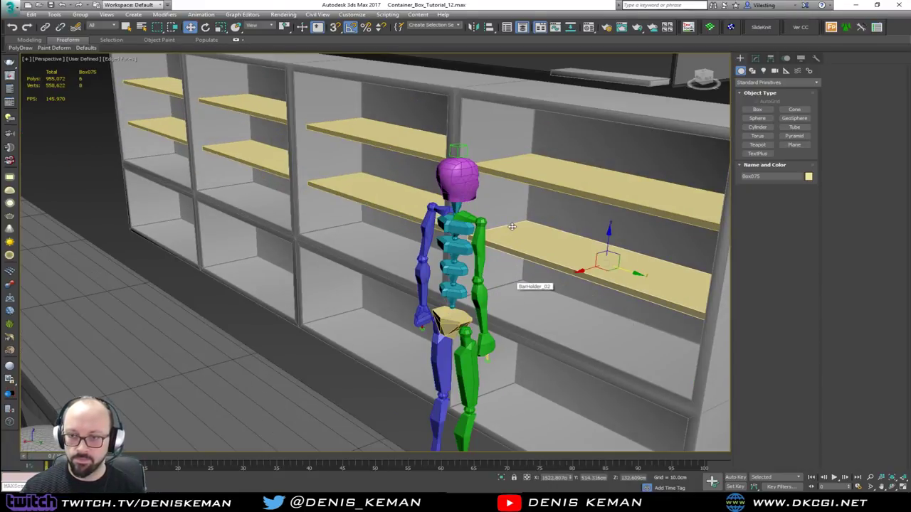
pyautogui.keyDown('ctrl'); pyautogui.click(541, 171); pyautogui.keyUp('ctrl')
pyautogui.keyDown('ctrl'); pyautogui.click(407, 147); pyautogui.keyUp('ctrl')
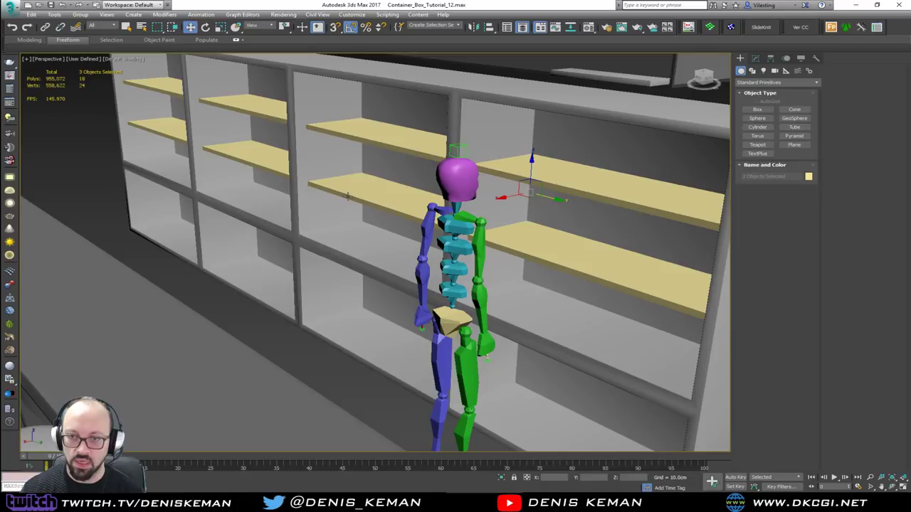
pyautogui.keyDown('ctrl'); pyautogui.click(353, 189); pyautogui.keyUp('ctrl')
pyautogui.keyDown('ctrl'); pyautogui.click(264, 163); pyautogui.keyUp('ctrl')
pyautogui.keyDown('ctrl'); pyautogui.click(262, 107); pyautogui.keyUp('ctrl')
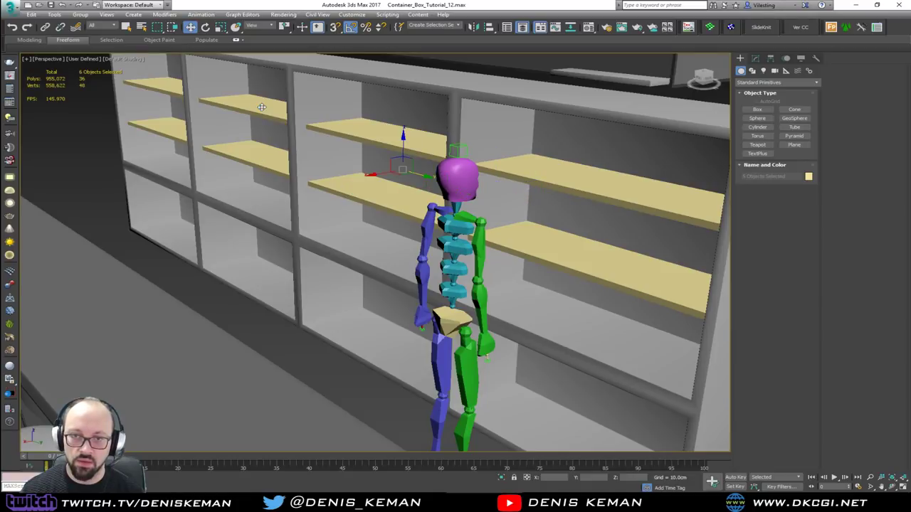
pyautogui.keyDown('ctrl'); pyautogui.click(162, 90); pyautogui.keyUp('ctrl')
pyautogui.keyDown('ctrl'); pyautogui.click(159, 131); pyautogui.keyUp('ctrl')
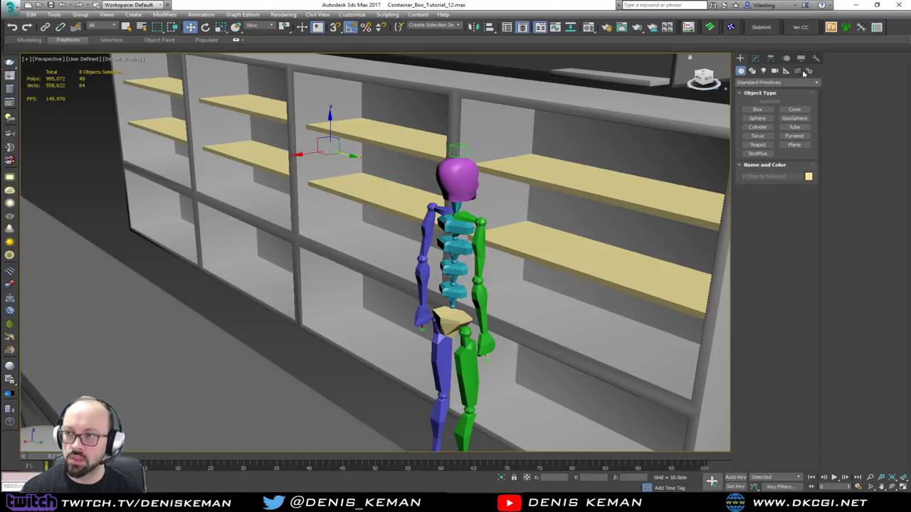
pyautogui.click(808, 177)
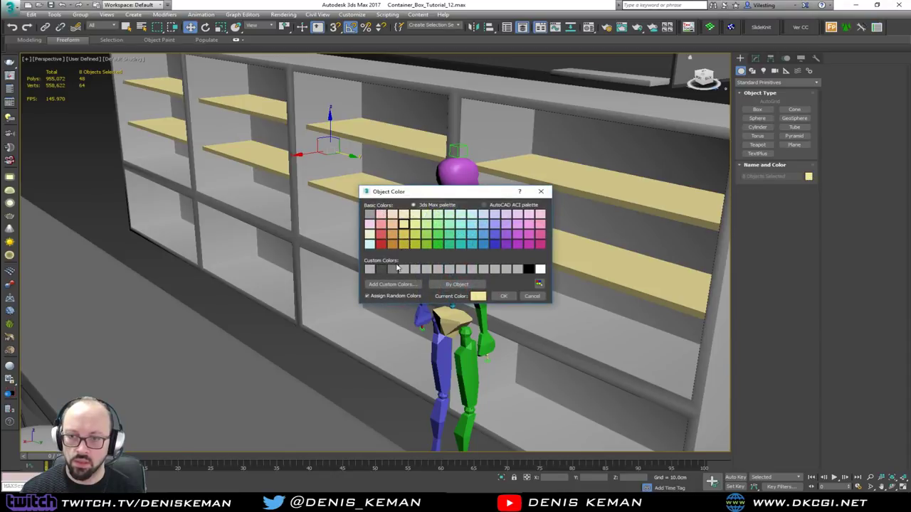
pyautogui.click(394, 268)
pyautogui.click(507, 298)
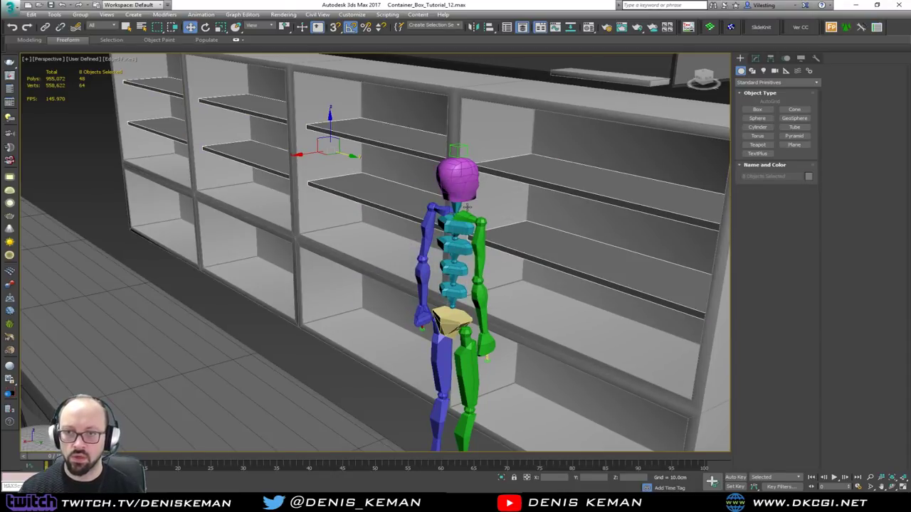
pyautogui.click(361, 371)
# - Examine the shelf unit and the curved front of the bar counter, with and without edged faces
pyautogui.moveTo(365, 301)
pyautogui.keyDown('alt'); pyautogui.mouseDown(button='middle')
pyautogui.moveTo(473, 293)
pyautogui.moveTo(472, 223)
pyautogui.moveTo(374, 219)
pyautogui.moveTo(428, 176)
pyautogui.mouseUp(button='middle'); pyautogui.keyUp('alt')
pyautogui.scroll(-4, 374, 218)
pyautogui.press('F4')
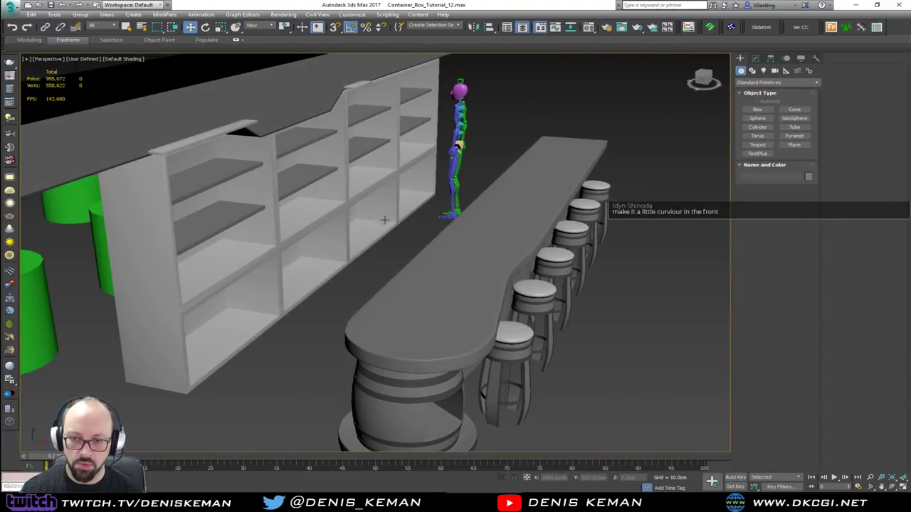
pyautogui.keyDown('alt'); pyautogui.moveTo(323, 338); pyautogui.dragTo(322, 285, button='middle'); pyautogui.keyUp('alt')
pyautogui.scroll(5, 322, 285)
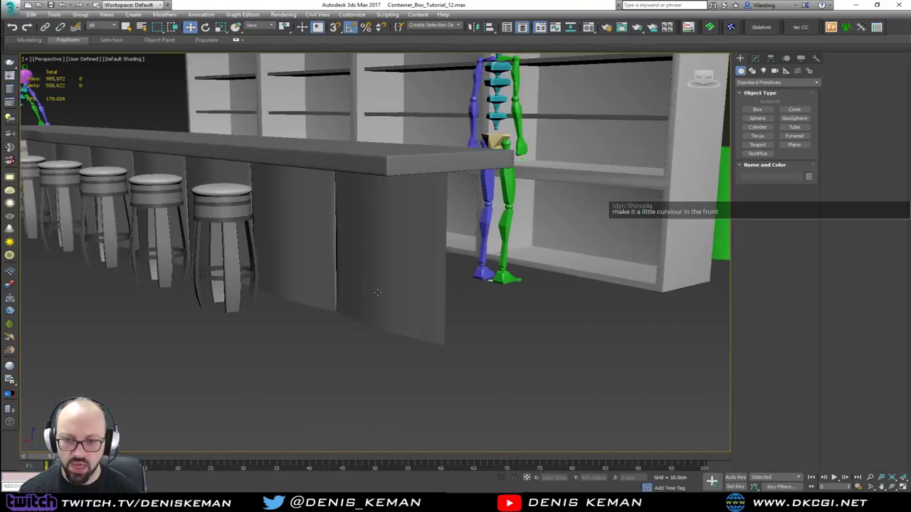
pyautogui.press('F4')
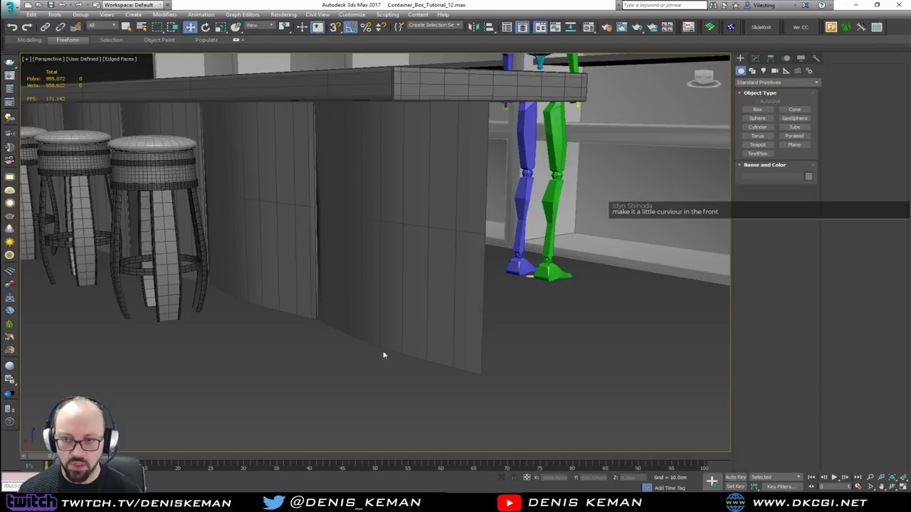
pyautogui.press('F4')
pyautogui.keyDown('alt'); pyautogui.moveTo(434, 205); pyautogui.dragTo(469, 221, button='middle'); pyautogui.keyUp('alt')
pyautogui.scroll(-4, 474, 220)
pyautogui.scroll(1, 466, 222)
# - Isolate the bar shelf unit and show it in a maximized Left view
pyautogui.click(427, 258)
pyautogui.press('F4')
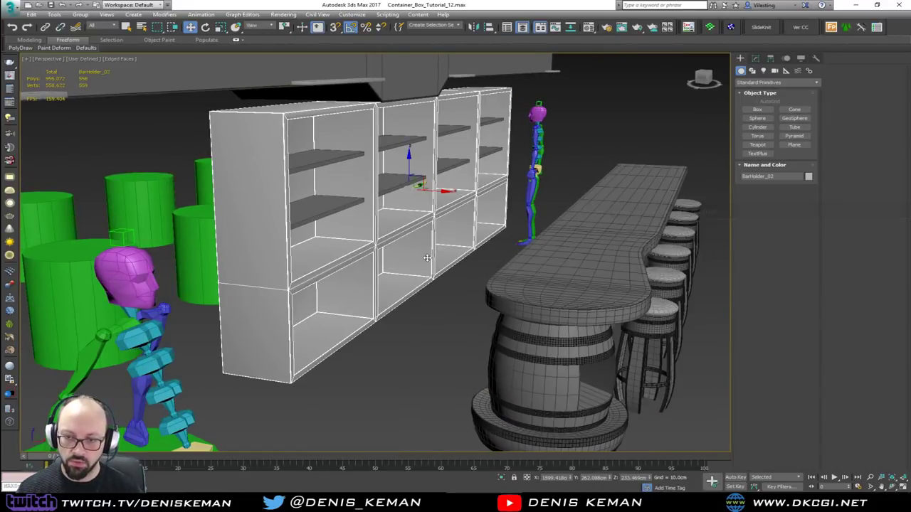
pyautogui.hotkey('alt', 'q')
pyautogui.press('F4')
pyautogui.hotkey('alt', 'w')
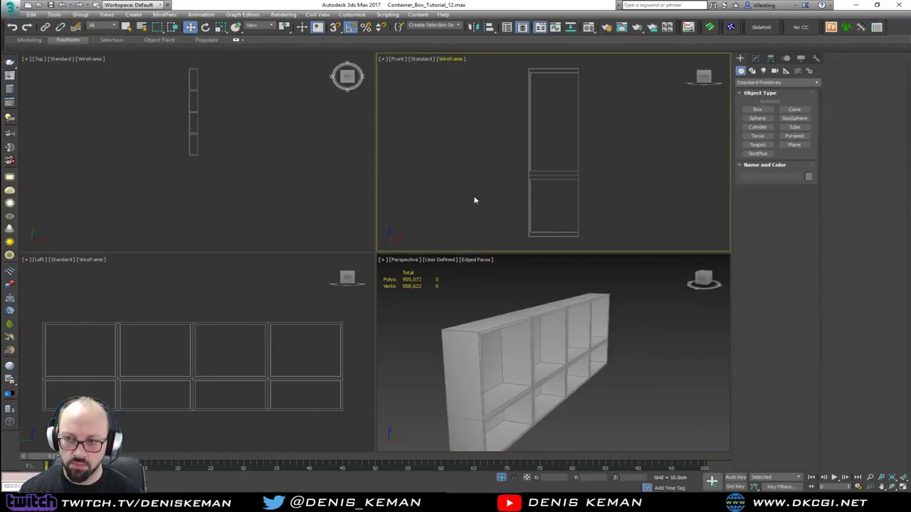
pyautogui.hotkey('alt', 'w')
pyautogui.hotkey('alt', 'w')
pyautogui.hotkey('alt', 'w')
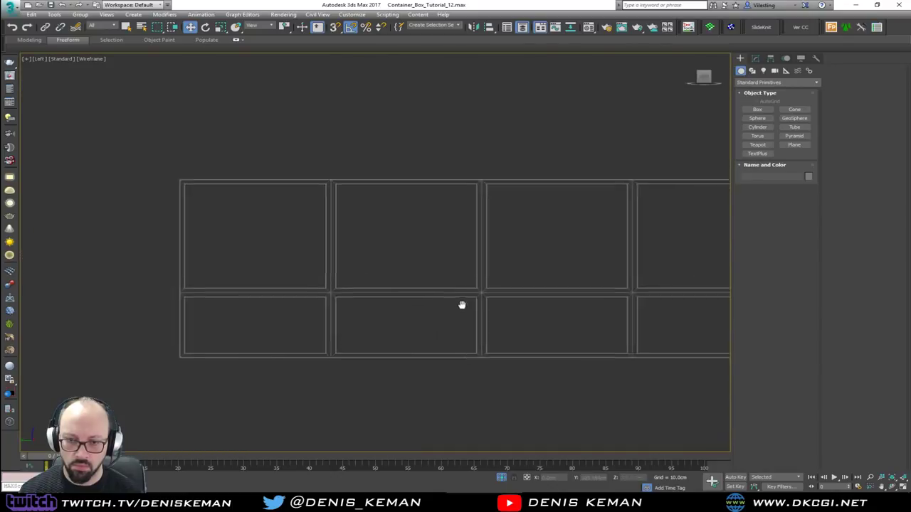
# - Create a snapped box filling the first lower bay, about 63.9 cm by 142.9 cm and 5.3 cm thick
pyautogui.click(757, 109)
pyautogui.press('s')
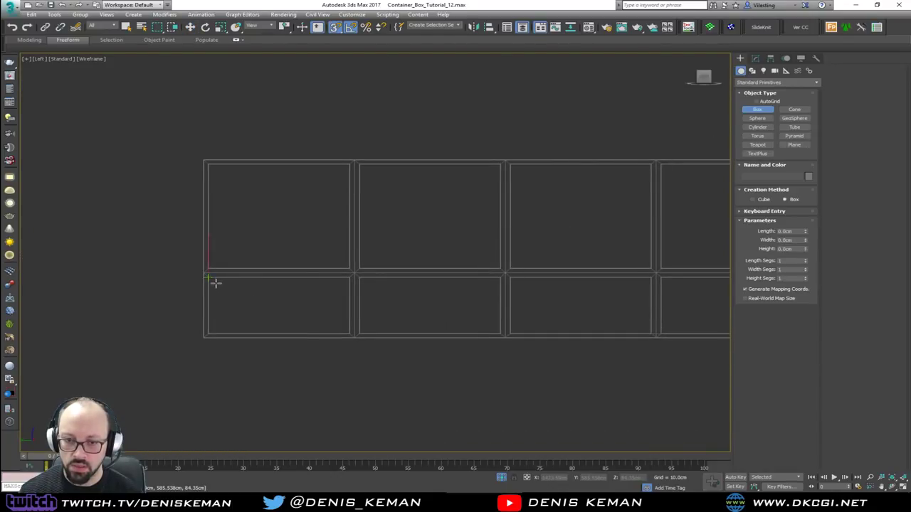
pyautogui.moveTo(211, 279); pyautogui.dragTo(348, 331)
pyautogui.press('s')
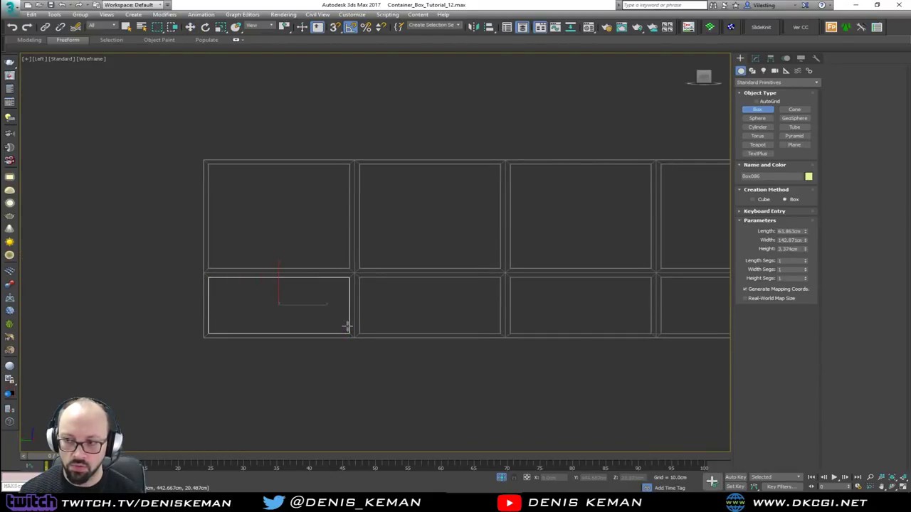
pyautogui.press('w')
pyautogui.hotkey('alt', 'w')
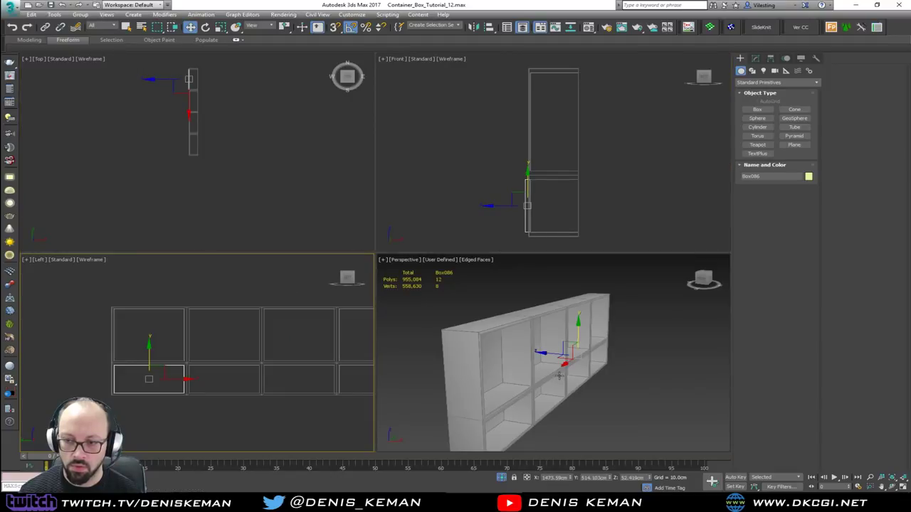
pyautogui.hotkey('alt', 'w')
# - Add an Edit Poly modifier to the box and push its front face inward to make a thin panel
pyautogui.click(457, 265)
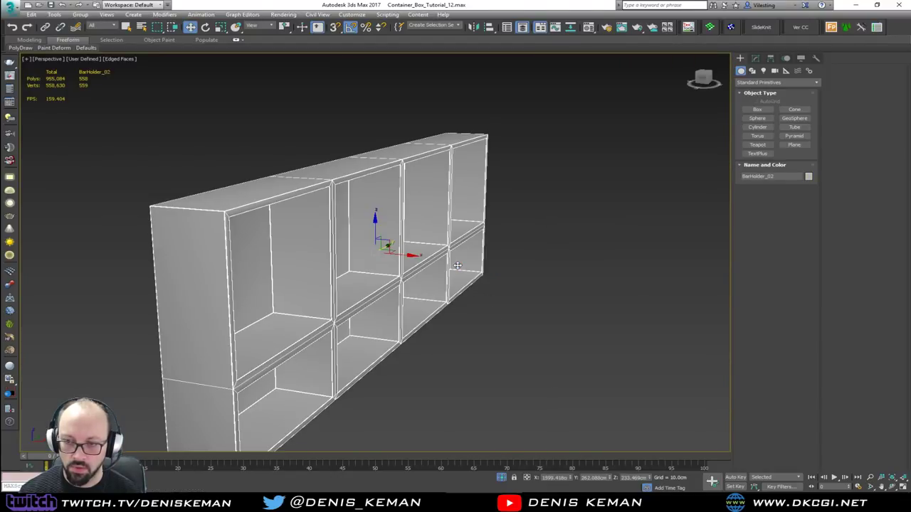
pyautogui.click(458, 266)
pyautogui.press('z')
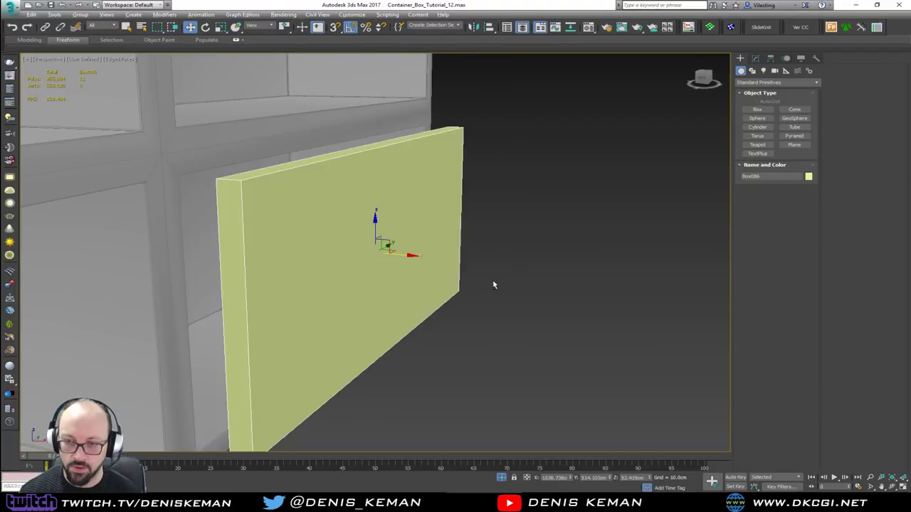
pyautogui.click(755, 59)
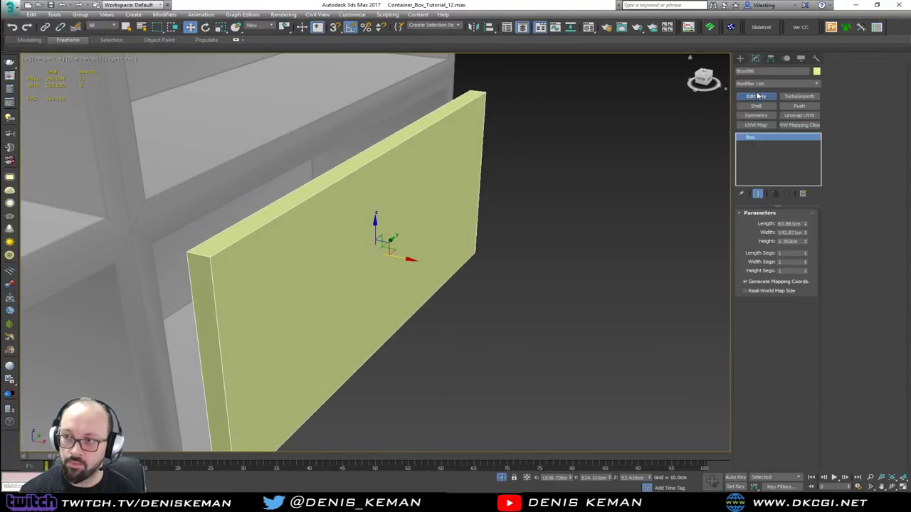
pyautogui.click(755, 96)
pyautogui.click(422, 224)
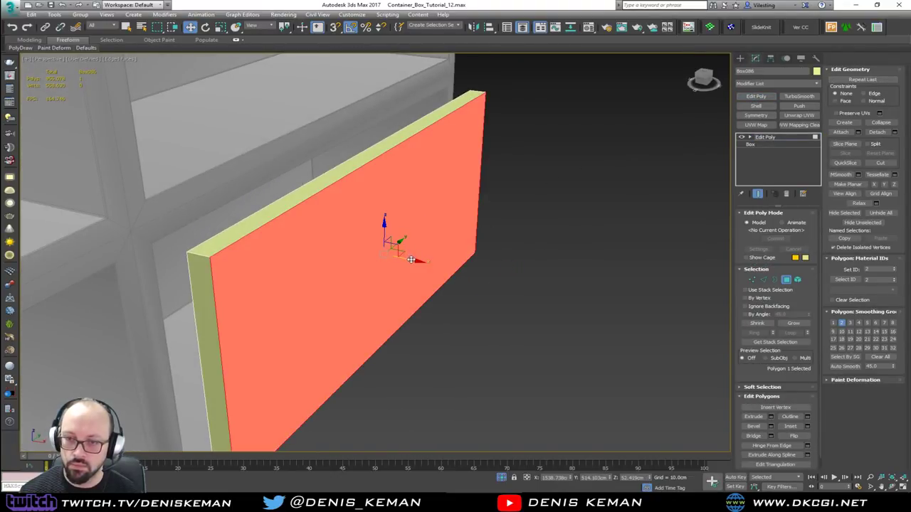
pyautogui.moveTo(411, 260); pyautogui.dragTo(395, 261)
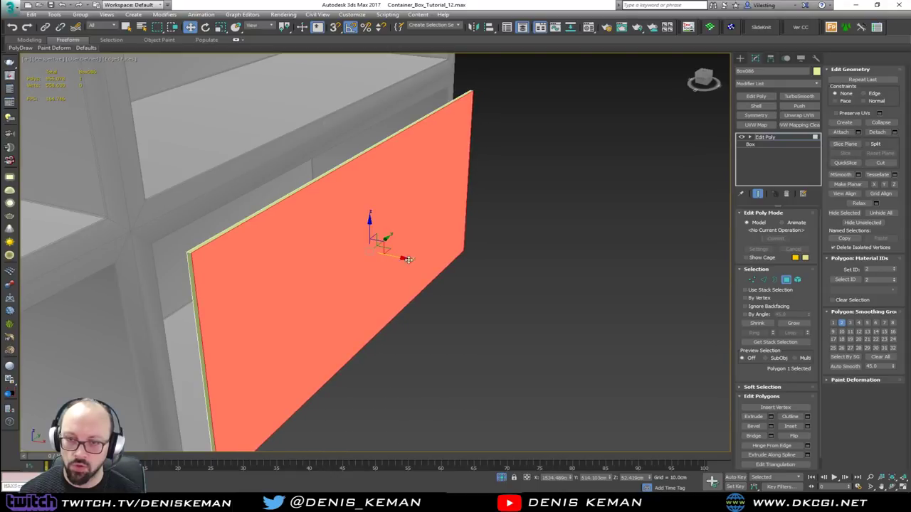
pyautogui.press('4')
# - Move the thin panel back along X into the lower bay opening, to about X 1530.1 cm
pyautogui.moveTo(450, 241); pyautogui.dragTo(541, 211, button='middle')
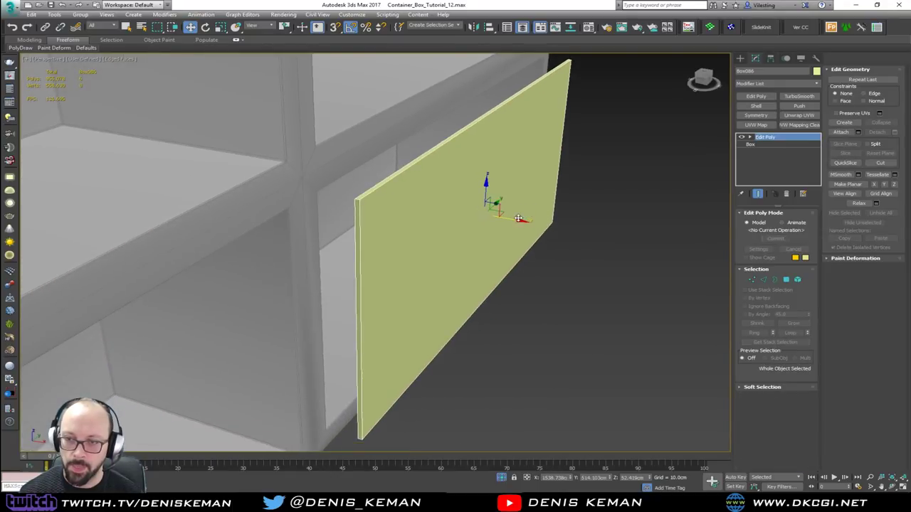
pyautogui.moveTo(516, 221); pyautogui.dragTo(483, 220)
pyautogui.keyDown('alt'); pyautogui.moveTo(483, 220); pyautogui.dragTo(444, 239, button='middle'); pyautogui.keyUp('alt')
# - Connect the panel's long horizontal edges with 5 evenly spaced vertical segments
pyautogui.press('2')
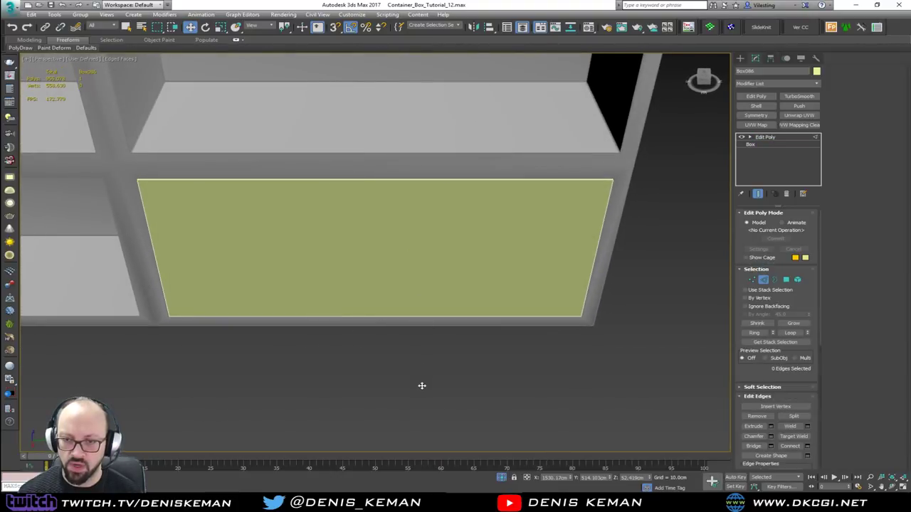
pyautogui.moveTo(423, 384); pyautogui.dragTo(413, 156)
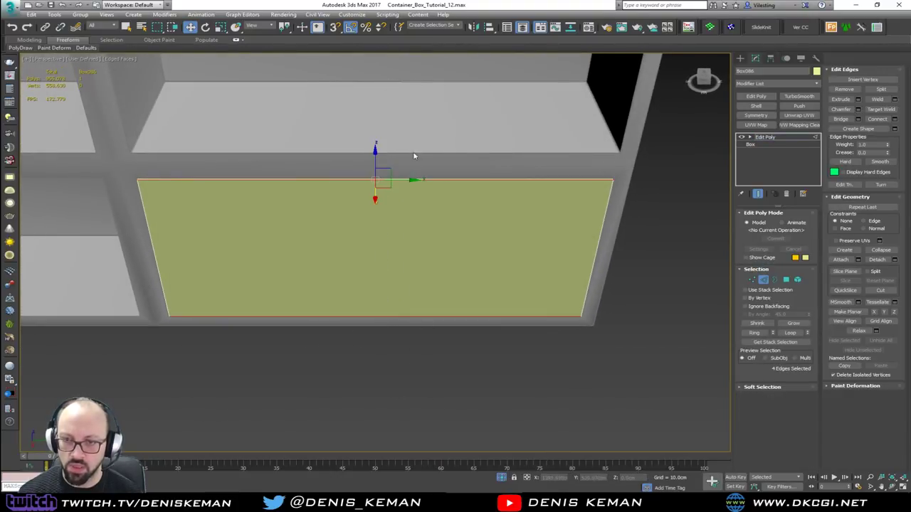
pyautogui.click(895, 119)
pyautogui.click(383, 256)
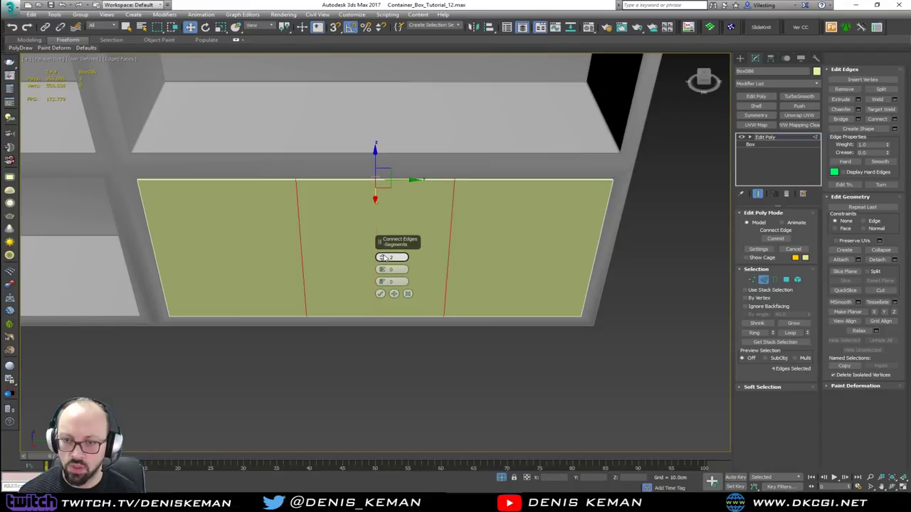
pyautogui.moveTo(384, 259); pyautogui.dragTo(382, 256)
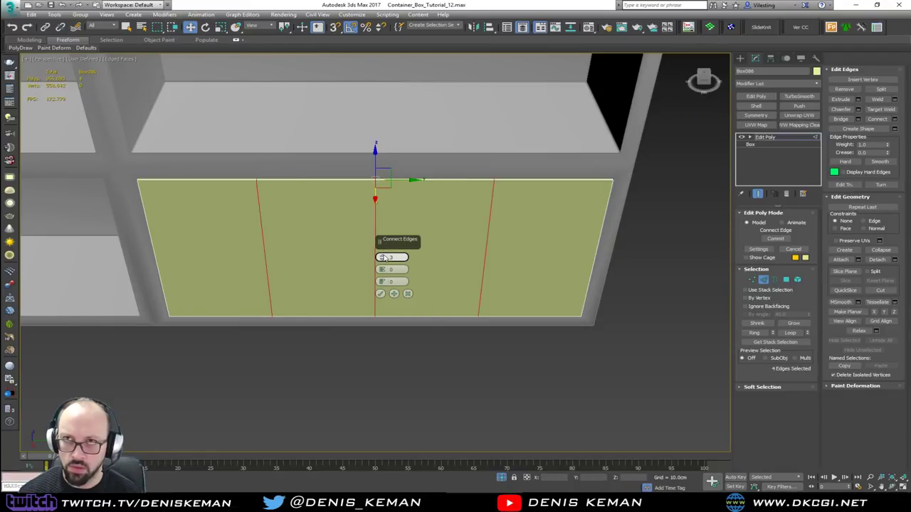
pyautogui.moveTo(384, 257); pyautogui.dragTo(384, 252)
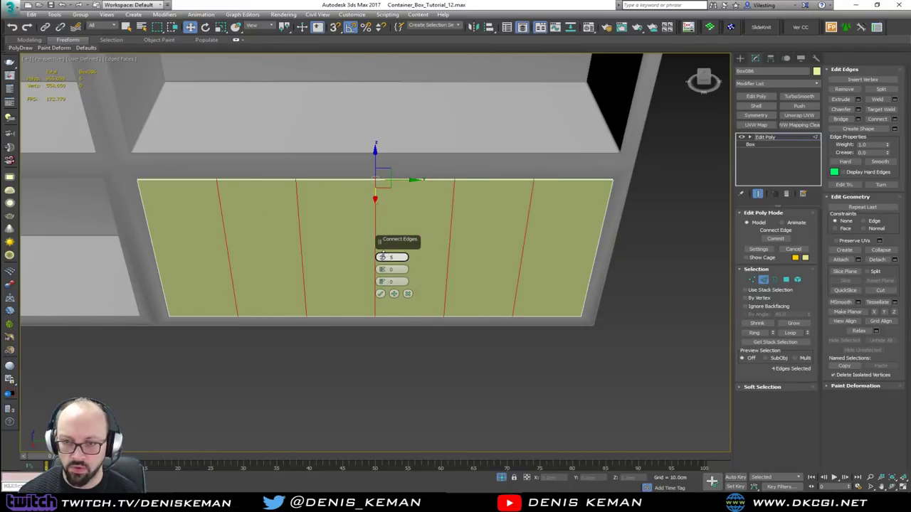
pyautogui.click(380, 293)
# - Pull the panel's five inner vertical edge loops slightly forward along X, and the middle three a little further
pyautogui.keyDown('alt'); pyautogui.moveTo(390, 281); pyautogui.dragTo(349, 274, button='middle'); pyautogui.keyUp('alt')
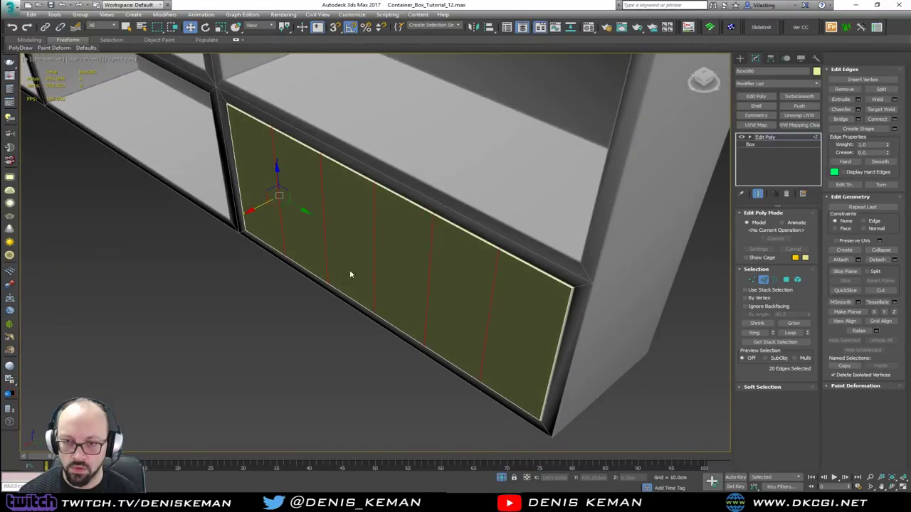
pyautogui.moveTo(253, 208); pyautogui.dragTo(249, 210)
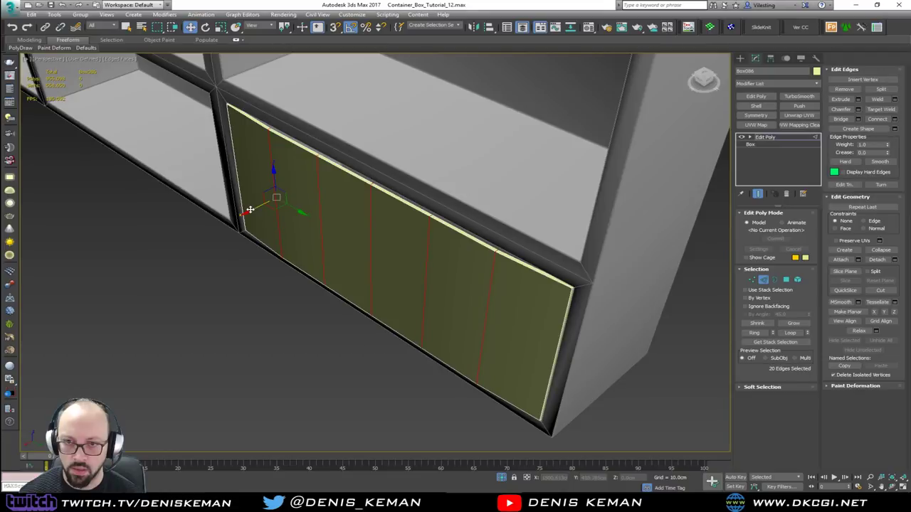
pyautogui.keyDown('alt'); pyautogui.moveTo(249, 208); pyautogui.dragTo(305, 215, button='middle'); pyautogui.keyUp('alt')
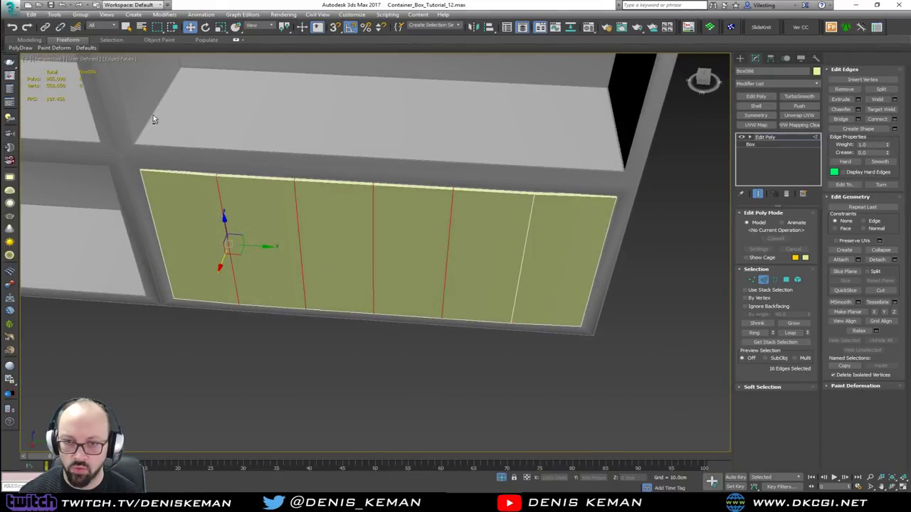
pyautogui.keyDown('alt'); pyautogui.moveTo(268, 350); pyautogui.dragTo(267, 351); pyautogui.keyUp('alt')
pyautogui.keyDown('alt'); pyautogui.moveTo(268, 351); pyautogui.dragTo(280, 320, button='middle'); pyautogui.keyUp('alt')
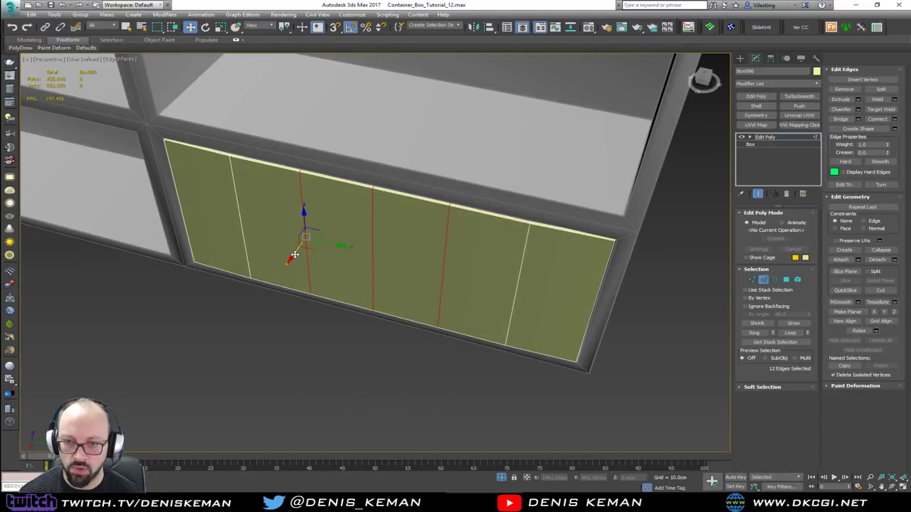
pyautogui.moveTo(294, 254); pyautogui.dragTo(293, 255)
# - Pull only the middle edge loop forward about 0.3 cm, and set the whole bowed panel back to about X 1528.5 cm
pyautogui.keyDown('alt'); pyautogui.moveTo(292, 255); pyautogui.dragTo(336, 180, button='middle'); pyautogui.keyUp('alt')
pyautogui.keyDown('alt'); pyautogui.moveTo(254, 343); pyautogui.dragTo(254, 340); pyautogui.keyUp('alt')
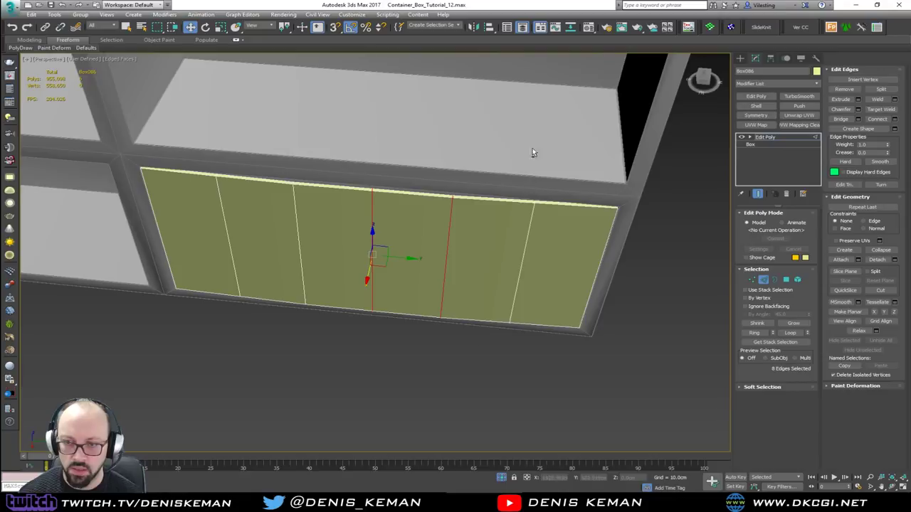
pyautogui.keyDown('alt'); pyautogui.moveTo(402, 350); pyautogui.dragTo(390, 331, button='middle'); pyautogui.keyUp('alt')
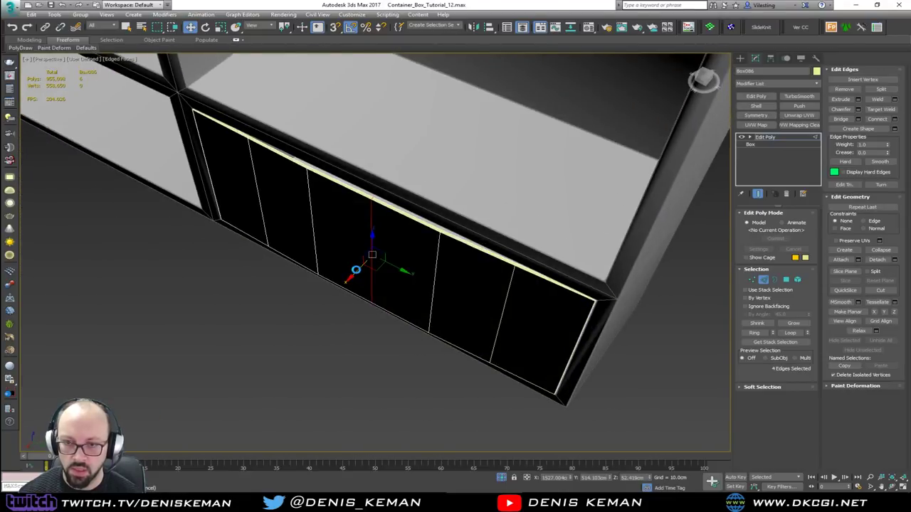
pyautogui.moveTo(357, 270); pyautogui.dragTo(357, 270)
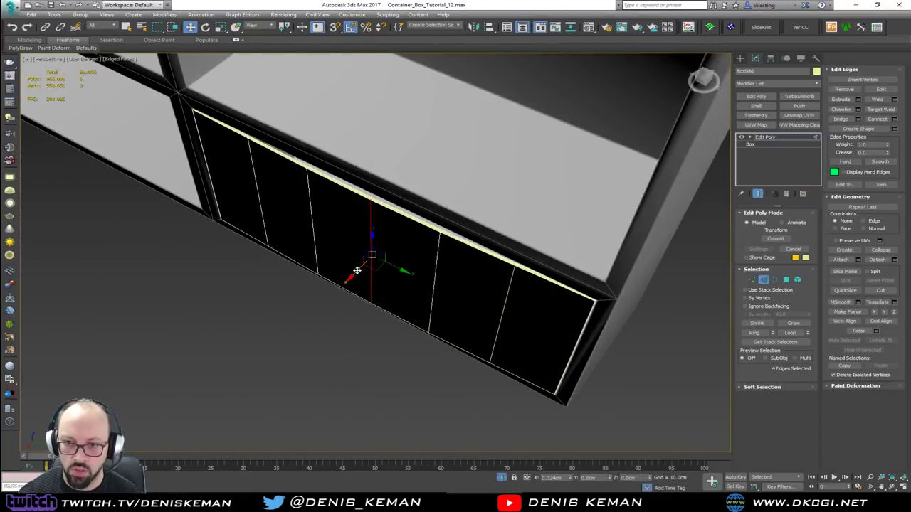
pyautogui.keyDown('alt'); pyautogui.moveTo(356, 270); pyautogui.dragTo(380, 267, button='middle'); pyautogui.keyUp('alt')
pyautogui.click(764, 281)
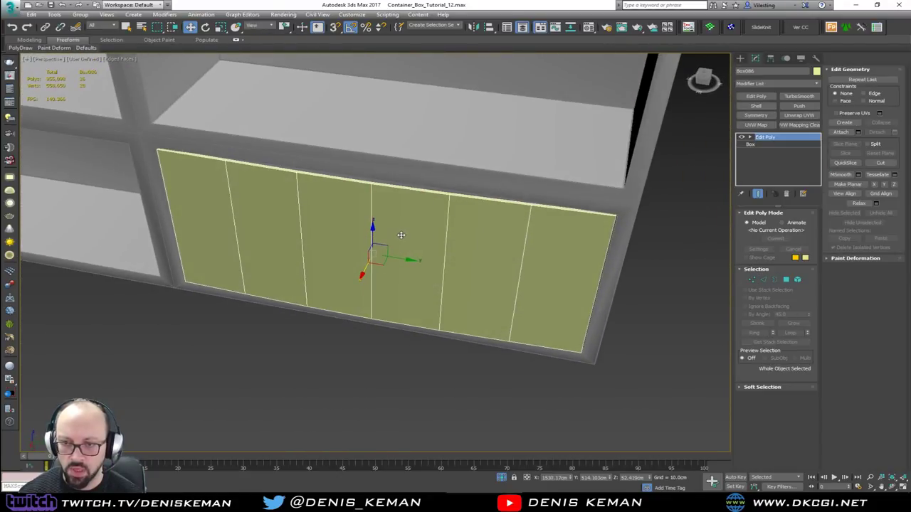
pyautogui.keyDown('alt'); pyautogui.moveTo(399, 235); pyautogui.dragTo(444, 248, button='middle'); pyautogui.keyUp('alt')
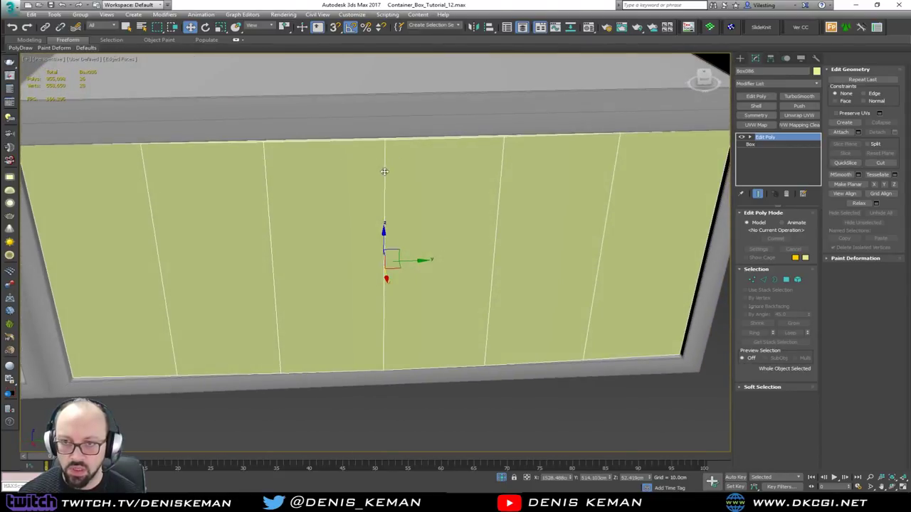
# - Chamfer the panel's middle vertical edge loop by 0.3 cm with the Open option to split the panel in two
pyautogui.press('2')
pyautogui.keyDown('alt'); pyautogui.moveTo(388, 201); pyautogui.dragTo(400, 207, button='middle'); pyautogui.keyUp('alt')
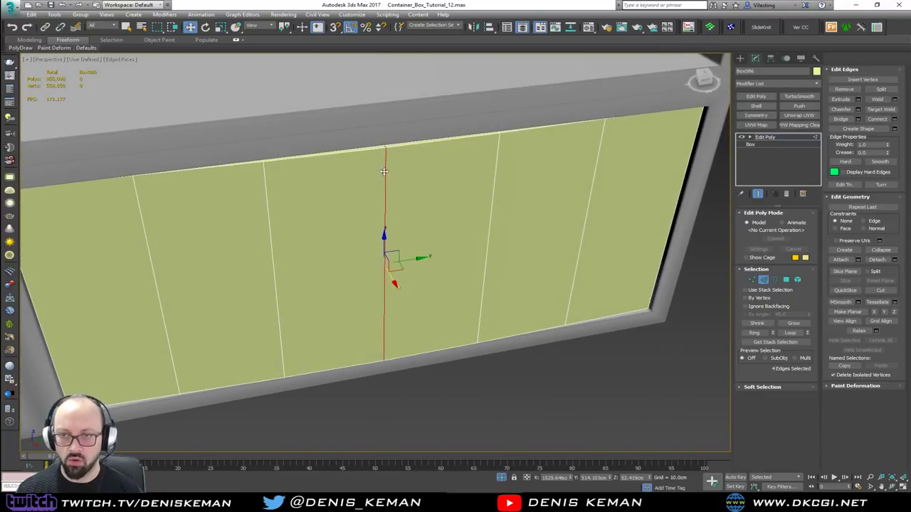
pyautogui.press('F3')
pyautogui.scroll(3, 384, 195)
pyautogui.press('F3')
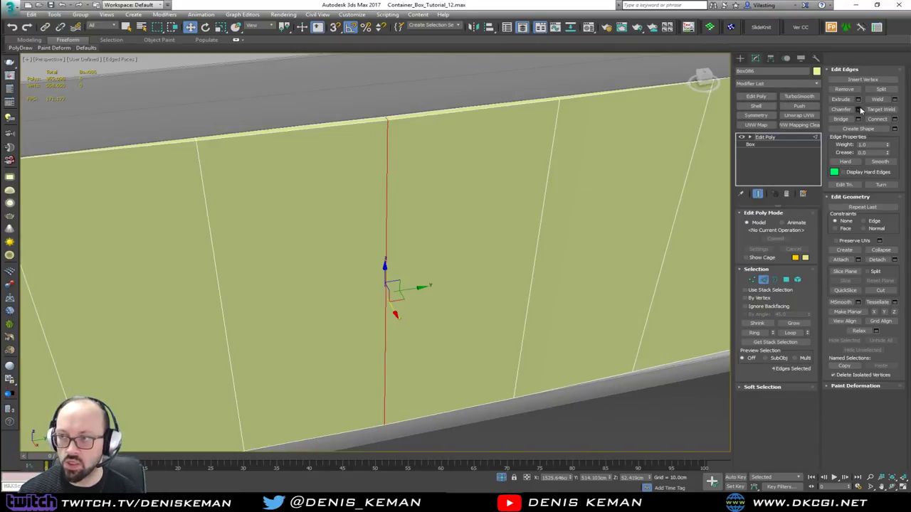
pyautogui.click(857, 109)
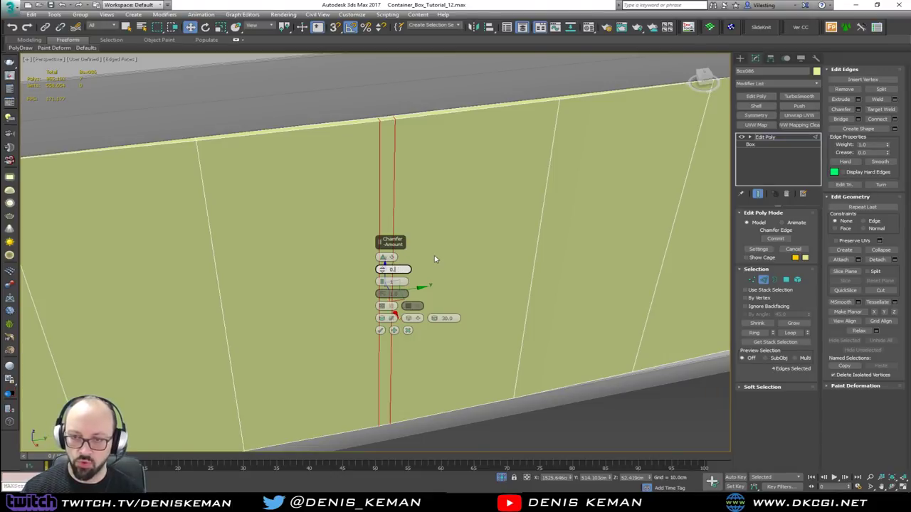
pyautogui.press('Return')
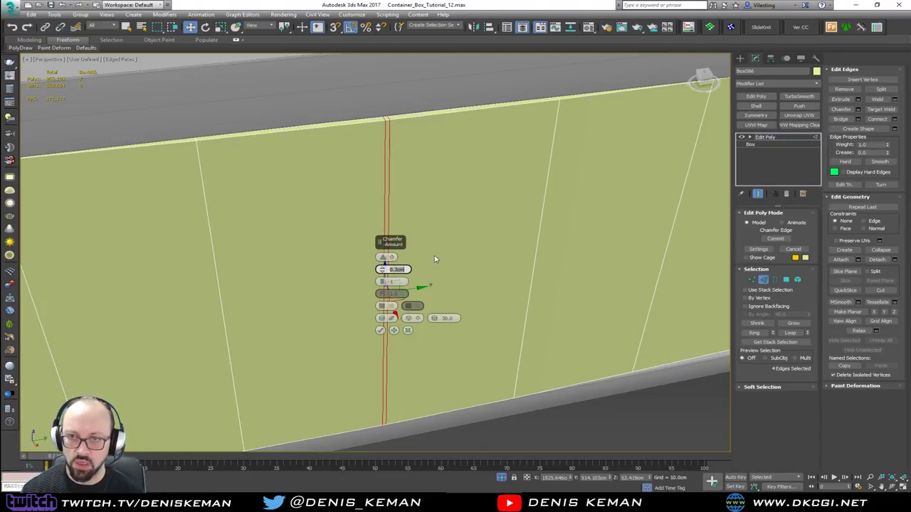
pyautogui.click(386, 307)
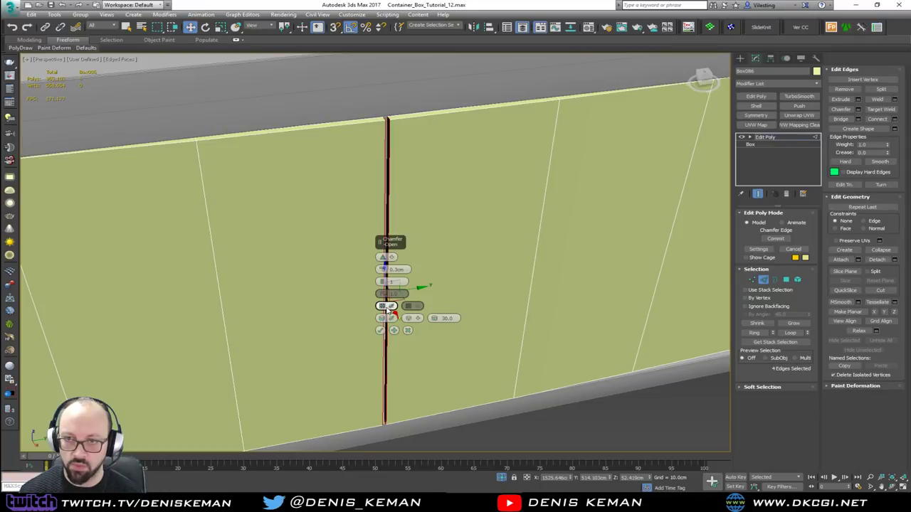
pyautogui.keyDown('alt'); pyautogui.moveTo(414, 198); pyautogui.dragTo(383, 191, button='middle'); pyautogui.keyUp('alt')
pyautogui.click(381, 331)
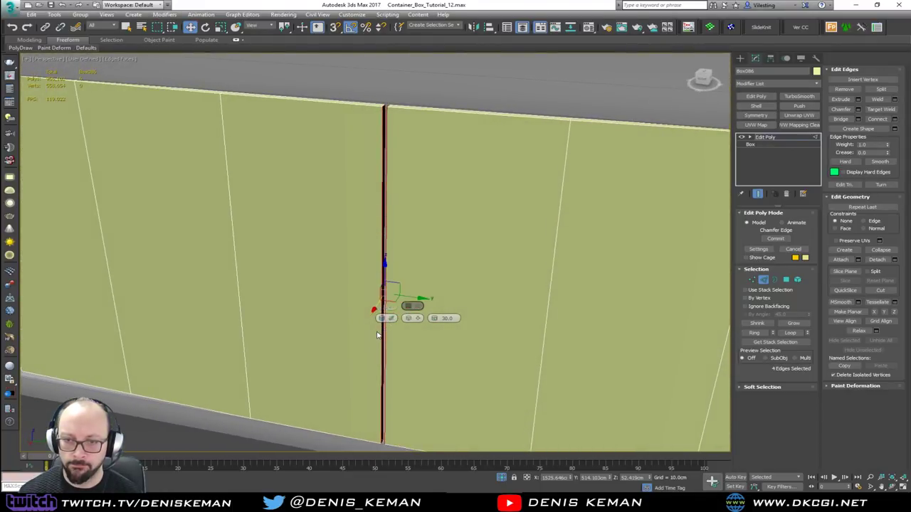
# - Cap the open borders on both sides of the central gap so each door half is closed
pyautogui.scroll(4, 384, 121)
pyautogui.press('3')
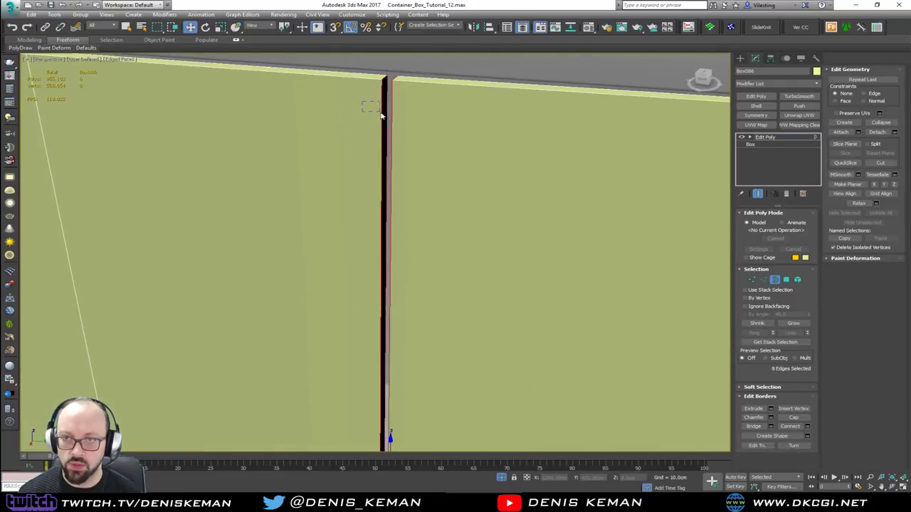
pyautogui.moveTo(381, 114); pyautogui.dragTo(384, 115)
pyautogui.click(794, 418)
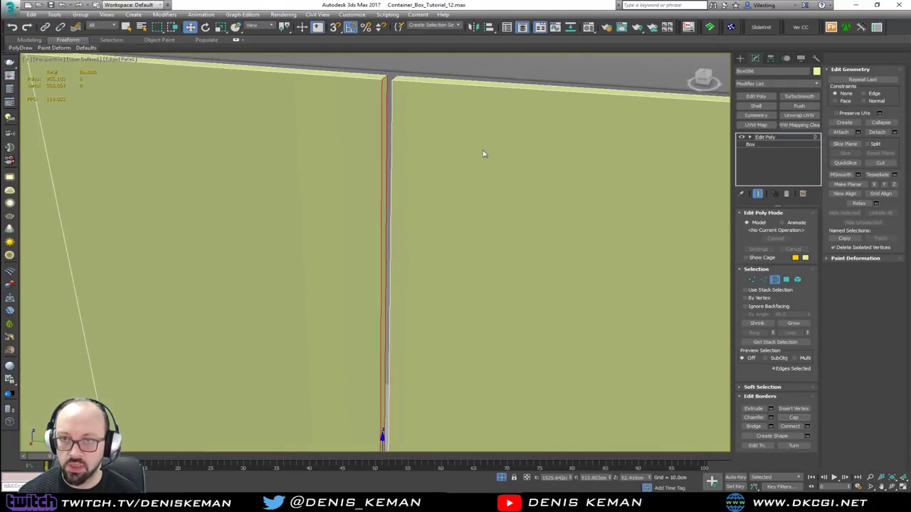
pyautogui.click(391, 124)
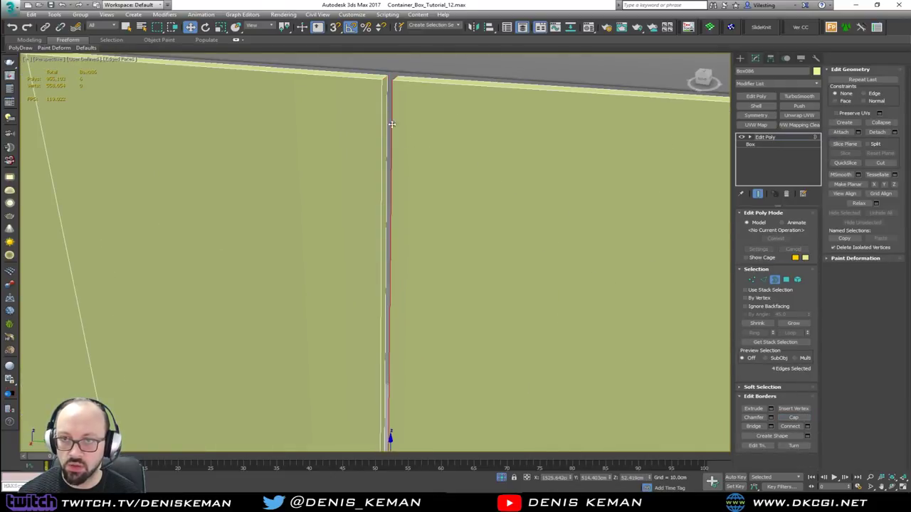
pyautogui.click(776, 283)
# - Examine the split, bowed panel in its bay with edged faces off and on
pyautogui.scroll(-6, 398, 167)
pyautogui.moveTo(412, 187)
pyautogui.keyDown('alt'); pyautogui.mouseDown(button='middle')
pyautogui.moveTo(484, 205)
pyautogui.moveTo(431, 218)
pyautogui.moveTo(356, 203)
pyautogui.moveTo(344, 178)
pyautogui.moveTo(358, 154)
pyautogui.moveTo(432, 210)
pyautogui.moveTo(439, 228)
pyautogui.moveTo(378, 222)
pyautogui.mouseUp(button='middle'); pyautogui.keyUp('alt')
pyautogui.click(538, 307)
pyautogui.press('F4')
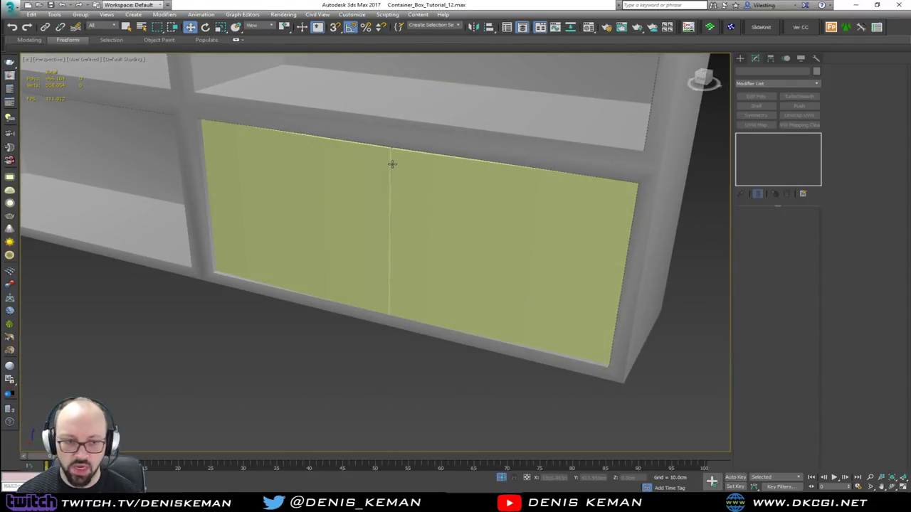
pyautogui.click(419, 238)
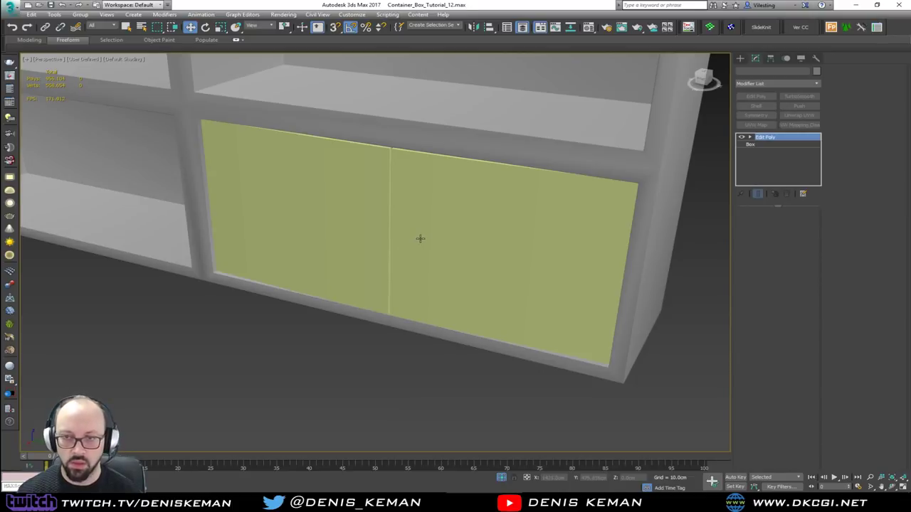
pyautogui.press('F4')
pyautogui.scroll(5, 420, 238)
pyautogui.scroll(-8, 421, 238)
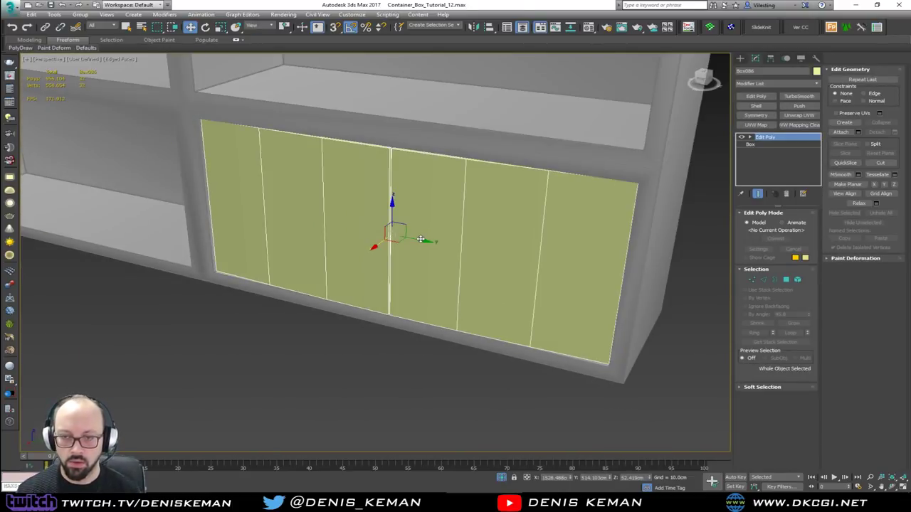
pyautogui.scroll(4, 446, 297)
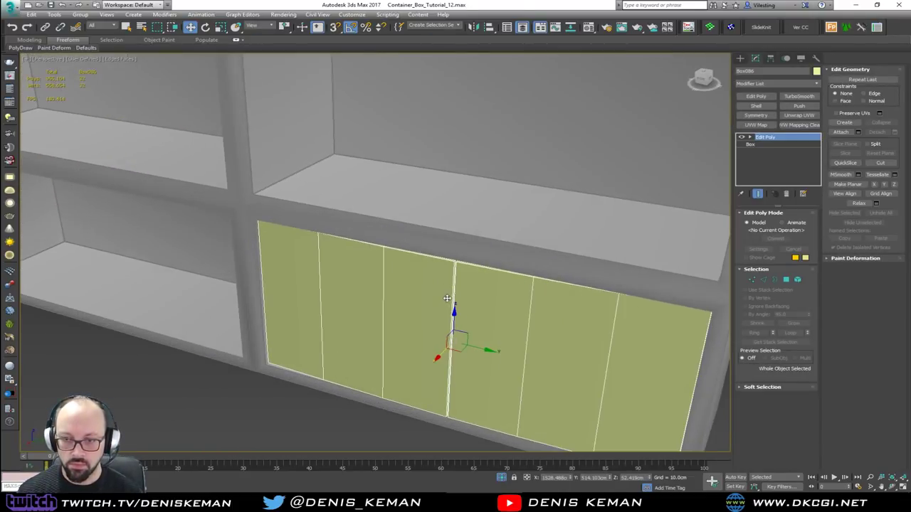
pyautogui.scroll(-3, 516, 296)
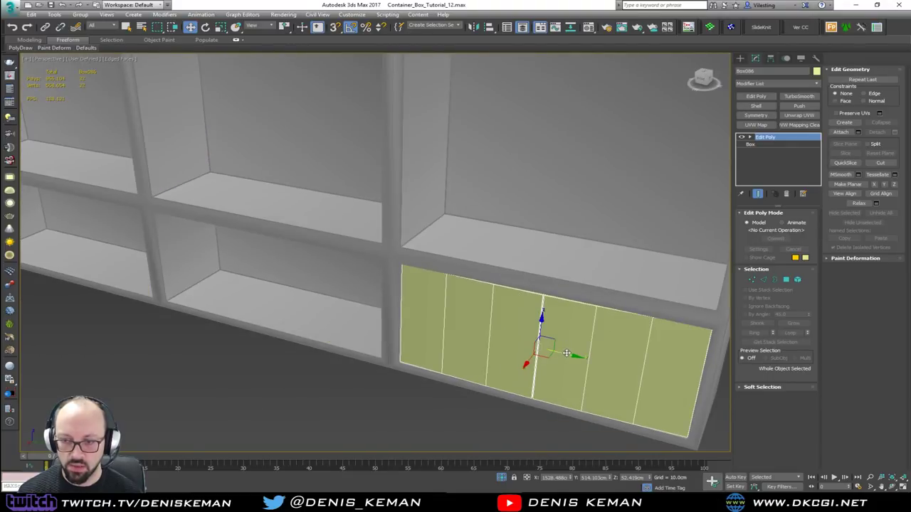
# - Isolate the split panel and add a Chamfer modifier to it
pyautogui.hotkey('alt', 'q')
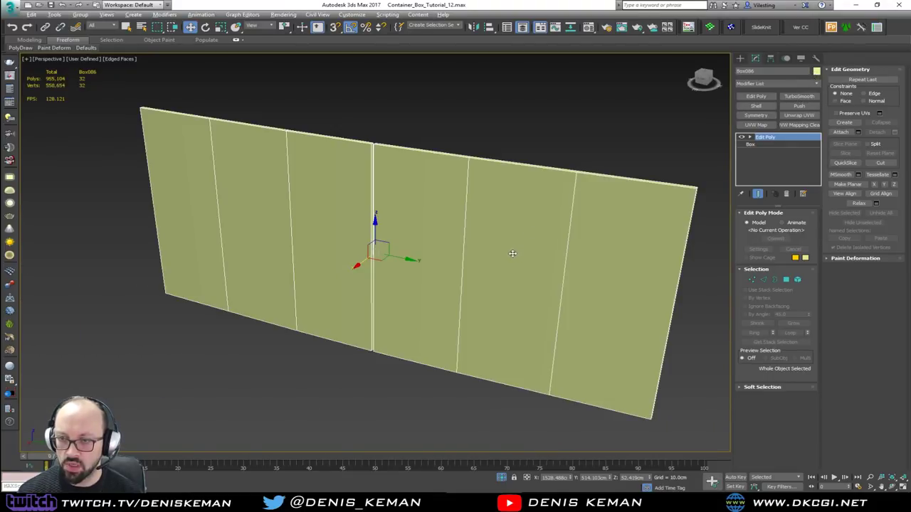
pyautogui.keyDown('alt'); pyautogui.moveTo(510, 252); pyautogui.dragTo(486, 254, button='middle'); pyautogui.keyUp('alt')
pyautogui.click(786, 84)
pyautogui.press('c')
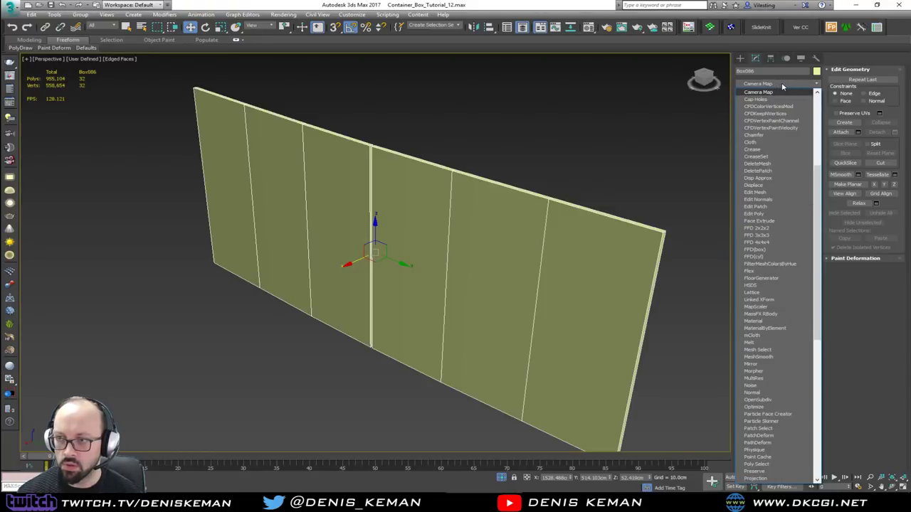
pyautogui.click(763, 135)
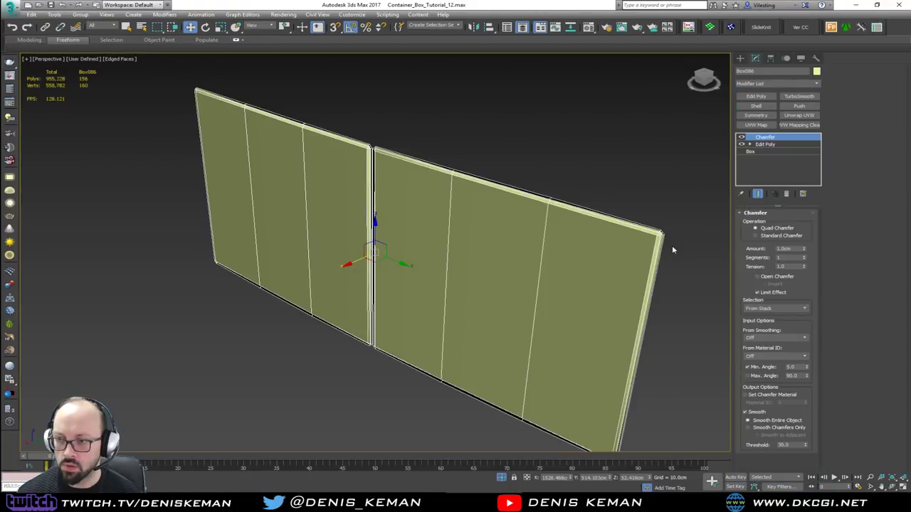
# - Set the chamfer amount on the panel's edges to 0.1 cm after trying 0.3 cm
pyautogui.keyDown('alt'); pyautogui.moveTo(671, 245); pyautogui.dragTo(554, 224, button='middle'); pyautogui.keyUp('alt')
pyautogui.scroll(5, 553, 224)
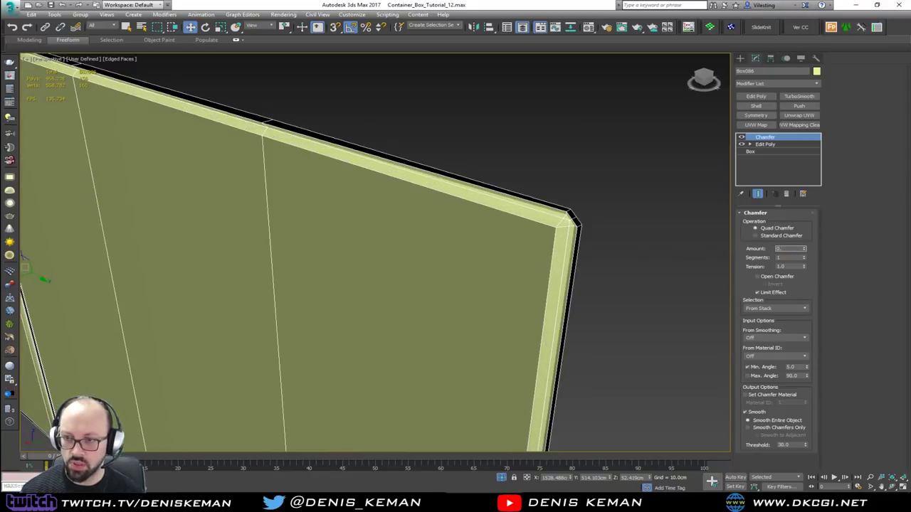
pyautogui.write('3')
pyautogui.press('Return')
pyautogui.write('0.')
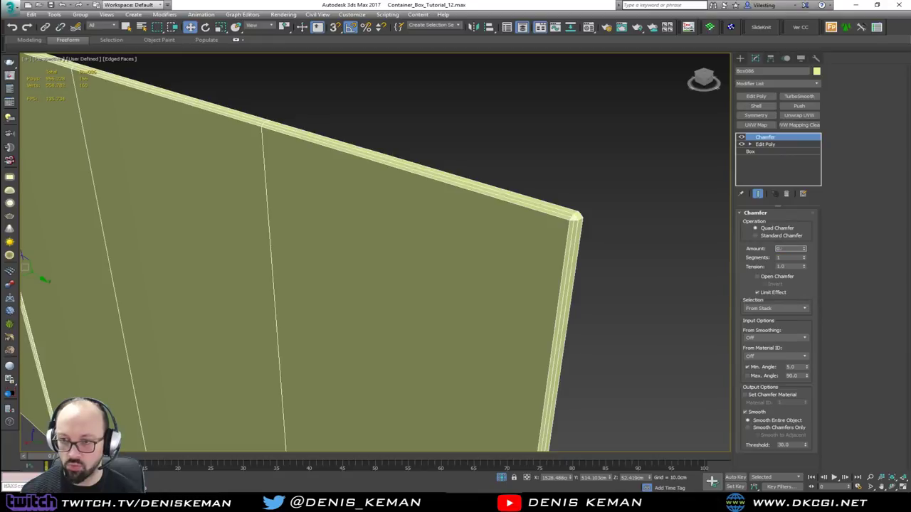
pyautogui.write('1')
pyautogui.press('Return')
# - Set the panel's chamfer tension to 0.5
pyautogui.scroll(2, 581, 223)
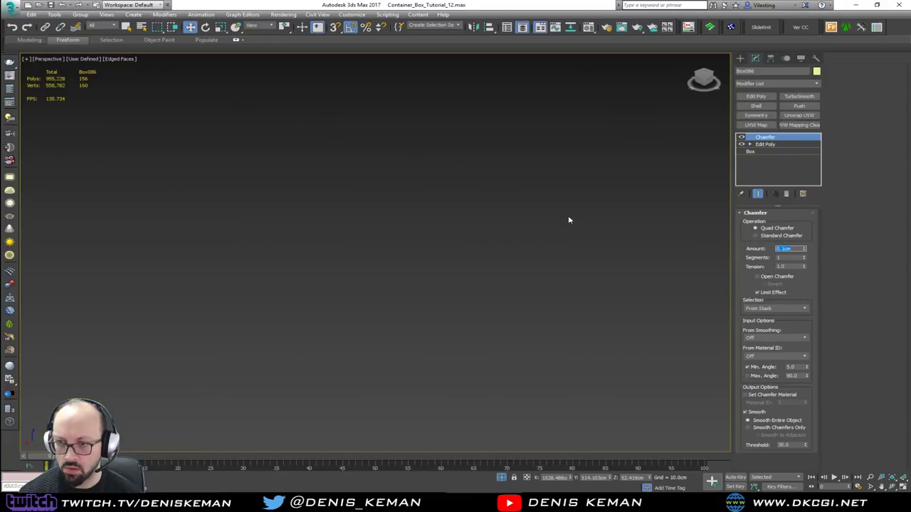
pyautogui.scroll(-4, 568, 220)
pyautogui.scroll(1, 542, 220)
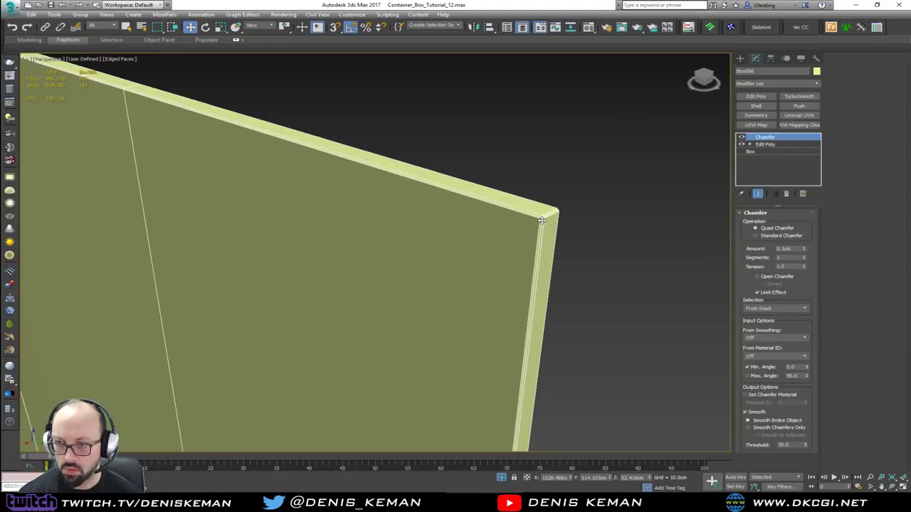
pyautogui.scroll(2, 541, 220)
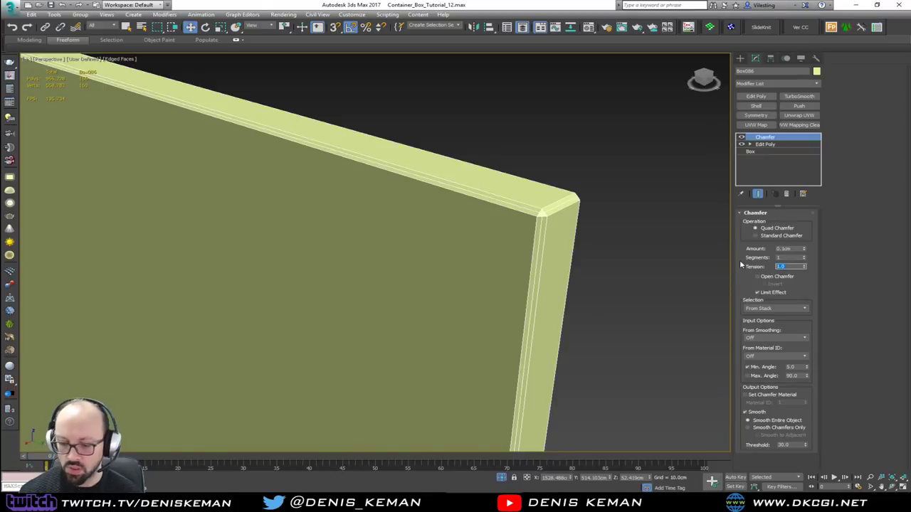
pyautogui.write('0.5')
pyautogui.press('Return')
# - Add a TurboSmooth modifier to the chamfered panel and check the edges around the central gap without edged faces
pyautogui.scroll(-2, 522, 230)
pyautogui.moveTo(522, 230); pyautogui.dragTo(585, 247, button='middle')
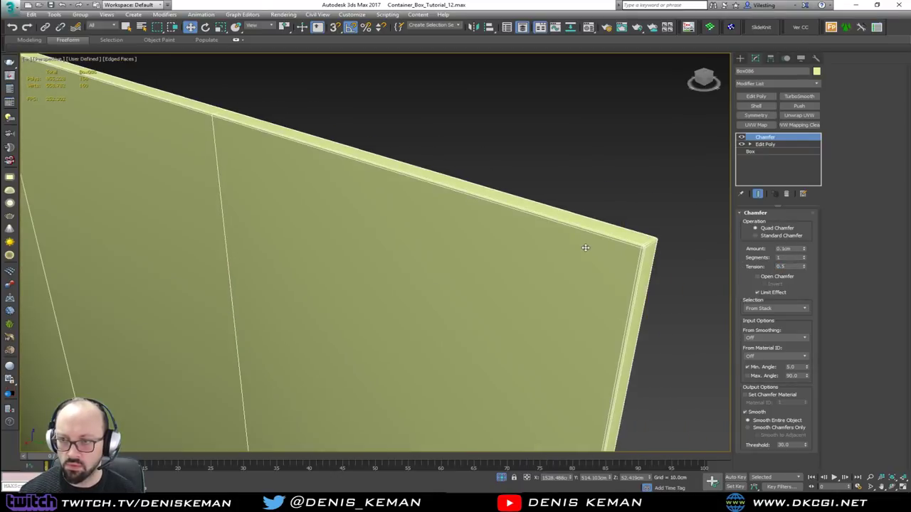
pyautogui.keyDown('alt'); pyautogui.moveTo(361, 169); pyautogui.dragTo(456, 191, button='middle'); pyautogui.keyUp('alt')
pyautogui.scroll(-2, 321, 152)
pyautogui.scroll(-2, 321, 152)
pyautogui.moveTo(321, 152); pyautogui.dragTo(579, 238, button='middle')
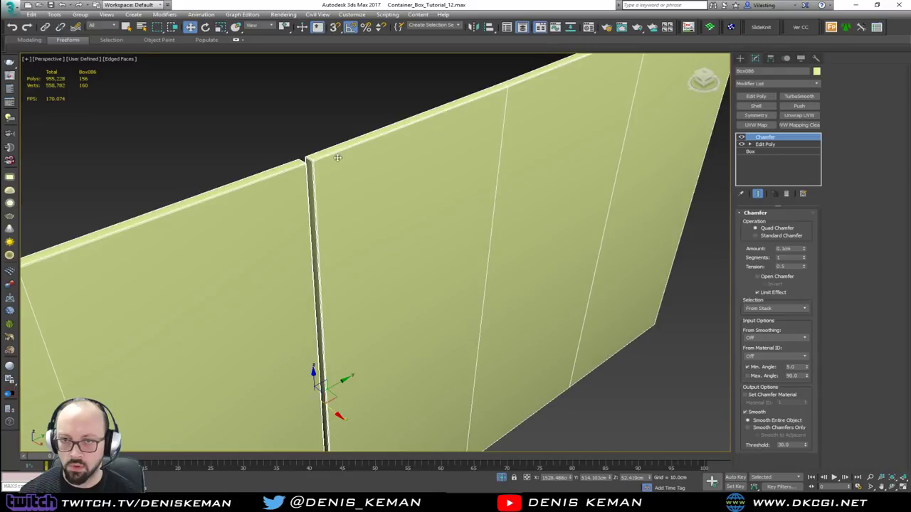
pyautogui.scroll(3, 315, 162)
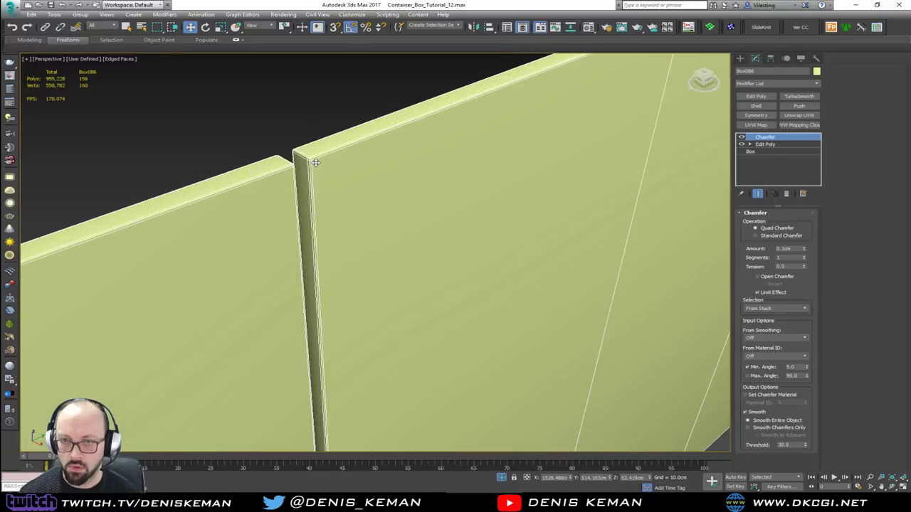
pyautogui.click(799, 96)
pyautogui.click(318, 66)
pyautogui.press('F4')
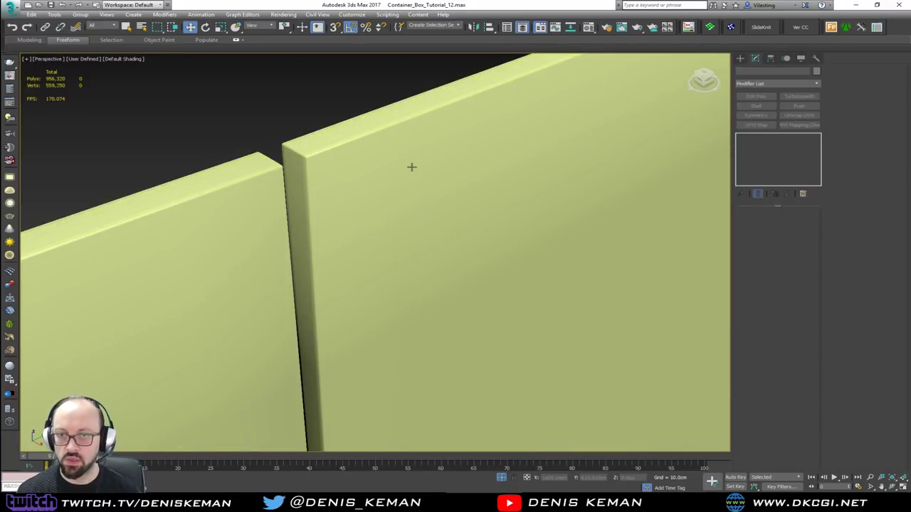
# - Disable TurboSmooth on the split panel and examine its corner and central-gap edges with edged faces shown
pyautogui.scroll(-6, 397, 126)
pyautogui.keyDown('alt'); pyautogui.moveTo(399, 125); pyautogui.dragTo(307, 91, button='middle'); pyautogui.keyUp('alt')
pyautogui.scroll(4, 492, 271)
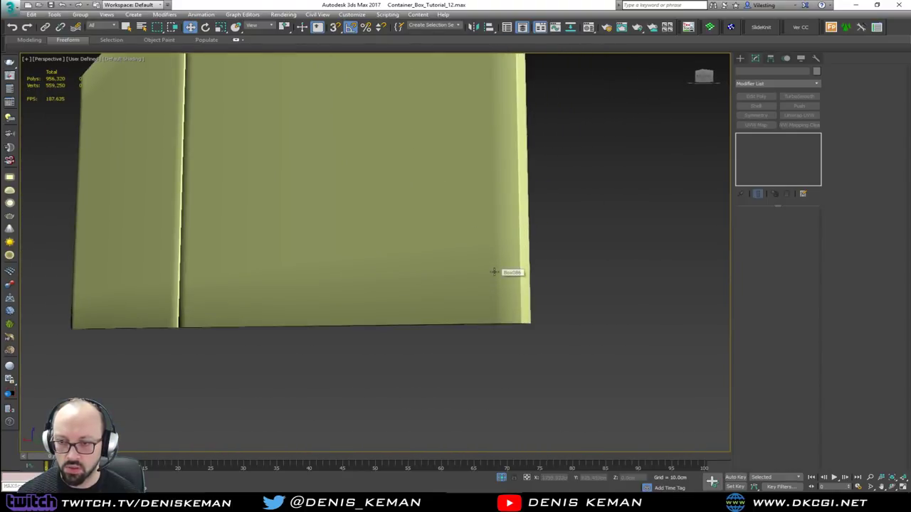
pyautogui.keyDown('alt'); pyautogui.moveTo(493, 272); pyautogui.dragTo(492, 255, button='middle'); pyautogui.keyUp('alt')
pyautogui.click(484, 138)
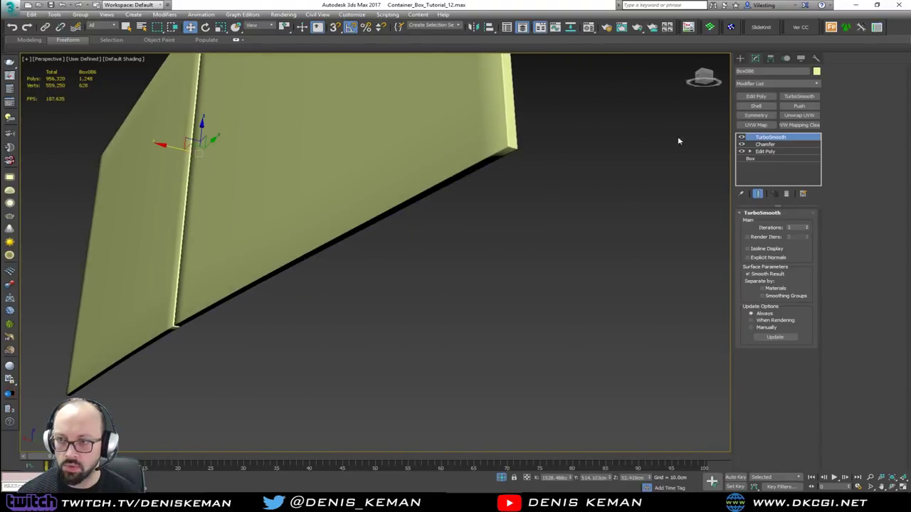
pyautogui.click(742, 137)
pyautogui.scroll(3, 506, 141)
pyautogui.press('F4')
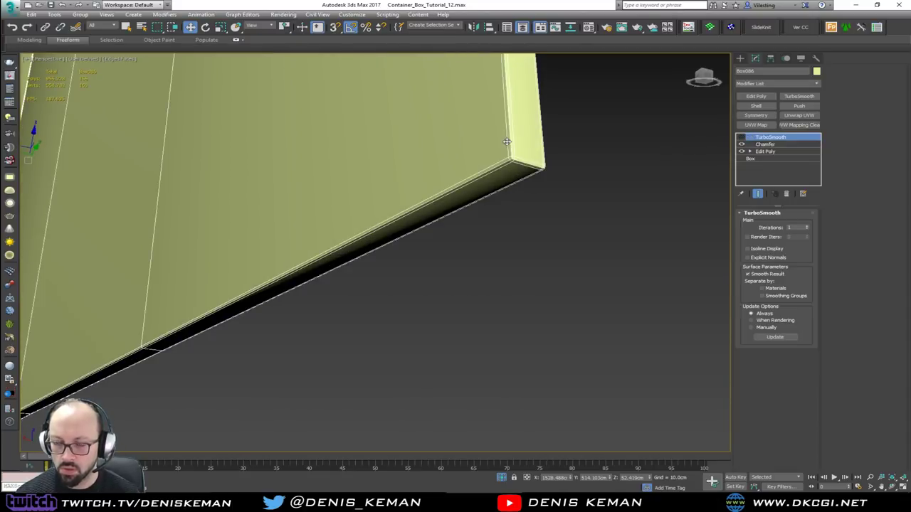
pyautogui.scroll(-1, 488, 165)
pyautogui.keyDown('alt'); pyautogui.moveTo(486, 156); pyautogui.dragTo(473, 155, button='middle'); pyautogui.keyUp('alt')
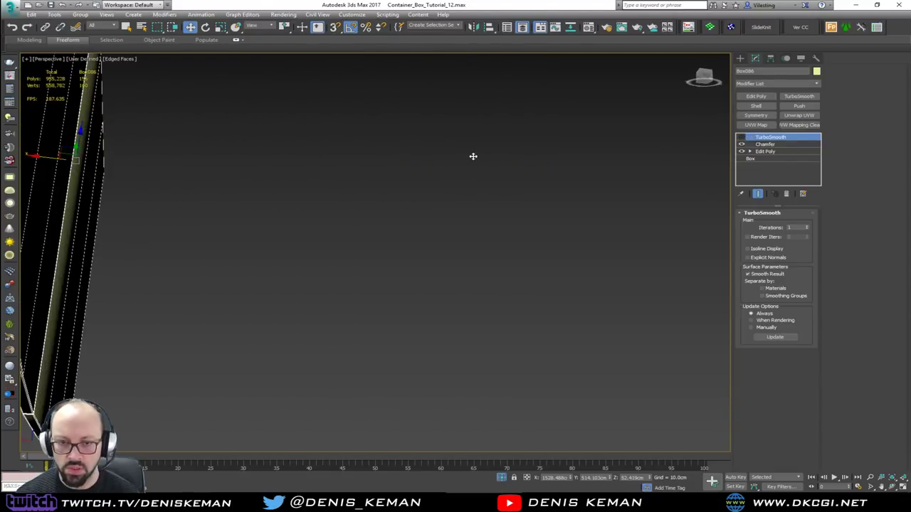
pyautogui.keyDown('alt'); pyautogui.moveTo(386, 155); pyautogui.dragTo(356, 144, button='middle'); pyautogui.keyUp('alt')
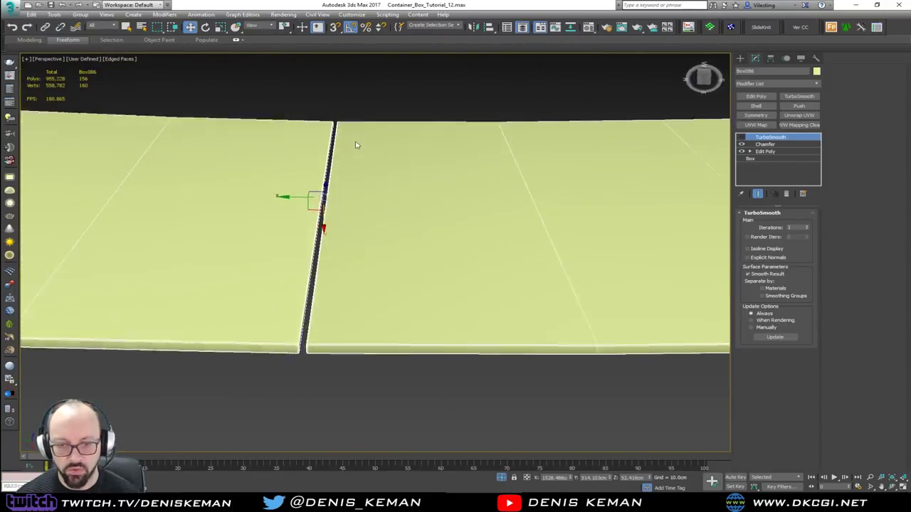
pyautogui.scroll(2, 302, 349)
pyautogui.scroll(-2, 302, 350)
pyautogui.scroll(2, 302, 349)
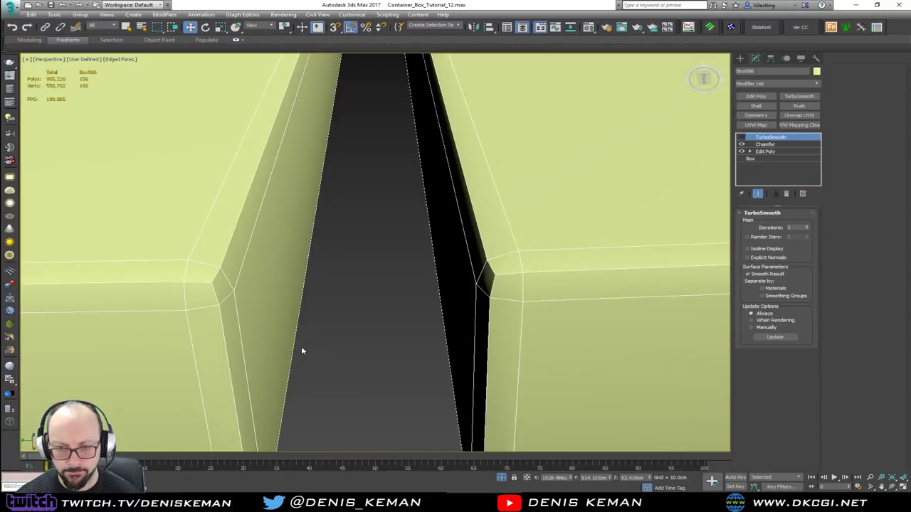
pyautogui.press('z')
pyautogui.keyDown('alt'); pyautogui.moveTo(301, 350); pyautogui.dragTo(457, 341, button='middle'); pyautogui.keyUp('alt')
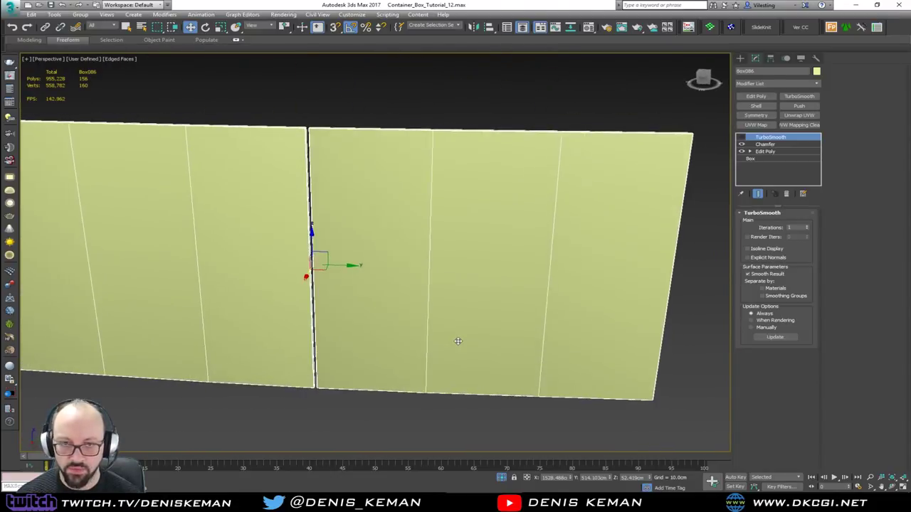
pyautogui.keyDown('alt'); pyautogui.moveTo(377, 242); pyautogui.dragTo(711, 242, button='middle'); pyautogui.keyUp('alt')
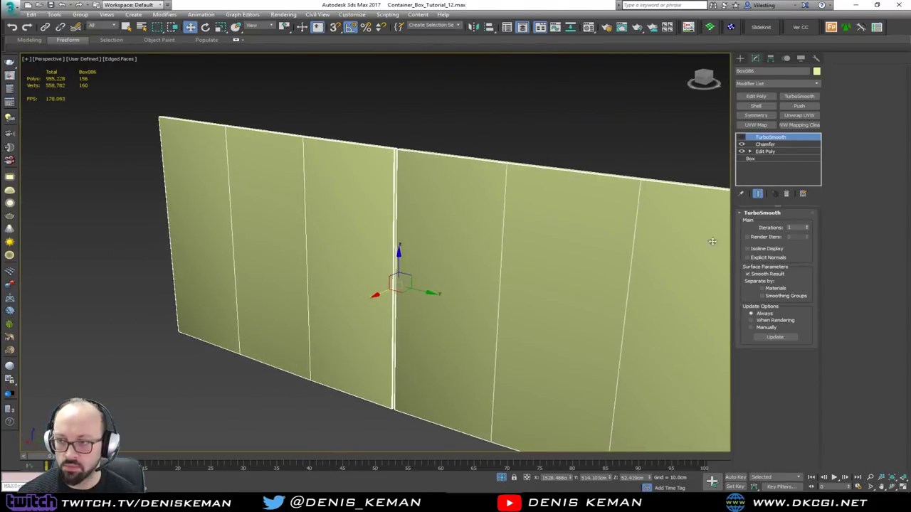
# - Re-enable TurboSmooth on the split panel with 2 iterations and check its shading without edged faces
pyautogui.click(742, 137)
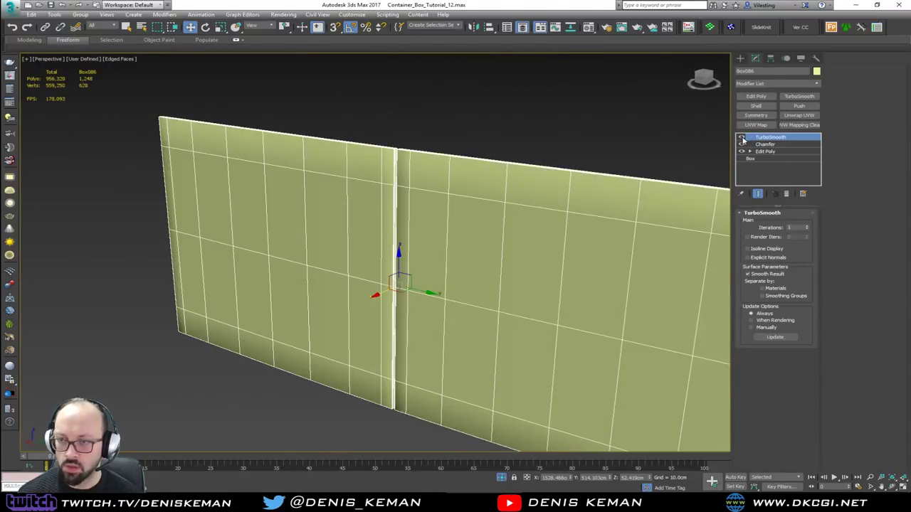
pyautogui.click(808, 227)
pyautogui.click(519, 155)
pyautogui.press('F4')
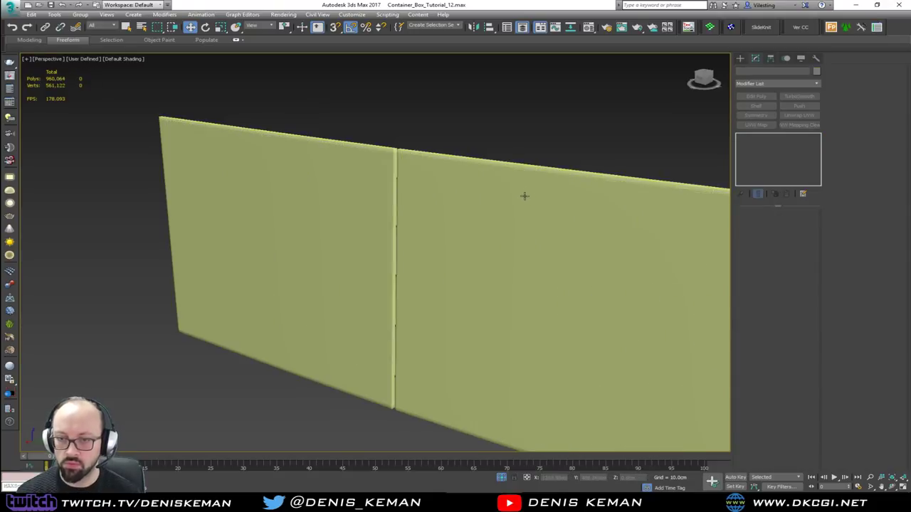
pyautogui.keyDown('alt'); pyautogui.moveTo(524, 195); pyautogui.dragTo(451, 145, button='middle'); pyautogui.keyUp('alt')
# - End the isolation, reselect the split door panel and disable its TurboSmooth modifier
pyautogui.rightClick(356, 134)
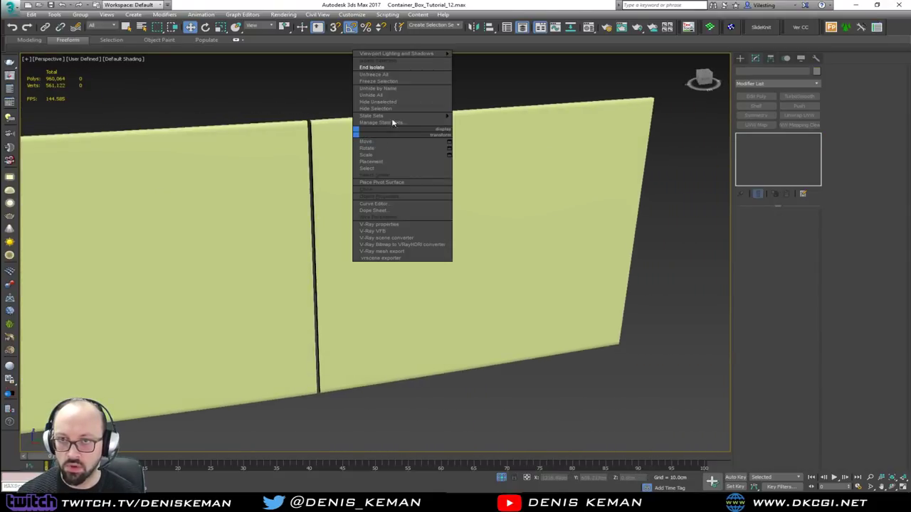
pyautogui.click(389, 69)
pyautogui.keyDown('alt'); pyautogui.moveTo(379, 148); pyautogui.dragTo(440, 252, button='middle'); pyautogui.keyUp('alt')
pyautogui.scroll(3, 441, 251)
pyautogui.click(434, 277)
pyautogui.press('F4')
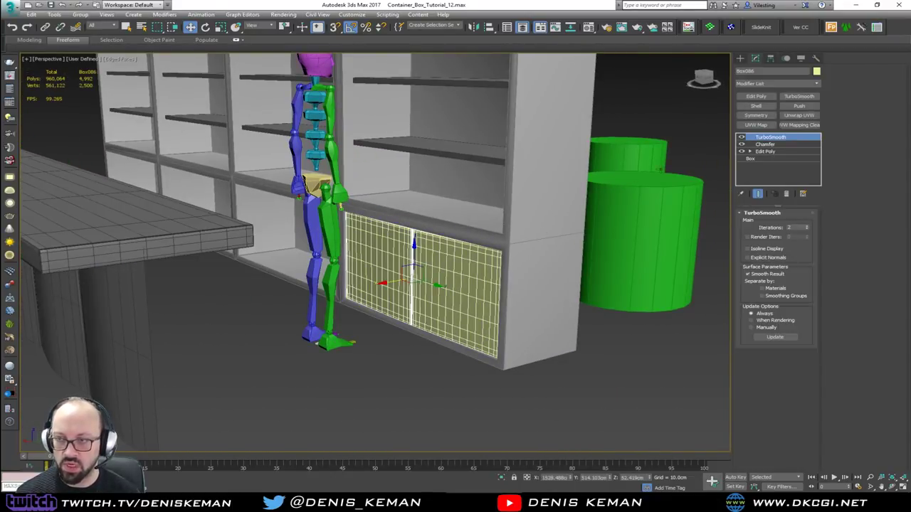
pyautogui.click(741, 140)
# - Make three copies of the split door panel along the shelf unit, one for each remaining lower bay
pyautogui.keyDown('alt'); pyautogui.moveTo(398, 213); pyautogui.dragTo(601, 221, button='middle'); pyautogui.keyUp('alt')
pyautogui.moveTo(603, 225)
pyautogui.keyDown('shift'); pyautogui.mouseDown()
pyautogui.moveTo(420, 286)
pyautogui.moveTo(384, 283)
pyautogui.mouseUp(); pyautogui.keyUp('shift')
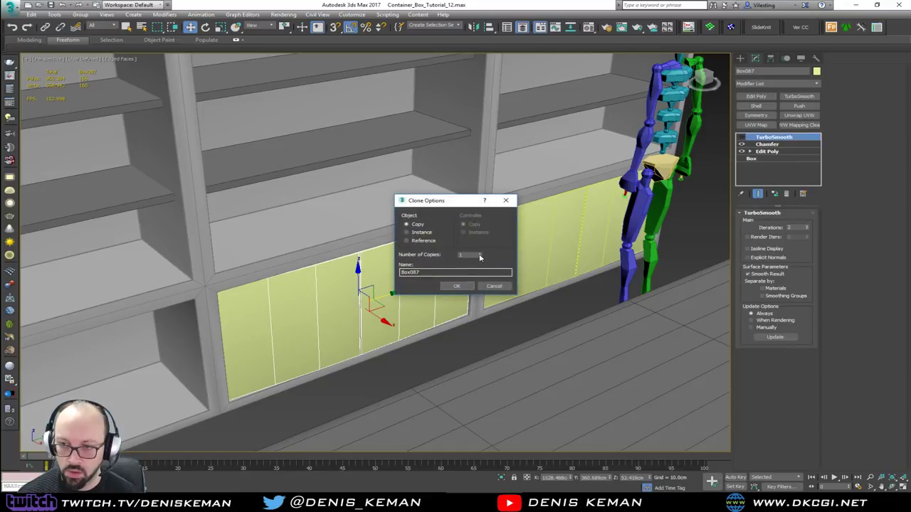
pyautogui.click(457, 286)
# - Select all four lower door panels and assign them a dark grey object colour
pyautogui.moveTo(457, 287)
pyautogui.keyDown('alt'); pyautogui.mouseDown(button='middle')
pyautogui.moveTo(355, 247)
pyautogui.moveTo(503, 188)
pyautogui.mouseUp(button='middle'); pyautogui.keyUp('alt')
pyautogui.moveTo(420, 235)
pyautogui.keyDown('alt'); pyautogui.mouseDown(button='middle')
pyautogui.moveTo(387, 240)
pyautogui.moveTo(408, 217)
pyautogui.moveTo(275, 194)
pyautogui.moveTo(313, 231)
pyautogui.mouseUp(button='middle'); pyautogui.keyUp('alt')
pyautogui.scroll(1, 381, 238)
pyautogui.click(161, 266)
pyautogui.press('F4')
pyautogui.click(318, 236)
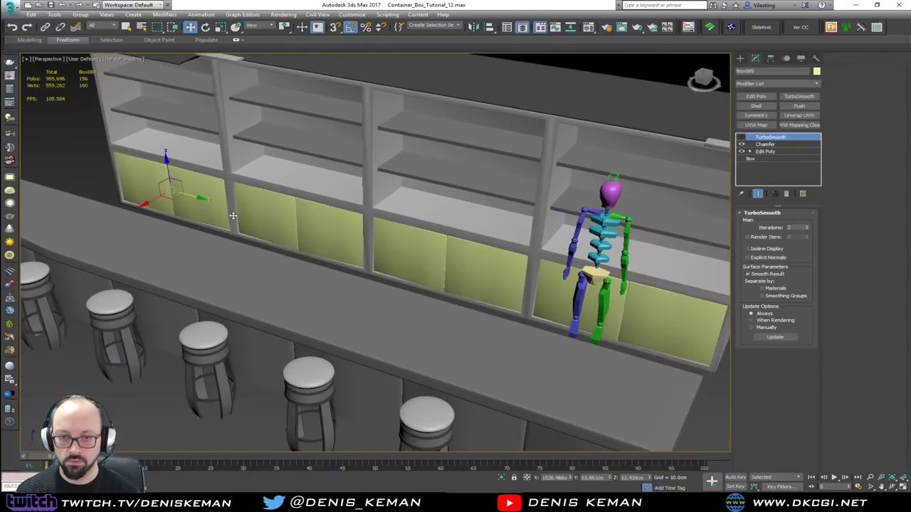
pyautogui.keyDown('ctrl'); pyautogui.click(391, 246); pyautogui.keyUp('ctrl')
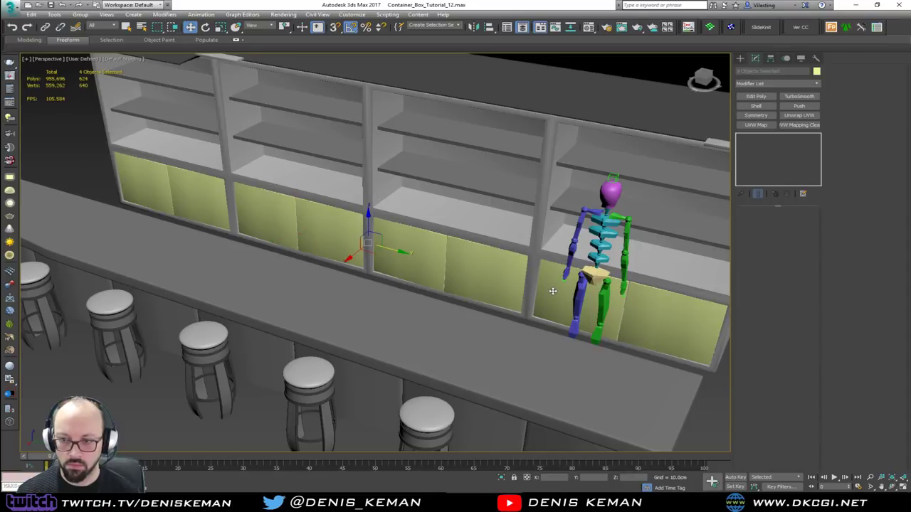
pyautogui.press('F4')
pyautogui.click(817, 71)
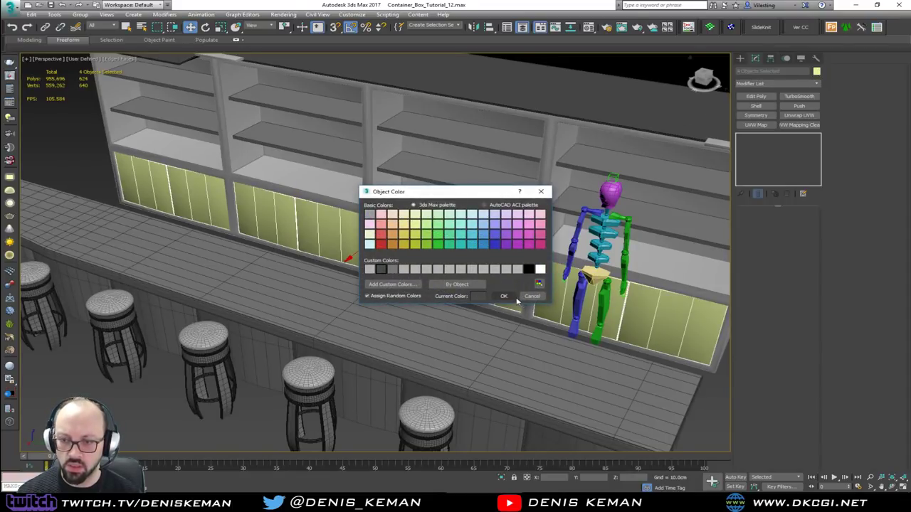
pyautogui.click(507, 296)
# - Copy the door panel of the shelf's end bay beside the green cylinders straight up into the open bay above
pyautogui.moveTo(545, 301)
pyautogui.keyDown('alt'); pyautogui.mouseDown(button='middle')
pyautogui.moveTo(585, 316)
pyautogui.moveTo(546, 278)
pyautogui.moveTo(436, 252)
pyautogui.moveTo(491, 224)
pyautogui.moveTo(503, 189)
pyautogui.moveTo(382, 282)
pyautogui.mouseUp(button='middle'); pyautogui.keyUp('alt')
pyautogui.scroll(-3, 441, 246)
pyautogui.press('F4')
pyautogui.scroll(4, 423, 248)
pyautogui.keyDown('alt'); pyautogui.moveTo(423, 248); pyautogui.dragTo(402, 244, button='middle'); pyautogui.keyUp('alt')
pyautogui.click(344, 281)
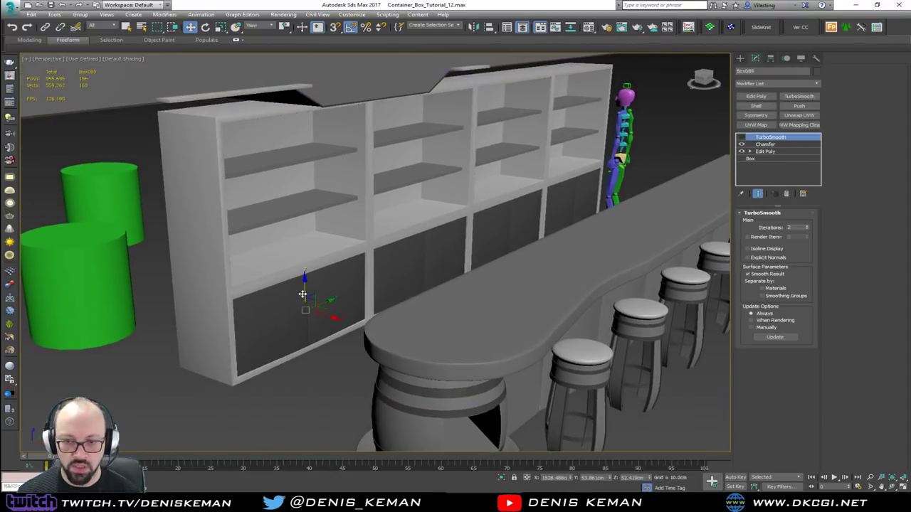
pyautogui.scroll(4, 342, 342)
pyautogui.scroll(-3, 341, 346)
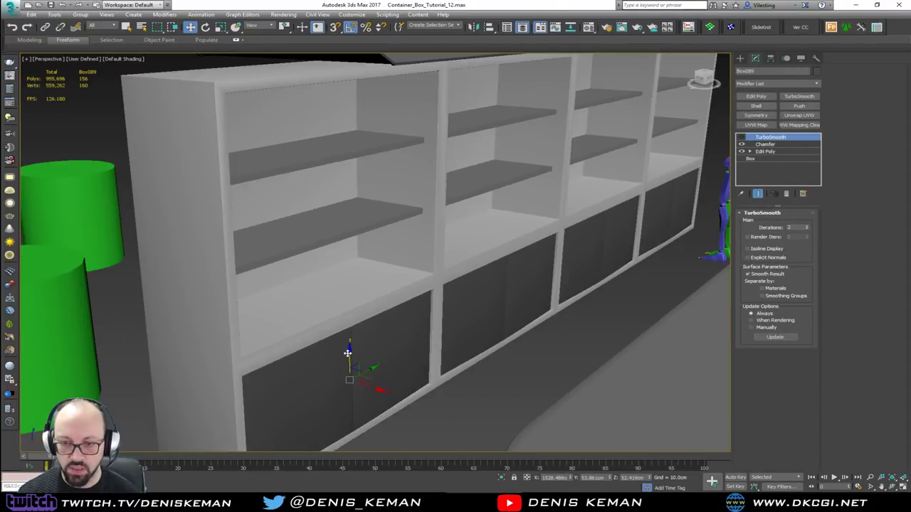
pyautogui.moveTo(347, 353)
pyautogui.keyDown('shift'); pyautogui.mouseDown()
pyautogui.moveTo(346, 204)
pyautogui.moveTo(341, 225)
pyautogui.moveTo(342, 216)
pyautogui.mouseUp(); pyautogui.keyUp('shift')
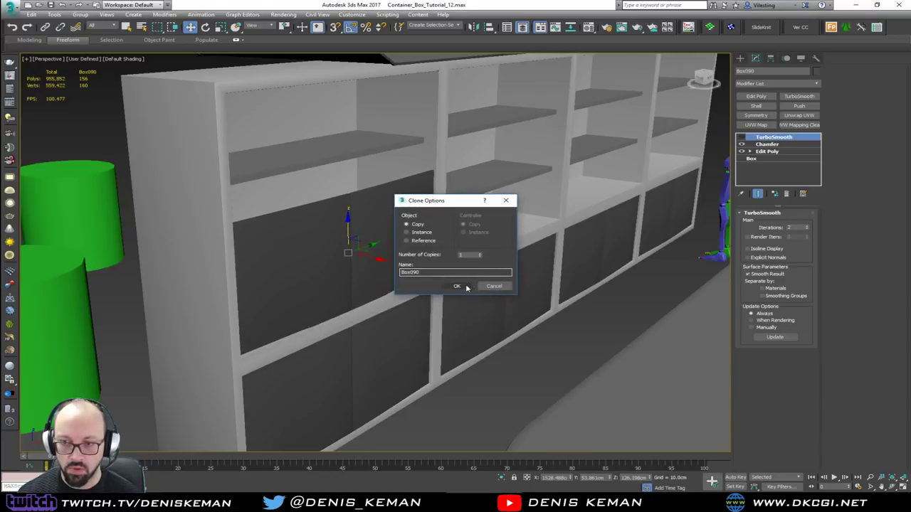
pyautogui.click(468, 288)
# - Add an Edit Poly modifier above the copied panel's Chamfer and raise its upper vertices to the underside of the shelf's top board
pyautogui.press('z')
pyautogui.scroll(-3, 443, 284)
pyautogui.moveTo(392, 249)
pyautogui.mouseDown(button='middle')
pyautogui.moveTo(397, 319)
pyautogui.moveTo(377, 283)
pyautogui.mouseUp(button='middle')
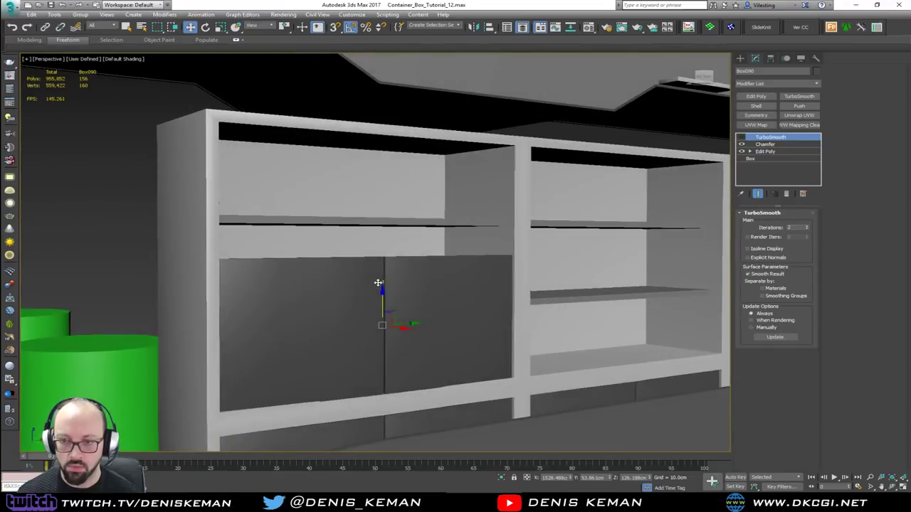
pyautogui.press('F3')
pyautogui.click(765, 144)
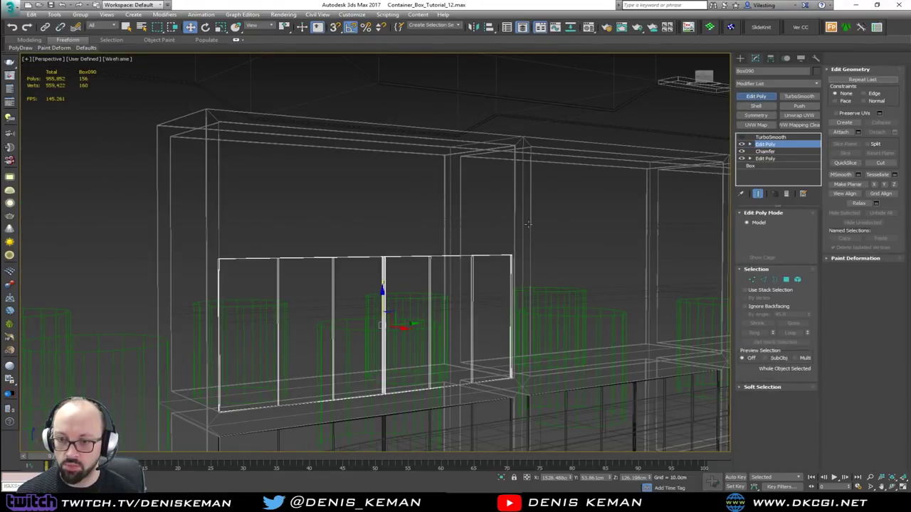
pyautogui.press('1')
pyautogui.moveTo(620, 197)
pyautogui.mouseDown()
pyautogui.moveTo(355, 266)
pyautogui.moveTo(202, 276)
pyautogui.mouseUp()
pyautogui.press('F3')
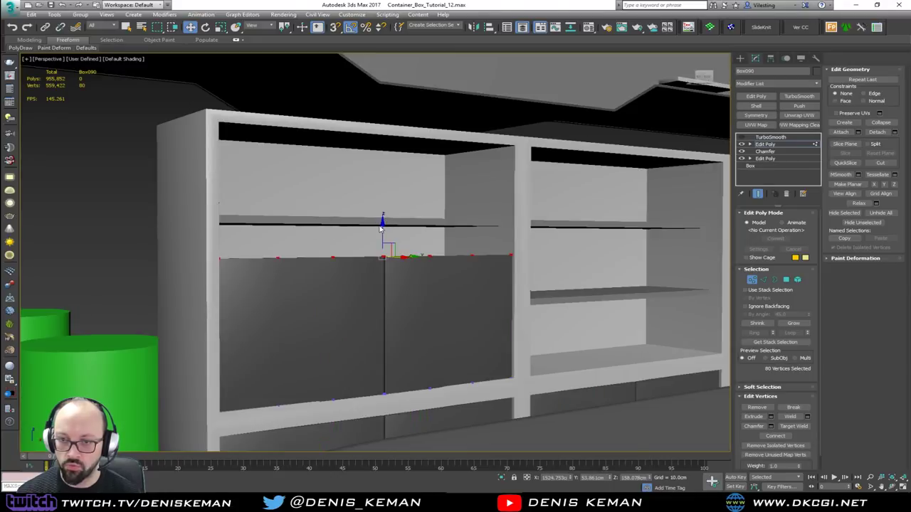
pyautogui.click(585, 206)
pyautogui.moveTo(390, 239); pyautogui.dragTo(401, 114)
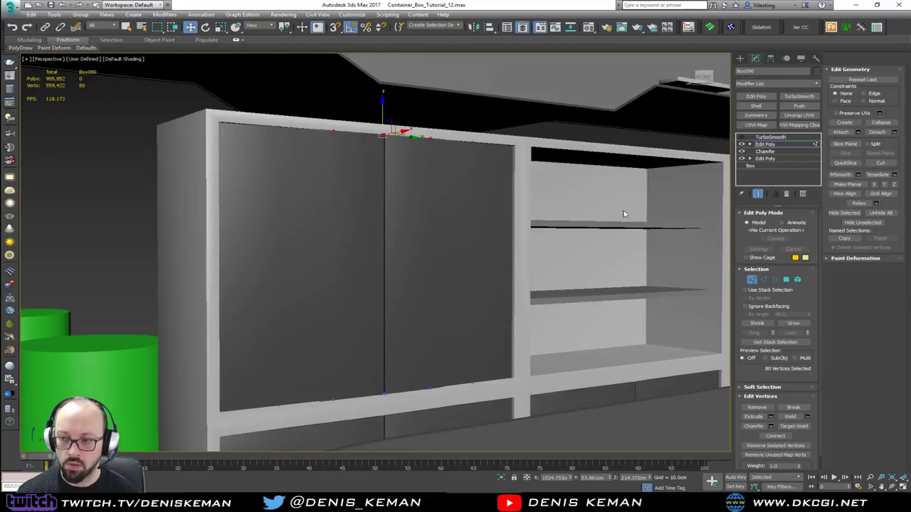
pyautogui.click(753, 282)
# - Display the tall upper door panel as see-through so it reads as glass in front of the shelves
pyautogui.hotkey('alt', 'x')
pyautogui.keyDown('alt'); pyautogui.moveTo(524, 278); pyautogui.dragTo(517, 302, button='middle'); pyautogui.keyUp('alt')
pyautogui.scroll(-3, 511, 313)
pyautogui.moveTo(500, 377); pyautogui.dragTo(484, 323, button='middle')
pyautogui.click(498, 332)
pyautogui.scroll(-6, 369, 310)
pyautogui.click(436, 229)
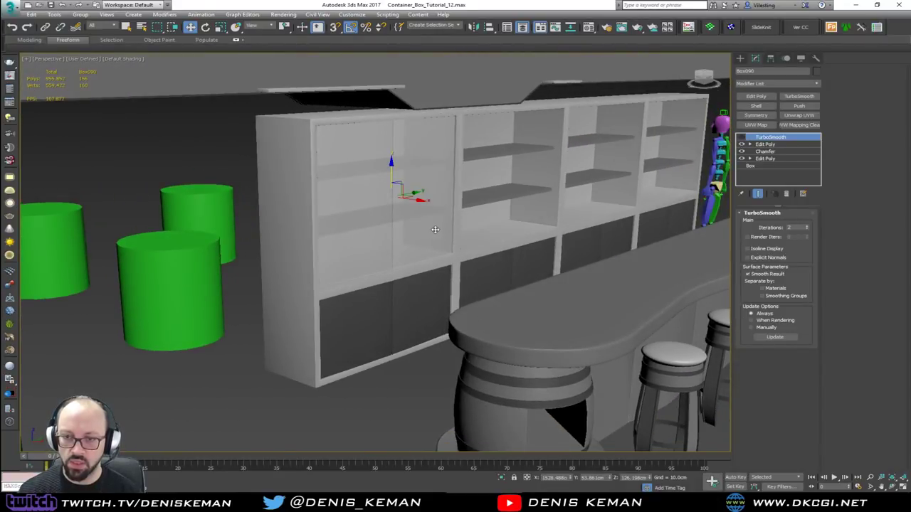
pyautogui.keyDown('alt'); pyautogui.moveTo(445, 256); pyautogui.dragTo(476, 183, button='middle'); pyautogui.keyUp('alt')
pyautogui.click(449, 377)
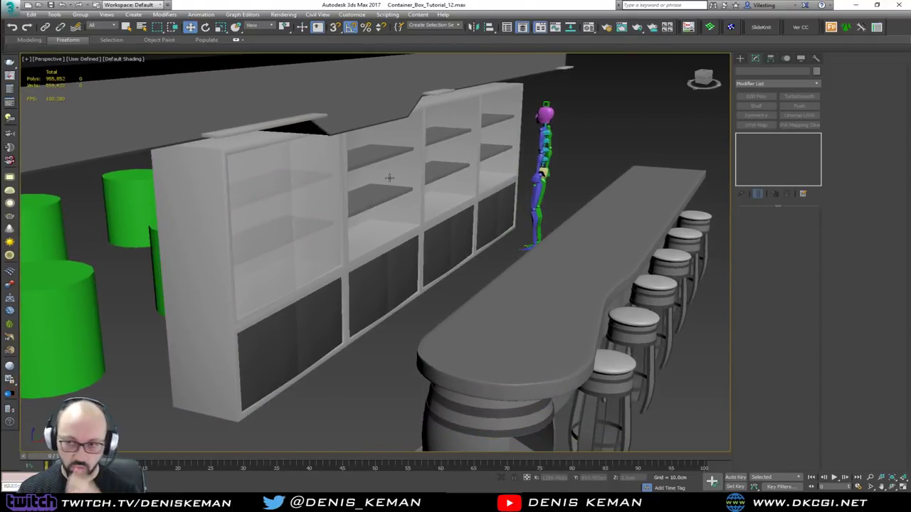
# - Examine the shelf unit and bar counter from several sides and compare them with the Bar_Idea_02 reference photo
pyautogui.keyDown('alt'); pyautogui.moveTo(425, 207); pyautogui.dragTo(368, 219, button='middle'); pyautogui.keyUp('alt')
pyautogui.keyDown('alt'); pyautogui.moveTo(404, 215); pyautogui.dragTo(434, 234, button='middle'); pyautogui.keyUp('alt')
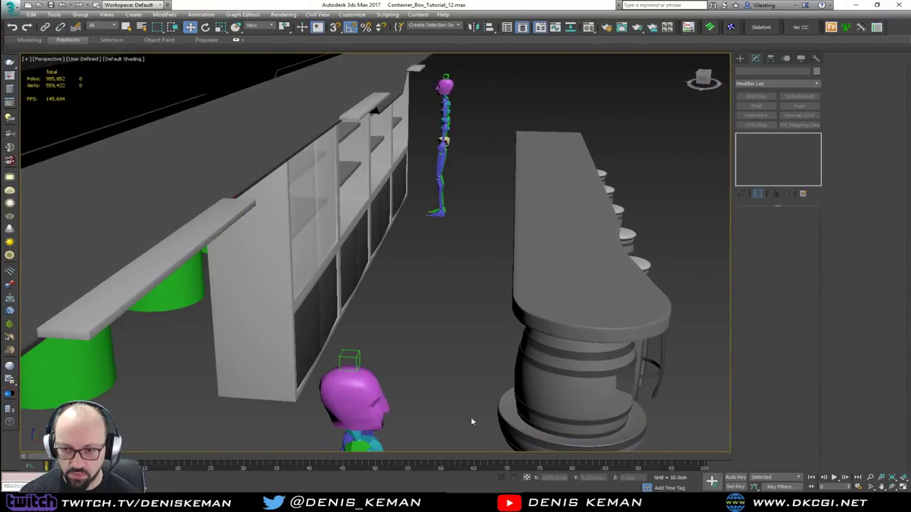
pyautogui.keyDown('alt'); pyautogui.moveTo(448, 415); pyautogui.dragTo(333, 405, button='middle'); pyautogui.keyUp('alt')
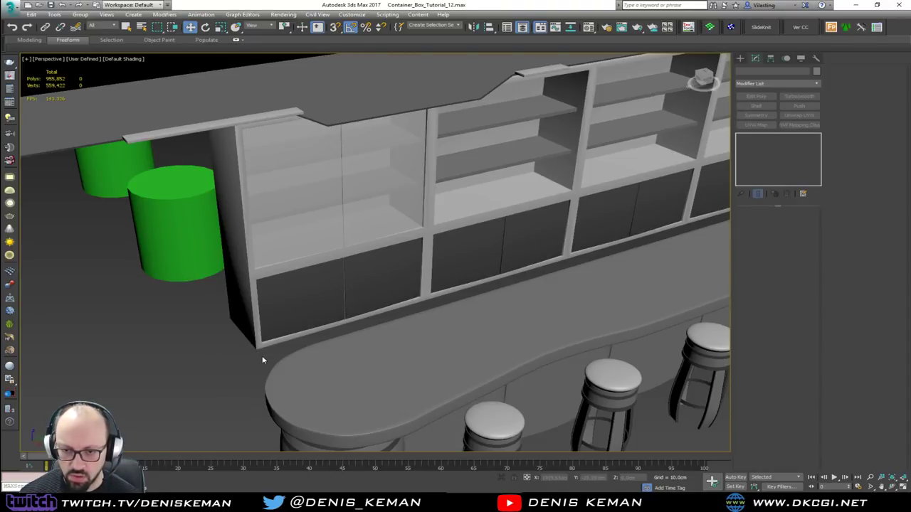
pyautogui.keyDown('alt'); pyautogui.moveTo(262, 360); pyautogui.dragTo(283, 333, button='middle'); pyautogui.keyUp('alt')
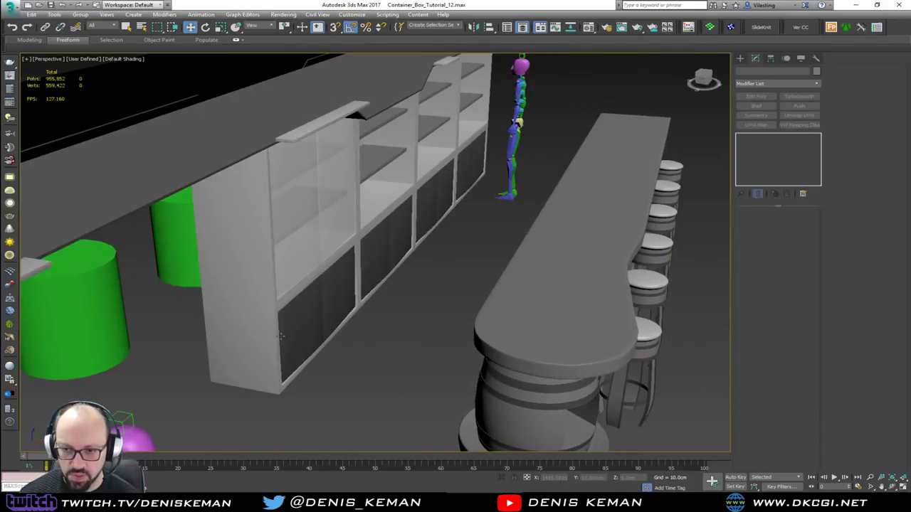
pyautogui.keyDown('alt'); pyautogui.moveTo(507, 222); pyautogui.dragTo(488, 218, button='middle'); pyautogui.keyUp('alt')
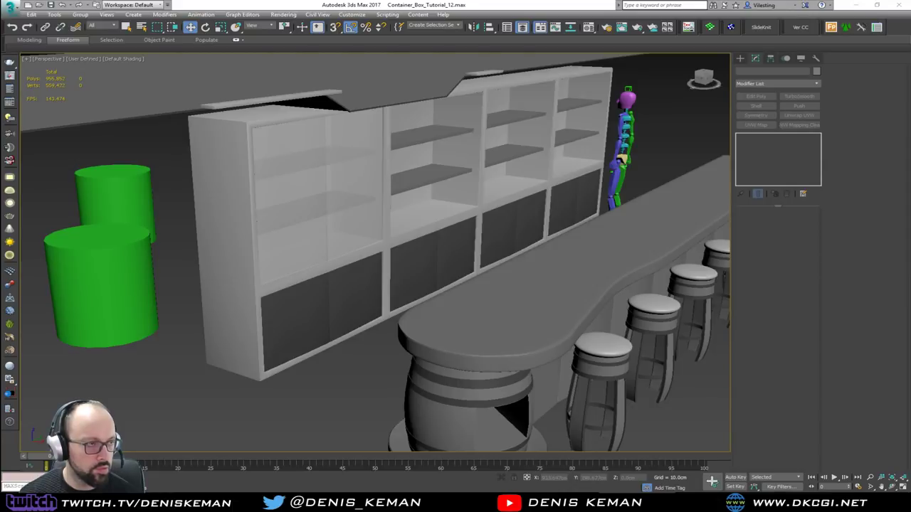
pyautogui.moveTo(572, 78); pyautogui.dragTo(732, 57)
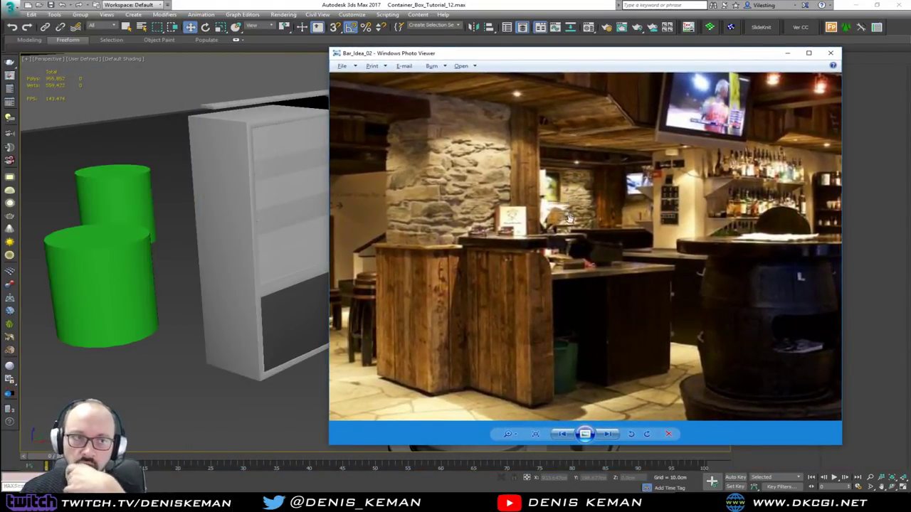
pyautogui.moveTo(572, 289); pyautogui.dragTo(575, 335)
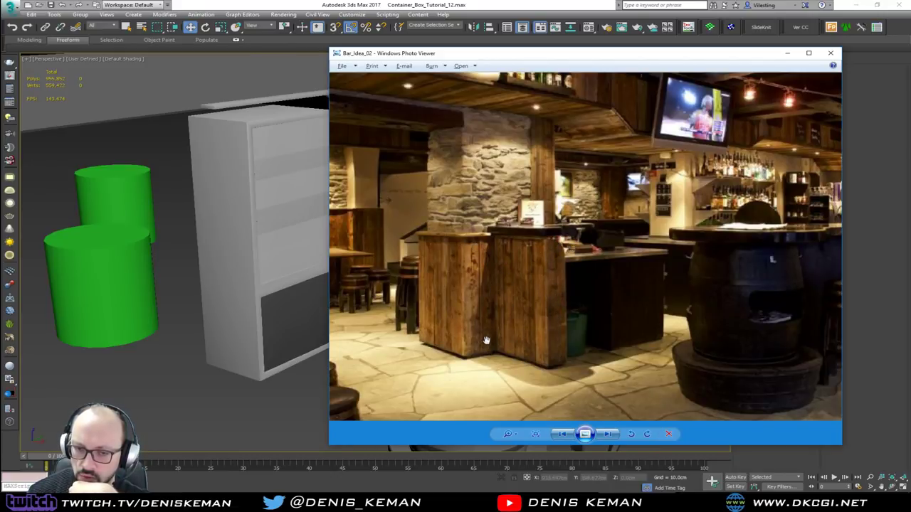
pyautogui.hotkey('alt', 'F4')
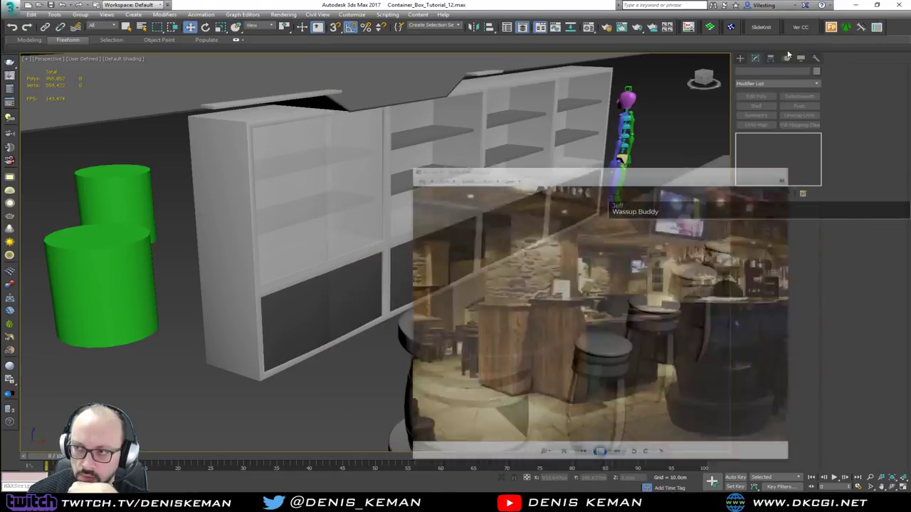
pyautogui.keyDown('alt'); pyautogui.moveTo(385, 248); pyautogui.dragTo(366, 248, button='middle'); pyautogui.keyUp('alt')
pyautogui.scroll(-4, 398, 238)
pyautogui.rightClick(414, 223)
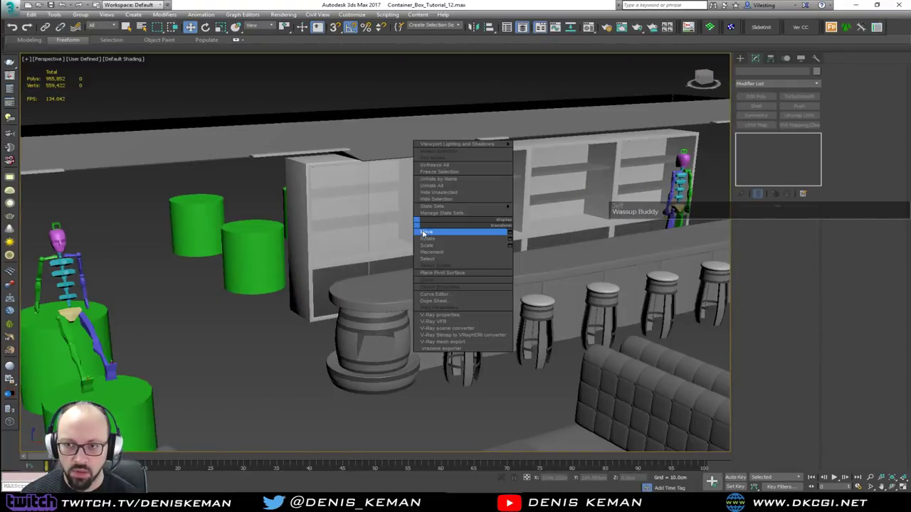
pyautogui.click(192, 283)
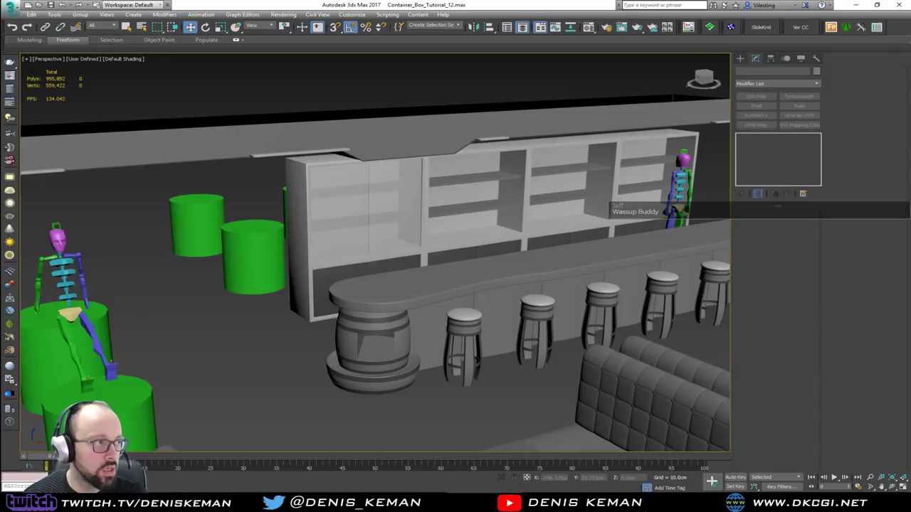
pyautogui.scroll(-2, 375, 253)
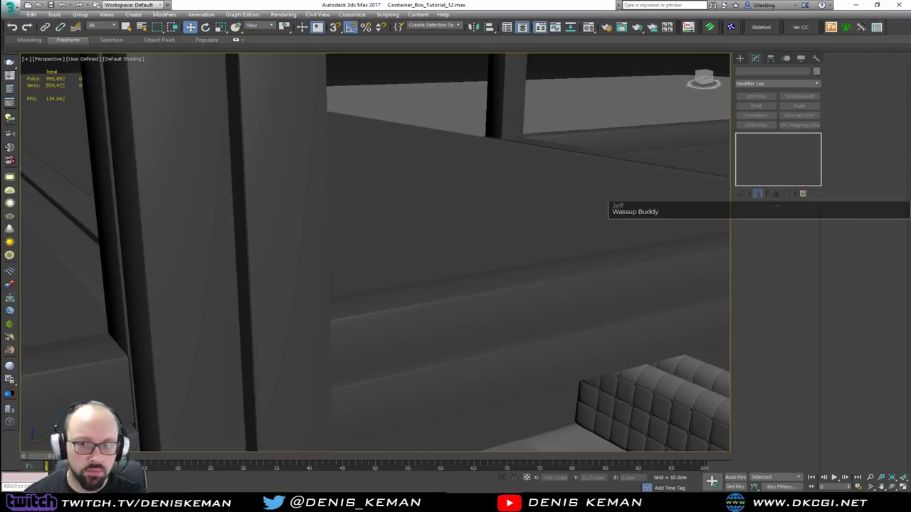
# - Create a long low box about 580 cm long and 76 cm wide on the floor beside the green cylinders, beyond the bar's barrel end
pyautogui.scroll(-4, 348, 227)
pyautogui.moveTo(275, 224); pyautogui.dragTo(569, 229, button='middle')
pyautogui.keyDown('alt'); pyautogui.moveTo(530, 204); pyautogui.dragTo(550, 196, button='middle'); pyautogui.keyUp('alt')
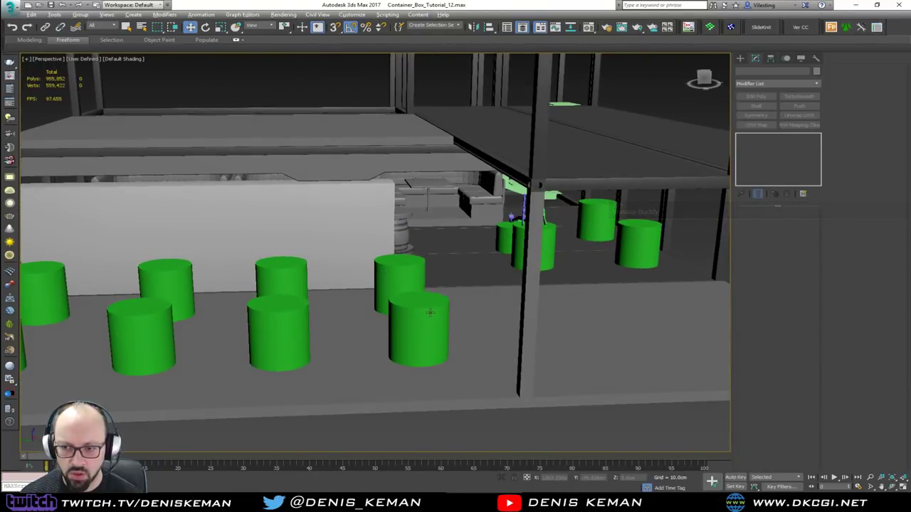
pyautogui.moveTo(430, 311)
pyautogui.keyDown('alt'); pyautogui.mouseDown(button='middle')
pyautogui.moveTo(421, 317)
pyautogui.moveTo(423, 354)
pyautogui.moveTo(390, 321)
pyautogui.moveTo(348, 306)
pyautogui.moveTo(285, 303)
pyautogui.moveTo(423, 300)
pyautogui.moveTo(422, 334)
pyautogui.moveTo(421, 306)
pyautogui.mouseUp(button='middle'); pyautogui.keyUp('alt')
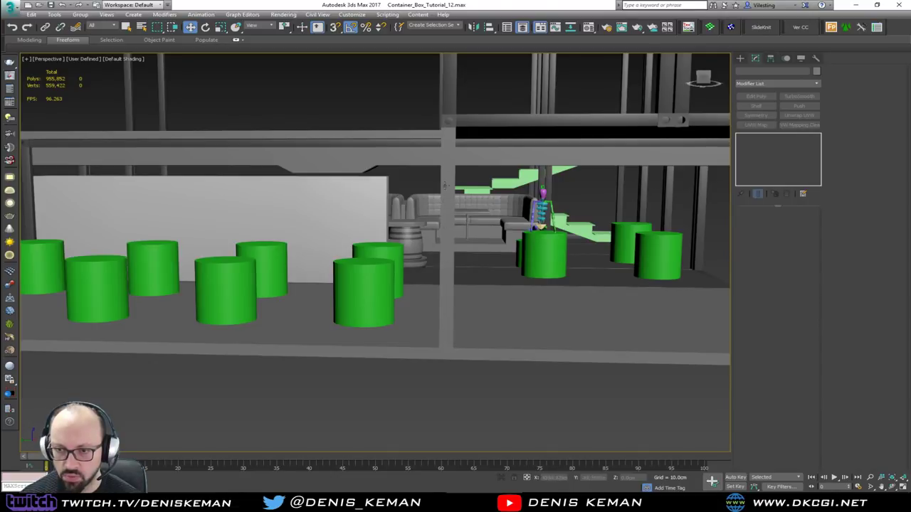
pyautogui.keyDown('alt'); pyautogui.moveTo(445, 179); pyautogui.dragTo(471, 228, button='middle'); pyautogui.keyUp('alt')
pyautogui.click(740, 59)
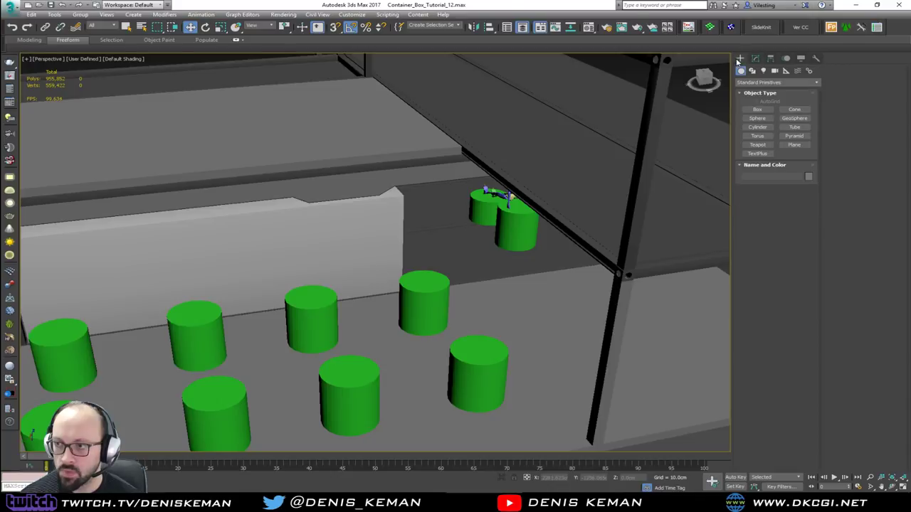
pyautogui.click(758, 111)
pyautogui.moveTo(588, 433); pyautogui.dragTo(470, 261)
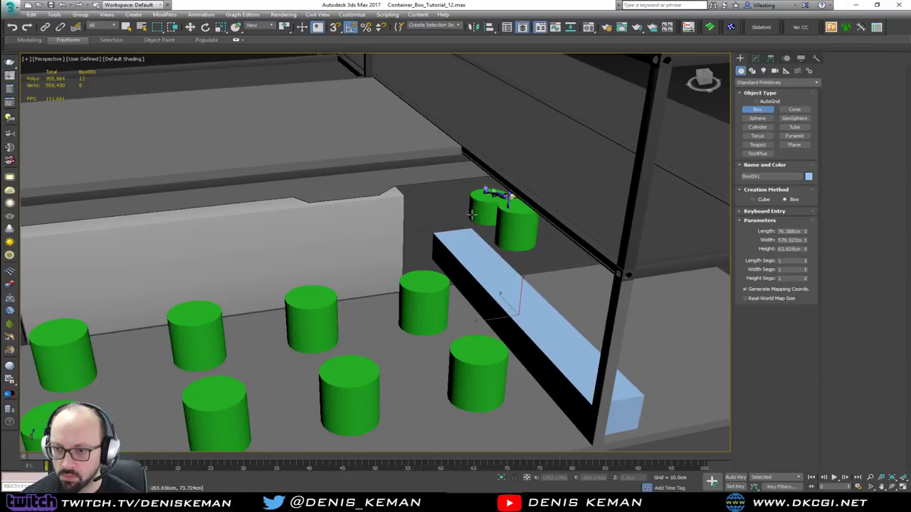
pyautogui.click(490, 265)
pyautogui.press('w')
# - Hide the surrounding container structure to leave the new box, bar counter, shelves and seating unobstructed
pyautogui.keyDown('alt'); pyautogui.moveTo(490, 265); pyautogui.dragTo(367, 258, button='middle'); pyautogui.keyUp('alt')
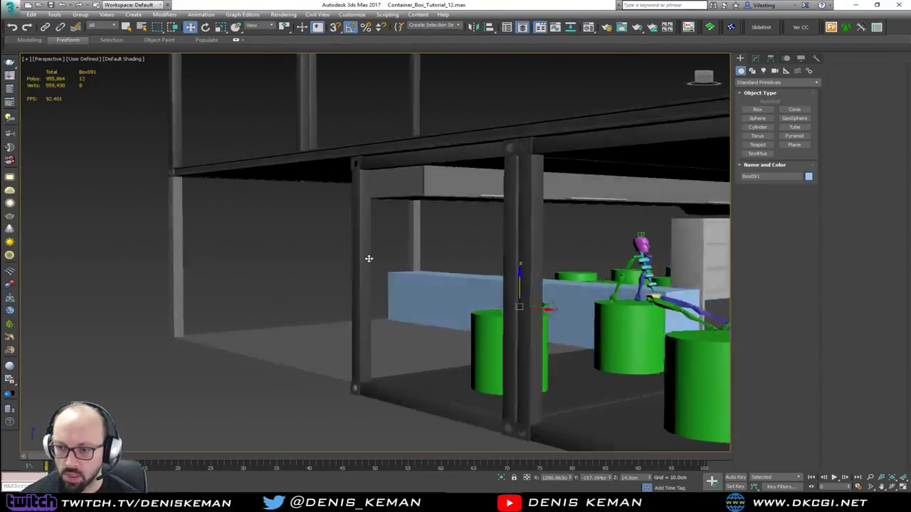
pyautogui.keyDown('alt'); pyautogui.moveTo(605, 333); pyautogui.dragTo(308, 304, button='middle'); pyautogui.keyUp('alt')
pyautogui.keyDown('alt'); pyautogui.moveTo(556, 342); pyautogui.dragTo(504, 329, button='middle'); pyautogui.keyUp('alt')
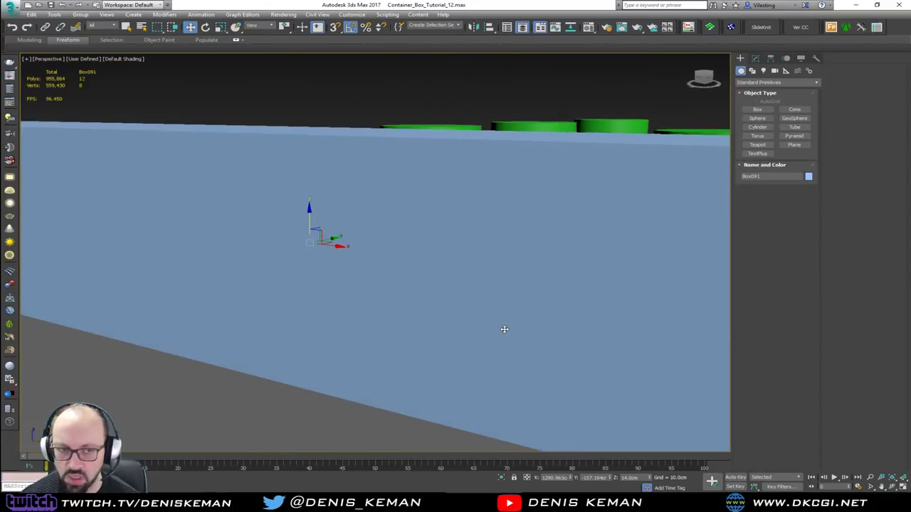
pyautogui.scroll(-4, 481, 329)
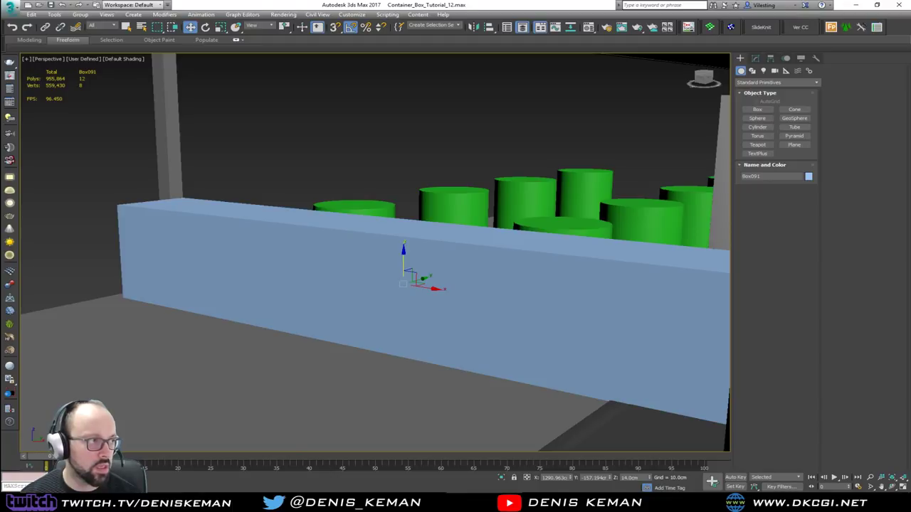
pyautogui.hotkey('alt', 'q')
pyautogui.scroll(-6, 194, 269)
pyautogui.keyDown('alt'); pyautogui.moveTo(165, 257); pyautogui.dragTo(225, 280, button='middle'); pyautogui.keyUp('alt')
pyautogui.click(320, 355)
pyautogui.keyDown('alt'); pyautogui.moveTo(320, 353); pyautogui.dragTo(304, 353, button='middle'); pyautogui.keyUp('alt')
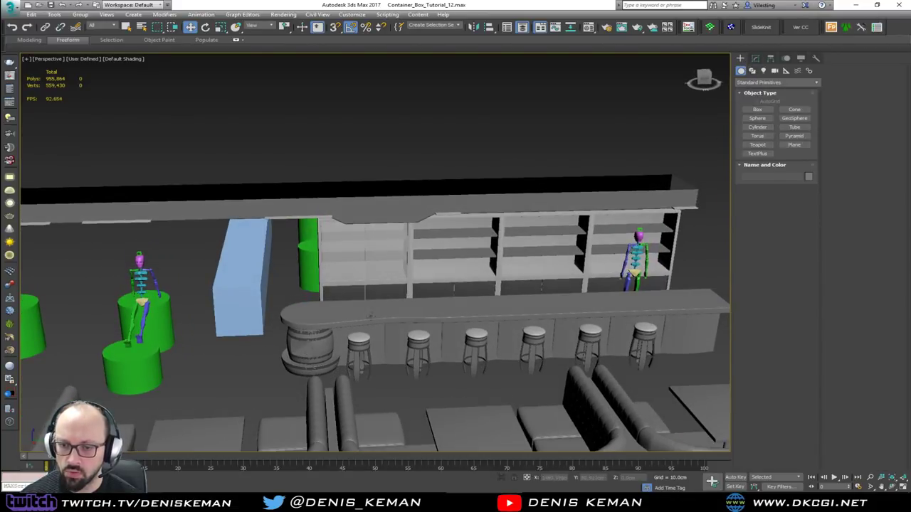
# - Show edged faces and move the barrel with its round base outward along the counter's length, away from the bar stools
pyautogui.scroll(5, 311, 321)
pyautogui.press('F4')
pyautogui.scroll(-3, 311, 321)
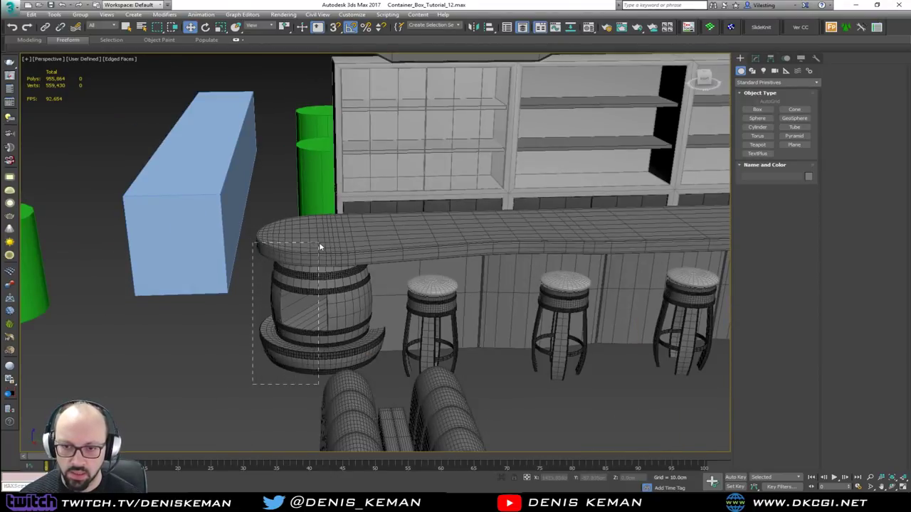
pyautogui.moveTo(321, 246); pyautogui.dragTo(321, 245)
pyautogui.keyDown('alt'); pyautogui.moveTo(325, 252); pyautogui.dragTo(346, 257, button='middle'); pyautogui.keyUp('alt')
pyautogui.keyDown('alt'); pyautogui.click(467, 247); pyautogui.keyUp('alt')
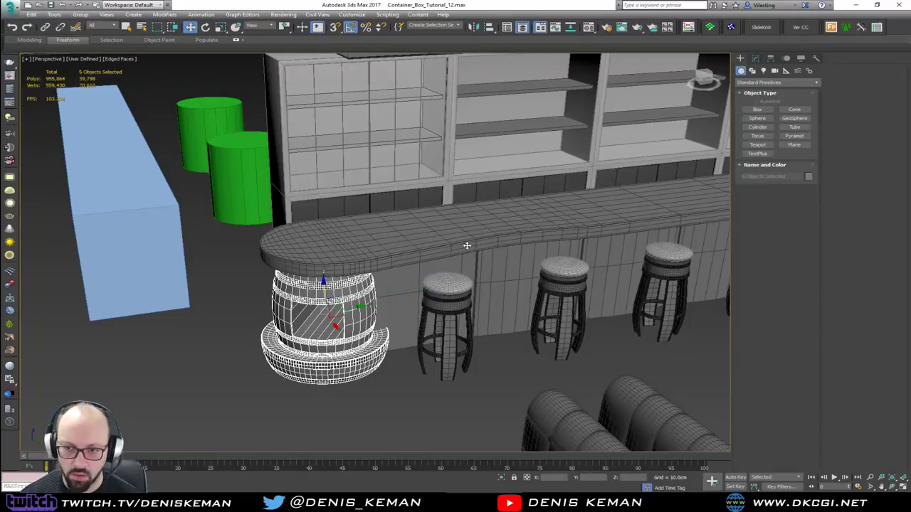
pyautogui.keyDown('alt'); pyautogui.moveTo(467, 246); pyautogui.dragTo(406, 261, button='middle'); pyautogui.keyUp('alt')
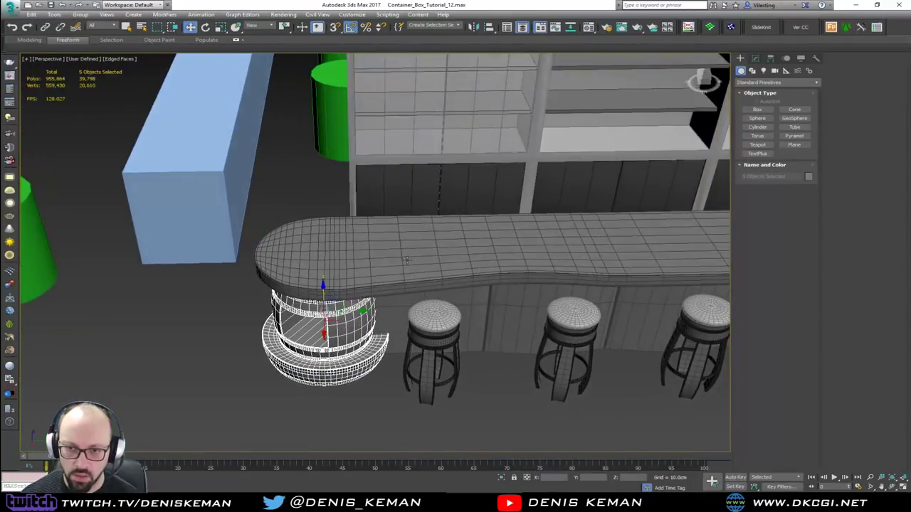
pyautogui.moveTo(358, 311); pyautogui.dragTo(320, 312)
# - Turn off the countertop's upper TurboSmooth and extend its rounded end over the barrel by moving the end vertices in the upper Edit Poly
pyautogui.click(365, 279)
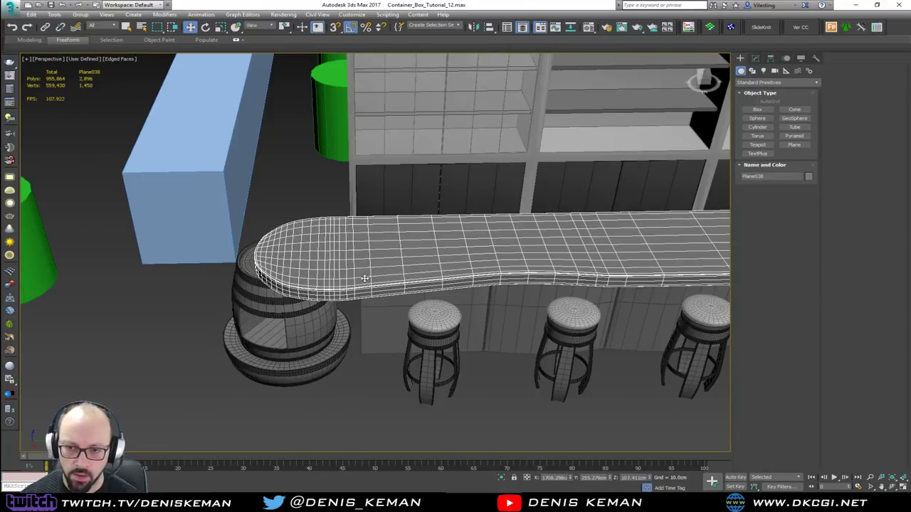
pyautogui.click(755, 58)
pyautogui.click(742, 136)
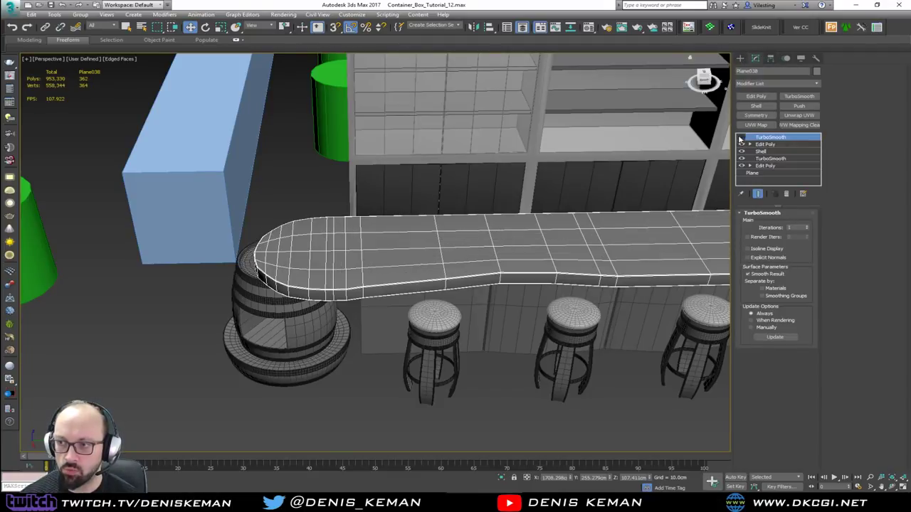
pyautogui.click(763, 145)
pyautogui.press('1')
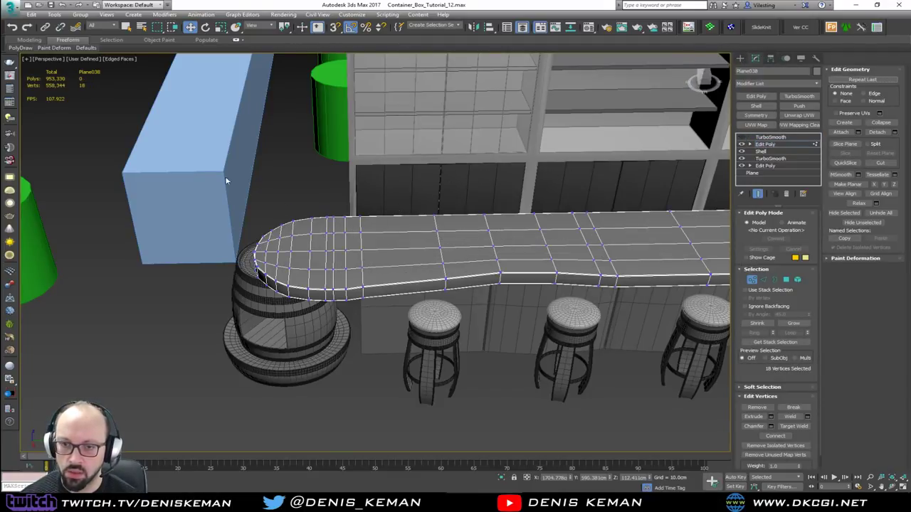
pyautogui.moveTo(220, 175); pyautogui.dragTo(402, 320)
pyautogui.moveTo(367, 261); pyautogui.dragTo(446, 254, button='middle')
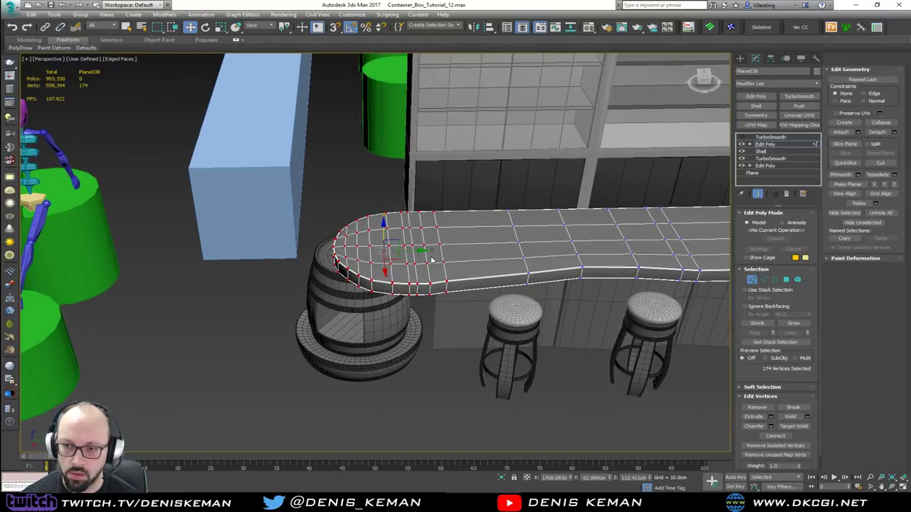
pyautogui.moveTo(415, 253); pyautogui.dragTo(372, 254)
# - Insert an edge loop across the lengthened stretch of countertop between its rounded end and the first bar stool
pyautogui.keyDown('alt'); pyautogui.moveTo(384, 242); pyautogui.dragTo(408, 220, button='middle'); pyautogui.keyUp('alt')
pyautogui.keyDown('alt'); pyautogui.moveTo(432, 192); pyautogui.dragTo(400, 217, button='middle'); pyautogui.keyUp('alt')
pyautogui.scroll(2, 399, 223)
pyautogui.hotkey('alt', '1')
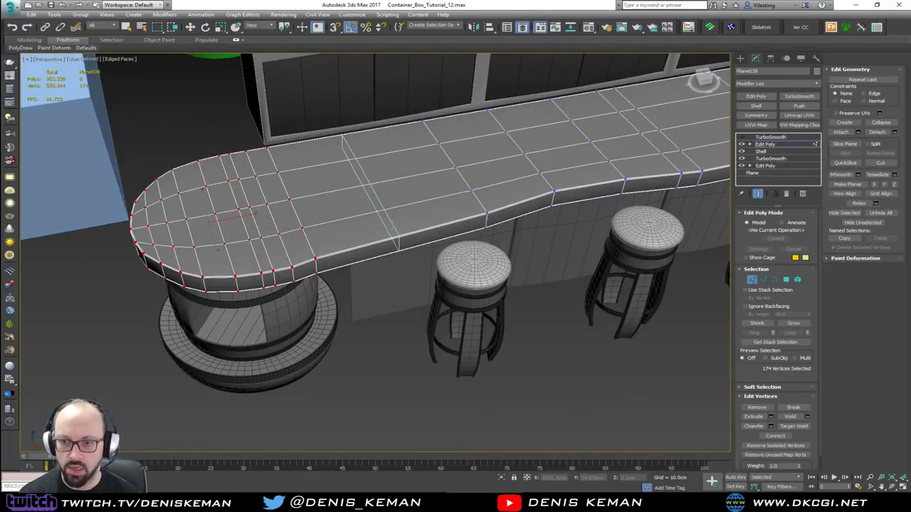
pyautogui.press('2')
pyautogui.click(395, 220)
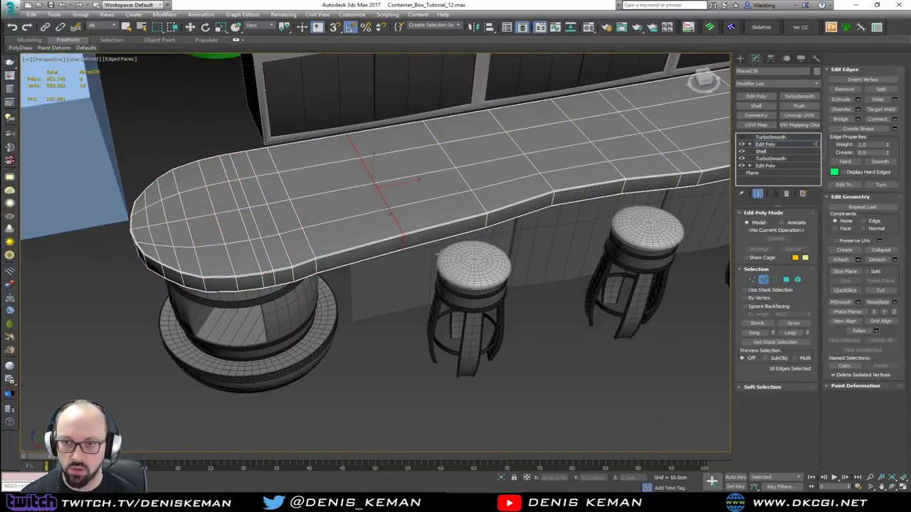
pyautogui.press('w')
pyautogui.keyDown('alt'); pyautogui.moveTo(431, 232); pyautogui.dragTo(481, 211, button='middle'); pyautogui.keyUp('alt')
# - Shift the countertop's front-edge vertices near the first stool slightly inward to even out the curve towards the rounded end
pyautogui.press('1')
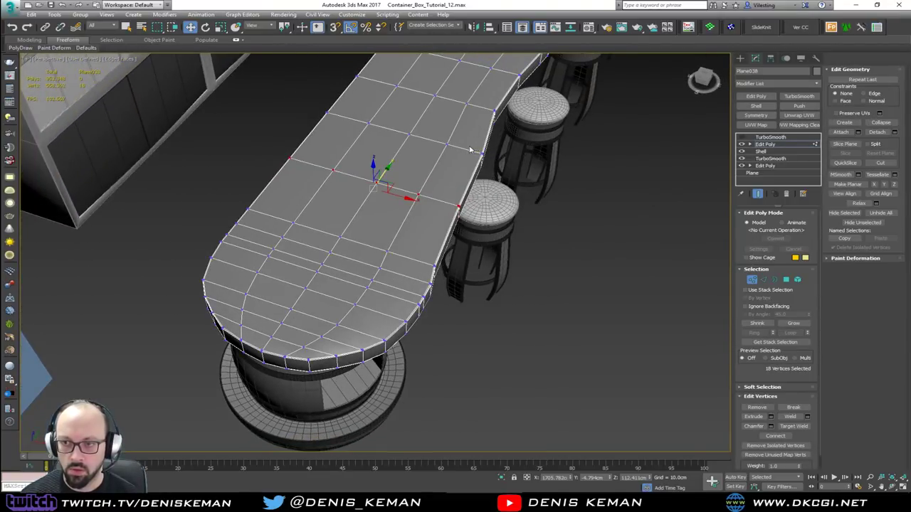
pyautogui.moveTo(470, 147); pyautogui.dragTo(489, 172)
pyautogui.moveTo(489, 172)
pyautogui.keyDown('alt'); pyautogui.mouseDown(button='middle')
pyautogui.moveTo(422, 151)
pyautogui.moveTo(489, 183)
pyautogui.mouseUp(button='middle'); pyautogui.keyUp('alt')
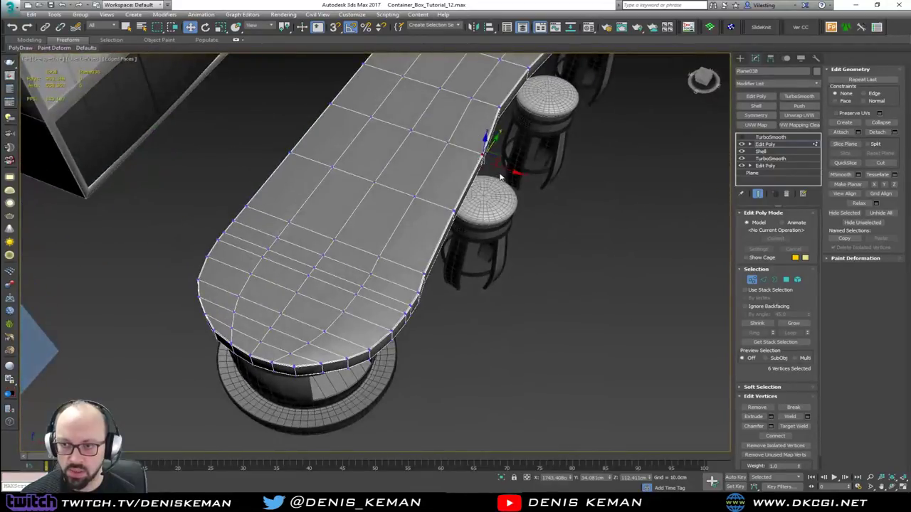
pyautogui.moveTo(503, 167); pyautogui.dragTo(496, 166)
pyautogui.keyDown('alt'); pyautogui.moveTo(497, 167); pyautogui.dragTo(456, 229, button='middle'); pyautogui.keyUp('alt')
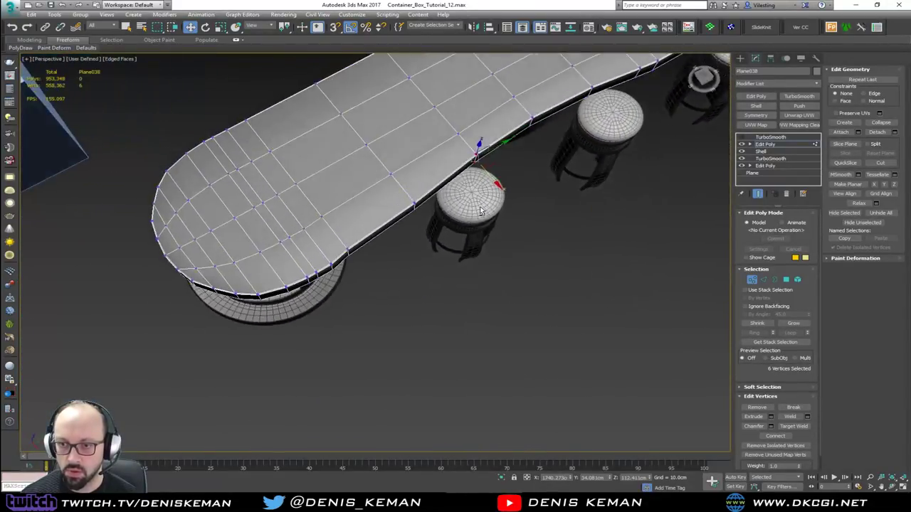
pyautogui.moveTo(427, 229); pyautogui.dragTo(403, 200)
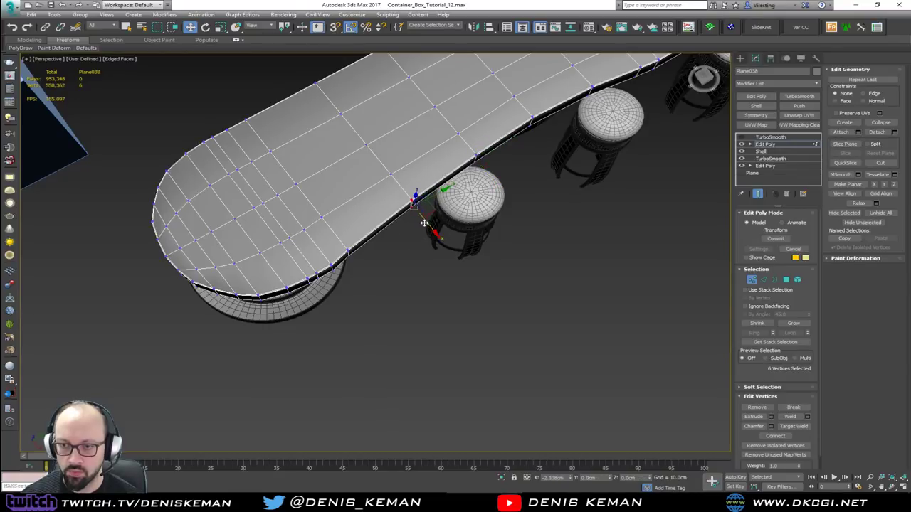
pyautogui.click(752, 279)
pyautogui.keyDown('alt'); pyautogui.moveTo(470, 192); pyautogui.dragTo(420, 179, button='middle'); pyautogui.keyUp('alt')
pyautogui.press('1')
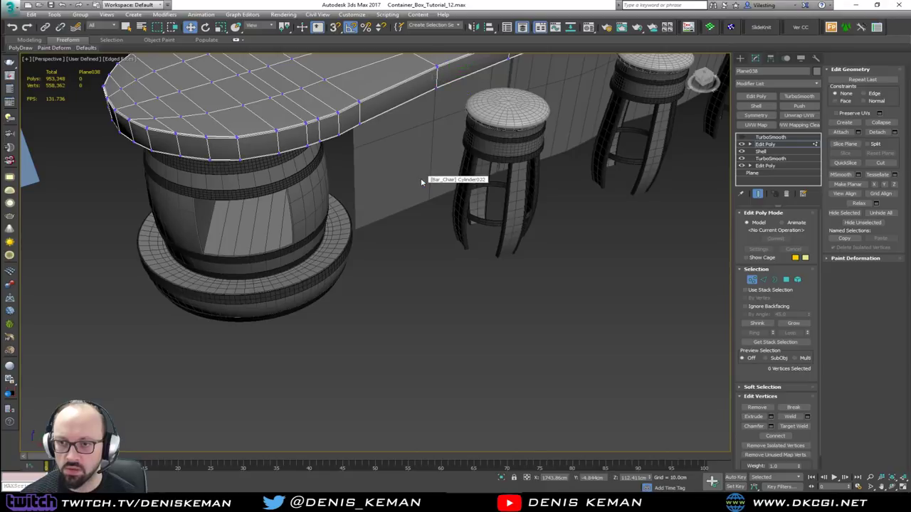
pyautogui.press('1')
# - Extend the counter's front panel to the barrel by moving its two end vertices in Edit Poly, and return to shading without edges
pyautogui.click(419, 177)
pyautogui.keyDown('alt'); pyautogui.moveTo(418, 177); pyautogui.dragTo(592, 178, button='middle'); pyautogui.keyUp('alt')
pyautogui.click(765, 144)
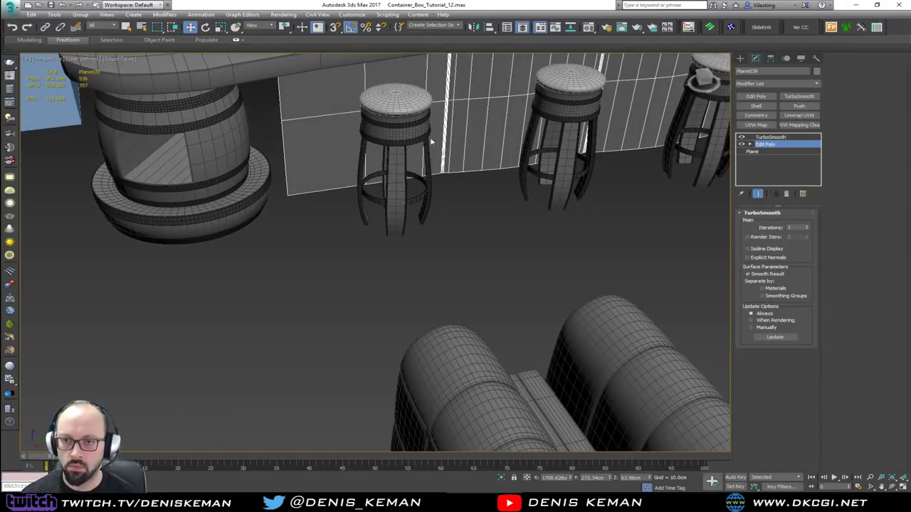
pyautogui.keyDown('alt'); pyautogui.moveTo(405, 164); pyautogui.dragTo(408, 213, button='middle'); pyautogui.keyUp('alt')
pyautogui.press('1')
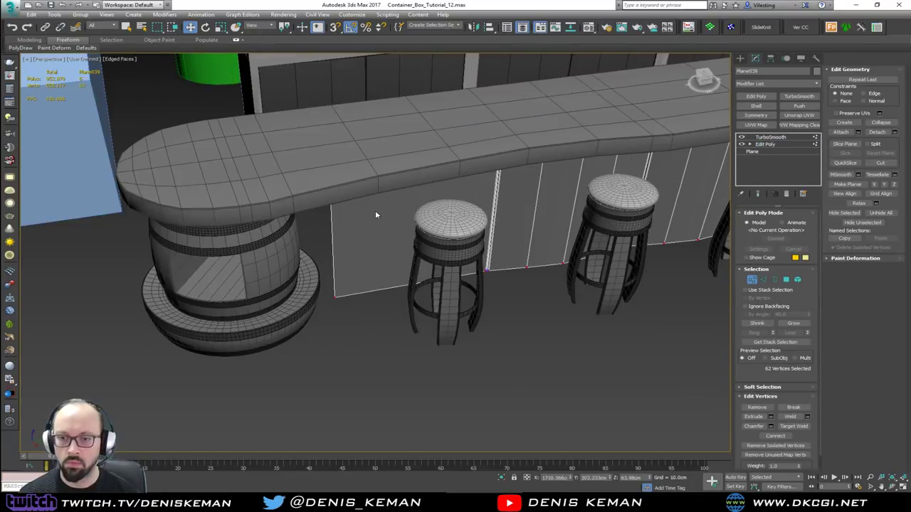
pyautogui.press('F3')
pyautogui.moveTo(304, 298); pyautogui.dragTo(305, 299)
pyautogui.press('F3')
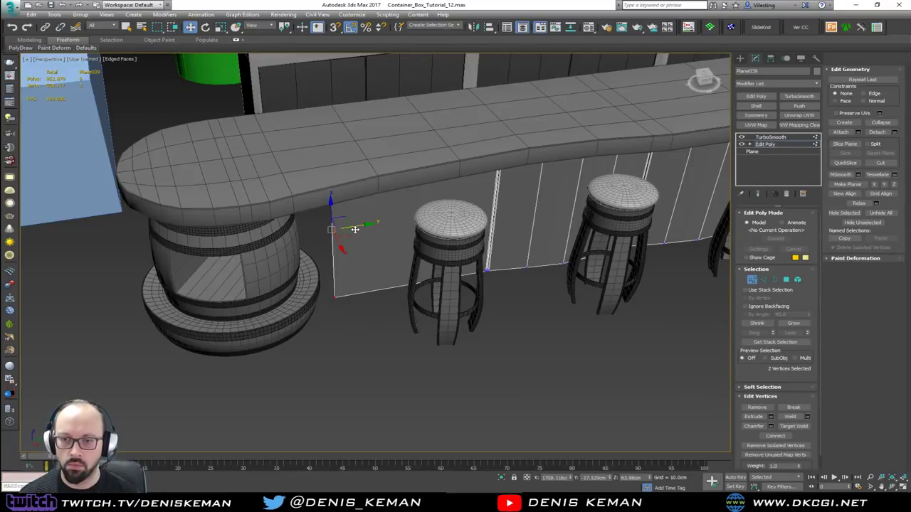
pyautogui.keyDown('alt'); pyautogui.moveTo(317, 233); pyautogui.dragTo(318, 202, button='middle'); pyautogui.keyUp('alt')
pyautogui.scroll(3, 306, 201)
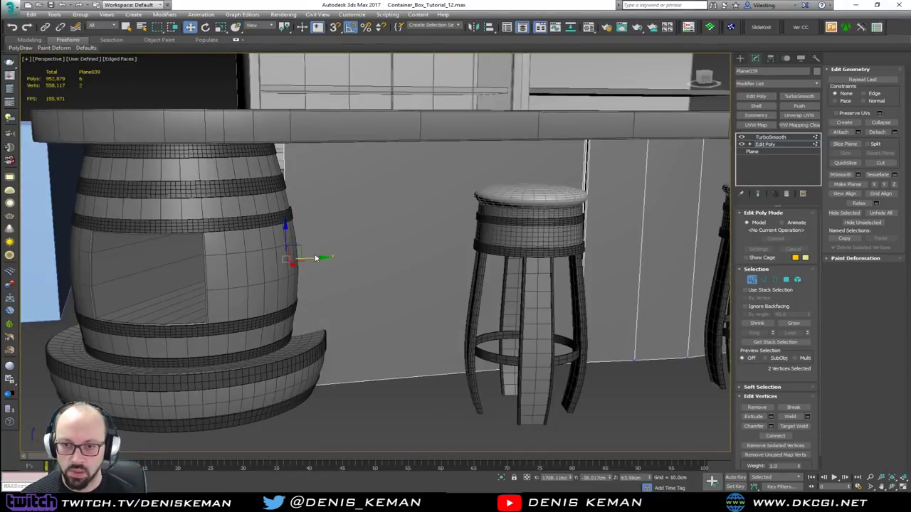
pyautogui.keyDown('alt'); pyautogui.moveTo(316, 258); pyautogui.dragTo(342, 255, button='middle'); pyautogui.keyUp('alt')
pyautogui.press('1')
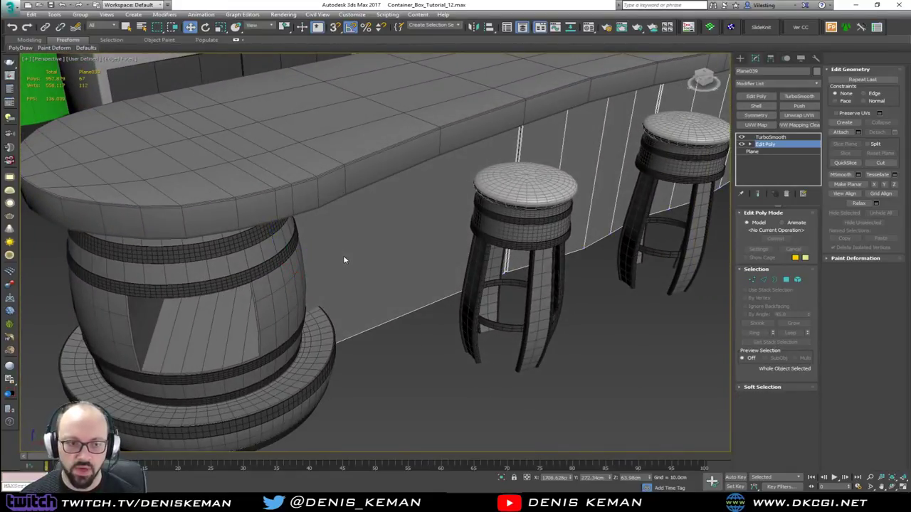
pyautogui.scroll(-3, 391, 253)
pyautogui.click(440, 303)
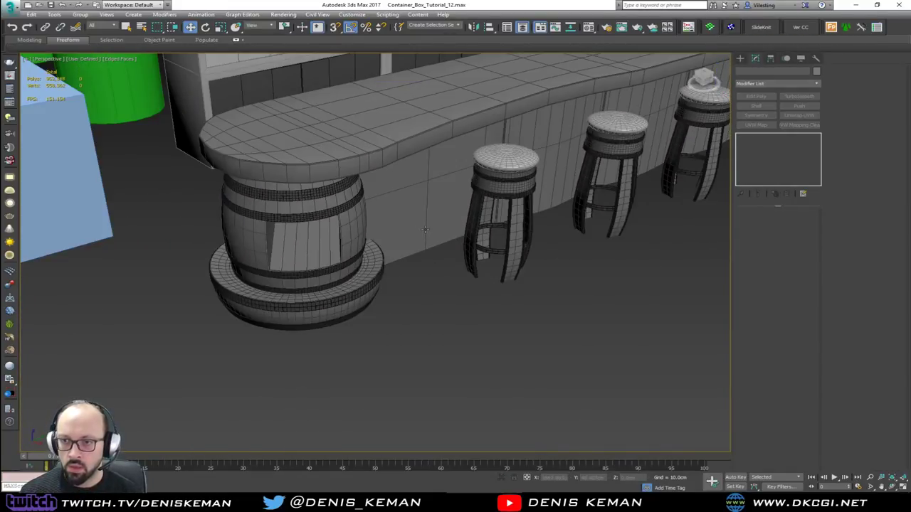
pyautogui.press('F4')
# - Examine the new box, lengthened counter and shelf unit from several sides and check the layout against the Bar_Idea_02 photo
pyautogui.moveTo(499, 181); pyautogui.dragTo(299, 241, button='middle')
pyautogui.scroll(-3, 412, 226)
pyautogui.keyDown('alt'); pyautogui.moveTo(325, 311); pyautogui.dragTo(286, 242, button='middle'); pyautogui.keyUp('alt')
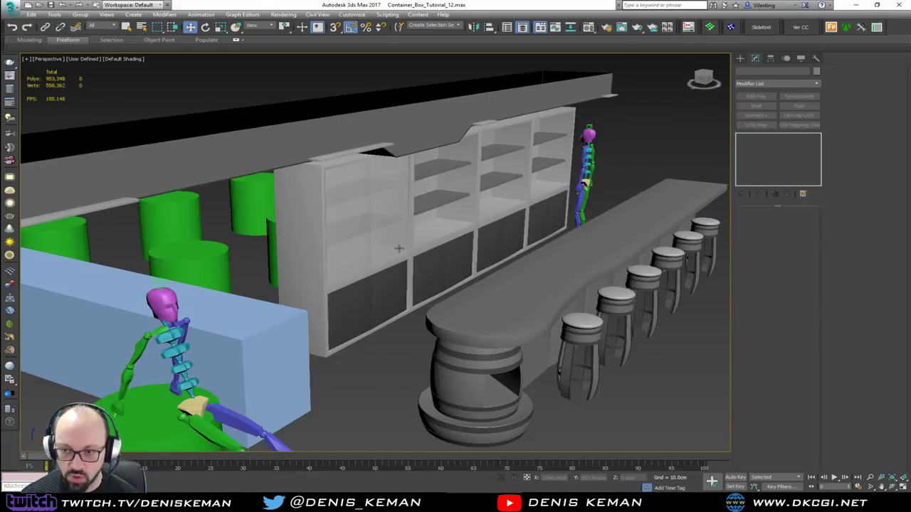
pyautogui.keyDown('alt'); pyautogui.moveTo(399, 248); pyautogui.dragTo(360, 244, button='middle'); pyautogui.keyUp('alt')
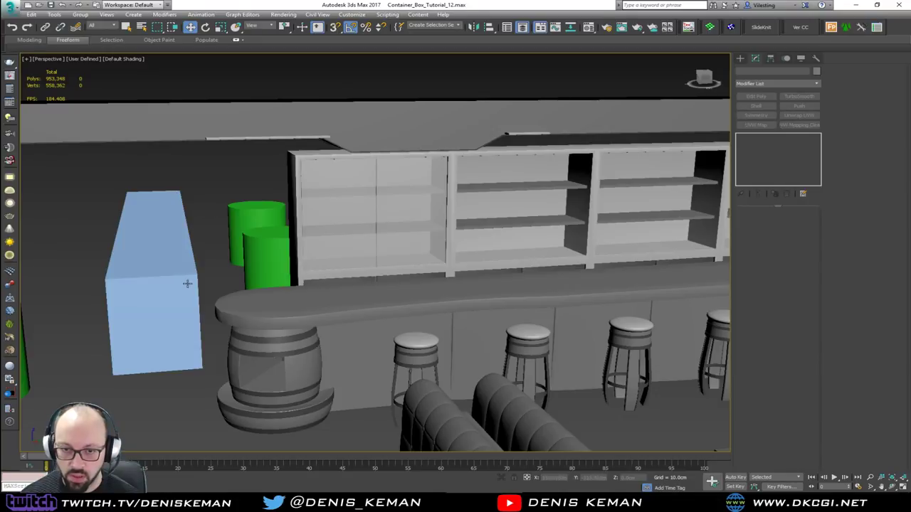
pyautogui.moveTo(172, 253); pyautogui.dragTo(445, 241, button='middle')
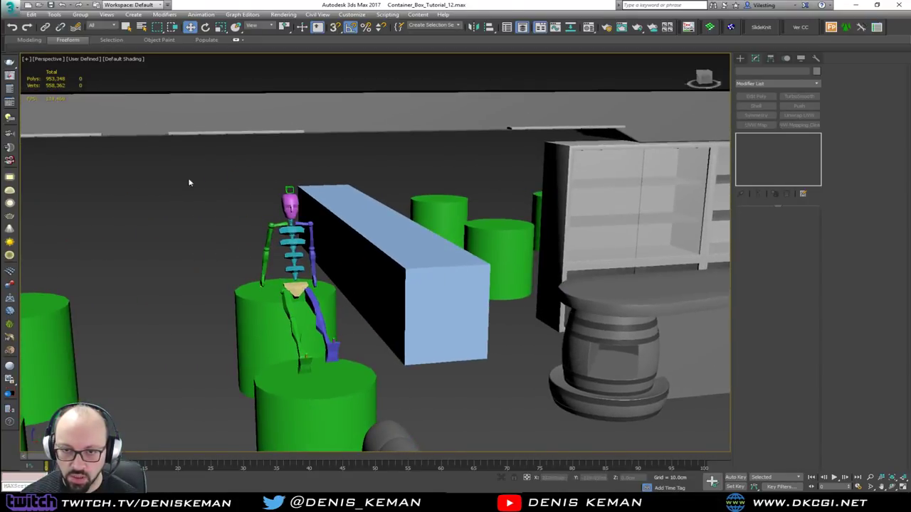
pyautogui.keyDown('alt'); pyautogui.moveTo(157, 198); pyautogui.dragTo(548, 227, button='middle'); pyautogui.keyUp('alt')
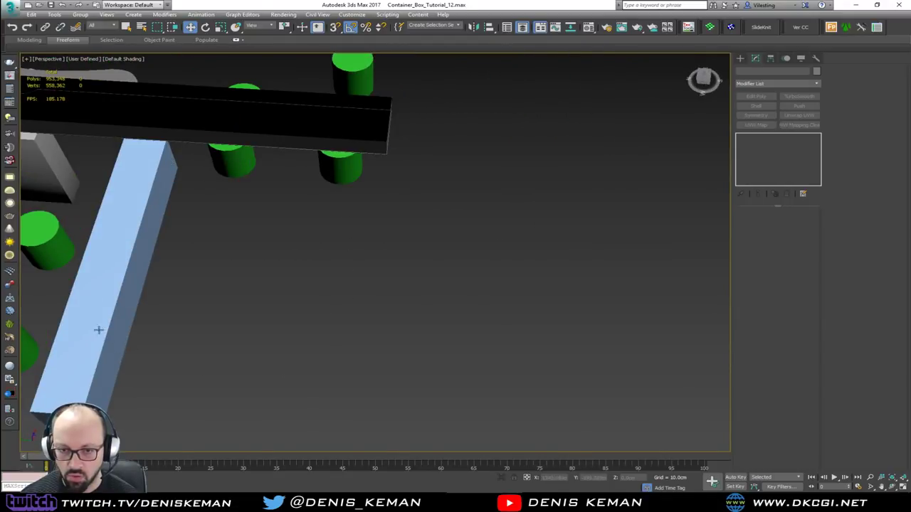
pyautogui.keyDown('alt'); pyautogui.moveTo(281, 175); pyautogui.dragTo(526, 252, button='middle'); pyautogui.keyUp('alt')
pyautogui.keyDown('alt'); pyautogui.moveTo(208, 235); pyautogui.dragTo(423, 222, button='middle'); pyautogui.keyUp('alt')
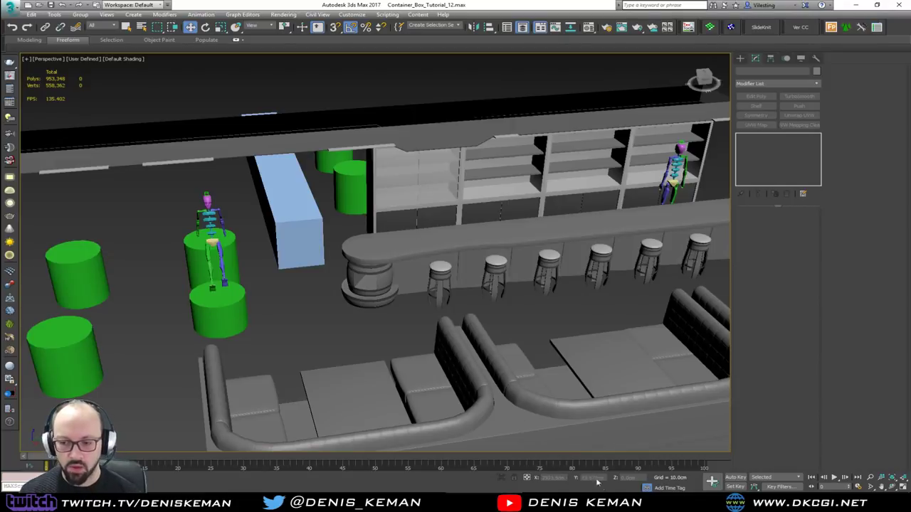
pyautogui.click(617, 500)
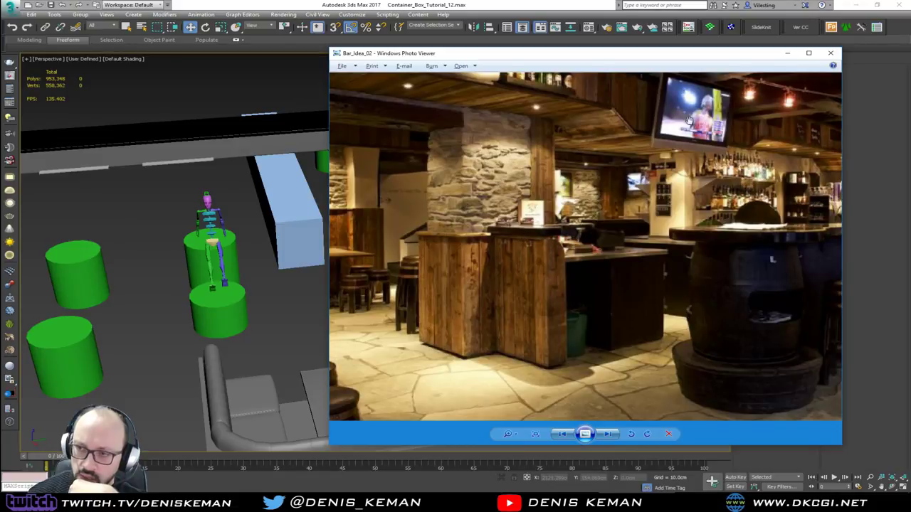
pyautogui.click(787, 53)
pyautogui.keyDown('alt'); pyautogui.moveTo(372, 222); pyautogui.dragTo(328, 295, button='middle'); pyautogui.keyUp('alt')
pyautogui.scroll(5, 380, 278)
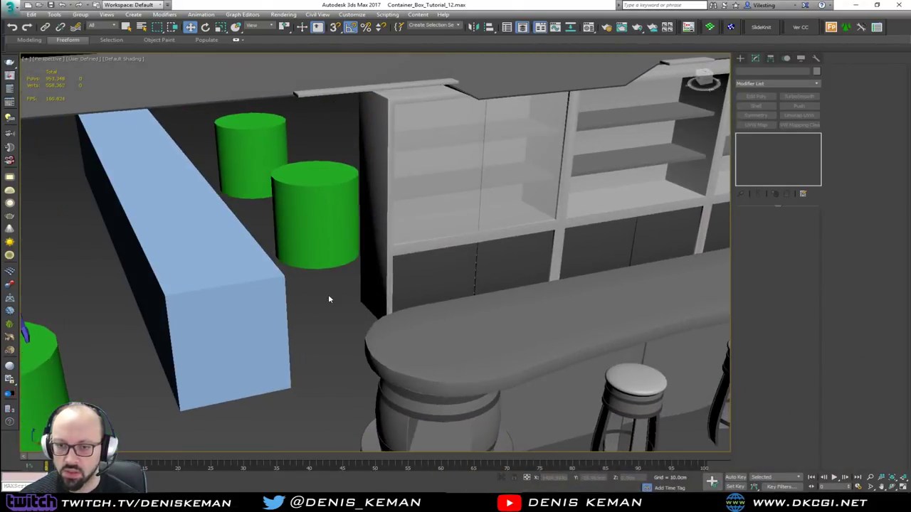
# - Create a tall box about 65 cm long, 55 cm wide and 163 cm high between the blue block and the shelf unit
pyautogui.click(740, 58)
pyautogui.click(757, 110)
pyautogui.keyDown('alt'); pyautogui.moveTo(417, 299); pyautogui.dragTo(356, 309, button='middle'); pyautogui.keyUp('alt')
pyautogui.moveTo(363, 306); pyautogui.dragTo(335, 366)
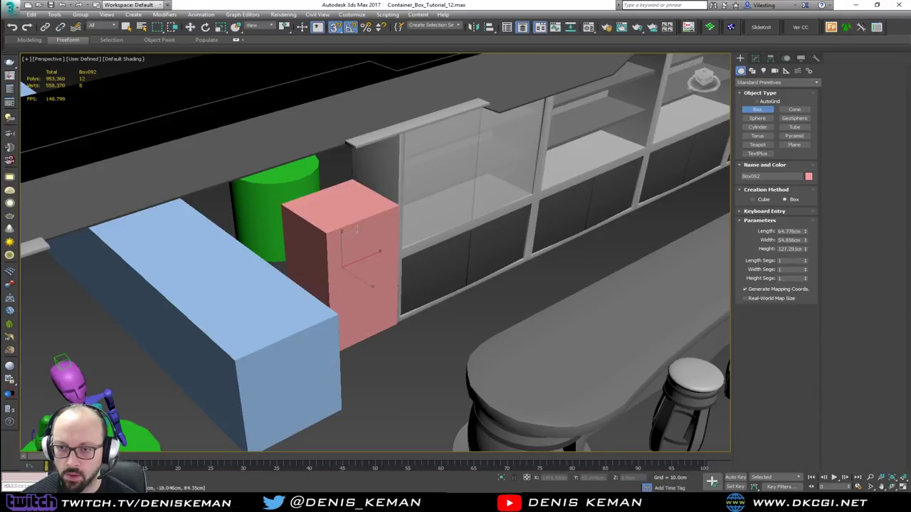
pyautogui.keyDown('alt'); pyautogui.moveTo(360, 199); pyautogui.dragTo(454, 224, button='middle'); pyautogui.keyUp('alt')
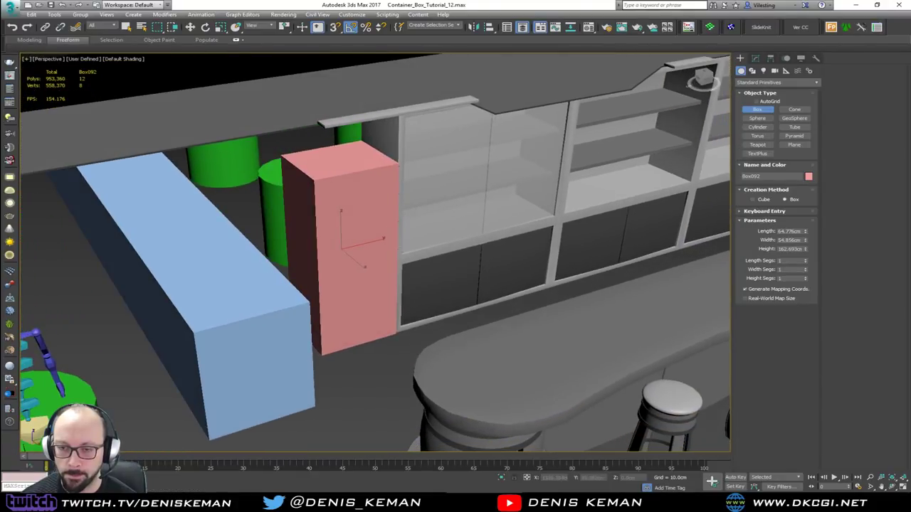
# - Add an Edit Poly modifier to the pink box and raise its four top vertices past the overhead beam to about Z 242 cm
pyautogui.press('w')
pyautogui.click(755, 59)
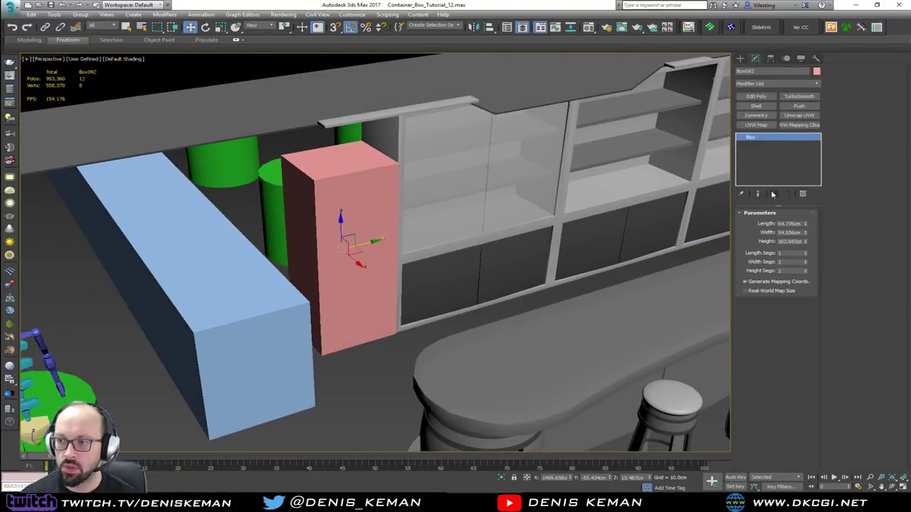
pyautogui.click(755, 97)
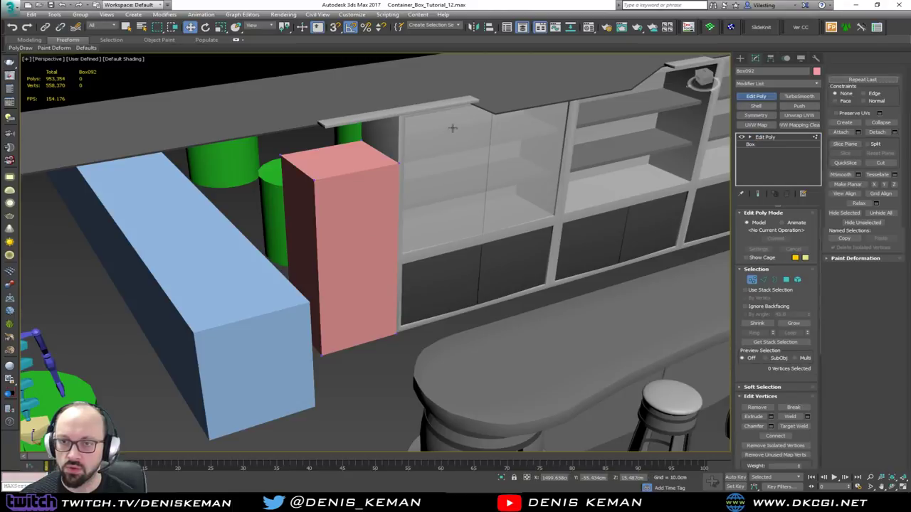
pyautogui.moveTo(459, 112); pyautogui.dragTo(239, 191)
pyautogui.keyDown('alt'); pyautogui.moveTo(240, 192); pyautogui.dragTo(337, 164, button='middle'); pyautogui.keyUp('alt')
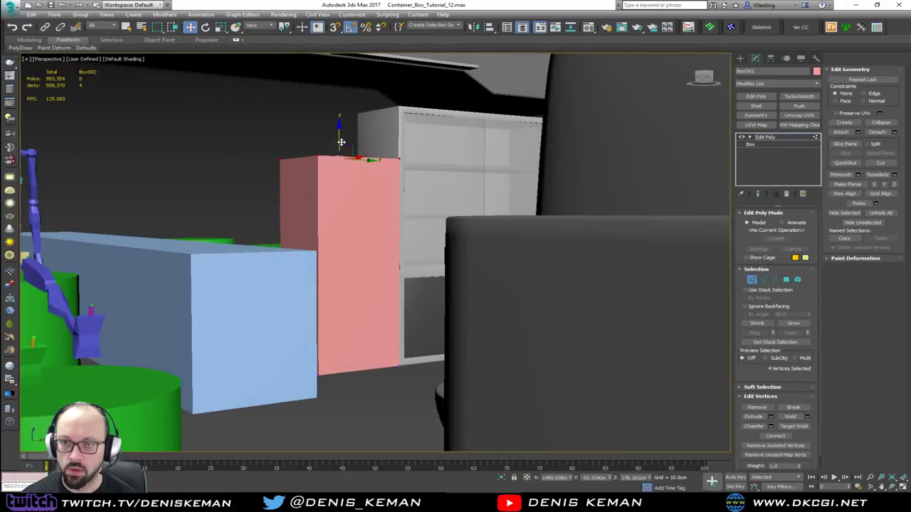
pyautogui.moveTo(341, 143); pyautogui.dragTo(346, 62)
pyautogui.keyDown('alt'); pyautogui.moveTo(346, 62); pyautogui.dragTo(389, 140, button='middle'); pyautogui.keyUp('alt')
# - Widen the pink box away from the shelf unit by moving its four outer side vertices to about Y -119 cm
pyautogui.press('F3')
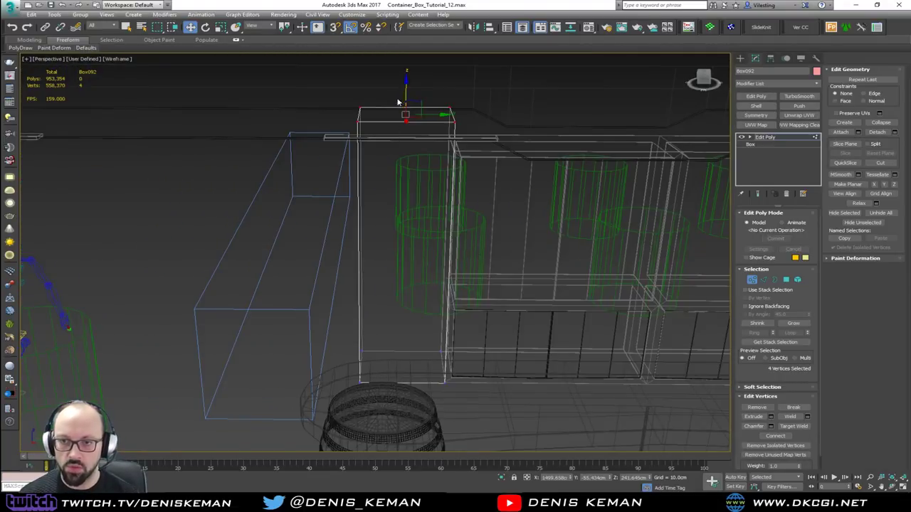
pyautogui.moveTo(373, 292); pyautogui.dragTo(403, 411)
pyautogui.press('F3')
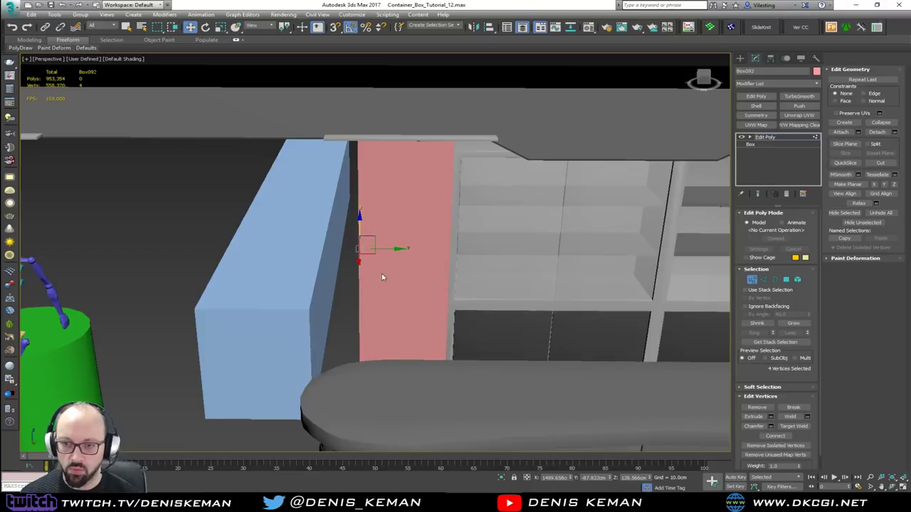
pyautogui.moveTo(392, 250)
pyautogui.mouseDown()
pyautogui.moveTo(348, 254)
pyautogui.moveTo(315, 279)
pyautogui.moveTo(307, 308)
pyautogui.mouseUp()
pyautogui.press('s')
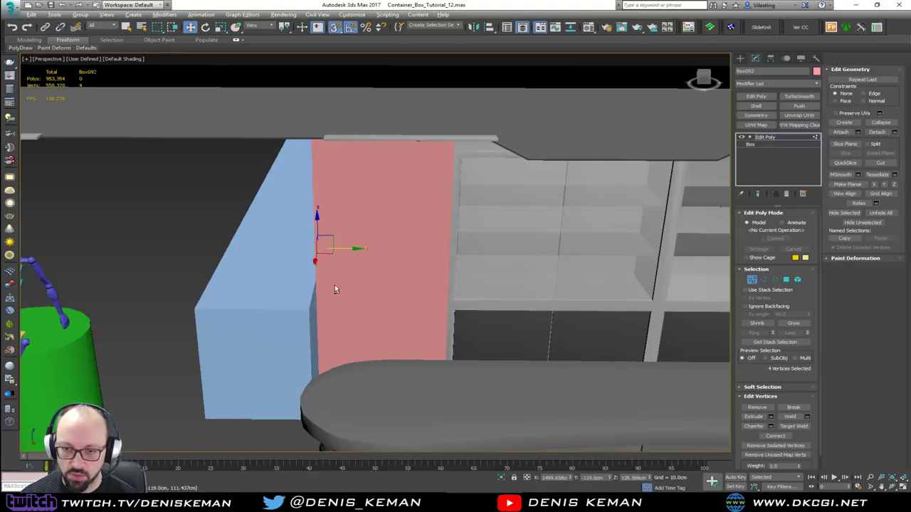
# - Examine the tall pink box against the shelf unit, ceiling beam and seating area from several sides
pyautogui.keyDown('alt'); pyautogui.moveTo(334, 286); pyautogui.dragTo(390, 275, button='middle'); pyautogui.keyUp('alt')
pyautogui.keyDown('alt'); pyautogui.moveTo(400, 196); pyautogui.dragTo(357, 203, button='middle'); pyautogui.keyUp('alt')
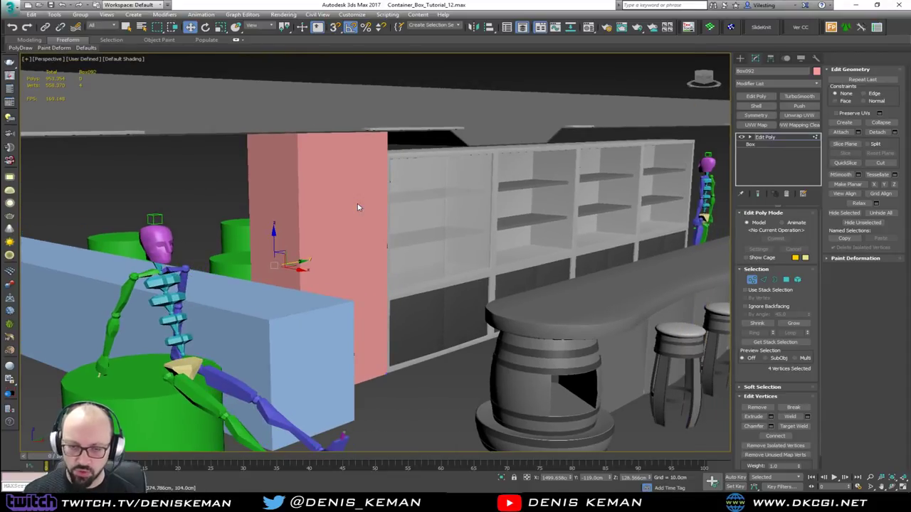
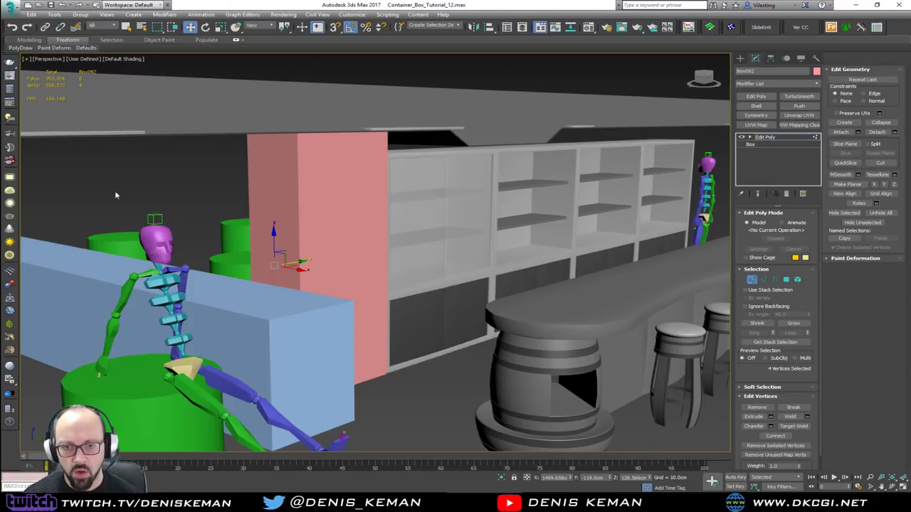
pyautogui.scroll(2, 306, 256)
pyautogui.keyDown('alt'); pyautogui.moveTo(316, 252); pyautogui.dragTo(244, 252, button='middle'); pyautogui.keyUp('alt')
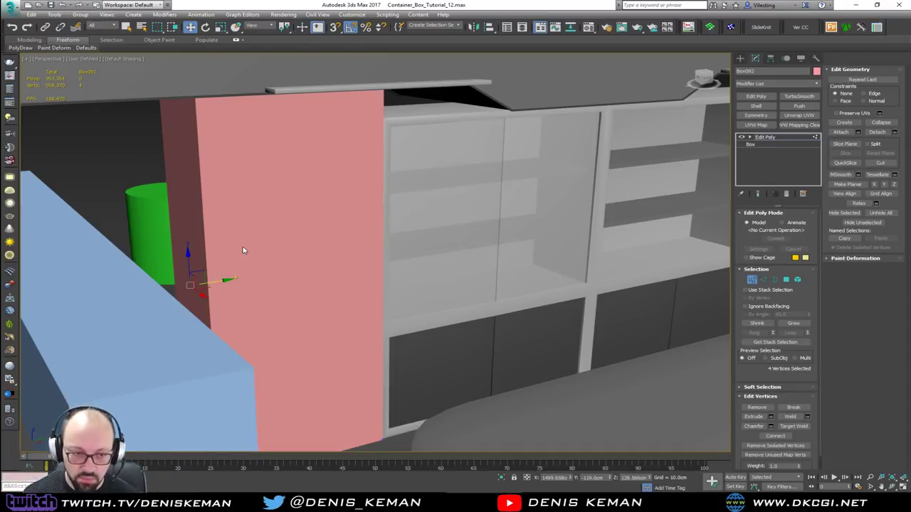
pyautogui.keyDown('alt'); pyautogui.moveTo(354, 226); pyautogui.dragTo(366, 147, button='middle'); pyautogui.keyUp('alt')
pyautogui.keyDown('alt'); pyautogui.moveTo(367, 202); pyautogui.dragTo(372, 244, button='middle'); pyautogui.keyUp('alt')
pyautogui.scroll(-4, 260, 226)
pyautogui.keyDown('alt'); pyautogui.moveTo(372, 279); pyautogui.dragTo(359, 282, button='middle'); pyautogui.keyUp('alt')
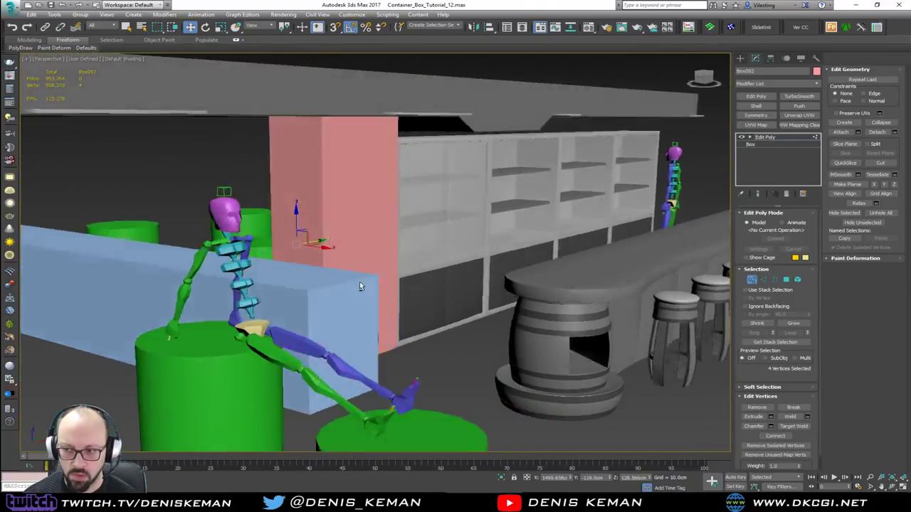
# - Delete the long low blue box beside the seating
pyautogui.hotkey('shift', 'z')
pyautogui.click(310, 300)
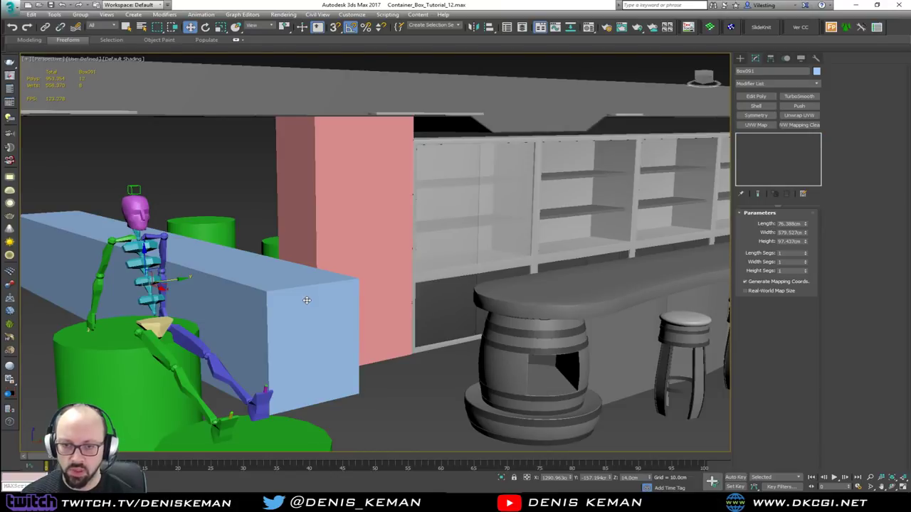
pyautogui.press('Delete')
# - Examine the pink box, shelf unit and barrel end of the counter from the front, above and side to check the layout
pyautogui.hotkey('shift', 'z')
pyautogui.hotkey('shift', 'z')
pyautogui.hotkey('shift', 'z')
pyautogui.hotkey('shift', 'z')
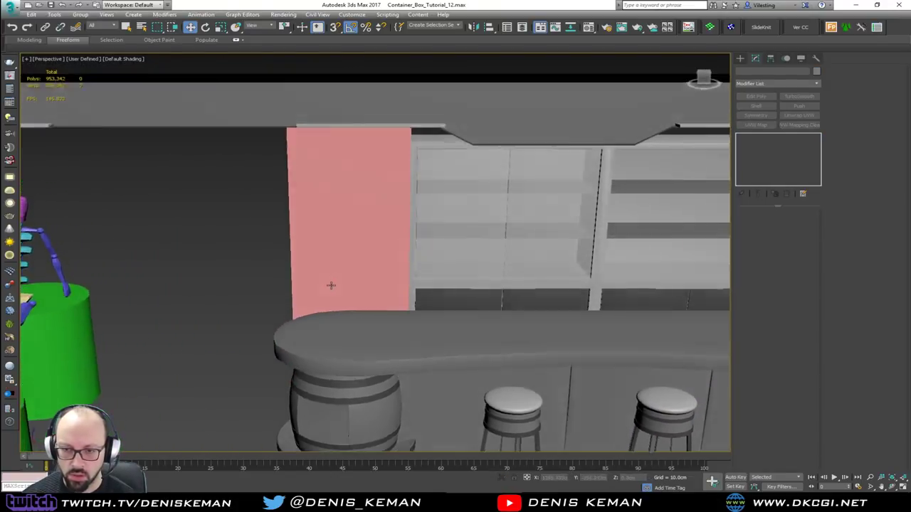
pyautogui.hotkey('shift', 'z')
pyautogui.hotkey('shift', 'z')
pyautogui.hotkey('shift', 'z')
pyautogui.hotkey('shift', 'z')
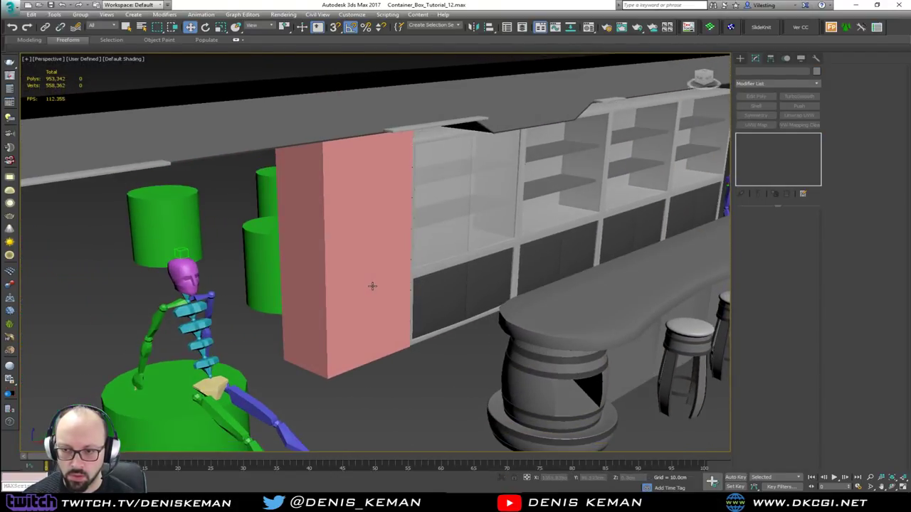
pyautogui.keyDown('alt'); pyautogui.moveTo(372, 286); pyautogui.dragTo(333, 294, button='middle'); pyautogui.keyUp('alt')
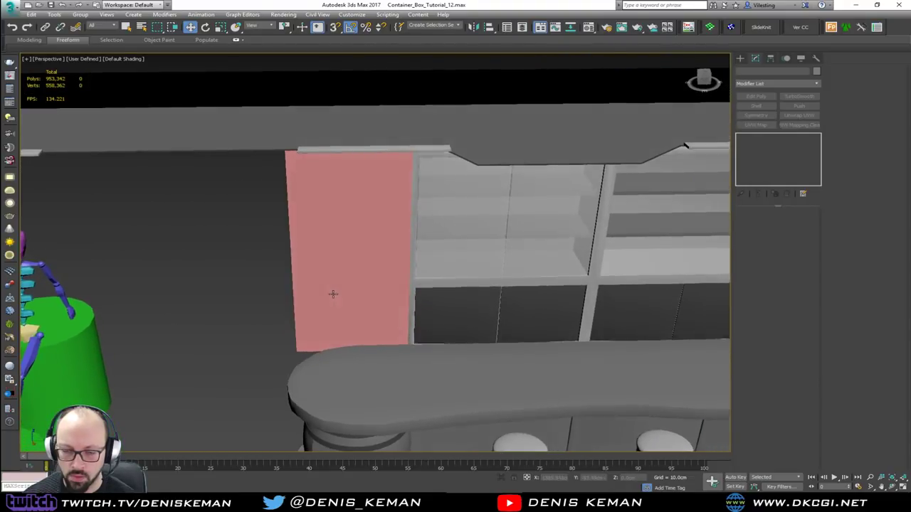
pyautogui.hotkey('shift', 'z')
pyautogui.hotkey('shift', 'z')
pyautogui.hotkey('shift', 'z')
pyautogui.hotkey('shift', 'z')
pyautogui.hotkey('shift', 'z')
pyautogui.hotkey('shift', 'z')
pyautogui.hotkey('shift', 'z')
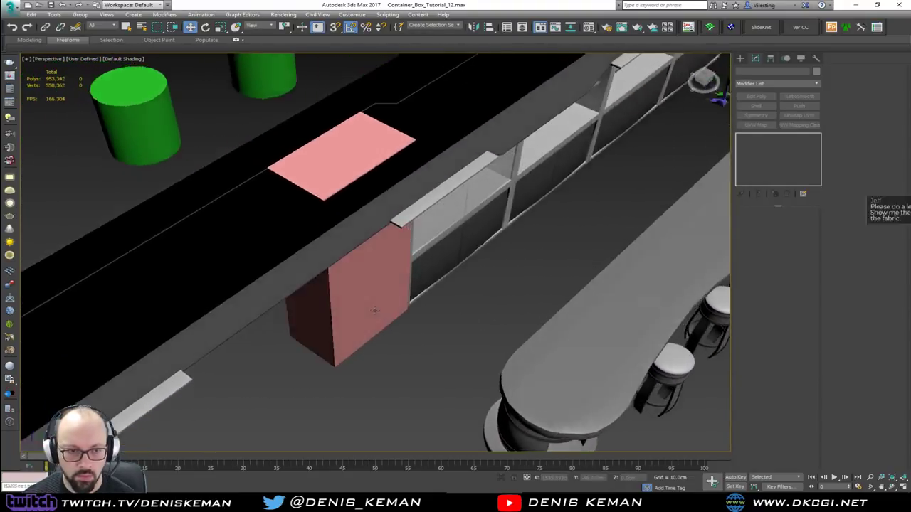
pyautogui.hotkey('shift', 'z')
pyautogui.hotkey('shift', 'z')
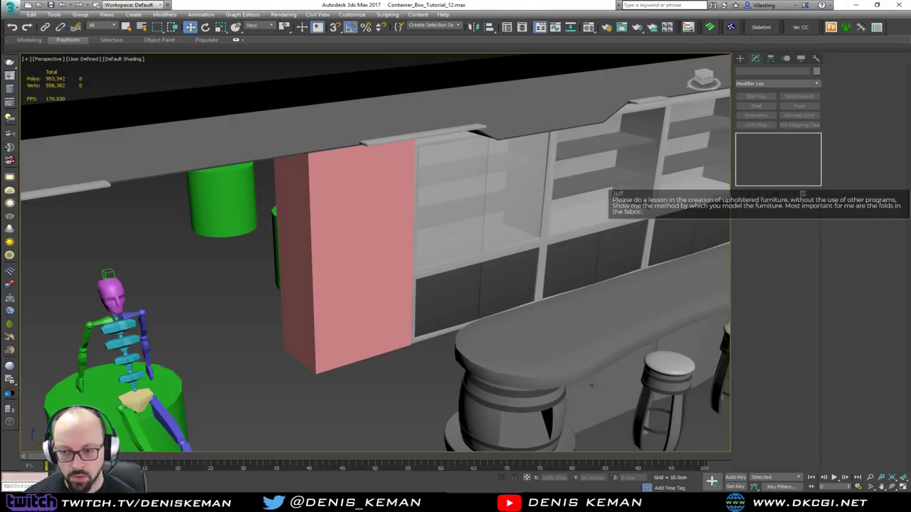
# - Turn on the countertop's uppermost TurboSmooth modifier with edged faces displayed, and save the scene
pyautogui.click(542, 375)
pyautogui.scroll(3, 541, 375)
pyautogui.press('F4')
pyautogui.moveTo(505, 360); pyautogui.dragTo(449, 307, button='middle')
pyautogui.click(741, 137)
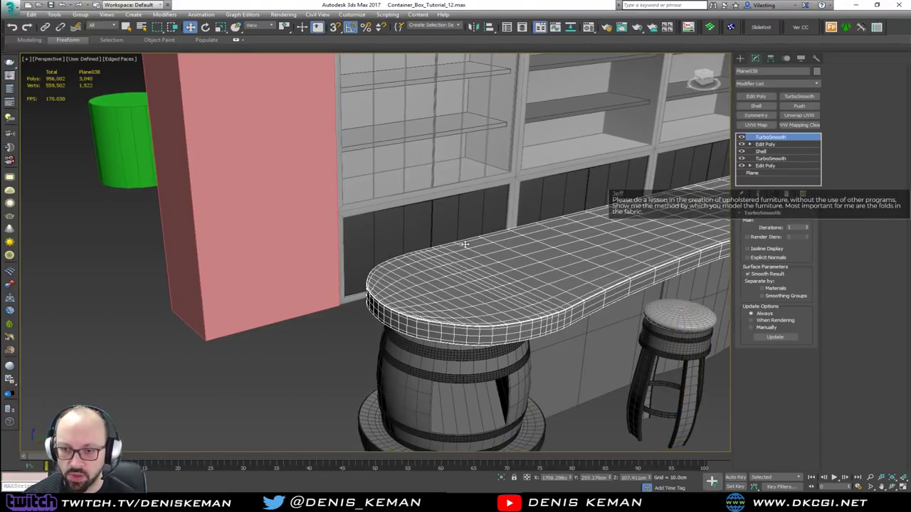
pyautogui.click(318, 377)
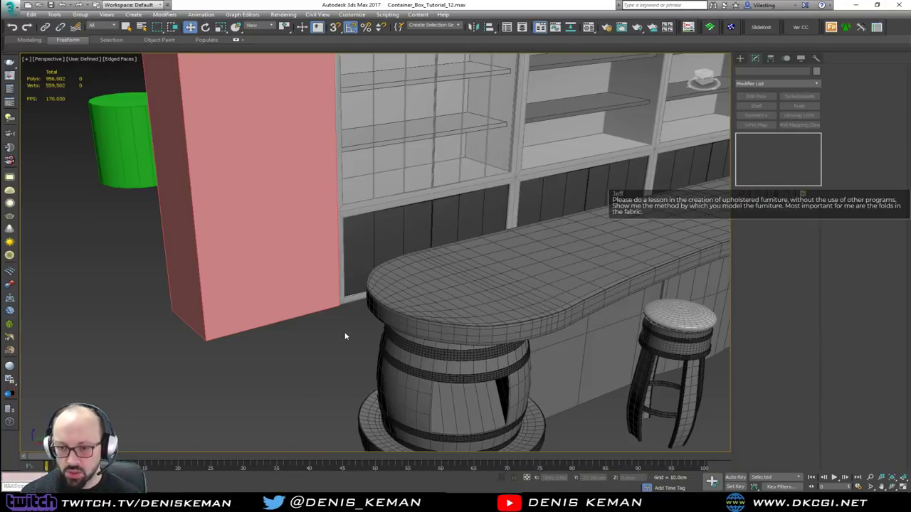
pyautogui.scroll(-10, 401, 341)
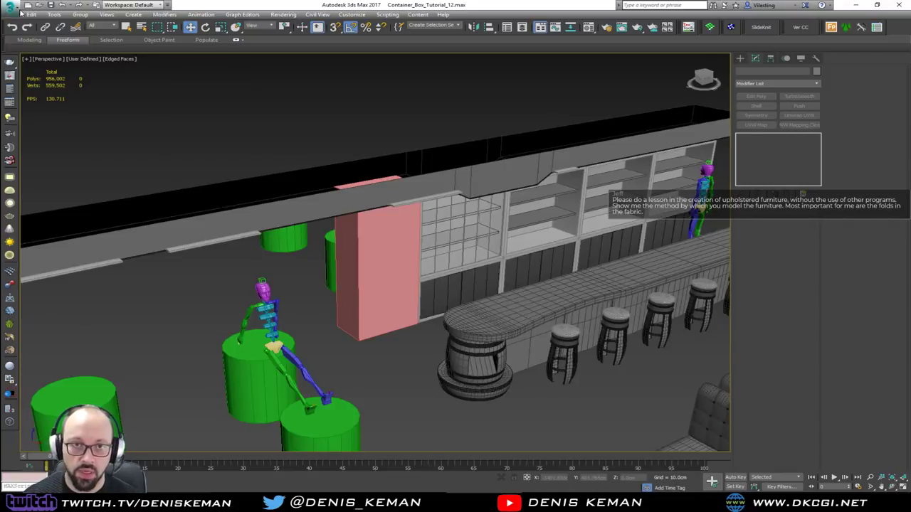
pyautogui.click(11, 9)
pyautogui.click(31, 82)
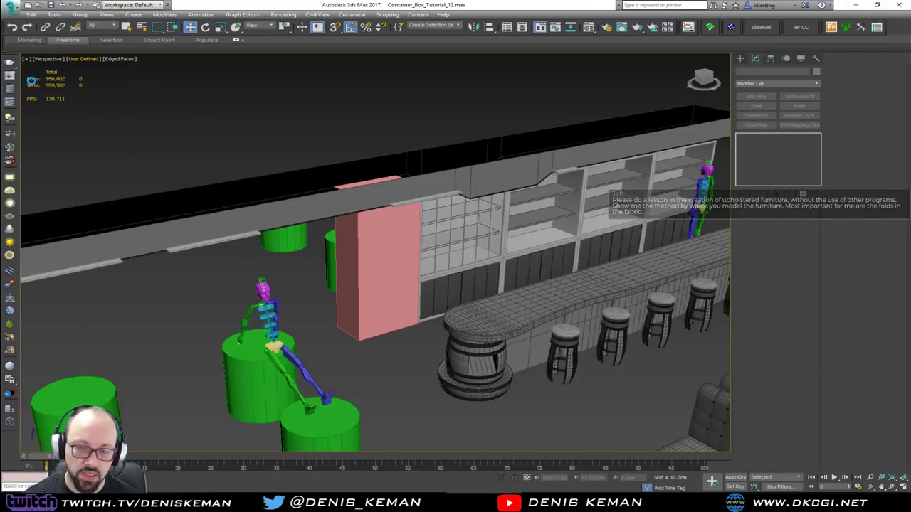
# - Draw a rectangle spline about 114 by 237 cm near the barrel, with Enable In Viewport off, and raise it to about Z 130 cm
pyautogui.click(740, 58)
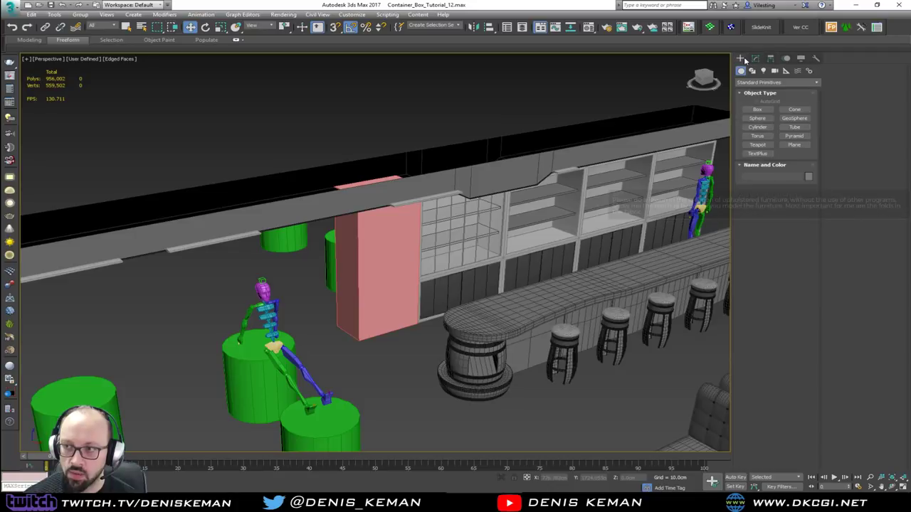
pyautogui.rightClick(363, 309)
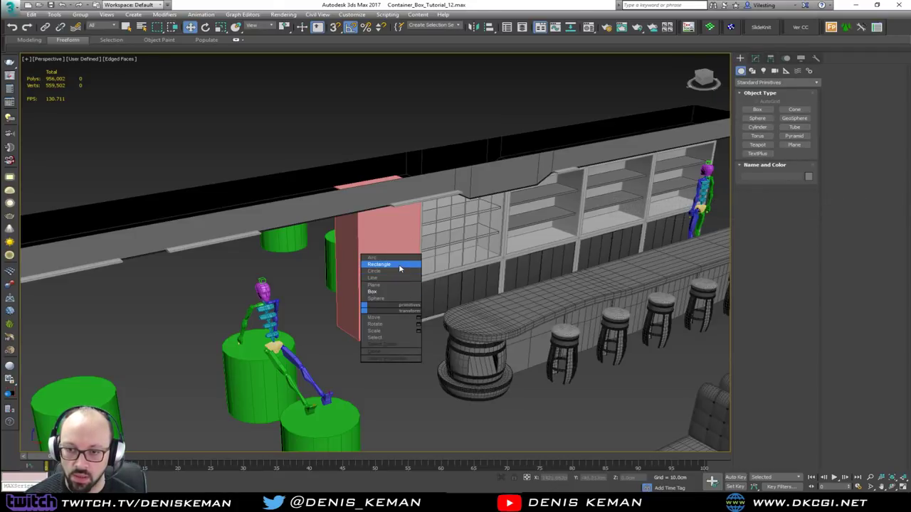
pyautogui.click(398, 264)
pyautogui.moveTo(408, 333); pyautogui.dragTo(451, 435)
pyautogui.click(760, 212)
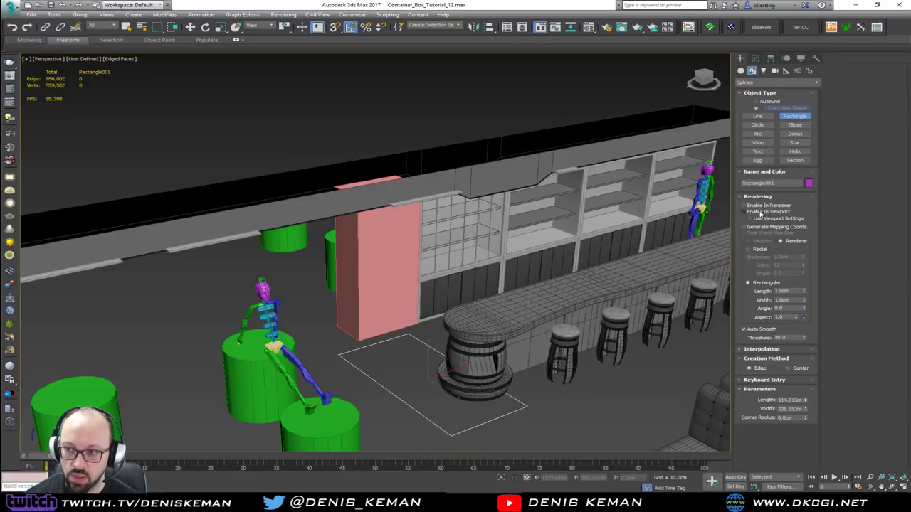
pyautogui.press('w')
pyautogui.moveTo(429, 372); pyautogui.dragTo(492, 318)
# - Apply the Garment Maker modifier to the rectangle to mesh it as a fabric panel
pyautogui.click(754, 58)
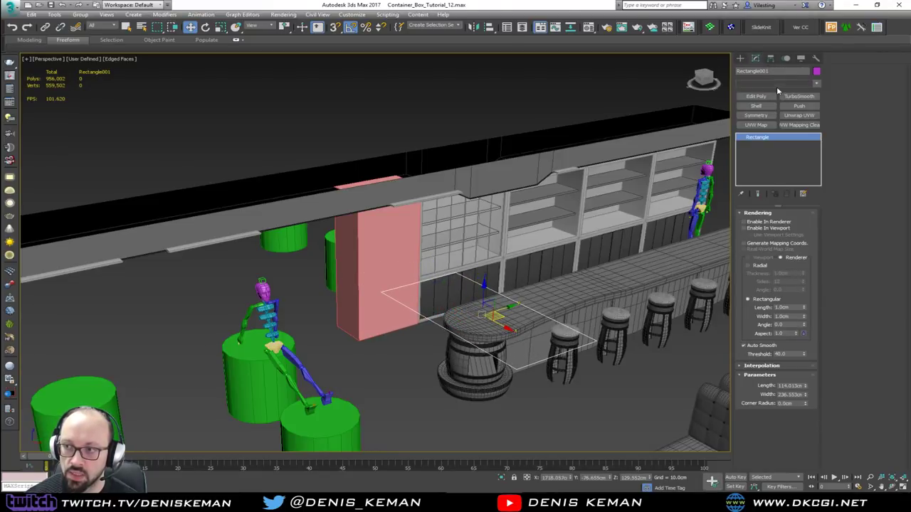
pyautogui.click(776, 86)
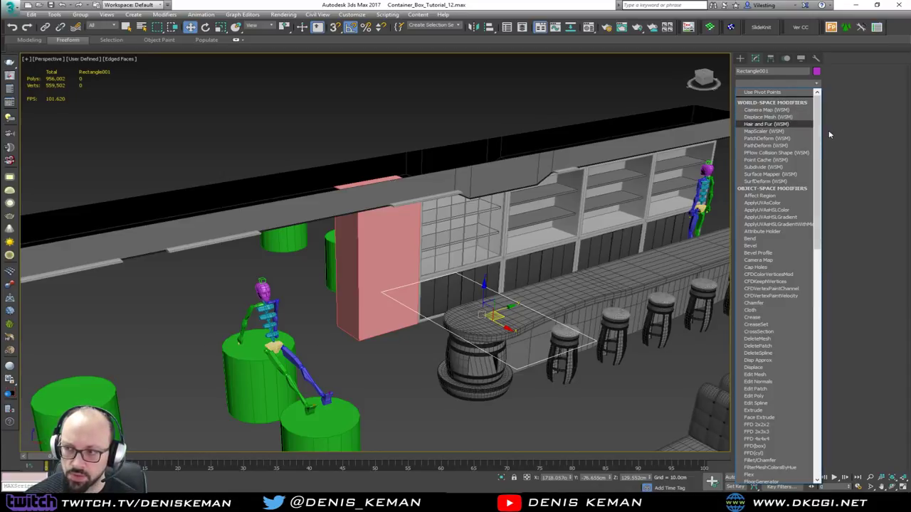
pyautogui.moveTo(819, 134); pyautogui.dragTo(804, 231)
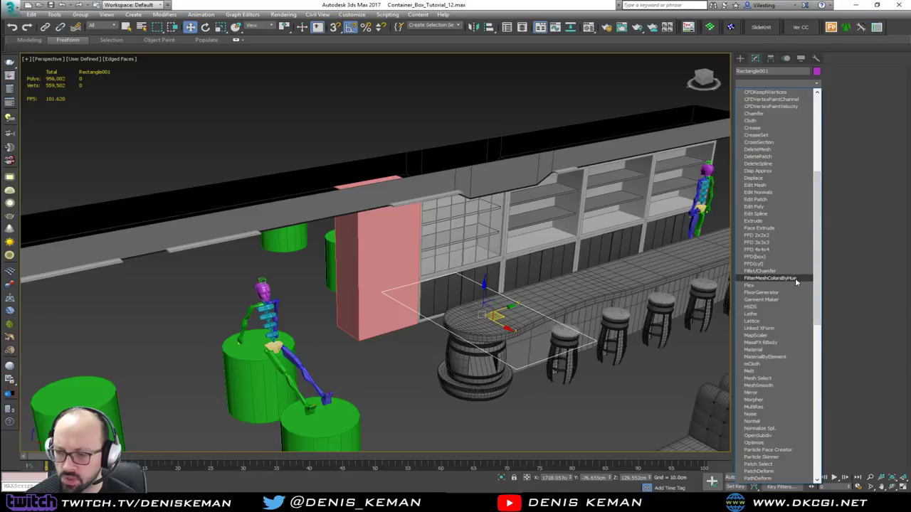
pyautogui.press('g')
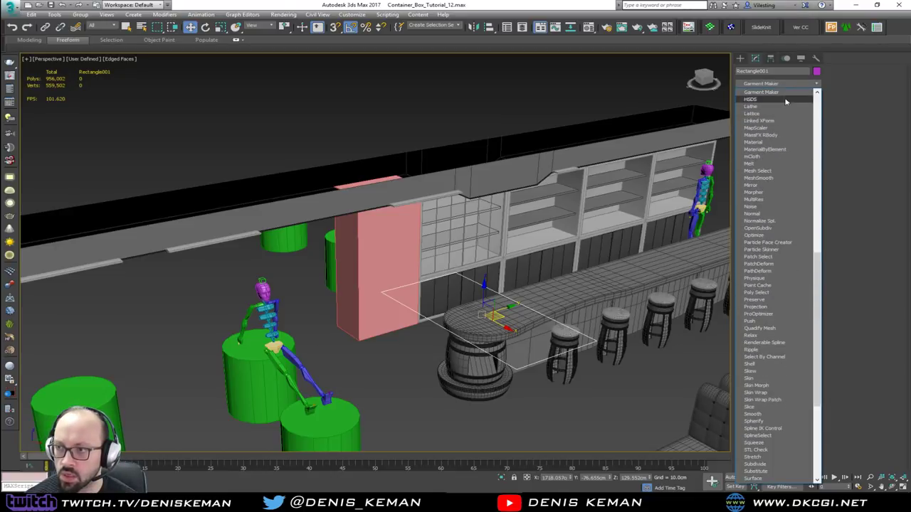
pyautogui.press('Return')
pyautogui.scroll(4, 498, 320)
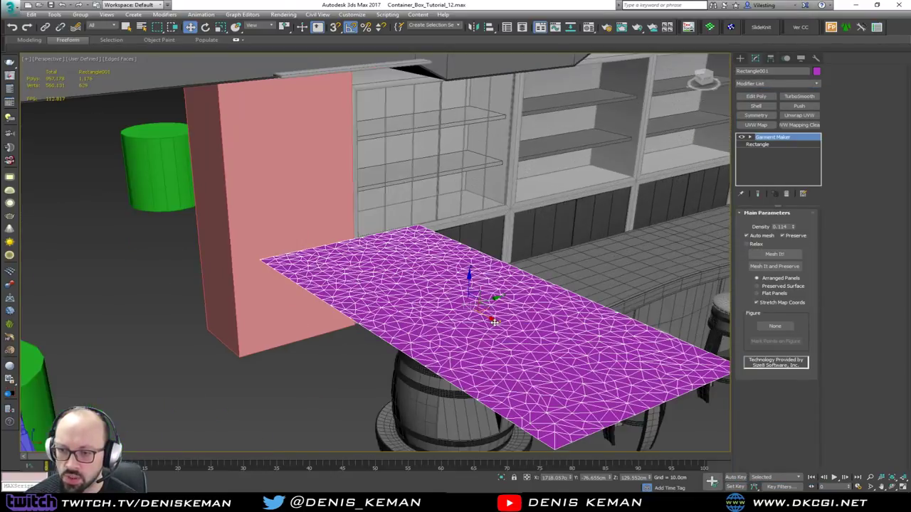
# - Try raising the rectangle's Garment Maker mesh density to 0.14
pyautogui.scroll(-1, 506, 327)
pyautogui.moveTo(506, 326)
pyautogui.keyDown('alt'); pyautogui.mouseDown(button='middle')
pyautogui.moveTo(515, 319)
pyautogui.moveTo(505, 301)
pyautogui.moveTo(488, 308)
pyautogui.moveTo(491, 331)
pyautogui.moveTo(518, 324)
pyautogui.mouseUp(button='middle'); pyautogui.keyUp('alt')
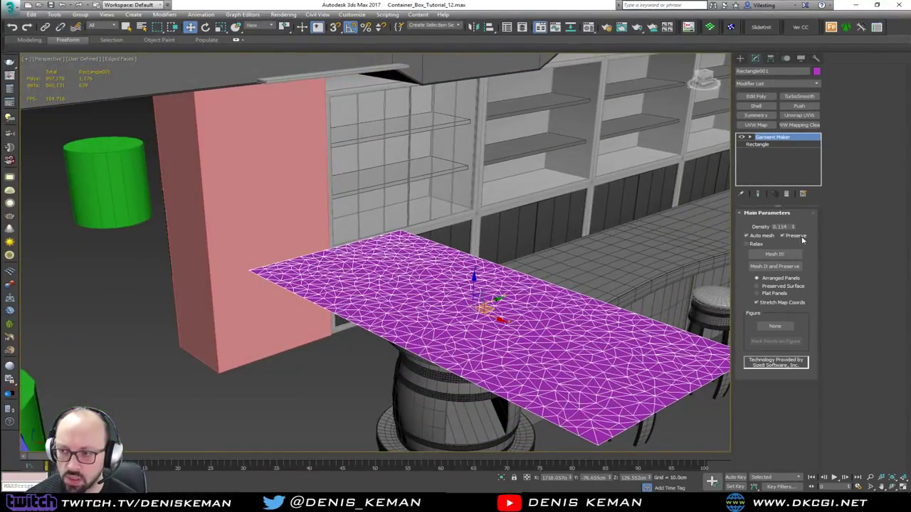
pyautogui.moveTo(794, 229); pyautogui.dragTo(796, 216)
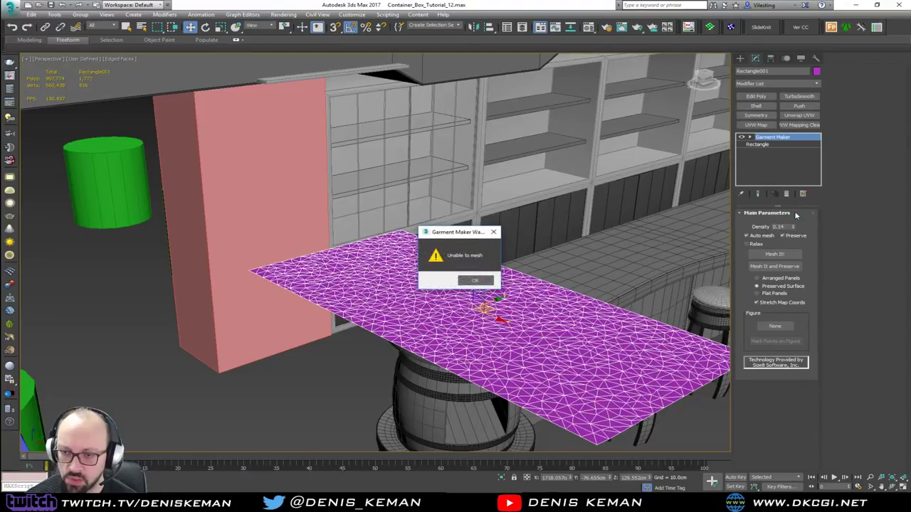
pyautogui.click(484, 281)
pyautogui.click(484, 281)
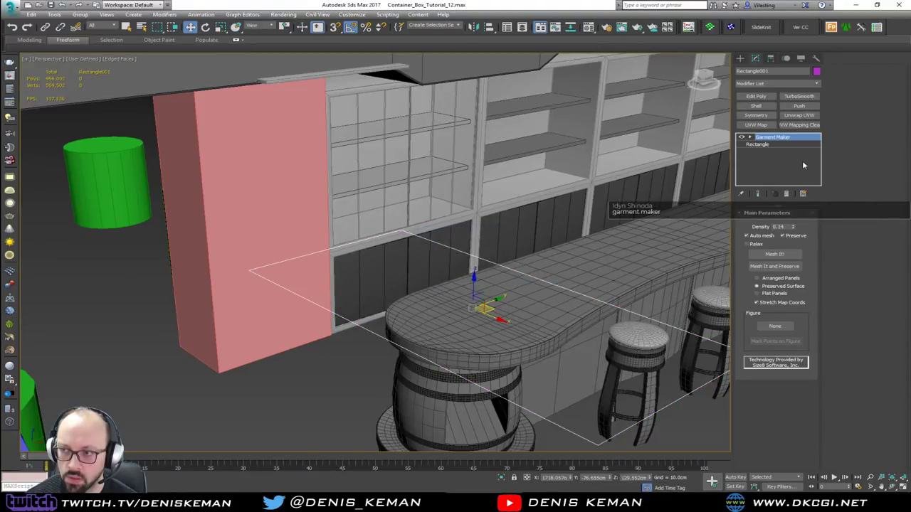
# - Delete the rectangle together with its Garment Maker modifier and save the scene
pyautogui.click(788, 194)
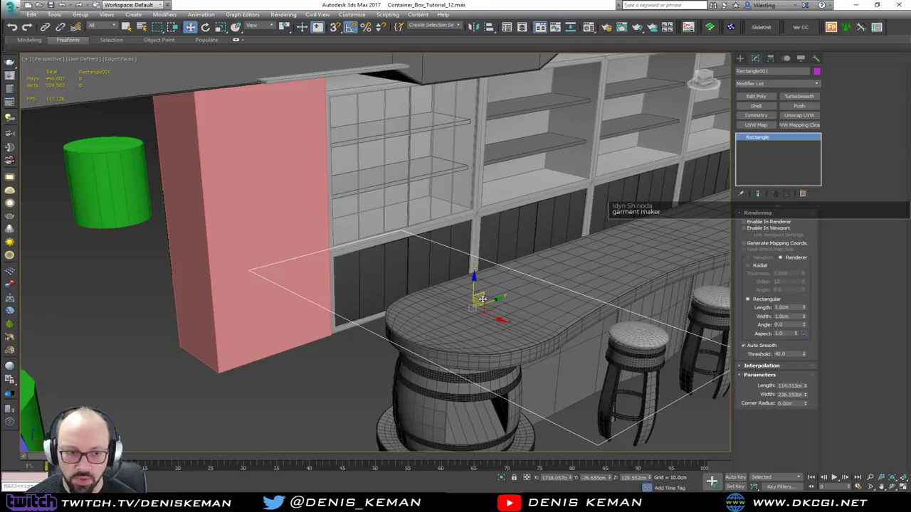
pyautogui.moveTo(481, 301); pyautogui.dragTo(450, 278, button='middle')
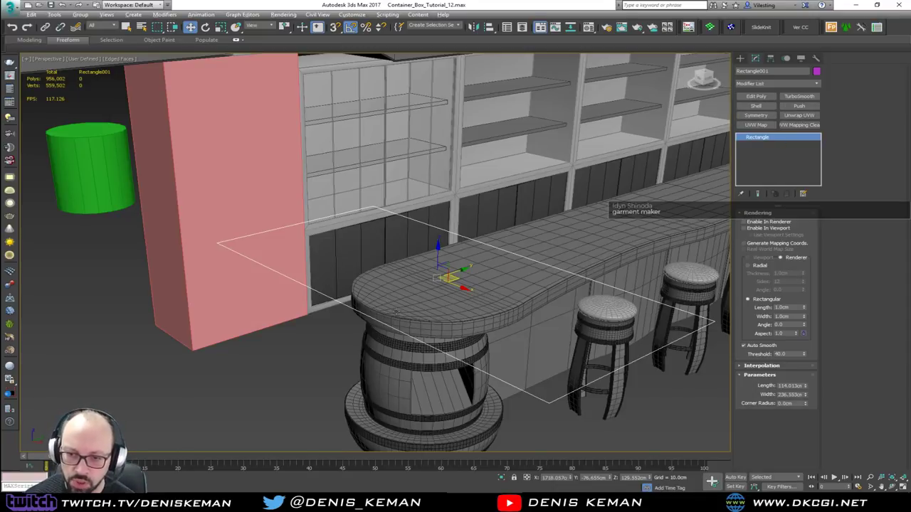
pyautogui.keyDown('alt'); pyautogui.moveTo(461, 333); pyautogui.dragTo(385, 313, button='middle'); pyautogui.keyUp('alt')
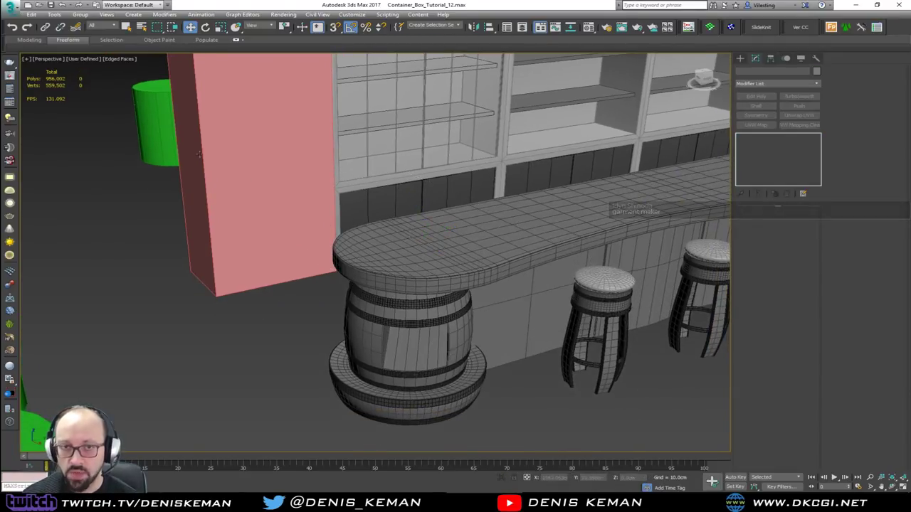
pyautogui.click(11, 11)
pyautogui.click(22, 84)
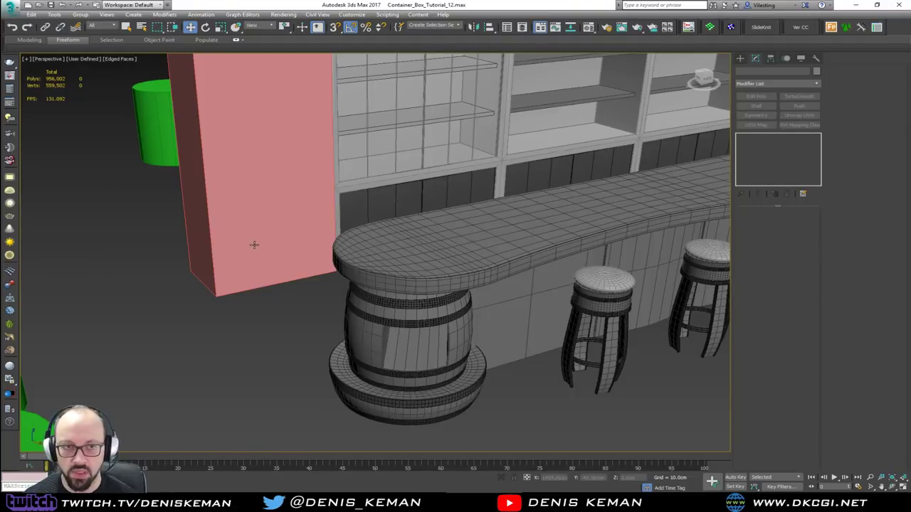
# - Select the tall pink box beside the shelving and compare it with the Bar_Idea_02 reference photo in Windows Photo Viewer
pyautogui.moveTo(254, 244); pyautogui.dragTo(328, 326, button='middle')
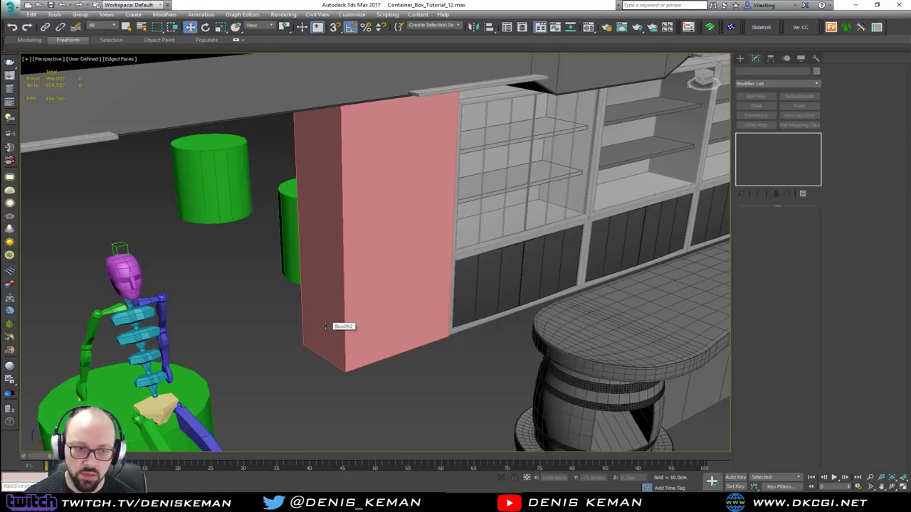
pyautogui.moveTo(358, 289); pyautogui.dragTo(340, 302, button='middle')
pyautogui.click(322, 303)
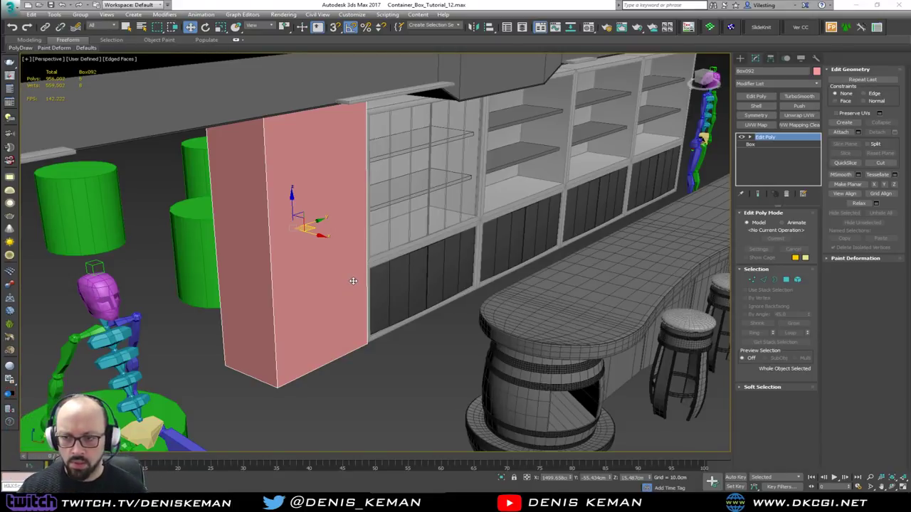
pyautogui.hotkey('alt', 'Tab')
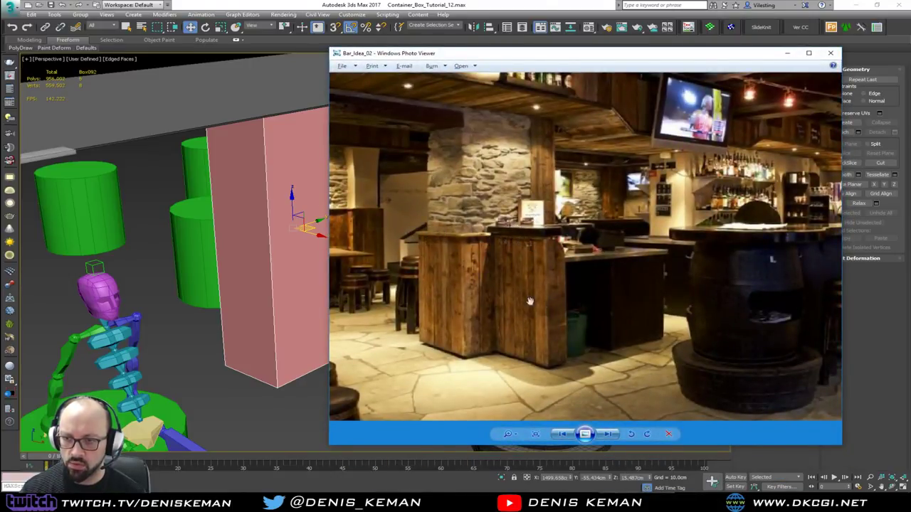
pyautogui.click(787, 53)
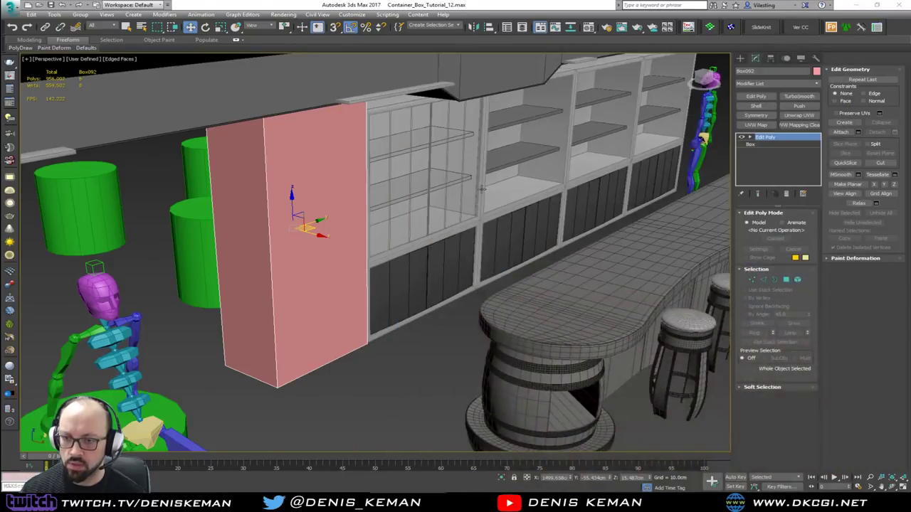
# - Insert a horizontal edge loop just below the tall box's mid-height and a vertical edge loop through its wide front face
pyautogui.keyDown('alt'); pyautogui.moveTo(420, 174); pyautogui.dragTo(375, 221, button='middle'); pyautogui.keyUp('alt')
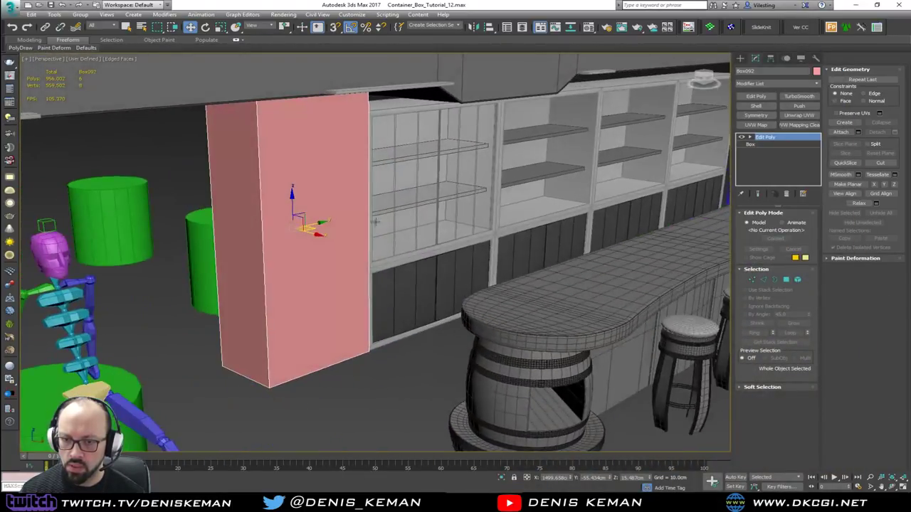
pyautogui.hotkey('alt', '1')
pyautogui.click(300, 266)
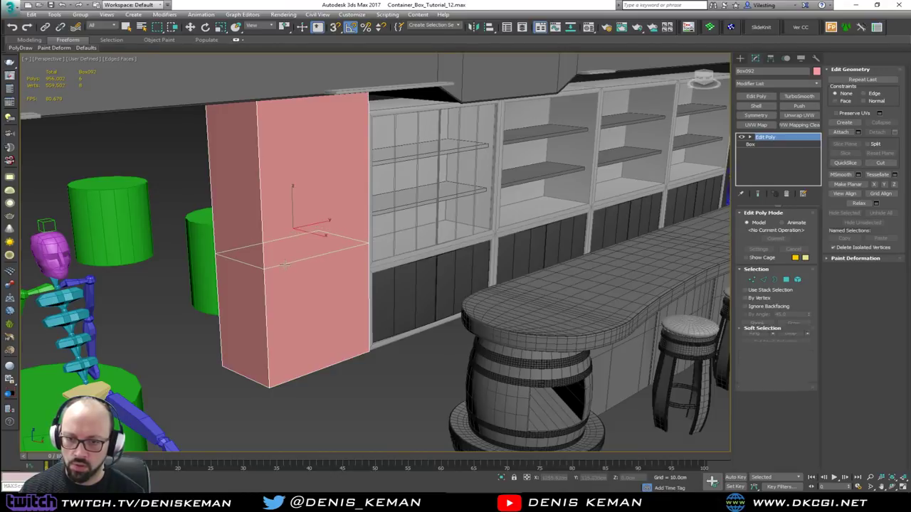
pyautogui.click(300, 265)
pyautogui.press('w')
# - Extrude the lower front polygon nearest the shelving outward from the column to form a counter block
pyautogui.press('4')
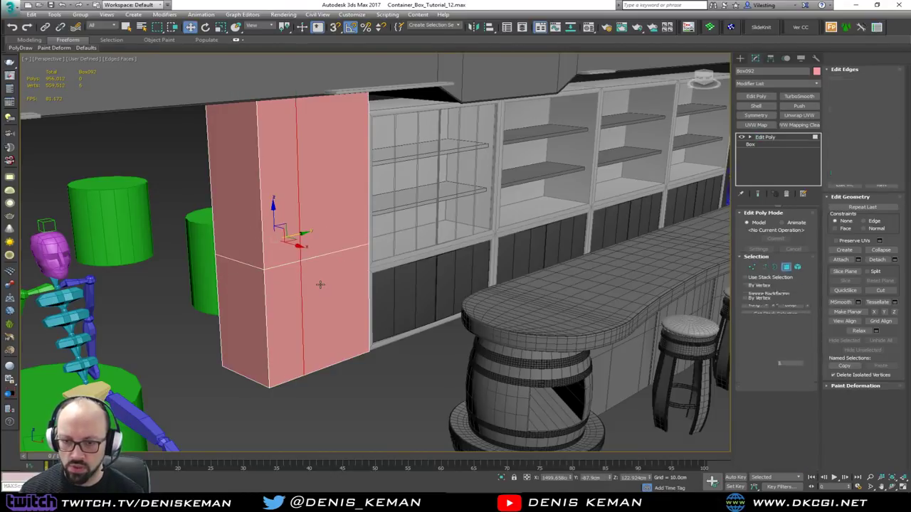
pyautogui.click(321, 285)
pyautogui.click(761, 420)
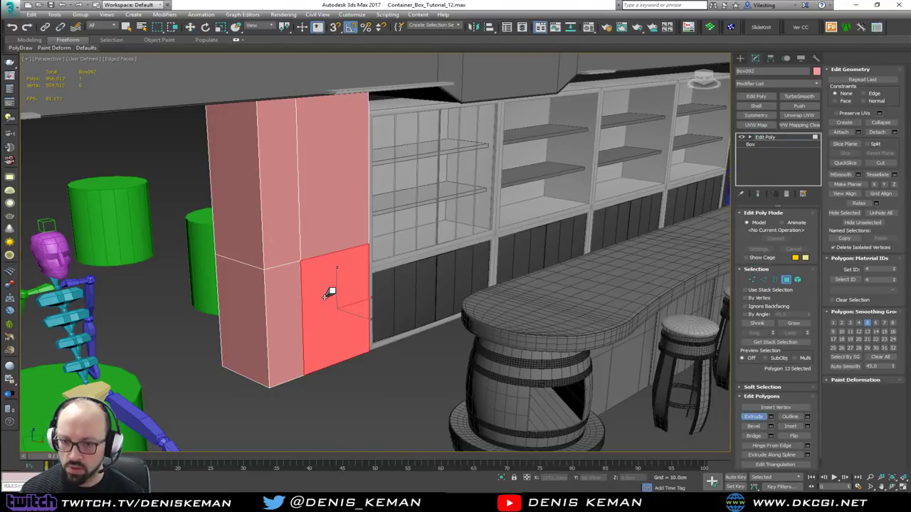
pyautogui.moveTo(329, 291); pyautogui.dragTo(253, 115)
pyautogui.press('w')
pyautogui.keyDown('alt'); pyautogui.moveTo(362, 260); pyautogui.dragTo(384, 265, button='middle'); pyautogui.keyUp('alt')
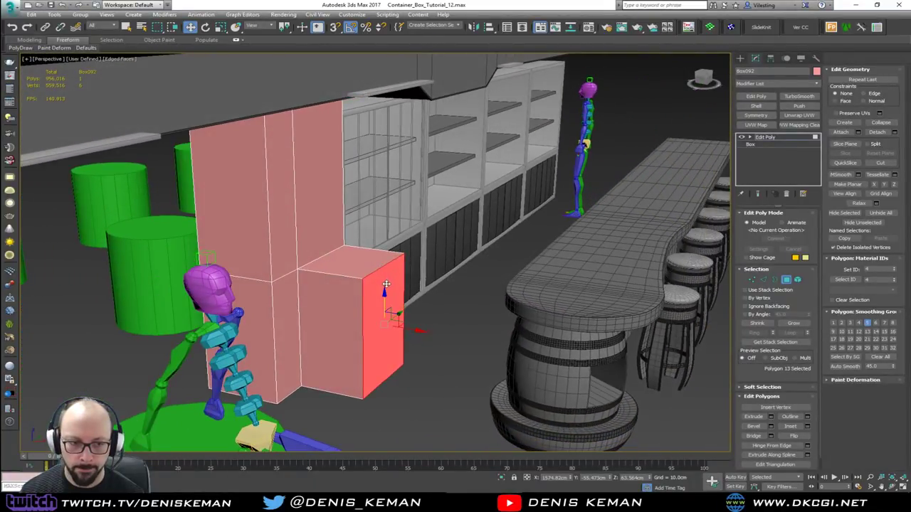
# - Check the Bar_Idea_02 reference photo and detach the counter block's top polygon as a clone named Object077
pyautogui.scroll(3, 382, 313)
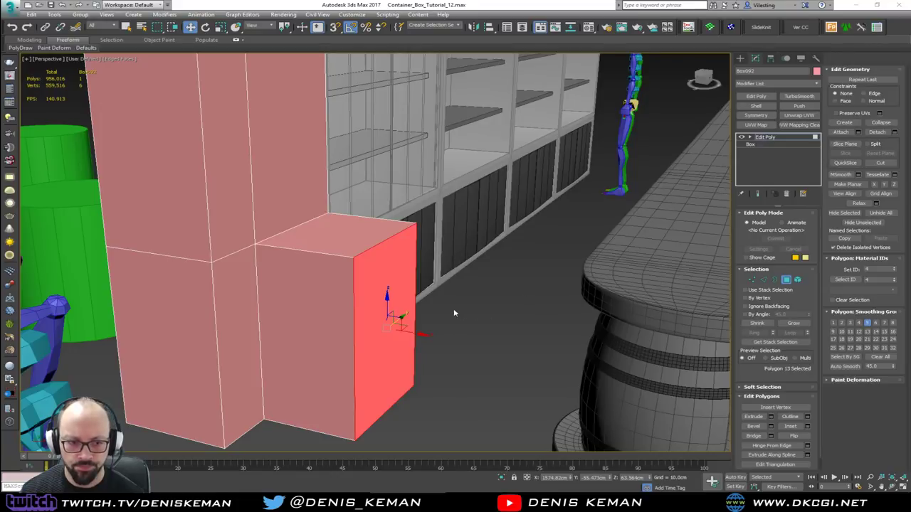
pyautogui.moveTo(454, 312); pyautogui.dragTo(429, 290, button='middle')
pyautogui.moveTo(361, 215); pyautogui.dragTo(416, 279, button='middle')
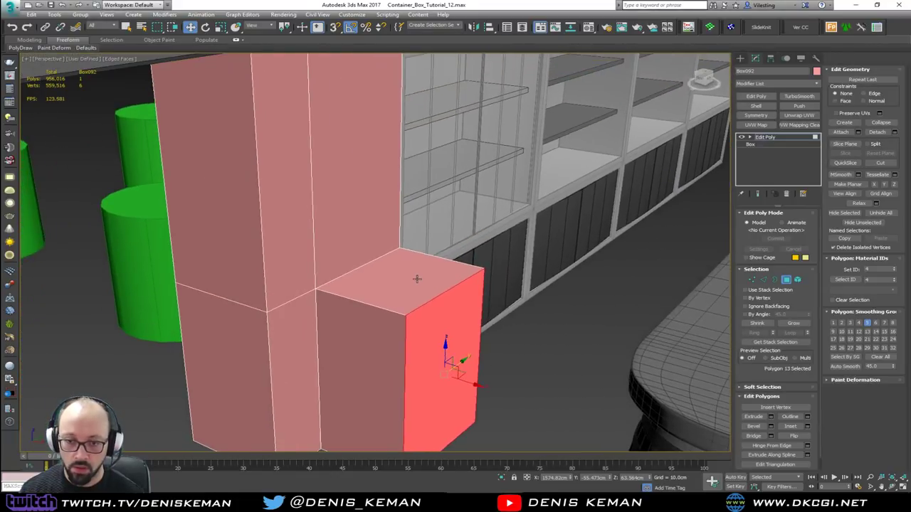
pyautogui.hotkey('alt', 'Tab')
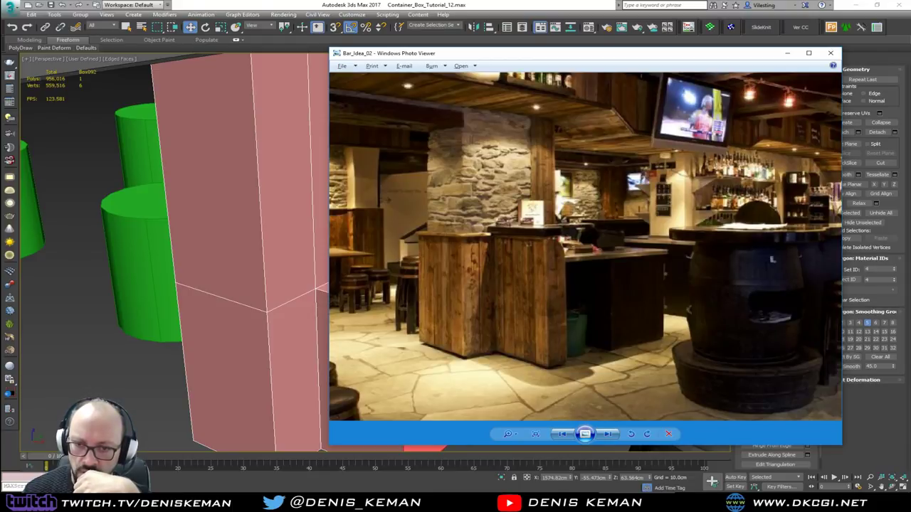
pyautogui.hotkey('alt', 'Tab')
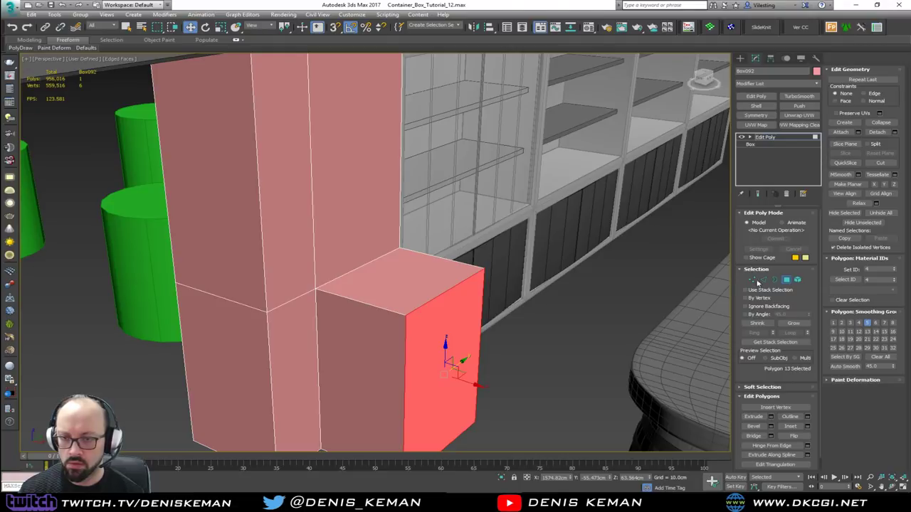
pyautogui.click(352, 288)
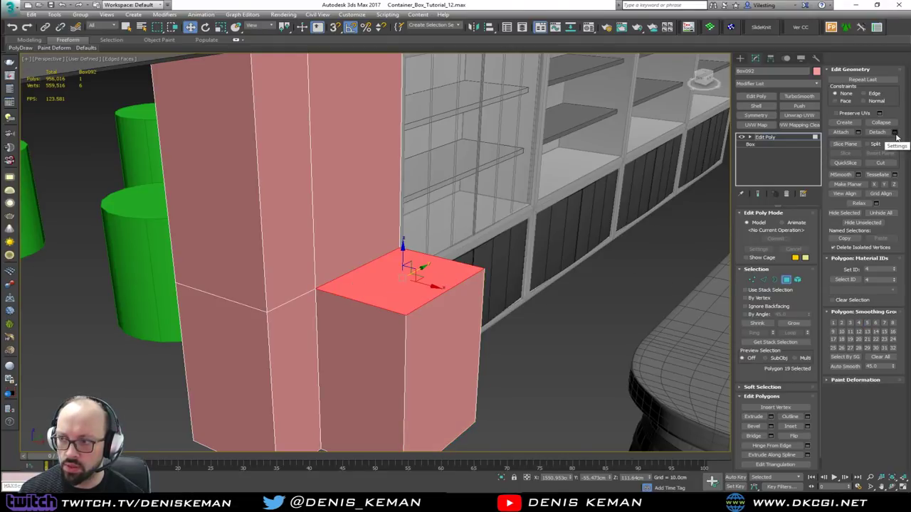
pyautogui.click(895, 133)
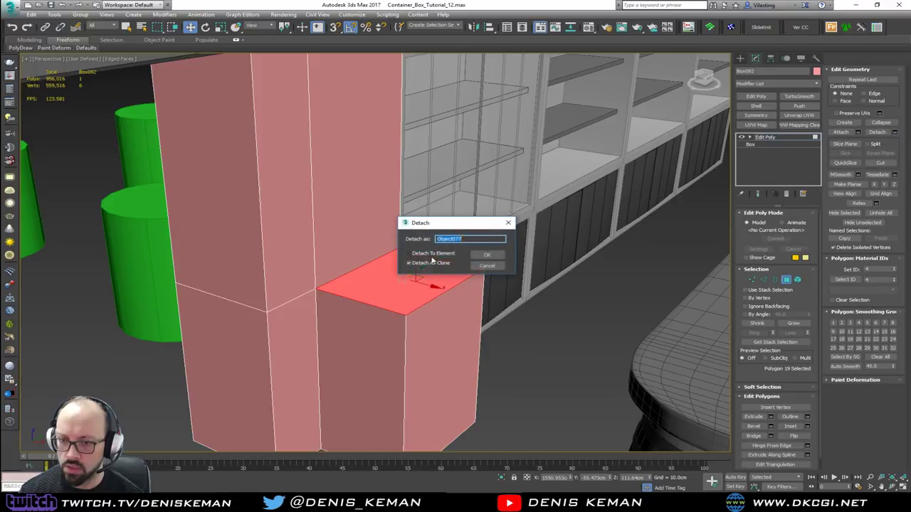
pyautogui.click(487, 255)
pyautogui.press('4')
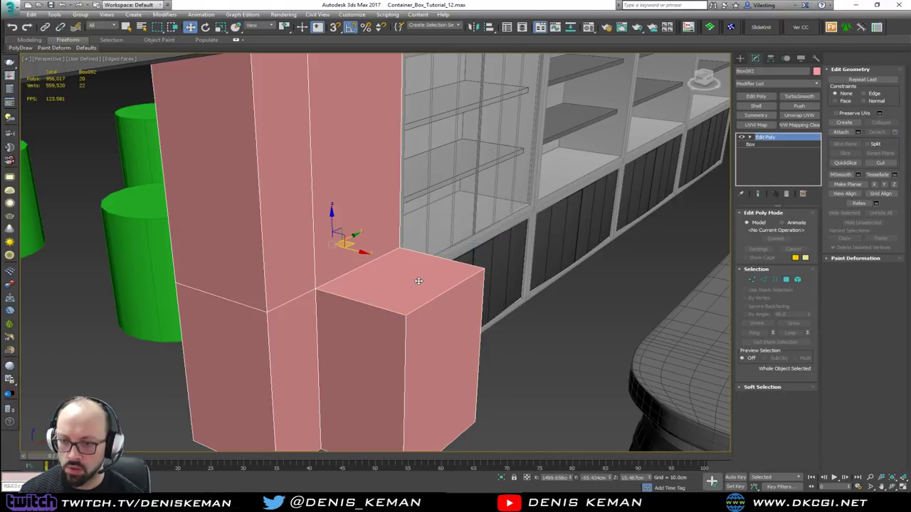
# - Apply a Shell modifier with a 3 cm outer amount to the detached top polygon
pyautogui.click(418, 281)
pyautogui.click(419, 281)
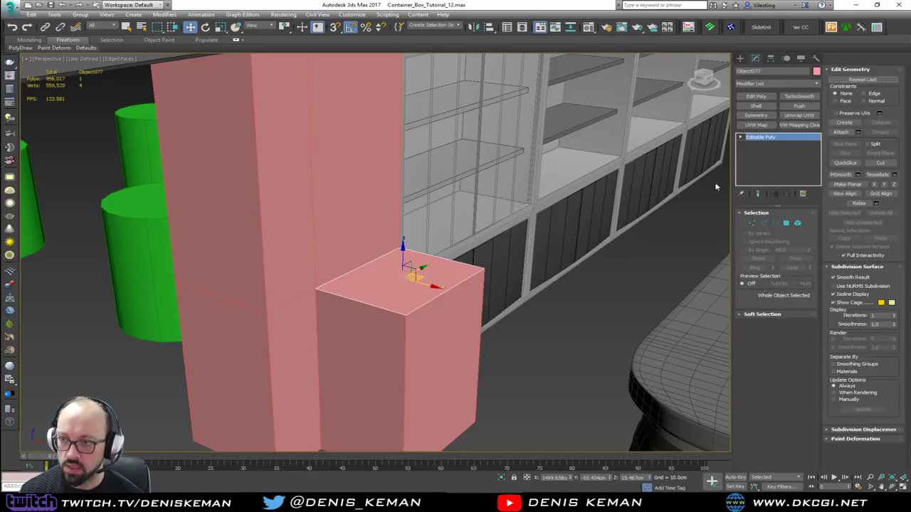
pyautogui.click(754, 106)
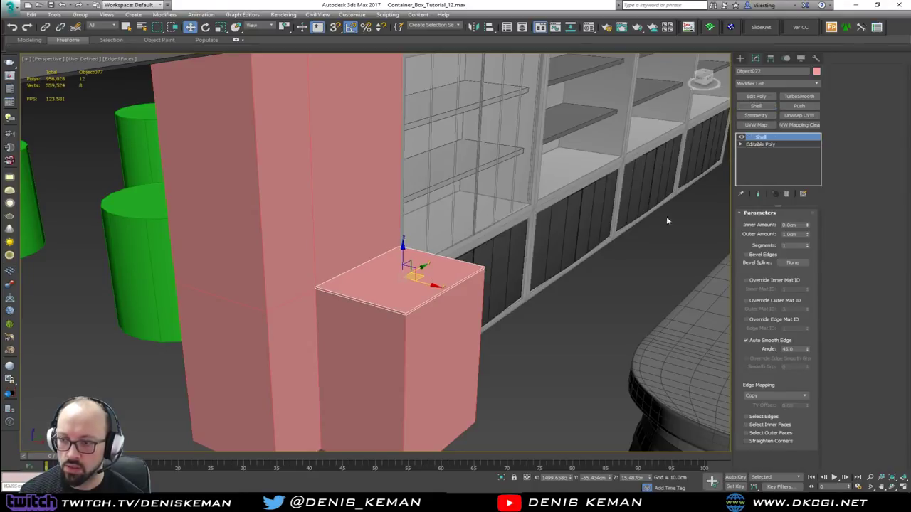
pyautogui.doubleClick(790, 234)
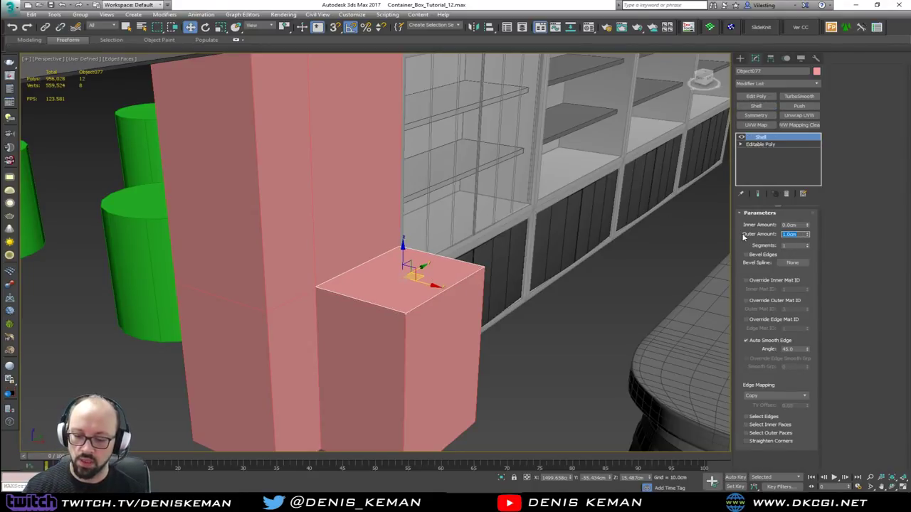
pyautogui.write('3')
pyautogui.press('Return')
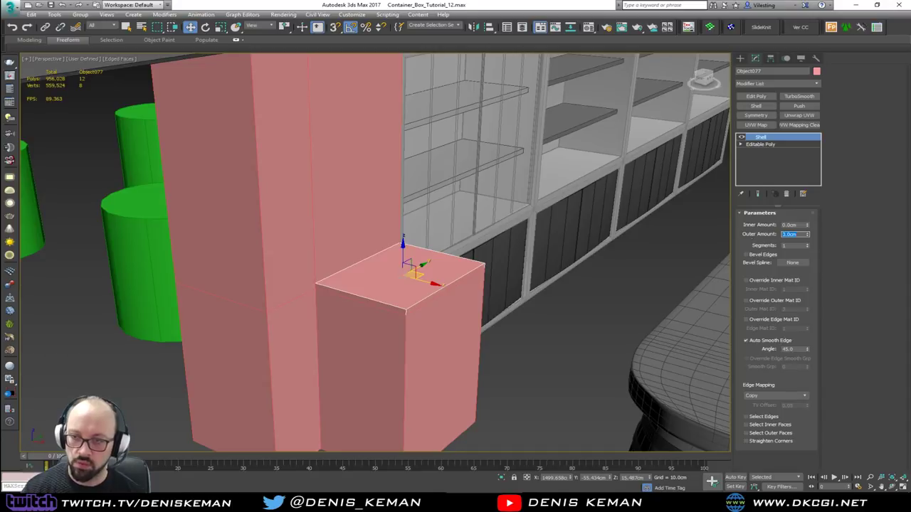
# - Add an Edit Poly modifier to the countertop slab and insert an edge loop close to the column
pyautogui.click(755, 97)
pyautogui.scroll(2, 345, 293)
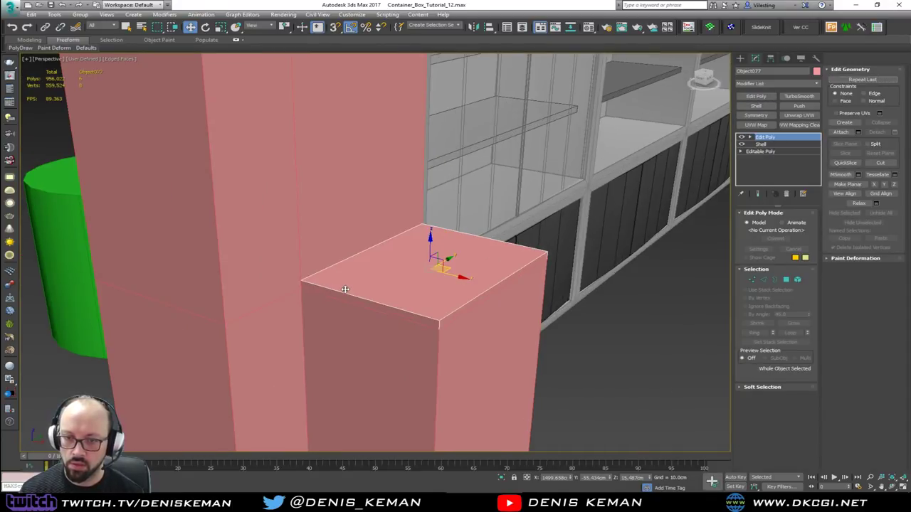
pyautogui.press('q')
pyautogui.press('4')
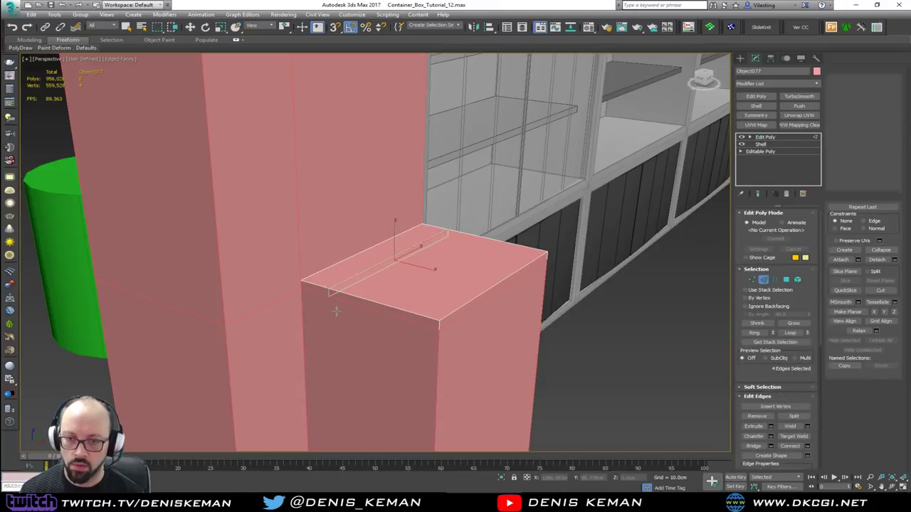
pyautogui.press('w')
# - Extrude the slab's narrow side polygon beside the column along the column's front face as a ledge
pyautogui.click(317, 288)
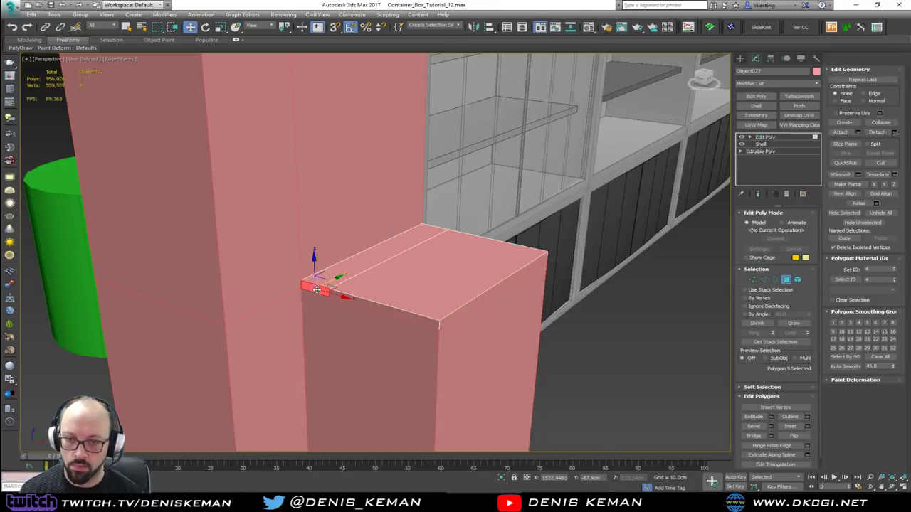
pyautogui.click(752, 417)
pyautogui.moveTo(320, 281); pyautogui.dragTo(291, 140)
pyautogui.press('w')
pyautogui.keyDown('alt'); pyautogui.moveTo(273, 214); pyautogui.dragTo(254, 289, button='middle'); pyautogui.keyUp('alt')
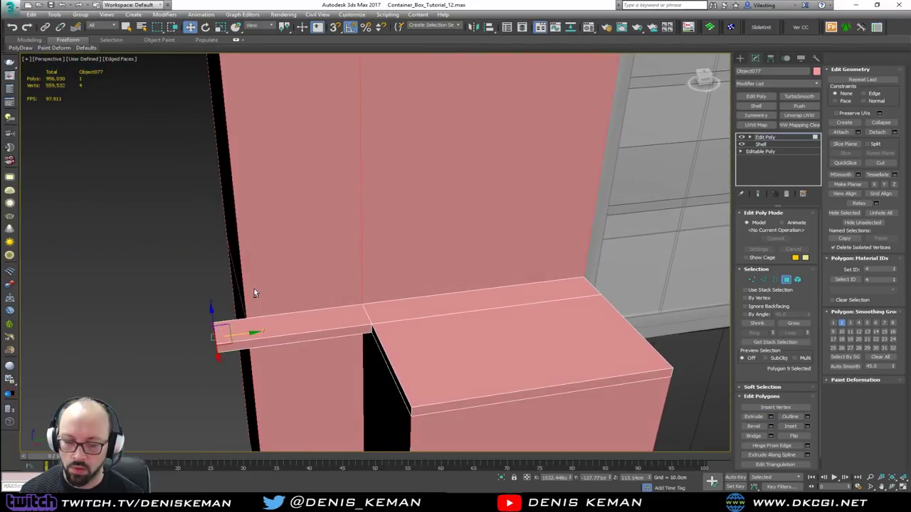
# - Snap the ledge's end polygon to the column's outer edge at Y -119 cm
pyautogui.scroll(2, 242, 334)
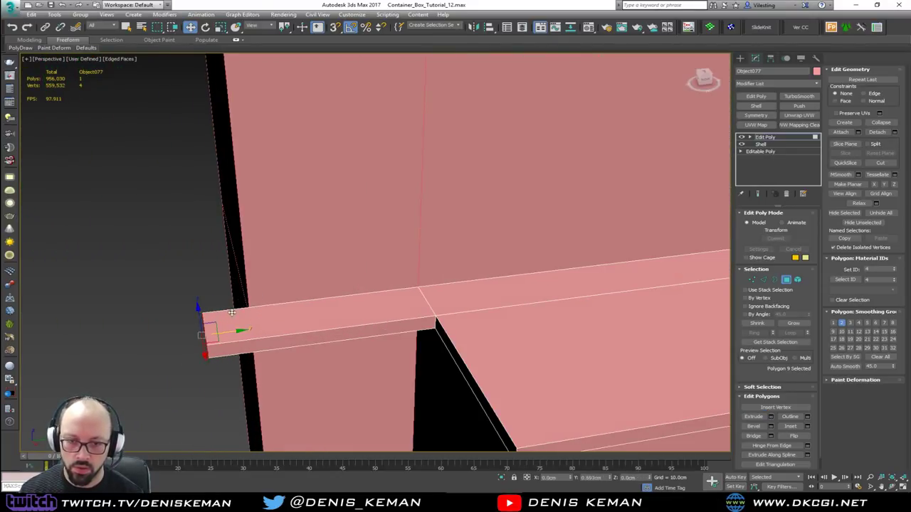
pyautogui.press('s')
pyautogui.moveTo(232, 311); pyautogui.dragTo(254, 311)
pyautogui.keyDown('alt'); pyautogui.moveTo(254, 312); pyautogui.dragTo(198, 354, button='middle'); pyautogui.keyUp('alt')
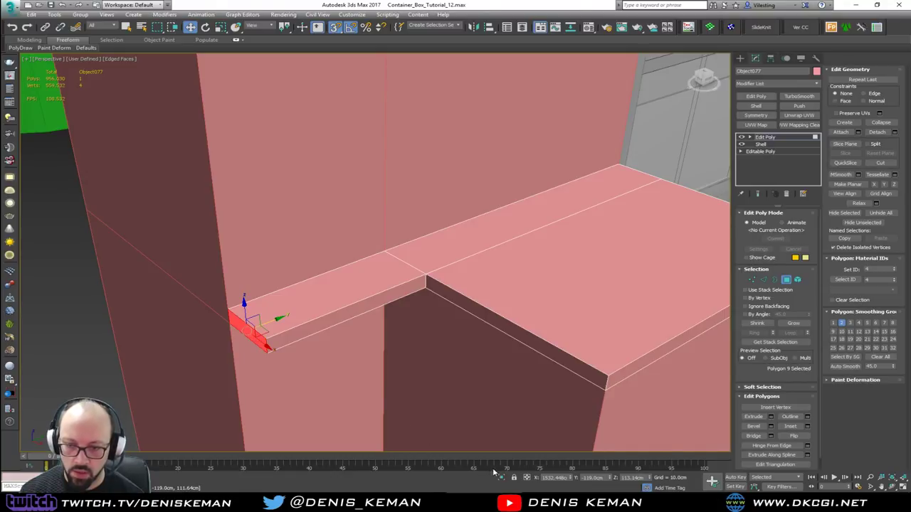
# - Try to offset the ledge's end polygon by -3 cm in Y
pyautogui.press('s')
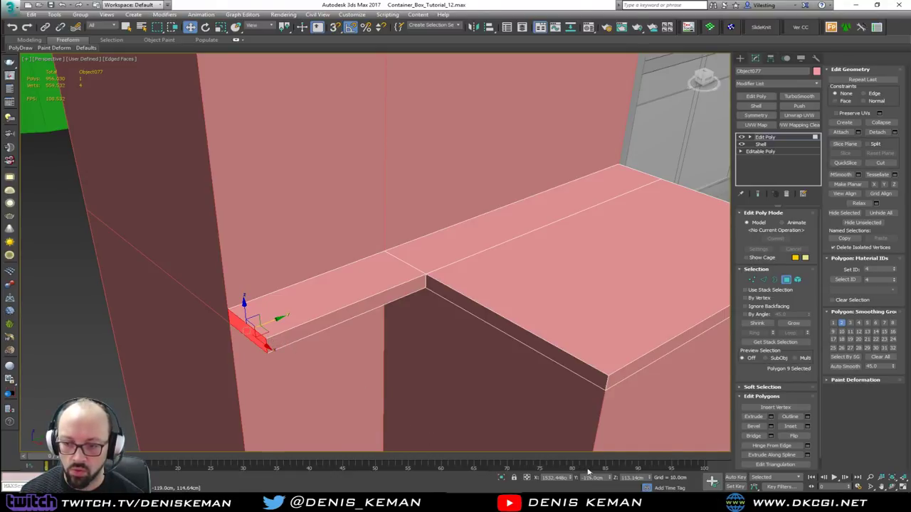
pyautogui.rightClick(609, 479)
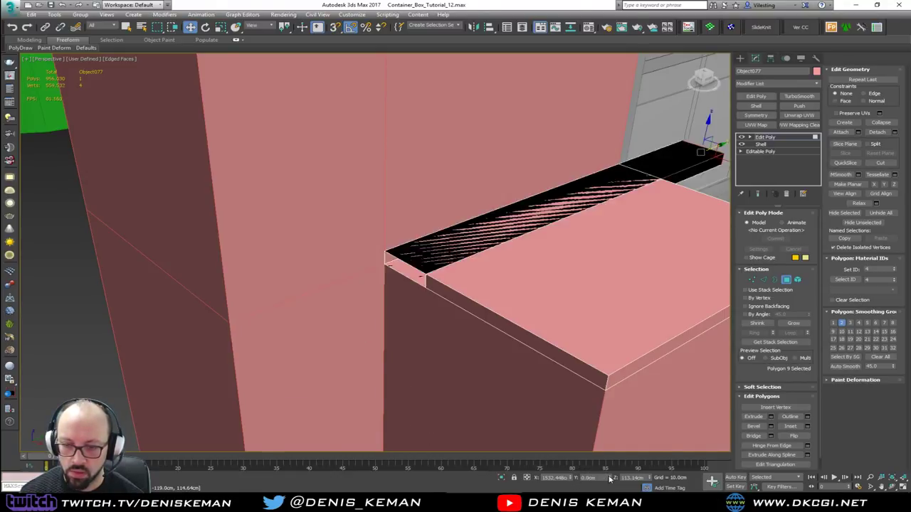
pyautogui.hotkey('ctrl', 'z')
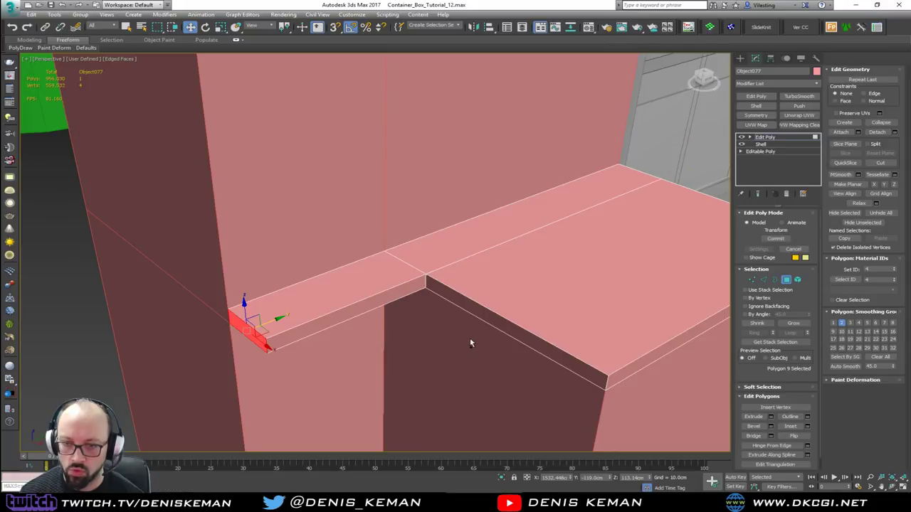
pyautogui.rightClick(191, 30)
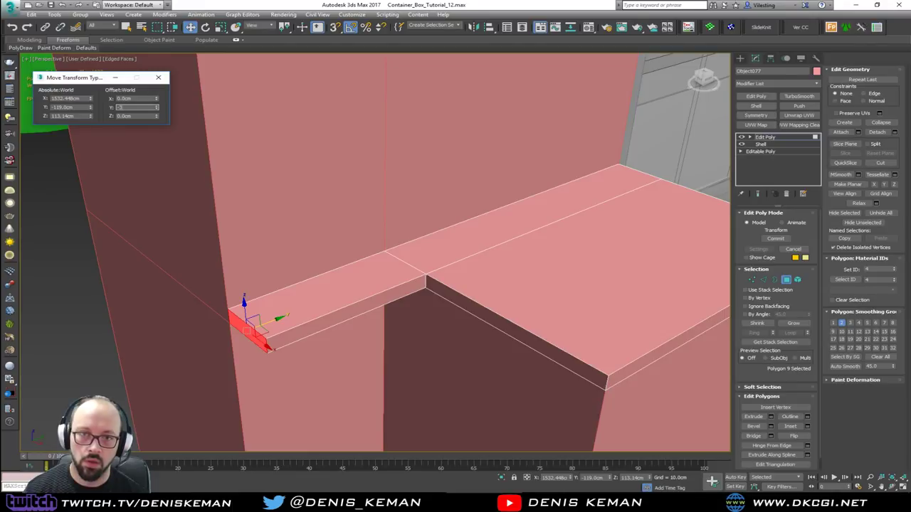
pyautogui.press('Return')
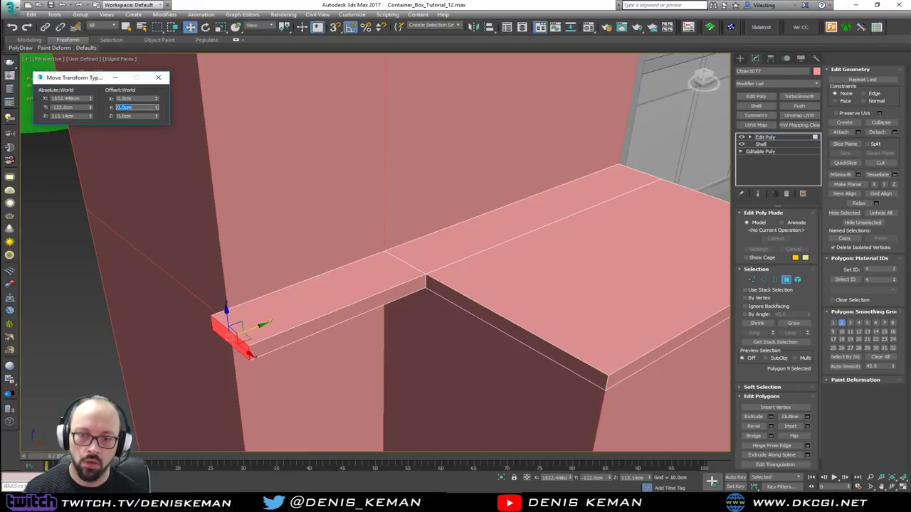
pyautogui.click(160, 79)
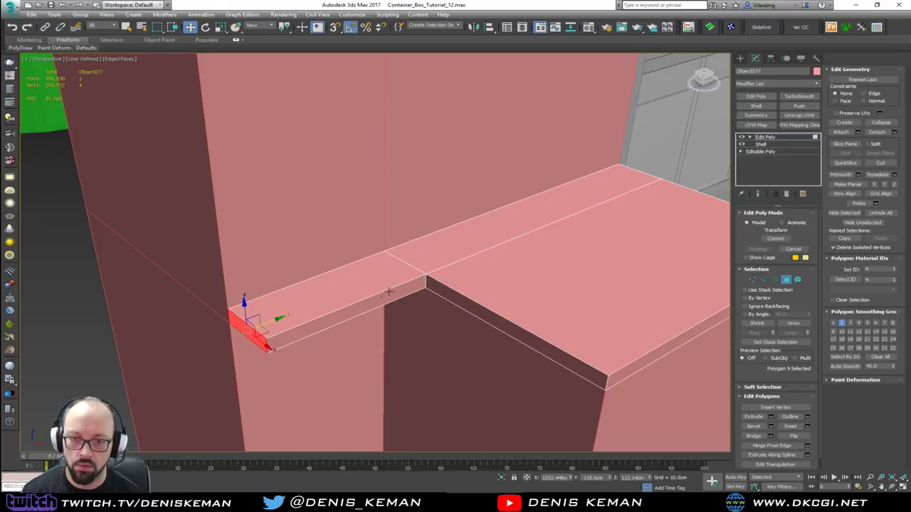
# - Move the ledge's end polygon outward past the column's edge to about Y -127.4 cm
pyautogui.keyDown('alt'); pyautogui.moveTo(356, 304); pyautogui.dragTo(378, 313, button='middle'); pyautogui.keyUp('alt')
pyautogui.moveTo(299, 305); pyautogui.dragTo(333, 322, button='middle')
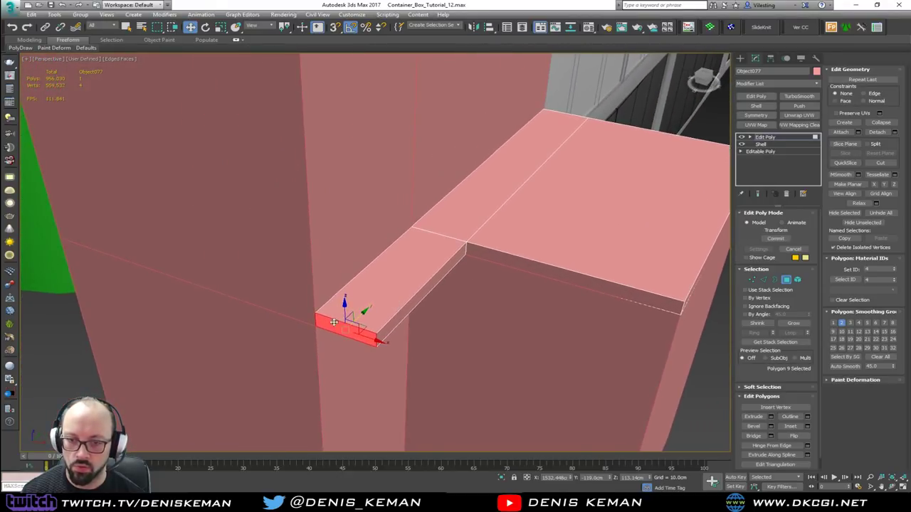
pyautogui.moveTo(365, 314); pyautogui.dragTo(330, 344)
pyautogui.keyDown('alt'); pyautogui.moveTo(330, 344); pyautogui.dragTo(283, 340, button='middle'); pyautogui.keyUp('alt')
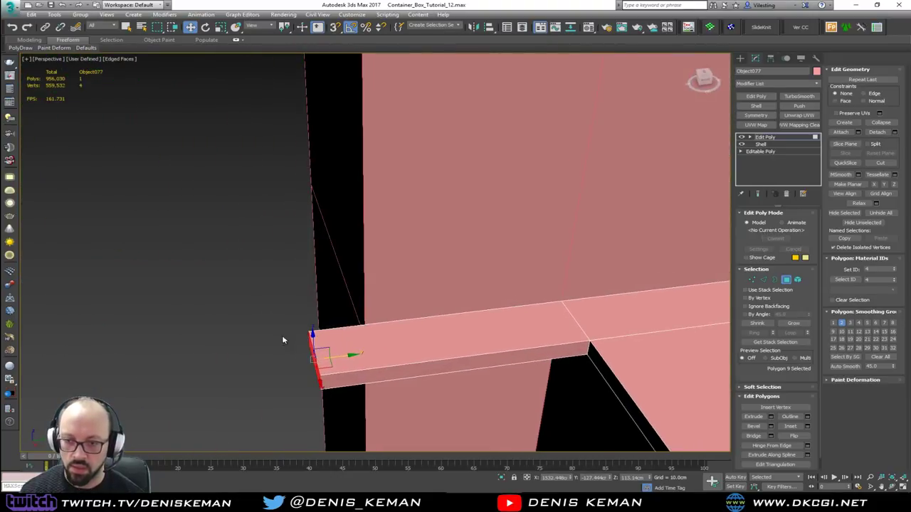
# - Insert an edge loop across the ledge's overhanging end and align it with the column's outer edge
pyautogui.hotkey('alt', '1')
pyautogui.click(374, 333)
pyautogui.press('2')
pyautogui.press('w')
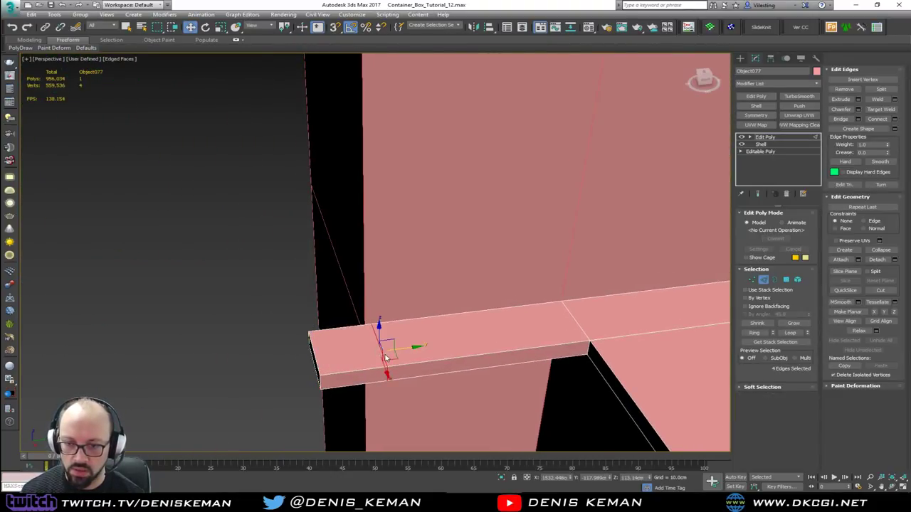
pyautogui.moveTo(400, 349); pyautogui.dragTo(370, 327)
pyautogui.press('s')
pyautogui.keyDown('alt'); pyautogui.moveTo(358, 345); pyautogui.dragTo(324, 340, button='middle'); pyautogui.keyUp('alt')
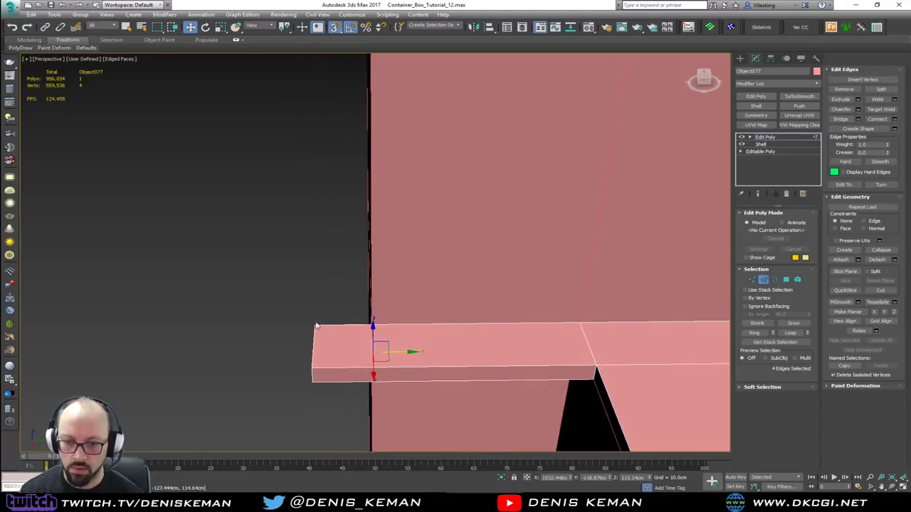
# - Move the ledge's end vertices slightly farther out from the column, to about Y -128.75 cm
pyautogui.press('1')
pyautogui.moveTo(270, 289); pyautogui.dragTo(344, 394)
pyautogui.press('s')
pyautogui.moveTo(338, 353); pyautogui.dragTo(328, 353)
pyautogui.keyDown('alt'); pyautogui.moveTo(330, 353); pyautogui.dragTo(491, 313, button='middle'); pyautogui.keyUp('alt')
# - Extrude the side polygon of the ledge's overhanging end along the column's adjacent side to its far corner
pyautogui.press('4')
pyautogui.click(307, 354)
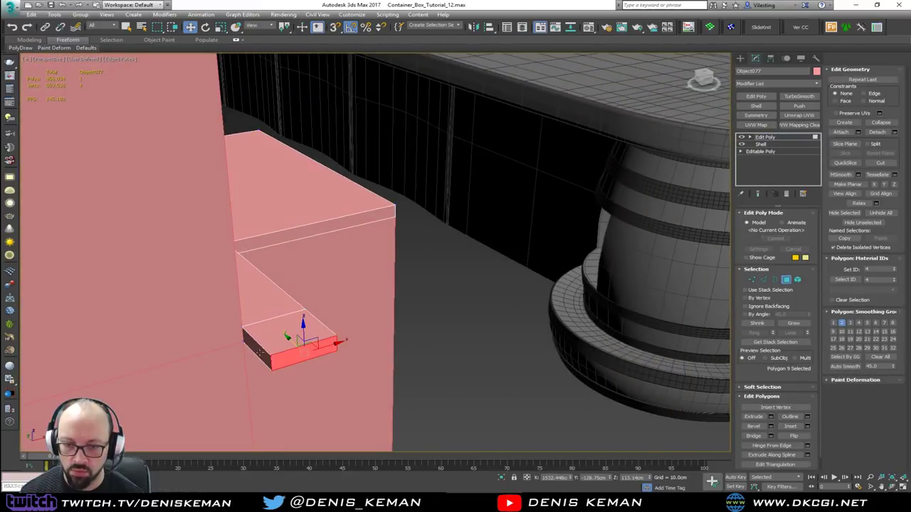
pyautogui.click(257, 349)
pyautogui.moveTo(306, 355); pyautogui.dragTo(687, 320, button='middle')
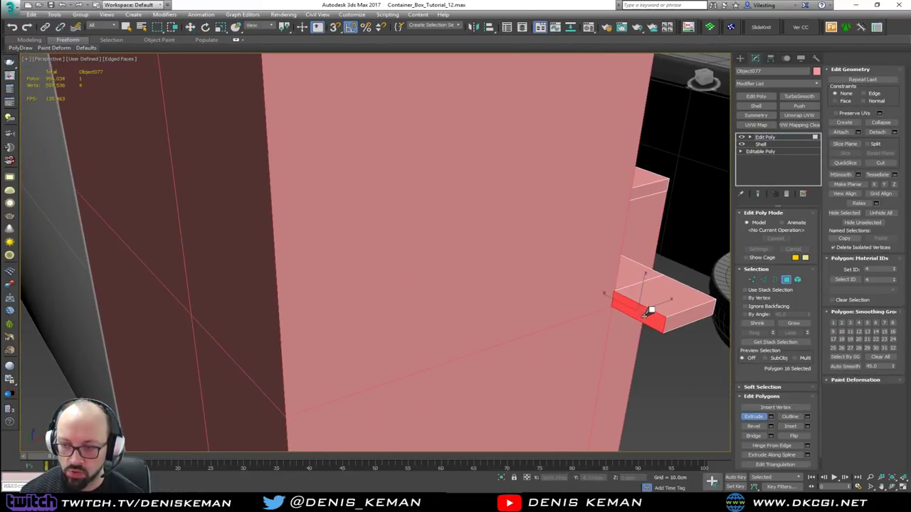
pyautogui.keyDown('shift'); pyautogui.moveTo(648, 307); pyautogui.dragTo(288, 415); pyautogui.keyUp('shift')
pyautogui.press('s')
# - Move the vertices of the countertop slab's ledge-side edge outward in Y so the slab overhangs the counter block
pyautogui.keyDown('alt'); pyautogui.moveTo(289, 415); pyautogui.dragTo(377, 351, button='middle'); pyautogui.keyUp('alt')
pyautogui.moveTo(377, 351); pyautogui.dragTo(366, 270, button='middle')
pyautogui.press('1')
pyautogui.moveTo(366, 270); pyautogui.dragTo(430, 340)
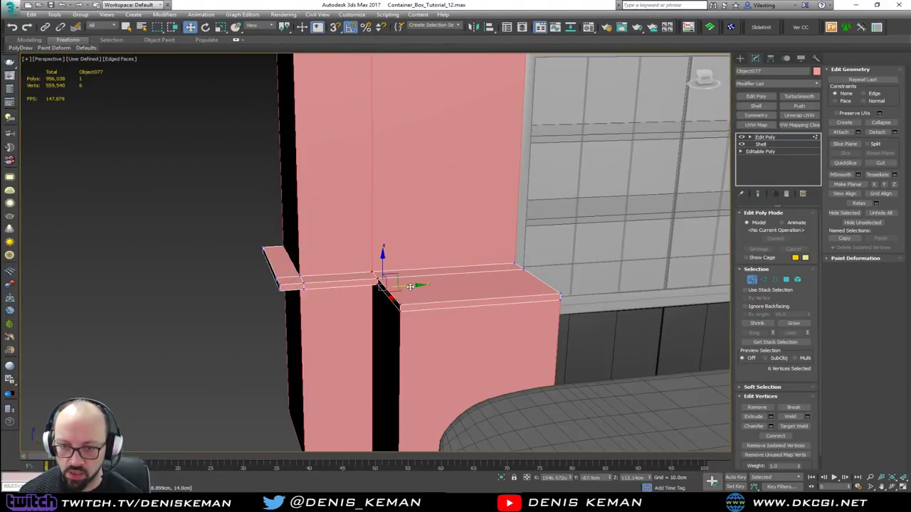
pyautogui.moveTo(410, 286); pyautogui.dragTo(393, 286)
# - Try to move the four vertices of the countertop slab's front edge outward in X for an overhang
pyautogui.keyDown('alt'); pyautogui.moveTo(393, 286); pyautogui.dragTo(476, 286, button='middle'); pyautogui.keyUp('alt')
pyautogui.moveTo(474, 238); pyautogui.dragTo(403, 313)
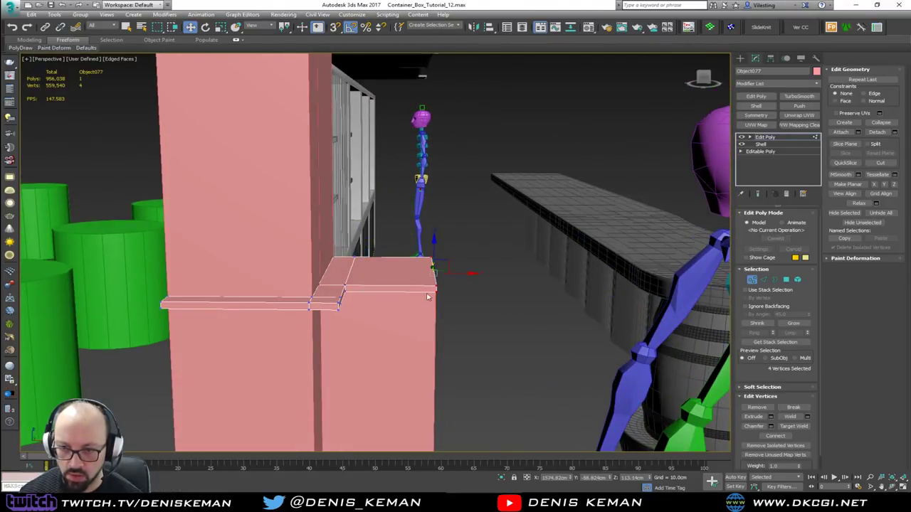
pyautogui.moveTo(456, 273); pyautogui.dragTo(470, 273)
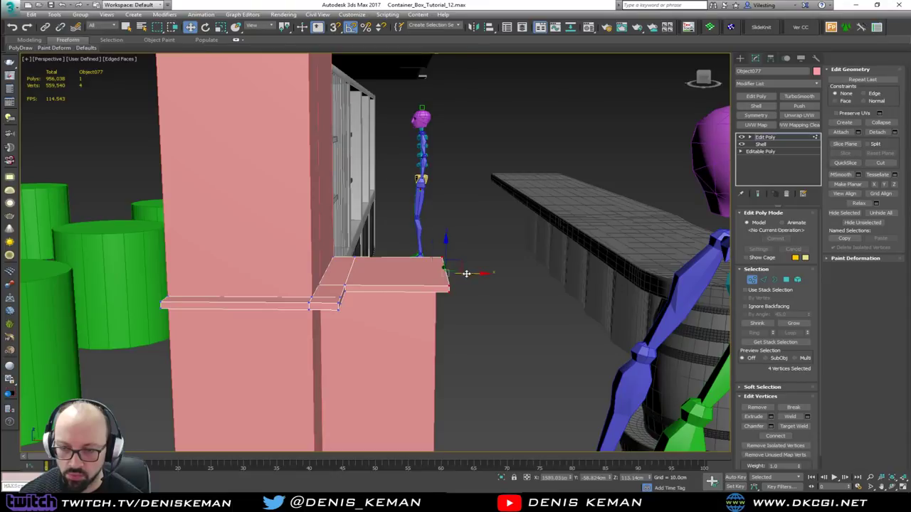
pyautogui.hotkey('ctrl', 'z')
# - Select the ledge's outer front vertices and move them outward in X to deepen the ledge before the column
pyautogui.keyDown('alt'); pyautogui.moveTo(446, 298); pyautogui.dragTo(369, 300, button='middle'); pyautogui.keyUp('alt')
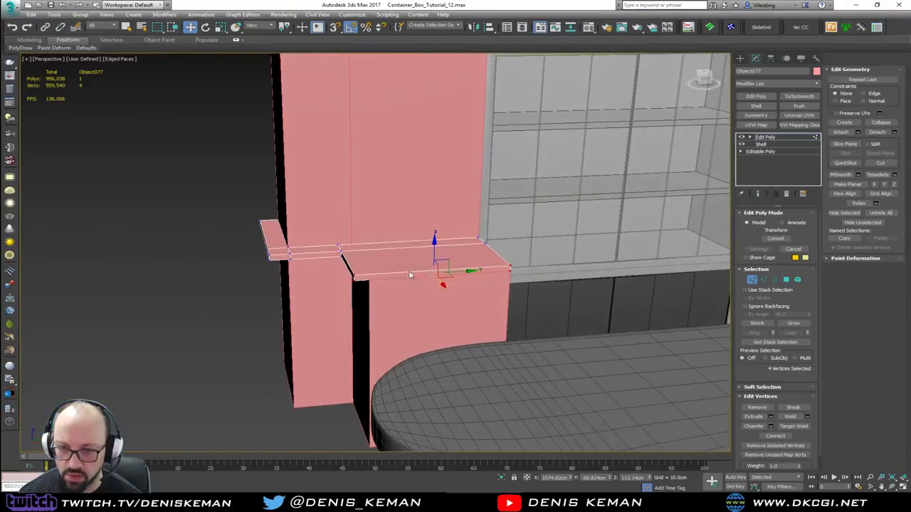
pyautogui.moveTo(411, 273); pyautogui.dragTo(368, 308, button='middle')
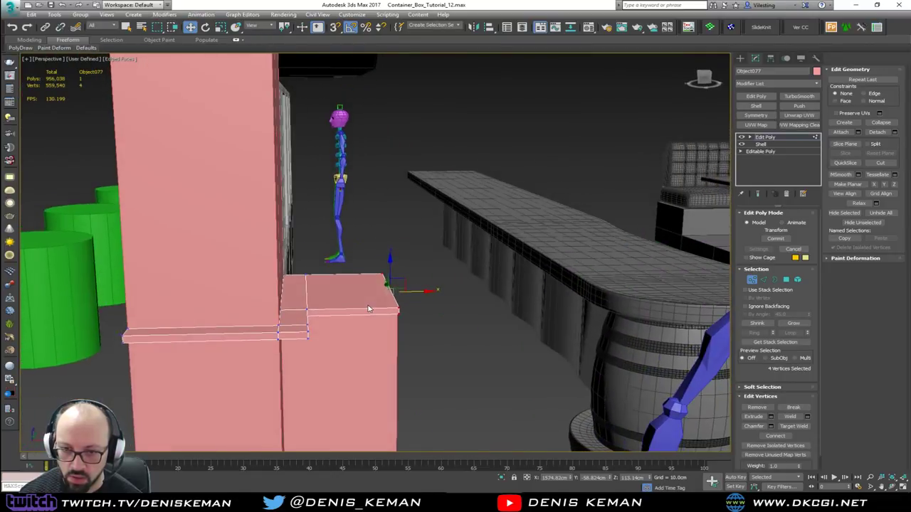
pyautogui.moveTo(292, 363); pyautogui.dragTo(292, 364)
pyautogui.moveTo(331, 309); pyautogui.dragTo(344, 310)
pyautogui.keyDown('alt'); pyautogui.moveTo(347, 309); pyautogui.dragTo(249, 313, button='middle'); pyautogui.keyUp('alt')
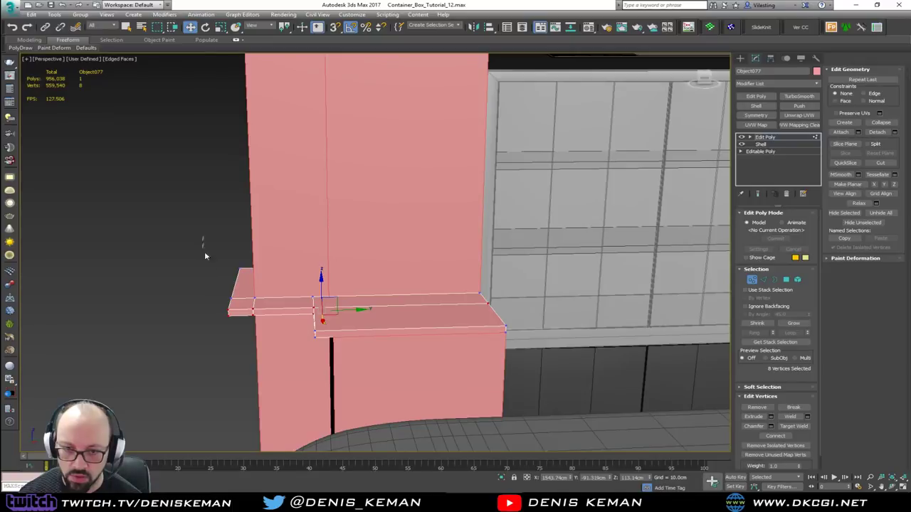
# - Move the outer vertices of the ledge's run along the column's side outward to about Y -135.6 cm
pyautogui.moveTo(246, 336); pyautogui.dragTo(245, 336)
pyautogui.keyDown('alt'); pyautogui.moveTo(245, 335); pyautogui.dragTo(226, 317, button='middle'); pyautogui.keyUp('alt')
pyautogui.keyDown('alt'); pyautogui.moveTo(339, 292); pyautogui.dragTo(315, 267, button='middle'); pyautogui.keyUp('alt')
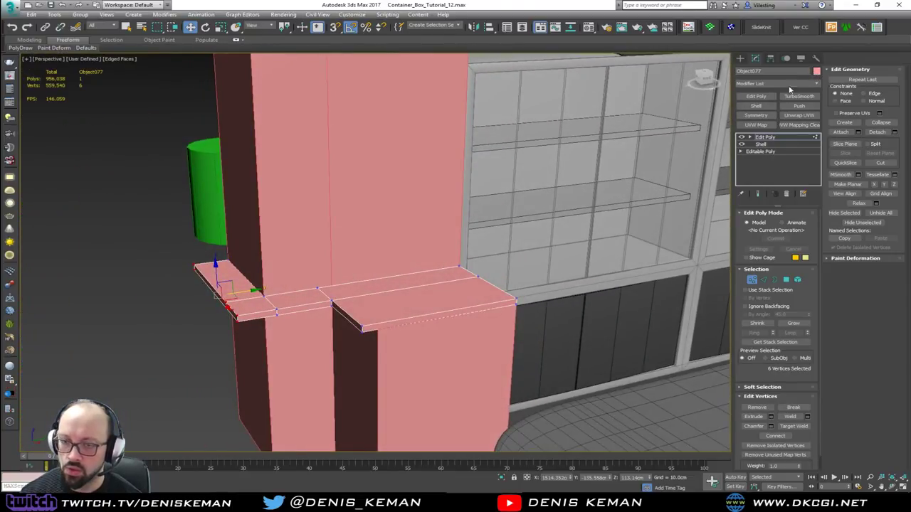
# - Set the countertop's object color to the custom gray and leave vertex editing
pyautogui.click(816, 71)
pyautogui.click(392, 268)
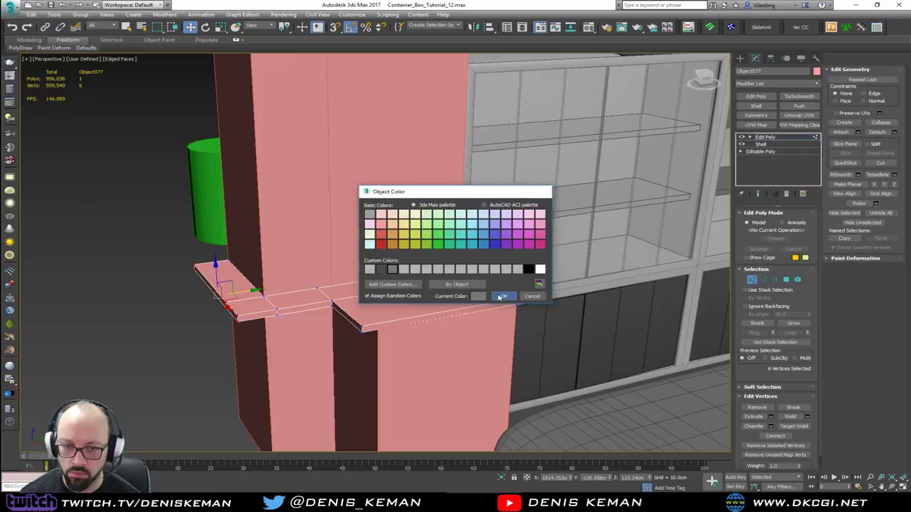
pyautogui.click(502, 296)
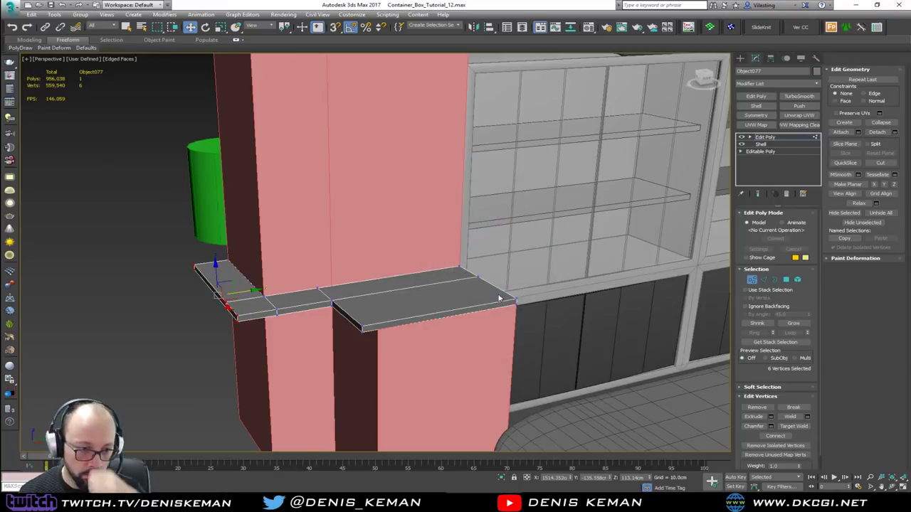
pyautogui.click(752, 280)
pyautogui.press('F4')
pyautogui.keyDown('alt'); pyautogui.moveTo(384, 313); pyautogui.dragTo(351, 288, button='middle'); pyautogui.keyUp('alt')
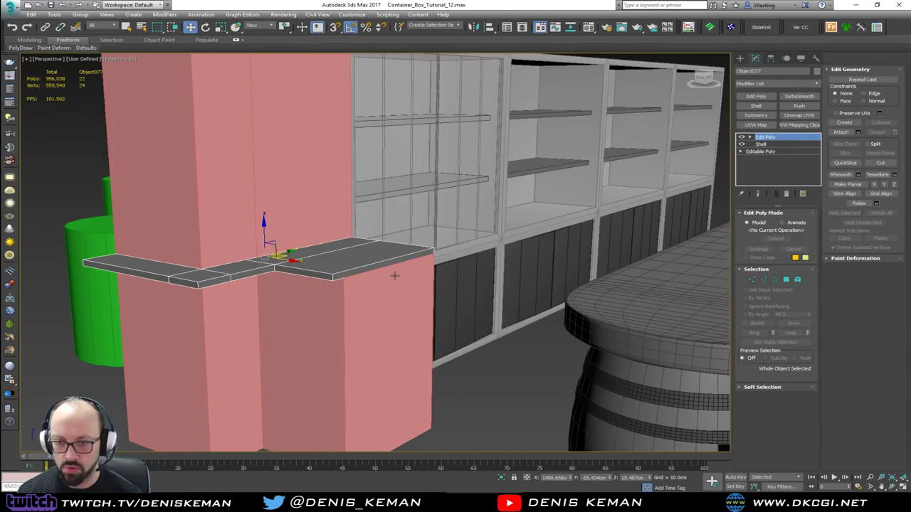
# - Select the five top polygons of the countertop and ledge and raise them to the bar counter's height, about Z 117.35 cm
pyautogui.press('4')
pyautogui.click(337, 265)
pyautogui.keyDown('ctrl'); pyautogui.click(298, 255); pyautogui.keyUp('ctrl')
pyautogui.keyDown('ctrl'); pyautogui.click(250, 263); pyautogui.keyUp('ctrl')
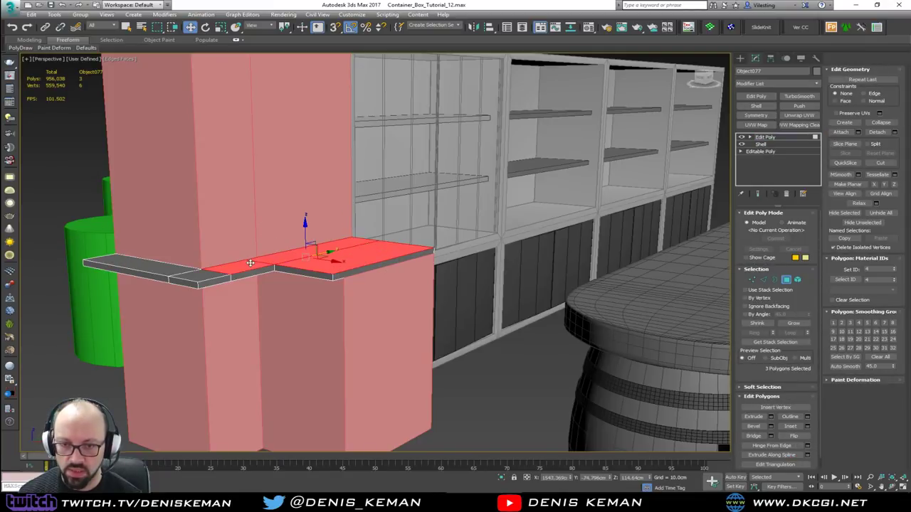
pyautogui.keyDown('ctrl'); pyautogui.click(199, 276); pyautogui.keyUp('ctrl')
pyautogui.keyDown('ctrl'); pyautogui.click(172, 270); pyautogui.keyUp('ctrl')
pyautogui.scroll(-3, 274, 278)
pyautogui.moveTo(273, 278); pyautogui.dragTo(199, 265, button='middle')
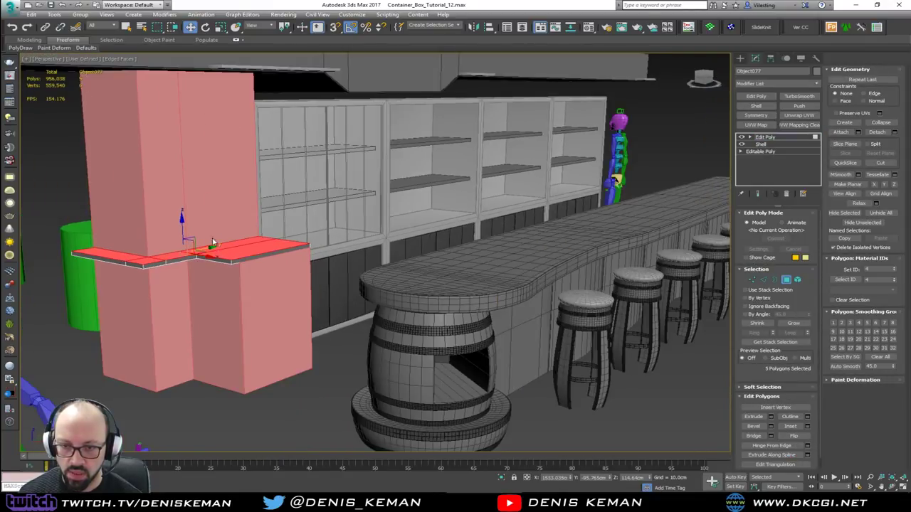
pyautogui.press('s')
pyautogui.moveTo(181, 227); pyautogui.dragTo(374, 285)
pyautogui.scroll(5, 282, 263)
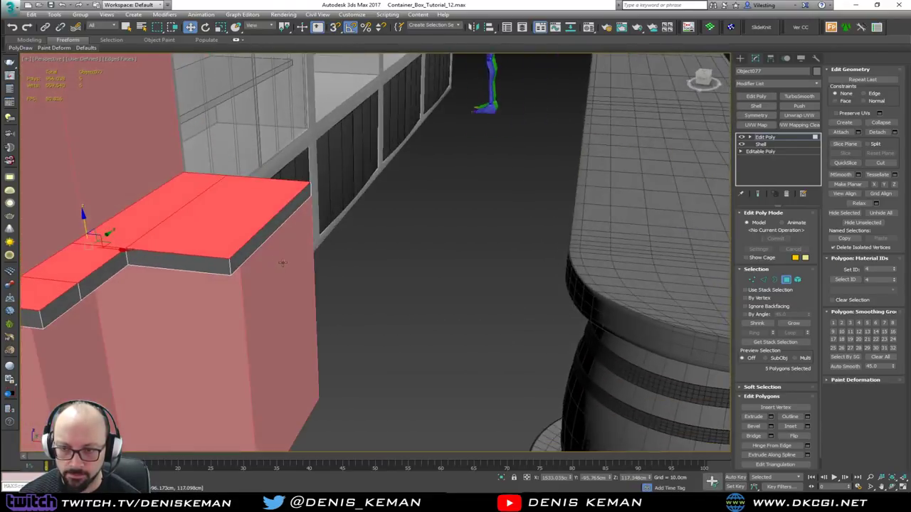
pyautogui.keyDown('alt'); pyautogui.moveTo(283, 263); pyautogui.dragTo(290, 278, button='middle'); pyautogui.keyUp('alt')
pyautogui.click(786, 280)
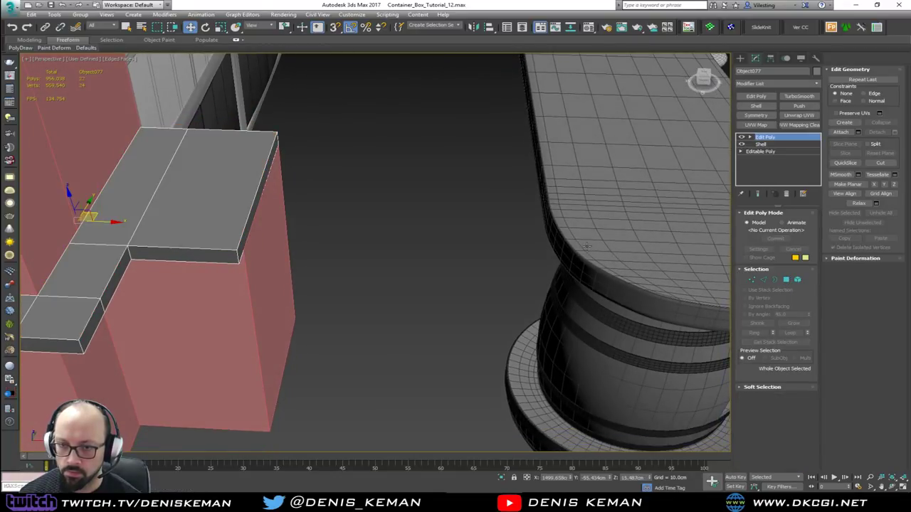
# - Detach the slab's side polygon facing the bar counter as a cloned object
pyautogui.keyDown('alt'); pyautogui.moveTo(587, 246); pyautogui.dragTo(552, 242, button='middle'); pyautogui.keyUp('alt')
pyautogui.press('4')
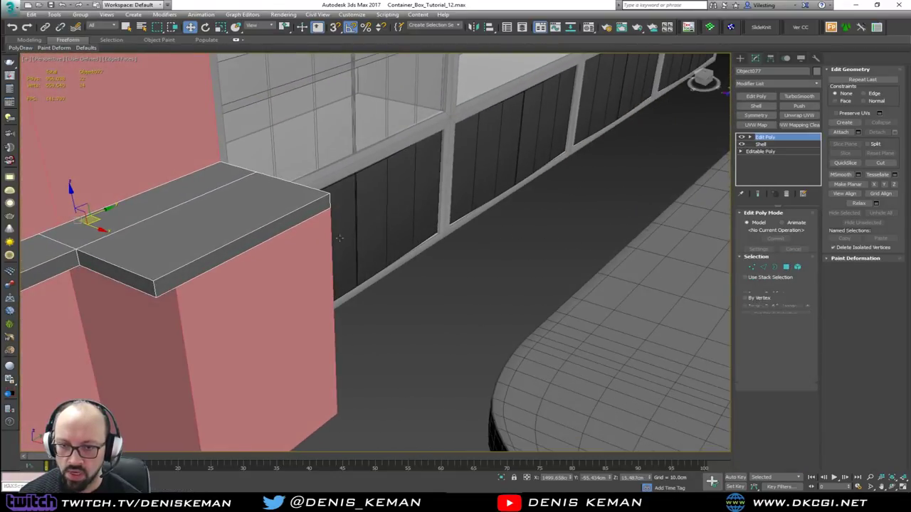
pyautogui.click(274, 231)
pyautogui.moveTo(281, 234); pyautogui.dragTo(429, 236, button='middle')
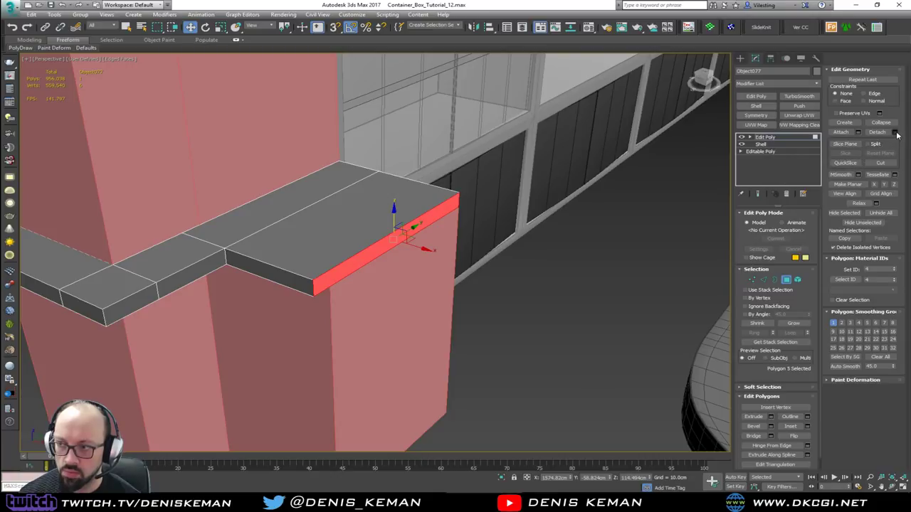
pyautogui.click(895, 133)
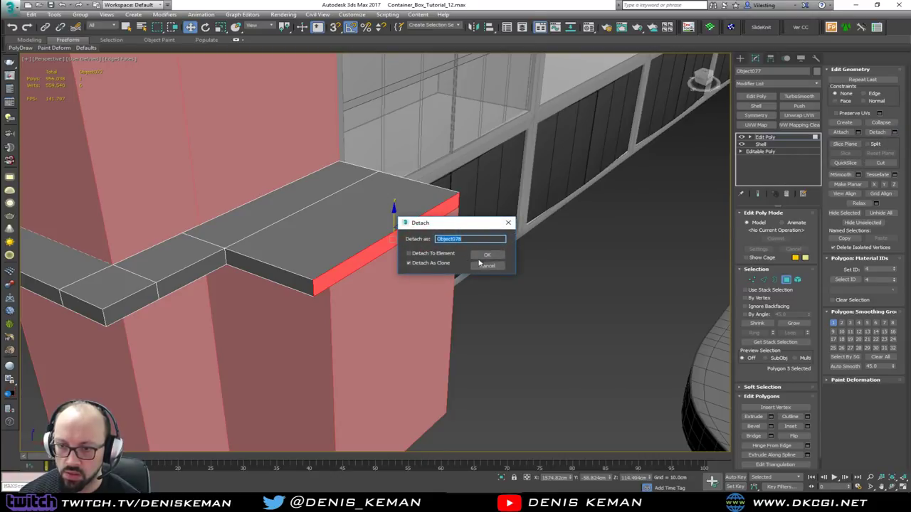
pyautogui.click(486, 255)
pyautogui.press('4')
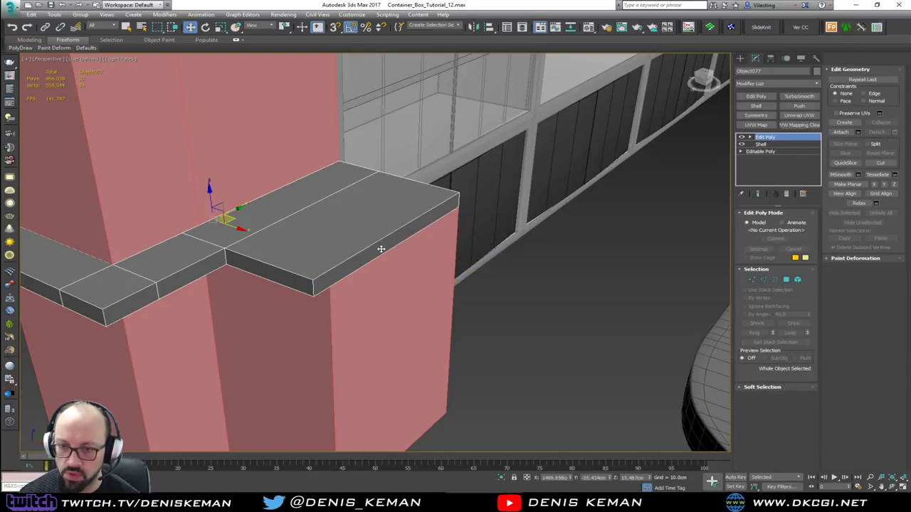
# - Apply a Shell modifier with a 3 cm outer amount to the detached polygon and add an Edit Poly modifier
pyautogui.click(382, 249)
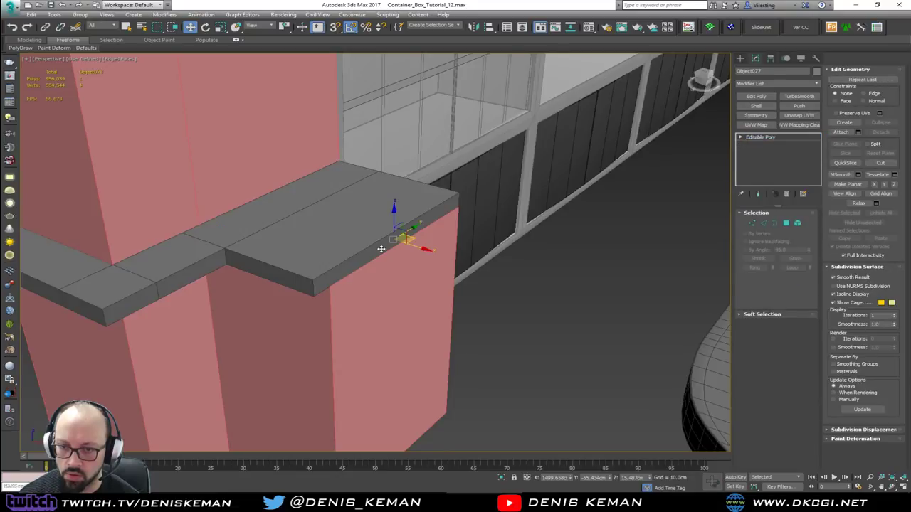
pyautogui.click(756, 105)
pyautogui.keyDown('alt'); pyautogui.moveTo(574, 210); pyautogui.dragTo(552, 232, button='middle'); pyautogui.keyUp('alt')
pyautogui.click(768, 98)
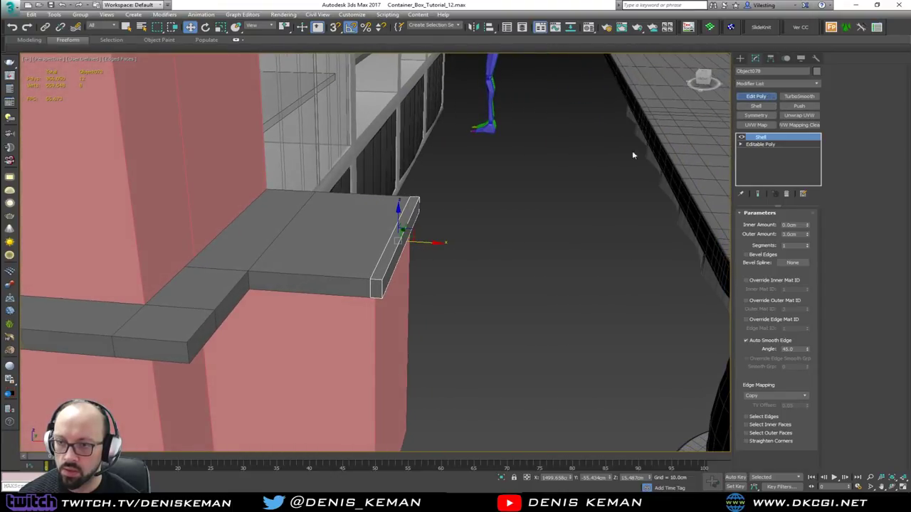
# - Move the new piece's outer end polygon across the gap to the bar counter, to about X 1663.5 cm
pyautogui.press('4')
pyautogui.click(406, 242)
pyautogui.moveTo(435, 242); pyautogui.dragTo(753, 272)
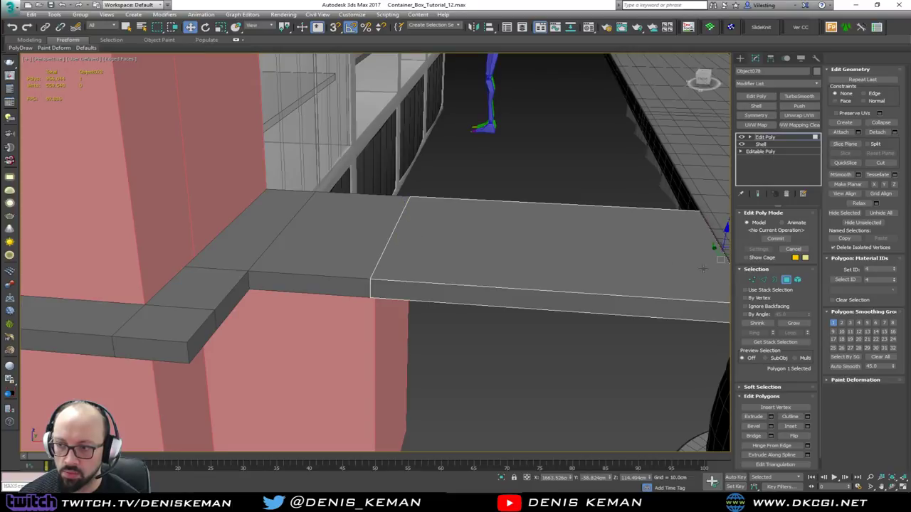
pyautogui.moveTo(644, 236); pyautogui.dragTo(432, 276, button='middle')
pyautogui.keyDown('alt'); pyautogui.moveTo(479, 265); pyautogui.dragTo(354, 262, button='middle'); pyautogui.keyUp('alt')
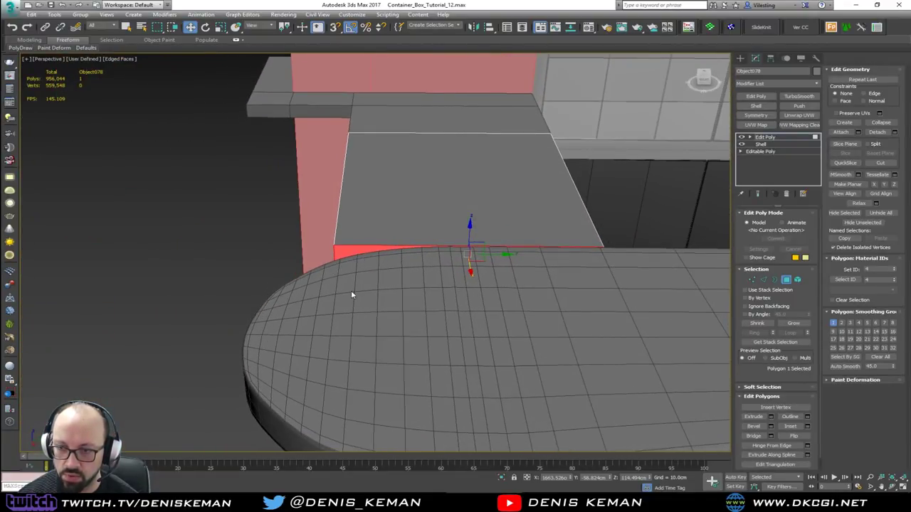
pyautogui.moveTo(424, 238); pyautogui.dragTo(395, 269, button='middle')
pyautogui.scroll(2, 395, 270)
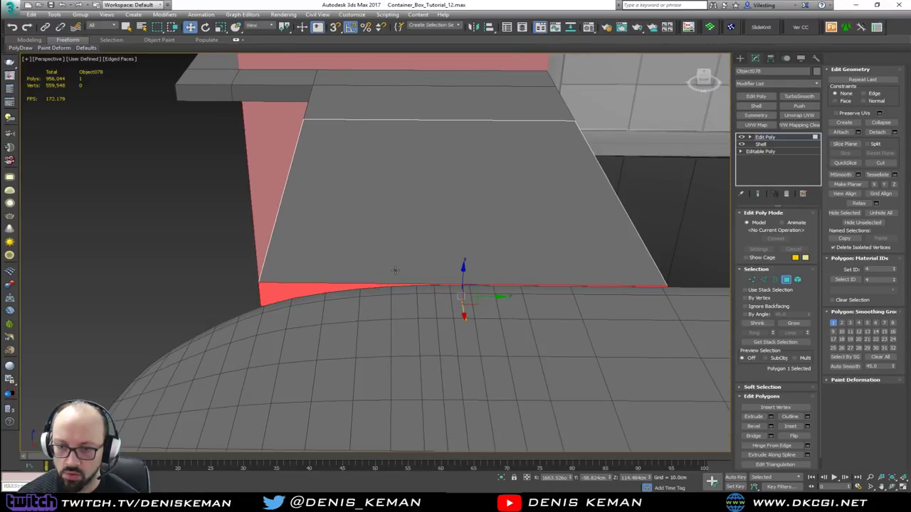
# - Insert three lengthwise edge loops with SwiftLoop in the half of the flap nearest the bar counter's rounded end
pyautogui.press('1')
pyautogui.hotkey('alt', '1')
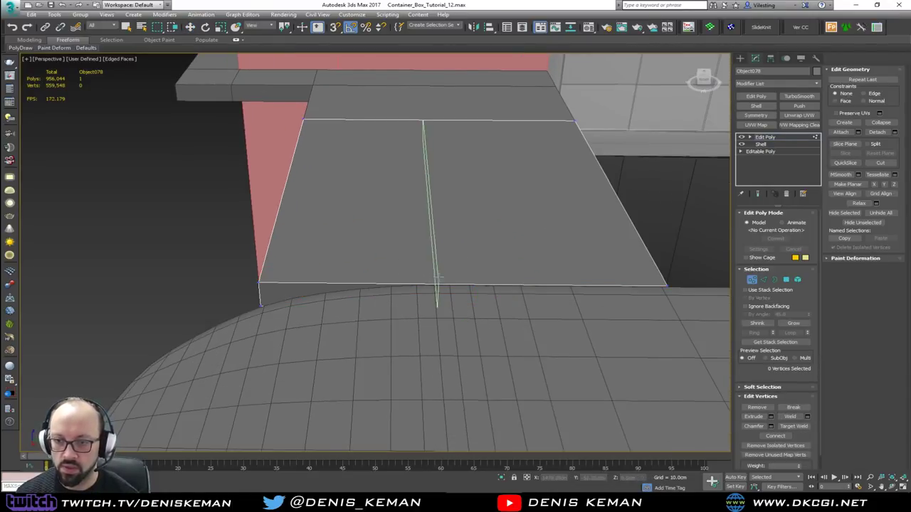
pyautogui.click(448, 279)
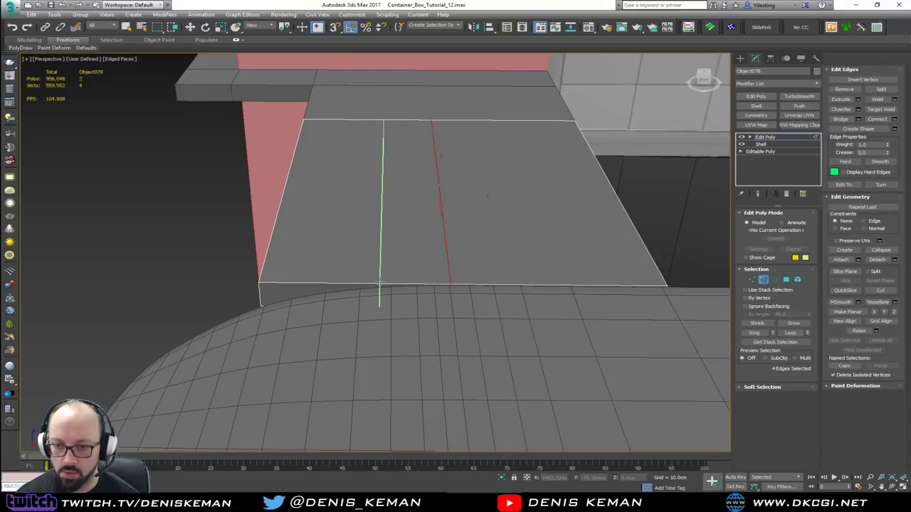
pyautogui.click(380, 283)
pyautogui.click(309, 284)
# - Move the vertices of the flap's outer end along X to follow the bar counter's curve, the corner pair to about X 1672.5 cm
pyautogui.keyDown('alt'); pyautogui.moveTo(320, 285); pyautogui.dragTo(376, 289, button='middle'); pyautogui.keyUp('alt')
pyautogui.press('w')
pyautogui.press('1')
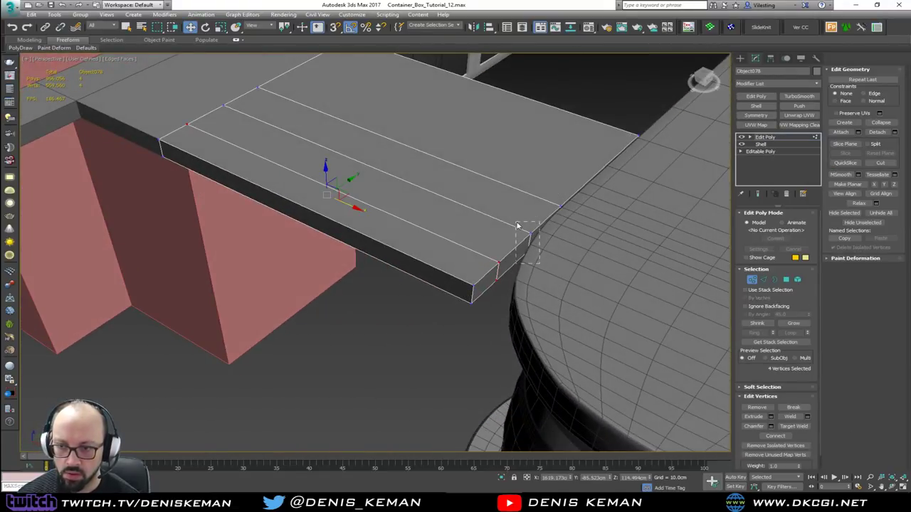
pyautogui.moveTo(517, 226); pyautogui.dragTo(516, 222)
pyautogui.keyDown('alt'); pyautogui.moveTo(516, 222); pyautogui.dragTo(524, 236, button='middle'); pyautogui.keyUp('alt')
pyautogui.moveTo(548, 250); pyautogui.dragTo(563, 254)
pyautogui.moveTo(490, 295); pyautogui.dragTo(547, 326)
pyautogui.keyDown('alt'); pyautogui.moveTo(545, 315); pyautogui.dragTo(728, 283, button='middle'); pyautogui.keyUp('alt')
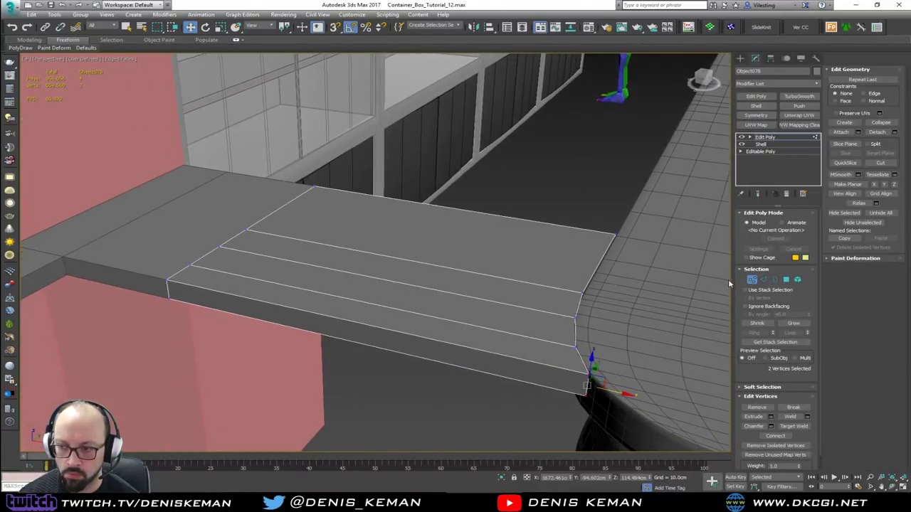
pyautogui.click(753, 280)
# - Shift all ten vertices of the flap's inner end to about X 1575.2 cm, leaving a thin gap to the countertop slab
pyautogui.keyDown('alt'); pyautogui.moveTo(488, 230); pyautogui.dragTo(311, 201, button='middle'); pyautogui.keyUp('alt')
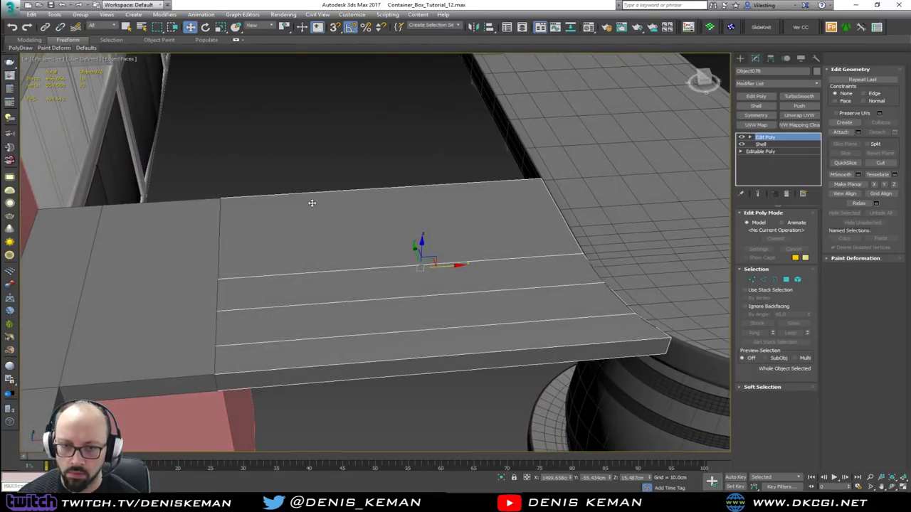
pyautogui.press('1')
pyautogui.press('F3')
pyautogui.moveTo(152, 427); pyautogui.dragTo(153, 426)
pyautogui.press('F3')
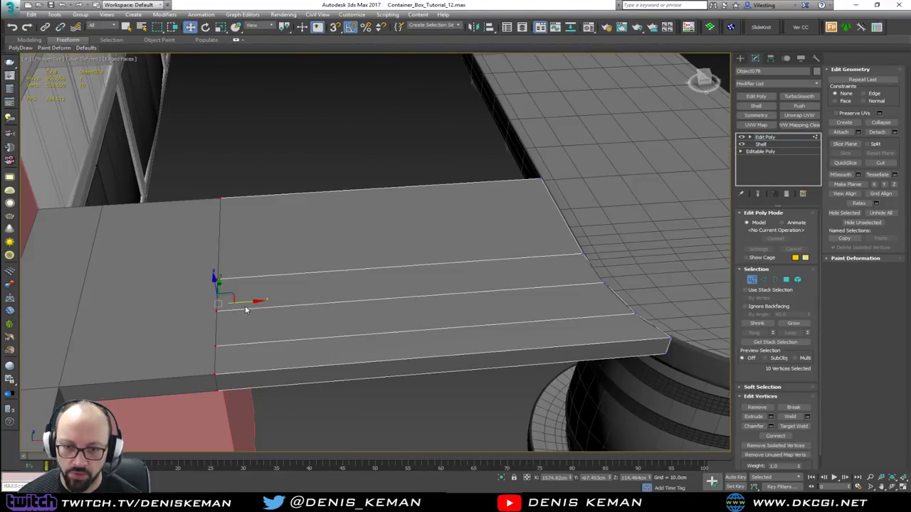
pyautogui.moveTo(243, 303); pyautogui.dragTo(245, 303)
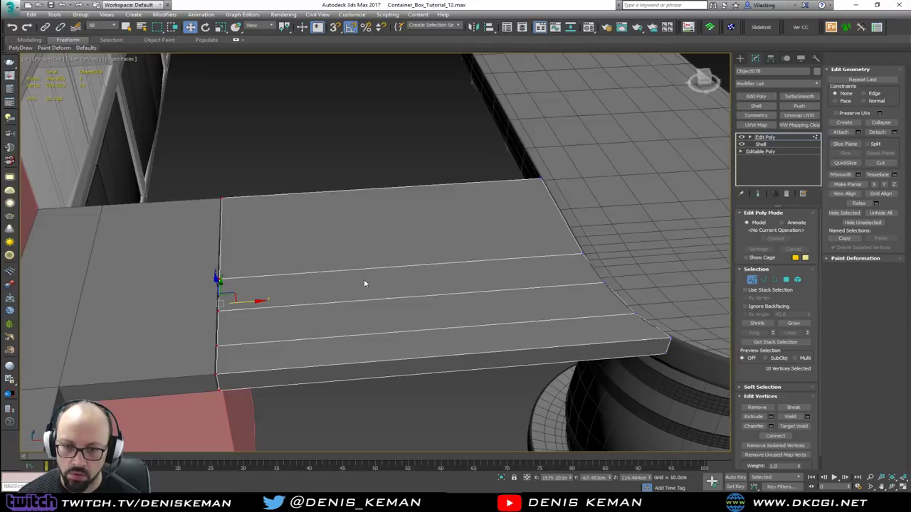
pyautogui.press('1')
pyautogui.click(399, 169)
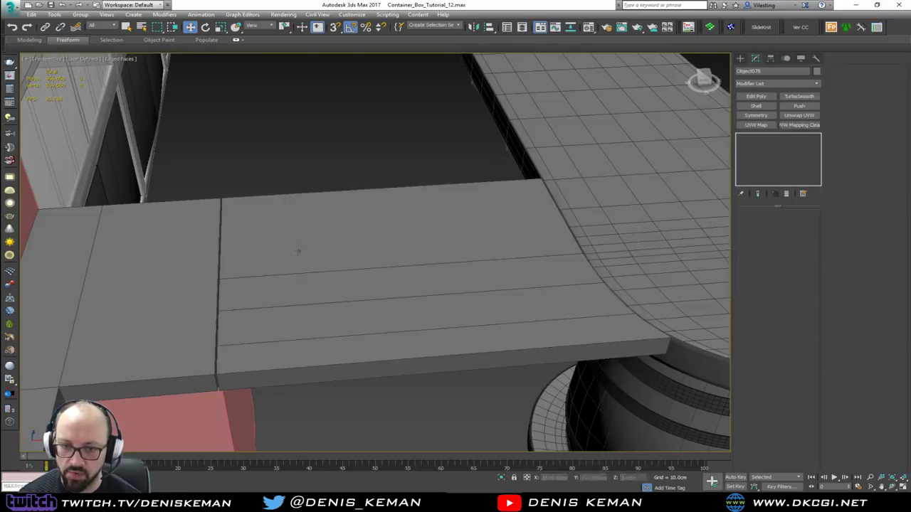
pyautogui.press('F4')
pyautogui.keyDown('alt'); pyautogui.moveTo(298, 293); pyautogui.dragTo(392, 303, button='middle'); pyautogui.keyUp('alt')
# - Try a Chamfer modifier on the flap with a 0.1 cm amount and 0.5 tension
pyautogui.click(449, 310)
pyautogui.press('z')
pyautogui.press('F4')
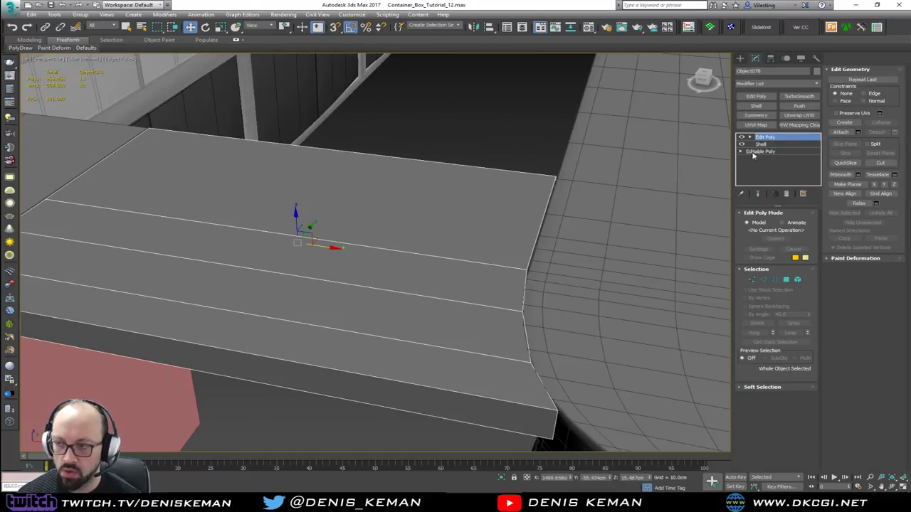
pyautogui.click(775, 85)
pyautogui.press('c')
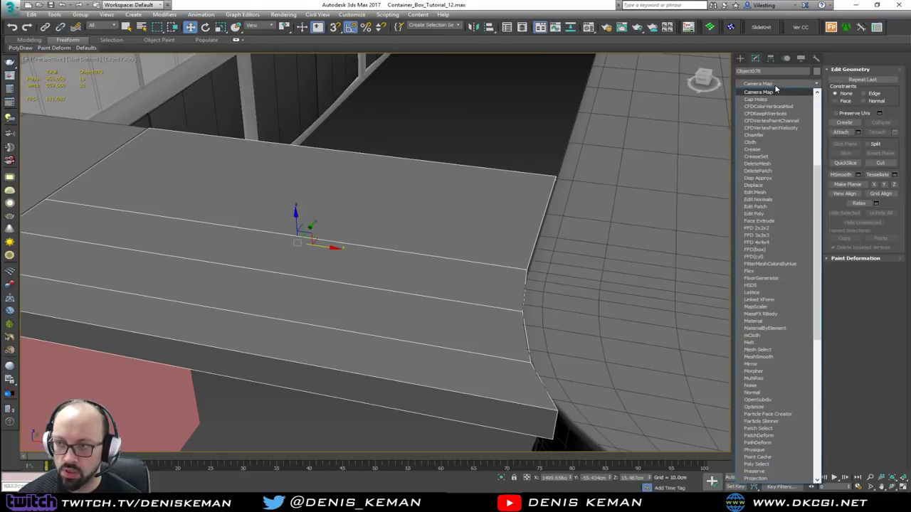
pyautogui.click(774, 135)
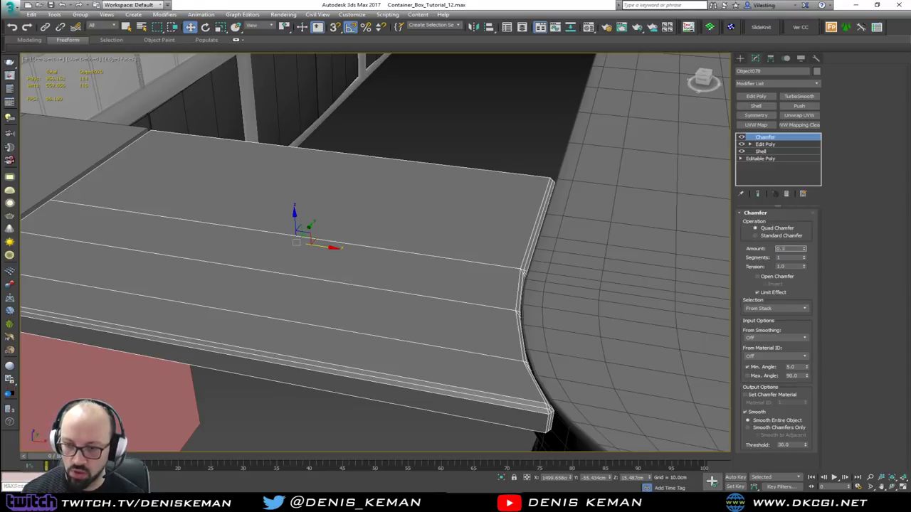
pyautogui.press('Return')
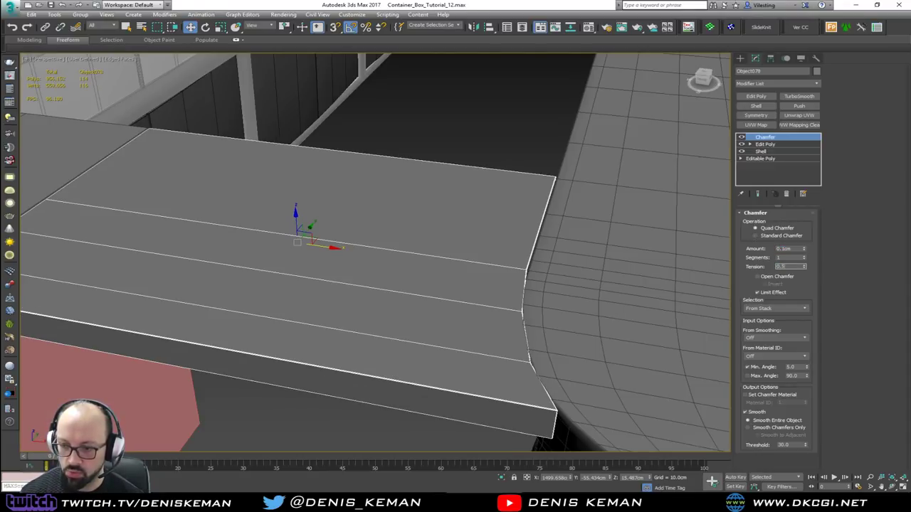
pyautogui.press('Return')
# - Examine the chamfered corners and the vertical edges of the flap's curved end up close, and delete the Chamfer modifier
pyautogui.press('z')
pyautogui.keyDown('alt'); pyautogui.moveTo(541, 254); pyautogui.dragTo(496, 259, button='middle'); pyautogui.keyUp('alt')
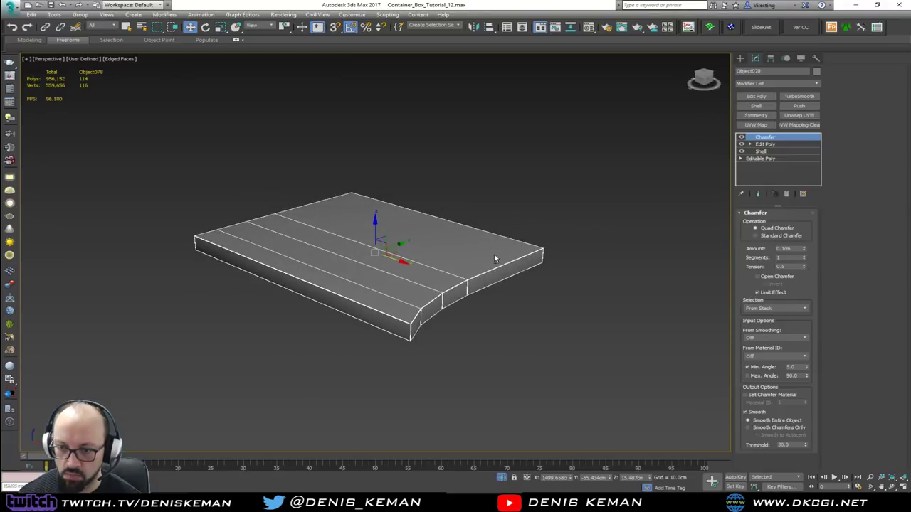
pyautogui.scroll(10, 411, 328)
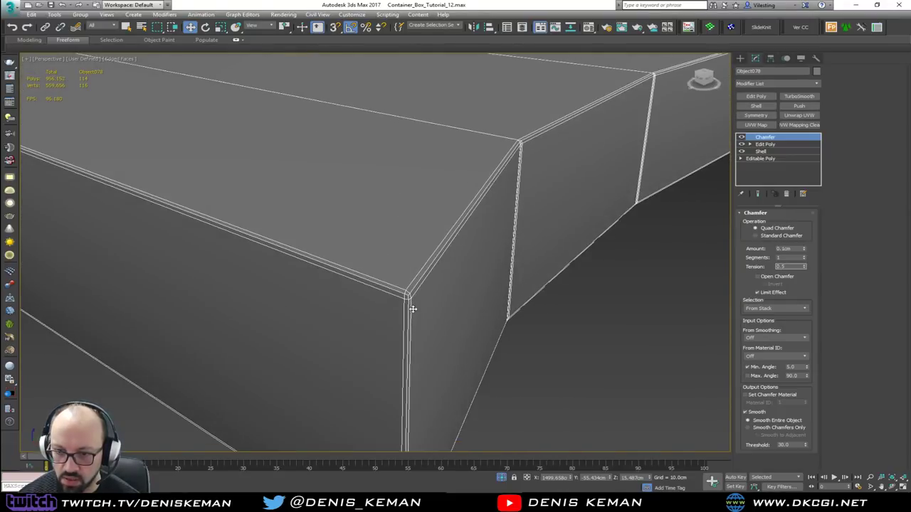
pyautogui.keyDown('alt'); pyautogui.moveTo(480, 296); pyautogui.dragTo(459, 298, button='middle'); pyautogui.keyUp('alt')
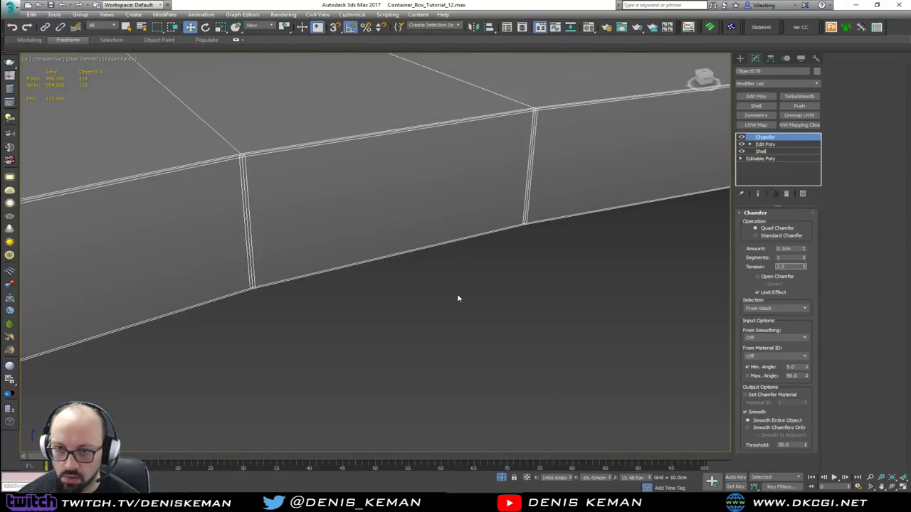
pyautogui.moveTo(377, 222); pyautogui.dragTo(441, 250, button='middle')
pyautogui.scroll(3, 259, 284)
pyautogui.scroll(2, 259, 283)
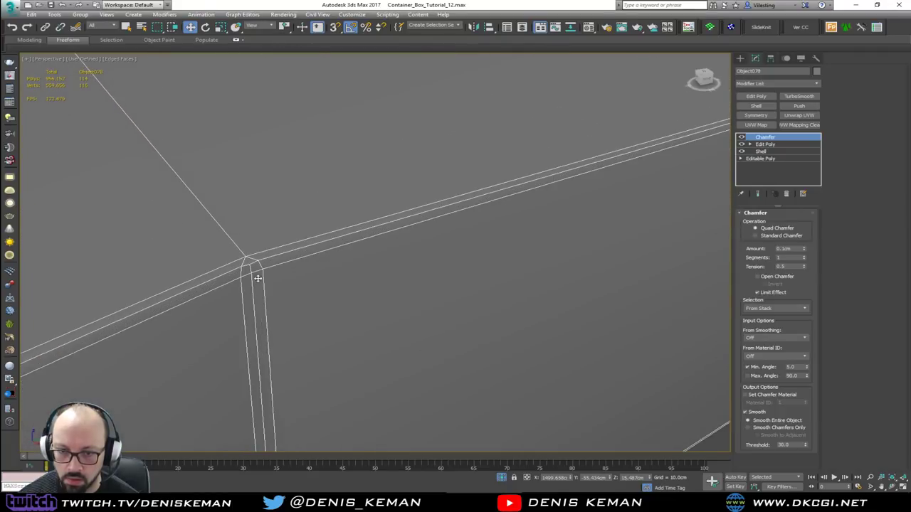
pyautogui.scroll(-3, 244, 266)
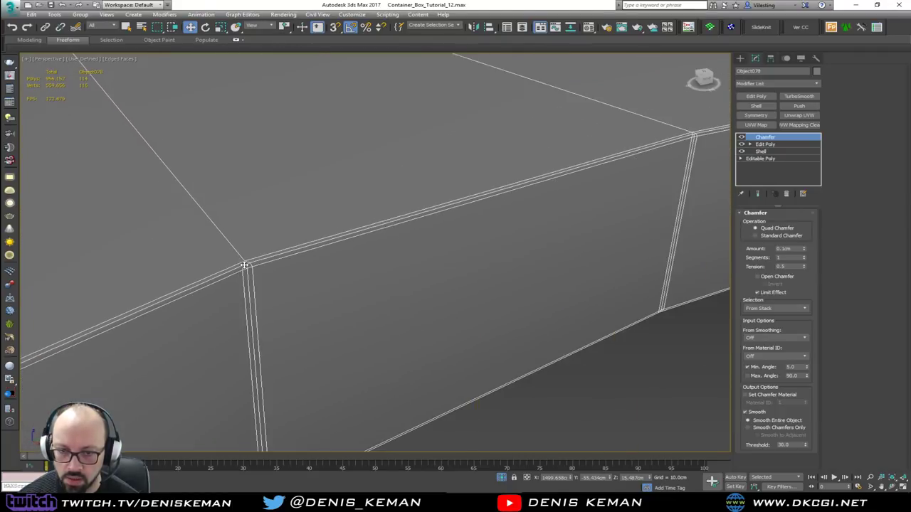
pyautogui.scroll(-4, 360, 295)
pyautogui.keyDown('alt'); pyautogui.moveTo(363, 295); pyautogui.dragTo(444, 282, button='middle'); pyautogui.keyUp('alt')
pyautogui.scroll(-3, 448, 269)
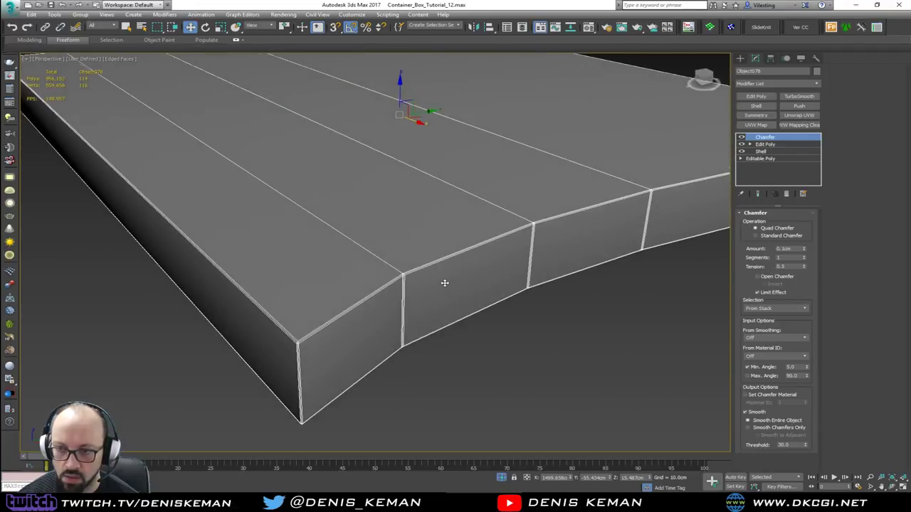
pyautogui.scroll(3, 405, 286)
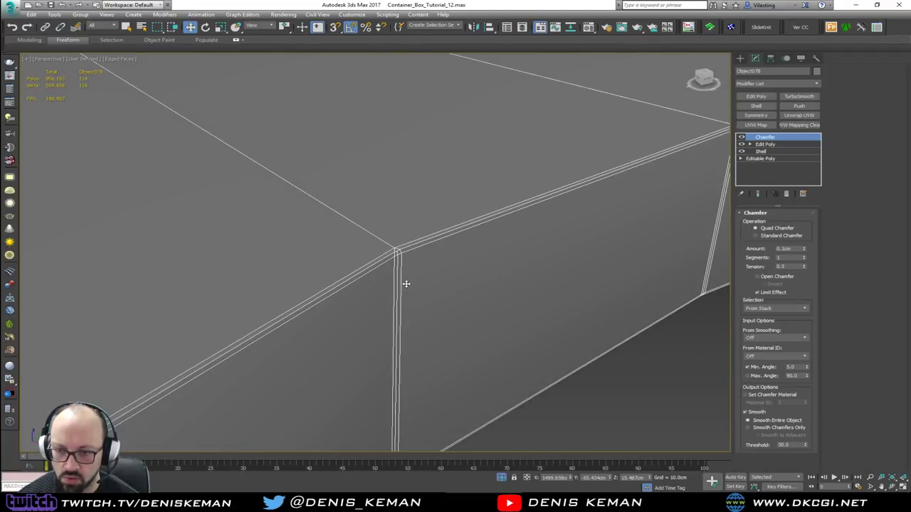
pyautogui.click(787, 194)
# - Select the flap's front long edges, the adjoining vertical corner edge, and the upper and lower edges of the curved end
pyautogui.scroll(-2, 372, 244)
pyautogui.keyDown('alt'); pyautogui.moveTo(372, 244); pyautogui.dragTo(454, 203, button='middle'); pyautogui.keyUp('alt')
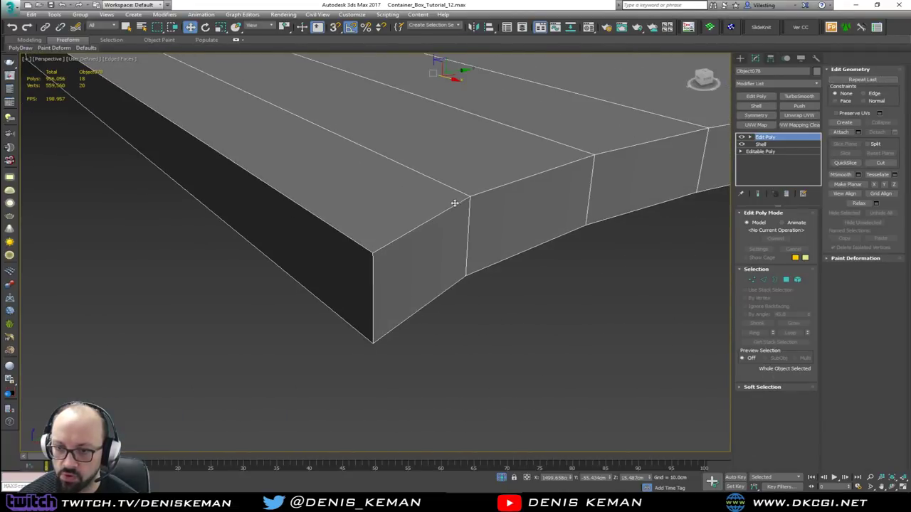
pyautogui.press('2')
pyautogui.click(370, 260)
pyautogui.keyDown('ctrl'); pyautogui.click(365, 249); pyautogui.keyUp('ctrl')
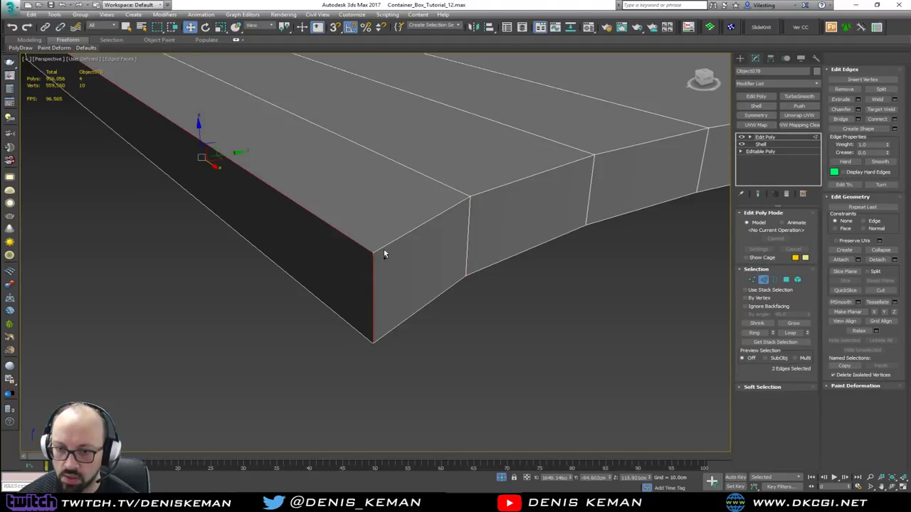
pyautogui.keyDown('ctrl'); pyautogui.doubleClick(382, 248); pyautogui.keyUp('ctrl')
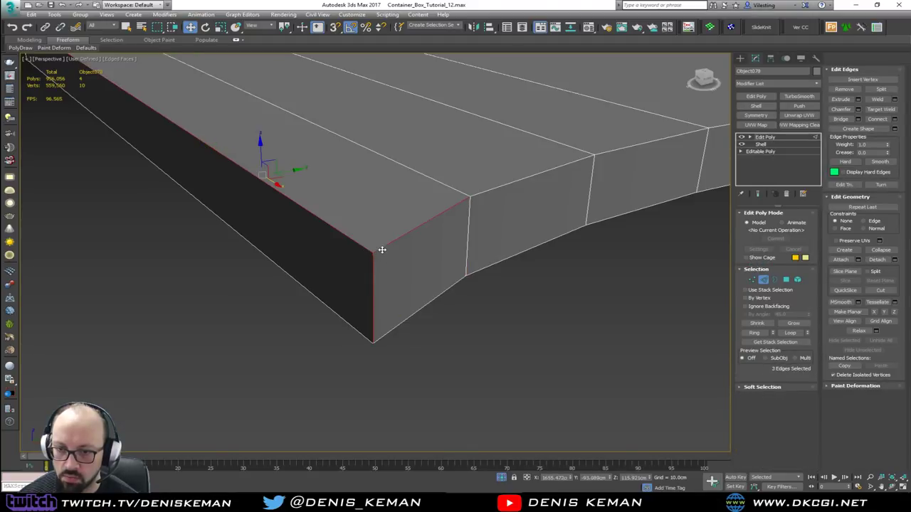
pyautogui.keyDown('shift'); pyautogui.click(389, 331); pyautogui.keyUp('shift')
pyautogui.keyDown('ctrl'); pyautogui.click(361, 333); pyautogui.keyUp('ctrl')
pyautogui.scroll(-5, 374, 330)
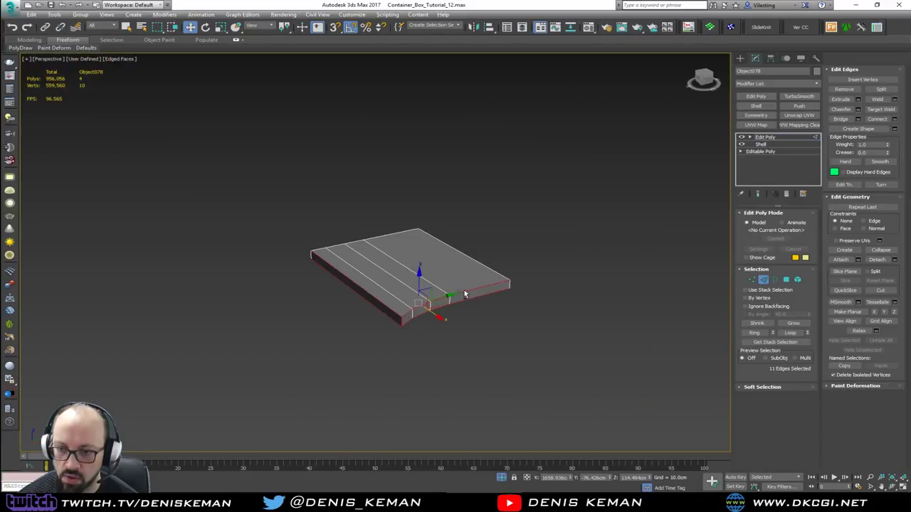
# - Add the opposite long edges, the remaining vertical corner edges, and the inner end's upper and lower edges to the selection
pyautogui.keyDown('alt'); pyautogui.moveTo(464, 294); pyautogui.dragTo(367, 296, button='middle'); pyautogui.keyUp('alt')
pyautogui.scroll(3, 464, 359)
pyautogui.keyDown('ctrl'); pyautogui.click(457, 342); pyautogui.keyUp('ctrl')
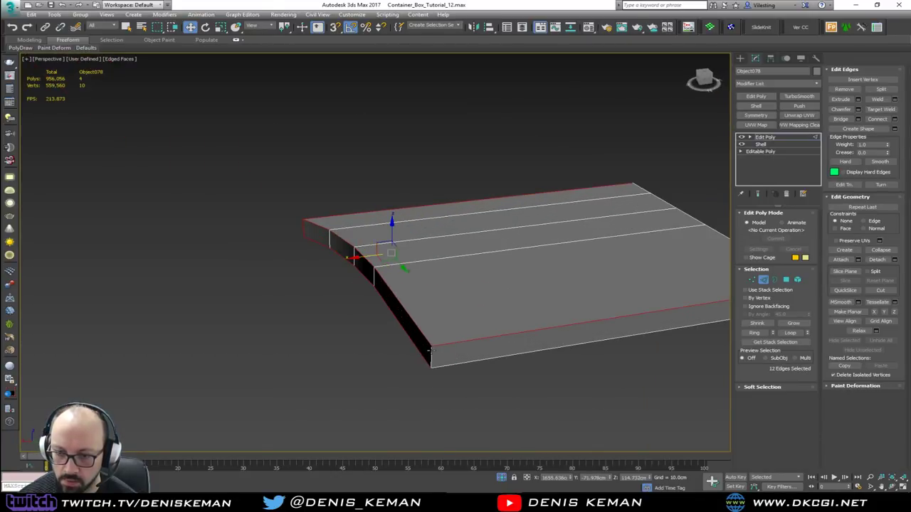
pyautogui.keyDown('ctrl'); pyautogui.click(432, 352); pyautogui.keyUp('ctrl')
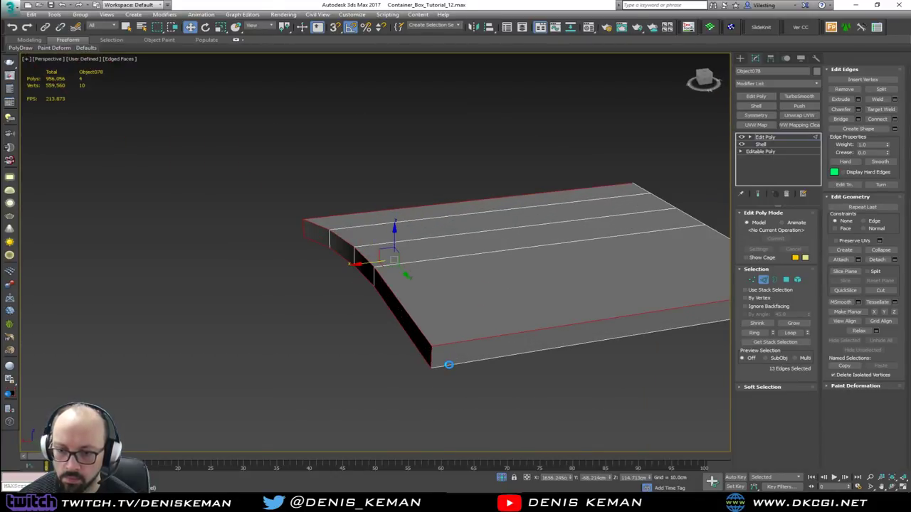
pyautogui.keyDown('ctrl'); pyautogui.click(448, 365); pyautogui.keyUp('ctrl')
pyautogui.keyDown('alt'); pyautogui.moveTo(449, 362); pyautogui.dragTo(377, 368, button='middle'); pyautogui.keyUp('alt')
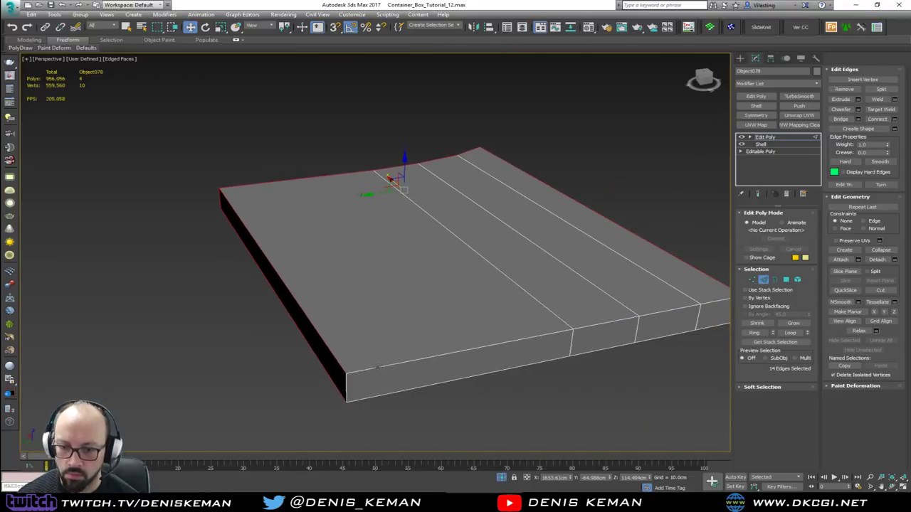
pyautogui.keyDown('ctrl'); pyautogui.doubleClick(376, 369); pyautogui.keyUp('ctrl')
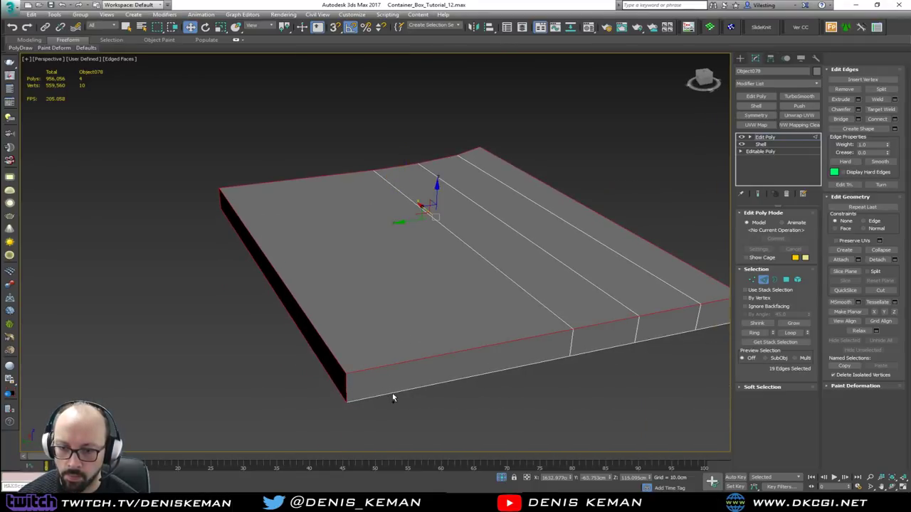
pyautogui.keyDown('ctrl'); pyautogui.doubleClick(393, 393); pyautogui.keyUp('ctrl')
pyautogui.keyDown('alt'); pyautogui.moveTo(470, 368); pyautogui.dragTo(431, 360, button='middle'); pyautogui.keyUp('alt')
pyautogui.keyDown('ctrl'); pyautogui.click(427, 358); pyautogui.keyUp('ctrl')
pyautogui.scroll(3, 559, 312)
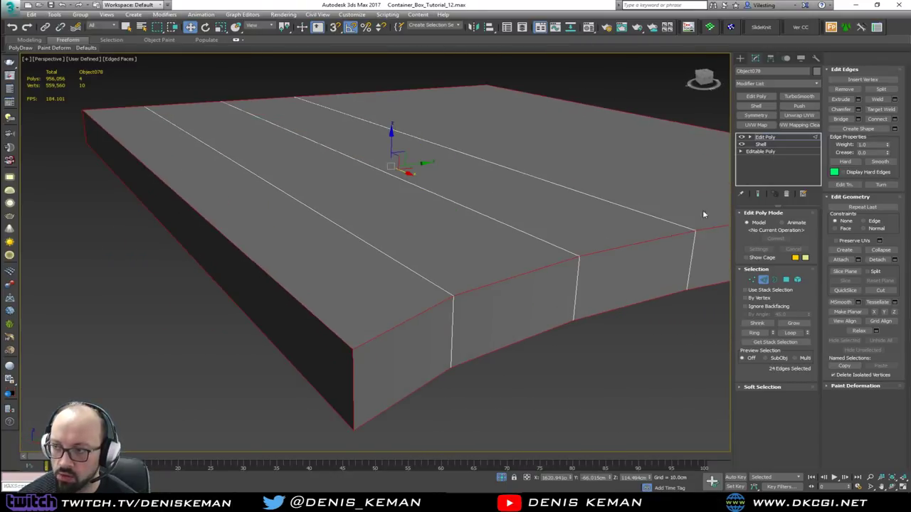
# - Chamfer the selected outer edges of the flap by 0.1 cm using Quad Chamfer with an edge tension of 0.5
pyautogui.click(858, 110)
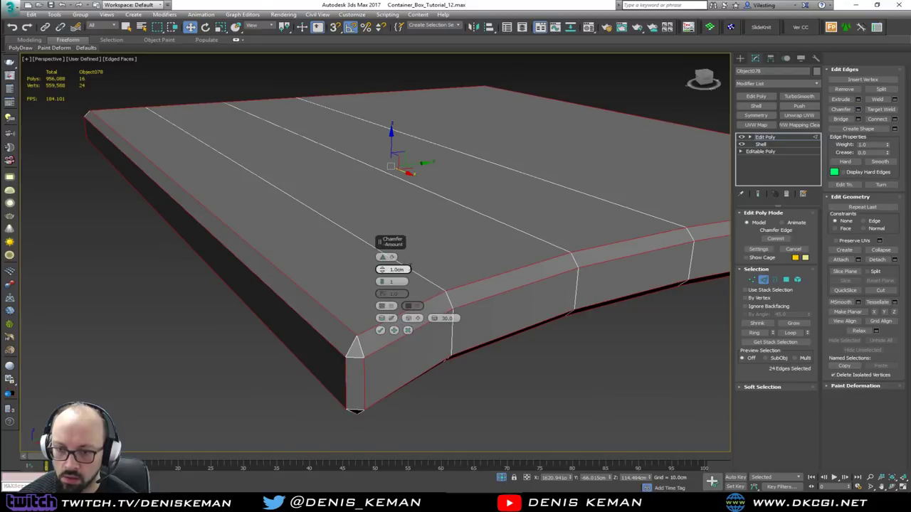
pyautogui.write('0.1')
pyautogui.press('Return')
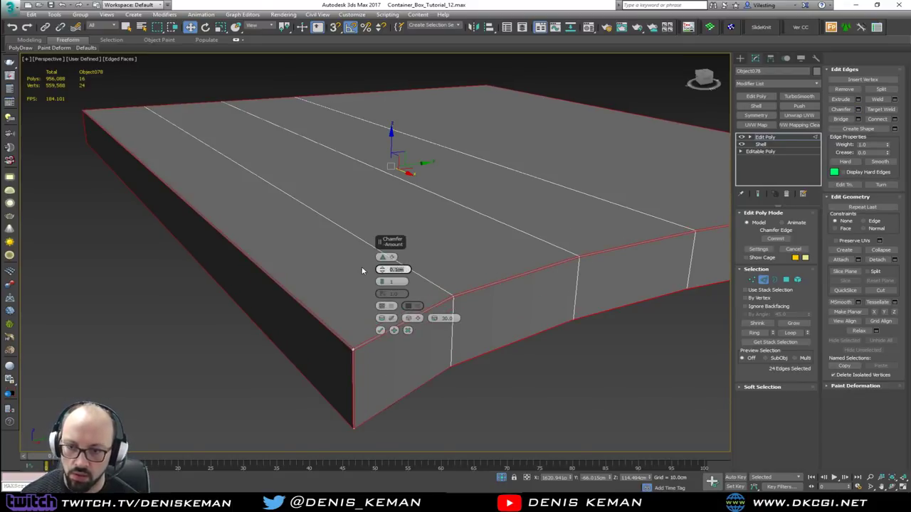
pyautogui.click(385, 260)
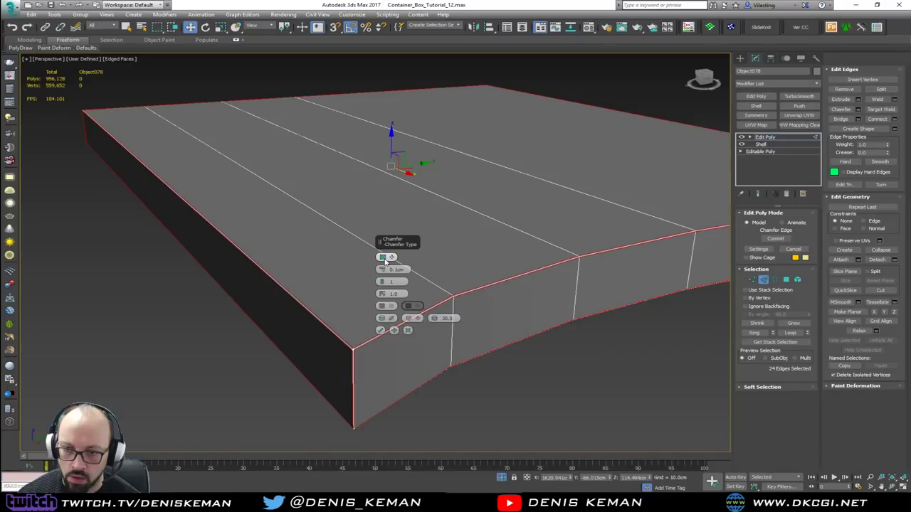
pyautogui.scroll(5, 351, 370)
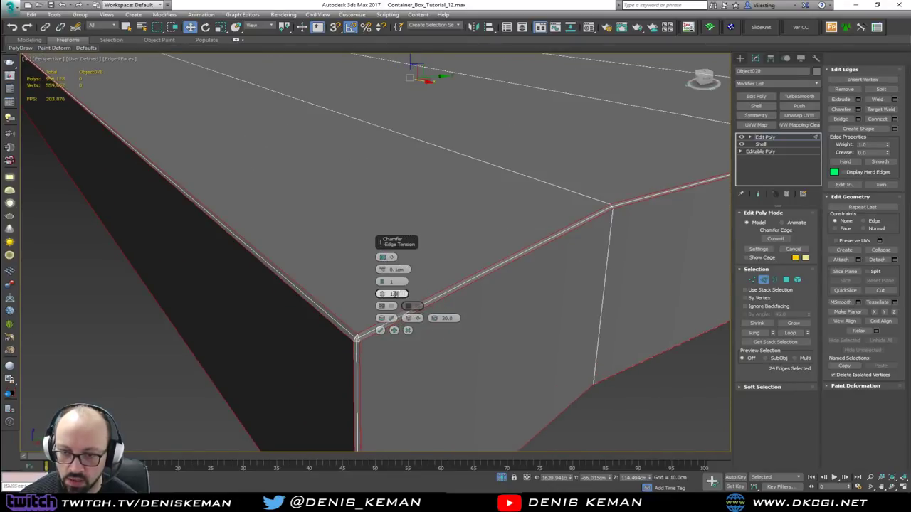
pyautogui.click(377, 293)
pyautogui.write('0.5')
pyautogui.press('Return')
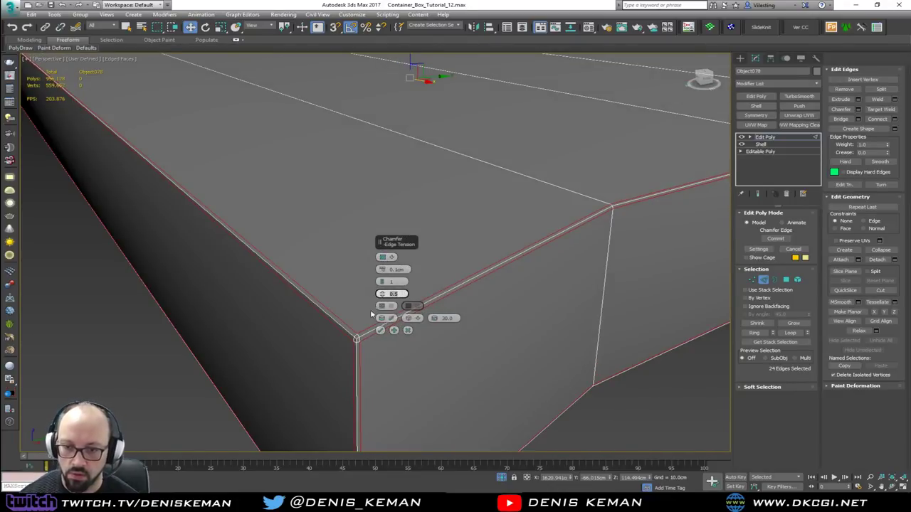
pyautogui.click(381, 332)
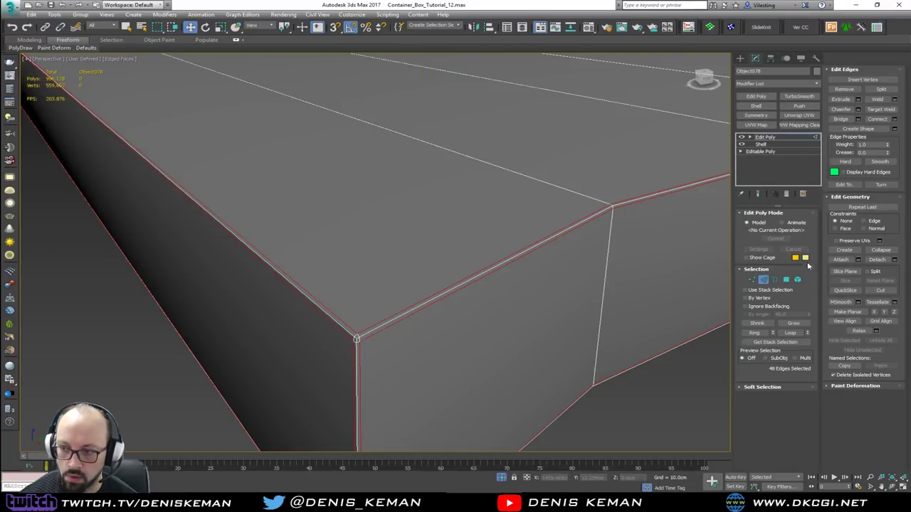
pyautogui.click(766, 281)
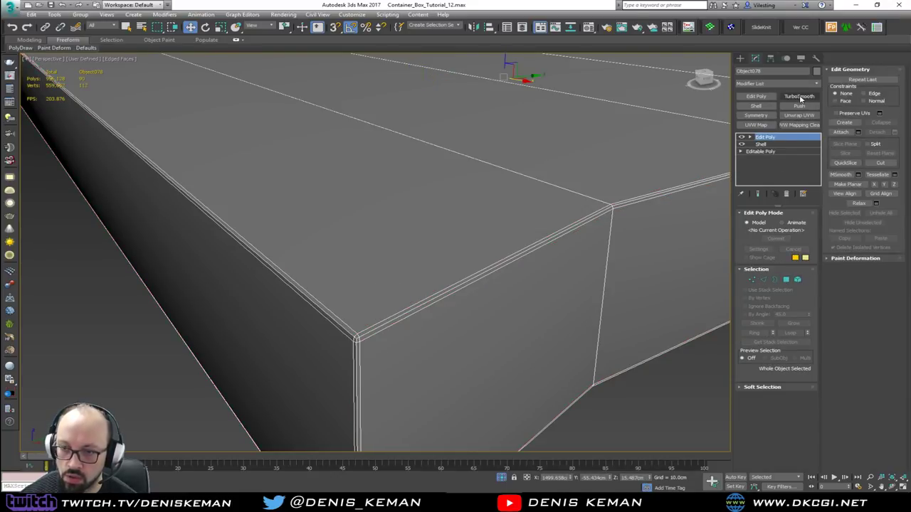
# - Add a TurboSmooth modifier with 2 iterations to the flap, hide the edge display and end isolation
pyautogui.click(799, 97)
pyautogui.click(807, 226)
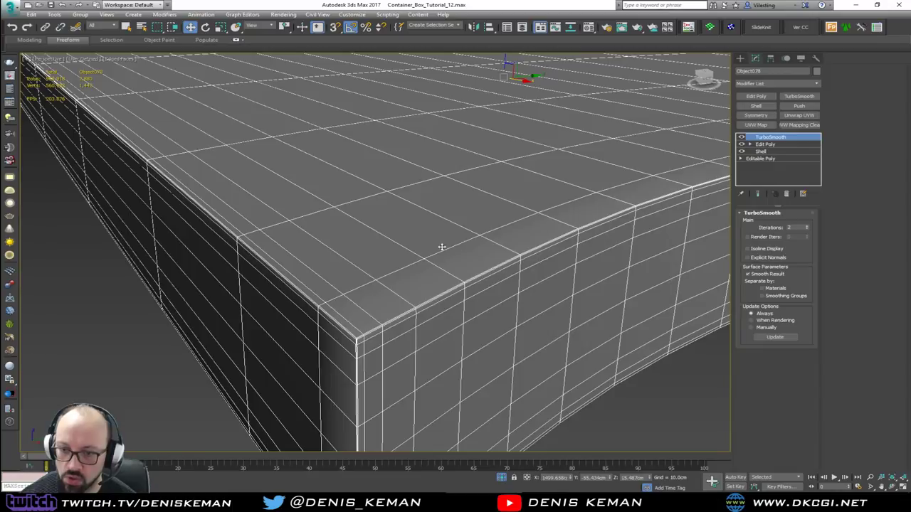
pyautogui.scroll(-3, 441, 246)
pyautogui.press('F4')
pyautogui.scroll(-2, 376, 270)
pyautogui.rightClick(388, 234)
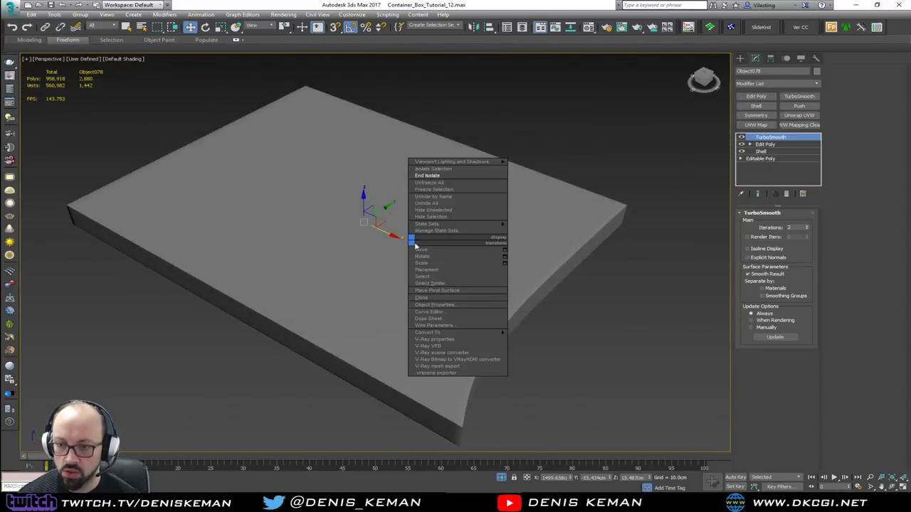
pyautogui.click(430, 176)
# - In the Edit Poly below TurboSmooth, show the cage and edges and move the curved end's vertices to follow the counter's edge
pyautogui.keyDown('alt'); pyautogui.moveTo(452, 217); pyautogui.dragTo(342, 218, button='middle'); pyautogui.keyUp('alt')
pyautogui.click(764, 144)
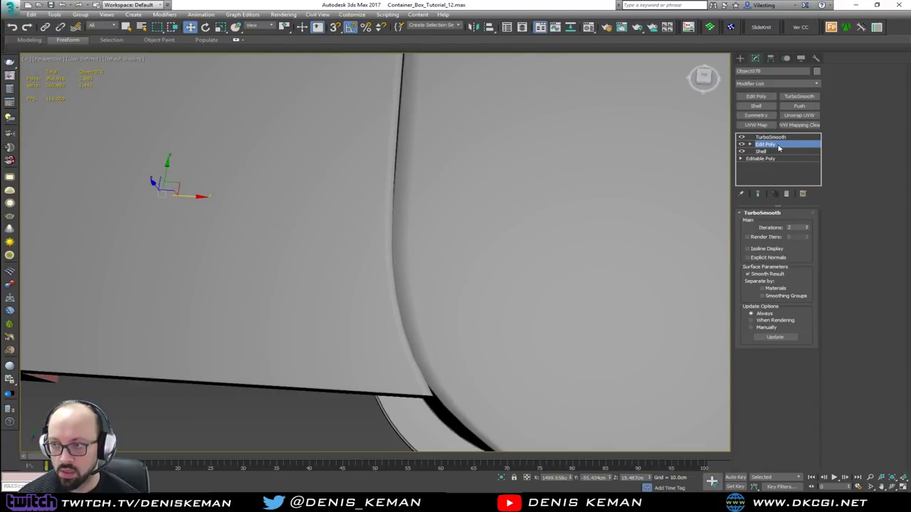
pyautogui.press('1')
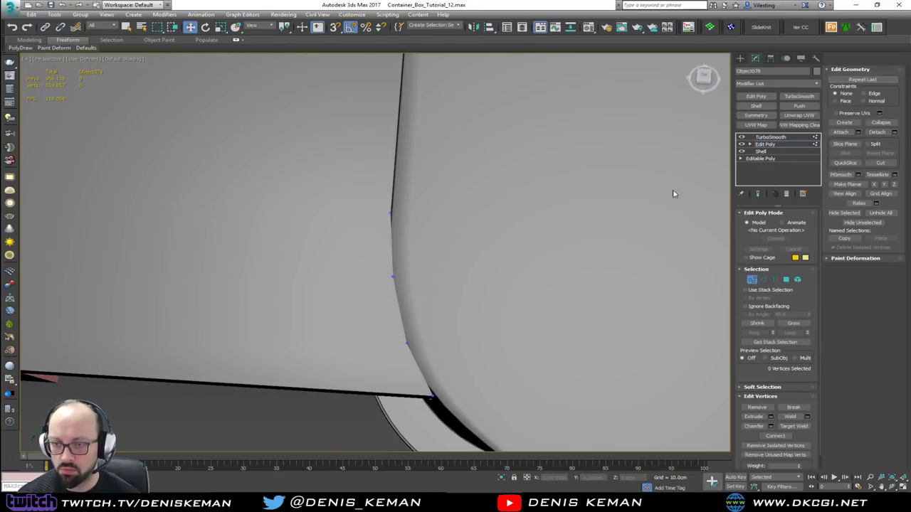
pyautogui.press('F4')
pyautogui.click(746, 258)
pyautogui.moveTo(433, 264); pyautogui.dragTo(366, 304)
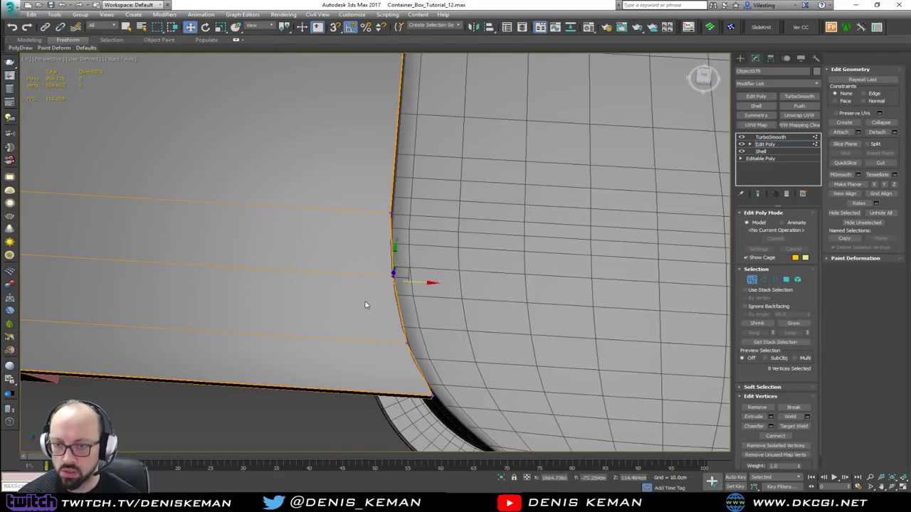
pyautogui.moveTo(418, 283); pyautogui.dragTo(408, 310)
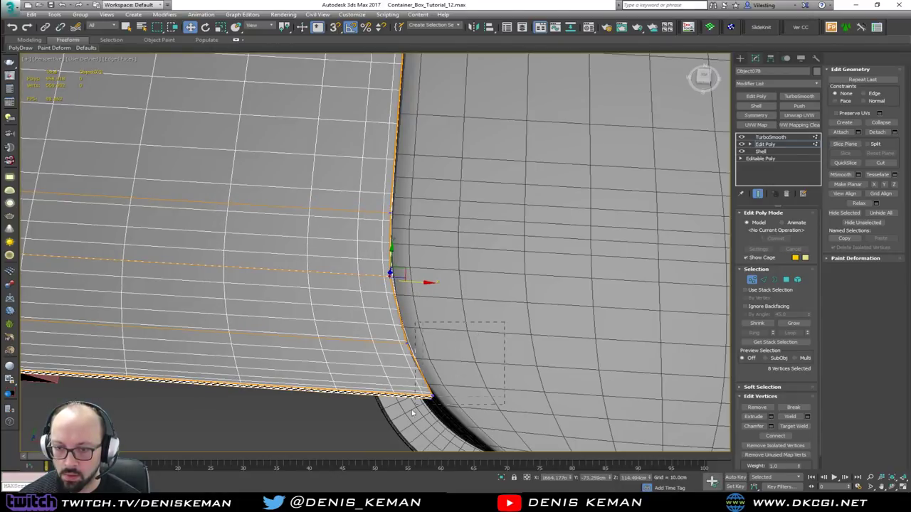
pyautogui.moveTo(361, 364); pyautogui.dragTo(363, 363)
pyautogui.moveTo(437, 347); pyautogui.dragTo(431, 347)
pyautogui.keyDown('alt'); pyautogui.moveTo(429, 322); pyautogui.dragTo(406, 294, button='middle'); pyautogui.keyUp('alt')
pyautogui.moveTo(406, 294); pyautogui.dragTo(380, 324)
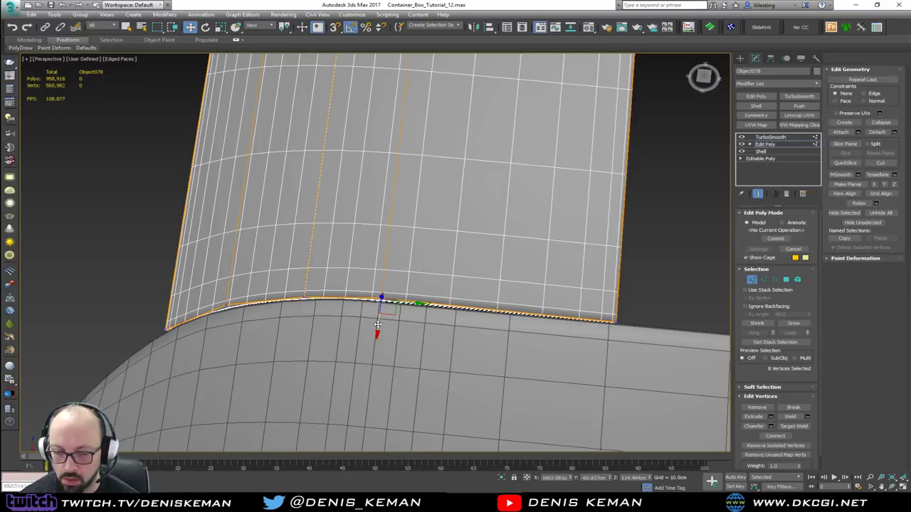
# - Try to insert two lengthwise SwiftLoop edge loops in the flap near the tight part of its curved end
pyautogui.keyDown('alt'); pyautogui.moveTo(380, 324); pyautogui.dragTo(277, 165, button='middle'); pyautogui.keyUp('alt')
pyautogui.scroll(3, 354, 327)
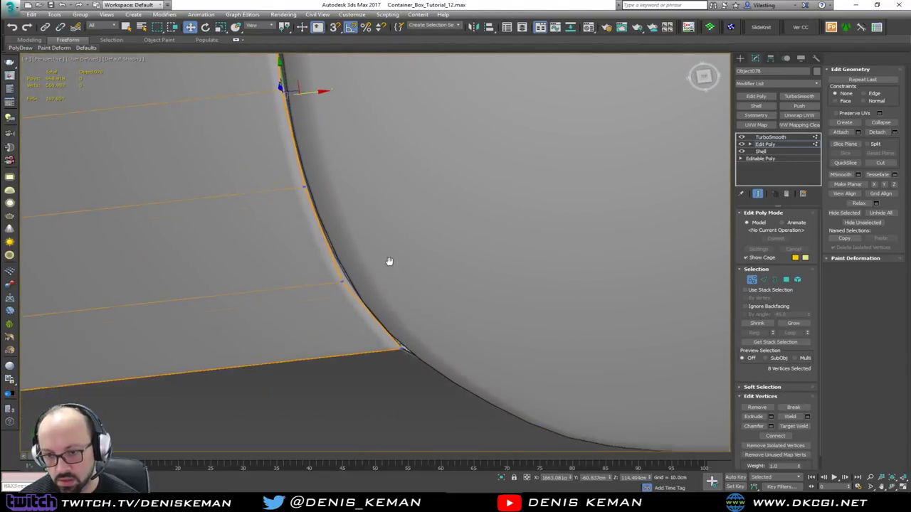
pyautogui.moveTo(389, 262); pyautogui.dragTo(482, 424, button='middle')
pyautogui.moveTo(408, 203); pyautogui.dragTo(421, 245, button='middle')
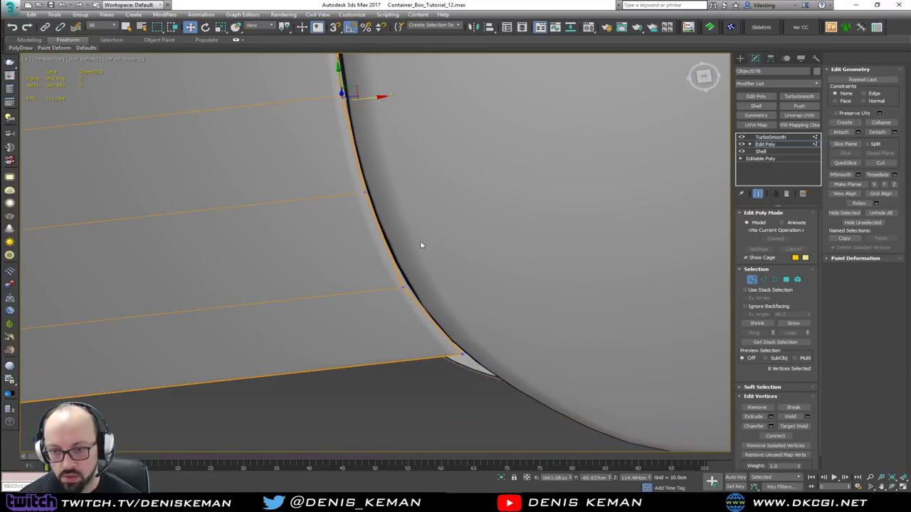
pyautogui.hotkey('alt', '1')
pyautogui.click(425, 322)
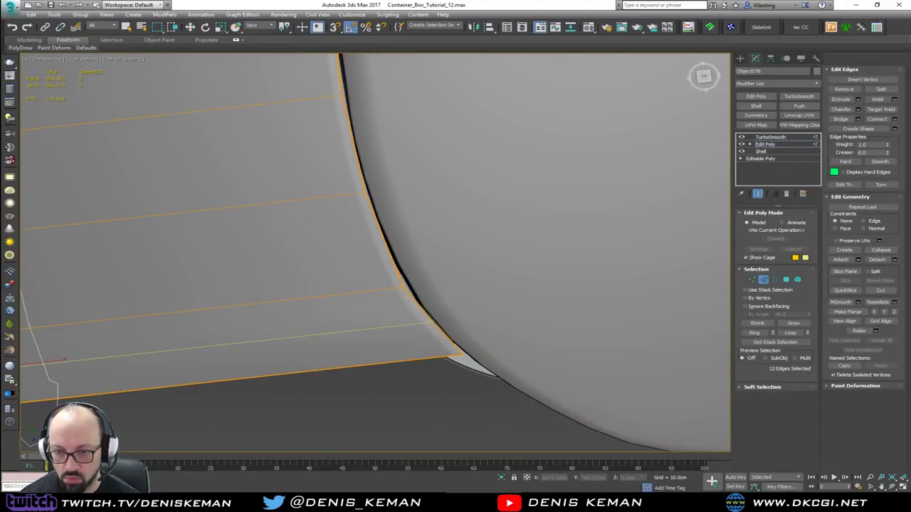
pyautogui.click(378, 244)
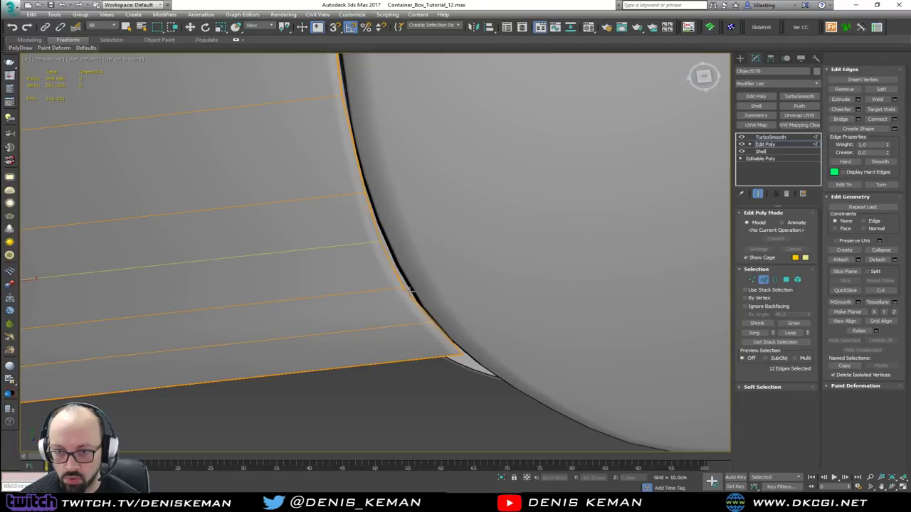
pyautogui.rightClick(412, 290)
pyautogui.moveTo(353, 246); pyautogui.dragTo(413, 207, button='middle')
pyautogui.click(766, 281)
# - Check the flap's inner front corner without TurboSmooth and undo both loop insertions
pyautogui.moveTo(253, 214); pyautogui.dragTo(468, 213, button='middle')
pyautogui.scroll(-4, 456, 222)
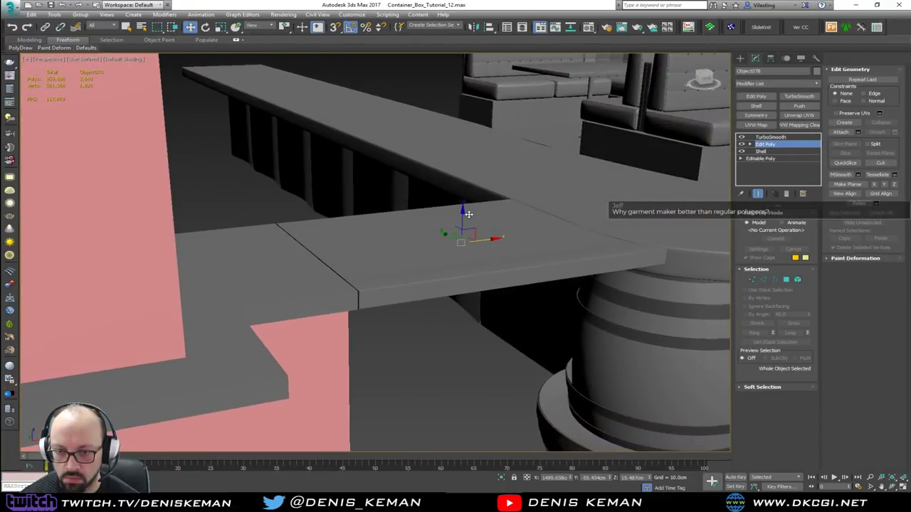
pyautogui.scroll(4, 376, 289)
pyautogui.press('F4')
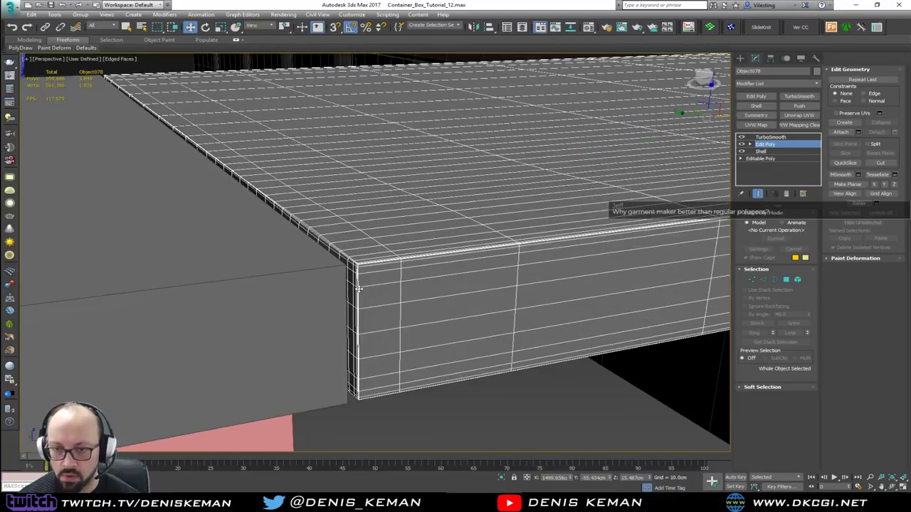
pyautogui.click(743, 138)
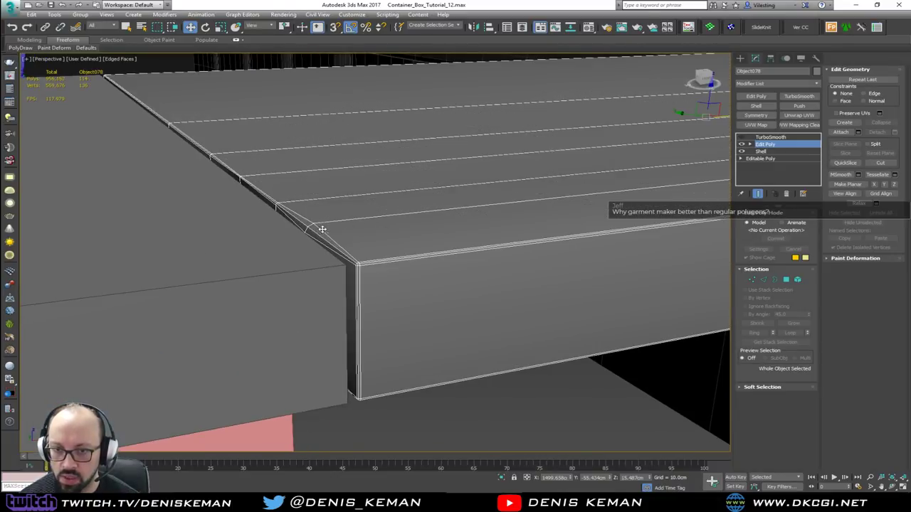
pyautogui.keyDown('alt'); pyautogui.moveTo(329, 226); pyautogui.dragTo(359, 241, button='middle'); pyautogui.keyUp('alt')
pyautogui.hotkey('ctrl', 'z')
pyautogui.hotkey('ctrl', 'z')
# - Insert two lengthwise edge loops with SwiftLoop, one beside the flap's front edge and one between the curve's existing divisions
pyautogui.hotkey('alt', '1')
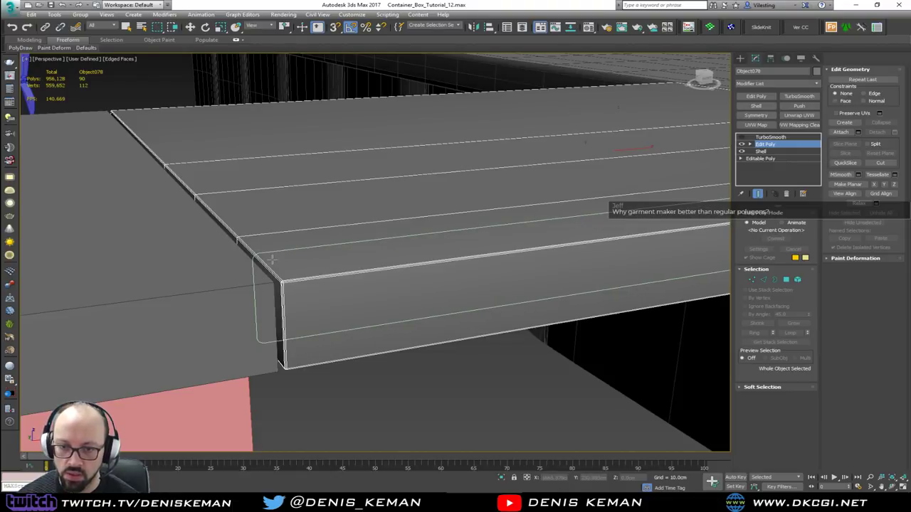
pyautogui.press('2')
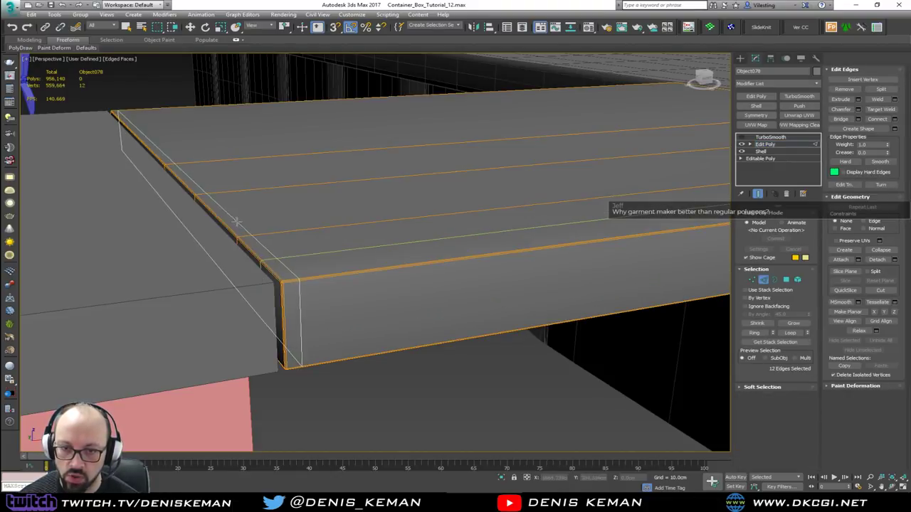
pyautogui.press('w')
pyautogui.keyDown('alt'); pyautogui.moveTo(356, 242); pyautogui.dragTo(400, 260, button='middle'); pyautogui.keyUp('alt')
pyautogui.scroll(-5, 356, 253)
pyautogui.scroll(6, 285, 245)
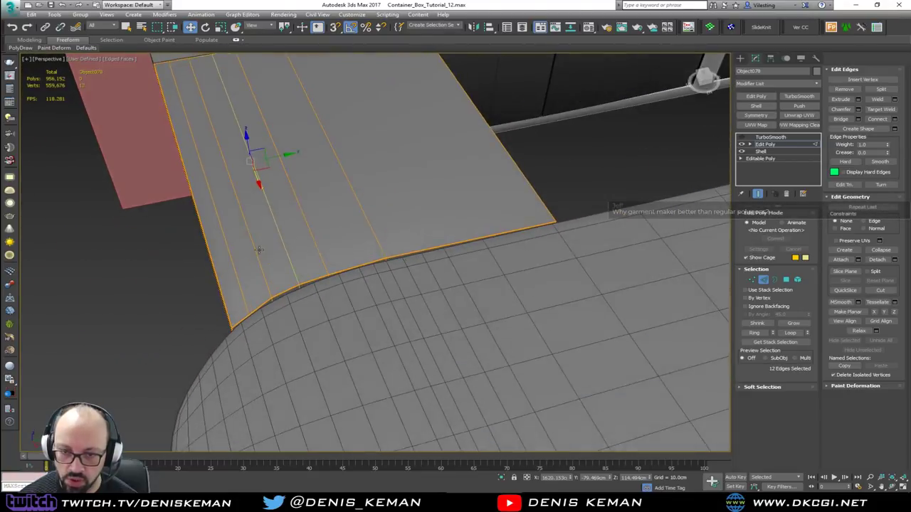
# - Select the curved-end vertices of the new loop nearest the front corner and shift them to match the counter's curve
pyautogui.press('1')
pyautogui.press('F3')
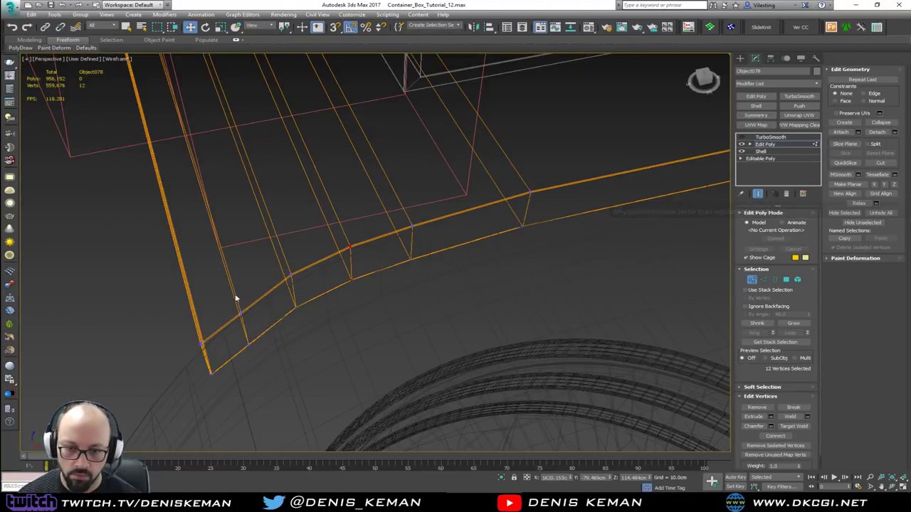
pyautogui.press('F3')
pyautogui.keyDown('alt'); pyautogui.moveTo(268, 357); pyautogui.dragTo(306, 317, button='middle'); pyautogui.keyUp('alt')
pyautogui.moveTo(302, 274); pyautogui.dragTo(394, 306, button='middle')
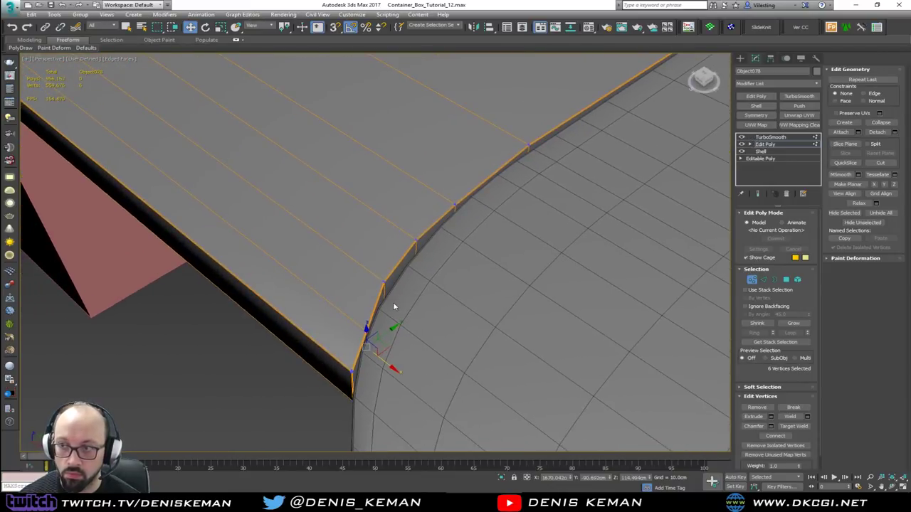
pyautogui.press('`')
pyautogui.moveTo(378, 361); pyautogui.dragTo(375, 357)
pyautogui.keyDown('alt'); pyautogui.moveTo(384, 310); pyautogui.dragTo(432, 333, button='middle'); pyautogui.keyUp('alt')
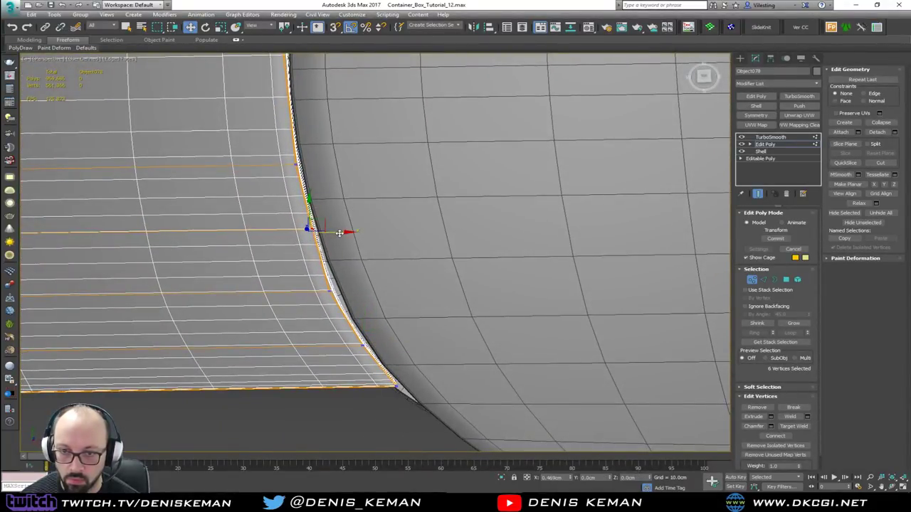
# - Move the curved-end vertices of the second new loop and the adjacent division outward against the counter's curve
pyautogui.moveTo(336, 233); pyautogui.dragTo(342, 235)
pyautogui.moveTo(354, 292); pyautogui.dragTo(361, 293)
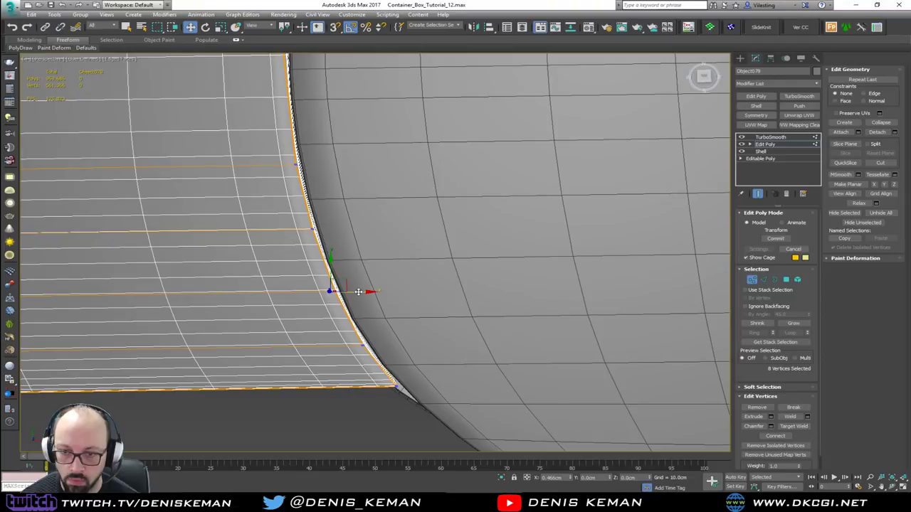
pyautogui.moveTo(332, 266); pyautogui.dragTo(416, 309, button='middle')
pyautogui.scroll(-4, 416, 308)
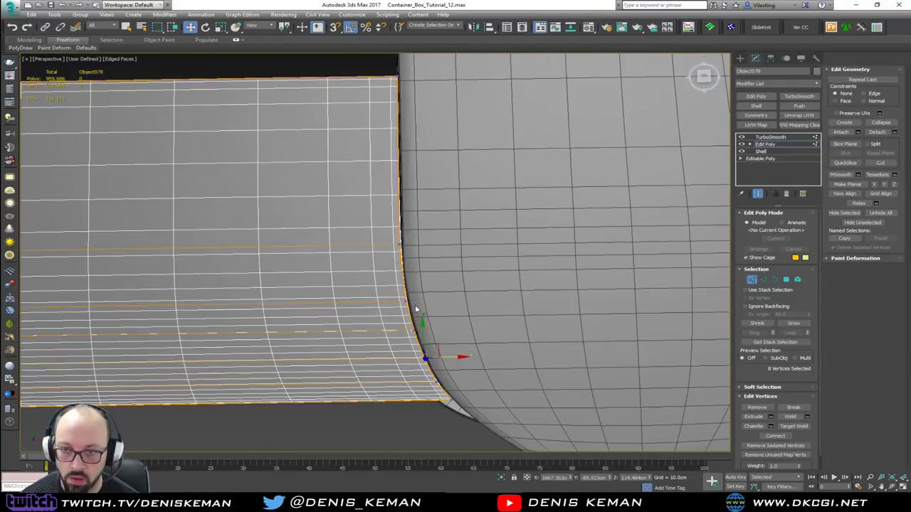
# - Examine the smoothed flap's overall mesh and the topology at its inner front corner
pyautogui.click(751, 282)
pyautogui.keyDown('alt'); pyautogui.moveTo(483, 292); pyautogui.dragTo(442, 244, button='middle'); pyautogui.keyUp('alt')
pyautogui.moveTo(288, 214); pyautogui.dragTo(519, 264, button='middle')
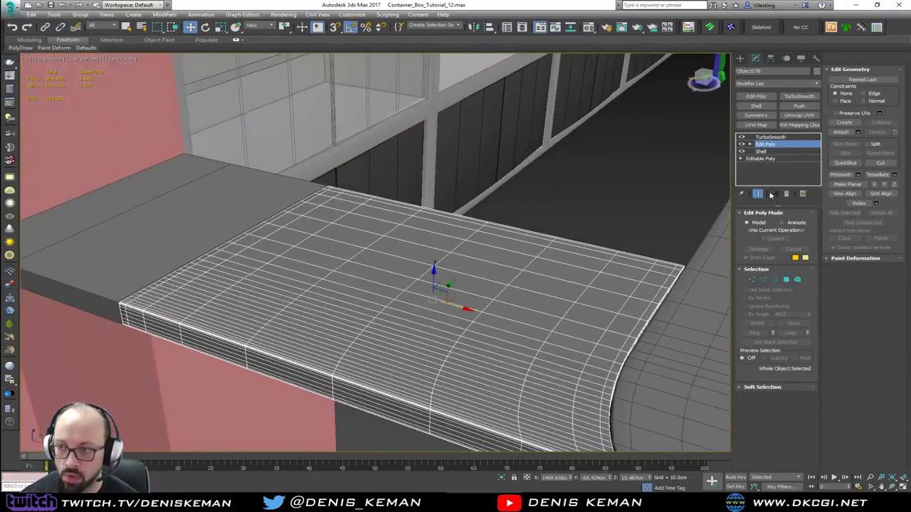
pyautogui.keyDown('alt'); pyautogui.moveTo(451, 242); pyautogui.dragTo(505, 241, button='middle'); pyautogui.keyUp('alt')
pyautogui.moveTo(356, 351); pyautogui.dragTo(420, 266, button='middle')
pyautogui.scroll(3, 332, 350)
pyautogui.scroll(5, 332, 350)
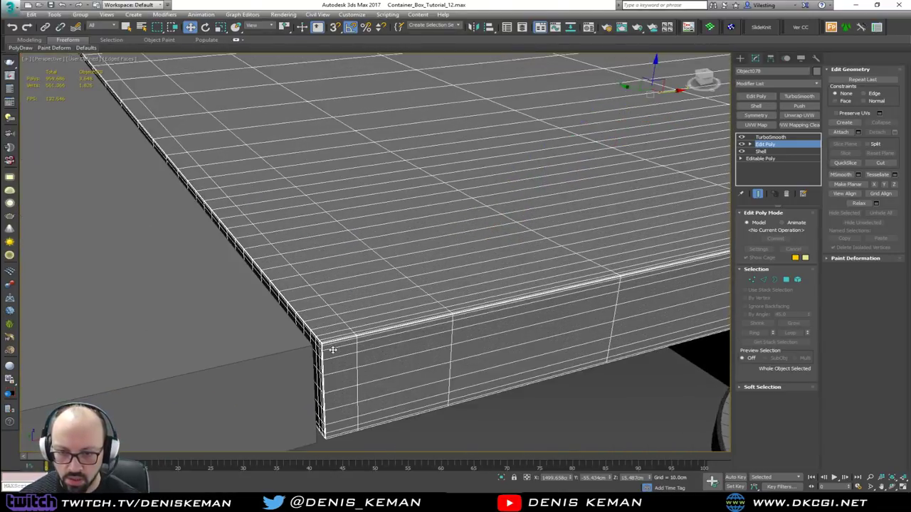
pyautogui.scroll(-2, 329, 345)
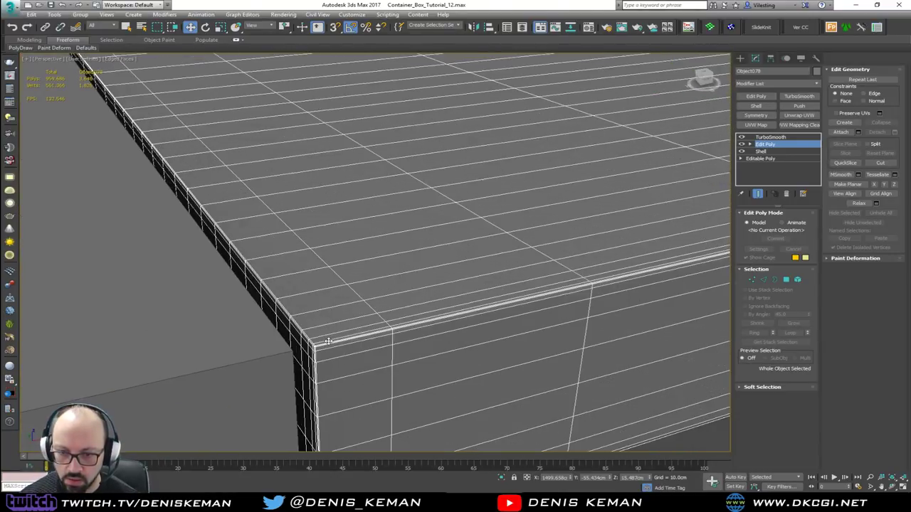
# - Turn off TurboSmooth's display, select all the flap's lengthwise edges and connect them with 2 segments
pyautogui.click(741, 137)
pyautogui.moveTo(566, 216); pyautogui.dragTo(285, 267, button='middle')
pyautogui.scroll(-6, 284, 267)
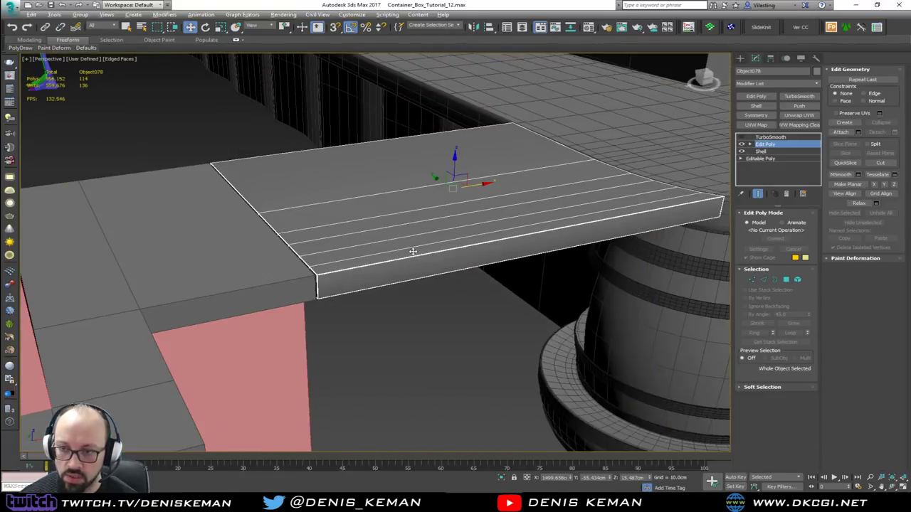
pyautogui.keyDown('alt'); pyautogui.moveTo(413, 250); pyautogui.dragTo(383, 254, button='middle'); pyautogui.keyUp('alt')
pyautogui.press('2')
pyautogui.moveTo(443, 344); pyautogui.dragTo(446, 105)
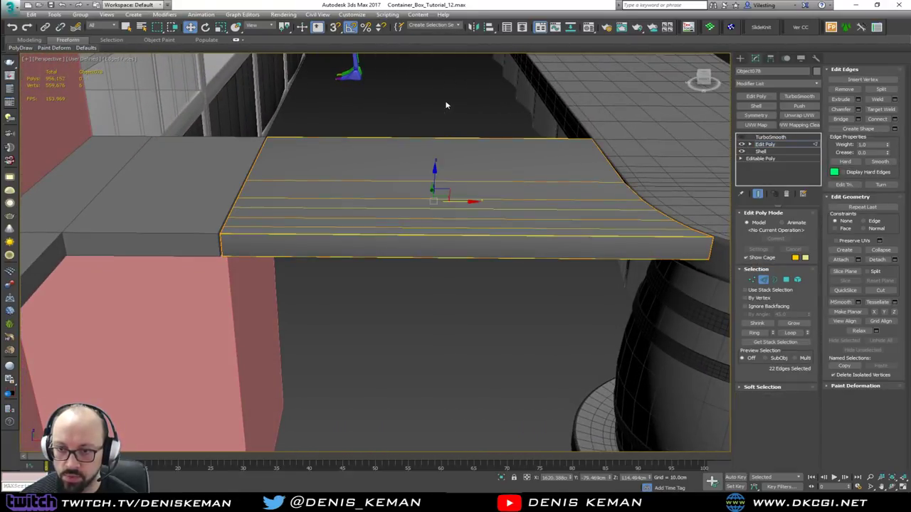
pyautogui.keyDown('alt'); pyautogui.moveTo(445, 106); pyautogui.dragTo(427, 186, button='middle'); pyautogui.keyUp('alt')
pyautogui.scroll(-2, 439, 164)
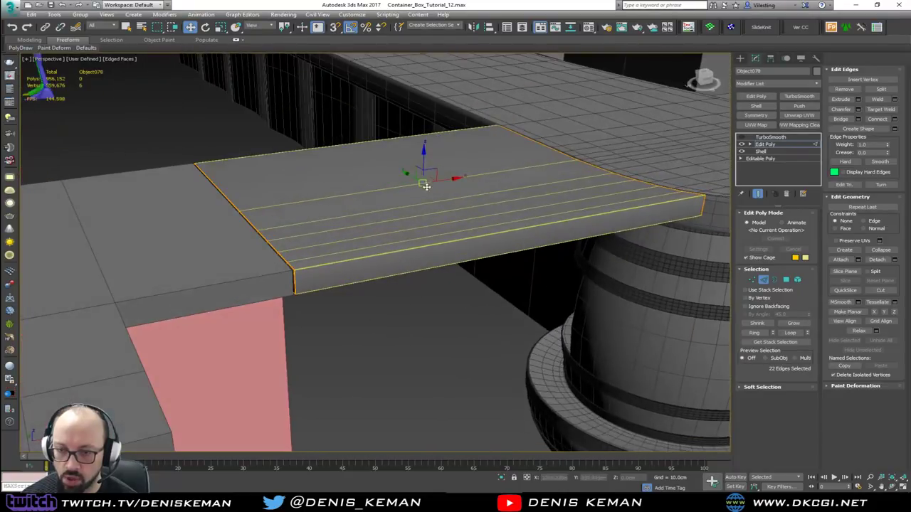
pyautogui.scroll(2, 384, 177)
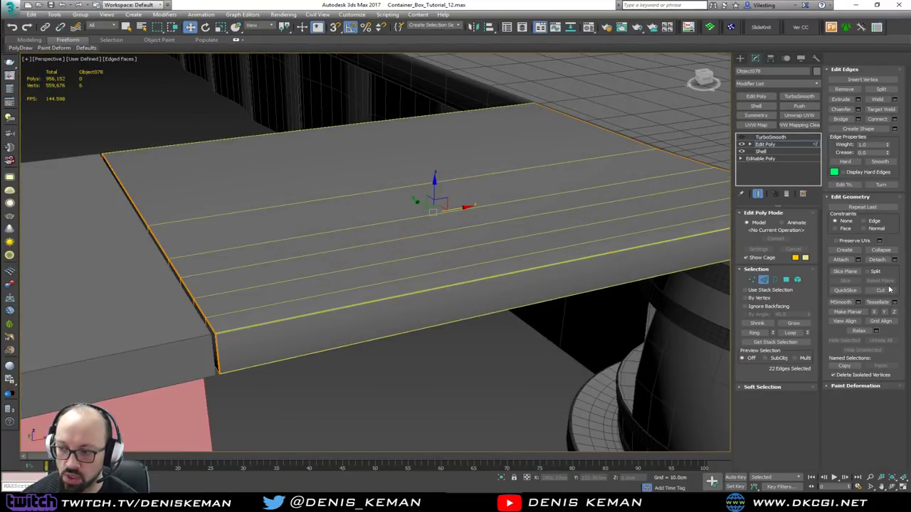
pyautogui.click(894, 118)
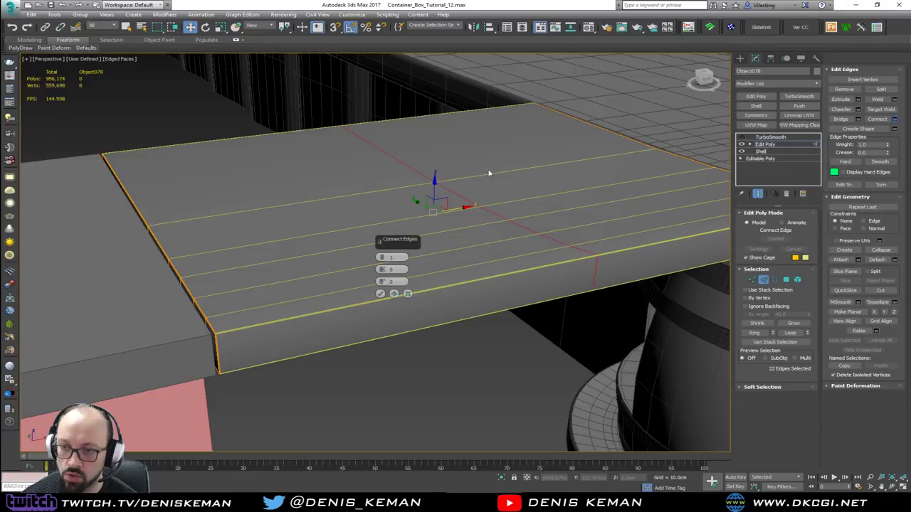
pyautogui.click(382, 259)
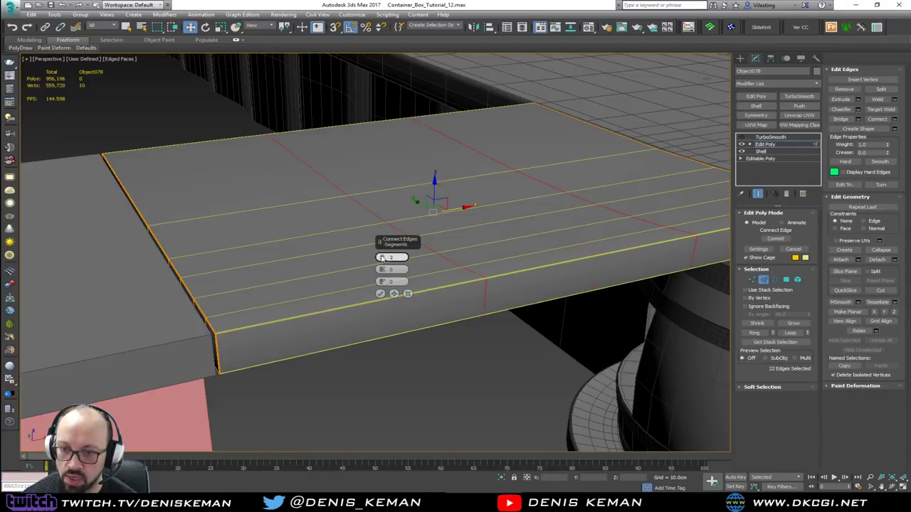
pyautogui.click(380, 294)
# - Straighten both new crosswise edge loops on the flap by making each planar along X
pyautogui.keyDown('alt'); pyautogui.moveTo(486, 258); pyautogui.dragTo(390, 238, button='middle'); pyautogui.keyUp('alt')
pyautogui.doubleClick(357, 199)
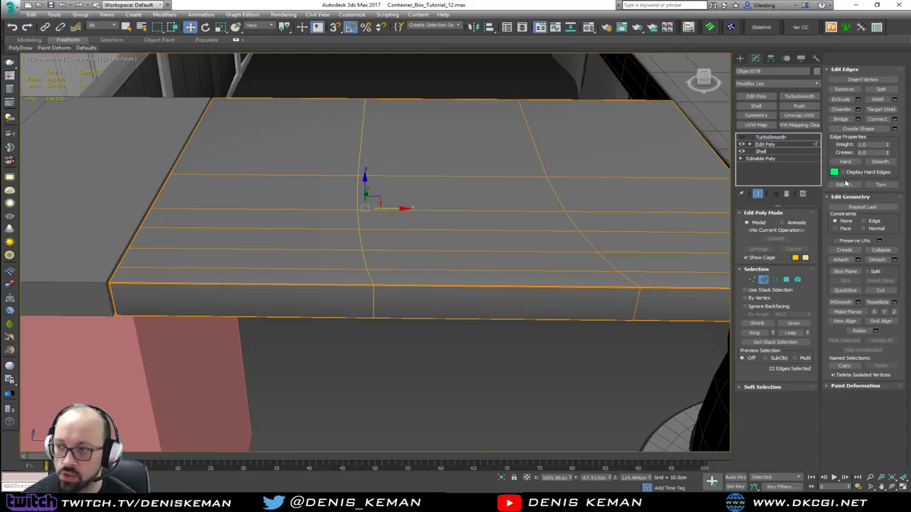
pyautogui.click(875, 313)
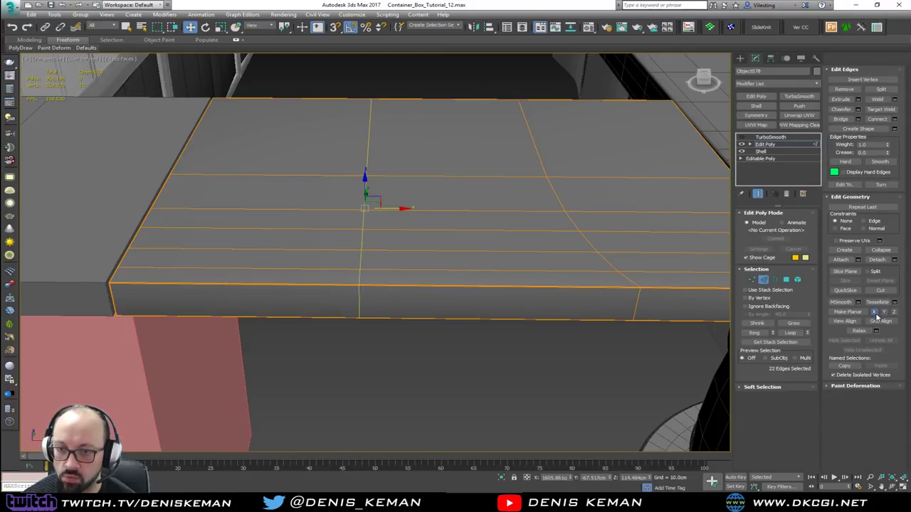
pyautogui.doubleClick(536, 157)
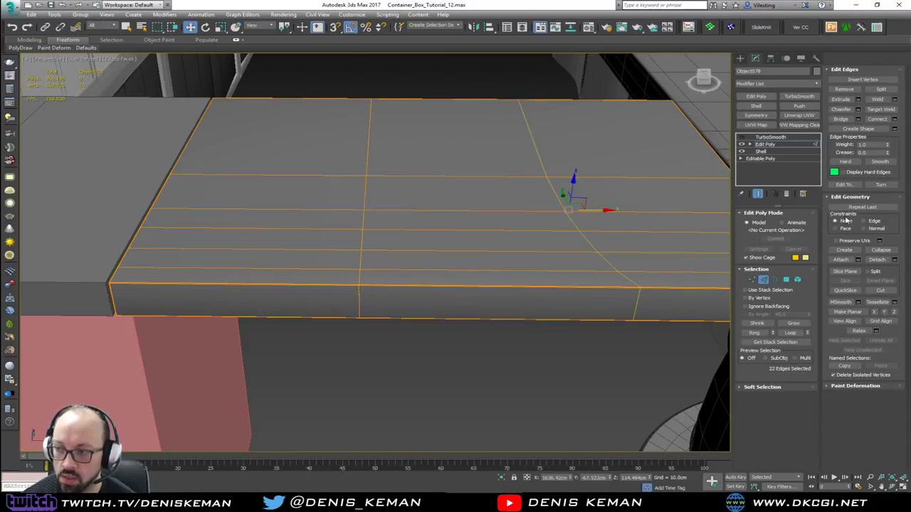
pyautogui.click(875, 312)
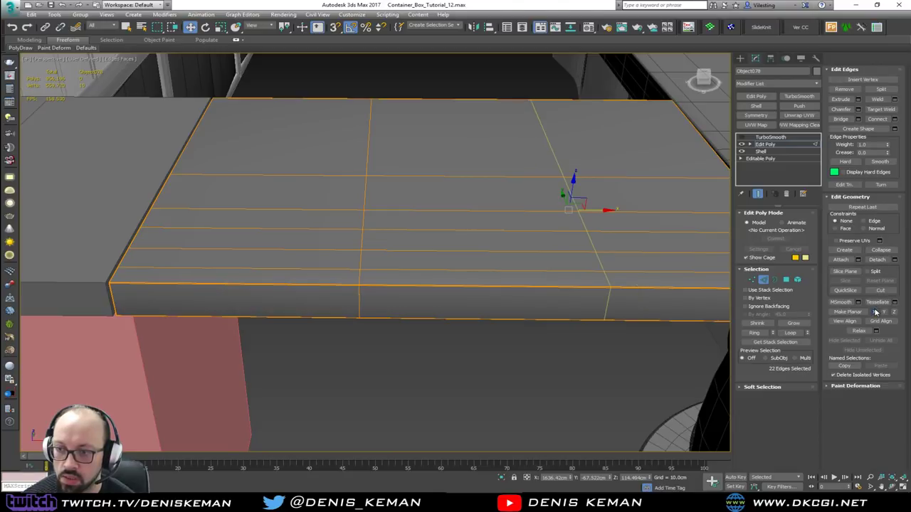
# - Turn the flap's TurboSmooth display back on and examine the seam between the flap and the countertop ledge
pyautogui.click(763, 279)
pyautogui.click(755, 137)
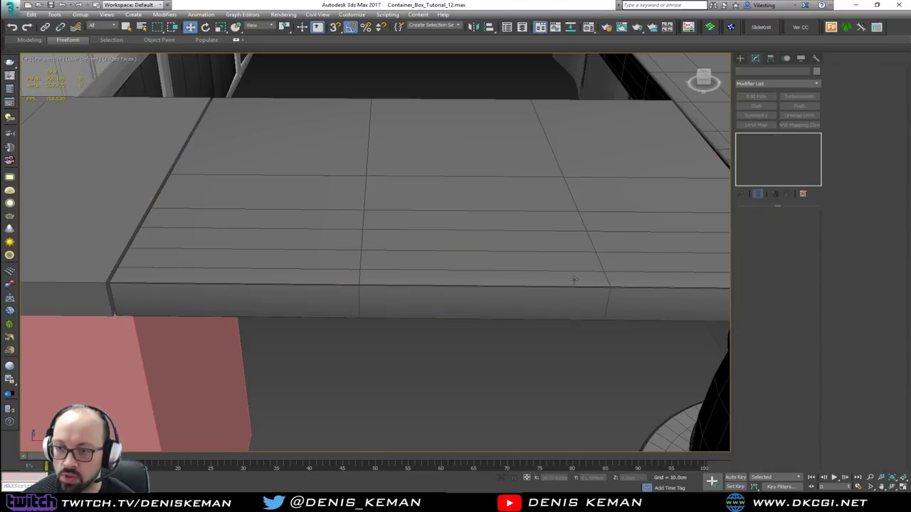
pyautogui.click(741, 138)
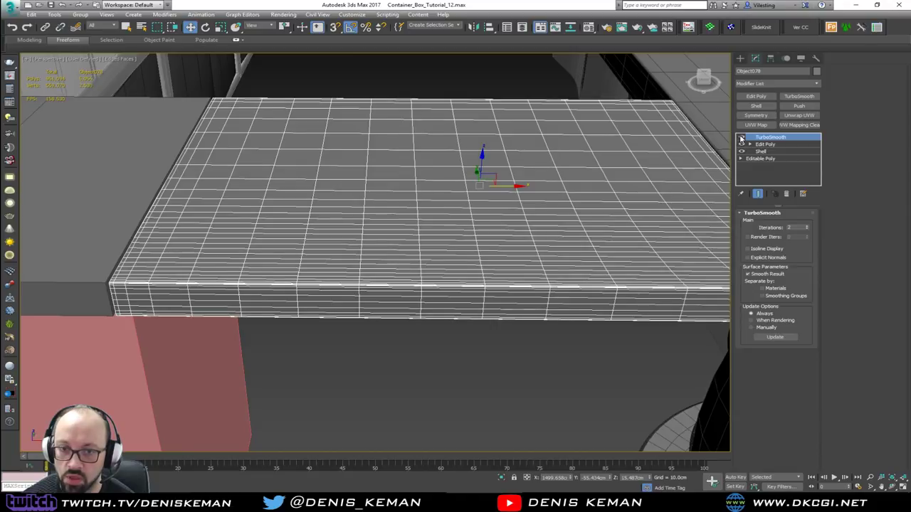
pyautogui.click(440, 356)
pyautogui.keyDown('alt'); pyautogui.moveTo(435, 263); pyautogui.dragTo(473, 262, button='middle'); pyautogui.keyUp('alt')
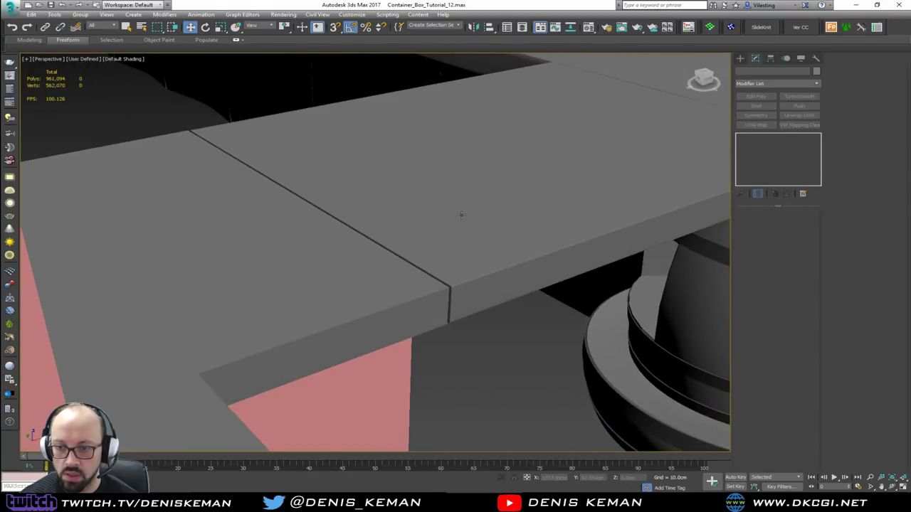
pyautogui.keyDown('alt'); pyautogui.moveTo(462, 214); pyautogui.dragTo(358, 246, button='middle'); pyautogui.keyUp('alt')
pyautogui.click(315, 211)
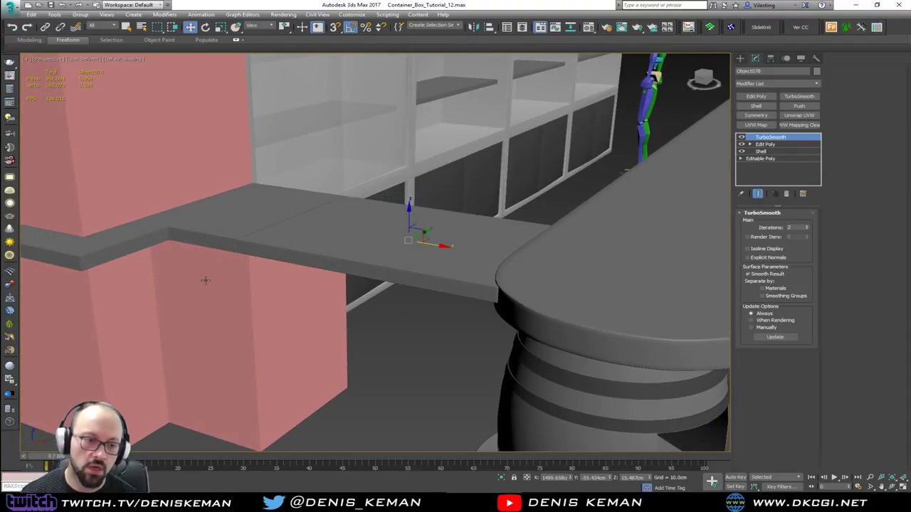
pyautogui.scroll(5, 318, 237)
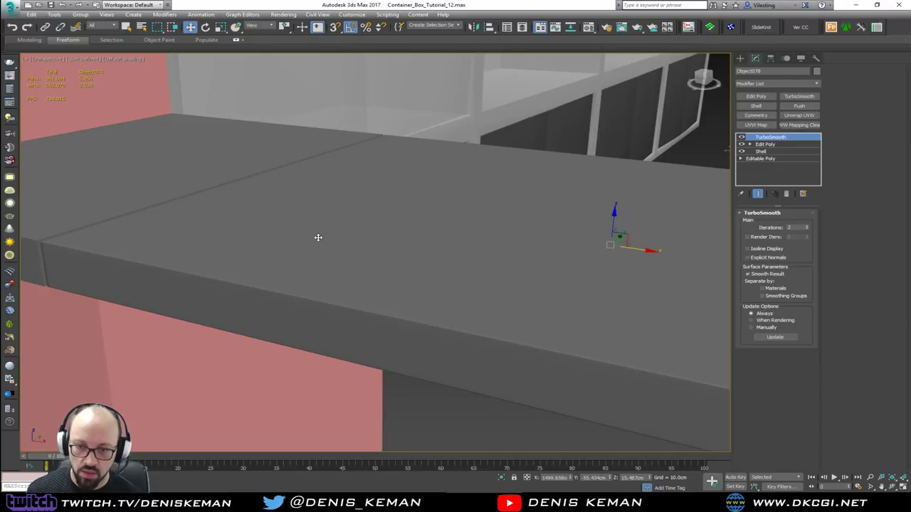
pyautogui.scroll(-3, 318, 237)
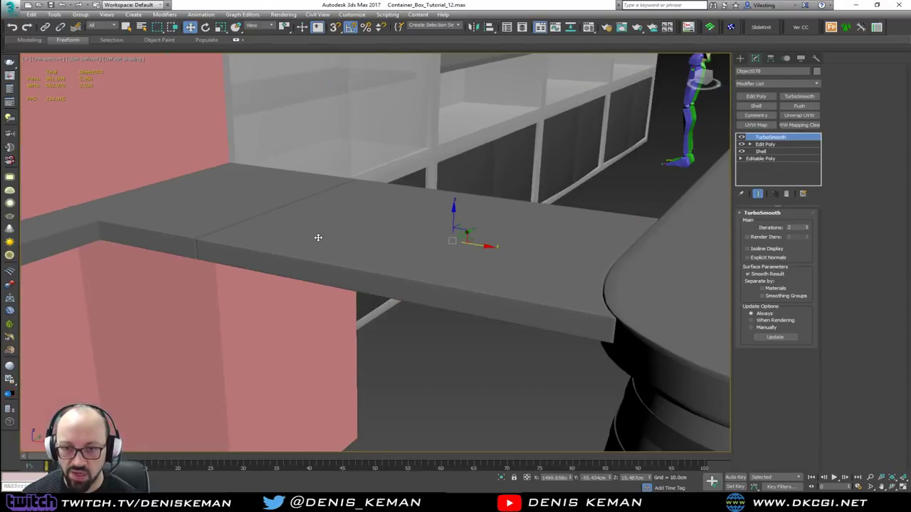
pyautogui.keyDown('alt'); pyautogui.moveTo(317, 258); pyautogui.dragTo(409, 250, button='middle'); pyautogui.keyUp('alt')
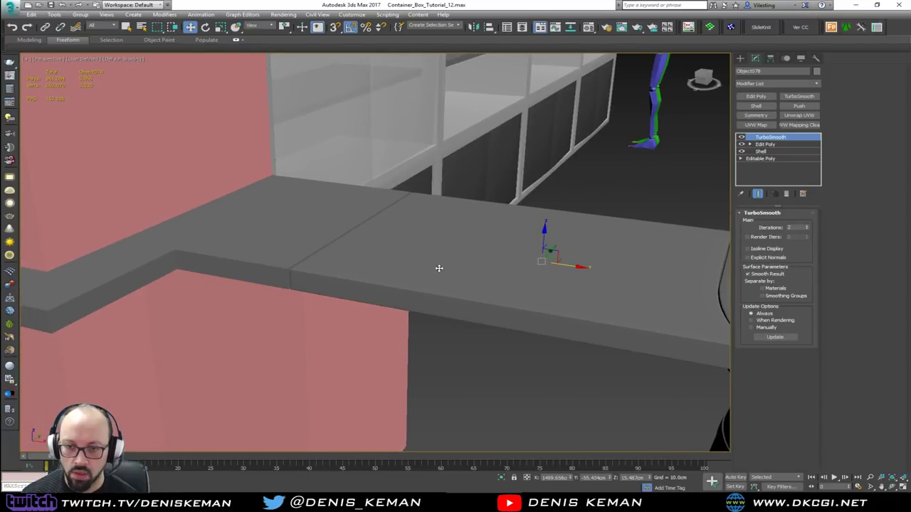
# - Isolate the flap together with the countertop ledge and show them with edged faces
pyautogui.hotkey('alt', 'q')
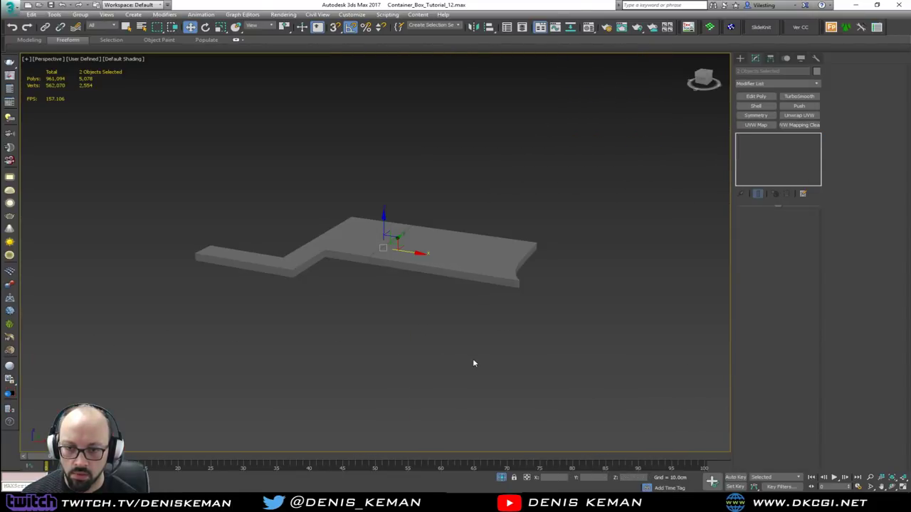
pyautogui.click(474, 360)
pyautogui.scroll(10, 403, 251)
pyautogui.press('F4')
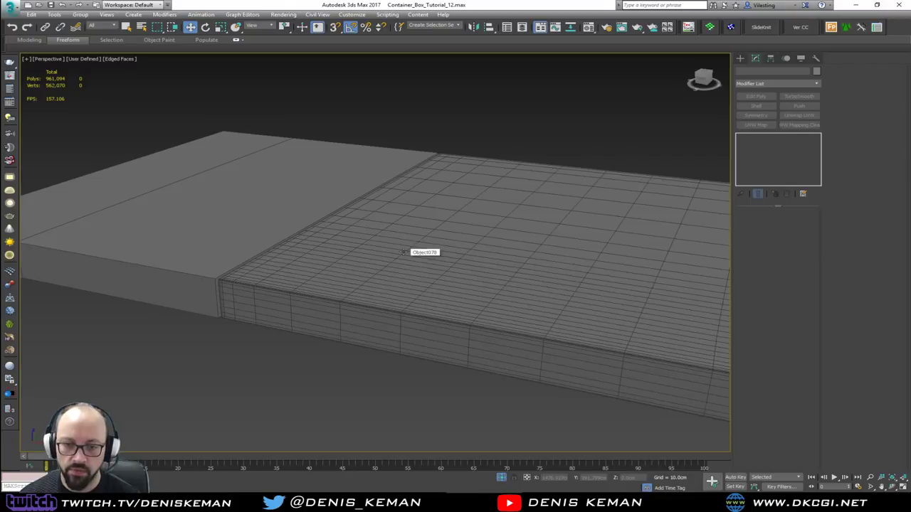
# - Turn off TurboSmooth's display on the isolated flap to expose its base mesh
pyautogui.click(388, 262)
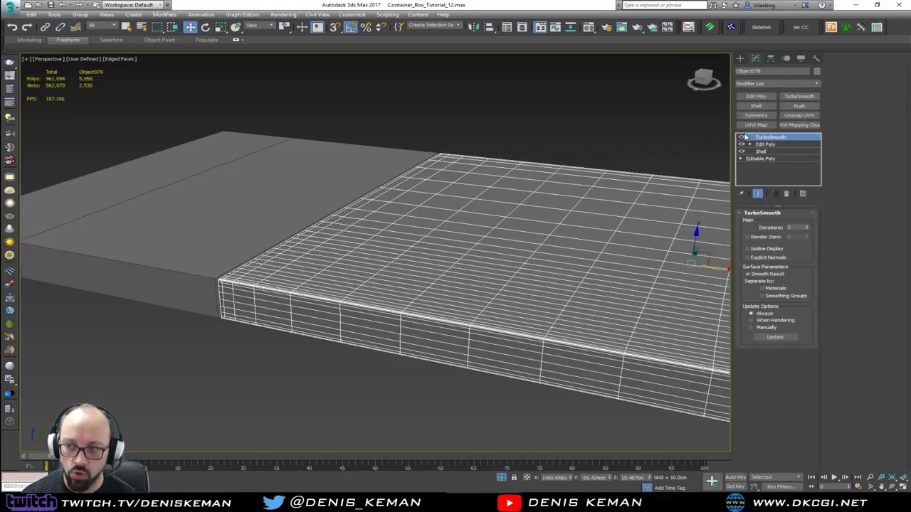
pyautogui.click(742, 137)
pyautogui.moveTo(402, 170); pyautogui.dragTo(451, 249, button='middle')
pyautogui.scroll(-3, 451, 250)
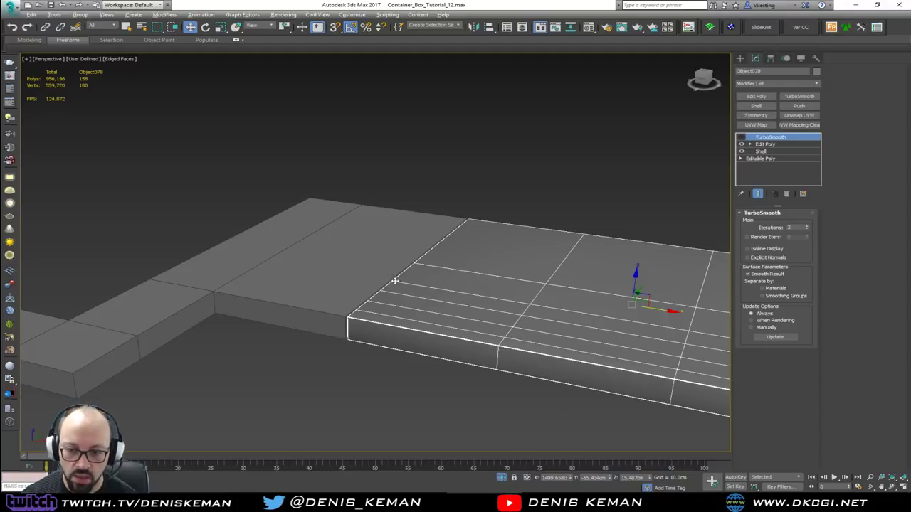
pyautogui.moveTo(394, 281)
pyautogui.keyDown('alt'); pyautogui.mouseDown(button='middle')
pyautogui.moveTo(434, 305)
pyautogui.moveTo(402, 281)
pyautogui.mouseUp(button='middle'); pyautogui.keyUp('alt')
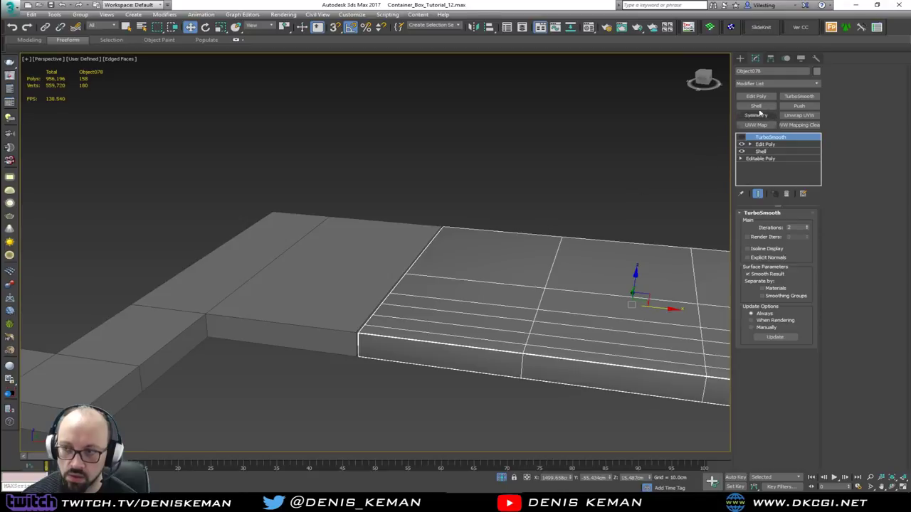
# - Start adjusting only the flap's pivot and snap it onto the flap's top edge beside the countertop ledge
pyautogui.click(770, 59)
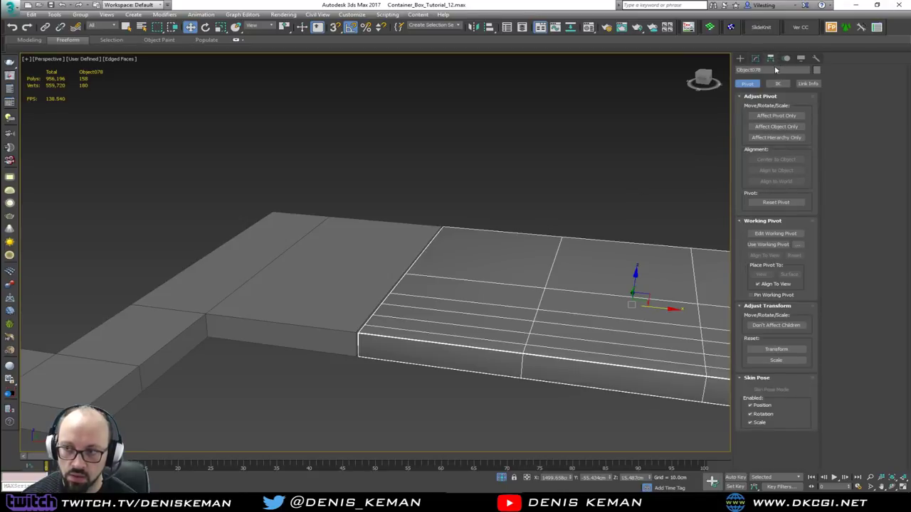
pyautogui.click(776, 116)
pyautogui.scroll(-3, 480, 163)
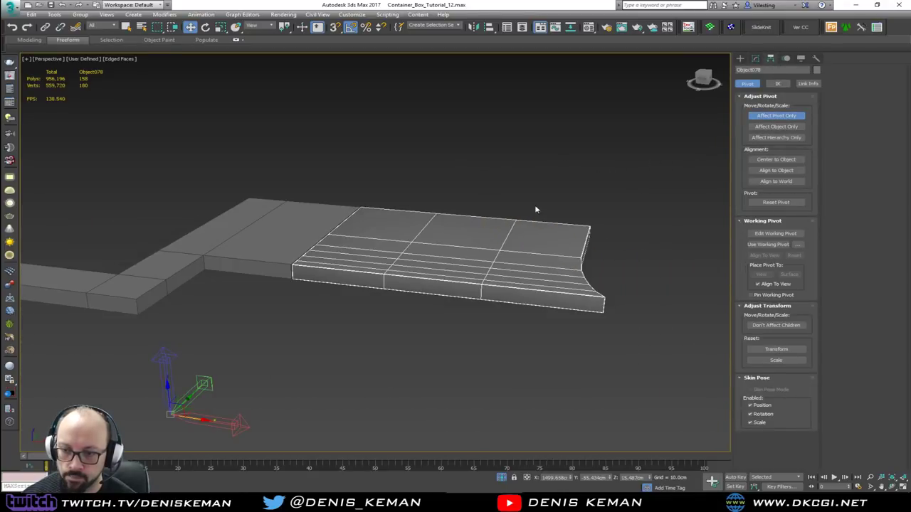
pyautogui.press('s')
pyautogui.moveTo(171, 414); pyautogui.dragTo(327, 233)
pyautogui.moveTo(328, 232); pyautogui.dragTo(244, 270, button='middle')
pyautogui.scroll(10, 266, 280)
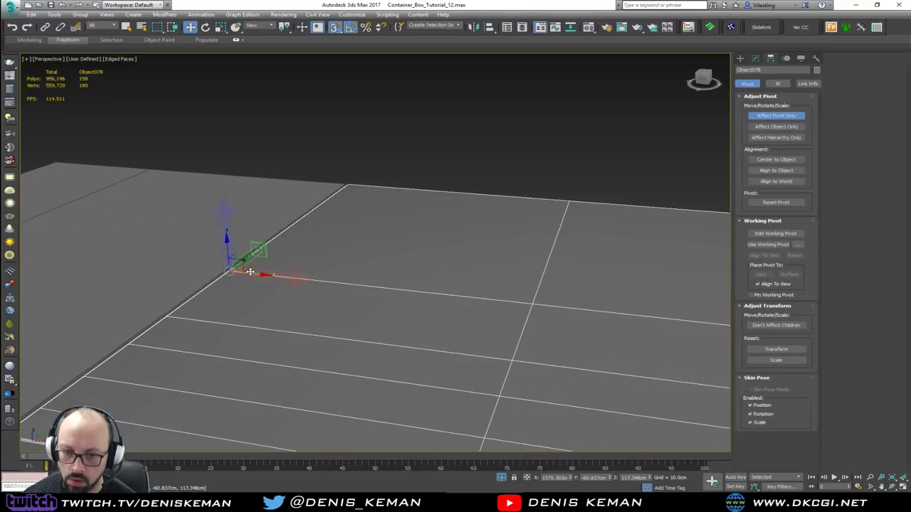
# - Snap the pivot along X to the bevelled corner vertex on the flap's end facing the ledge
pyautogui.keyDown('alt'); pyautogui.moveTo(278, 263); pyautogui.dragTo(468, 122, button='middle'); pyautogui.keyUp('alt')
pyautogui.moveTo(424, 356); pyautogui.dragTo(440, 277, button='middle')
pyautogui.moveTo(433, 322); pyautogui.dragTo(421, 264, button='middle')
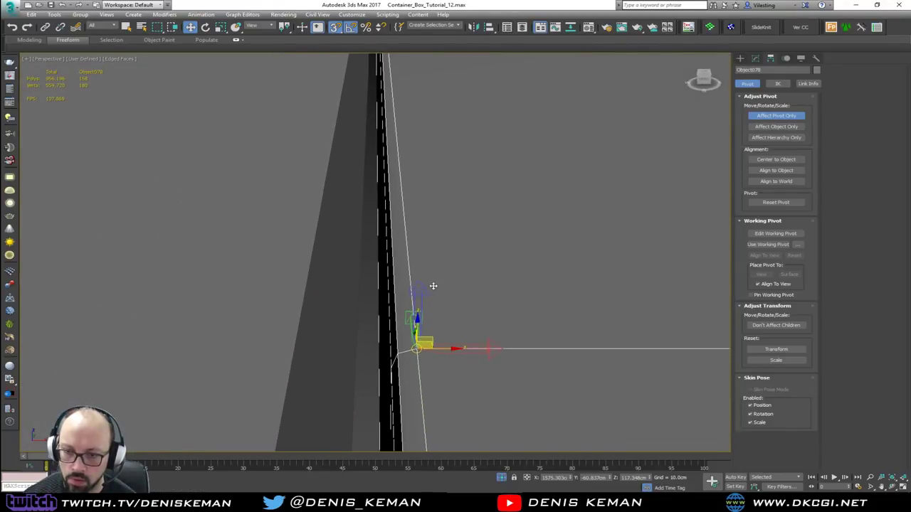
pyautogui.moveTo(451, 348); pyautogui.dragTo(398, 359)
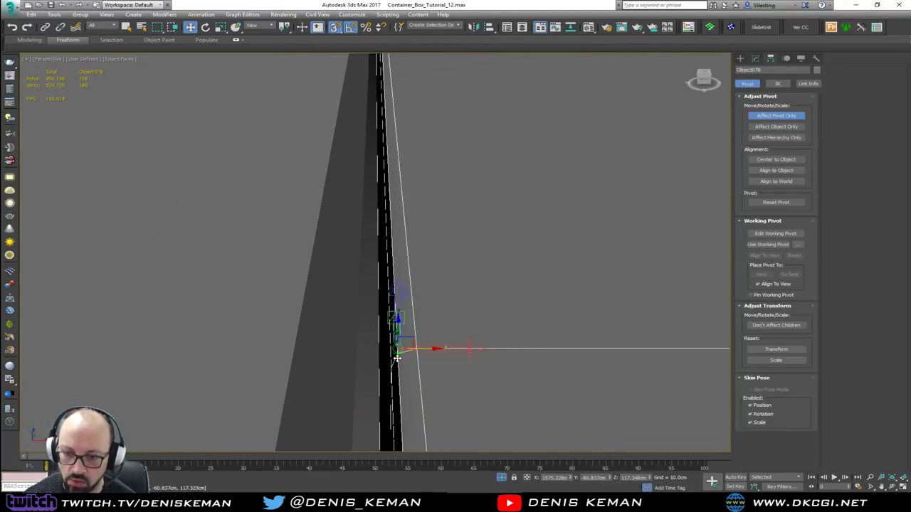
# - Lower the pivot along Z to the flap's underside with snapping, and finish the pivot adjustment
pyautogui.moveTo(397, 358); pyautogui.dragTo(364, 198, button='middle')
pyautogui.scroll(-1, 396, 268)
pyautogui.scroll(-2, 401, 258)
pyautogui.scroll(-2, 370, 234)
pyautogui.scroll(-2, 364, 197)
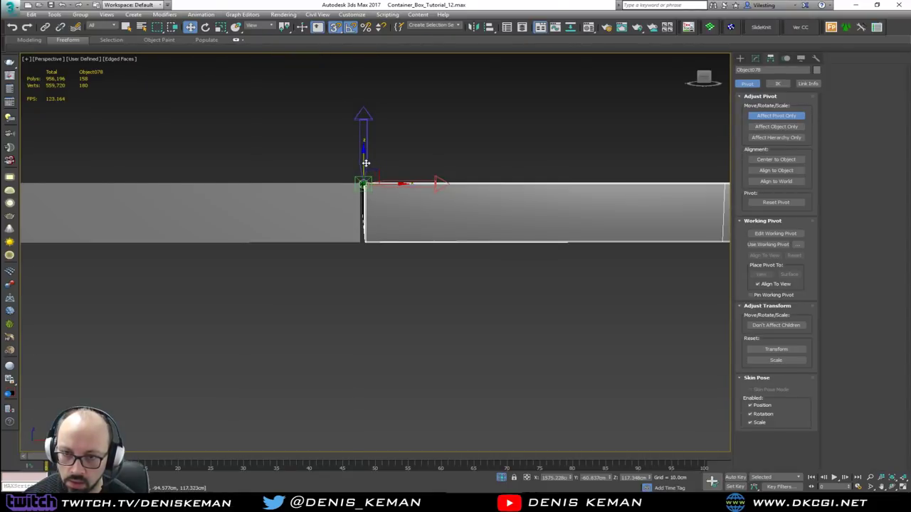
pyautogui.moveTo(365, 163); pyautogui.dragTo(368, 245)
pyautogui.keyDown('alt'); pyautogui.moveTo(365, 245); pyautogui.dragTo(388, 217, button='middle'); pyautogui.keyUp('alt')
pyautogui.click(775, 115)
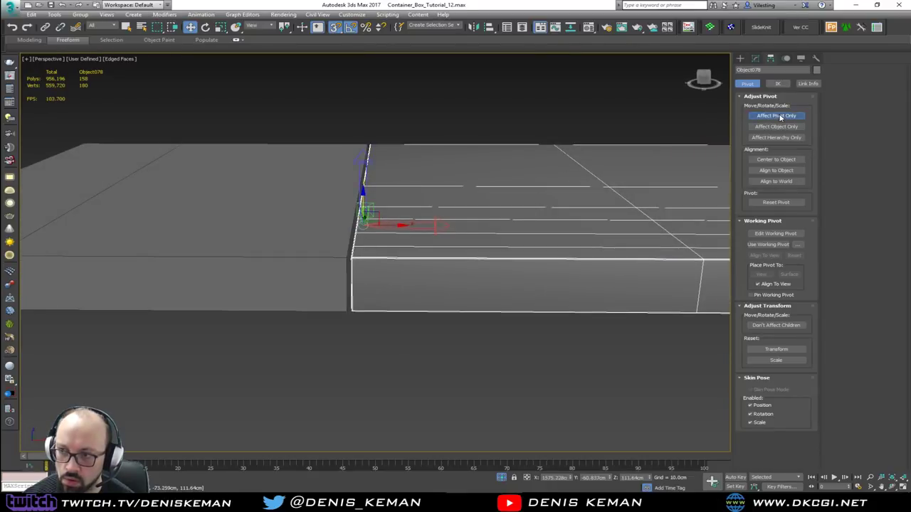
# - Rotate the flap 90° about Y so it hangs down from the ledge, and end the isolation
pyautogui.press('e')
pyautogui.moveTo(385, 204); pyautogui.dragTo(443, 207)
pyautogui.rightClick(443, 208)
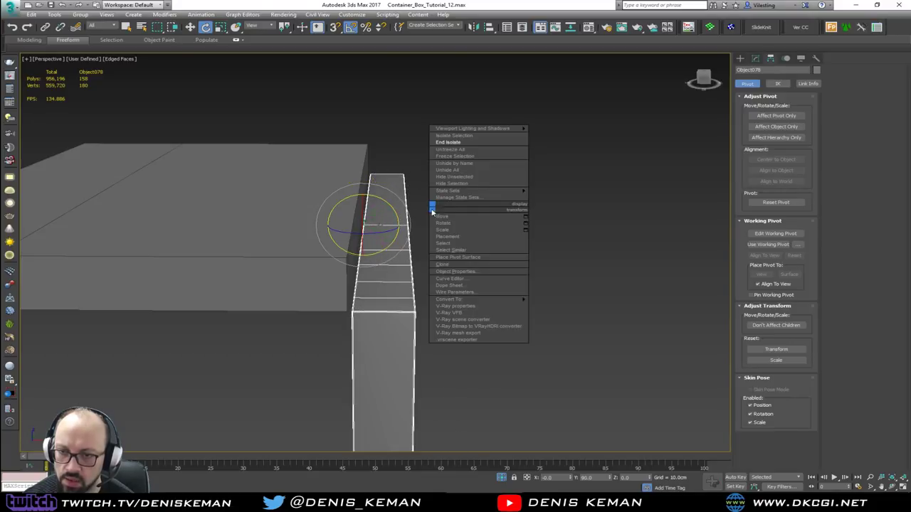
pyautogui.click(463, 148)
# - Examine how the folded-down flap sits against the counter block and ledge, with and without edged faces
pyautogui.keyDown('alt'); pyautogui.moveTo(445, 212); pyautogui.dragTo(433, 226, button='middle'); pyautogui.keyUp('alt')
pyautogui.moveTo(425, 226); pyautogui.dragTo(446, 217)
pyautogui.click(484, 328)
pyautogui.press('F4')
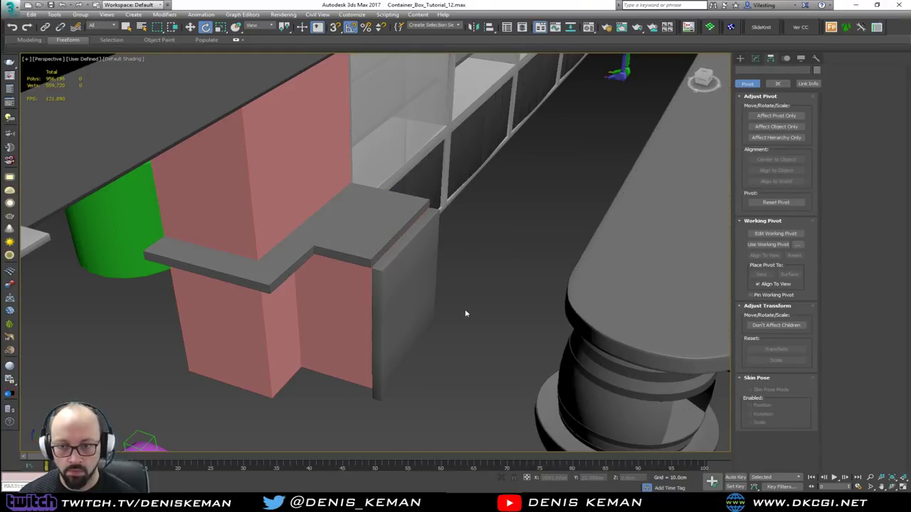
pyautogui.keyDown('alt'); pyautogui.moveTo(464, 309); pyautogui.dragTo(437, 302, button='middle'); pyautogui.keyUp('alt')
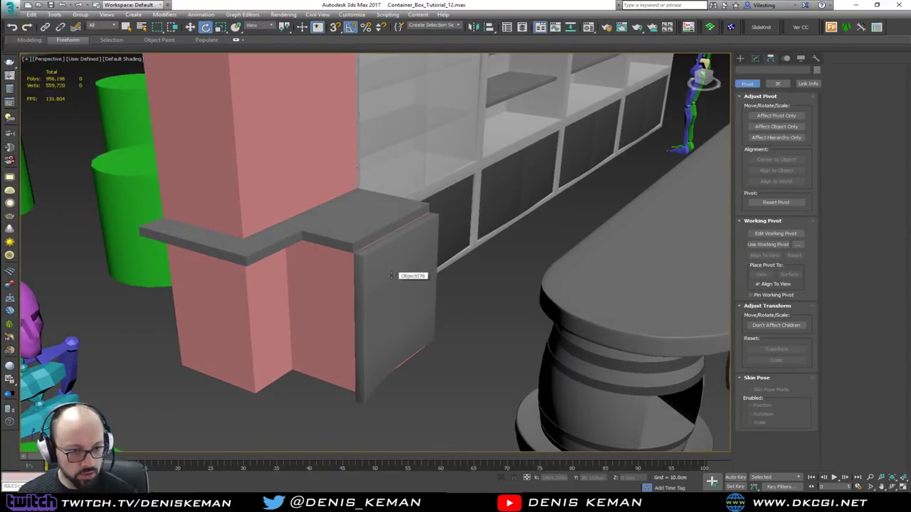
pyautogui.scroll(3, 361, 253)
pyautogui.scroll(2, 362, 253)
pyautogui.press('F4')
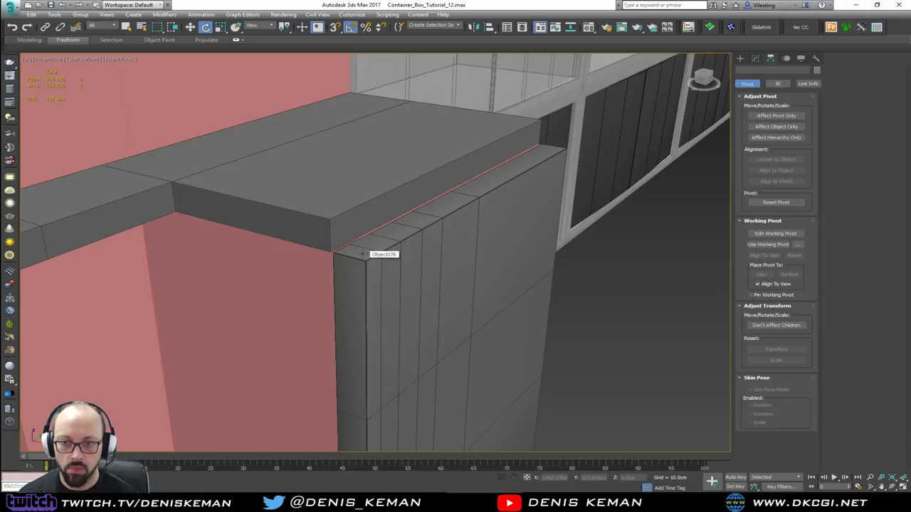
pyautogui.keyDown('alt'); pyautogui.moveTo(363, 254); pyautogui.dragTo(313, 265, button='middle'); pyautogui.keyUp('alt')
# - Add a Chamfer modifier to the countertop ledge
pyautogui.click(247, 200)
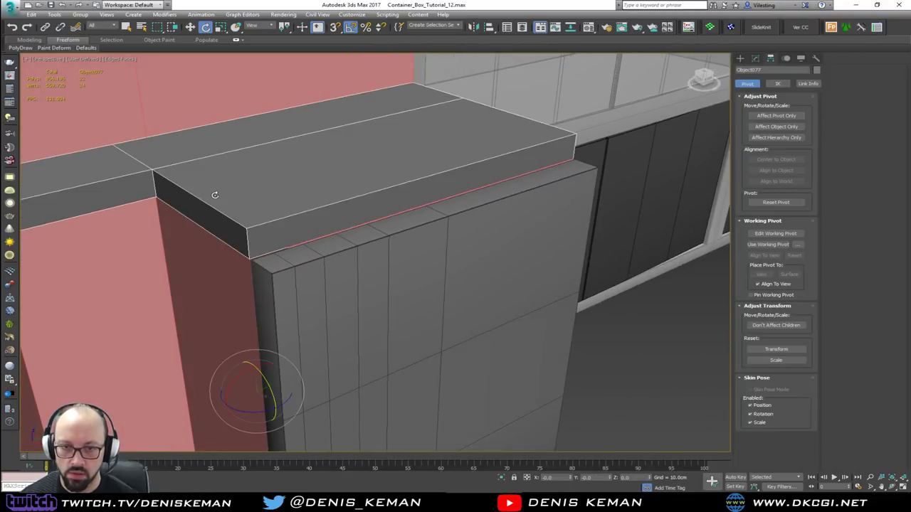
pyautogui.moveTo(214, 196); pyautogui.dragTo(549, 189, button='middle')
pyautogui.click(755, 58)
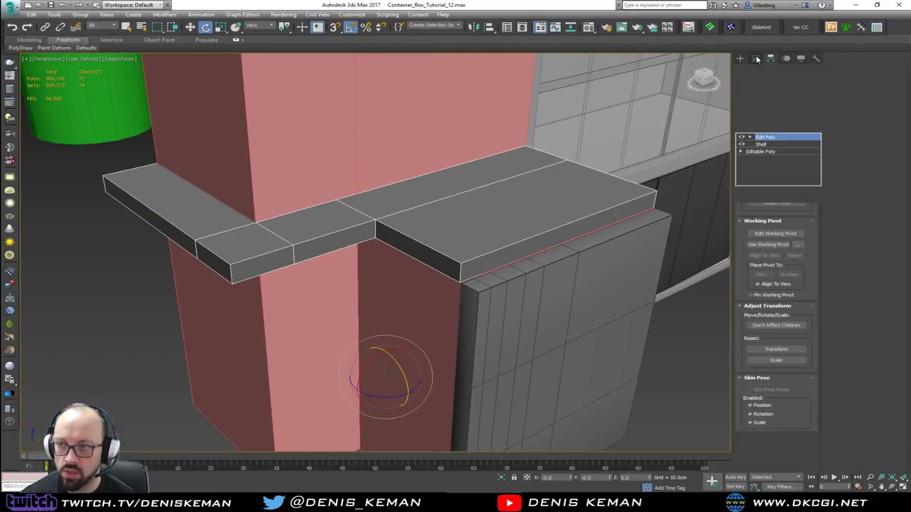
pyautogui.click(759, 84)
pyautogui.press('c')
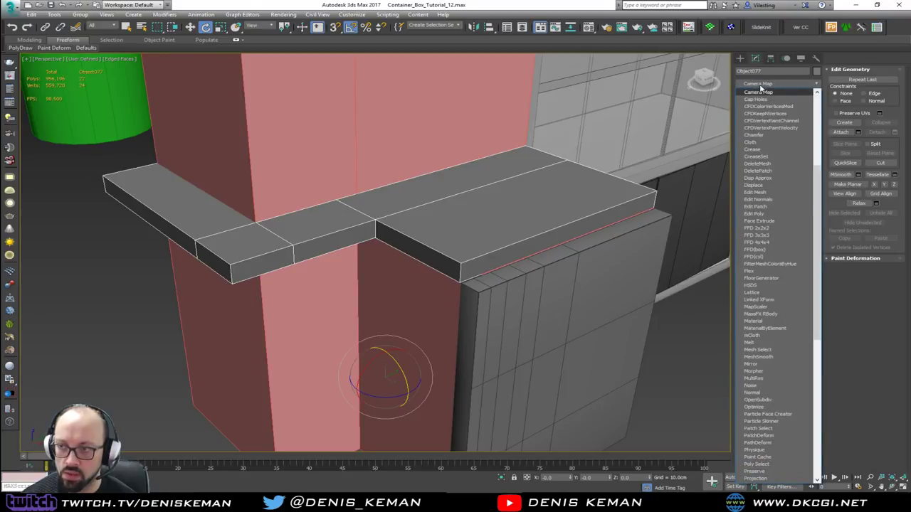
pyautogui.click(761, 136)
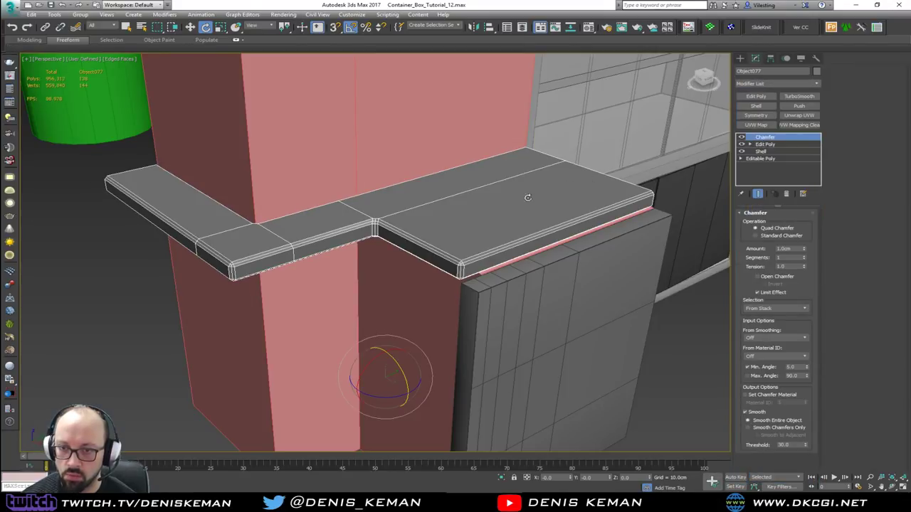
# - Set the ledge's chamfer amount to 0.1 cm and its tension to 0.5
pyautogui.scroll(2, 462, 267)
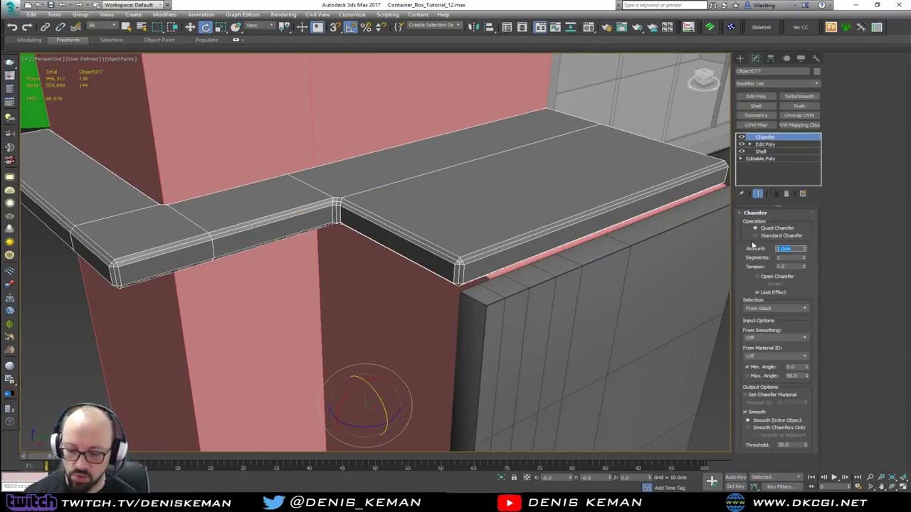
pyautogui.write('0.1')
pyautogui.press('Return')
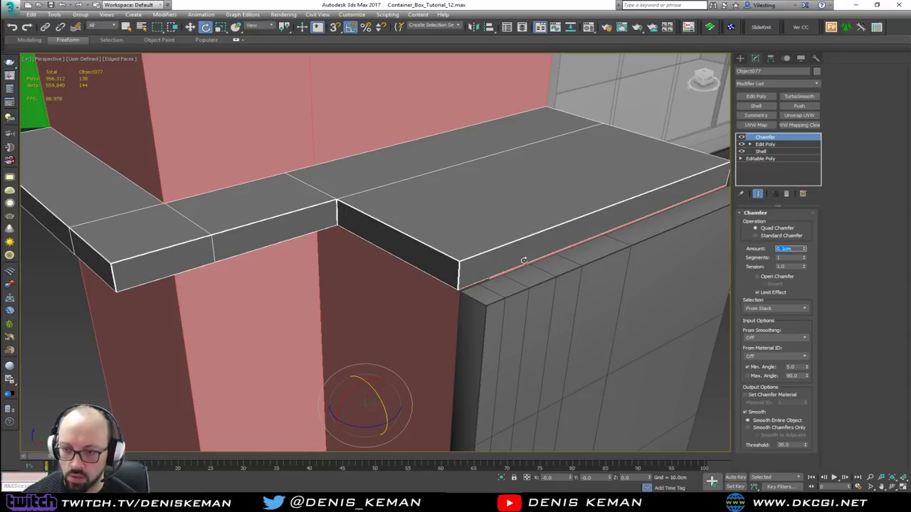
pyautogui.scroll(4, 463, 266)
pyautogui.doubleClick(786, 267)
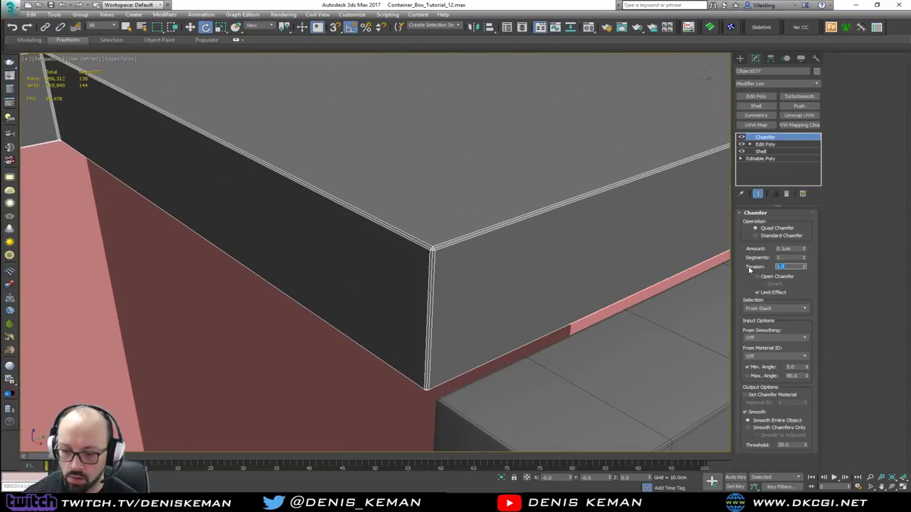
pyautogui.write('0.5')
pyautogui.press('Return')
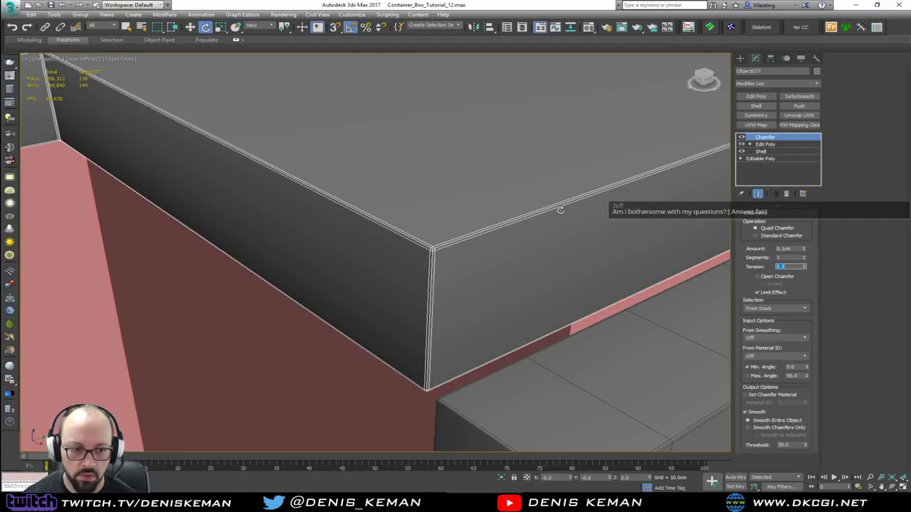
# - Examine the chamfered ledge's shading and its gap to the folded flap from several angles
pyautogui.keyDown('alt'); pyautogui.moveTo(521, 193); pyautogui.dragTo(494, 258, button='middle'); pyautogui.keyUp('alt')
pyautogui.scroll(-3, 406, 254)
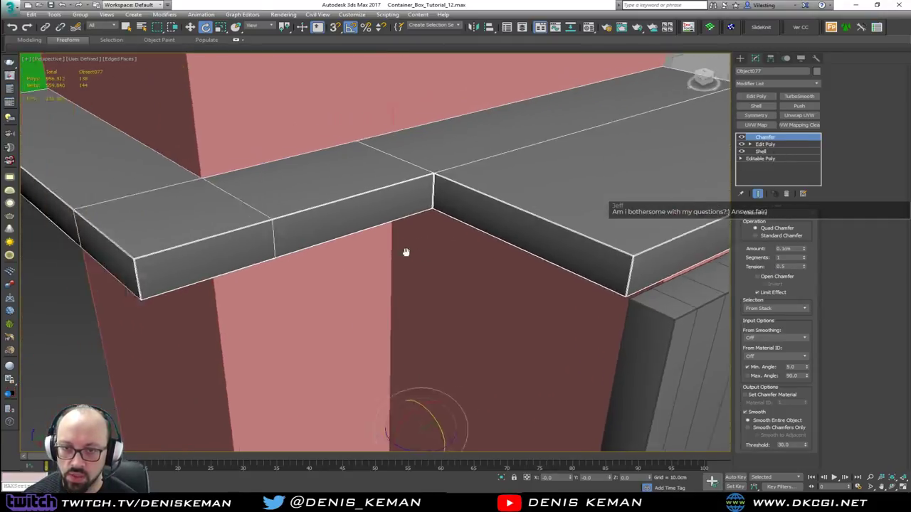
pyautogui.scroll(-4, 321, 313)
pyautogui.click(333, 335)
pyautogui.scroll(4, 507, 237)
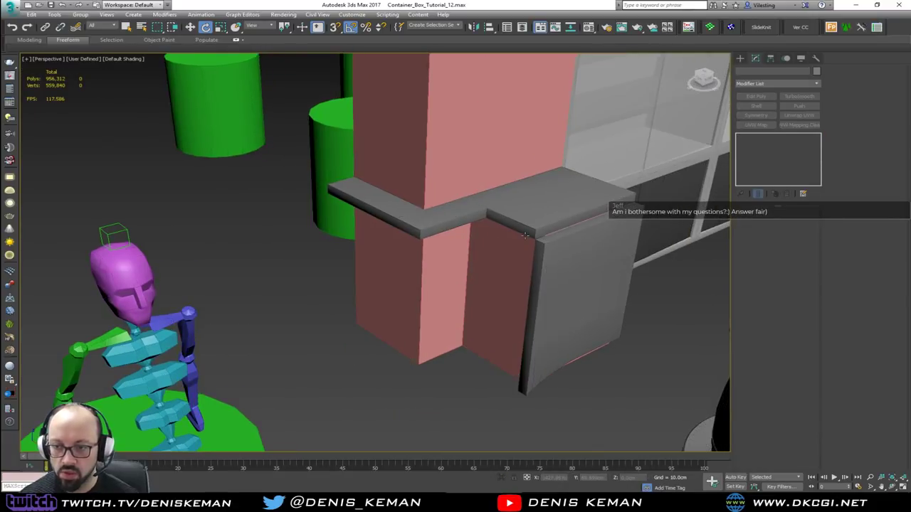
pyautogui.click(536, 227)
pyautogui.keyDown('alt'); pyautogui.moveTo(537, 227); pyautogui.dragTo(503, 236, button='middle'); pyautogui.keyUp('alt')
pyautogui.click(315, 439)
pyautogui.scroll(4, 401, 312)
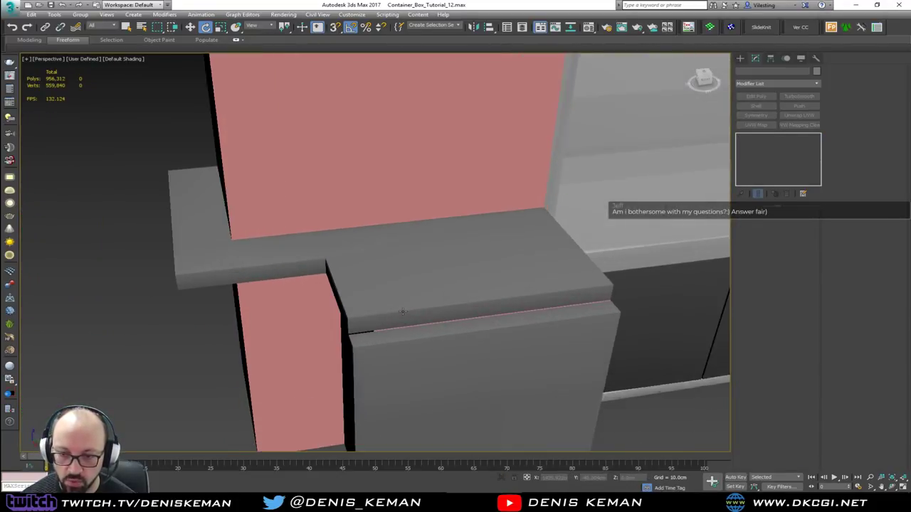
pyautogui.moveTo(416, 323); pyautogui.dragTo(394, 301, button='middle')
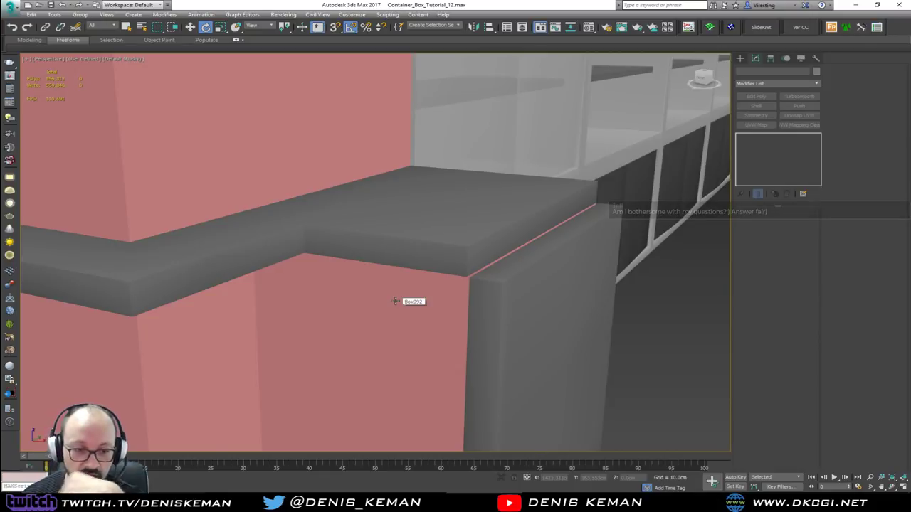
# - Isolate the countertop ledge and the folded flap from the rest of the scene
pyautogui.click(492, 235)
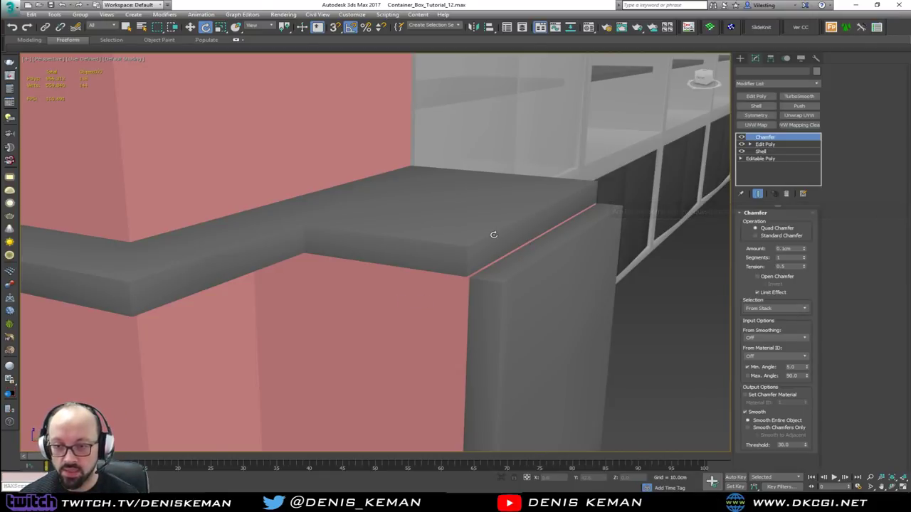
pyautogui.press('F4')
pyautogui.scroll(5, 493, 236)
pyautogui.keyDown('ctrl'); pyautogui.click(510, 353); pyautogui.keyUp('ctrl')
pyautogui.hotkey('alt', 'q')
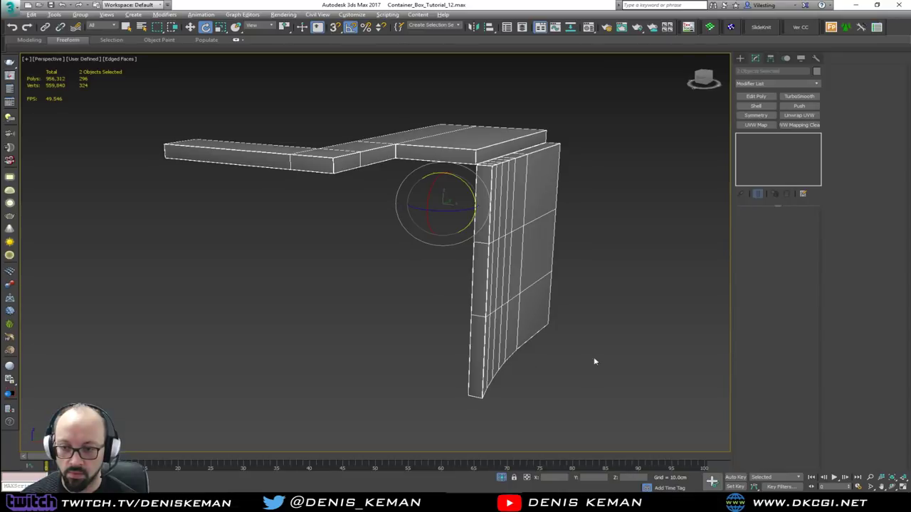
pyautogui.click(596, 362)
pyautogui.keyDown('alt'); pyautogui.moveTo(518, 228); pyautogui.dragTo(504, 246, button='middle'); pyautogui.keyUp('alt')
pyautogui.scroll(5, 504, 246)
pyautogui.press('F4')
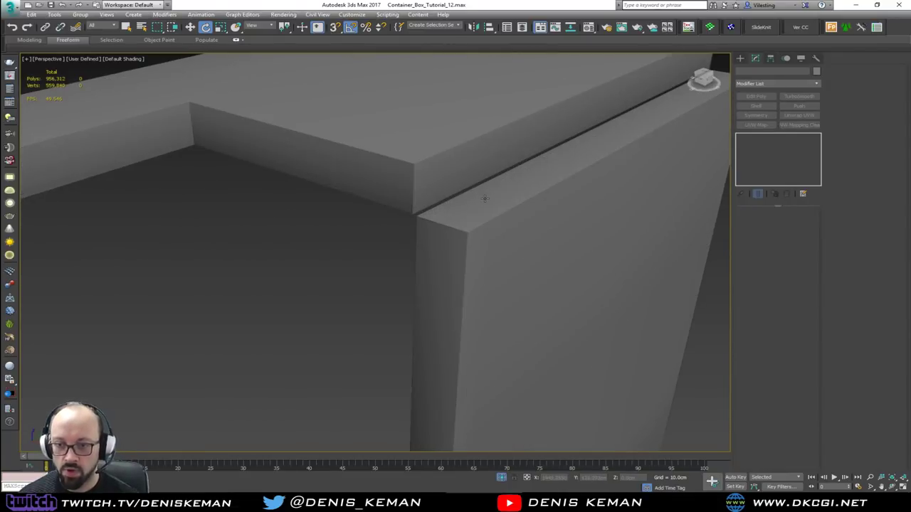
# - Draw an L-shaped line with three corner points in the Front view, following the joint between ledge and flap
pyautogui.hotkey('alt', 'w')
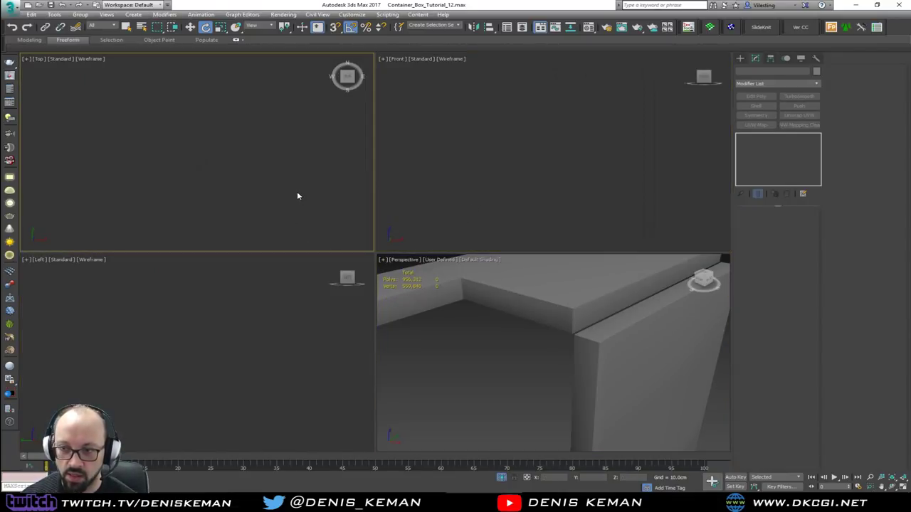
pyautogui.hotkey('alt', 'w')
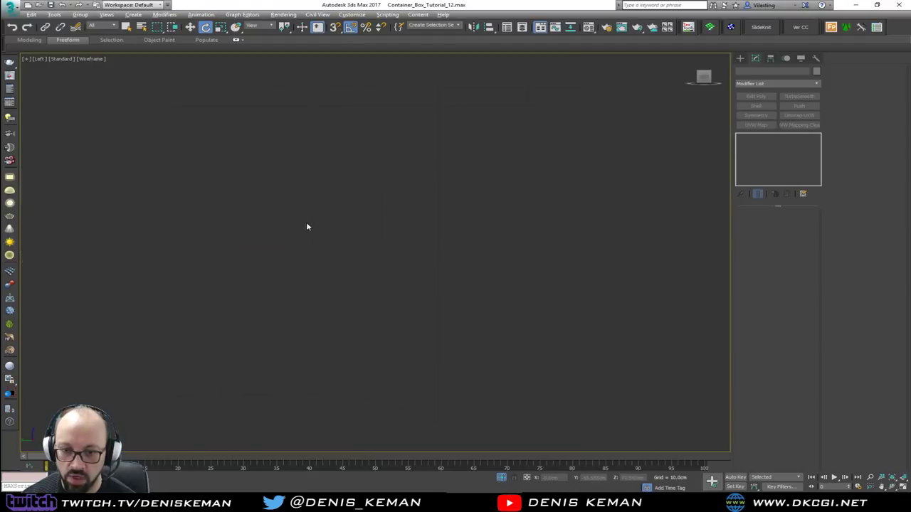
pyautogui.hotkey('alt', 'w')
pyautogui.click(319, 170)
pyautogui.hotkey('alt', 'w')
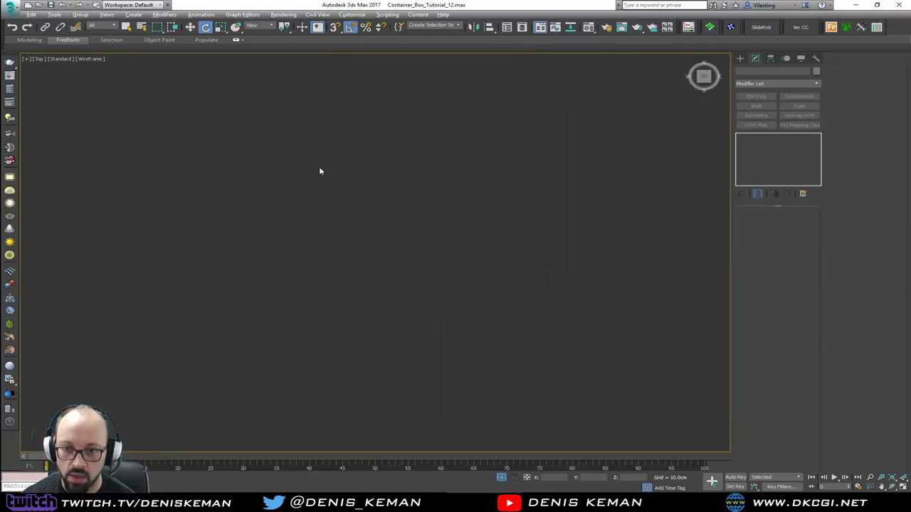
pyautogui.hotkey('alt', 'w')
pyautogui.click(555, 240)
pyautogui.hotkey('alt', 'w')
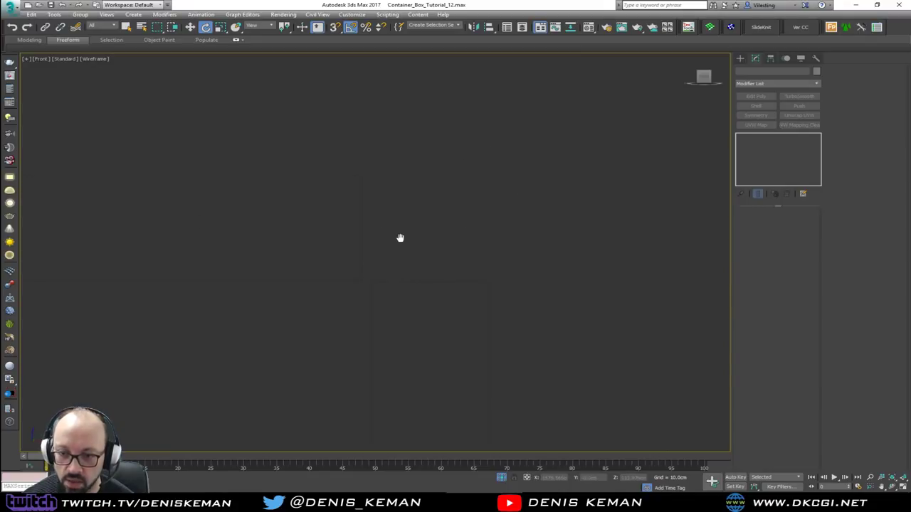
pyautogui.rightClick(412, 213)
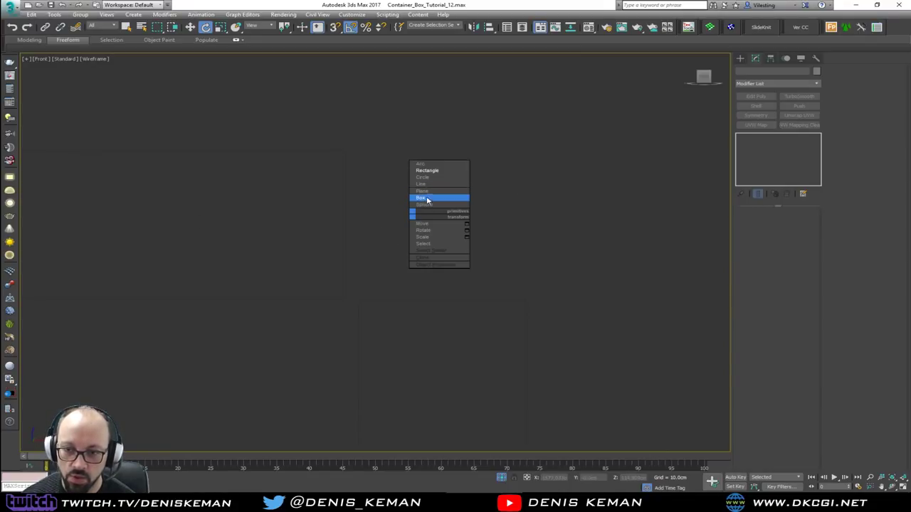
pyautogui.click(424, 184)
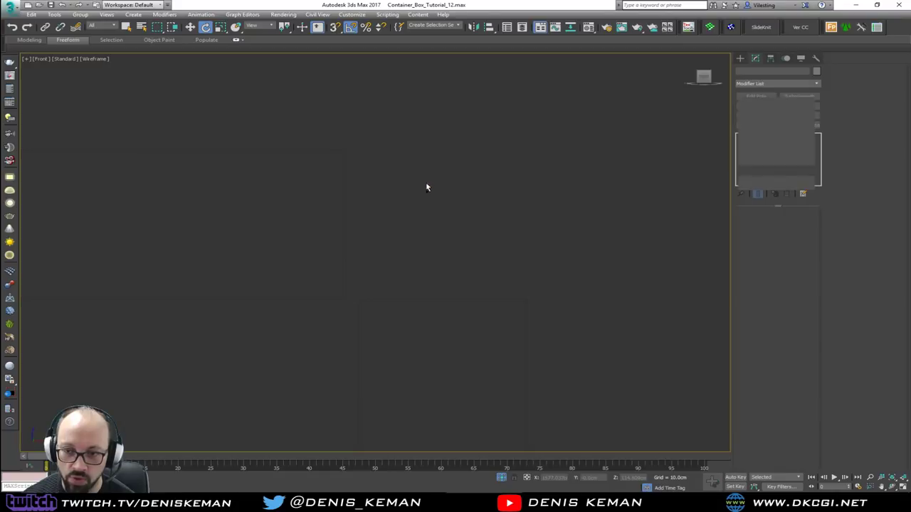
pyautogui.click(353, 155)
pyautogui.click(369, 291)
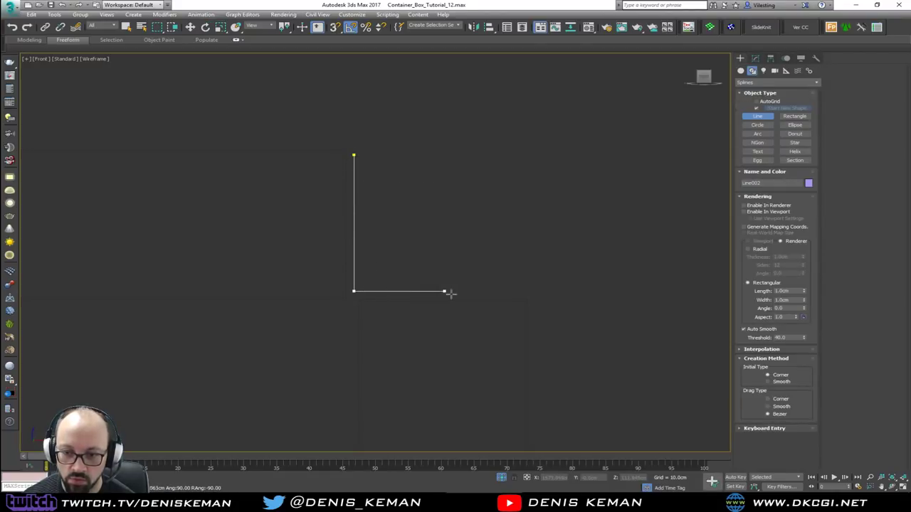
pyautogui.click(505, 295)
pyautogui.rightClick(510, 280)
pyautogui.hotkey('alt', 'w')
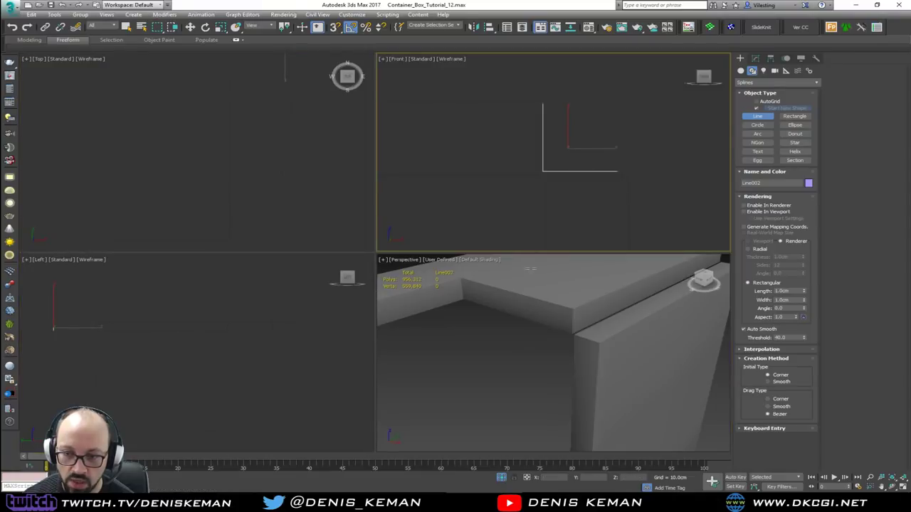
# - Move the L-shaped line onto the joint between the countertop ledge and the folded flap
pyautogui.middleClick(605, 351)
pyautogui.hotkey('alt', 'w')
pyautogui.scroll(-5, 482, 234)
pyautogui.press('w')
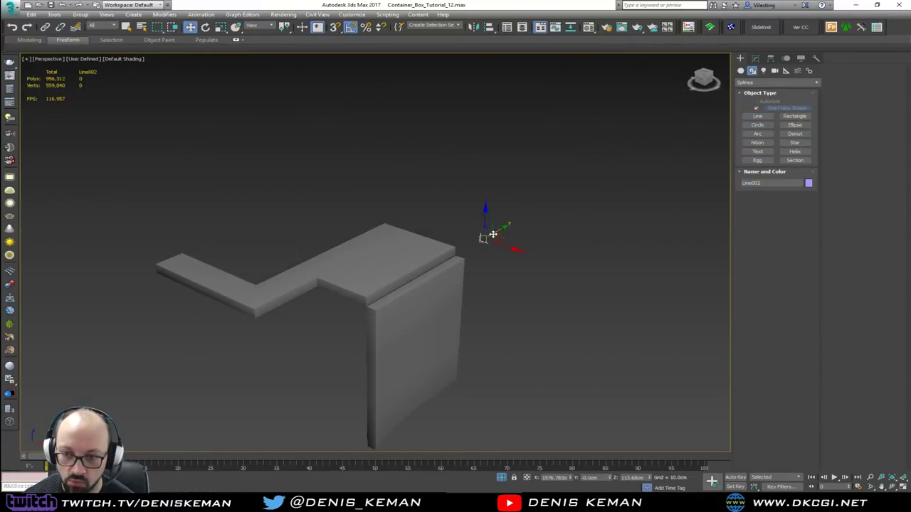
pyautogui.moveTo(456, 255); pyautogui.dragTo(394, 287)
pyautogui.press('z')
pyautogui.keyDown('alt'); pyautogui.moveTo(394, 286); pyautogui.dragTo(371, 280, button='middle'); pyautogui.keyUp('alt')
# - Enable the line's thickness in both the renderer and the viewport to form a solid bracket
pyautogui.click(755, 58)
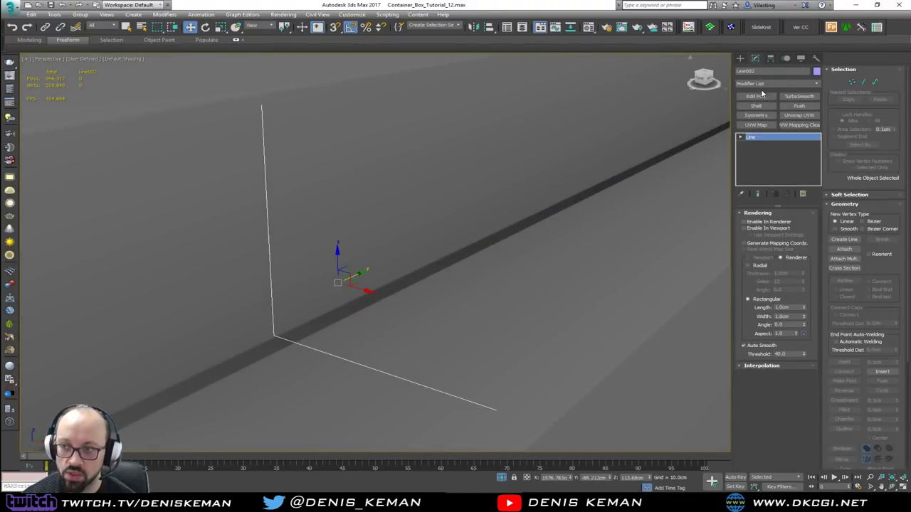
pyautogui.click(760, 223)
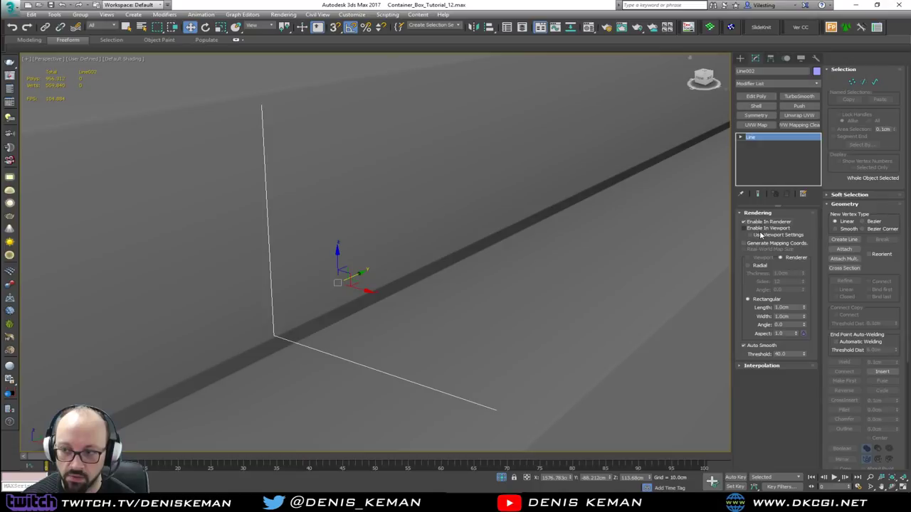
pyautogui.click(759, 231)
pyautogui.click(760, 234)
pyautogui.keyDown('alt'); pyautogui.moveTo(661, 235); pyautogui.dragTo(626, 238, button='middle'); pyautogui.keyUp('alt')
pyautogui.moveTo(569, 238); pyautogui.dragTo(697, 213, button='middle')
pyautogui.scroll(-3, 697, 214)
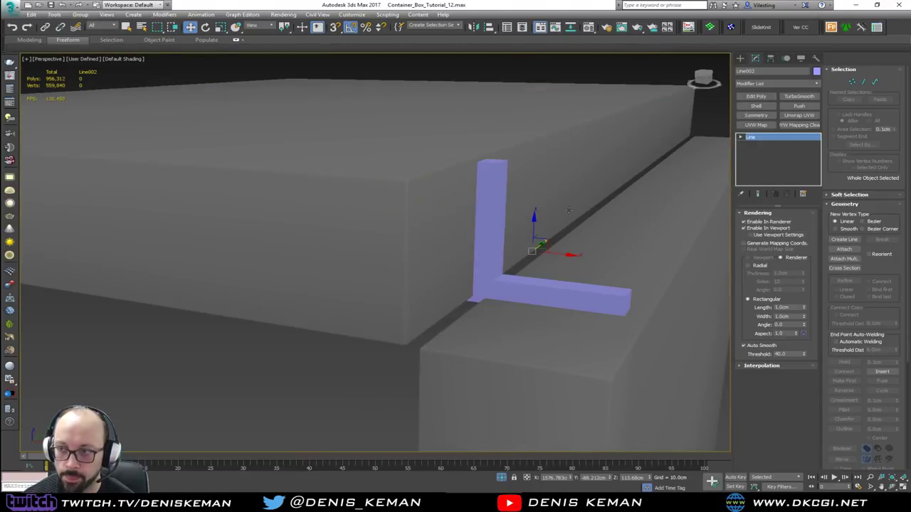
# - Add an Edit Poly modifier to the bracket and remove the extra diagonal edge at the end of its horizontal leg
pyautogui.click(757, 96)
pyautogui.keyDown('alt'); pyautogui.moveTo(576, 185); pyautogui.dragTo(588, 184, button='middle'); pyautogui.keyUp('alt')
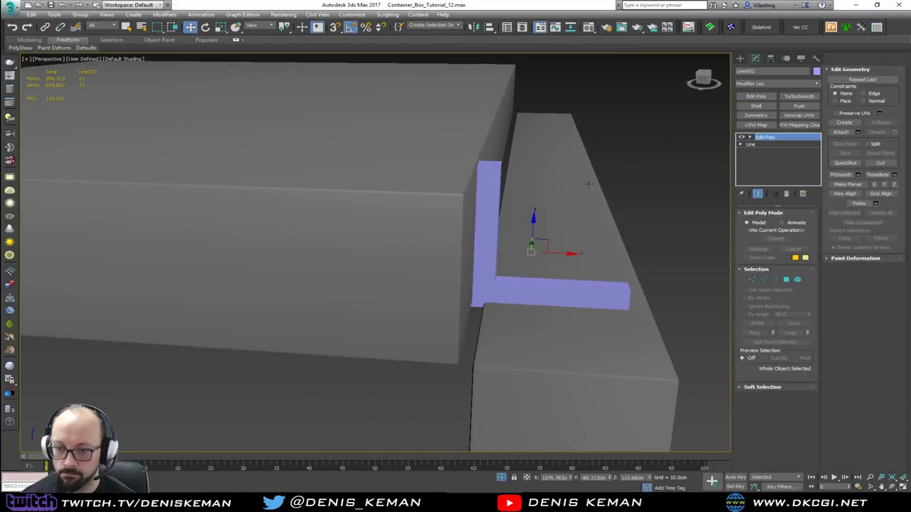
pyautogui.press('1')
pyautogui.press('F3')
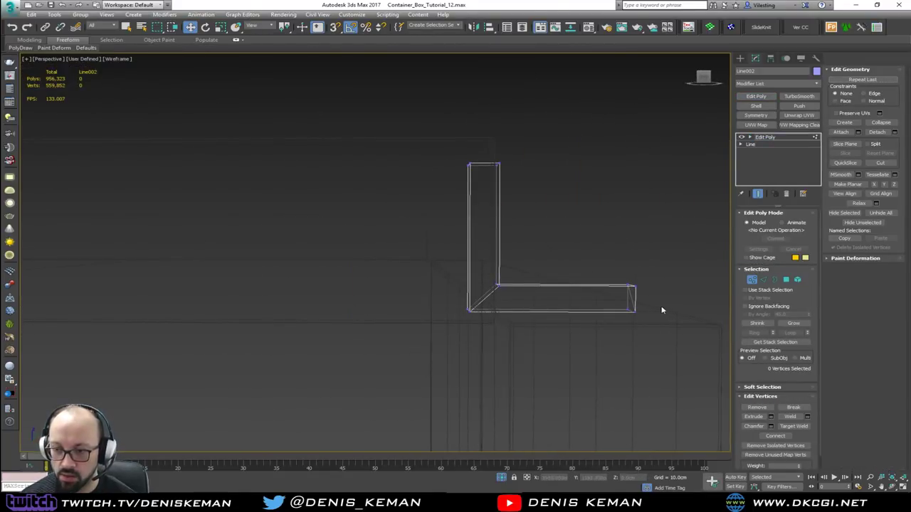
pyautogui.keyDown('alt'); pyautogui.moveTo(652, 310); pyautogui.dragTo(627, 302, button='middle'); pyautogui.keyUp('alt')
pyautogui.press('2')
pyautogui.click(626, 301)
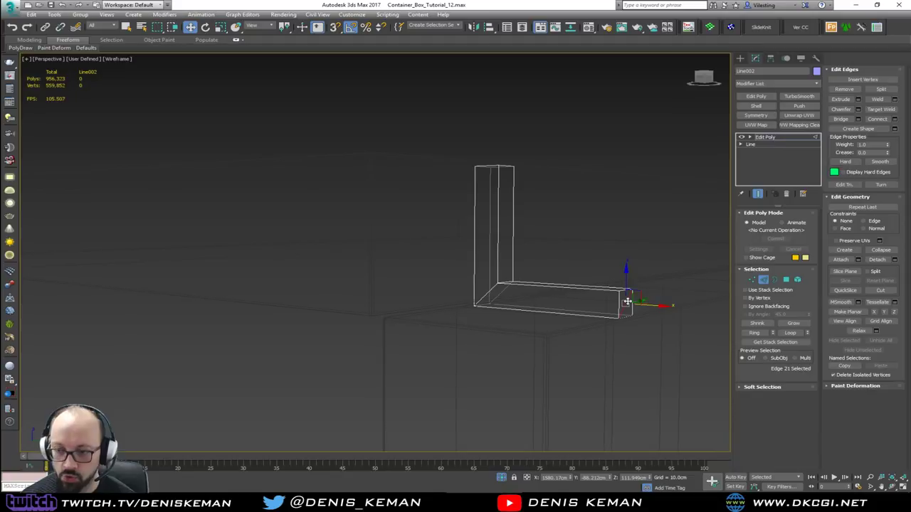
pyautogui.press('BackSpace')
pyautogui.press('1')
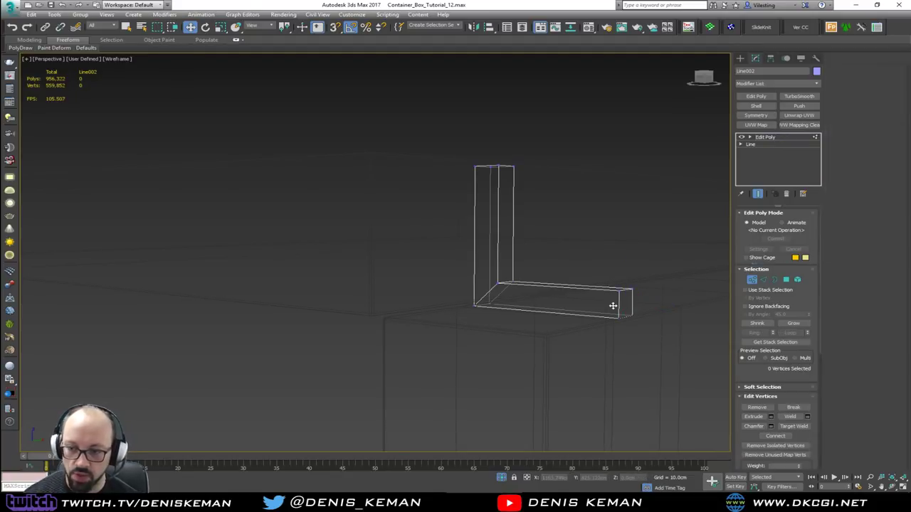
# - Thin the bracket's horizontal leg by raising its four underside vertices
pyautogui.moveTo(653, 306); pyautogui.dragTo(575, 343)
pyautogui.keyDown('ctrl'); pyautogui.moveTo(517, 302); pyautogui.dragTo(469, 320); pyautogui.keyUp('ctrl')
pyautogui.keyDown('alt'); pyautogui.moveTo(469, 323); pyautogui.dragTo(498, 326, button='middle'); pyautogui.keyUp('alt')
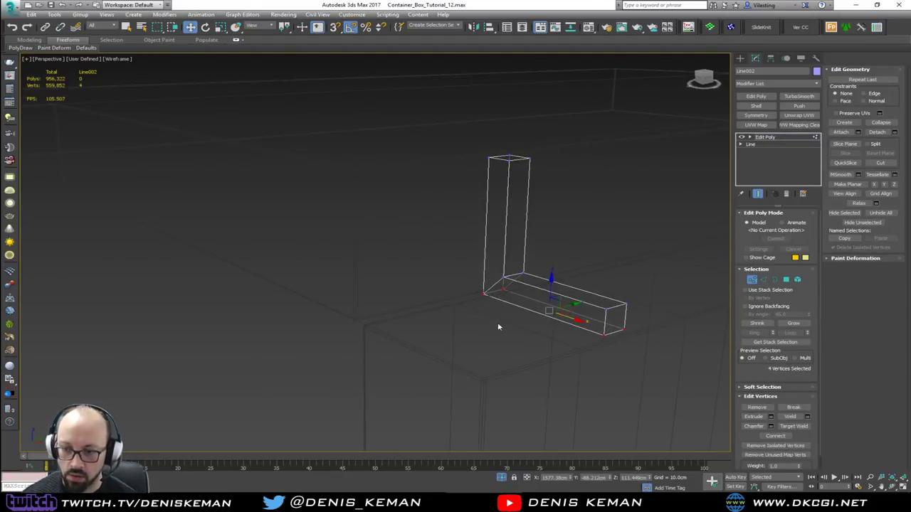
pyautogui.press('F3')
pyautogui.moveTo(551, 284); pyautogui.dragTo(550, 276)
# - Thin the bracket's upright leg by shifting its four back vertices away from the ledge
pyautogui.moveTo(550, 276)
pyautogui.keyDown('alt'); pyautogui.mouseDown(button='middle')
pyautogui.moveTo(590, 270)
pyautogui.moveTo(489, 181)
pyautogui.mouseUp(button='middle'); pyautogui.keyUp('alt')
pyautogui.press('F3')
pyautogui.moveTo(486, 321); pyautogui.dragTo(486, 321)
pyautogui.press('F3')
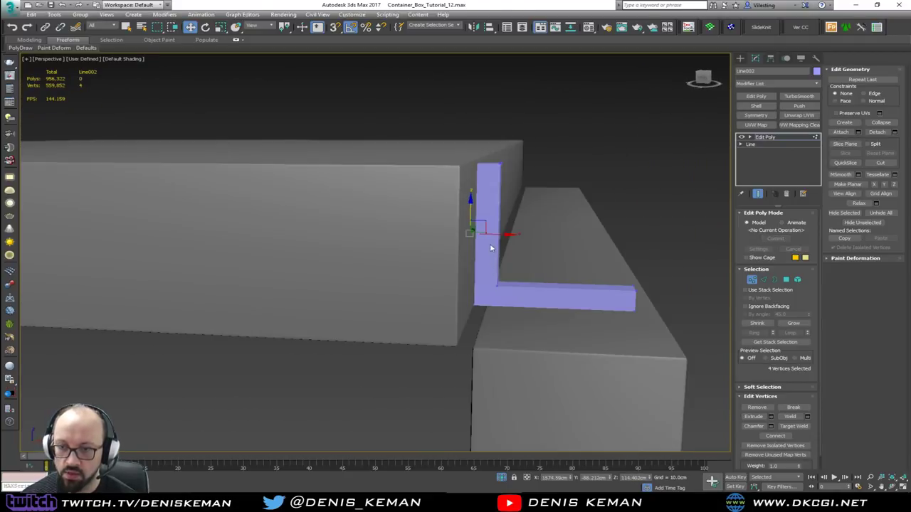
pyautogui.moveTo(490, 234); pyautogui.dragTo(497, 233)
pyautogui.keyDown('alt'); pyautogui.moveTo(496, 233); pyautogui.dragTo(412, 251, button='middle'); pyautogui.keyUp('alt')
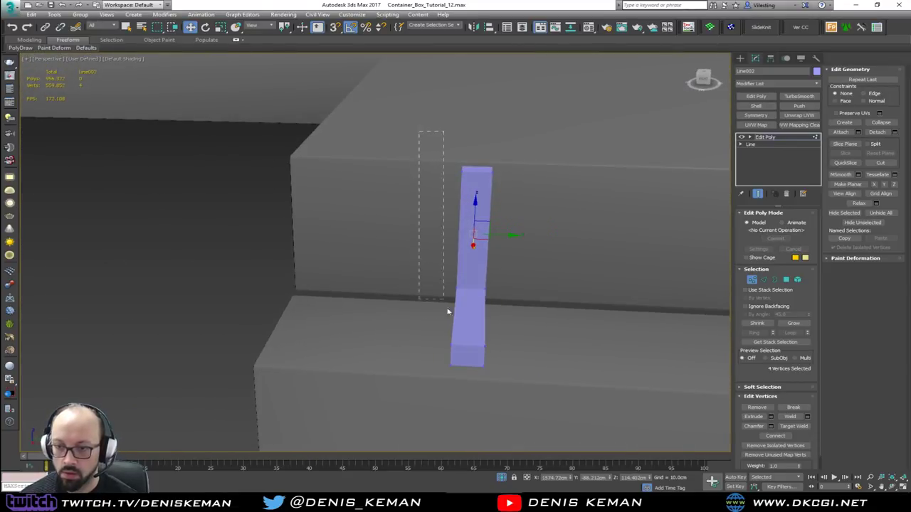
# - Widen the bracket in both directions along the joint by moving the vertices of each side outward
pyautogui.moveTo(448, 311); pyautogui.dragTo(472, 397)
pyautogui.press('F3')
pyautogui.press('F3')
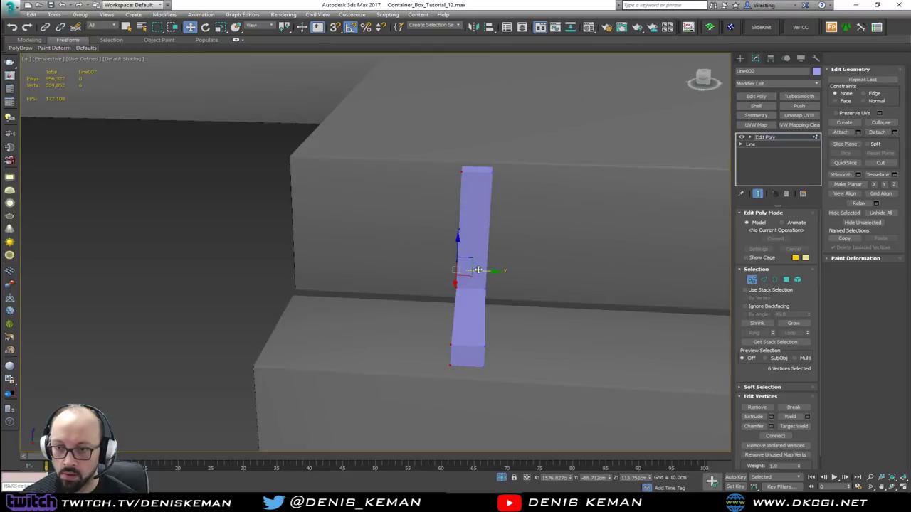
pyautogui.moveTo(478, 270); pyautogui.dragTo(337, 266)
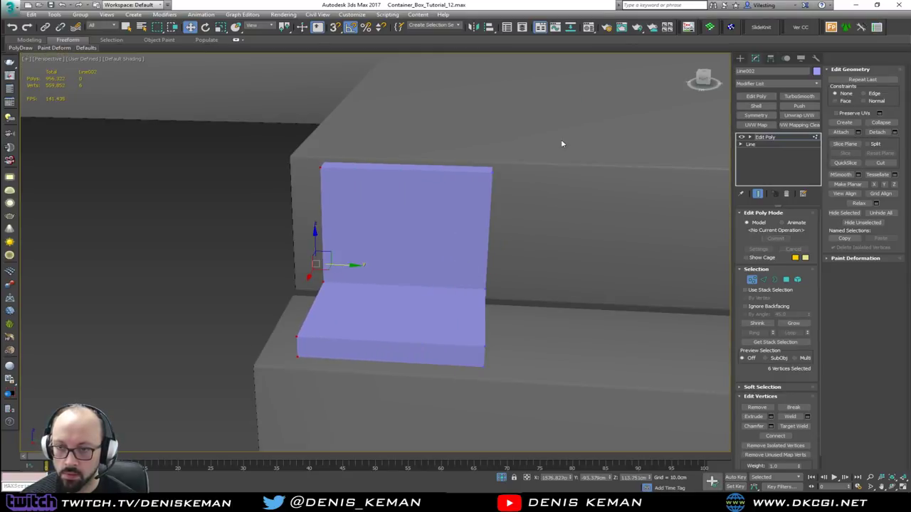
pyautogui.moveTo(561, 144); pyautogui.dragTo(433, 416)
pyautogui.moveTo(509, 272); pyautogui.dragTo(553, 277)
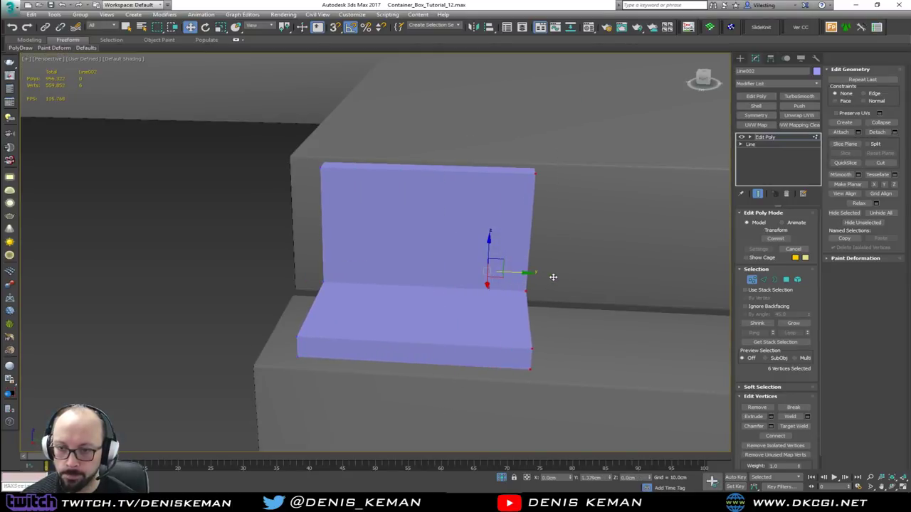
pyautogui.keyDown('alt'); pyautogui.moveTo(553, 276); pyautogui.dragTo(398, 266, button='middle'); pyautogui.keyUp('alt')
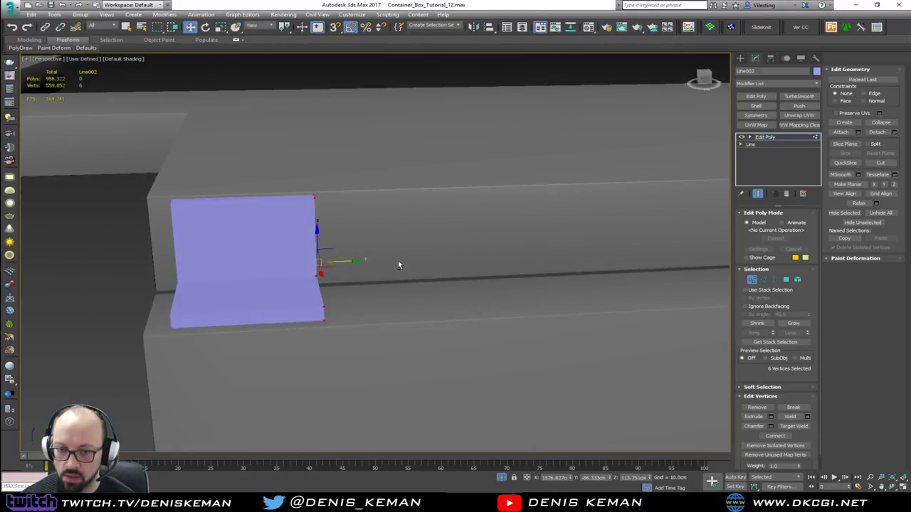
# - Copy the bracket to the far end of the joint and to its middle
pyautogui.press('1')
pyautogui.moveTo(441, 284); pyautogui.dragTo(269, 284, button='middle')
pyautogui.scroll(-4, 269, 285)
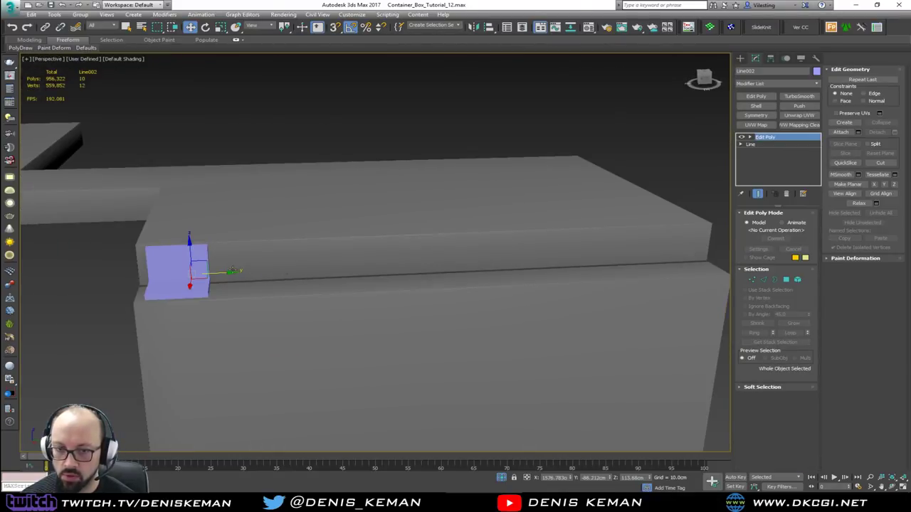
pyautogui.moveTo(222, 272)
pyautogui.keyDown('shift'); pyautogui.mouseDown()
pyautogui.moveTo(545, 249)
pyautogui.moveTo(705, 257)
pyautogui.moveTo(725, 241)
pyautogui.mouseUp(); pyautogui.keyUp('shift')
pyautogui.click(460, 285)
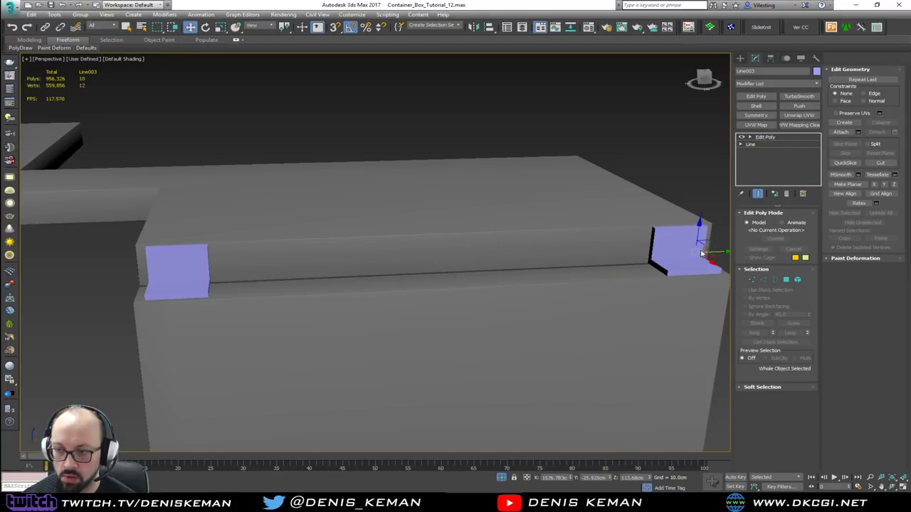
pyautogui.moveTo(722, 254)
pyautogui.keyDown('shift'); pyautogui.mouseDown()
pyautogui.moveTo(469, 253)
pyautogui.moveTo(481, 256)
pyautogui.mouseUp(); pyautogui.keyUp('shift')
pyautogui.click(459, 287)
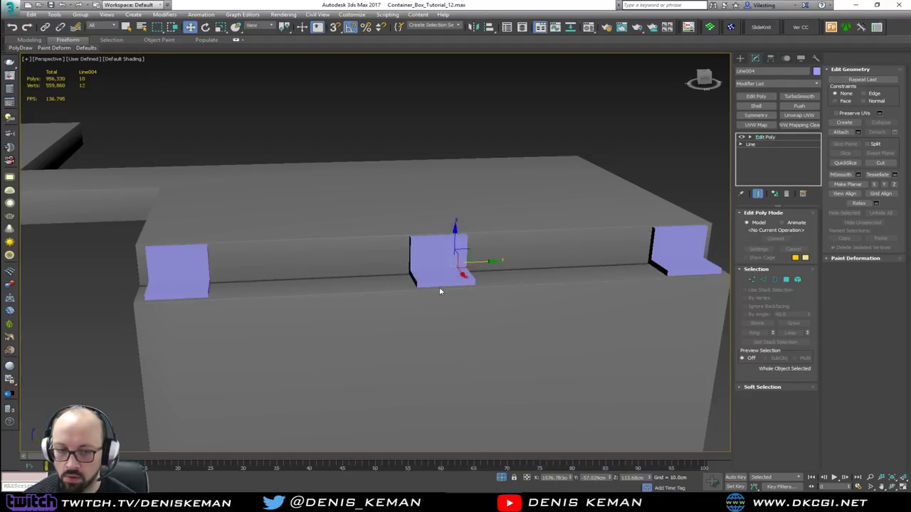
# - Assign the dark grey custom object colour to all three brackets
pyautogui.moveTo(431, 298)
pyautogui.keyDown('alt'); pyautogui.mouseDown(button='middle')
pyautogui.moveTo(365, 307)
pyautogui.moveTo(218, 282)
pyautogui.mouseUp(button='middle'); pyautogui.keyUp('alt')
pyautogui.keyDown('ctrl'); pyautogui.click(209, 262); pyautogui.keyUp('ctrl')
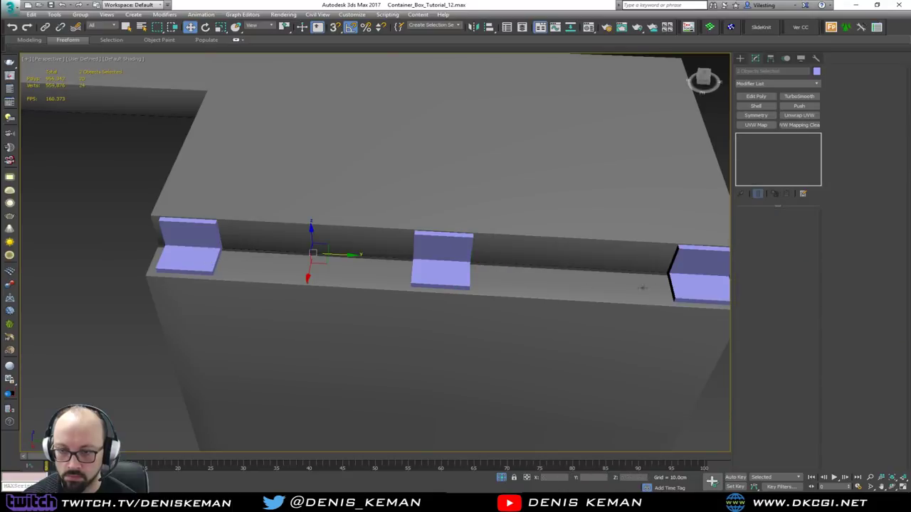
pyautogui.keyDown('ctrl'); pyautogui.click(689, 274); pyautogui.keyUp('ctrl')
pyautogui.click(817, 72)
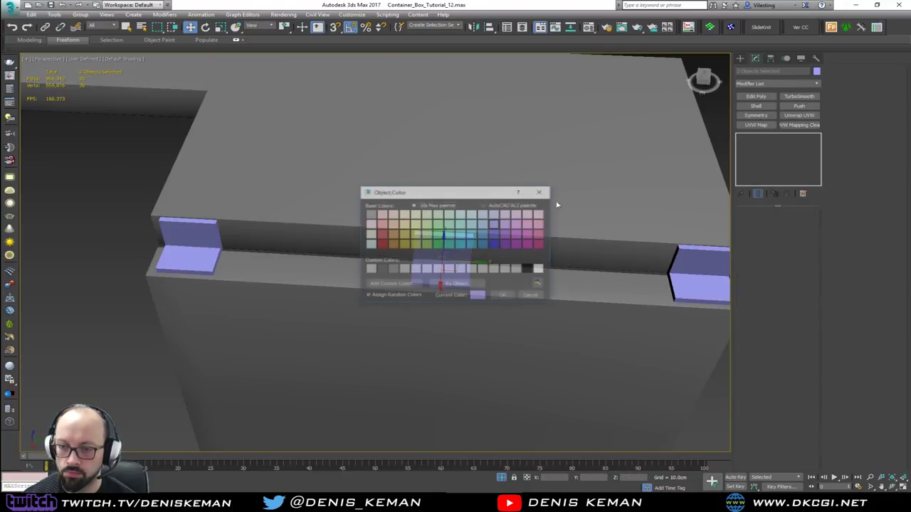
pyautogui.click(381, 269)
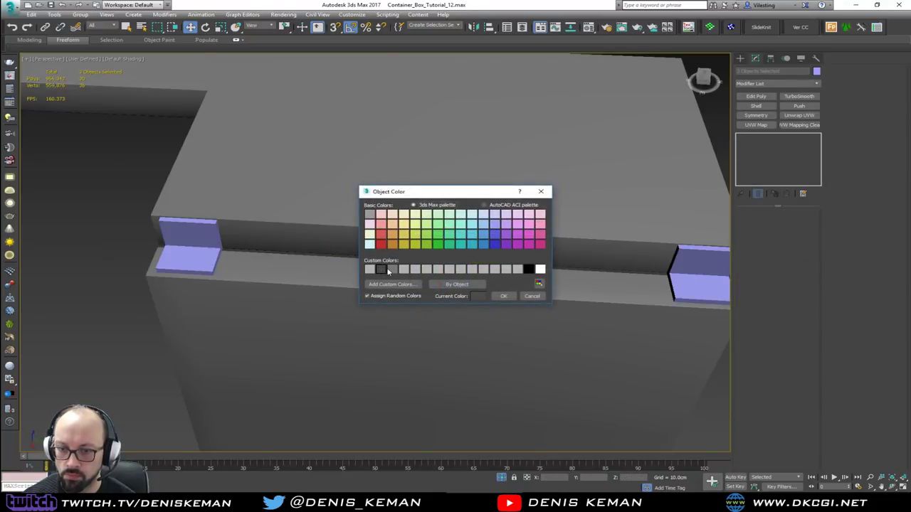
pyautogui.click(504, 297)
pyautogui.click(145, 269)
# - End the isolation and examine the bracketed flap within the whole bar scene from several angles
pyautogui.scroll(-4, 333, 240)
pyautogui.keyDown('alt'); pyautogui.moveTo(336, 240); pyautogui.dragTo(360, 252, button='middle'); pyautogui.keyUp('alt')
pyautogui.press('F4')
pyautogui.moveTo(402, 223); pyautogui.dragTo(361, 254, button='middle')
pyautogui.press('F4')
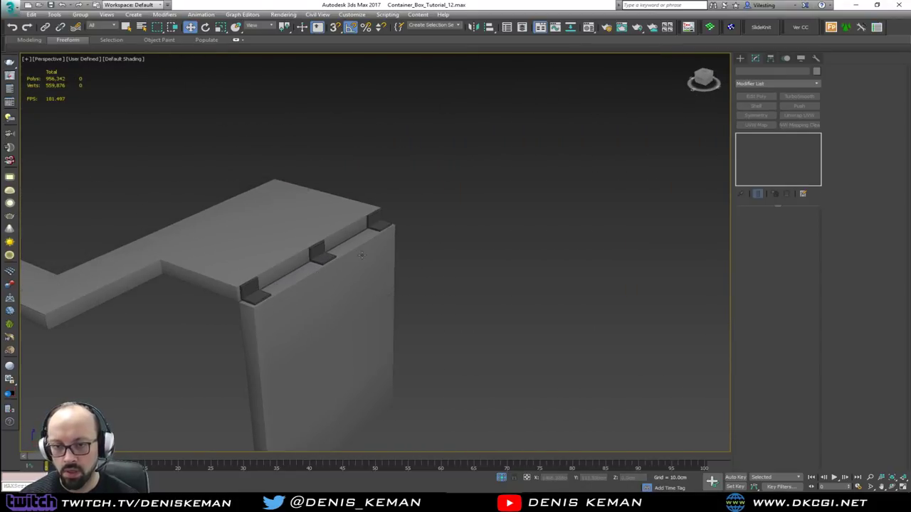
pyautogui.rightClick(396, 220)
pyautogui.click(430, 156)
pyautogui.scroll(-2, 445, 178)
pyautogui.moveTo(445, 178); pyautogui.dragTo(371, 229, button='middle')
pyautogui.scroll(-5, 317, 226)
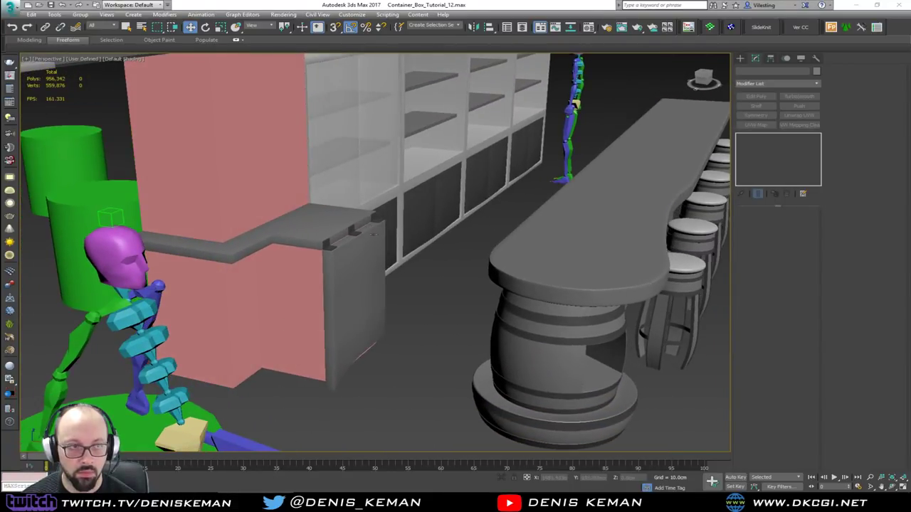
pyautogui.keyDown('alt'); pyautogui.moveTo(490, 227); pyautogui.dragTo(288, 221, button='middle'); pyautogui.keyUp('alt')
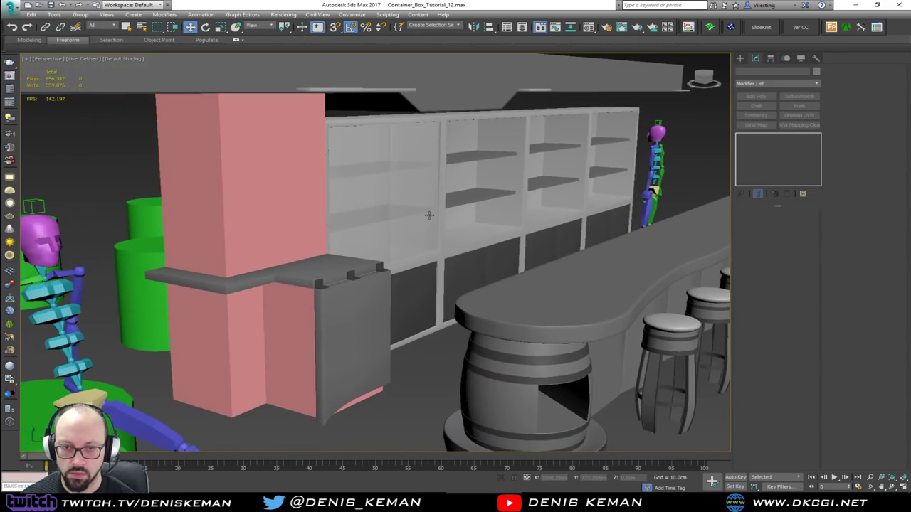
# - Assign the mid grey custom object colour to the column with its counter block
pyautogui.click(288, 221)
pyautogui.click(816, 71)
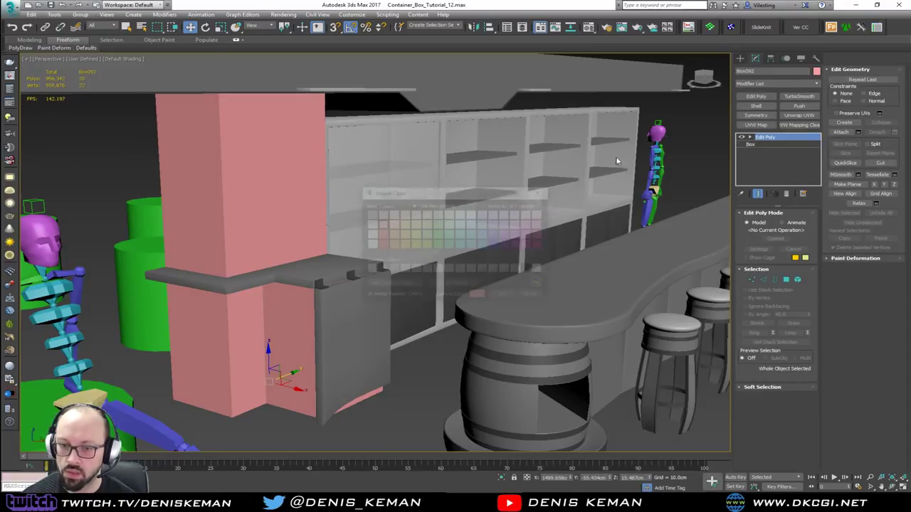
pyautogui.click(402, 270)
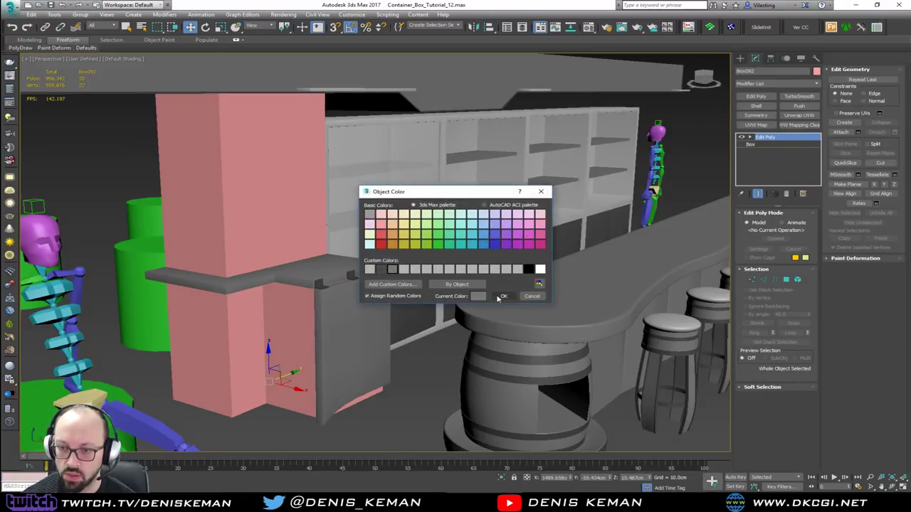
pyautogui.click(503, 296)
pyautogui.click(428, 378)
pyautogui.keyDown('alt'); pyautogui.moveTo(286, 209); pyautogui.dragTo(263, 215, button='middle'); pyautogui.keyUp('alt')
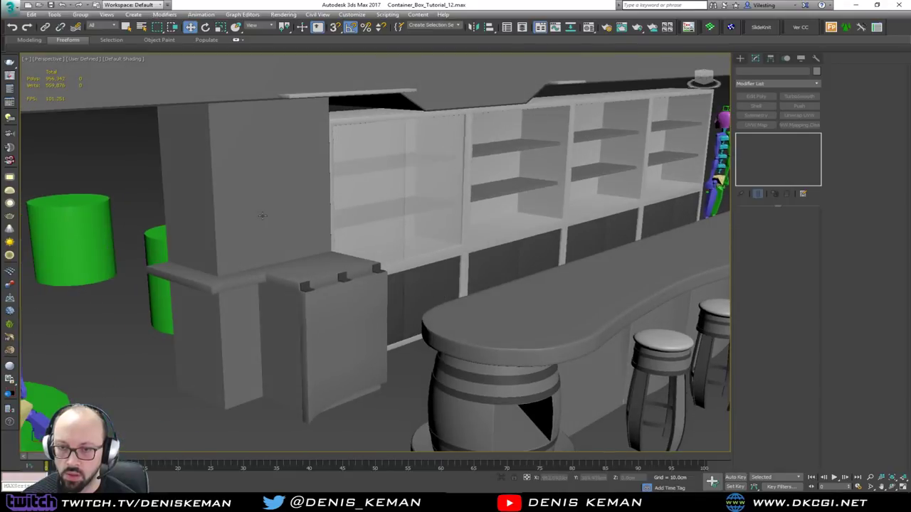
# - Try the light grey and black custom object colours on the column block
pyautogui.click(264, 215)
pyautogui.click(816, 71)
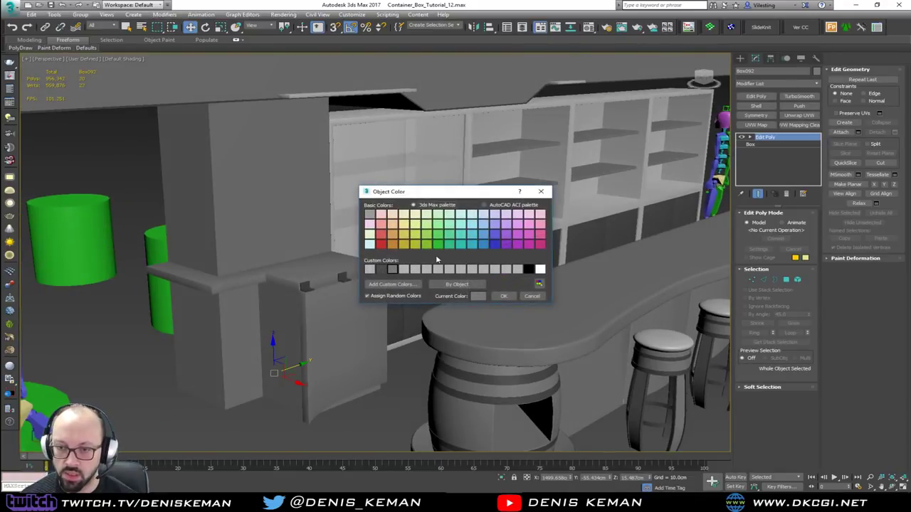
pyautogui.click(403, 270)
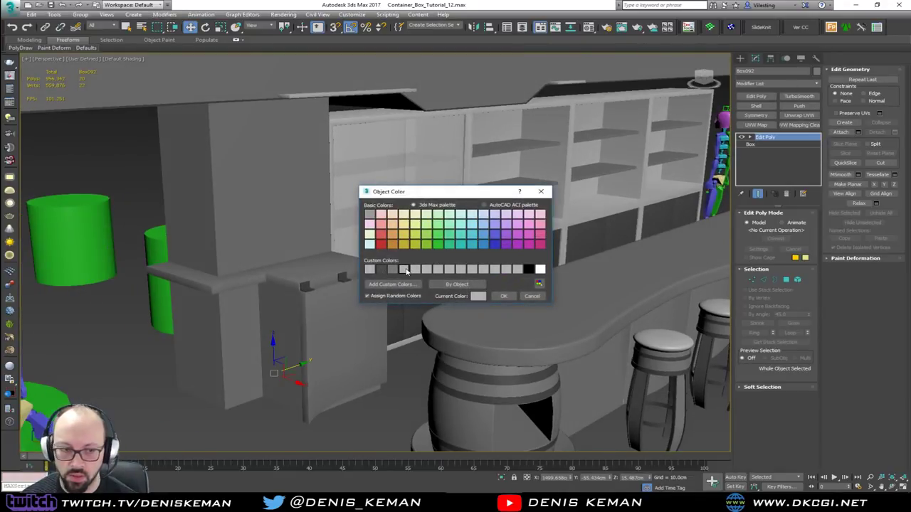
pyautogui.click(503, 297)
pyautogui.click(823, 70)
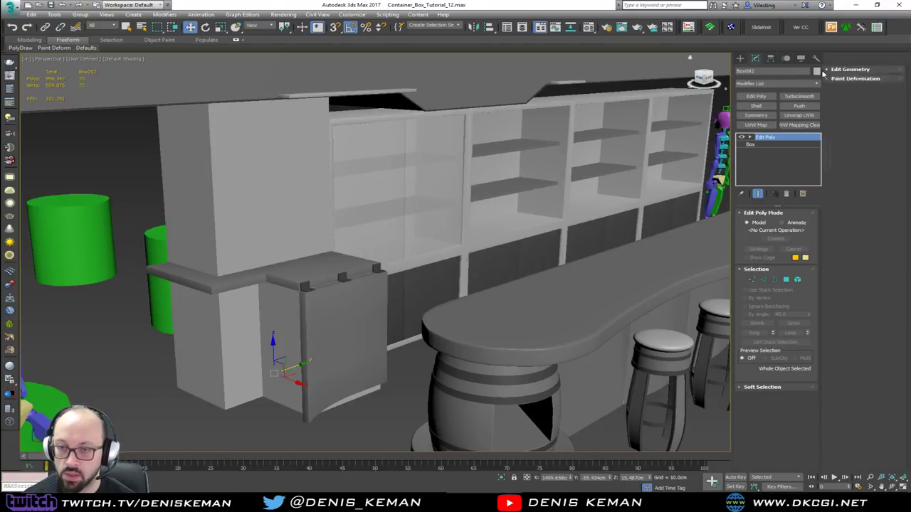
pyautogui.click(816, 74)
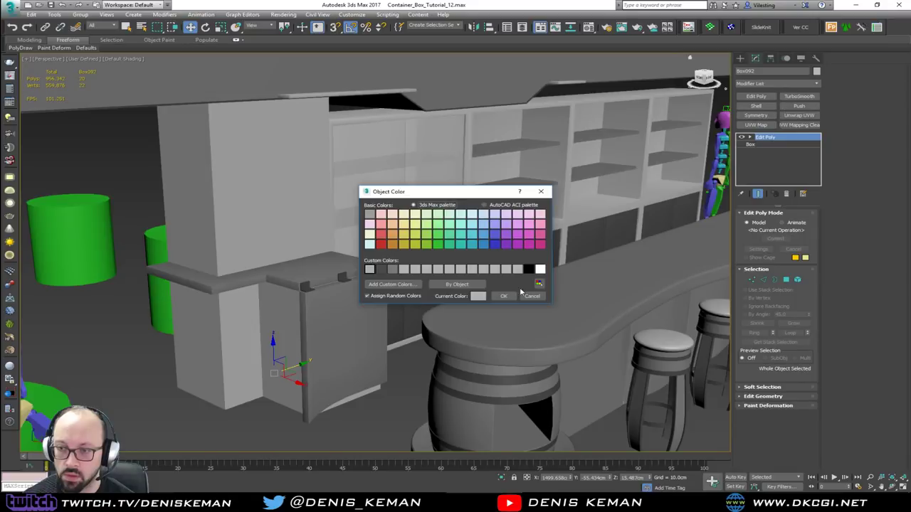
pyautogui.click(529, 270)
pyautogui.click(504, 297)
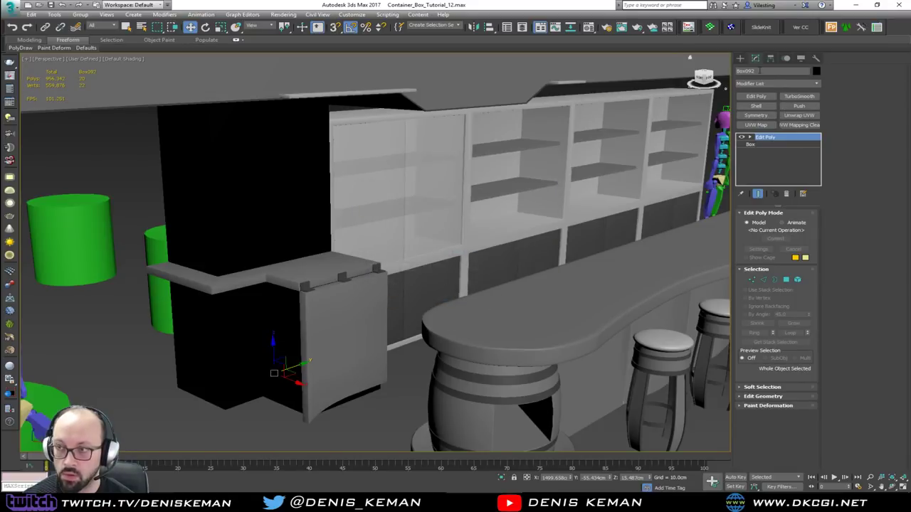
# - Try out lighter greys for the column block, and give it the pale cream basic object colour
pyautogui.click(816, 71)
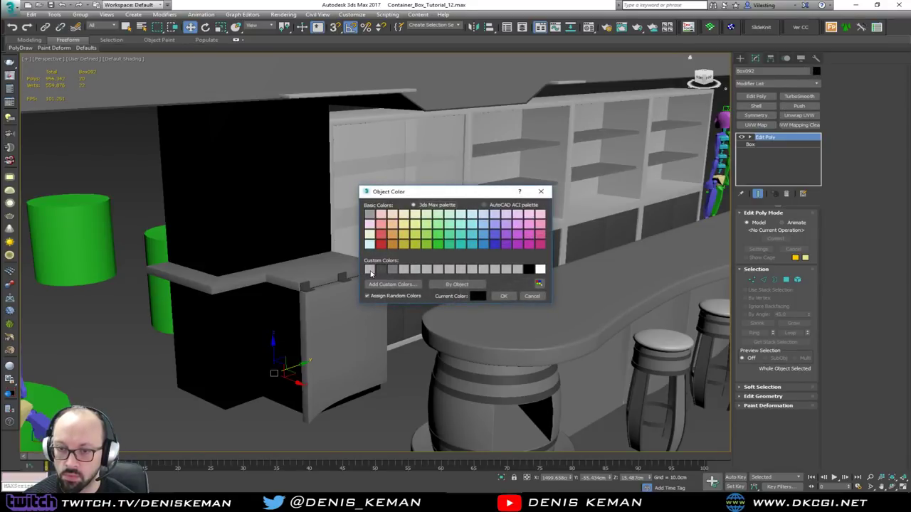
pyautogui.click(370, 270)
pyautogui.click(382, 270)
pyautogui.click(392, 270)
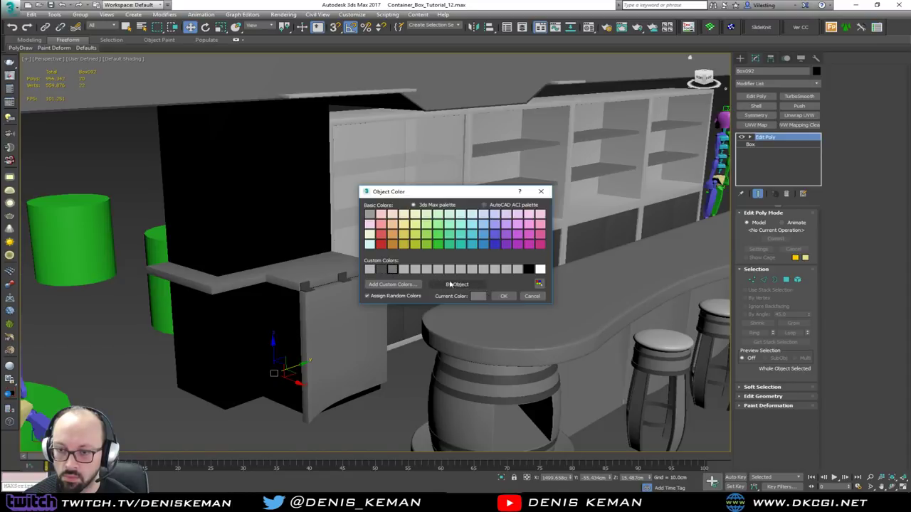
pyautogui.click(479, 296)
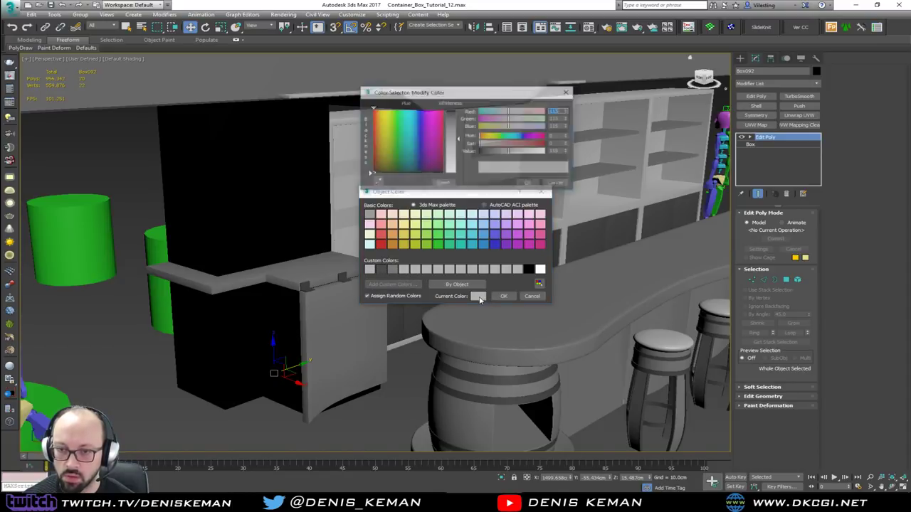
pyautogui.click(450, 162)
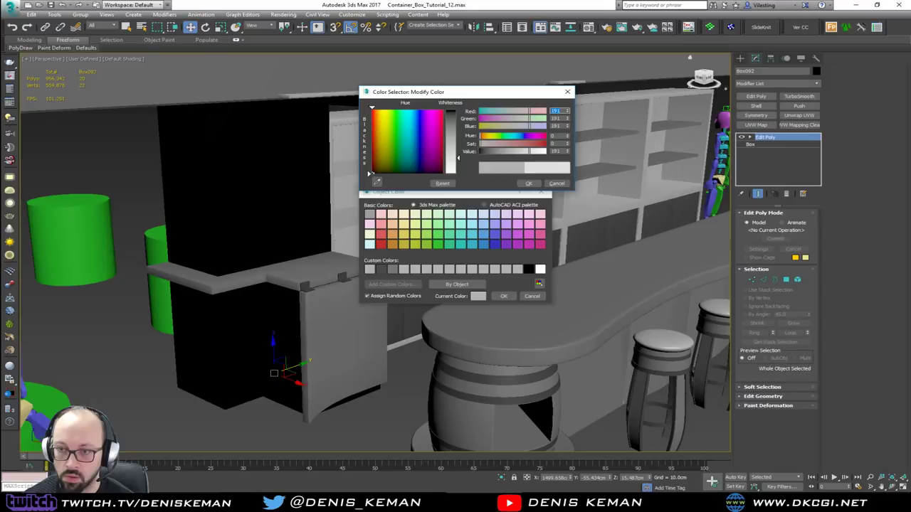
pyautogui.click(528, 182)
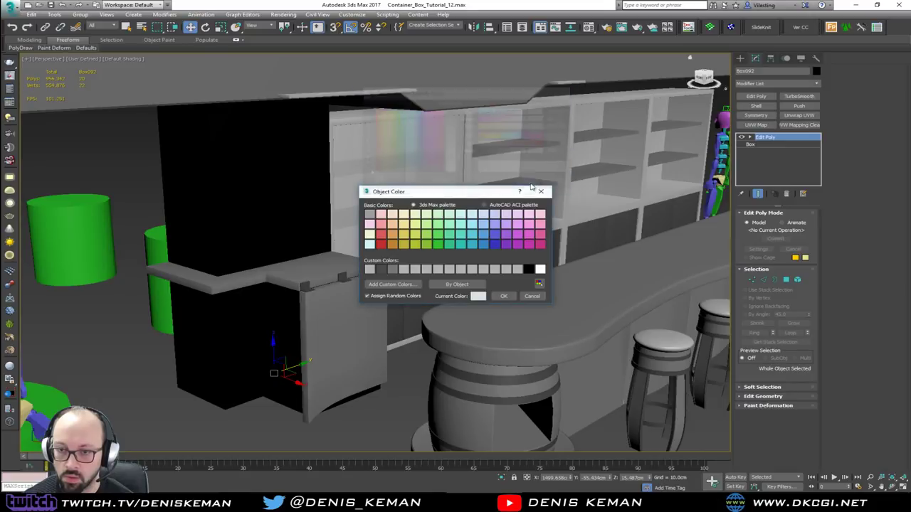
pyautogui.click(404, 270)
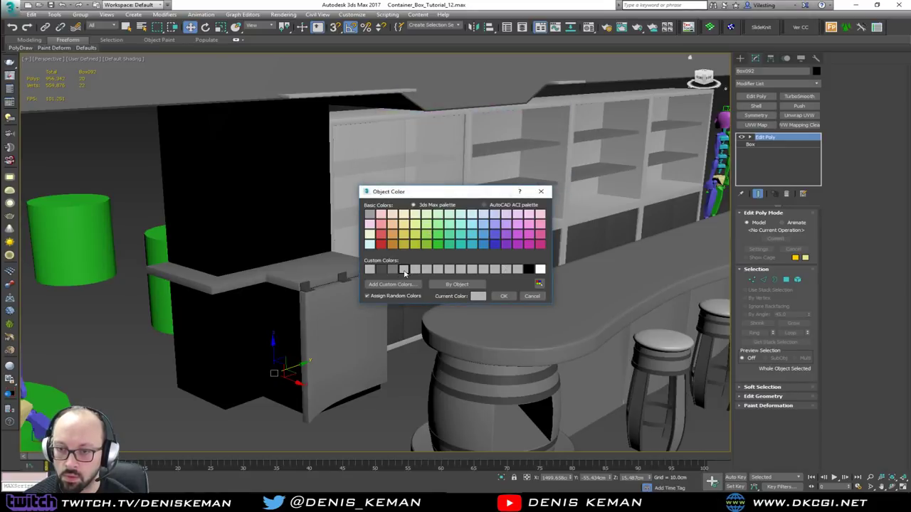
pyautogui.click(474, 296)
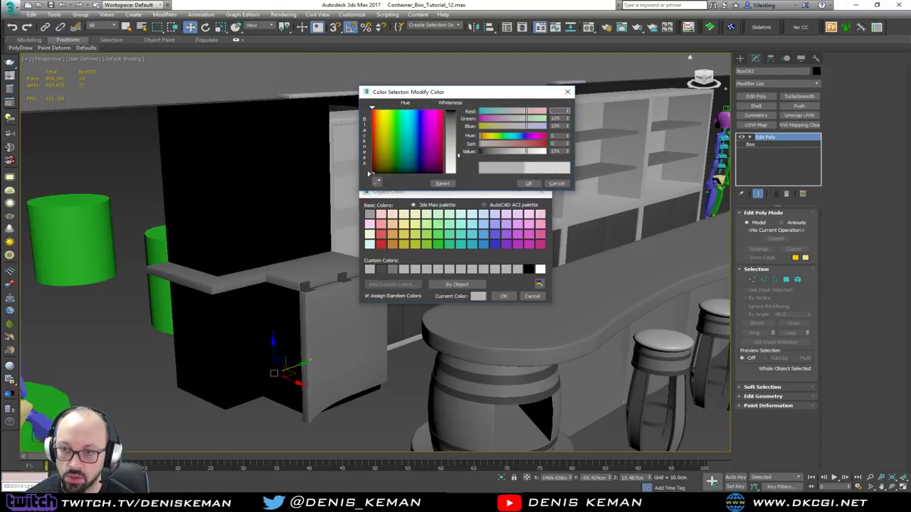
pyautogui.click(528, 183)
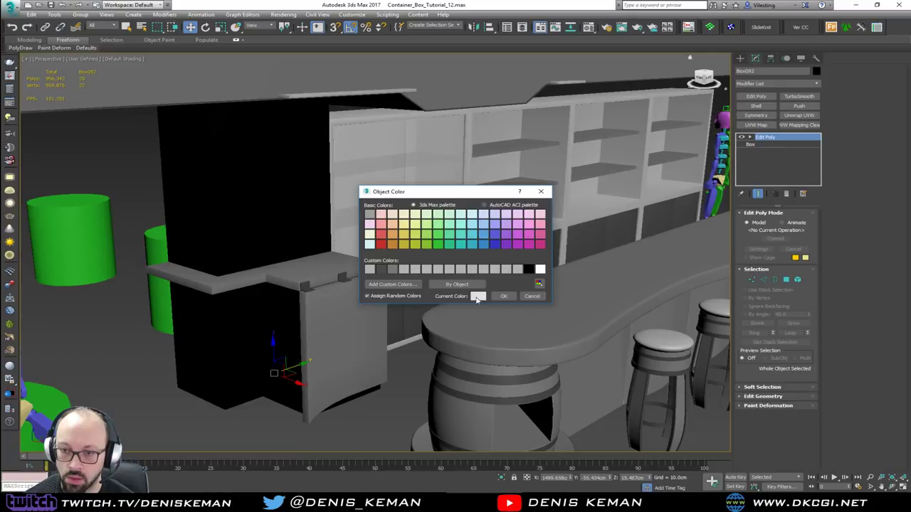
pyautogui.click(408, 287)
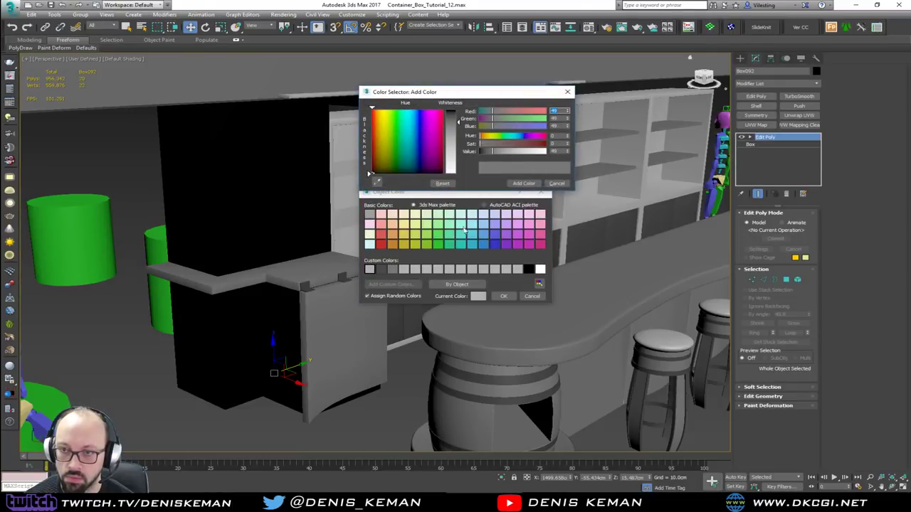
pyautogui.click(557, 182)
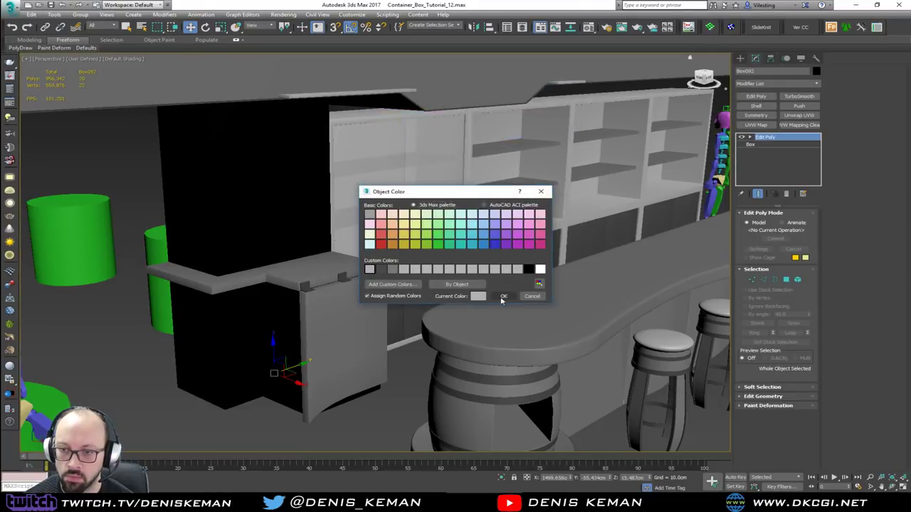
pyautogui.click(369, 235)
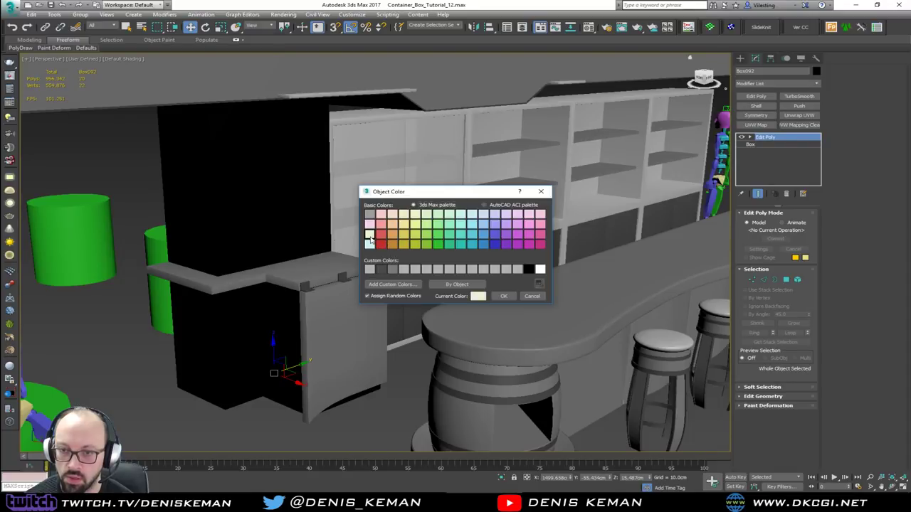
pyautogui.click(504, 296)
pyautogui.click(389, 390)
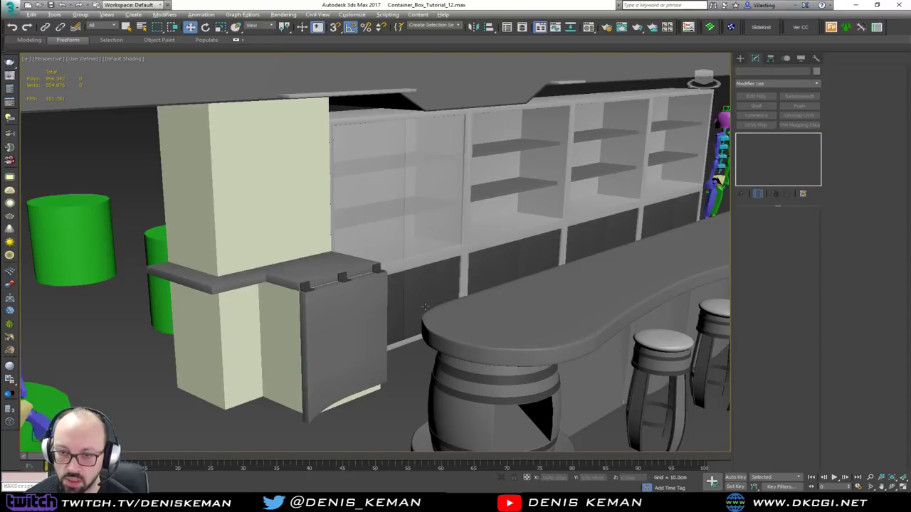
# - Save the scene under its current file name
pyautogui.keyDown('alt'); pyautogui.moveTo(390, 391); pyautogui.dragTo(317, 235, button='middle'); pyautogui.keyUp('alt')
pyautogui.scroll(-5, 339, 237)
pyautogui.keyDown('alt'); pyautogui.moveTo(434, 232); pyautogui.dragTo(243, 204, button='middle'); pyautogui.keyUp('alt')
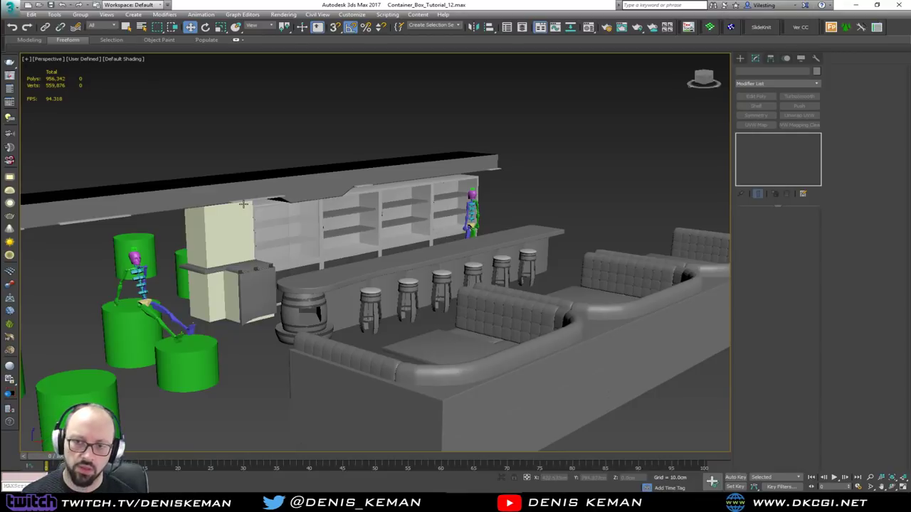
pyautogui.scroll(4, 229, 264)
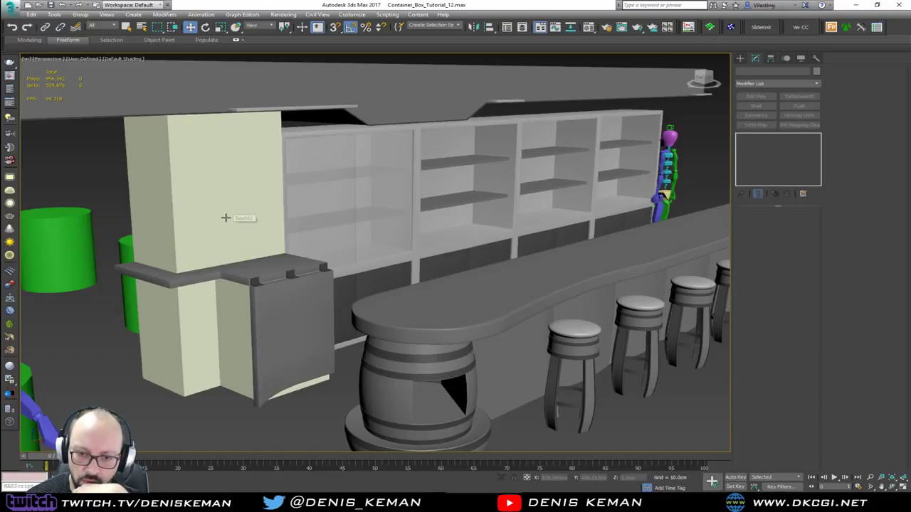
pyautogui.click(9, 7)
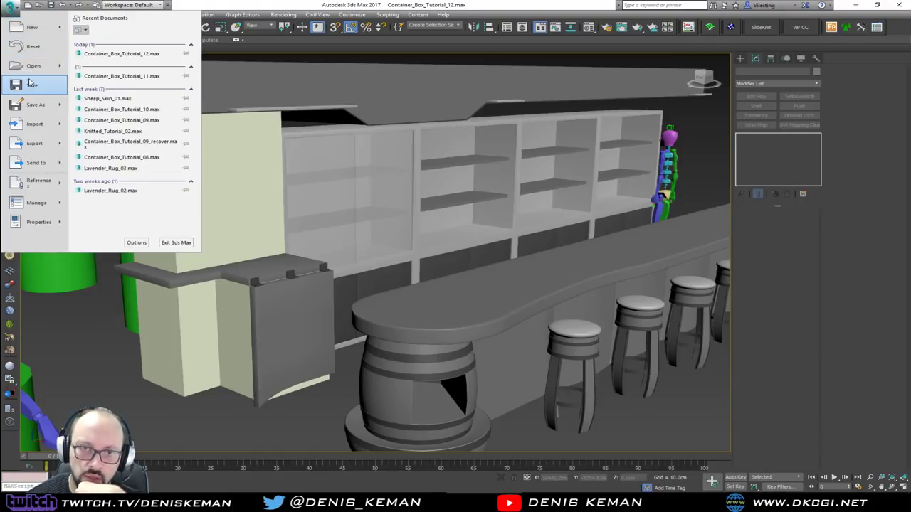
pyautogui.click(30, 83)
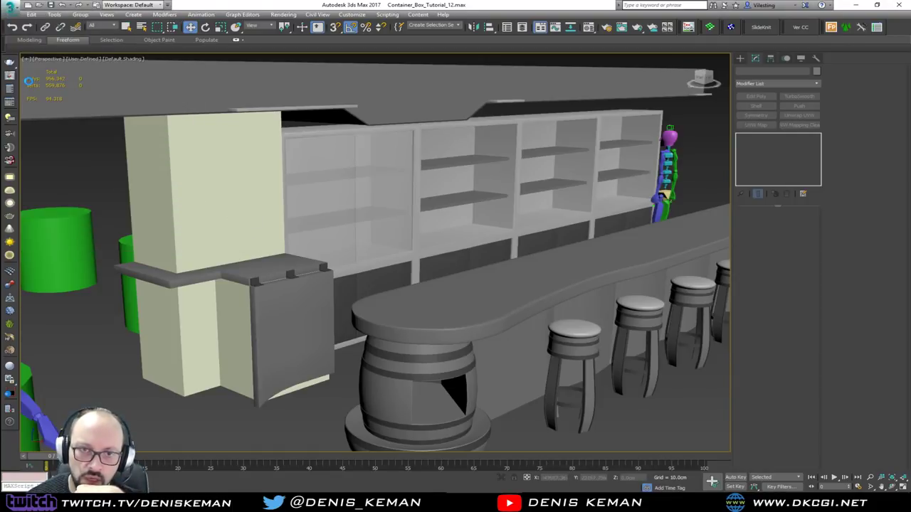
# - Isolate the cream column block and display it with edged faces
pyautogui.click(246, 233)
pyautogui.press('F4')
pyautogui.hotkey('alt', 'q')
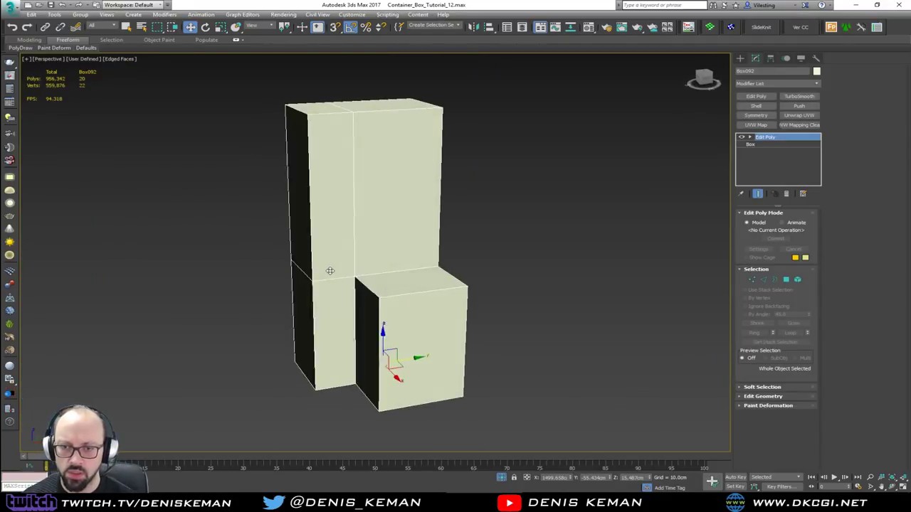
# - Detach the column's three coplanar front polygons, two above and one beside the counter block, as a cloned object
pyautogui.press('4')
pyautogui.click(382, 230)
pyautogui.keyDown('ctrl'); pyautogui.click(341, 231); pyautogui.keyUp('ctrl')
pyautogui.keyDown('ctrl'); pyautogui.click(342, 299); pyautogui.keyUp('ctrl')
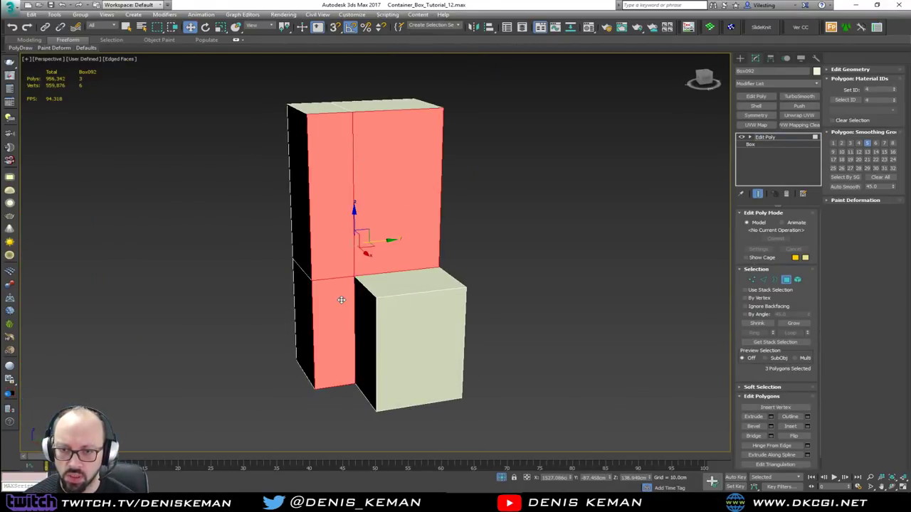
pyautogui.keyDown('alt'); pyautogui.moveTo(341, 299); pyautogui.dragTo(406, 289, button='middle'); pyautogui.keyUp('alt')
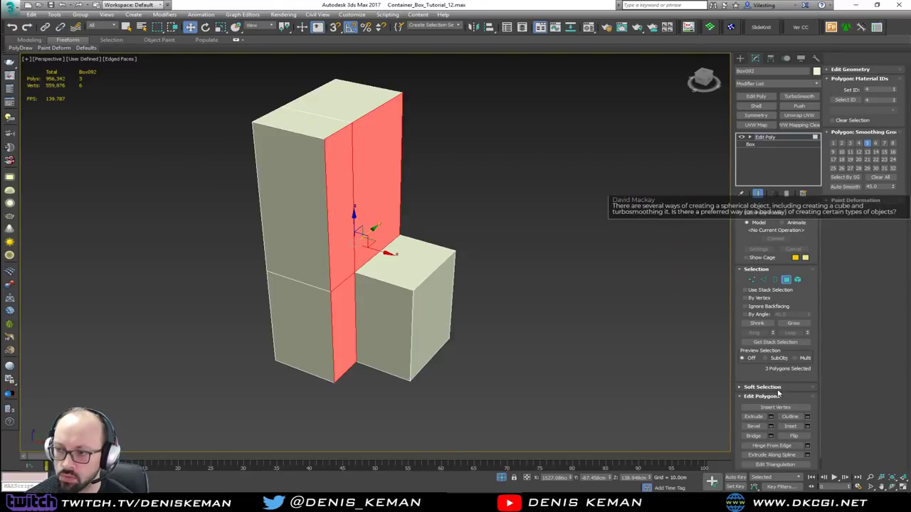
pyautogui.click(850, 69)
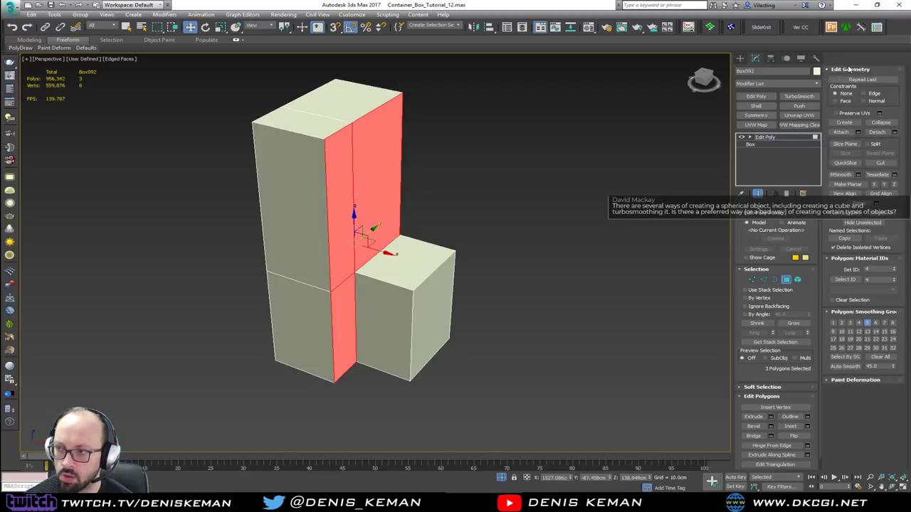
pyautogui.click(895, 136)
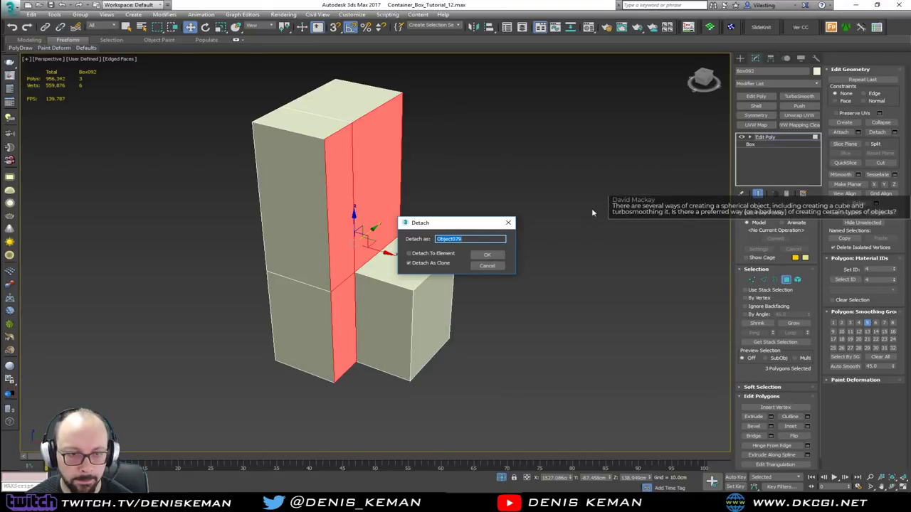
pyautogui.click(484, 255)
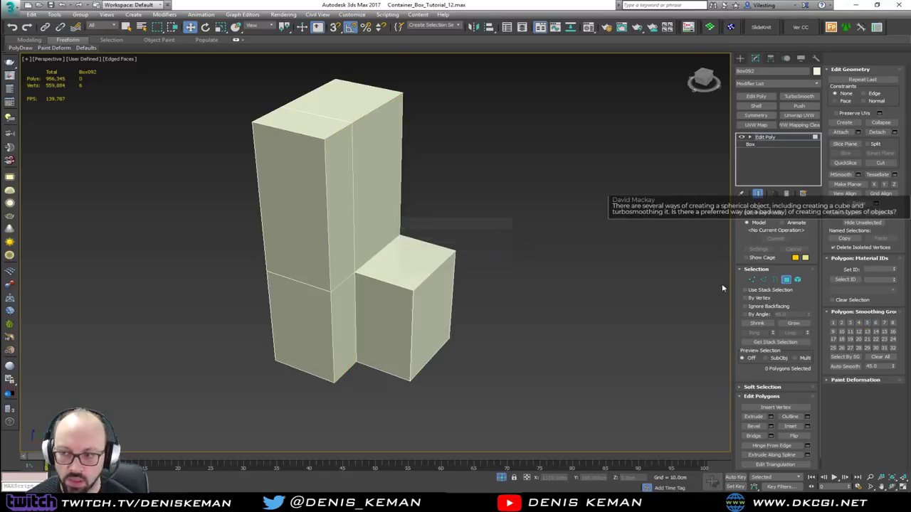
pyautogui.click(786, 281)
# - Apply the FloorGenerator modifier to the detached front faces and isolate them
pyautogui.click(338, 193)
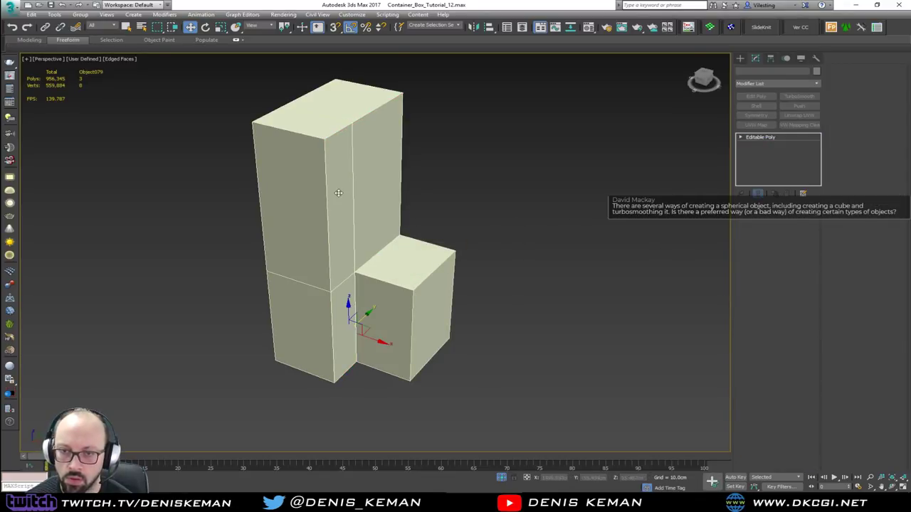
pyautogui.click(769, 84)
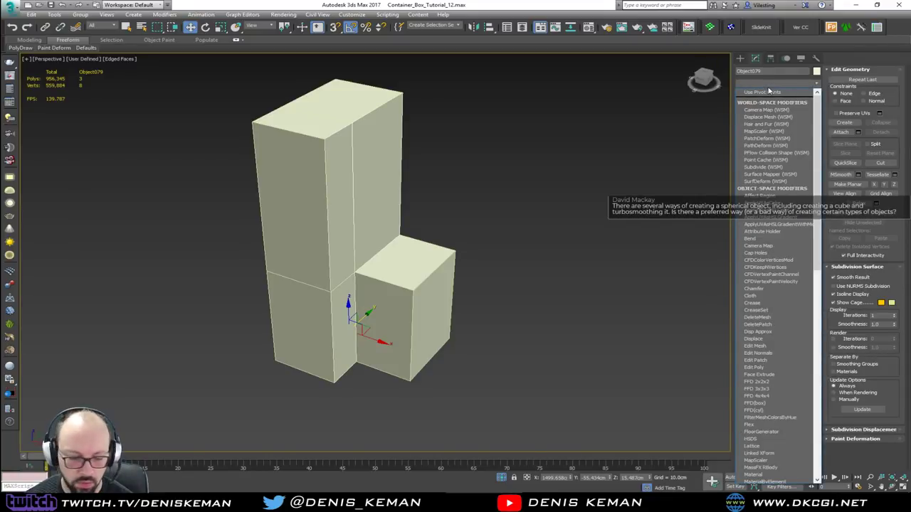
pyautogui.press('f')
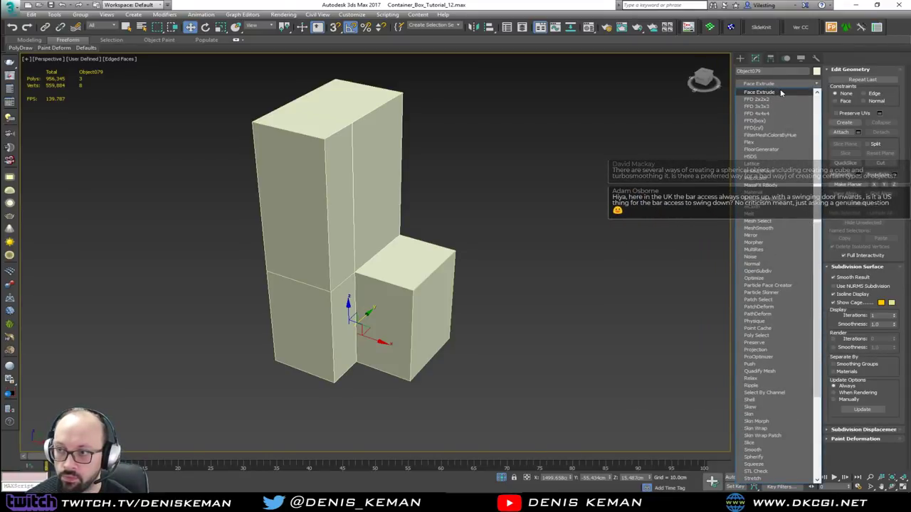
pyautogui.click(777, 150)
pyautogui.hotkey('alt', 'q')
pyautogui.keyDown('alt'); pyautogui.moveTo(528, 200); pyautogui.dragTo(441, 211, button='middle'); pyautogui.keyUp('alt')
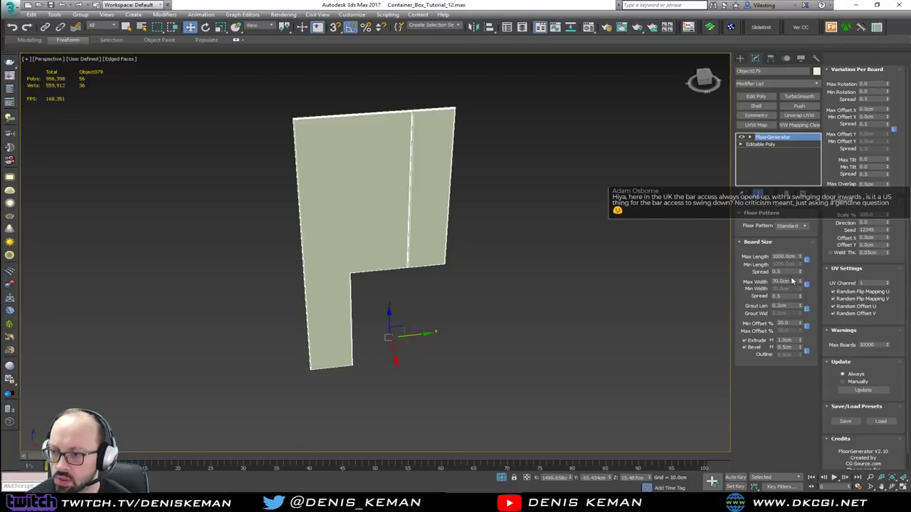
# - Set the maximum board width of the generated planks to 10 cm
pyautogui.moveTo(791, 280); pyautogui.dragTo(755, 282)
pyautogui.write('10')
pyautogui.press('Return')
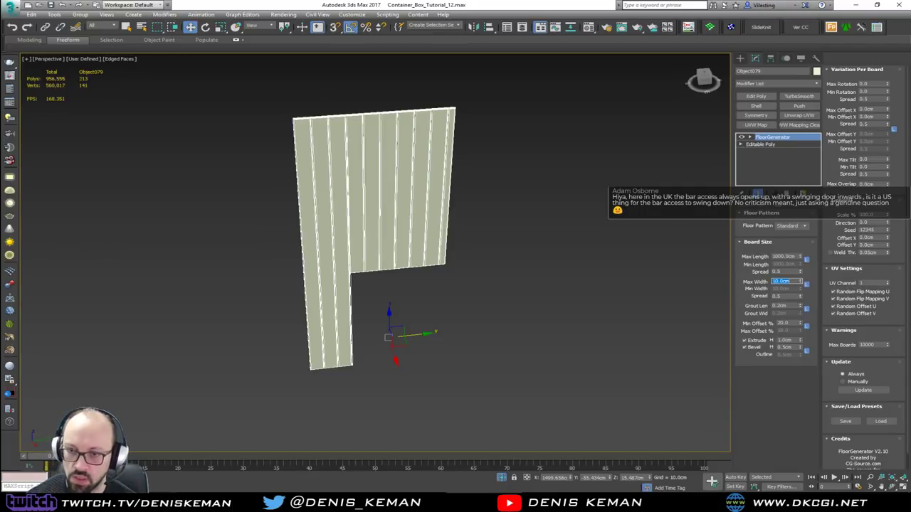
# - Compare the planked front faces and their notched corner with the wooden column cladding in the Bar_Idea_02 reference photo
pyautogui.keyDown('alt'); pyautogui.moveTo(388, 198); pyautogui.dragTo(428, 213, button='middle'); pyautogui.keyUp('alt')
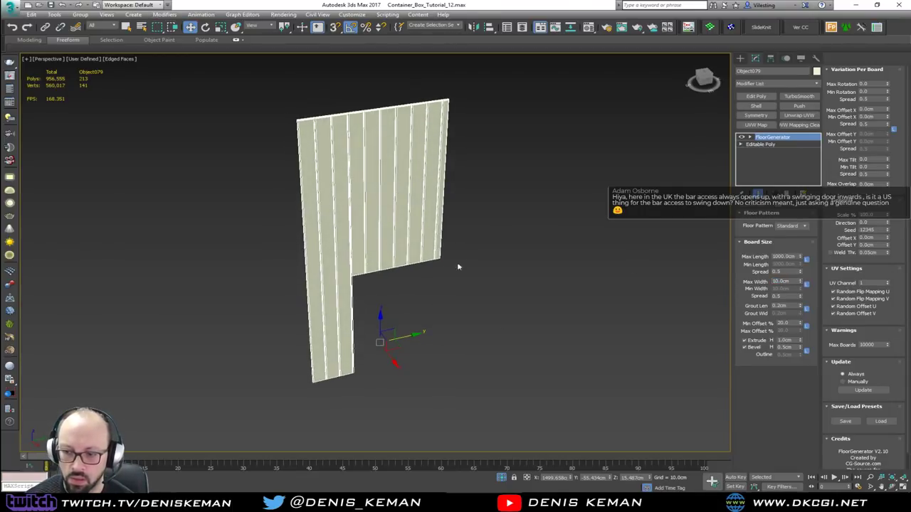
pyautogui.click(659, 502)
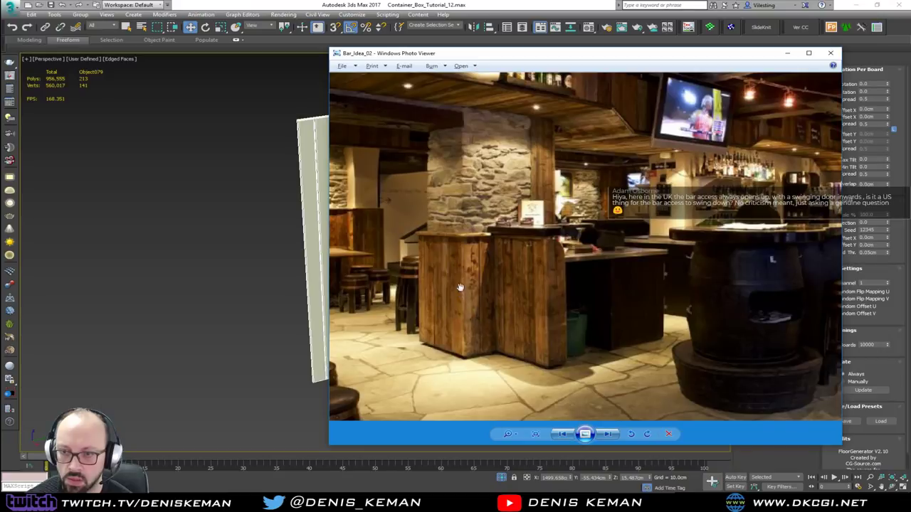
pyautogui.click(656, 503)
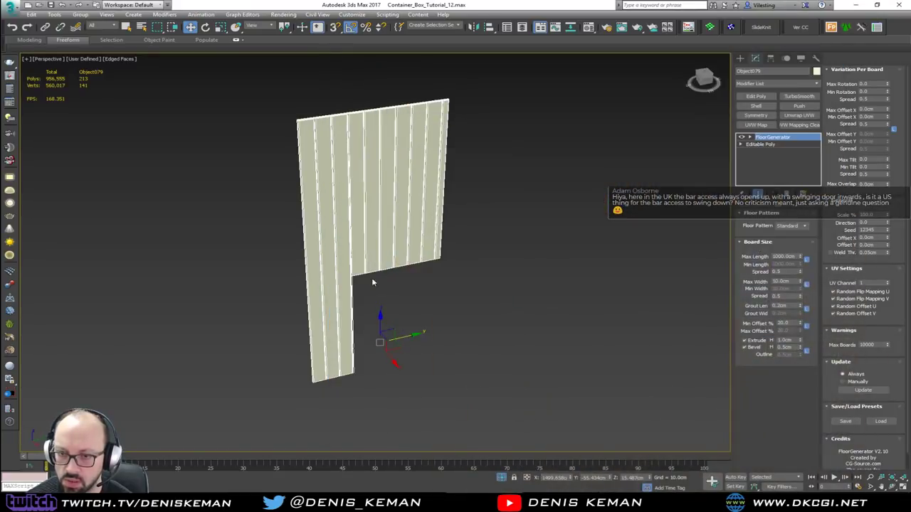
pyautogui.scroll(6, 371, 278)
pyautogui.scroll(-5, 359, 235)
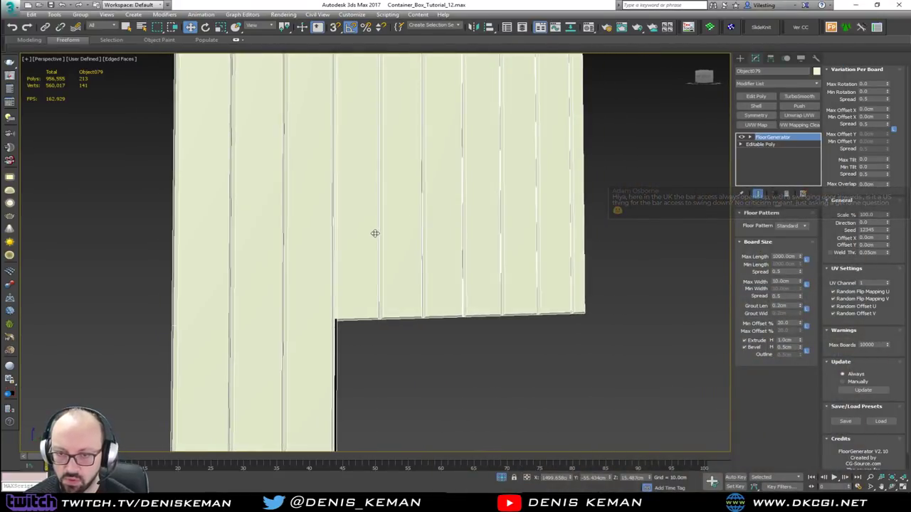
pyautogui.keyDown('alt'); pyautogui.moveTo(386, 163); pyautogui.dragTo(378, 255, button='middle'); pyautogui.keyUp('alt')
# - End the isolation of the planked faces to bring back the whole bar scene and clear the selection
pyautogui.rightClick(370, 205)
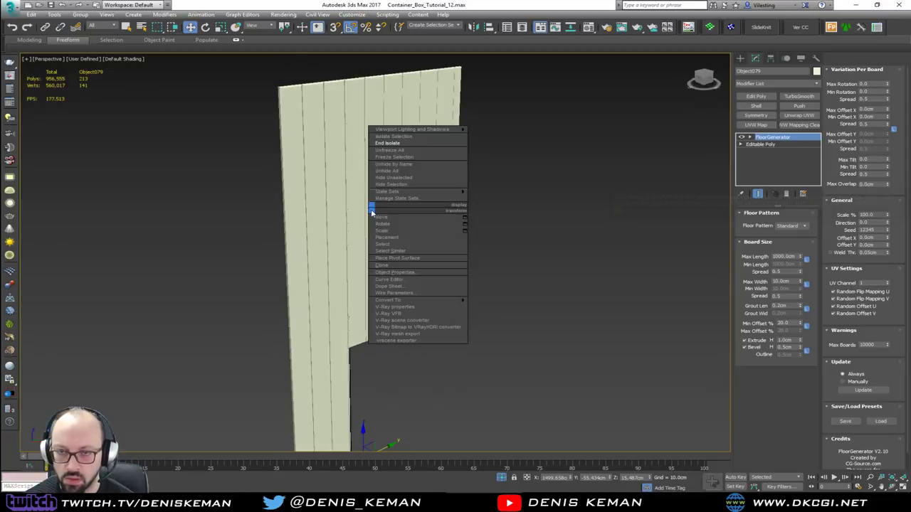
pyautogui.click(407, 146)
pyautogui.moveTo(399, 190)
pyautogui.keyDown('alt'); pyautogui.mouseDown(button='middle')
pyautogui.moveTo(370, 191)
pyautogui.moveTo(399, 192)
pyautogui.mouseUp(button='middle'); pyautogui.keyUp('alt')
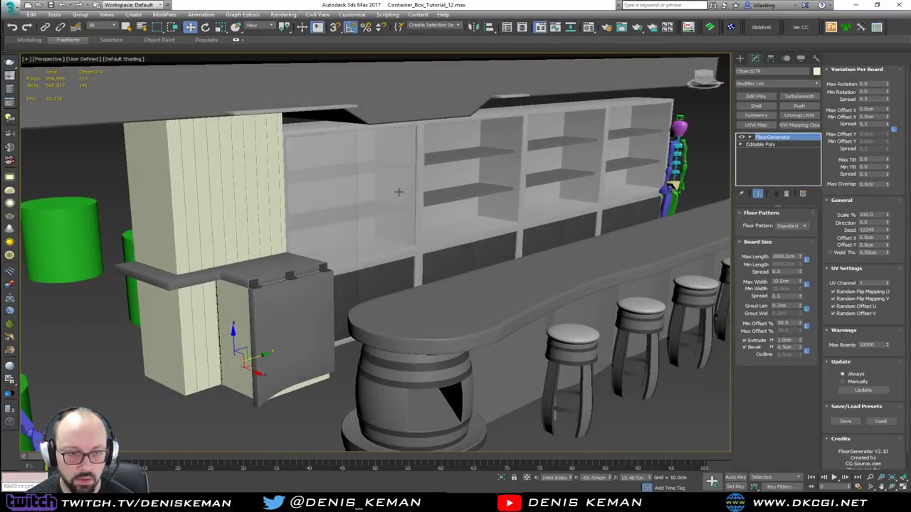
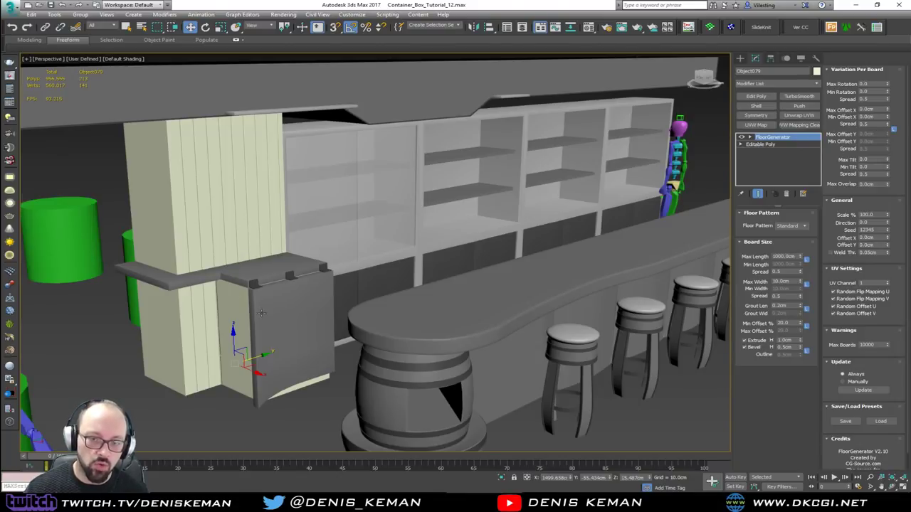
pyautogui.click(217, 423)
# - Create a standard sphere with a radius of about 120 cm in the empty area away from the bar
pyautogui.click(741, 59)
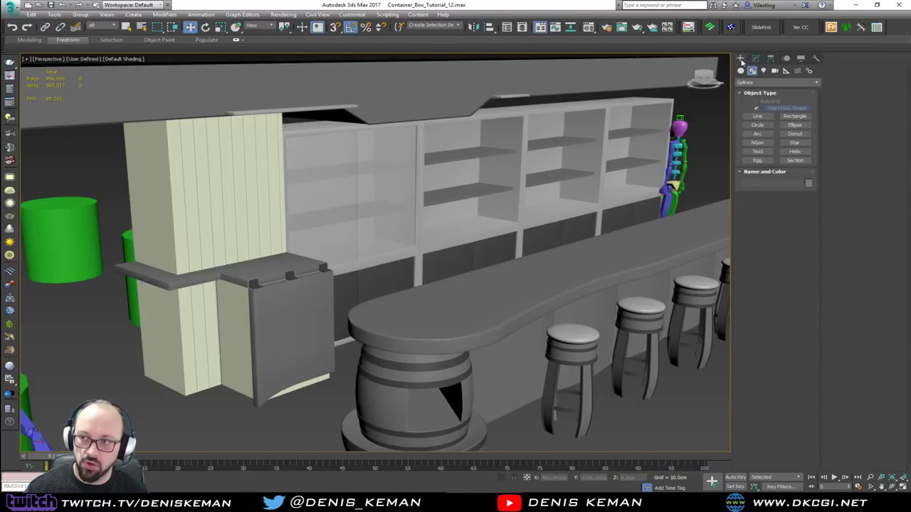
pyautogui.click(740, 71)
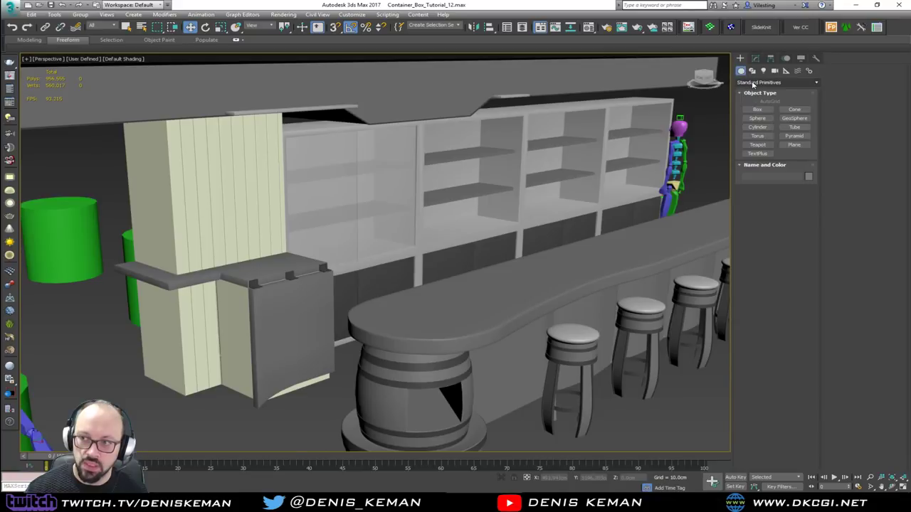
pyautogui.click(763, 118)
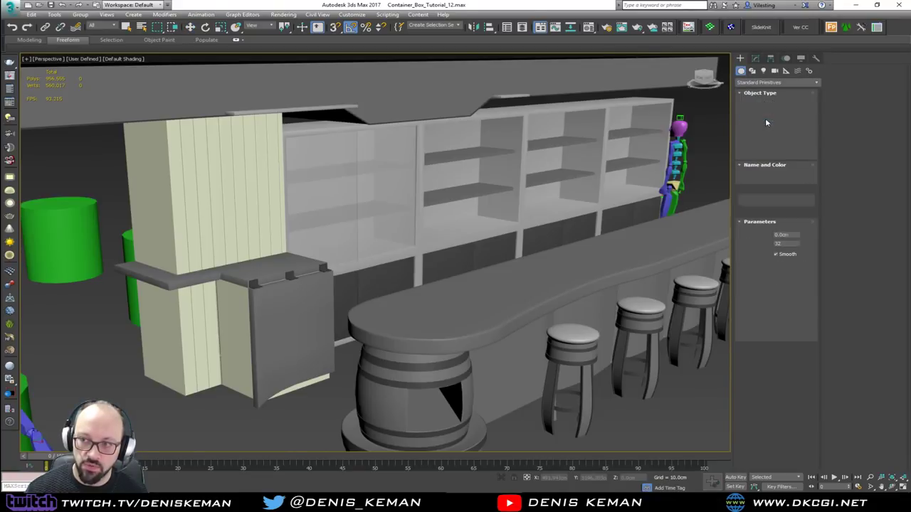
pyautogui.moveTo(377, 335); pyautogui.dragTo(427, 262, button='middle')
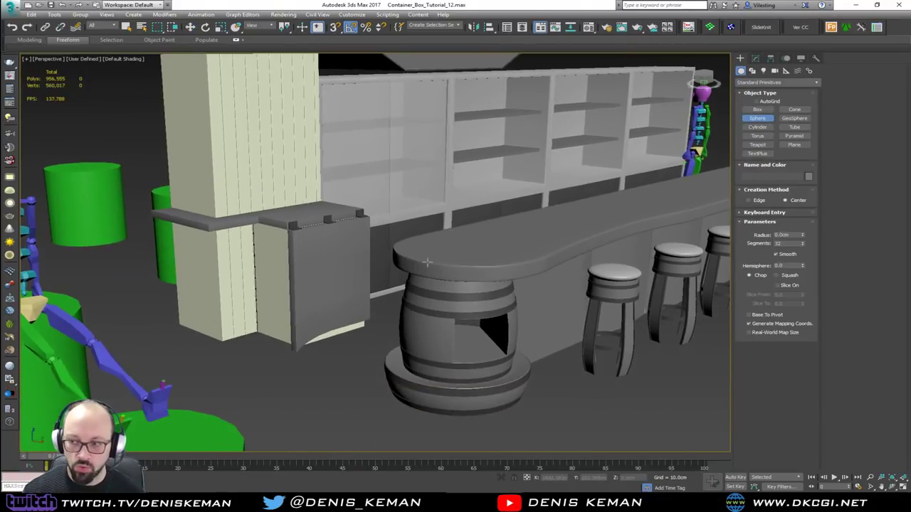
pyautogui.moveTo(386, 311); pyautogui.dragTo(385, 300, button='middle')
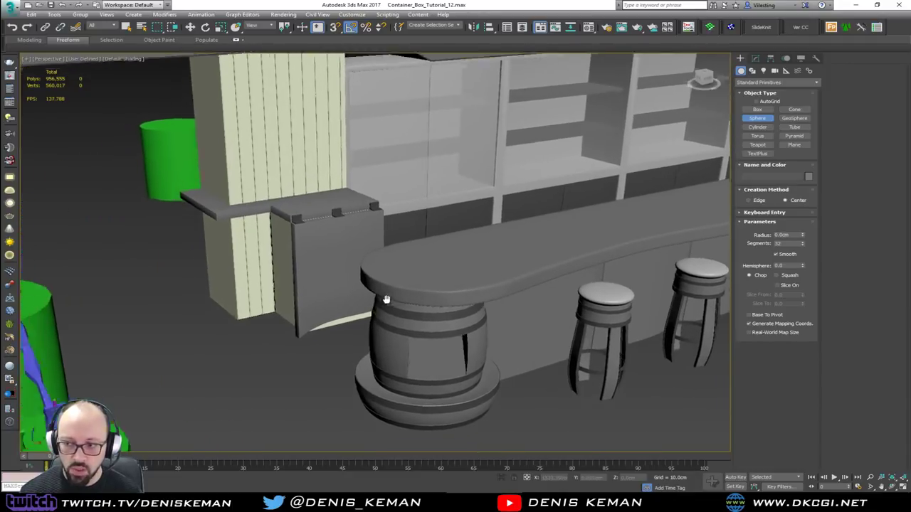
pyautogui.scroll(-3, 386, 300)
pyautogui.scroll(-8, 330, 290)
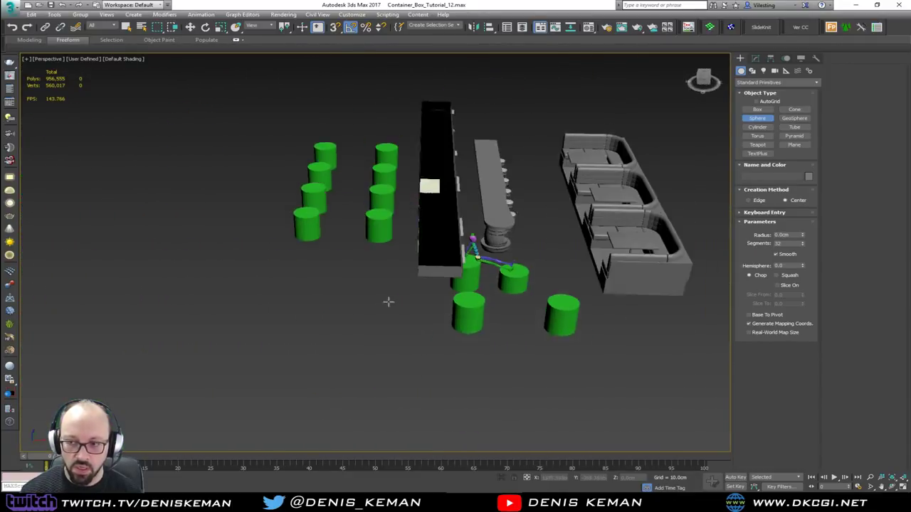
pyautogui.moveTo(186, 306); pyautogui.dragTo(192, 285)
pyautogui.scroll(5, 176, 289)
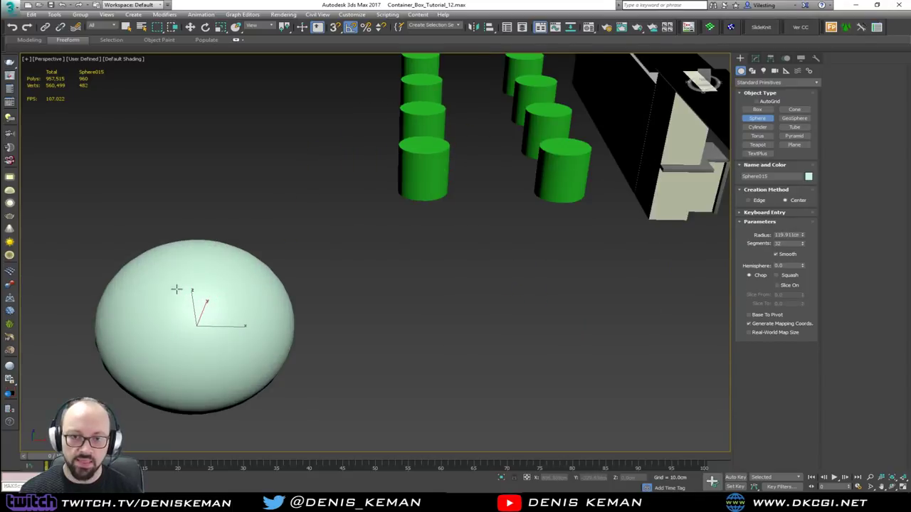
# - Display the sphere with edged faces, inspect the topology at its pole and delete the sphere
pyautogui.press('F4')
pyautogui.scroll(5, 187, 266)
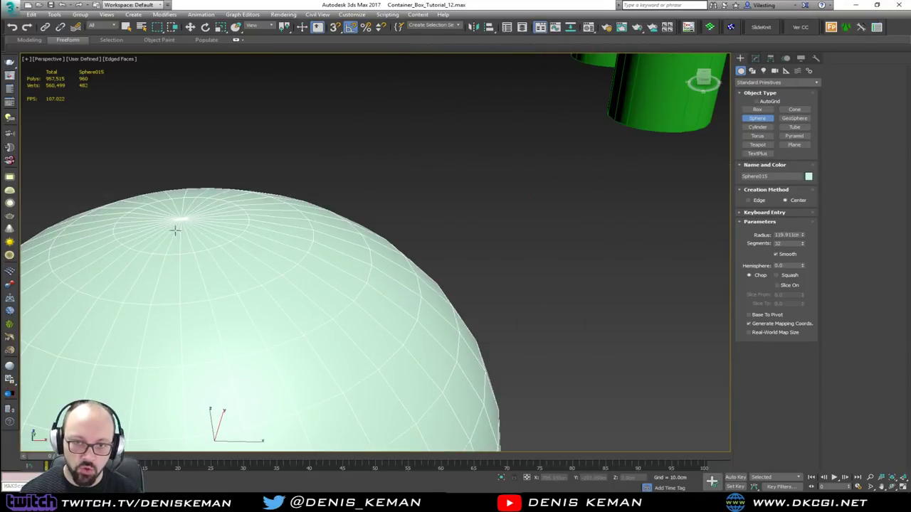
pyautogui.scroll(-5, 203, 193)
pyautogui.keyDown('alt'); pyautogui.moveTo(205, 190); pyautogui.dragTo(242, 344, button='middle'); pyautogui.keyUp('alt')
pyautogui.keyDown('alt'); pyautogui.moveTo(212, 404); pyautogui.dragTo(215, 285, button='middle'); pyautogui.keyUp('alt')
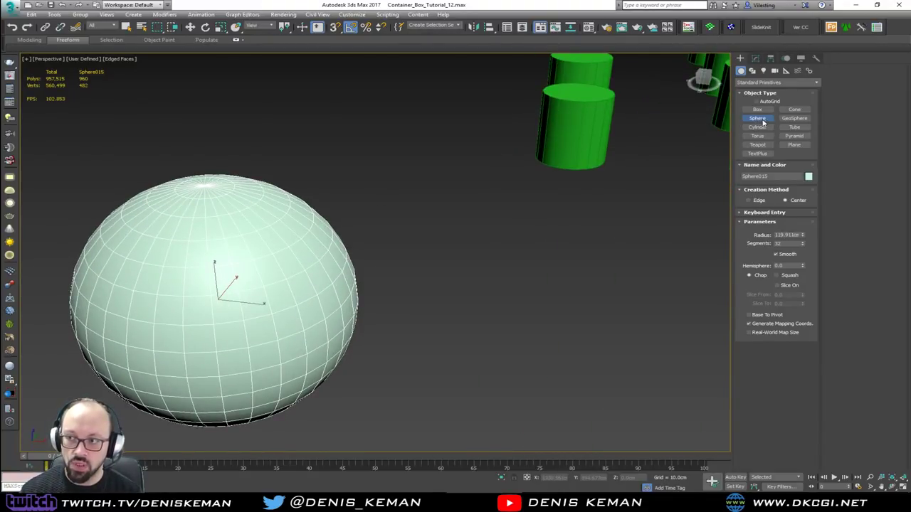
pyautogui.press('Delete')
# - Create a GeoSphere with a radius of about 118 cm in the empty area and inspect its triangles
pyautogui.click(790, 118)
pyautogui.moveTo(338, 305); pyautogui.dragTo(341, 258)
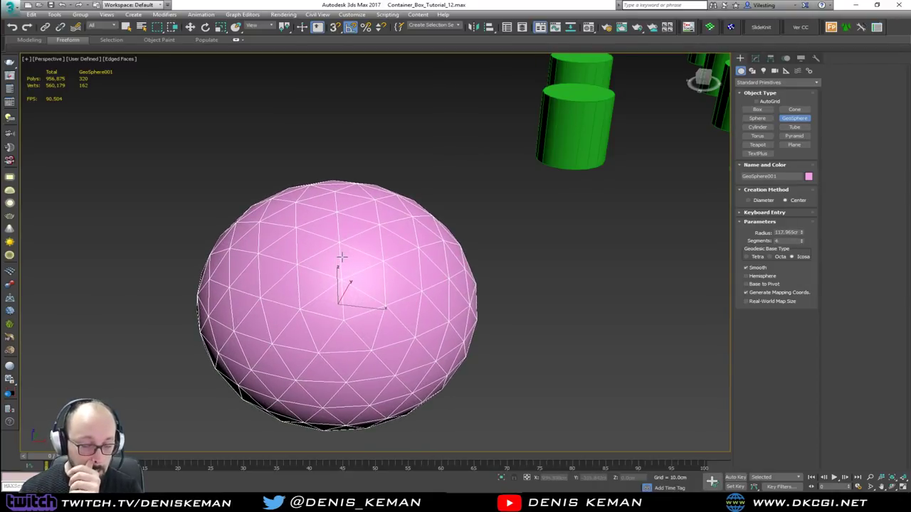
pyautogui.keyDown('alt'); pyautogui.moveTo(340, 203); pyautogui.dragTo(336, 229, button='middle'); pyautogui.keyUp('alt')
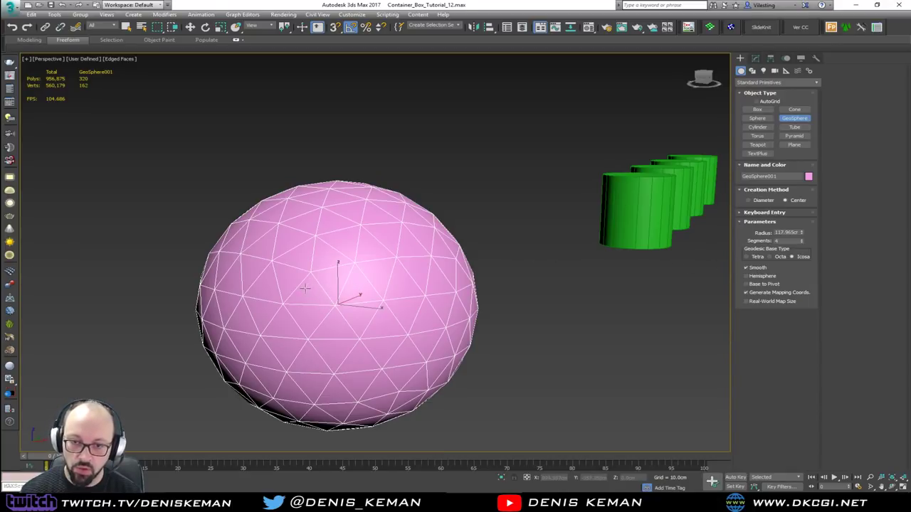
# - Try the Tetra, Octa and Icosa base types on the GeoSphere and delete it
pyautogui.click(756, 259)
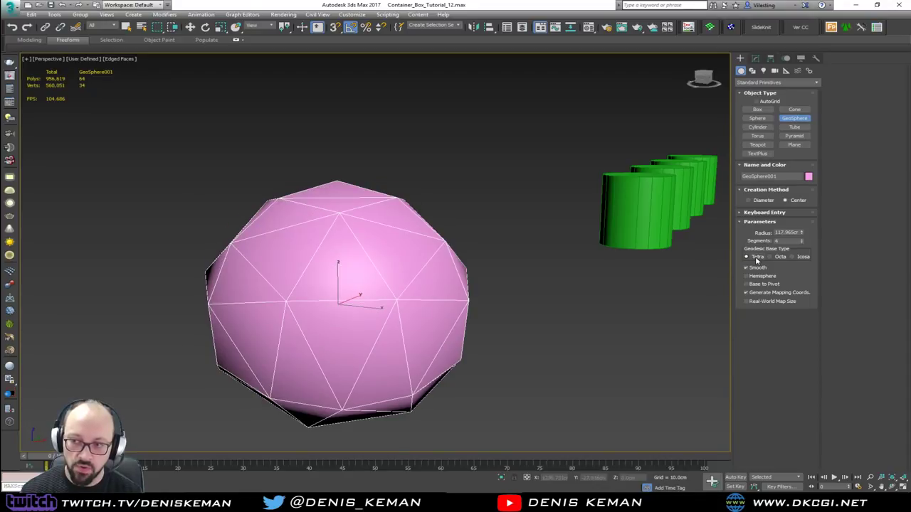
pyautogui.click(781, 257)
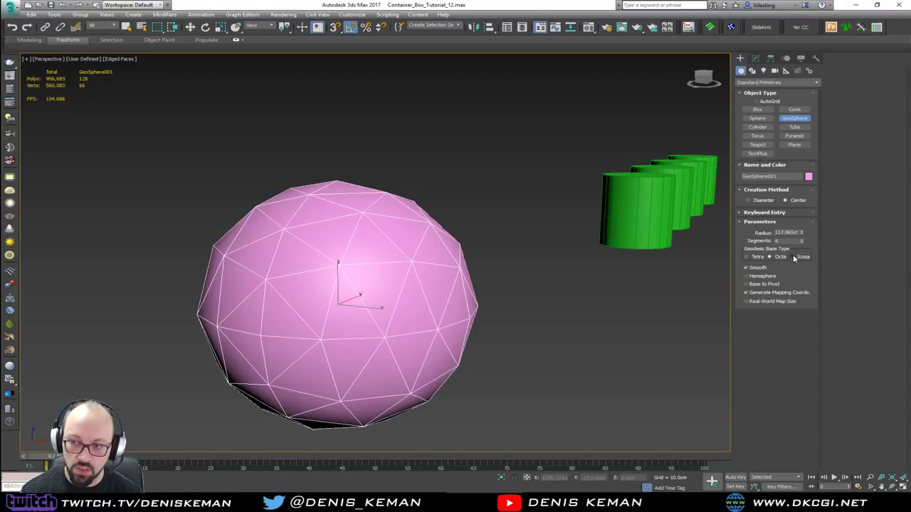
pyautogui.click(792, 257)
pyautogui.press('w')
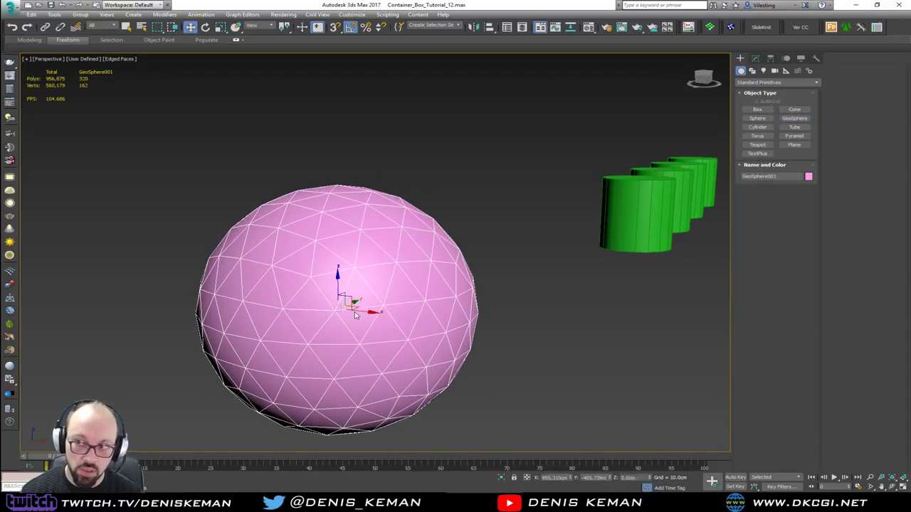
pyautogui.press('Delete')
# - Create a box about 130 cm long, 88 cm wide and 99 cm high in the empty area
pyautogui.click(756, 109)
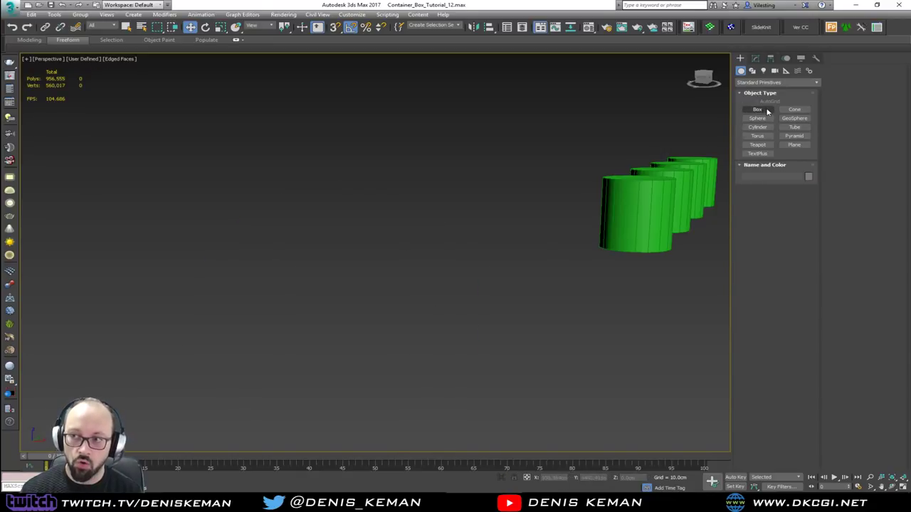
pyautogui.moveTo(361, 324); pyautogui.dragTo(392, 385)
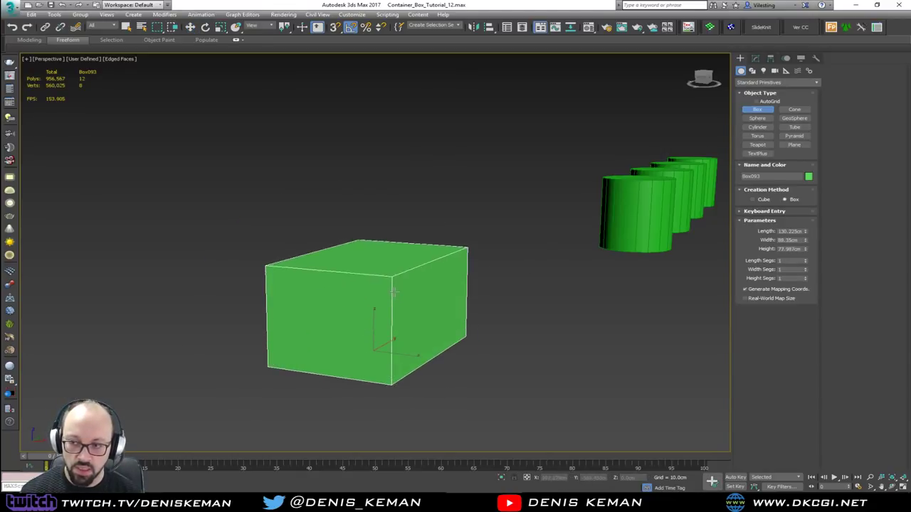
pyautogui.click(394, 243)
# - Set the box's length, width and height segments to 5 each
pyautogui.moveTo(791, 263); pyautogui.dragTo(746, 262)
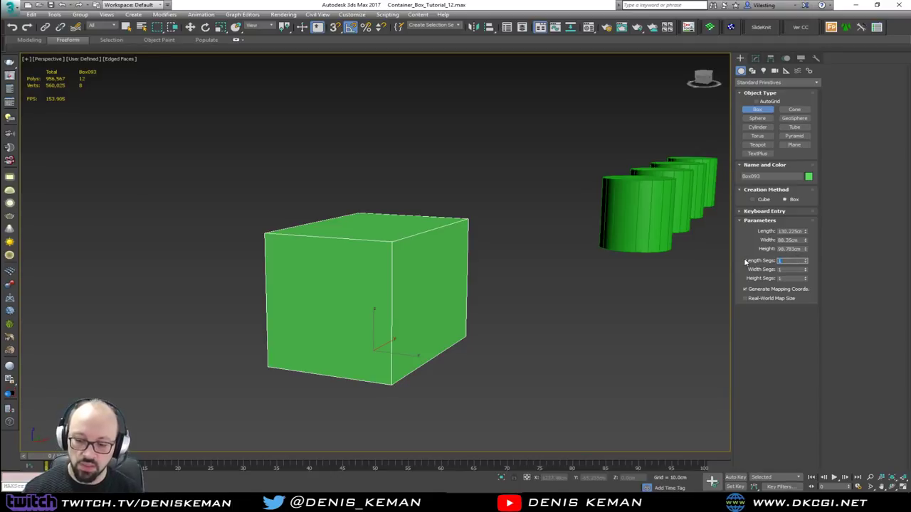
pyautogui.write('5')
pyautogui.press('Tab')
pyautogui.write('5')
pyautogui.press('Tab')
pyautogui.write('5')
pyautogui.press('Return')
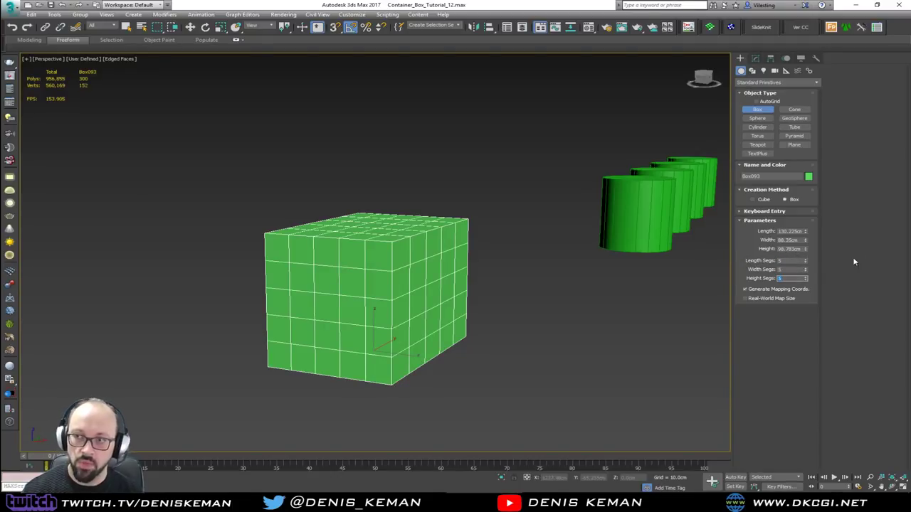
# - Apply the Spherify modifier to the segmented box and inspect its shading without edged faces
pyautogui.click(755, 59)
pyautogui.click(761, 83)
pyautogui.scroll(-2, 762, 90)
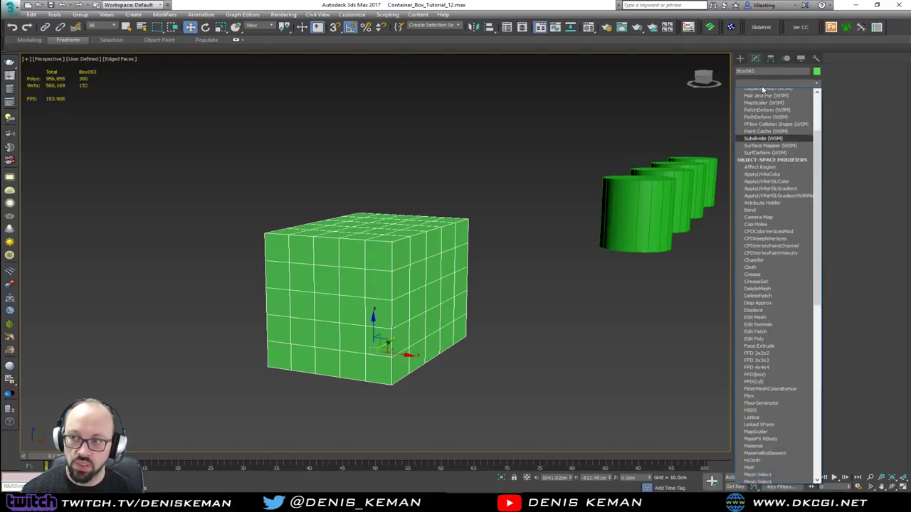
pyautogui.press('s')
pyautogui.press('s')
pyautogui.press('s')
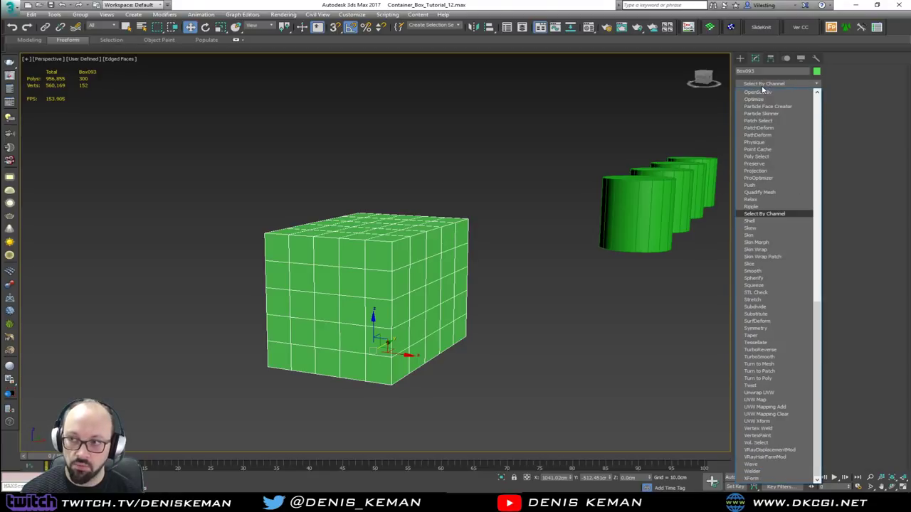
pyautogui.click(769, 278)
pyautogui.keyDown('alt'); pyautogui.moveTo(498, 278); pyautogui.dragTo(324, 277, button='middle'); pyautogui.keyUp('alt')
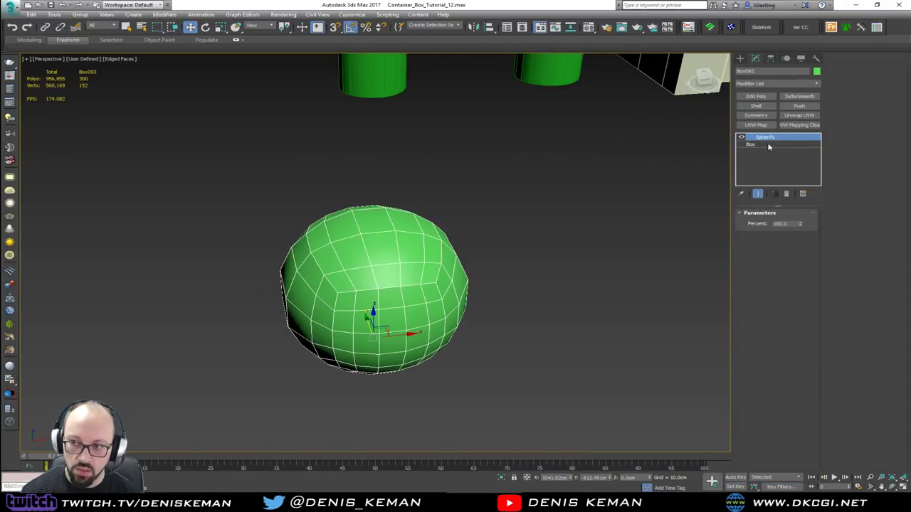
pyautogui.click(547, 257)
pyautogui.click(412, 259)
pyautogui.press('F4')
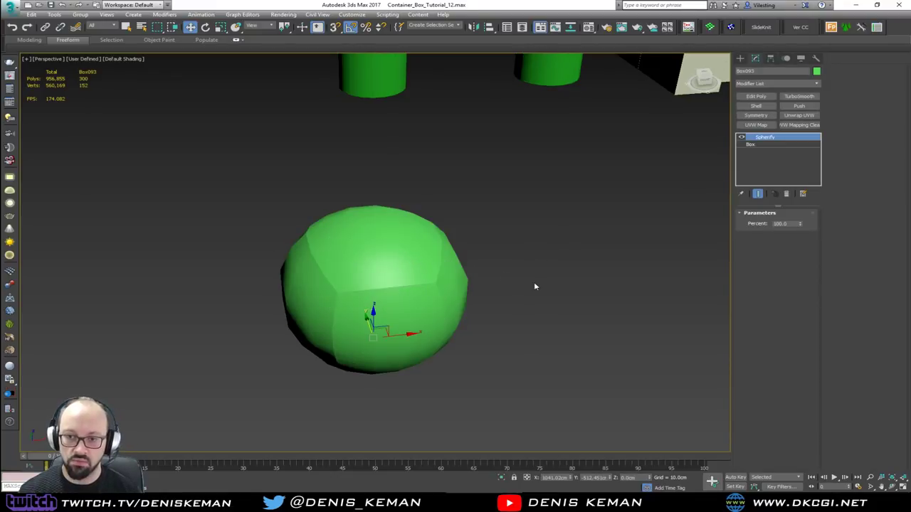
pyautogui.keyDown('alt'); pyautogui.moveTo(531, 288); pyautogui.dragTo(501, 281, button='middle'); pyautogui.keyUp('alt')
# - Add an Edit Poly modifier to the spherified box and auto-smooth all its polygons with a 45 threshold
pyautogui.click(766, 97)
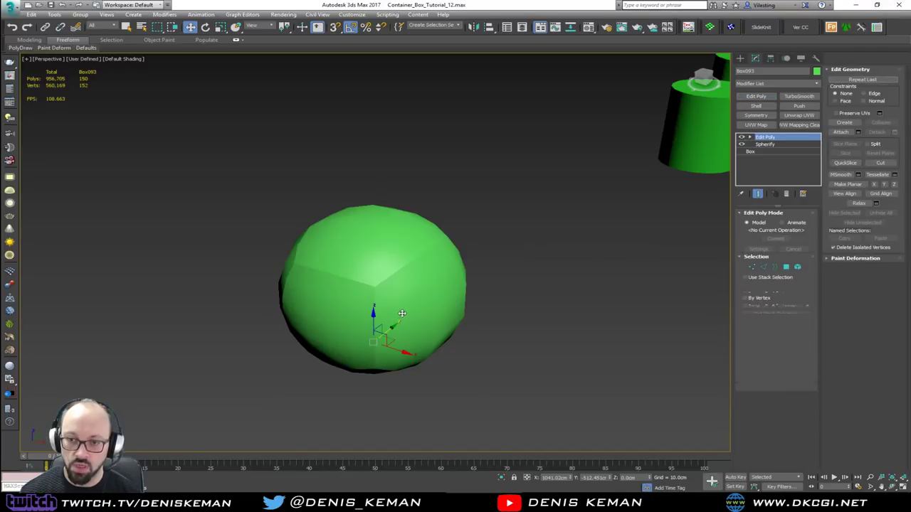
pyautogui.press('4')
pyautogui.hotkey('ctrl', 'a')
pyautogui.click(854, 368)
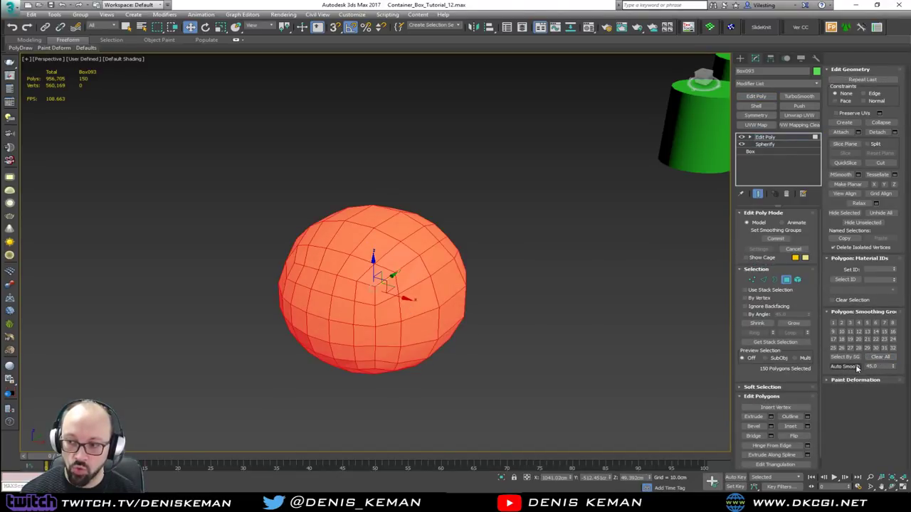
pyautogui.click(786, 280)
pyautogui.click(531, 319)
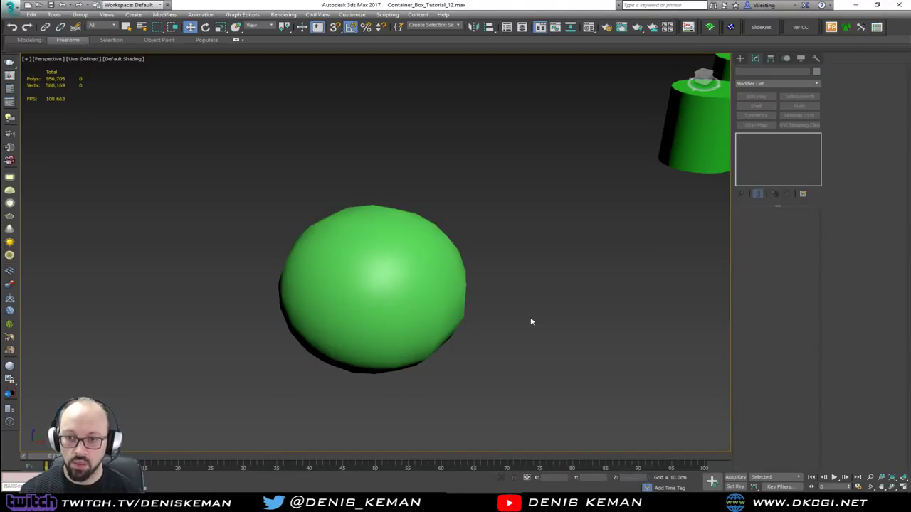
# - Inspect the smoothed box-based sphere, display it with edged faces and delete it
pyautogui.keyDown('alt'); pyautogui.moveTo(531, 319); pyautogui.dragTo(445, 312, button='middle'); pyautogui.keyUp('alt')
pyautogui.click(242, 259)
pyautogui.press('z')
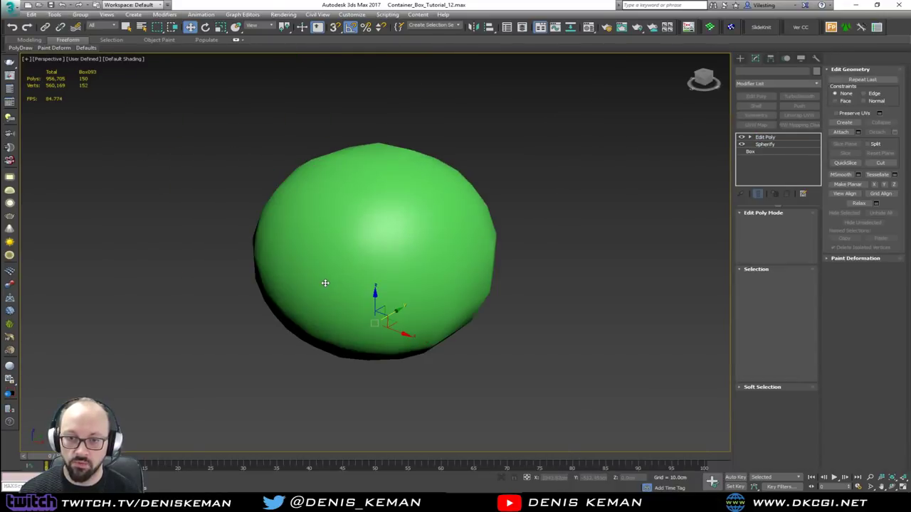
pyautogui.moveTo(325, 282)
pyautogui.keyDown('alt'); pyautogui.mouseDown(button='middle')
pyautogui.moveTo(281, 274)
pyautogui.moveTo(399, 306)
pyautogui.moveTo(374, 294)
pyautogui.mouseUp(button='middle'); pyautogui.keyUp('alt')
pyautogui.press('F4')
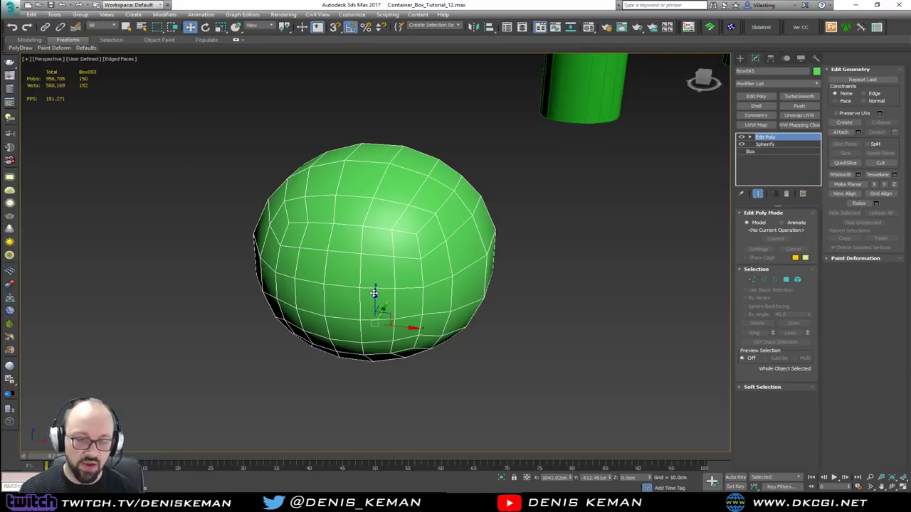
pyautogui.press('Delete')
pyautogui.scroll(-3, 400, 217)
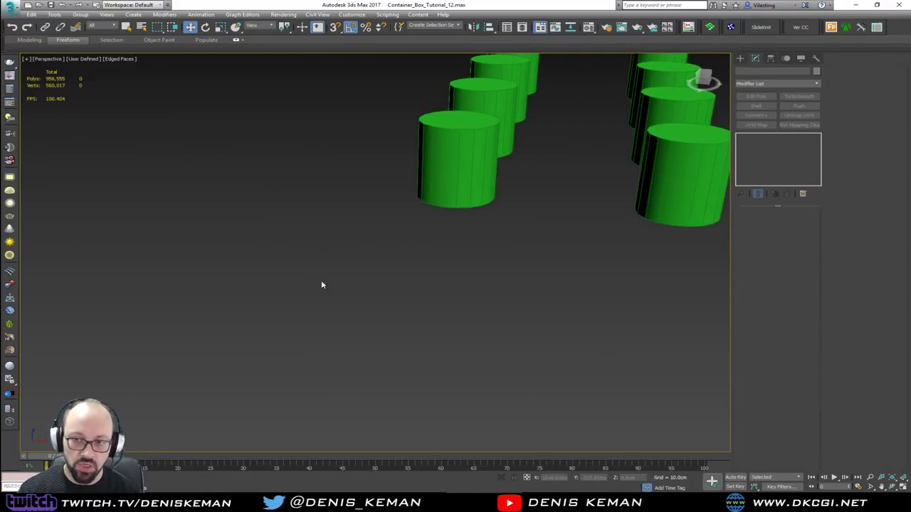
# - Frame the counter flap in the perspective view and shade the scene without edged faces
pyautogui.hotkey('alt', 'q')
pyautogui.keyDown('alt'); pyautogui.moveTo(326, 276); pyautogui.dragTo(380, 286, button='middle'); pyautogui.keyUp('alt')
pyautogui.click(380, 274)
pyautogui.press('z')
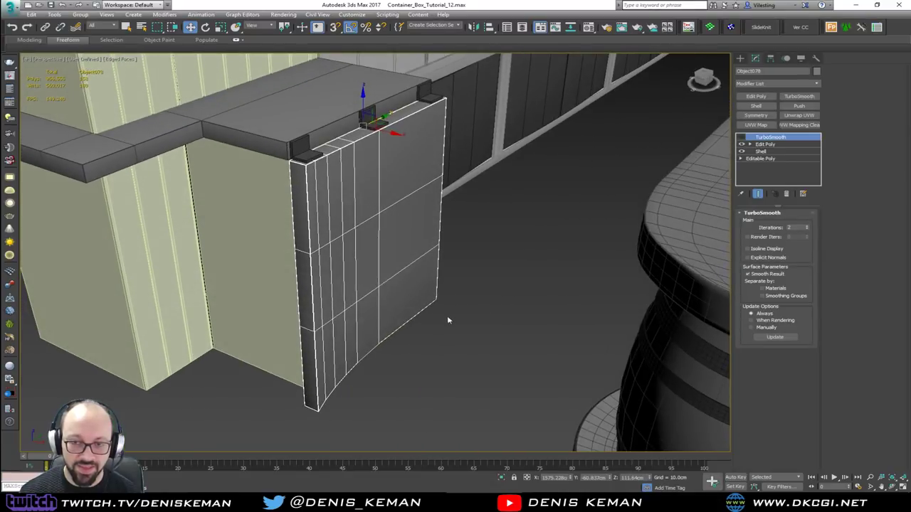
pyautogui.click(452, 321)
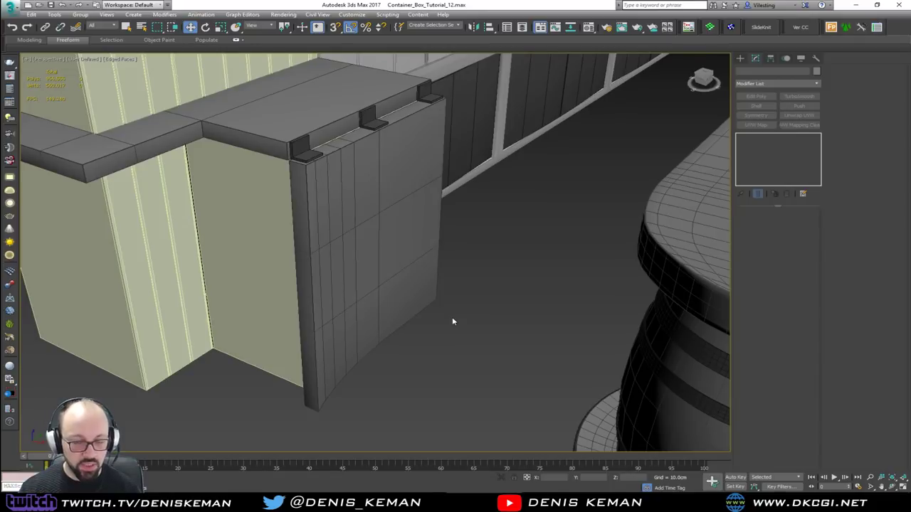
pyautogui.moveTo(371, 158)
pyautogui.mouseDown(button='middle')
pyautogui.moveTo(362, 226)
pyautogui.moveTo(352, 239)
pyautogui.mouseUp(button='middle')
pyautogui.press('F4')
pyautogui.scroll(-10, 351, 238)
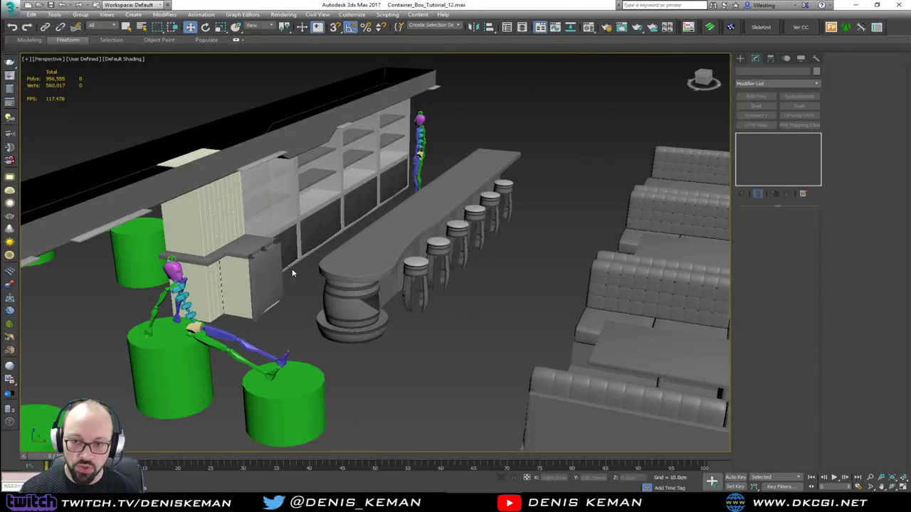
# - Examine the counter flap, its brackets, the back shelving and the long bar top from several angles
pyautogui.keyDown('alt'); pyautogui.moveTo(292, 273); pyautogui.dragTo(308, 281, button='middle'); pyautogui.keyUp('alt')
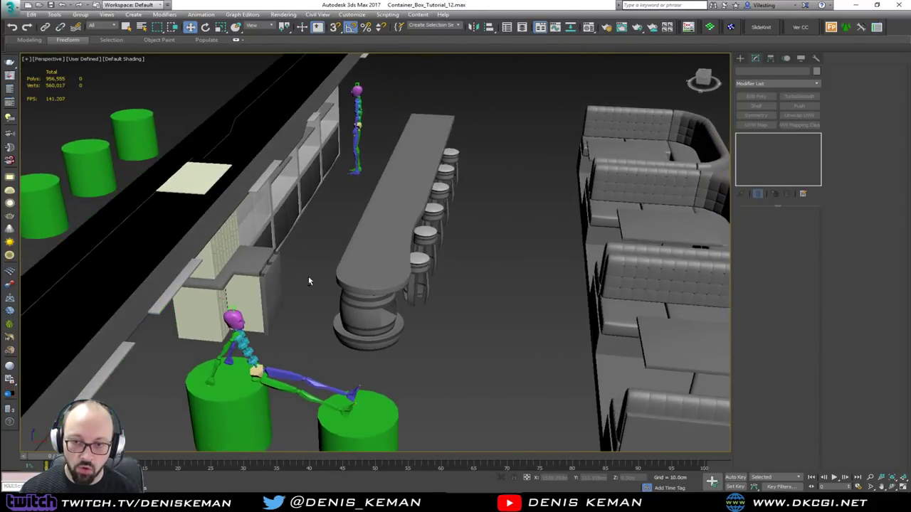
pyautogui.keyDown('alt'); pyautogui.moveTo(346, 211); pyautogui.dragTo(252, 283, button='middle'); pyautogui.keyUp('alt')
pyautogui.scroll(5, 271, 262)
pyautogui.scroll(1, 259, 267)
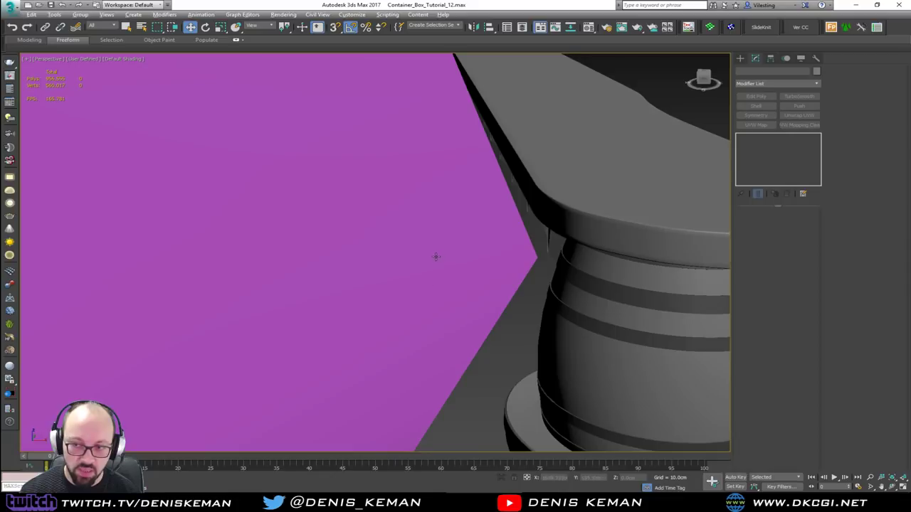
pyautogui.keyDown('alt'); pyautogui.moveTo(436, 257); pyautogui.dragTo(392, 289, button='middle'); pyautogui.keyUp('alt')
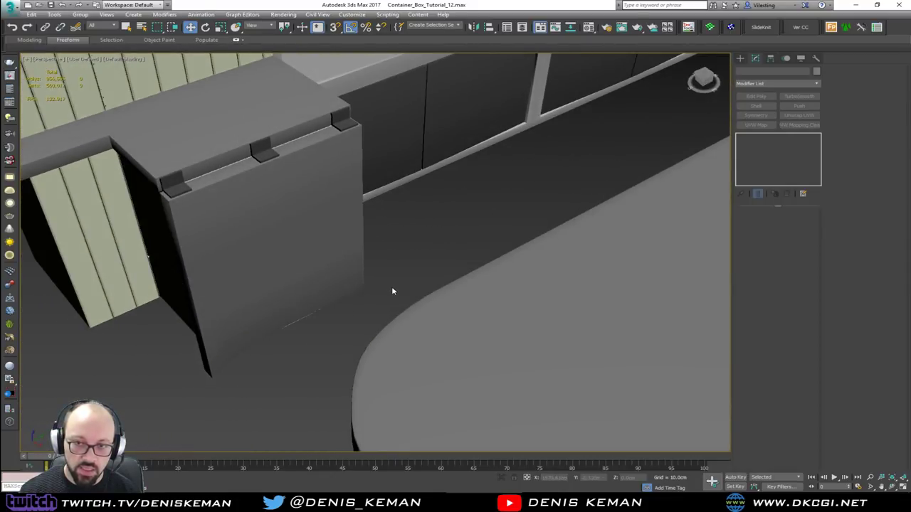
pyautogui.scroll(-8, 417, 279)
pyautogui.click(391, 264)
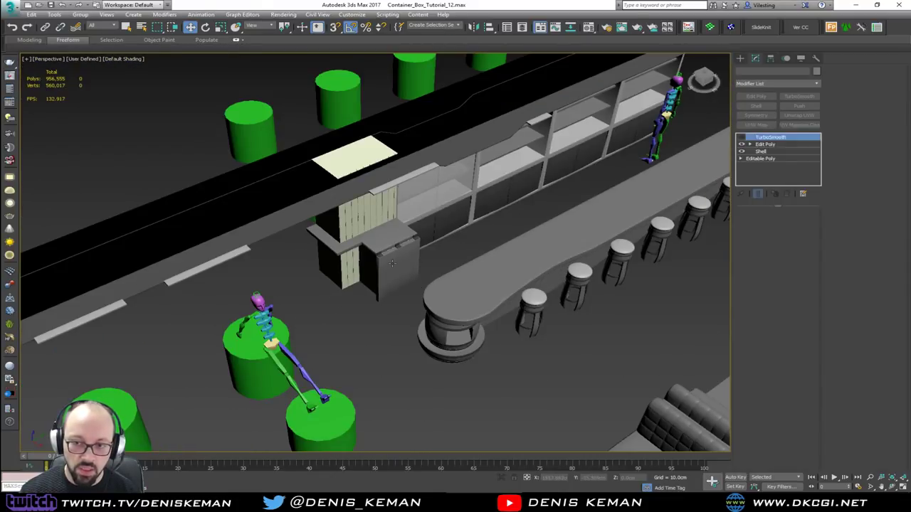
pyautogui.keyDown('alt'); pyautogui.moveTo(391, 263); pyautogui.dragTo(421, 306, button='middle'); pyautogui.keyUp('alt')
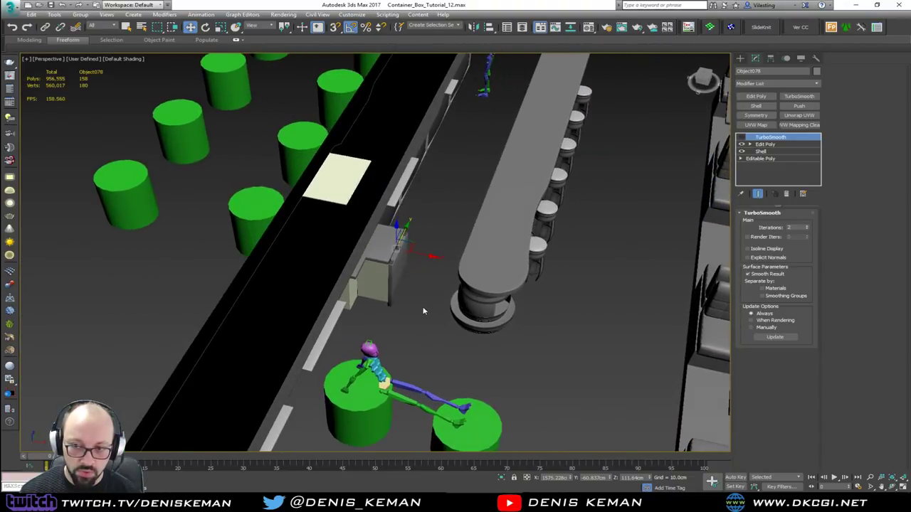
pyautogui.click(420, 305)
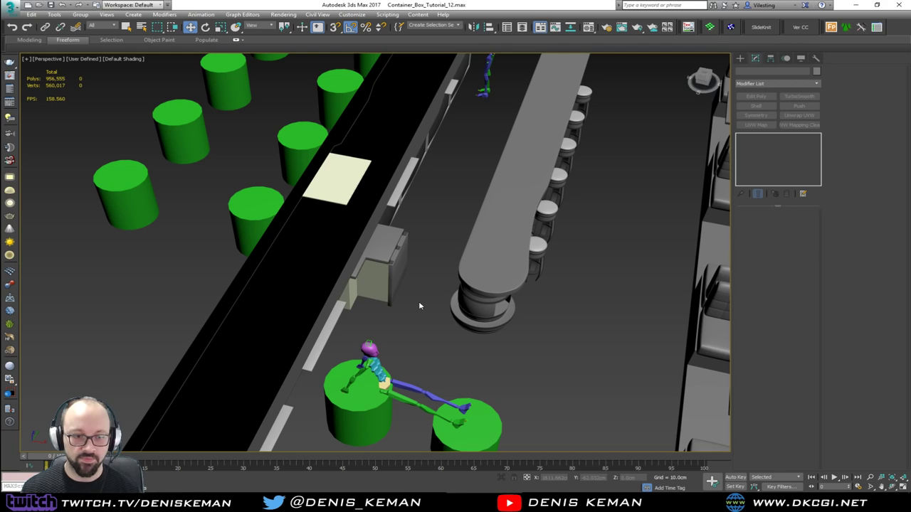
pyautogui.scroll(5, 419, 306)
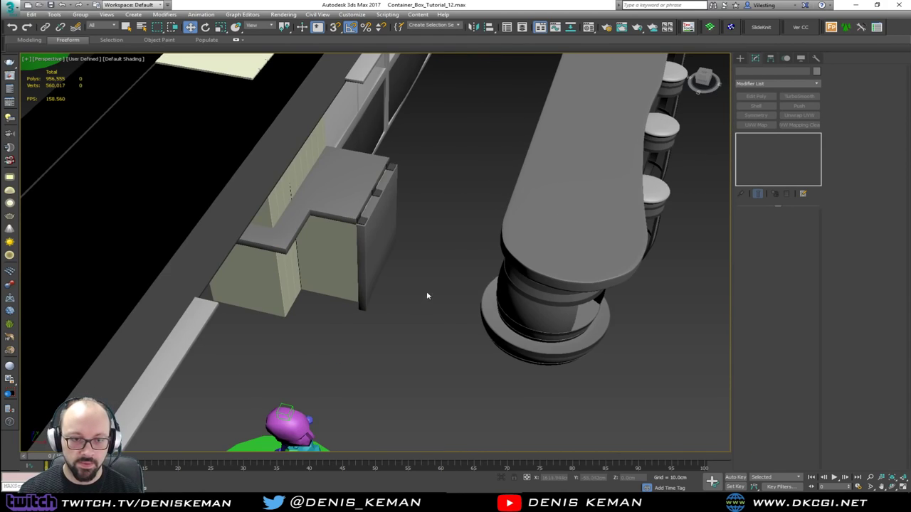
pyautogui.keyDown('alt'); pyautogui.moveTo(427, 296); pyautogui.dragTo(423, 267, button='middle'); pyautogui.keyUp('alt')
pyautogui.click(387, 242)
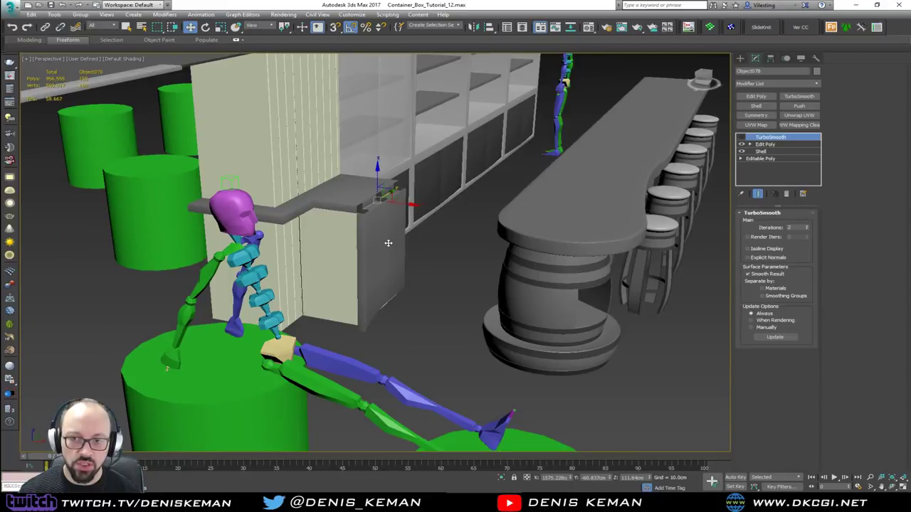
pyautogui.scroll(5, 377, 256)
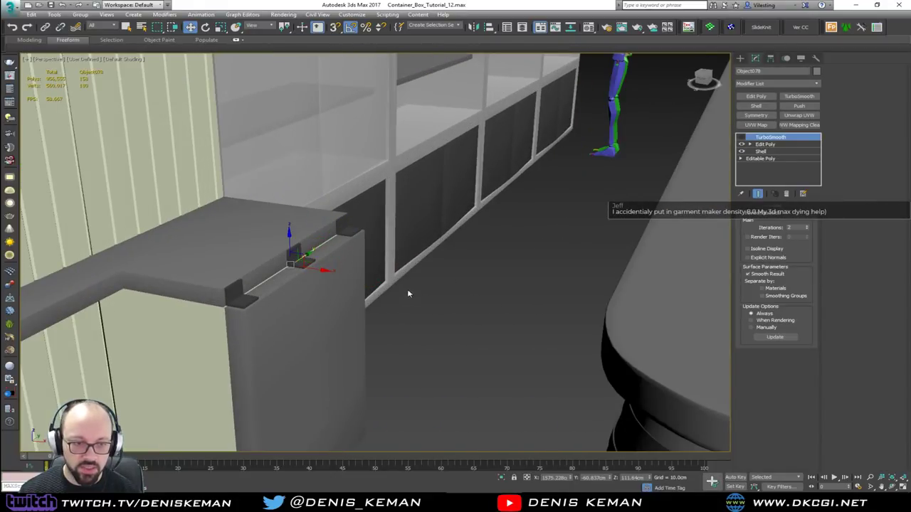
pyautogui.moveTo(407, 293); pyautogui.dragTo(340, 337, button='middle')
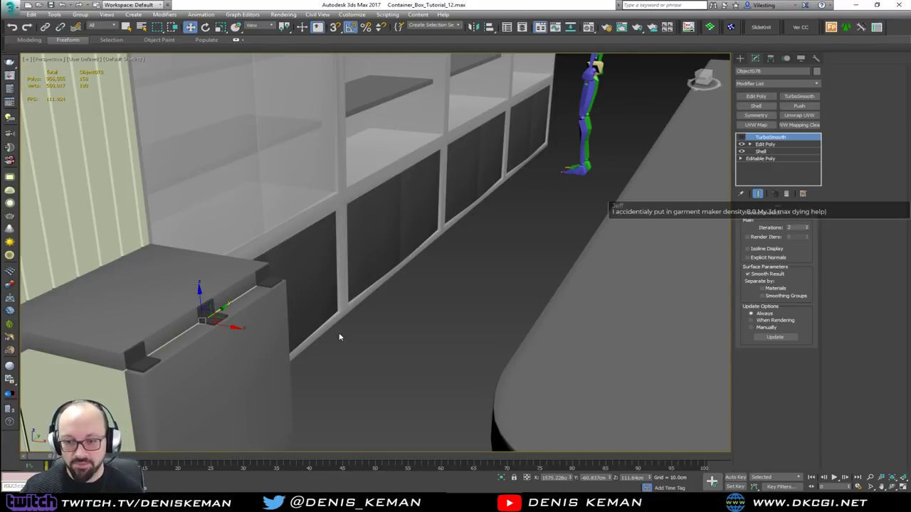
pyautogui.click(378, 335)
pyautogui.keyDown('alt'); pyautogui.moveTo(415, 250); pyautogui.dragTo(396, 249, button='middle'); pyautogui.keyUp('alt')
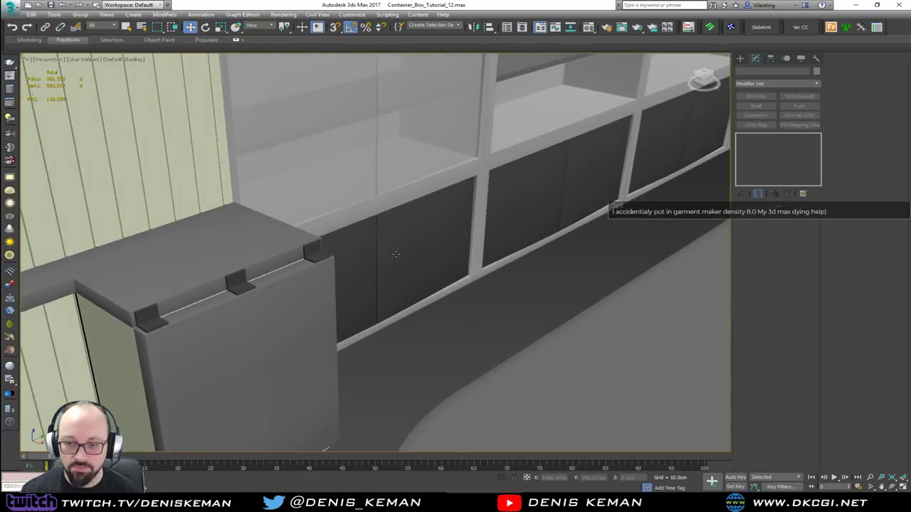
pyautogui.moveTo(471, 236); pyautogui.dragTo(389, 295, button='middle')
pyautogui.scroll(-5, 371, 290)
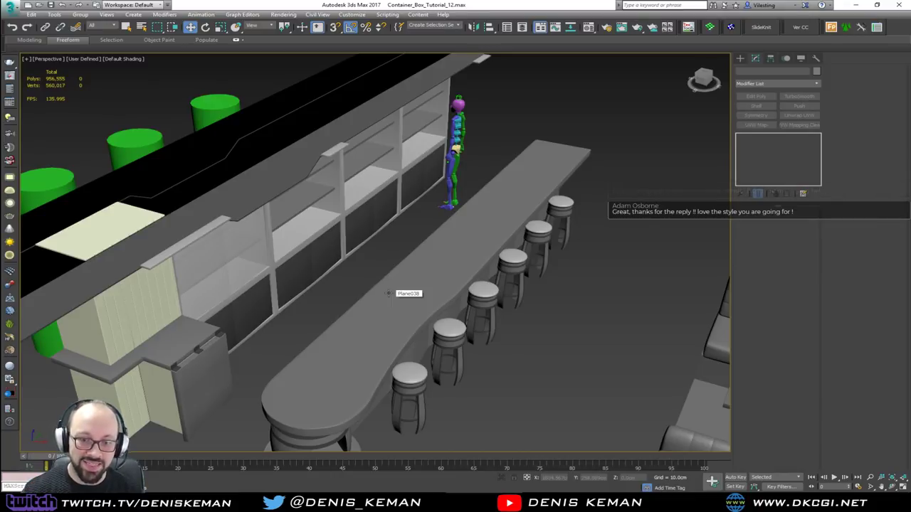
pyautogui.keyDown('alt'); pyautogui.moveTo(372, 305); pyautogui.dragTo(367, 267, button='middle'); pyautogui.keyUp('alt')
pyautogui.moveTo(327, 295); pyautogui.dragTo(530, 250, button='middle')
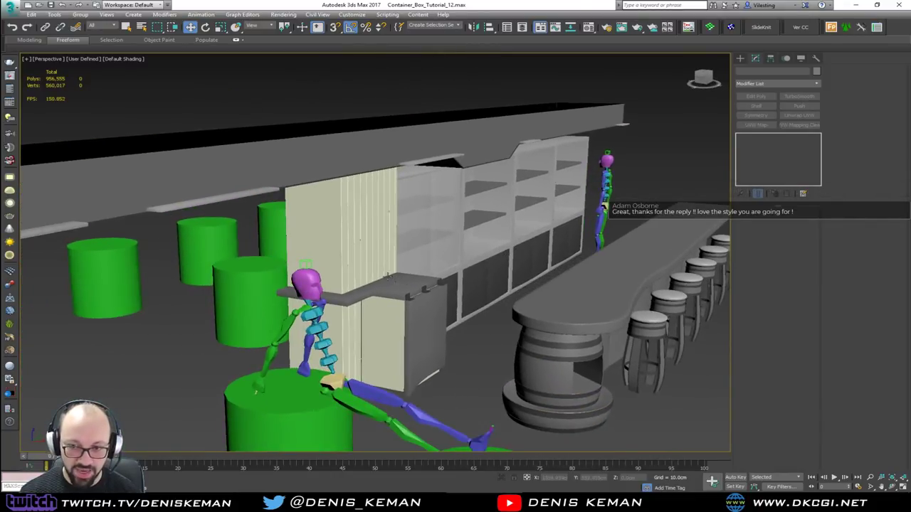
# - Show edged faces and compare the column's front plank cladding with the FloorGenerator modifier off and on
pyautogui.scroll(5, 384, 274)
pyautogui.press('F4')
pyautogui.click(332, 275)
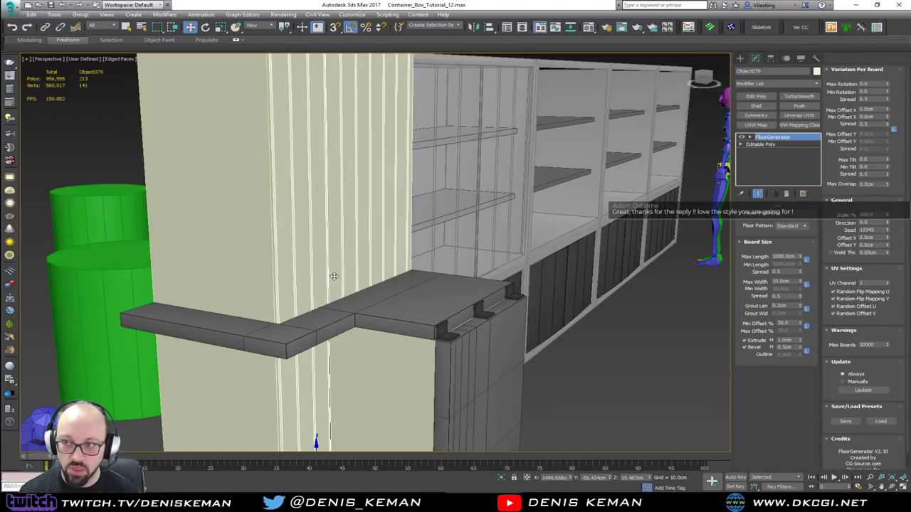
pyautogui.click(743, 136)
pyautogui.click(744, 136)
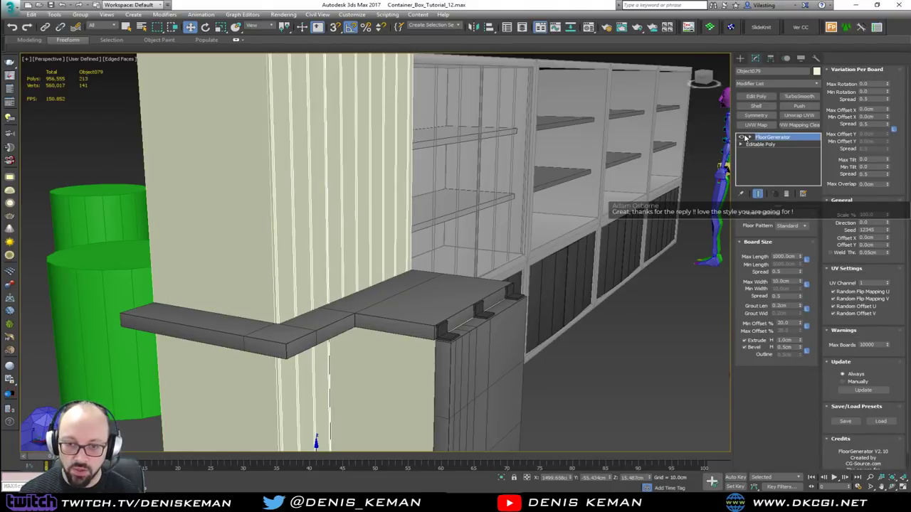
pyautogui.keyDown('alt'); pyautogui.moveTo(479, 220); pyautogui.dragTo(413, 234, button='middle'); pyautogui.keyUp('alt')
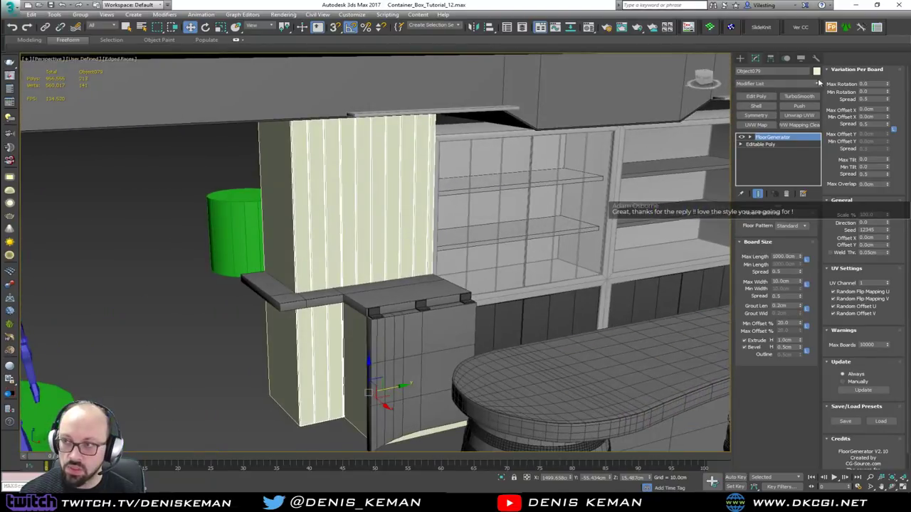
# - Set the front plank cladding's object colour to the dark grey custom colour and hide edged faces
pyautogui.click(817, 72)
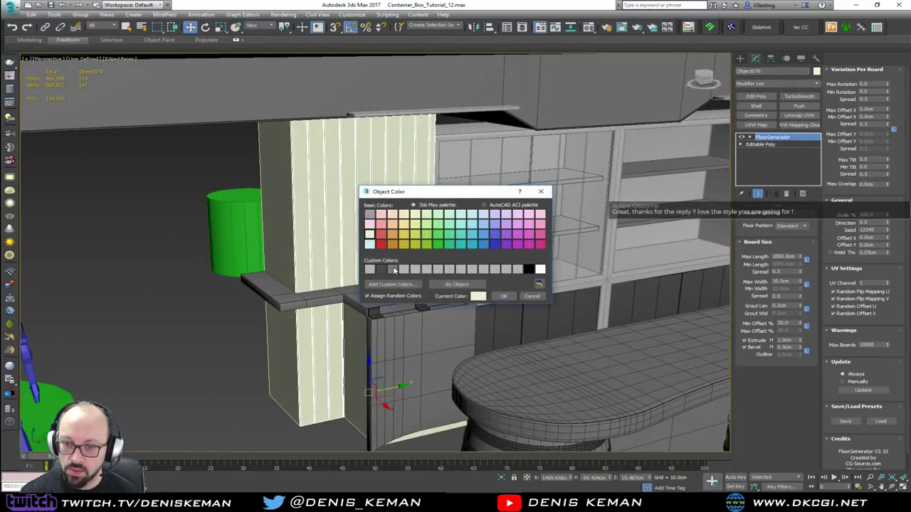
pyautogui.click(394, 270)
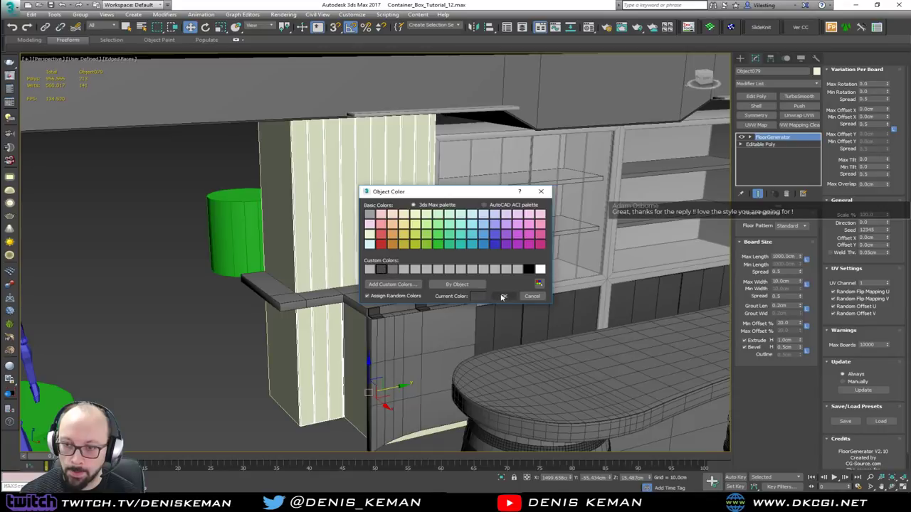
pyautogui.click(503, 296)
pyautogui.click(239, 378)
pyautogui.press('F4')
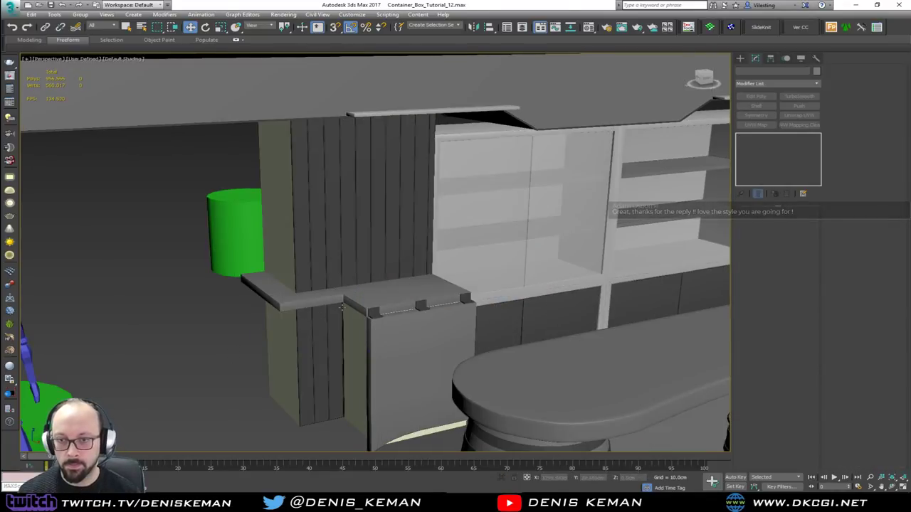
# - Save the scene file
pyautogui.moveTo(384, 320)
pyautogui.keyDown('alt'); pyautogui.mouseDown(button='middle')
pyautogui.moveTo(291, 296)
pyautogui.moveTo(365, 319)
pyautogui.moveTo(430, 304)
pyautogui.moveTo(359, 284)
pyautogui.mouseUp(button='middle'); pyautogui.keyUp('alt')
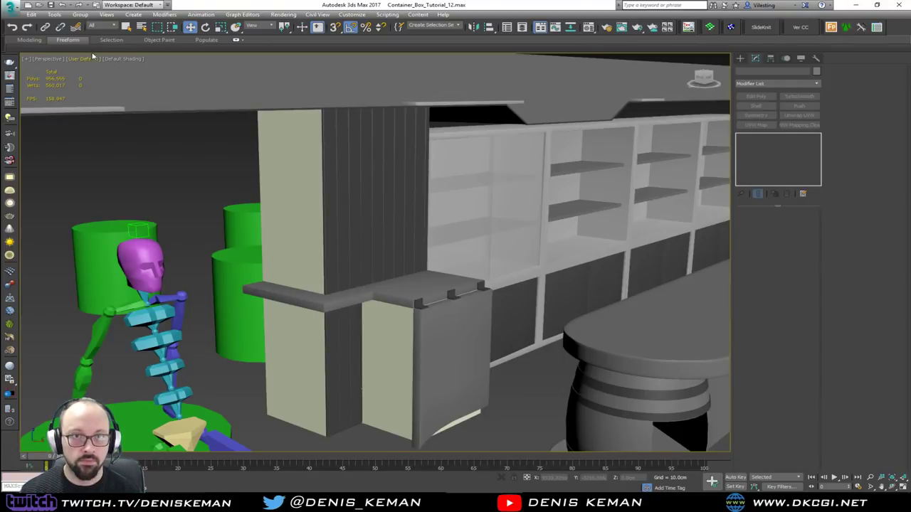
pyautogui.click(10, 8)
pyautogui.click(34, 84)
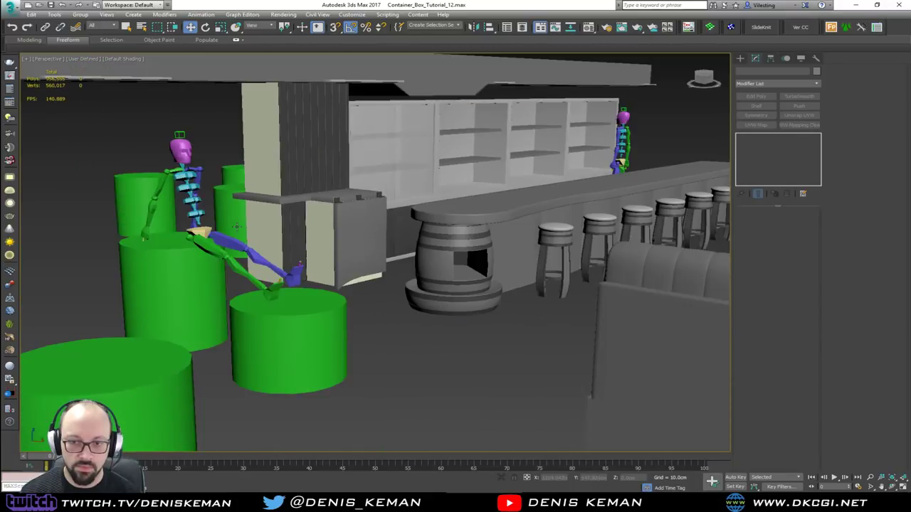
# - Examine the seated figure on the green cylinders in relation to the plank-clad column and the bar
pyautogui.keyDown('alt'); pyautogui.moveTo(236, 226); pyautogui.dragTo(261, 234, button='middle'); pyautogui.keyUp('alt')
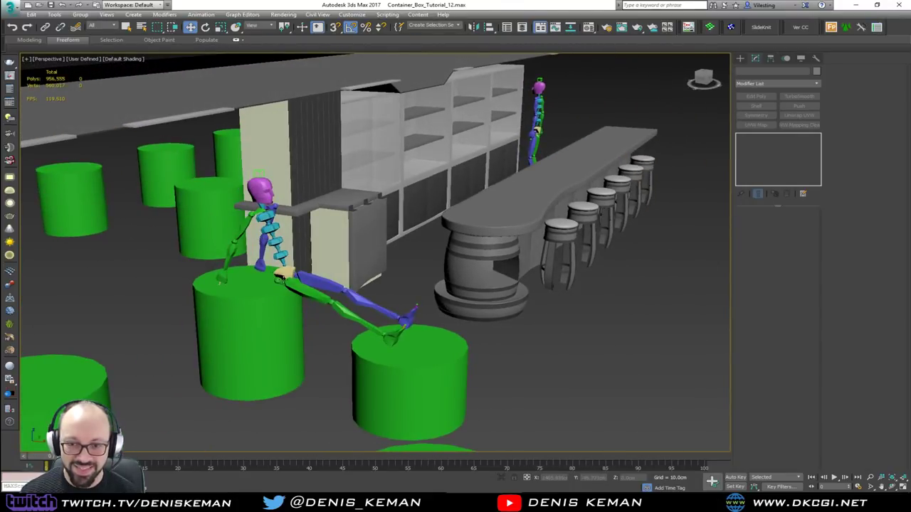
pyautogui.keyDown('alt'); pyautogui.moveTo(283, 274); pyautogui.dragTo(296, 293, button='middle'); pyautogui.keyUp('alt')
pyautogui.scroll(4, 146, 254)
pyautogui.scroll(-2, 224, 287)
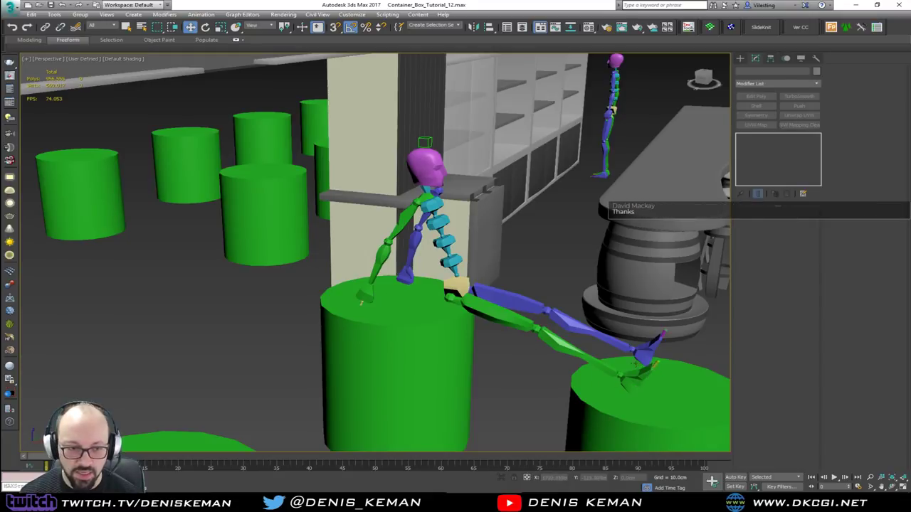
pyautogui.keyDown('alt'); pyautogui.moveTo(574, 326); pyautogui.dragTo(206, 337, button='middle'); pyautogui.keyUp('alt')
pyautogui.scroll(-4, 545, 325)
pyautogui.click(237, 282)
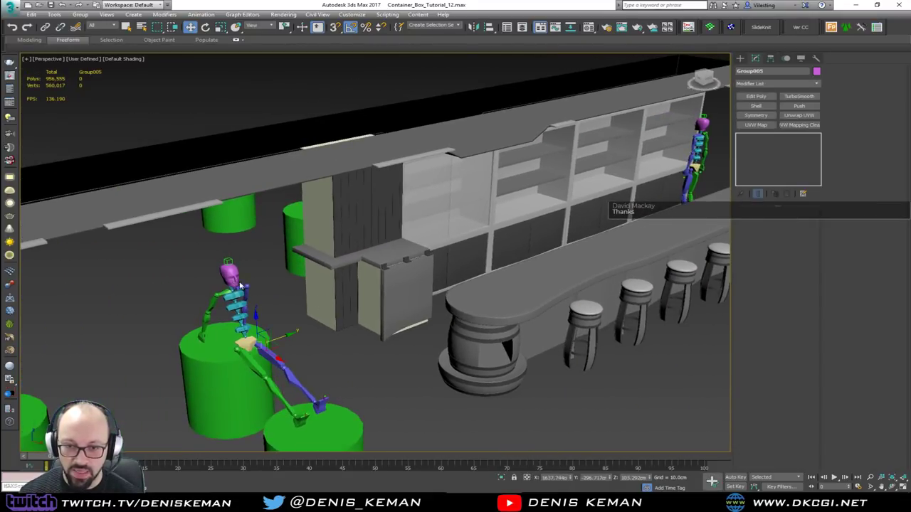
pyautogui.click(339, 345)
# - Detach the column box's three unclad side polygons, two below and one above the ledge, as a cloned object
pyautogui.scroll(5, 410, 274)
pyautogui.moveTo(326, 254); pyautogui.dragTo(368, 322, button='middle')
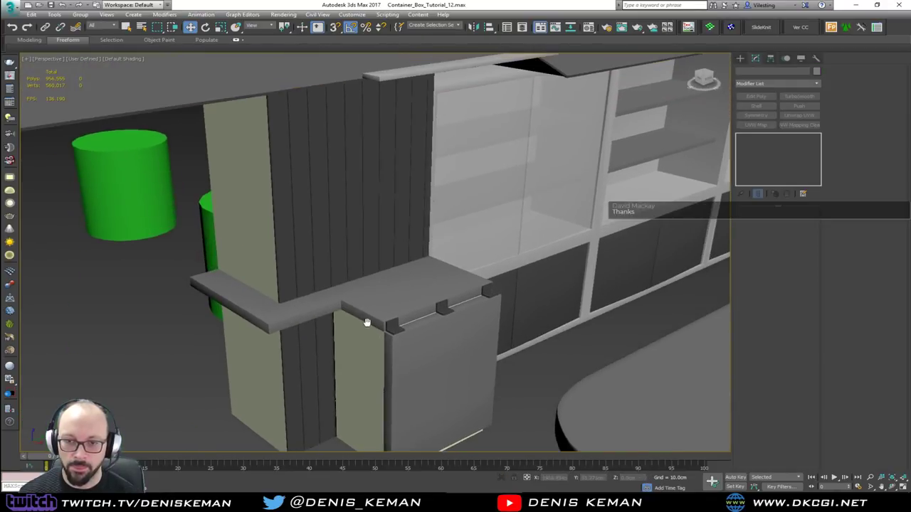
pyautogui.click(341, 346)
pyautogui.press('F4')
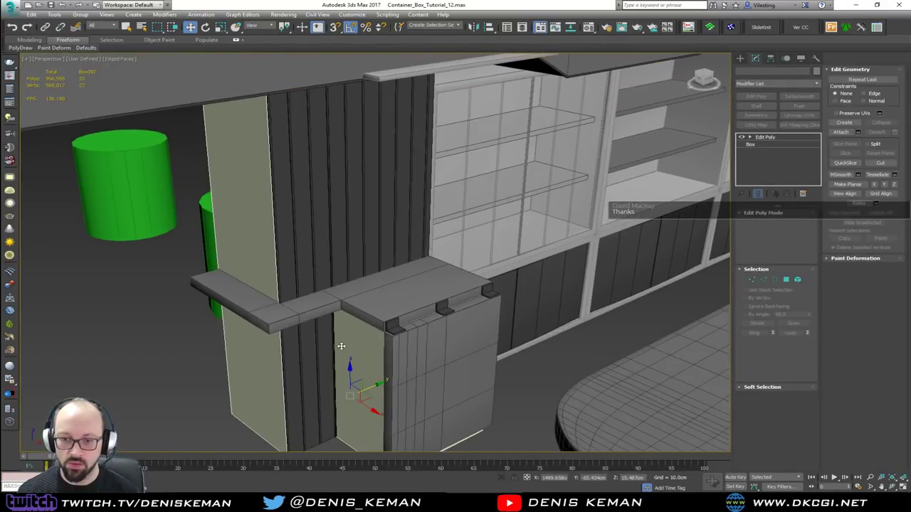
pyautogui.click(786, 280)
pyautogui.click(362, 366)
pyautogui.keyDown('ctrl'); pyautogui.click(265, 354); pyautogui.keyUp('ctrl')
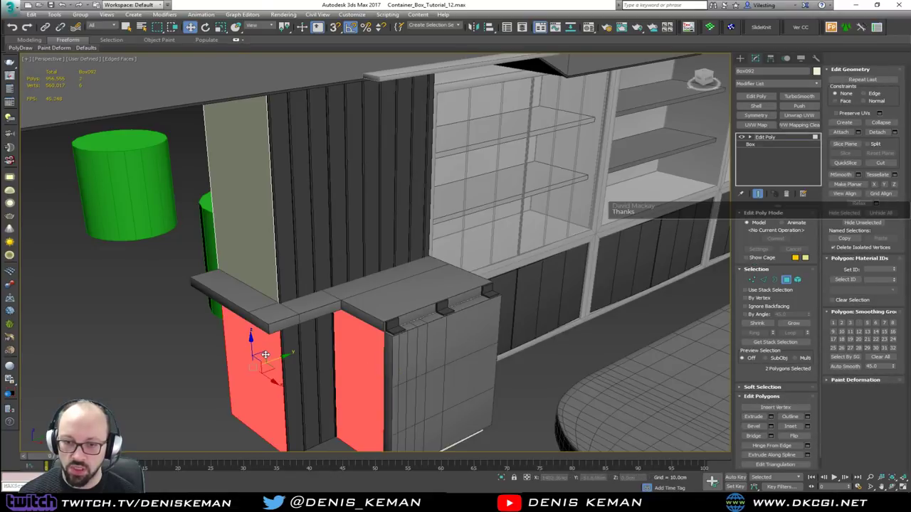
pyautogui.keyDown('ctrl'); pyautogui.click(260, 272); pyautogui.keyUp('ctrl')
pyautogui.press('F3')
pyautogui.press('F3')
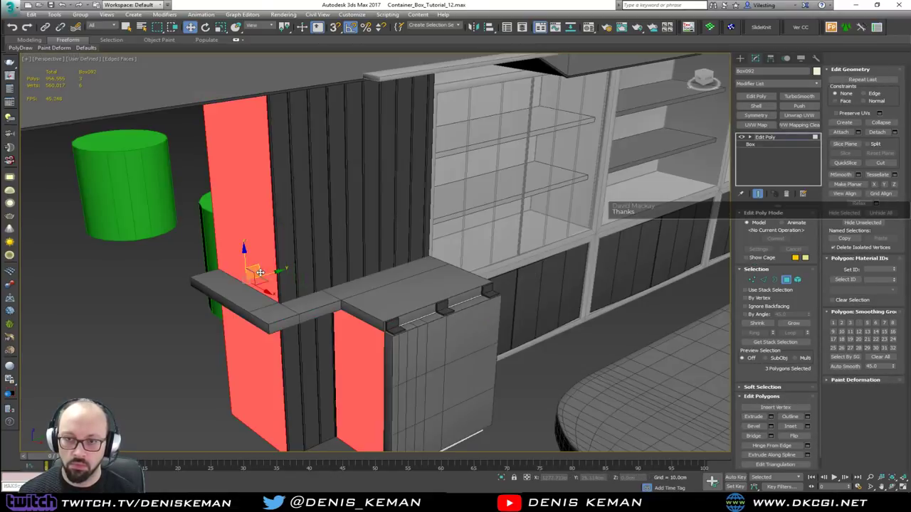
pyautogui.click(877, 132)
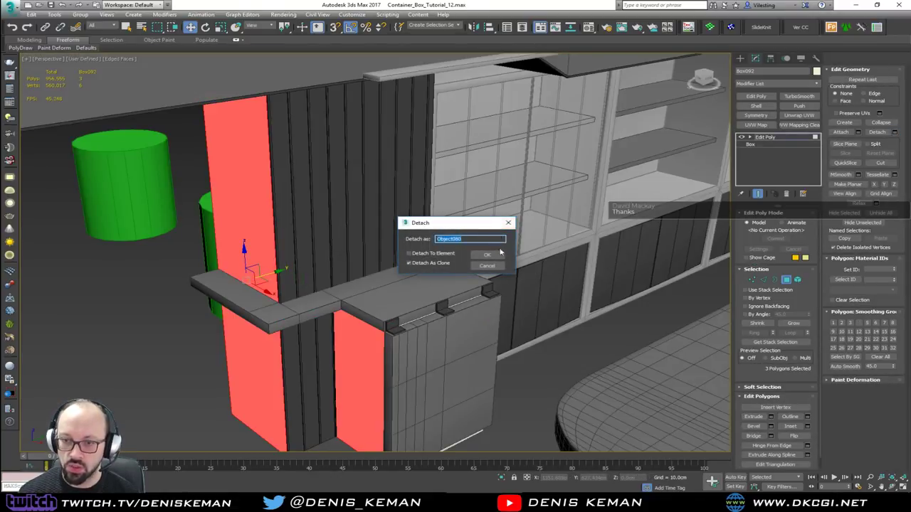
pyautogui.click(497, 255)
pyautogui.click(788, 281)
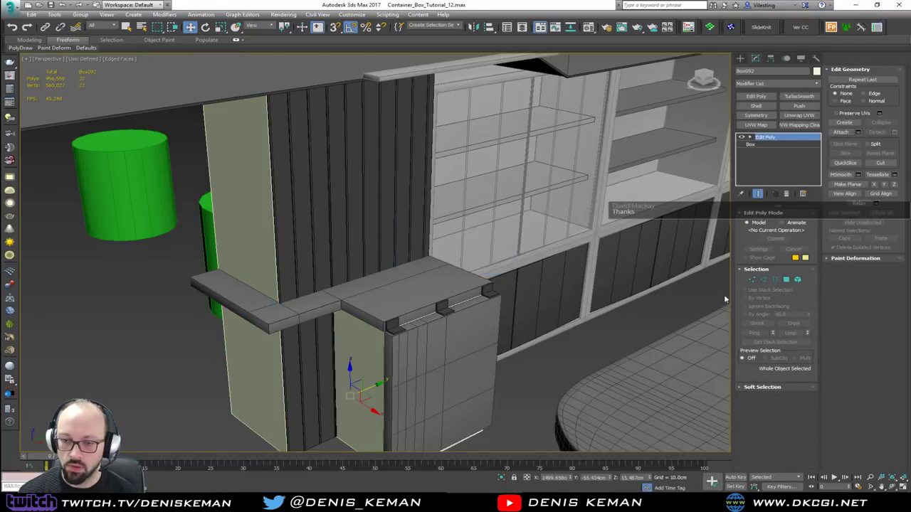
# - Select the detached object made of the column's three side polygons, checking it in wireframe
pyautogui.click(360, 390)
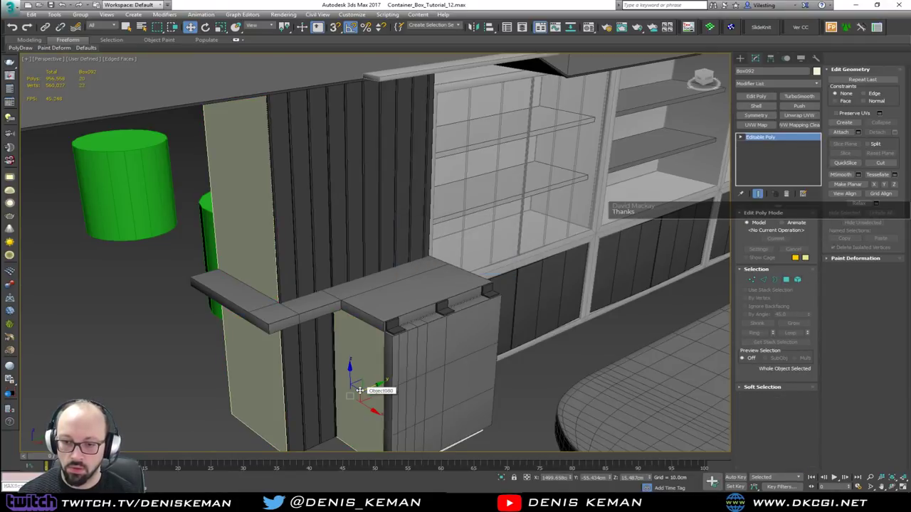
pyautogui.press('F3')
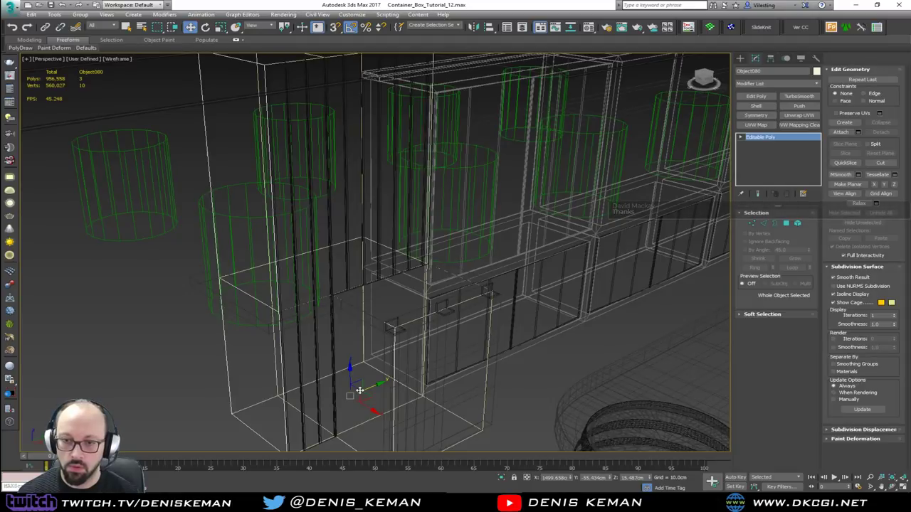
pyautogui.press('F3')
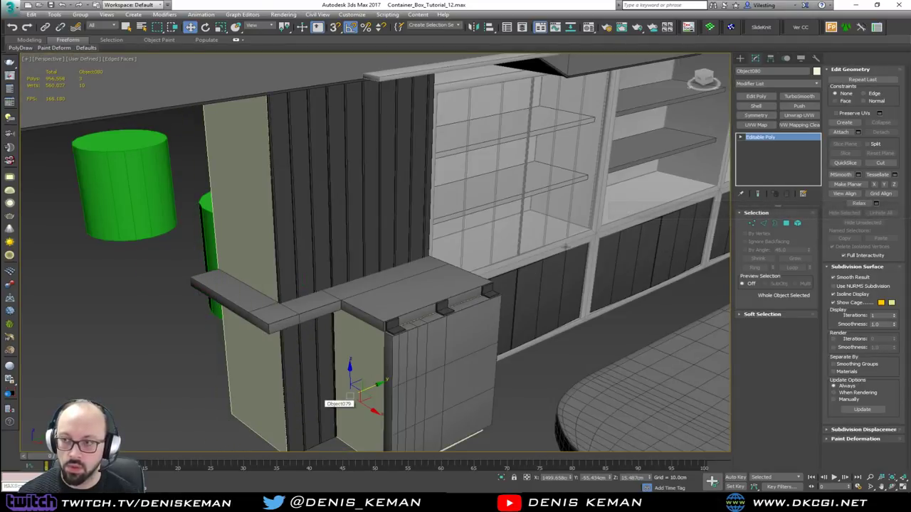
# - Try FloorGenerator on the object with all three side polygons, and remove the modifier
pyautogui.click(769, 84)
pyautogui.press('f')
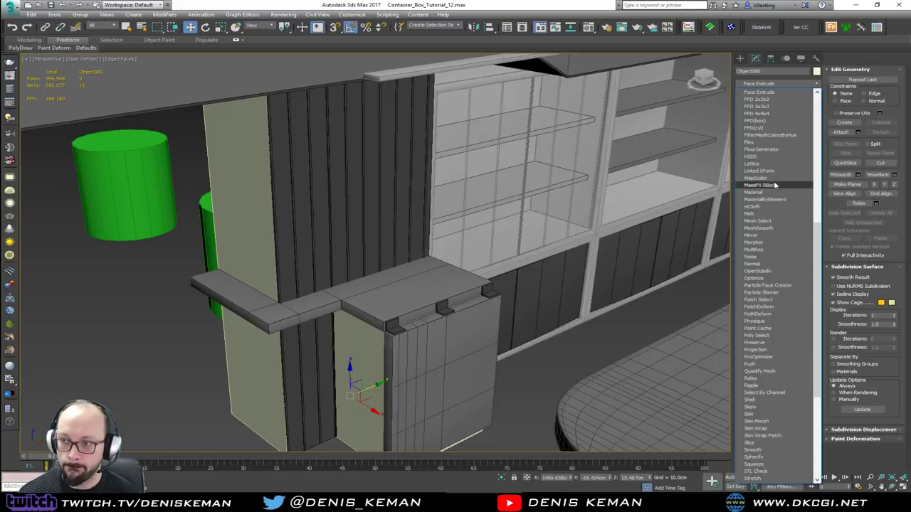
pyautogui.click(761, 150)
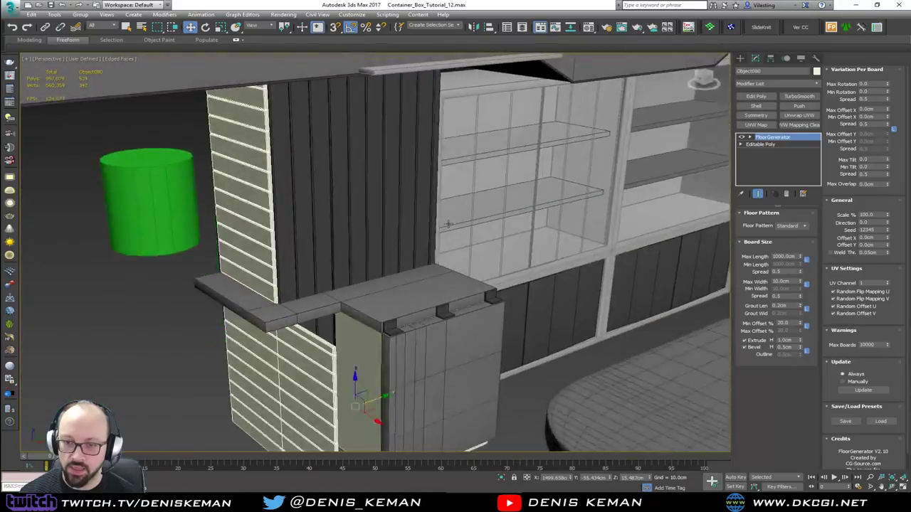
pyautogui.keyDown('alt'); pyautogui.moveTo(448, 224); pyautogui.dragTo(442, 225, button='middle'); pyautogui.keyUp('alt')
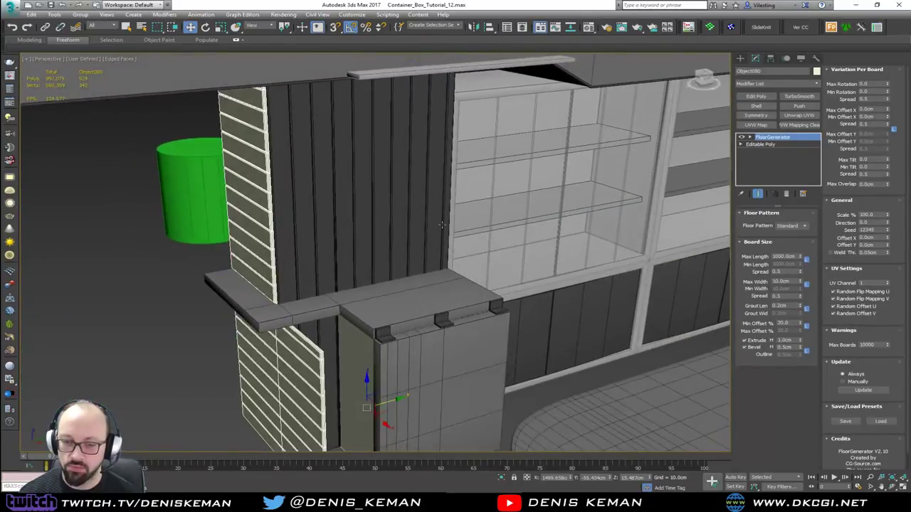
pyautogui.click(781, 195)
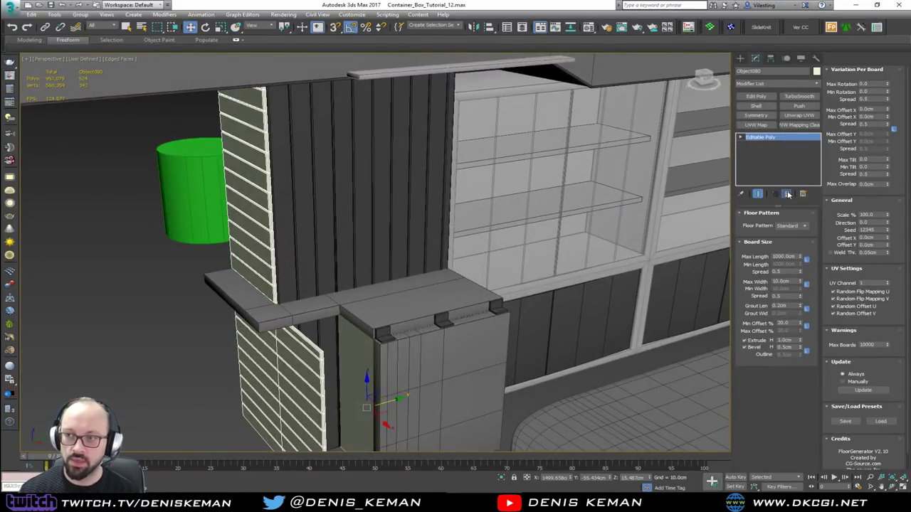
# - Isolate the side-polygon object and detach its short separate polygon from the counter block into its own object
pyautogui.hotkey('alt', 'q')
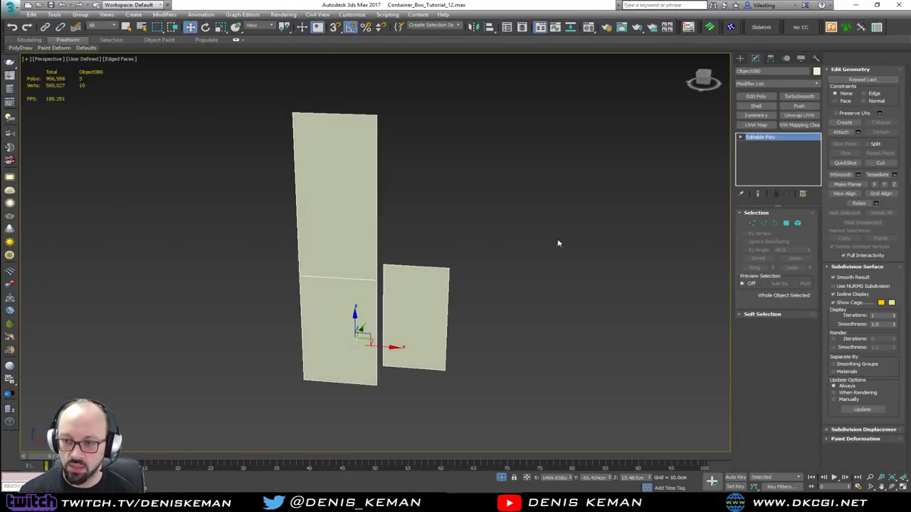
pyautogui.click(798, 223)
pyautogui.hotkey('ctrl', 'a')
pyautogui.click(417, 305)
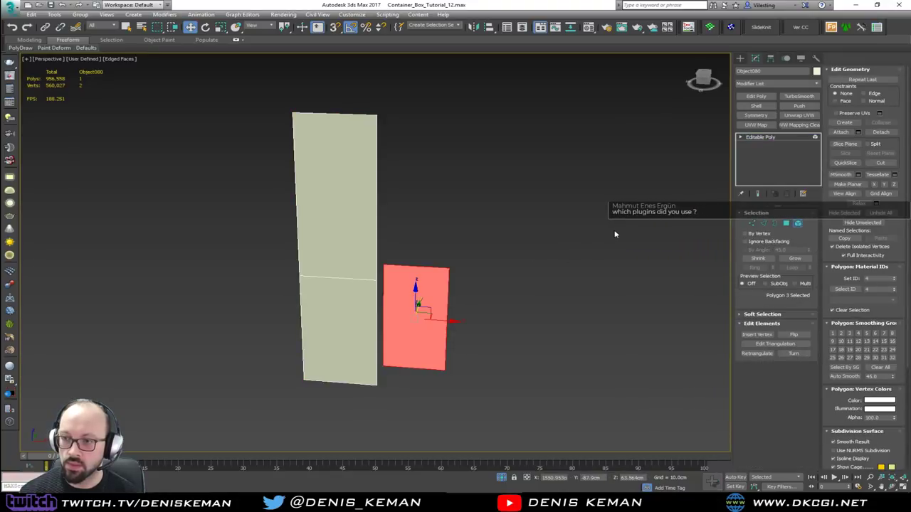
pyautogui.click(890, 133)
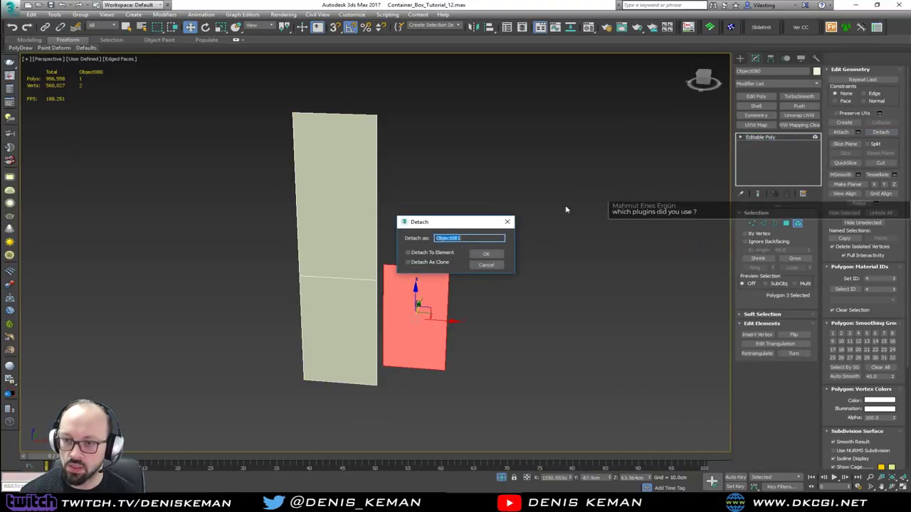
pyautogui.click(498, 254)
pyautogui.press('6')
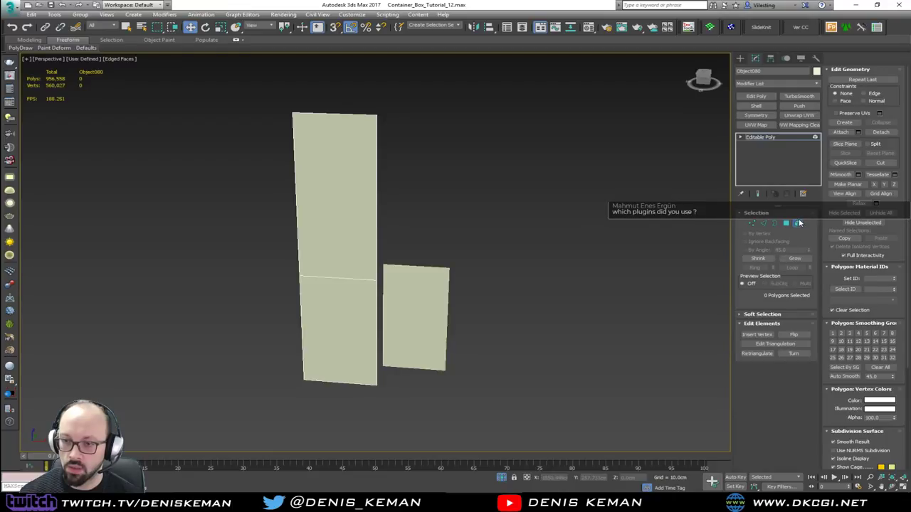
# - Apply the FloorGenerator modifier to the tall object with the two remaining stacked polygons
pyautogui.keyDown('alt'); pyautogui.moveTo(527, 266); pyautogui.dragTo(500, 274, button='middle'); pyautogui.keyUp('alt')
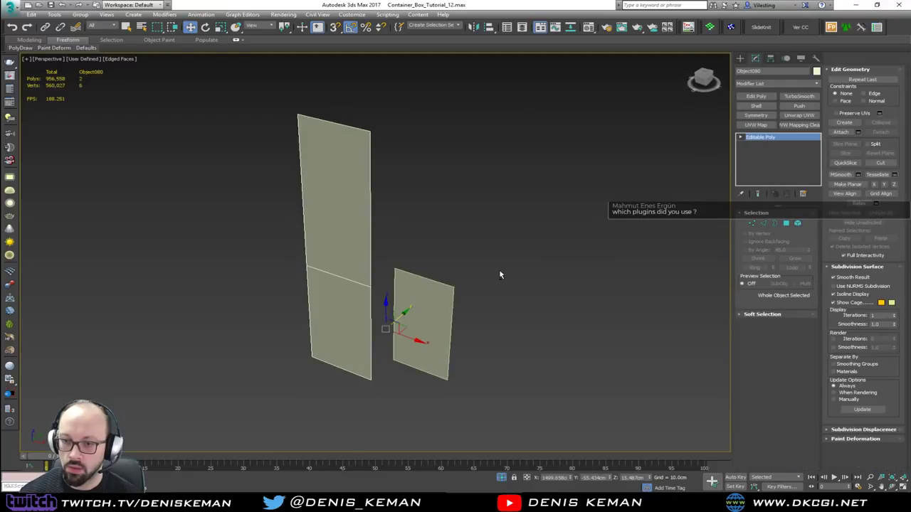
pyautogui.click(770, 84)
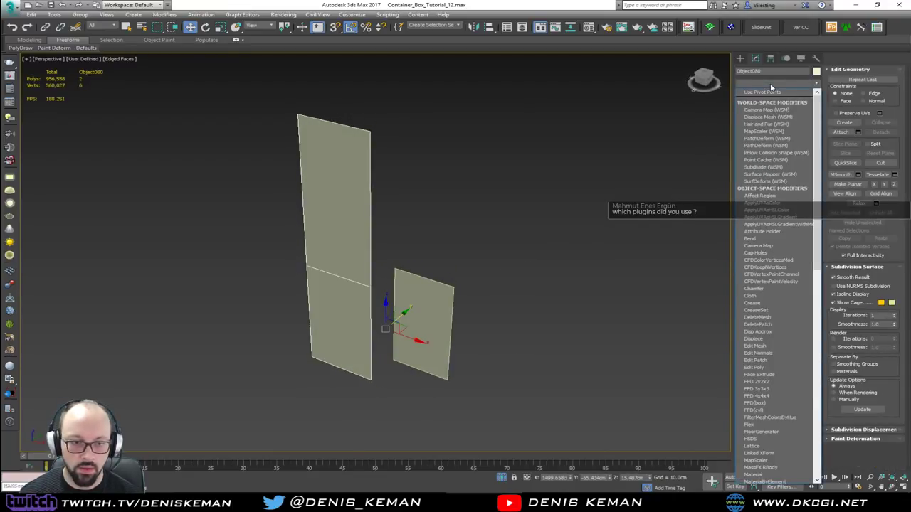
pyautogui.press('f')
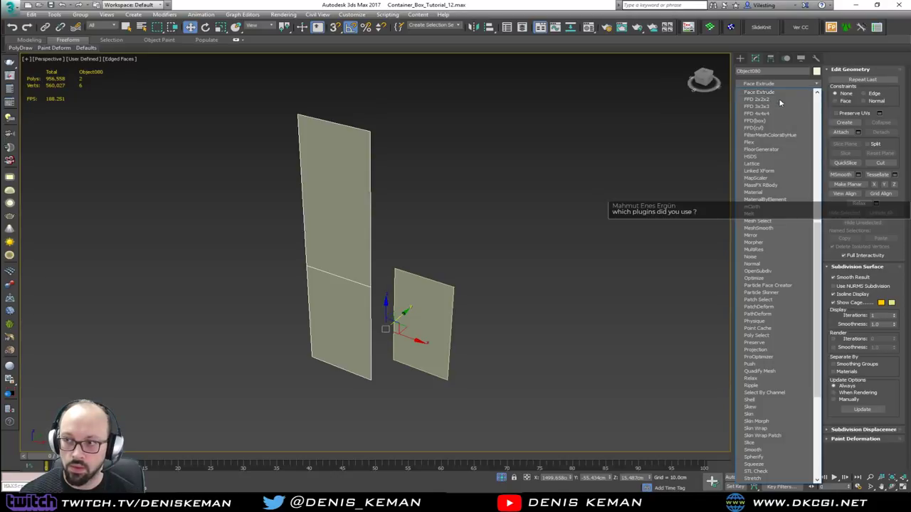
pyautogui.click(779, 150)
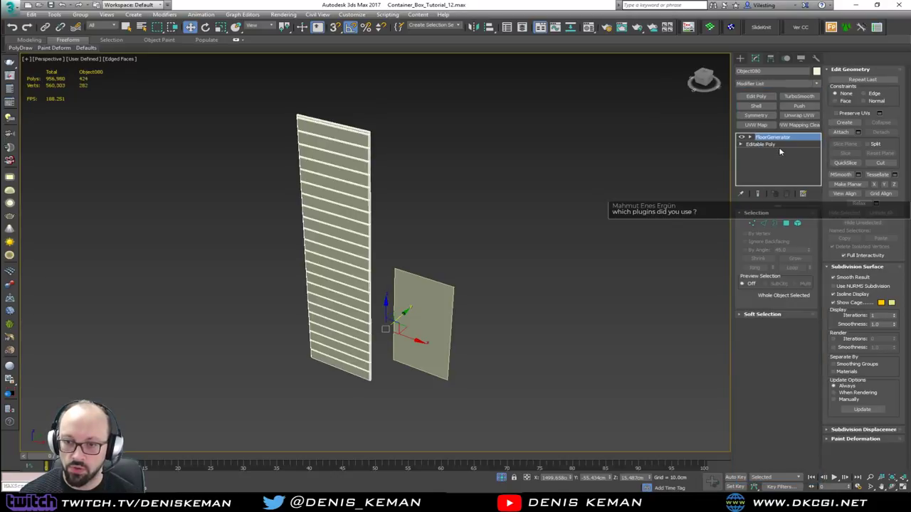
pyautogui.keyDown('alt'); pyautogui.moveTo(433, 193); pyautogui.dragTo(439, 187, button='middle'); pyautogui.keyUp('alt')
pyautogui.scroll(3, 355, 225)
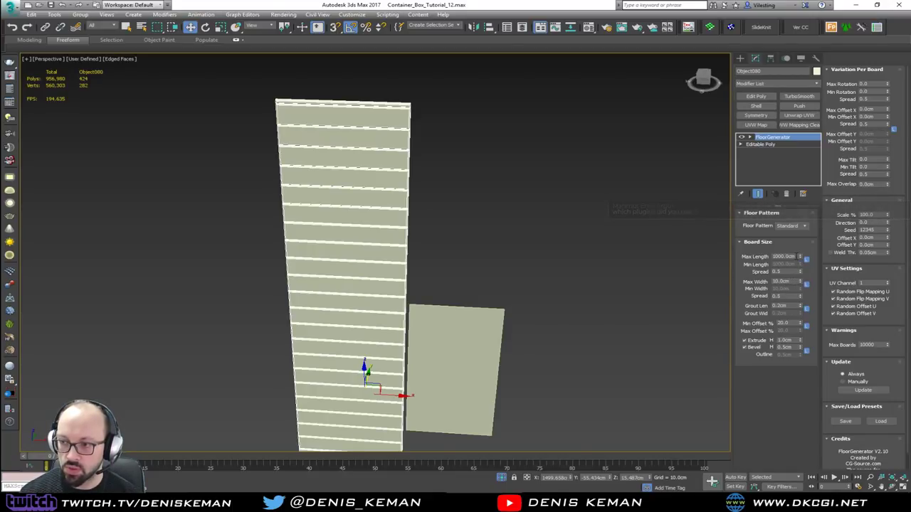
# - Set the tall side's FloorGenerator boards to a Max Length of 10 cm and a Max Width of 1000 cm
pyautogui.moveTo(796, 256); pyautogui.dragTo(740, 253)
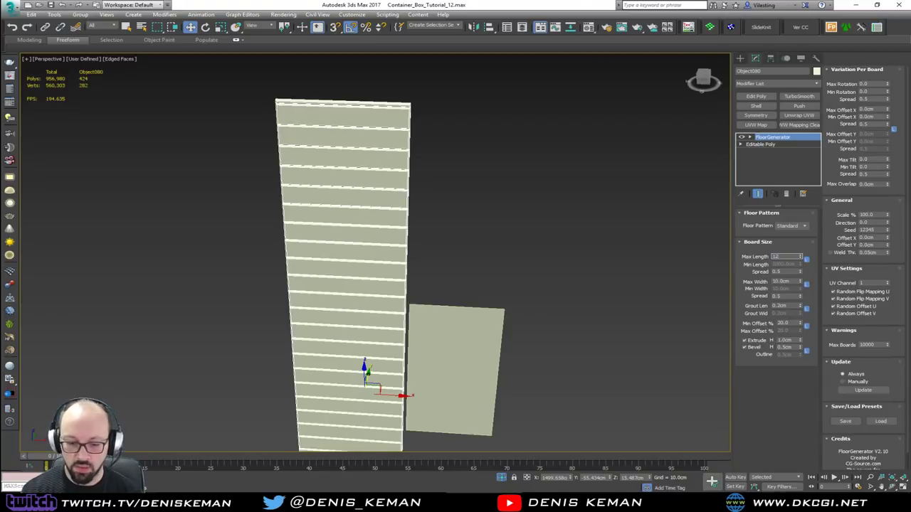
pyautogui.press('Return')
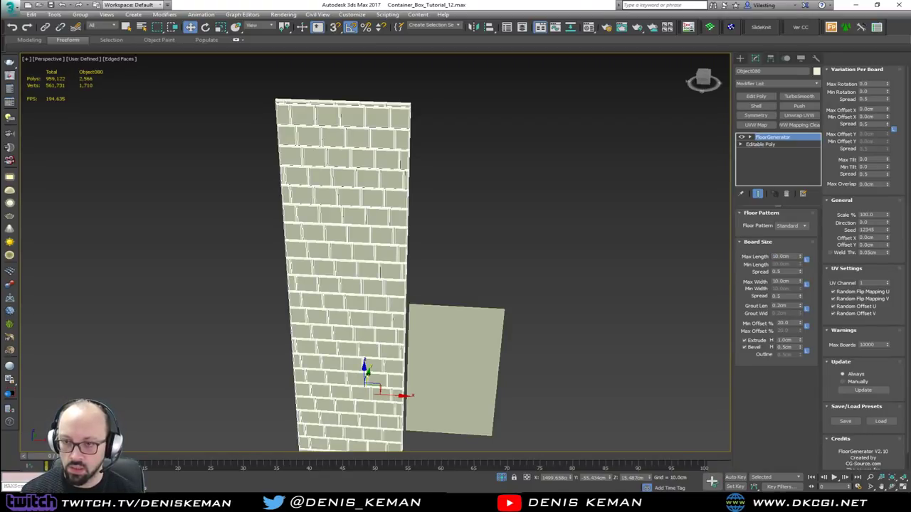
pyautogui.doubleClick(790, 282)
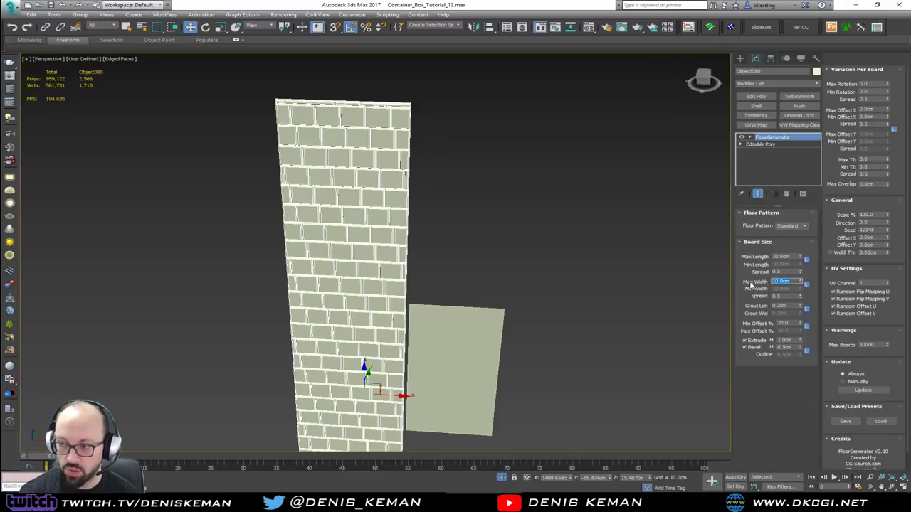
pyautogui.write('5')
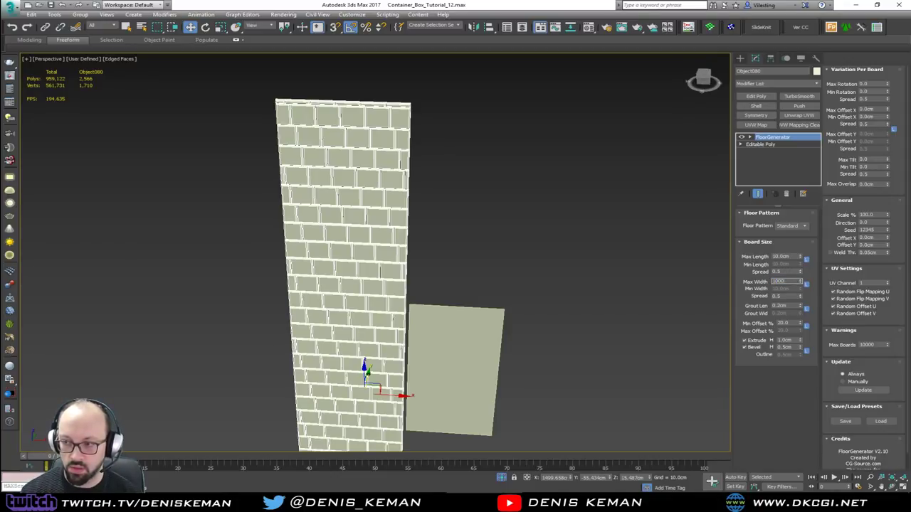
pyautogui.press('Return')
# - Copy the tall side's FloorGenerator modifier onto the short detached panel and clear the selection
pyautogui.keyDown('alt'); pyautogui.moveTo(502, 267); pyautogui.dragTo(481, 266, button='middle'); pyautogui.keyUp('alt')
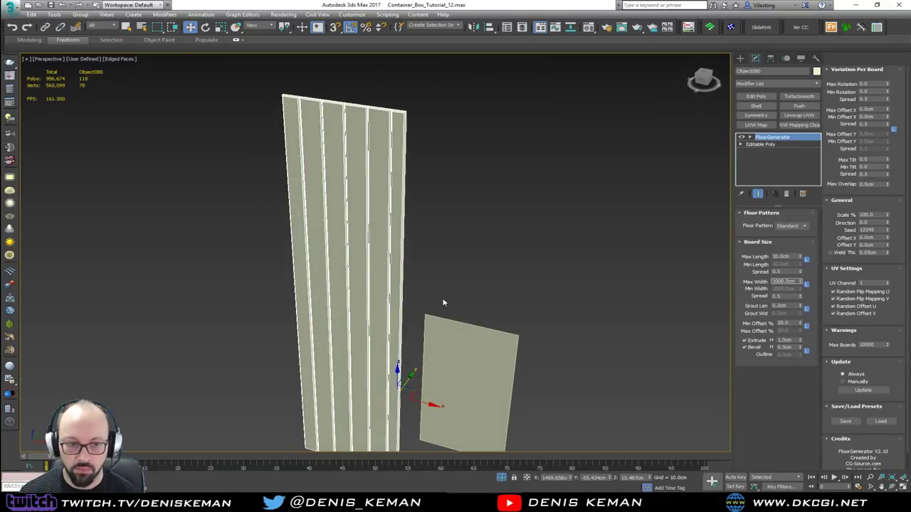
pyautogui.keyDown('alt'); pyautogui.moveTo(443, 303); pyautogui.dragTo(419, 271, button='middle'); pyautogui.keyUp('alt')
pyautogui.rightClick(772, 136)
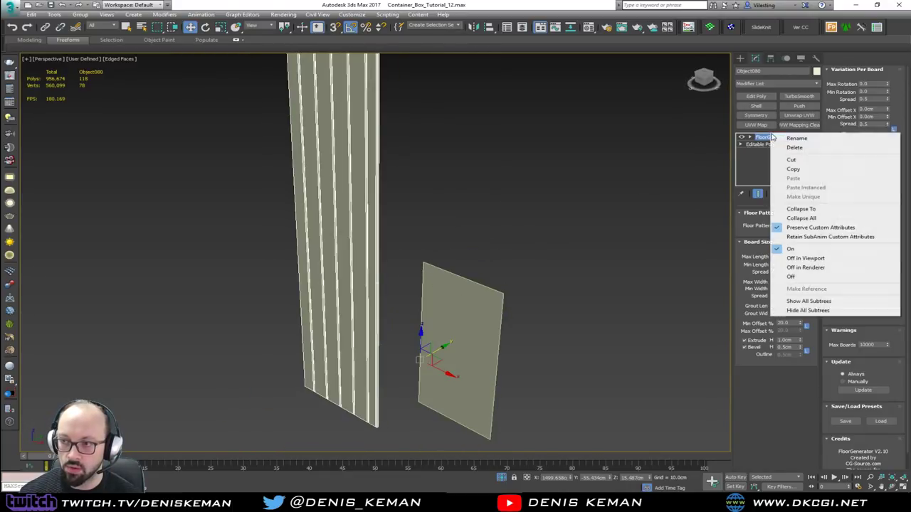
pyautogui.click(790, 165)
pyautogui.click(466, 311)
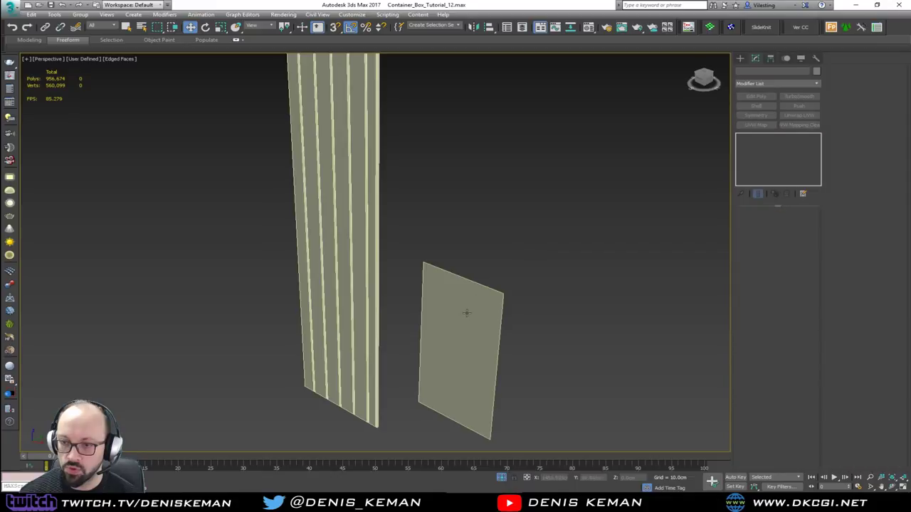
pyautogui.rightClick(755, 140)
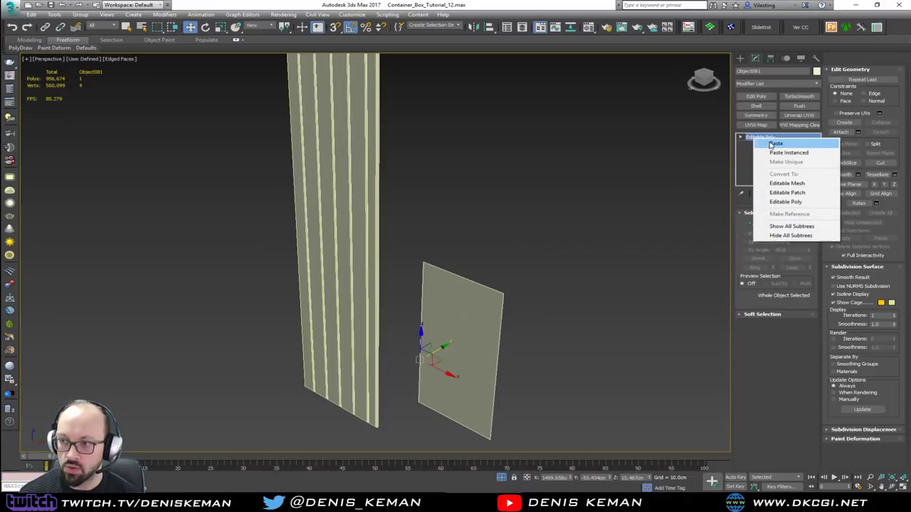
pyautogui.click(775, 143)
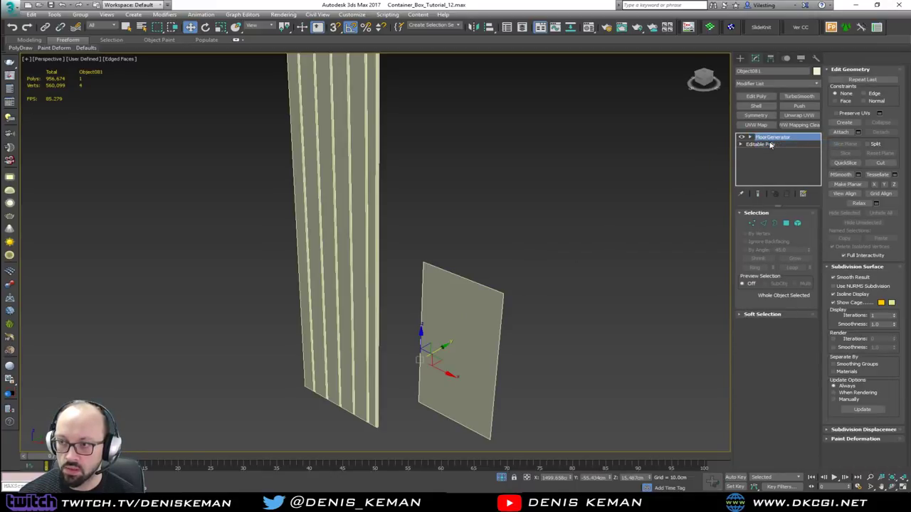
pyautogui.click(518, 263)
# - Hide edged faces to inspect both plank panels and end isolation to show the whole scene
pyautogui.scroll(-4, 424, 250)
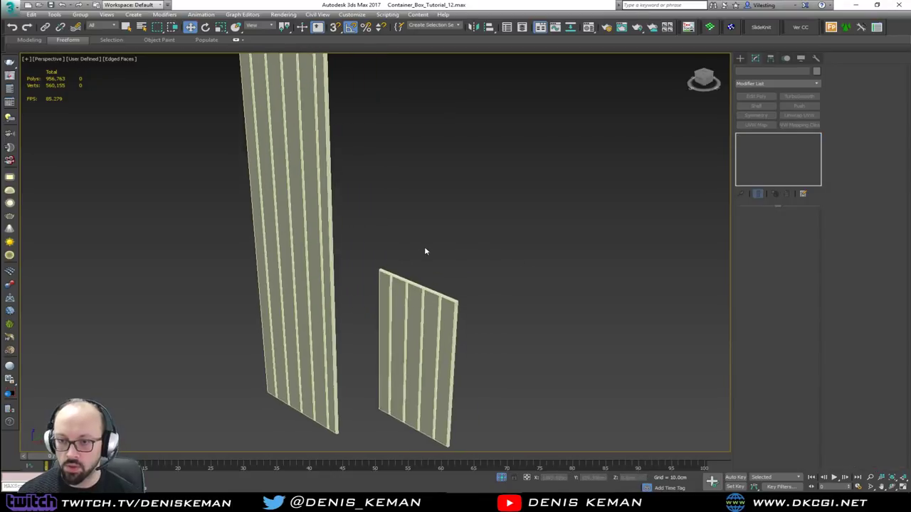
pyautogui.scroll(2, 424, 249)
pyautogui.press('F4')
pyautogui.scroll(3, 425, 249)
pyautogui.moveTo(424, 249)
pyautogui.keyDown('alt'); pyautogui.mouseDown(button='middle')
pyautogui.moveTo(448, 244)
pyautogui.moveTo(463, 203)
pyautogui.moveTo(435, 246)
pyautogui.mouseUp(button='middle'); pyautogui.keyUp('alt')
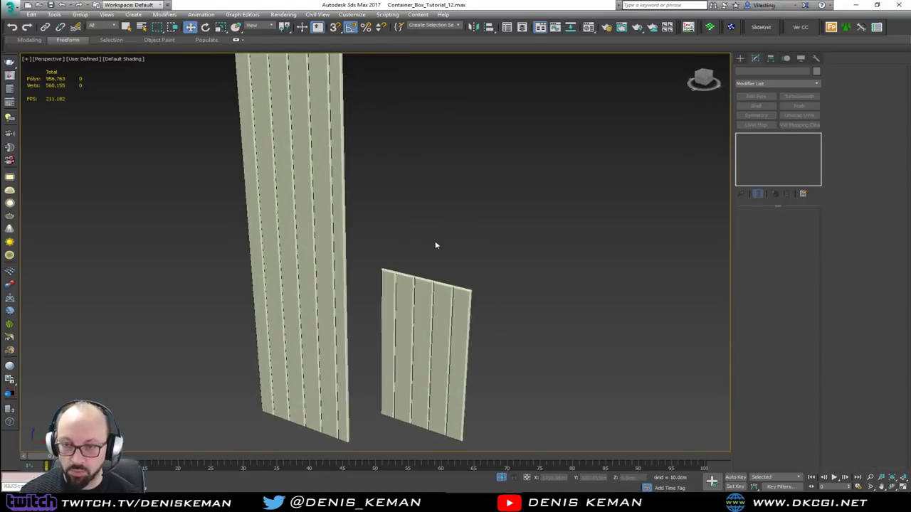
pyautogui.rightClick(431, 229)
pyautogui.click(463, 161)
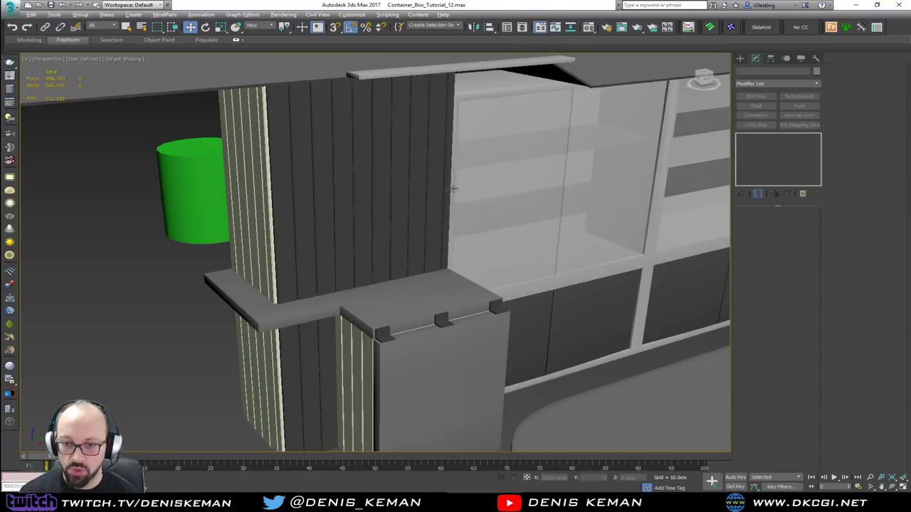
# - Set the object colour of the short and tall side claddings to the dark grey custom colour, with edged faces shown
pyautogui.keyDown('alt'); pyautogui.moveTo(463, 163); pyautogui.dragTo(481, 181, button='middle'); pyautogui.keyUp('alt')
pyautogui.click(420, 342)
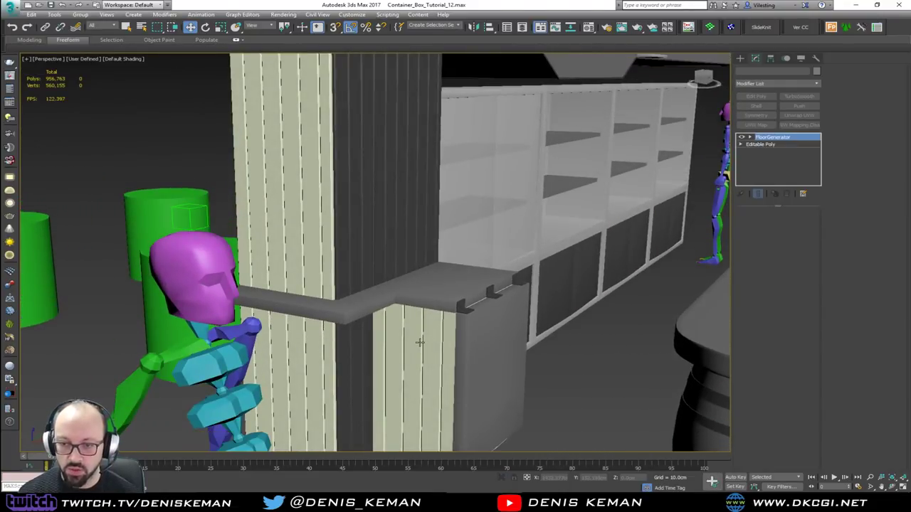
pyautogui.press('F4')
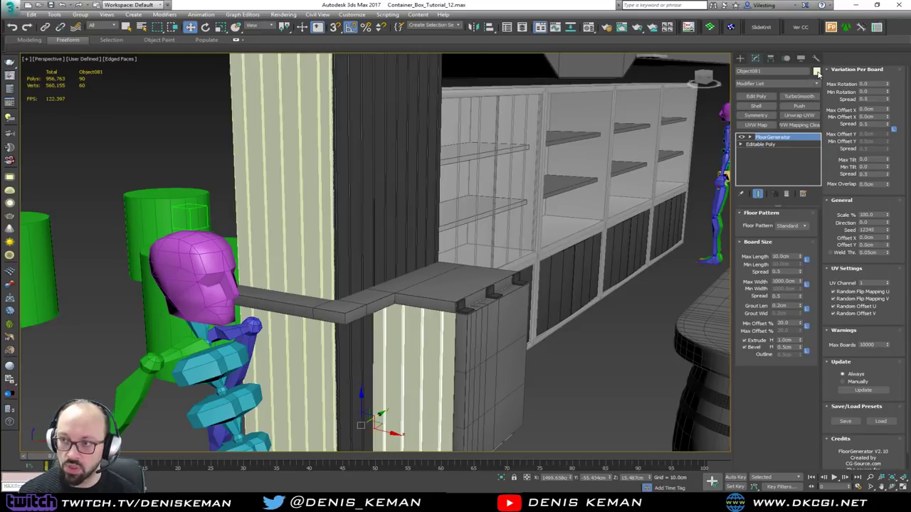
pyautogui.click(816, 72)
pyautogui.doubleClick(388, 270)
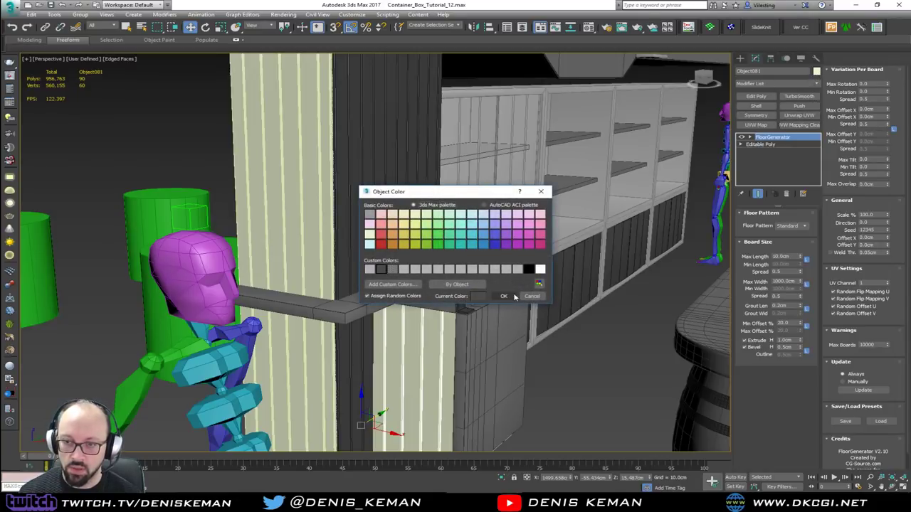
pyautogui.click(433, 200)
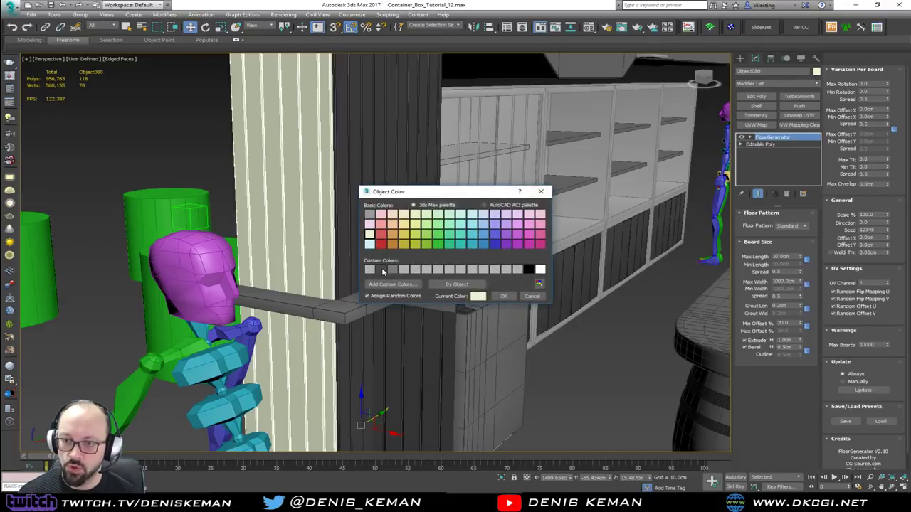
pyautogui.doubleClick(382, 271)
pyautogui.click(587, 384)
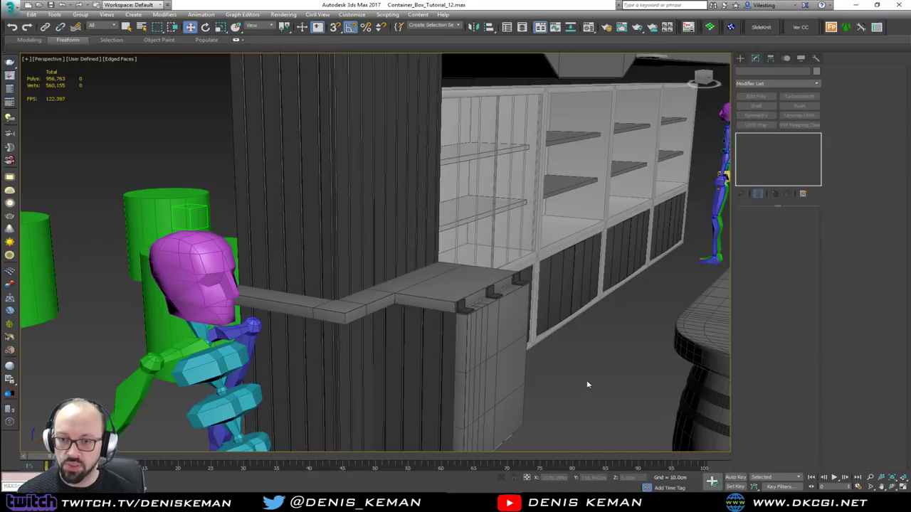
# - Hide edged faces and examine the plank cladding around the column, ledge and counter block
pyautogui.press('F4')
pyautogui.moveTo(513, 299)
pyautogui.keyDown('alt'); pyautogui.mouseDown(button='middle')
pyautogui.moveTo(402, 302)
pyautogui.moveTo(459, 272)
pyautogui.moveTo(493, 292)
pyautogui.moveTo(411, 294)
pyautogui.mouseUp(button='middle'); pyautogui.keyUp('alt')
pyautogui.scroll(-3, 400, 297)
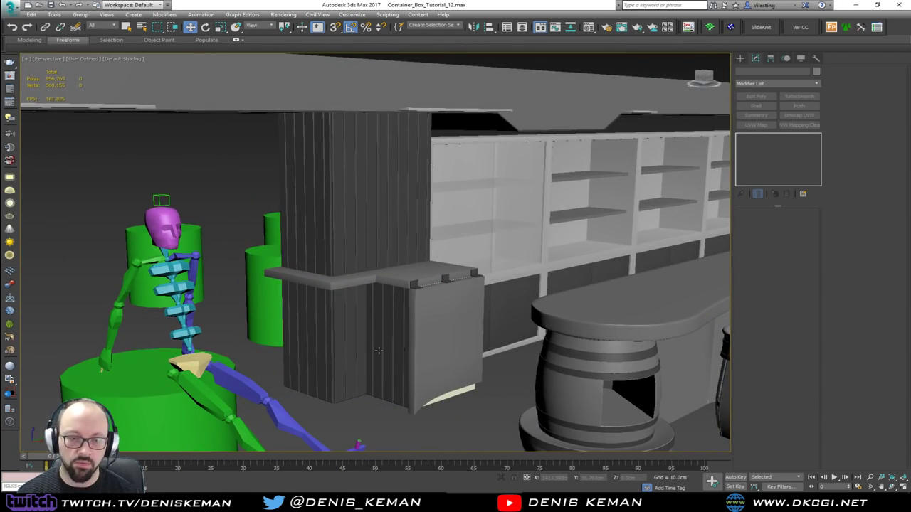
pyautogui.scroll(4, 378, 350)
pyautogui.keyDown('alt'); pyautogui.moveTo(406, 358); pyautogui.dragTo(307, 308, button='middle'); pyautogui.keyUp('alt')
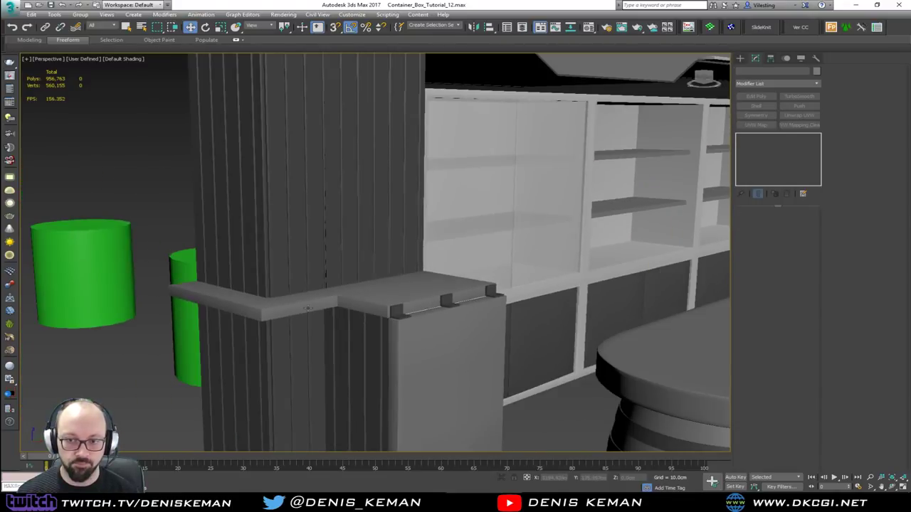
# - Examine the clad column, counter block, shelving and long bar counter from close up and across the whole scene
pyautogui.keyDown('alt'); pyautogui.moveTo(354, 222); pyautogui.dragTo(384, 237, button='middle'); pyautogui.keyUp('alt')
pyautogui.scroll(-8, 402, 218)
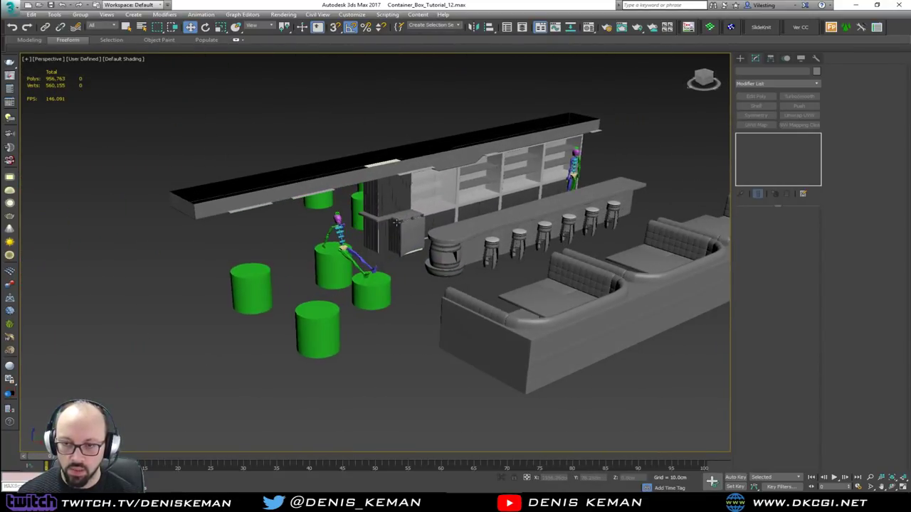
pyautogui.scroll(8, 381, 216)
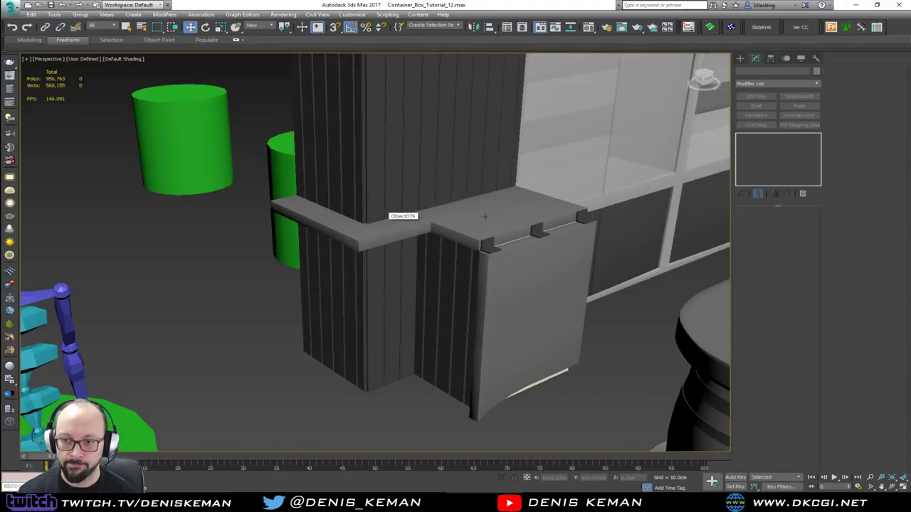
pyautogui.scroll(-3, 340, 227)
pyautogui.moveTo(485, 216); pyautogui.dragTo(544, 228, button='middle')
pyautogui.moveTo(552, 196); pyautogui.dragTo(287, 234, button='middle')
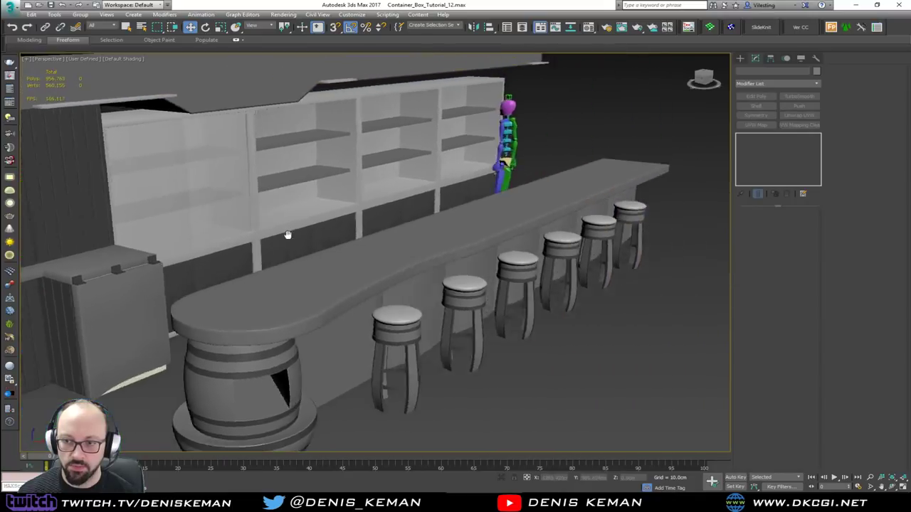
pyautogui.scroll(-5, 287, 234)
pyautogui.keyDown('alt'); pyautogui.moveTo(398, 229); pyautogui.dragTo(290, 255, button='middle'); pyautogui.keyUp('alt')
# - Save the scene as the next numbered version, Container_Box_Tutorial_13.max
pyautogui.click(10, 12)
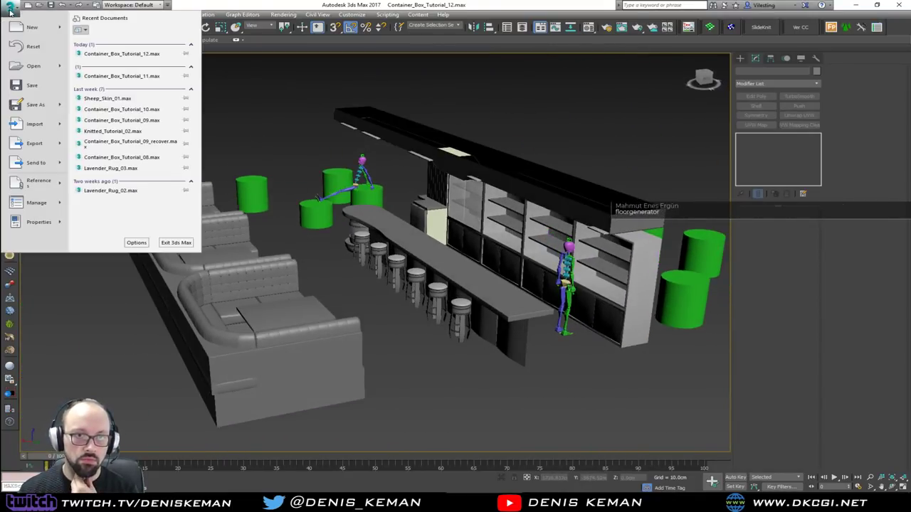
pyautogui.click(10, 12)
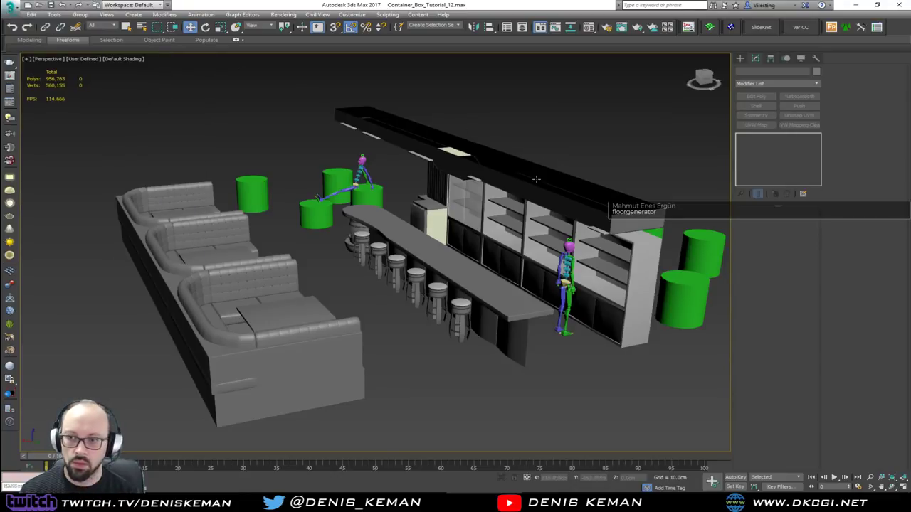
pyautogui.click(18, 9)
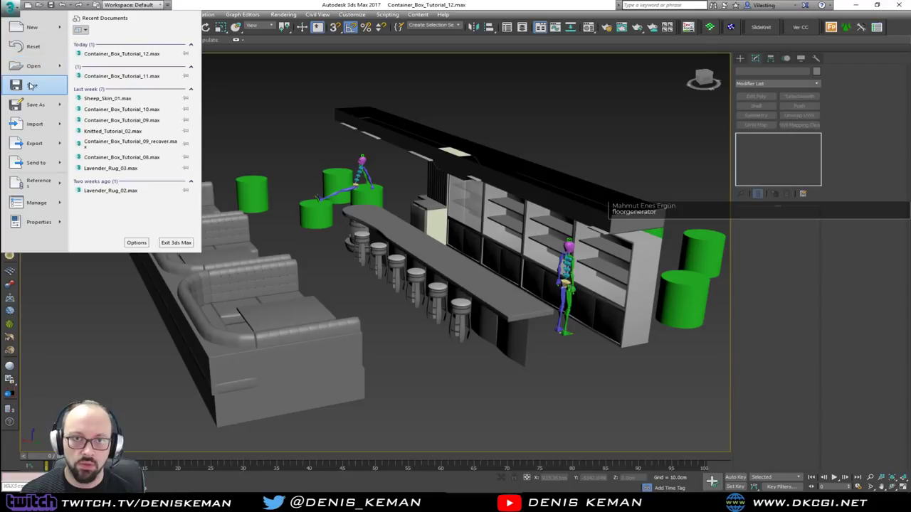
pyautogui.click(31, 104)
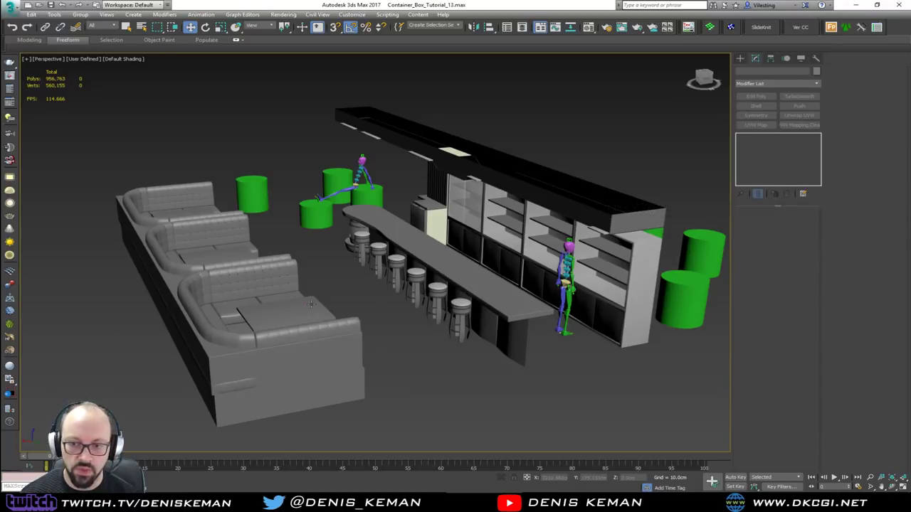
# - End isolation to bring back the whole container building and inspect its frames around the bar, seating and staircase
pyautogui.keyDown('alt'); pyautogui.moveTo(311, 304); pyautogui.dragTo(339, 287, button='middle'); pyautogui.keyUp('alt')
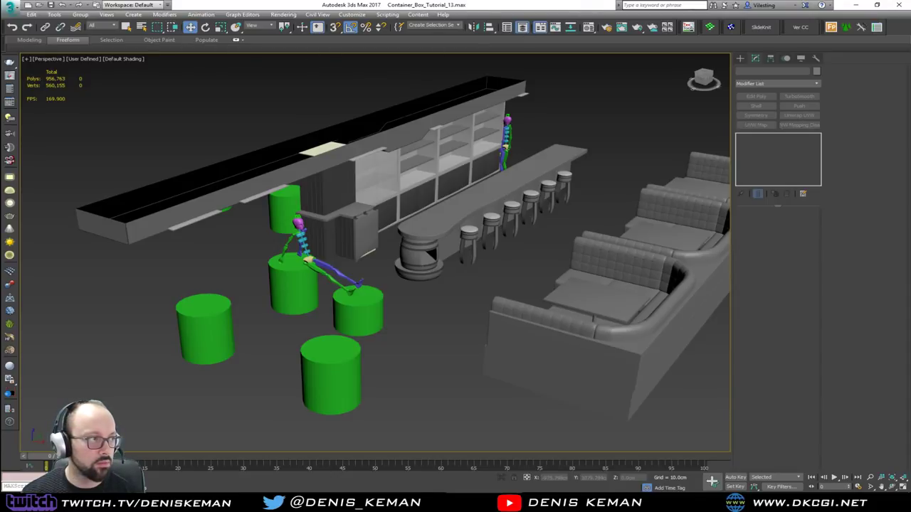
pyautogui.hotkey('alt', 'q')
pyautogui.moveTo(101, 271)
pyautogui.keyDown('alt'); pyautogui.mouseDown(button='middle')
pyautogui.moveTo(230, 264)
pyautogui.moveTo(89, 265)
pyautogui.mouseUp(button='middle'); pyautogui.keyUp('alt')
pyautogui.scroll(5, 350, 199)
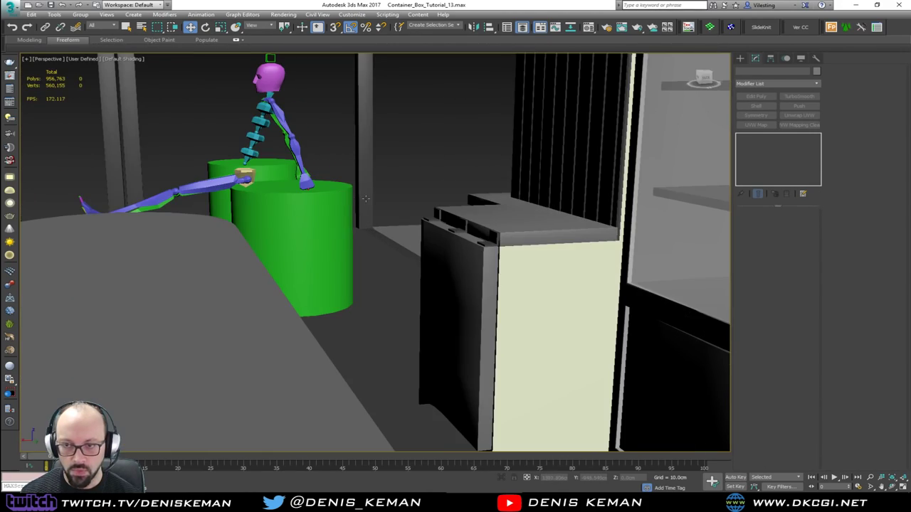
pyautogui.scroll(-5, 399, 203)
pyautogui.keyDown('alt'); pyautogui.moveTo(403, 205); pyautogui.dragTo(293, 207, button='middle'); pyautogui.keyUp('alt')
pyautogui.keyDown('alt'); pyautogui.moveTo(163, 224); pyautogui.dragTo(322, 229, button='middle'); pyautogui.keyUp('alt')
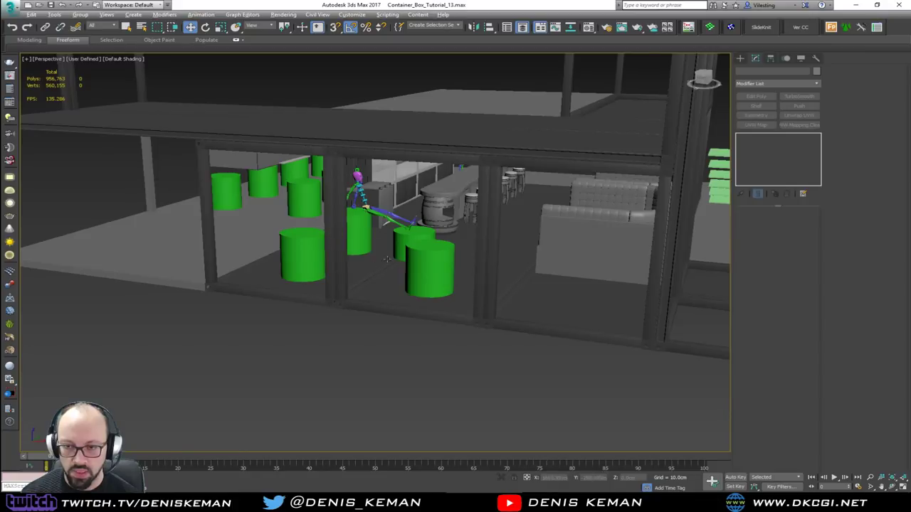
pyautogui.keyDown('alt'); pyautogui.moveTo(387, 259); pyautogui.dragTo(415, 264, button='middle'); pyautogui.keyUp('alt')
pyautogui.scroll(-4, 391, 247)
pyautogui.scroll(3, 395, 222)
# - Isolate the green staircase together with its two surrounding tall container frames, with edged faces shown
pyautogui.click(397, 219)
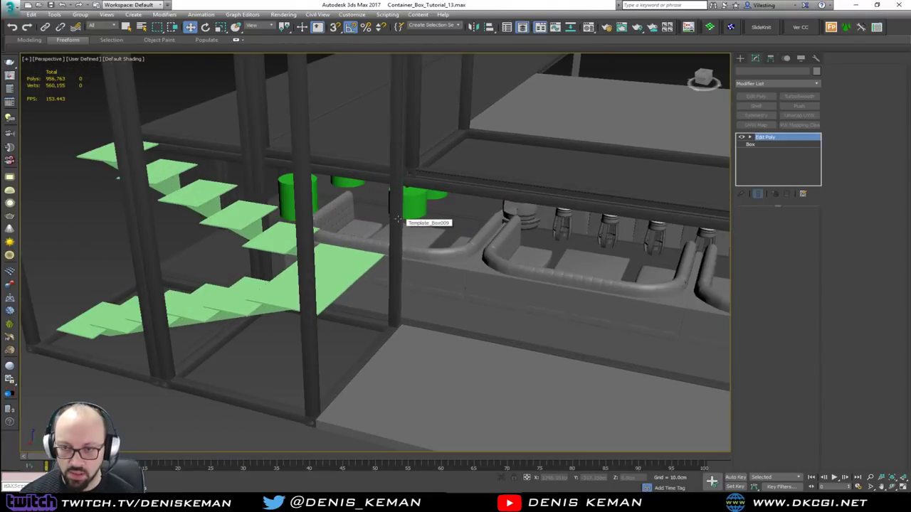
pyautogui.press('F4')
pyautogui.keyDown('ctrl'); pyautogui.click(248, 204); pyautogui.keyUp('ctrl')
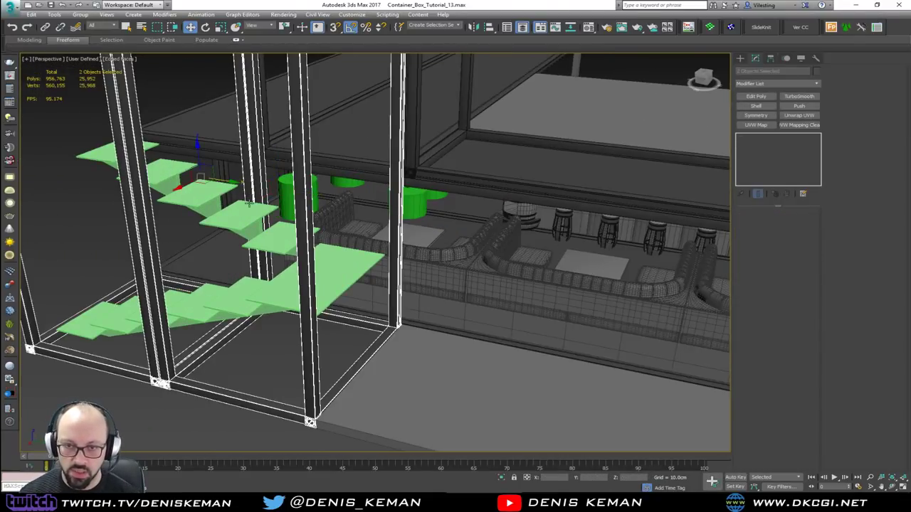
pyautogui.keyDown('ctrl'); pyautogui.click(249, 213); pyautogui.keyUp('ctrl')
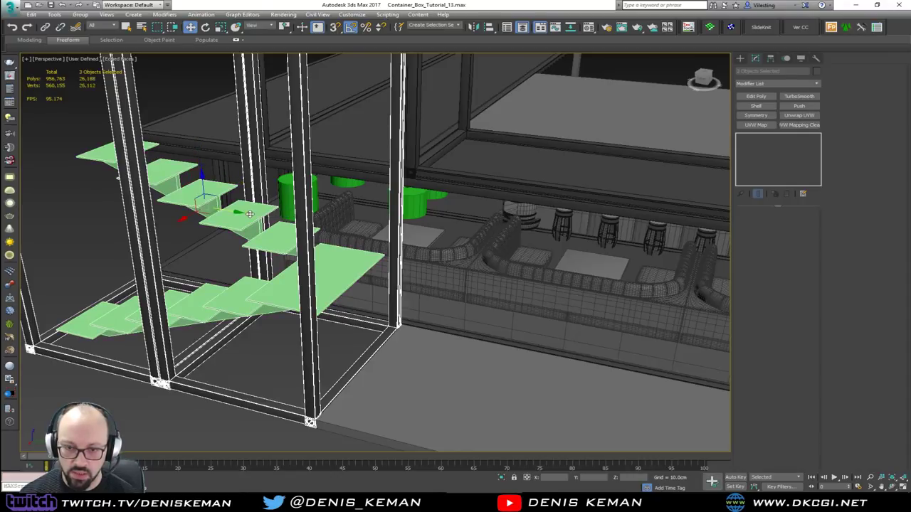
pyautogui.hotkey('alt', 'q')
pyautogui.click(547, 328)
pyautogui.keyDown('alt'); pyautogui.moveTo(557, 295); pyautogui.dragTo(434, 286, button='middle'); pyautogui.keyUp('alt')
# - End isolation, add the two adjoining upper-floor containers to the staircase and frame selection, and isolate them together
pyautogui.rightClick(436, 253)
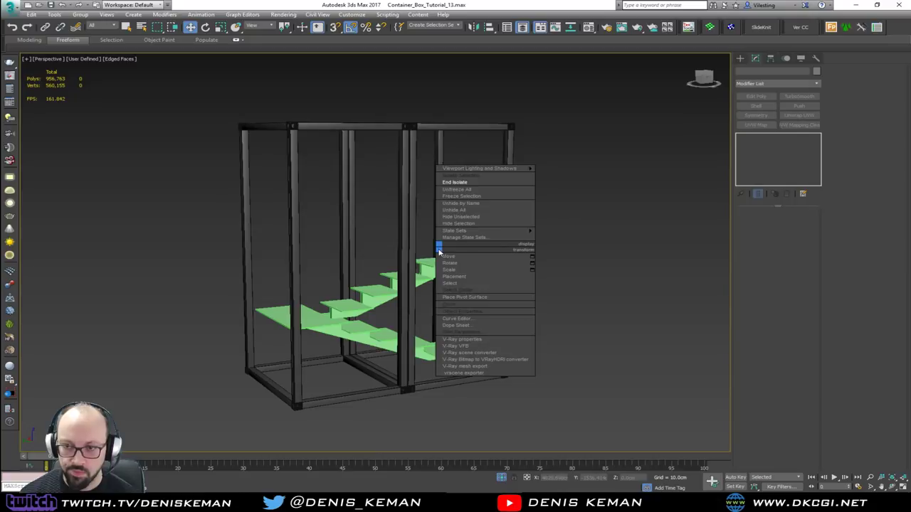
pyautogui.moveTo(233, 378); pyautogui.dragTo(177, 432)
pyautogui.rightClick(372, 191)
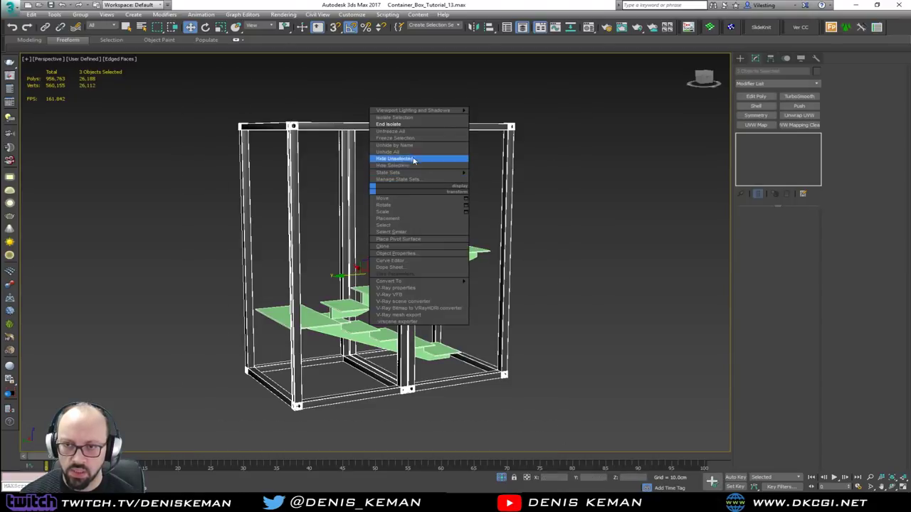
pyautogui.click(417, 126)
pyautogui.moveTo(389, 204)
pyautogui.keyDown('alt'); pyautogui.mouseDown(button='middle')
pyautogui.moveTo(399, 203)
pyautogui.moveTo(384, 198)
pyautogui.mouseUp(button='middle'); pyautogui.keyUp('alt')
pyautogui.keyDown('ctrl'); pyautogui.click(373, 176); pyautogui.keyUp('ctrl')
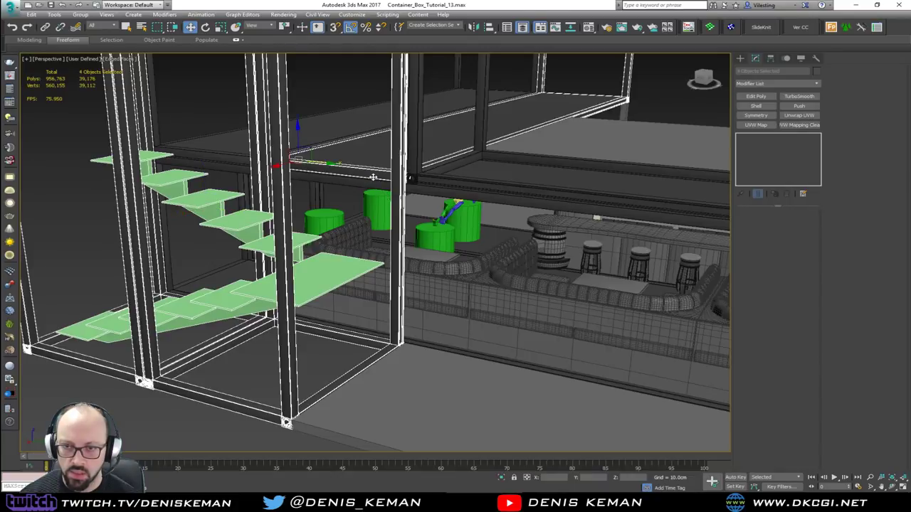
pyautogui.keyDown('ctrl'); pyautogui.click(242, 164); pyautogui.keyUp('ctrl')
pyautogui.hotkey('alt', 'q')
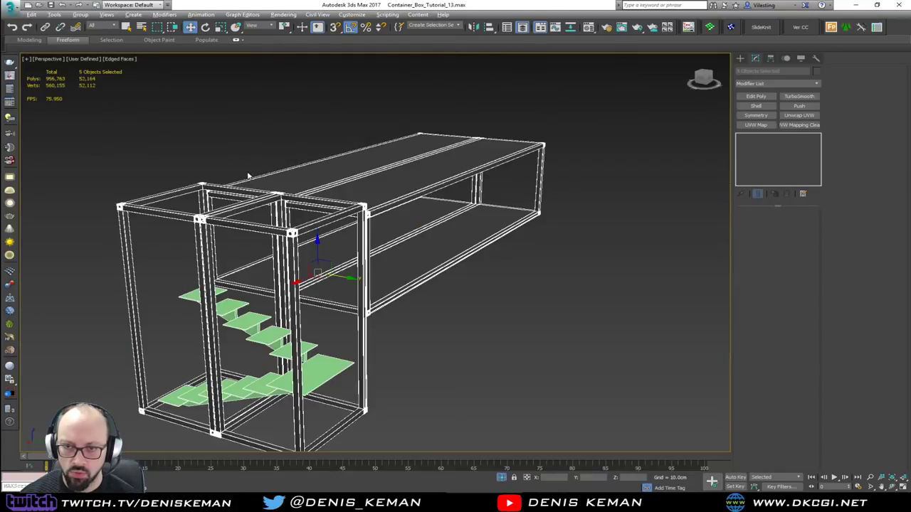
# - Examine how the staircase sits in its frames and meets the upper floor, and select the stair to review its parameters
pyautogui.click(493, 331)
pyautogui.keyDown('alt'); pyautogui.moveTo(492, 331); pyautogui.dragTo(392, 314, button='middle'); pyautogui.keyUp('alt')
pyautogui.keyDown('alt'); pyautogui.moveTo(390, 307); pyautogui.dragTo(466, 309, button='middle'); pyautogui.keyUp('alt')
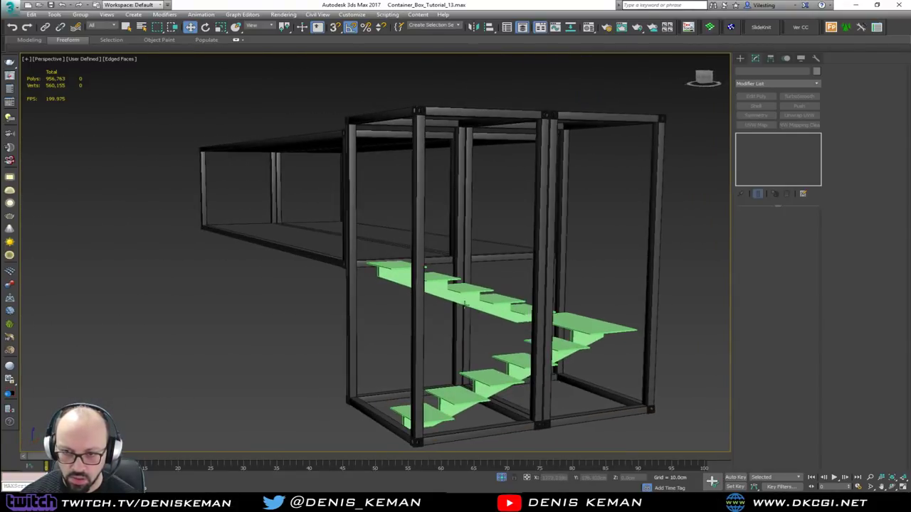
pyautogui.scroll(5, 388, 266)
pyautogui.keyDown('alt'); pyautogui.moveTo(371, 261); pyautogui.dragTo(547, 295, button='middle'); pyautogui.keyUp('alt')
pyautogui.click(313, 221)
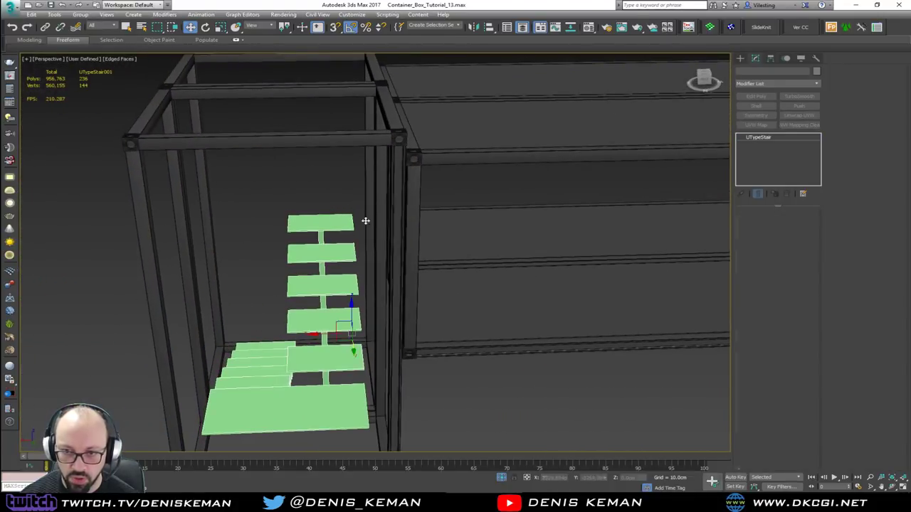
pyautogui.keyDown('alt'); pyautogui.moveTo(365, 220); pyautogui.dragTo(481, 223, button='middle'); pyautogui.keyUp('alt')
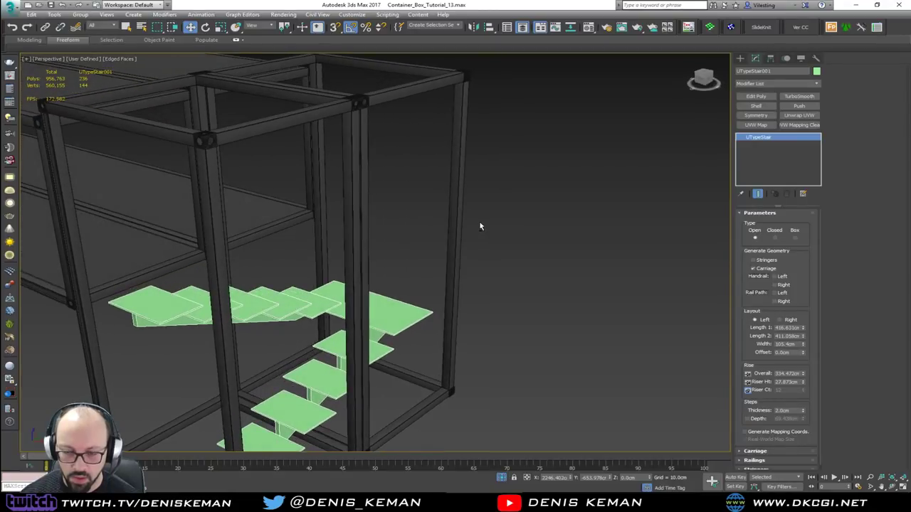
pyautogui.scroll(4, 450, 250)
# - End isolation, reselect the staircase and its two frames, add the adjoining ground-floor container, and isolate the selection
pyautogui.rightClick(444, 254)
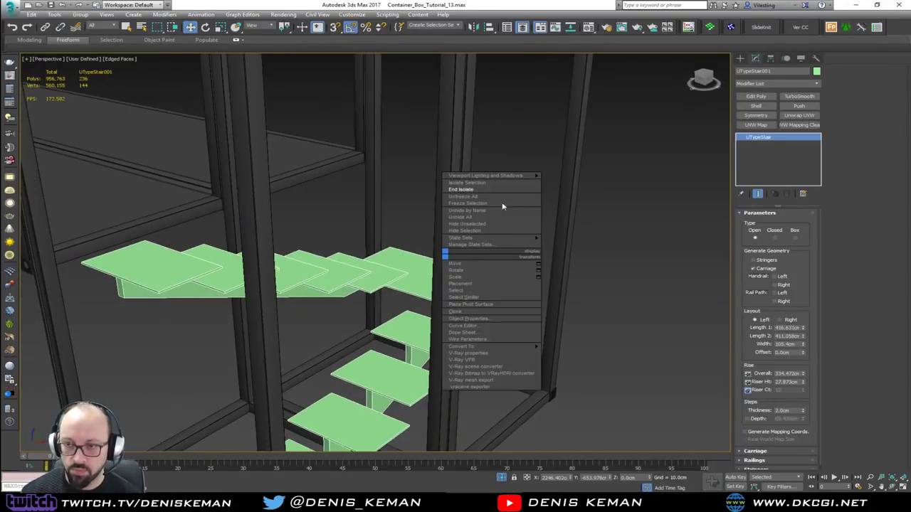
pyautogui.moveTo(643, 328); pyautogui.dragTo(194, 436)
pyautogui.rightClick(350, 329)
pyautogui.click(405, 268)
pyautogui.keyDown('alt'); pyautogui.moveTo(396, 291); pyautogui.dragTo(378, 277, button='middle'); pyautogui.keyUp('alt')
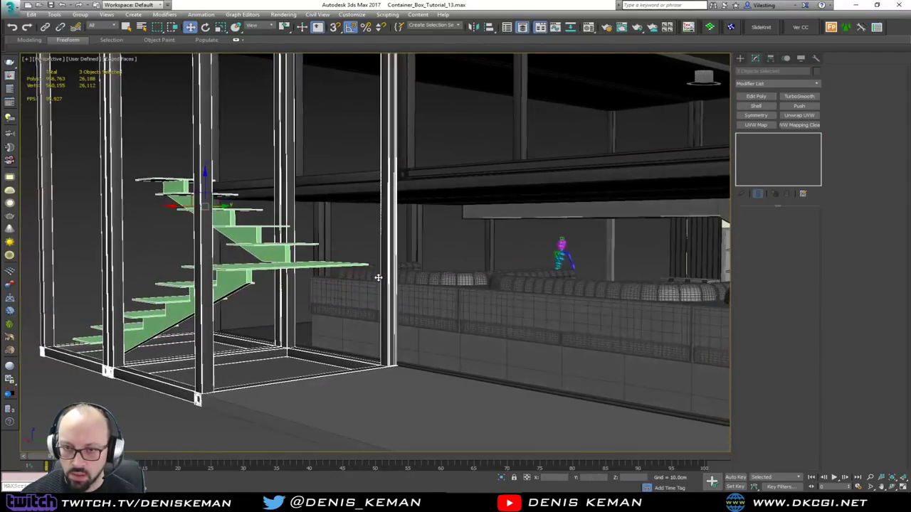
pyautogui.keyDown('ctrl'); pyautogui.click(337, 192); pyautogui.keyUp('ctrl')
pyautogui.hotkey('alt', 'q')
# - Clear the selection, examine the staircase from inside the ground-floor container, and bring up the standard primitives for creation
pyautogui.keyDown('alt'); pyautogui.moveTo(412, 322); pyautogui.dragTo(586, 317, button='middle'); pyautogui.keyUp('alt')
pyautogui.click(446, 339)
pyautogui.keyDown('alt'); pyautogui.moveTo(446, 339); pyautogui.dragTo(325, 332, button='middle'); pyautogui.keyUp('alt')
pyautogui.scroll(5, 313, 333)
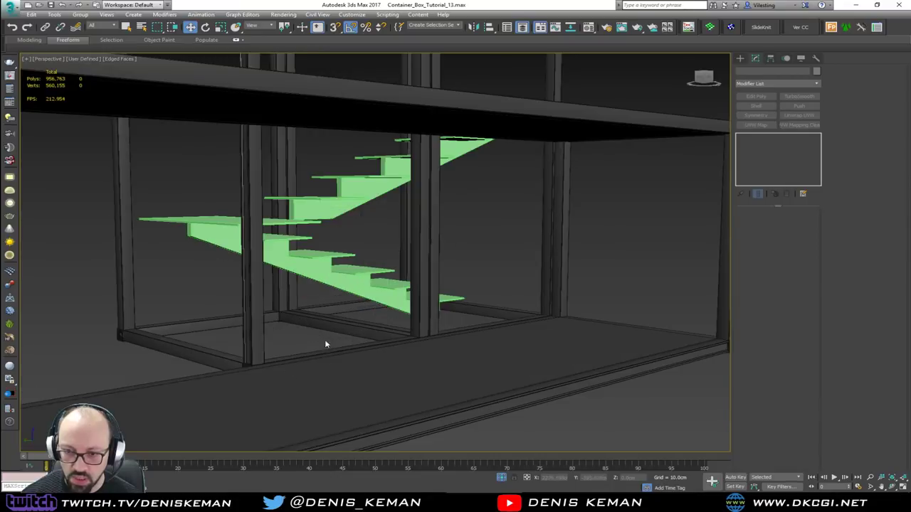
pyautogui.keyDown('alt'); pyautogui.moveTo(438, 332); pyautogui.dragTo(418, 281, button='middle'); pyautogui.keyUp('alt')
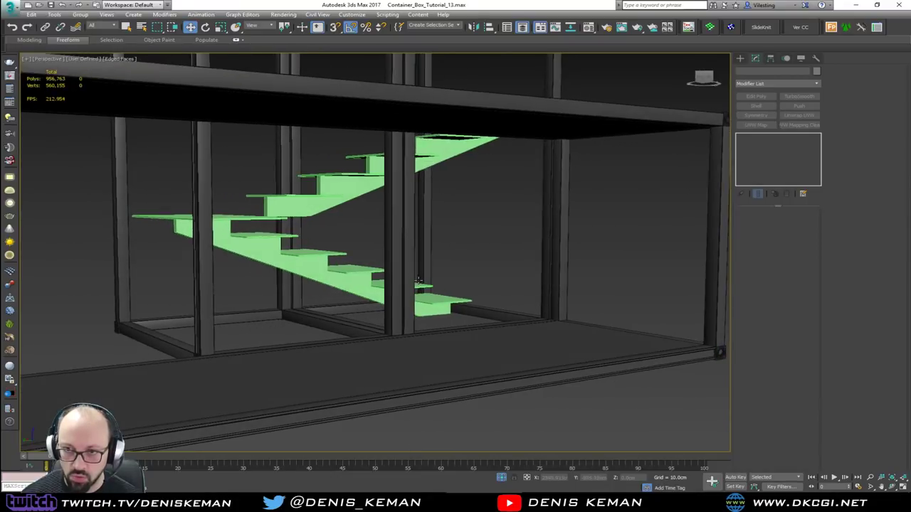
pyautogui.click(743, 58)
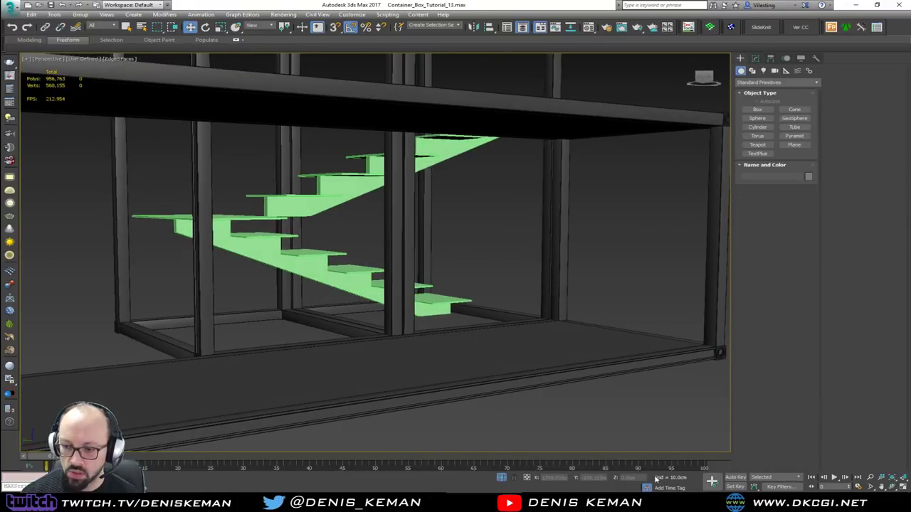
# - Switch to Windows Photo Viewer, browse the reference photos to the mesh-enclosed staircase in NB_04, and minimize the viewer
pyautogui.click(627, 500)
pyautogui.press('Right')
pyautogui.press('Right')
pyautogui.press('Right')
pyautogui.press('Right')
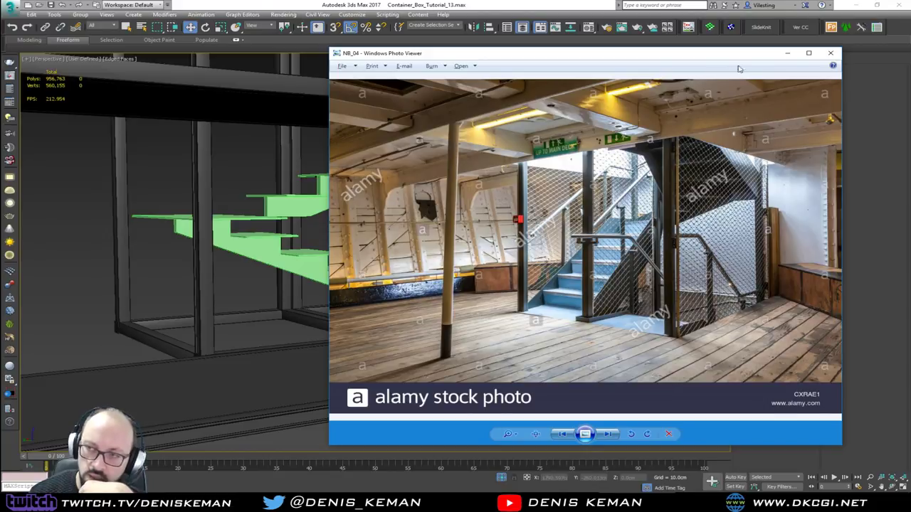
pyautogui.click(787, 53)
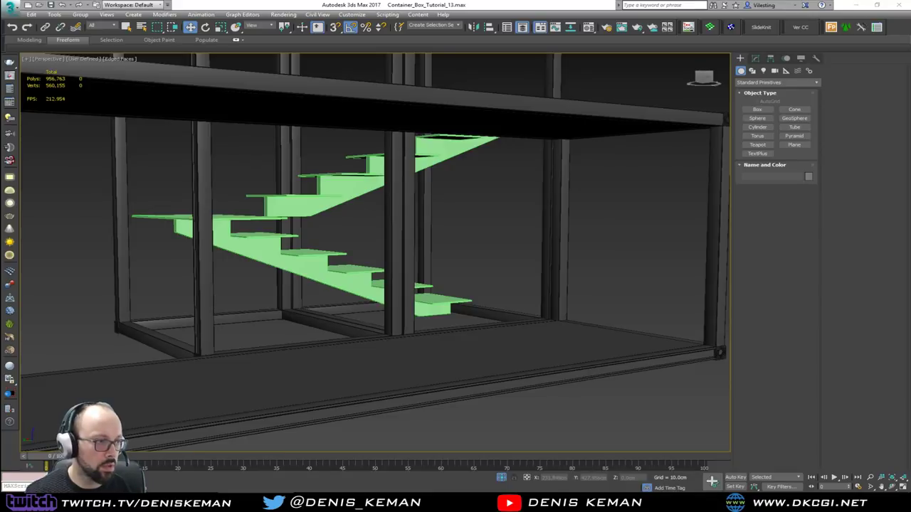
# - Examine the manila rope fence reference photo in the browser and the green staircase in the container scene
pyautogui.moveTo(0, 46); pyautogui.dragTo(545, 47)
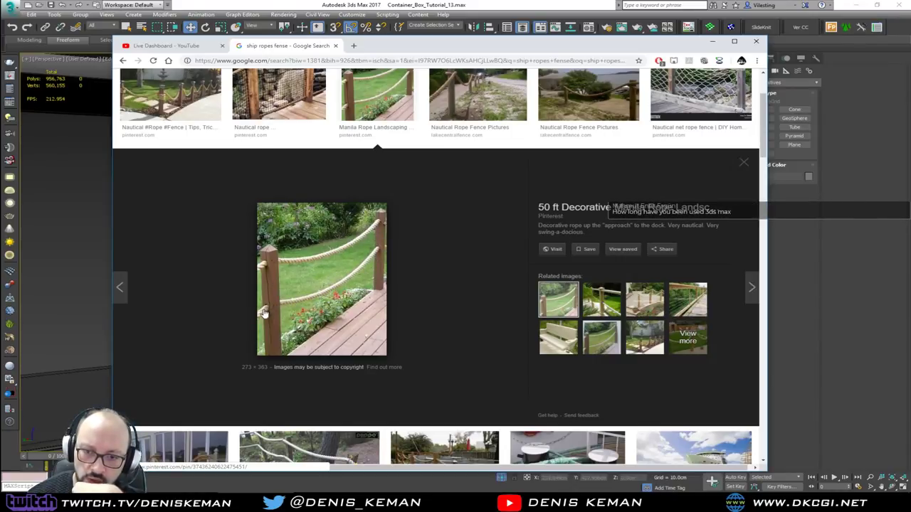
pyautogui.moveTo(485, 48); pyautogui.dragTo(0, 71)
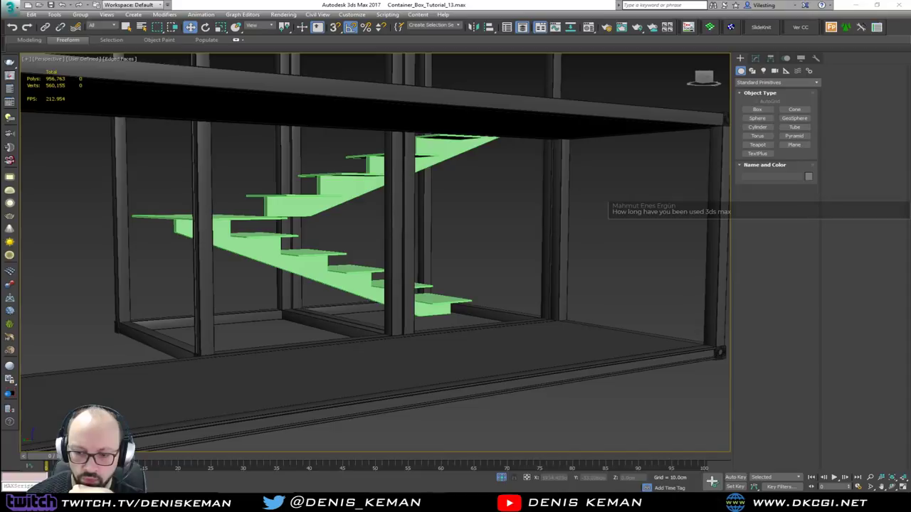
pyautogui.moveTo(354, 306); pyautogui.dragTo(356, 305, button='middle')
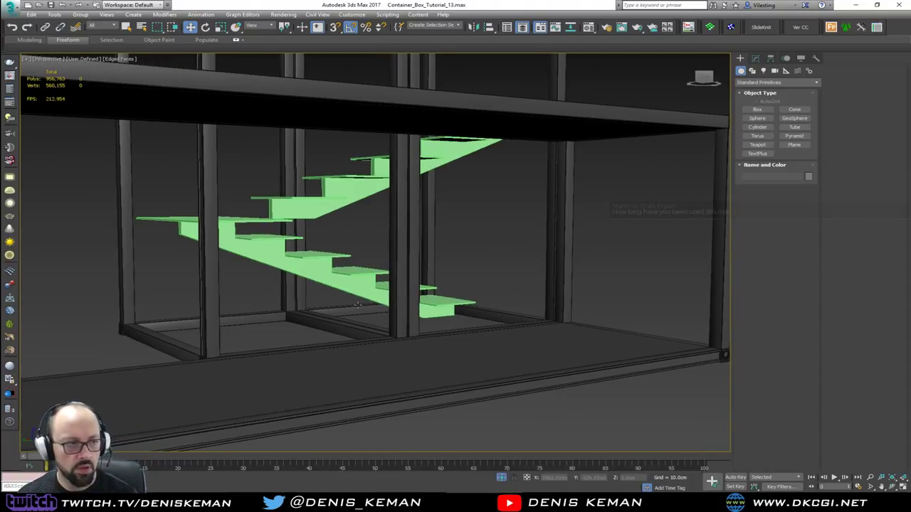
pyautogui.keyDown('alt'); pyautogui.moveTo(312, 275); pyautogui.dragTo(322, 282, button='middle'); pyautogui.keyUp('alt')
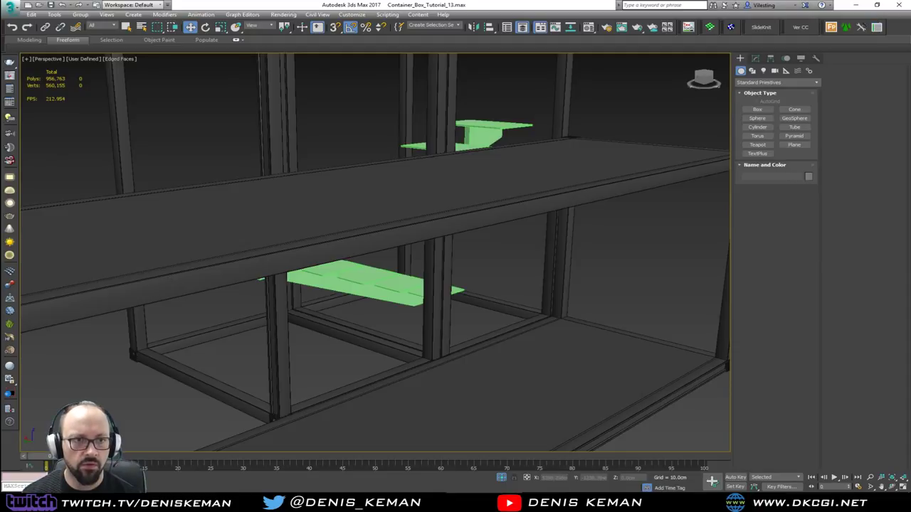
pyautogui.keyDown('alt'); pyautogui.moveTo(329, 262); pyautogui.dragTo(445, 264, button='middle'); pyautogui.keyUp('alt')
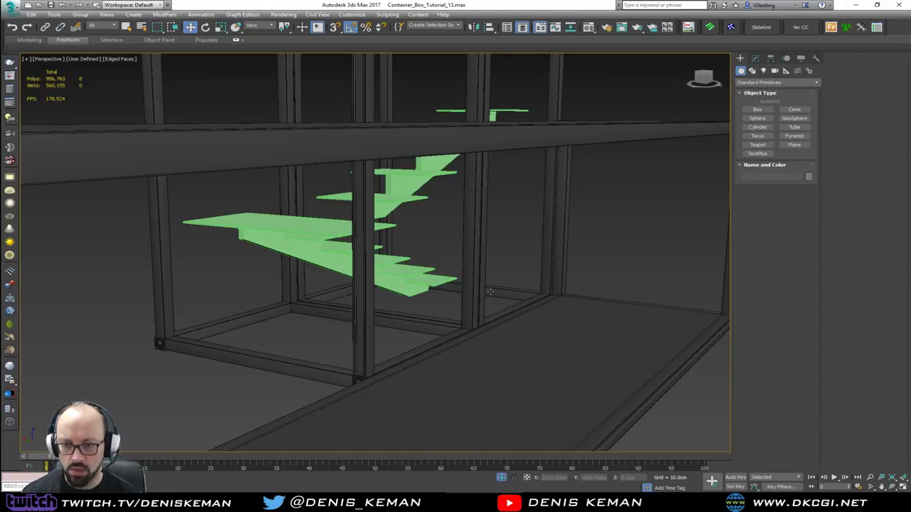
pyautogui.moveTo(395, 277)
pyautogui.keyDown('alt'); pyautogui.mouseDown(button='middle')
pyautogui.moveTo(420, 283)
pyautogui.moveTo(403, 281)
pyautogui.mouseUp(button='middle'); pyautogui.keyUp('alt')
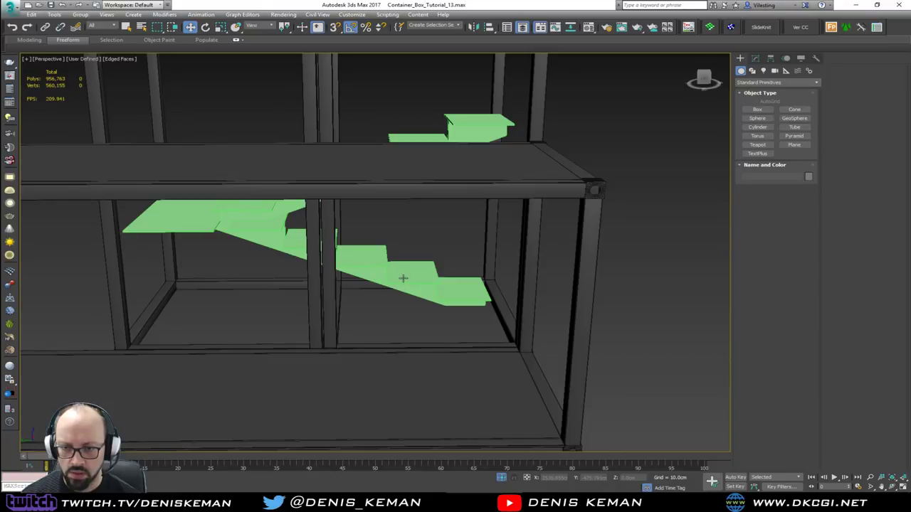
pyautogui.hotkey('alt', 'w')
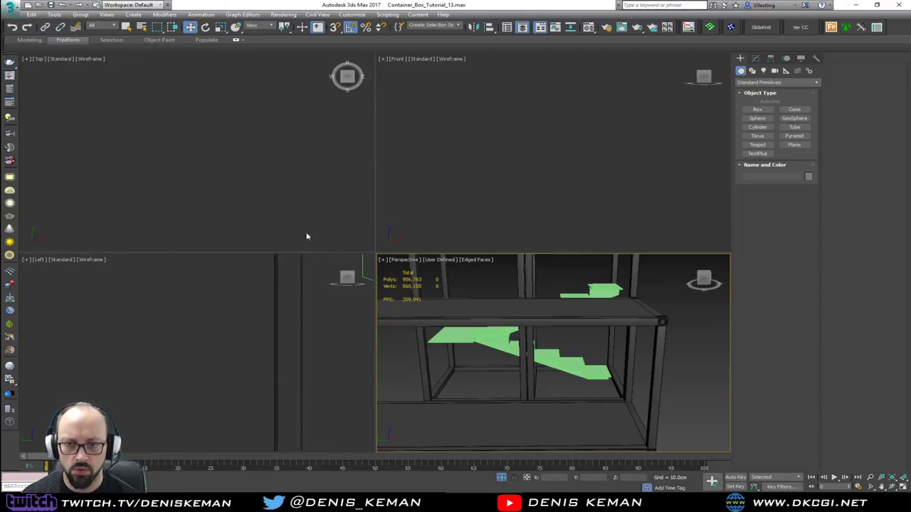
pyautogui.click(316, 177)
pyautogui.press('z')
pyautogui.hotkey('alt', 'w')
pyautogui.moveTo(408, 249); pyautogui.dragTo(262, 141, button='middle')
pyautogui.scroll(5, 328, 196)
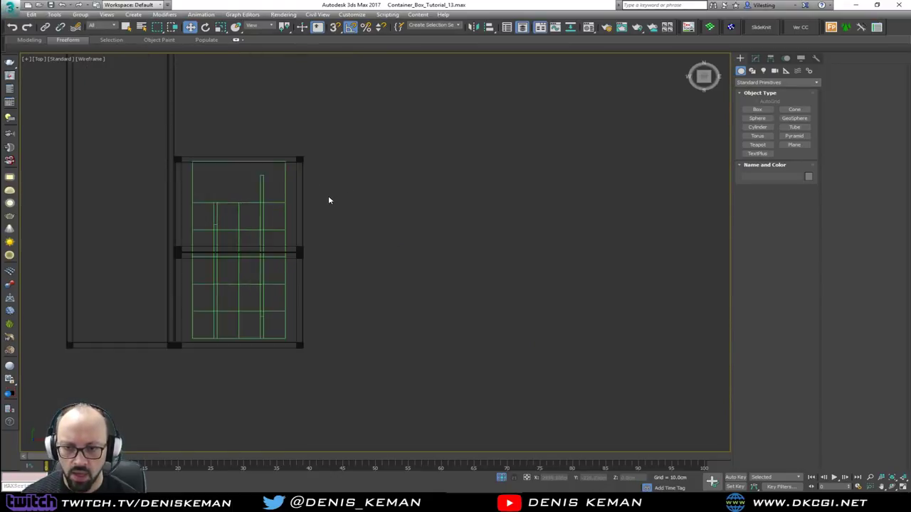
pyautogui.moveTo(282, 178); pyautogui.dragTo(484, 168, button='middle')
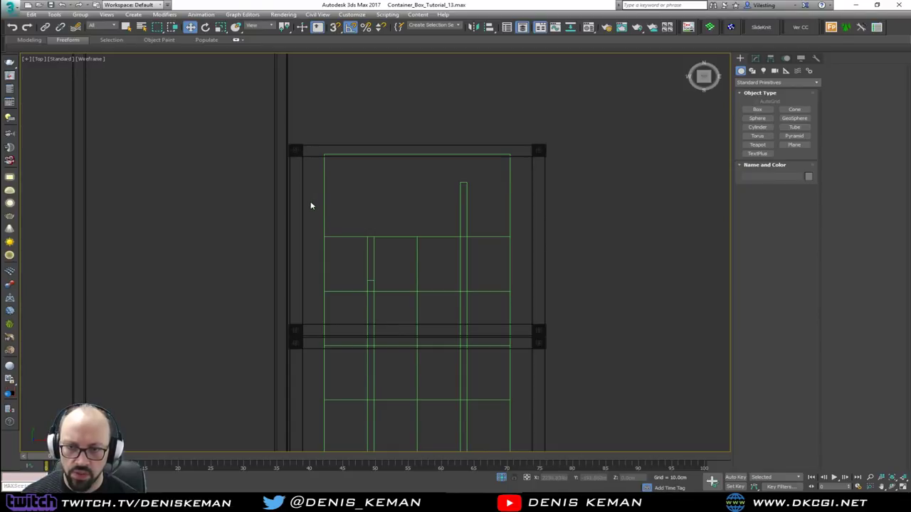
pyautogui.moveTo(321, 88); pyautogui.dragTo(320, 249, button='middle')
pyautogui.scroll(4, 320, 248)
pyautogui.rightClick(336, 252)
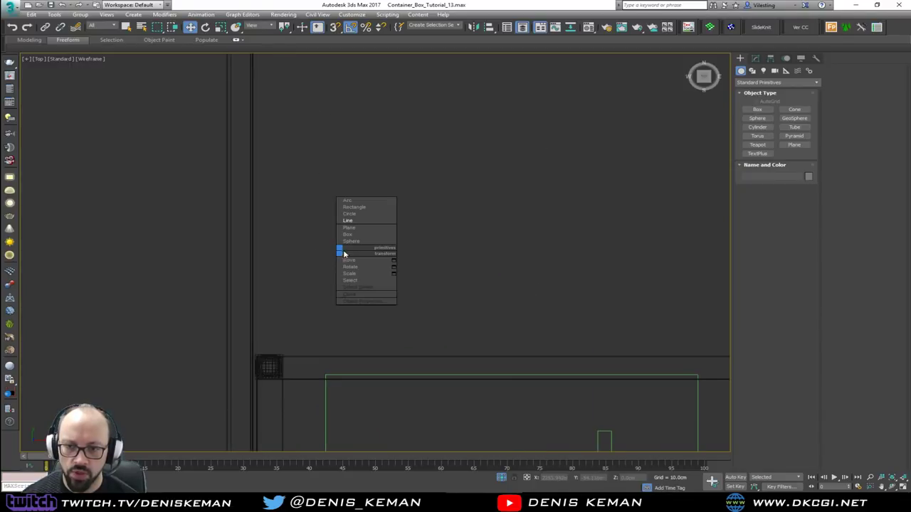
pyautogui.click(757, 127)
pyautogui.rightClick(437, 249)
pyautogui.hotkey('alt', 'w')
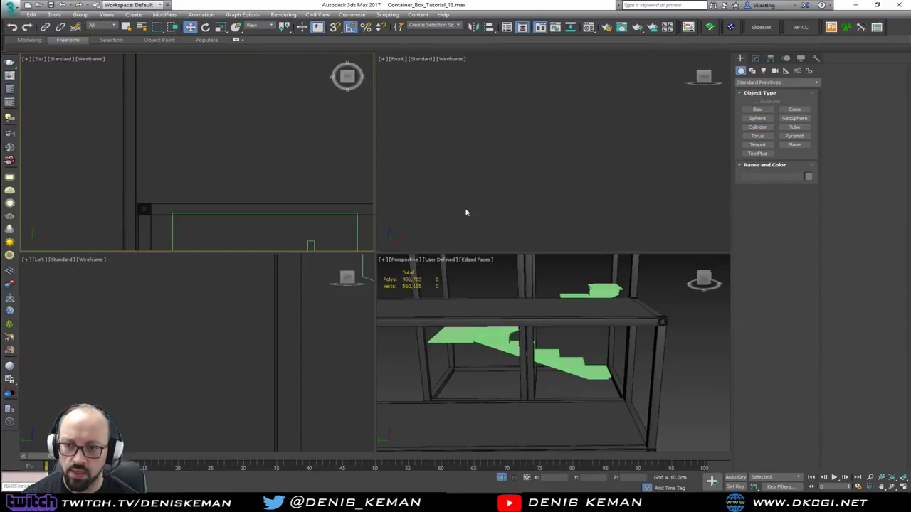
# - Draw a straight vertical two-point line in the Front view, beside the container frame and roughly as tall as the staircase
pyautogui.rightClick(466, 212)
pyautogui.press('z')
pyautogui.hotkey('alt', 'w')
pyautogui.moveTo(462, 254); pyautogui.dragTo(376, 213, button='middle')
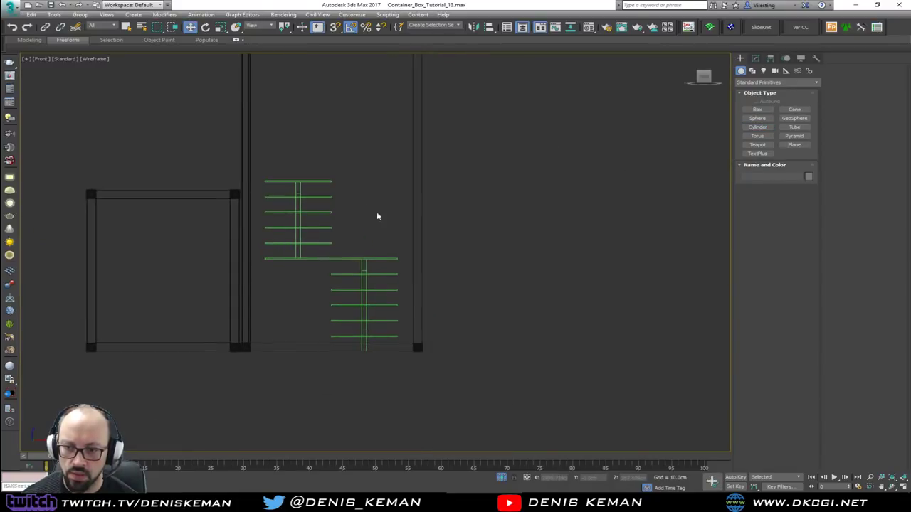
pyautogui.rightClick(474, 254)
pyautogui.click(488, 225)
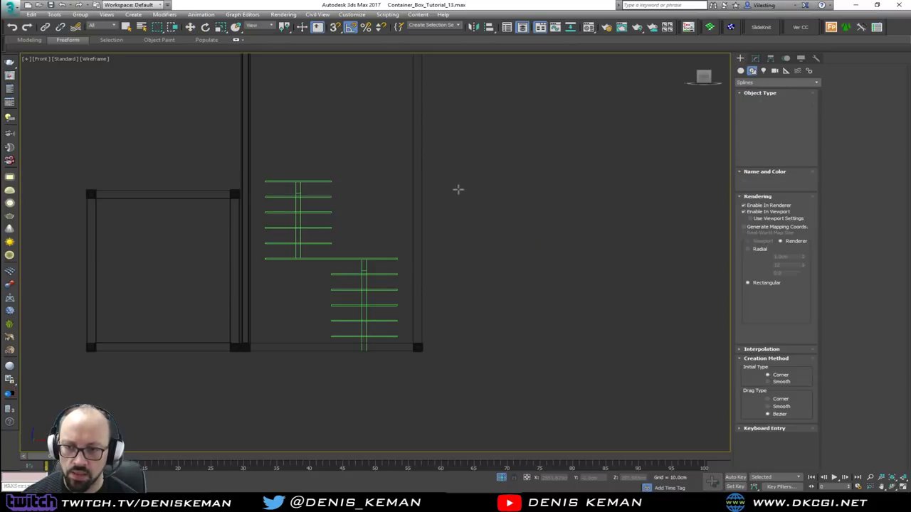
pyautogui.click(458, 176)
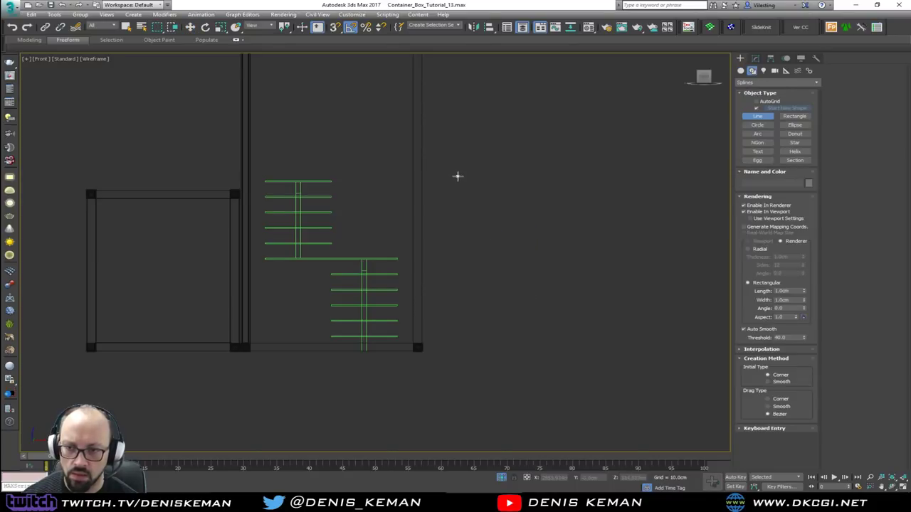
pyautogui.click(466, 352)
pyautogui.rightClick(480, 343)
# - Set the new vertical line's rendering cross-section to Radial in the perspective view
pyautogui.hotkey('alt', 'w')
pyautogui.rightClick(549, 380)
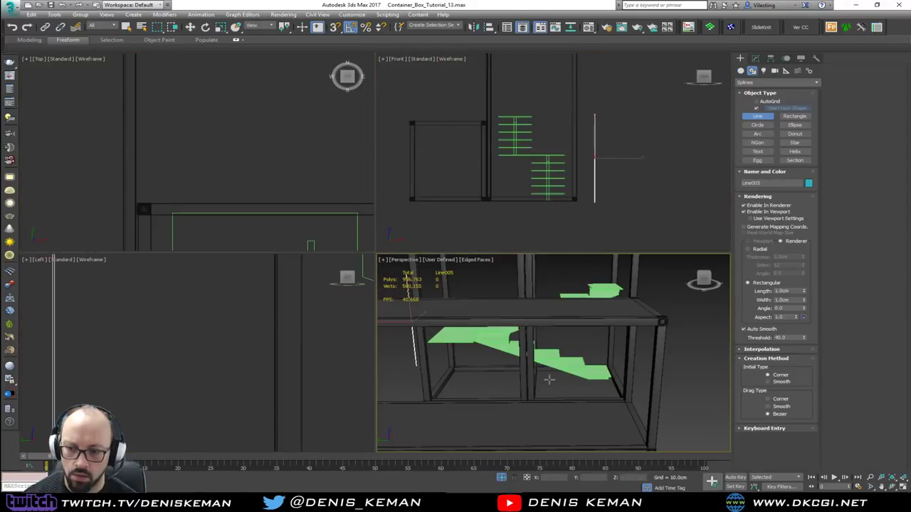
pyautogui.hotkey('alt', 'w')
pyautogui.press('z')
pyautogui.keyDown('alt'); pyautogui.moveTo(397, 327); pyautogui.dragTo(521, 326, button='middle'); pyautogui.keyUp('alt')
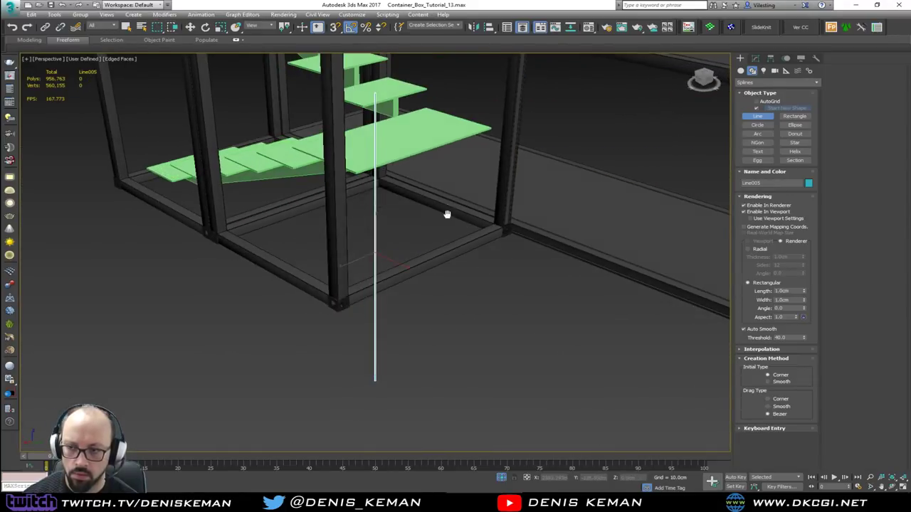
pyautogui.moveTo(448, 214); pyautogui.dragTo(482, 325, button='middle')
pyautogui.scroll(3, 481, 325)
pyautogui.scroll(2, 433, 302)
pyautogui.press('z')
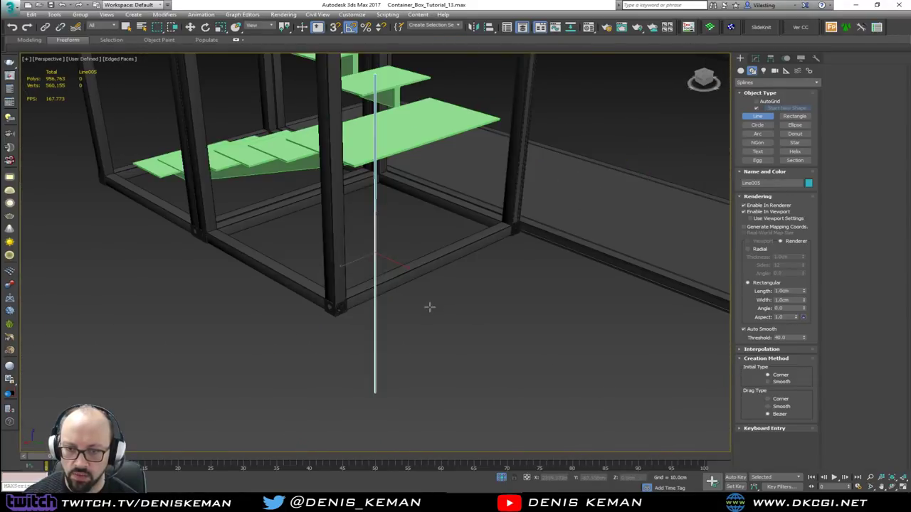
pyautogui.keyDown('alt'); pyautogui.moveTo(429, 306); pyautogui.dragTo(427, 344, button='middle'); pyautogui.keyUp('alt')
pyautogui.scroll(4, 376, 186)
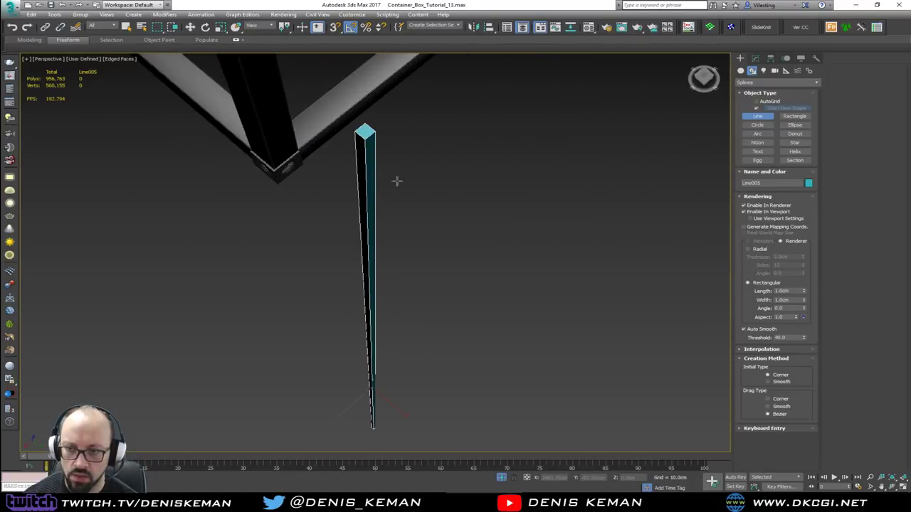
pyautogui.click(767, 251)
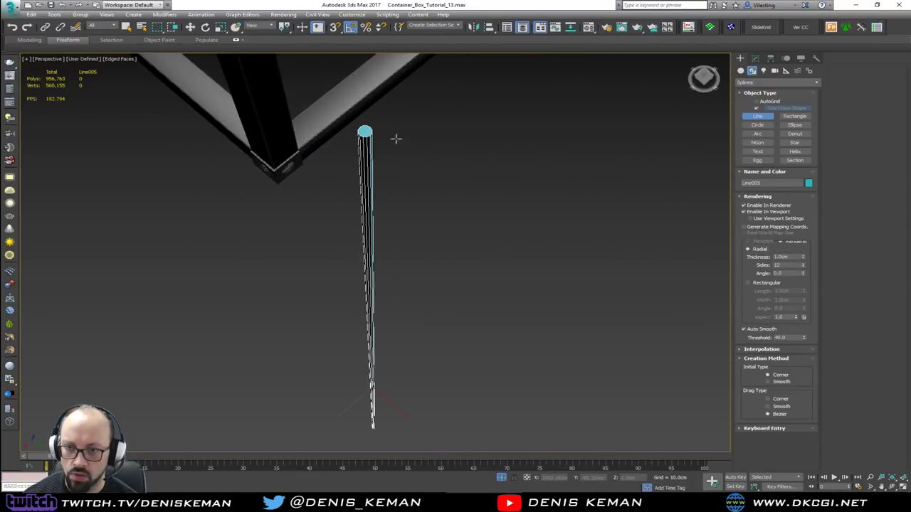
# - Add an Edit Poly modifier to the line and remove the two extra edges across its bottom cap
pyautogui.keyDown('alt'); pyautogui.moveTo(396, 138); pyautogui.dragTo(405, 155, button='middle'); pyautogui.keyUp('alt')
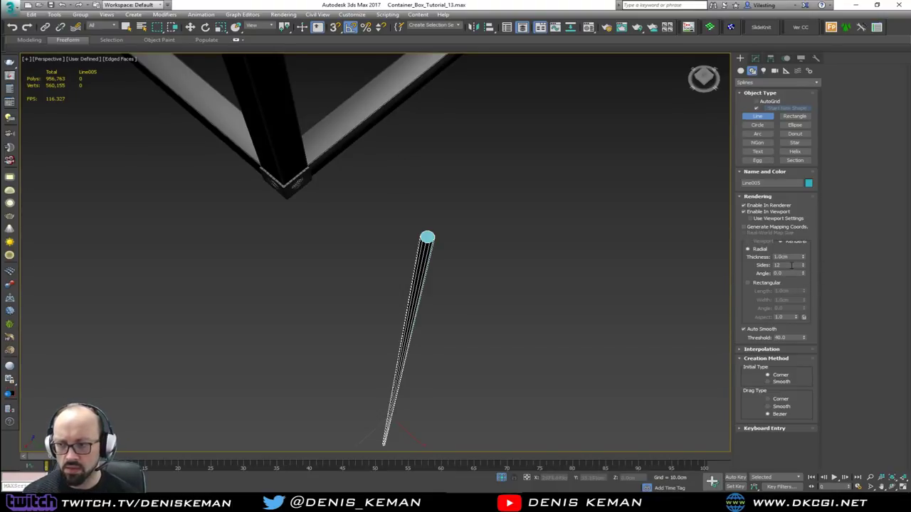
pyautogui.keyDown('alt'); pyautogui.moveTo(491, 279); pyautogui.dragTo(487, 148, button='middle'); pyautogui.keyUp('alt')
pyautogui.moveTo(460, 361); pyautogui.dragTo(405, 232, button='middle')
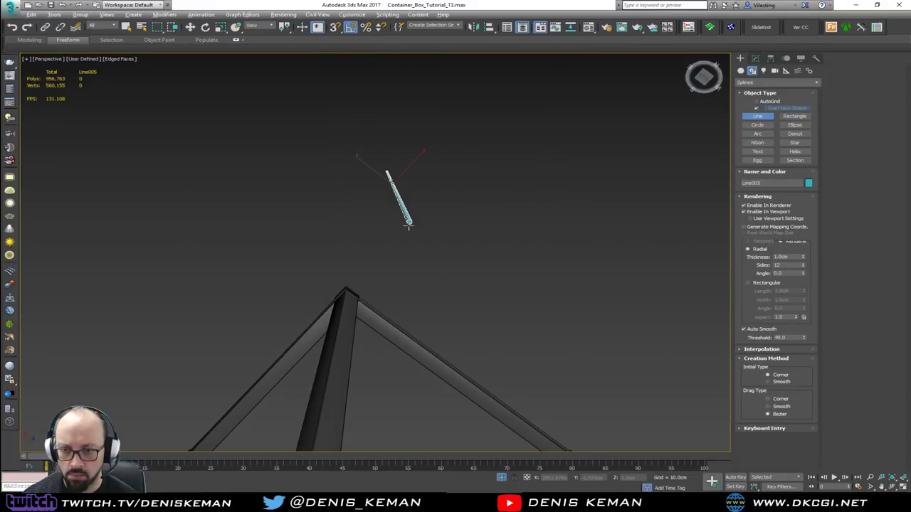
pyautogui.scroll(6, 413, 222)
pyautogui.scroll(-4, 413, 222)
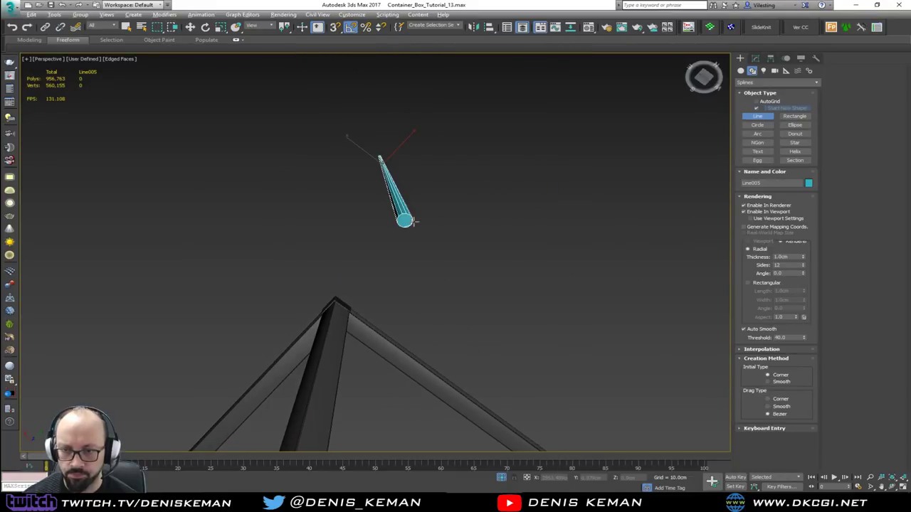
pyautogui.scroll(1, 413, 222)
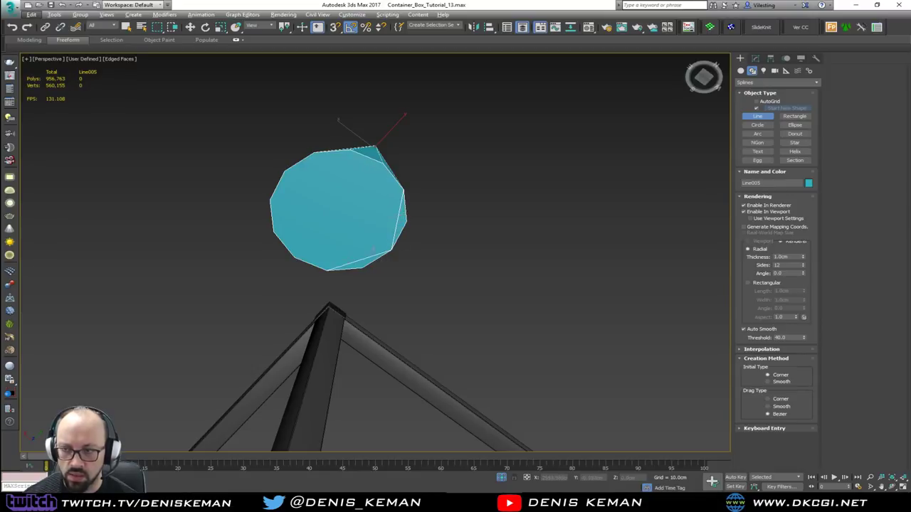
pyautogui.click(755, 58)
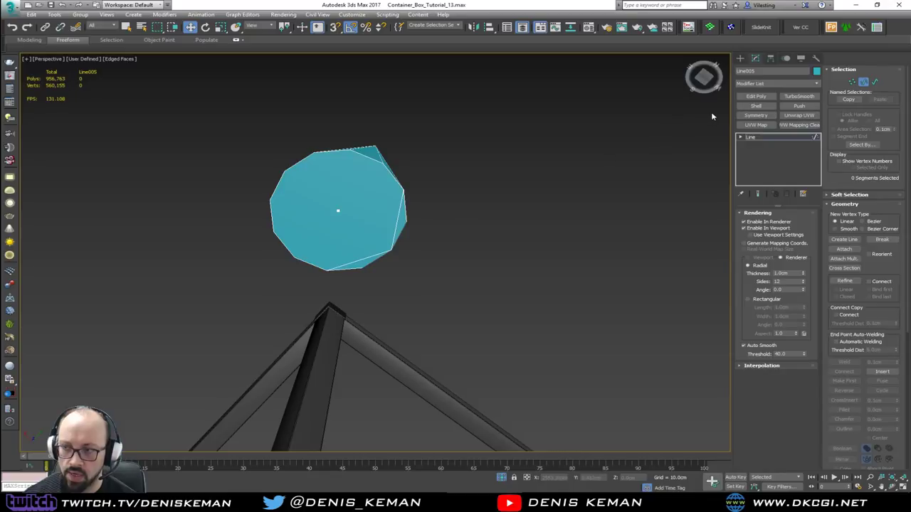
pyautogui.press('2')
pyautogui.click(755, 97)
pyautogui.press('2')
pyautogui.click(364, 259)
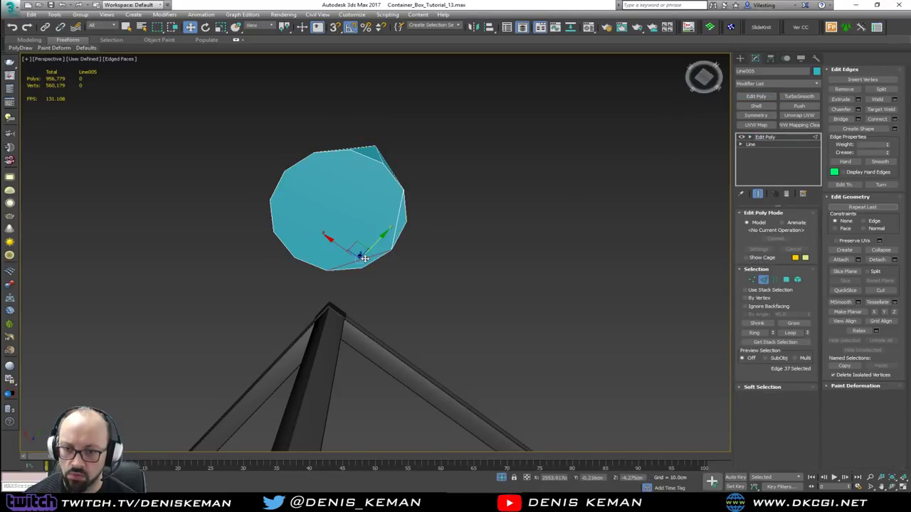
pyautogui.keyDown('ctrl'); pyautogui.click(394, 228); pyautogui.keyUp('ctrl')
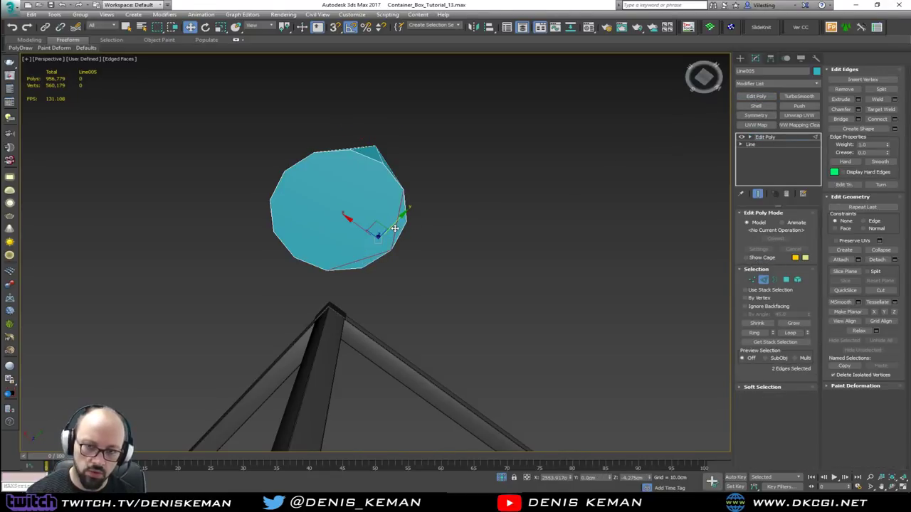
# - Delete the cap polygons at the bottom and top ends of the vertical cylinder
pyautogui.press('4')
pyautogui.click(365, 228)
pyautogui.press('z')
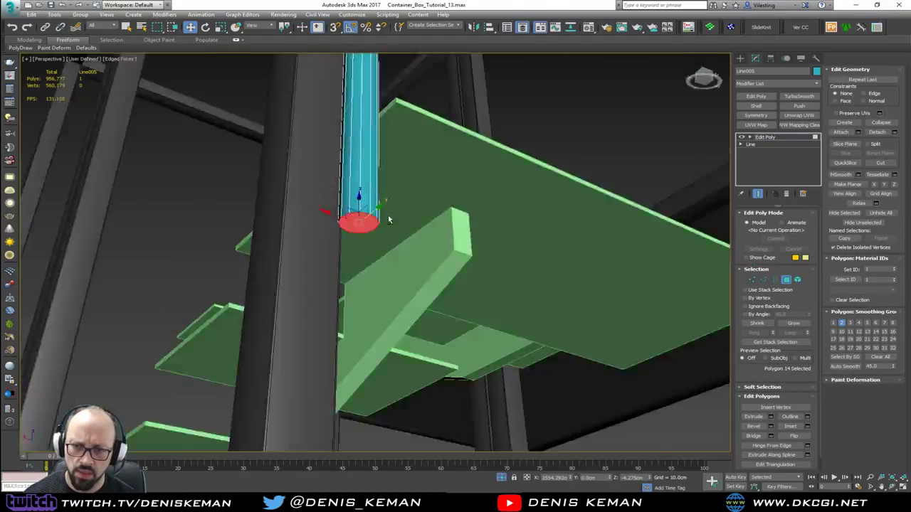
pyautogui.scroll(-8, 386, 291)
pyautogui.keyDown('alt'); pyautogui.moveTo(388, 217); pyautogui.dragTo(397, 450, button='middle'); pyautogui.keyUp('alt')
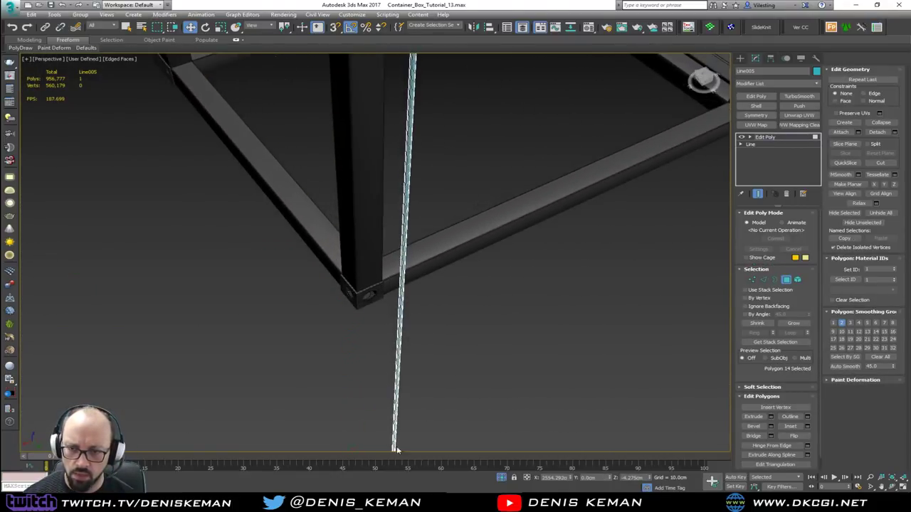
pyautogui.scroll(-3, 396, 450)
pyautogui.scroll(5, 397, 243)
pyautogui.scroll(-5, 395, 243)
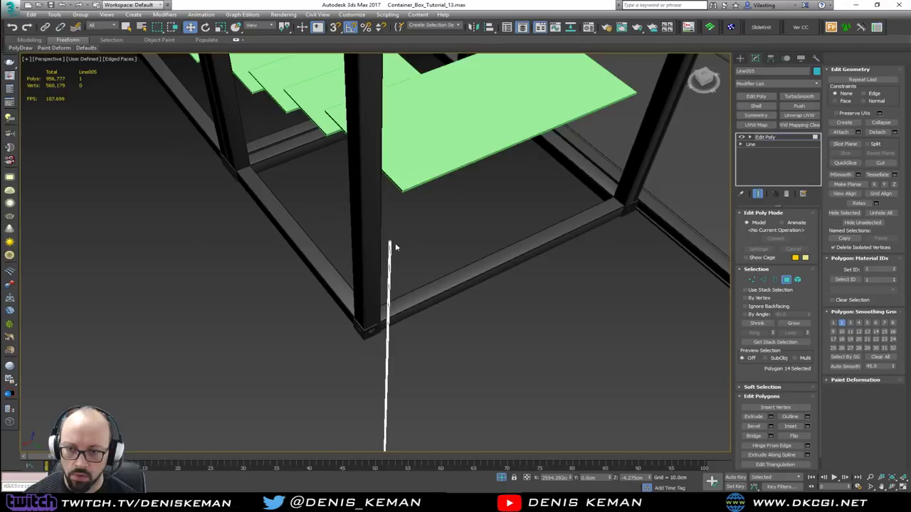
pyautogui.click(392, 246)
pyautogui.scroll(1, 396, 248)
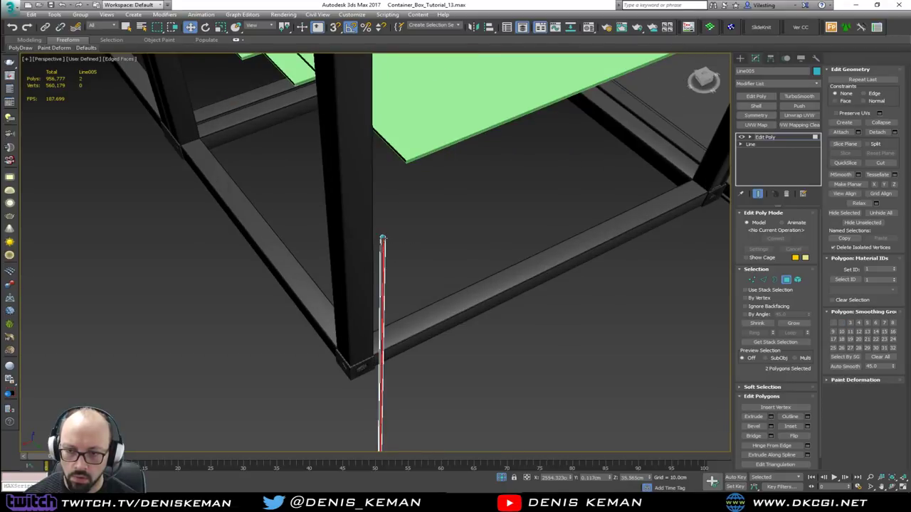
pyautogui.scroll(1, 385, 239)
pyautogui.click(382, 239)
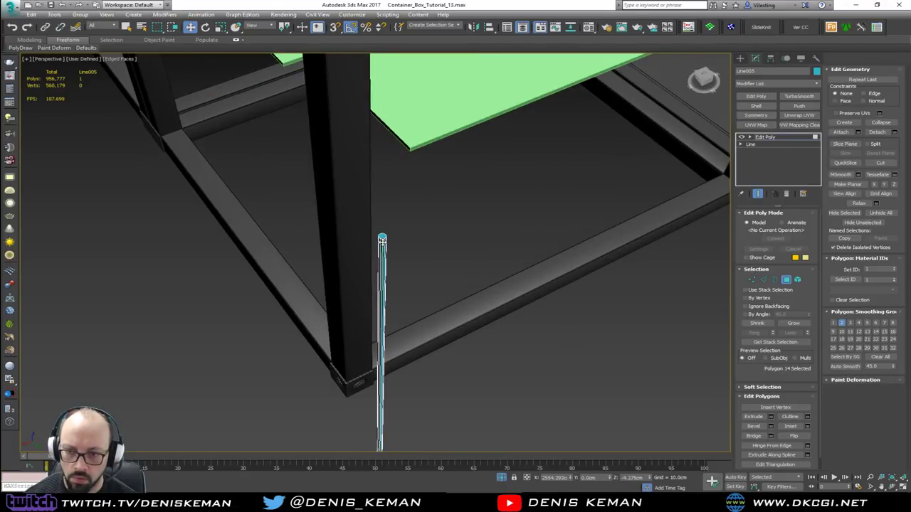
pyautogui.click(785, 279)
pyautogui.press('z')
# - Clone the open cylinder once as a Copy in the Top view, moved about 1 cm along X to touch the original
pyautogui.hotkey('alt', 'w')
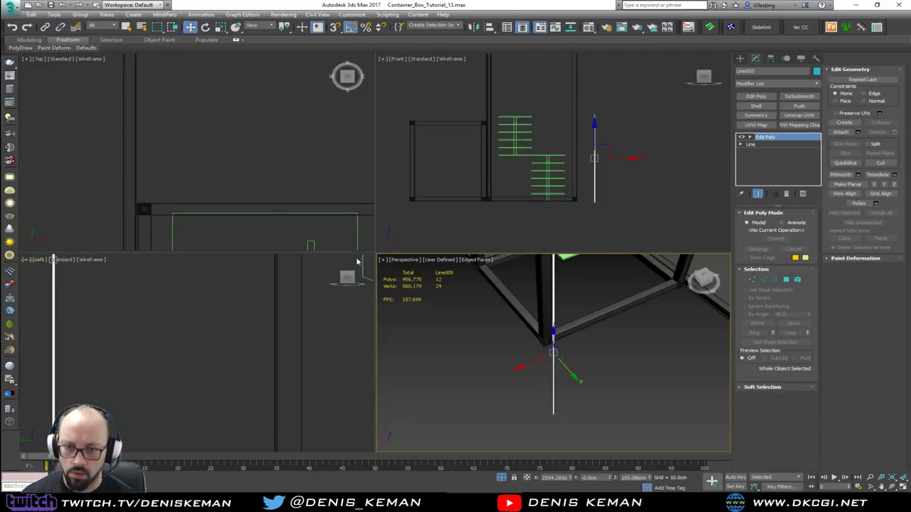
pyautogui.scroll(8, 306, 243)
pyautogui.hotkey('alt', 'w')
pyautogui.moveTo(306, 234); pyautogui.dragTo(93, 162, button='middle')
pyautogui.scroll(-3, 94, 162)
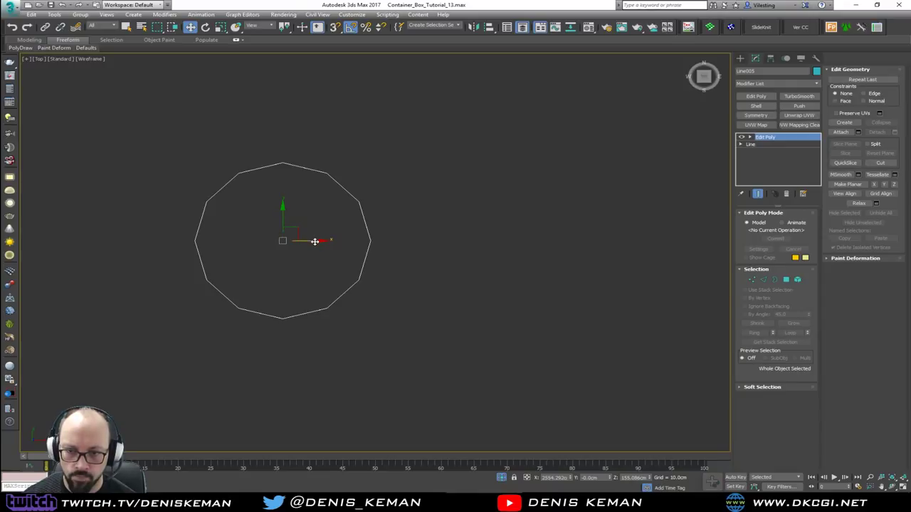
pyautogui.moveTo(315, 240)
pyautogui.keyDown('shift'); pyautogui.mouseDown()
pyautogui.moveTo(507, 242)
pyautogui.moveTo(491, 243)
pyautogui.mouseUp(); pyautogui.keyUp('shift')
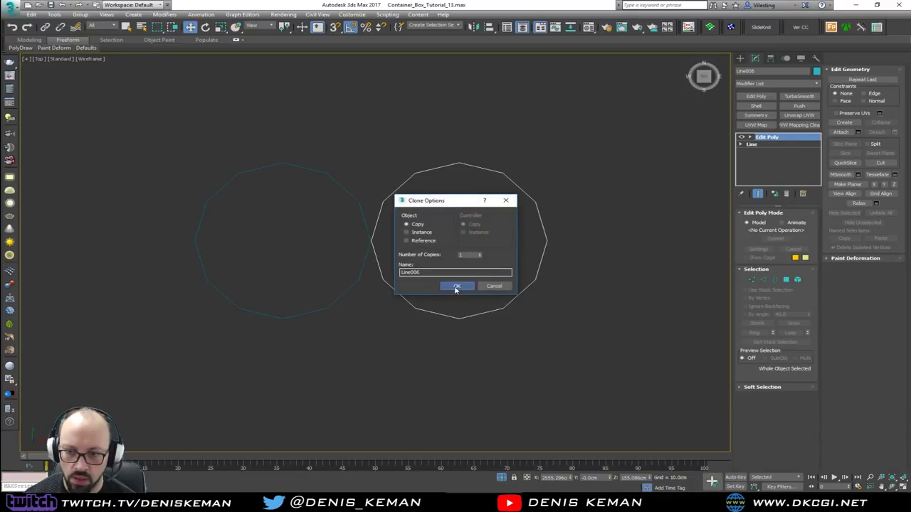
pyautogui.click(458, 285)
pyautogui.moveTo(463, 261); pyautogui.dragTo(487, 342, button='middle')
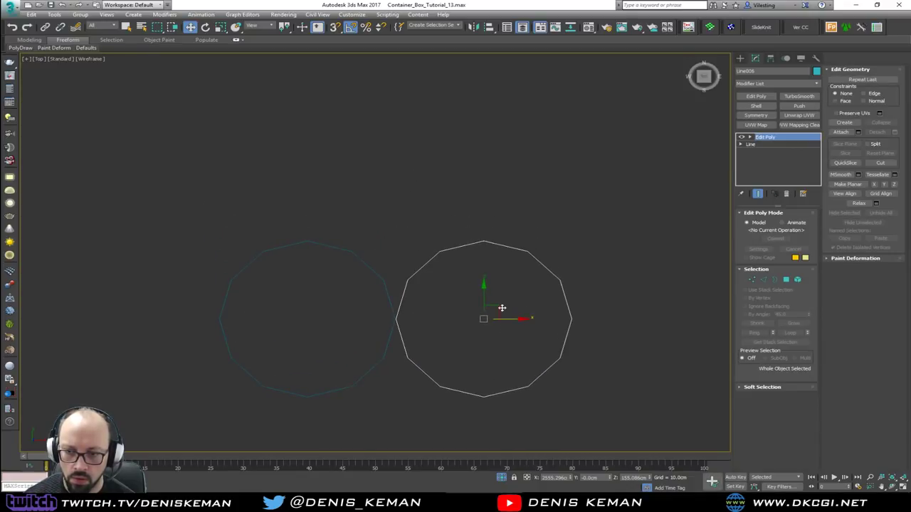
# - Clone the selected cylinder once more in the Top view, placing the copy centred above the other two at about Y 0.87 cm
pyautogui.keyDown('shift'); pyautogui.moveTo(502, 306); pyautogui.dragTo(412, 170); pyautogui.keyUp('shift')
pyautogui.click(455, 285)
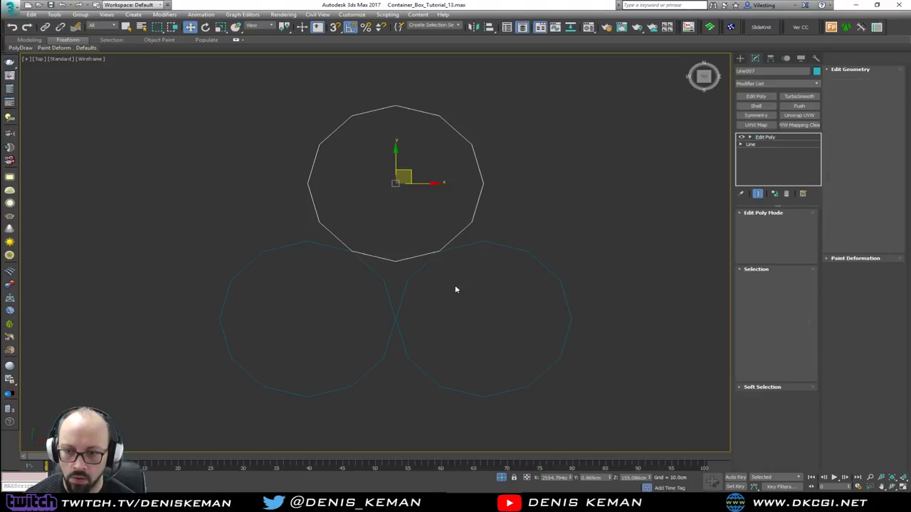
# - Attach the two lower cylinders to the new third cylinder in the perspective view so all three strands form one object
pyautogui.hotkey('alt', 'w')
pyautogui.middleClick(451, 289)
pyautogui.hotkey('alt', 'w')
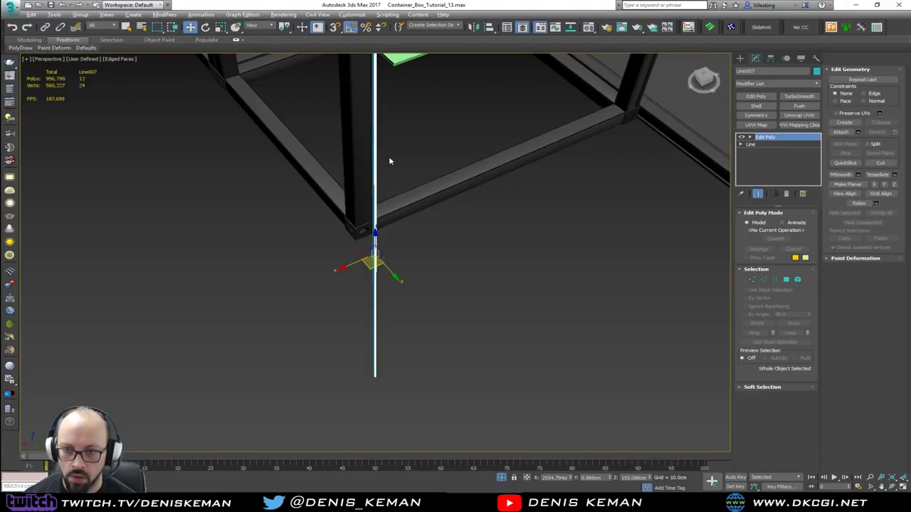
pyautogui.keyDown('alt'); pyautogui.moveTo(390, 161); pyautogui.dragTo(388, 170, button='middle'); pyautogui.keyUp('alt')
pyautogui.moveTo(357, 222)
pyautogui.keyDown('alt'); pyautogui.mouseDown(button='middle')
pyautogui.moveTo(373, 209)
pyautogui.moveTo(373, 233)
pyautogui.mouseUp(button='middle'); pyautogui.keyUp('alt')
pyautogui.moveTo(521, 189); pyautogui.dragTo(530, 222, button='middle')
pyautogui.click(840, 134)
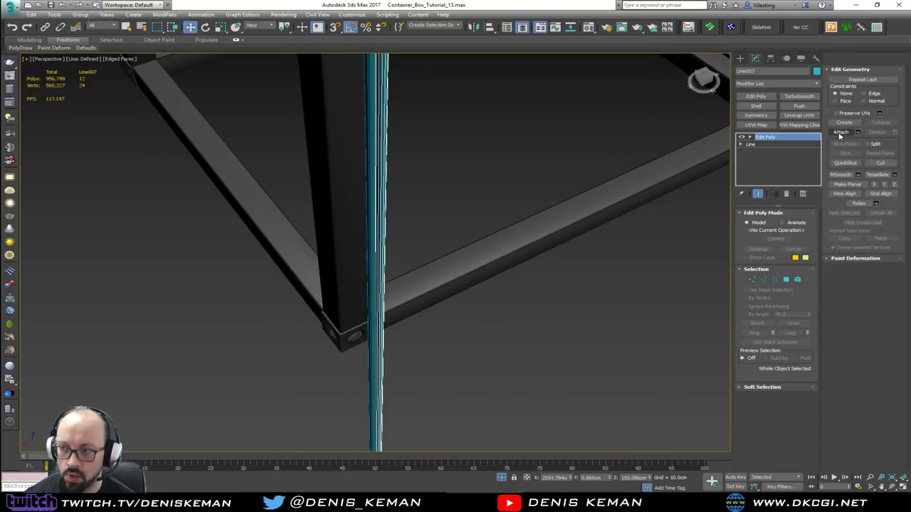
pyautogui.click(368, 326)
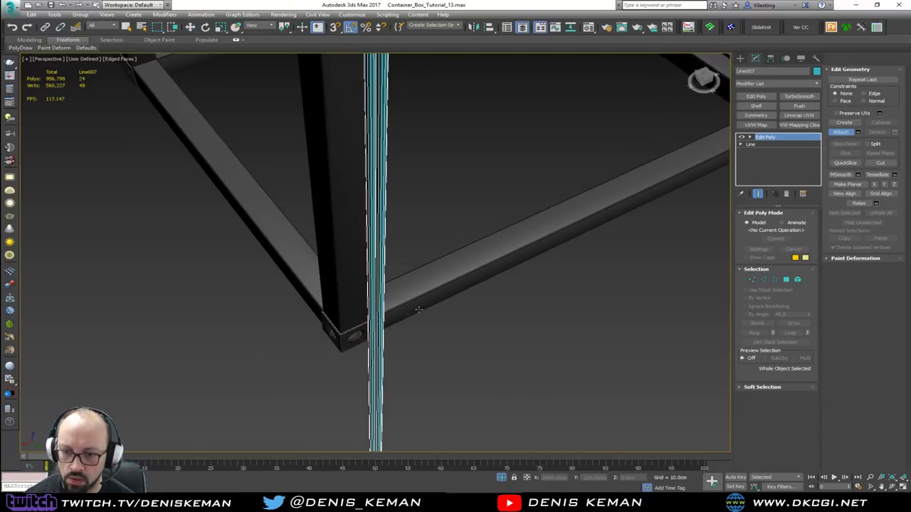
pyautogui.keyDown('alt'); pyautogui.moveTo(369, 326); pyautogui.dragTo(371, 313, button='middle'); pyautogui.keyUp('alt')
pyautogui.press('w')
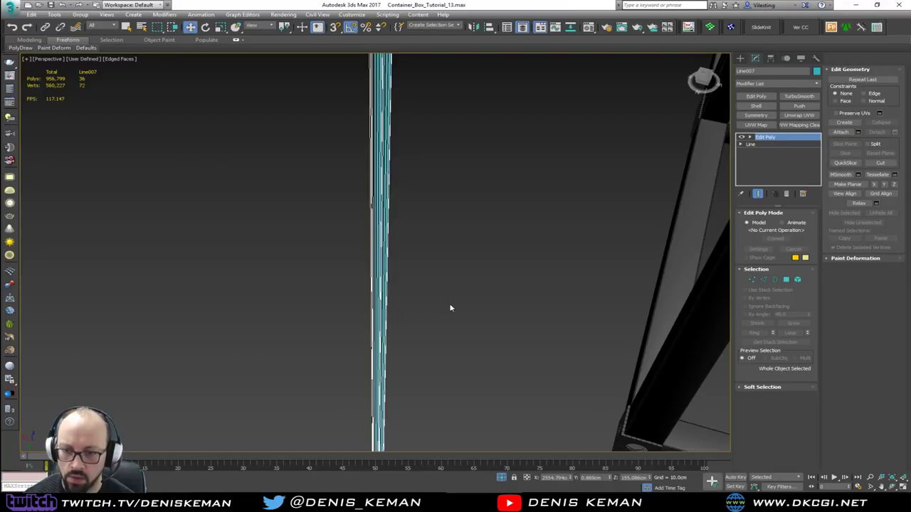
# - Select the vertical edges of all three strands and connect them with 40 segments
pyautogui.press('2')
pyautogui.moveTo(494, 247); pyautogui.dragTo(300, 281)
pyautogui.keyDown('alt'); pyautogui.moveTo(299, 282); pyautogui.dragTo(298, 275, button='middle'); pyautogui.keyUp('alt')
pyautogui.press('z')
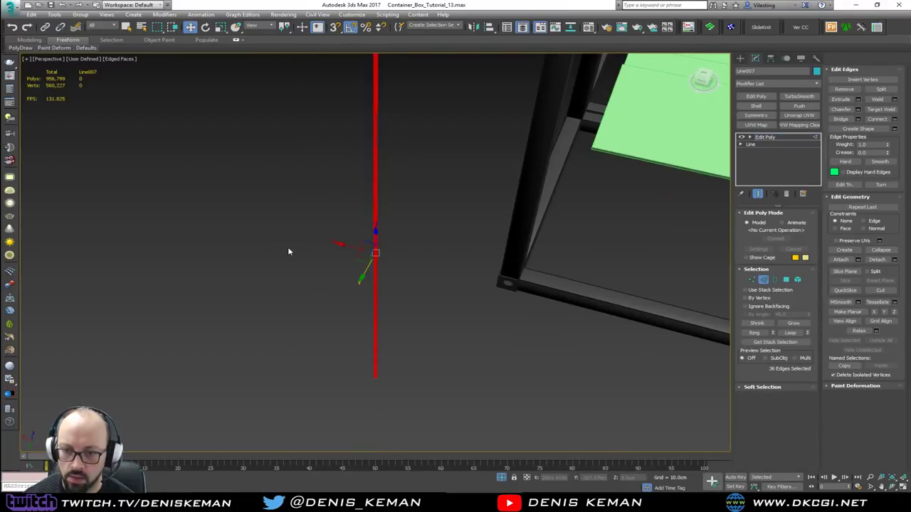
pyautogui.scroll(4, 371, 253)
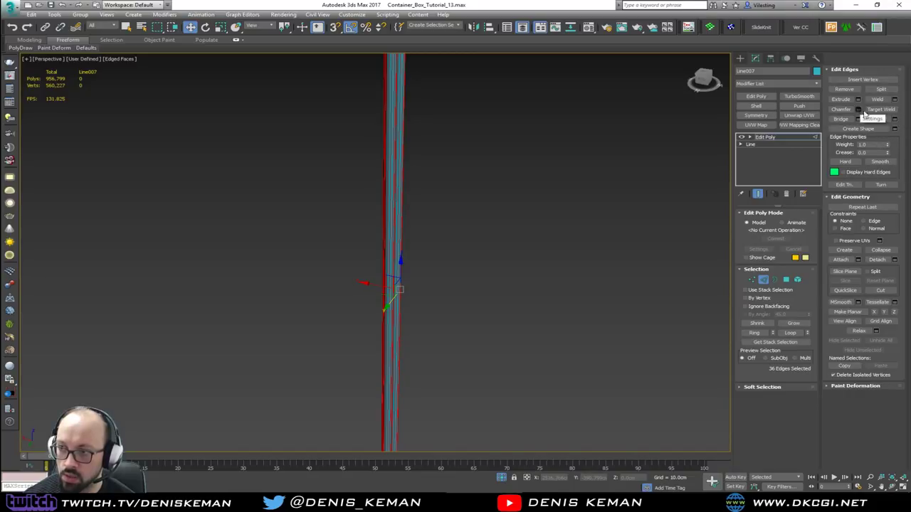
pyautogui.click(895, 118)
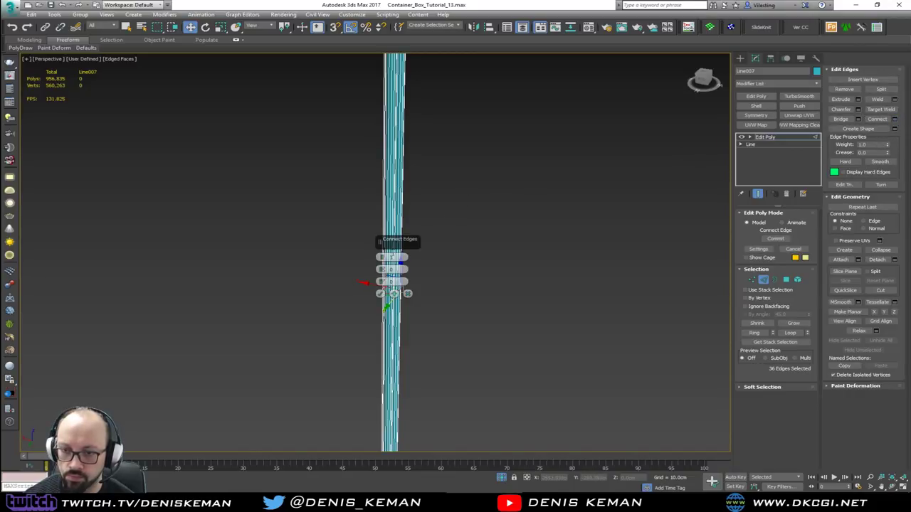
pyautogui.moveTo(381, 258); pyautogui.dragTo(377, 256)
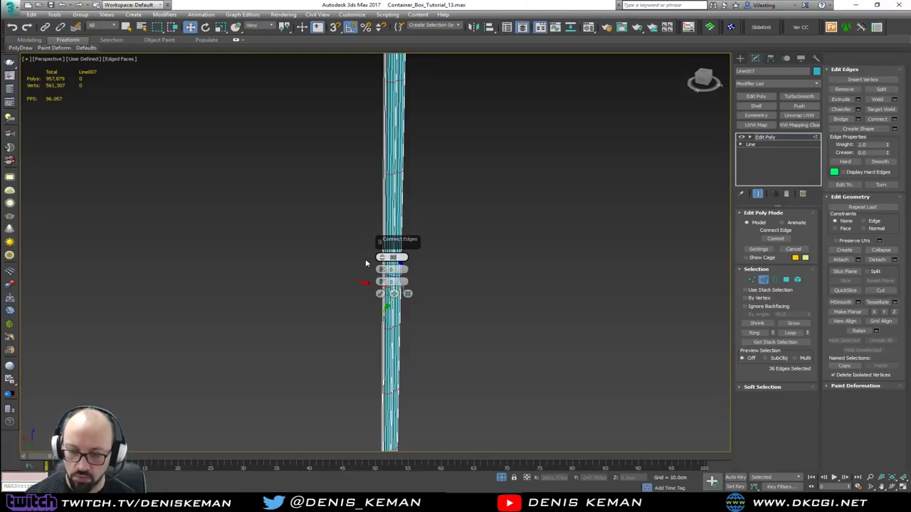
pyautogui.write('40')
pyautogui.press('Return')
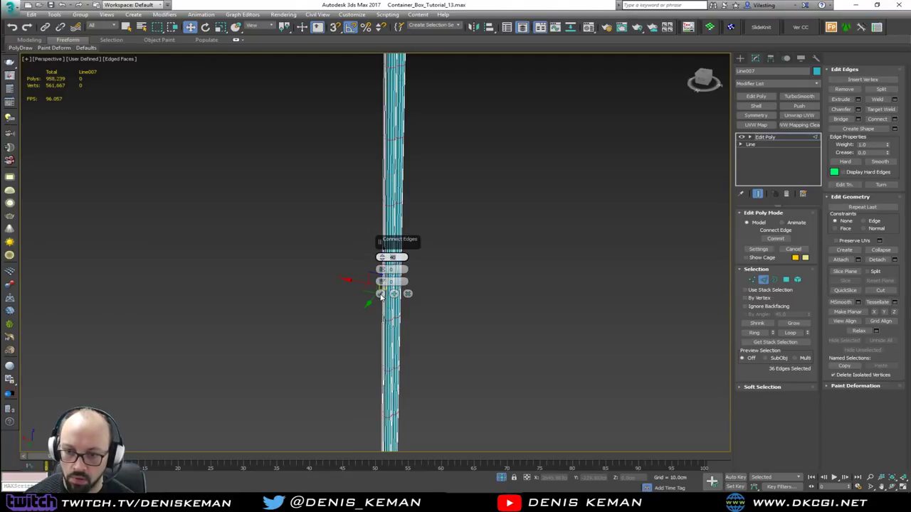
pyautogui.click(381, 295)
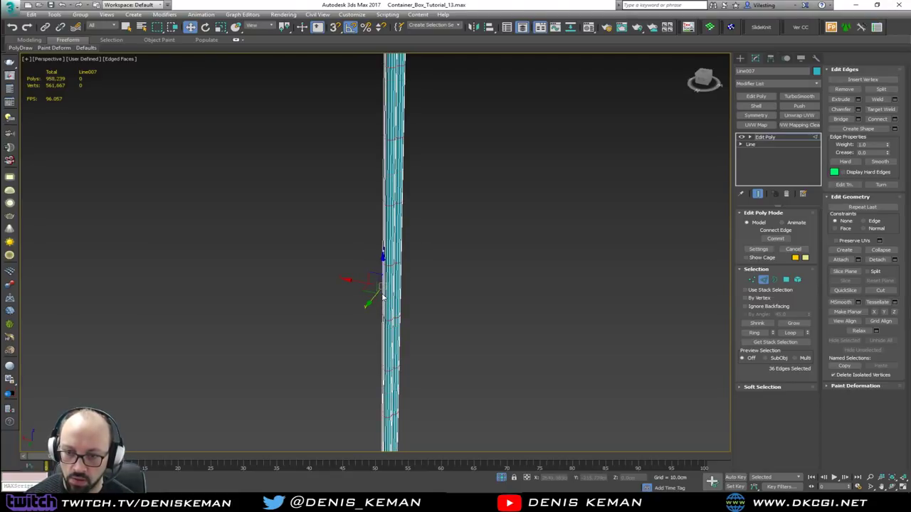
pyautogui.click(766, 282)
# - In the Top view, nudge the upper strand element slightly along Y and the lower-right one slightly along X, away from their neighbours
pyautogui.click(517, 282)
pyautogui.scroll(-10, 439, 198)
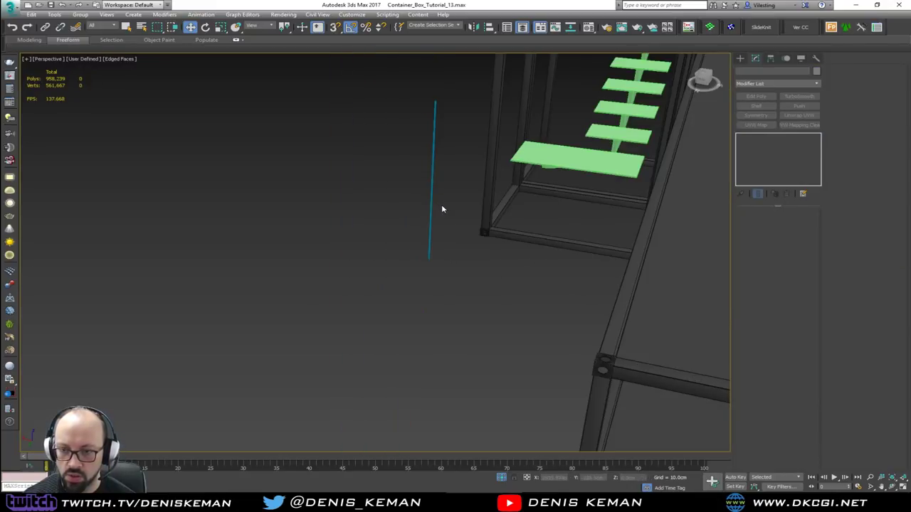
pyautogui.moveTo(441, 208); pyautogui.dragTo(411, 240)
pyautogui.press('z')
pyautogui.hotkey('alt', 'w')
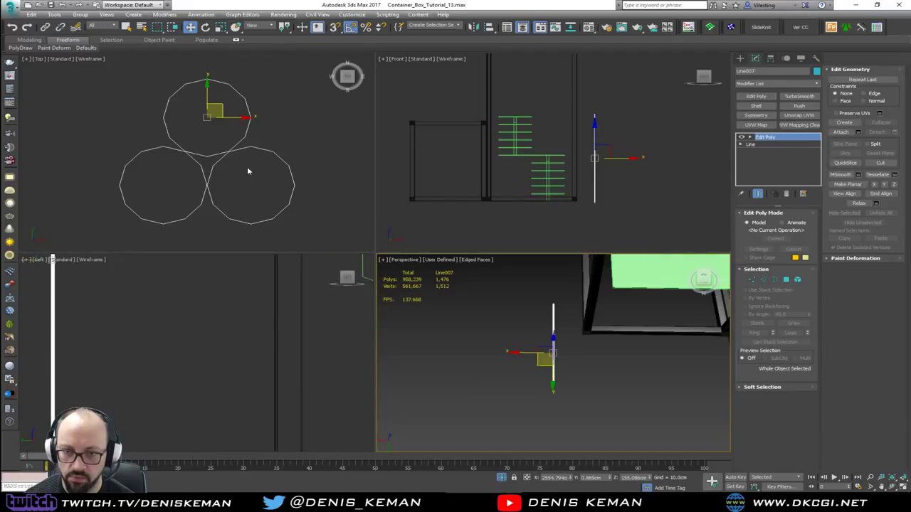
pyautogui.middleClick(248, 170)
pyautogui.press('z')
pyautogui.hotkey('alt', 'w')
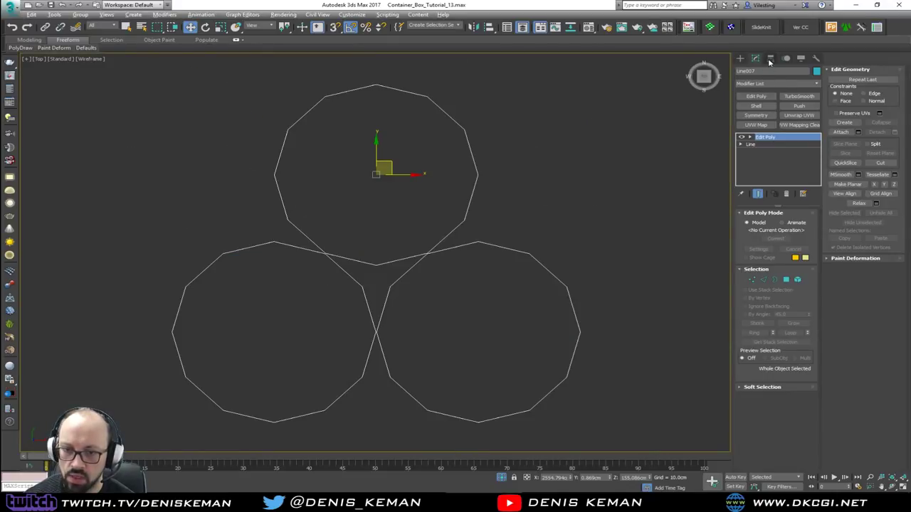
pyautogui.click(797, 279)
pyautogui.scroll(4, 388, 185)
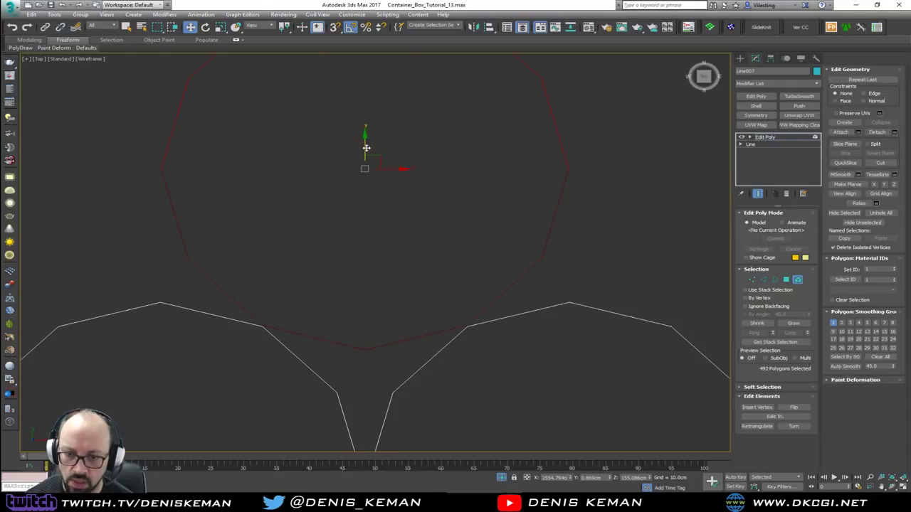
pyautogui.scroll(-2, 411, 186)
pyautogui.moveTo(411, 185); pyautogui.dragTo(411, 122, button='middle')
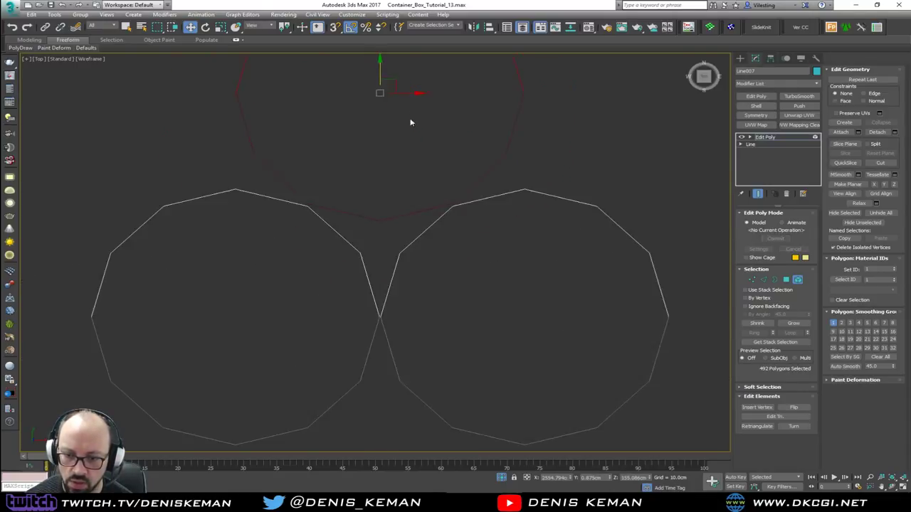
pyautogui.click(389, 275)
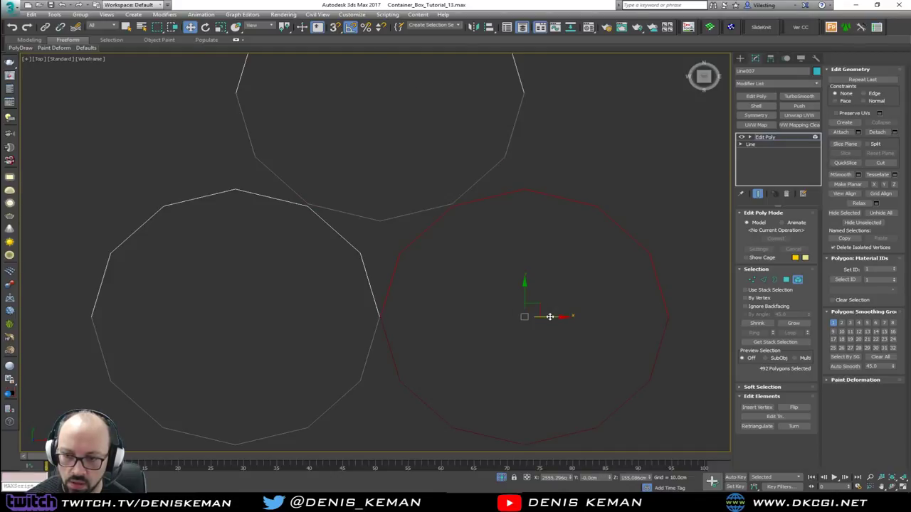
pyautogui.moveTo(551, 316); pyautogui.dragTo(552, 317)
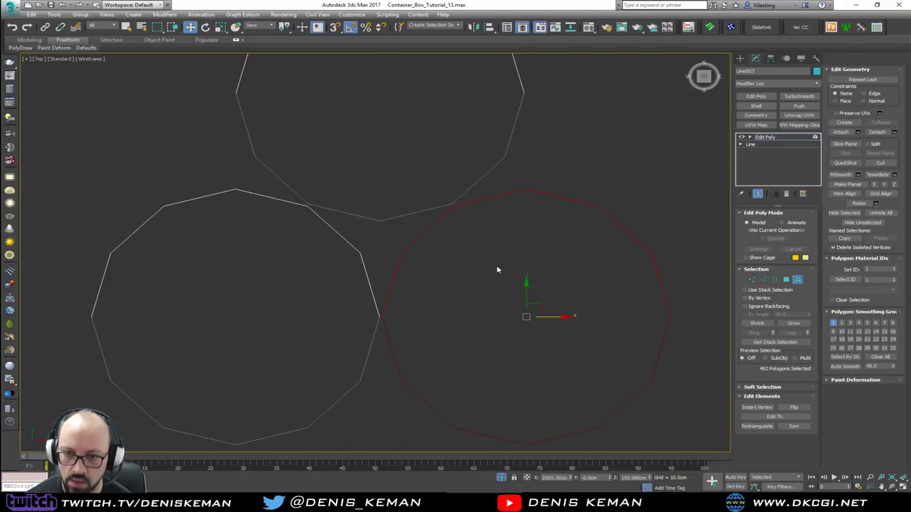
pyautogui.click(797, 280)
# - Centre the pivot on the three-strand object, then move it down along Y to about 0.3 cm, into the gap between the strands
pyautogui.click(770, 58)
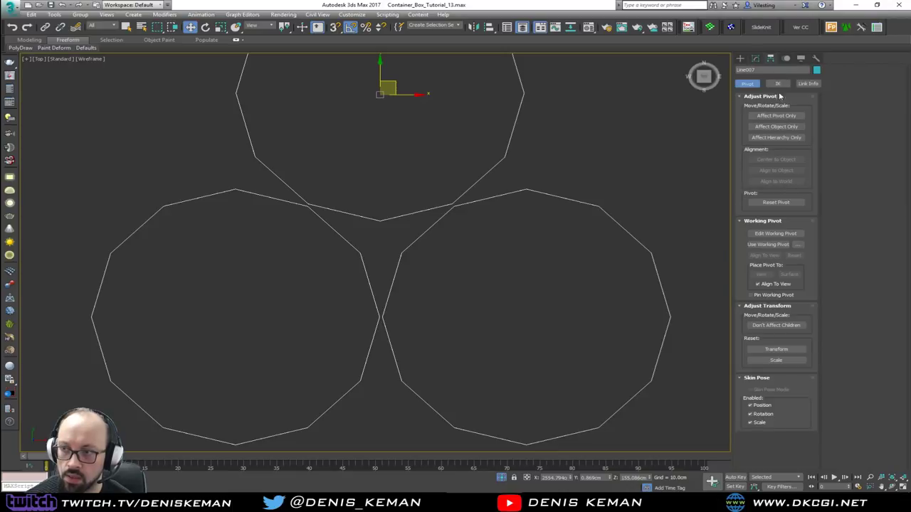
pyautogui.click(785, 117)
pyautogui.click(775, 160)
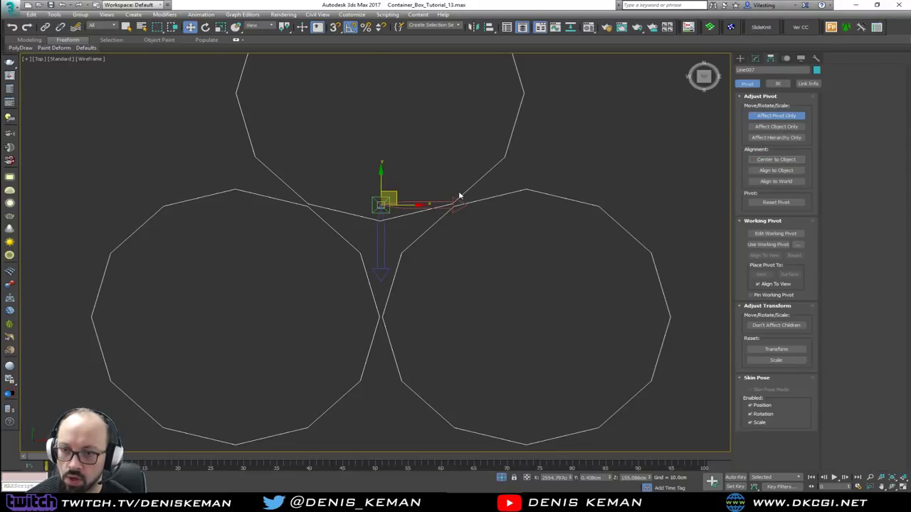
pyautogui.moveTo(384, 204); pyautogui.dragTo(384, 228, button='middle')
pyautogui.moveTo(375, 206); pyautogui.dragTo(373, 242)
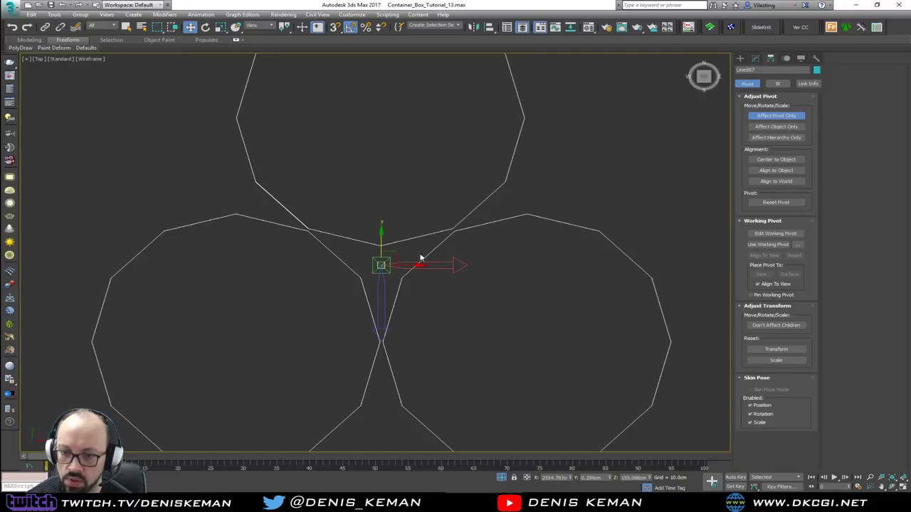
pyautogui.click(792, 118)
# - Move the strands' pivot down along Z to their bottom end in the perspective view, with snapping turned on
pyautogui.hotkey('alt', 'w')
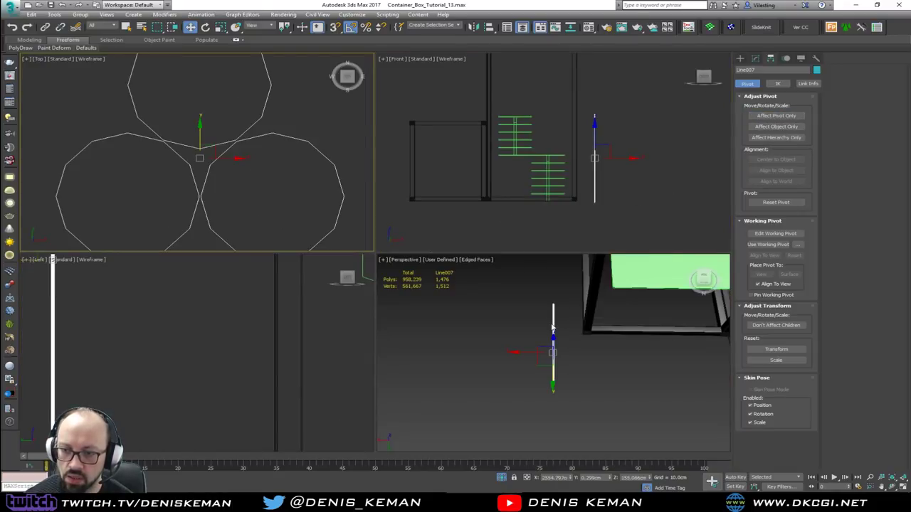
pyautogui.rightClick(459, 318)
pyautogui.hotkey('alt', 'w')
pyautogui.keyDown('alt'); pyautogui.moveTo(459, 318); pyautogui.dragTo(507, 291, button='middle'); pyautogui.keyUp('alt')
pyautogui.click(775, 116)
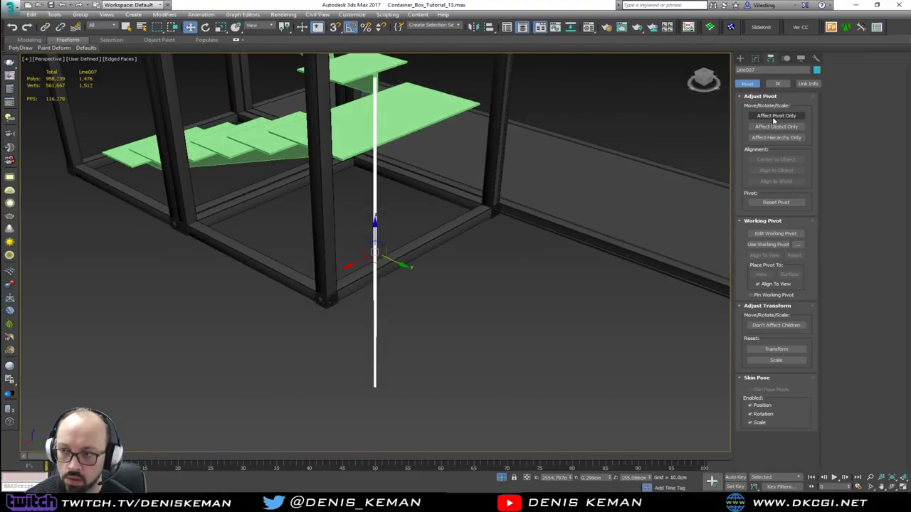
pyautogui.moveTo(374, 237); pyautogui.dragTo(375, 385)
pyautogui.press('s')
pyautogui.click(775, 120)
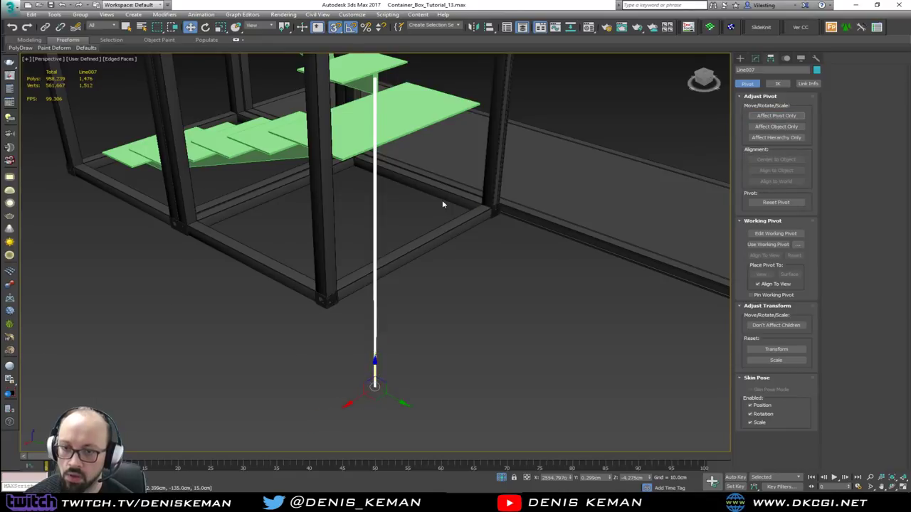
# - Add a Twist modifier above the Edit Poly of the three-strand object
pyautogui.keyDown('alt'); pyautogui.moveTo(406, 291); pyautogui.dragTo(379, 306, button='middle'); pyautogui.keyUp('alt')
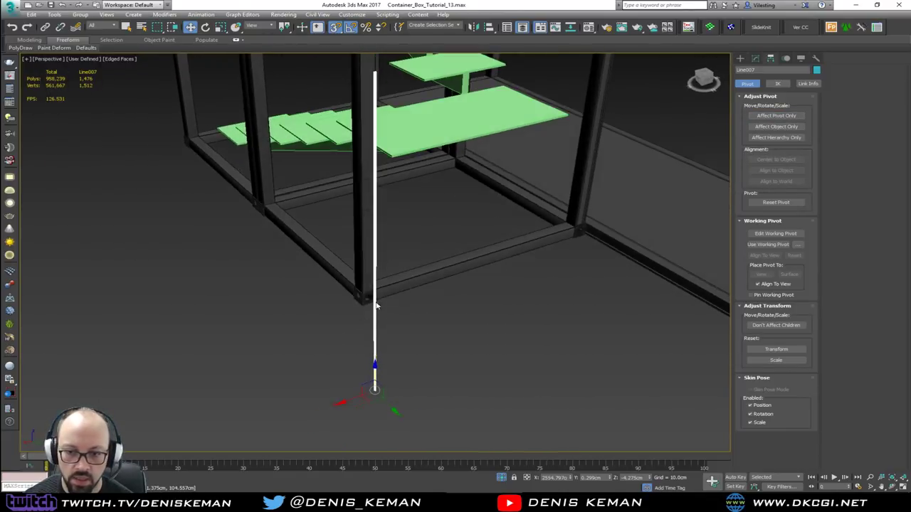
pyautogui.click(756, 59)
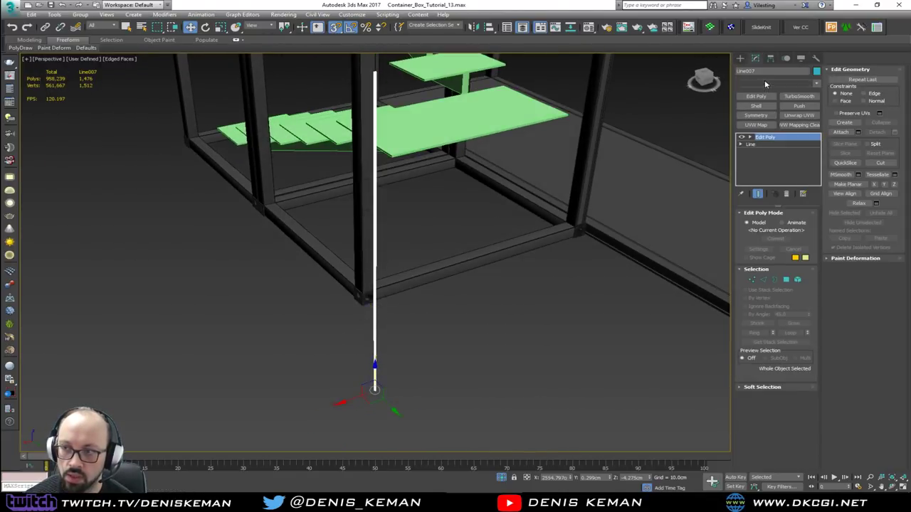
pyautogui.click(764, 80)
pyautogui.press('t')
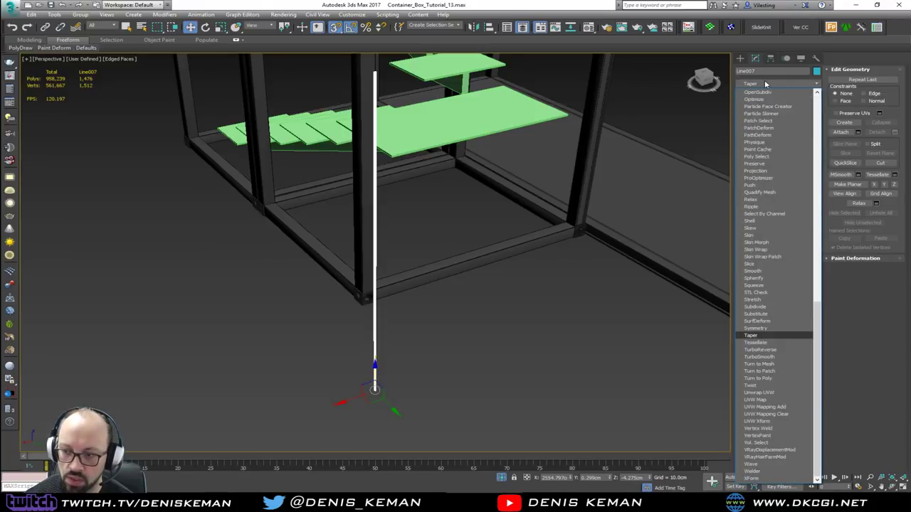
pyautogui.click(768, 385)
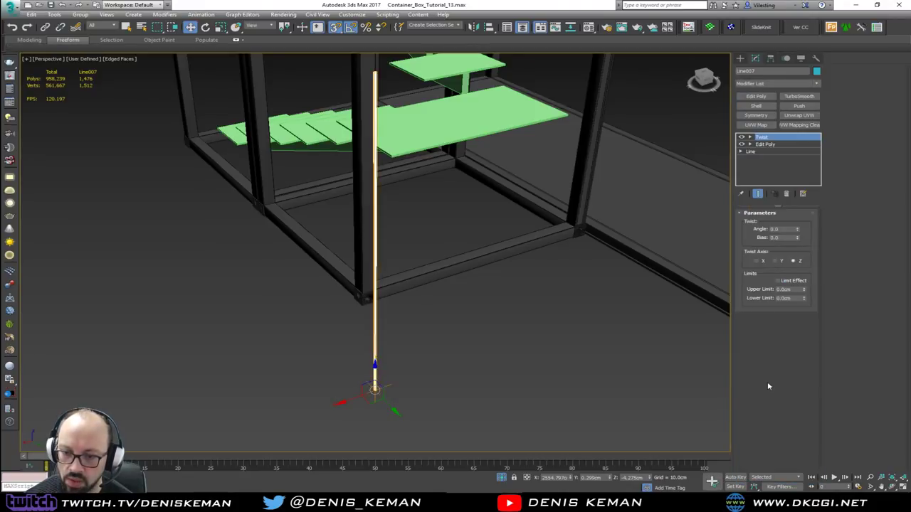
# - Raise the Twist angle to about 33.5, try the available twist axes and settle on Y
pyautogui.scroll(5, 384, 400)
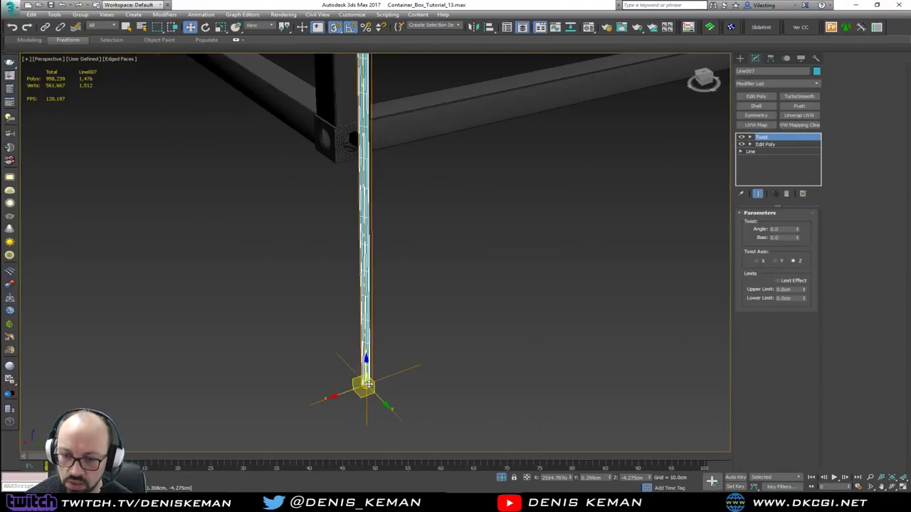
pyautogui.moveTo(798, 233); pyautogui.dragTo(796, 204)
pyautogui.click(776, 261)
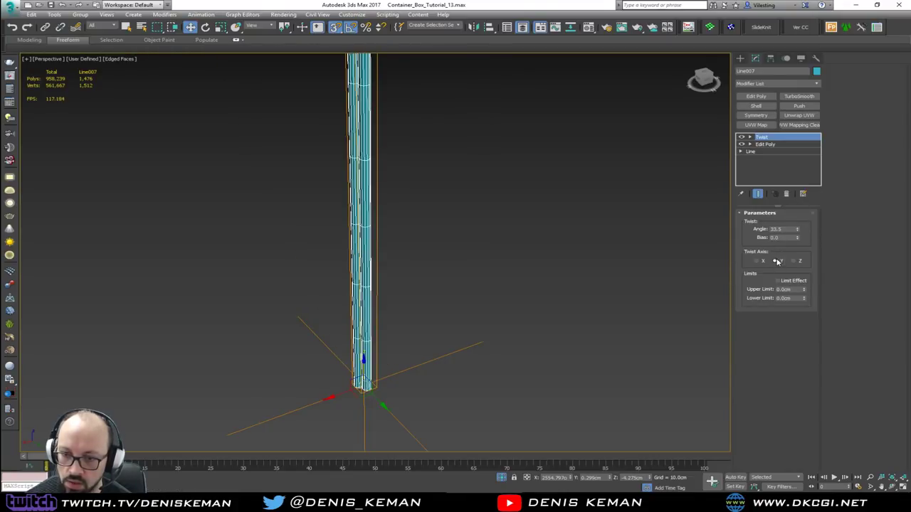
pyautogui.click(757, 261)
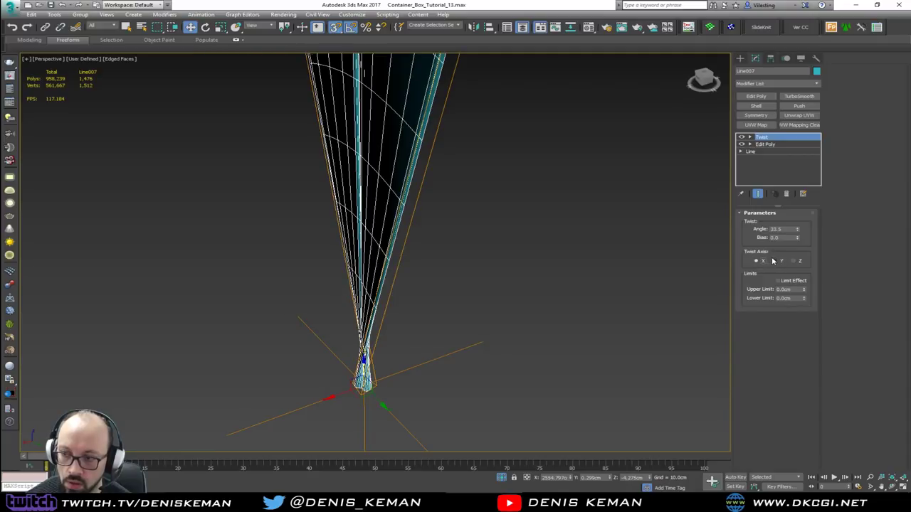
pyautogui.click(775, 261)
# - Try larger twist angles on the strands while watching all viewports, and set the Twist angle to 1200
pyautogui.moveTo(434, 171); pyautogui.dragTo(420, 272, button='middle')
pyautogui.scroll(-5, 425, 294)
pyautogui.hotkey('alt', 'w')
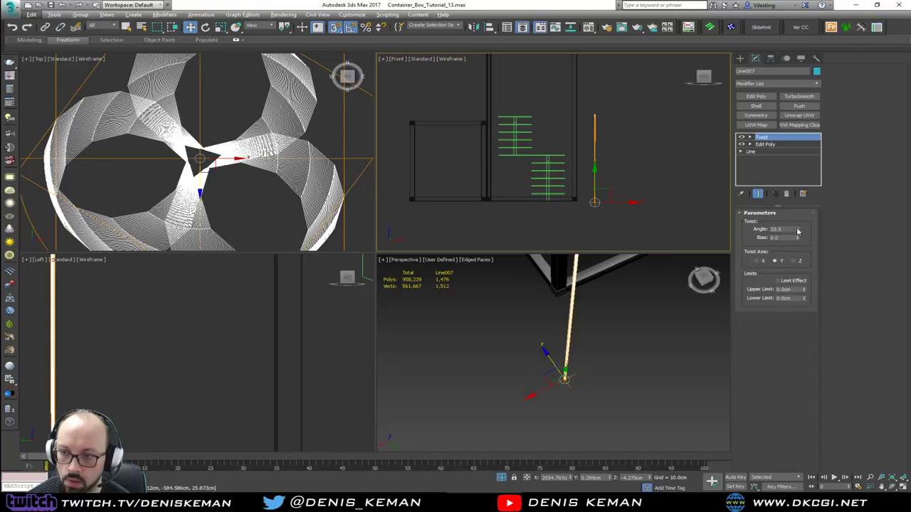
pyautogui.moveTo(798, 231); pyautogui.dragTo(744, 203)
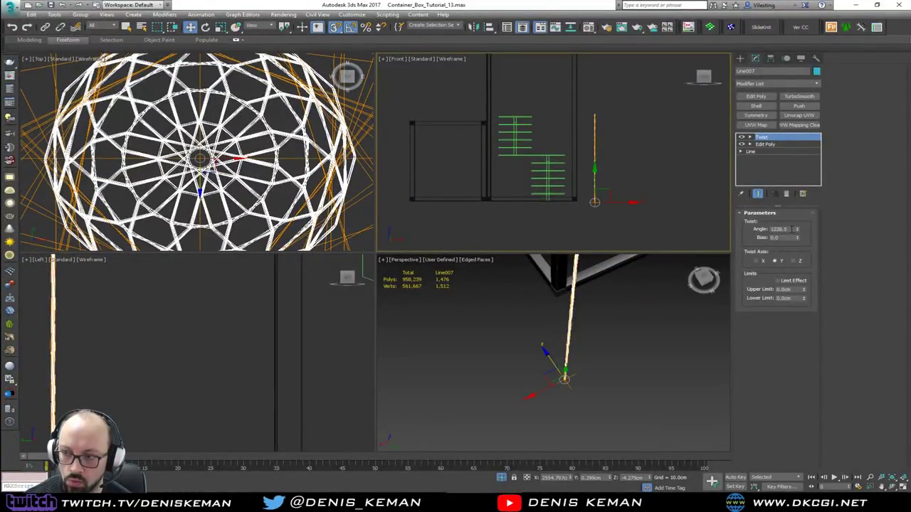
pyautogui.doubleClick(772, 228)
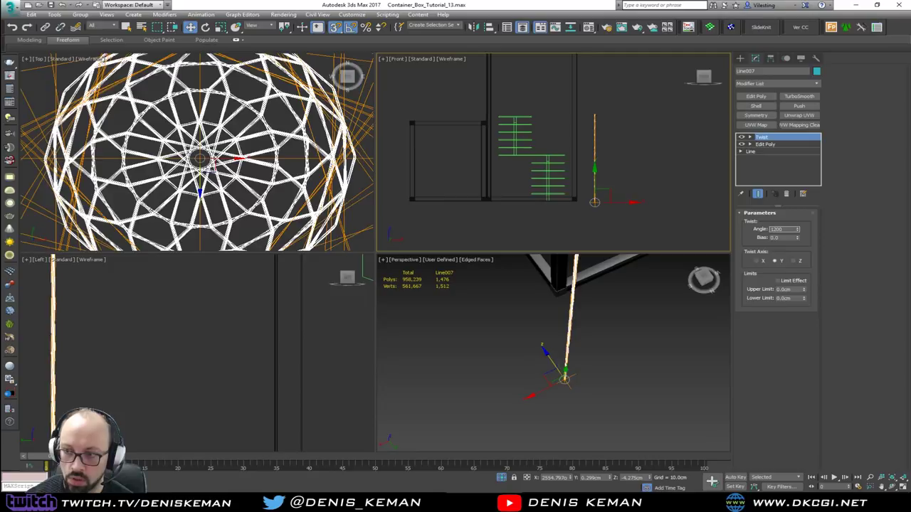
pyautogui.write('1200')
pyautogui.press('Return')
pyautogui.middleClick(567, 343)
pyautogui.hotkey('alt', 'w')
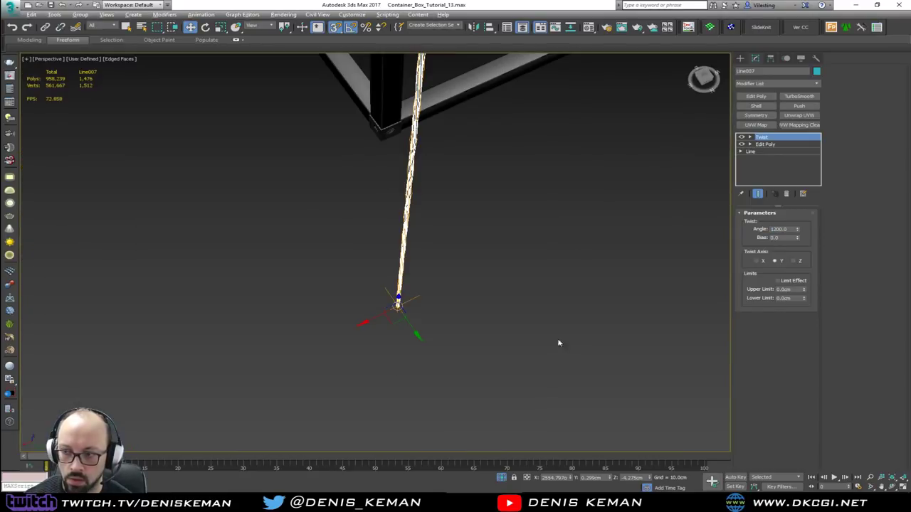
# - Isolate the twisted strands and switch off their edge display to judge the twist along the rope
pyautogui.moveTo(503, 285); pyautogui.dragTo(493, 383, button='middle')
pyautogui.scroll(5, 415, 315)
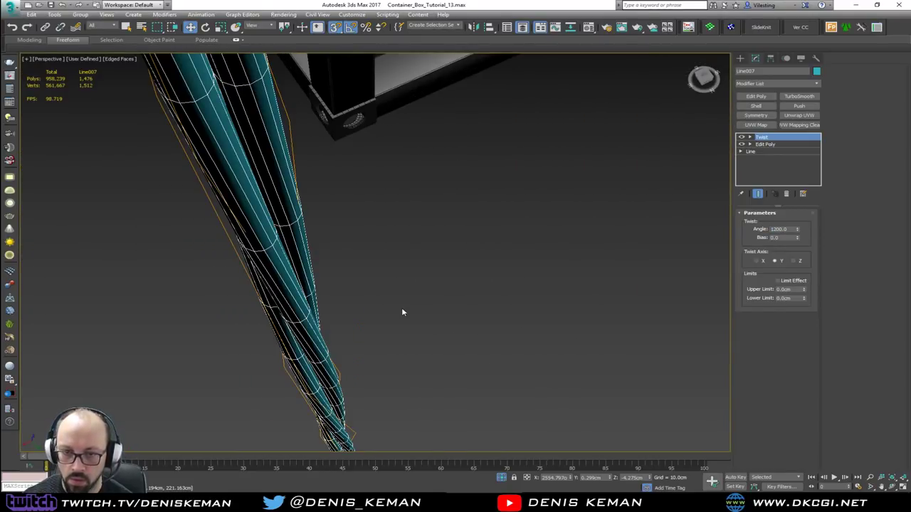
pyautogui.press('F4')
pyautogui.scroll(-6, 393, 311)
pyautogui.keyDown('alt'); pyautogui.moveTo(384, 309); pyautogui.dragTo(424, 292, button='middle'); pyautogui.keyUp('alt')
pyautogui.scroll(2, 409, 295)
pyautogui.hotkey('alt', 'q')
pyautogui.moveTo(376, 225); pyautogui.dragTo(375, 238, button='middle')
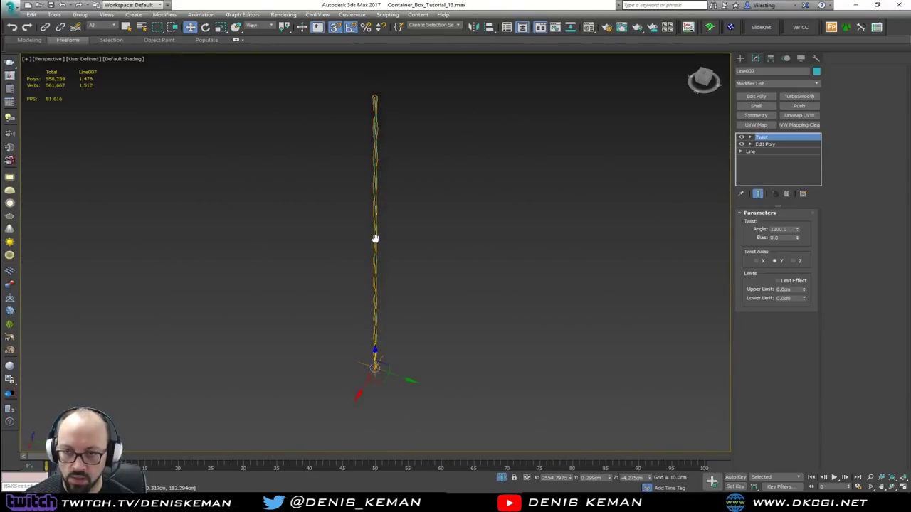
pyautogui.scroll(8, 374, 260)
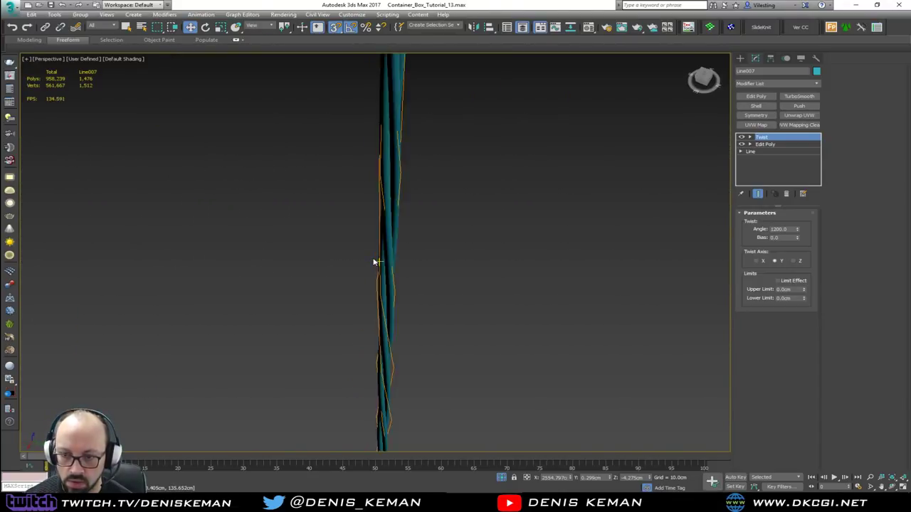
# - Turn snapping off, try Twist angles of 2400 and 6000, and set the Twist angle to 3000
pyautogui.press('s')
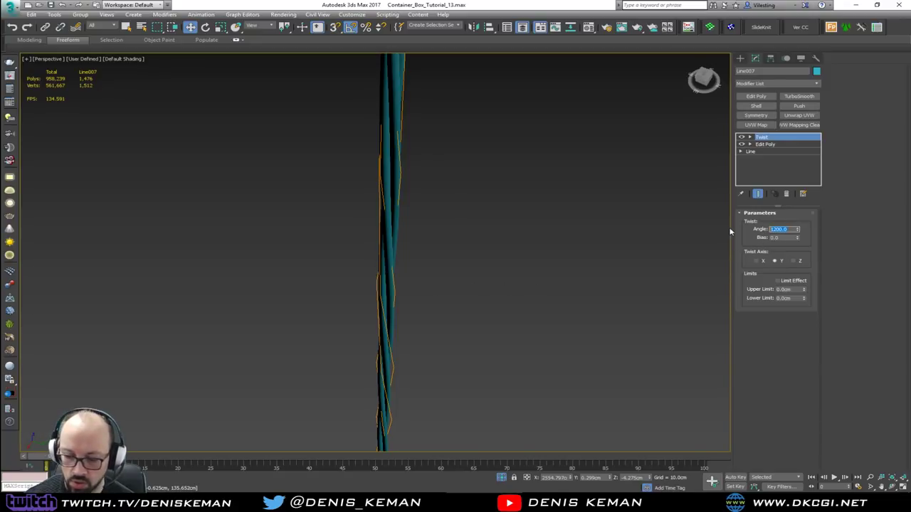
pyautogui.press('Return')
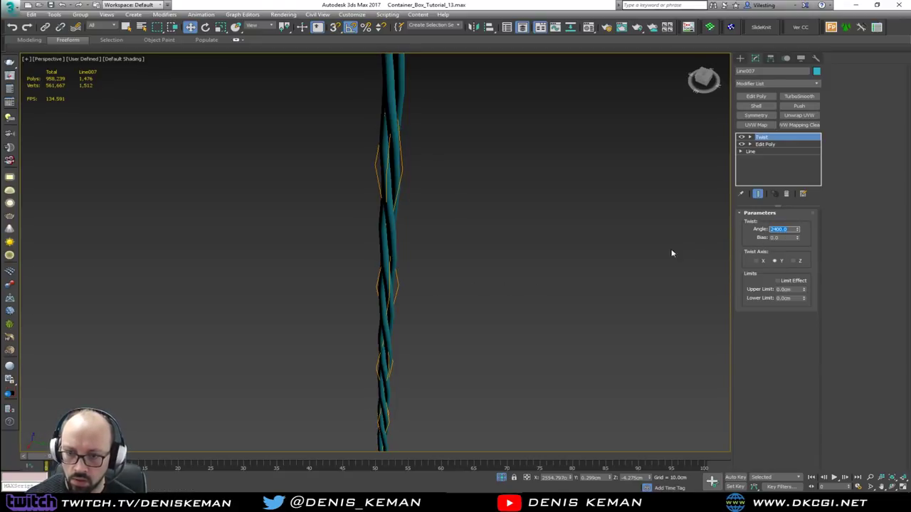
pyautogui.keyDown('alt'); pyautogui.moveTo(361, 356); pyautogui.dragTo(388, 349, button='middle'); pyautogui.keyUp('alt')
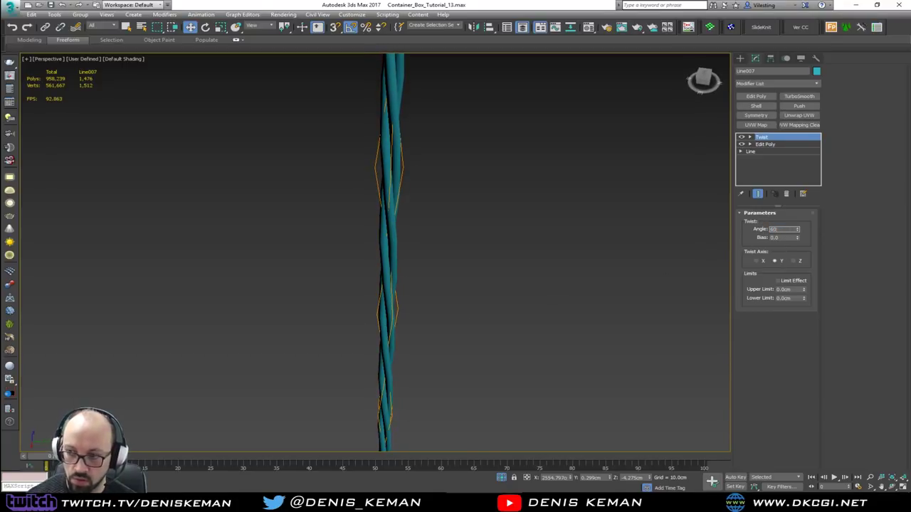
pyautogui.write('6000')
pyautogui.press('Return')
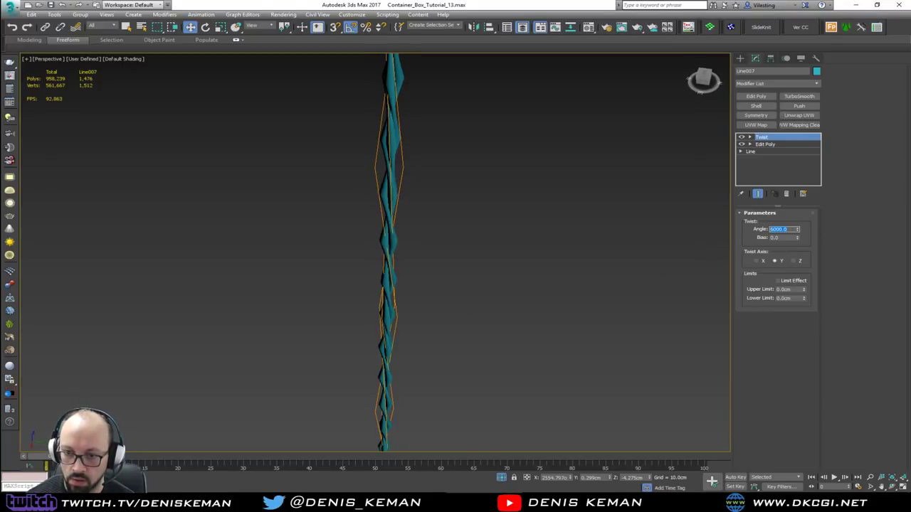
pyautogui.write('300')
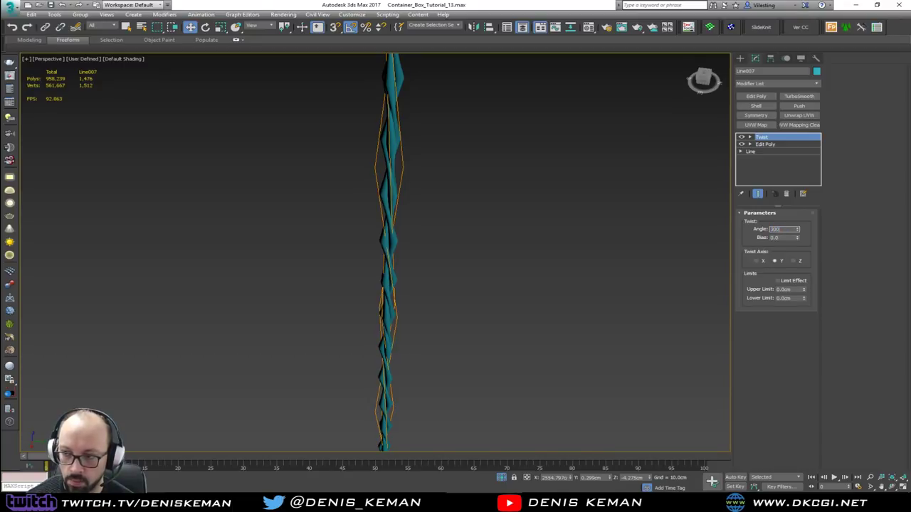
pyautogui.write('0')
pyautogui.press('Return')
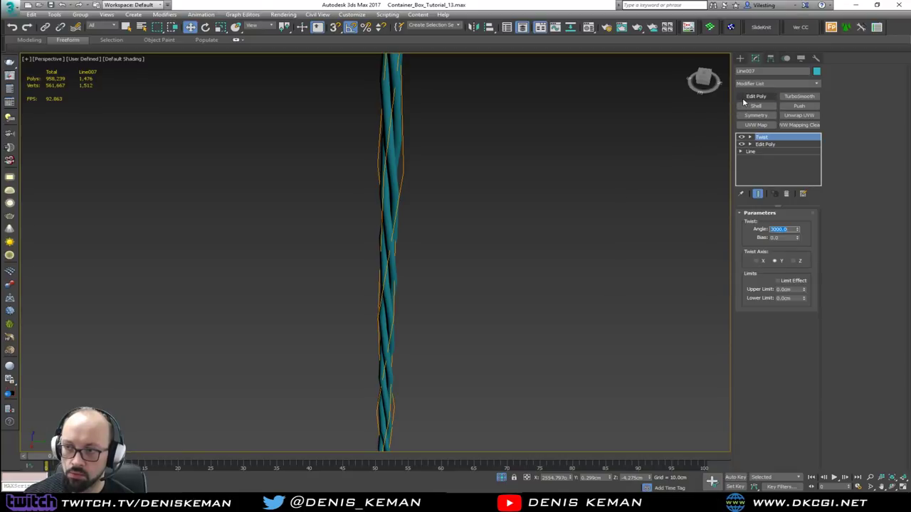
# - Add an Edit Poly modifier above the Twist, and deselect and reselect the rope to check it
pyautogui.click(586, 177)
pyautogui.keyDown('alt'); pyautogui.moveTo(471, 301); pyautogui.dragTo(450, 320, button='middle'); pyautogui.keyUp('alt')
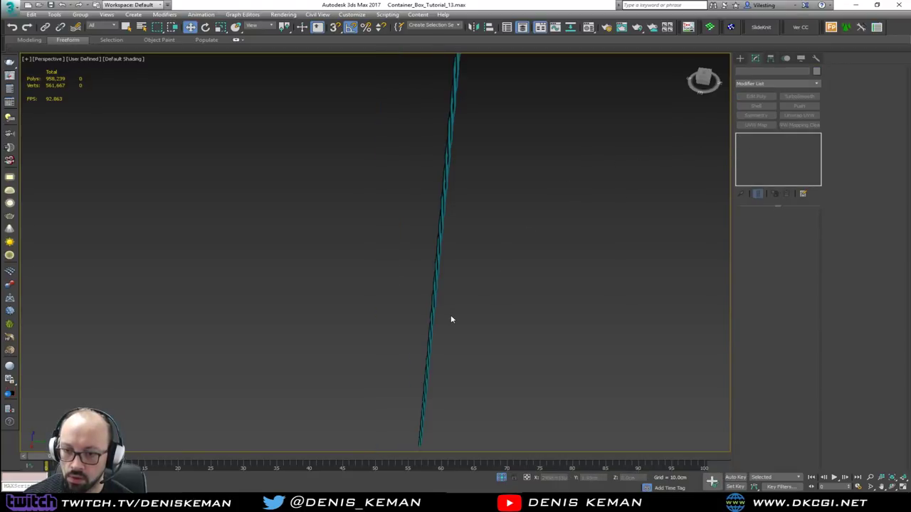
pyautogui.moveTo(420, 319); pyautogui.dragTo(420, 319)
pyautogui.press('z')
pyautogui.keyDown('alt'); pyautogui.moveTo(419, 319); pyautogui.dragTo(448, 311, button='middle'); pyautogui.keyUp('alt')
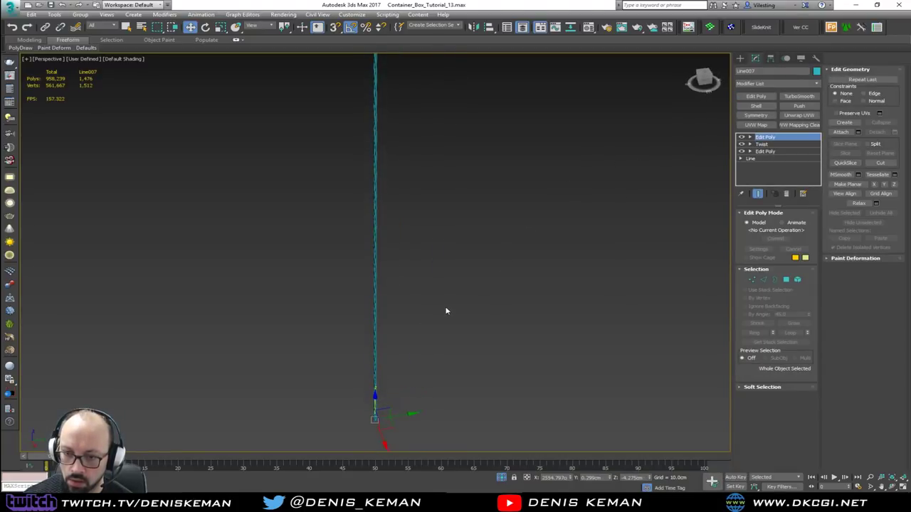
# - Examine the twisted rope along its whole length, from the bottom end up to the open top ends
pyautogui.scroll(2, 381, 313)
pyautogui.scroll(5, 374, 312)
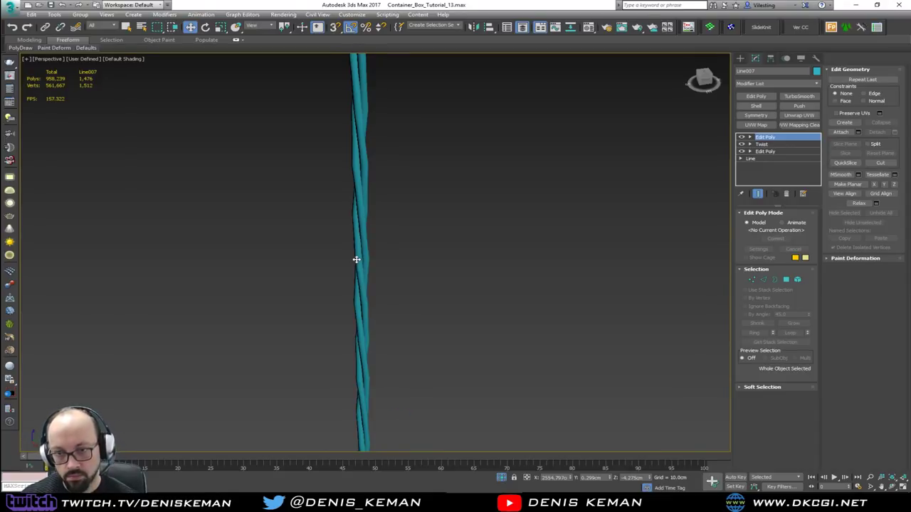
pyautogui.scroll(-4, 356, 255)
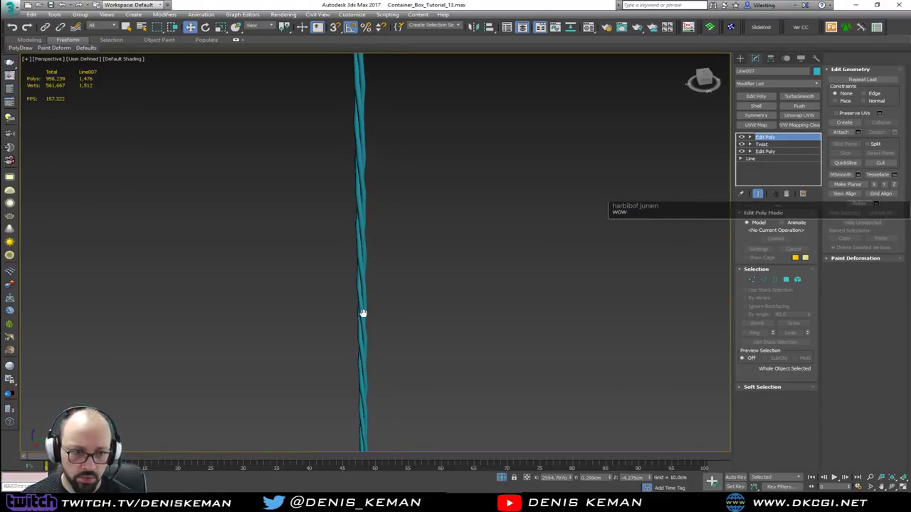
pyautogui.moveTo(361, 311); pyautogui.dragTo(363, 211, button='middle')
pyautogui.scroll(-2, 392, 238)
pyautogui.scroll(4, 370, 366)
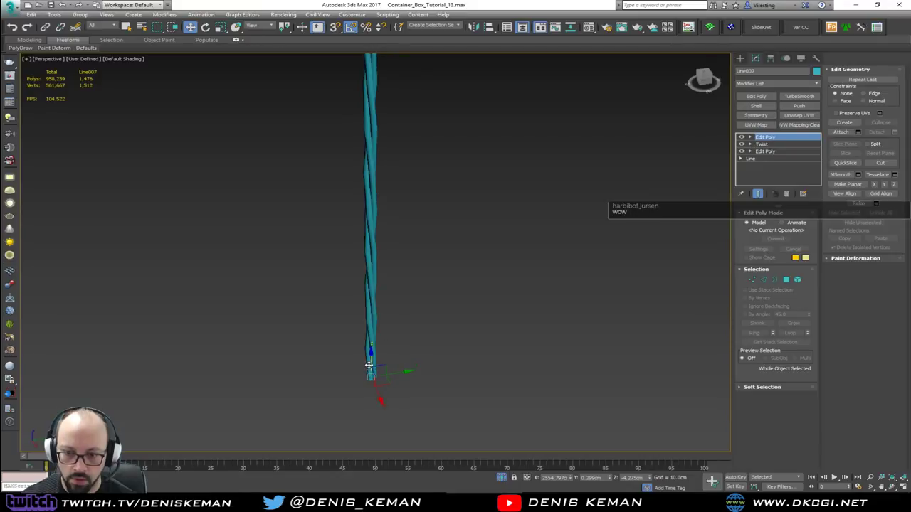
pyautogui.scroll(-5, 369, 366)
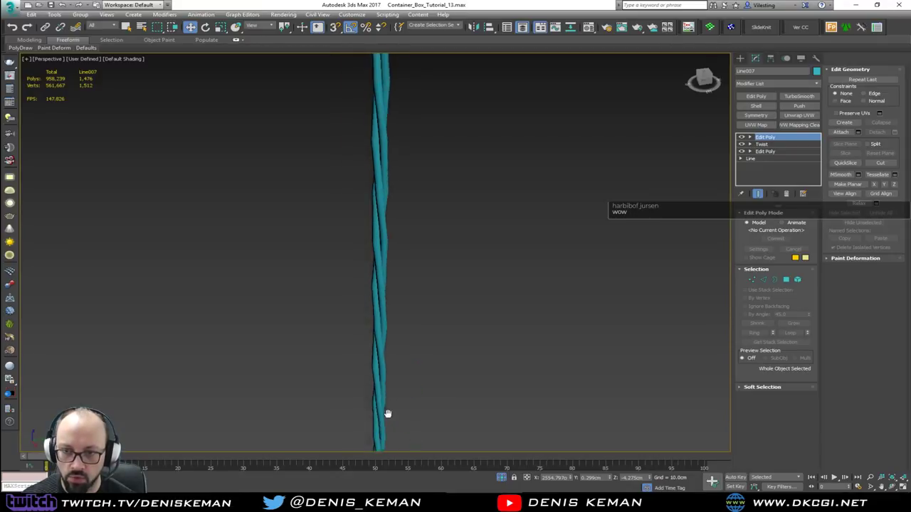
pyautogui.moveTo(387, 214); pyautogui.dragTo(378, 370, button='middle')
pyautogui.scroll(2, 377, 370)
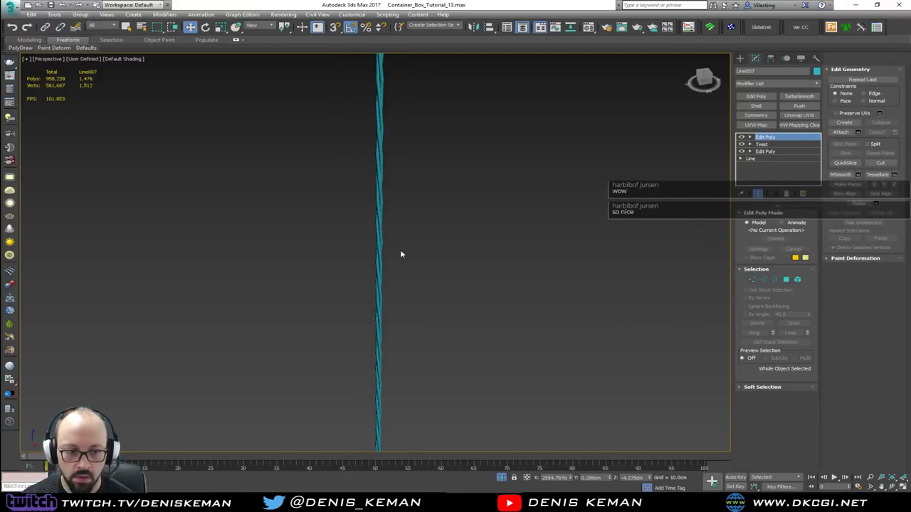
pyautogui.moveTo(356, 162); pyautogui.dragTo(347, 292, button='middle')
pyautogui.scroll(-4, 347, 293)
pyautogui.scroll(4, 358, 235)
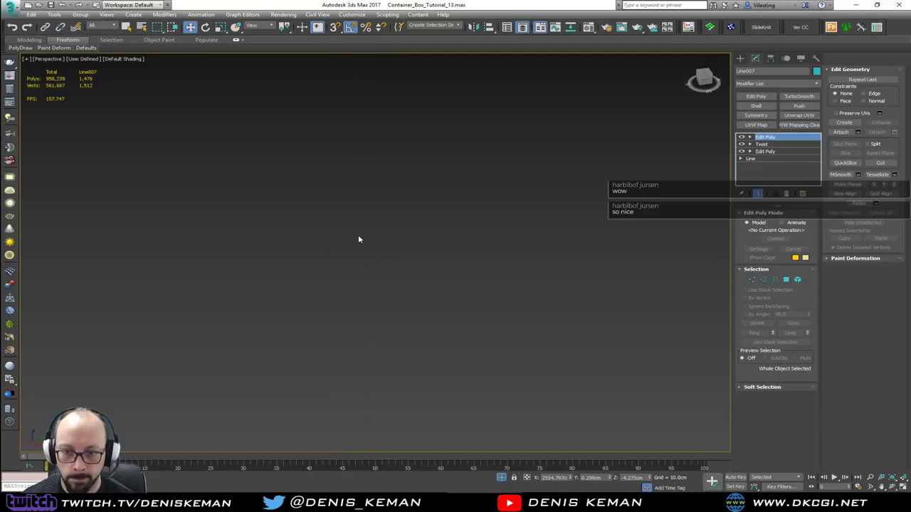
pyautogui.scroll(-1, 358, 236)
pyautogui.scroll(6, 355, 238)
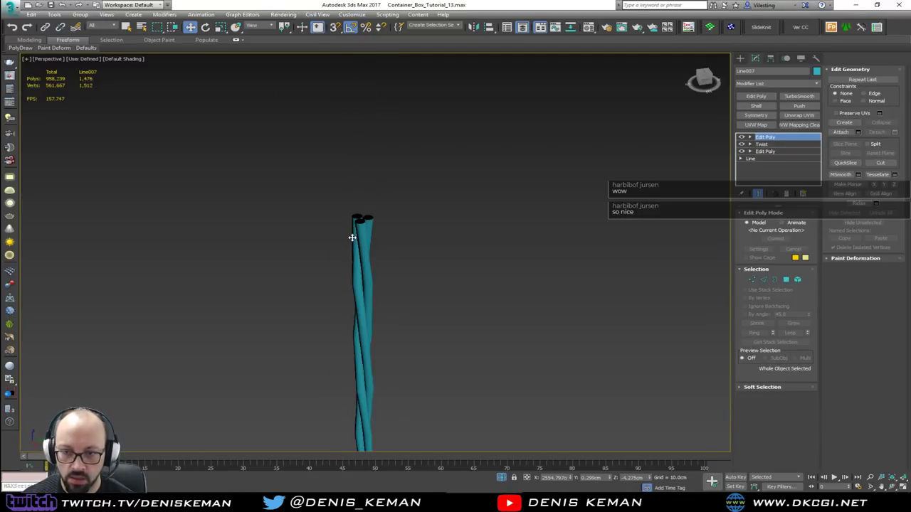
pyautogui.moveTo(361, 266)
pyautogui.mouseDown(button='middle')
pyautogui.moveTo(364, 104)
pyautogui.moveTo(380, 232)
pyautogui.mouseUp(button='middle')
# - Add a TurboSmooth modifier between the lower Edit Poly and the Twist, and check the smoothed rope without edges
pyautogui.press('F4')
pyautogui.scroll(1, 370, 168)
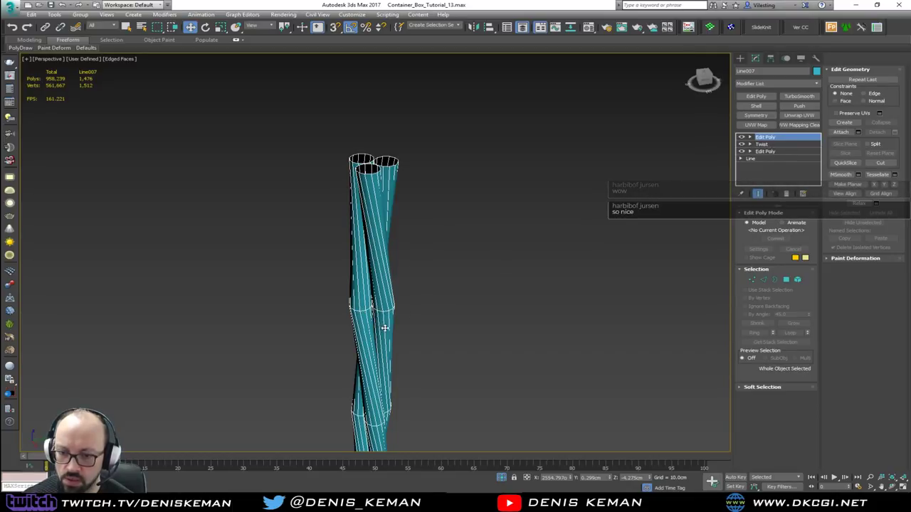
pyautogui.click(782, 151)
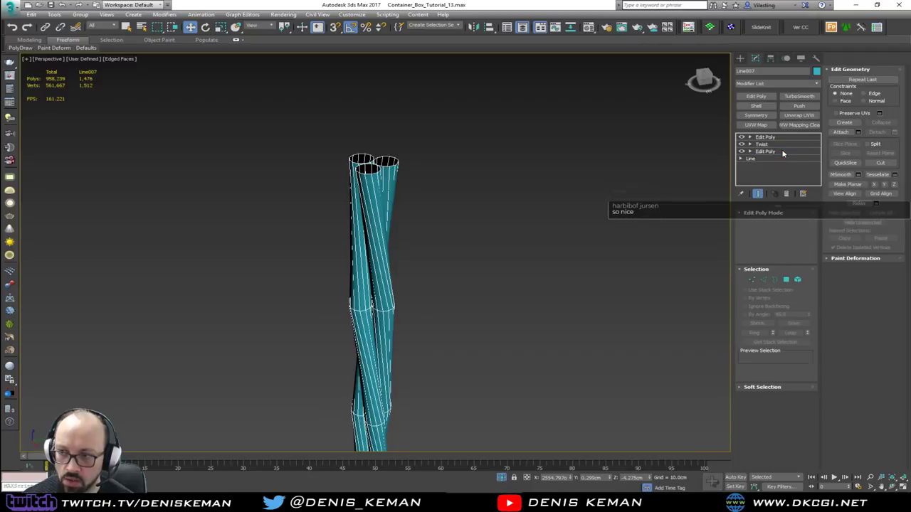
pyautogui.press('`')
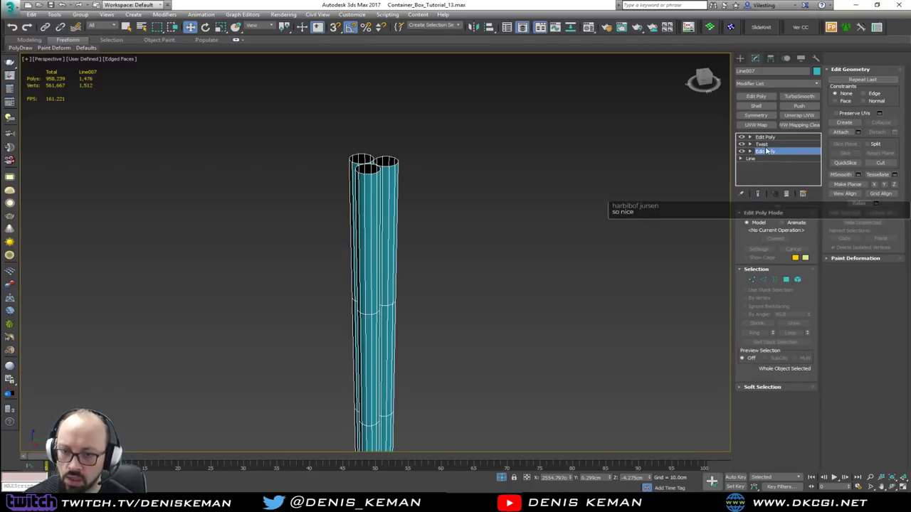
pyautogui.click(799, 97)
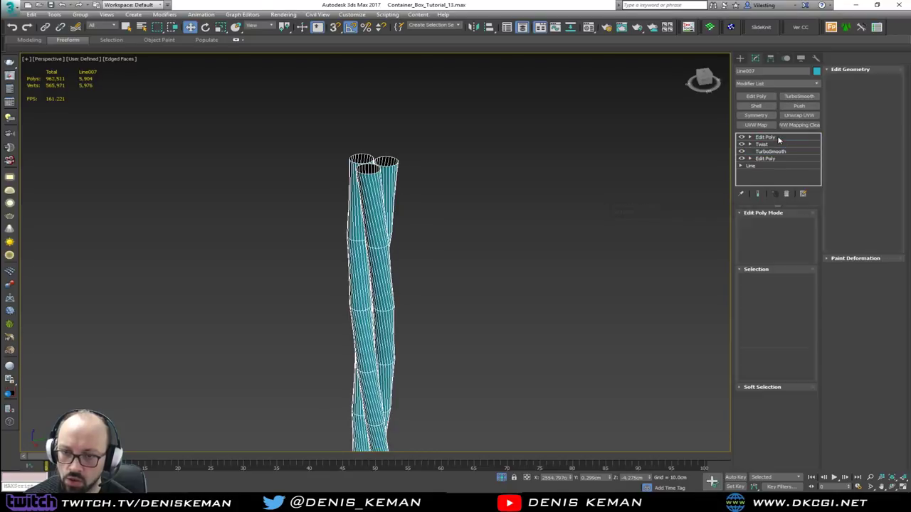
pyautogui.click(504, 248)
pyautogui.moveTo(399, 291); pyautogui.dragTo(395, 139, button='middle')
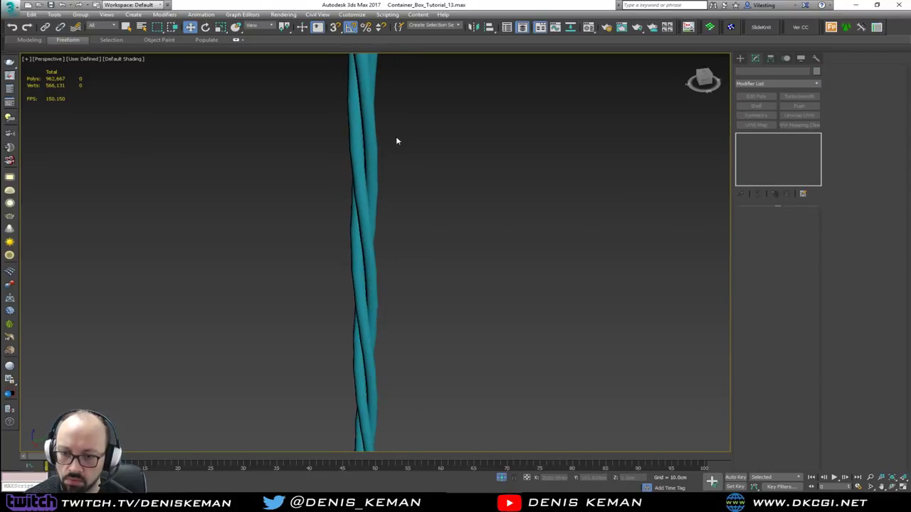
pyautogui.scroll(-4, 396, 140)
pyautogui.moveTo(402, 213); pyautogui.dragTo(410, 139, button='middle')
pyautogui.scroll(-3, 411, 140)
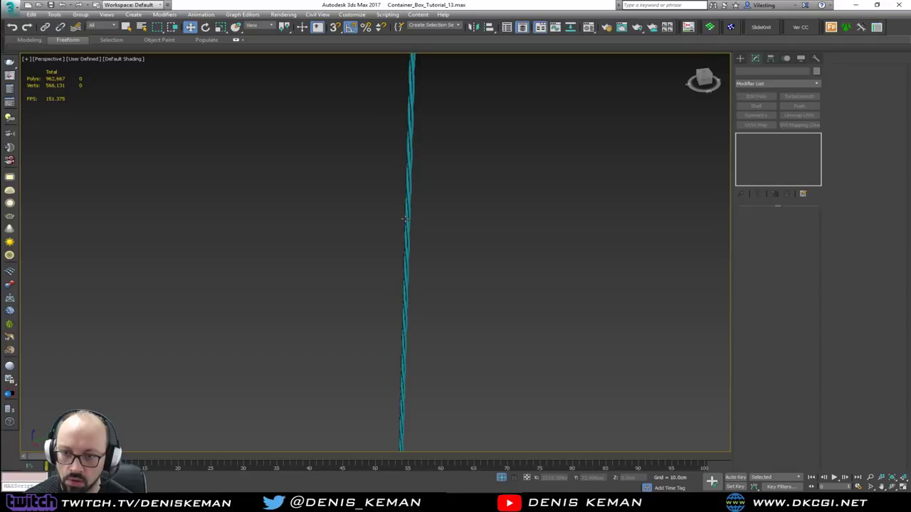
# - End the isolation of the rope so the whole container house scene is shown around the staircase
pyautogui.rightClick(427, 213)
pyautogui.click(461, 149)
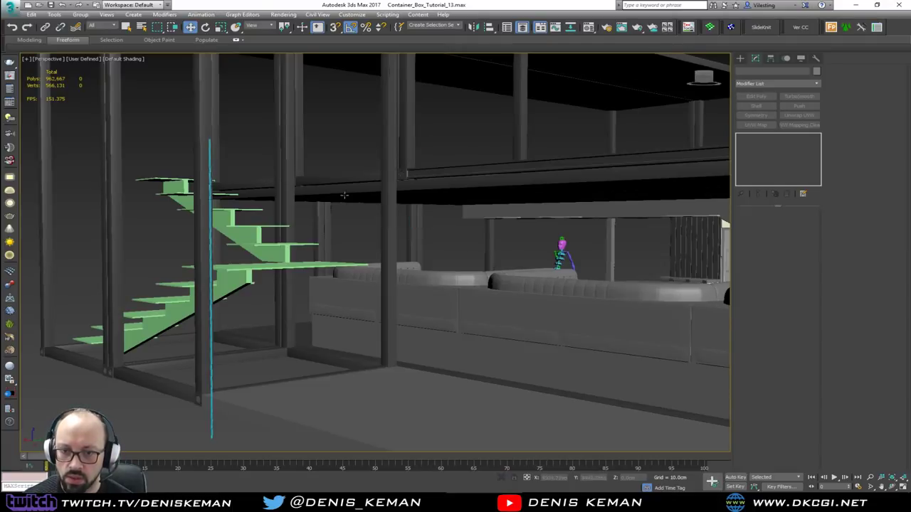
pyautogui.keyDown('alt'); pyautogui.moveTo(344, 195); pyautogui.dragTo(438, 290, button='middle'); pyautogui.keyUp('alt')
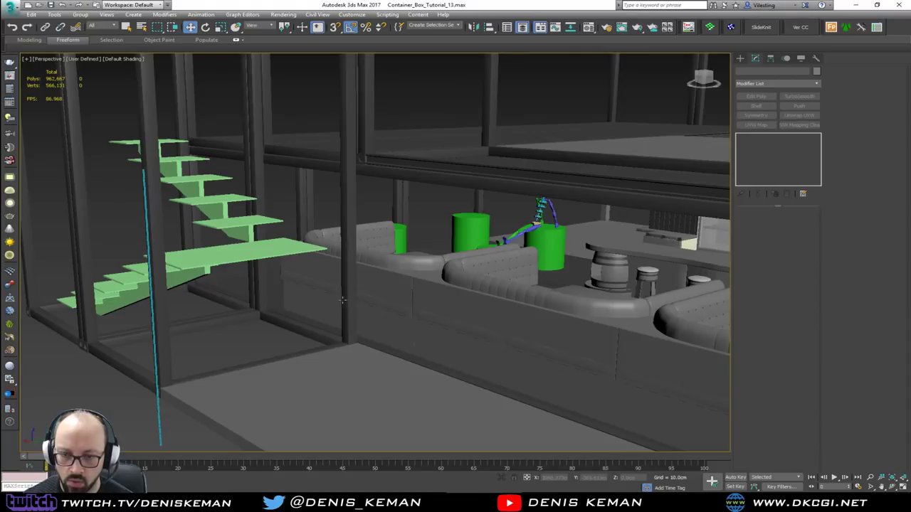
# - Isolate the two container frames around the staircase together with the rope, with edged faces displayed
pyautogui.press('F4')
pyautogui.click(250, 315)
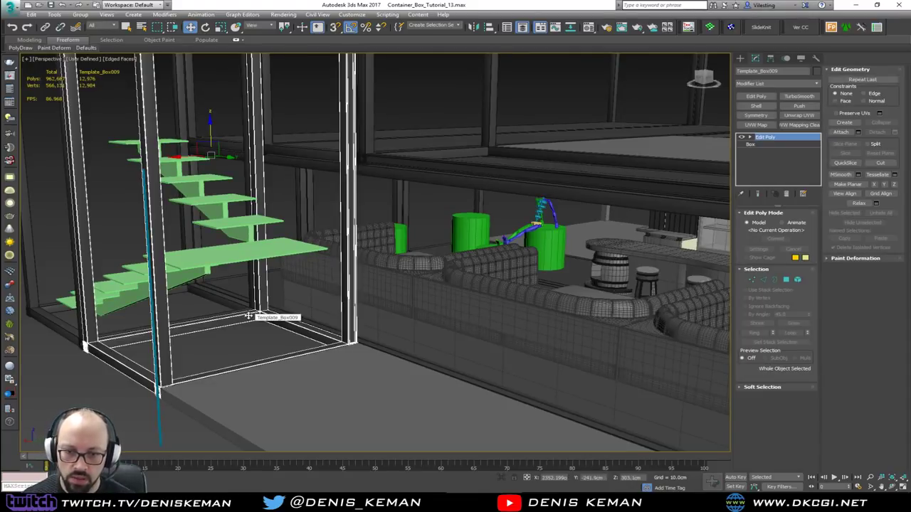
pyautogui.keyDown('ctrl'); pyautogui.click(202, 330); pyautogui.keyUp('ctrl')
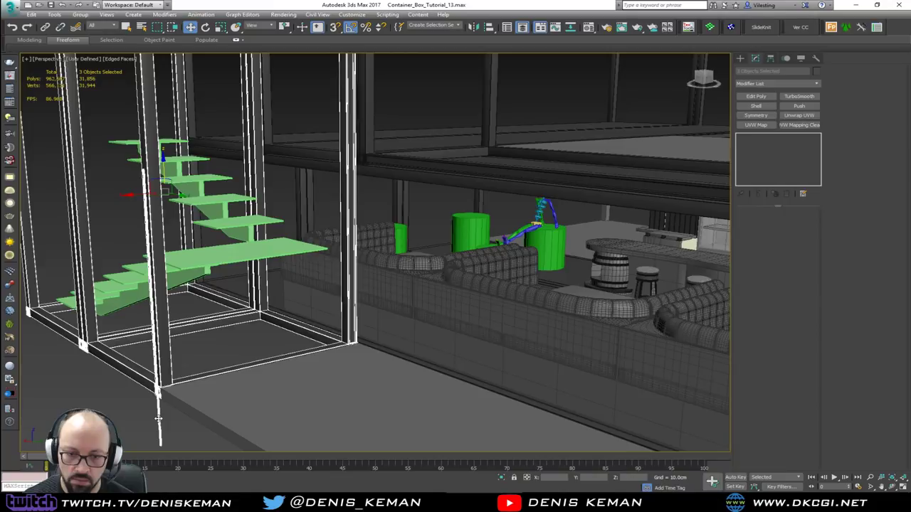
pyautogui.hotkey('alt', 'q')
pyautogui.click(502, 366)
pyautogui.keyDown('alt'); pyautogui.moveTo(502, 367); pyautogui.dragTo(397, 372, button='middle'); pyautogui.keyUp('alt')
# - Fit the isolated frames and rope in the Front, Left and Perspective views, and maximize the Left view
pyautogui.hotkey('alt', 'w')
pyautogui.click(518, 214)
pyautogui.press('z')
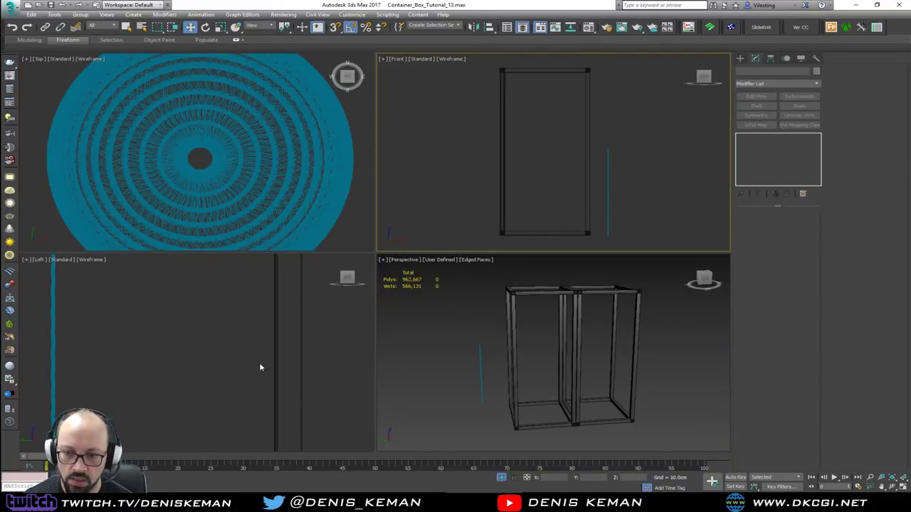
pyautogui.click(259, 364)
pyautogui.press('z')
pyautogui.click(500, 382)
pyautogui.press('z')
pyautogui.hotkey('alt', 'w')
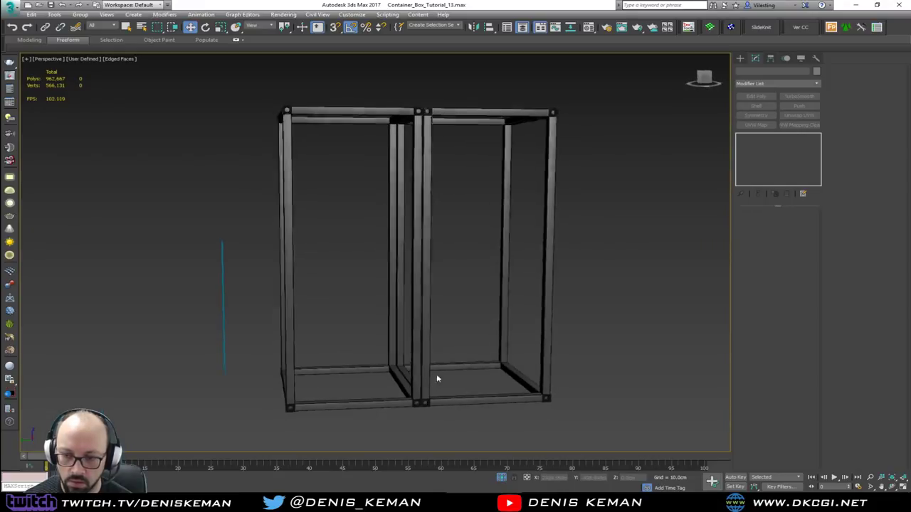
pyautogui.hotkey('alt', 'w')
pyautogui.click(490, 195)
pyautogui.click(300, 339)
pyautogui.hotkey('alt', 'w')
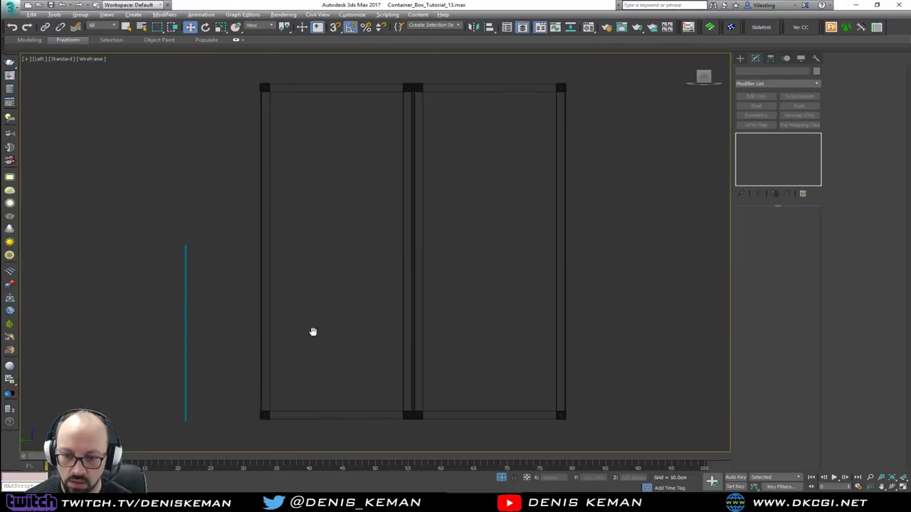
# - Draw a straight horizontal spline line low across the first frame, from its outer post to the middle post
pyautogui.scroll(3, 328, 313)
pyautogui.rightClick(332, 287)
pyautogui.click(338, 266)
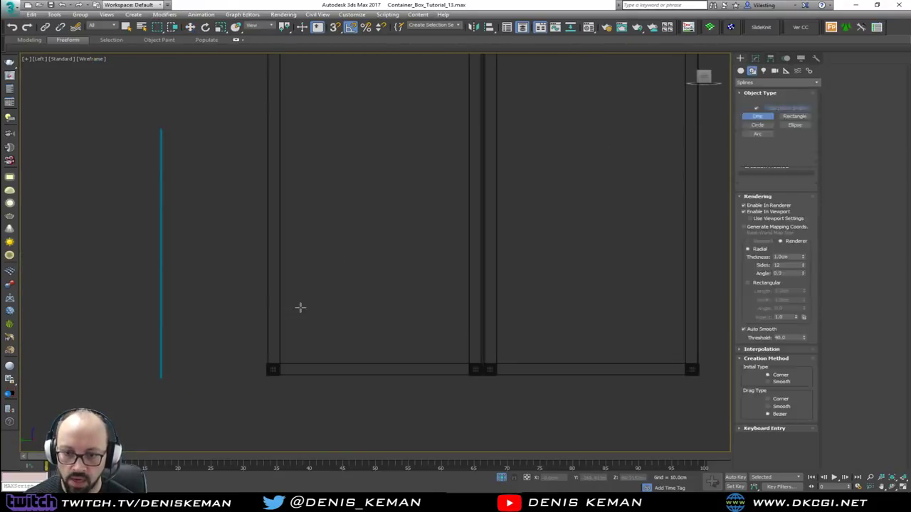
pyautogui.scroll(3, 281, 299)
pyautogui.scroll(-3, 235, 313)
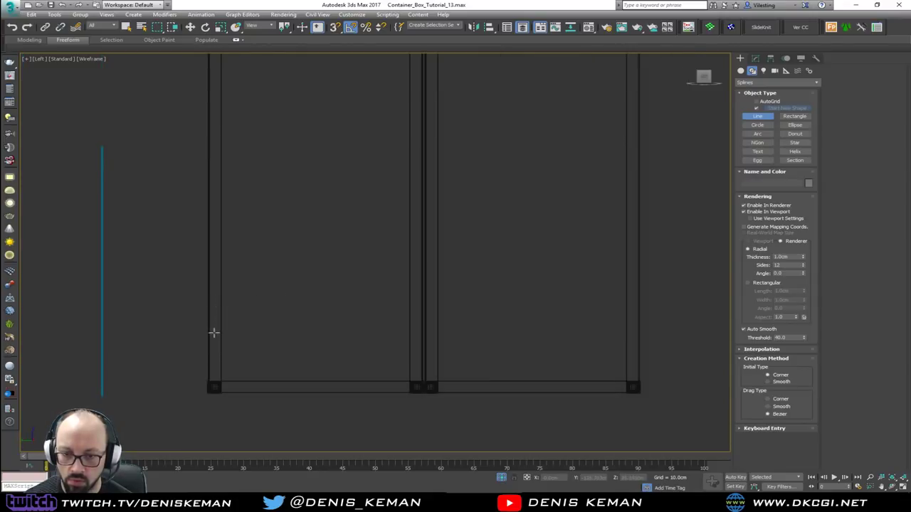
pyautogui.click(213, 332)
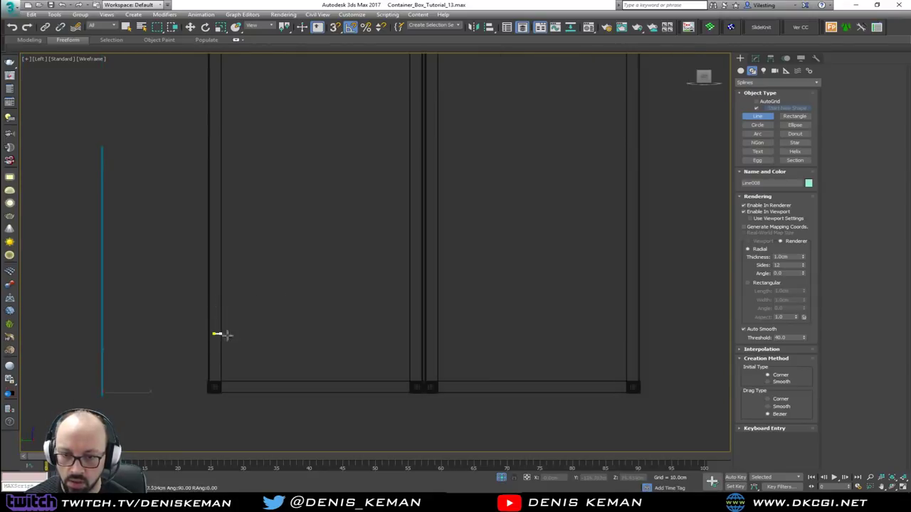
pyautogui.click(415, 332)
pyautogui.rightClick(415, 332)
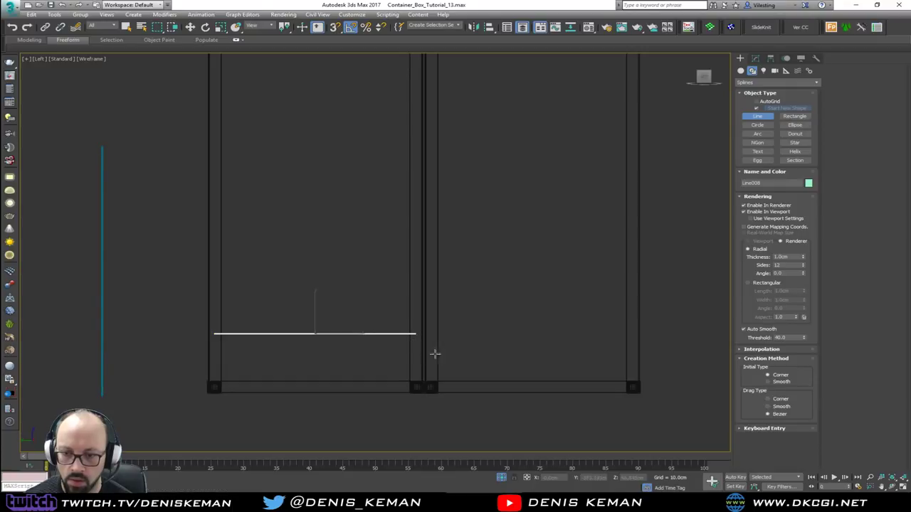
# - Turn off Enable In Renderer and Enable In Viewport for the new line and open it for modification
pyautogui.click(743, 204)
pyautogui.click(742, 212)
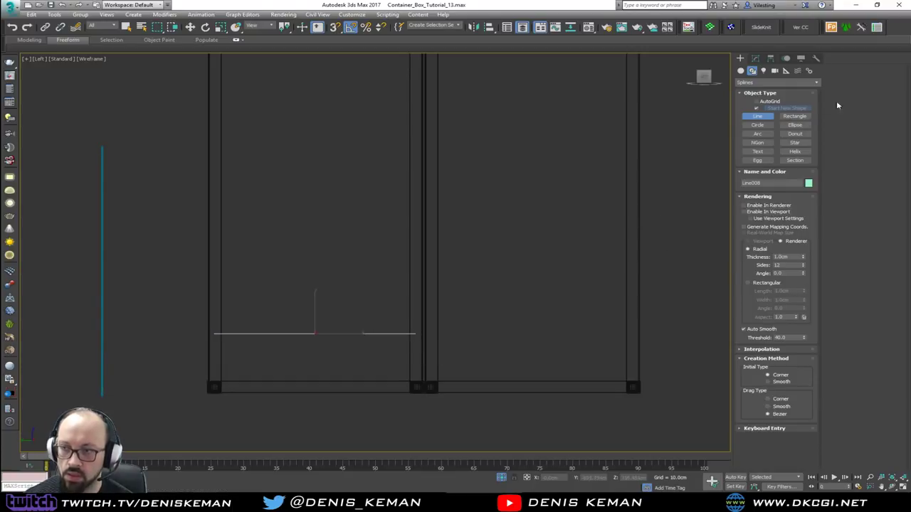
pyautogui.click(757, 59)
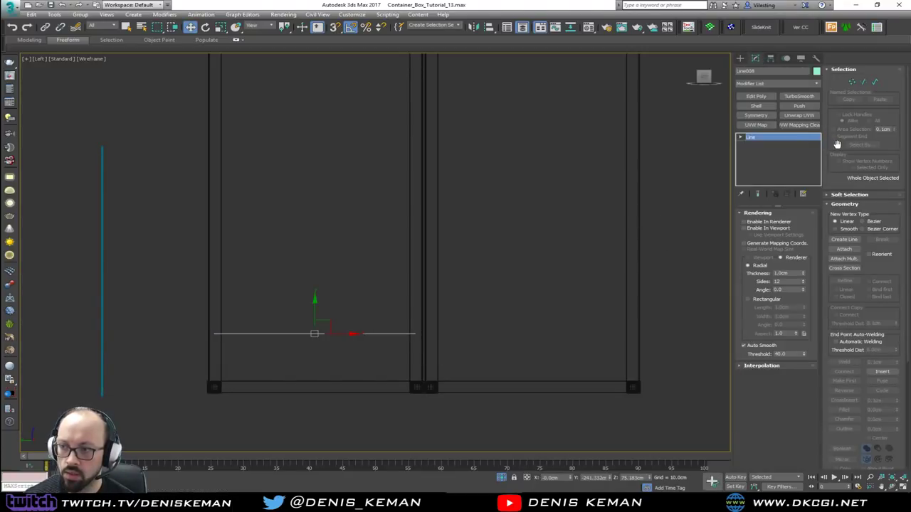
# - Divide the line's single segment with 3 evenly spaced vertices
pyautogui.press('2')
pyautogui.moveTo(319, 283); pyautogui.dragTo(306, 377)
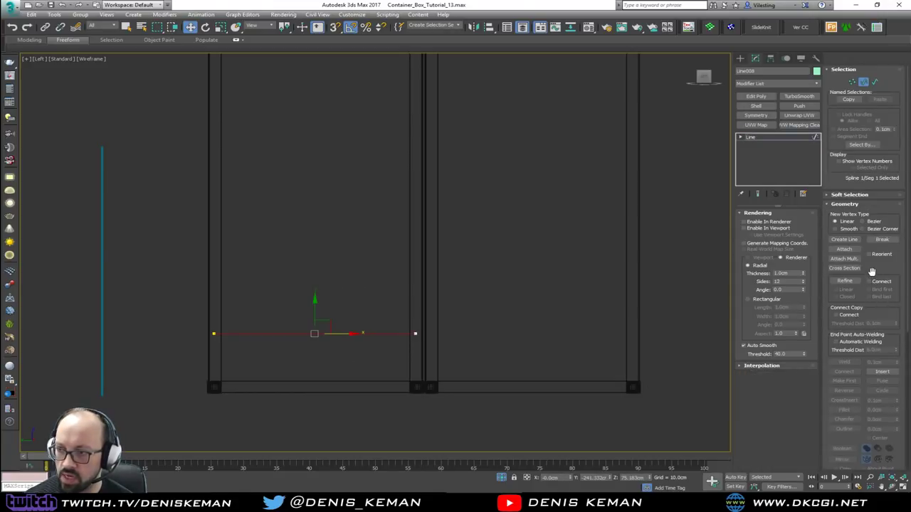
pyautogui.scroll(-3, 876, 285)
pyautogui.scroll(-3, 882, 339)
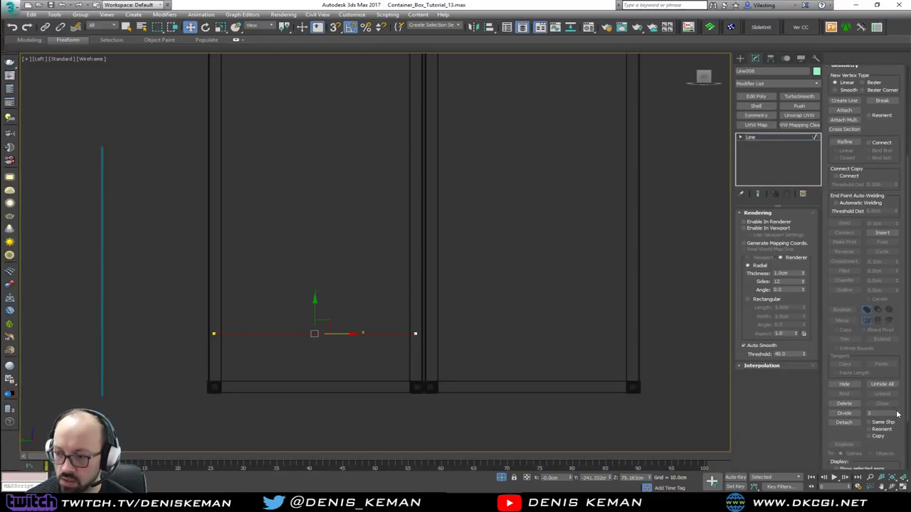
pyautogui.click(844, 413)
pyautogui.click(332, 300)
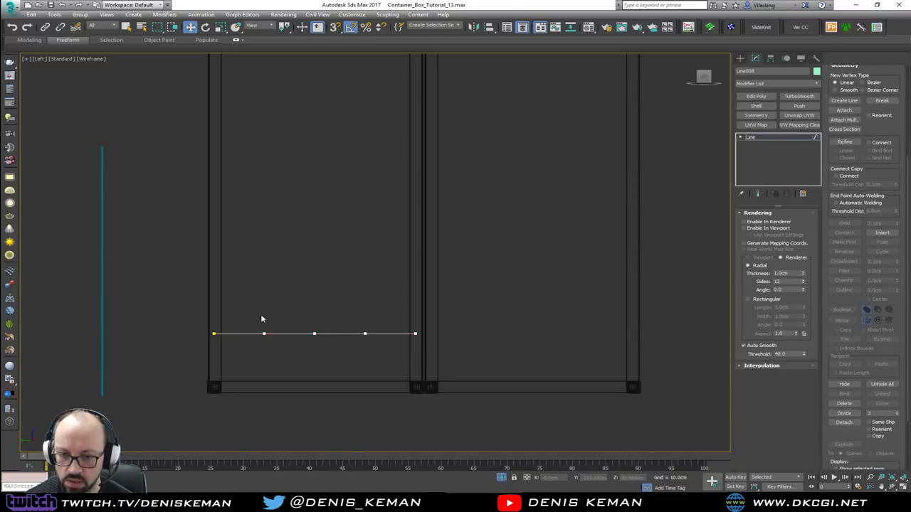
# - Lower the line's inner vertices into a sagging curve, with the middle one lowest, and convert the three to Smooth
pyautogui.press('1')
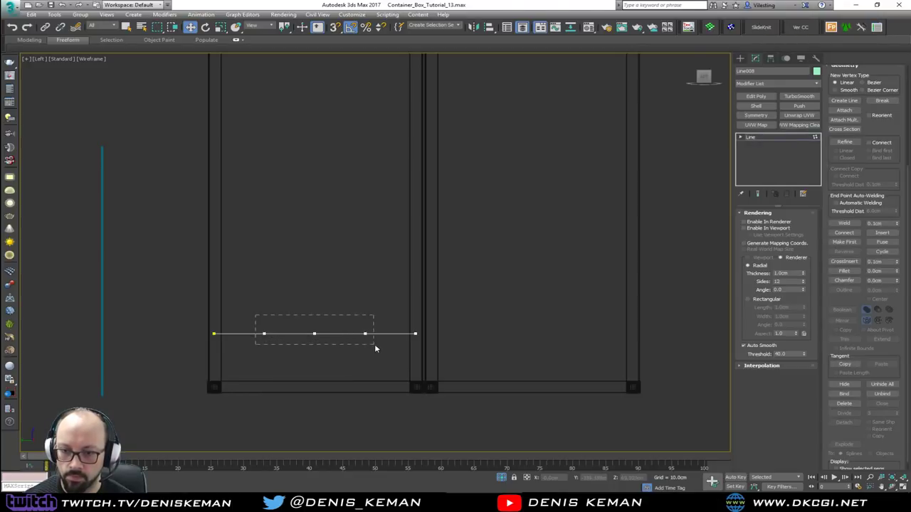
pyautogui.moveTo(375, 348); pyautogui.dragTo(375, 348)
pyautogui.scroll(2, 314, 328)
pyautogui.moveTo(314, 318)
pyautogui.mouseDown()
pyautogui.moveTo(300, 347)
pyautogui.moveTo(320, 353)
pyautogui.moveTo(313, 327)
pyautogui.mouseUp()
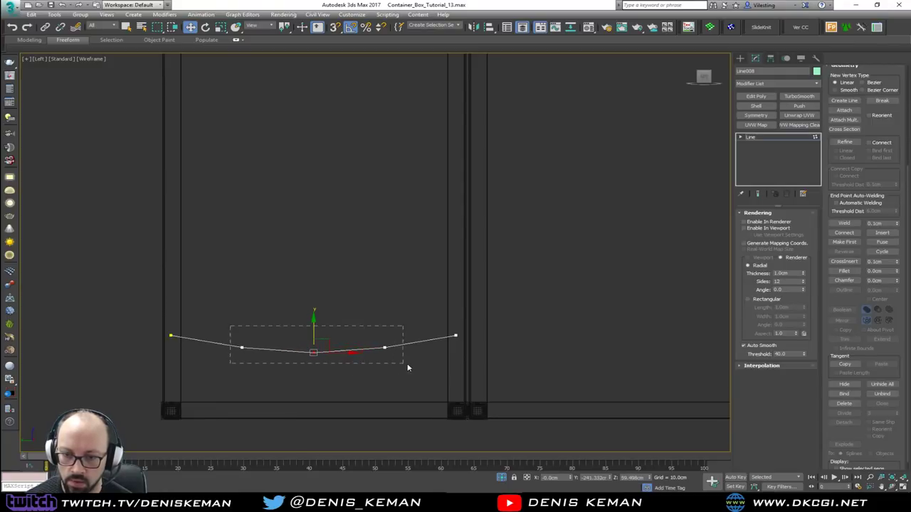
pyautogui.rightClick(369, 349)
pyautogui.click(351, 306)
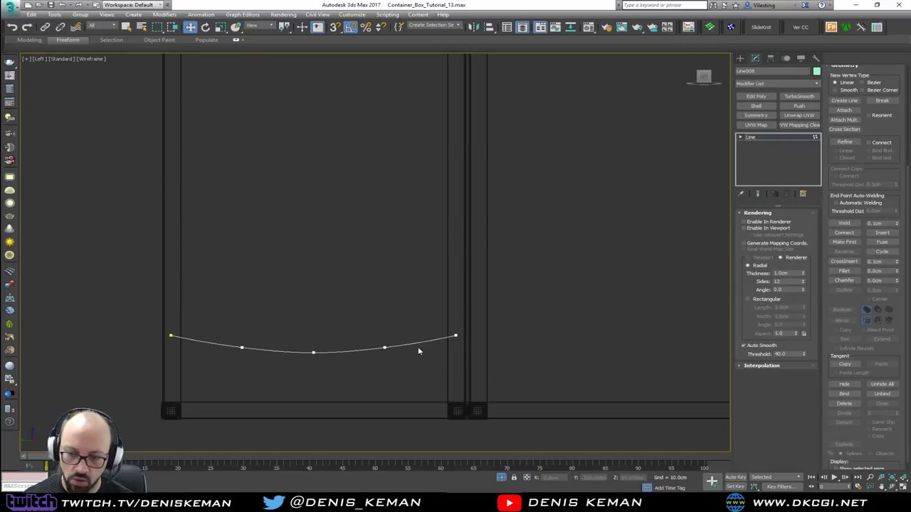
pyautogui.press('1')
pyautogui.click(317, 241)
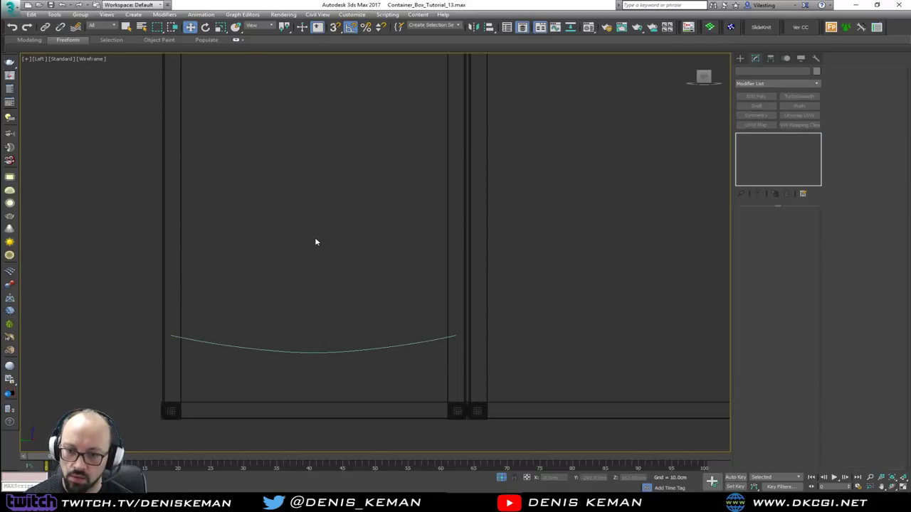
# - Apply a PathDeform (WSM) modifier to the rope, pick the sagging line as path, move the rope to it and set the Y deform axis
pyautogui.scroll(-2, 315, 241)
pyautogui.moveTo(302, 245); pyautogui.dragTo(386, 264, button='middle')
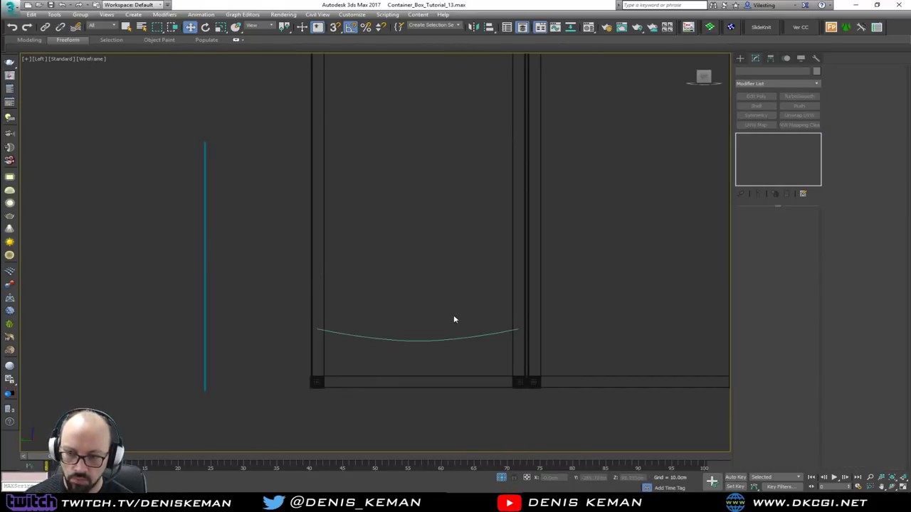
pyautogui.moveTo(180, 308); pyautogui.dragTo(181, 308)
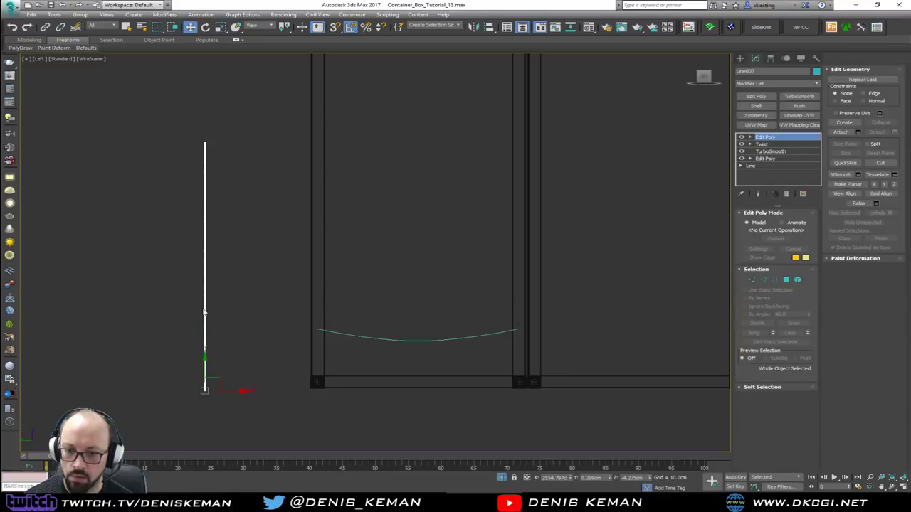
pyautogui.click(768, 84)
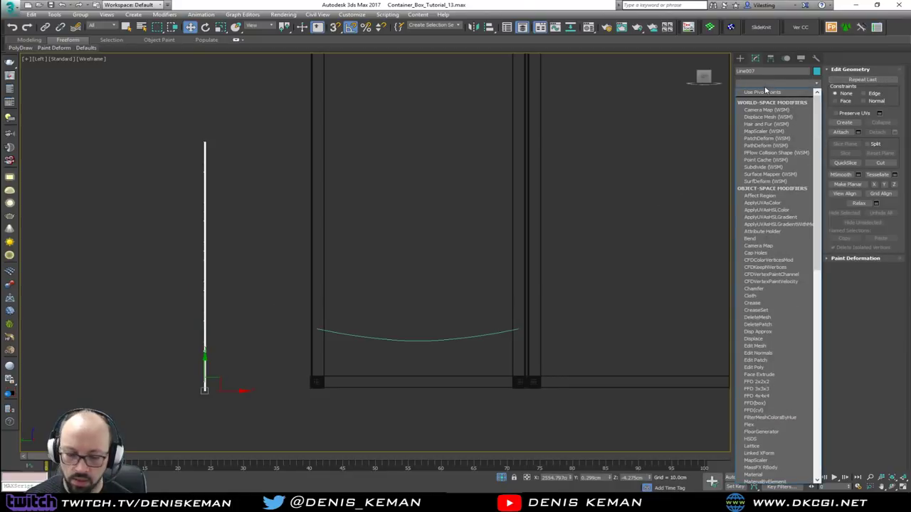
pyautogui.click(789, 146)
pyautogui.click(776, 236)
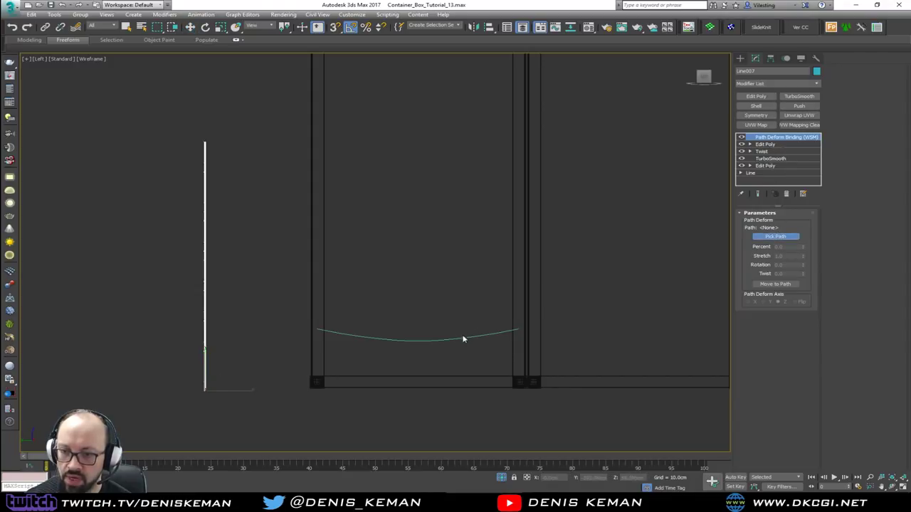
pyautogui.click(456, 339)
pyautogui.click(775, 283)
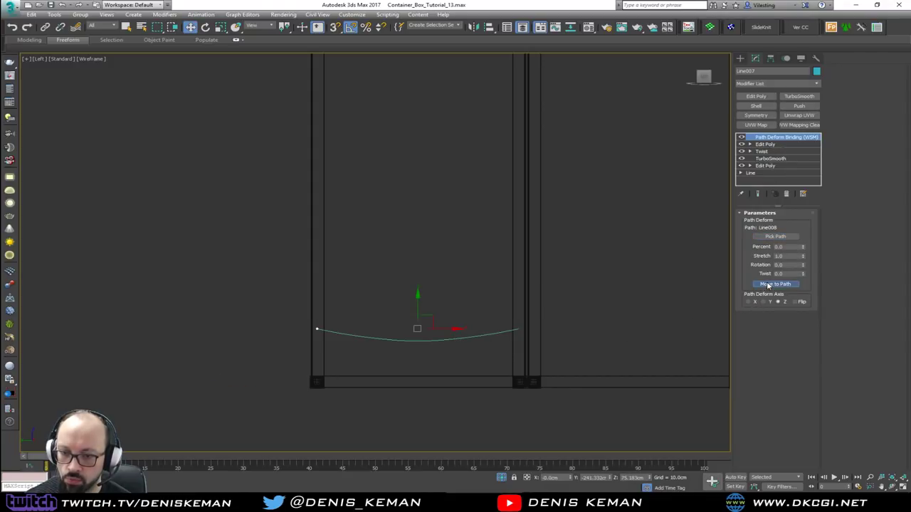
pyautogui.click(764, 301)
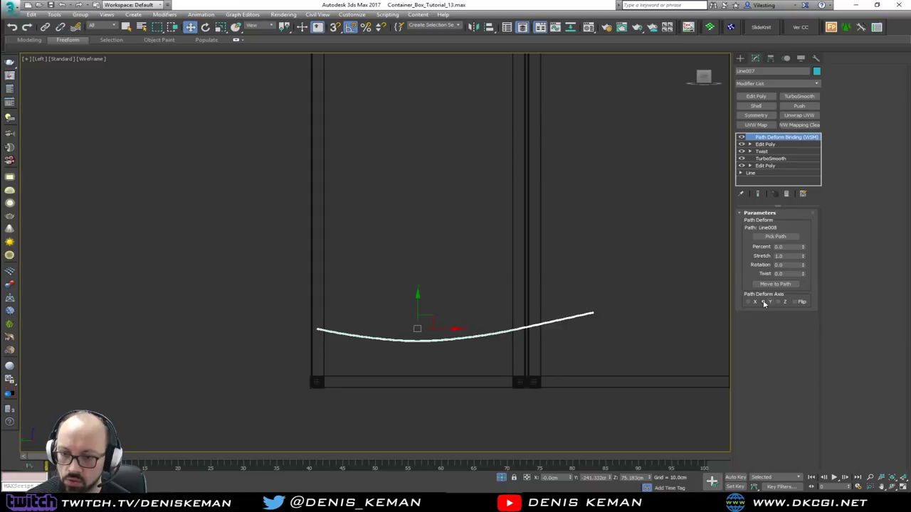
# - Check the deformed rope in the Perspective view and remove its Path Deform Binding modifier
pyautogui.hotkey('alt', 'w')
pyautogui.rightClick(549, 370)
pyautogui.hotkey('alt', 'w')
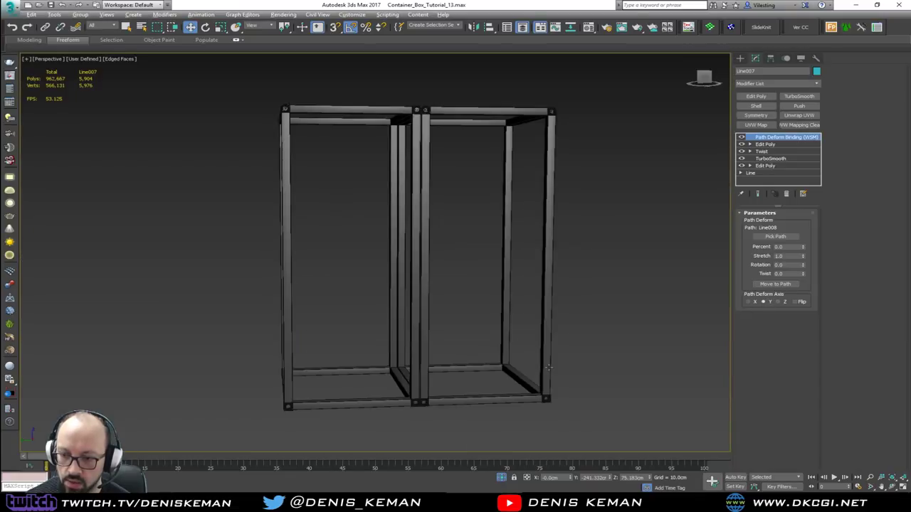
pyautogui.press('z')
pyautogui.moveTo(439, 325)
pyautogui.keyDown('alt'); pyautogui.mouseDown(button='middle')
pyautogui.moveTo(476, 335)
pyautogui.moveTo(439, 312)
pyautogui.mouseUp(button='middle'); pyautogui.keyUp('alt')
pyautogui.moveTo(342, 214); pyautogui.dragTo(447, 306, button='middle')
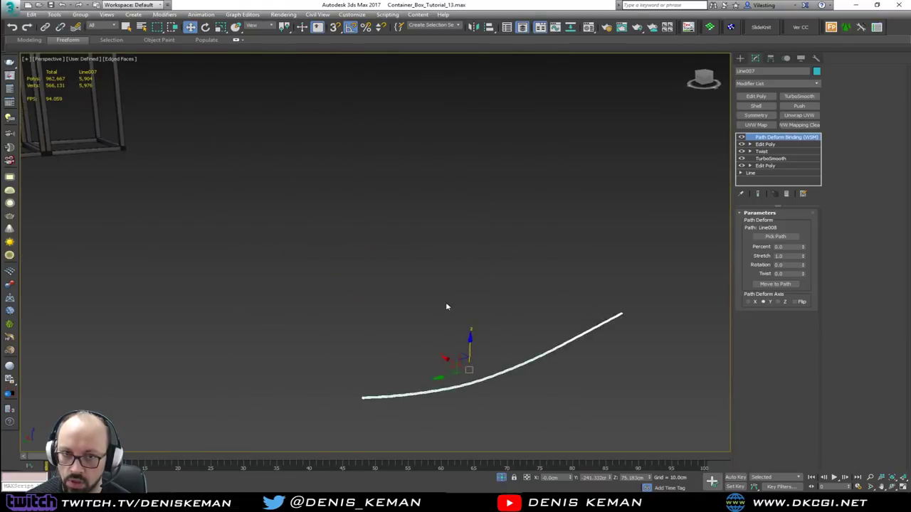
pyautogui.scroll(-4, 447, 307)
pyautogui.click(785, 194)
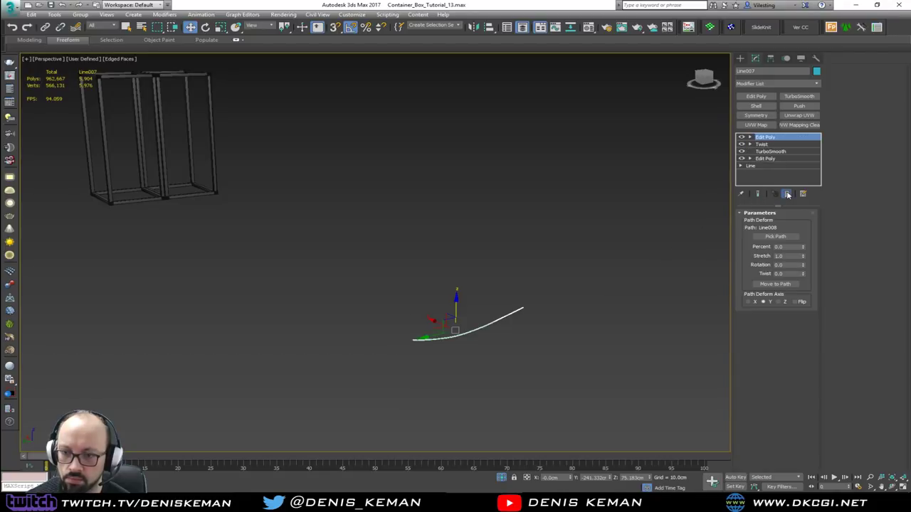
# - Move the sagging line over to the container frames so that it spans between the outer and middle posts of the first frame
pyautogui.click(449, 333)
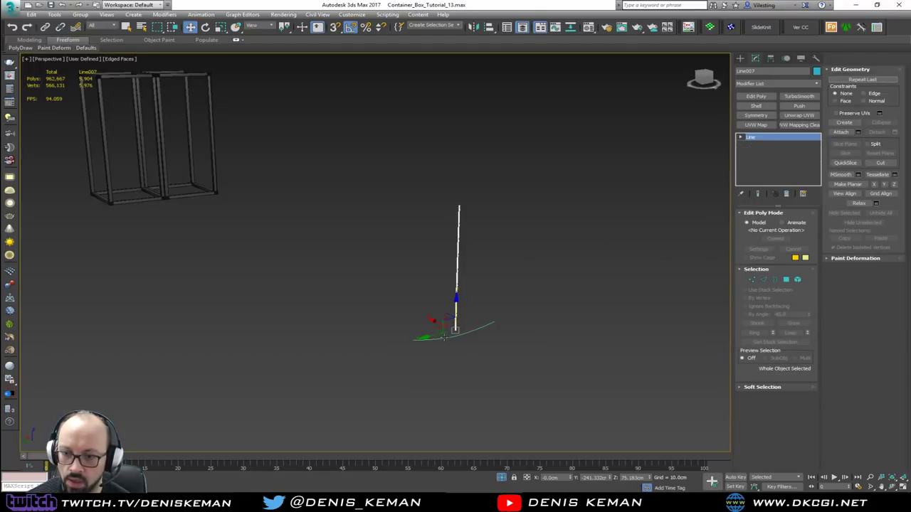
pyautogui.moveTo(449, 334); pyautogui.dragTo(121, 176)
pyautogui.press('z')
pyautogui.moveTo(266, 225)
pyautogui.keyDown('alt'); pyautogui.mouseDown(button='middle')
pyautogui.moveTo(301, 242)
pyautogui.moveTo(318, 236)
pyautogui.moveTo(263, 237)
pyautogui.mouseUp(button='middle'); pyautogui.keyUp('alt')
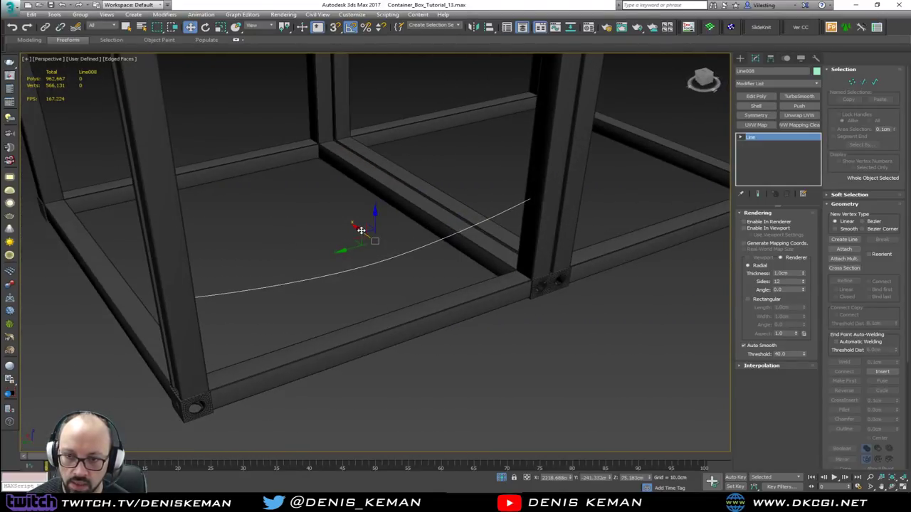
pyautogui.moveTo(361, 230); pyautogui.dragTo(366, 235)
pyautogui.keyDown('alt'); pyautogui.moveTo(365, 235); pyautogui.dragTo(400, 223, button='middle'); pyautogui.keyUp('alt')
pyautogui.scroll(-4, 306, 239)
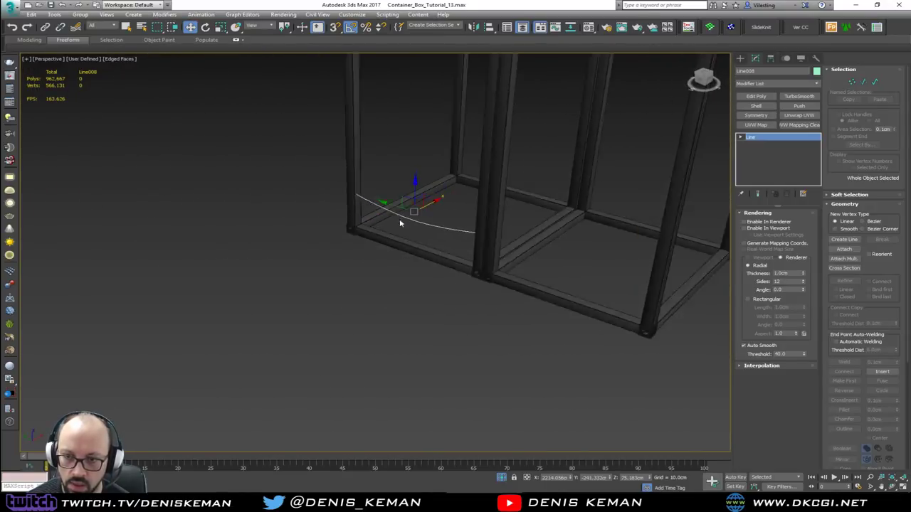
# - Raise both end vertices of the sagging line together in the Left view to deepen the sag
pyautogui.scroll(-4, 399, 223)
pyautogui.hotkey('alt', 'w')
pyautogui.rightClick(277, 327)
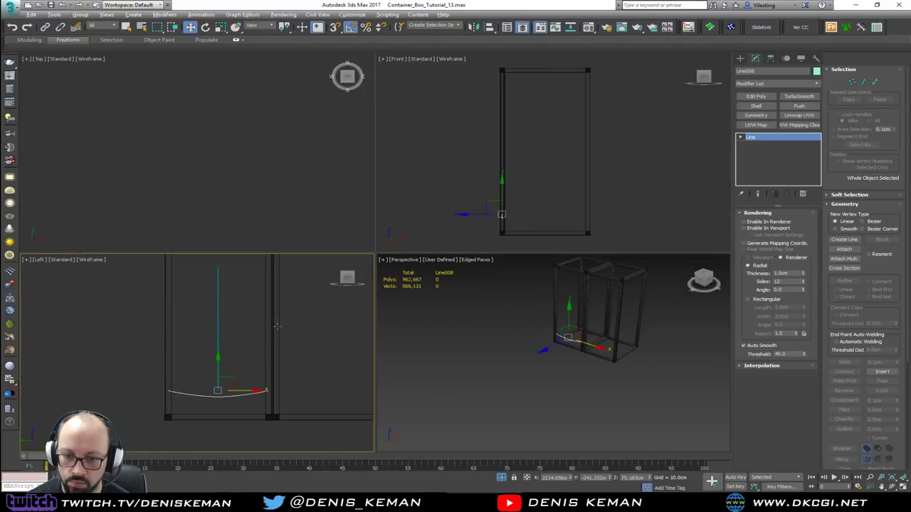
pyautogui.hotkey('alt', 'w')
pyautogui.scroll(3, 417, 320)
pyautogui.press('1')
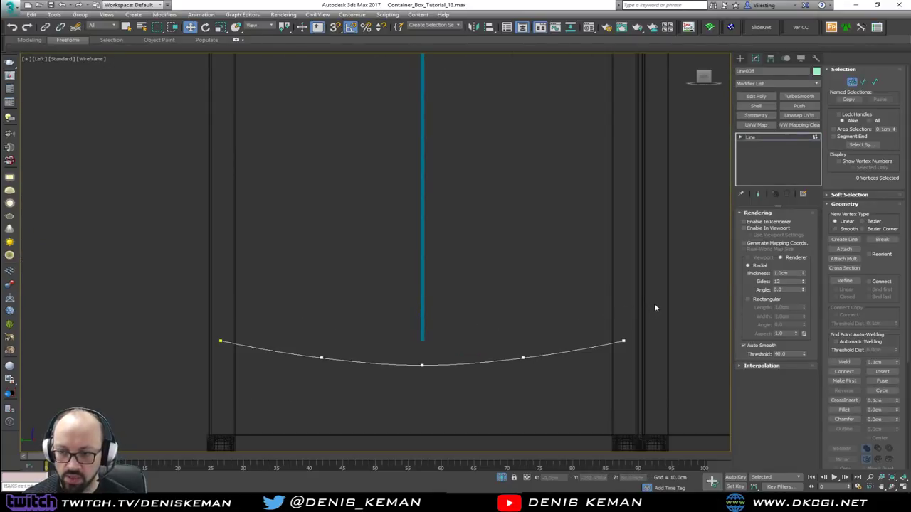
pyautogui.moveTo(655, 308); pyautogui.dragTo(607, 365)
pyautogui.keyDown('ctrl'); pyautogui.moveTo(196, 307); pyautogui.dragTo(260, 350); pyautogui.keyUp('ctrl')
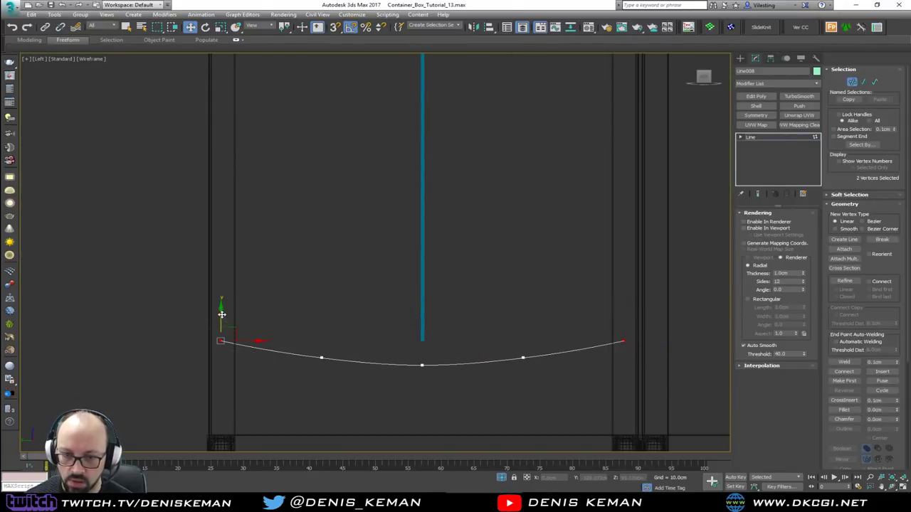
pyautogui.moveTo(221, 314); pyautogui.dragTo(226, 278)
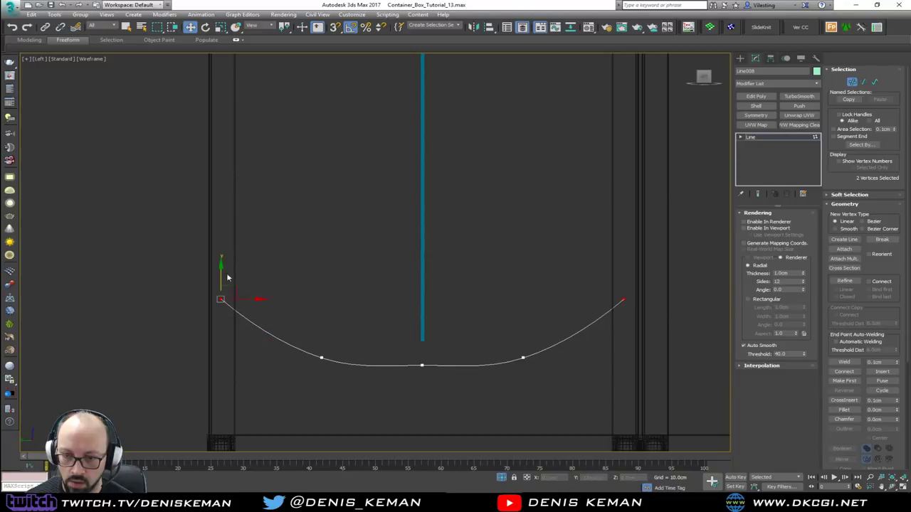
# - Raise the two vertices between the ends and the middle of the line to even out the curve
pyautogui.moveTo(330, 365); pyautogui.dragTo(332, 367)
pyautogui.keyDown('ctrl'); pyautogui.moveTo(484, 342); pyautogui.dragTo(550, 370); pyautogui.keyUp('ctrl')
pyautogui.keyDown('ctrl'); pyautogui.click(321, 358); pyautogui.keyUp('ctrl')
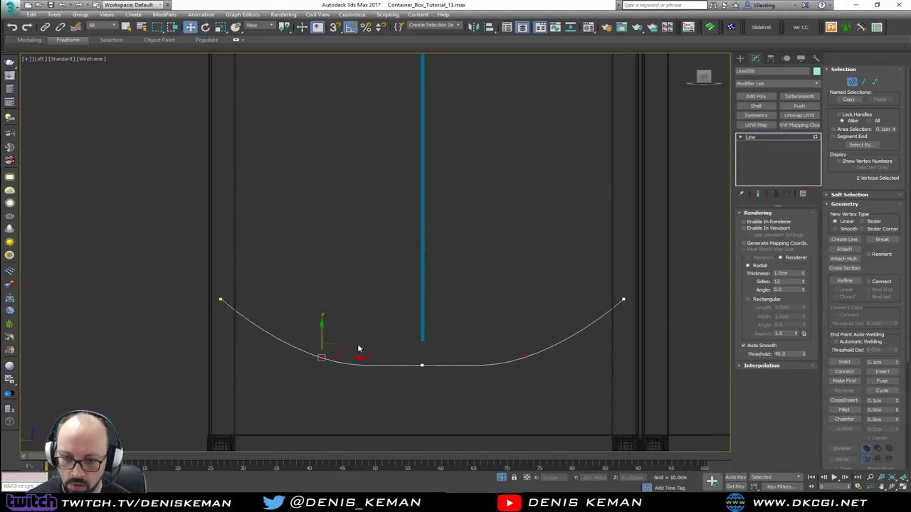
pyautogui.moveTo(322, 334)
pyautogui.mouseDown()
pyautogui.moveTo(325, 310)
pyautogui.moveTo(326, 321)
pyautogui.mouseUp()
pyautogui.press('1')
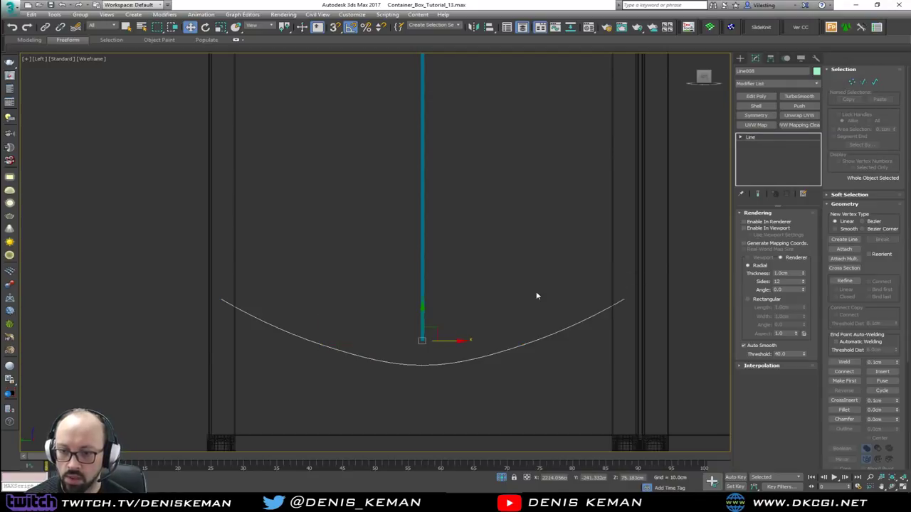
pyautogui.moveTo(477, 267); pyautogui.dragTo(387, 309)
pyautogui.click(775, 84)
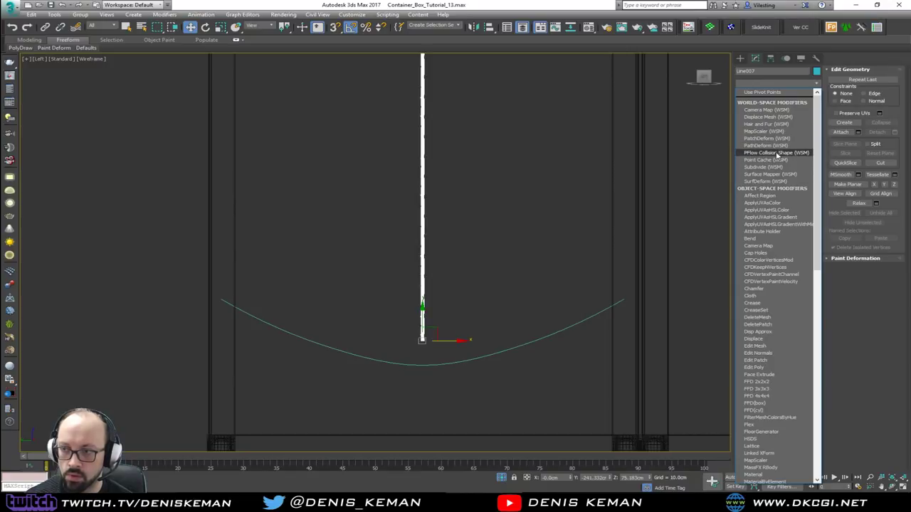
pyautogui.scroll(-3, 777, 153)
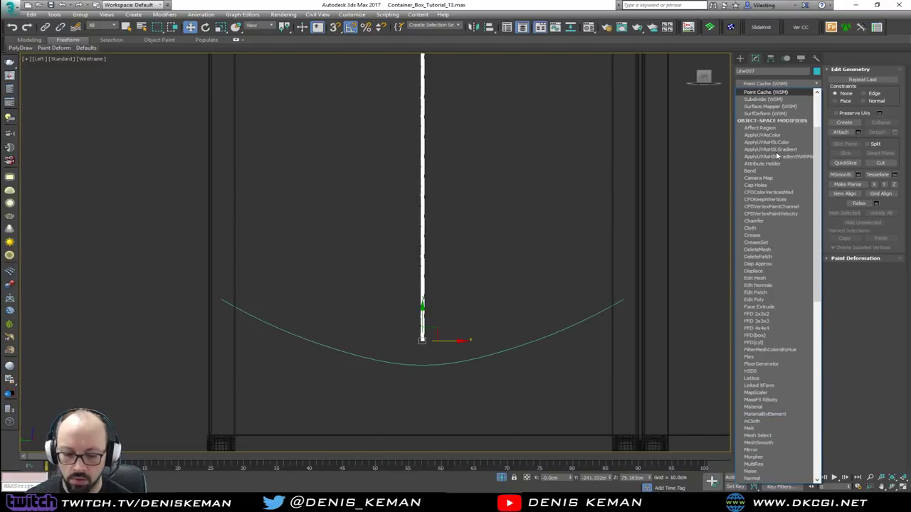
pyautogui.scroll(-6, 777, 153)
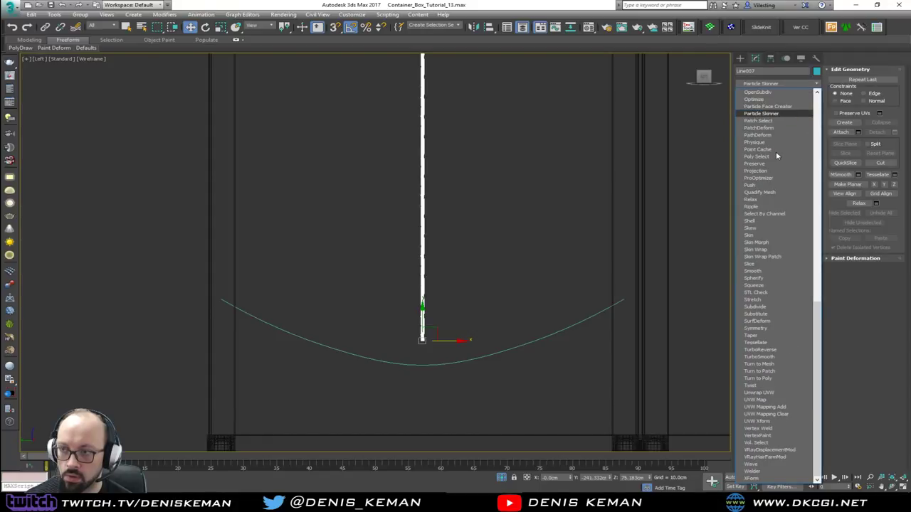
pyautogui.click(774, 157)
pyautogui.click(455, 269)
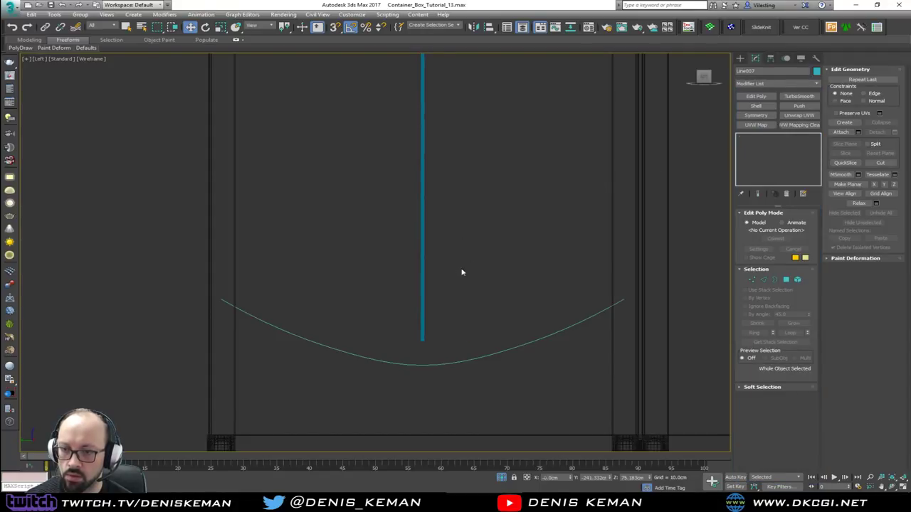
# - Apply a PathDeform (WSM) modifier to the rope and pick the deepened sagging line as its path
pyautogui.moveTo(451, 280); pyautogui.dragTo(420, 311)
pyautogui.click(774, 83)
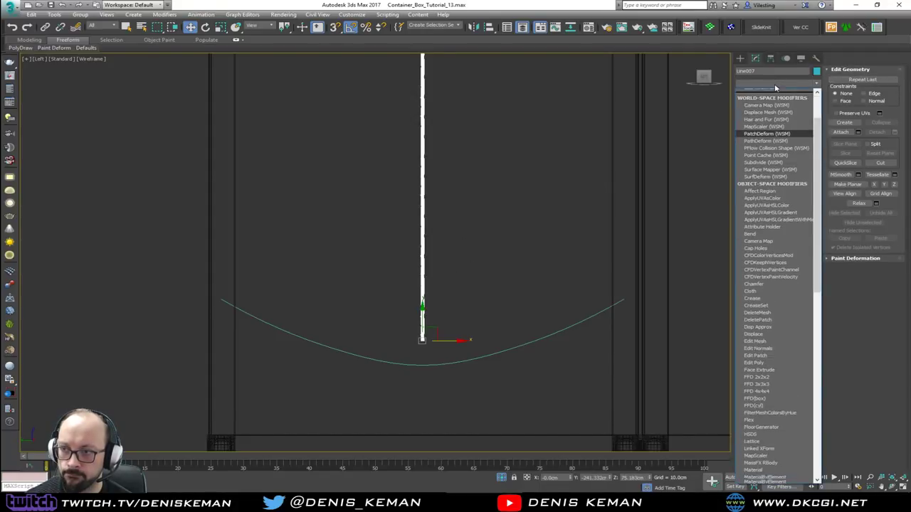
pyautogui.scroll(3, 774, 83)
pyautogui.click(771, 100)
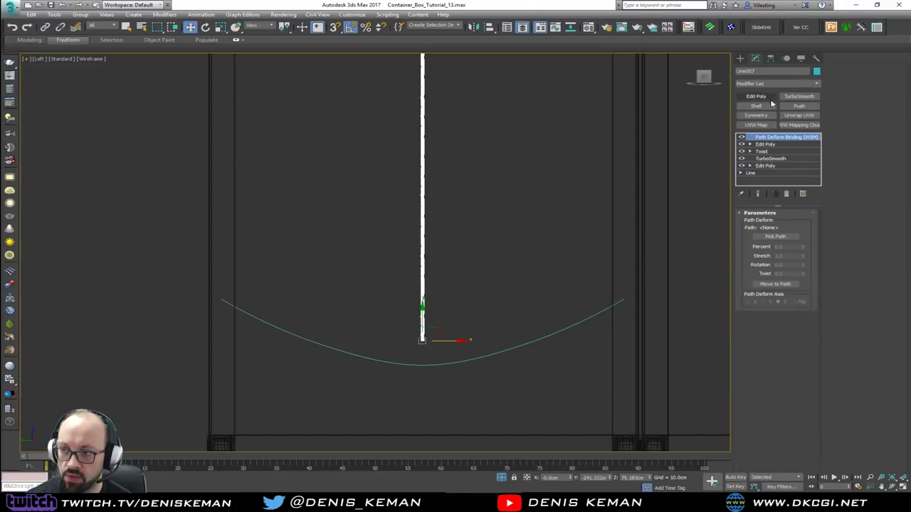
pyautogui.click(775, 236)
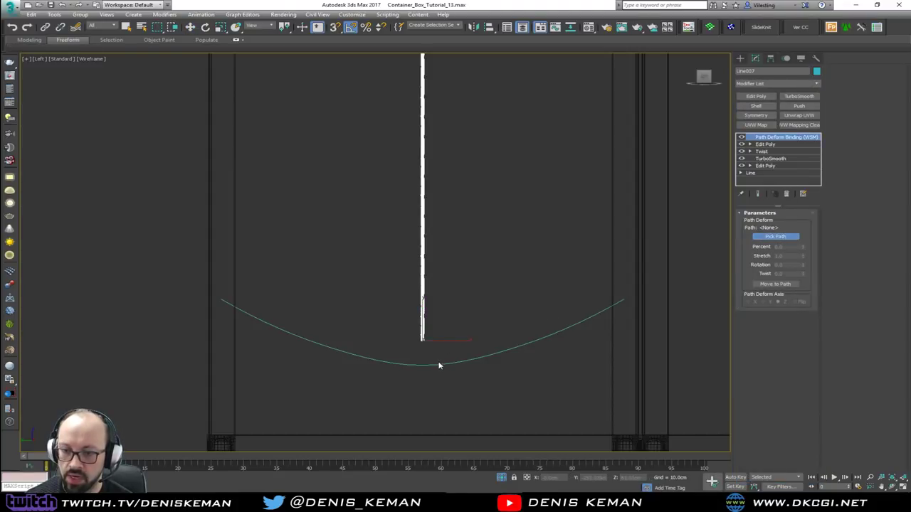
pyautogui.click(439, 365)
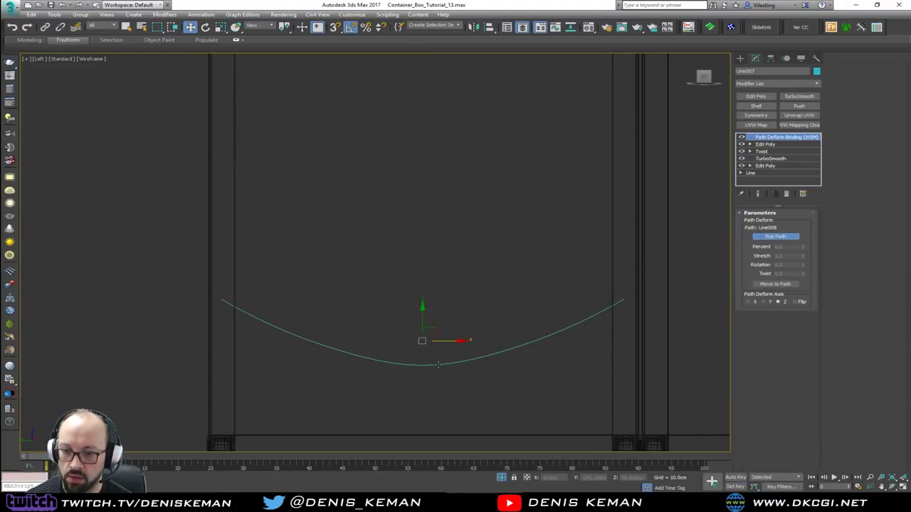
# - Set the rope's path deform axis to Y, Percent to 4.5 and Stretch to 0.71 so it fits between the posts
pyautogui.click(765, 301)
pyautogui.moveTo(536, 302); pyautogui.dragTo(470, 229, button='middle')
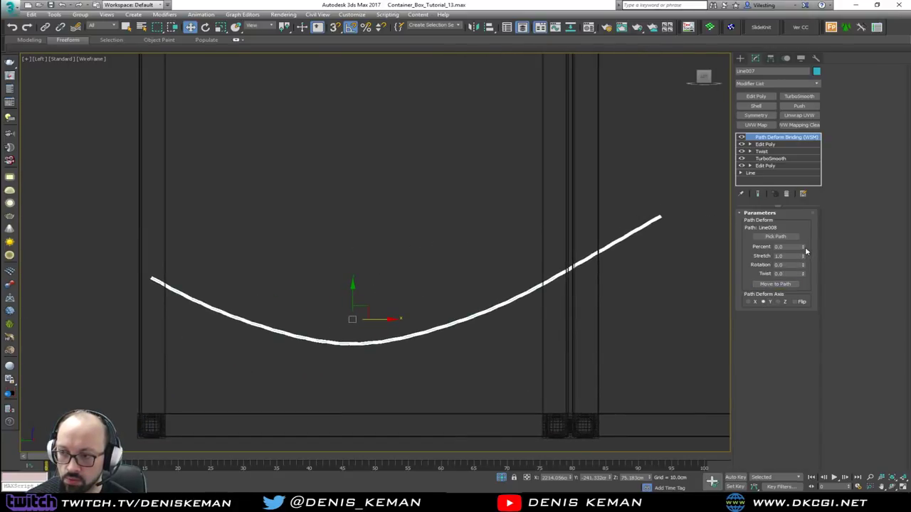
pyautogui.moveTo(803, 247)
pyautogui.mouseDown()
pyautogui.moveTo(801, 264)
pyautogui.moveTo(805, 236)
pyautogui.moveTo(805, 263)
pyautogui.moveTo(804, 244)
pyautogui.mouseUp()
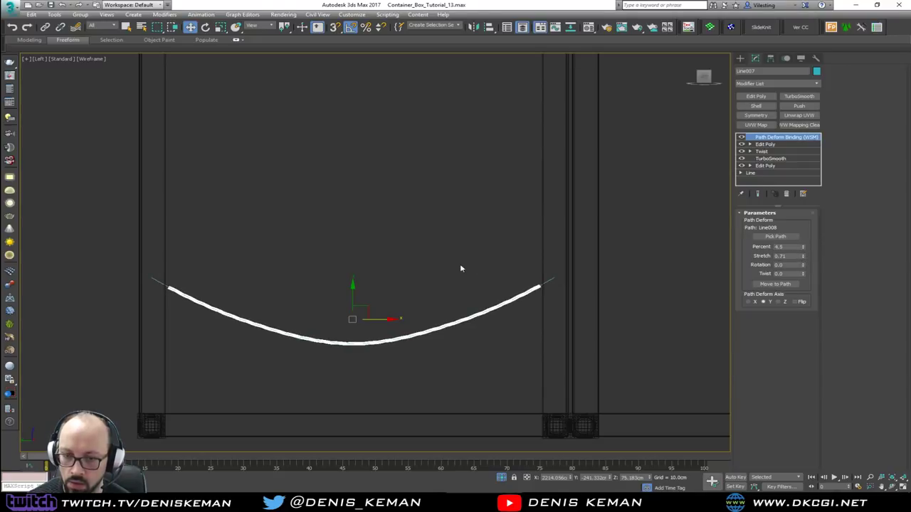
# - Extend the rope ends into the posts by setting the path deform's Percent to 0.5 and Stretch to 0.77, checking in the Perspective view
pyautogui.hotkey('alt', 'w')
pyautogui.rightClick(519, 355)
pyautogui.hotkey('alt', 'w')
pyautogui.press('z')
pyautogui.moveTo(480, 282)
pyautogui.keyDown('alt'); pyautogui.mouseDown(button='middle')
pyautogui.moveTo(452, 252)
pyautogui.moveTo(464, 249)
pyautogui.mouseUp(button='middle'); pyautogui.keyUp('alt')
pyautogui.scroll(3, 392, 298)
pyautogui.press('F4')
pyautogui.moveTo(392, 298); pyautogui.dragTo(485, 300, button='middle')
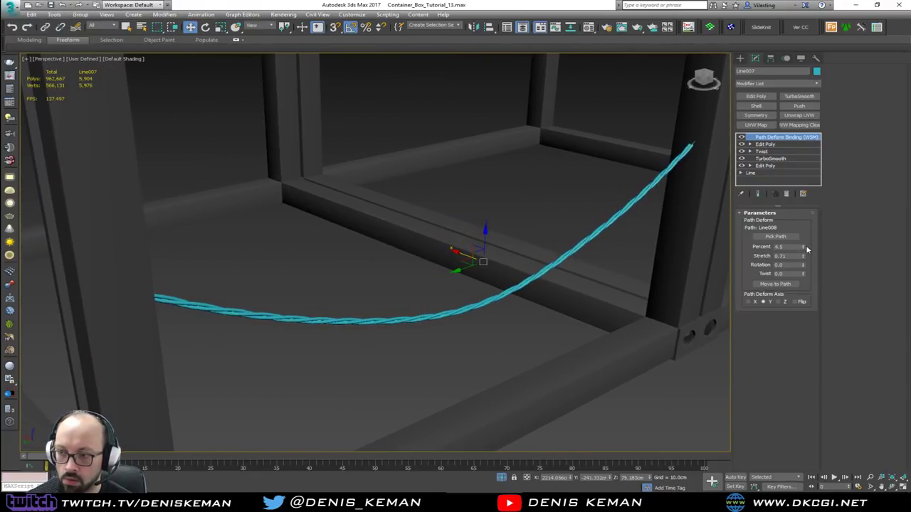
pyautogui.moveTo(803, 244); pyautogui.dragTo(803, 254)
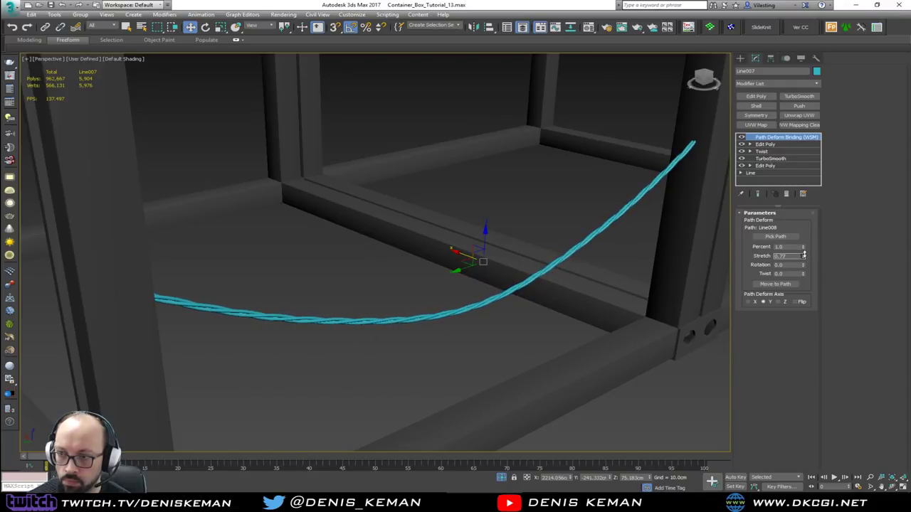
pyautogui.press('F3')
pyautogui.keyDown('alt'); pyautogui.moveTo(548, 233); pyautogui.dragTo(633, 240, button='middle'); pyautogui.keyUp('alt')
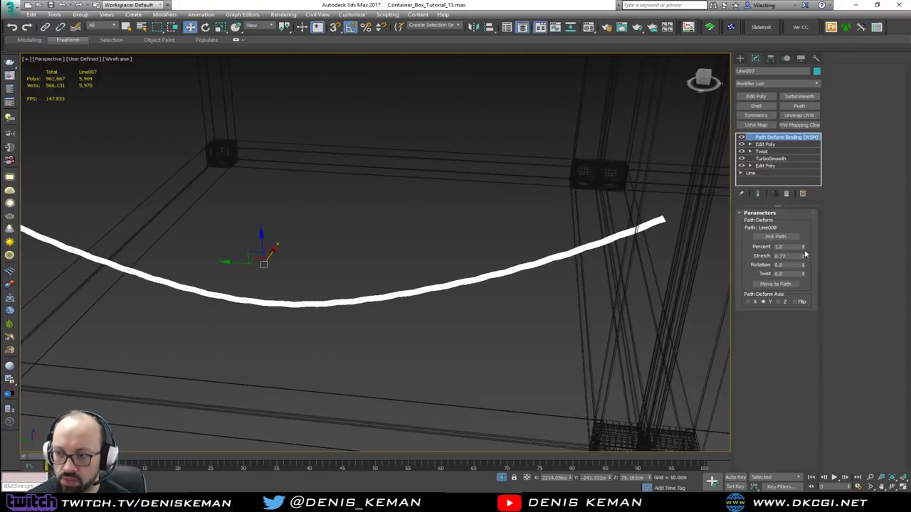
pyautogui.moveTo(803, 249); pyautogui.dragTo(804, 249)
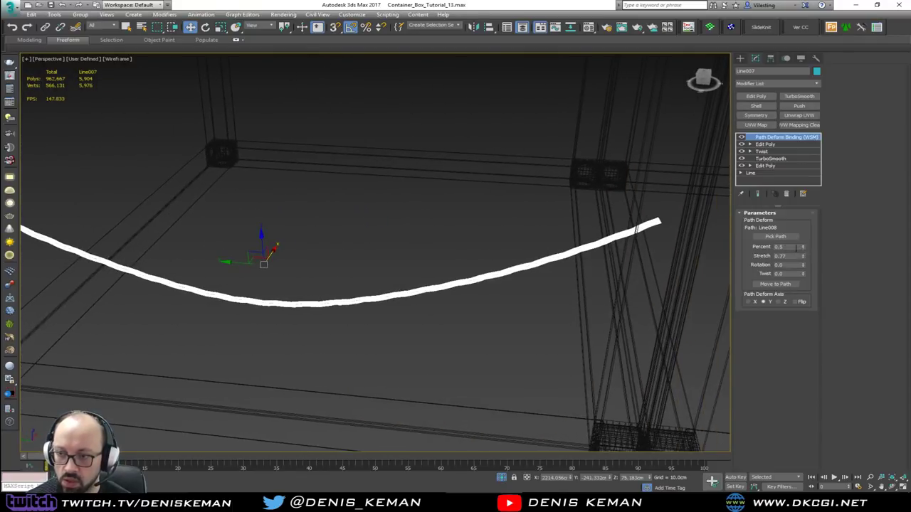
# - Examine the deformed rope's twisted strands and mesh edges up close along the sagging curve
pyautogui.moveTo(346, 191)
pyautogui.mouseDown(button='middle')
pyautogui.moveTo(542, 241)
pyautogui.moveTo(502, 221)
pyautogui.moveTo(426, 220)
pyautogui.moveTo(466, 222)
pyautogui.mouseUp(button='middle')
pyautogui.press('F3')
pyautogui.click(523, 253)
pyautogui.press('z')
pyautogui.scroll(-2, 463, 224)
pyautogui.scroll(8, 313, 377)
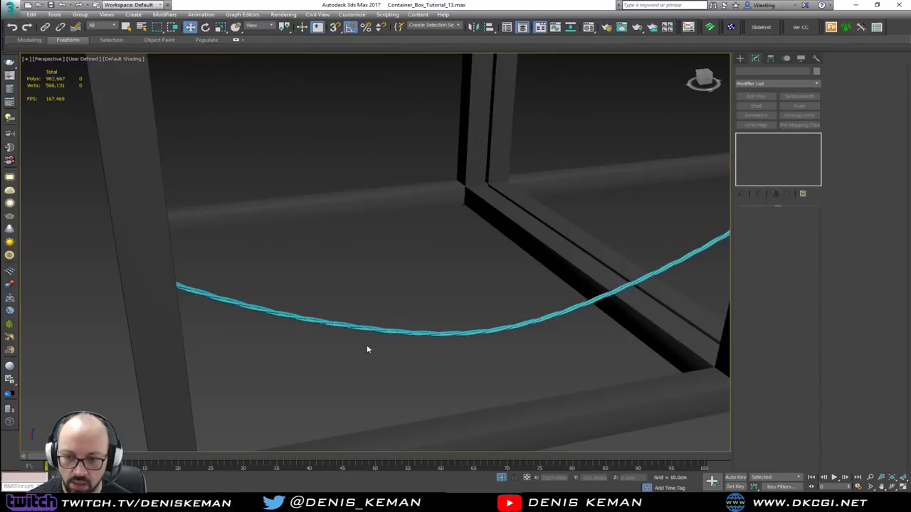
pyautogui.moveTo(438, 325); pyautogui.dragTo(347, 312, button='middle')
pyautogui.moveTo(347, 312)
pyautogui.mouseDown(button='middle')
pyautogui.moveTo(301, 309)
pyautogui.moveTo(313, 301)
pyautogui.mouseUp(button='middle')
pyautogui.scroll(5, 313, 270)
pyautogui.press('F4')
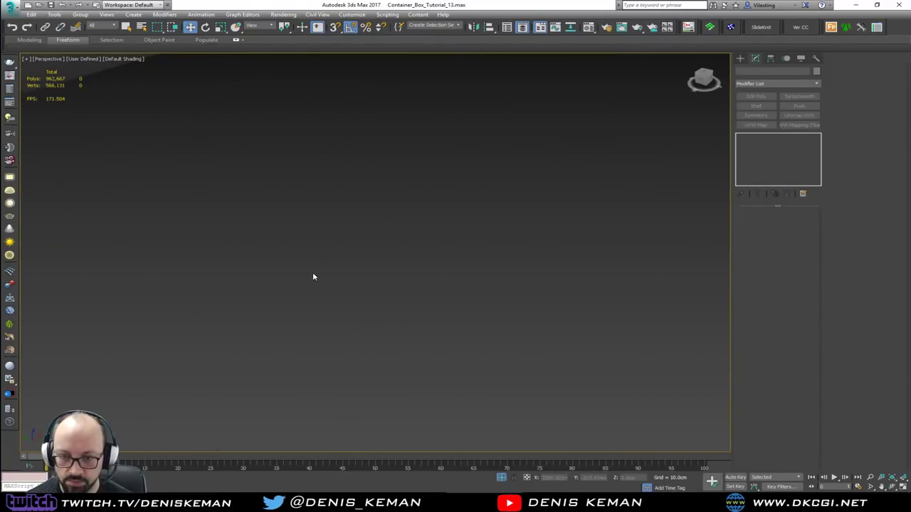
pyautogui.click(309, 281)
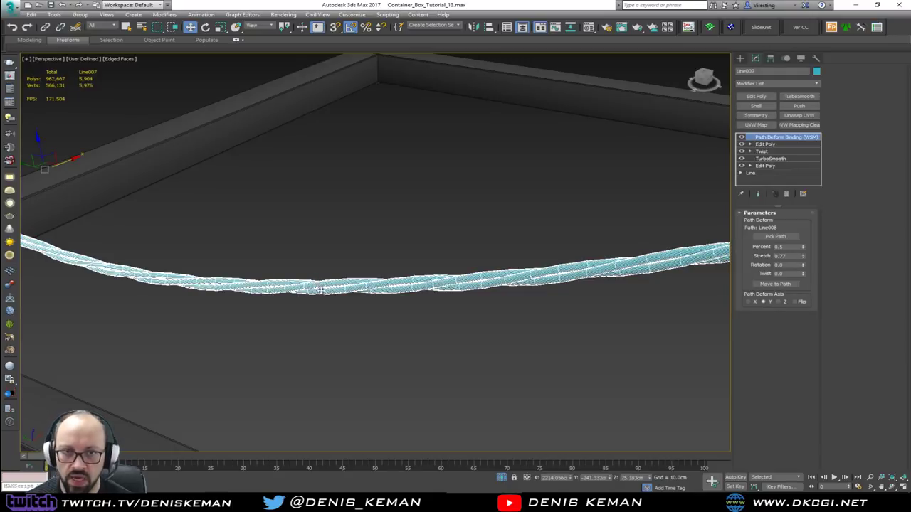
pyautogui.moveTo(345, 264); pyautogui.dragTo(384, 278, button='middle')
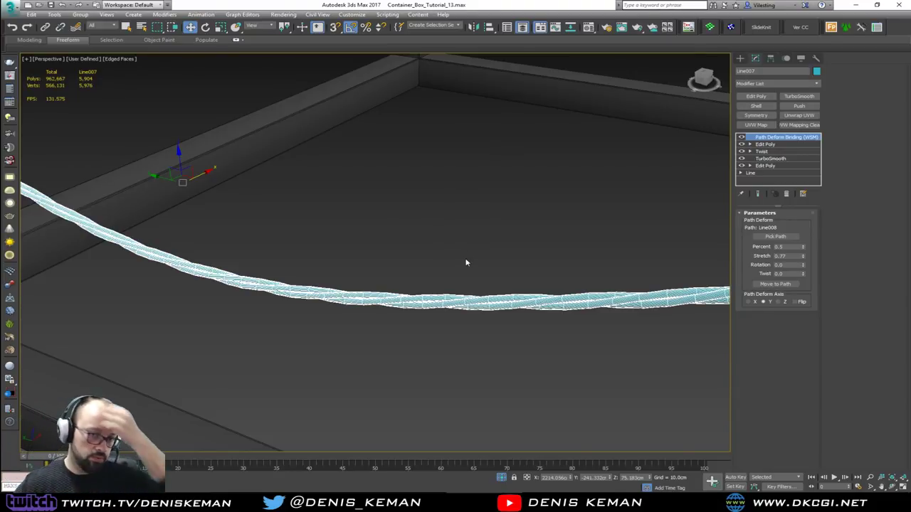
# - Inspect from several angles how the sagging rope hangs between the posts of the first container frame
pyautogui.scroll(-3, 384, 252)
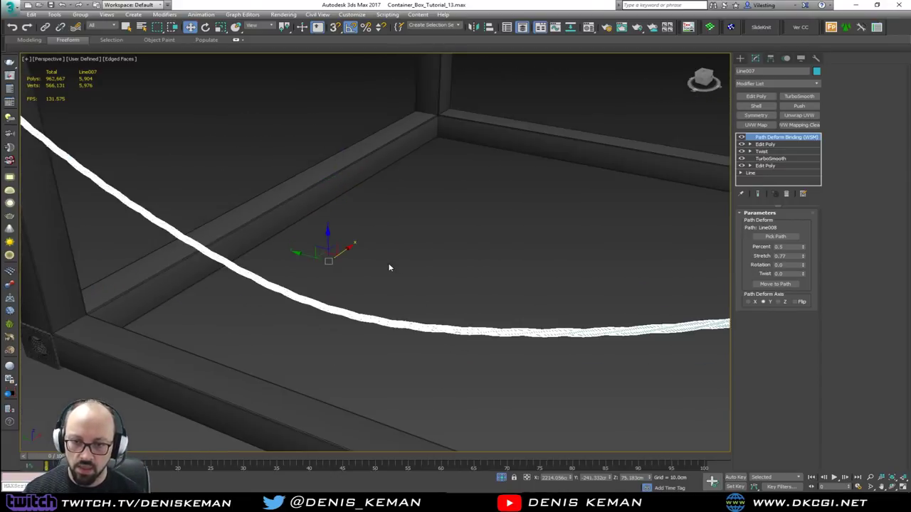
pyautogui.scroll(-4, 376, 250)
pyautogui.keyDown('alt'); pyautogui.moveTo(385, 242); pyautogui.dragTo(384, 257, button='middle'); pyautogui.keyUp('alt')
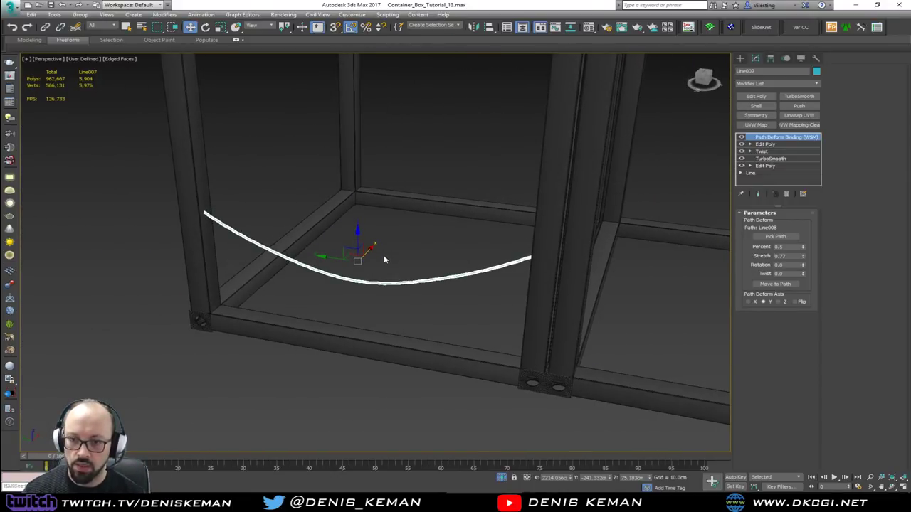
pyautogui.scroll(3, 389, 283)
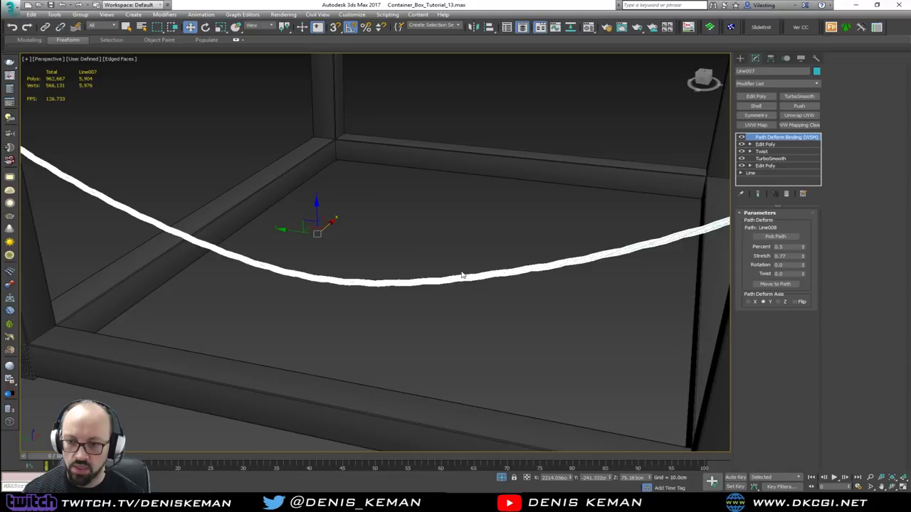
pyautogui.moveTo(521, 245); pyautogui.dragTo(311, 200, button='middle')
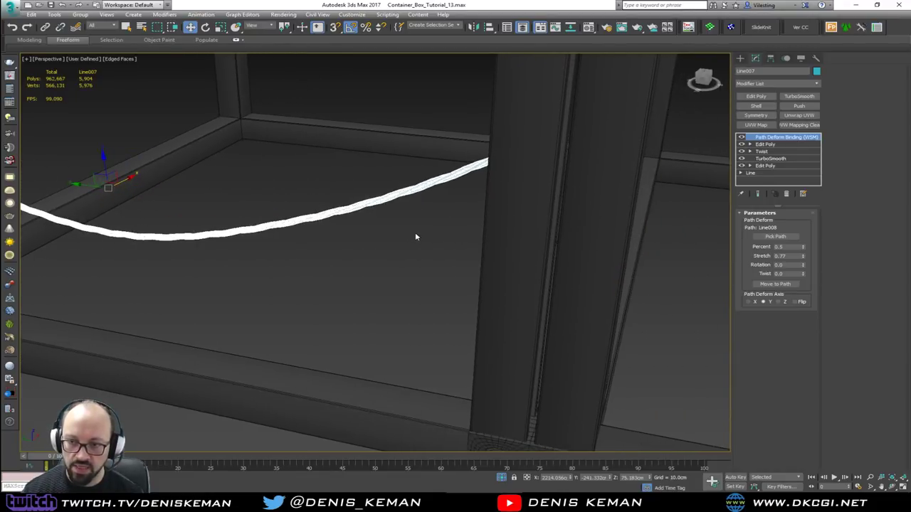
pyautogui.moveTo(455, 235); pyautogui.dragTo(324, 222, button='middle')
pyautogui.scroll(-5, 325, 225)
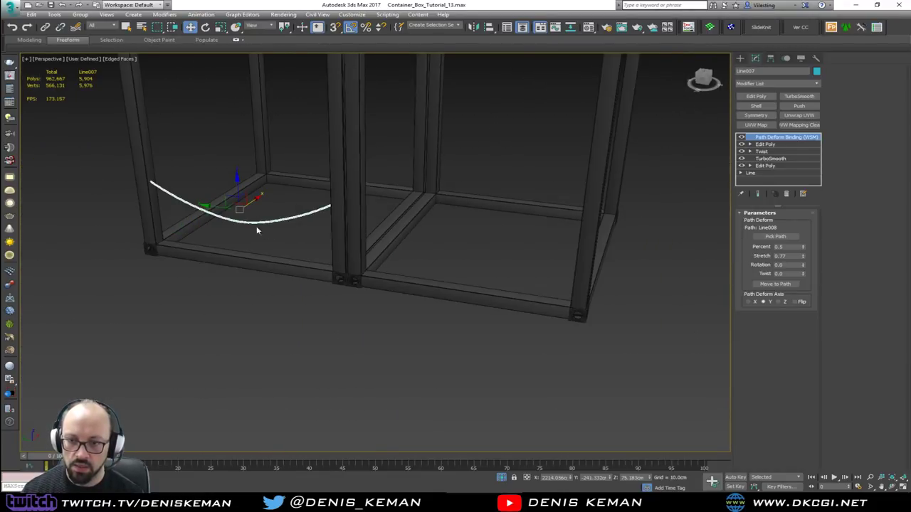
pyautogui.moveTo(229, 199); pyautogui.dragTo(294, 242, button='middle')
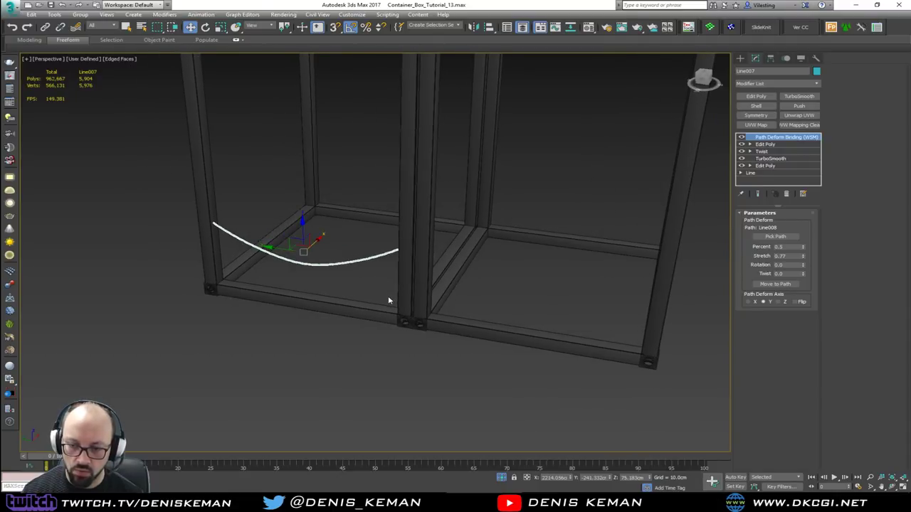
pyautogui.moveTo(388, 300)
pyautogui.keyDown('alt'); pyautogui.mouseDown(button='middle')
pyautogui.moveTo(368, 278)
pyautogui.moveTo(397, 275)
pyautogui.moveTo(342, 242)
pyautogui.moveTo(396, 301)
pyautogui.mouseUp(button='middle'); pyautogui.keyUp('alt')
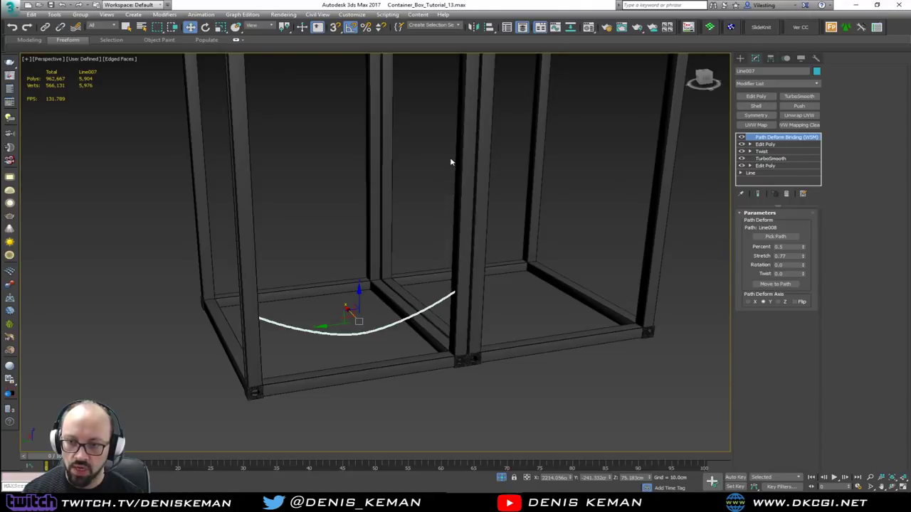
pyautogui.keyDown('alt'); pyautogui.moveTo(453, 114); pyautogui.dragTo(448, 135, button='middle'); pyautogui.keyUp('alt')
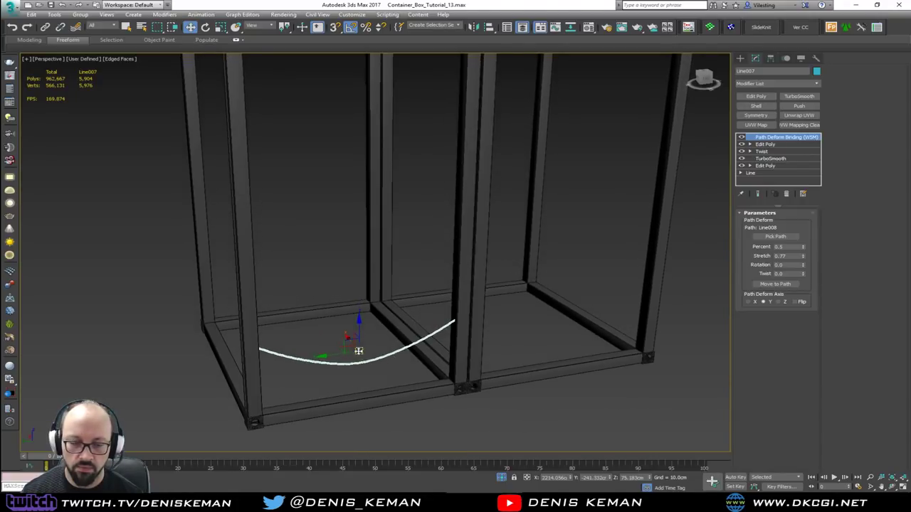
# - Save the scene under its current file name
pyautogui.click(10, 6)
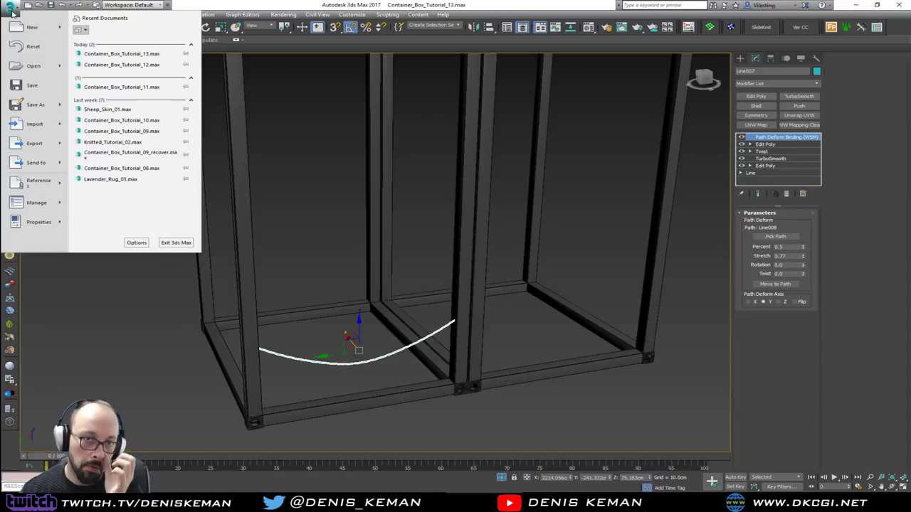
pyautogui.click(30, 80)
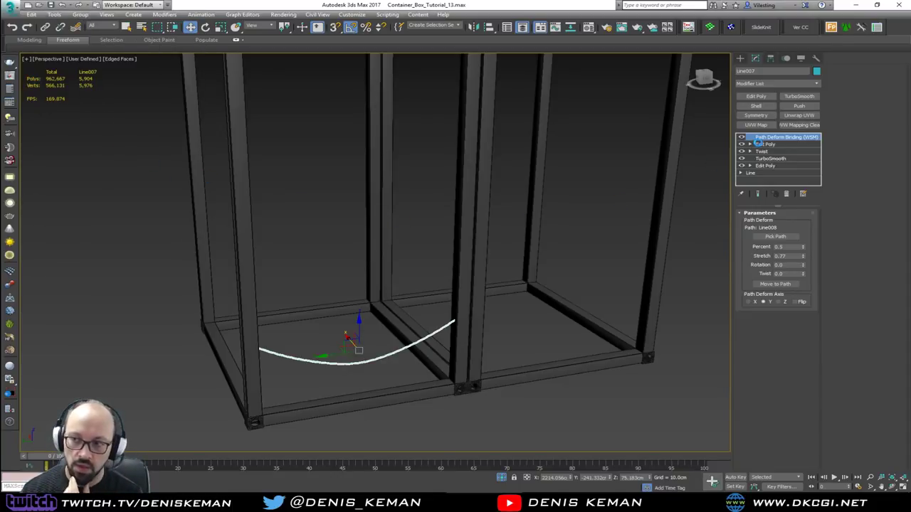
# - Make one copy of the rope beside the frames along the Y axis and remove the path deform binding from the copy
pyautogui.rightClick(771, 143)
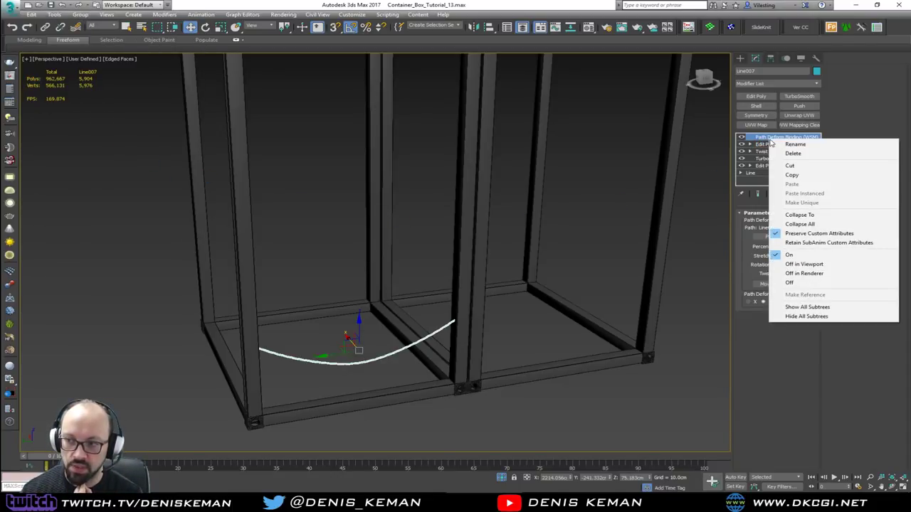
pyautogui.rightClick(307, 306)
pyautogui.click(305, 356)
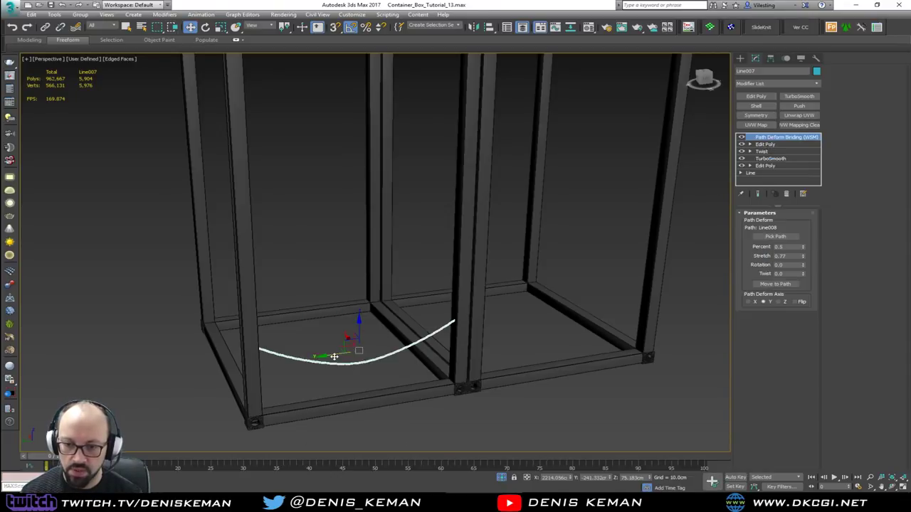
pyautogui.keyDown('shift'); pyautogui.moveTo(335, 354); pyautogui.dragTo(68, 372); pyautogui.keyUp('shift')
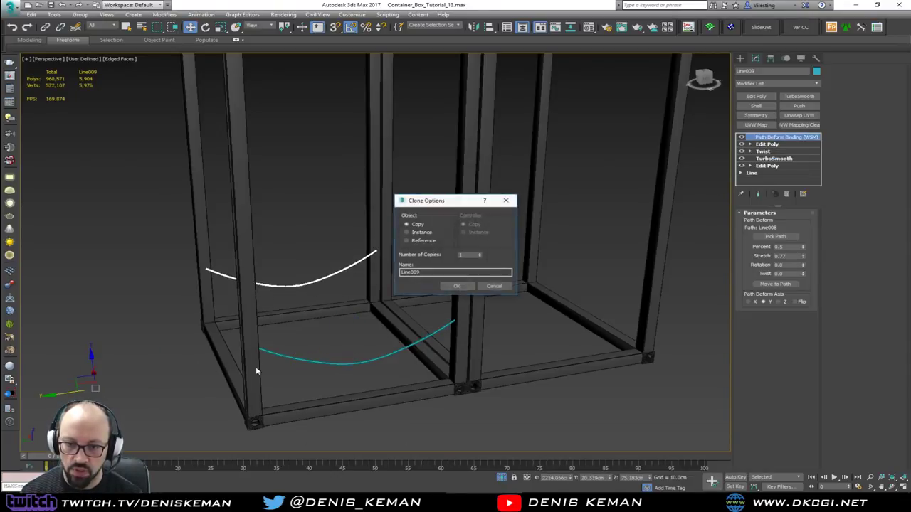
pyautogui.click(461, 284)
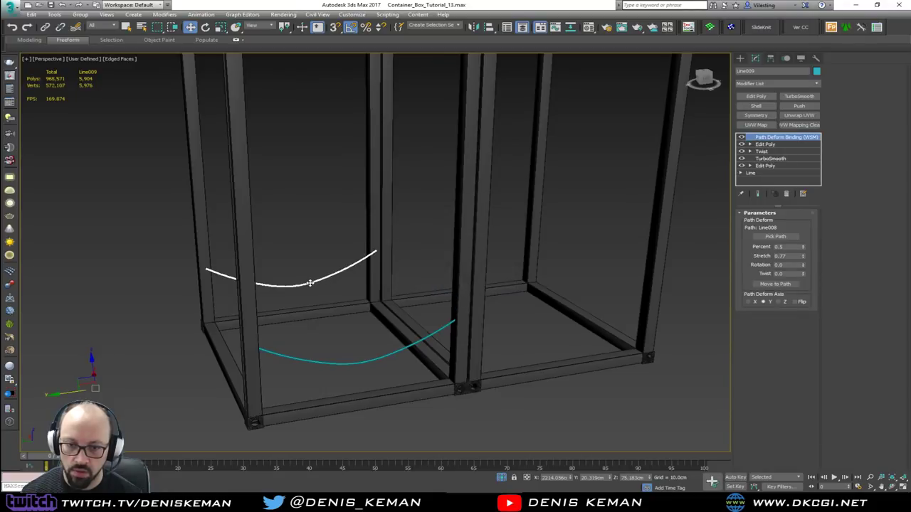
pyautogui.click(786, 193)
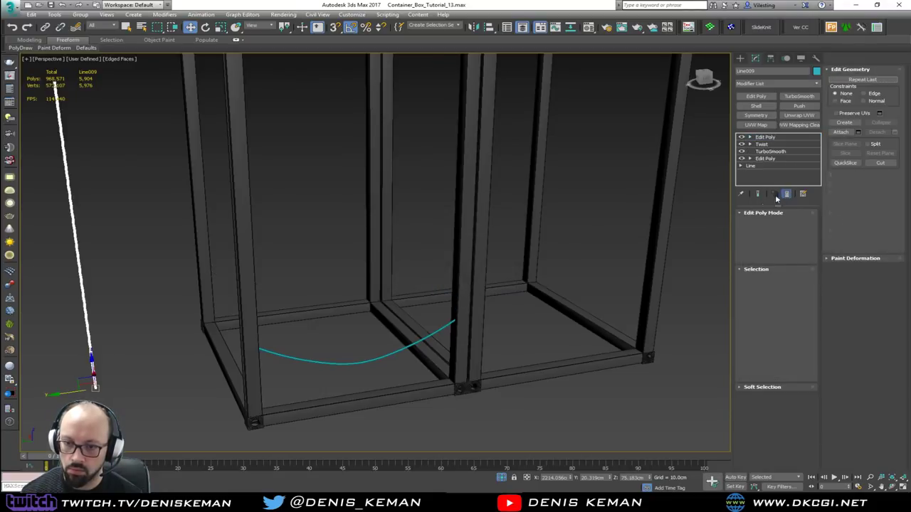
# - Collapse the modifier stack of the sagging rope, including its path deform binding, into an editable poly
pyautogui.click(339, 365)
pyautogui.scroll(10, 339, 364)
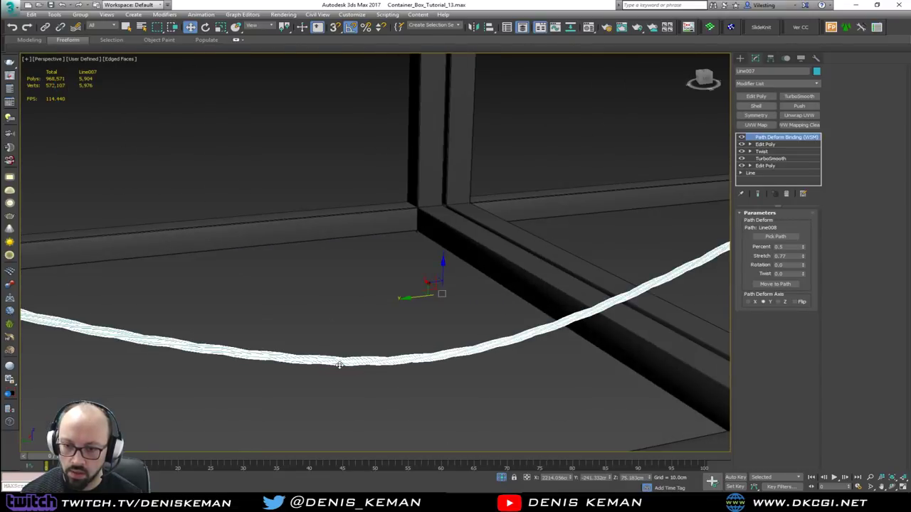
pyautogui.rightClick(756, 138)
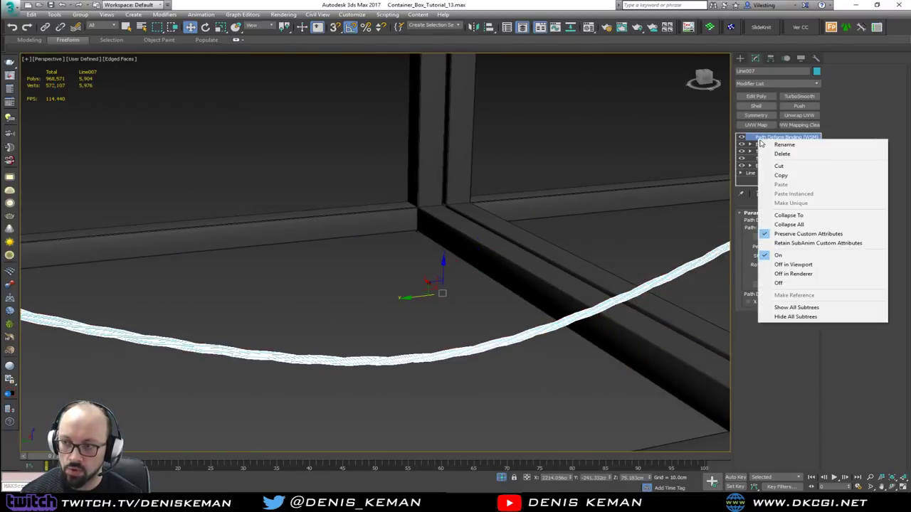
pyautogui.click(804, 216)
pyautogui.click(498, 283)
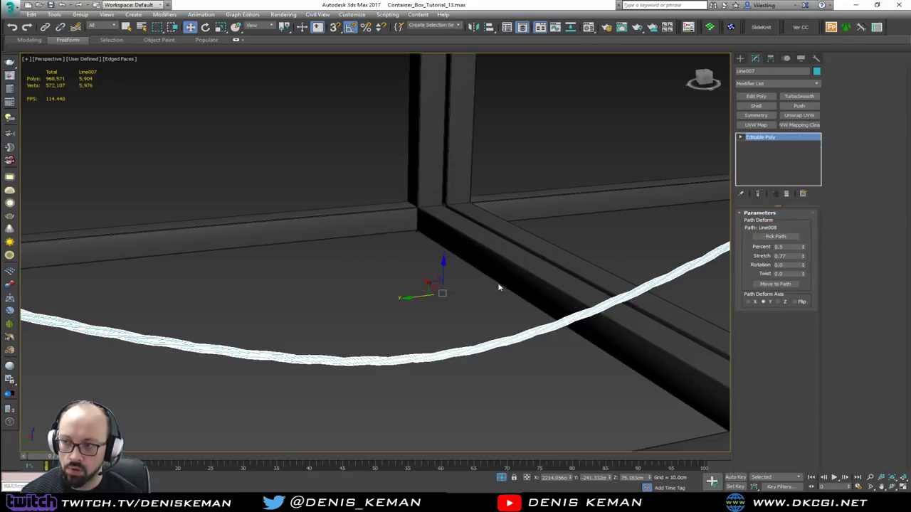
# - Select the sagging path line running inside the collapsed rope
pyautogui.click(392, 335)
pyautogui.press('F3')
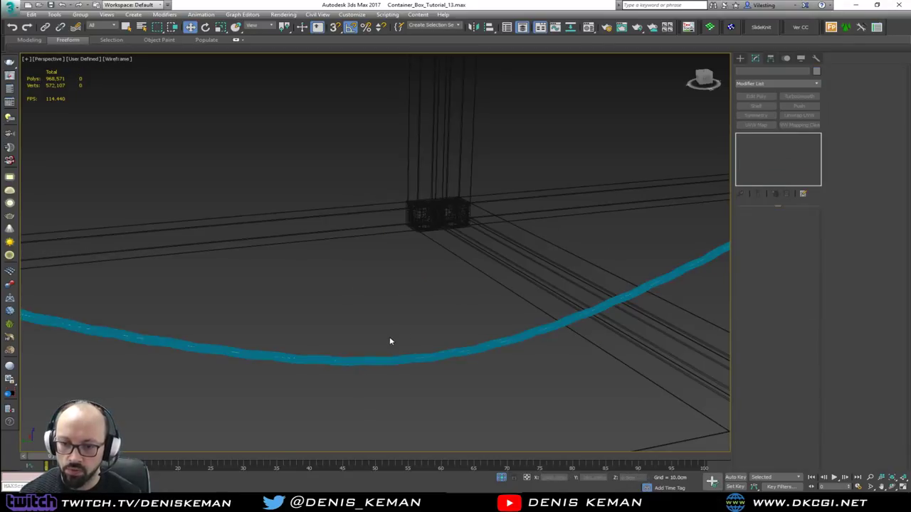
pyautogui.keyDown('alt'); pyautogui.moveTo(296, 370); pyautogui.dragTo(309, 362, button='middle'); pyautogui.keyUp('alt')
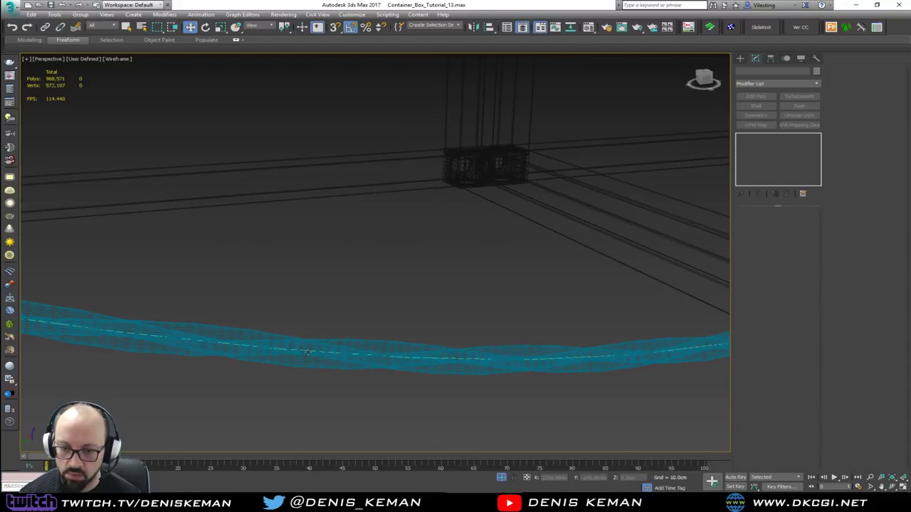
pyautogui.click(307, 353)
pyautogui.click(308, 351)
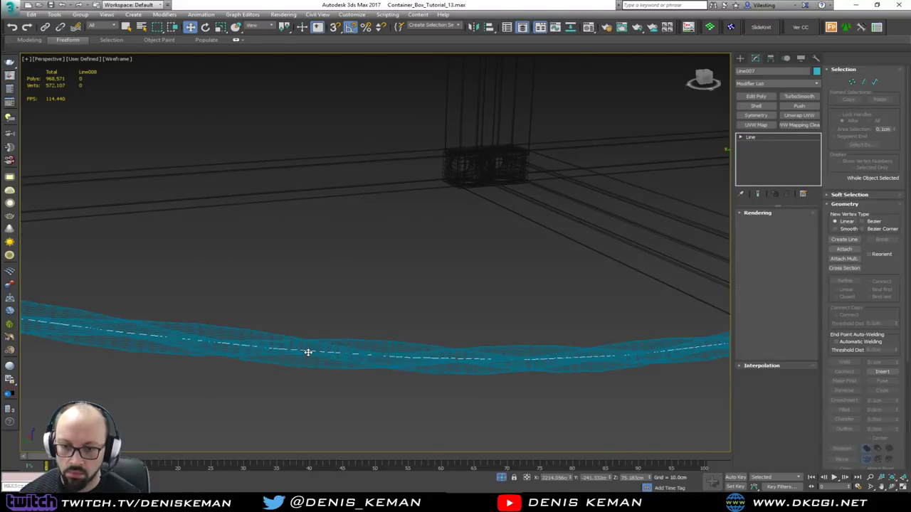
pyautogui.press('F3')
pyautogui.scroll(-8, 311, 350)
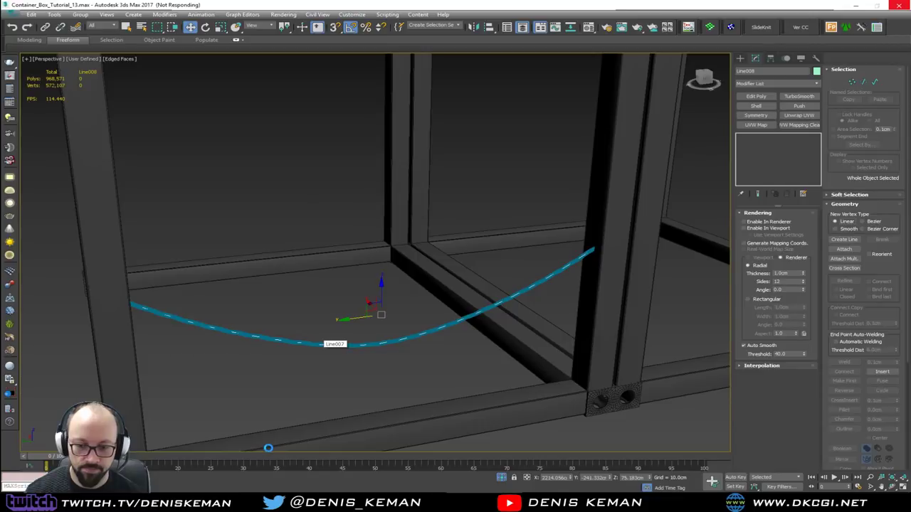
# - Reopen the recent scene Container_Box_Tutorial_13.max after the crash and dismiss the isolated-objects notice
pyautogui.moveTo(265, 498)
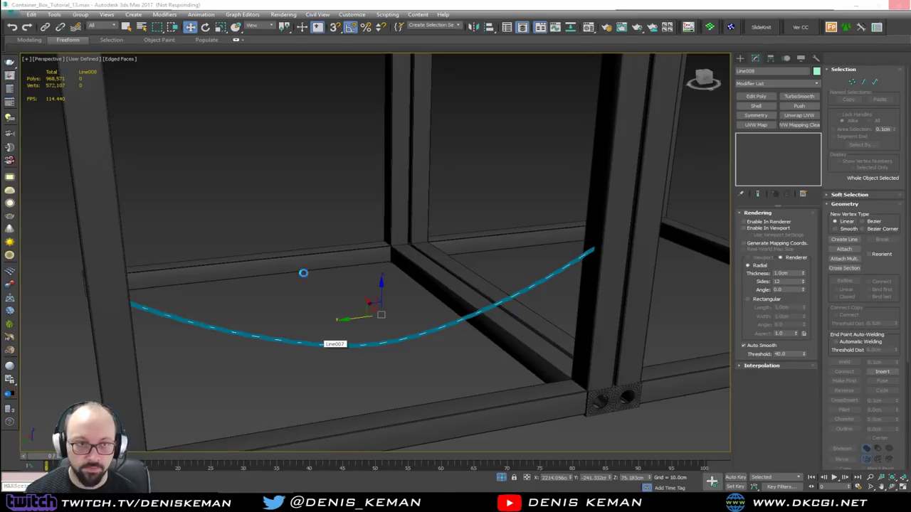
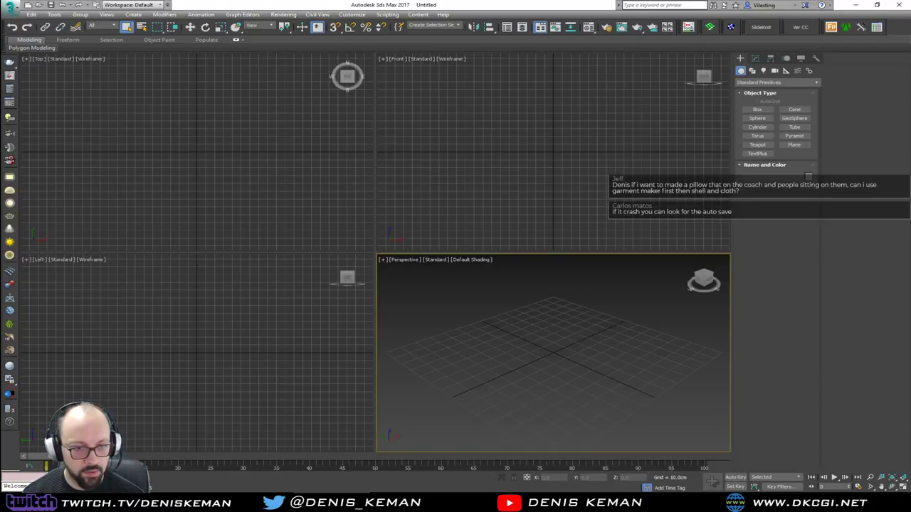
pyautogui.click(16, 11)
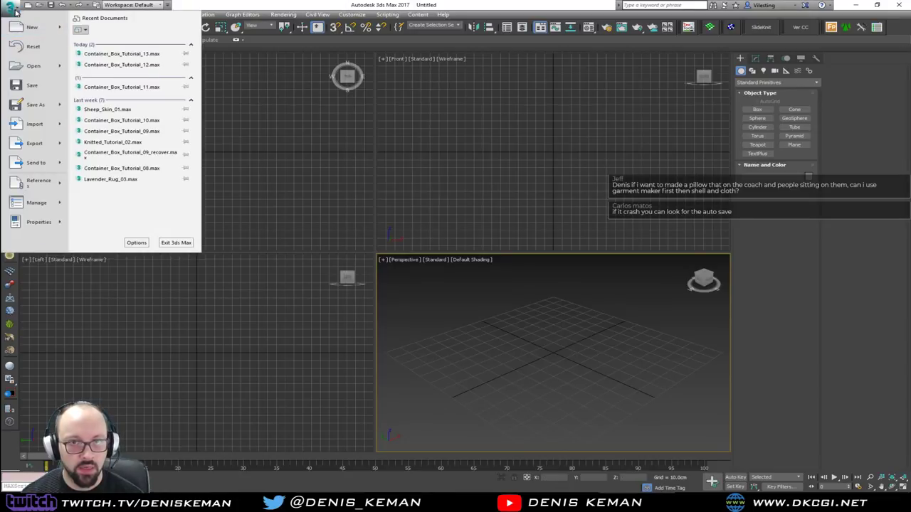
pyautogui.click(128, 54)
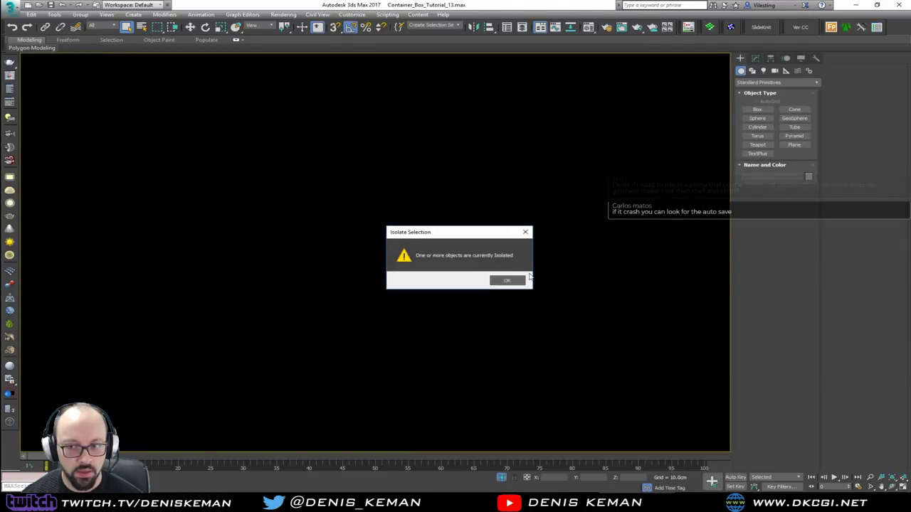
pyautogui.click(524, 282)
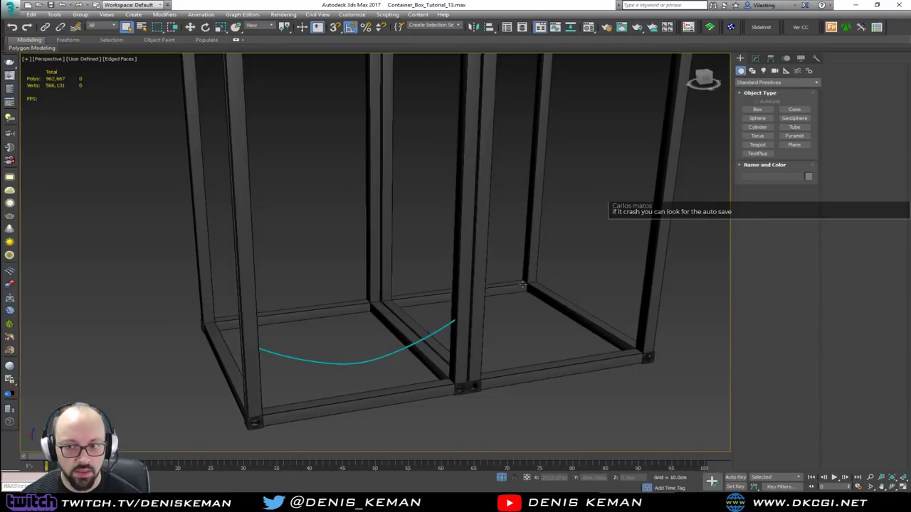
# - Make one copy of the sagging rope and place it farther along the Y axis beside the frames
pyautogui.scroll(-5, 337, 360)
pyautogui.scroll(10, 335, 357)
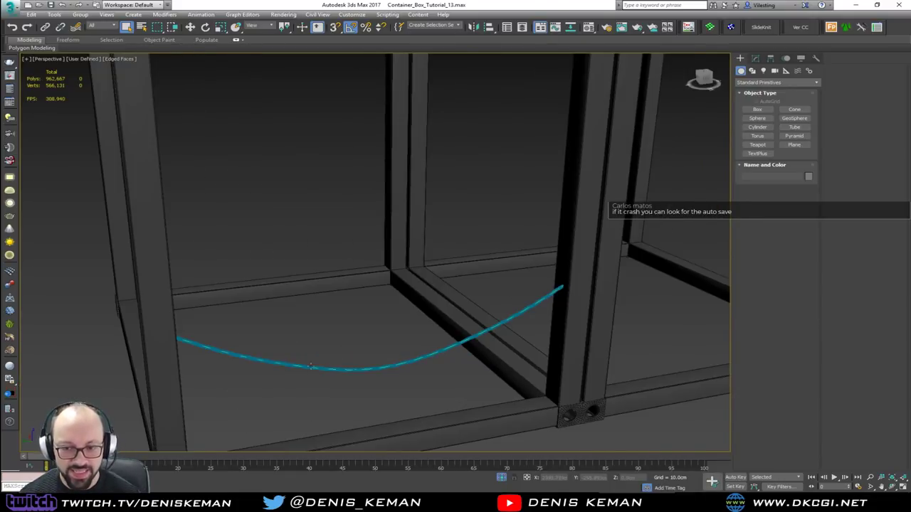
pyautogui.click(310, 367)
pyautogui.scroll(5, 310, 367)
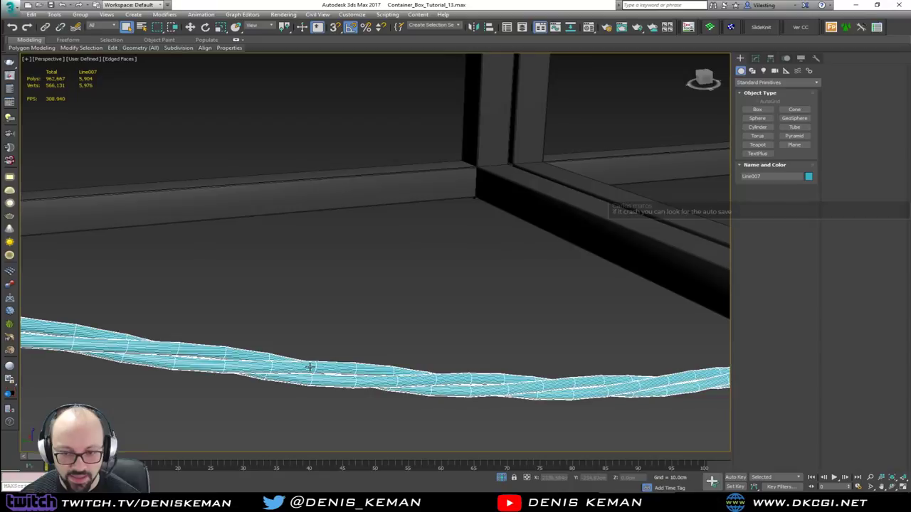
pyautogui.scroll(-8, 310, 367)
pyautogui.scroll(-4, 309, 367)
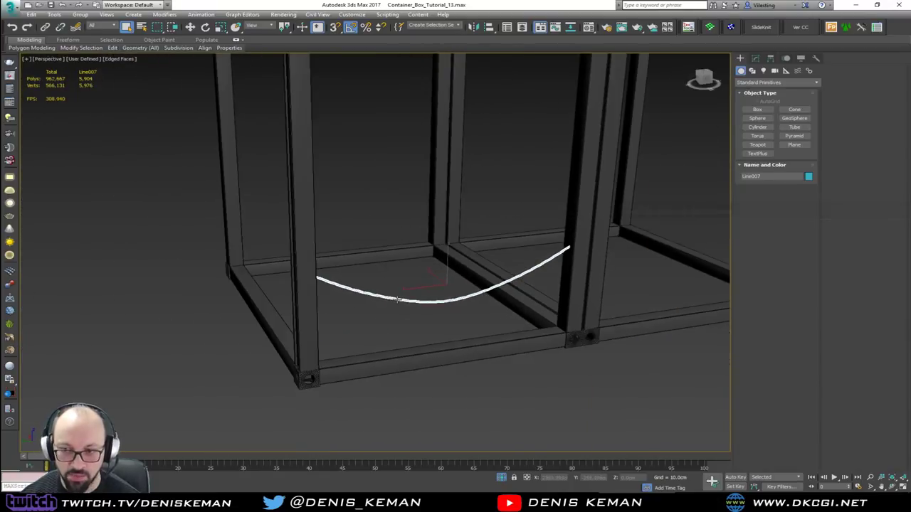
pyautogui.press('w')
pyautogui.keyDown('shift'); pyautogui.moveTo(419, 287); pyautogui.dragTo(355, 241); pyautogui.keyUp('shift')
pyautogui.click(456, 285)
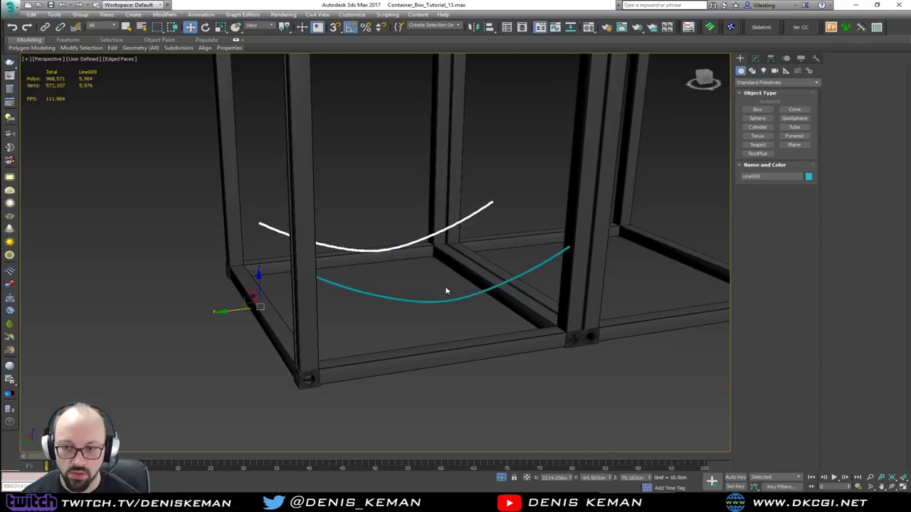
pyautogui.moveTo(234, 308); pyautogui.dragTo(214, 314)
pyautogui.moveTo(248, 291); pyautogui.dragTo(252, 298, button='middle')
# - Remove the path deform binding from the copied rope's modifier stack
pyautogui.click(756, 59)
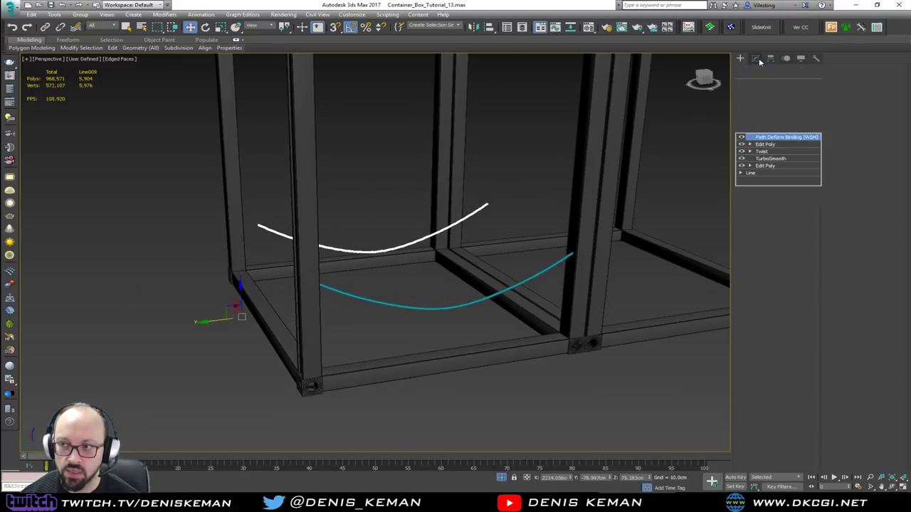
pyautogui.rightClick(782, 139)
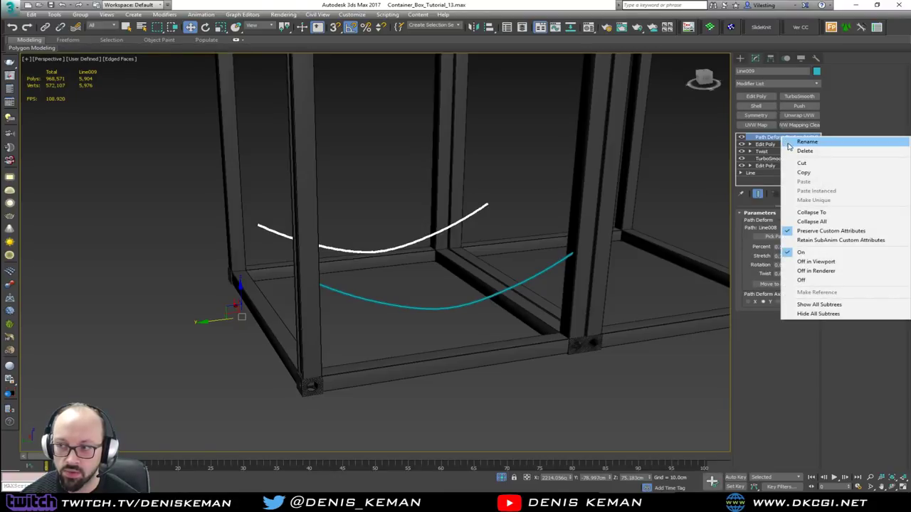
pyautogui.click(796, 151)
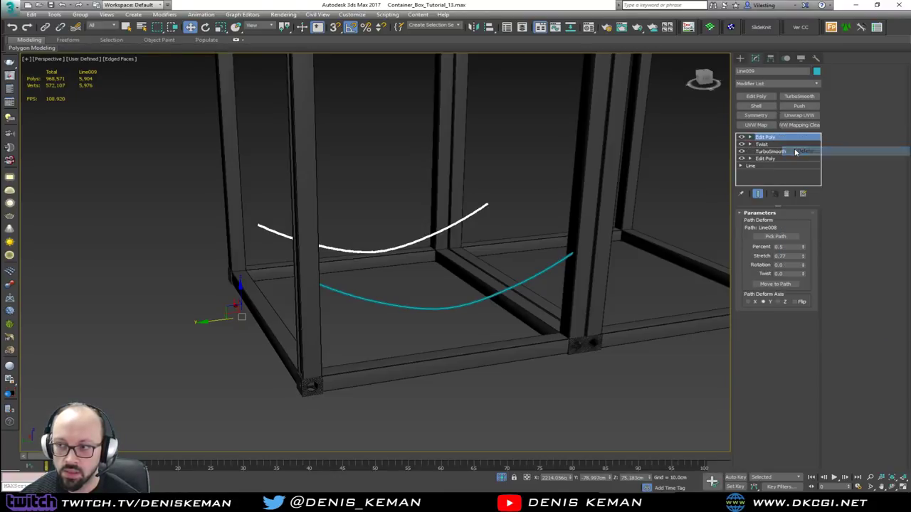
# - Collapse the original sagging rope's modifier stack, including its path deform binding, into an editable poly
pyautogui.click(384, 303)
pyautogui.scroll(8, 383, 303)
pyautogui.rightClick(383, 304)
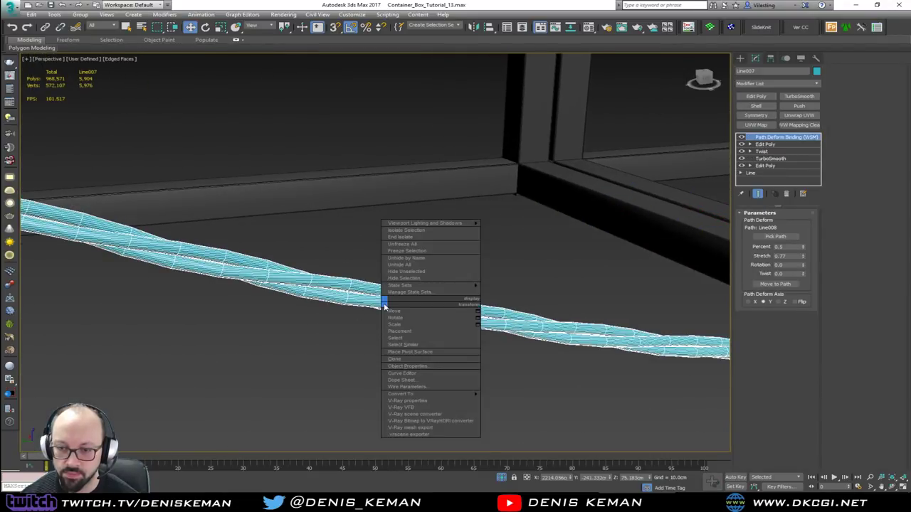
pyautogui.moveTo(446, 395)
pyautogui.click(533, 401)
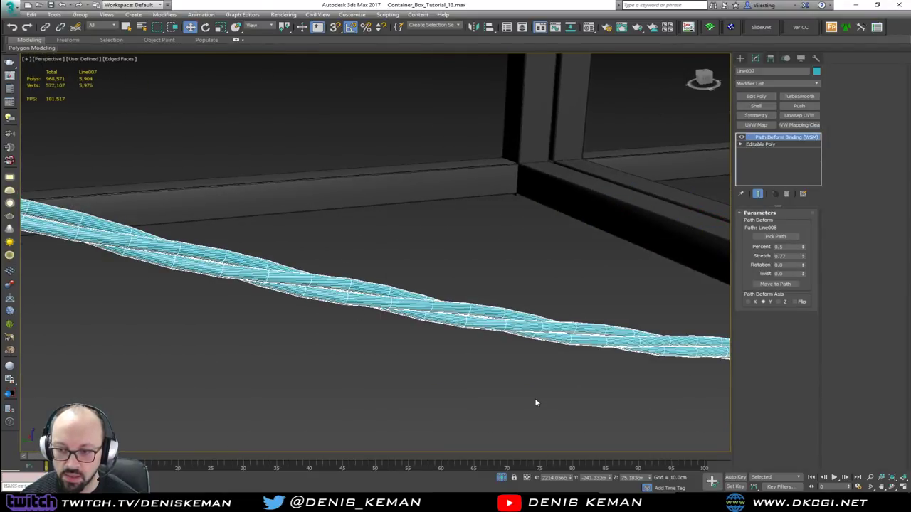
pyautogui.rightClick(774, 138)
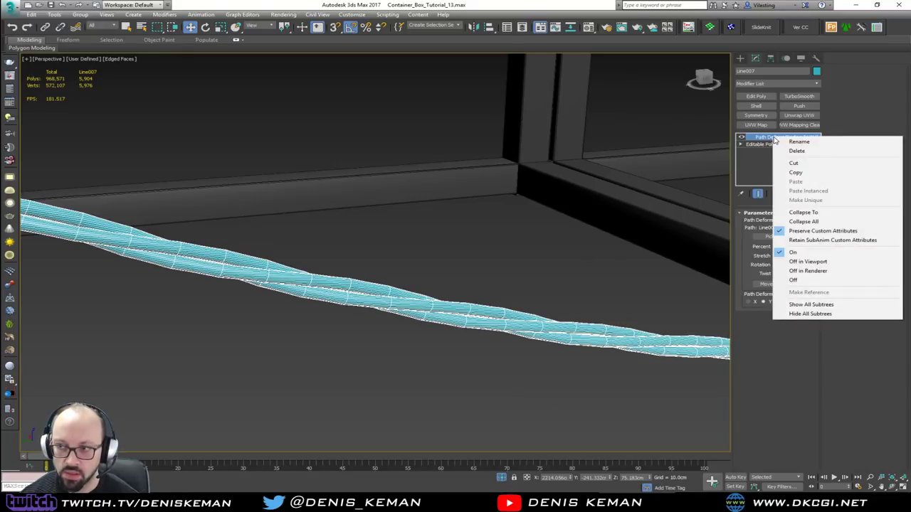
pyautogui.click(820, 213)
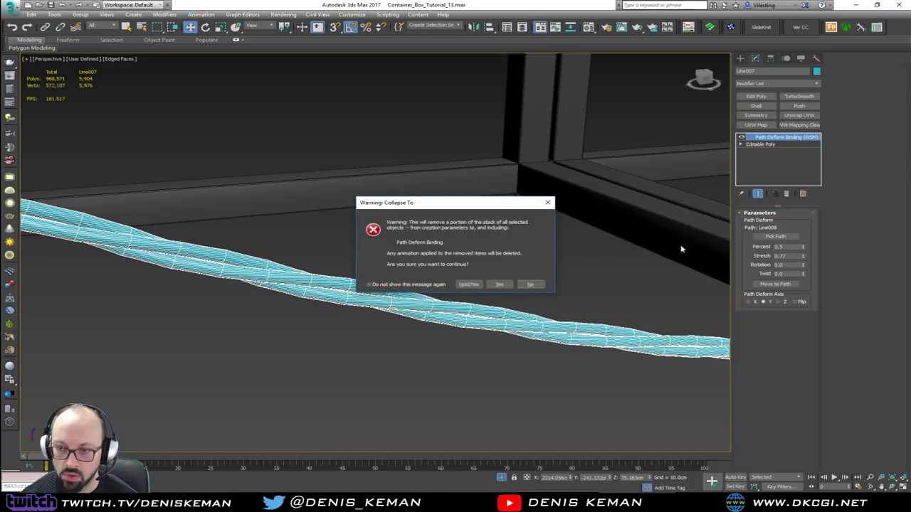
pyautogui.click(499, 285)
pyautogui.keyDown('alt'); pyautogui.moveTo(538, 270); pyautogui.dragTo(427, 249, button='middle'); pyautogui.keyUp('alt')
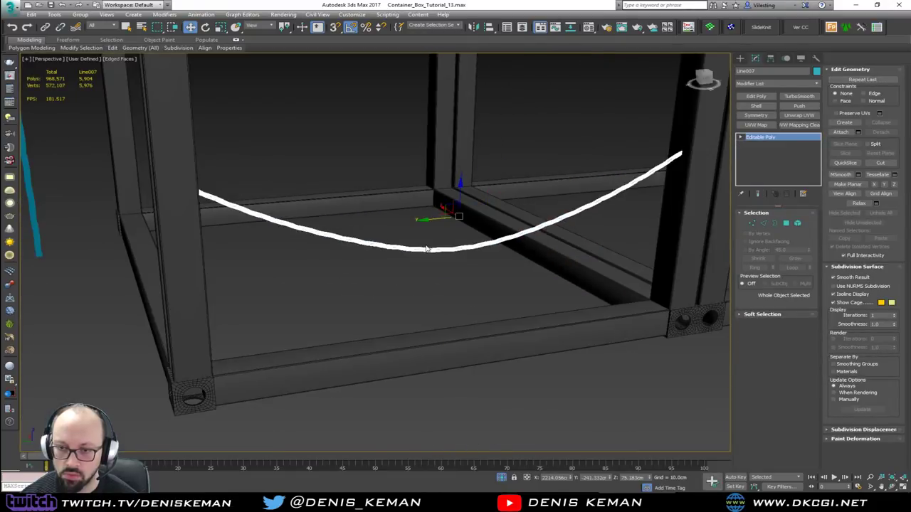
pyautogui.rightClick(427, 248)
pyautogui.click(544, 345)
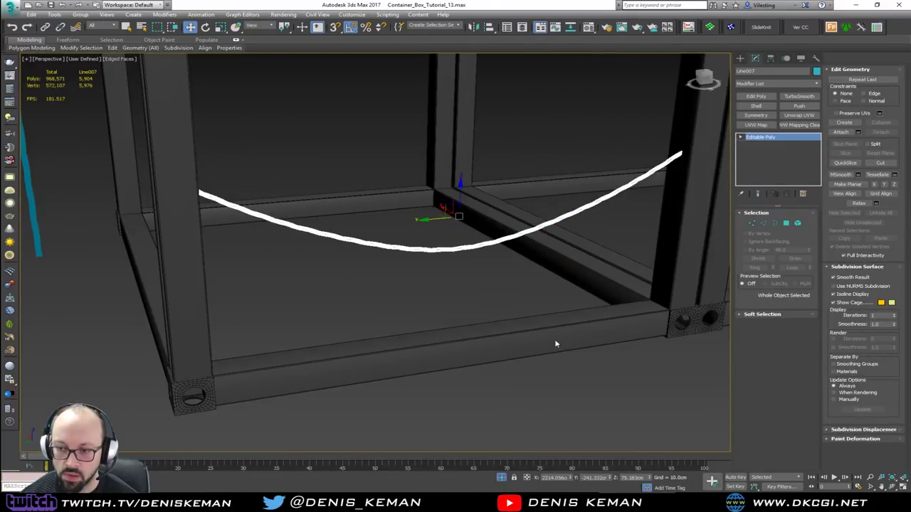
# - Clone the collapsed sagging rope upward along the Z axis as 30 evenly spaced instances
pyautogui.click(384, 310)
pyautogui.scroll(5, 372, 254)
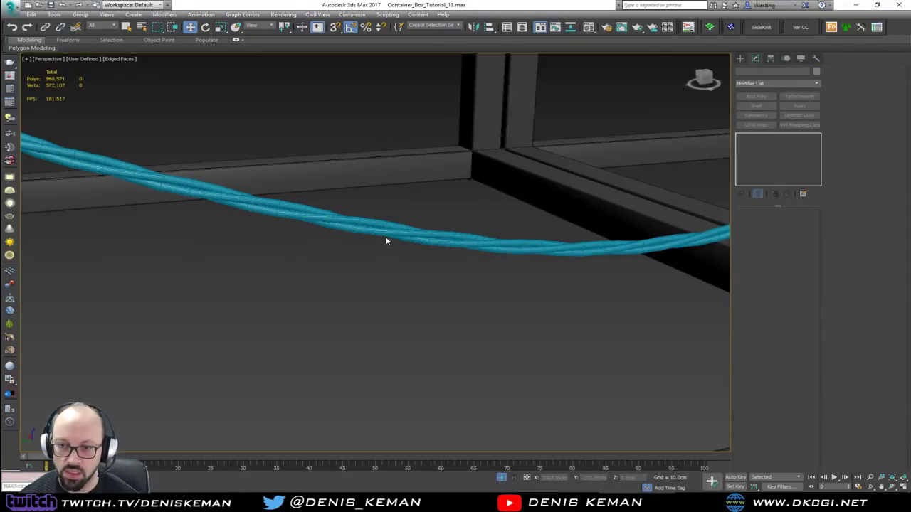
pyautogui.click(387, 232)
pyautogui.scroll(-6, 374, 231)
pyautogui.moveTo(375, 244); pyautogui.dragTo(405, 266, button='middle')
pyautogui.keyDown('shift'); pyautogui.moveTo(416, 280); pyautogui.dragTo(426, 245); pyautogui.keyUp('shift')
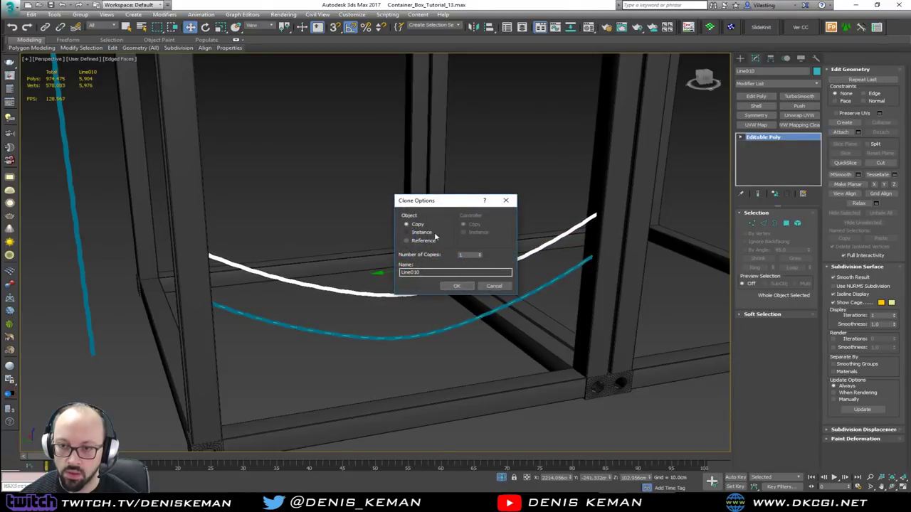
pyautogui.click(407, 232)
pyautogui.doubleClick(466, 254)
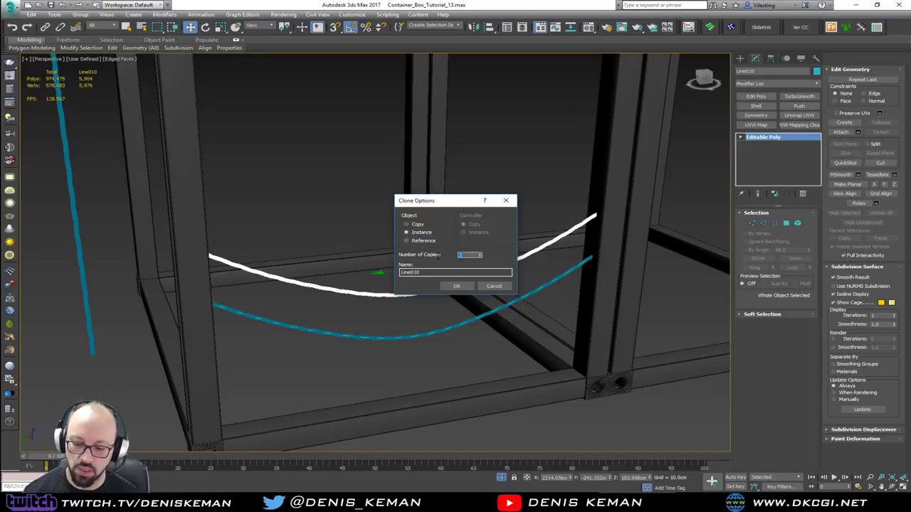
pyautogui.click(459, 285)
pyautogui.scroll(-10, 435, 291)
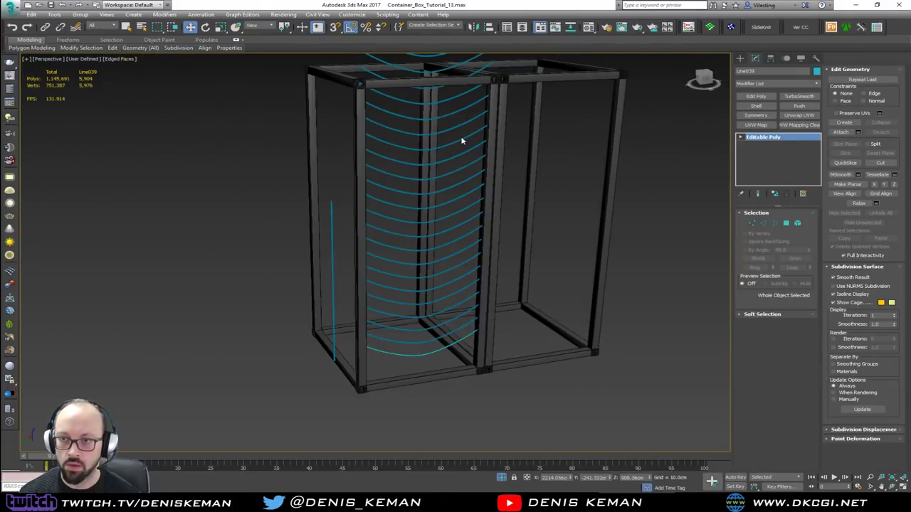
# - Delete the surplus rope instances that extend above or cross the top beam of the frame
pyautogui.moveTo(461, 140); pyautogui.dragTo(509, 152, button='middle')
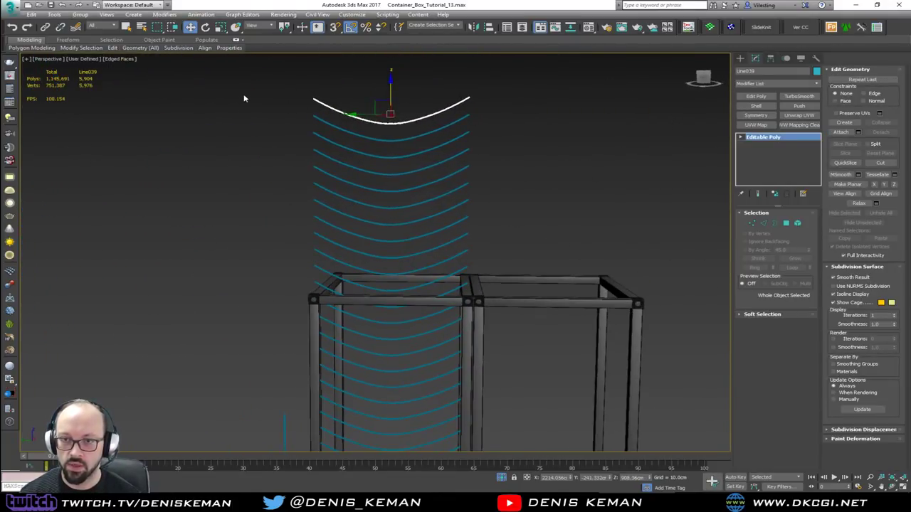
pyautogui.moveTo(511, 258); pyautogui.dragTo(514, 260)
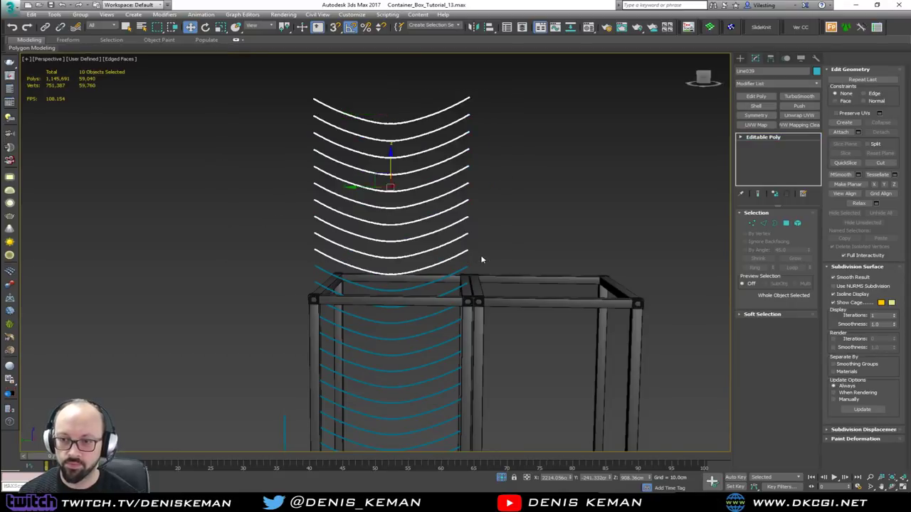
pyautogui.press('Delete')
pyautogui.click(455, 290)
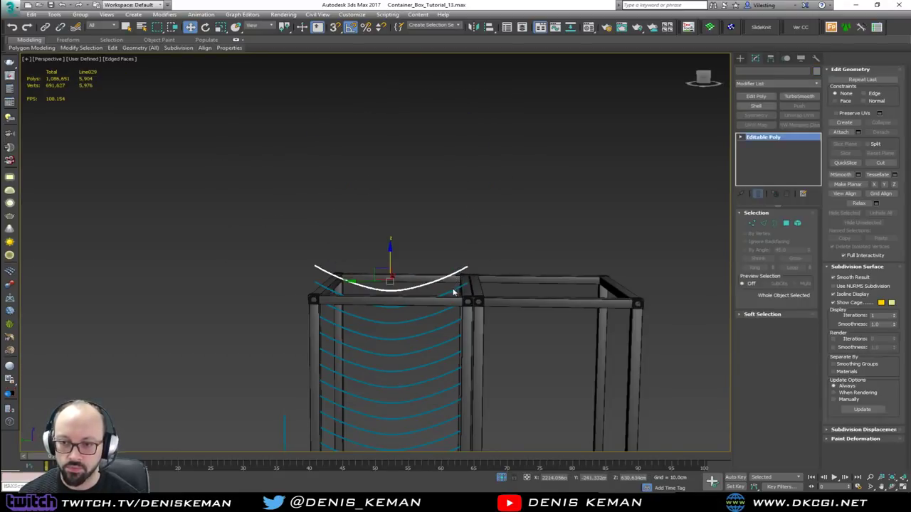
pyautogui.press('Delete')
pyautogui.click(409, 323)
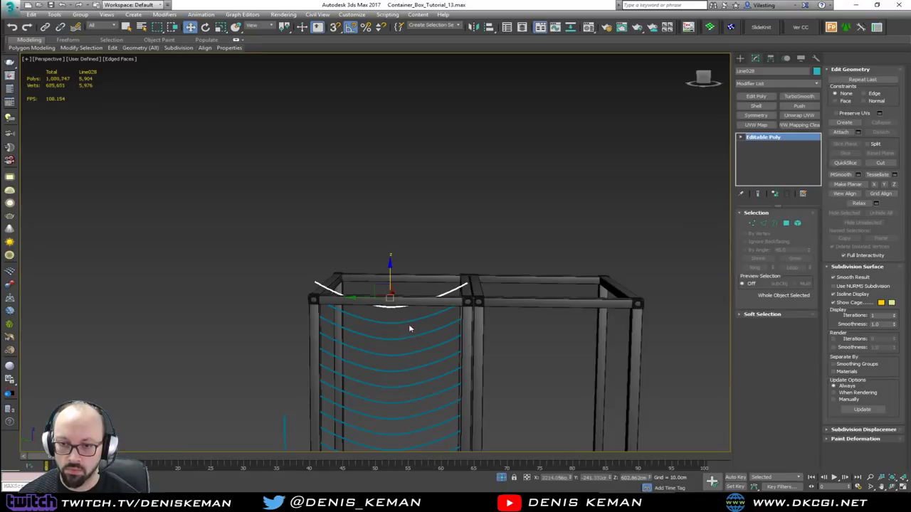
pyautogui.press('Delete')
pyautogui.click(409, 322)
pyautogui.keyDown('alt'); pyautogui.moveTo(428, 321); pyautogui.dragTo(596, 311, button='middle'); pyautogui.keyUp('alt')
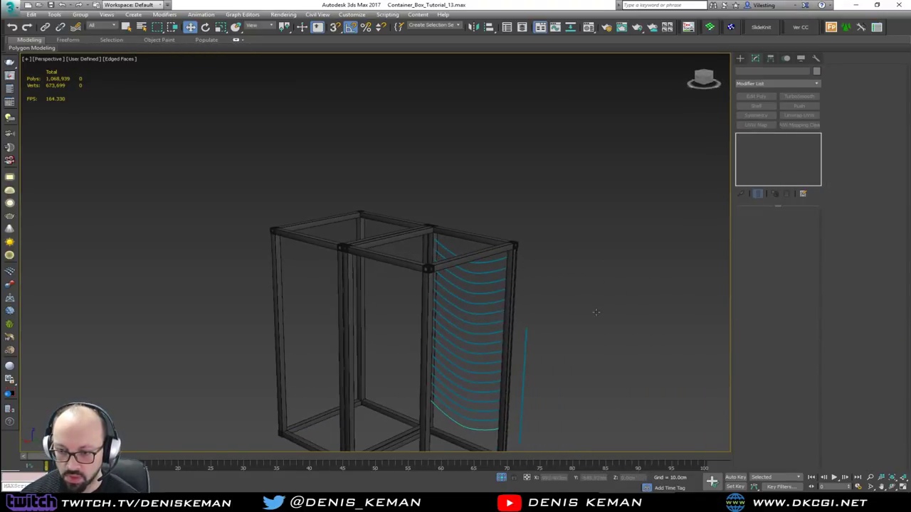
# - Pick out the sagging path line inside the lowest rope in wireframe display and delete it
pyautogui.scroll(10, 533, 365)
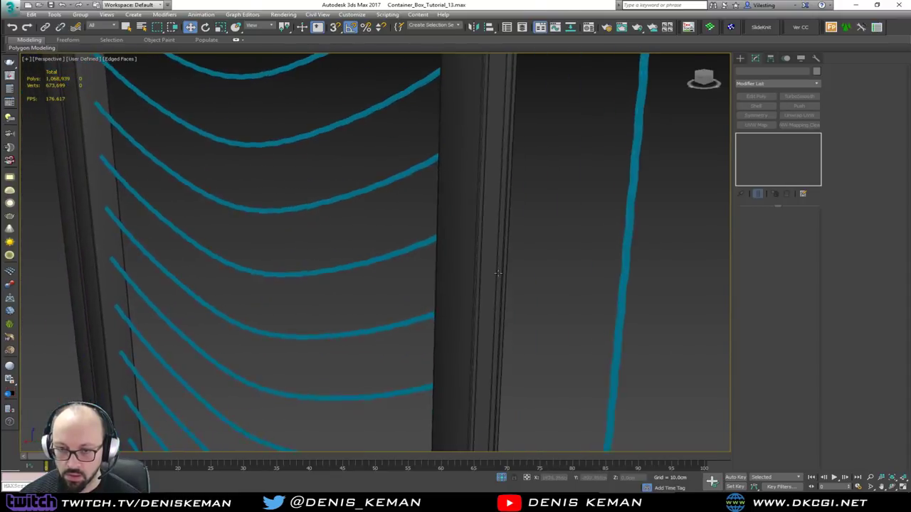
pyautogui.scroll(-15, 489, 269)
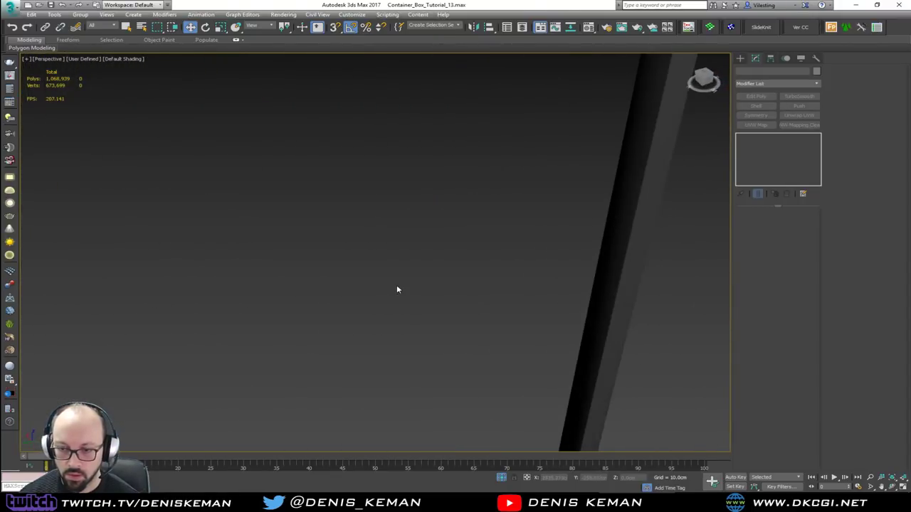
pyautogui.scroll(12, 334, 315)
pyautogui.press('F3')
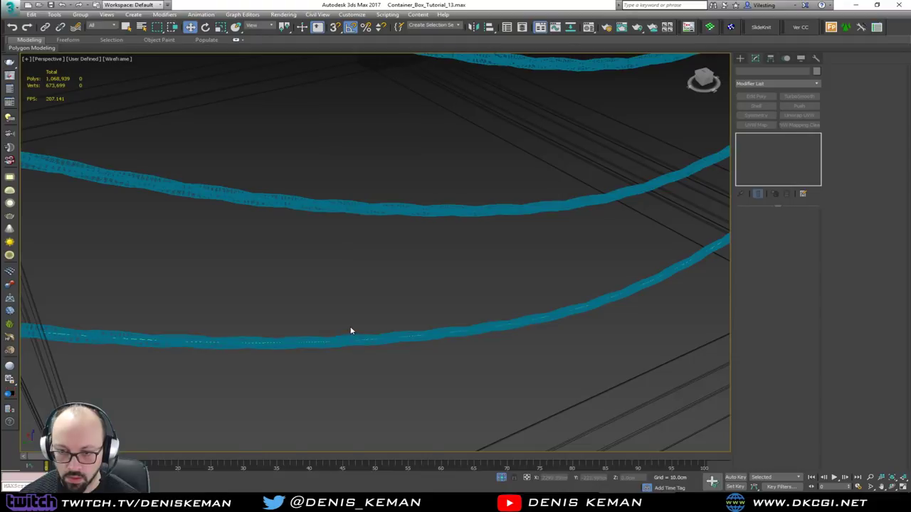
pyautogui.moveTo(350, 328); pyautogui.dragTo(326, 359)
pyautogui.click(342, 349)
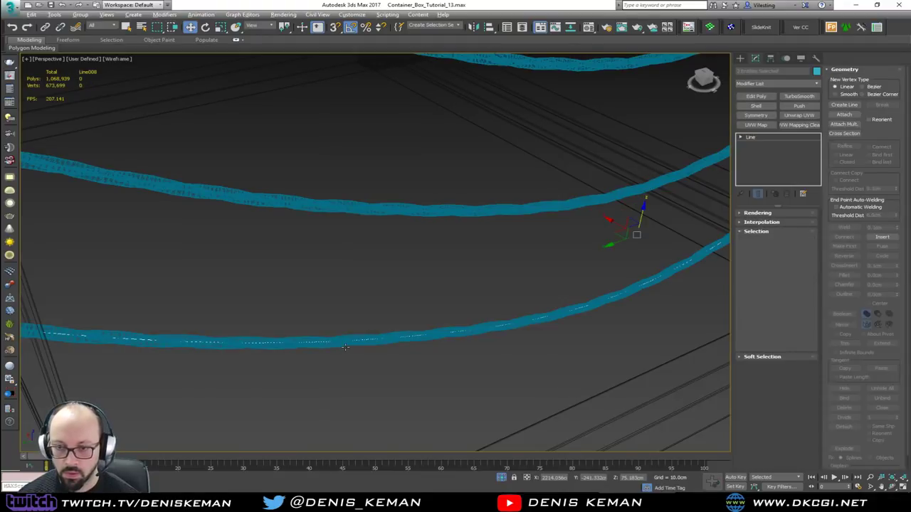
pyautogui.press('F3')
pyautogui.scroll(-10, 343, 348)
pyautogui.click(400, 332)
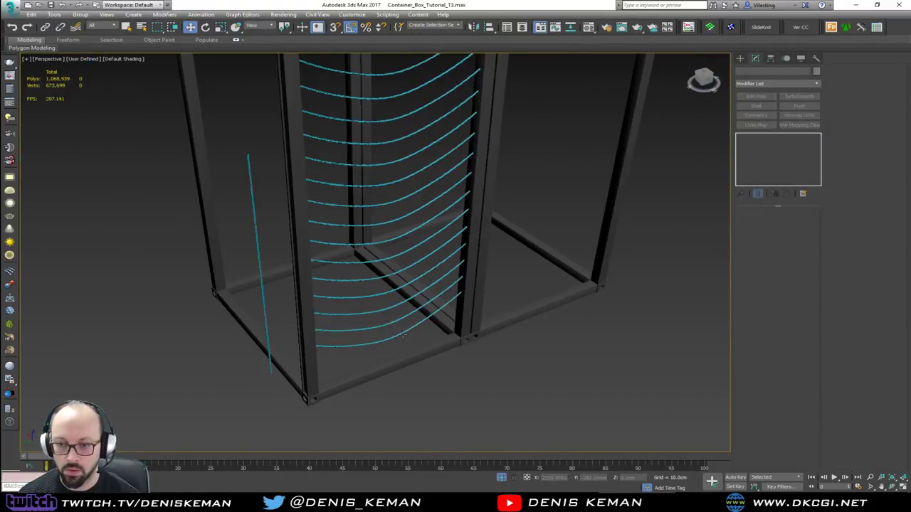
# - Select all the sagging ropes between the frame posts, leaving the frames and the spare rope unselected
pyautogui.moveTo(418, 236); pyautogui.dragTo(534, 283, button='middle')
pyautogui.scroll(-6, 397, 299)
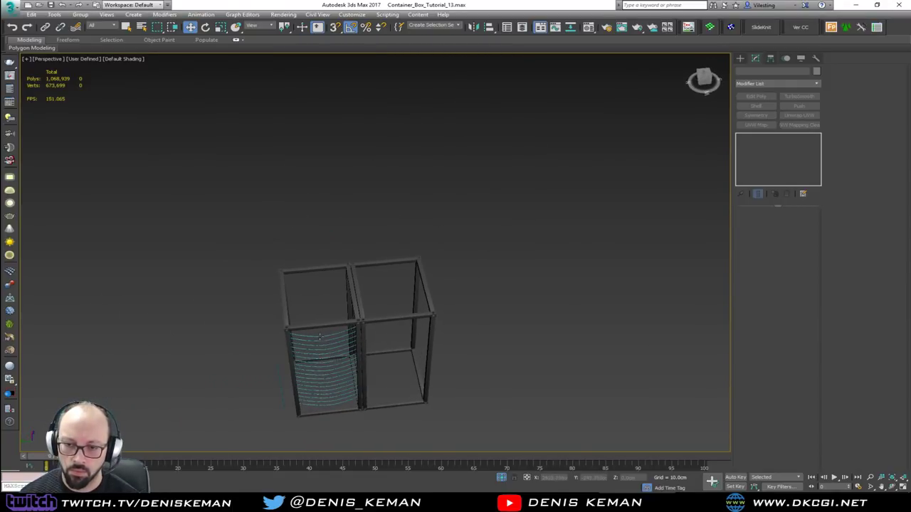
pyautogui.moveTo(319, 334); pyautogui.dragTo(354, 405)
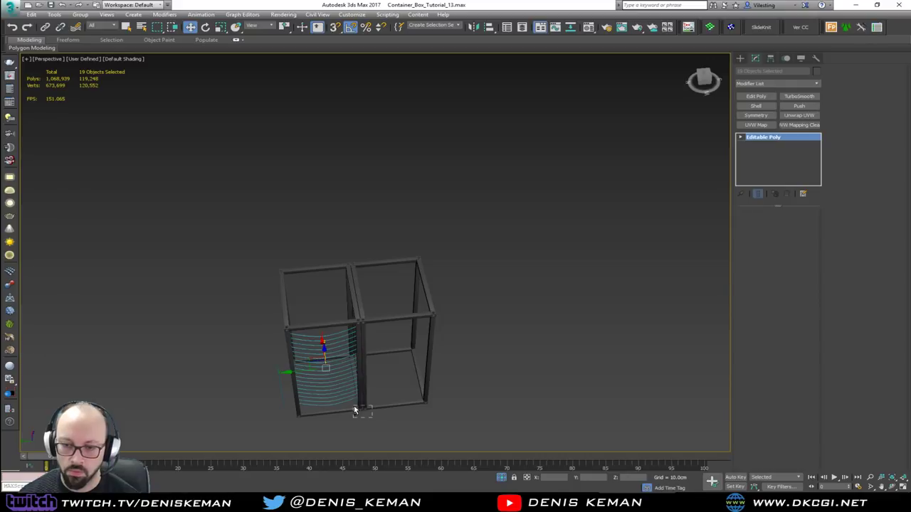
pyautogui.press('F3')
pyautogui.keyDown('alt'); pyautogui.moveTo(353, 405); pyautogui.dragTo(388, 370, button='middle'); pyautogui.keyUp('alt')
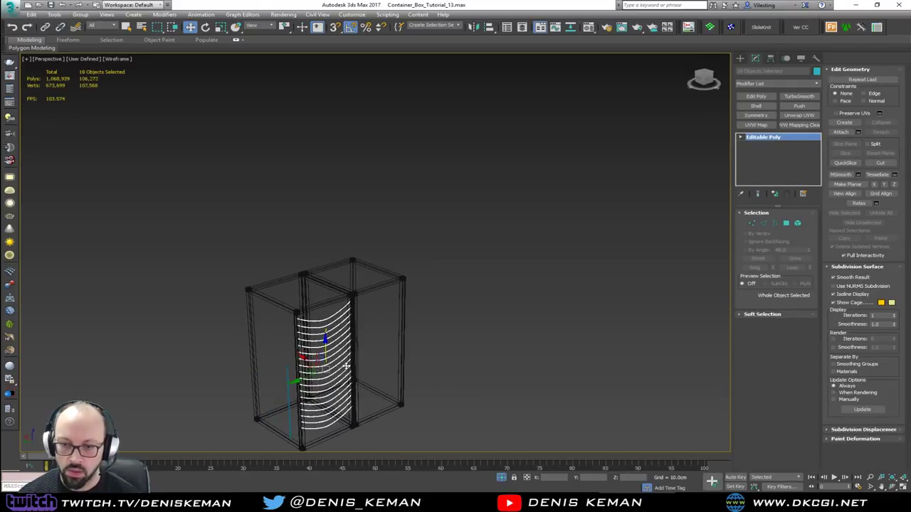
# - Give the selected sagging ropes a light grey object color from the custom colors and clear the selection
pyautogui.scroll(10, 349, 273)
pyautogui.press('F3')
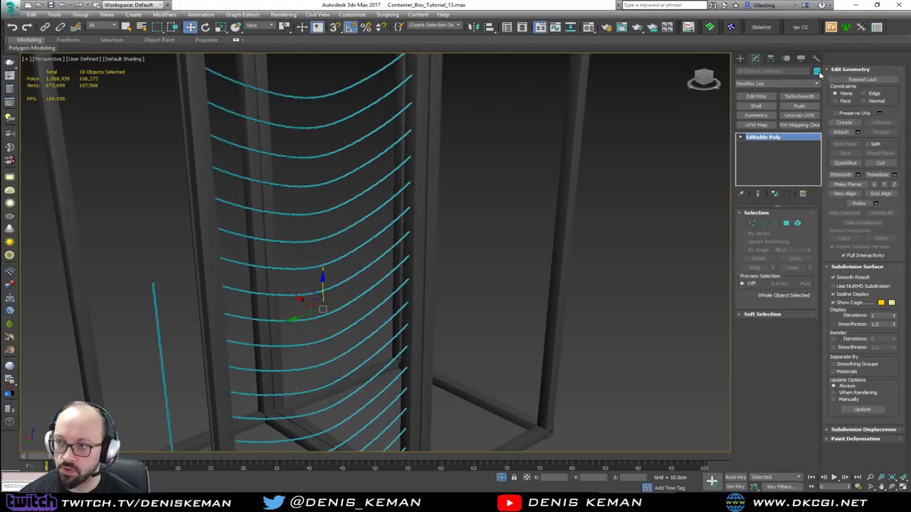
pyautogui.click(817, 71)
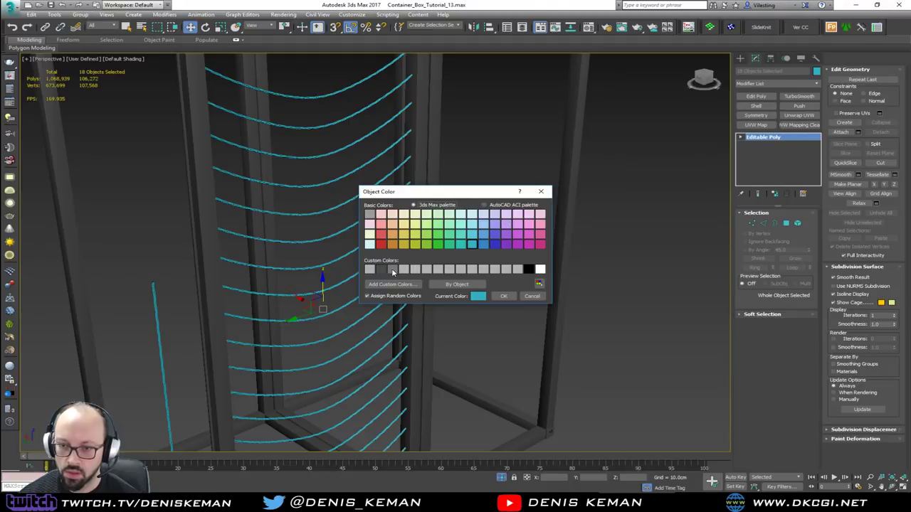
pyautogui.click(502, 296)
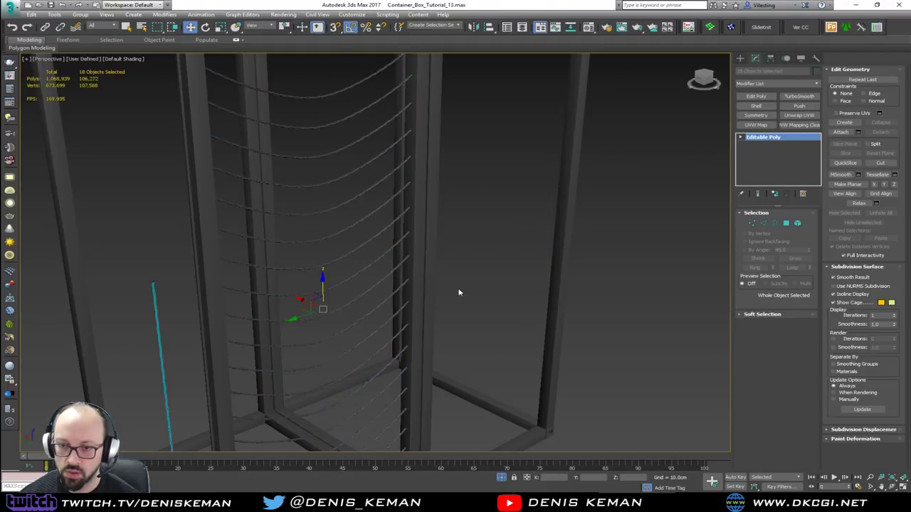
pyautogui.click(817, 71)
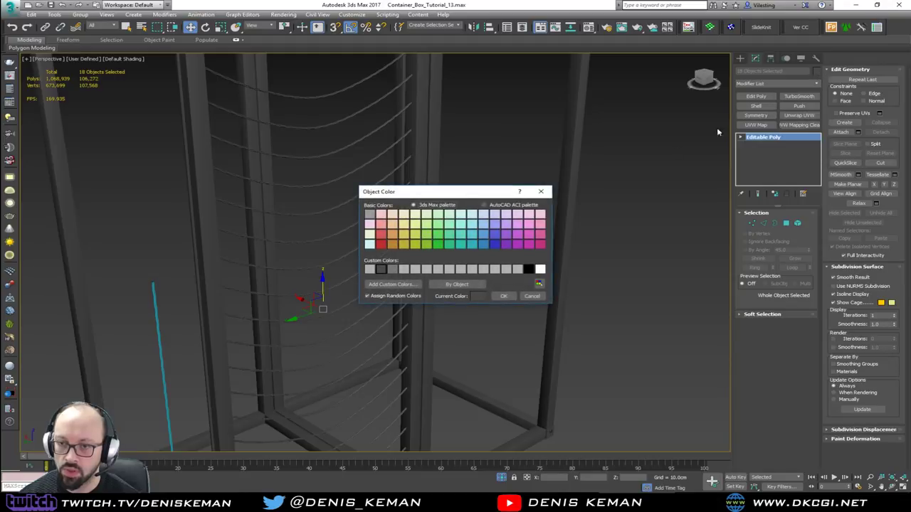
pyautogui.click(501, 296)
pyautogui.click(502, 290)
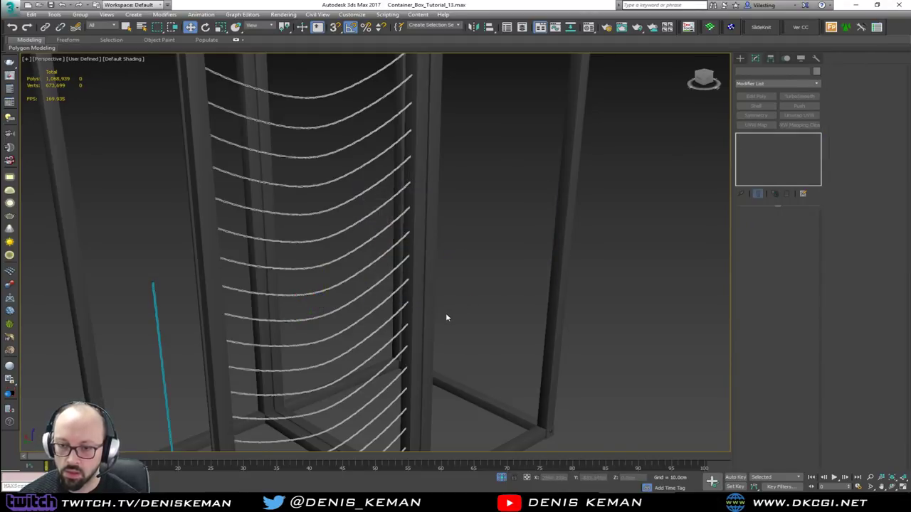
# - Inspect the recolored ropes up close between the posts, with and without edged faces
pyautogui.keyDown('alt'); pyautogui.moveTo(447, 318); pyautogui.dragTo(552, 304, button='middle'); pyautogui.keyUp('alt')
pyautogui.press('z')
pyautogui.scroll(8, 481, 253)
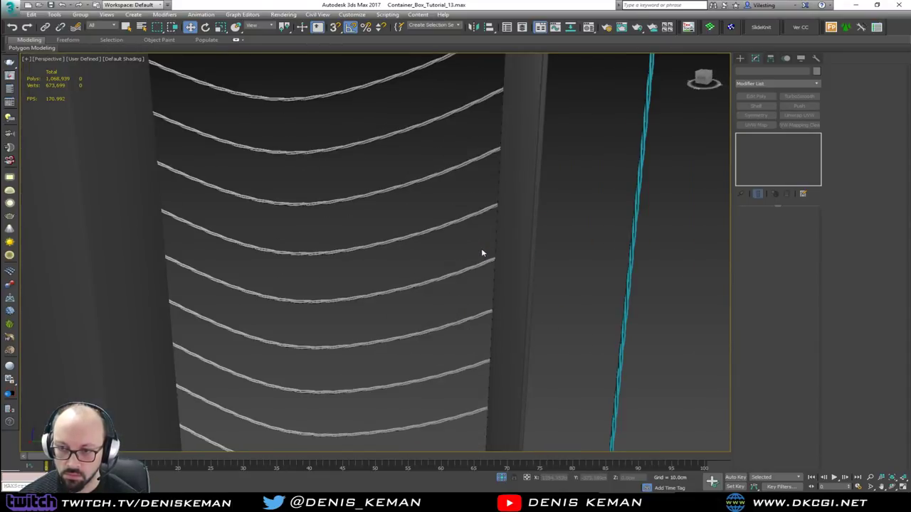
pyautogui.scroll(4, 481, 253)
pyautogui.press('F4')
pyautogui.moveTo(451, 277); pyautogui.dragTo(448, 236, button='middle')
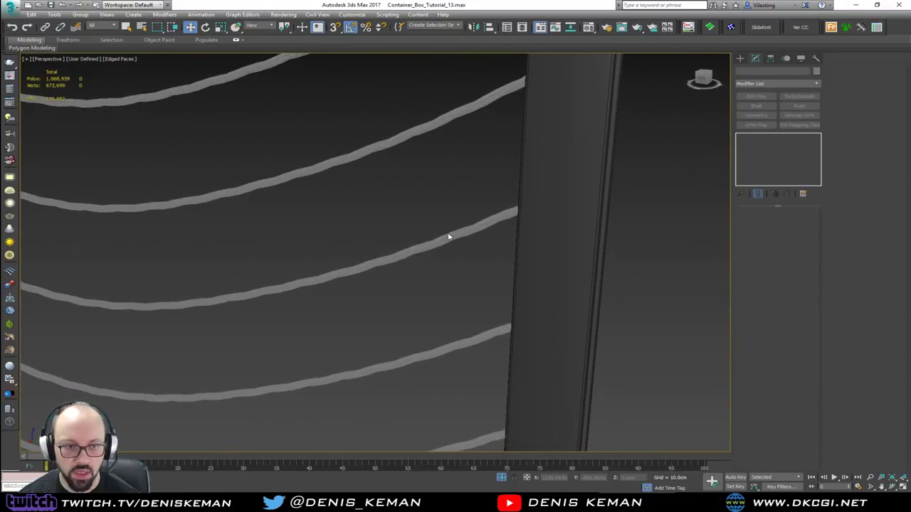
pyautogui.scroll(-6, 439, 241)
pyautogui.moveTo(434, 294)
pyautogui.keyDown('alt'); pyautogui.mouseDown(button='middle')
pyautogui.moveTo(307, 317)
pyautogui.moveTo(426, 169)
pyautogui.moveTo(401, 239)
pyautogui.mouseUp(button='middle'); pyautogui.keyUp('alt')
pyautogui.scroll(5, 377, 262)
pyautogui.press('F4')
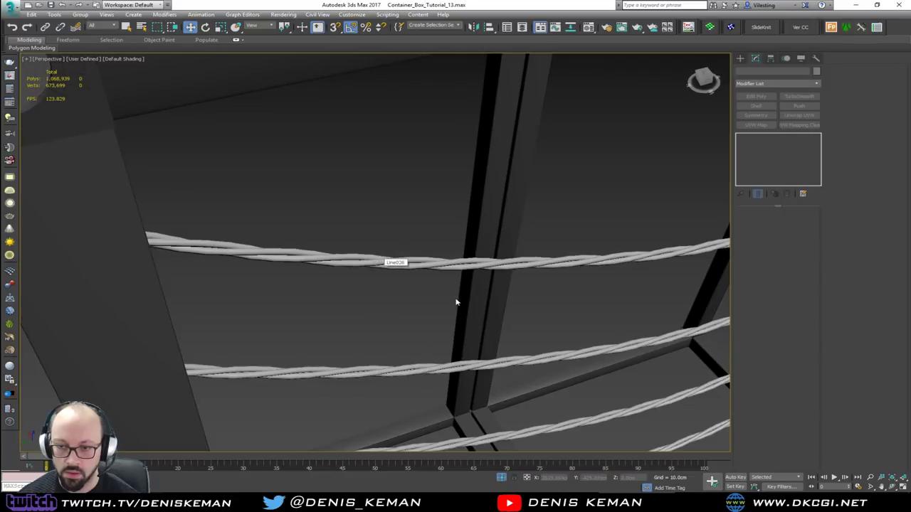
pyautogui.scroll(-6, 370, 146)
pyautogui.keyDown('alt'); pyautogui.moveTo(403, 222); pyautogui.dragTo(443, 199, button='middle'); pyautogui.keyUp('alt')
# - End isolation so the rope fence is shown together with the whole container building
pyautogui.rightClick(407, 244)
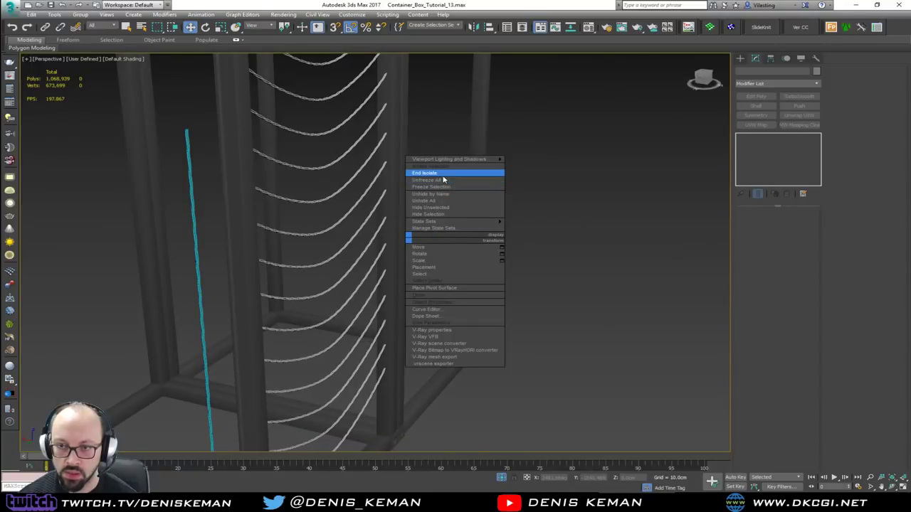
pyautogui.click(443, 178)
pyautogui.keyDown('alt'); pyautogui.moveTo(442, 200); pyautogui.dragTo(165, 204, button='middle'); pyautogui.keyUp('alt')
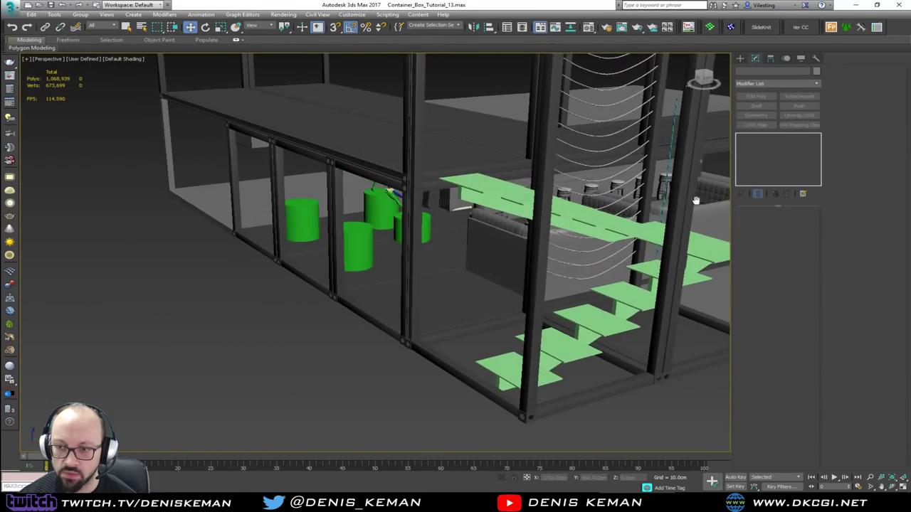
# - Examine how the rope fence sits against the upper floor, the stairs and the neighboring container frames
pyautogui.keyDown('alt'); pyautogui.moveTo(696, 199); pyautogui.dragTo(531, 181, button='middle'); pyautogui.keyUp('alt')
pyautogui.scroll(3, 533, 179)
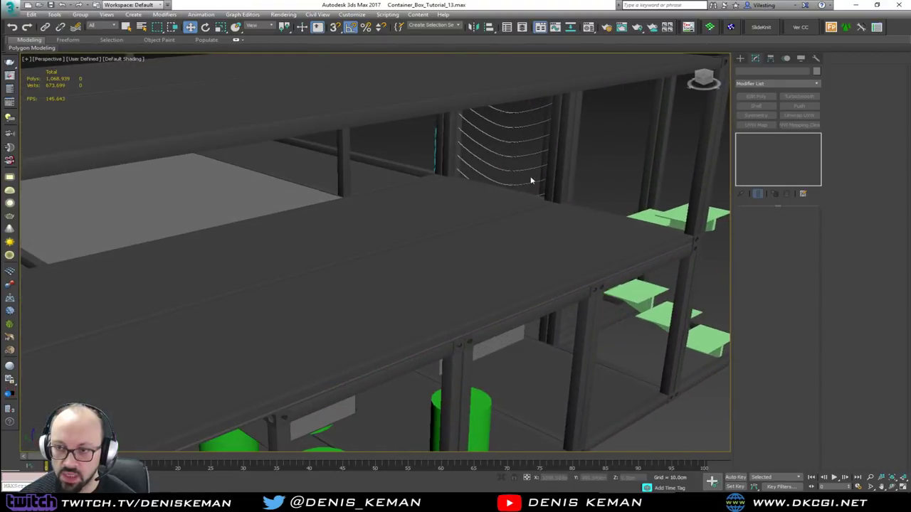
pyautogui.scroll(3, 517, 165)
pyautogui.scroll(-10, 516, 168)
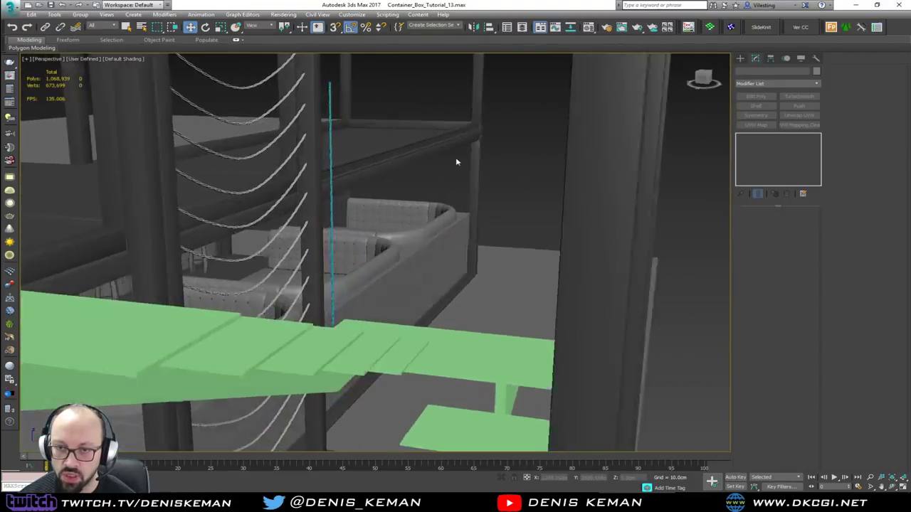
pyautogui.keyDown('alt'); pyautogui.moveTo(456, 162); pyautogui.dragTo(350, 187, button='middle'); pyautogui.keyUp('alt')
pyautogui.scroll(-6, 197, 147)
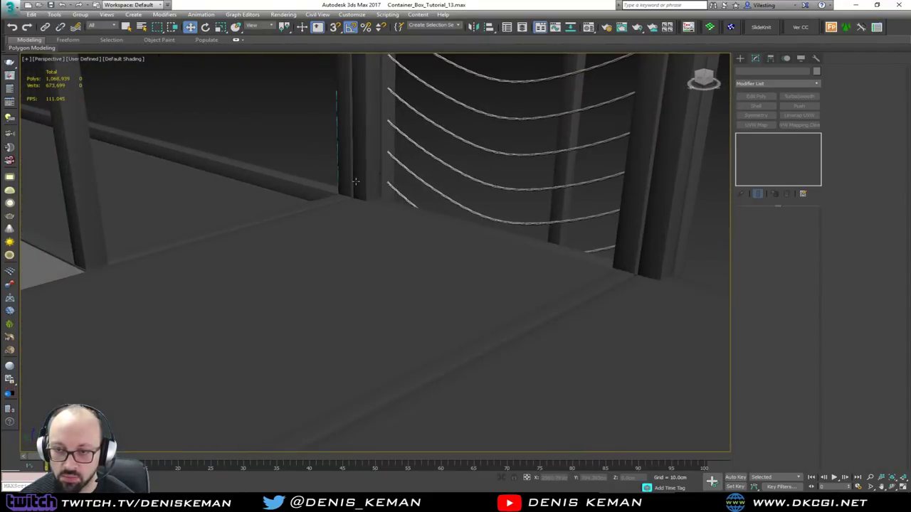
pyautogui.scroll(3, 351, 187)
pyautogui.scroll(-8, 364, 163)
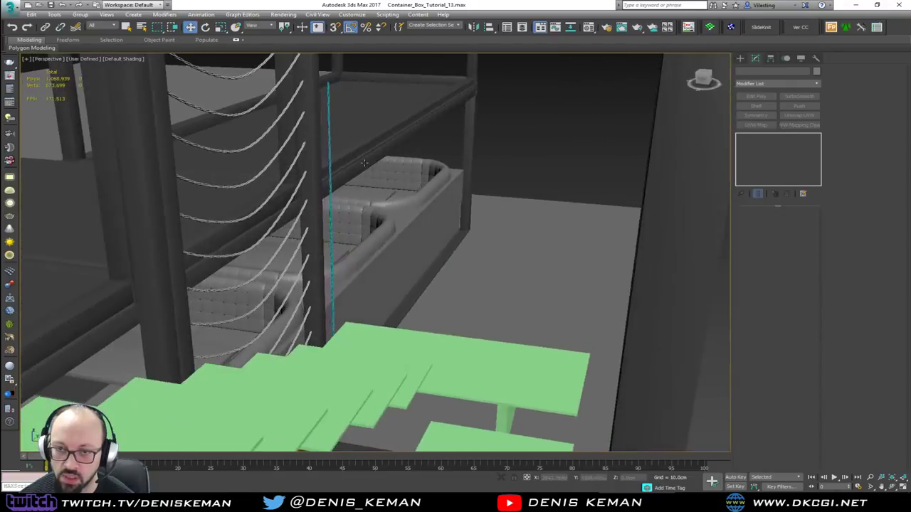
pyautogui.moveTo(363, 162)
pyautogui.keyDown('alt'); pyautogui.mouseDown(button='middle')
pyautogui.moveTo(329, 158)
pyautogui.moveTo(355, 157)
pyautogui.mouseUp(button='middle'); pyautogui.keyUp('alt')
pyautogui.moveTo(356, 156); pyautogui.dragTo(429, 207, button='middle')
pyautogui.keyDown('alt'); pyautogui.moveTo(344, 220); pyautogui.dragTo(489, 192, button='middle'); pyautogui.keyUp('alt')
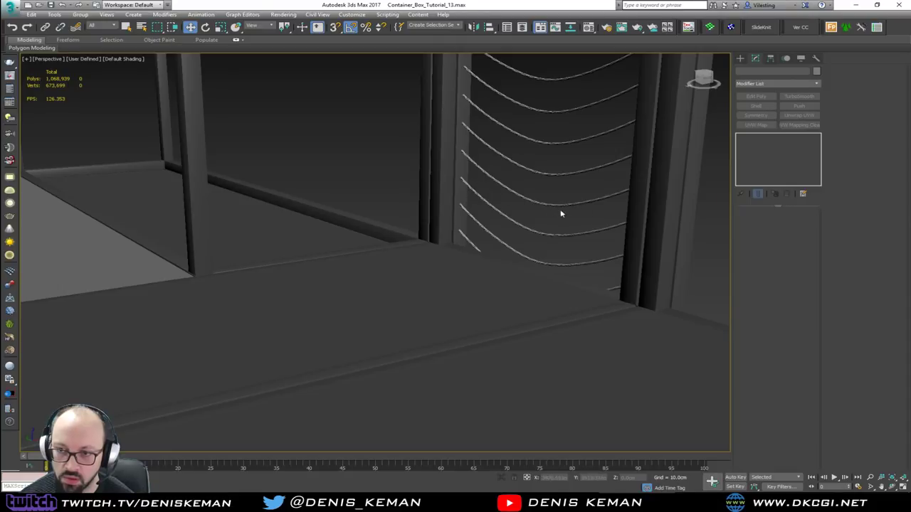
pyautogui.scroll(-5, 614, 256)
pyautogui.moveTo(573, 220); pyautogui.dragTo(541, 128, button='middle')
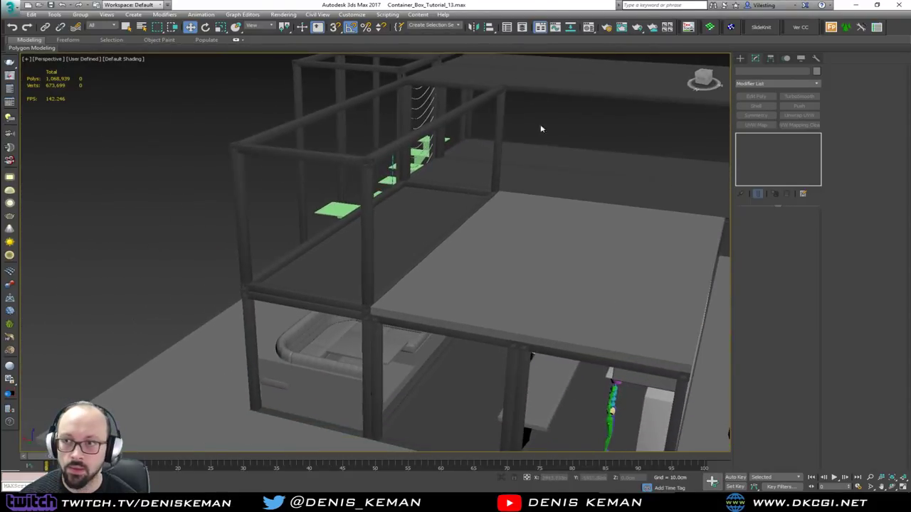
# - Hide the Fence_Type_02 layer and show the Fence_Type_01 layer containing the mesh fence panel
pyautogui.click(523, 27)
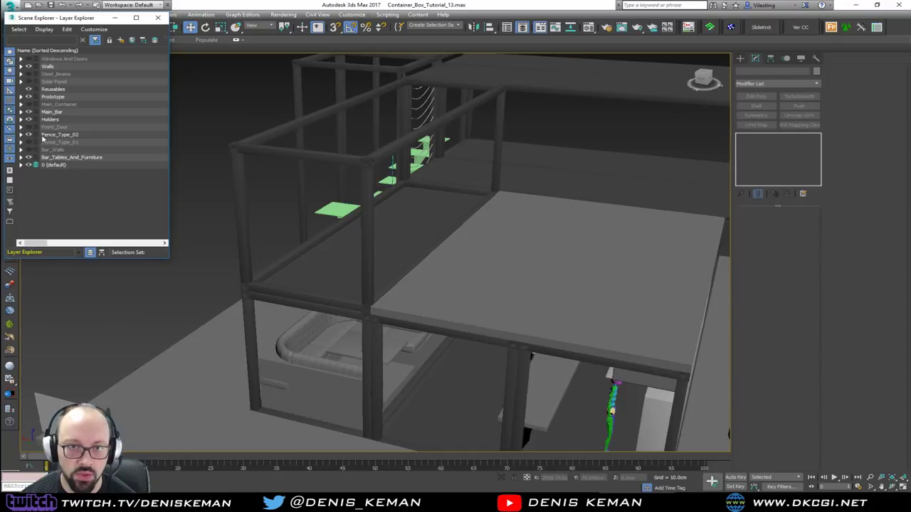
pyautogui.scroll(-5, 144, 388)
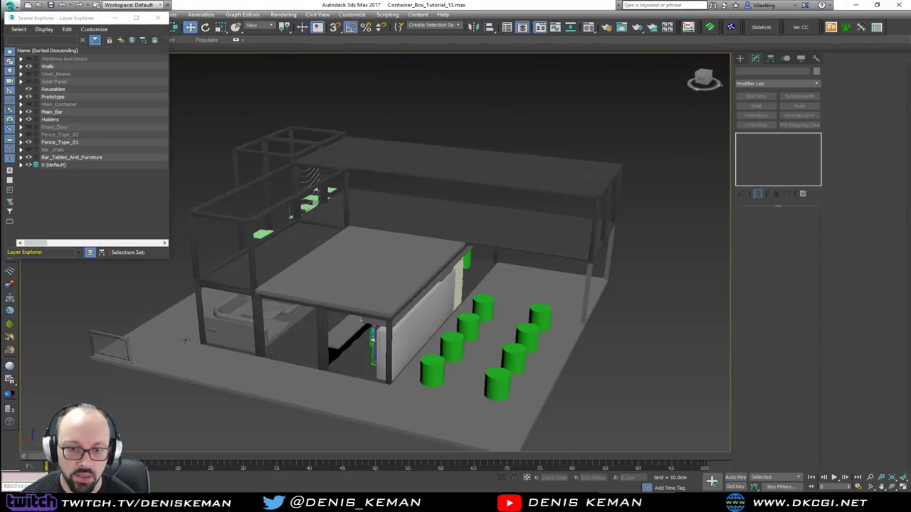
pyautogui.keyDown('alt'); pyautogui.moveTo(143, 387); pyautogui.dragTo(551, 428, button='middle'); pyautogui.keyUp('alt')
pyautogui.scroll(4, 528, 388)
pyautogui.scroll(4, 528, 387)
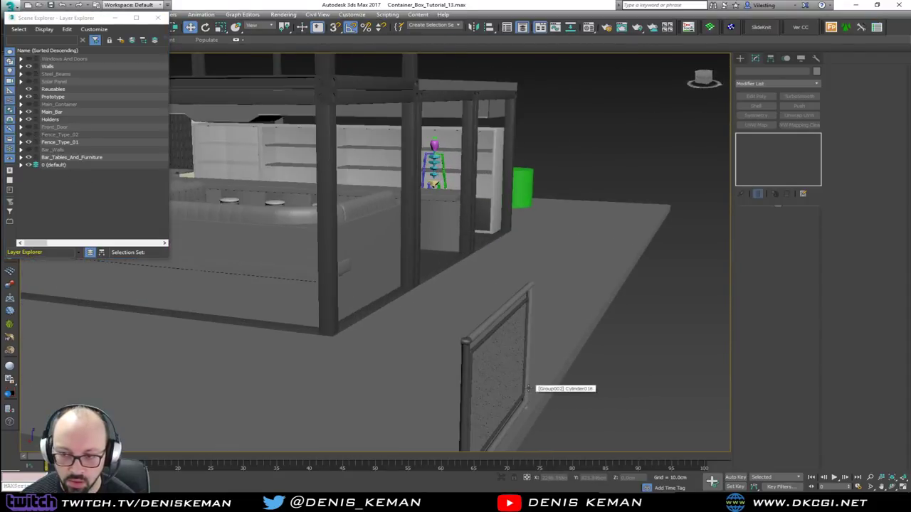
pyautogui.keyDown('alt'); pyautogui.moveTo(528, 388); pyautogui.dragTo(507, 388, button='middle'); pyautogui.keyUp('alt')
pyautogui.moveTo(219, 351); pyautogui.dragTo(348, 330, button='middle')
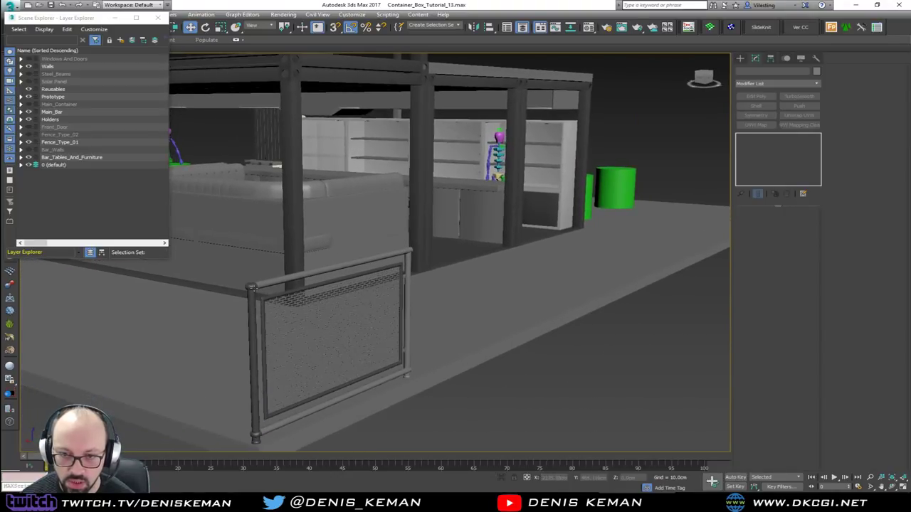
# - Select the whole mesh fence panel and try moving it from the ground slab to the frame beside the ropes
pyautogui.click(251, 288)
pyautogui.scroll(3, 250, 288)
pyautogui.press('F4')
pyautogui.keyDown('alt'); pyautogui.moveTo(254, 288); pyautogui.dragTo(203, 338, button='middle'); pyautogui.keyUp('alt')
pyautogui.click(263, 366)
pyautogui.scroll(-10, 281, 313)
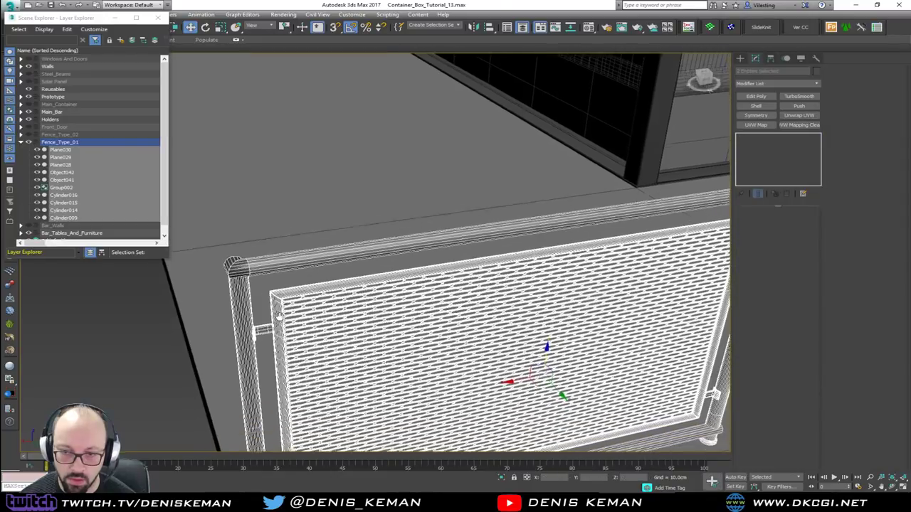
pyautogui.scroll(-6, 299, 294)
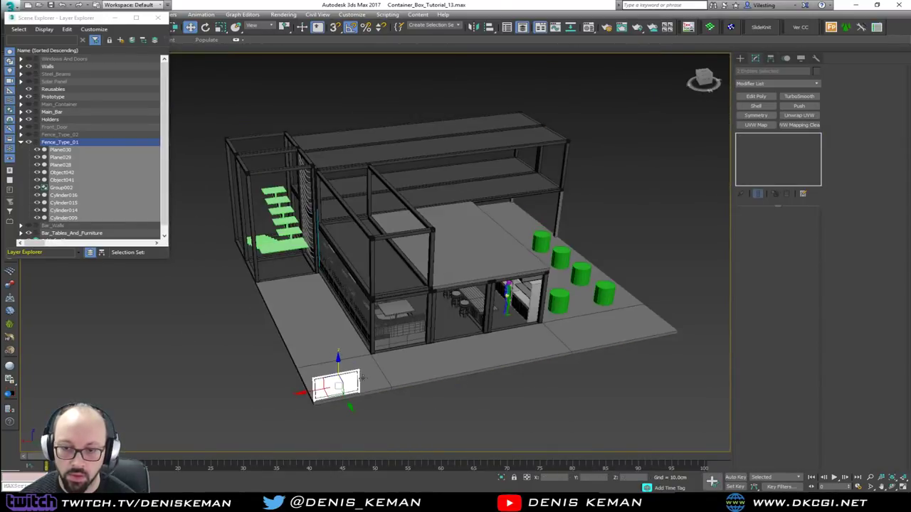
pyautogui.moveTo(330, 394); pyautogui.dragTo(322, 274)
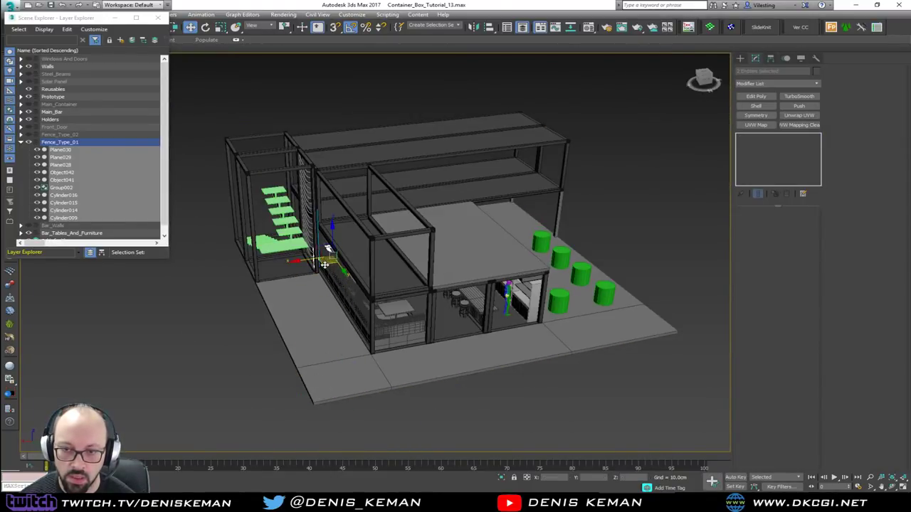
pyautogui.press('z')
# - Try to turn the fence panel parallel to the ropes and place it on the upper floor in front of them
pyautogui.keyDown('alt'); pyautogui.moveTo(340, 193); pyautogui.dragTo(302, 239, button='middle'); pyautogui.keyUp('alt')
pyautogui.scroll(-3, 302, 239)
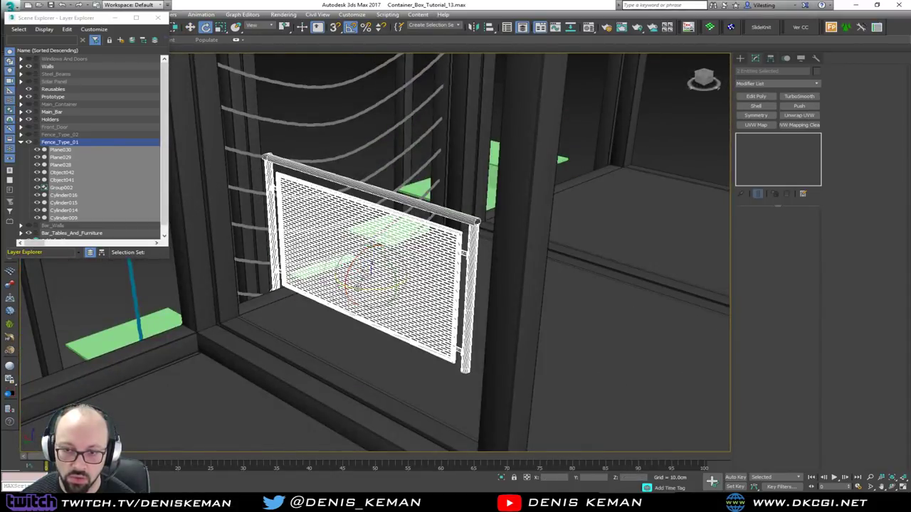
pyautogui.moveTo(358, 287); pyautogui.dragTo(365, 184)
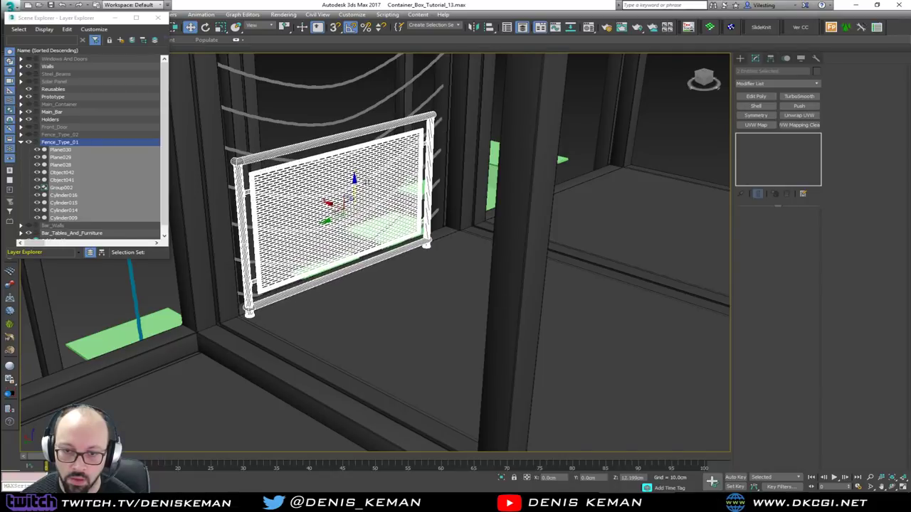
pyautogui.keyDown('alt'); pyautogui.moveTo(365, 184); pyautogui.dragTo(321, 177, button='middle'); pyautogui.keyUp('alt')
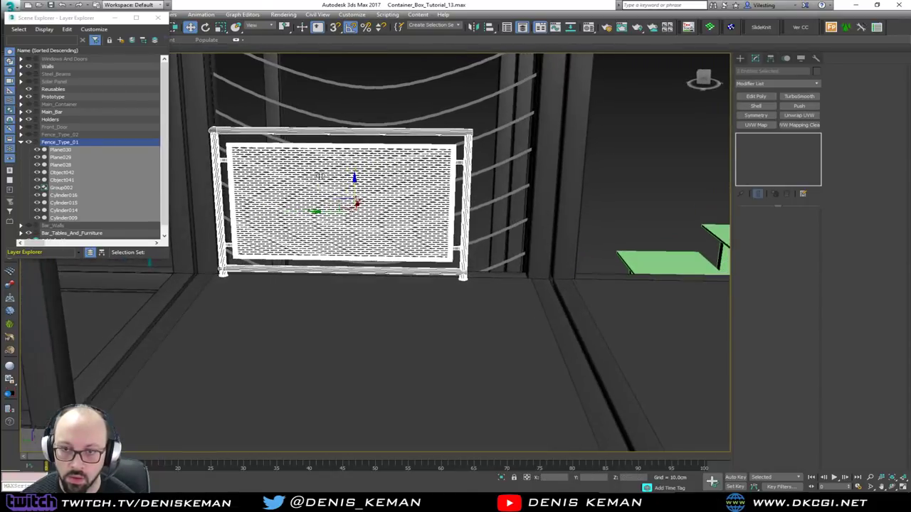
pyautogui.moveTo(324, 206); pyautogui.dragTo(299, 209)
pyautogui.keyDown('alt'); pyautogui.moveTo(299, 209); pyautogui.dragTo(405, 253, button='middle'); pyautogui.keyUp('alt')
# - Select the fence panel group without its loose end post and slide it along Y toward the opposite frame post
pyautogui.click(419, 242)
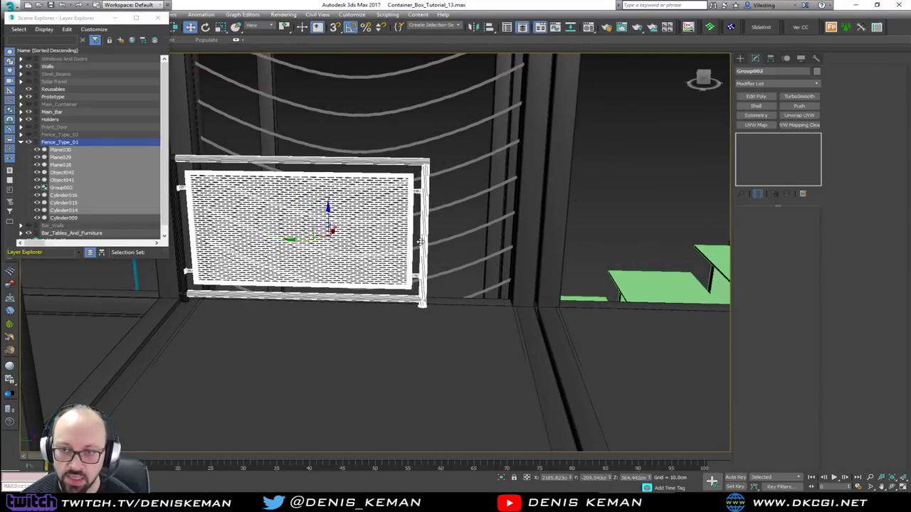
pyautogui.moveTo(331, 229); pyautogui.dragTo(441, 231)
pyautogui.scroll(4, 331, 227)
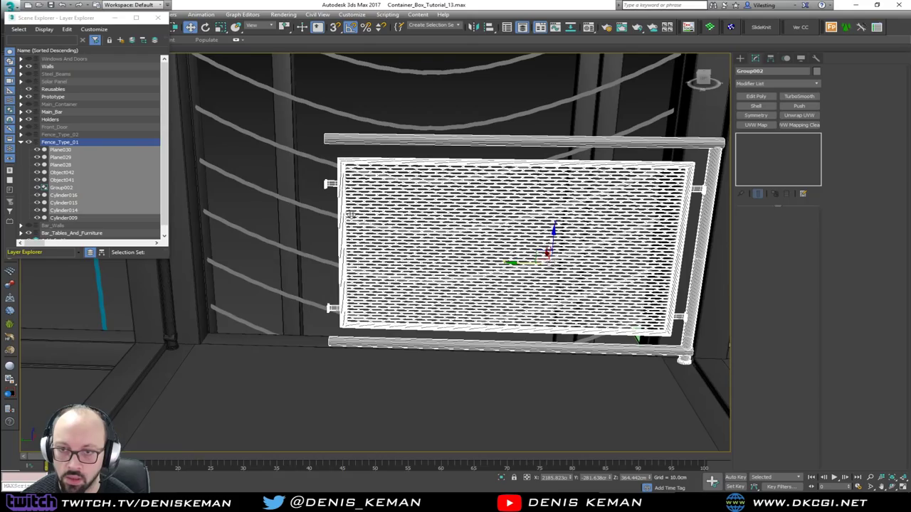
pyautogui.moveTo(355, 190)
pyautogui.keyDown('alt'); pyautogui.mouseDown(button='middle')
pyautogui.moveTo(405, 180)
pyautogui.moveTo(275, 178)
pyautogui.moveTo(354, 178)
pyautogui.mouseUp(button='middle'); pyautogui.keyUp('alt')
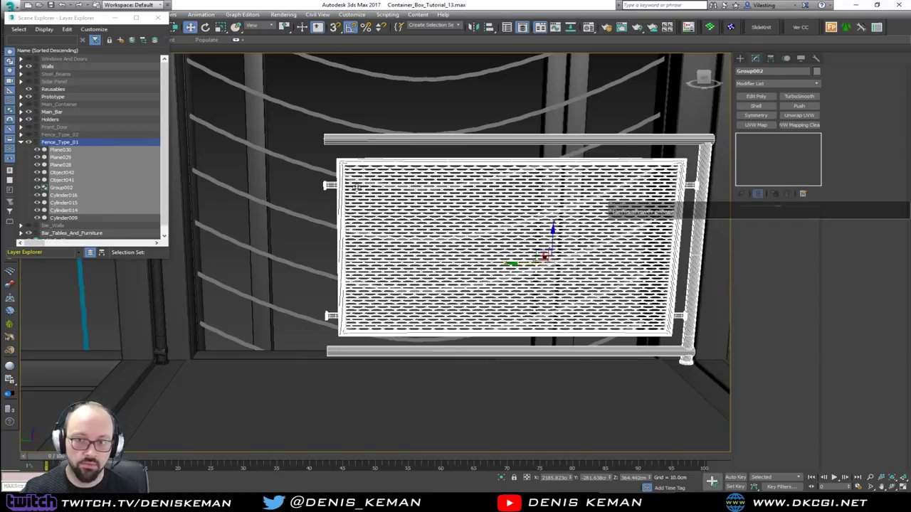
pyautogui.moveTo(311, 151); pyautogui.dragTo(396, 197, button='middle')
pyautogui.scroll(-3, 396, 197)
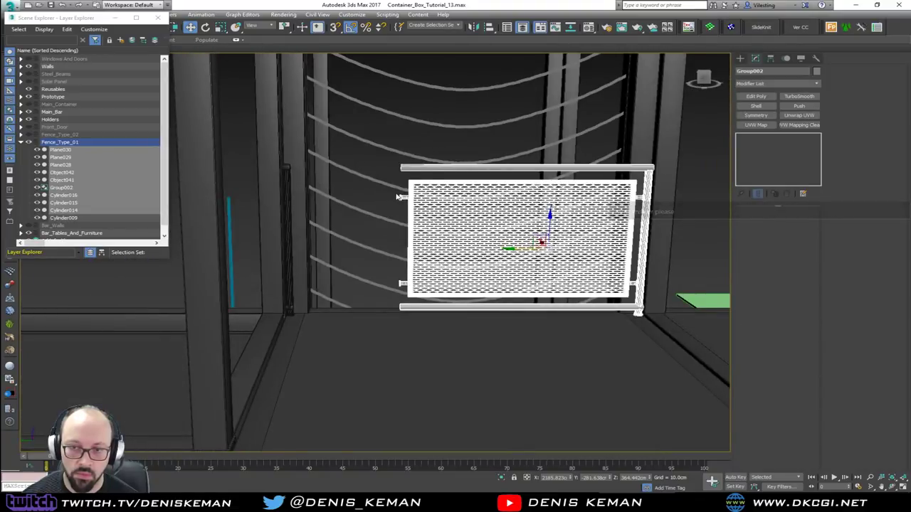
# - Undo the fence panel's moves and rotation until it is back at the corner of the ground slab
pyautogui.hotkey('ctrl', 'z')
pyautogui.hotkey('ctrl', 'z')
pyautogui.hotkey('ctrl', 'z')
pyautogui.hotkey('ctrl', 'z')
pyautogui.hotkey('ctrl', 'z')
pyautogui.hotkey('ctrl', 'z')
pyautogui.hotkey('ctrl', 'z')
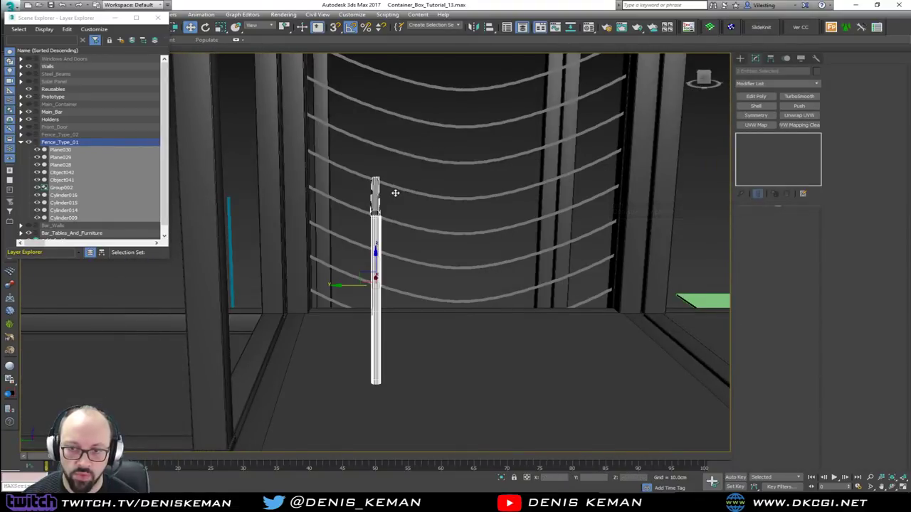
pyautogui.hotkey('ctrl', 'z')
pyautogui.scroll(-4, 332, 195)
pyautogui.keyDown('alt'); pyautogui.moveTo(332, 195); pyautogui.dragTo(503, 276, button='middle'); pyautogui.keyUp('alt')
pyautogui.hotkey('ctrl', 'z')
pyautogui.press('z')
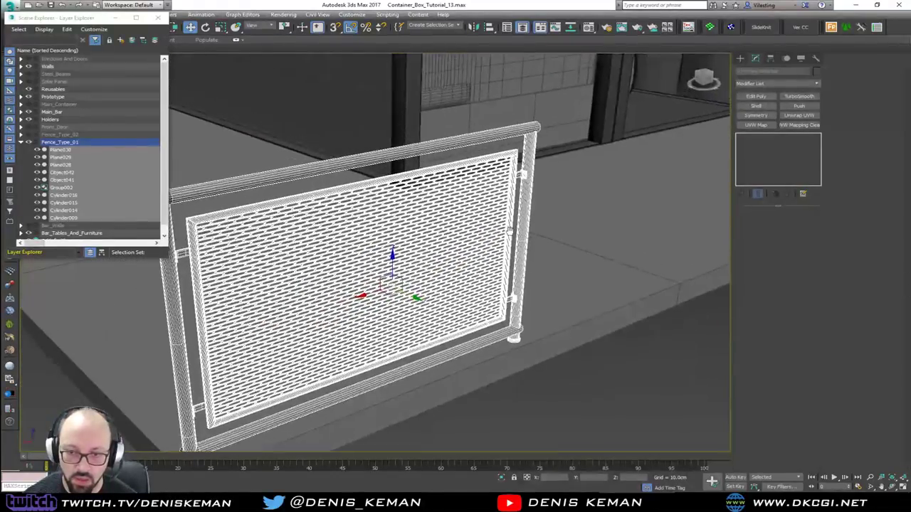
# - Deselect the fence panel, turn off edged faces and minimize the layer list
pyautogui.scroll(-5, 503, 276)
pyautogui.click(595, 343)
pyautogui.moveTo(419, 167); pyautogui.dragTo(491, 280, button='middle')
pyautogui.scroll(-3, 492, 281)
pyautogui.keyDown('alt'); pyautogui.moveTo(427, 279); pyautogui.dragTo(528, 217, button='middle'); pyautogui.keyUp('alt')
pyautogui.press('F4')
pyautogui.scroll(5, 342, 143)
pyautogui.keyDown('alt'); pyautogui.moveTo(342, 143); pyautogui.dragTo(375, 144, button='middle'); pyautogui.keyUp('alt')
pyautogui.click(115, 20)
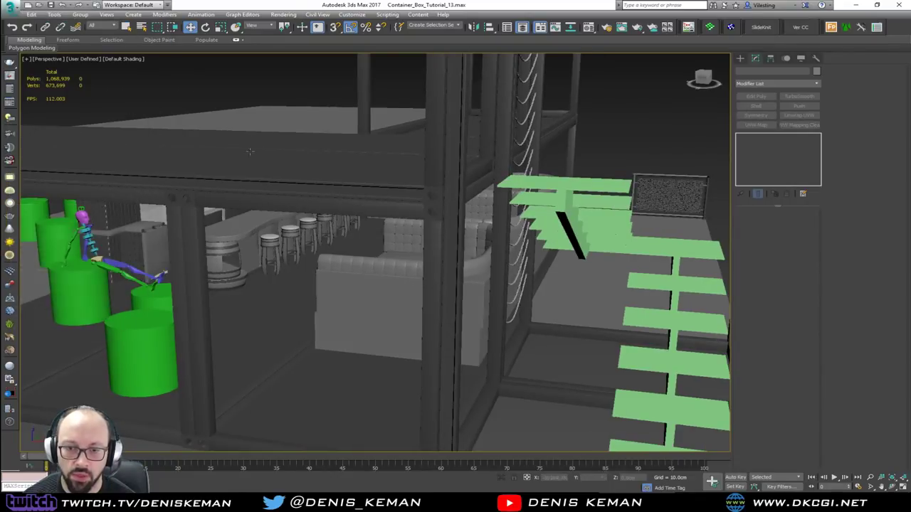
# - Isolate the ground floor's container frames and deselect them
pyautogui.moveTo(326, 309); pyautogui.dragTo(431, 242, button='middle')
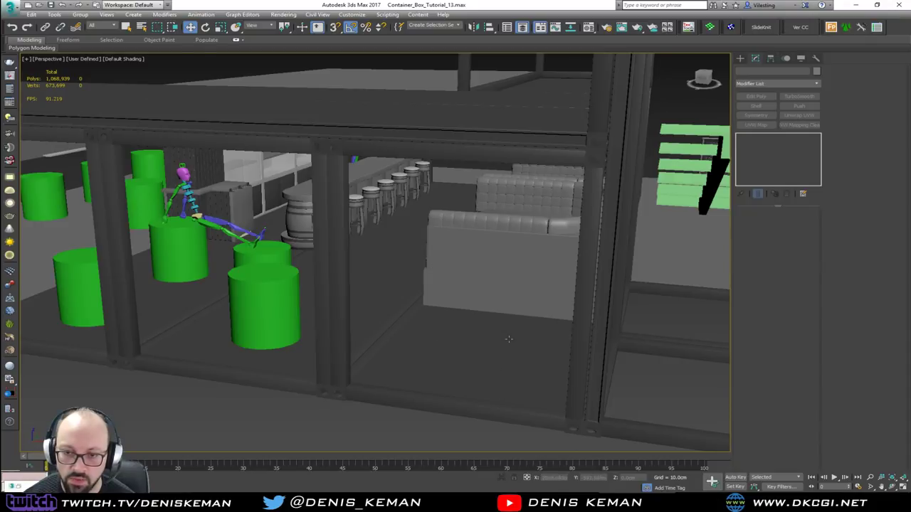
pyautogui.click(395, 393)
pyautogui.keyDown('ctrl'); pyautogui.click(191, 344); pyautogui.keyUp('ctrl')
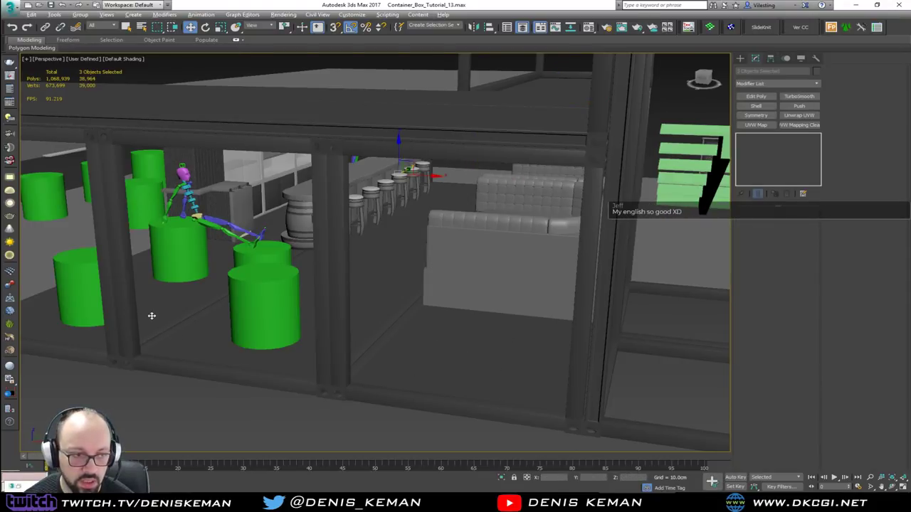
pyautogui.hotkey('alt', 'q')
pyautogui.click(532, 348)
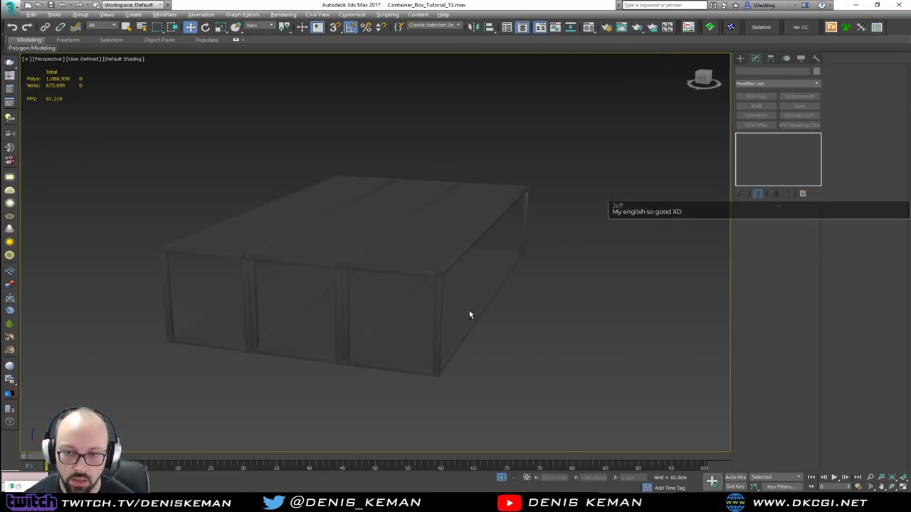
# - Draw a plane about 1190 cm long and 710 cm wide across the three container frames in the top view
pyautogui.hotkey('alt', 'w')
pyautogui.hotkey('alt', 'w')
pyautogui.rightClick(380, 164)
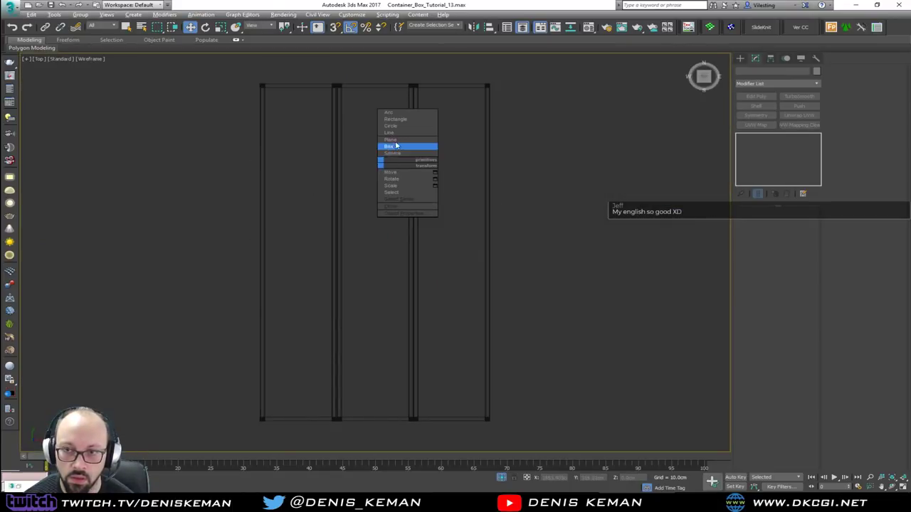
pyautogui.click(391, 140)
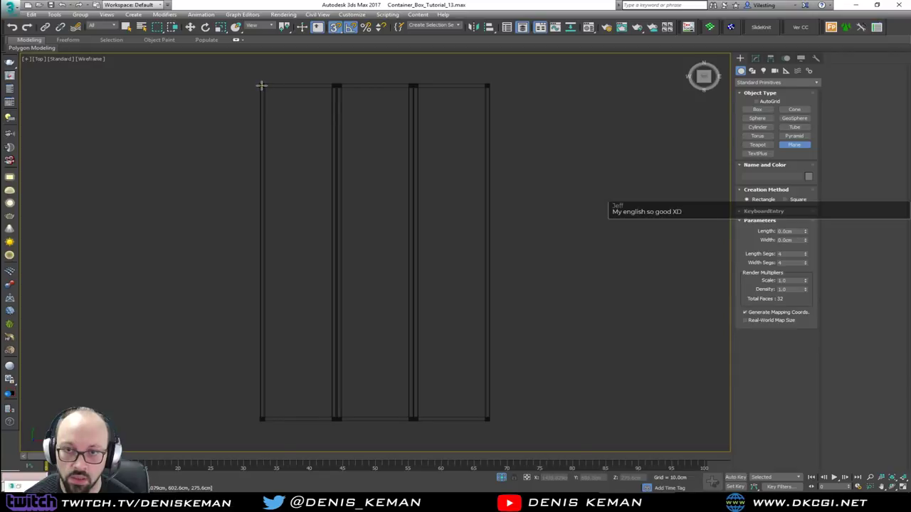
pyautogui.moveTo(264, 88); pyautogui.dragTo(484, 414)
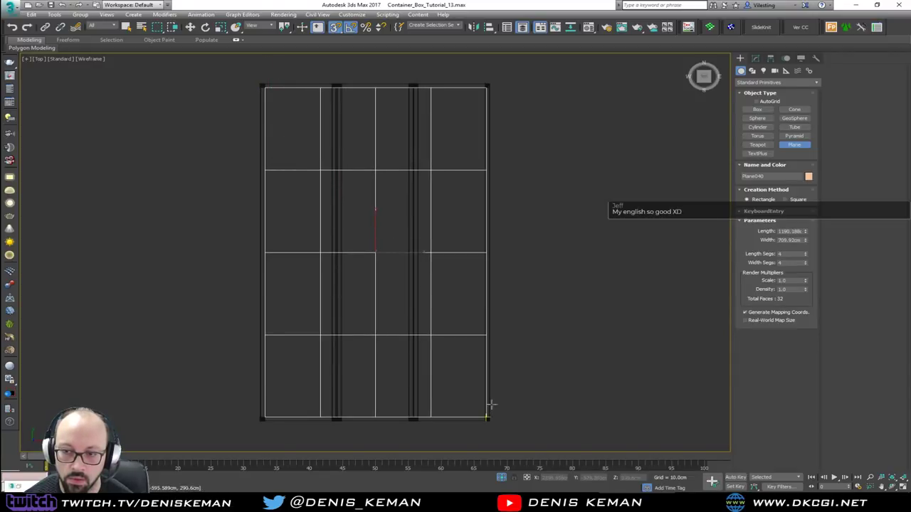
# - Lower the plane along Z from the frames' top to about Z 16 cm at the bottom beams
pyautogui.hotkey('alt', 'w')
pyautogui.middleClick(559, 375)
pyautogui.hotkey('alt', 'w')
pyautogui.scroll(4, 339, 286)
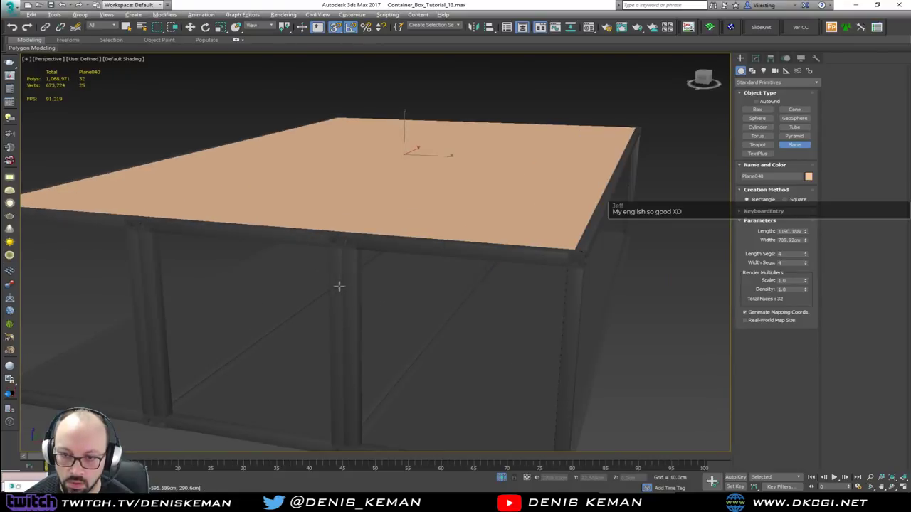
pyautogui.press('w')
pyautogui.moveTo(406, 128); pyautogui.dragTo(490, 269)
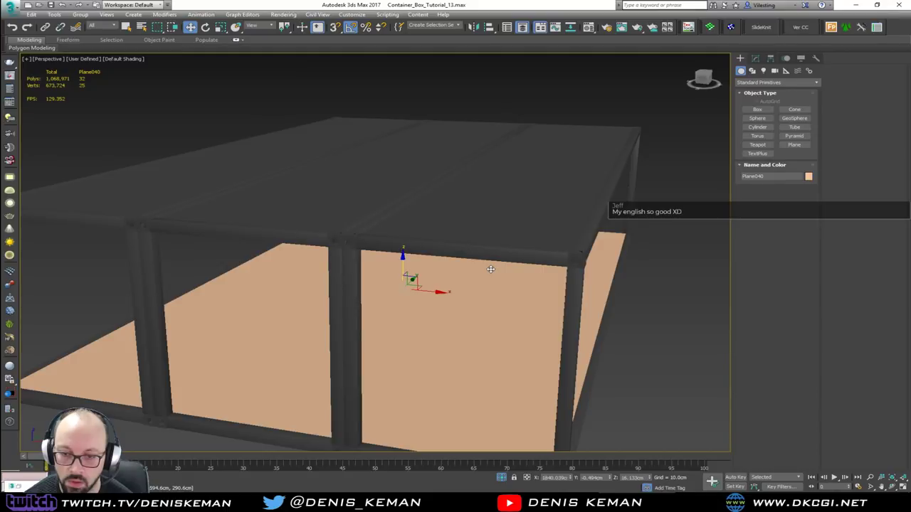
pyautogui.scroll(-4, 491, 281)
pyautogui.scroll(5, 403, 308)
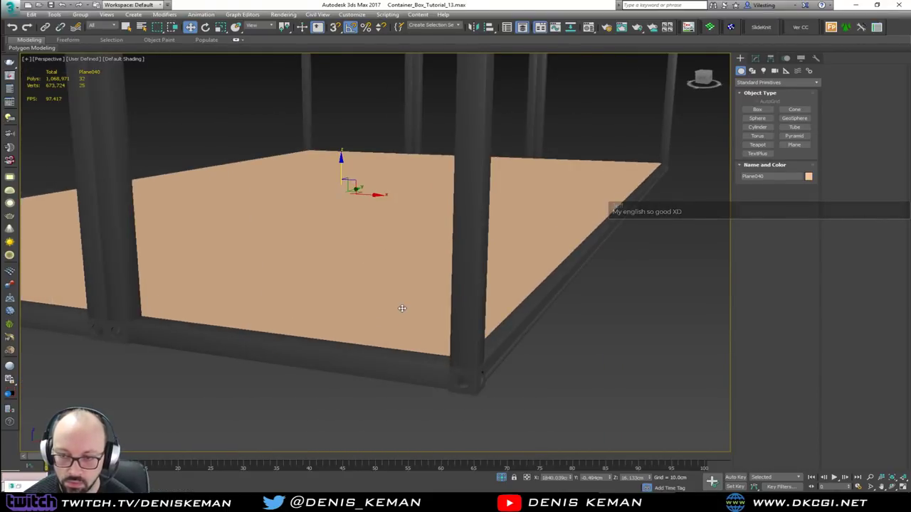
# - Fine-tune the plane's height against the bottom beams to about Z 15.5 cm
pyautogui.scroll(2, 406, 316)
pyautogui.press('F3')
pyautogui.press('F3')
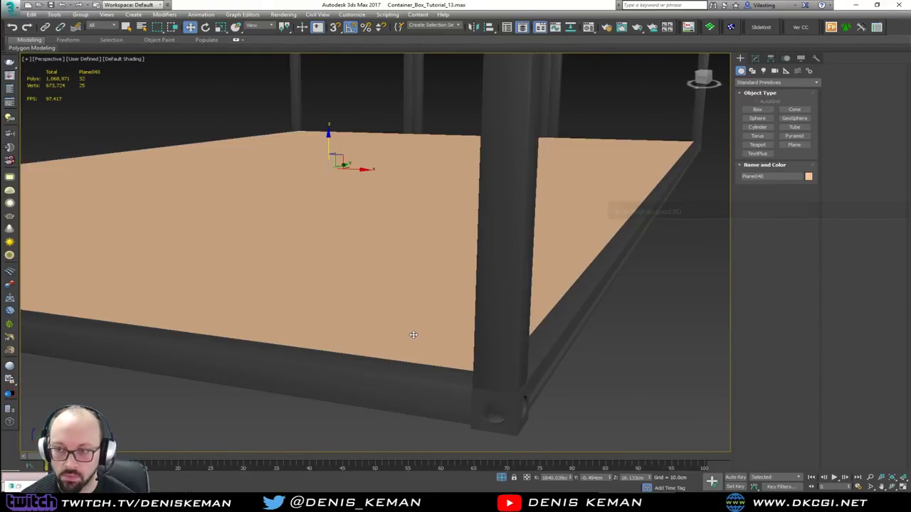
pyautogui.keyDown('alt'); pyautogui.moveTo(414, 332); pyautogui.dragTo(409, 323, button='middle'); pyautogui.keyUp('alt')
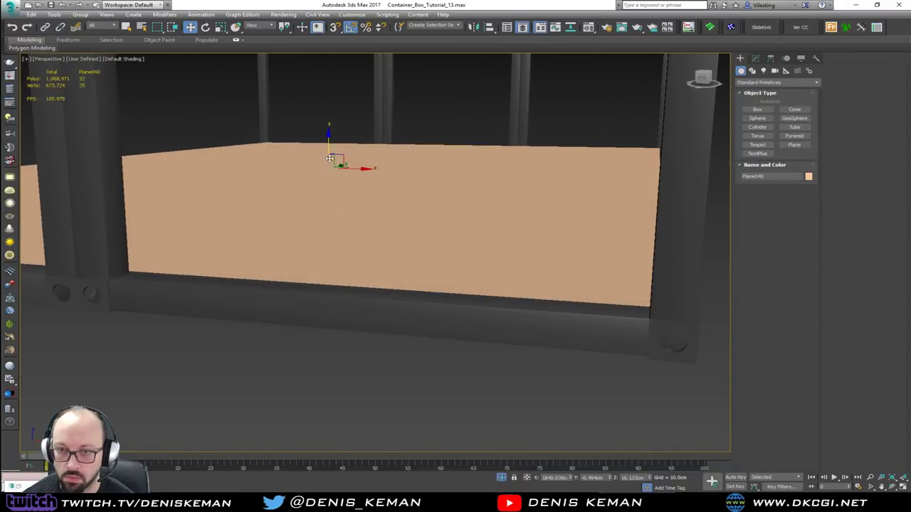
pyautogui.keyDown('alt'); pyautogui.moveTo(329, 158); pyautogui.dragTo(328, 146, button='middle'); pyautogui.keyUp('alt')
pyautogui.hotkey('alt', 'x')
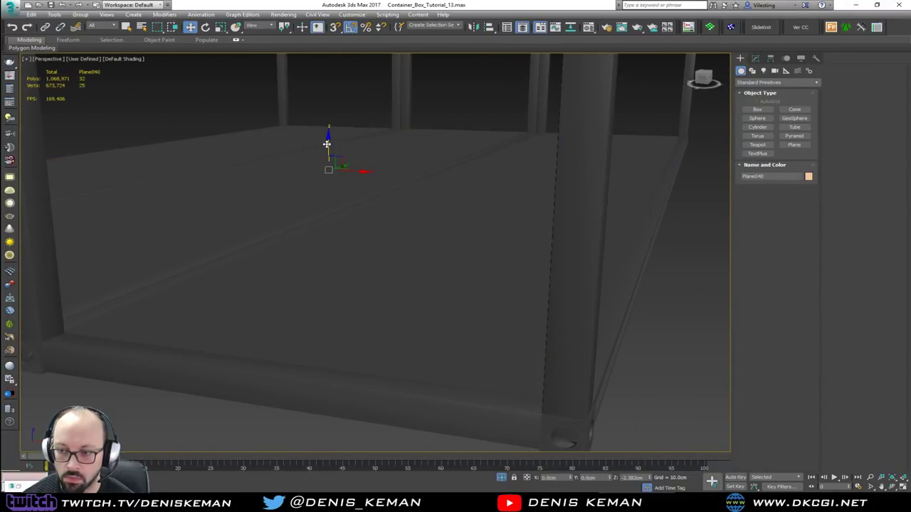
pyautogui.hotkey('alt', 'x')
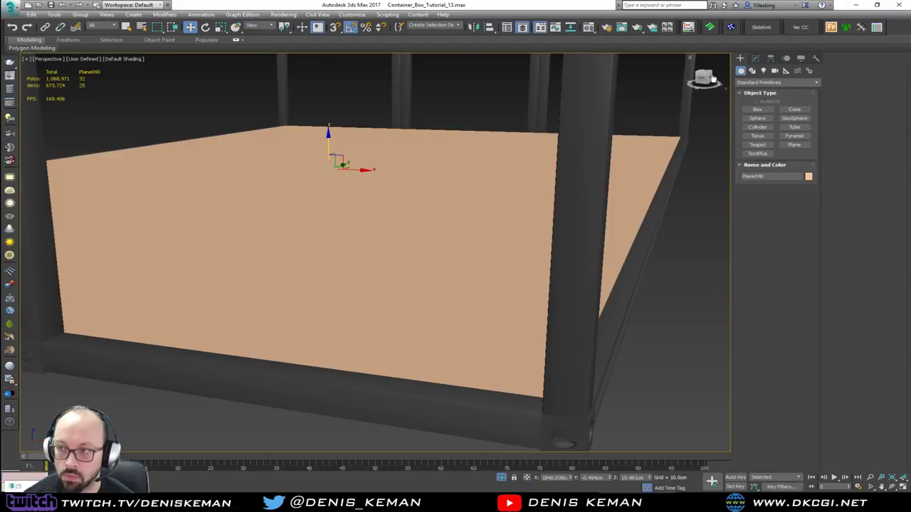
# - Add a FloorGenerator modifier to the plane and turn on edged faces in the perspective view
pyautogui.click(755, 59)
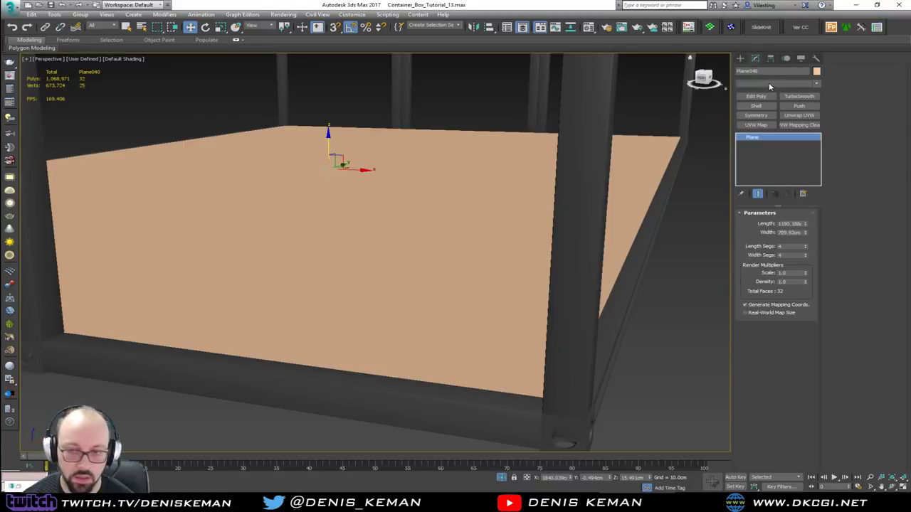
pyautogui.click(769, 84)
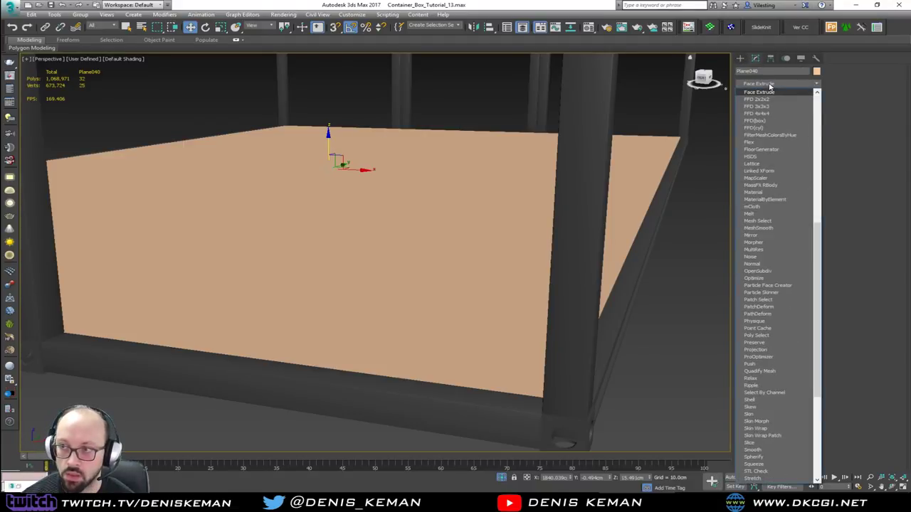
pyautogui.click(761, 150)
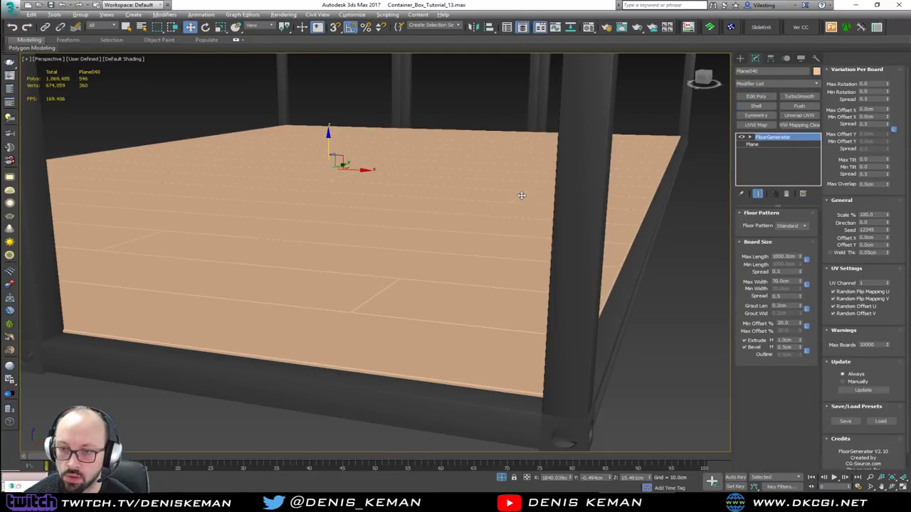
pyautogui.scroll(3, 524, 199)
pyautogui.press('F4')
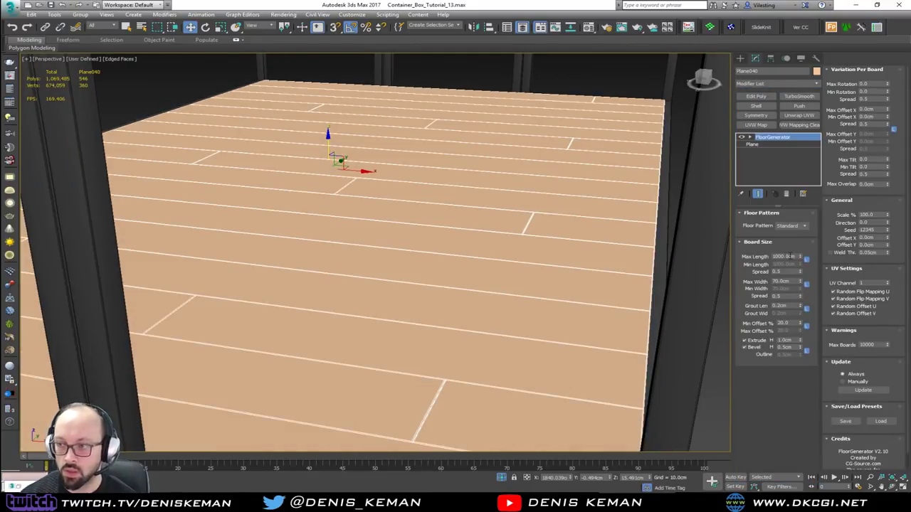
pyautogui.moveTo(795, 257); pyautogui.dragTo(765, 256)
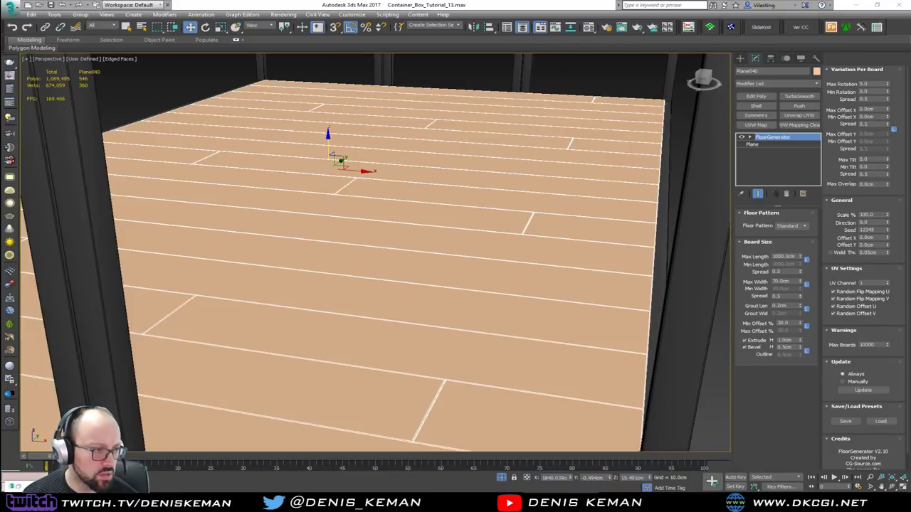
# - Switch to the photo viewer and examine the floorboards in the ship deck, seating and bar reference photos
pyautogui.moveTo(0, 62); pyautogui.dragTo(407, 62)
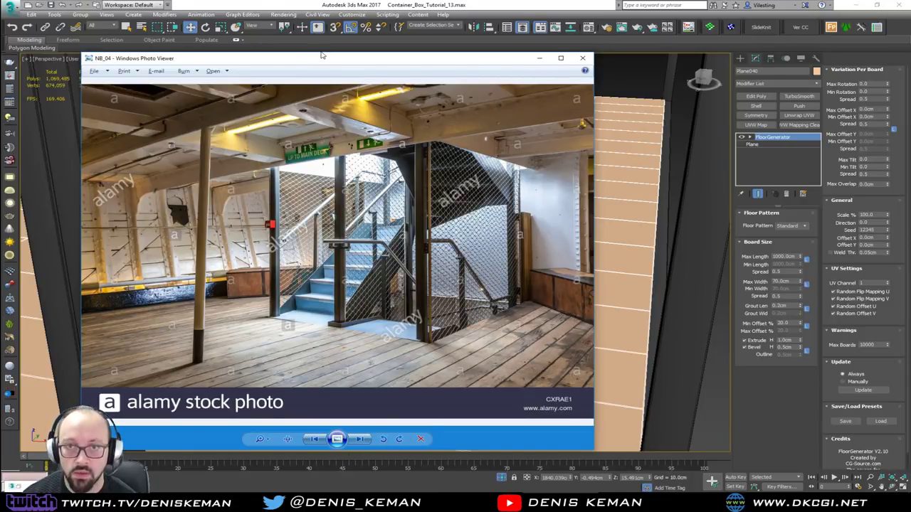
pyautogui.press('Right')
pyautogui.scroll(3, 187, 347)
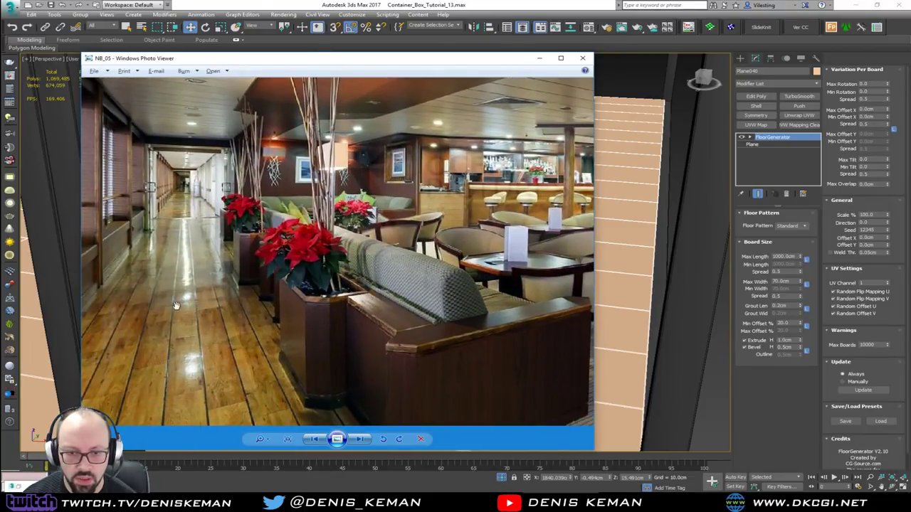
pyautogui.press('Right')
pyautogui.press('Right')
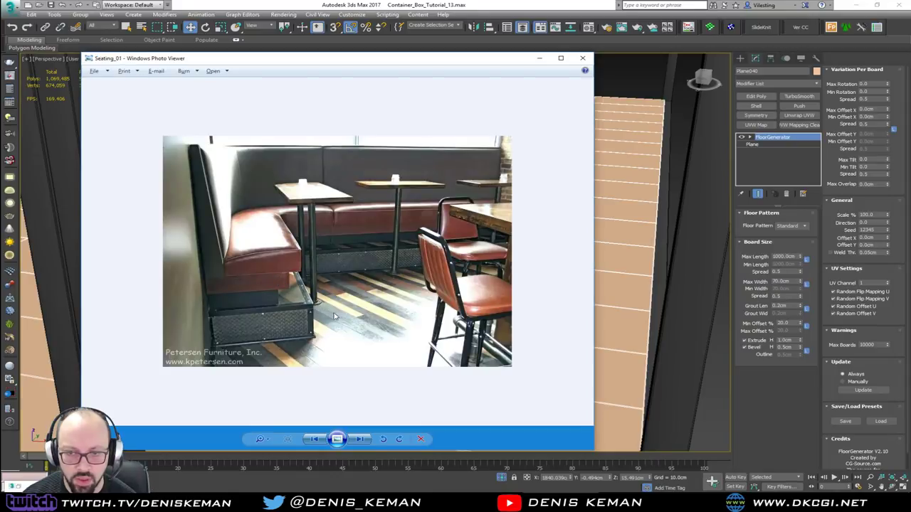
pyautogui.press('Right')
pyautogui.press('Right')
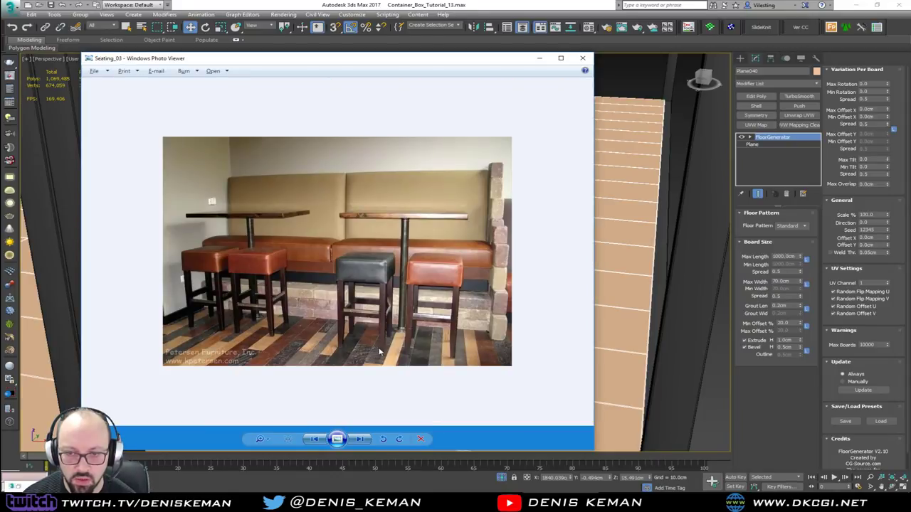
pyautogui.press('Right')
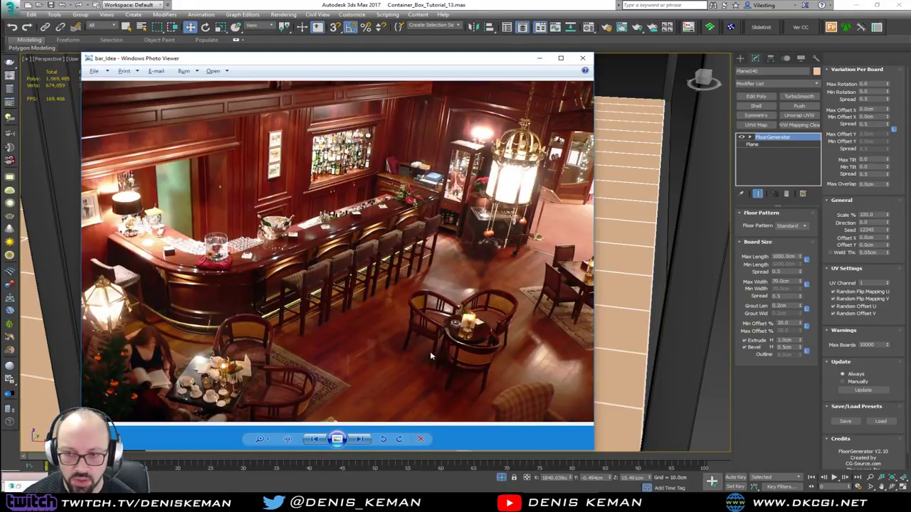
pyautogui.press('Right')
pyautogui.press('Right')
pyautogui.press('Right')
pyautogui.press('Right')
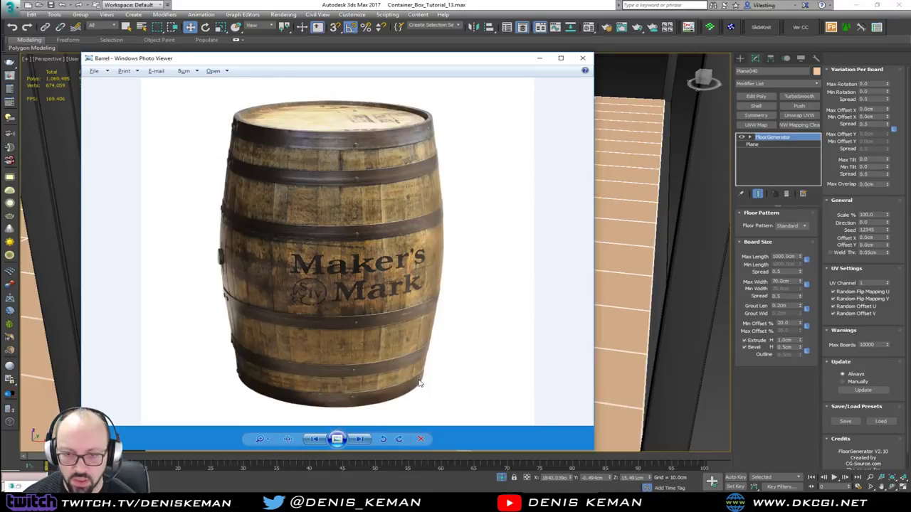
pyautogui.press('Right')
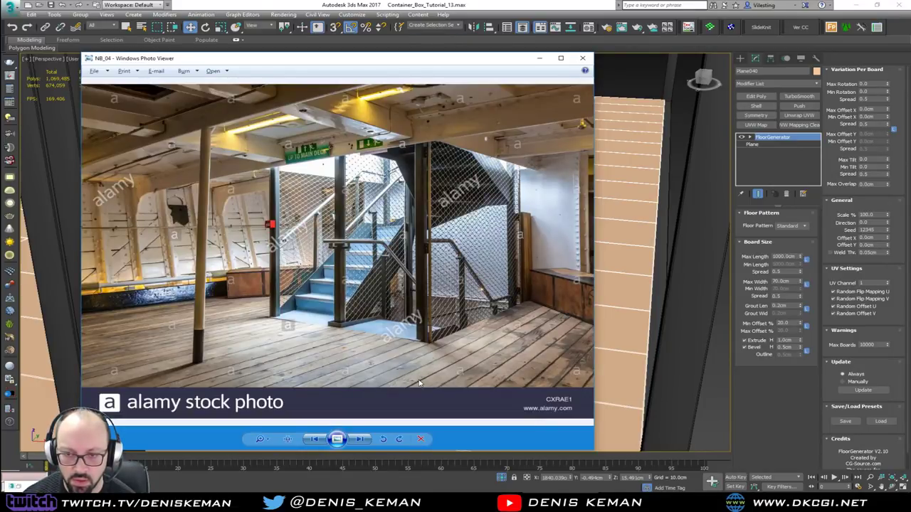
pyautogui.press('Escape')
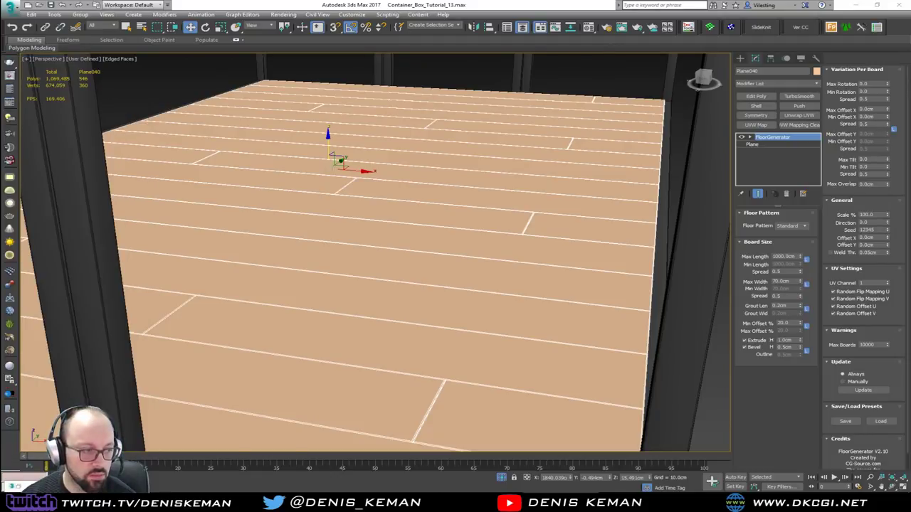
# - Set the floor boards' maximum length to 10 cm and maximum width to 50000 cm for continuous planks
pyautogui.moveTo(458, 202); pyautogui.dragTo(514, 222, button='middle')
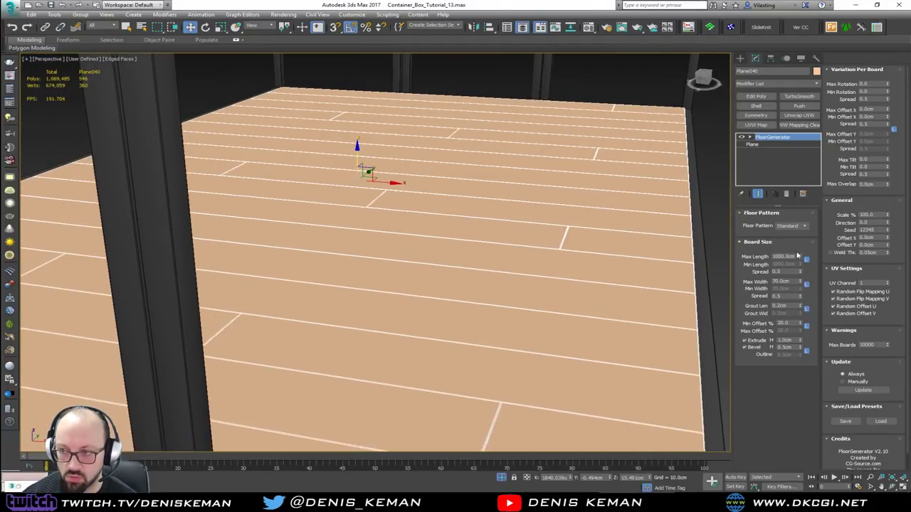
pyautogui.moveTo(797, 256); pyautogui.dragTo(781, 256)
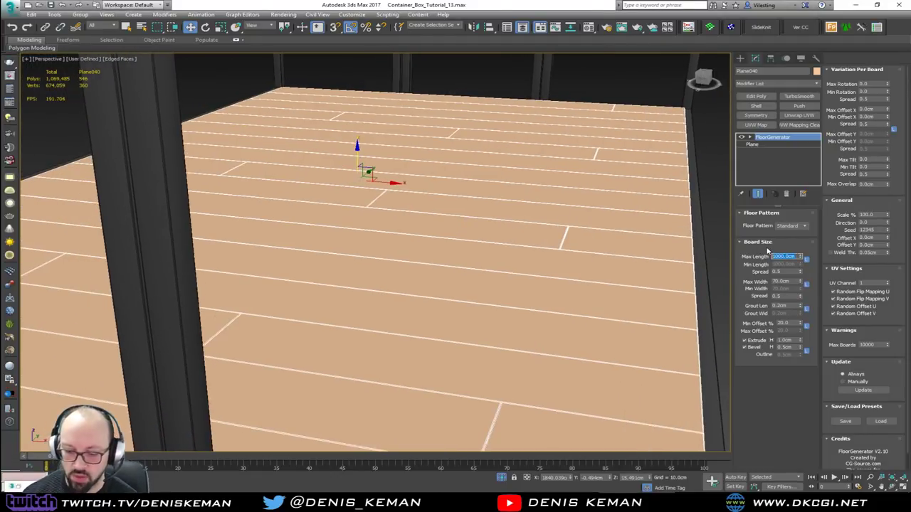
pyautogui.write('10')
pyautogui.press('Return')
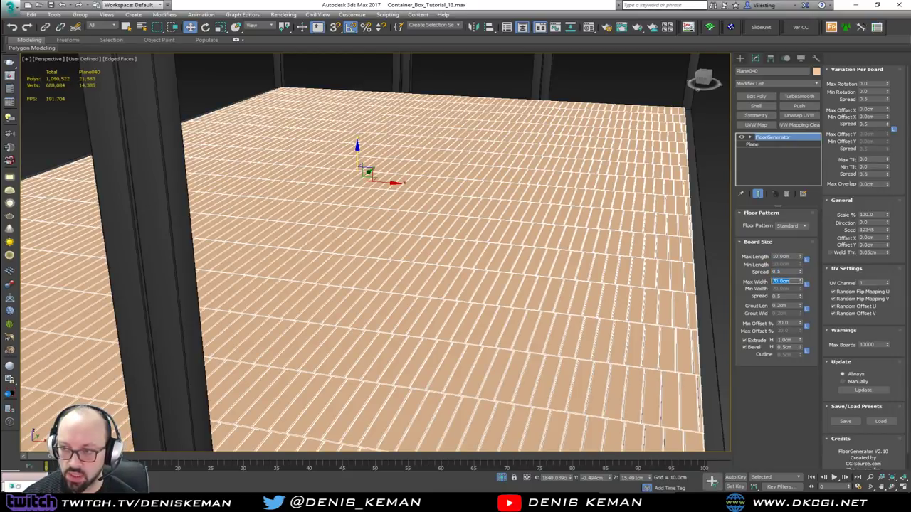
pyautogui.doubleClick(792, 281)
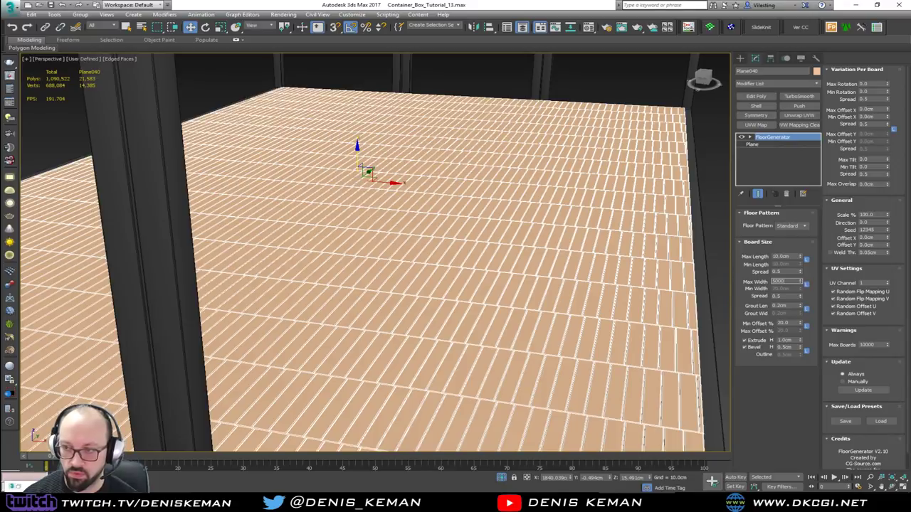
pyautogui.write('50000')
pyautogui.press('Return')
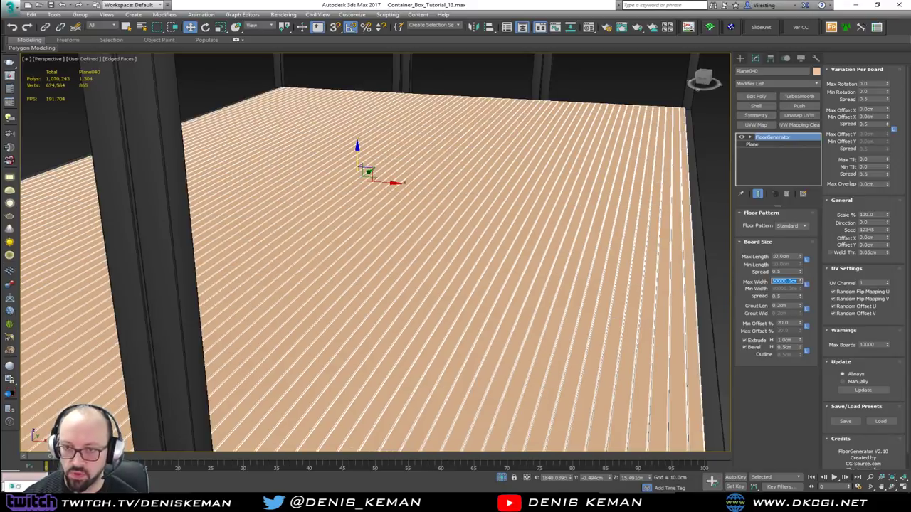
# - Set the floor boards' maximum length to 25 cm
pyautogui.scroll(-5, 484, 191)
pyautogui.keyDown('alt'); pyautogui.moveTo(488, 193); pyautogui.dragTo(503, 190, button='middle'); pyautogui.keyUp('alt')
pyautogui.scroll(3, 502, 190)
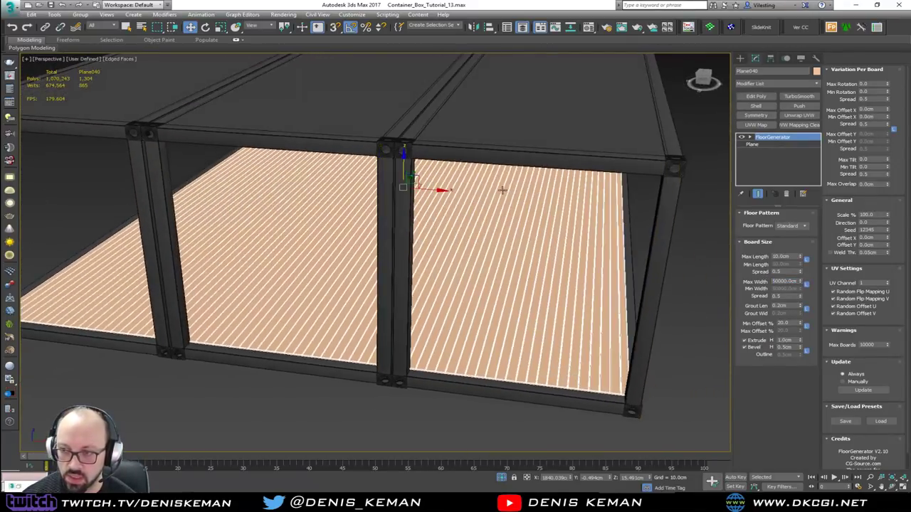
pyautogui.doubleClick(795, 256)
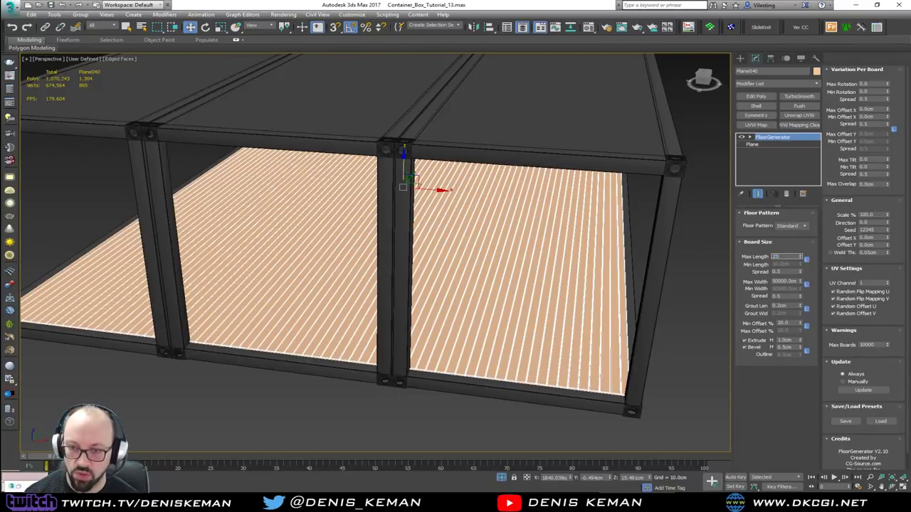
pyautogui.write('25')
pyautogui.press('Return')
# - End the isolation and zoom in to view the plank floor among the bar furniture
pyautogui.rightClick(491, 257)
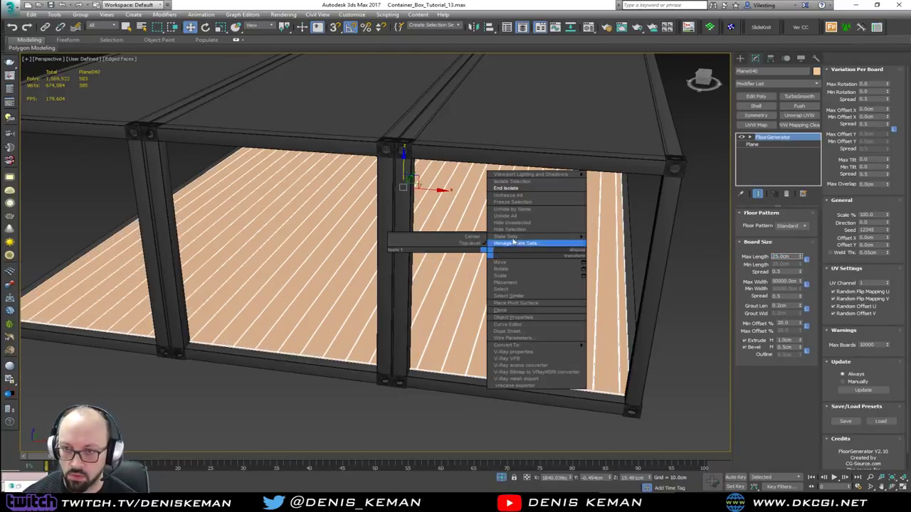
pyautogui.click(512, 190)
pyautogui.scroll(3, 413, 279)
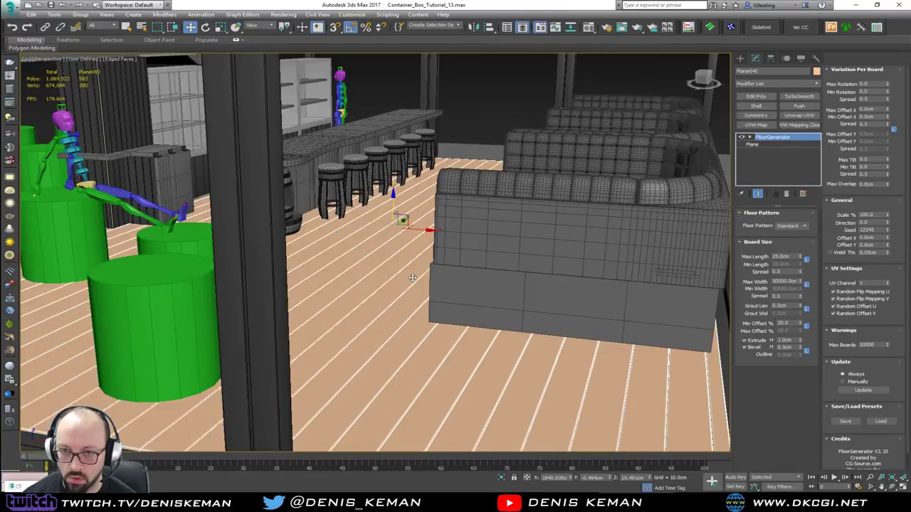
# - Examine the plank floor around the bar stools, barrel counter and building exterior with and without edged faces
pyautogui.moveTo(346, 221); pyautogui.dragTo(424, 234, button='middle')
pyautogui.scroll(4, 433, 252)
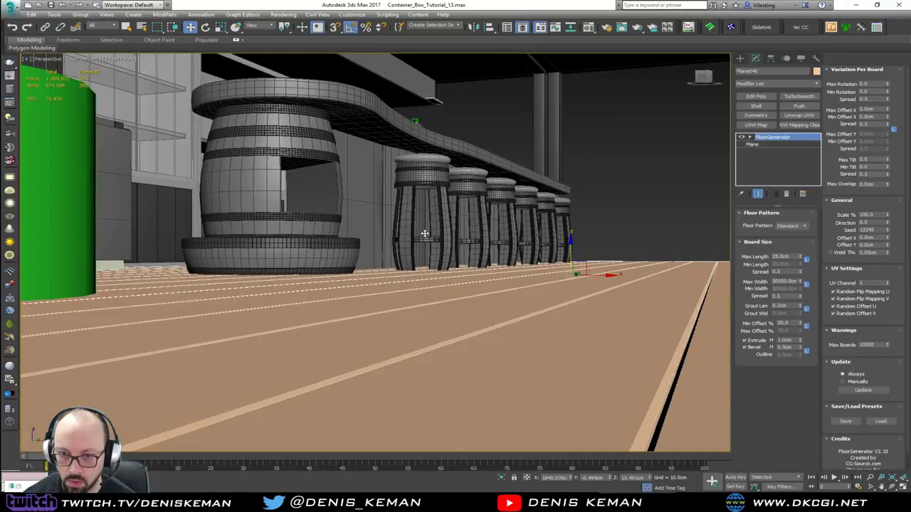
pyautogui.scroll(3, 310, 271)
pyautogui.moveTo(456, 275); pyautogui.dragTo(333, 265, button='middle')
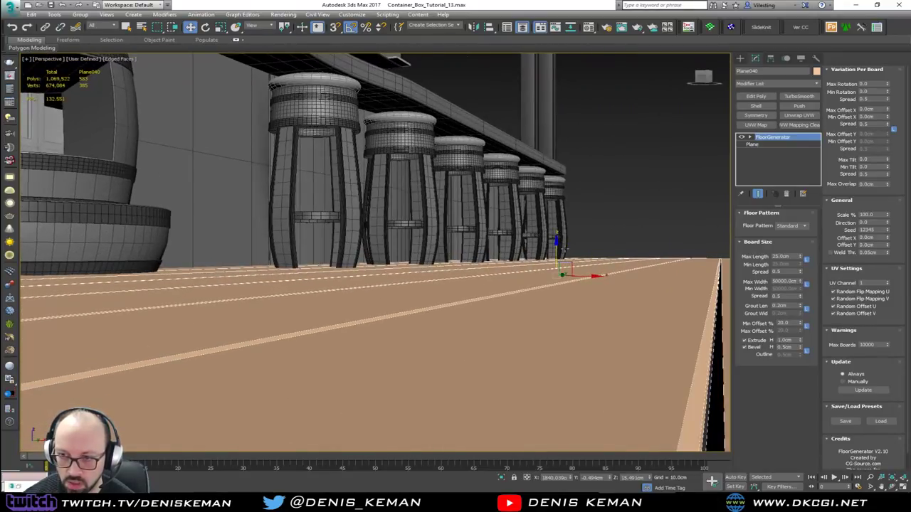
pyautogui.moveTo(558, 252)
pyautogui.keyDown('alt'); pyautogui.mouseDown(button='middle')
pyautogui.moveTo(466, 253)
pyautogui.moveTo(531, 259)
pyautogui.moveTo(486, 242)
pyautogui.moveTo(342, 237)
pyautogui.moveTo(456, 241)
pyautogui.moveTo(478, 231)
pyautogui.moveTo(409, 231)
pyautogui.moveTo(388, 286)
pyautogui.moveTo(400, 268)
pyautogui.moveTo(493, 259)
pyautogui.mouseUp(button='middle'); pyautogui.keyUp('alt')
pyautogui.scroll(-6, 408, 242)
pyautogui.scroll(5, 389, 286)
pyautogui.press('F4')
pyautogui.scroll(-3, 494, 259)
pyautogui.moveTo(494, 259)
pyautogui.keyDown('alt'); pyautogui.mouseDown(button='middle')
pyautogui.moveTo(522, 252)
pyautogui.moveTo(493, 261)
pyautogui.mouseUp(button='middle'); pyautogui.keyUp('alt')
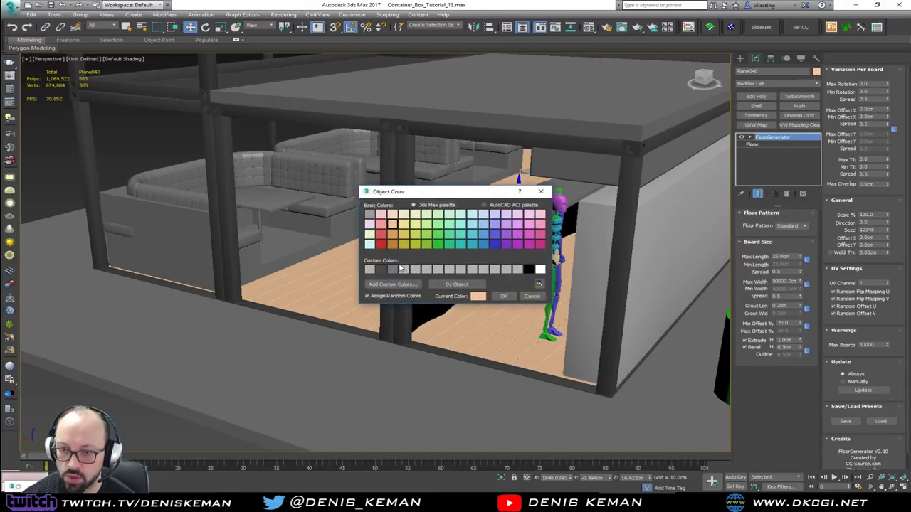
# - Change the plank floor's object colour to a light grey custom swatch
pyautogui.click(504, 296)
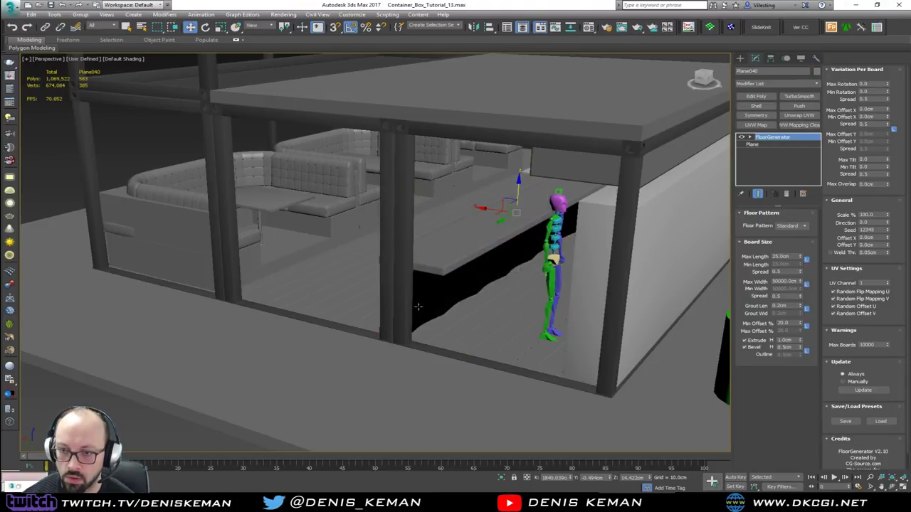
pyautogui.keyDown('alt'); pyautogui.moveTo(418, 307); pyautogui.dragTo(437, 306, button='middle'); pyautogui.keyUp('alt')
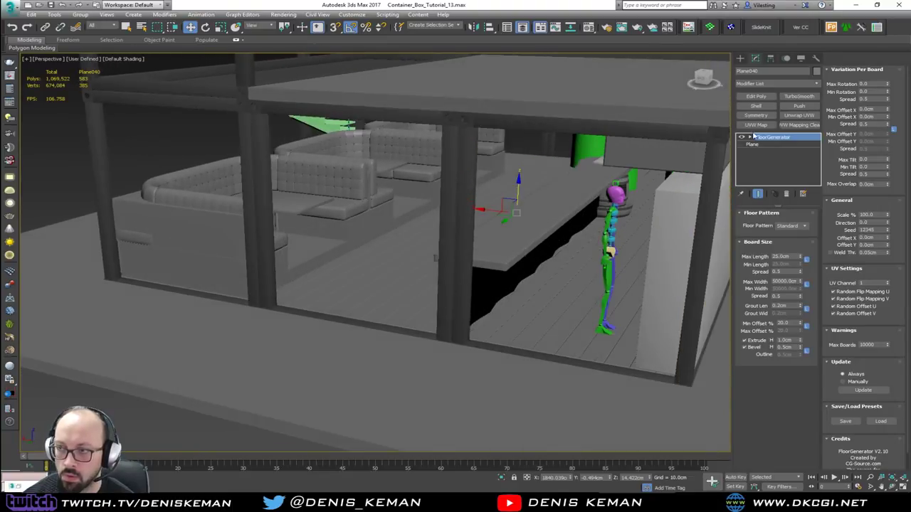
pyautogui.click(817, 72)
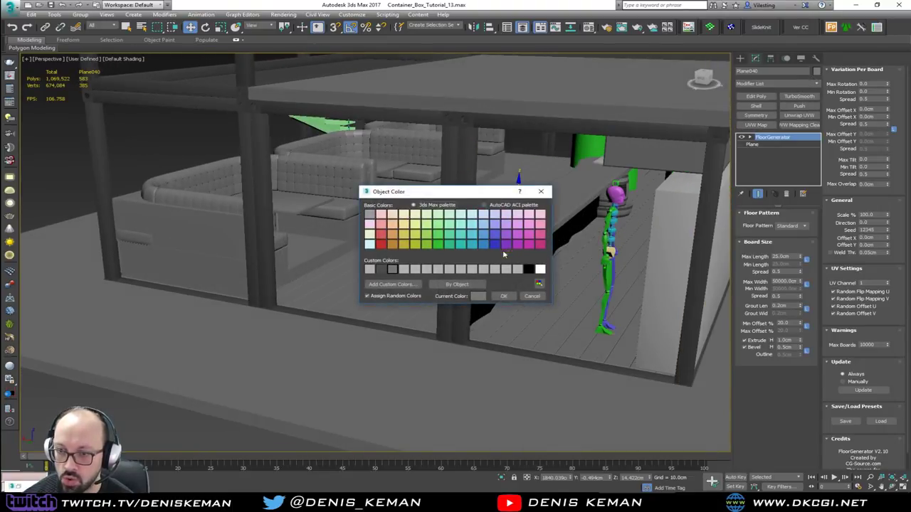
pyautogui.click(403, 269)
pyautogui.click(503, 296)
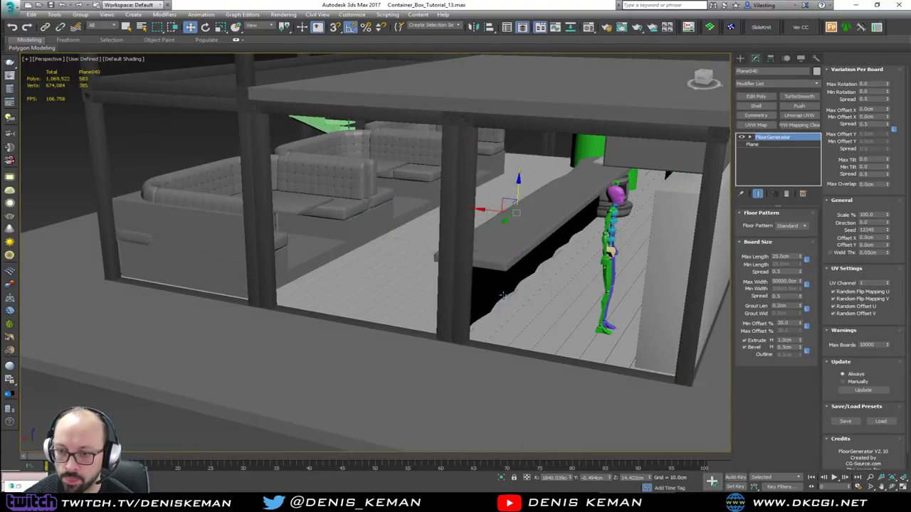
# - Rename the plank floor object as Floor and clear the selection
pyautogui.moveTo(486, 280); pyautogui.dragTo(480, 276, button='middle')
pyautogui.scroll(-5, 459, 258)
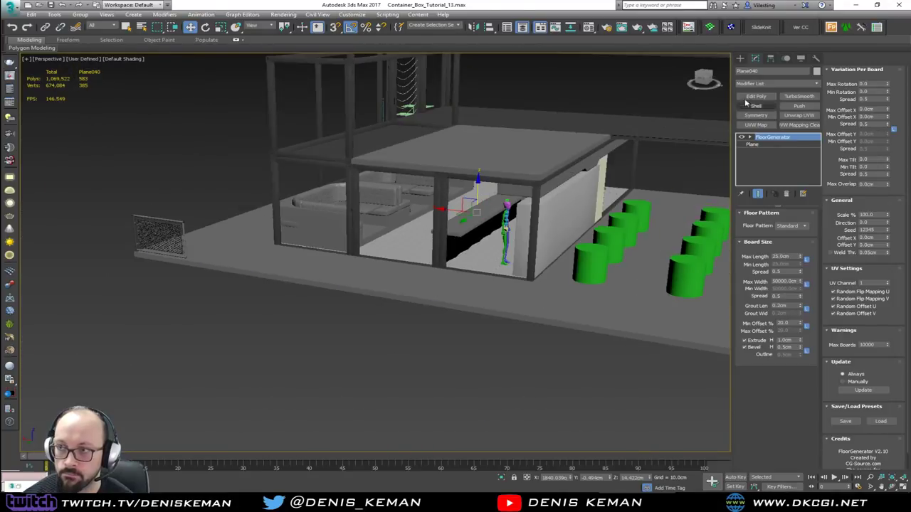
pyautogui.moveTo(765, 72); pyautogui.dragTo(720, 73)
pyautogui.write('Floor')
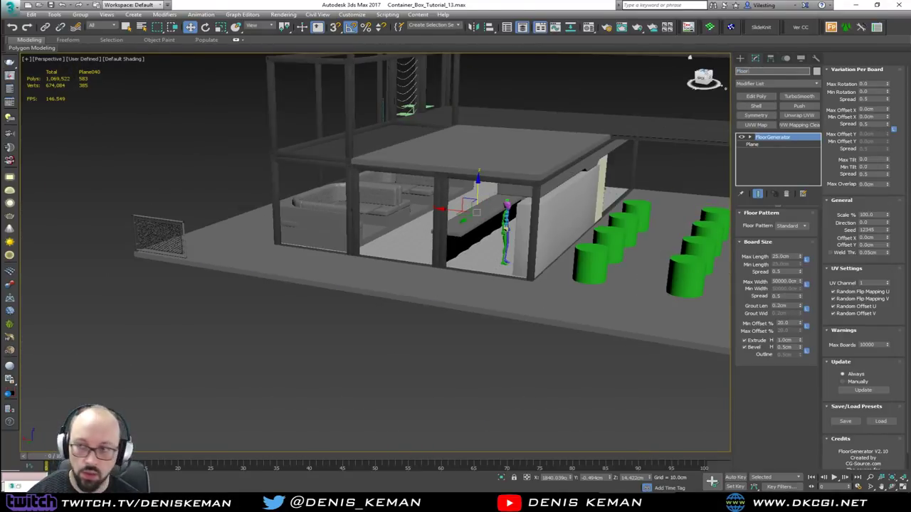
pyautogui.press('Return')
pyautogui.click(467, 348)
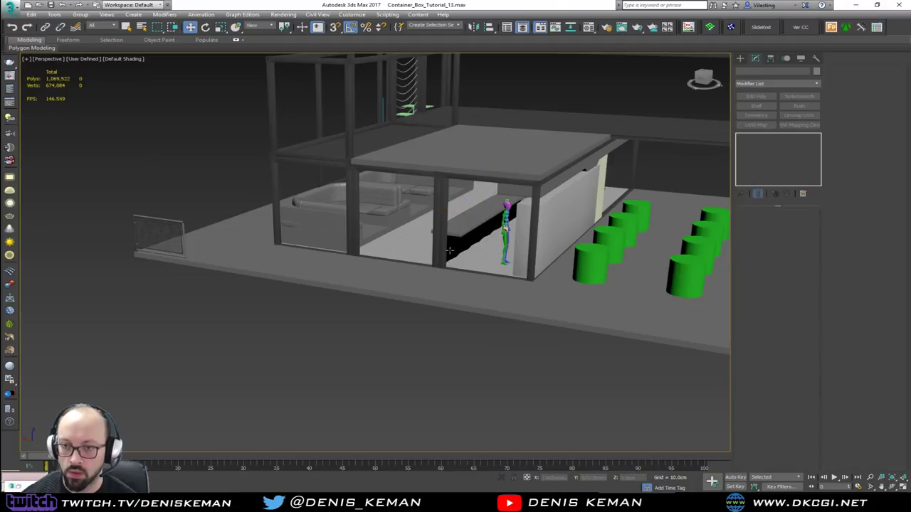
# - Inspect the Floor within the whole container building, from the seating side around to the open terrace side
pyautogui.keyDown('alt'); pyautogui.moveTo(420, 285); pyautogui.dragTo(356, 242, button='middle'); pyautogui.keyUp('alt')
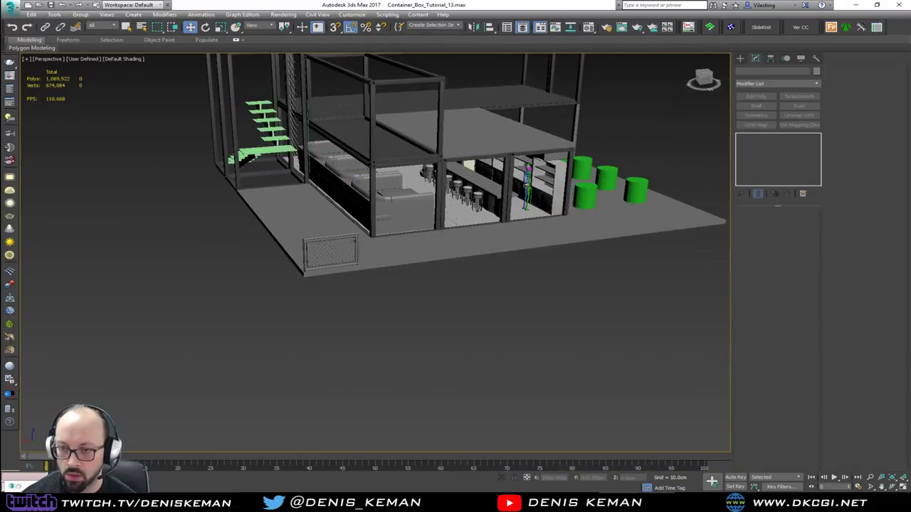
pyautogui.click(465, 214)
pyautogui.press('z')
pyautogui.keyDown('alt'); pyautogui.moveTo(526, 430); pyautogui.dragTo(602, 411, button='middle'); pyautogui.keyUp('alt')
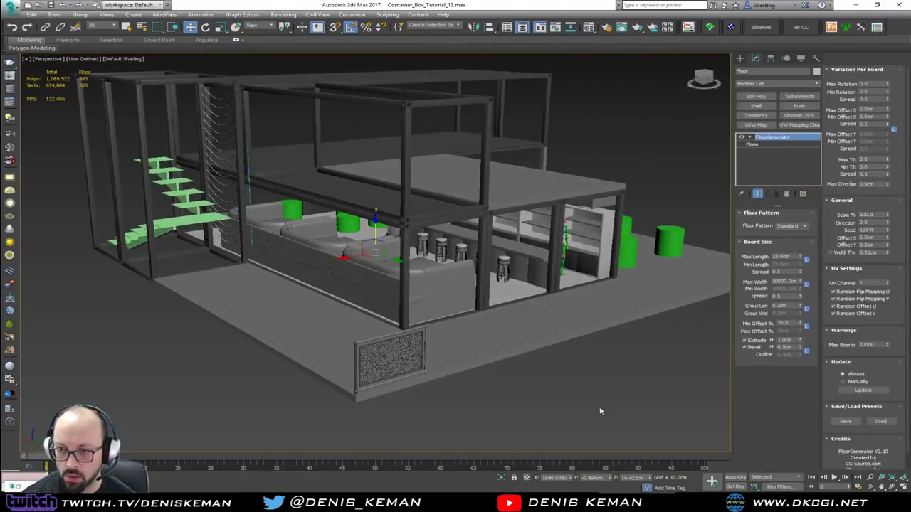
pyautogui.click(600, 412)
pyautogui.scroll(6, 506, 274)
pyautogui.press('F4')
pyautogui.moveTo(499, 256)
pyautogui.mouseDown(button='middle')
pyautogui.moveTo(496, 309)
pyautogui.moveTo(458, 306)
pyautogui.moveTo(454, 315)
pyautogui.moveTo(562, 304)
pyautogui.moveTo(700, 313)
pyautogui.moveTo(448, 260)
pyautogui.mouseUp(button='middle')
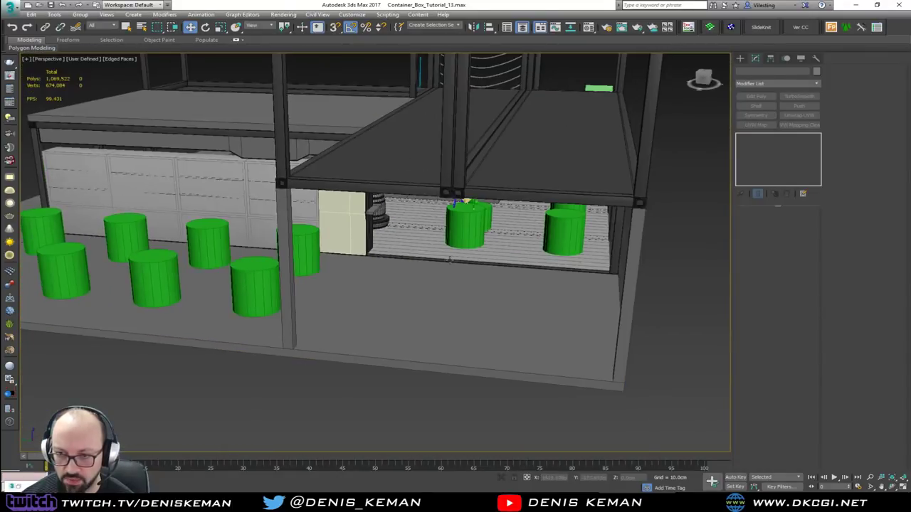
# - Switch to wireframe display and hide the container frame layers around the plank floor
pyautogui.press('F3')
pyautogui.click(449, 260)
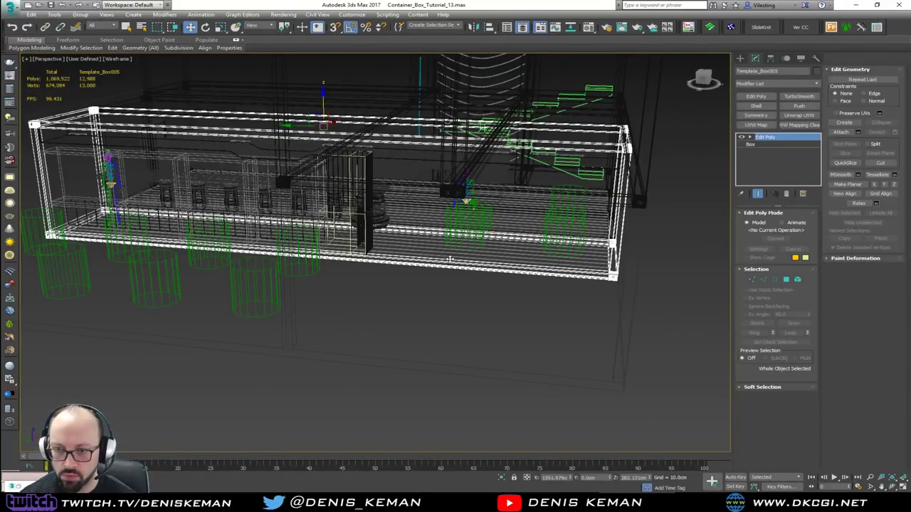
pyautogui.click(594, 263)
pyautogui.keyDown('alt'); pyautogui.moveTo(671, 264); pyautogui.dragTo(439, 307, button='middle'); pyautogui.keyUp('alt')
pyautogui.click(439, 306)
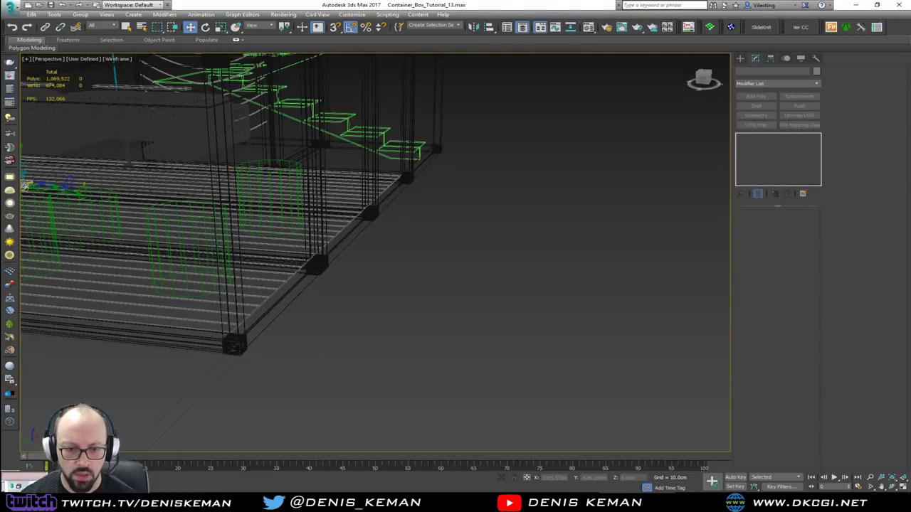
pyautogui.click(18, 486)
pyautogui.click(29, 60)
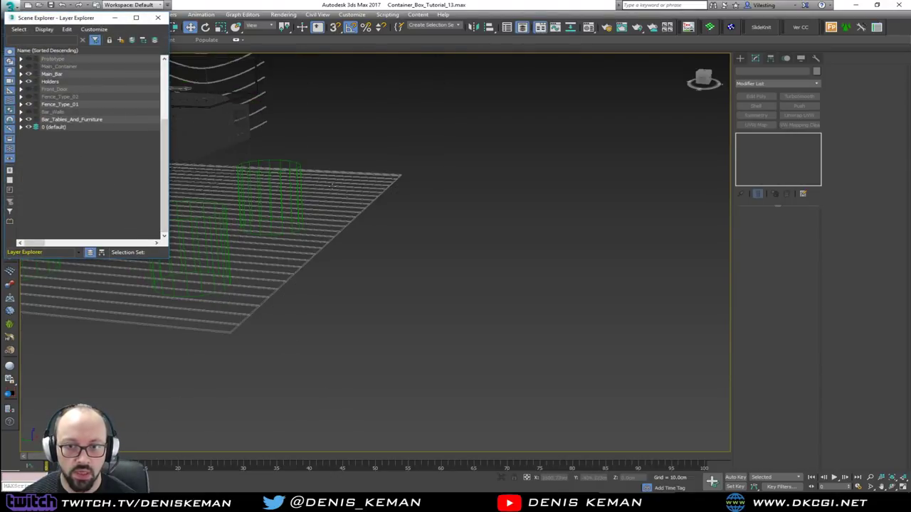
# - Turn off the FloorGenerator modifier on the Floor to expose its base plane, and close the layer list
pyautogui.moveTo(336, 202); pyautogui.dragTo(556, 197, button='middle')
pyautogui.moveTo(605, 315); pyautogui.dragTo(567, 297)
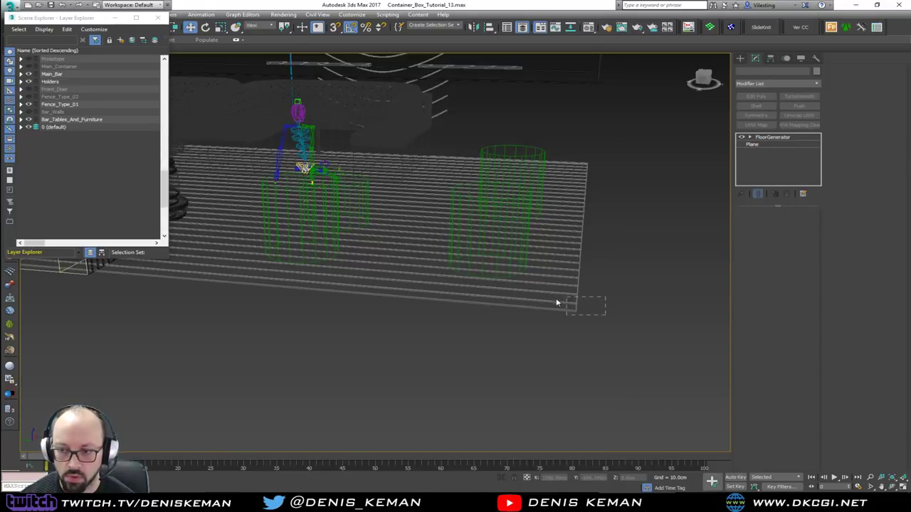
pyautogui.click(556, 294)
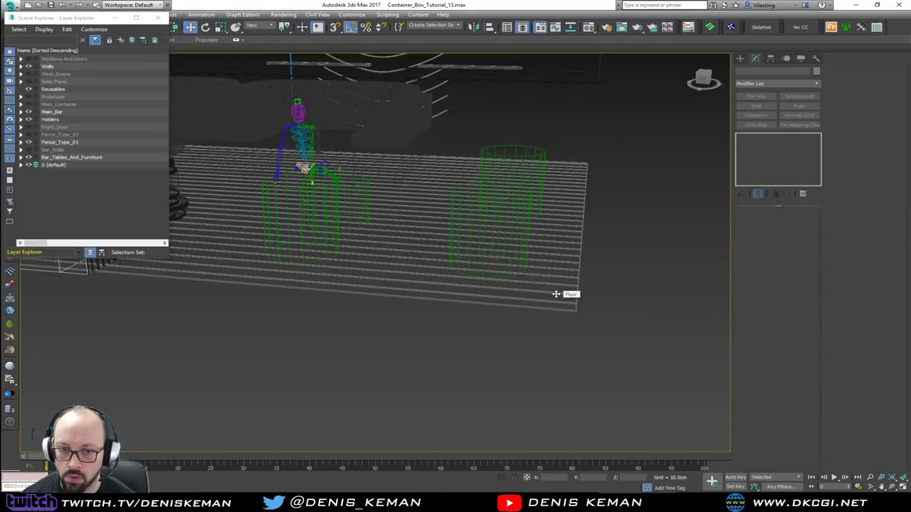
pyautogui.click(556, 294)
pyautogui.click(754, 145)
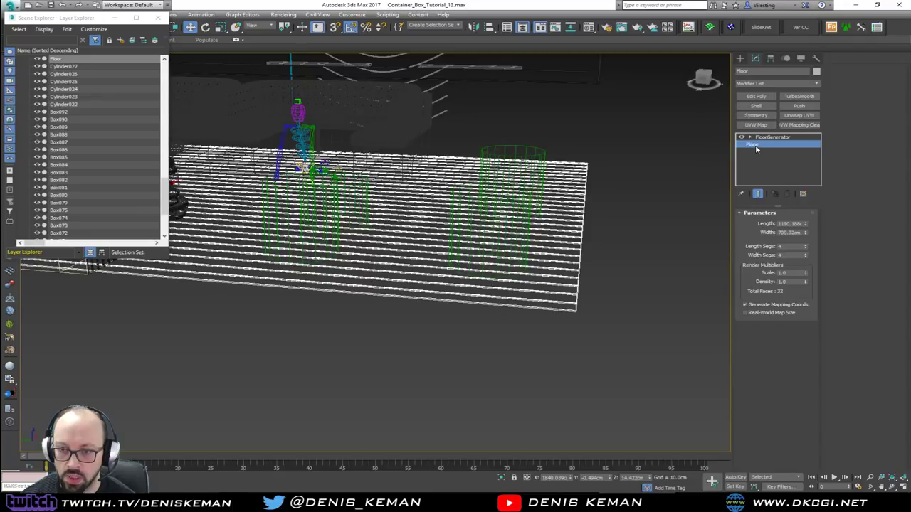
pyautogui.click(741, 136)
pyautogui.keyDown('alt'); pyautogui.moveTo(448, 206); pyautogui.dragTo(454, 228, button='middle'); pyautogui.keyUp('alt')
pyautogui.scroll(-4, 381, 221)
pyautogui.moveTo(380, 220); pyautogui.dragTo(518, 288, button='middle')
pyautogui.scroll(-1, 519, 292)
pyautogui.click(158, 17)
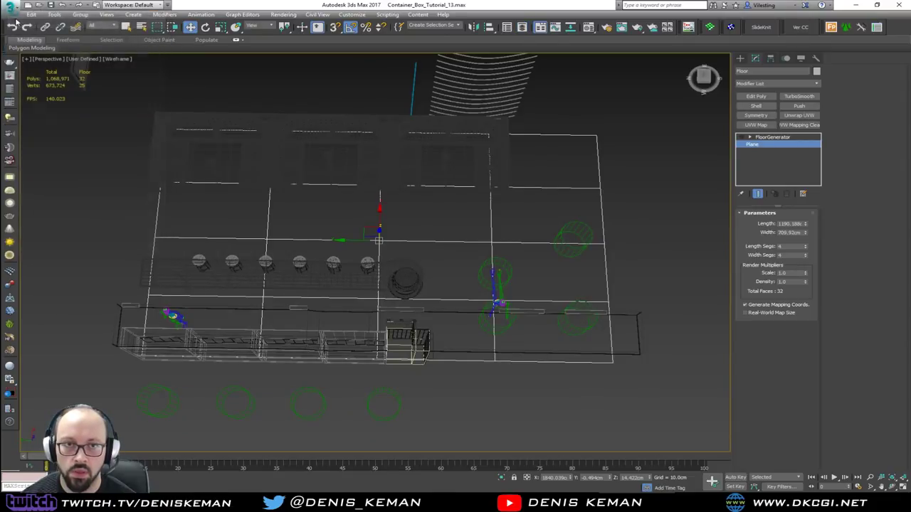
# - Add an Edit Poly modifier between the Plane and FloorGenerator and remove the plane's inner edges
pyautogui.click(11, 5)
pyautogui.click(29, 84)
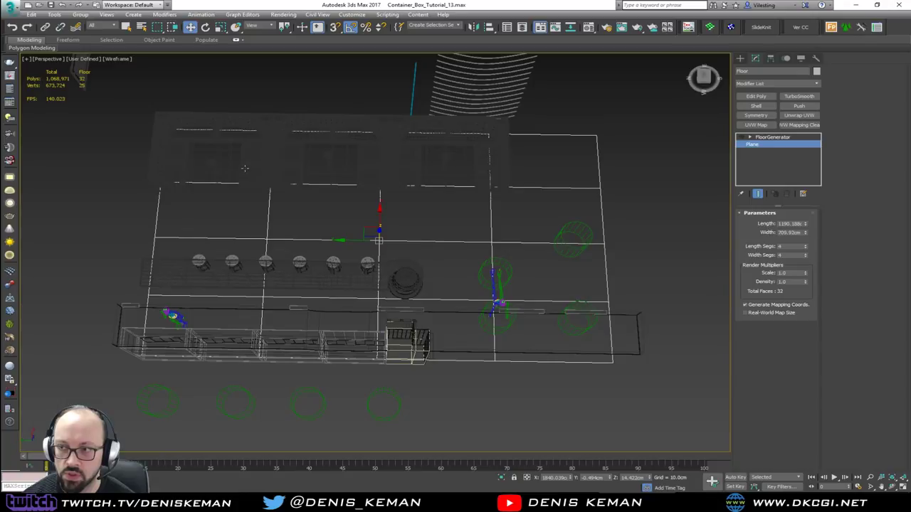
pyautogui.click(755, 96)
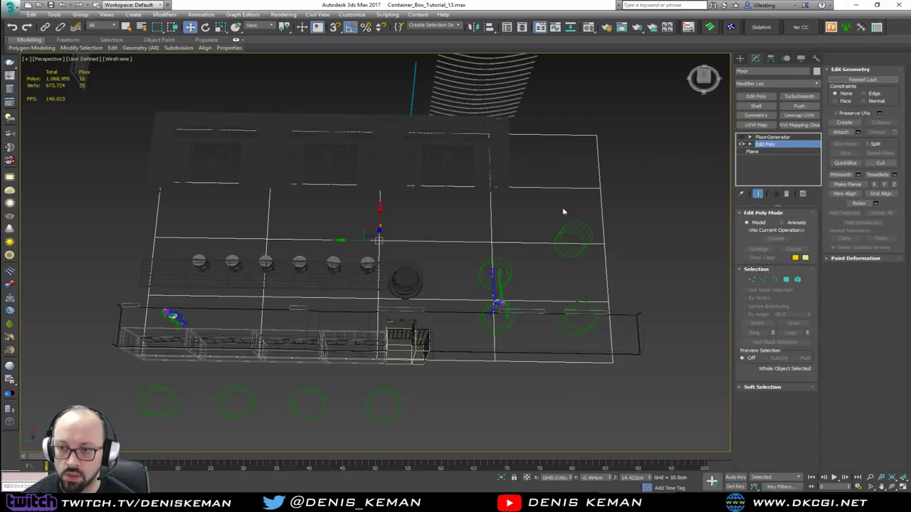
pyautogui.press('2')
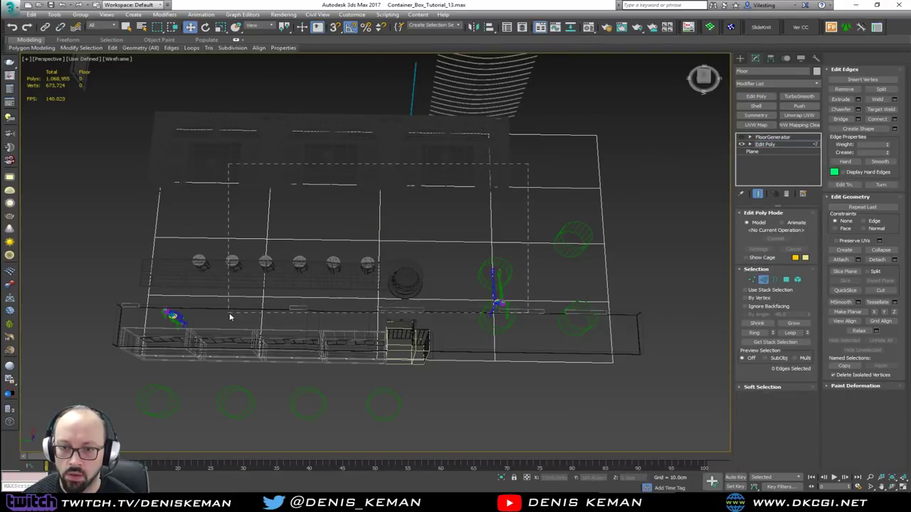
pyautogui.click(230, 318)
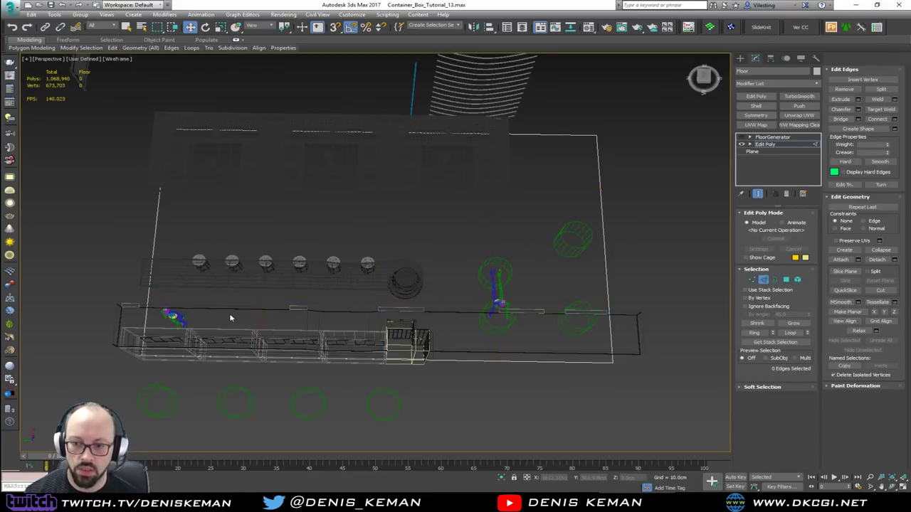
# - Insert an edge across the floor plane in line with the end of the bar's shelving wall
pyautogui.keyDown('alt'); pyautogui.moveTo(273, 328); pyautogui.dragTo(354, 365, button='middle'); pyautogui.keyUp('alt')
pyautogui.scroll(5, 388, 357)
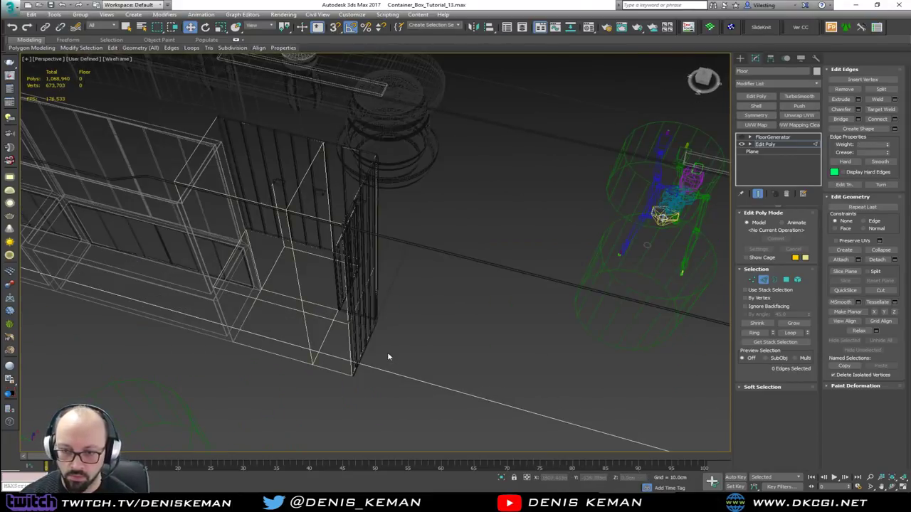
pyautogui.hotkey('alt', '1')
pyautogui.click(360, 361)
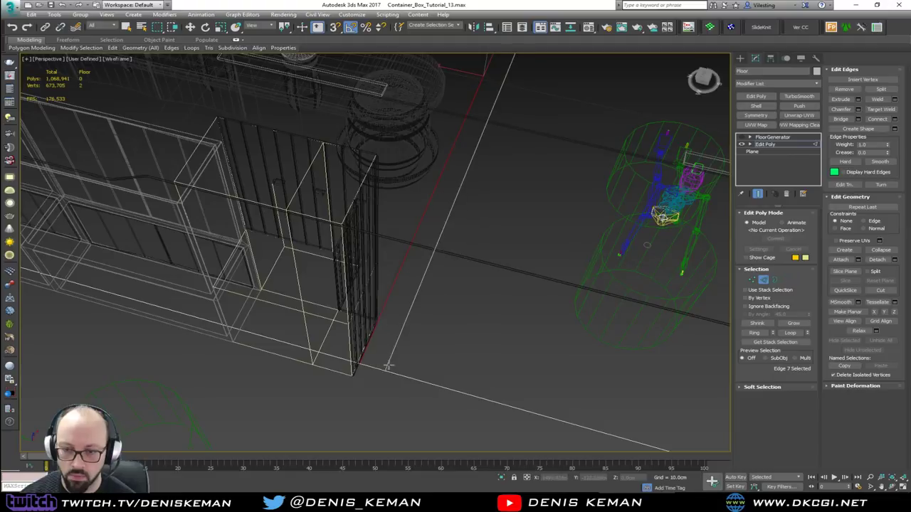
pyautogui.rightClick(452, 380)
# - Extend the floor outward beside the outdoor green cylinders by copying out the plane's side edge next to the shelving wall
pyautogui.keyDown('alt'); pyautogui.moveTo(464, 381); pyautogui.dragTo(424, 262, button='middle'); pyautogui.keyUp('alt')
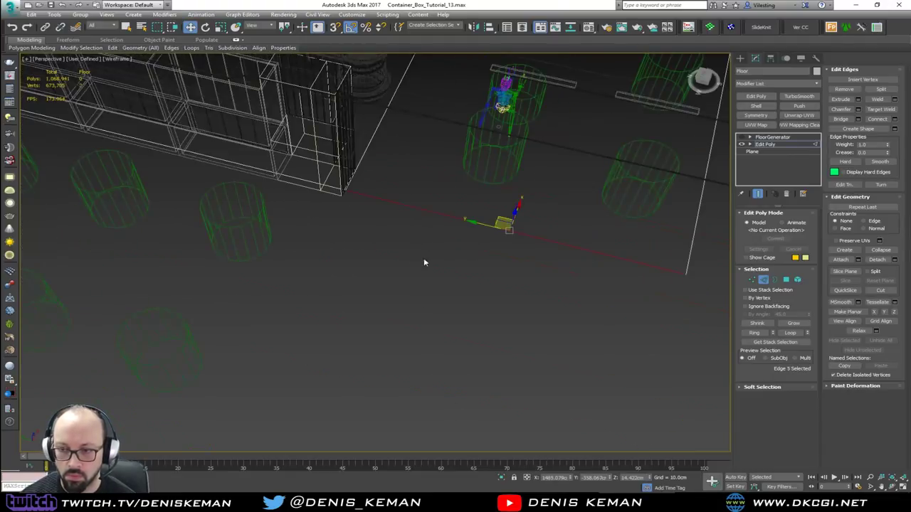
pyautogui.keyDown('alt'); pyautogui.moveTo(516, 213); pyautogui.dragTo(493, 216, button='middle'); pyautogui.keyUp('alt')
pyautogui.keyDown('shift'); pyautogui.moveTo(526, 217); pyautogui.dragTo(301, 360); pyautogui.keyUp('shift')
pyautogui.rightClick(474, 235)
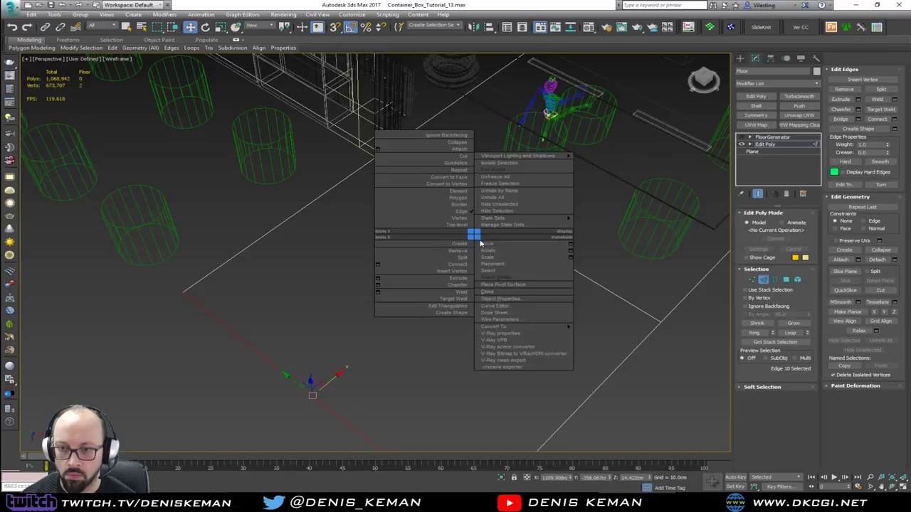
pyautogui.click(509, 171)
pyautogui.moveTo(506, 171)
pyautogui.keyDown('alt'); pyautogui.mouseDown(button='middle')
pyautogui.moveTo(482, 217)
pyautogui.moveTo(415, 231)
pyautogui.moveTo(382, 157)
pyautogui.moveTo(390, 251)
pyautogui.moveTo(369, 223)
pyautogui.moveTo(401, 222)
pyautogui.moveTo(398, 249)
pyautogui.moveTo(475, 246)
pyautogui.mouseUp(button='middle'); pyautogui.keyUp('alt')
pyautogui.press('F3')
pyautogui.scroll(-4, 385, 162)
pyautogui.press('F3')
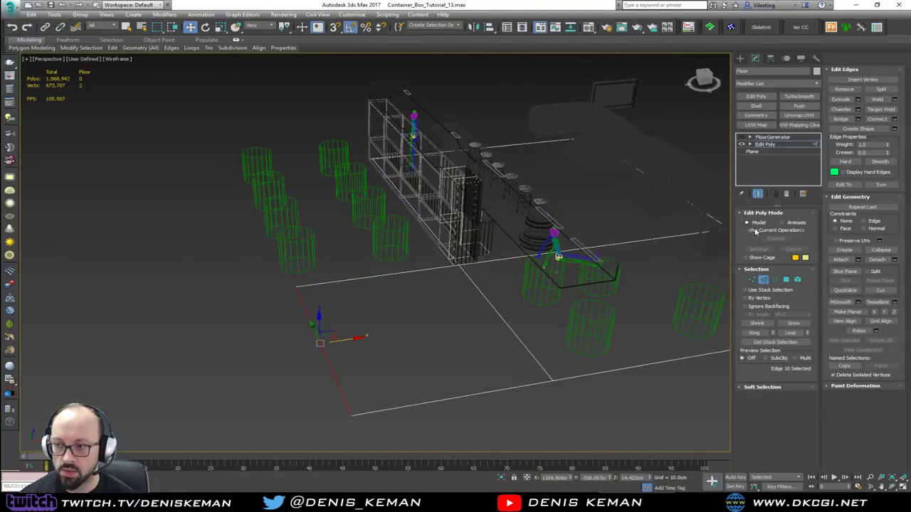
# - Turn FloorGenerator back on so planks cover the extended floor, and view the layout in shaded display
pyautogui.click(764, 280)
pyautogui.click(742, 138)
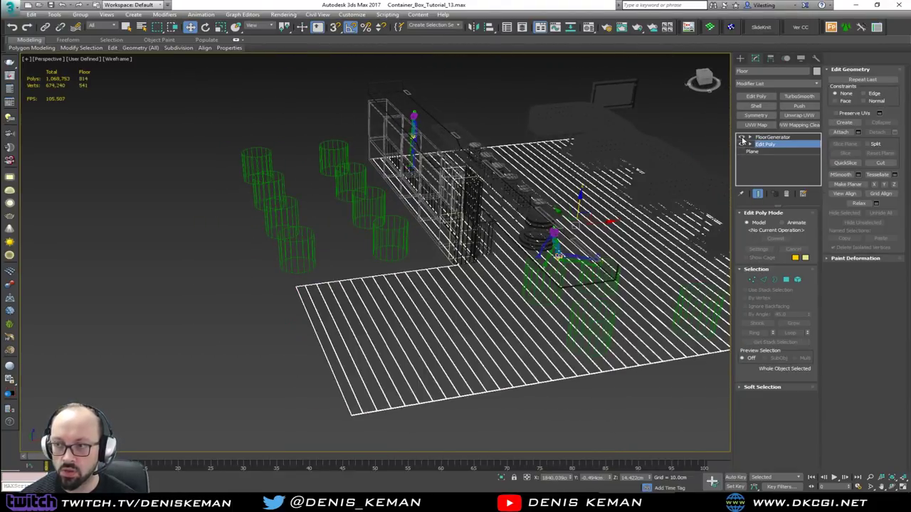
pyautogui.click(610, 408)
pyautogui.press('F3')
pyautogui.keyDown('alt'); pyautogui.moveTo(560, 311); pyautogui.dragTo(641, 277, button='middle'); pyautogui.keyUp('alt')
pyautogui.click(551, 205)
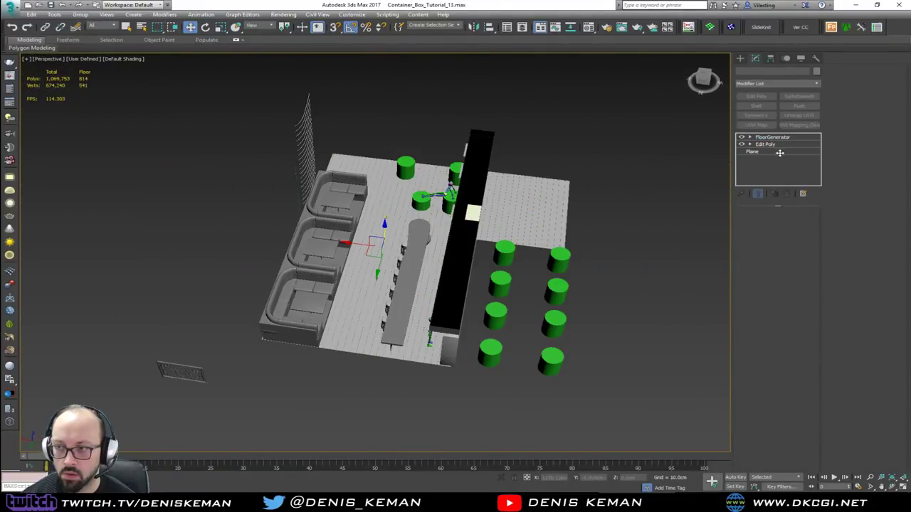
# - Move the outer edge of the floor extension slightly farther outward, to about X 1076 cm, and leave edge editing
pyautogui.press('2')
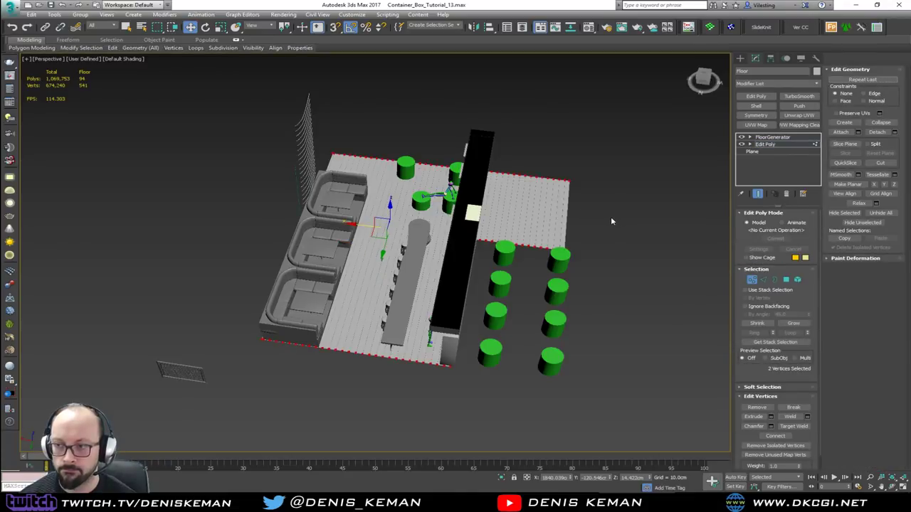
pyautogui.click(600, 219)
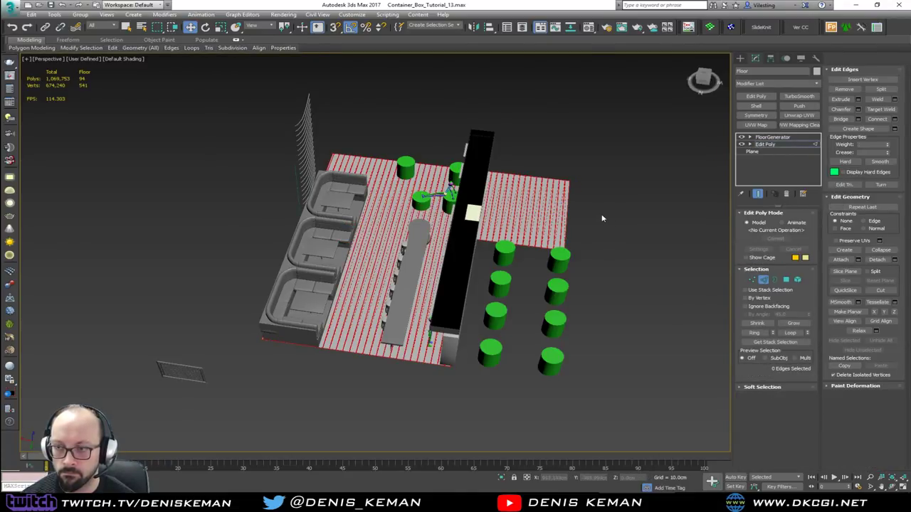
pyautogui.hotkey('ctrl', 'e')
pyautogui.moveTo(560, 227); pyautogui.dragTo(550, 211)
pyautogui.hotkey('ctrl', 'e')
pyautogui.hotkey('ctrl', 'z')
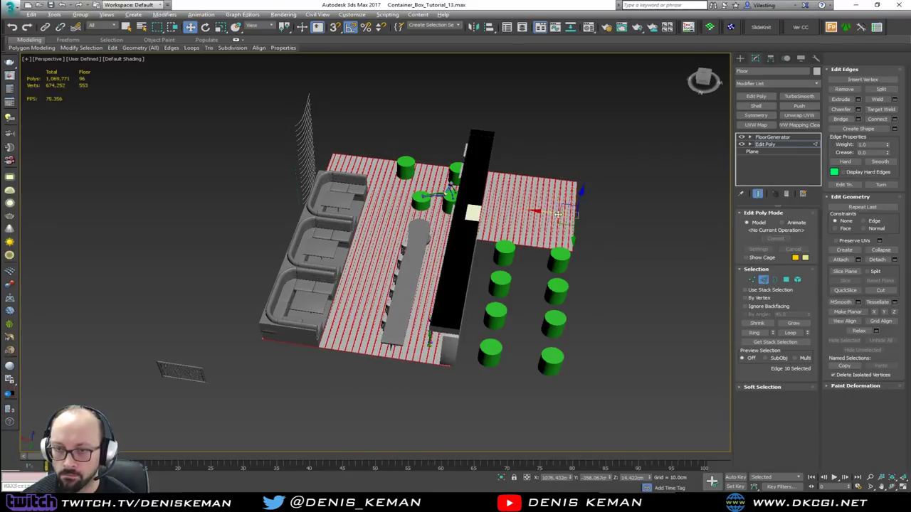
pyautogui.keyDown('alt'); pyautogui.moveTo(551, 209); pyautogui.dragTo(388, 235, button='middle'); pyautogui.keyUp('alt')
pyautogui.press('2')
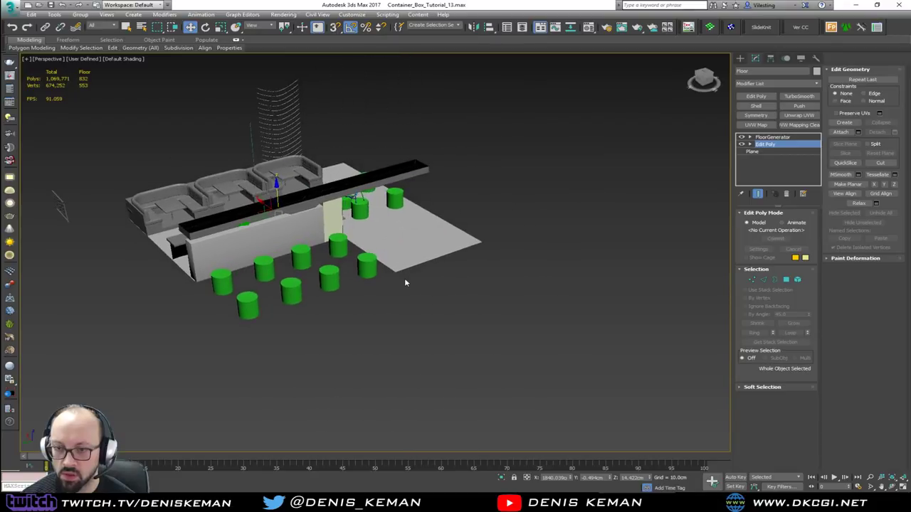
# - Select the floor's FloorGenerator modifier and set the maximum board width to 5000 cm
pyautogui.scroll(5, 406, 280)
pyautogui.moveTo(375, 181); pyautogui.dragTo(432, 203, button='middle')
pyautogui.click(783, 137)
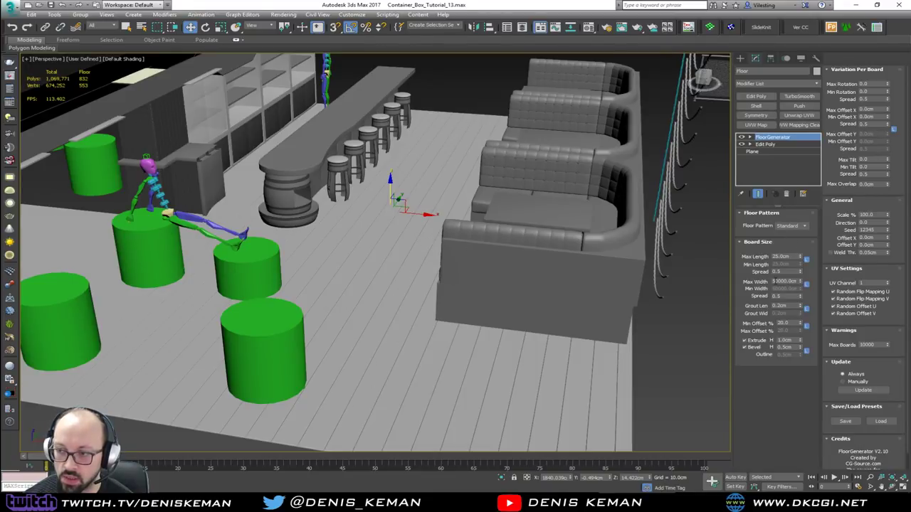
pyautogui.doubleClick(776, 281)
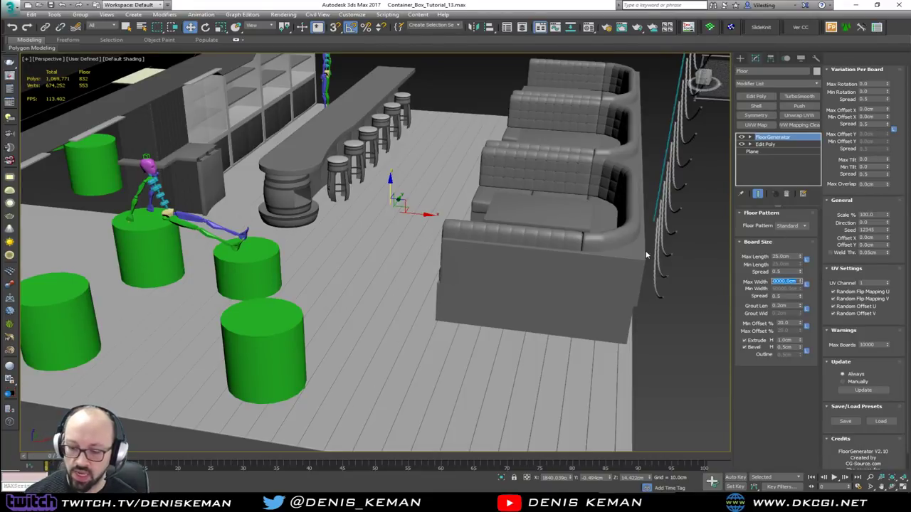
pyautogui.write('5000')
pyautogui.press('Return')
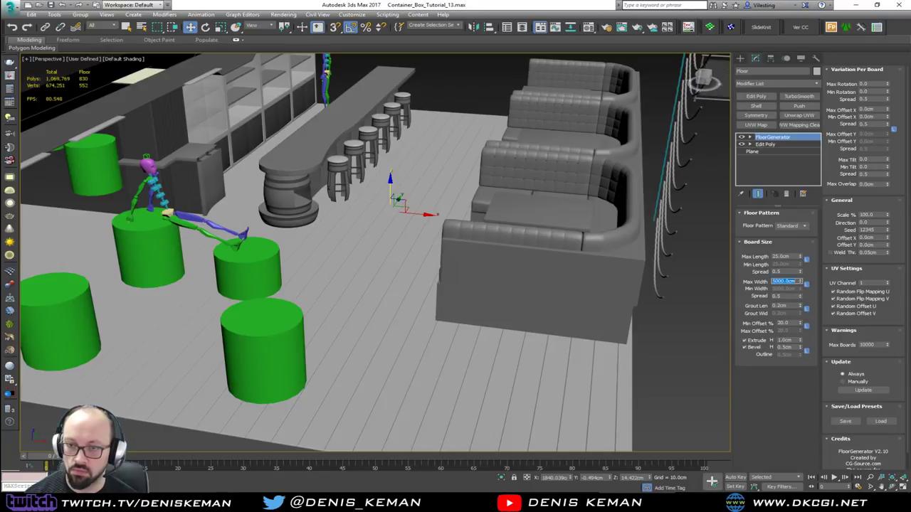
pyautogui.moveTo(438, 256); pyautogui.dragTo(468, 306, button='middle')
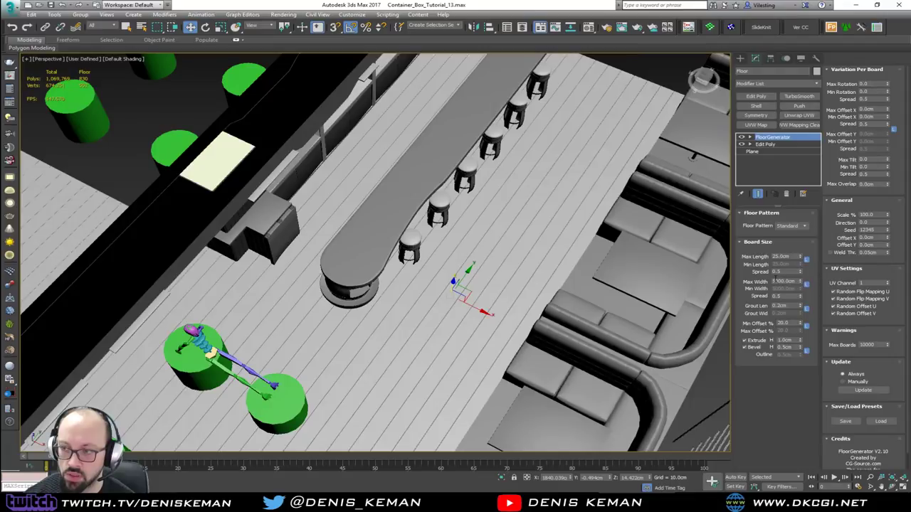
# - Try maximum board widths of 2000 cm and 500 cm on the plank floor
pyautogui.doubleClick(779, 283)
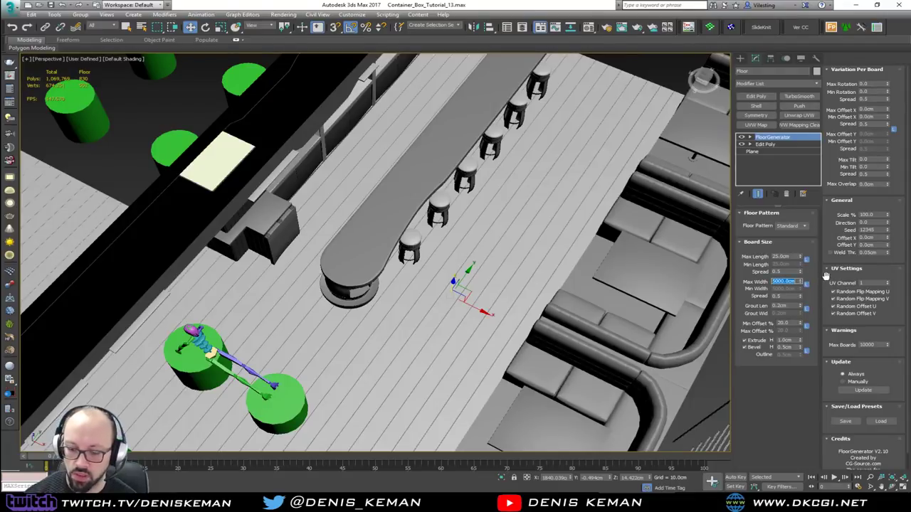
pyautogui.write('2000')
pyautogui.press('Return')
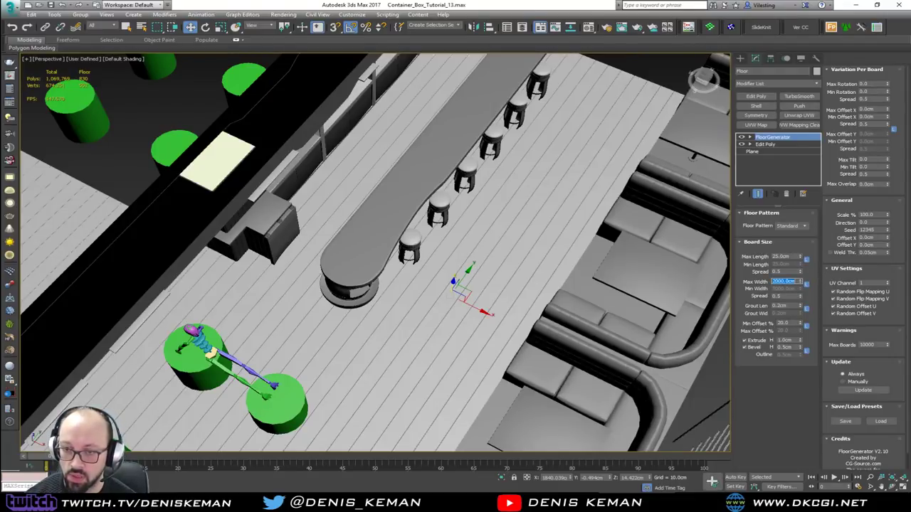
pyautogui.write('5')
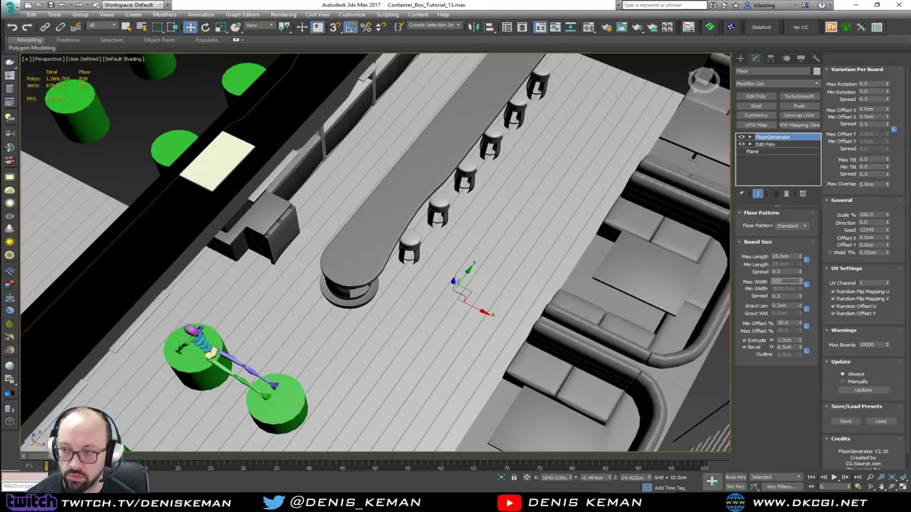
pyautogui.write('00')
pyautogui.press('Return')
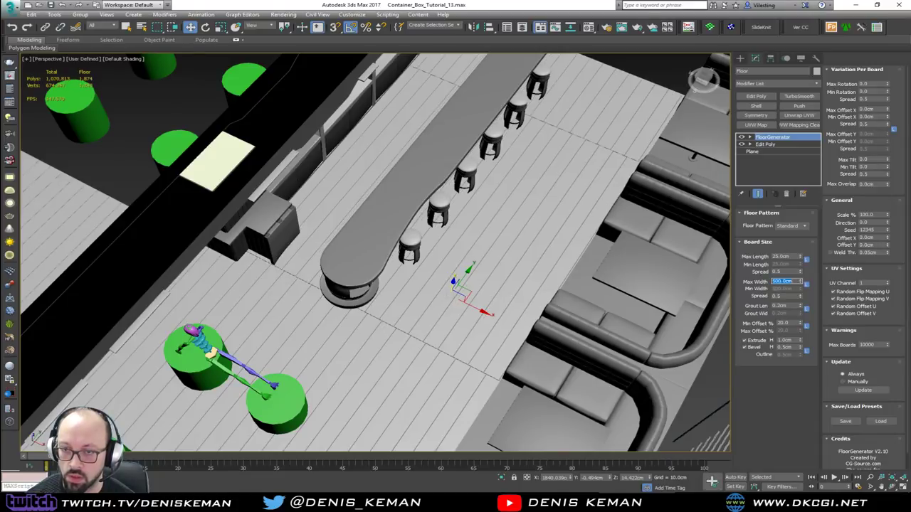
pyautogui.scroll(-3, 430, 273)
pyautogui.moveTo(430, 272); pyautogui.dragTo(448, 242, button='middle')
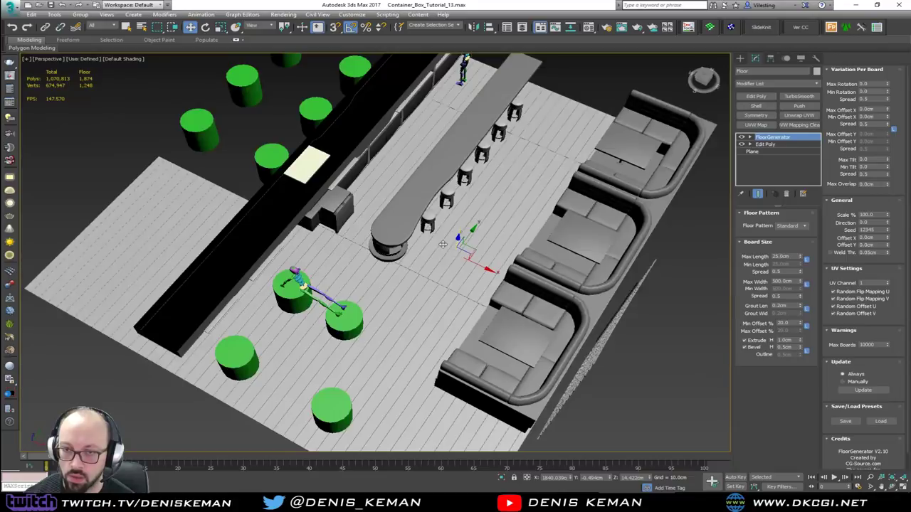
# - Set the maximum board width of the floor planks to 150 cm and check the plank layout around the bar
pyautogui.doubleClick(795, 281)
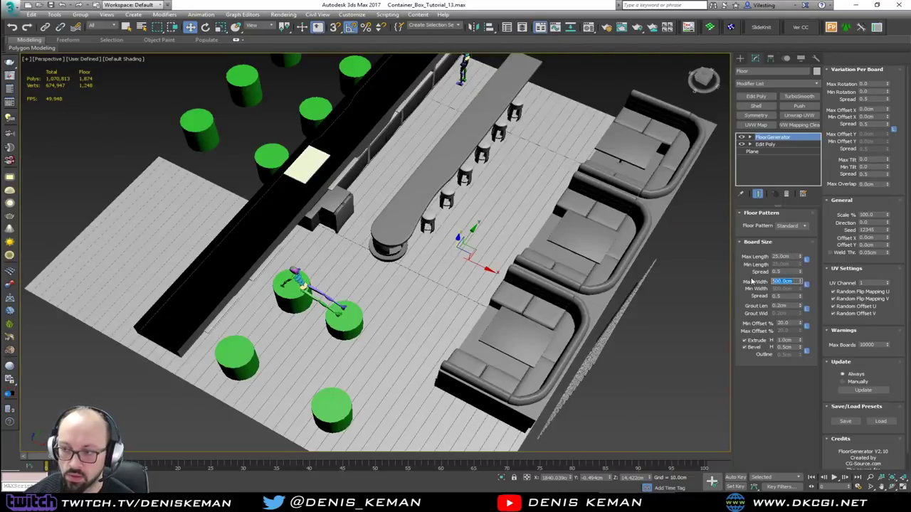
pyautogui.write('15')
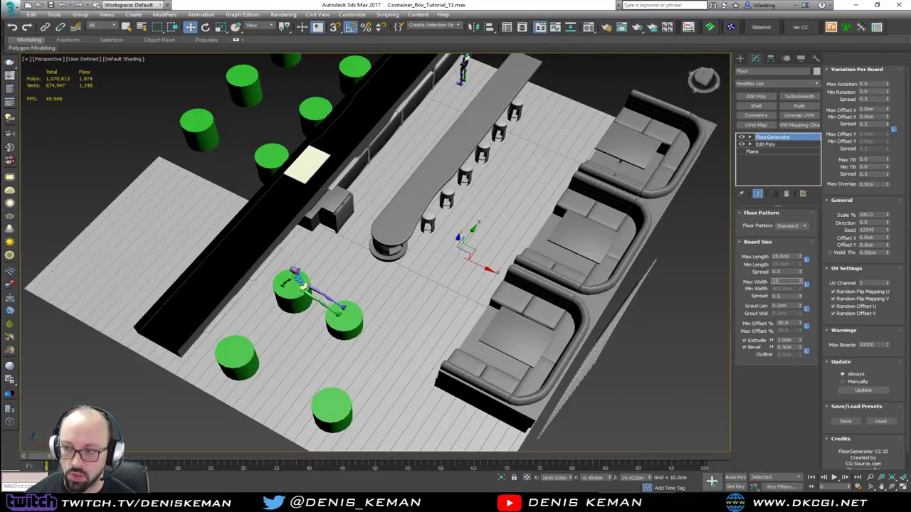
pyautogui.write('0')
pyautogui.press('Return')
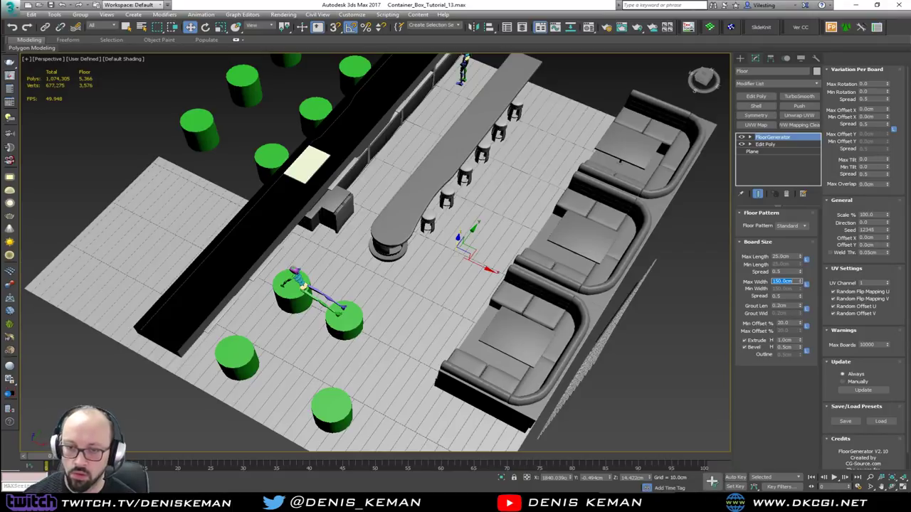
pyautogui.keyDown('alt'); pyautogui.moveTo(488, 280); pyautogui.dragTo(447, 264, button='middle'); pyautogui.keyUp('alt')
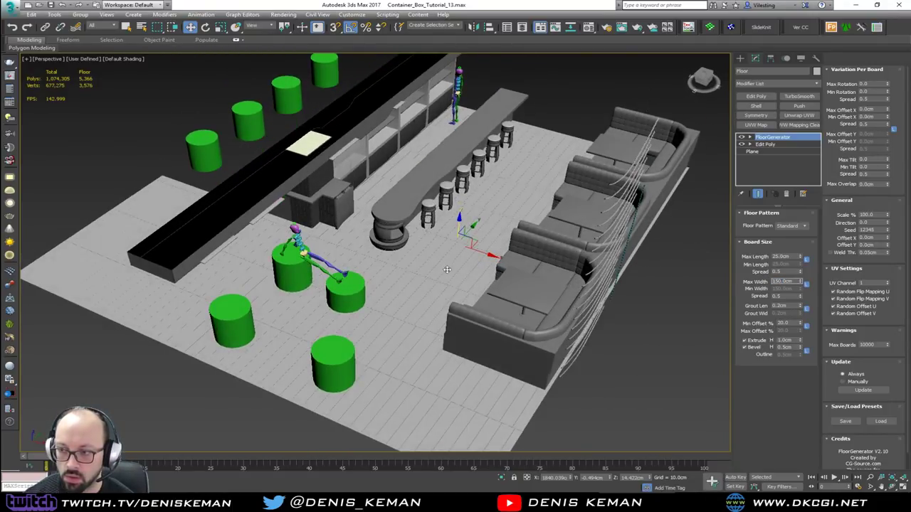
pyautogui.scroll(3, 438, 288)
# - Try a different spread for the board width and restore it to 0.5
pyautogui.moveTo(800, 297); pyautogui.dragTo(753, 294)
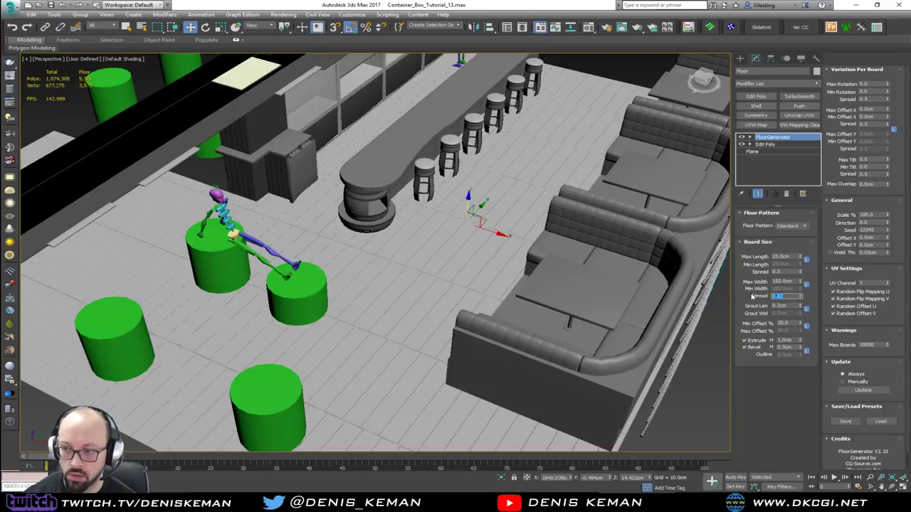
pyautogui.write('0.5')
pyautogui.press('Return')
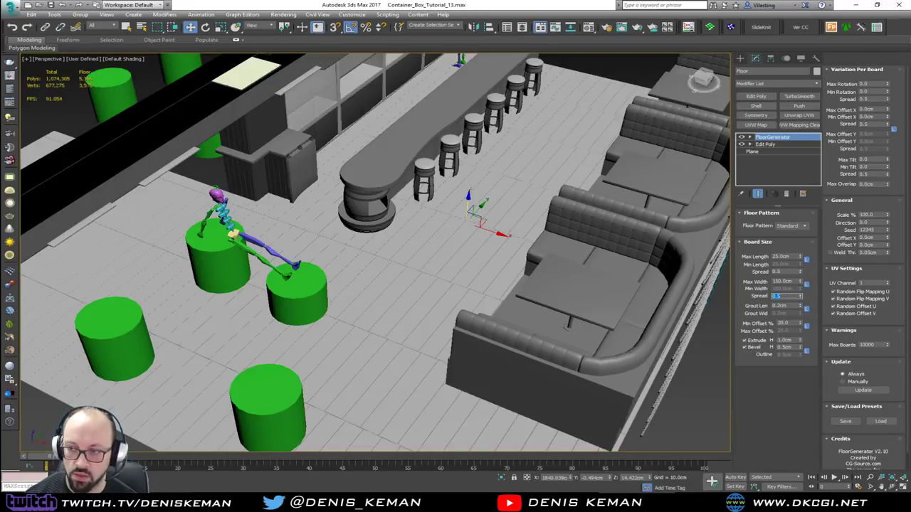
# - Set the tilt spread per board to 0.49 and inspect the plank joints up close with edged faces shown
pyautogui.click(832, 117)
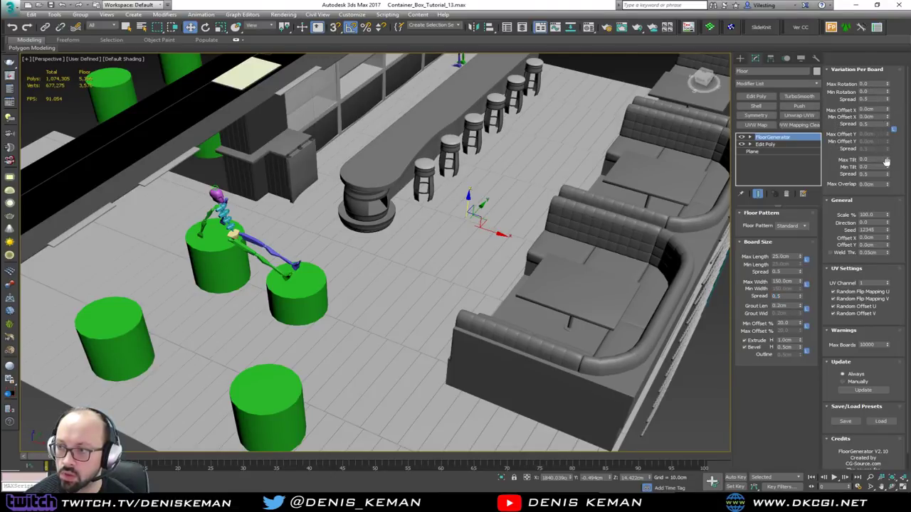
pyautogui.moveTo(887, 173)
pyautogui.mouseDown()
pyautogui.moveTo(878, 131)
pyautogui.moveTo(881, 173)
pyautogui.mouseUp()
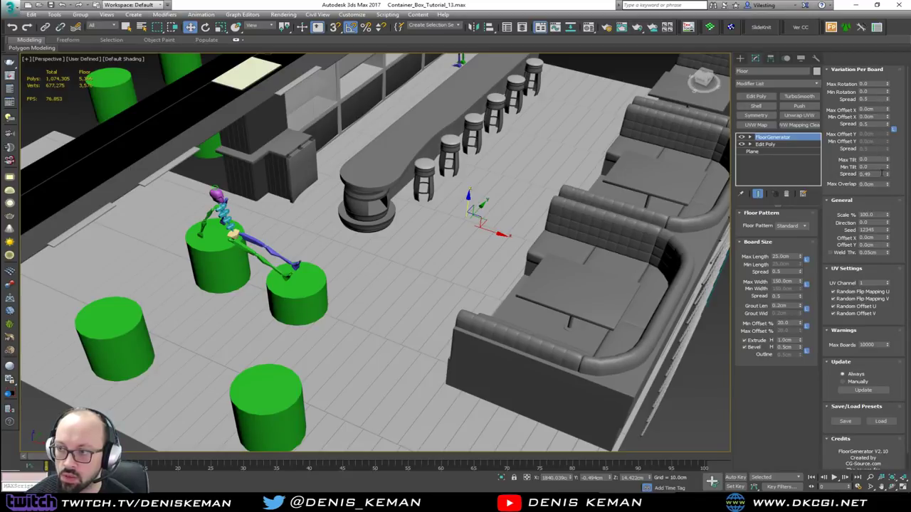
pyautogui.scroll(8, 398, 353)
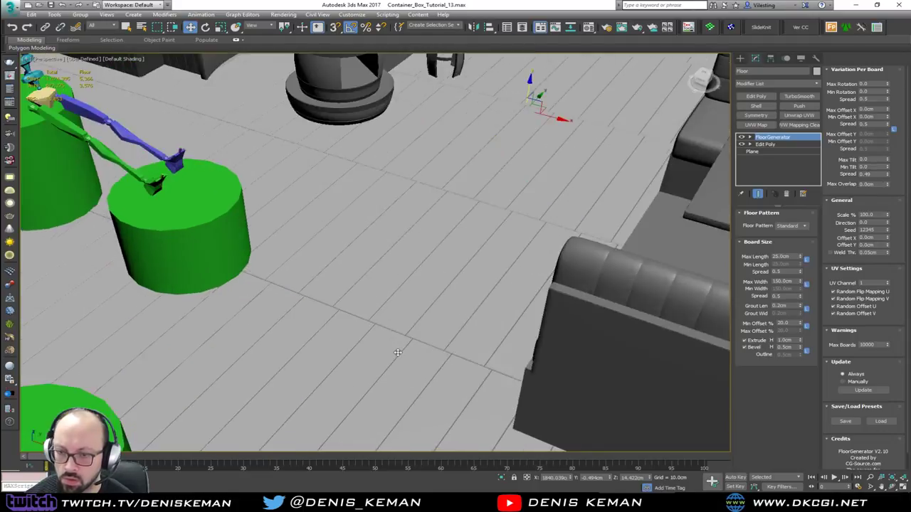
pyautogui.scroll(6, 441, 320)
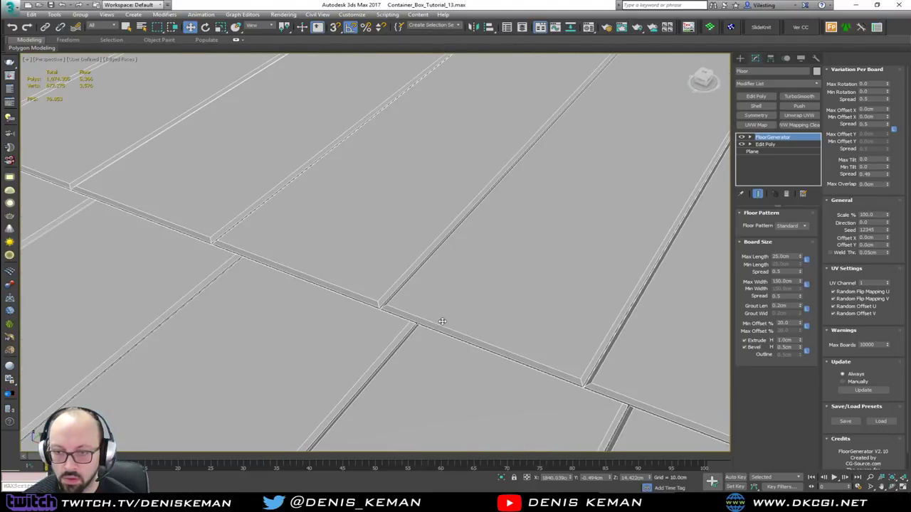
pyautogui.press('F4')
pyautogui.moveTo(520, 252)
pyautogui.keyDown('alt'); pyautogui.mouseDown(button='middle')
pyautogui.moveTo(553, 234)
pyautogui.moveTo(534, 308)
pyautogui.mouseUp(button='middle'); pyautogui.keyUp('alt')
pyautogui.scroll(-10, 534, 309)
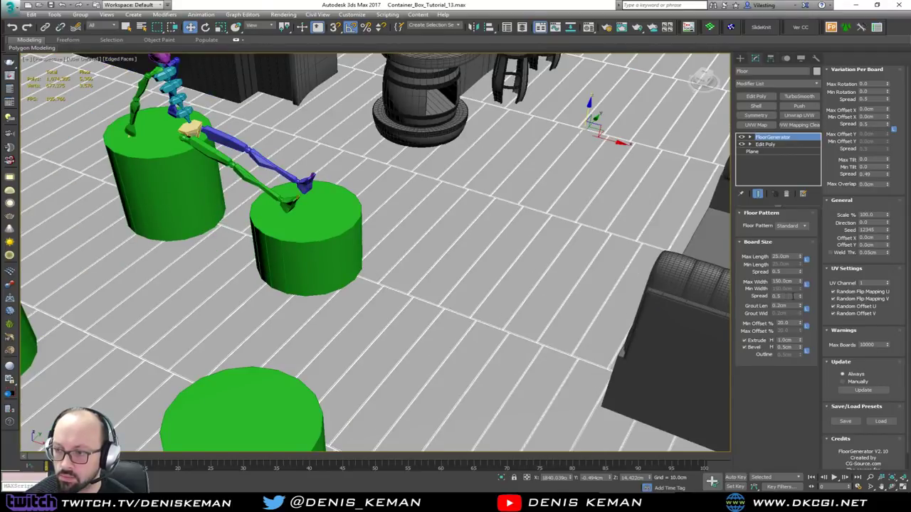
# - Try a different grout length on the planks, undo it, and try varying the maximum board rotation
pyautogui.moveTo(800, 307); pyautogui.dragTo(797, 204)
pyautogui.hotkey('ctrl', 'z')
pyautogui.moveTo(671, 215); pyautogui.dragTo(586, 284, button='middle')
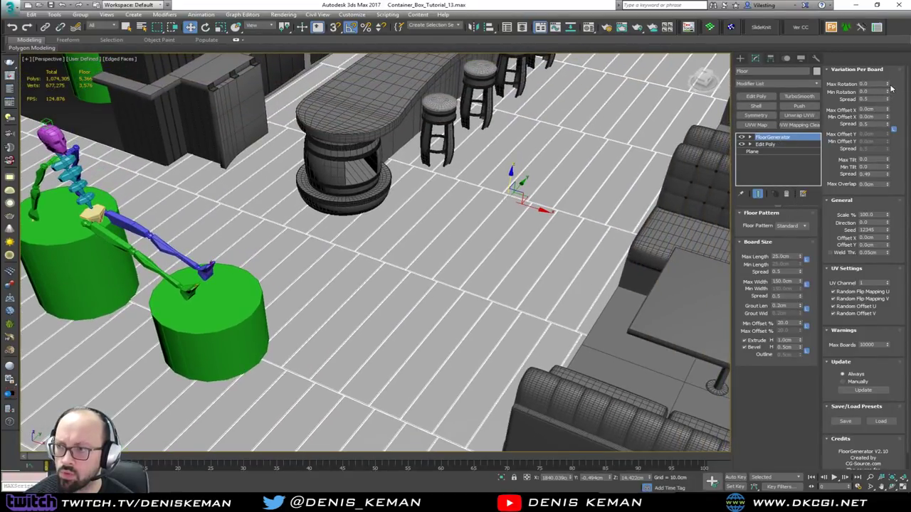
pyautogui.moveTo(887, 84)
pyautogui.mouseDown()
pyautogui.moveTo(886, 10)
pyautogui.moveTo(887, 104)
pyautogui.moveTo(888, 47)
pyautogui.moveTo(888, 68)
pyautogui.mouseUp()
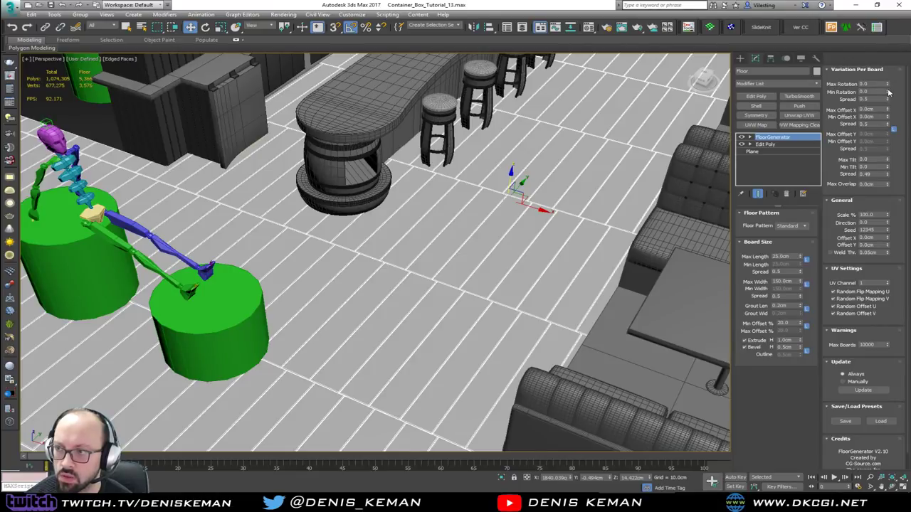
pyautogui.moveTo(574, 189); pyautogui.dragTo(530, 173, button='middle')
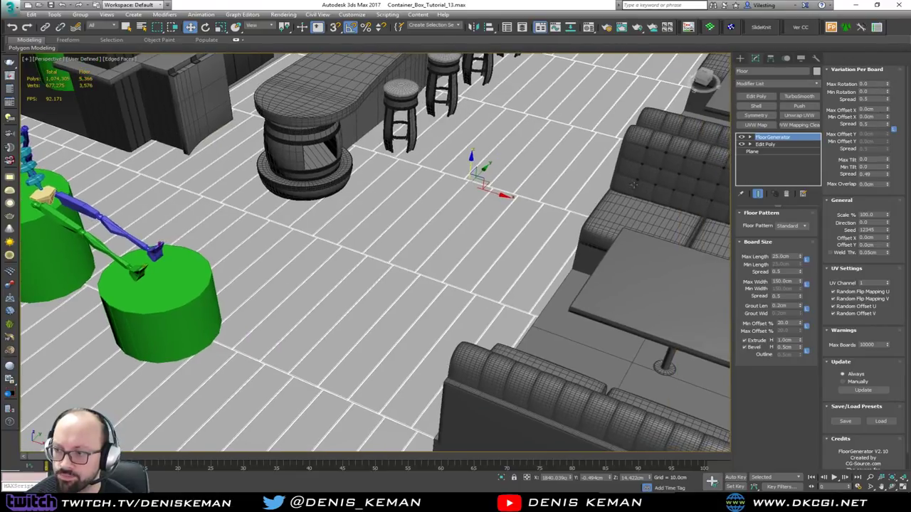
# - Try turning the plank direction by a few degrees and reset it to 0
pyautogui.moveTo(887, 225); pyautogui.dragTo(873, 142)
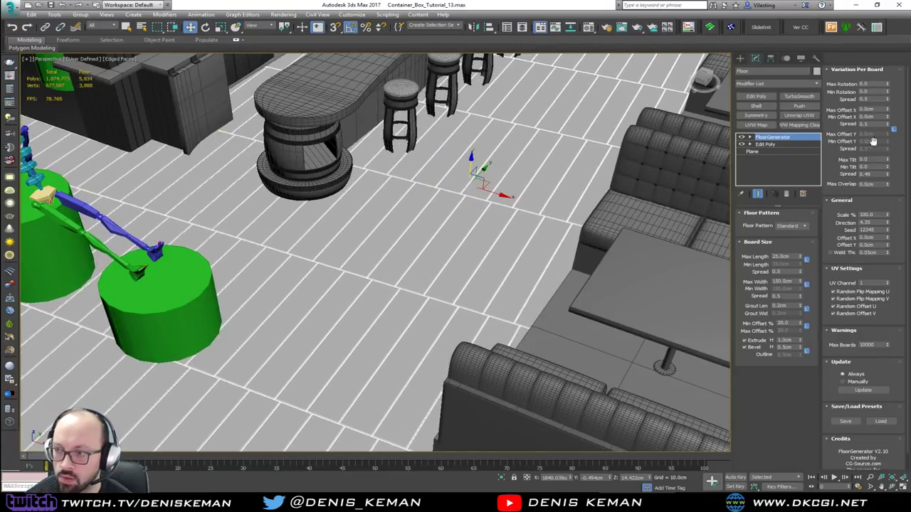
pyautogui.rightClick(888, 224)
pyautogui.moveTo(587, 203); pyautogui.dragTo(568, 250, button='middle')
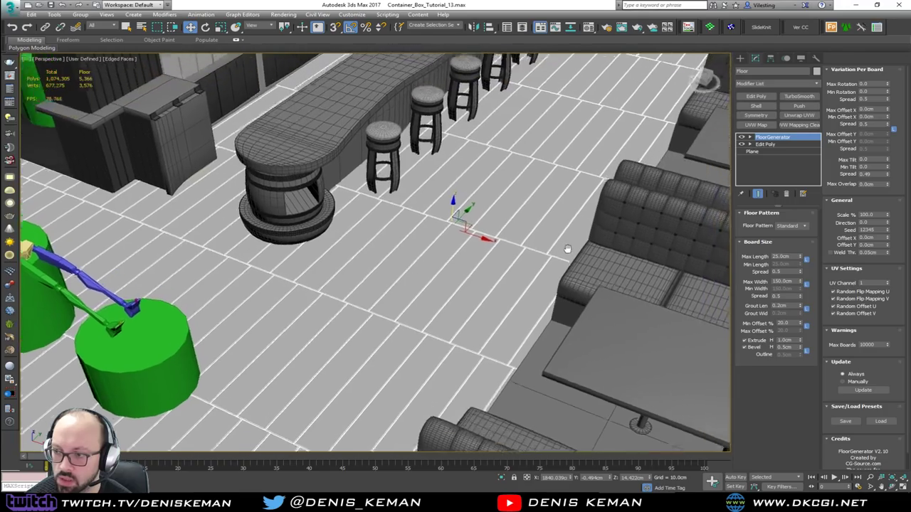
pyautogui.scroll(-3, 568, 253)
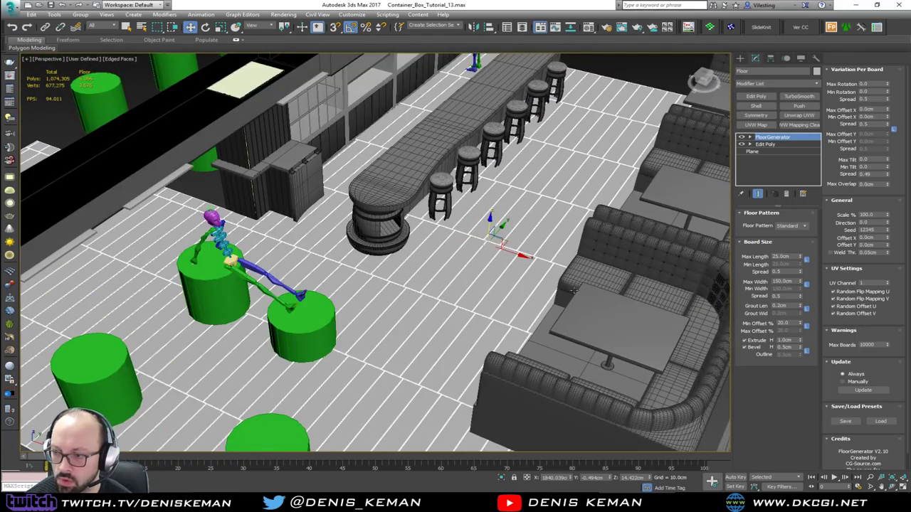
pyautogui.keyDown('alt'); pyautogui.moveTo(574, 288); pyautogui.dragTo(532, 272, button='middle'); pyautogui.keyUp('alt')
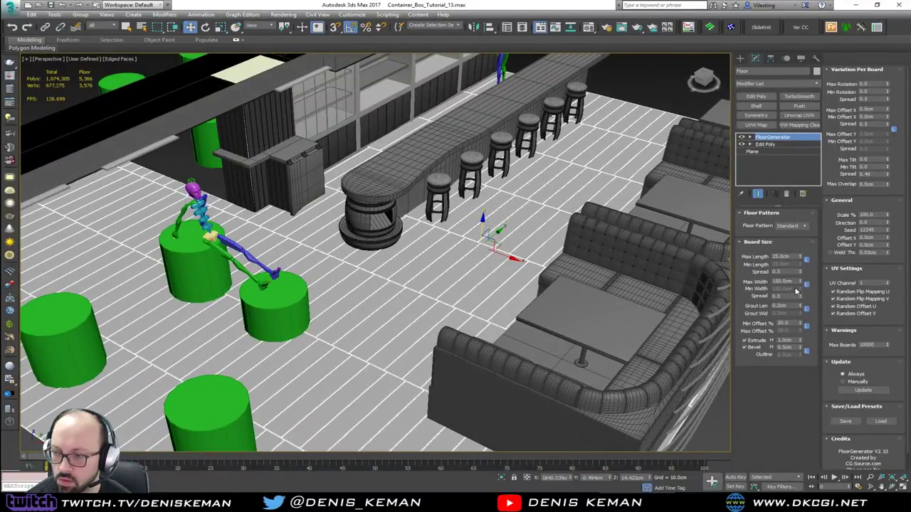
# - Change the floor pattern to Herringbone and view it with edged faces hidden
pyautogui.click(803, 225)
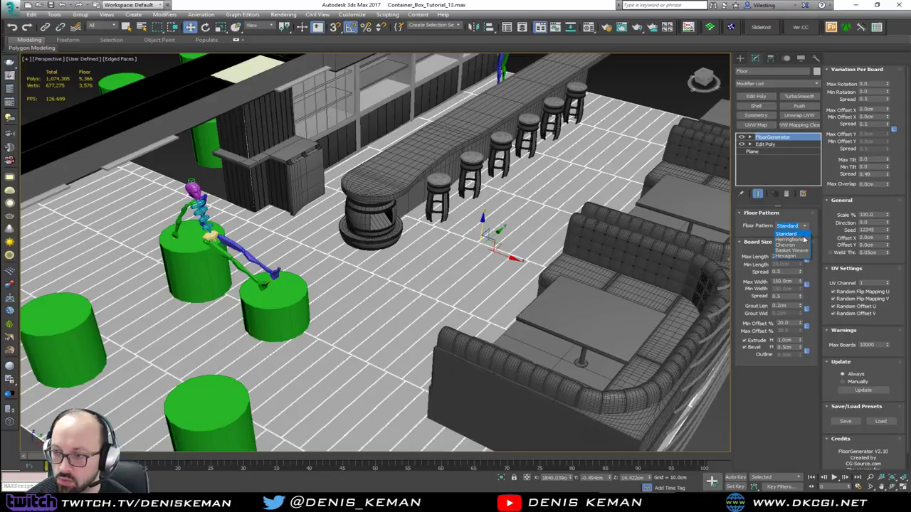
pyautogui.click(802, 242)
pyautogui.scroll(-1, 802, 242)
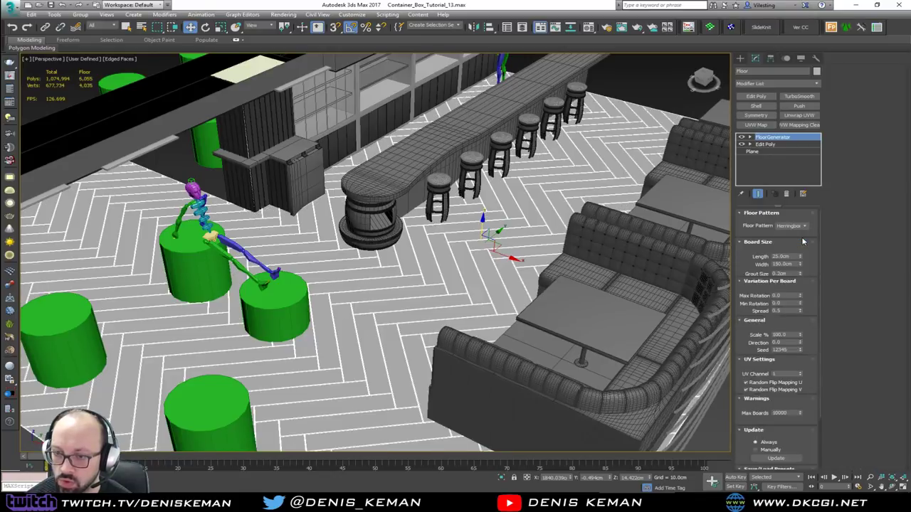
pyautogui.press('F4')
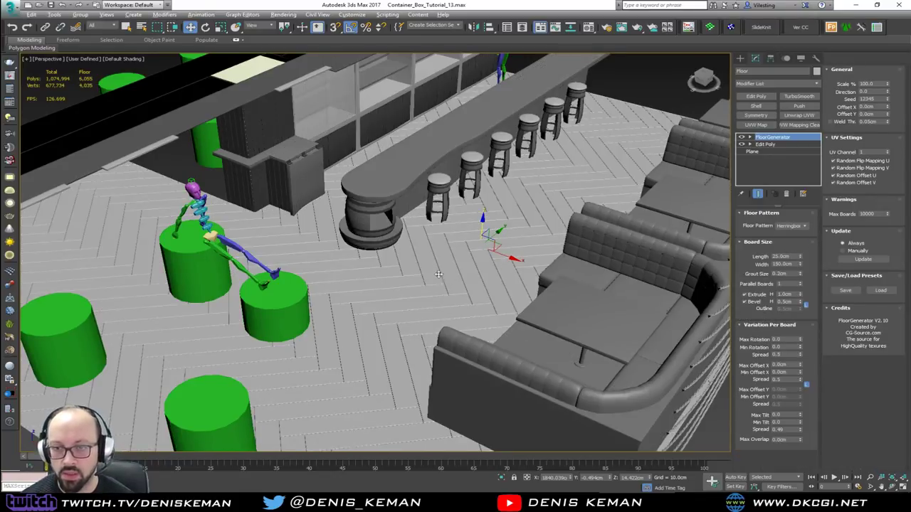
pyautogui.moveTo(439, 275)
pyautogui.keyDown('alt'); pyautogui.mouseDown(button='middle')
pyautogui.moveTo(425, 269)
pyautogui.moveTo(439, 272)
pyautogui.mouseUp(button='middle'); pyautogui.keyUp('alt')
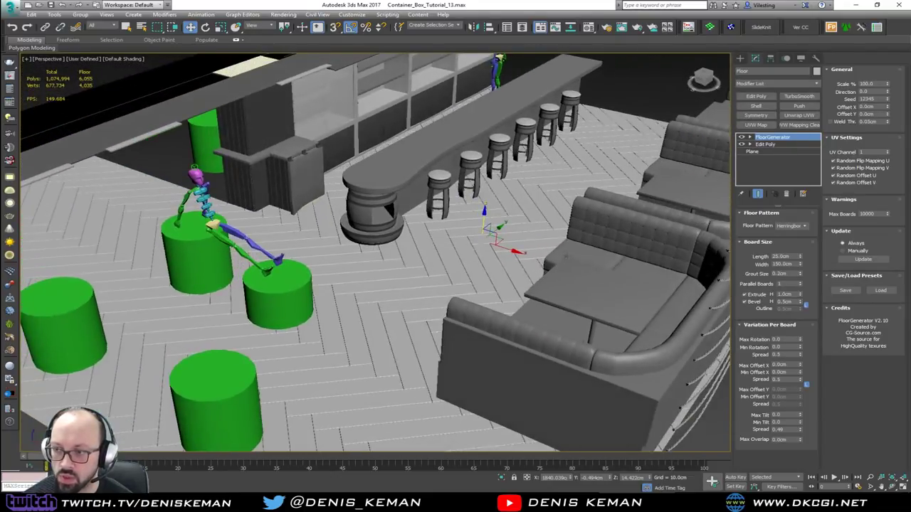
# - Set the herringbone board length to 10 cm and, after trying a width of 25 cm, the width to 50 cm
pyautogui.doubleClick(782, 256)
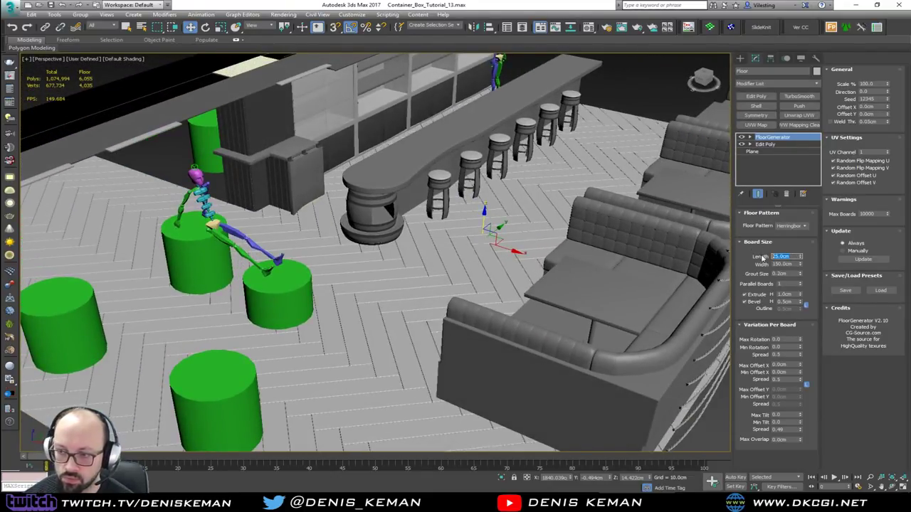
pyautogui.write('10')
pyautogui.press('Tab')
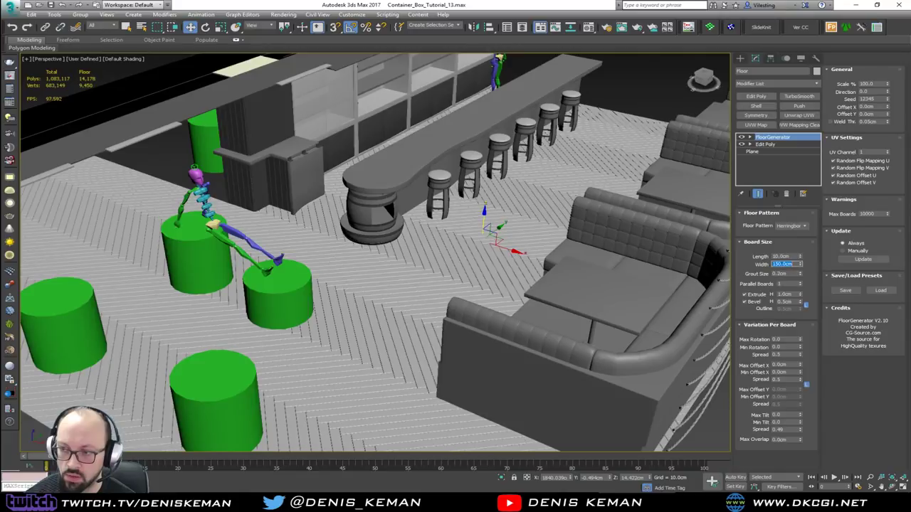
pyautogui.write('25')
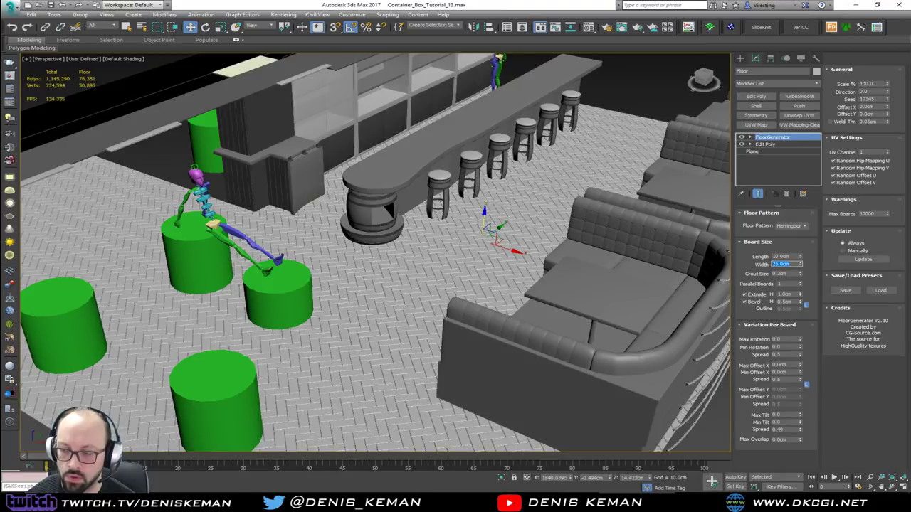
pyautogui.write('50')
pyautogui.press('Return')
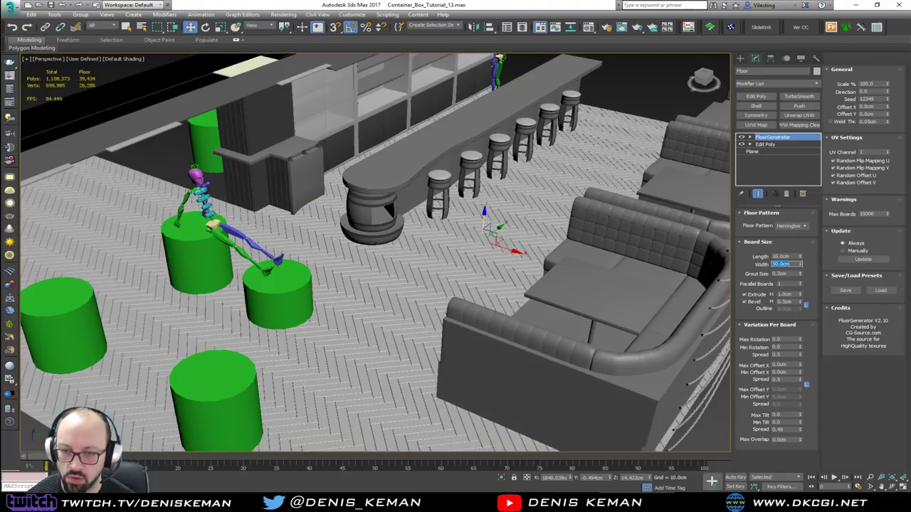
# - Examine the herringbone floor around the bar stools, seating and green cylinders with nothing selected
pyautogui.click(660, 112)
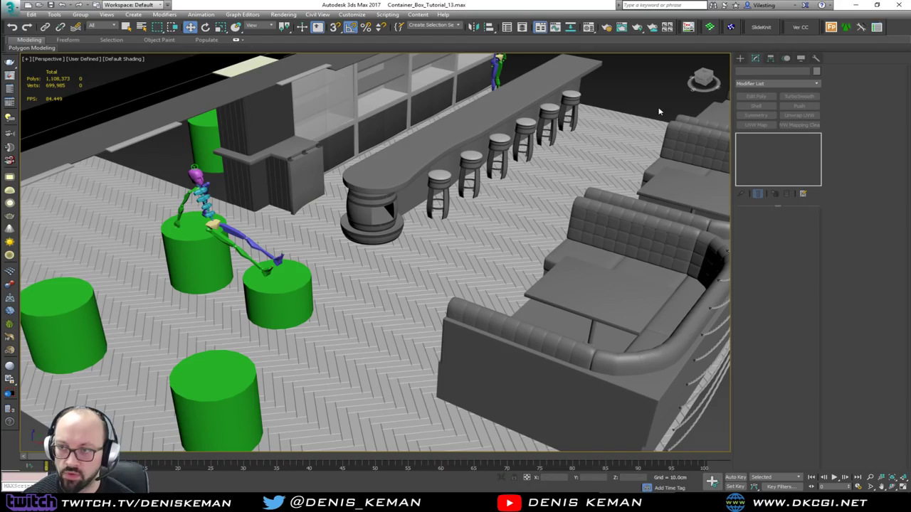
pyautogui.scroll(3, 506, 247)
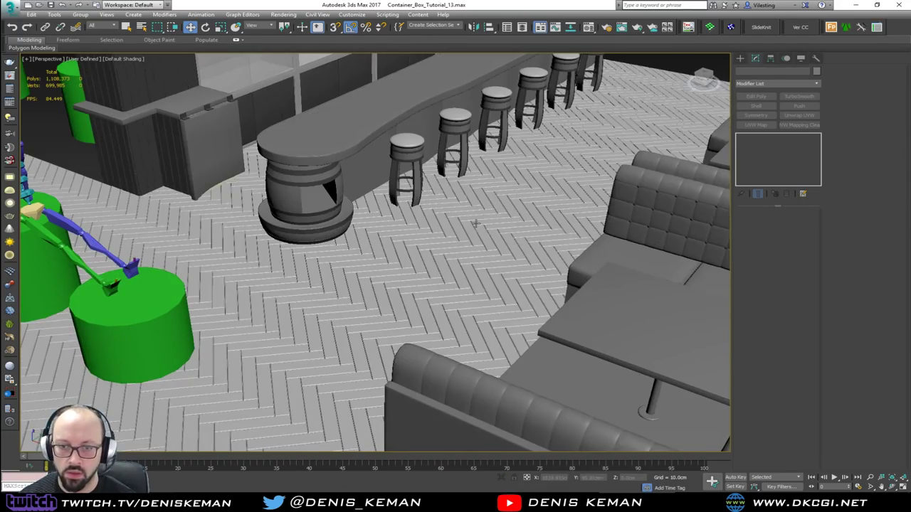
pyautogui.scroll(3, 508, 259)
pyautogui.keyDown('alt'); pyautogui.moveTo(508, 260); pyautogui.dragTo(532, 254, button='middle'); pyautogui.keyUp('alt')
pyautogui.scroll(-4, 532, 254)
pyautogui.keyDown('alt'); pyautogui.moveTo(402, 339); pyautogui.dragTo(427, 307, button='middle'); pyautogui.keyUp('alt')
pyautogui.scroll(-3, 370, 339)
# - Try another choice in the floor's FloorGenerator pattern options
pyautogui.click(426, 333)
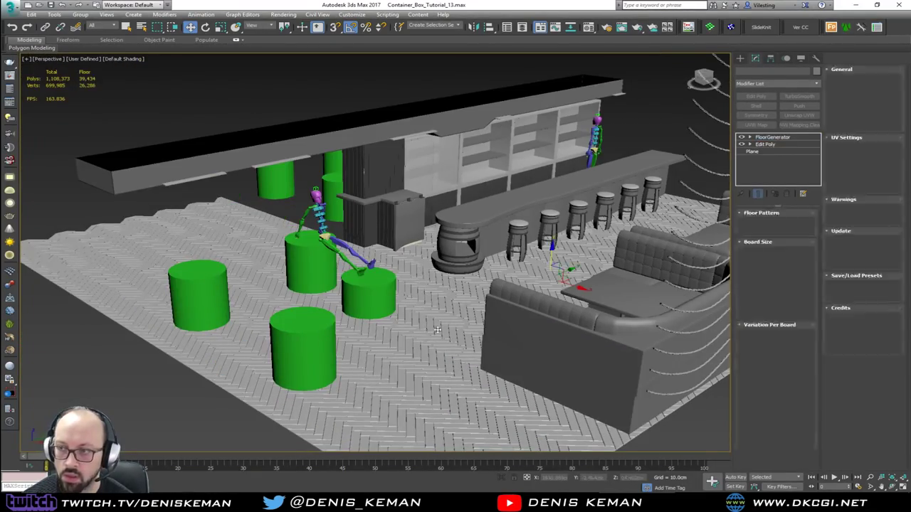
pyautogui.click(804, 226)
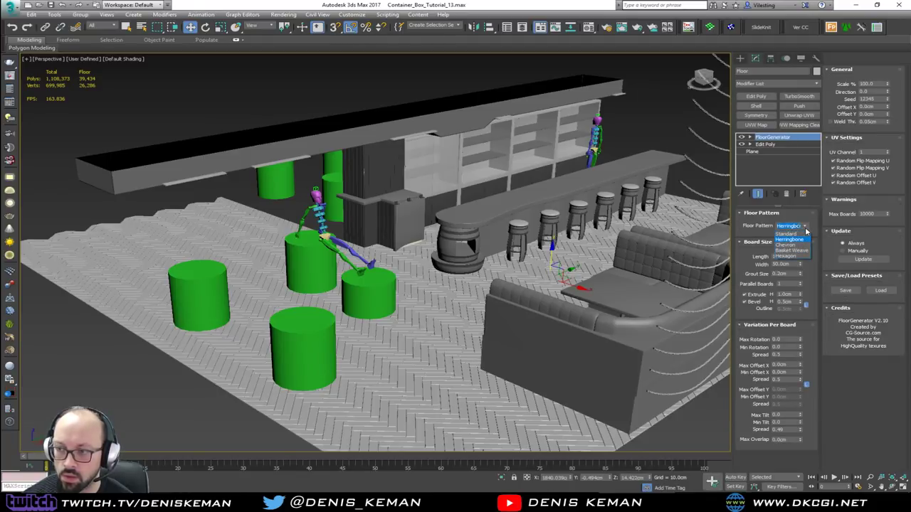
pyautogui.click(800, 241)
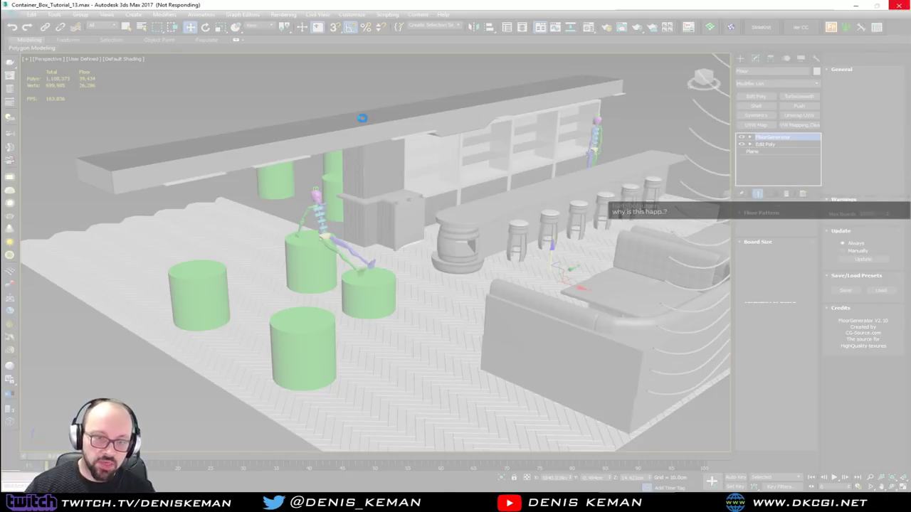
# - Close the frozen session and reopen the scene file Container_Box_Tutorial_13.max
pyautogui.click(407, 257)
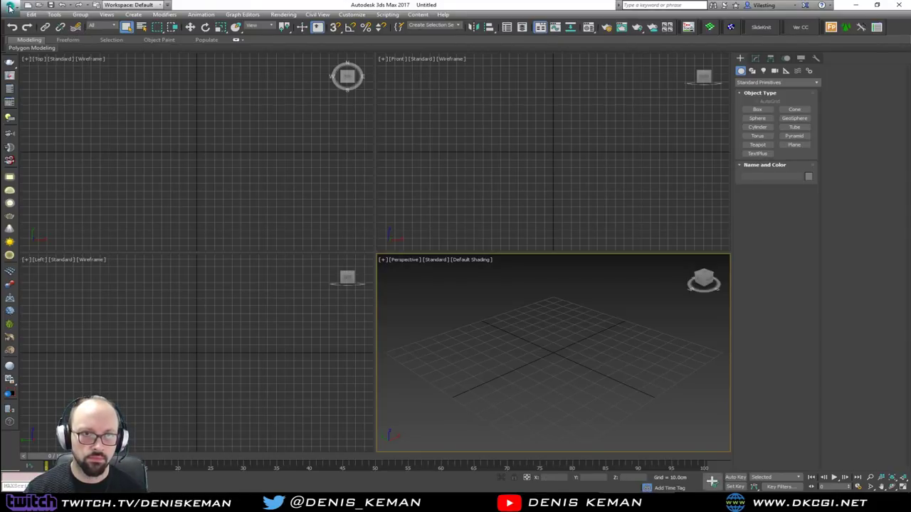
pyautogui.click(9, 7)
pyautogui.click(140, 54)
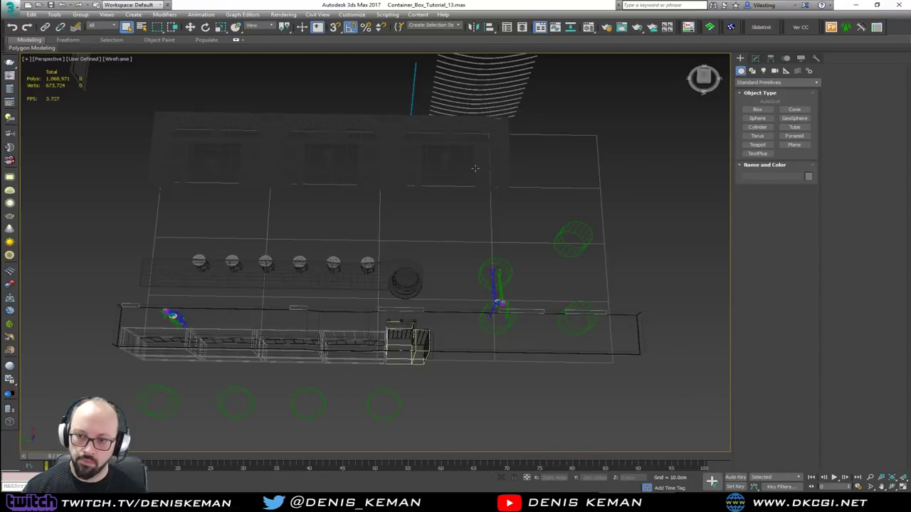
# - Add an Edit Poly modifier between the floor's Plane base and FloorGenerator and remove all the plane's inner edges
pyautogui.keyDown('alt'); pyautogui.moveTo(484, 301); pyautogui.dragTo(457, 283, button='middle'); pyautogui.keyUp('alt')
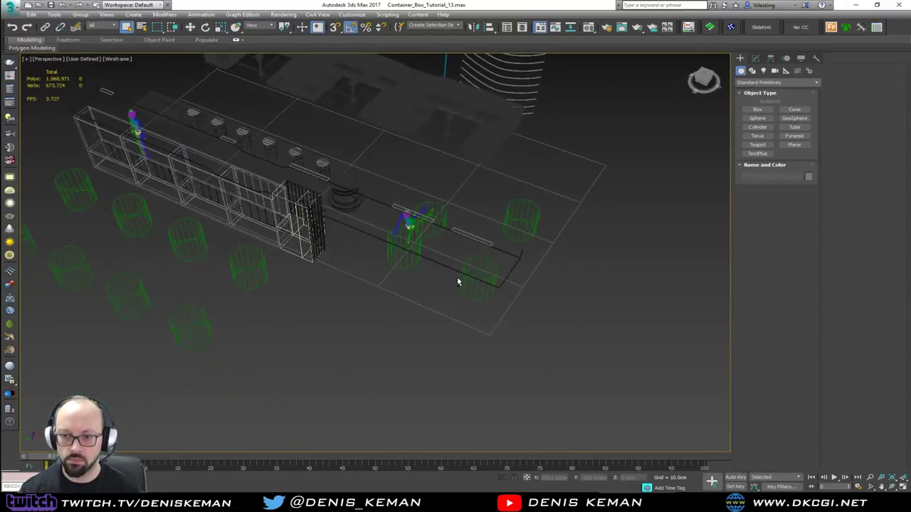
pyautogui.click(390, 281)
pyautogui.click(755, 57)
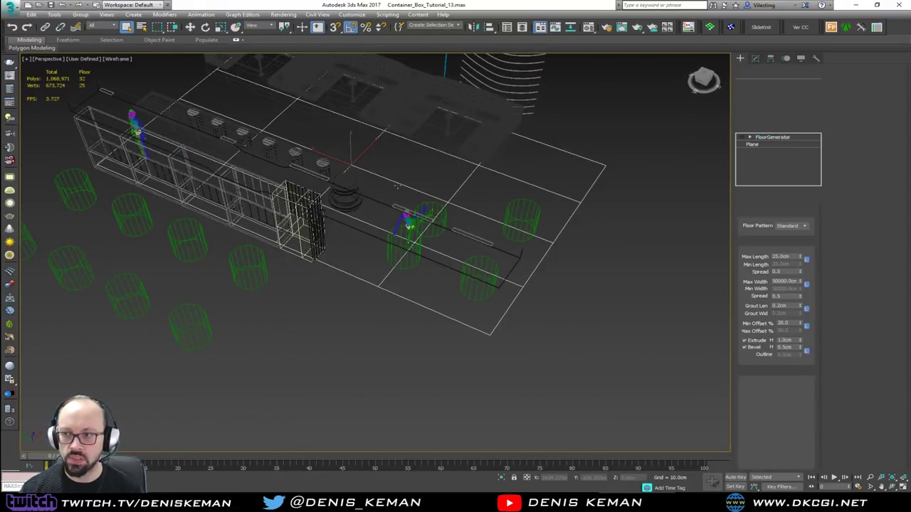
pyautogui.click(752, 144)
pyautogui.keyDown('alt'); pyautogui.moveTo(422, 200); pyautogui.dragTo(396, 202, button='middle'); pyautogui.keyUp('alt')
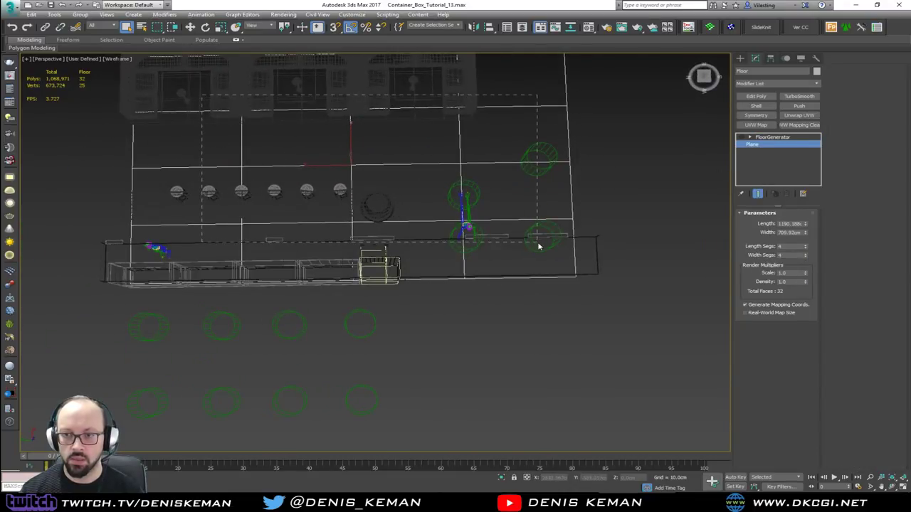
pyautogui.moveTo(538, 243); pyautogui.dragTo(539, 244)
pyautogui.click(580, 178)
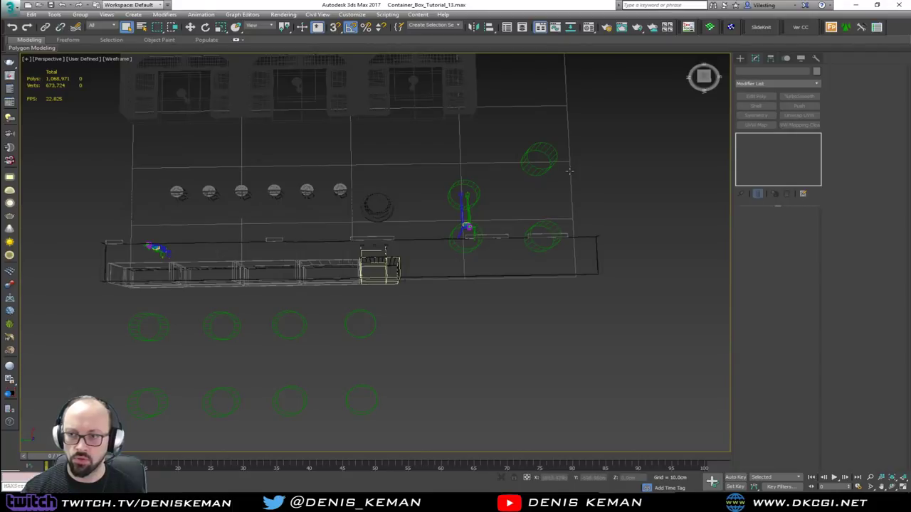
pyautogui.click(569, 171)
pyautogui.click(762, 146)
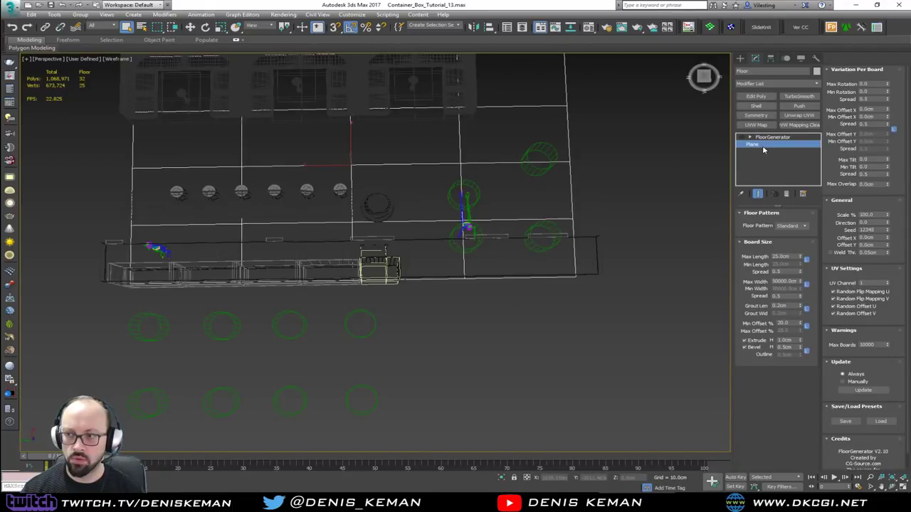
pyautogui.click(756, 97)
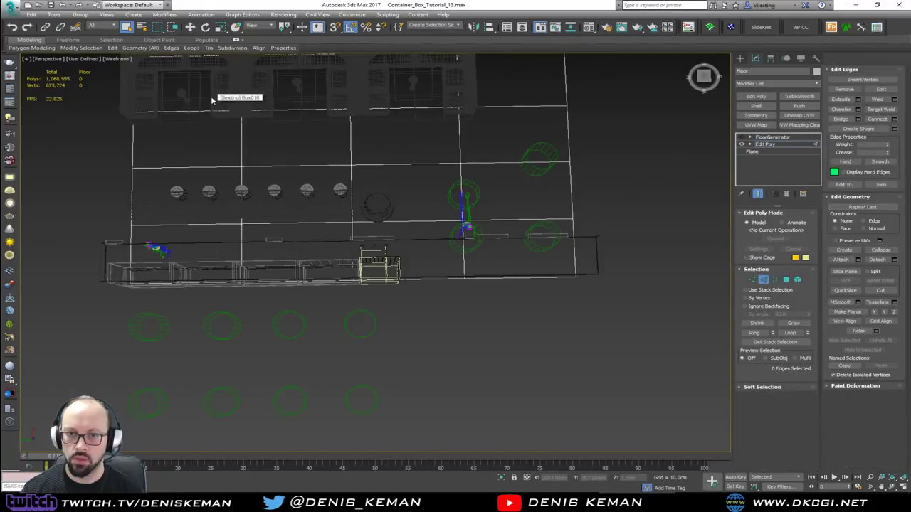
pyautogui.hotkey('ctrl', 'a')
pyautogui.hotkey('ctrl', 'BackSpace')
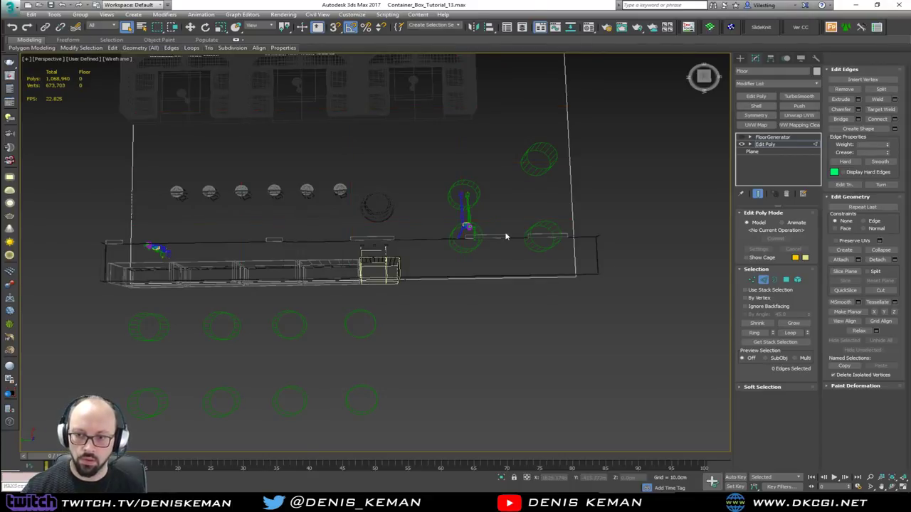
# - Insert an edge loop across the floor plane and align it with the end of the back-bar shelving
pyautogui.hotkey('alt', '1')
pyautogui.click(403, 280)
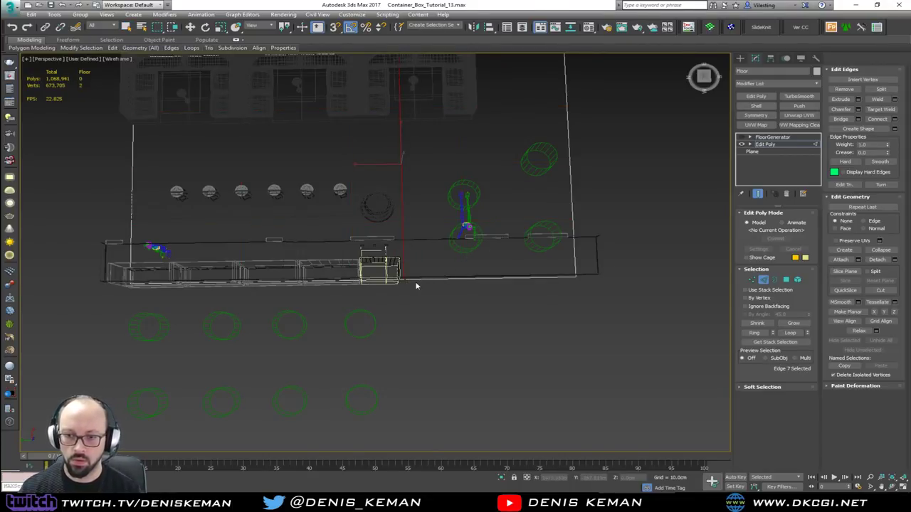
pyautogui.press('w')
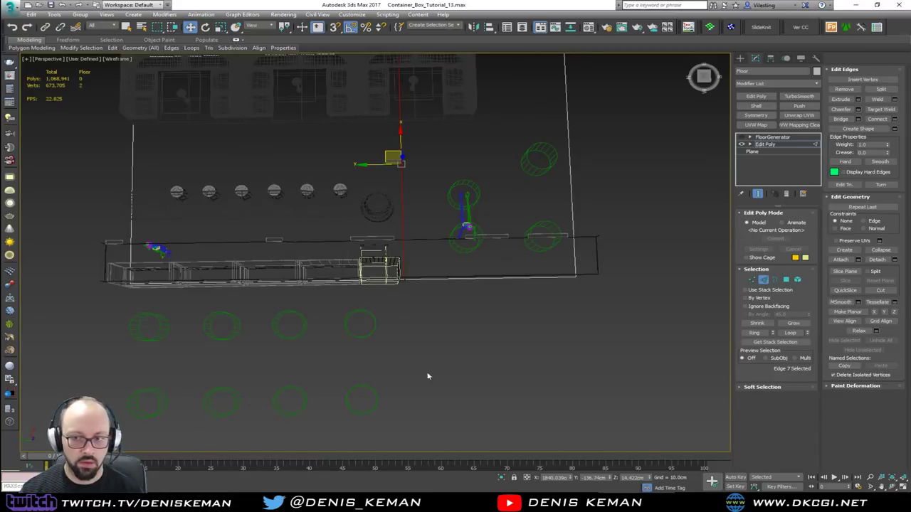
pyautogui.keyDown('alt'); pyautogui.moveTo(427, 374); pyautogui.dragTo(463, 319, button='middle'); pyautogui.keyUp('alt')
pyautogui.press('F3')
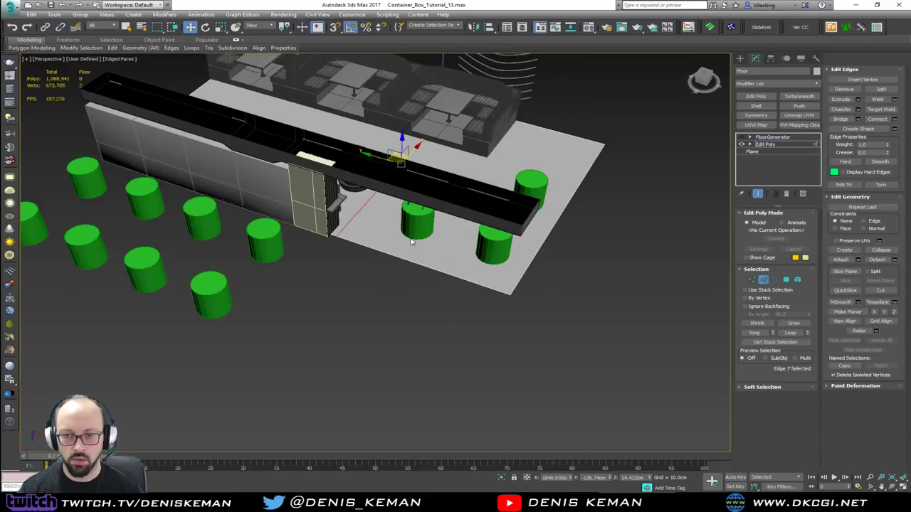
pyautogui.moveTo(377, 160); pyautogui.dragTo(371, 159)
# - Extrude the short floor edge behind the bar outward to extend the floor, and turn FloorGenerator back on
pyautogui.click(437, 261)
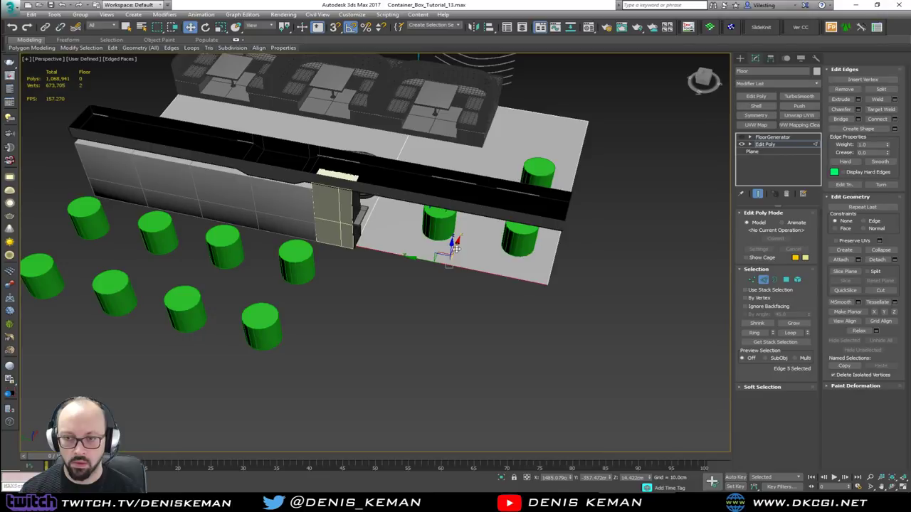
pyautogui.keyDown('shift'); pyautogui.moveTo(435, 257); pyautogui.dragTo(371, 384); pyautogui.keyUp('shift')
pyautogui.press('2')
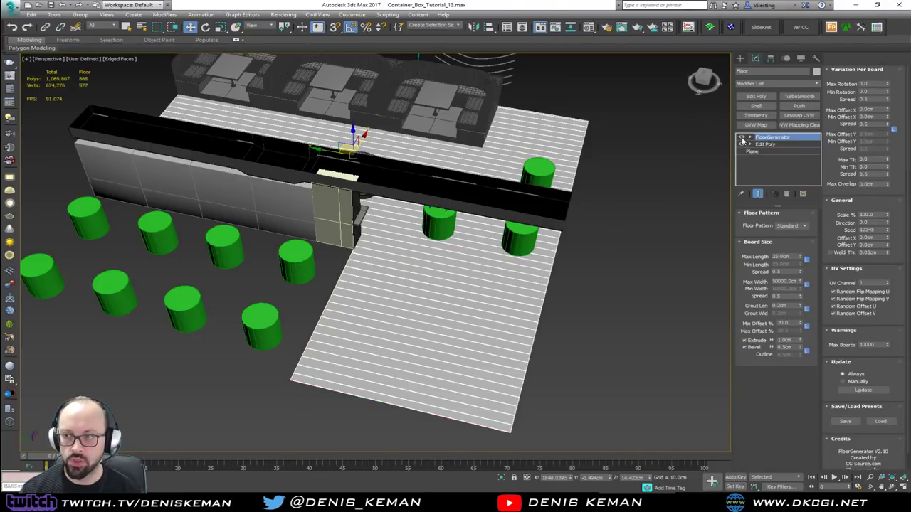
pyautogui.click(620, 315)
# - Hide the edged faces and examine the extended plank floor around the bar and seating from several distances
pyautogui.moveTo(619, 315)
pyautogui.keyDown('alt'); pyautogui.mouseDown(button='middle')
pyautogui.moveTo(541, 333)
pyautogui.moveTo(463, 307)
pyautogui.mouseUp(button='middle'); pyautogui.keyUp('alt')
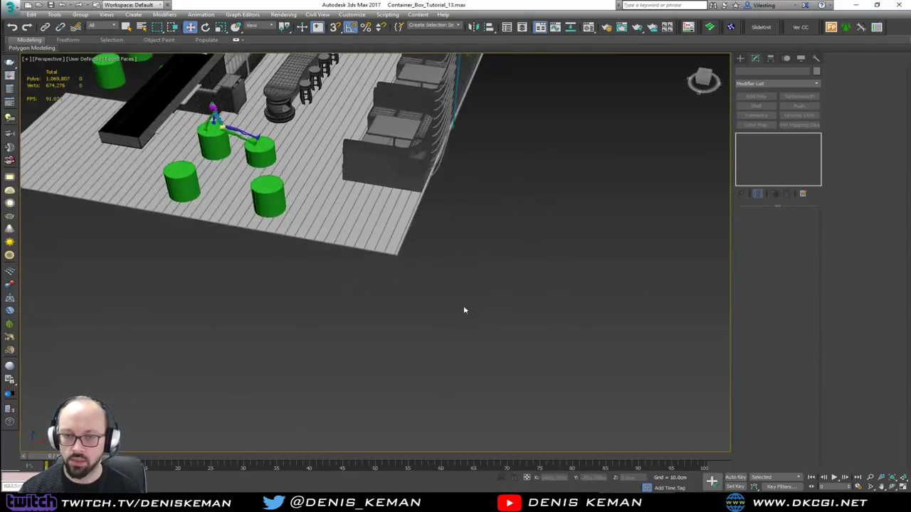
pyautogui.moveTo(313, 131)
pyautogui.mouseDown(button='middle')
pyautogui.moveTo(360, 256)
pyautogui.moveTo(327, 239)
pyautogui.mouseUp(button='middle')
pyautogui.scroll(5, 339, 261)
pyautogui.press('F4')
pyautogui.scroll(-4, 338, 251)
pyautogui.moveTo(240, 239); pyautogui.dragTo(401, 296, button='middle')
pyautogui.scroll(-3, 344, 317)
pyautogui.scroll(3, 498, 313)
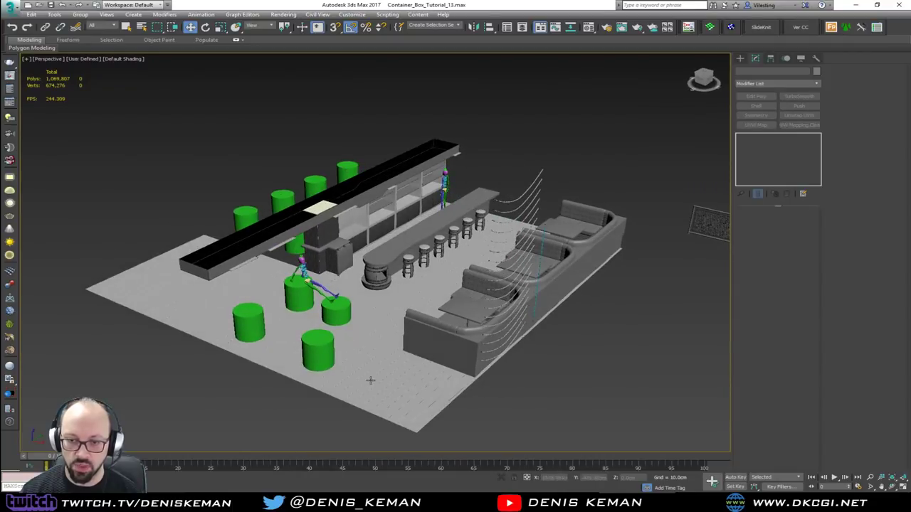
pyautogui.moveTo(387, 330); pyautogui.dragTo(286, 297, button='middle')
pyautogui.scroll(5, 381, 334)
pyautogui.scroll(4, 346, 327)
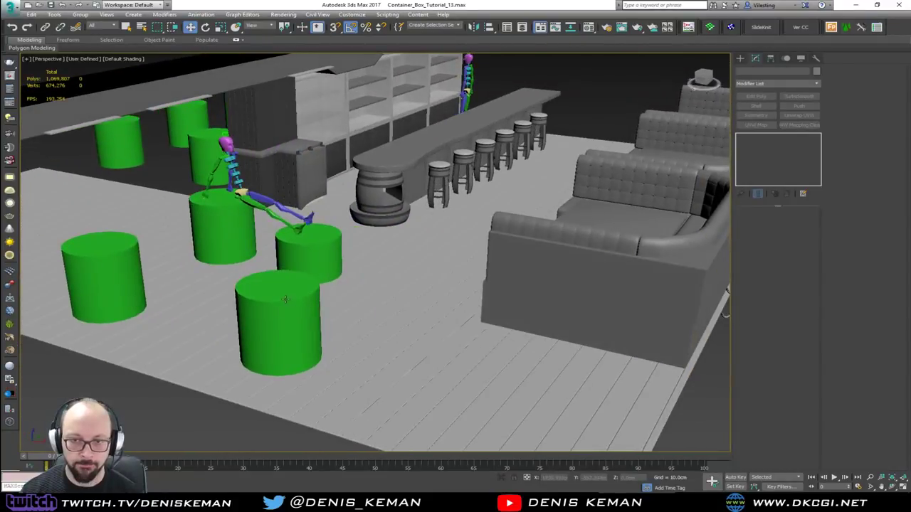
# - Make the hidden container frame structure visible with the Layer Explorer and close the explorer
pyautogui.rightClick(286, 298)
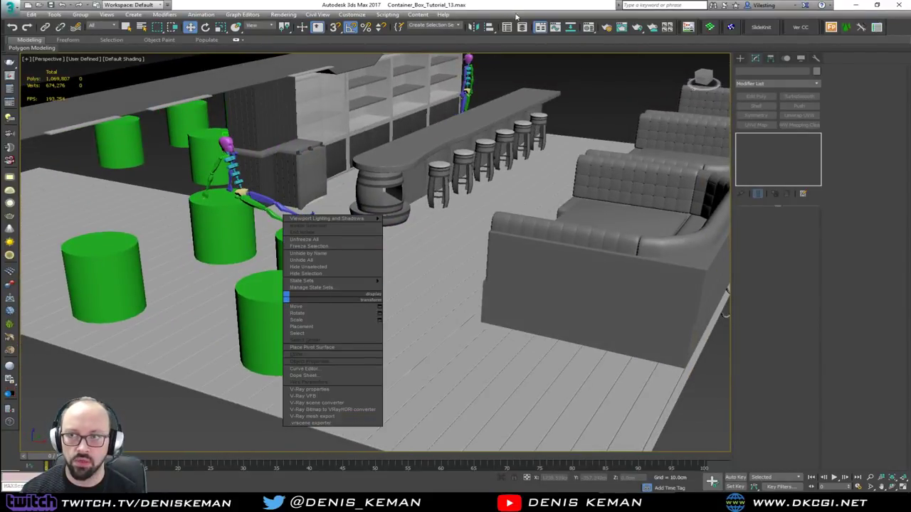
pyautogui.click(523, 26)
pyautogui.click(523, 26)
pyautogui.click(522, 27)
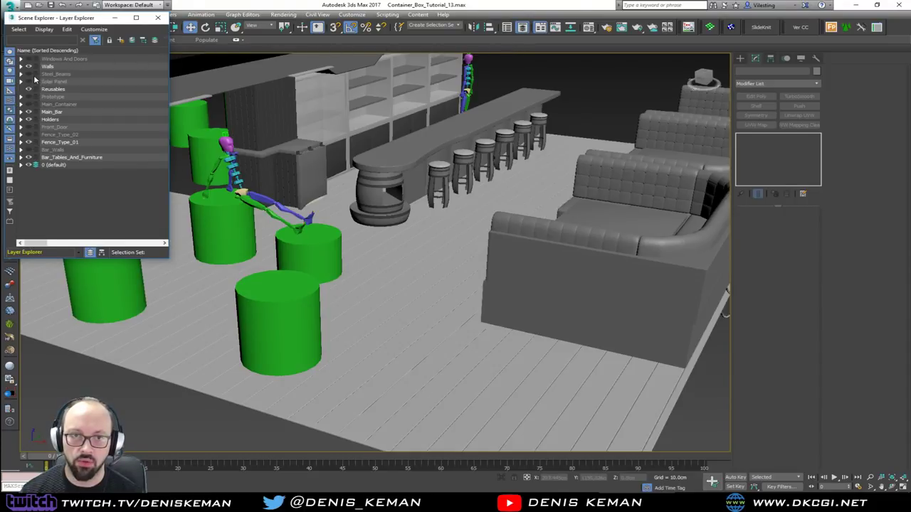
pyautogui.moveTo(67, 20); pyautogui.dragTo(0, 21)
pyautogui.click(158, 17)
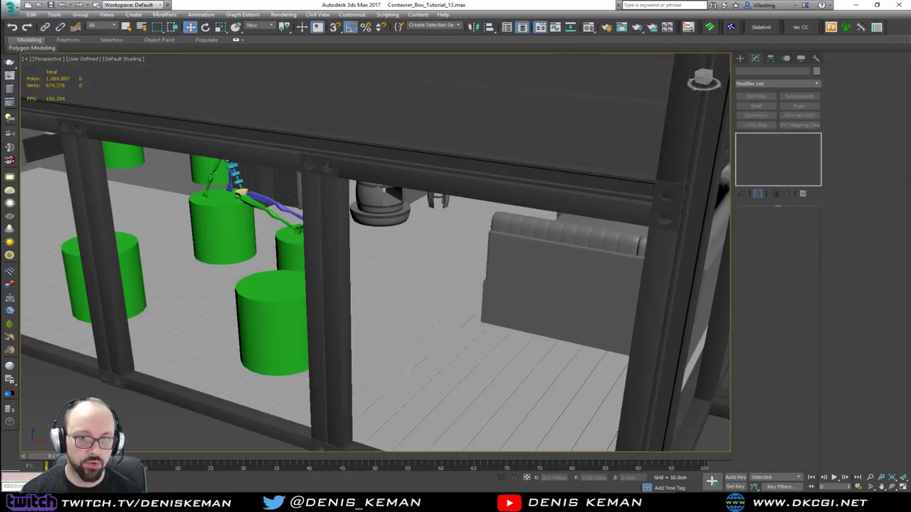
# - Select the plank floor near the frame's open corner and start edge editing in its Edit Poly modifier
pyautogui.scroll(-3, 282, 209)
pyautogui.keyDown('alt'); pyautogui.moveTo(266, 207); pyautogui.dragTo(343, 240, button='middle'); pyautogui.keyUp('alt')
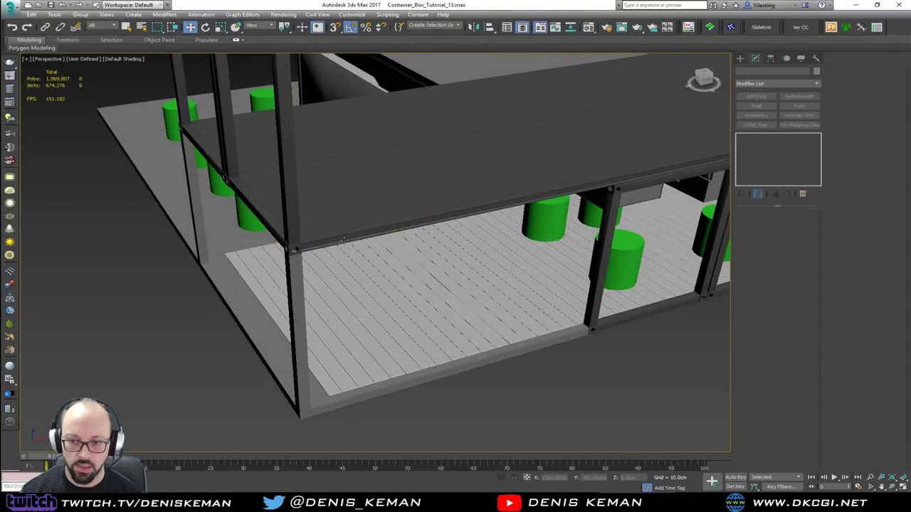
pyautogui.click(350, 335)
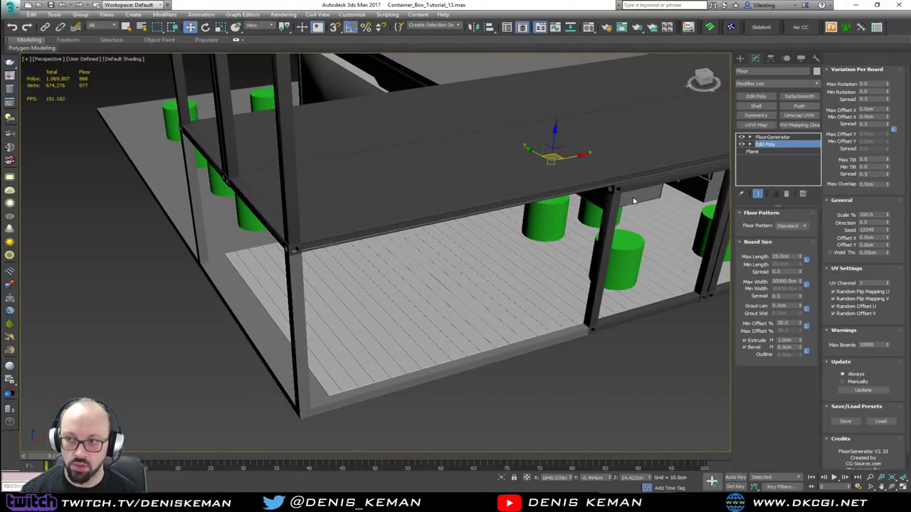
pyautogui.press('2')
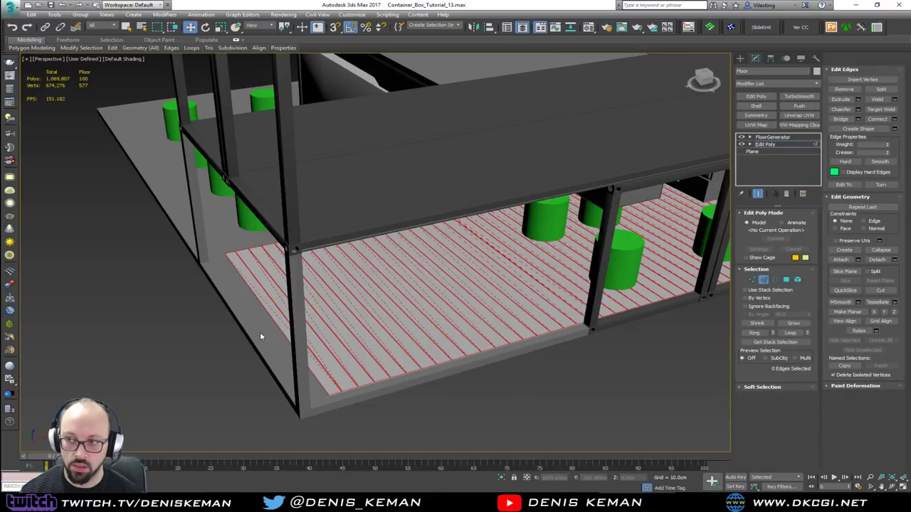
# - Extend the planked floor's open edge outward to the container frame, and finish editing the floor
pyautogui.moveTo(258, 340); pyautogui.dragTo(274, 318)
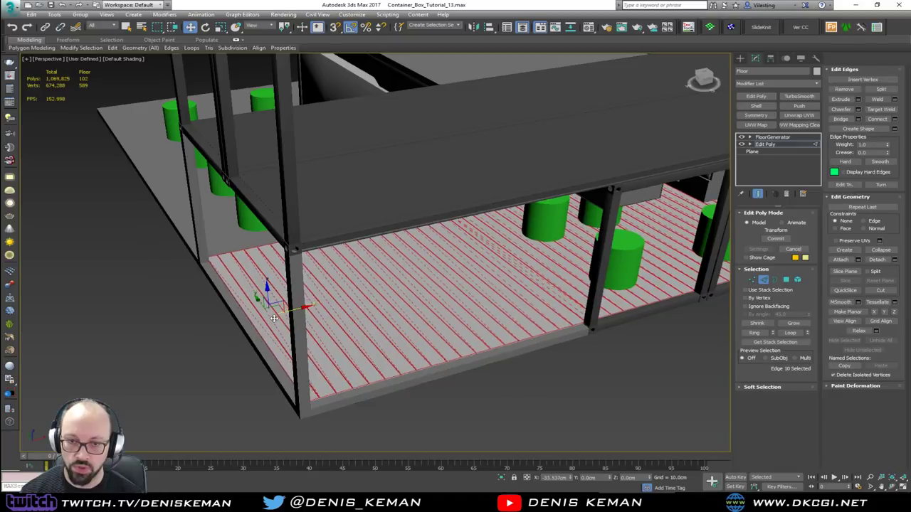
pyautogui.keyDown('alt'); pyautogui.moveTo(273, 318); pyautogui.dragTo(332, 309, button='middle'); pyautogui.keyUp('alt')
pyautogui.press('2')
pyautogui.click(616, 348)
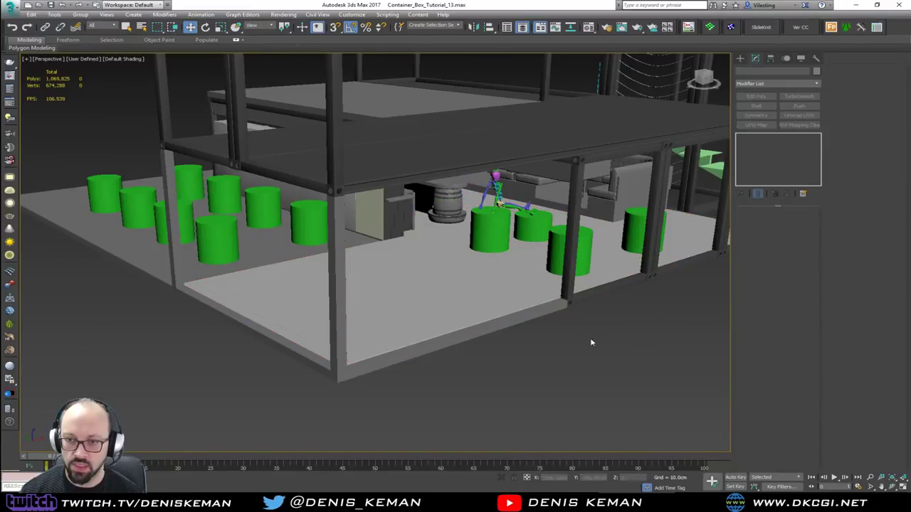
# - Try deleting the detached corrugated wall pieces standing beside the building, and undo the deletion
pyautogui.keyDown('alt'); pyautogui.moveTo(590, 341); pyautogui.dragTo(334, 311, button='middle'); pyautogui.keyUp('alt')
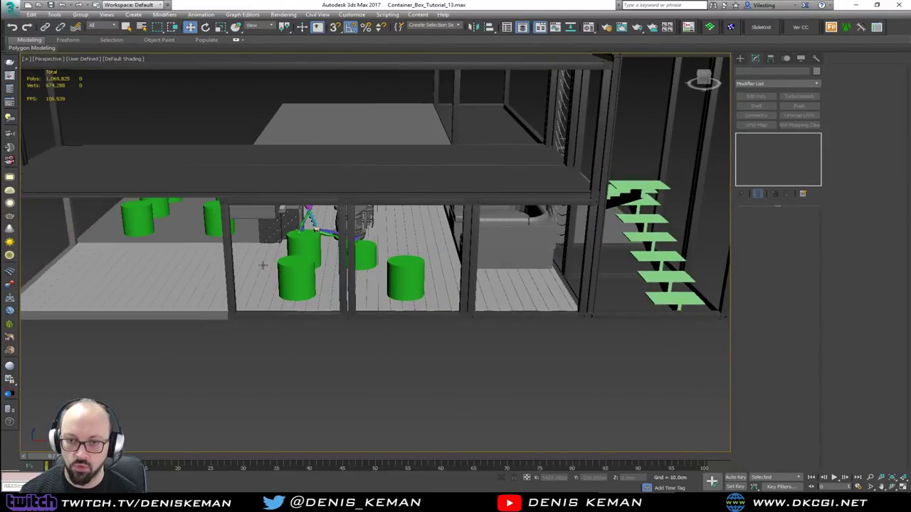
pyautogui.keyDown('alt'); pyautogui.moveTo(262, 265); pyautogui.dragTo(400, 278, button='middle'); pyautogui.keyUp('alt')
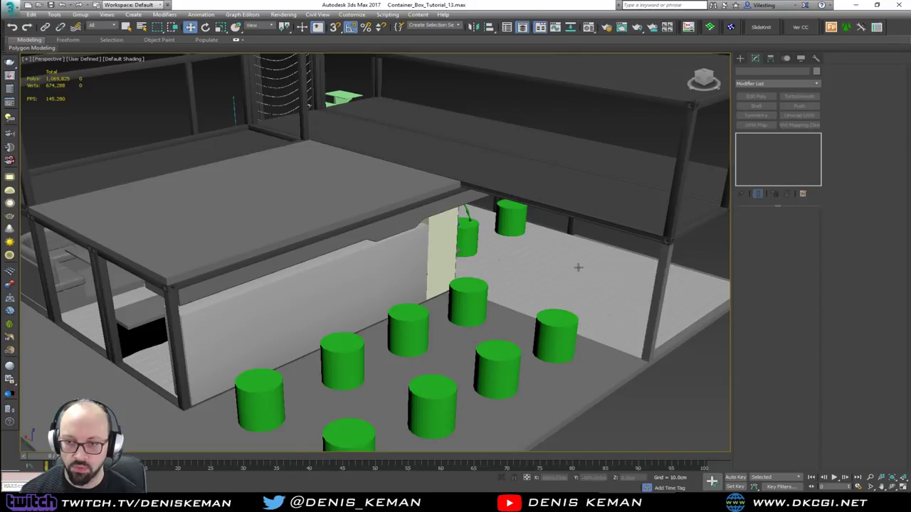
pyautogui.moveTo(623, 277)
pyautogui.keyDown('alt'); pyautogui.mouseDown(button='middle')
pyautogui.moveTo(653, 271)
pyautogui.moveTo(610, 279)
pyautogui.mouseUp(button='middle'); pyautogui.keyUp('alt')
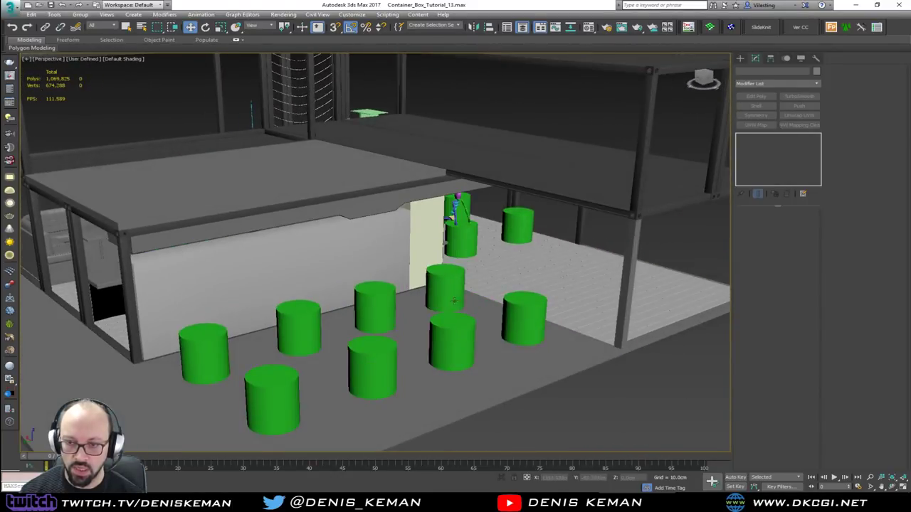
pyautogui.keyDown('alt'); pyautogui.moveTo(453, 300); pyautogui.dragTo(434, 366, button='middle'); pyautogui.keyUp('alt')
pyautogui.moveTo(463, 328); pyautogui.dragTo(436, 284, button='middle')
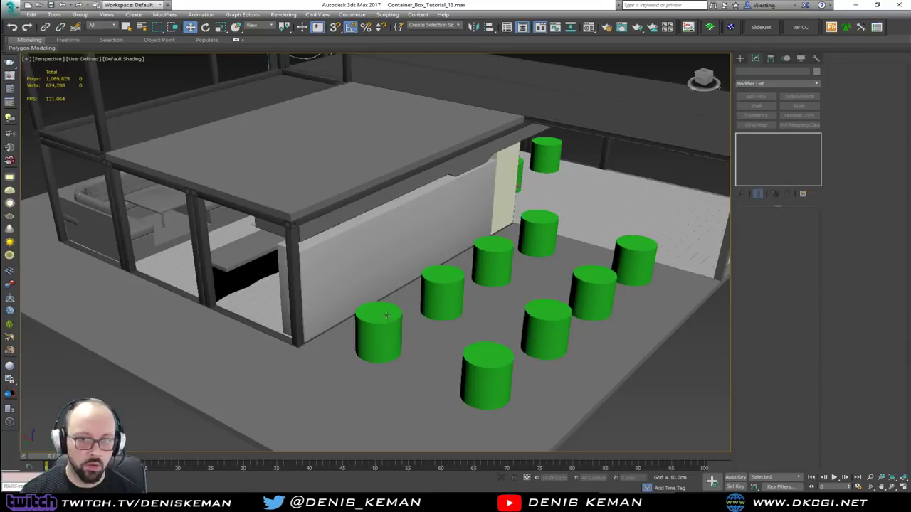
pyautogui.scroll(-5, 387, 316)
pyautogui.moveTo(387, 315); pyautogui.dragTo(261, 254, button='middle')
pyautogui.keyDown('alt'); pyautogui.moveTo(609, 316); pyautogui.dragTo(598, 316, button='middle'); pyautogui.keyUp('alt')
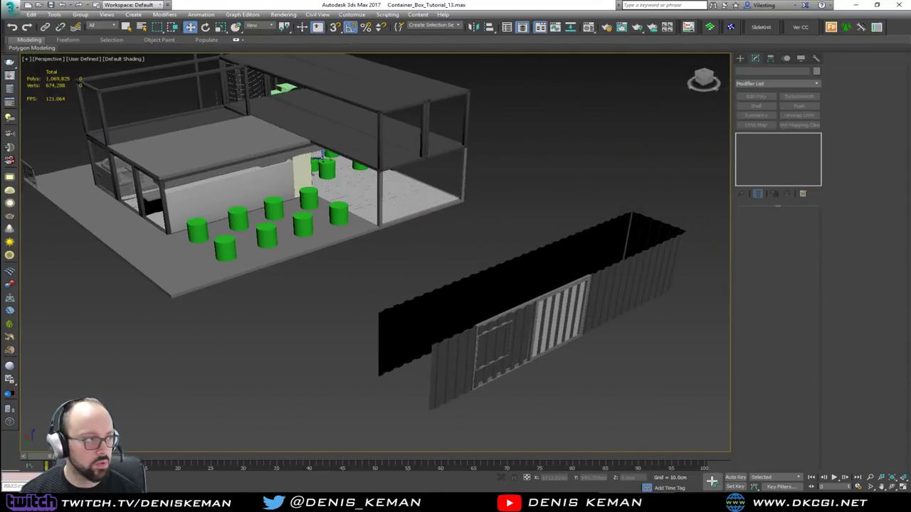
pyautogui.press('Delete')
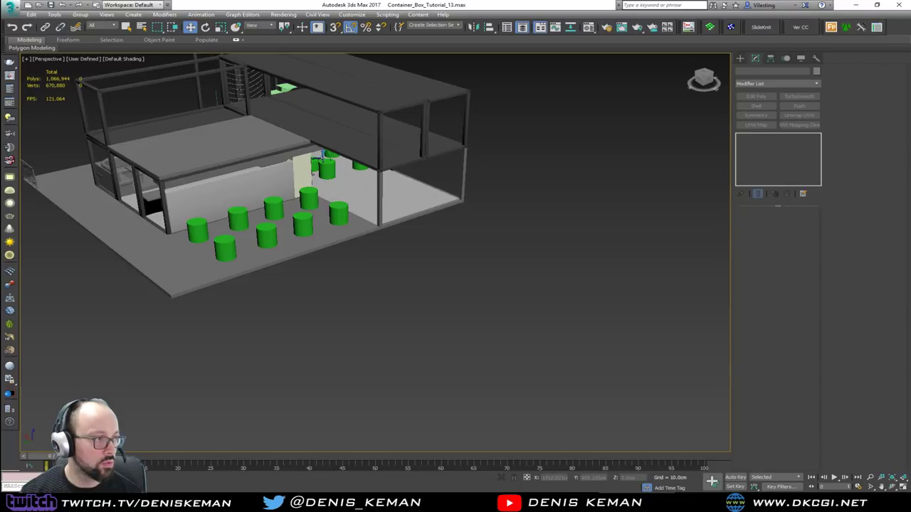
pyautogui.hotkey('ctrl', 'z')
# - Select the corrugated wall running along the bar and the planked deck, and show its junction with the deck in wireframe
pyautogui.moveTo(276, 173); pyautogui.dragTo(389, 208, button='middle')
pyautogui.click(379, 204)
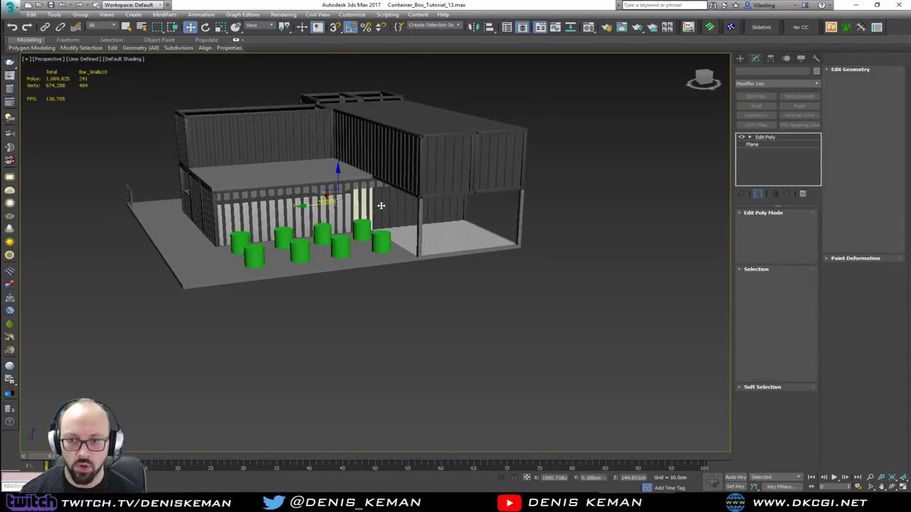
pyautogui.press('z')
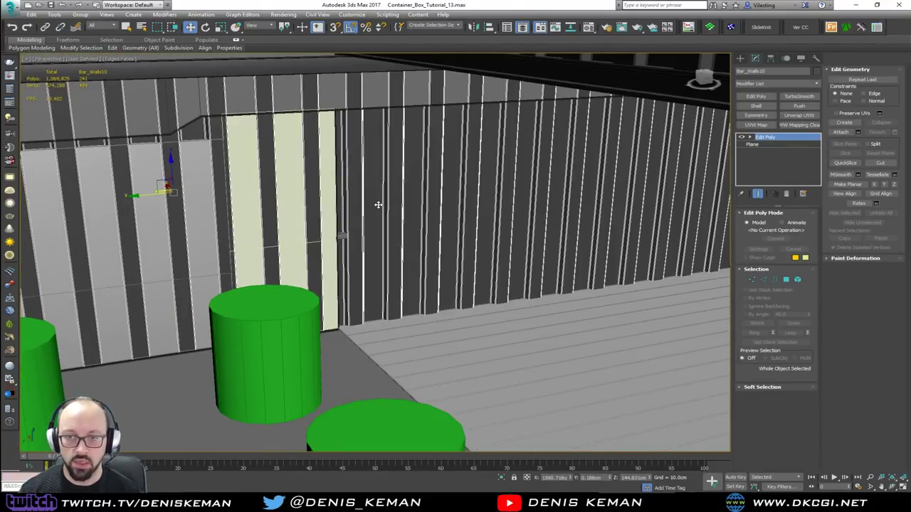
pyautogui.scroll(-4, 378, 205)
pyautogui.keyDown('alt'); pyautogui.moveTo(371, 203); pyautogui.dragTo(310, 198, button='middle'); pyautogui.keyUp('alt')
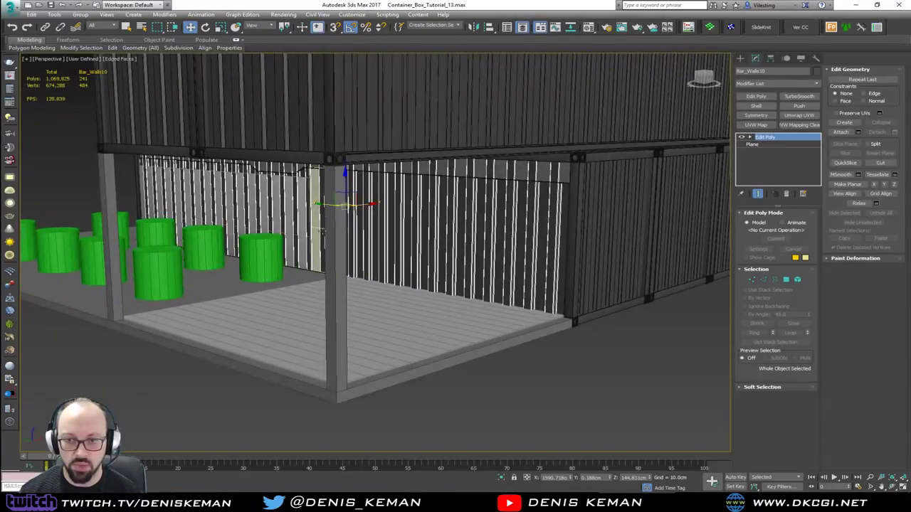
pyautogui.keyDown('alt'); pyautogui.moveTo(558, 274); pyautogui.dragTo(537, 277, button='middle'); pyautogui.keyUp('alt')
pyautogui.keyDown('alt'); pyautogui.moveTo(283, 323); pyautogui.dragTo(366, 304, button='middle'); pyautogui.keyUp('alt')
pyautogui.scroll(5, 372, 242)
pyautogui.press('F3')
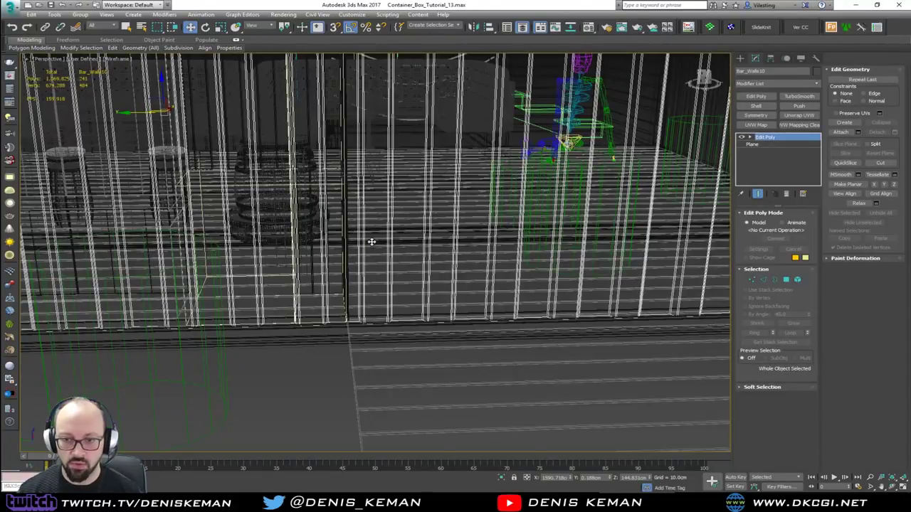
pyautogui.keyDown('alt'); pyautogui.moveTo(372, 242); pyautogui.dragTo(399, 328, button='middle'); pyautogui.keyUp('alt')
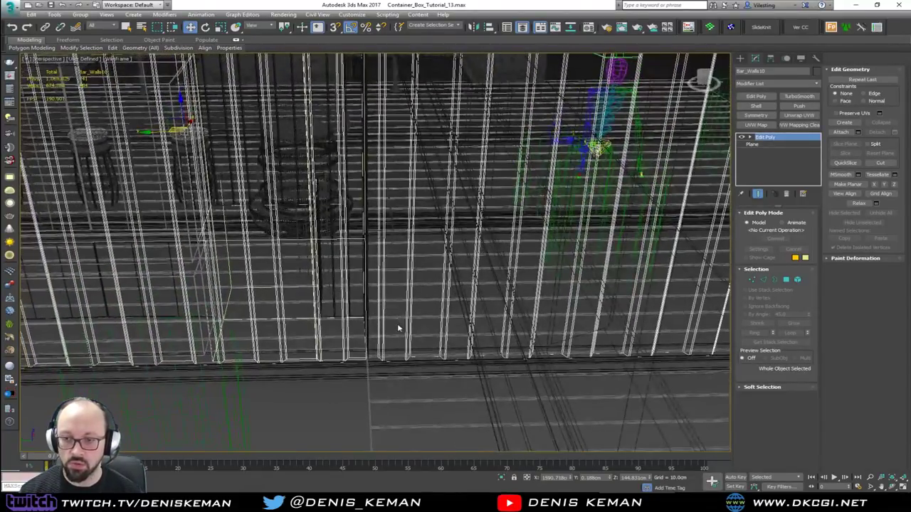
pyautogui.press('q')
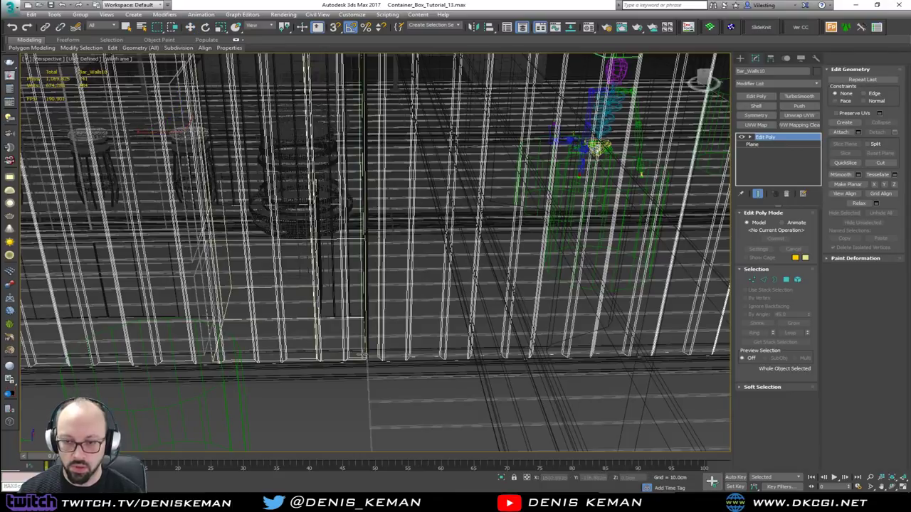
pyautogui.press('w')
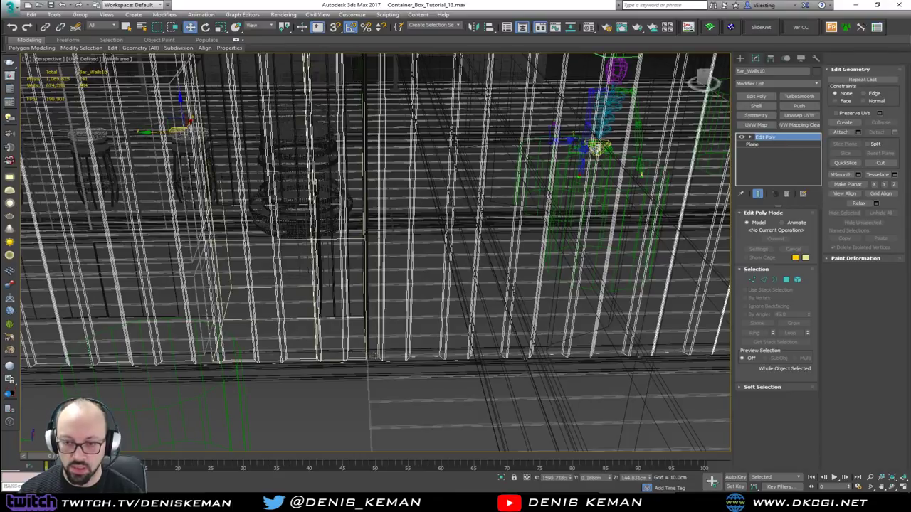
# - Select all polygons of the corrugated wall in the section that runs along the planked deck
pyautogui.scroll(3, 377, 354)
pyautogui.moveTo(378, 355); pyautogui.dragTo(360, 363, button='middle')
pyautogui.press('4')
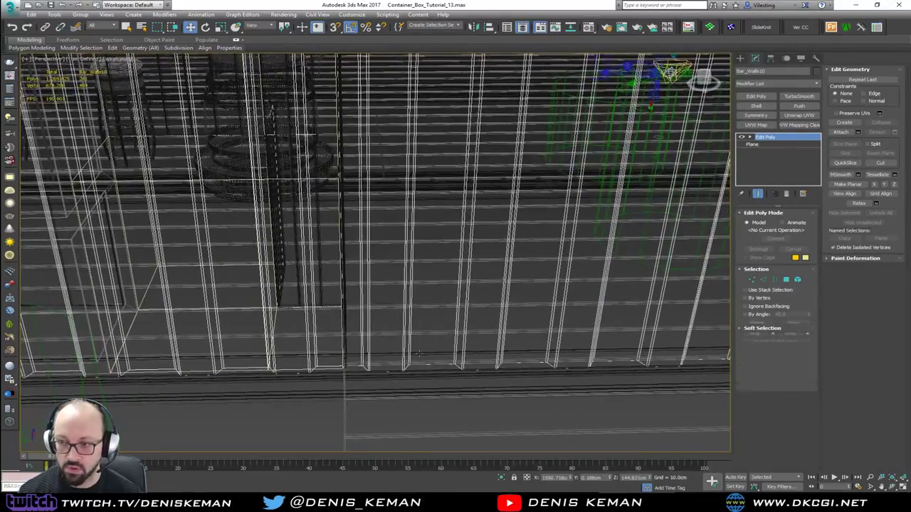
pyautogui.scroll(-4, 338, 314)
pyautogui.moveTo(408, 317); pyautogui.dragTo(341, 302, button='middle')
pyautogui.scroll(-2, 278, 276)
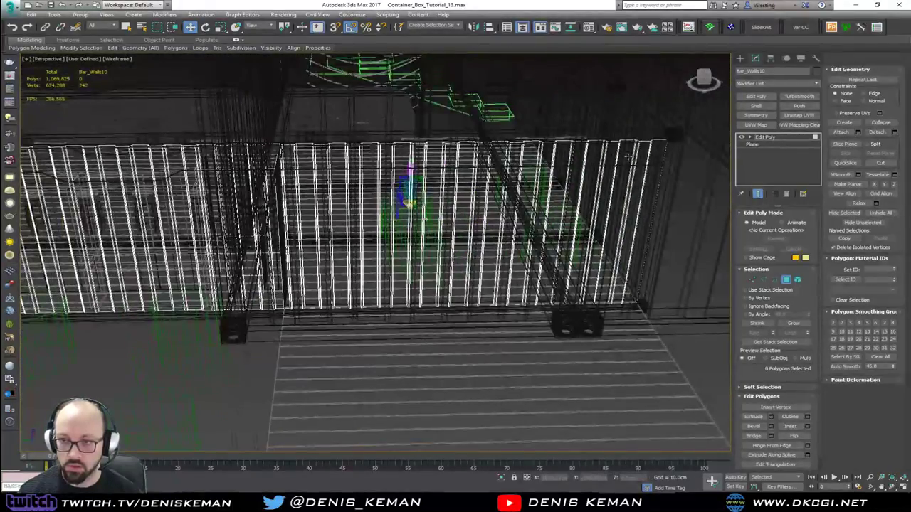
pyautogui.keyDown('alt'); pyautogui.moveTo(680, 124); pyautogui.dragTo(650, 116, button='middle'); pyautogui.keyUp('alt')
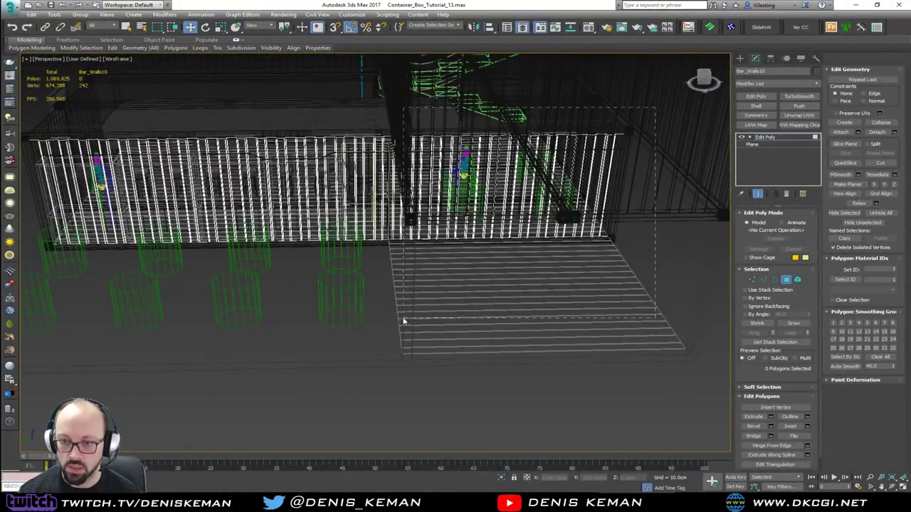
pyautogui.click(409, 178)
pyautogui.scroll(8, 406, 178)
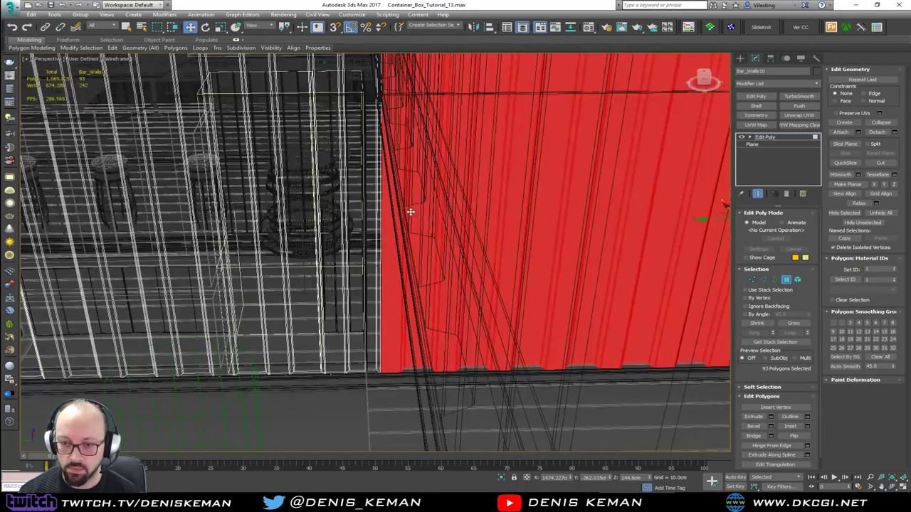
# - Grow the polygon selection once toward the bar door, delete the selected wall section, and leave polygon editing
pyautogui.keyDown('alt'); pyautogui.moveTo(411, 211); pyautogui.dragTo(460, 289, button='middle'); pyautogui.keyUp('alt')
pyautogui.press('F3')
pyautogui.scroll(-8, 457, 215)
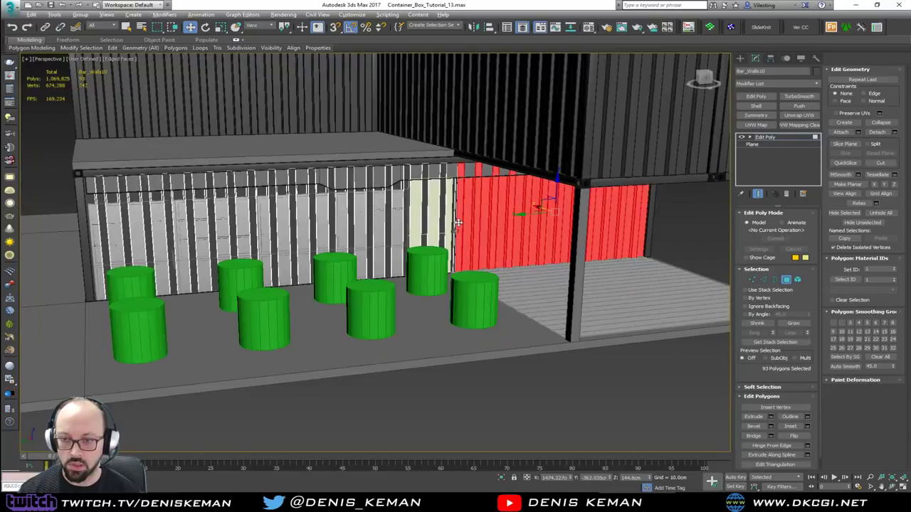
pyautogui.keyDown('alt'); pyautogui.moveTo(456, 221); pyautogui.dragTo(451, 209, button='middle'); pyautogui.keyUp('alt')
pyautogui.scroll(10, 548, 214)
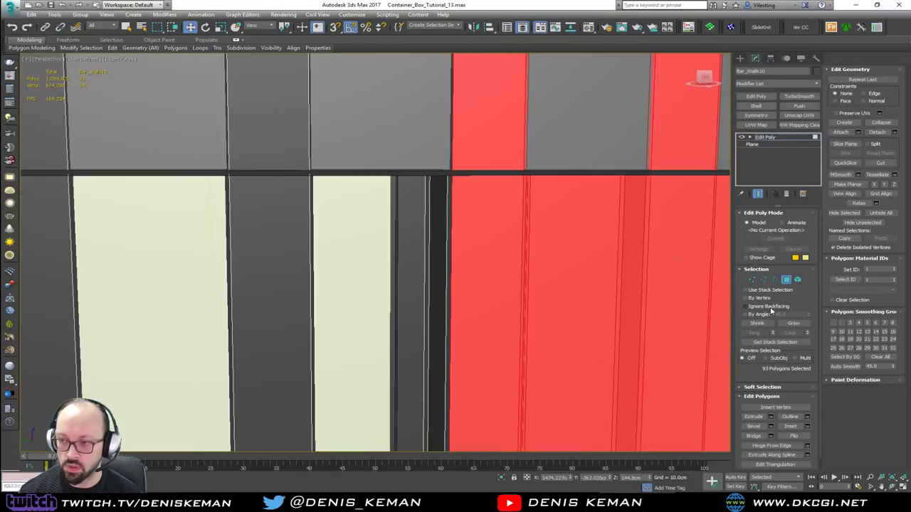
pyautogui.click(792, 324)
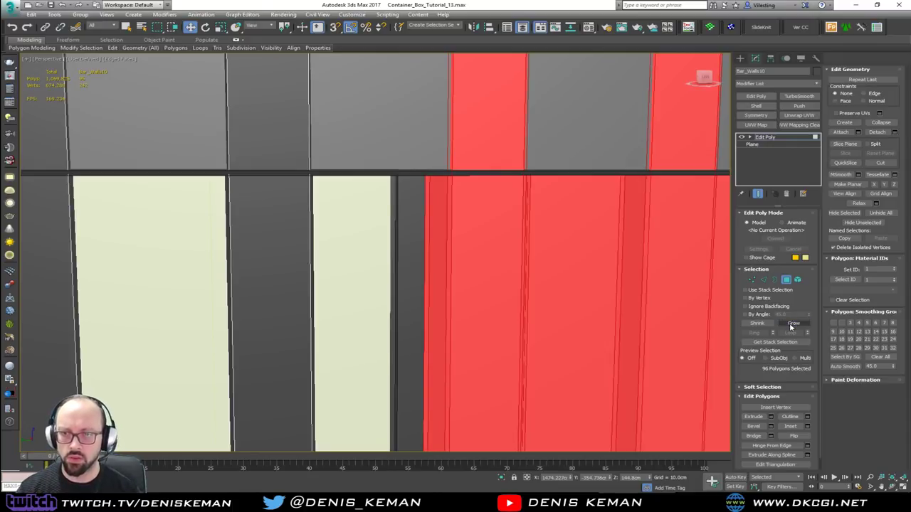
pyautogui.press('Delete')
pyautogui.click(786, 281)
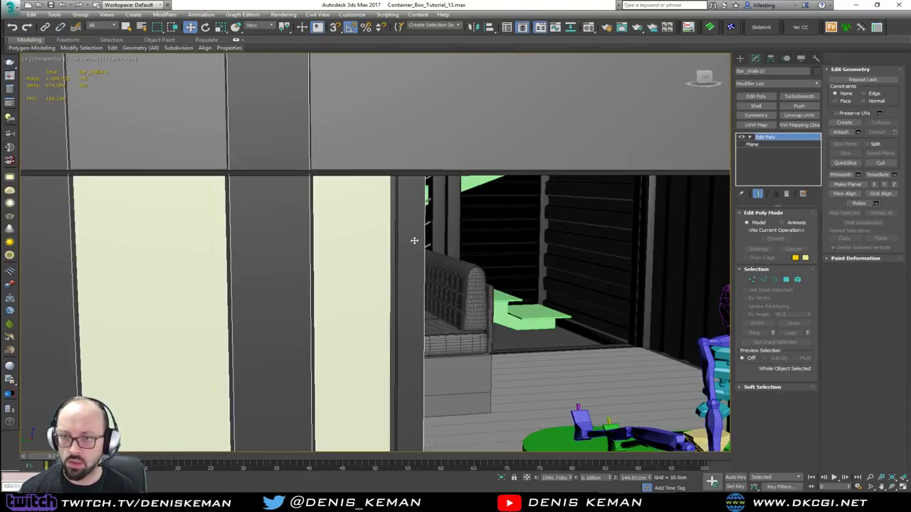
# - Examine the cut end of the corrugated wall, the bar interior and the plank cladding beside the new opening
pyautogui.scroll(-6, 398, 171)
pyautogui.moveTo(386, 167)
pyautogui.keyDown('alt'); pyautogui.mouseDown(button='middle')
pyautogui.moveTo(358, 165)
pyautogui.moveTo(356, 148)
pyautogui.moveTo(387, 151)
pyautogui.mouseUp(button='middle'); pyautogui.keyUp('alt')
pyautogui.scroll(-10, 358, 164)
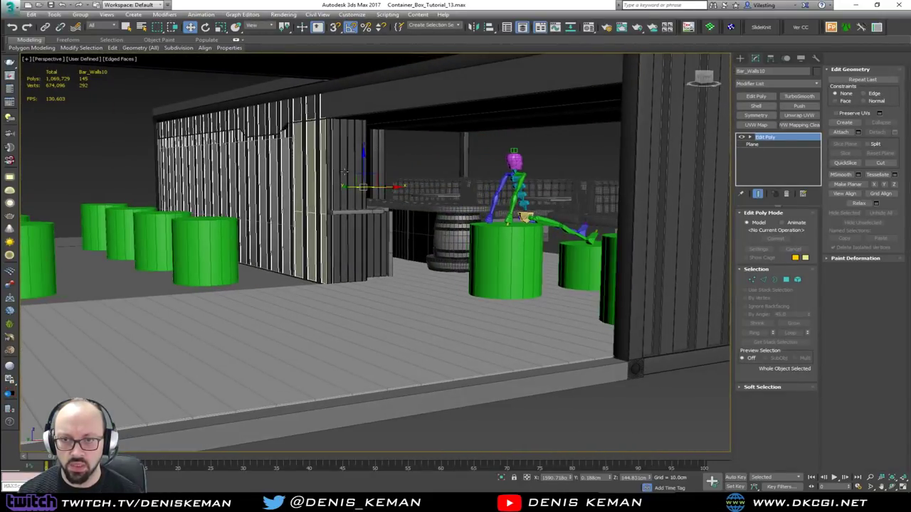
pyautogui.scroll(12, 344, 172)
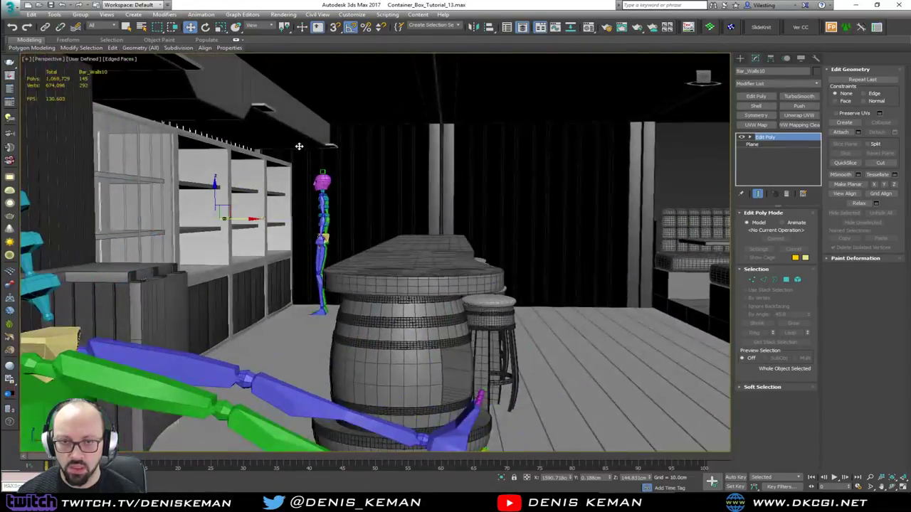
pyautogui.keyDown('alt'); pyautogui.moveTo(299, 147); pyautogui.dragTo(337, 151, button='middle'); pyautogui.keyUp('alt')
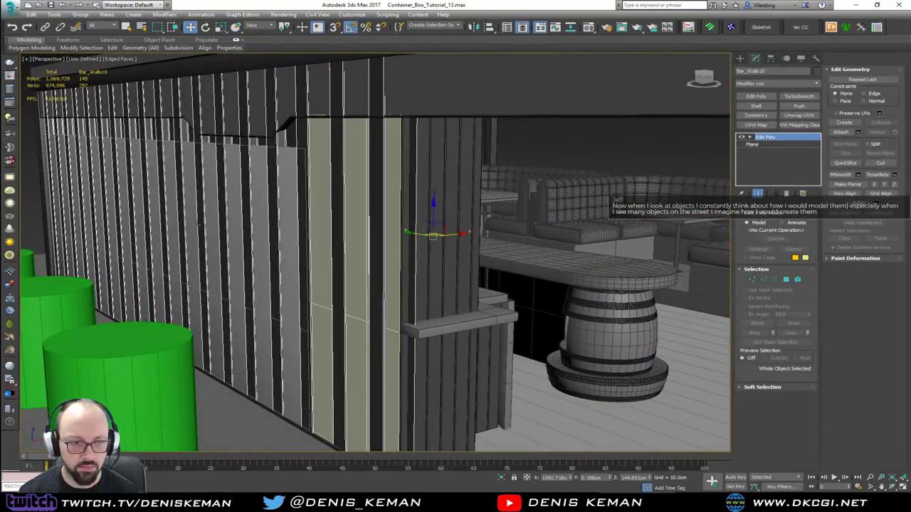
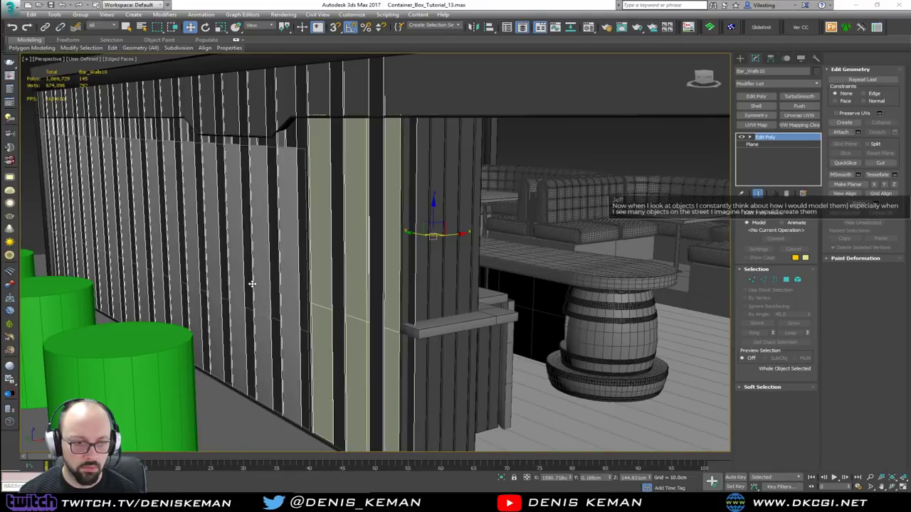
pyautogui.keyDown('alt'); pyautogui.moveTo(251, 283); pyautogui.dragTo(280, 261, button='middle'); pyautogui.keyUp('alt')
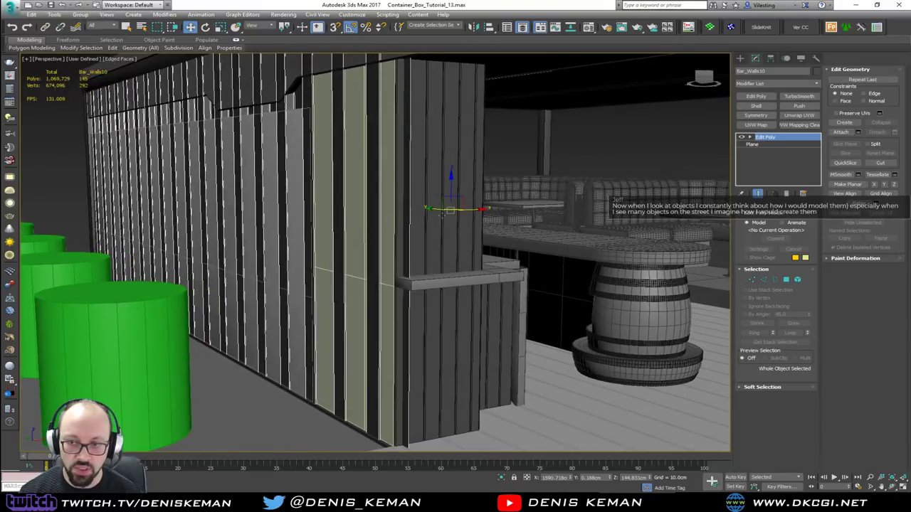
pyautogui.keyDown('alt'); pyautogui.moveTo(470, 210); pyautogui.dragTo(447, 216, button='middle'); pyautogui.keyUp('alt')
pyautogui.keyDown('alt'); pyautogui.moveTo(411, 180); pyautogui.dragTo(442, 170, button='middle'); pyautogui.keyUp('alt')
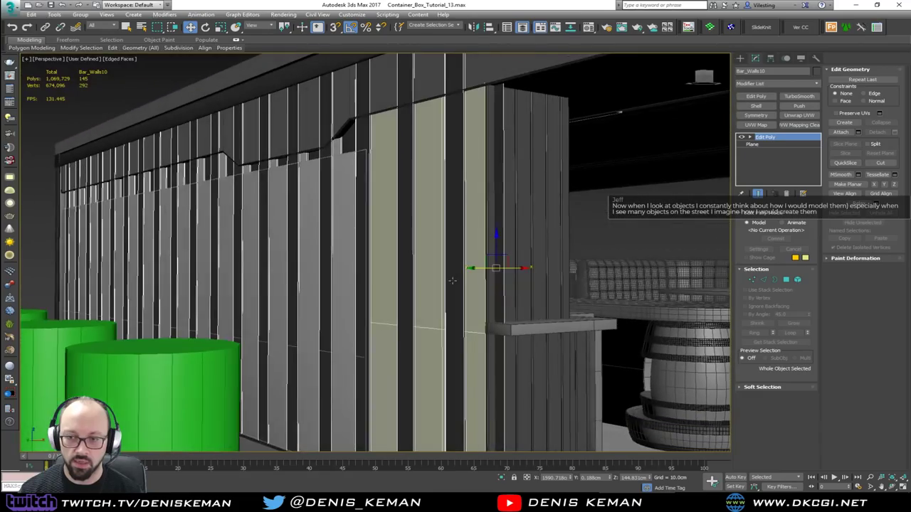
pyautogui.keyDown('alt'); pyautogui.moveTo(453, 280); pyautogui.dragTo(361, 264, button='middle'); pyautogui.keyUp('alt')
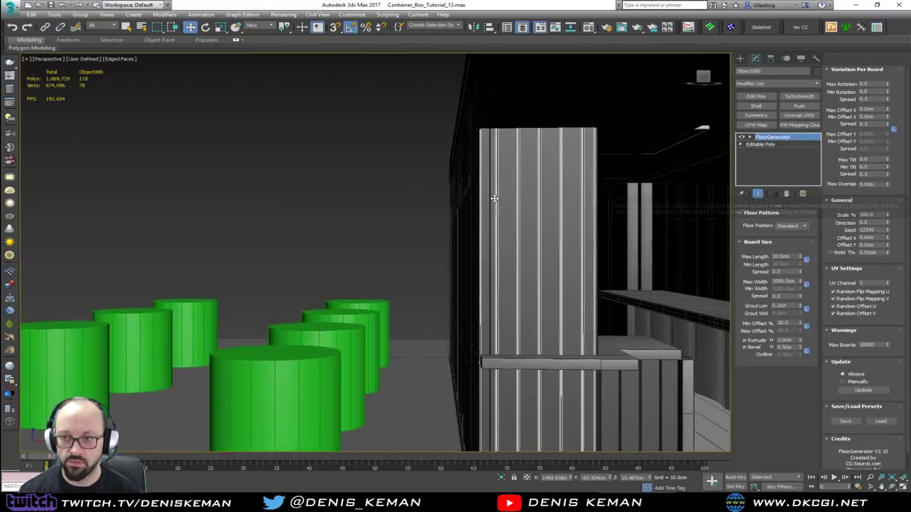
pyautogui.keyDown('alt'); pyautogui.moveTo(493, 198); pyautogui.dragTo(547, 196, button='middle'); pyautogui.keyUp('alt')
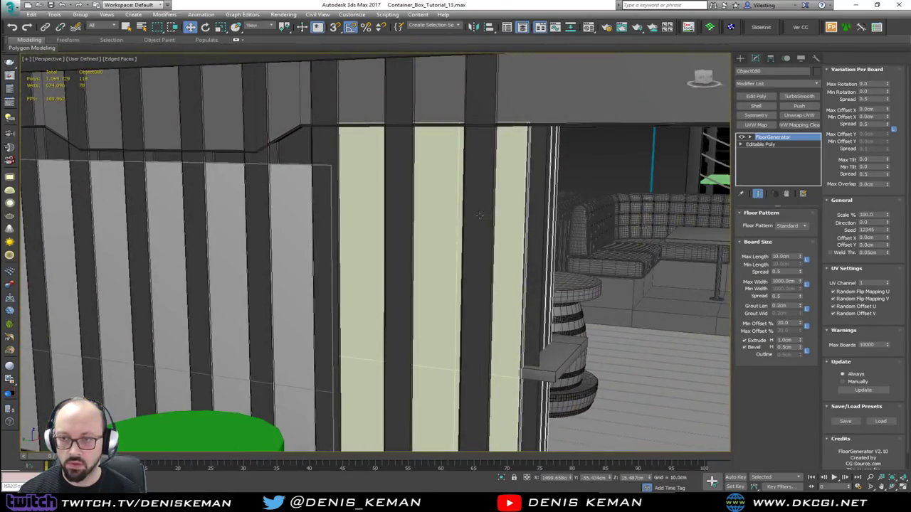
# - Select the corrugated wall's last polygon strip beside the opening to inspect it, and clear the polygon selection
pyautogui.click(478, 216)
pyautogui.keyDown('alt'); pyautogui.moveTo(478, 217); pyautogui.dragTo(503, 217, button='middle'); pyautogui.keyUp('alt')
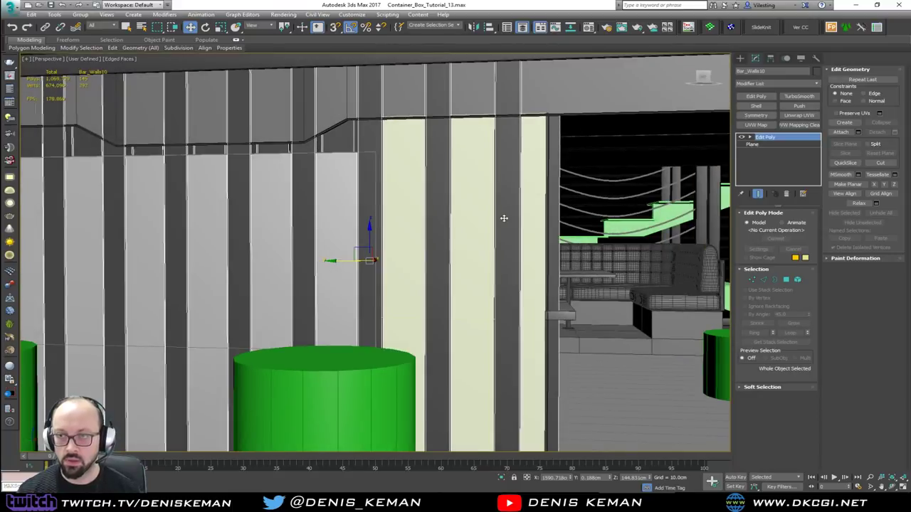
pyautogui.press('F3')
pyautogui.press('3')
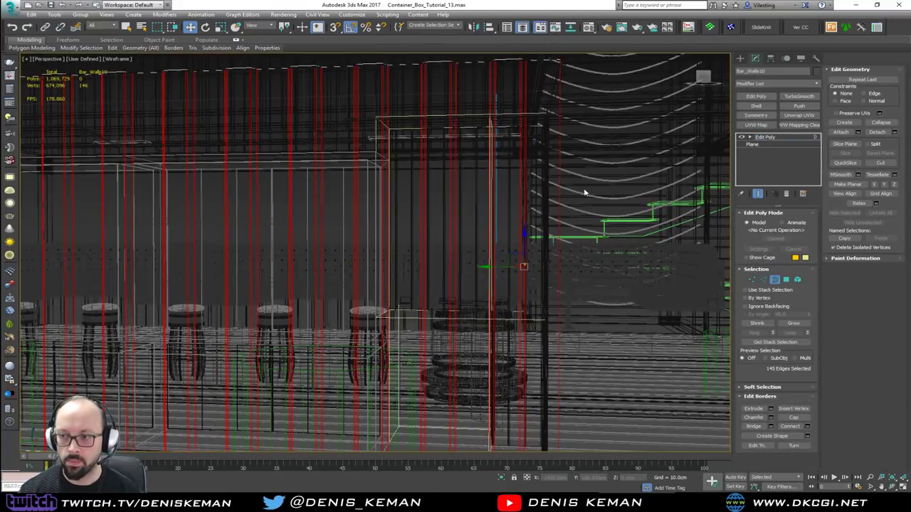
pyautogui.press('4')
pyautogui.click(545, 218)
pyautogui.press('F3')
pyautogui.scroll(5, 541, 217)
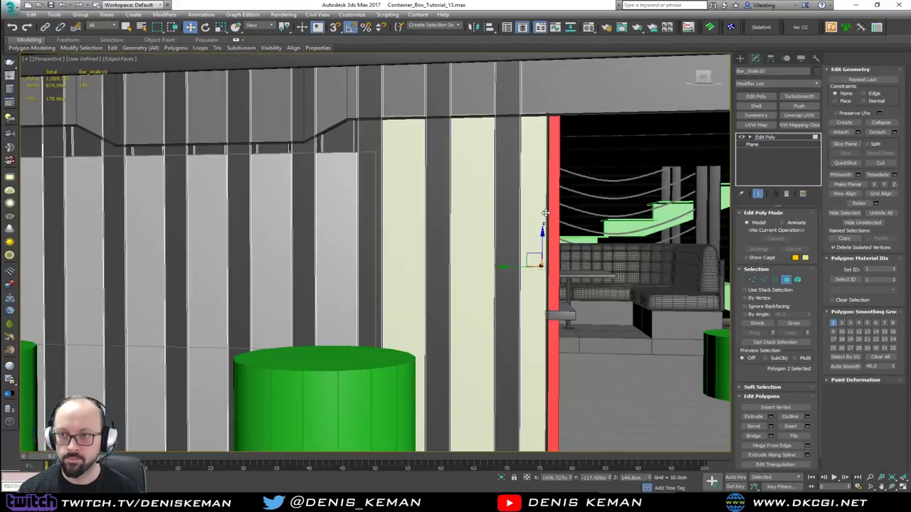
pyautogui.scroll(-5, 539, 215)
pyautogui.hotkey('ctrl', 'd')
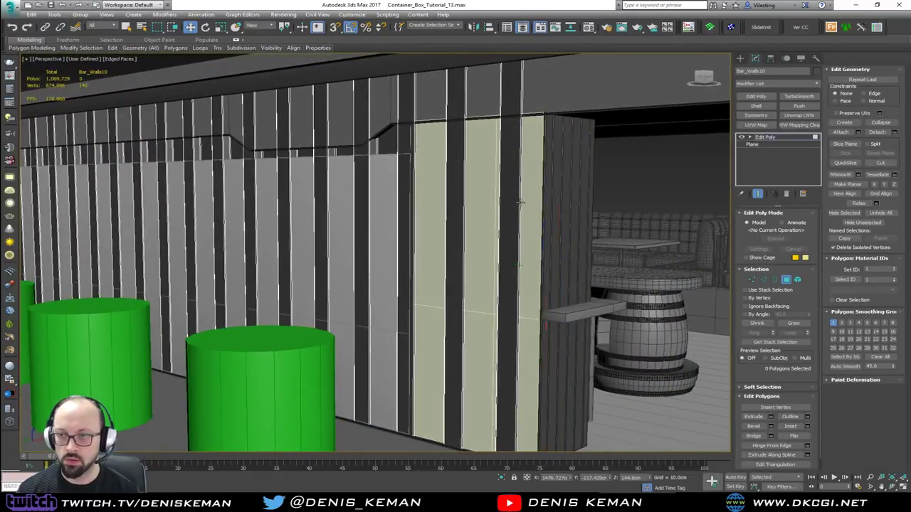
# - Delete the leftover polygon strips at the cut end of the corrugated wall and leave polygon editing
pyautogui.scroll(2, 537, 134)
pyautogui.press('F3')
pyautogui.click(532, 100)
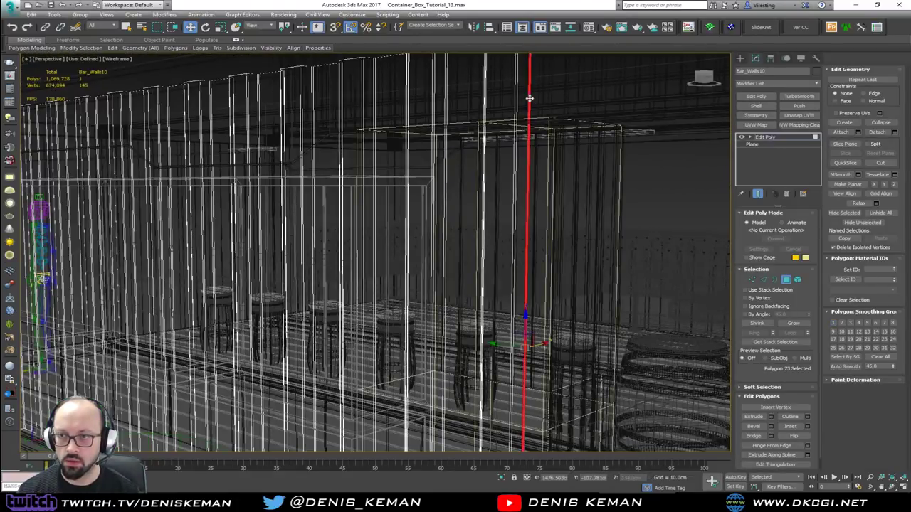
pyautogui.press('F3')
pyautogui.hotkey('ctrl', 'd')
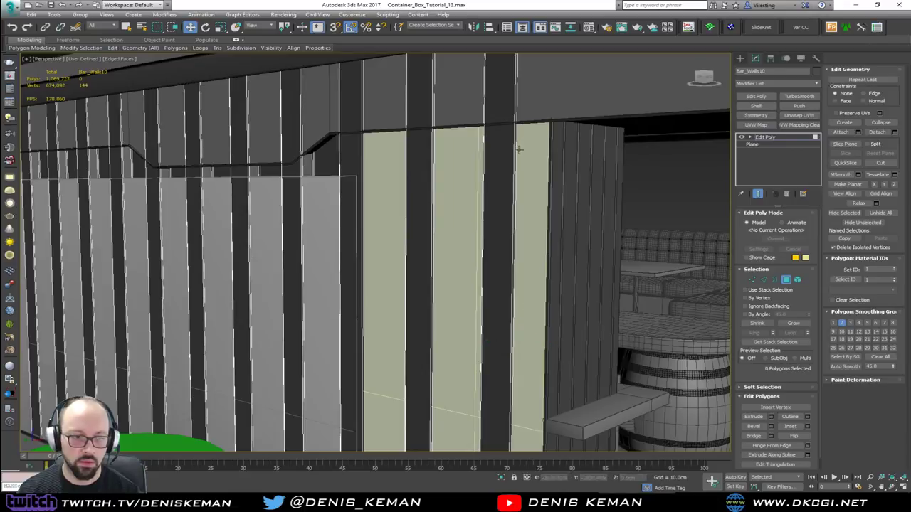
pyautogui.press('4')
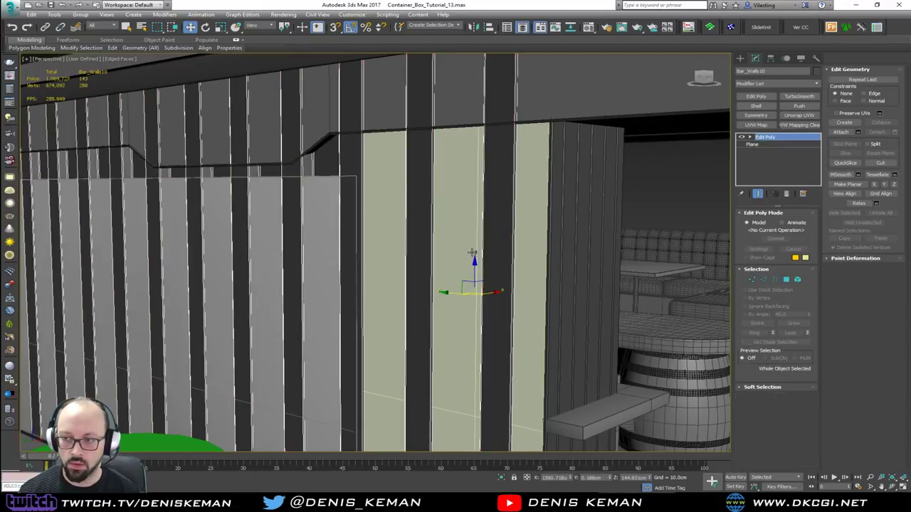
# - Try shifting the whole corrugated wall slightly along X, and undo the shift
pyautogui.scroll(4, 493, 203)
pyautogui.scroll(-5, 494, 203)
pyautogui.keyDown('alt'); pyautogui.moveTo(493, 203); pyautogui.dragTo(582, 276, button='middle'); pyautogui.keyUp('alt')
pyautogui.scroll(2, 643, 256)
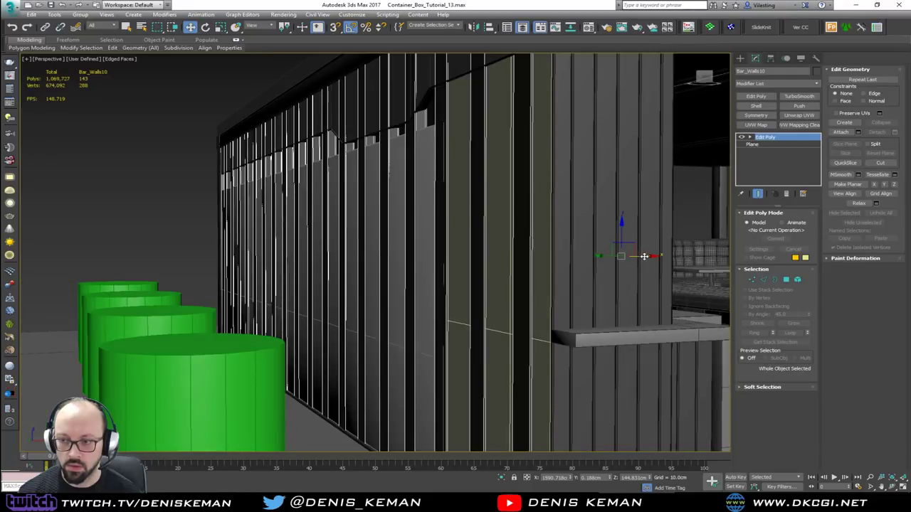
pyautogui.moveTo(640, 259); pyautogui.dragTo(638, 260)
pyautogui.keyDown('alt'); pyautogui.moveTo(531, 224); pyautogui.dragTo(673, 239, button='middle'); pyautogui.keyUp('alt')
pyautogui.hotkey('ctrl', 'z')
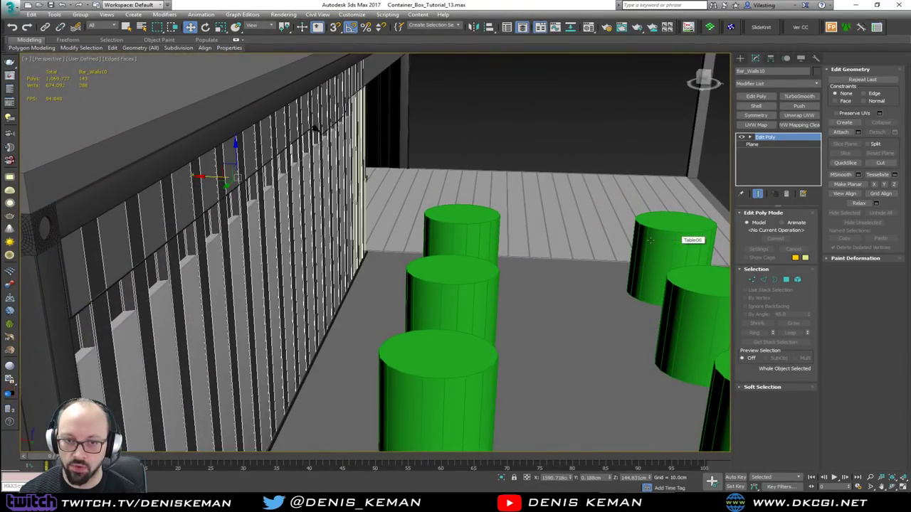
# - Select the back-bar cabinet's frame, the panels of its first bay and the lower plank fronts behind the counter
pyautogui.keyDown('alt'); pyautogui.moveTo(571, 234); pyautogui.dragTo(388, 219, button='middle'); pyautogui.keyUp('alt')
pyautogui.keyDown('alt'); pyautogui.moveTo(392, 219); pyautogui.dragTo(427, 229); pyautogui.keyUp('alt')
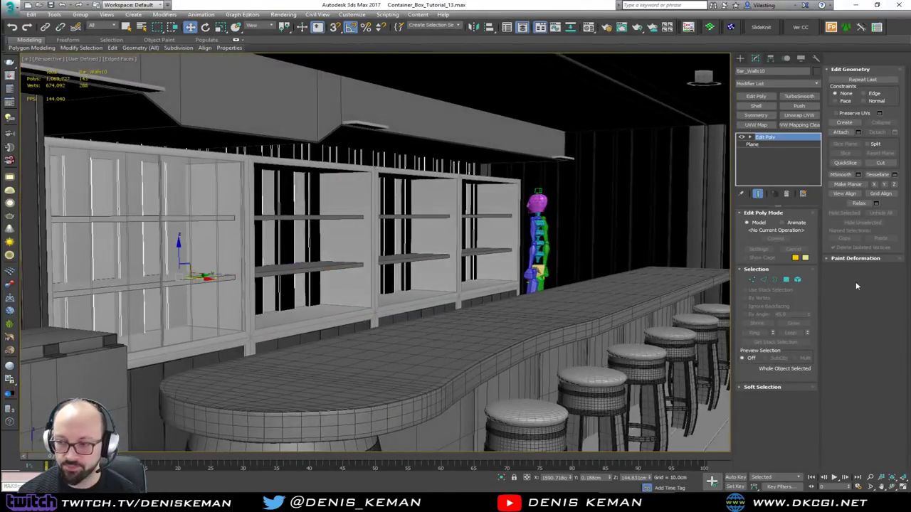
pyautogui.click(232, 170)
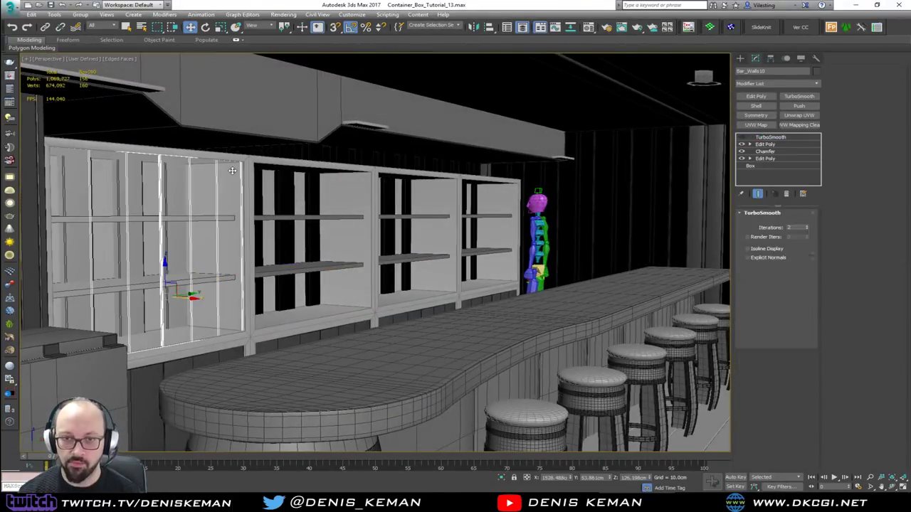
pyautogui.keyDown('ctrl'); pyautogui.click(250, 165); pyautogui.keyUp('ctrl')
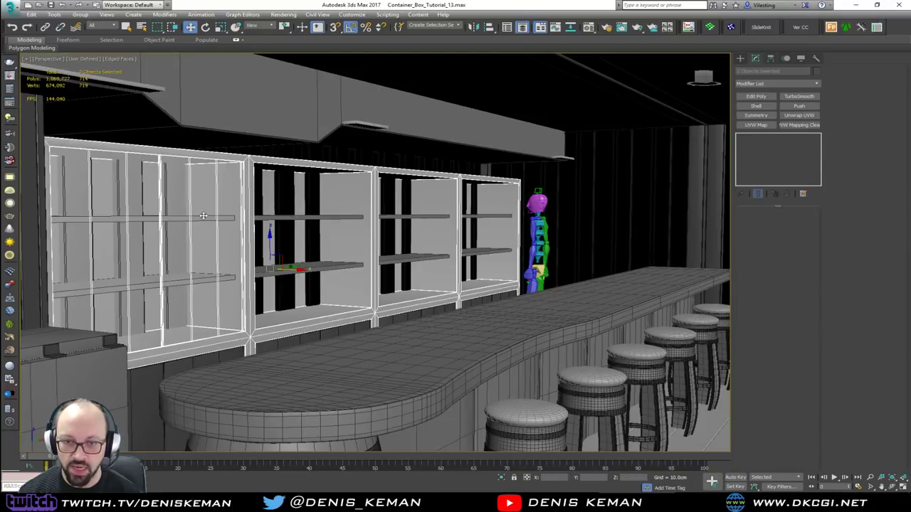
pyautogui.moveTo(217, 218)
pyautogui.keyDown('alt'); pyautogui.mouseDown(button='middle')
pyautogui.moveTo(236, 218)
pyautogui.moveTo(227, 229)
pyautogui.mouseUp(button='middle'); pyautogui.keyUp('alt')
pyautogui.keyDown('ctrl'); pyautogui.click(229, 388); pyautogui.keyUp('ctrl')
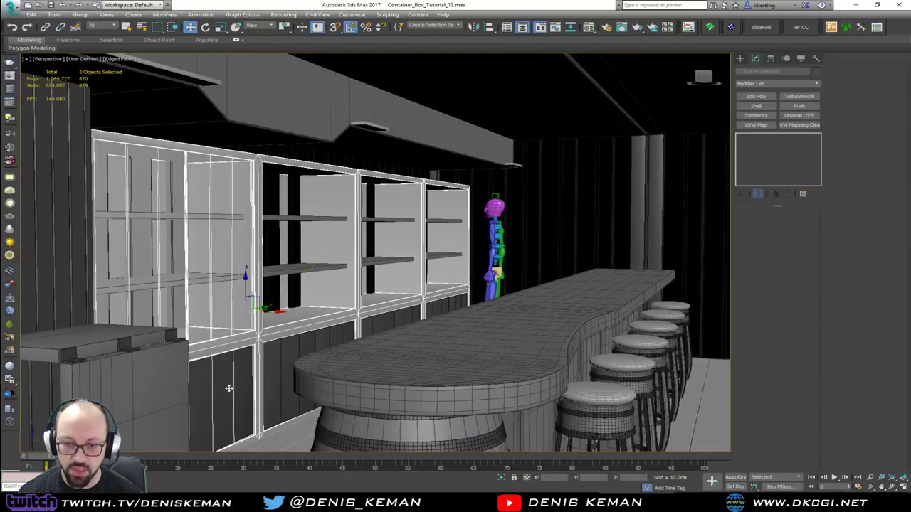
pyautogui.keyDown('ctrl'); pyautogui.click(286, 368); pyautogui.keyUp('ctrl')
pyautogui.keyDown('ctrl'); pyautogui.click(393, 314); pyautogui.keyUp('ctrl')
pyautogui.keyDown('ctrl'); pyautogui.click(442, 306); pyautogui.keyUp('ctrl')
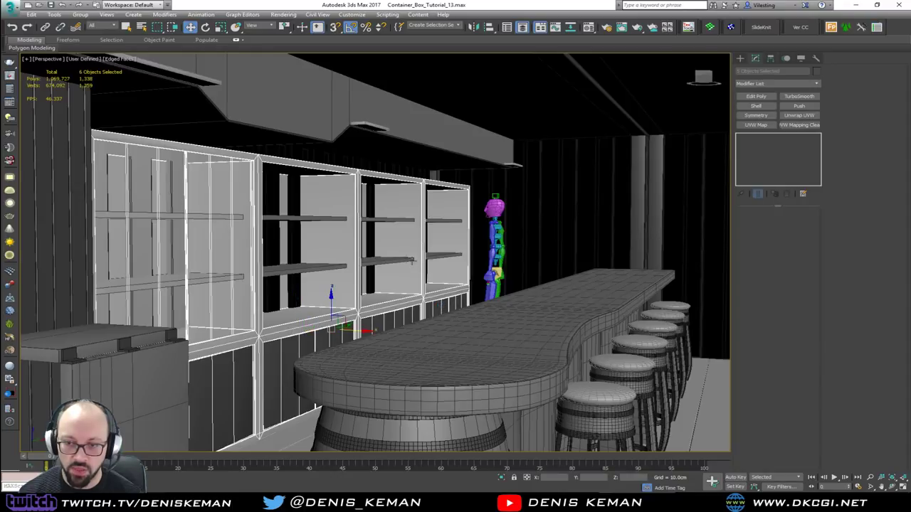
# - Add the six shelf boards of the three black-backed bays to the selection
pyautogui.keyDown('ctrl'); pyautogui.click(390, 227); pyautogui.keyUp('ctrl')
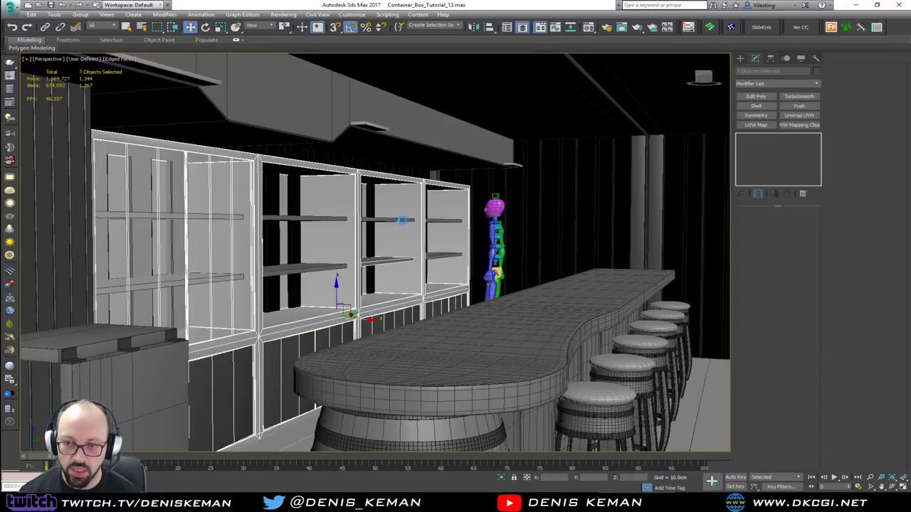
pyautogui.keyDown('ctrl'); pyautogui.click(402, 221); pyautogui.keyUp('ctrl')
pyautogui.keyDown('ctrl'); pyautogui.click(434, 221); pyautogui.keyUp('ctrl')
pyautogui.keyDown('ctrl'); pyautogui.click(444, 256); pyautogui.keyUp('ctrl')
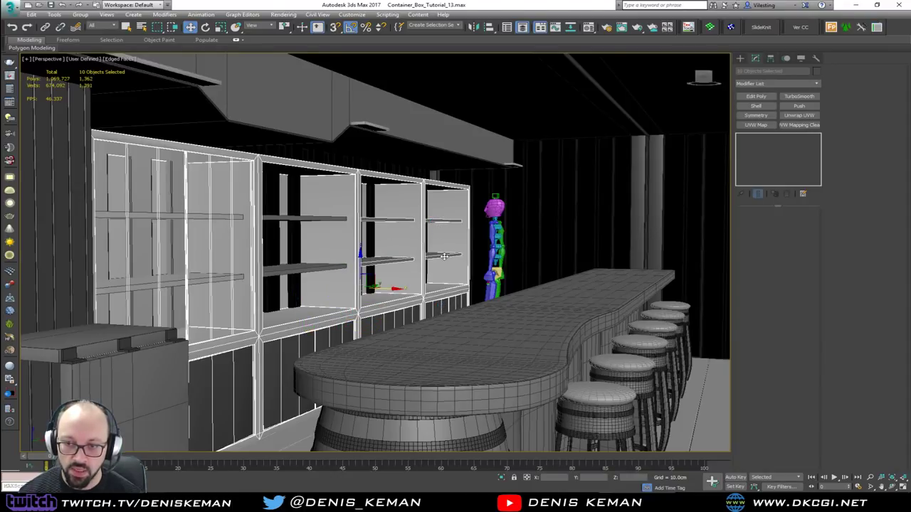
pyautogui.keyDown('ctrl'); pyautogui.click(304, 269); pyautogui.keyUp('ctrl')
pyautogui.keyDown('ctrl'); pyautogui.click(307, 219); pyautogui.keyUp('ctrl')
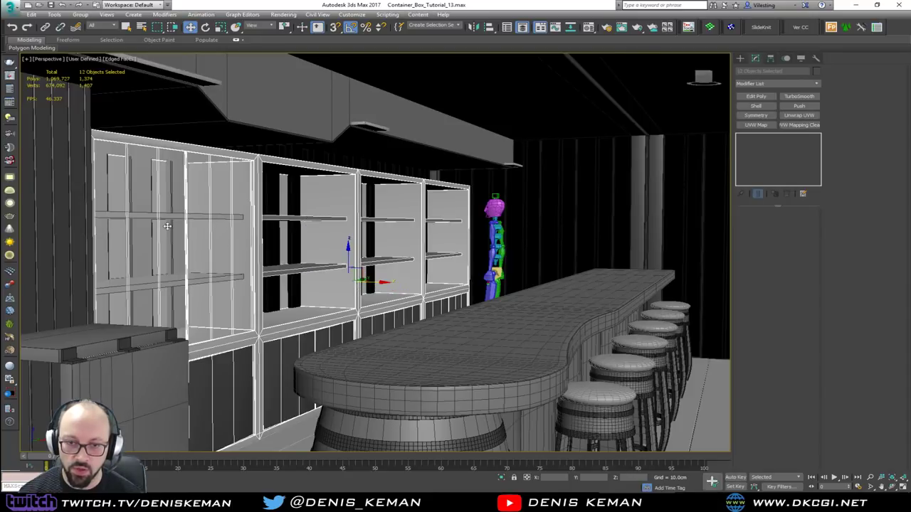
# - Add the two shelf boards of the cabinet's first bay to the selection
pyautogui.scroll(10, 168, 226)
pyautogui.scroll(-5, 189, 221)
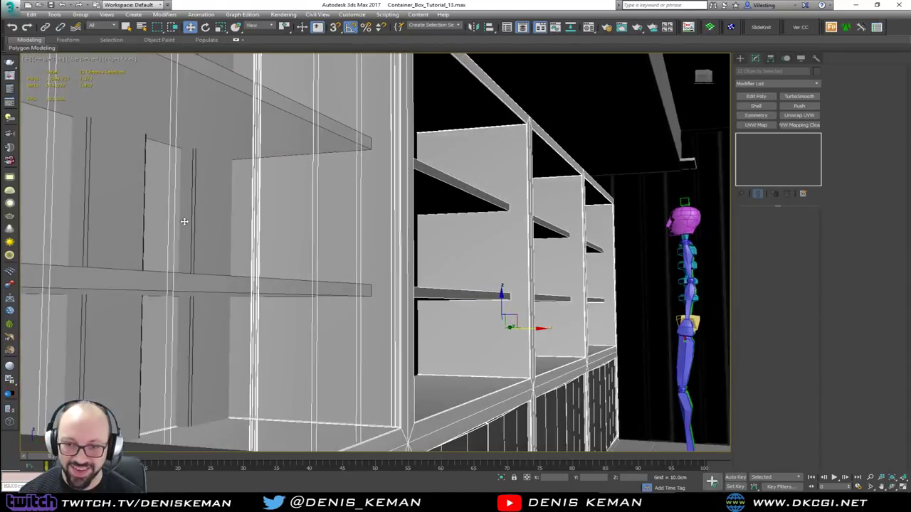
pyautogui.press('F3')
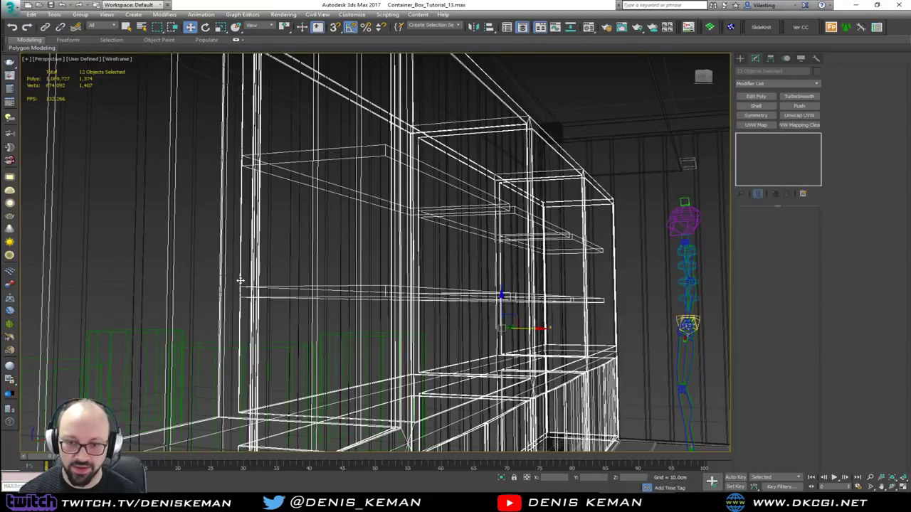
pyautogui.keyDown('ctrl'); pyautogui.click(230, 275); pyautogui.keyUp('ctrl')
pyautogui.press('F3')
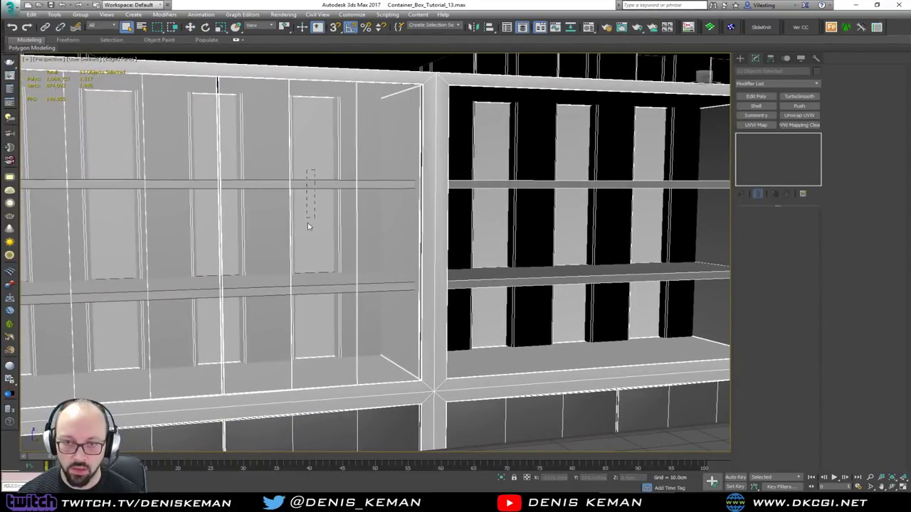
pyautogui.moveTo(307, 275); pyautogui.dragTo(306, 275)
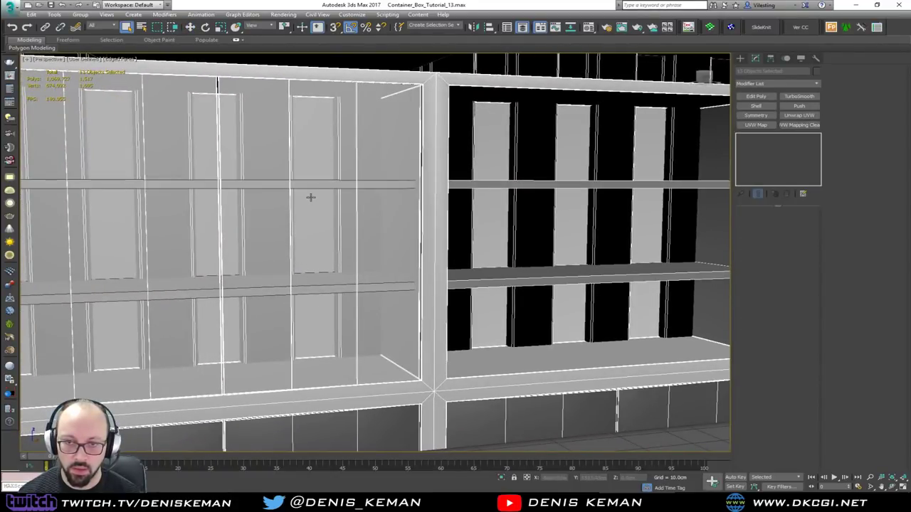
pyautogui.keyDown('ctrl'); pyautogui.moveTo(311, 307); pyautogui.dragTo(311, 307); pyautogui.keyUp('ctrl')
pyautogui.scroll(-3, 358, 308)
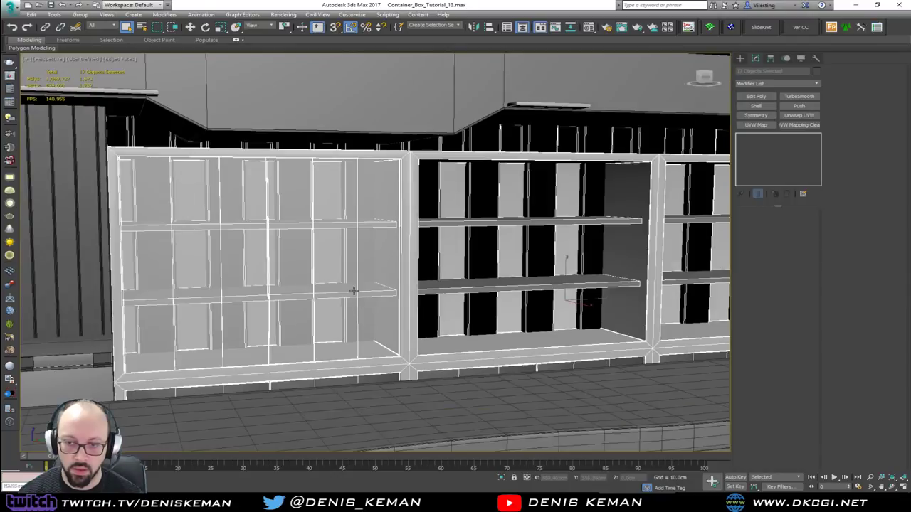
# - Remove the corrugated wall and the two stray green tables outside from the selection, keeping only the cabinet parts
pyautogui.keyDown('alt'); pyautogui.moveTo(354, 290); pyautogui.dragTo(444, 293, button='middle'); pyautogui.keyUp('alt')
pyautogui.keyDown('alt'); pyautogui.click(475, 99); pyautogui.keyUp('alt')
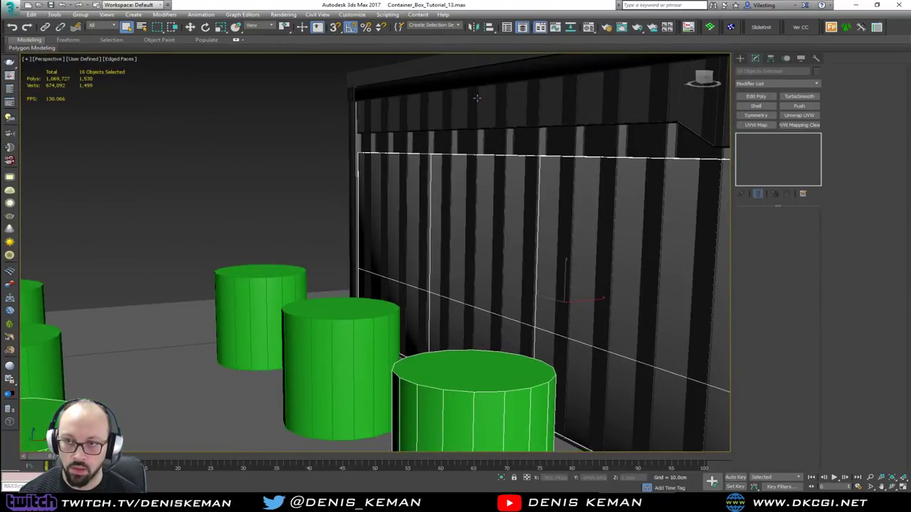
pyautogui.keyDown('alt'); pyautogui.moveTo(476, 98); pyautogui.dragTo(436, 155, button='middle'); pyautogui.keyUp('alt')
pyautogui.moveTo(467, 193); pyautogui.dragTo(400, 169, button='middle')
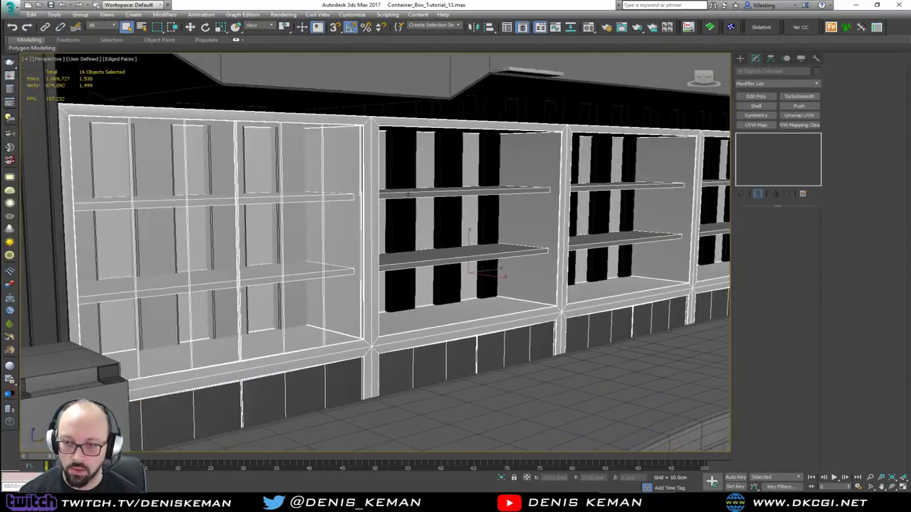
pyautogui.scroll(-4, 408, 195)
pyautogui.keyDown('alt'); pyautogui.moveTo(419, 200); pyautogui.dragTo(464, 203, button='middle'); pyautogui.keyUp('alt')
pyautogui.hotkey('shift', 'z')
pyautogui.hotkey('shift', 'z')
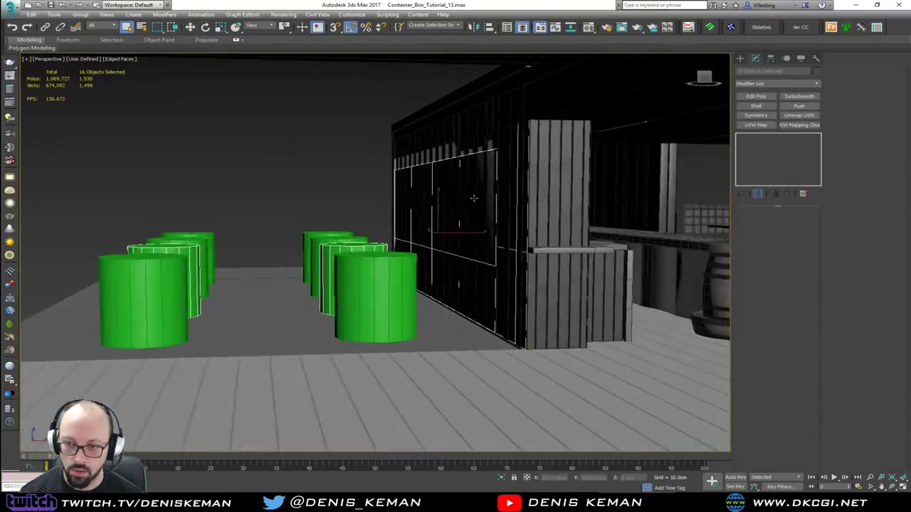
pyautogui.hotkey('shift', 'z')
pyautogui.hotkey('shift', 'z')
pyautogui.hotkey('shift', 'z')
pyautogui.hotkey('shift', 'z')
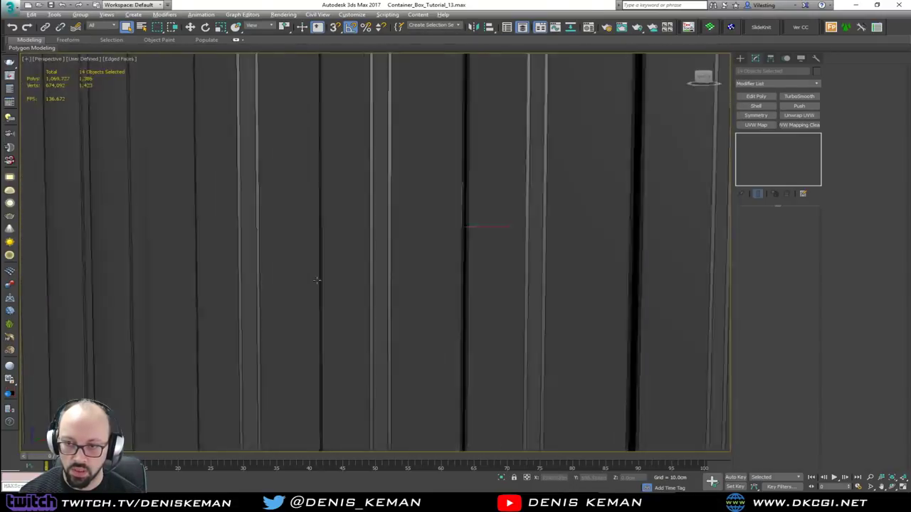
# - Try moving the selected cabinet parts about 733 cm along X, and undo the move
pyautogui.press('w')
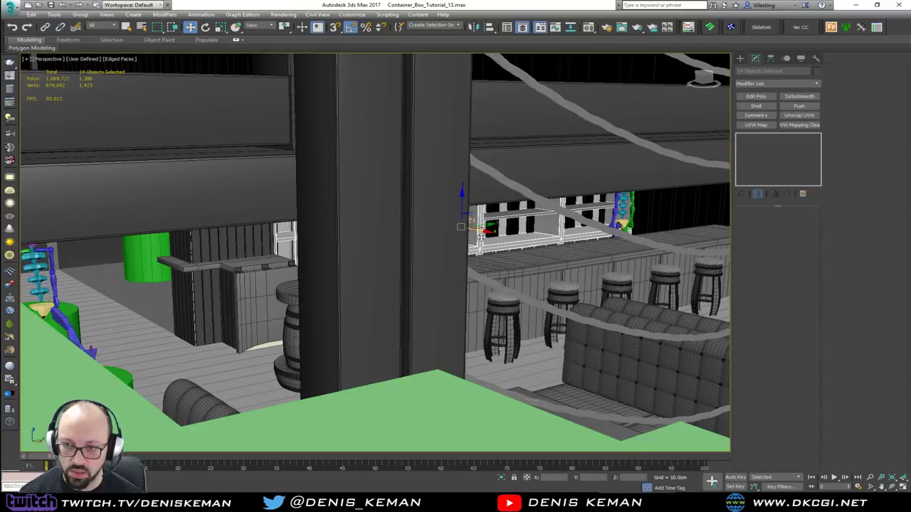
pyautogui.moveTo(481, 231); pyautogui.dragTo(241, 197)
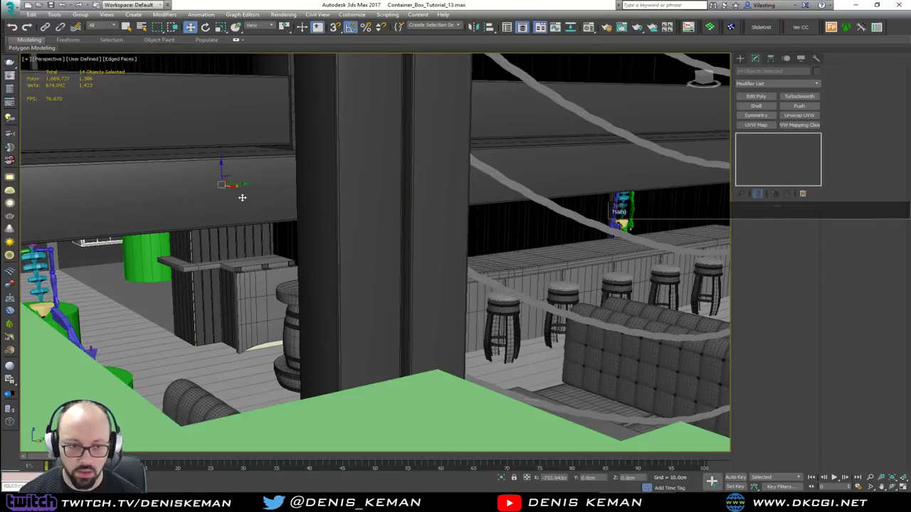
pyautogui.keyDown('alt'); pyautogui.moveTo(242, 197); pyautogui.dragTo(491, 266, button='middle'); pyautogui.keyUp('alt')
pyautogui.hotkey('ctrl', 'z')
# - Move the selected back-bar cabinet slightly inward along X until its back clears the corrugated wall
pyautogui.press('z')
pyautogui.scroll(3, 370, 256)
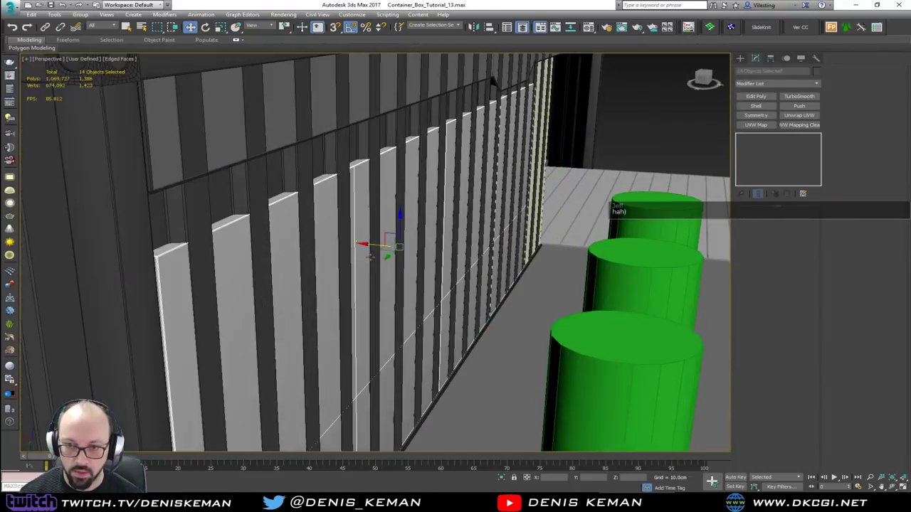
pyautogui.moveTo(369, 245); pyautogui.dragTo(362, 244)
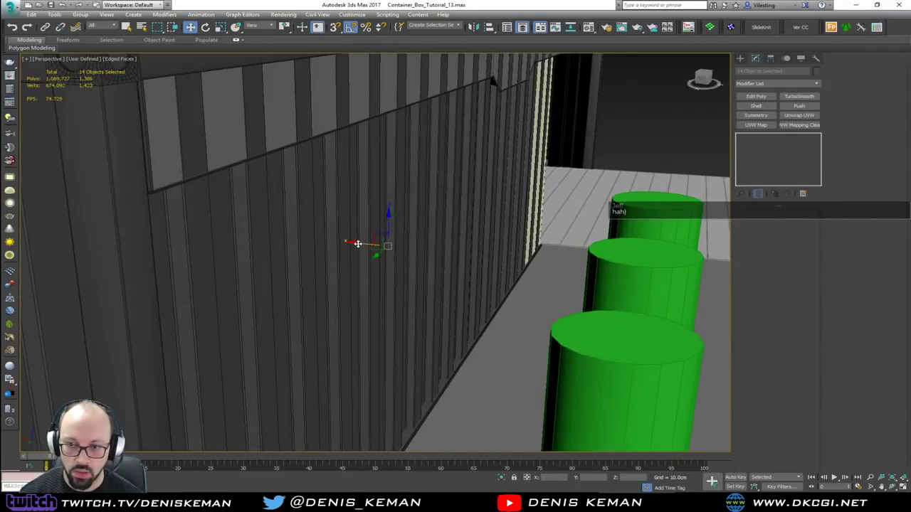
# - Examine the shifted cabinet from inside the bar and the corrugated wall from outside
pyautogui.hotkey('shift', 'z')
pyautogui.hotkey('shift', 'z')
pyautogui.hotkey('shift', 'z')
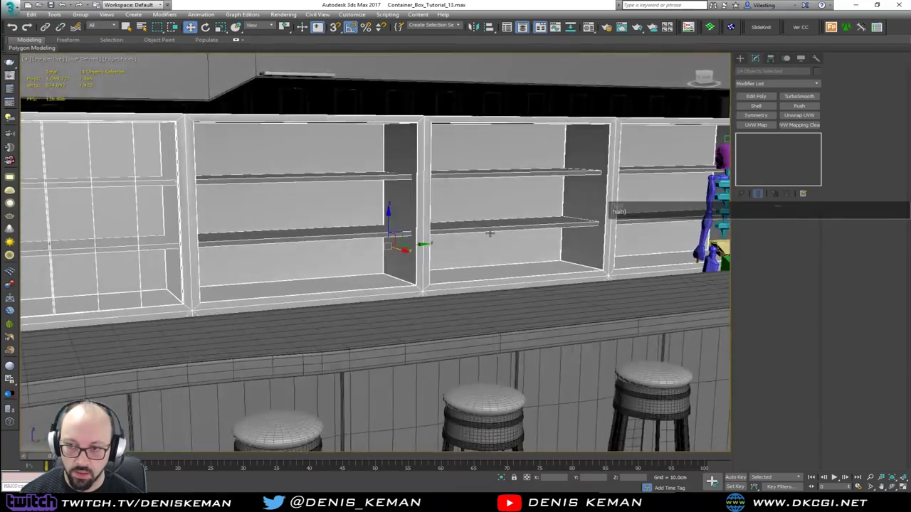
pyautogui.keyDown('alt'); pyautogui.moveTo(490, 233); pyautogui.dragTo(529, 232, button='middle'); pyautogui.keyUp('alt')
pyautogui.hotkey('shift', 'z')
pyautogui.hotkey('shift', 'z')
pyautogui.hotkey('shift', 'z')
pyautogui.hotkey('shift', 'z')
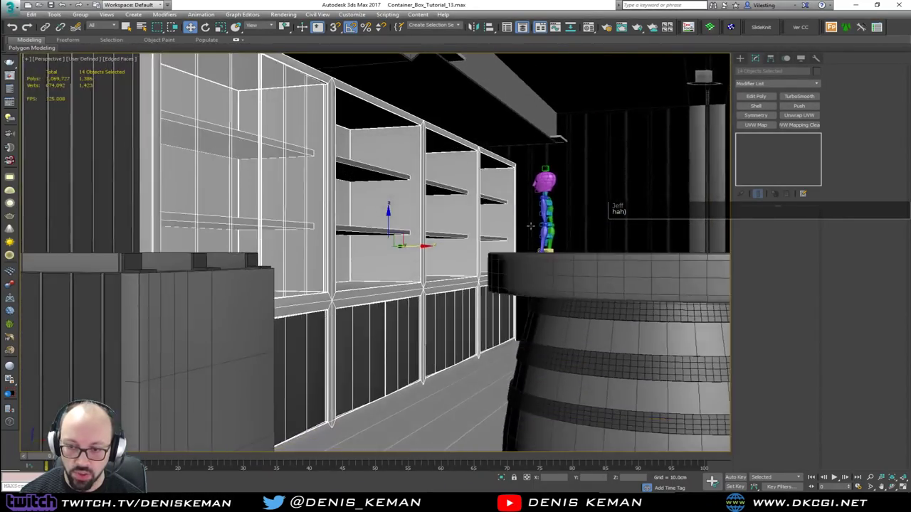
pyautogui.hotkey('shift', 'z')
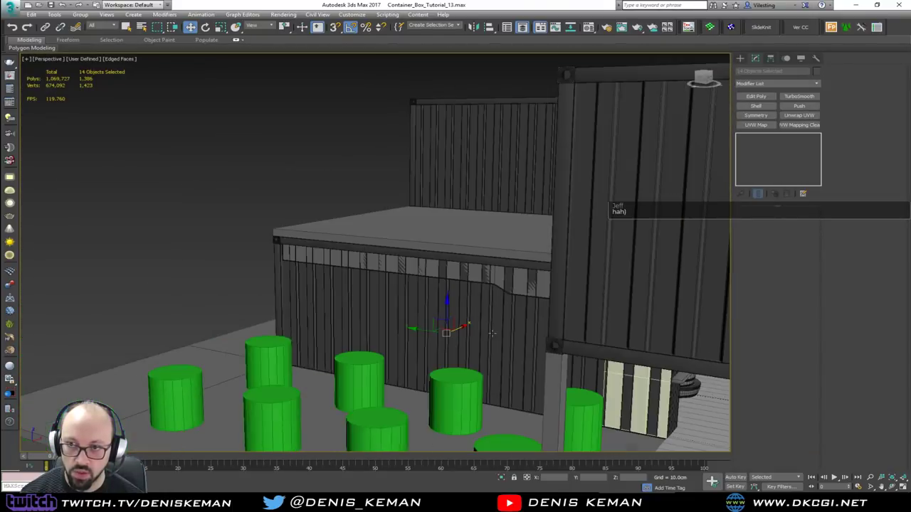
# - Select the overhead soffit box that pokes through the corrugated wall above the cabinet, and show the scene in wireframe
pyautogui.scroll(3, 512, 286)
pyautogui.click(519, 286)
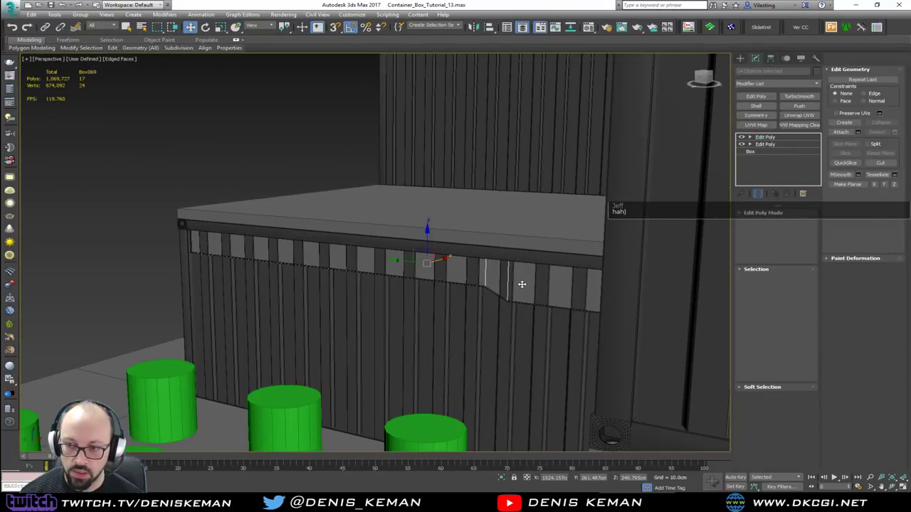
pyautogui.scroll(2, 519, 288)
pyautogui.hotkey('shift', 'z')
pyautogui.hotkey('shift', 'z')
pyautogui.hotkey('shift', 'z')
pyautogui.hotkey('shift', 'z')
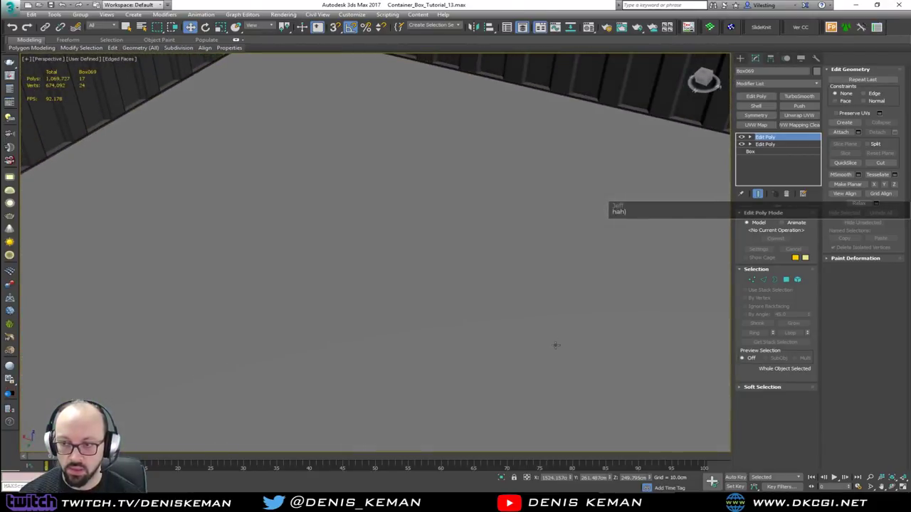
pyautogui.press('F3')
pyautogui.scroll(-4, 555, 345)
pyautogui.keyDown('alt'); pyautogui.moveTo(356, 267); pyautogui.dragTo(434, 235, button='middle'); pyautogui.keyUp('alt')
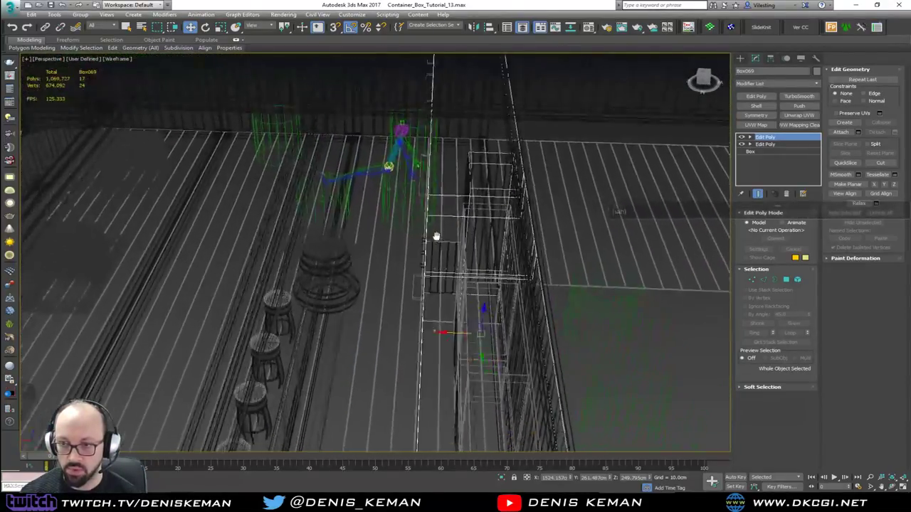
pyautogui.scroll(-4, 448, 228)
# - Select the 12 vertices on the wall side of the overhead soffit box
pyautogui.press('1')
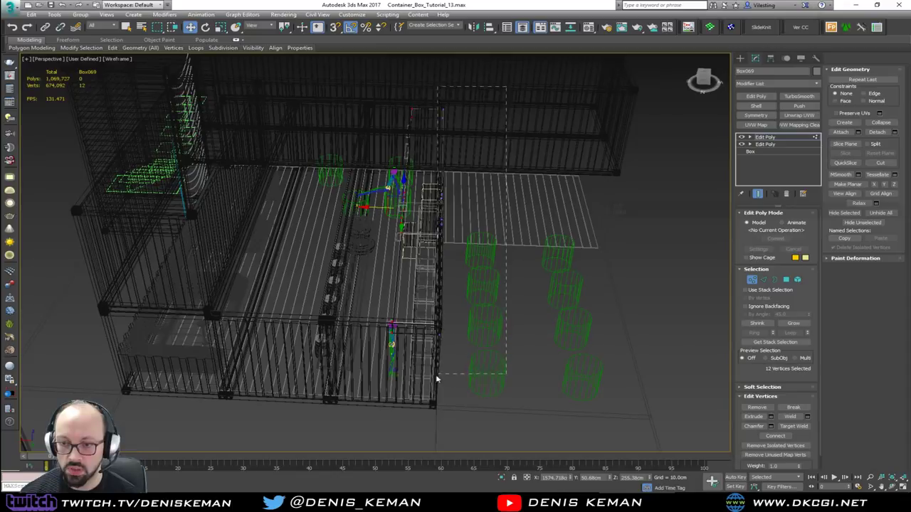
pyautogui.moveTo(437, 379); pyautogui.dragTo(425, 385)
pyautogui.keyDown('alt'); pyautogui.moveTo(458, 311); pyautogui.dragTo(442, 296, button='middle'); pyautogui.keyUp('alt')
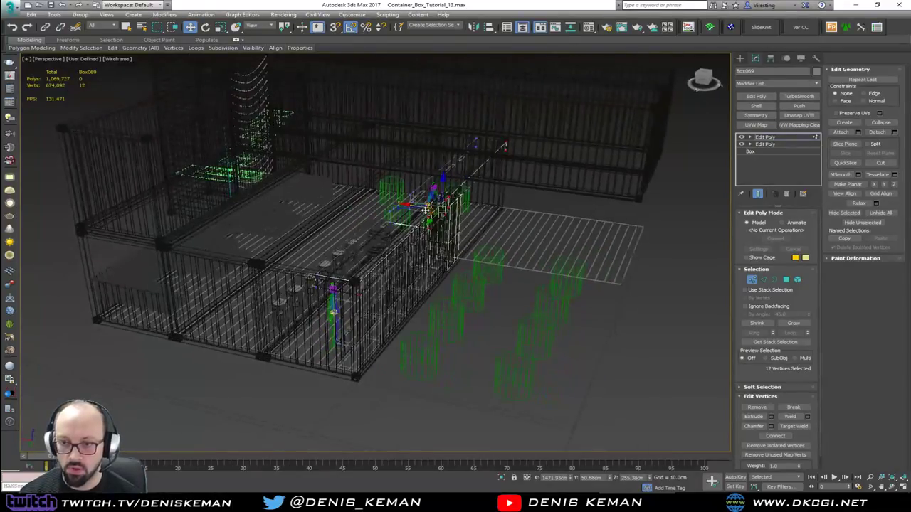
pyautogui.scroll(5, 428, 212)
pyautogui.press('F3')
pyautogui.moveTo(426, 212)
pyautogui.keyDown('alt'); pyautogui.mouseDown(button='middle')
pyautogui.moveTo(438, 219)
pyautogui.moveTo(441, 204)
pyautogui.mouseUp(button='middle'); pyautogui.keyUp('alt')
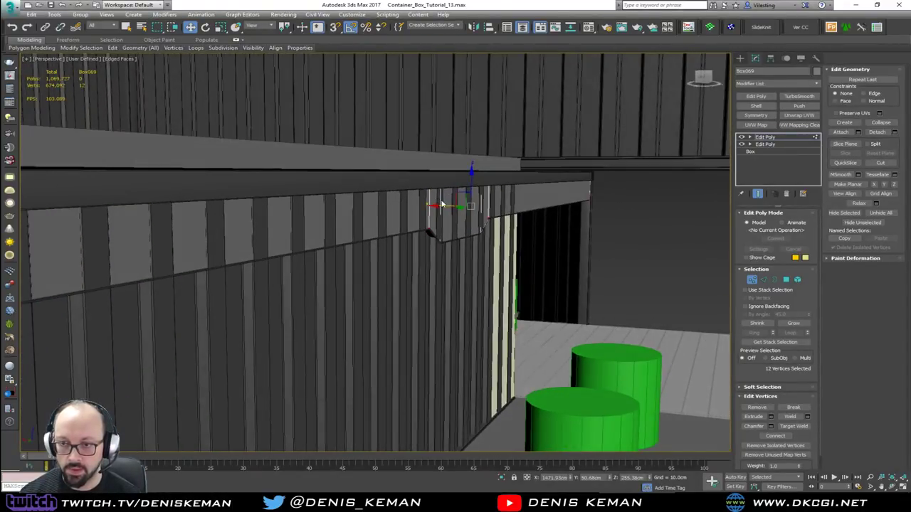
# - Try moving the selected soffit vertices freehand about 6.6 cm inward along X, and undo the move
pyautogui.moveTo(443, 205); pyautogui.dragTo(437, 204)
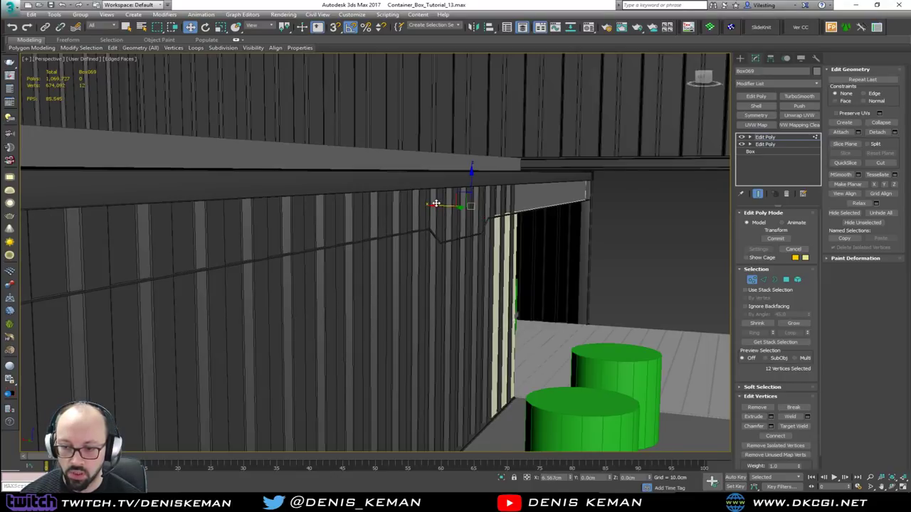
pyautogui.moveTo(434, 203); pyautogui.dragTo(435, 204)
pyautogui.hotkey('ctrl', 'z')
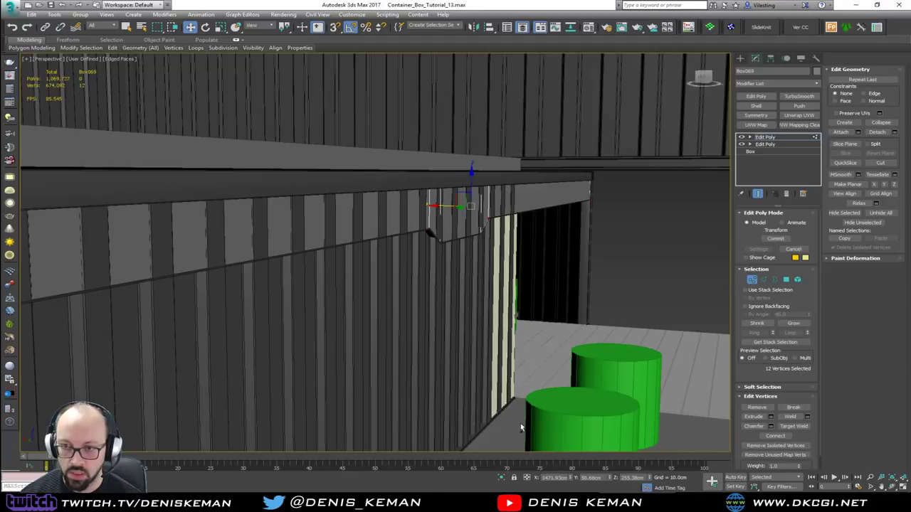
# - Offset the selected soffit vertices by exactly 8 cm along X and finish vertex editing
pyautogui.keyDown('alt'); pyautogui.moveTo(439, 219); pyautogui.dragTo(452, 222, button='middle'); pyautogui.keyUp('alt')
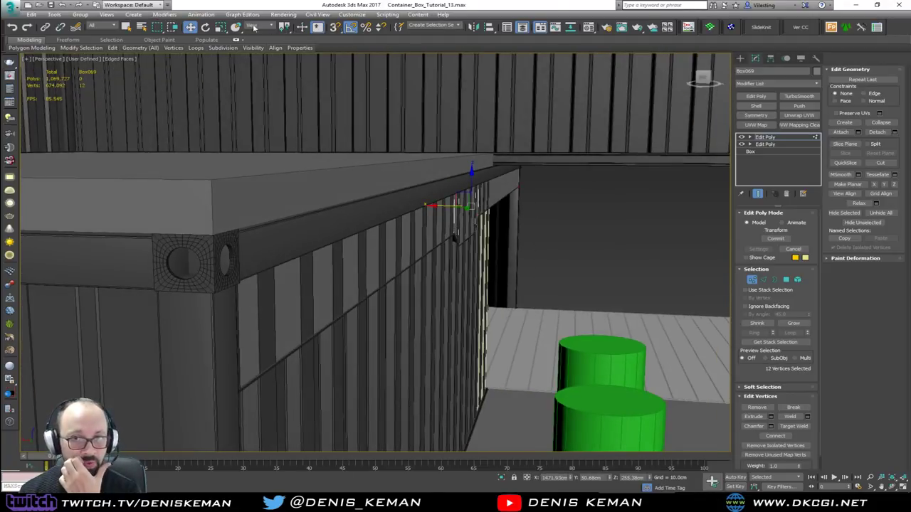
pyautogui.rightClick(190, 26)
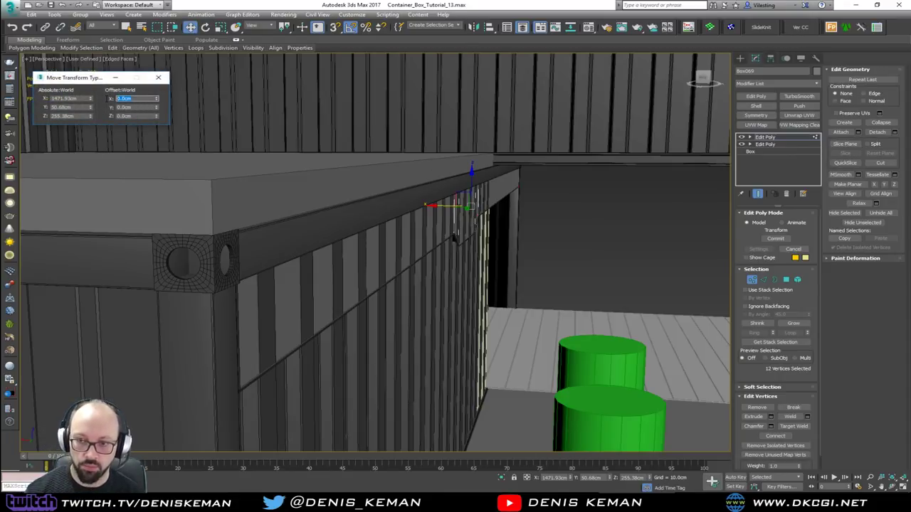
pyautogui.write('8')
pyautogui.press('Return')
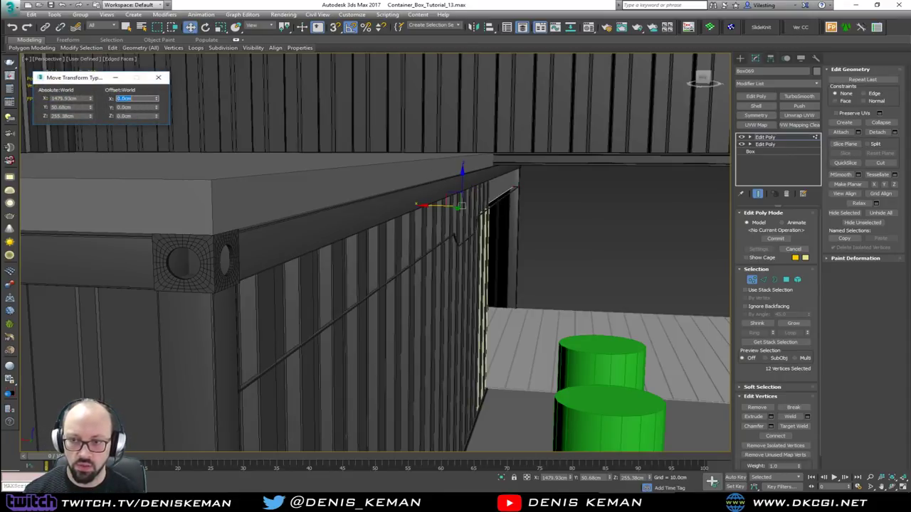
pyautogui.click(752, 282)
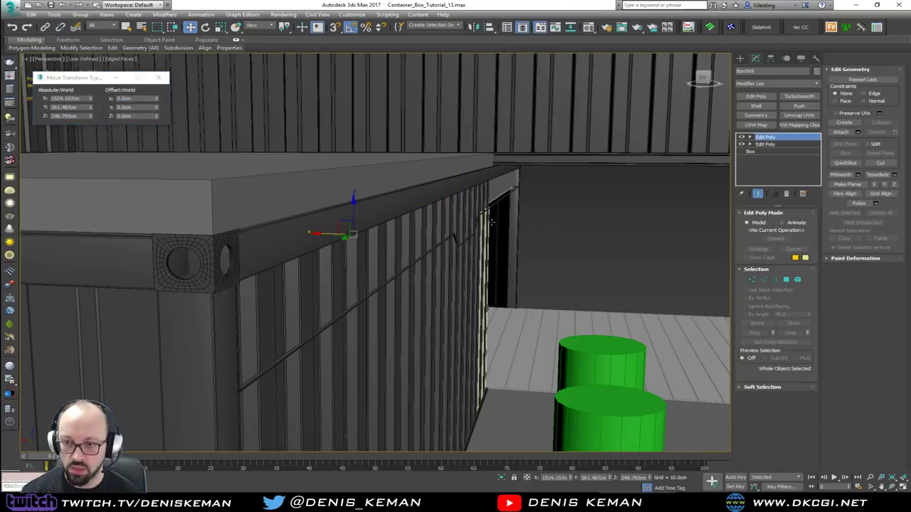
# - Select the thin trim strip along the soffit's lower edge and its 32 vertices on the corrugated wall side
pyautogui.scroll(4, 463, 237)
pyautogui.click(444, 244)
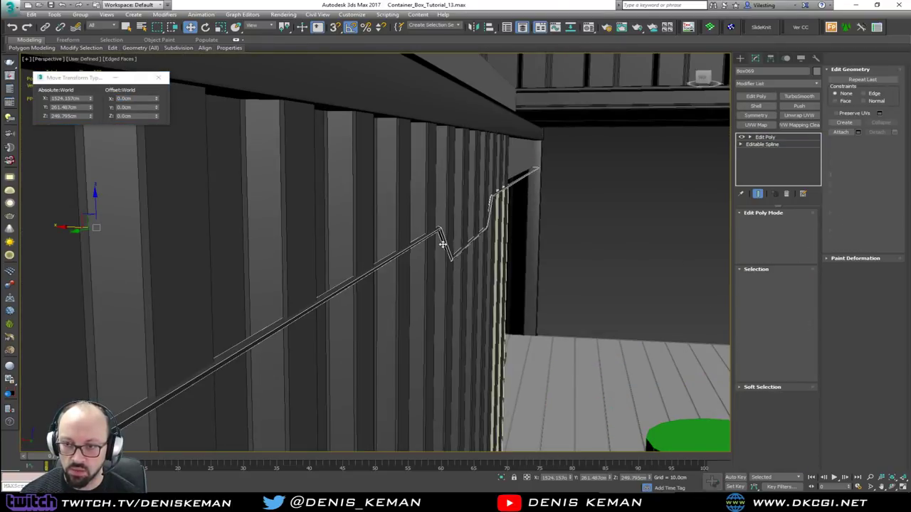
pyautogui.scroll(-5, 507, 217)
pyautogui.scroll(-6, 507, 219)
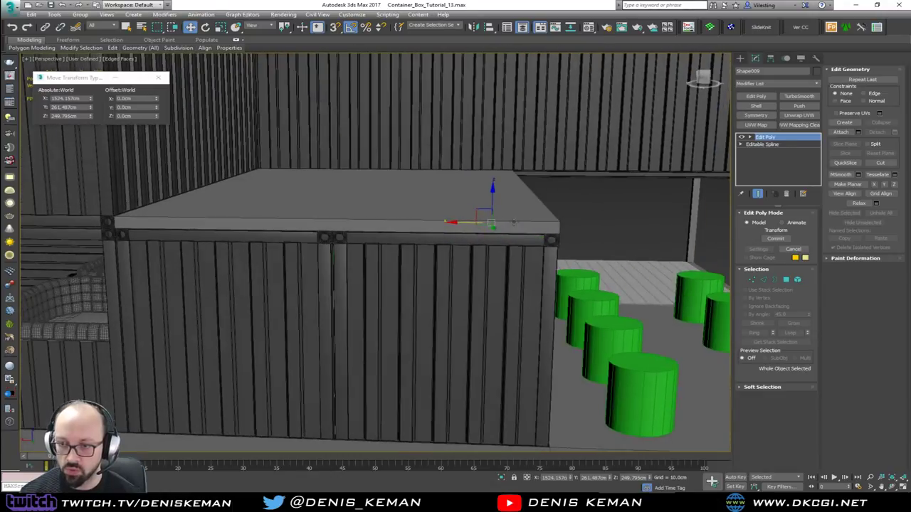
pyautogui.press('F3')
pyautogui.moveTo(513, 222); pyautogui.dragTo(456, 232, button='middle')
pyautogui.press('1')
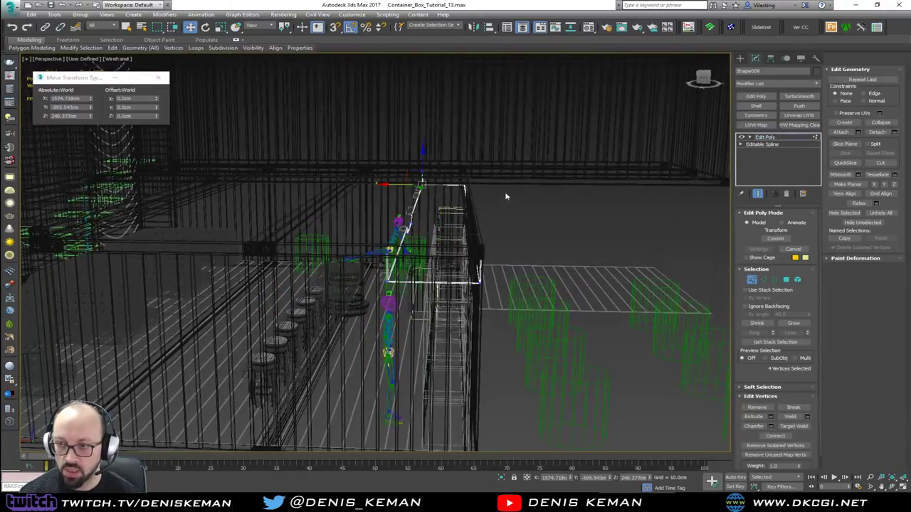
pyautogui.moveTo(464, 326); pyautogui.dragTo(442, 349)
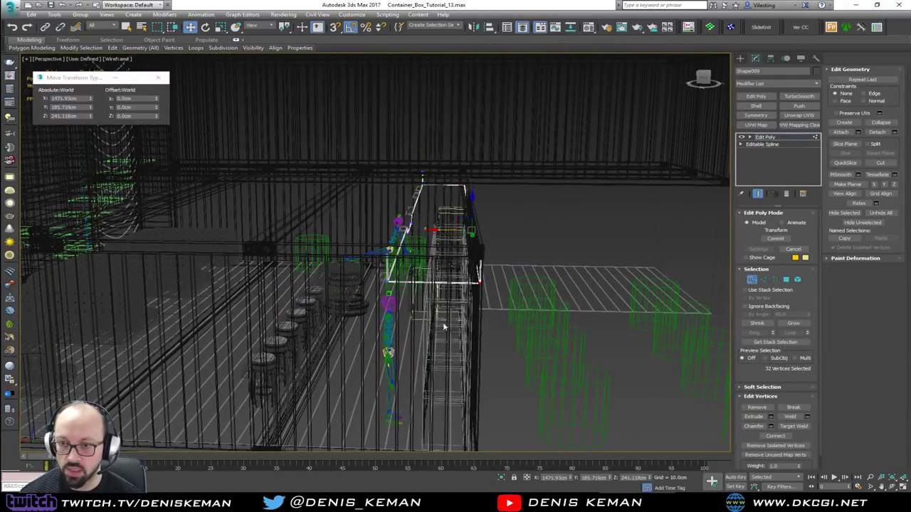
# - Offset the trim strip's selected vertices by 8 cm along X and finish vertex editing
pyautogui.click(140, 99)
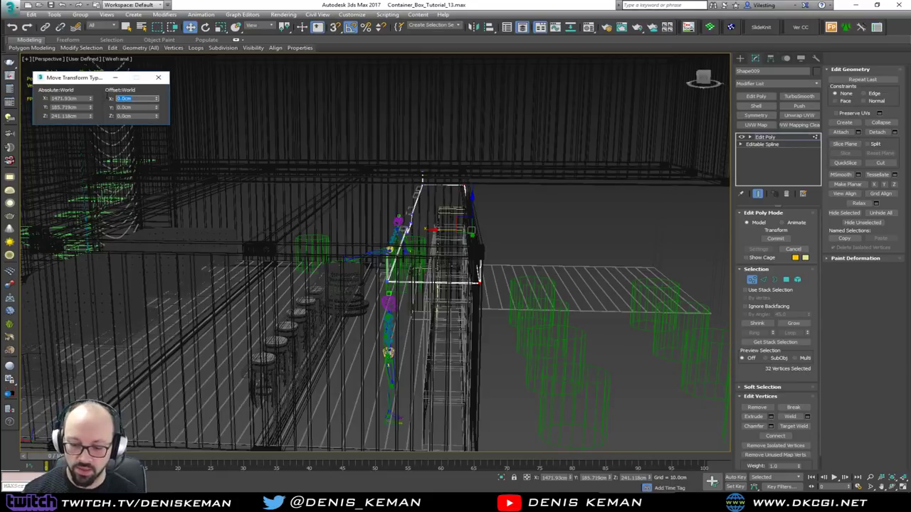
pyautogui.write('8')
pyautogui.press('Return')
pyautogui.moveTo(470, 300)
pyautogui.mouseDown(button='middle')
pyautogui.moveTo(434, 305)
pyautogui.moveTo(409, 274)
pyautogui.mouseUp(button='middle')
pyautogui.press('F3')
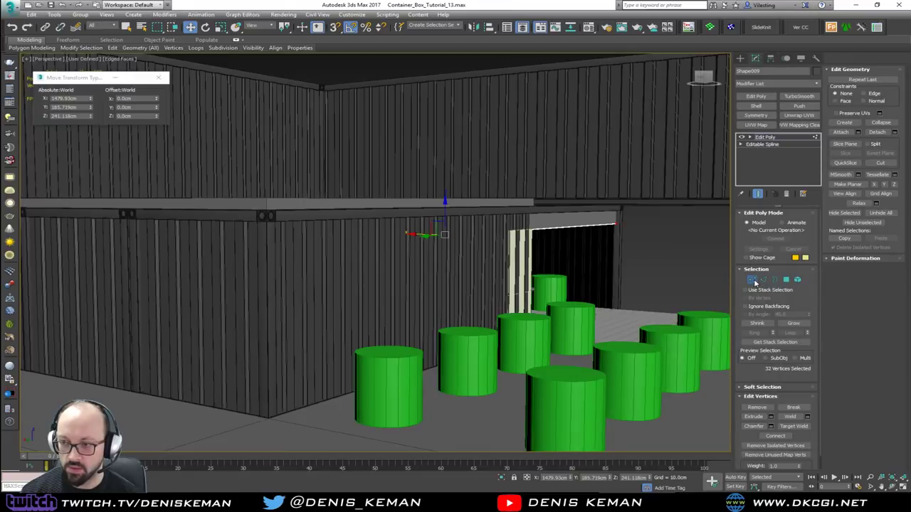
pyautogui.click(755, 283)
# - Select the pale end panel poking through the corrugated wall and its nine wall-side vertices
pyautogui.click(582, 248)
pyautogui.keyDown('alt'); pyautogui.moveTo(539, 250); pyautogui.dragTo(499, 248, button='middle'); pyautogui.keyUp('alt')
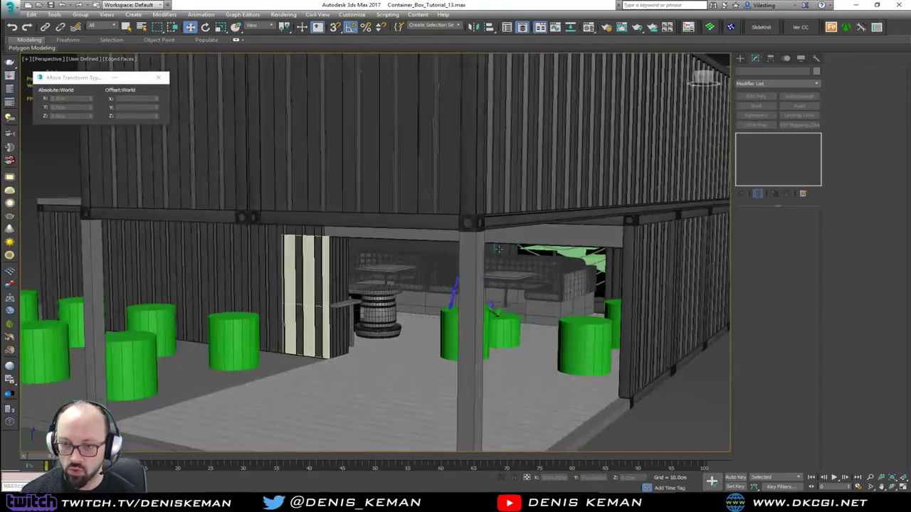
pyautogui.scroll(4, 339, 275)
pyautogui.click(320, 244)
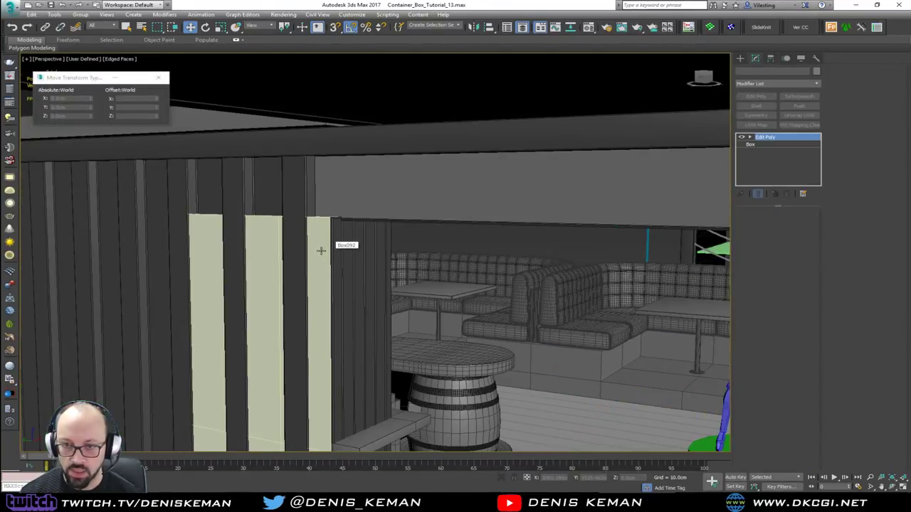
pyautogui.scroll(1, 308, 251)
pyautogui.keyDown('alt'); pyautogui.moveTo(307, 251); pyautogui.dragTo(328, 171, button='middle'); pyautogui.keyUp('alt')
pyautogui.press('1')
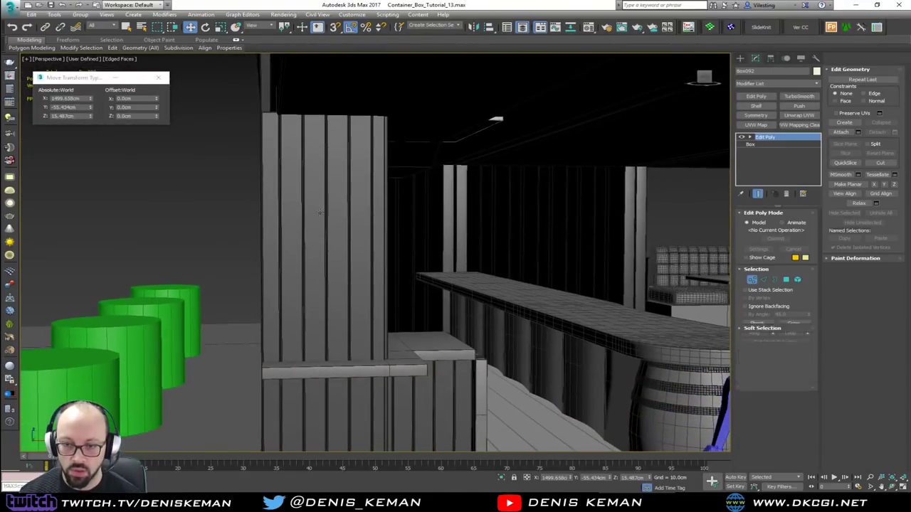
pyautogui.press('F3')
pyautogui.keyDown('alt'); pyautogui.moveTo(324, 306); pyautogui.dragTo(322, 260, button='middle'); pyautogui.keyUp('alt')
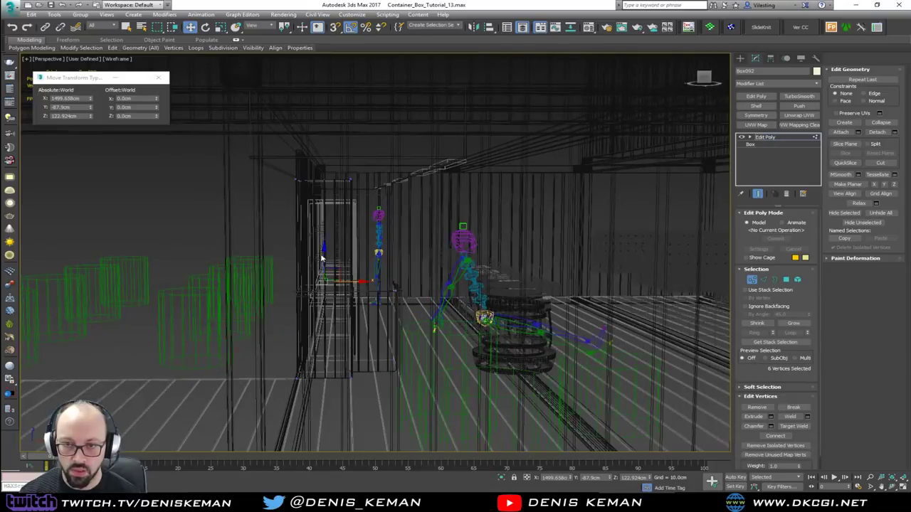
pyautogui.moveTo(265, 397); pyautogui.dragTo(264, 397)
# - Offset the end panel's nine selected vertices by 5 cm along X and finish vertex editing
pyautogui.keyDown('alt'); pyautogui.moveTo(265, 397); pyautogui.dragTo(329, 330, button='middle'); pyautogui.keyUp('alt')
pyautogui.press('F3')
pyautogui.scroll(-10, 337, 328)
pyautogui.scroll(2, 264, 242)
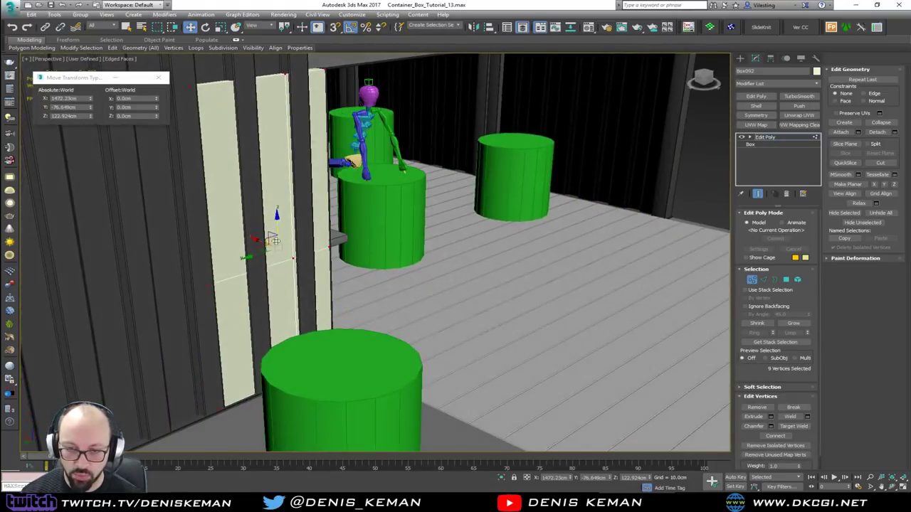
pyautogui.scroll(2, 264, 242)
pyautogui.moveTo(265, 245); pyautogui.dragTo(256, 242)
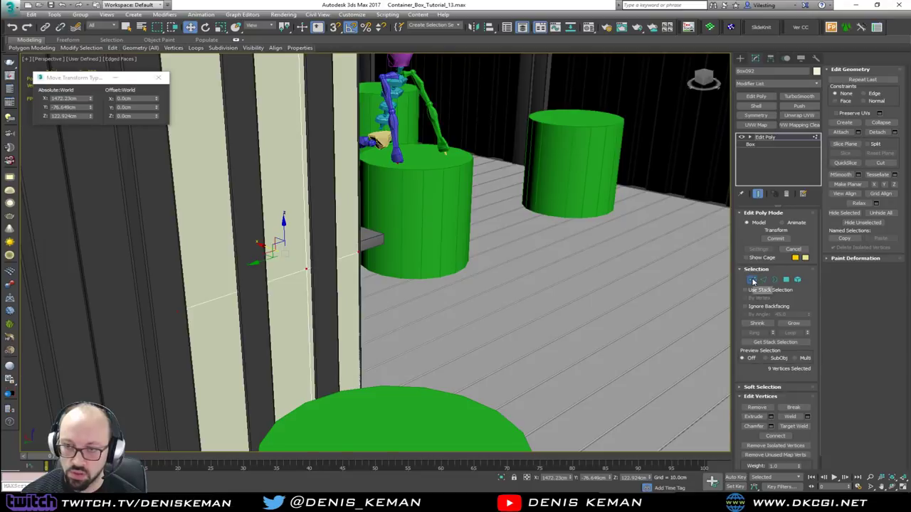
pyautogui.doubleClick(141, 100)
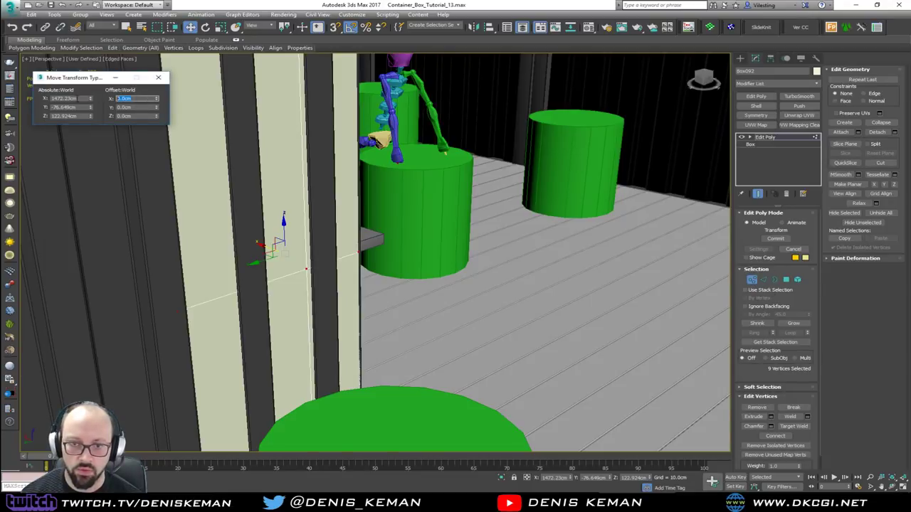
pyautogui.press('Return')
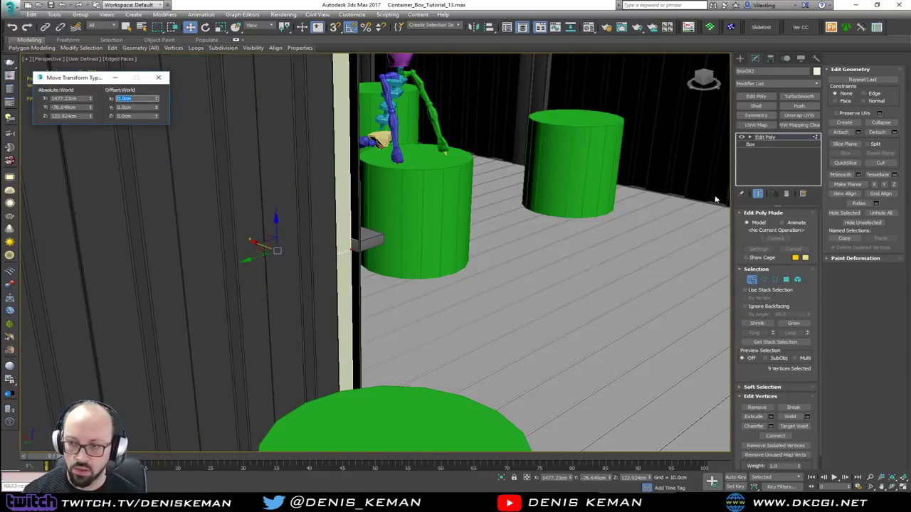
pyautogui.click(753, 281)
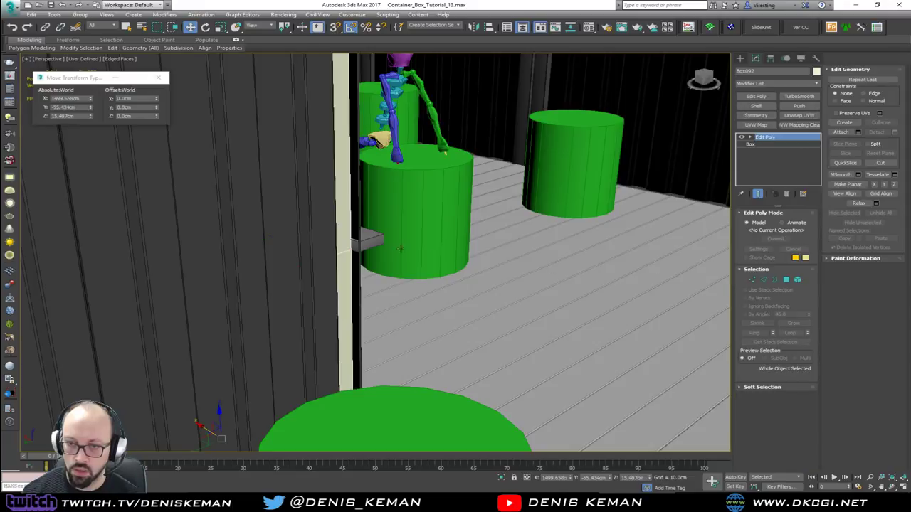
# - Select the plank cladding on the end panel and pick two wall-side corner vertices of its underlying Editable Poly
pyautogui.click(360, 259)
pyautogui.keyDown('alt'); pyautogui.moveTo(359, 259); pyautogui.dragTo(191, 229, button='middle'); pyautogui.keyUp('alt')
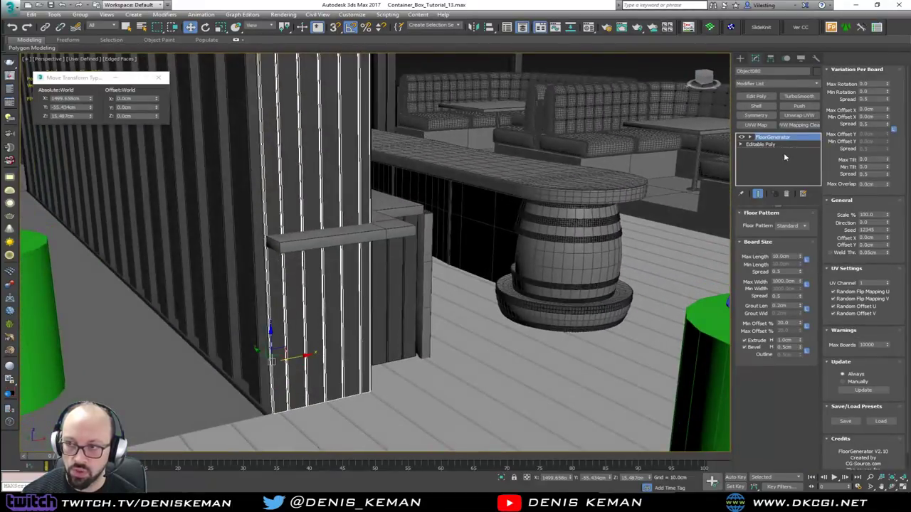
pyautogui.click(783, 144)
pyautogui.scroll(4, 359, 274)
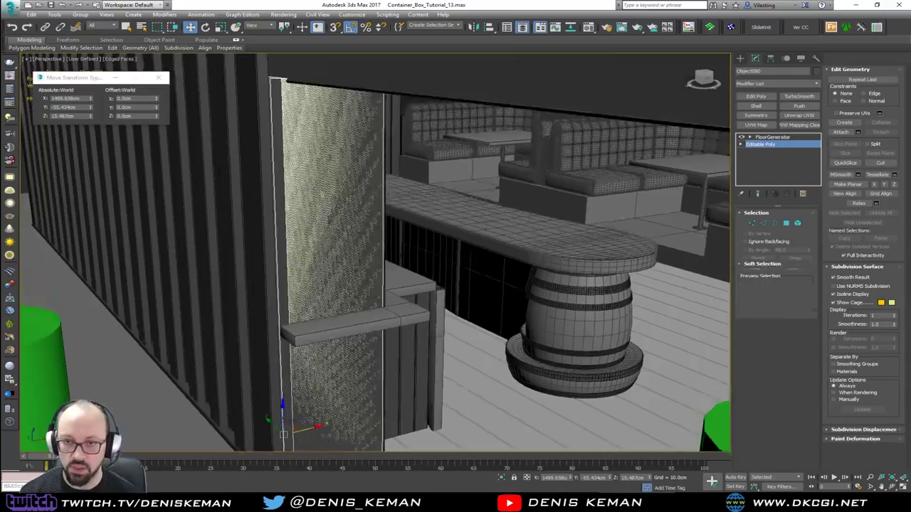
pyautogui.scroll(-3, 249, 78)
pyautogui.press('1')
pyautogui.press('F3')
pyautogui.click(271, 79)
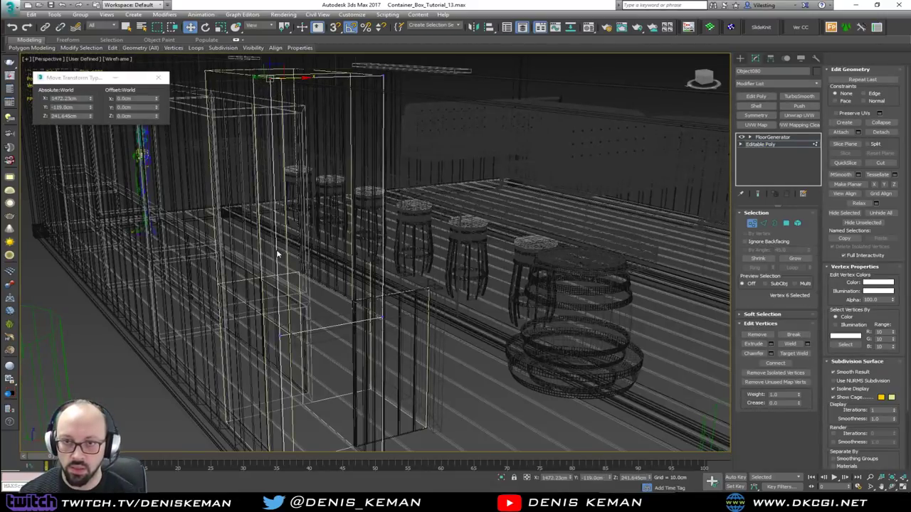
pyautogui.moveTo(278, 254); pyautogui.dragTo(276, 156, button='middle')
pyautogui.keyDown('ctrl'); pyautogui.click(293, 415); pyautogui.keyUp('ctrl')
pyautogui.moveTo(285, 255); pyautogui.dragTo(293, 353, button='middle')
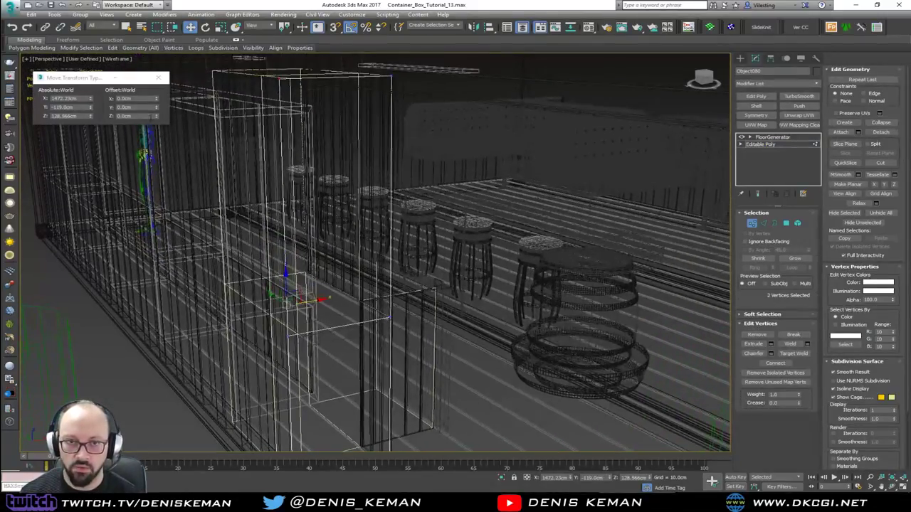
# - Try offsetting the two selected cladding vertices by 5 cm along X, and undo the move
pyautogui.moveTo(134, 99); pyautogui.dragTo(98, 98)
pyautogui.write('5')
pyautogui.press('Return')
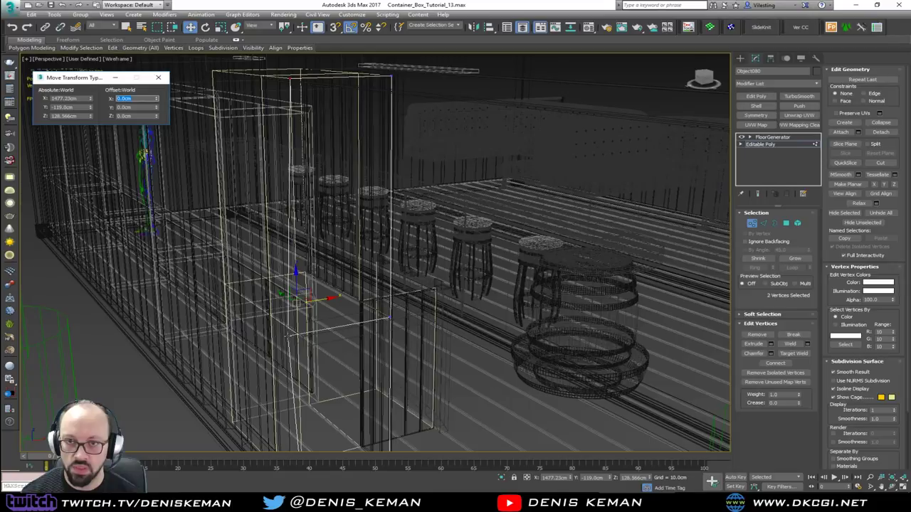
pyautogui.moveTo(300, 329); pyautogui.dragTo(309, 292, button='middle')
pyautogui.hotkey('ctrl', 'z')
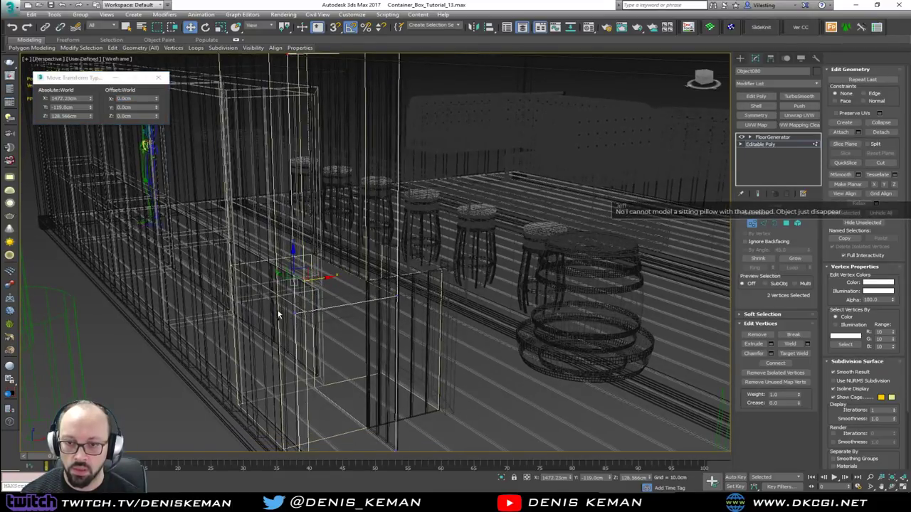
# - Add the middle wall-side vertex to the selection, offset all three by 5 cm along X, and return to the FloorGenerator modifier
pyautogui.keyDown('ctrl'); pyautogui.moveTo(279, 309); pyautogui.dragTo(305, 332); pyautogui.keyUp('ctrl')
pyautogui.moveTo(244, 242); pyautogui.dragTo(234, 293, button='middle')
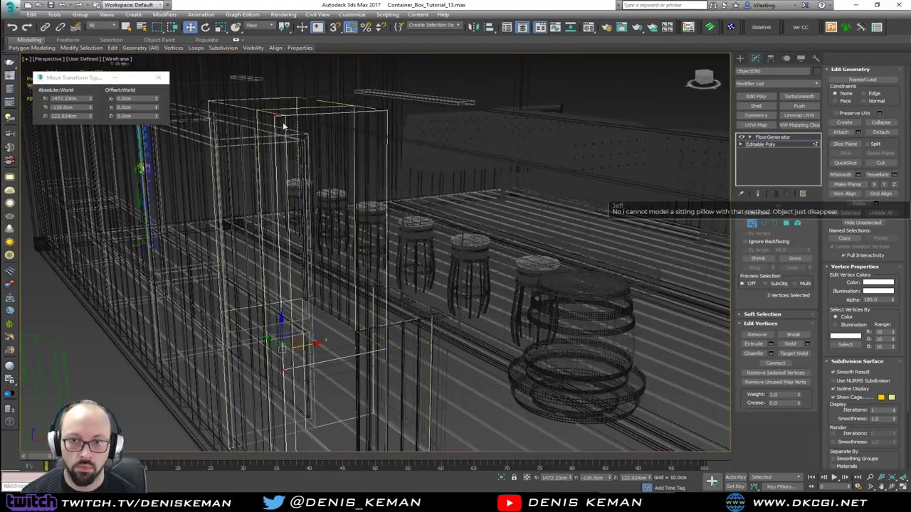
pyautogui.click(128, 98)
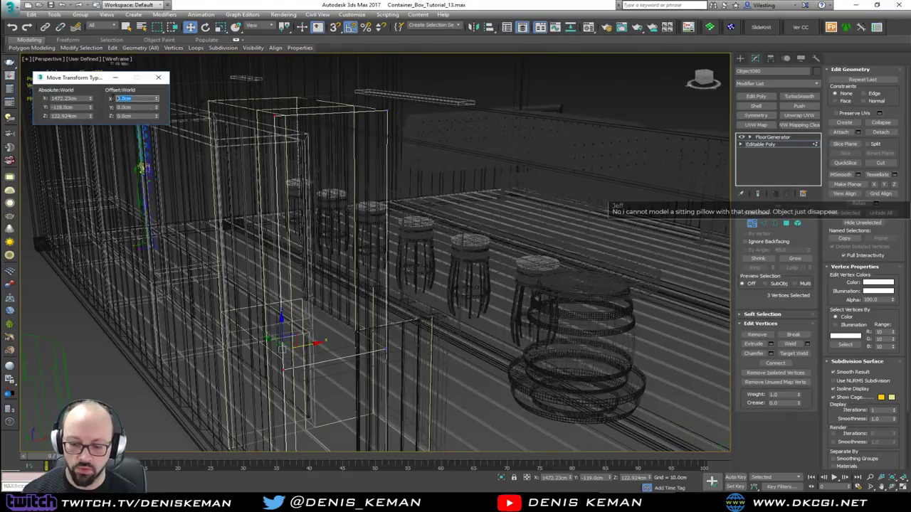
pyautogui.write('5')
pyautogui.press('Return')
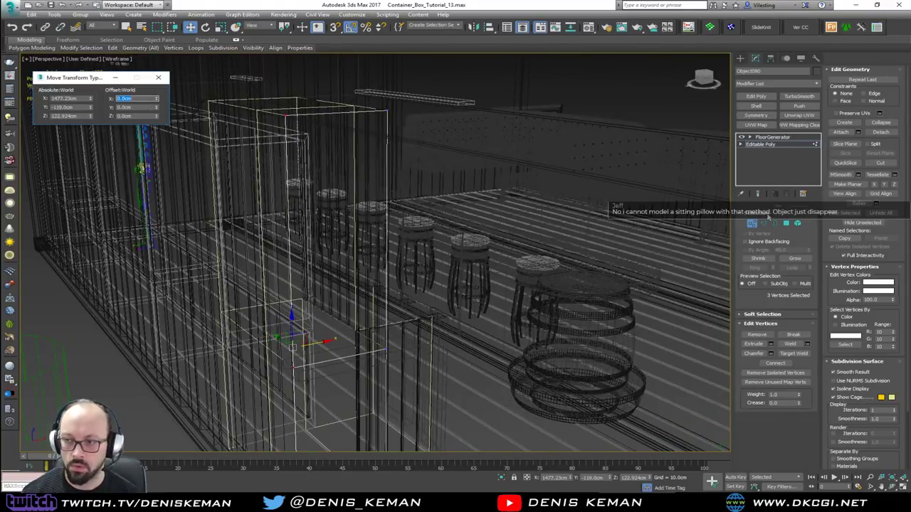
pyautogui.click(755, 226)
pyautogui.moveTo(411, 275); pyautogui.dragTo(429, 197, button='middle')
pyautogui.press('F3')
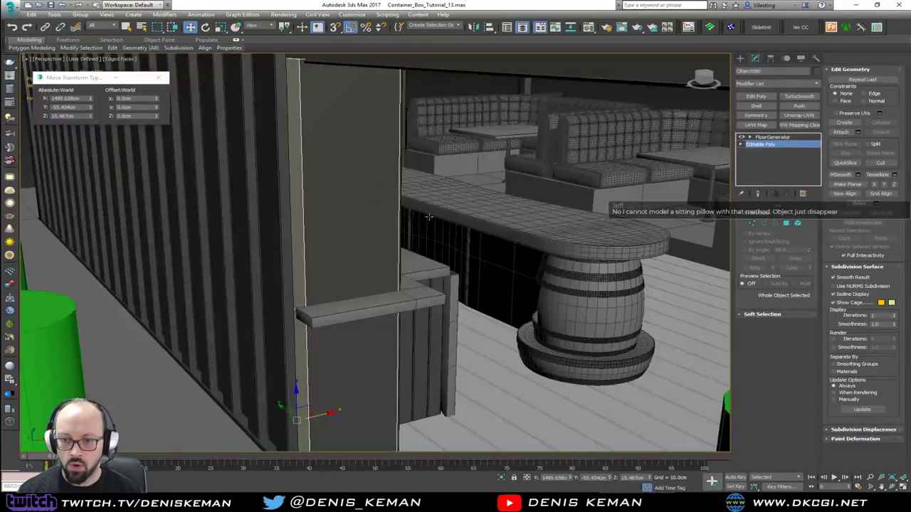
pyautogui.click(765, 138)
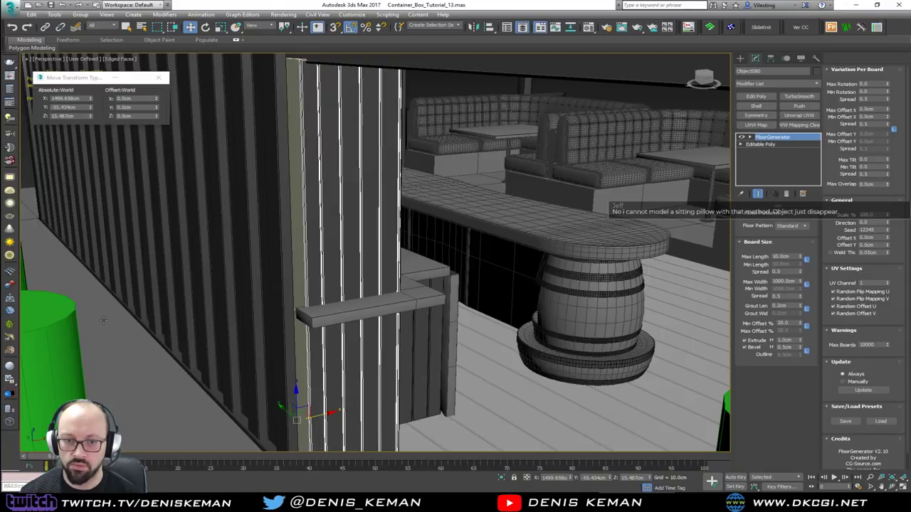
# - Deselect the plank cladding and select the end panel box beside the corrugated wall
pyautogui.moveTo(103, 320); pyautogui.dragTo(281, 335, button='middle')
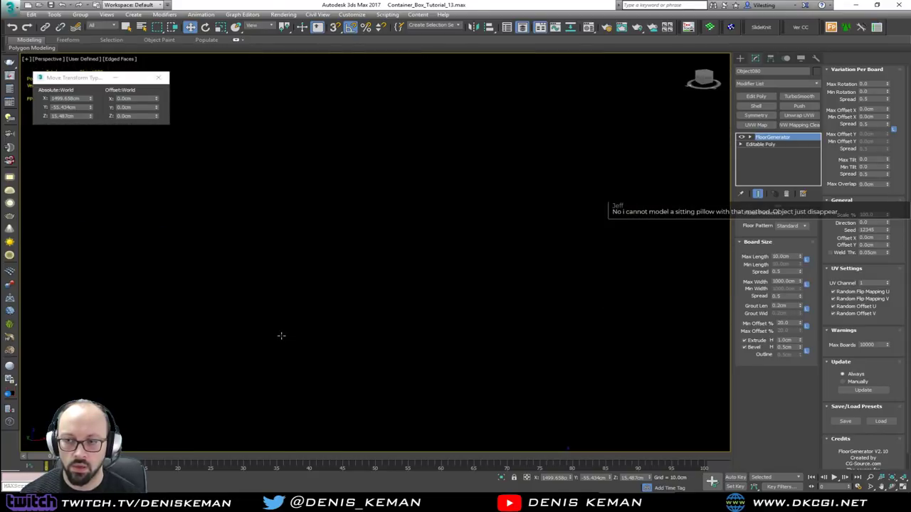
pyautogui.moveTo(461, 321); pyautogui.dragTo(451, 262, button='middle')
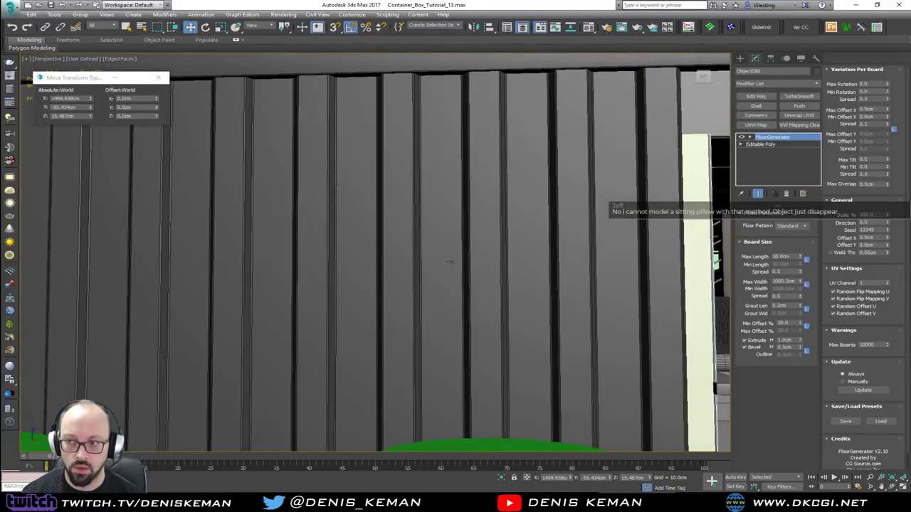
pyautogui.scroll(-3, 448, 267)
pyautogui.scroll(-3, 448, 268)
pyautogui.click(481, 81)
pyautogui.keyDown('alt'); pyautogui.moveTo(503, 169); pyautogui.dragTo(426, 198, button='middle'); pyautogui.keyUp('alt')
pyautogui.scroll(4, 318, 288)
pyautogui.keyDown('alt'); pyautogui.moveTo(318, 278); pyautogui.dragTo(383, 304, button='middle'); pyautogui.keyUp('alt')
pyautogui.moveTo(473, 311); pyautogui.dragTo(229, 280, button='middle')
pyautogui.scroll(2, 482, 234)
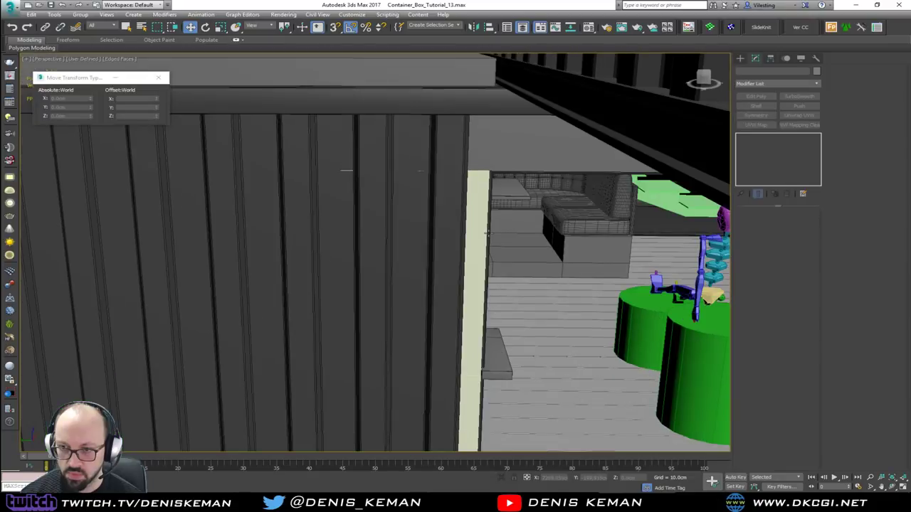
pyautogui.click(483, 233)
pyautogui.keyDown('alt'); pyautogui.moveTo(481, 232); pyautogui.dragTo(514, 244, button='middle'); pyautogui.keyUp('alt')
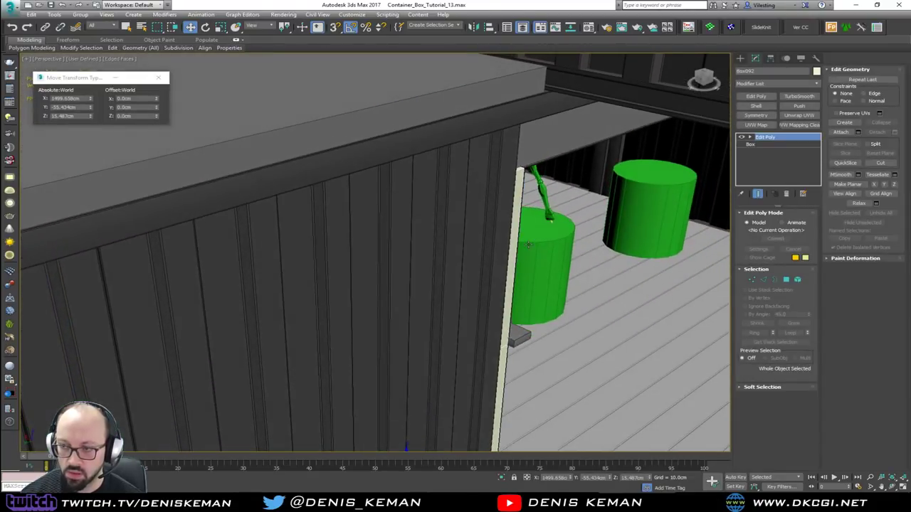
# - Select the four polygons along the full height of the end panel's side facing the corrugated wall
pyautogui.click(514, 244)
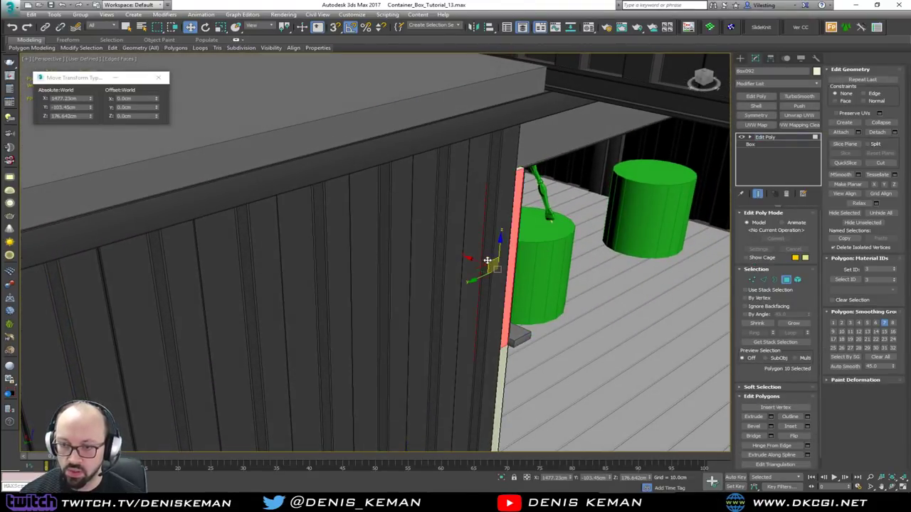
pyautogui.press('F3')
pyautogui.keyDown('ctrl'); pyautogui.click(448, 291); pyautogui.keyUp('ctrl')
pyautogui.keyDown('ctrl'); pyautogui.click(459, 377); pyautogui.keyUp('ctrl')
pyautogui.keyDown('ctrl'); pyautogui.click(479, 376); pyautogui.keyUp('ctrl')
pyautogui.moveTo(478, 375); pyautogui.dragTo(424, 301, button='middle')
pyautogui.press('F3')
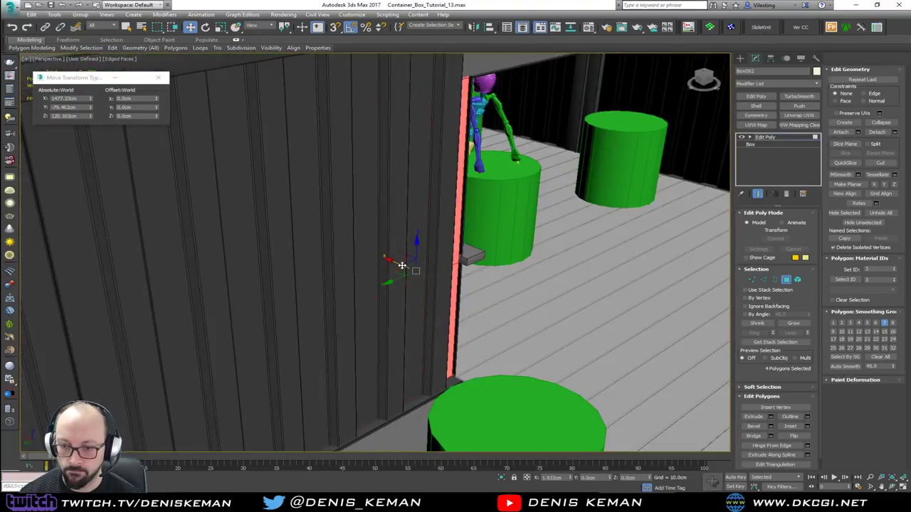
# - Shift the four selected end-panel polygons about 1.9 cm along X, finish polygon editing and deselect the panel
pyautogui.press('F3')
pyautogui.keyDown('alt'); pyautogui.moveTo(404, 266); pyautogui.dragTo(562, 288, button='middle'); pyautogui.keyUp('alt')
pyautogui.press('F3')
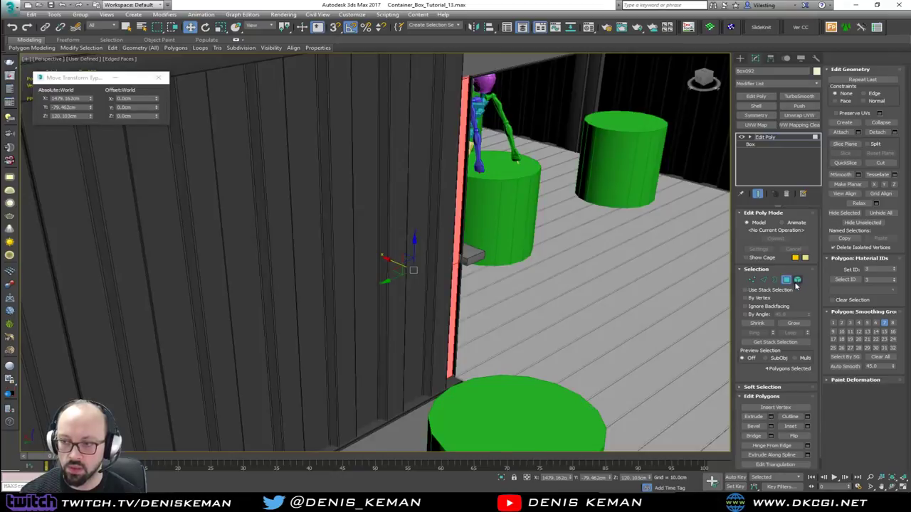
pyautogui.click(787, 280)
pyautogui.moveTo(502, 329)
pyautogui.mouseDown(button='middle')
pyautogui.moveTo(328, 236)
pyautogui.moveTo(242, 228)
pyautogui.moveTo(248, 203)
pyautogui.moveTo(274, 223)
pyautogui.mouseUp(button='middle')
pyautogui.scroll(-5, 327, 236)
pyautogui.click(672, 397)
pyautogui.scroll(2, 275, 223)
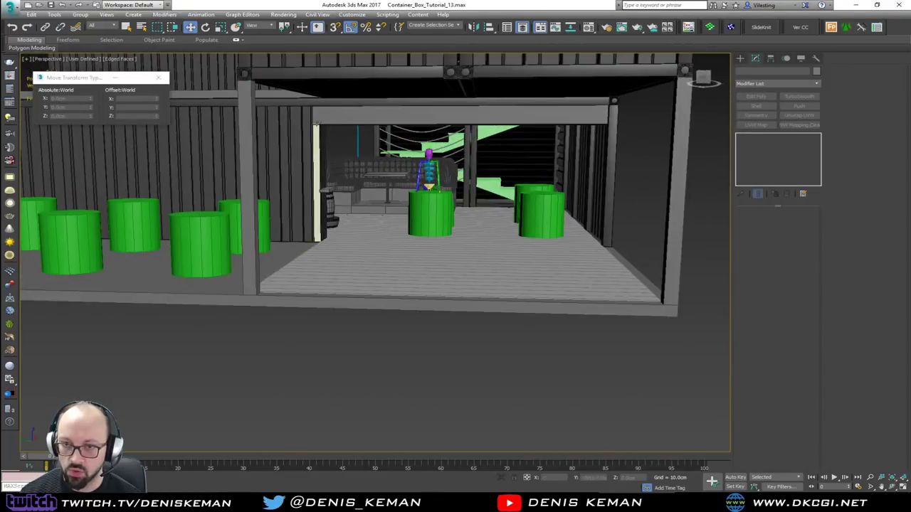
pyautogui.keyDown('alt'); pyautogui.moveTo(314, 157); pyautogui.dragTo(330, 120, button='middle'); pyautogui.keyUp('alt')
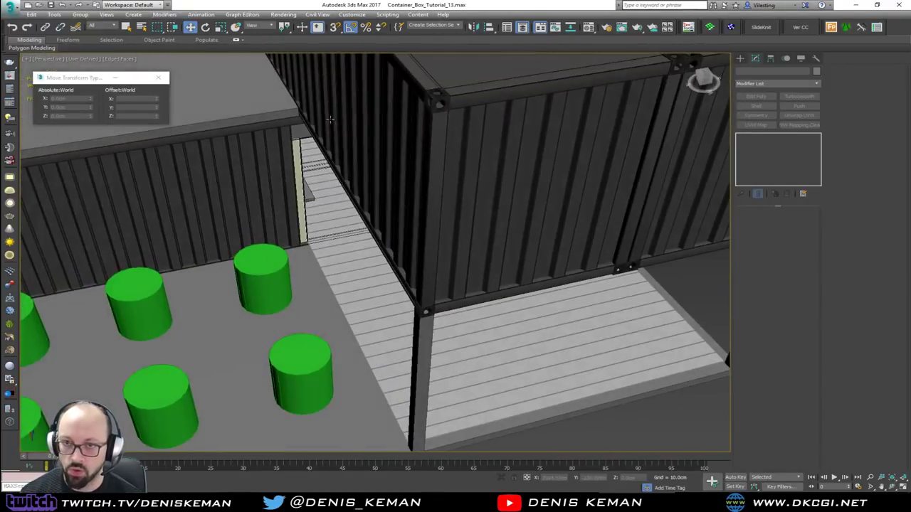
pyautogui.scroll(3, 307, 205)
pyautogui.keyDown('alt'); pyautogui.moveTo(323, 220); pyautogui.dragTo(409, 289, button='middle'); pyautogui.keyUp('alt')
pyautogui.click(401, 273)
pyautogui.scroll(-4, 331, 286)
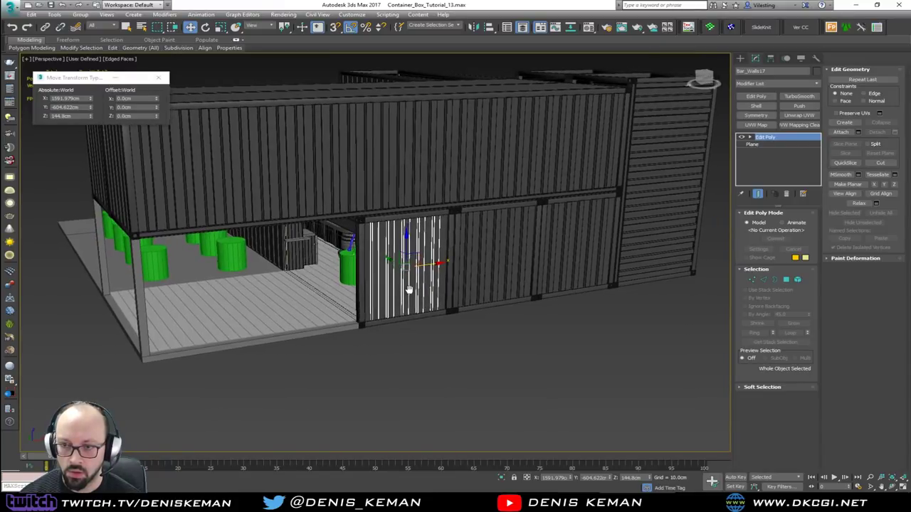
pyautogui.click(502, 352)
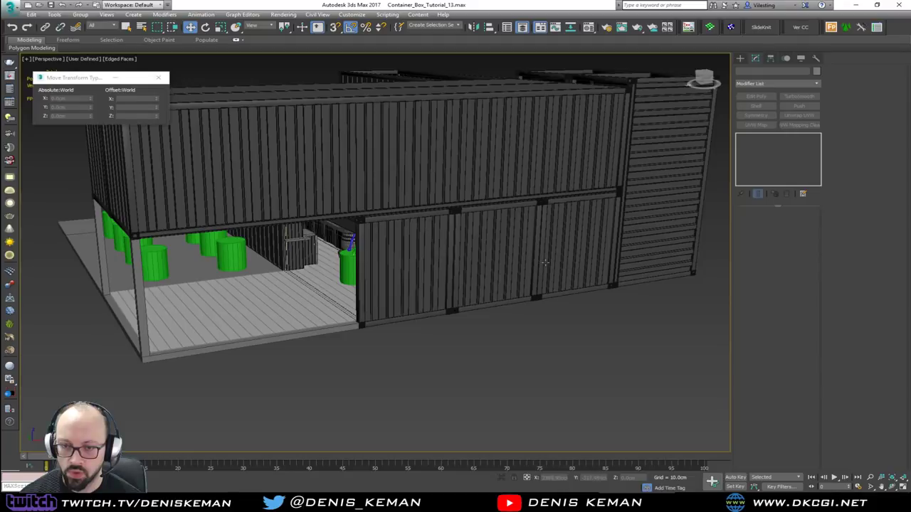
pyautogui.press('s')
pyautogui.click(402, 284)
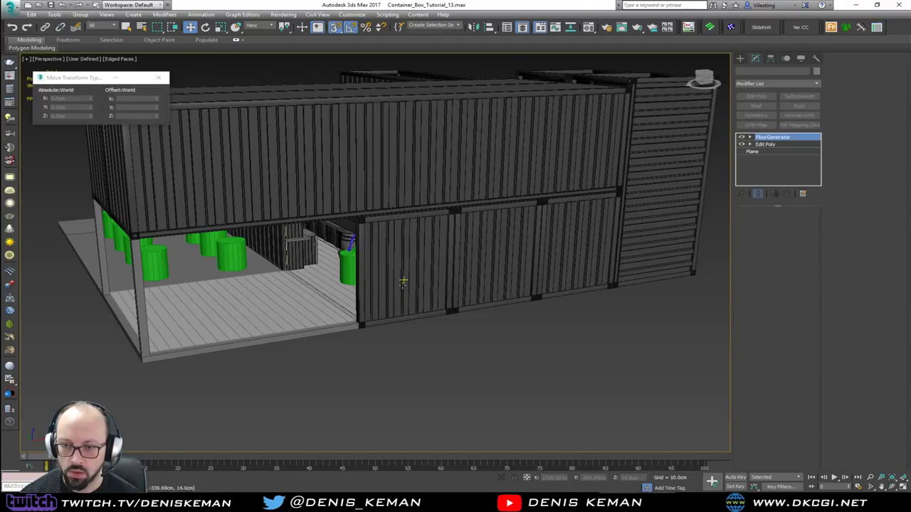
pyautogui.click(420, 282)
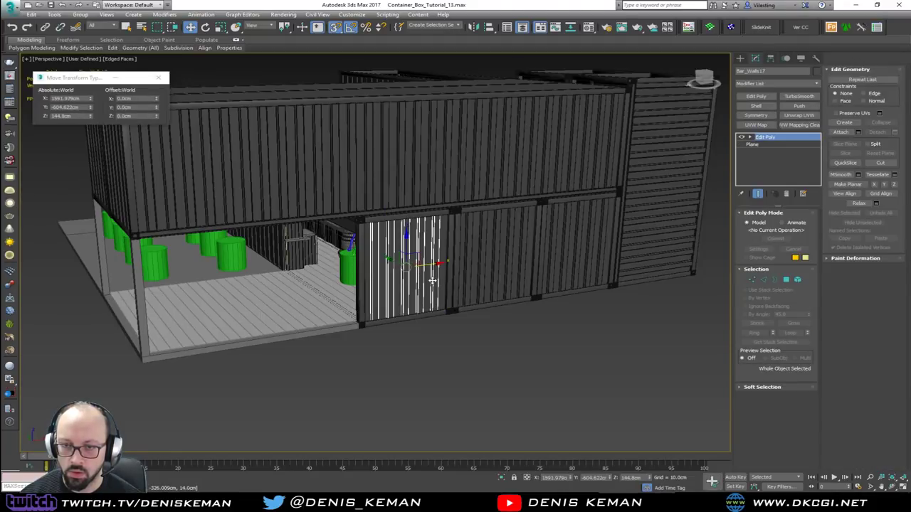
pyautogui.press('s')
# - Copy the upper floor's long corrugated wall about 291 cm straight down to the ground floor as an independent copy
pyautogui.click(395, 158)
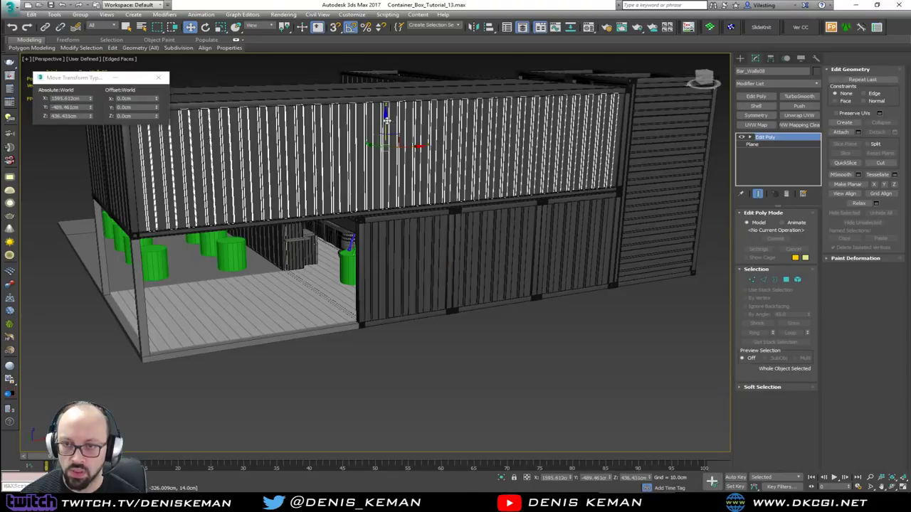
pyautogui.moveTo(386, 121)
pyautogui.mouseDown()
pyautogui.moveTo(377, 205)
pyautogui.moveTo(384, 225)
pyautogui.mouseUp()
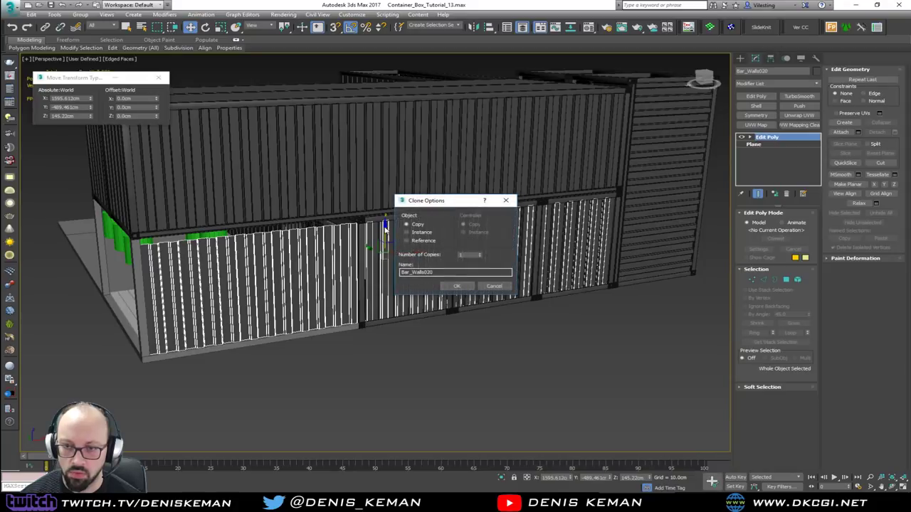
pyautogui.click(468, 290)
pyautogui.scroll(-3, 468, 289)
pyautogui.keyDown('alt'); pyautogui.moveTo(468, 289); pyautogui.dragTo(440, 293, button='middle'); pyautogui.keyUp('alt')
# - Delete the wall copy's polygons that overlap the existing ground-floor containers, growing the selection by one, and keep the section across the open bay
pyautogui.click(787, 281)
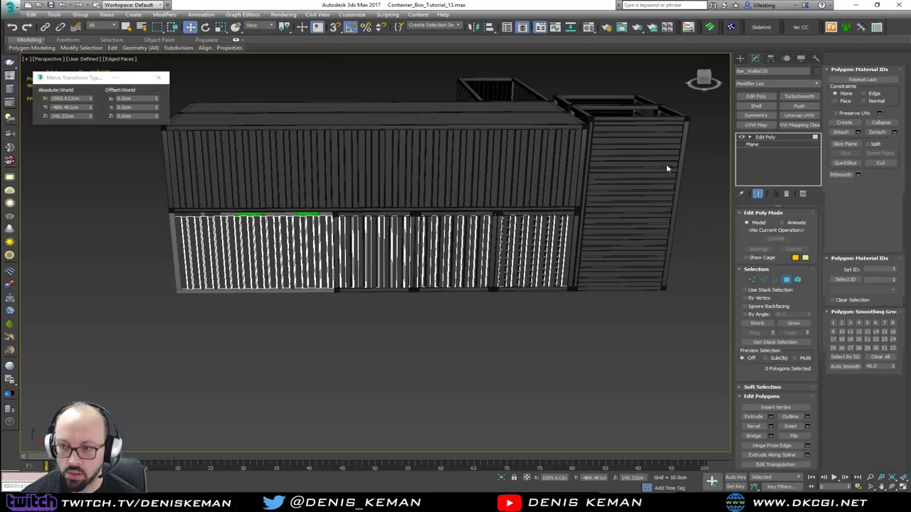
pyautogui.moveTo(658, 151); pyautogui.dragTo(342, 332)
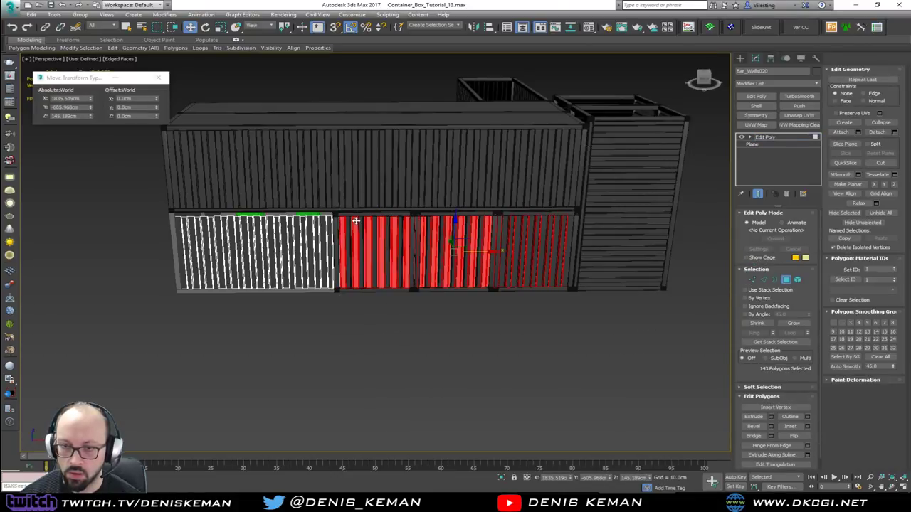
pyautogui.scroll(10, 349, 218)
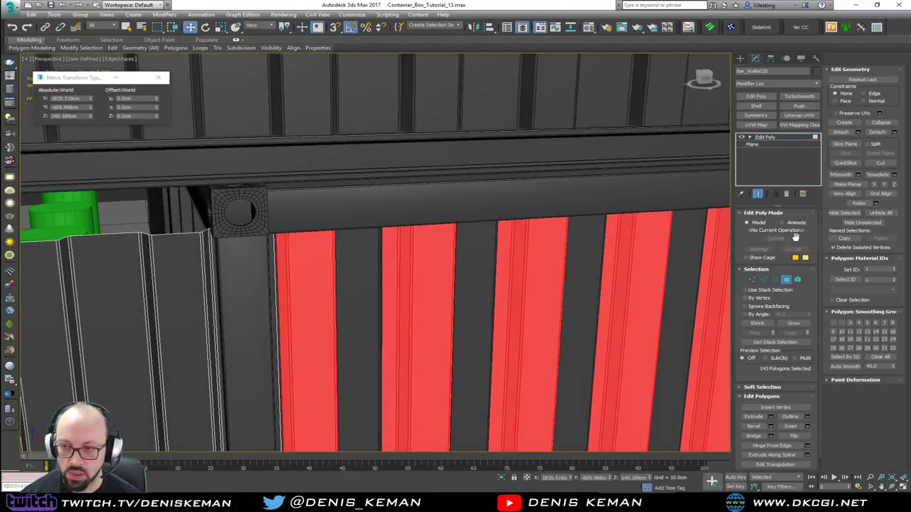
pyautogui.click(793, 324)
pyautogui.click(793, 324)
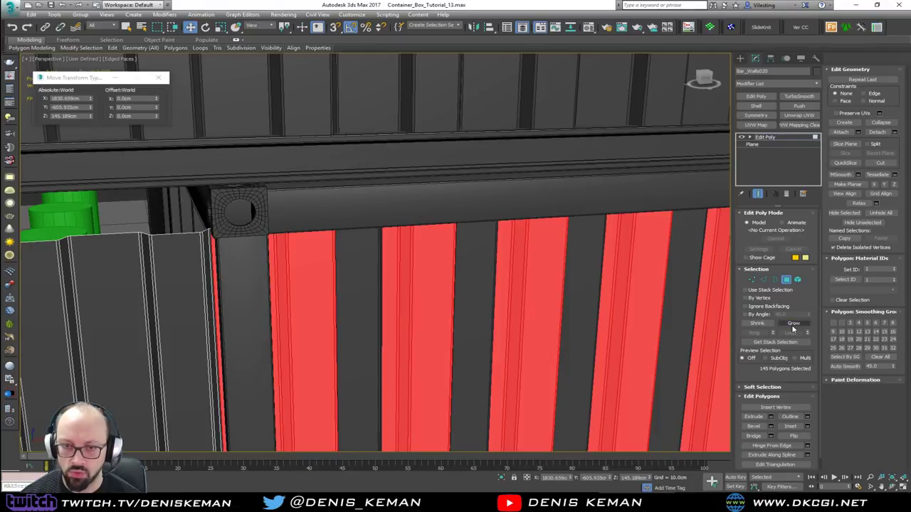
pyautogui.hotkey('ctrl', 'z')
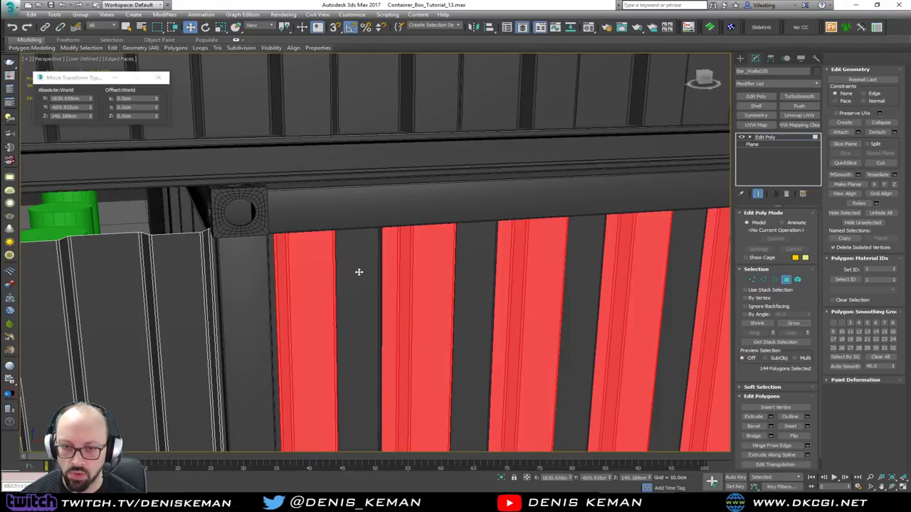
pyautogui.moveTo(357, 271); pyautogui.dragTo(345, 102, button='middle')
pyautogui.scroll(-5, 345, 121)
pyautogui.hotkey('ctrl', 'd')
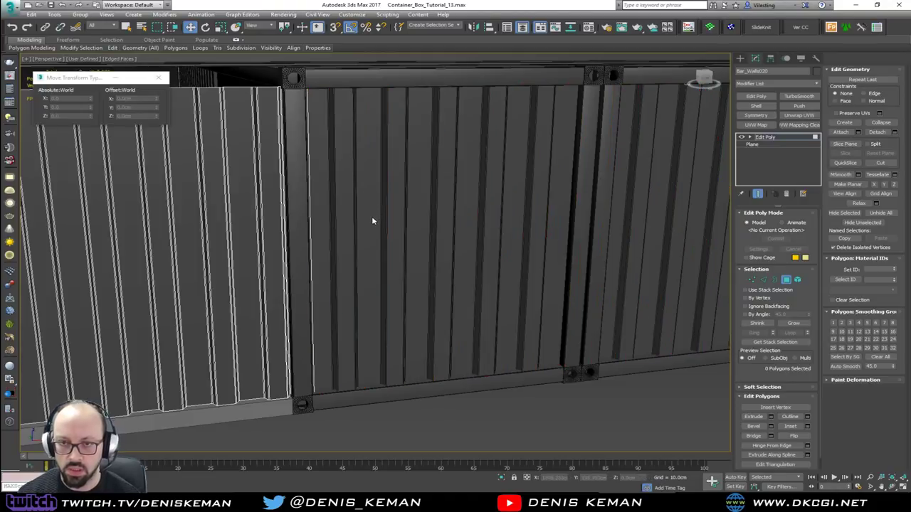
# - Move the wall copy's two end vertices beside the existing containers slightly along X into the corner post, and finish vertex editing
pyautogui.scroll(3, 366, 221)
pyautogui.moveTo(360, 223); pyautogui.dragTo(376, 181, button='middle')
pyautogui.scroll(-3, 376, 181)
pyautogui.press('1')
pyautogui.press('F3')
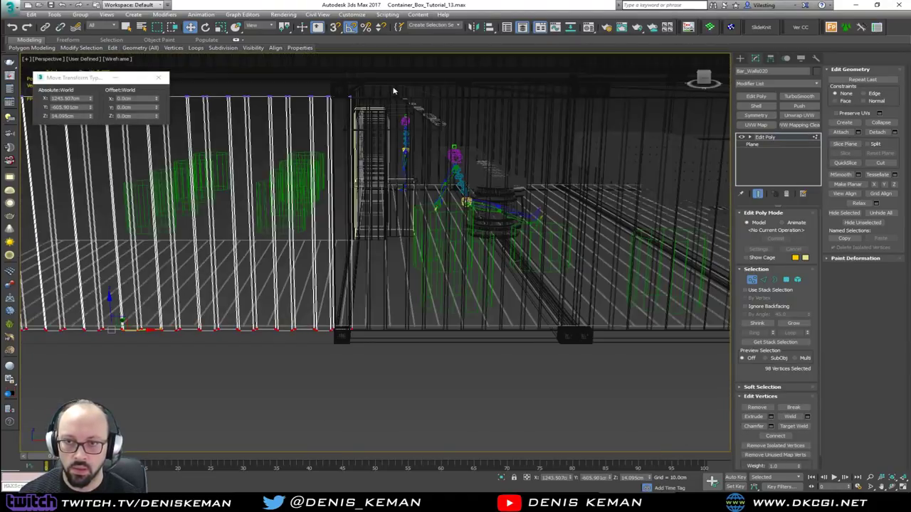
pyautogui.moveTo(348, 343); pyautogui.dragTo(349, 341)
pyautogui.press('F3')
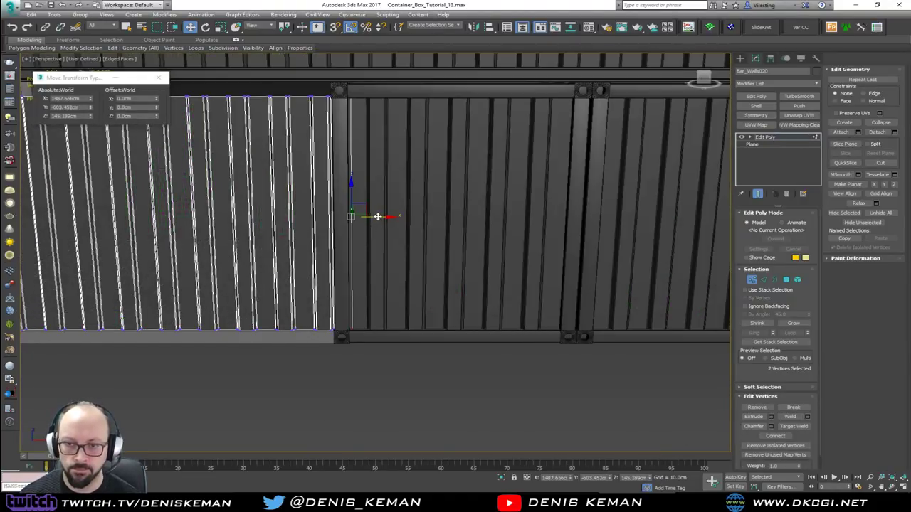
pyautogui.moveTo(378, 217); pyautogui.dragTo(371, 216)
pyautogui.moveTo(366, 196); pyautogui.dragTo(606, 246, button='middle')
pyautogui.scroll(-4, 606, 246)
pyautogui.press('1')
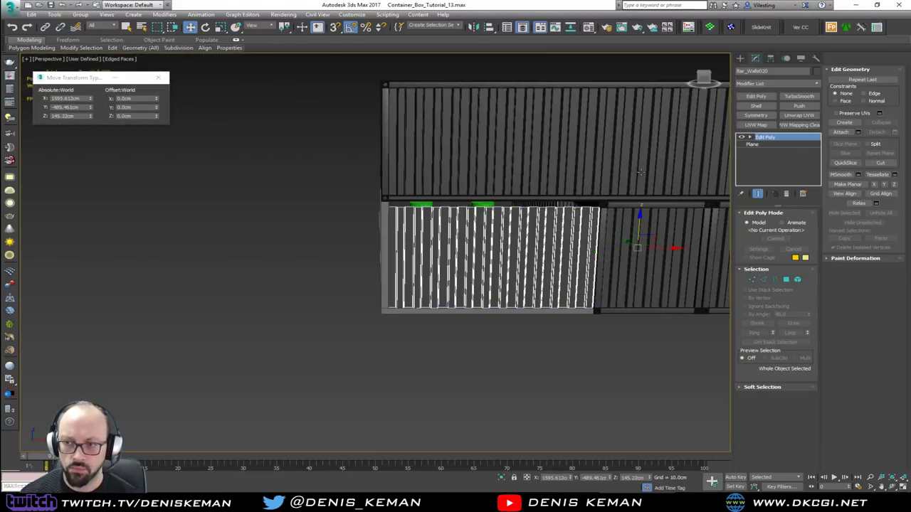
# - Raise the wall copy's top row of vertices about 17 cm to the upper container's frame, finish vertex editing and deselect
pyautogui.keyDown('alt'); pyautogui.moveTo(641, 172); pyautogui.dragTo(656, 178, button='middle'); pyautogui.keyUp('alt')
pyautogui.press('1')
pyautogui.moveTo(656, 182); pyautogui.dragTo(369, 222)
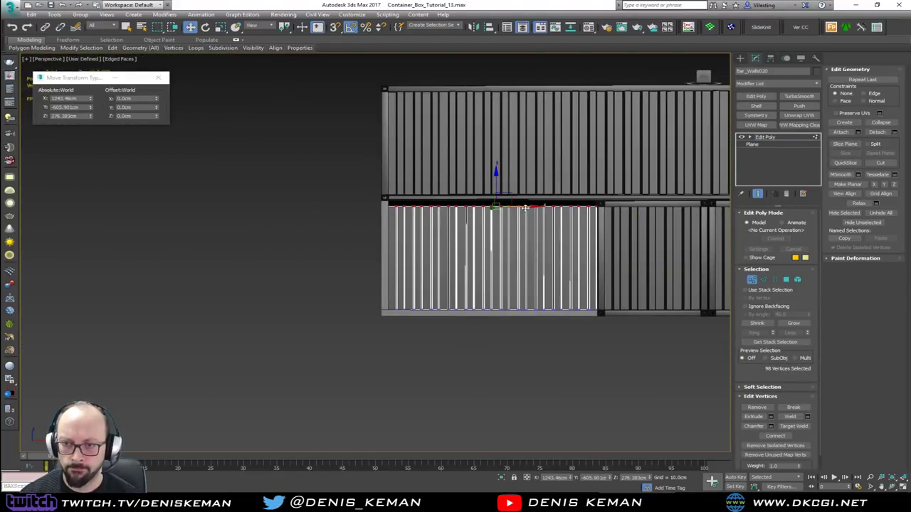
pyautogui.moveTo(525, 207); pyautogui.dragTo(412, 237, button='middle')
pyautogui.moveTo(385, 213); pyautogui.dragTo(382, 199)
pyautogui.keyDown('alt'); pyautogui.moveTo(382, 199); pyautogui.dragTo(450, 222, button='middle'); pyautogui.keyUp('alt')
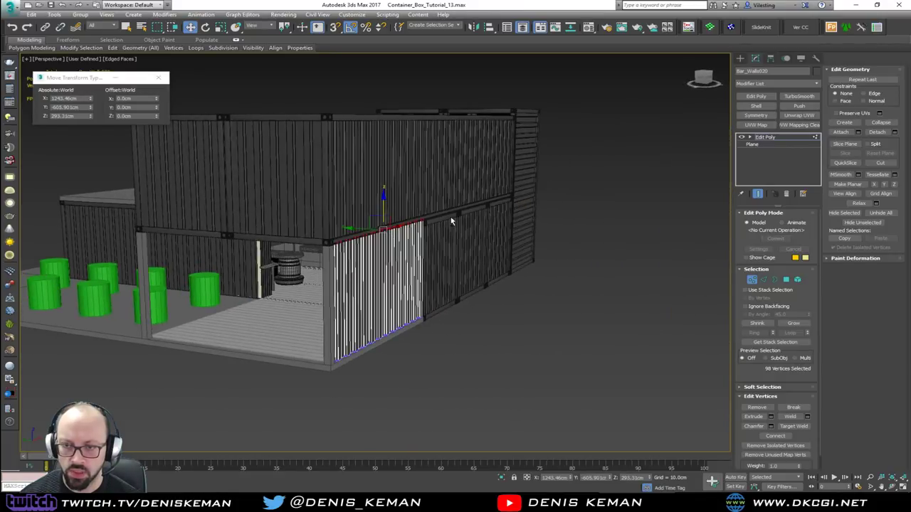
pyautogui.click(752, 281)
pyautogui.click(490, 310)
# - Turn off edged faces and examine the new ground-floor wall and the building's exterior from several sides
pyautogui.scroll(5, 421, 306)
pyautogui.press('F4')
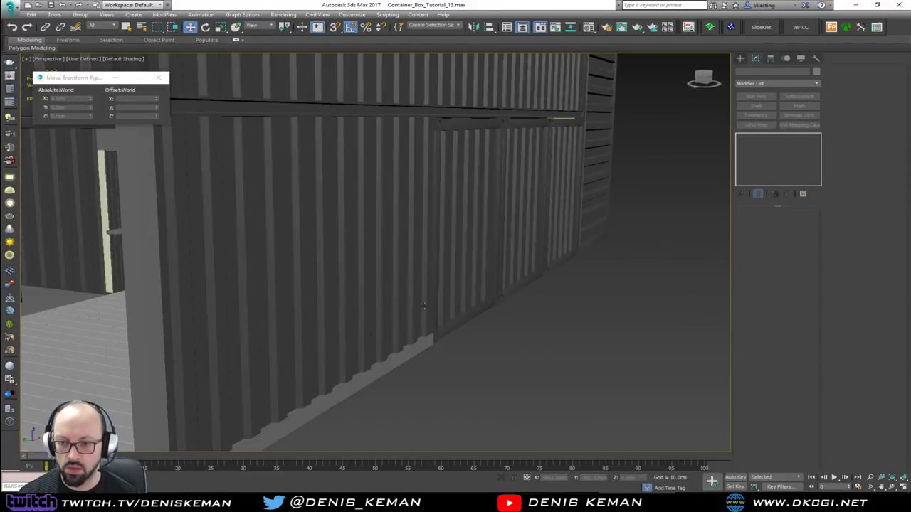
pyautogui.keyDown('alt'); pyautogui.moveTo(426, 302); pyautogui.dragTo(493, 296, button='middle'); pyautogui.keyUp('alt')
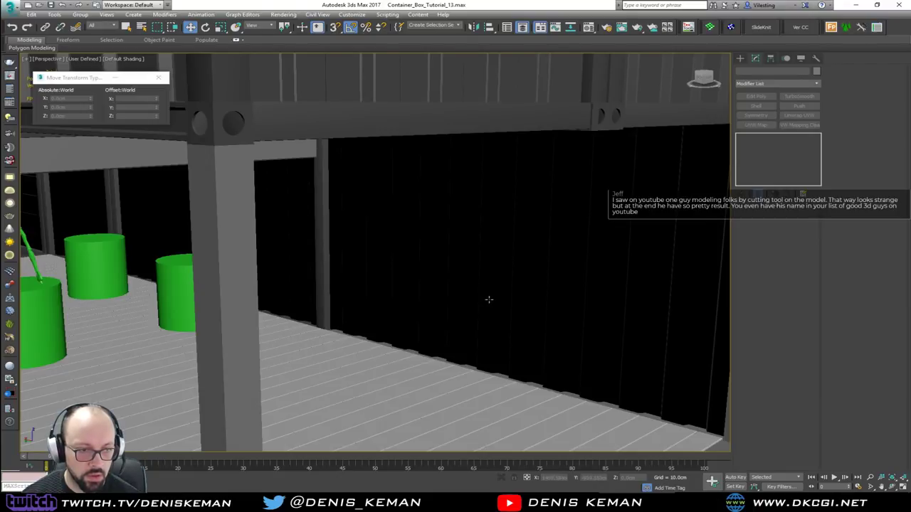
pyautogui.scroll(-4, 487, 300)
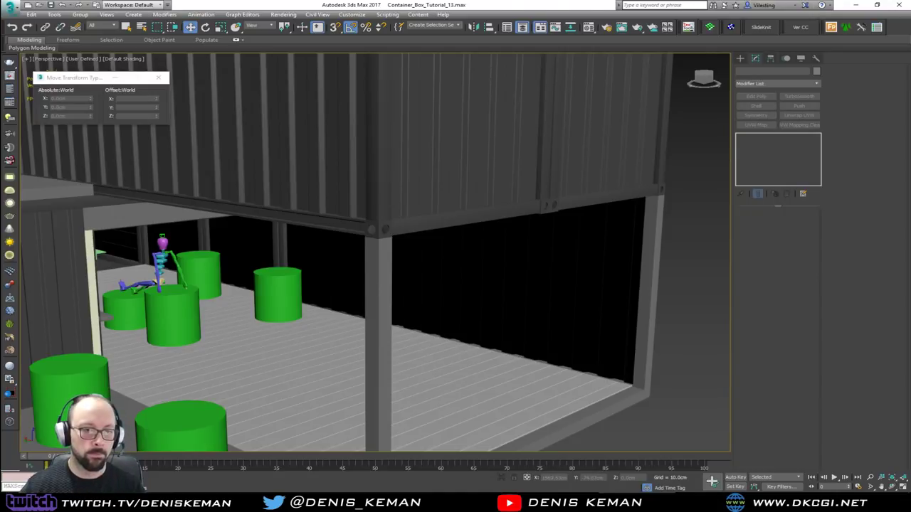
pyautogui.scroll(-10, 283, 285)
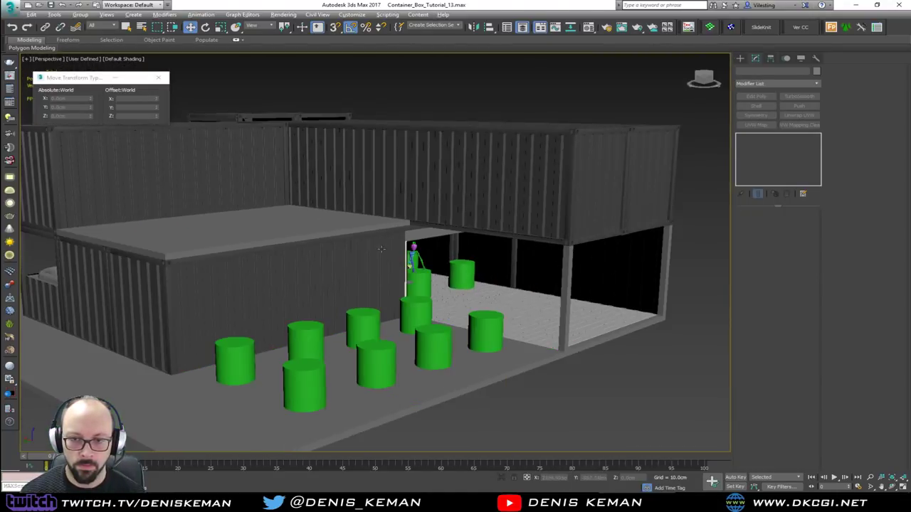
pyautogui.keyDown('alt'); pyautogui.moveTo(382, 248); pyautogui.dragTo(293, 246, button='middle'); pyautogui.keyUp('alt')
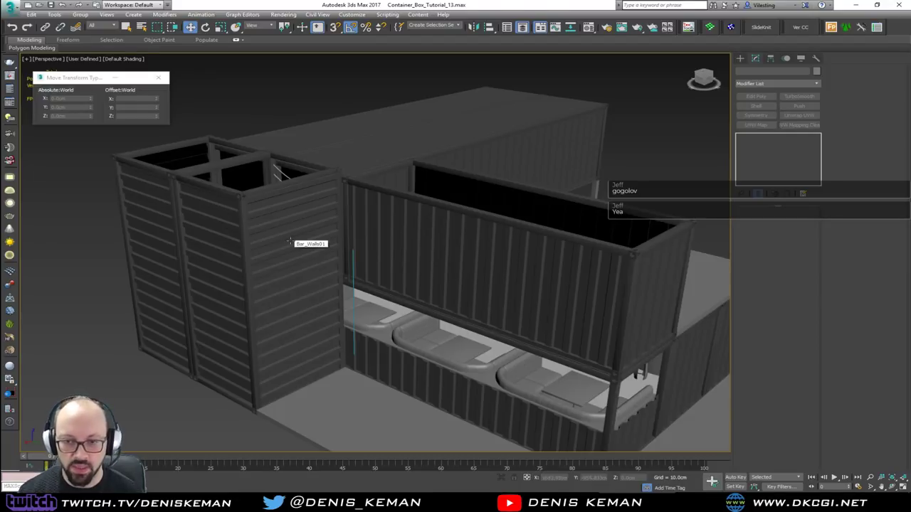
pyautogui.moveTo(303, 260); pyautogui.dragTo(388, 207, button='middle')
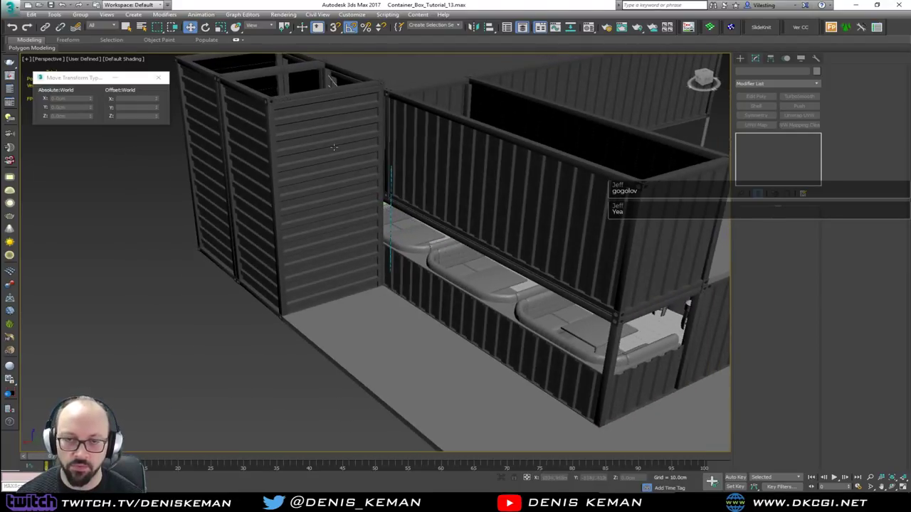
pyautogui.keyDown('alt'); pyautogui.moveTo(333, 147); pyautogui.dragTo(350, 257, button='middle'); pyautogui.keyUp('alt')
pyautogui.scroll(2, 338, 230)
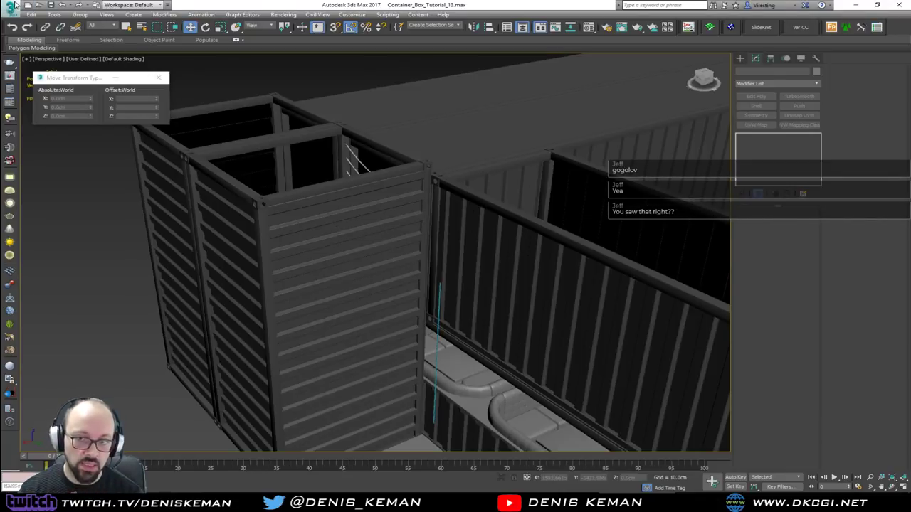
# - Save the scene file
pyautogui.scroll(-3, 353, 293)
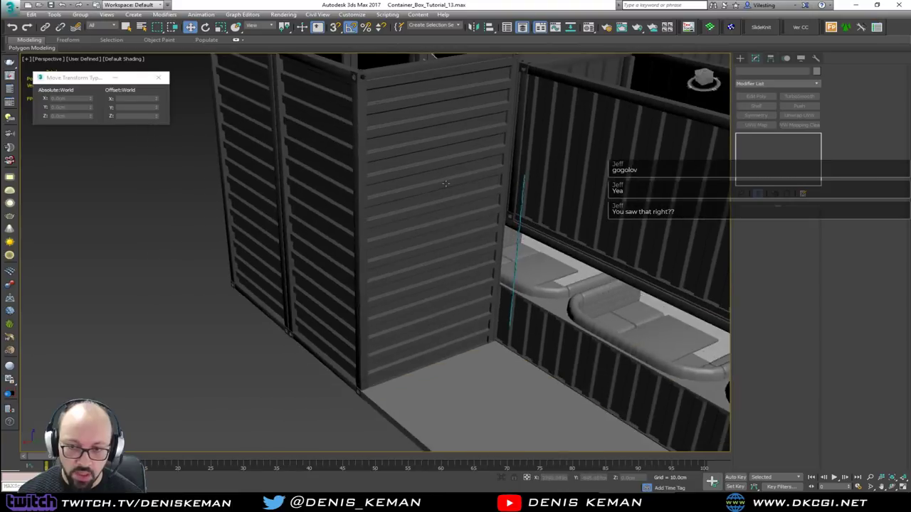
pyautogui.click(10, 9)
pyautogui.click(32, 86)
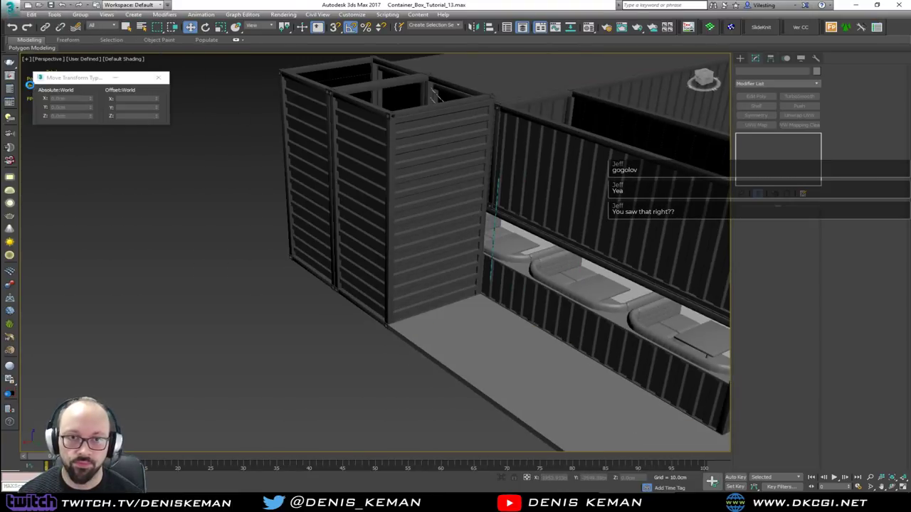
# - Create a plane about 429 by 272 cm on the ground beside the containers, with 1 length and 1 width segment and edged faces shown
pyautogui.click(740, 60)
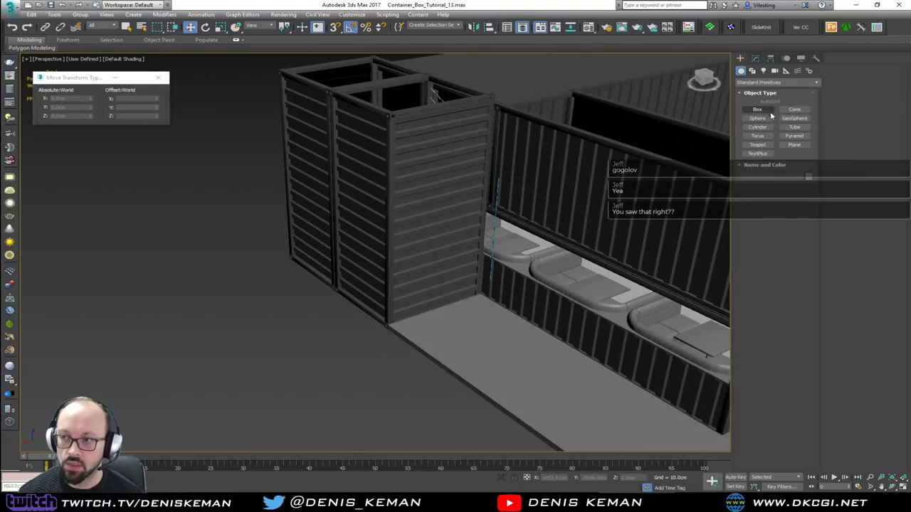
pyautogui.click(794, 144)
pyautogui.moveTo(210, 318); pyautogui.dragTo(183, 433)
pyautogui.moveTo(227, 375)
pyautogui.mouseDown(button='middle')
pyautogui.moveTo(301, 292)
pyautogui.moveTo(312, 297)
pyautogui.moveTo(283, 324)
pyautogui.mouseUp(button='middle')
pyautogui.scroll(5, 301, 292)
pyautogui.press('F4')
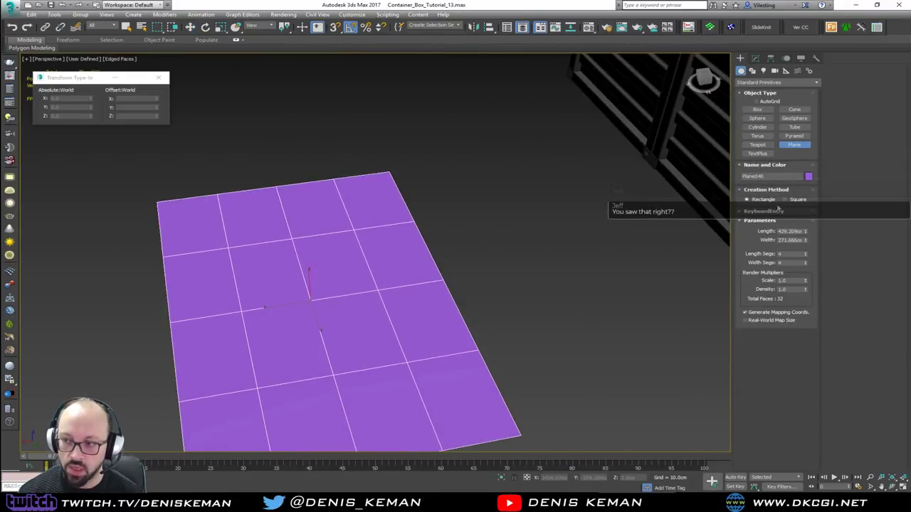
pyautogui.rightClick(806, 253)
pyautogui.rightClick(807, 261)
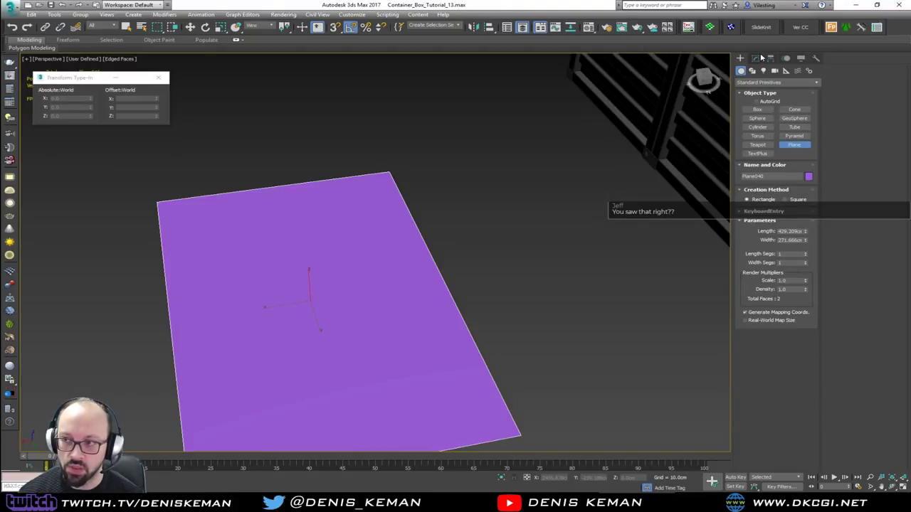
pyautogui.click(758, 58)
pyautogui.click(768, 98)
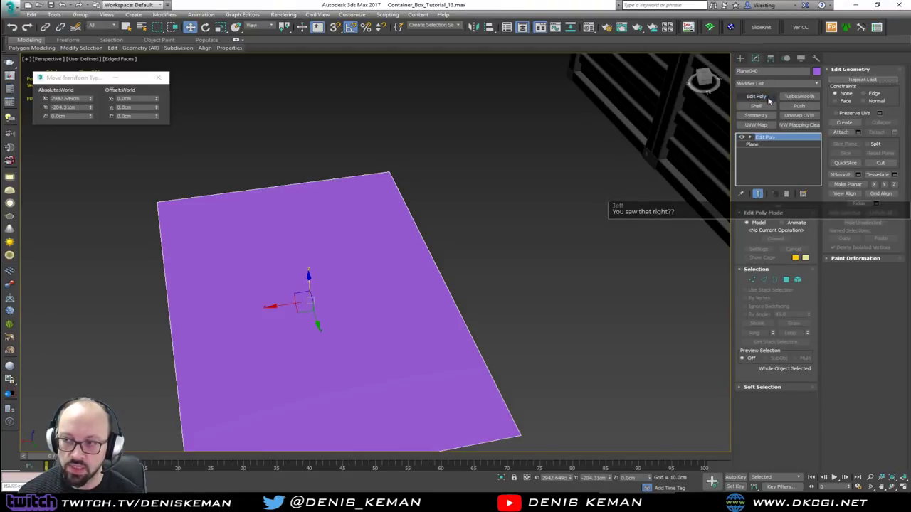
pyautogui.click(785, 193)
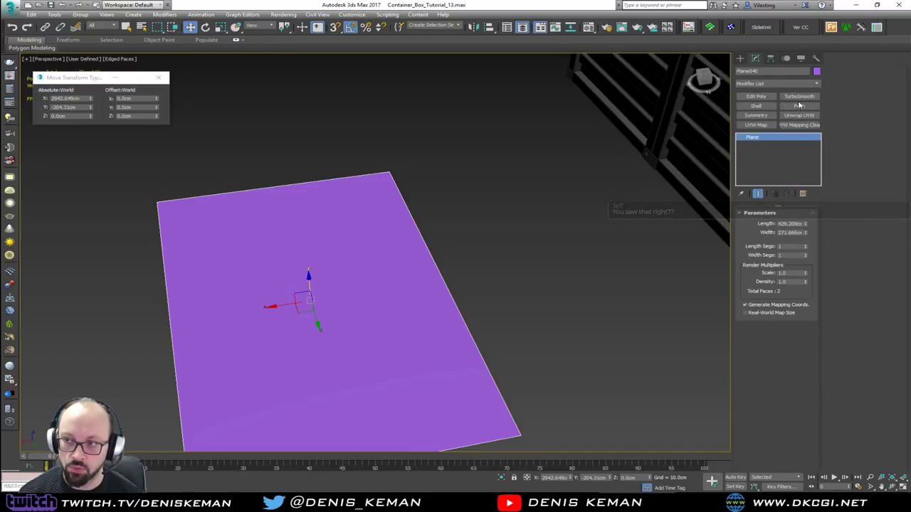
# - Add a TurboSmooth modifier to the plane, try 2 and 3 iterations, and reset the iterations to 0
pyautogui.moveTo(431, 239); pyautogui.dragTo(415, 221, button='middle')
pyautogui.press('F4')
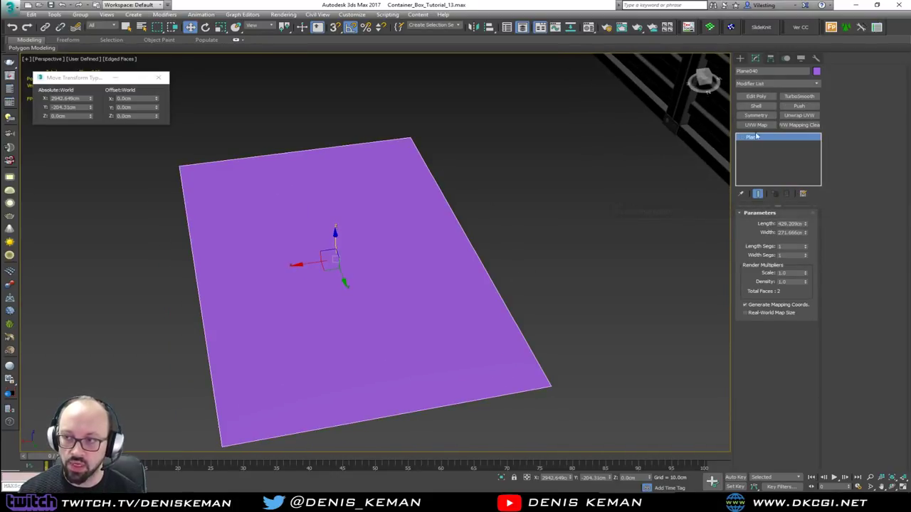
pyautogui.click(800, 97)
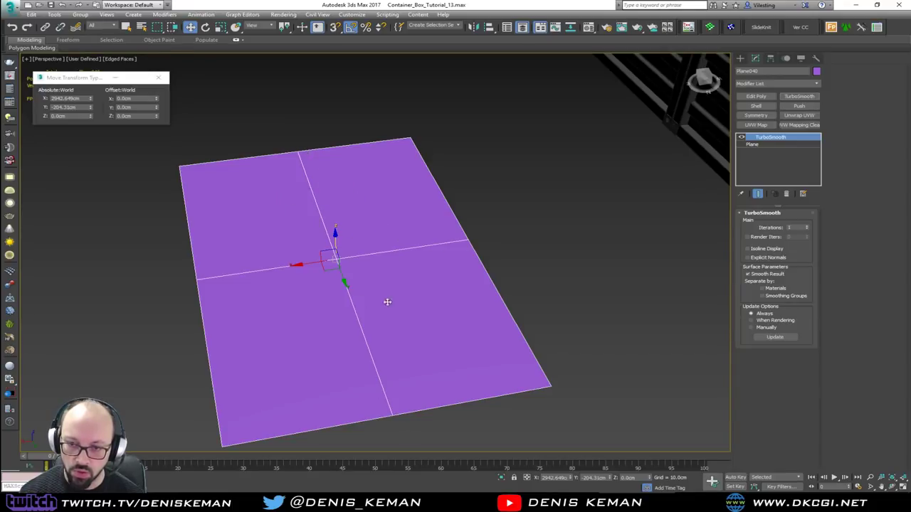
pyautogui.click(808, 226)
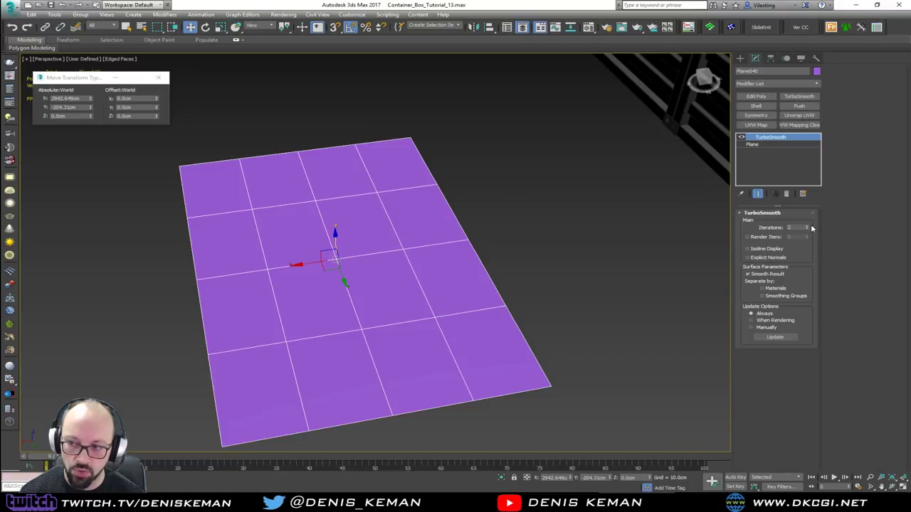
pyautogui.click(807, 226)
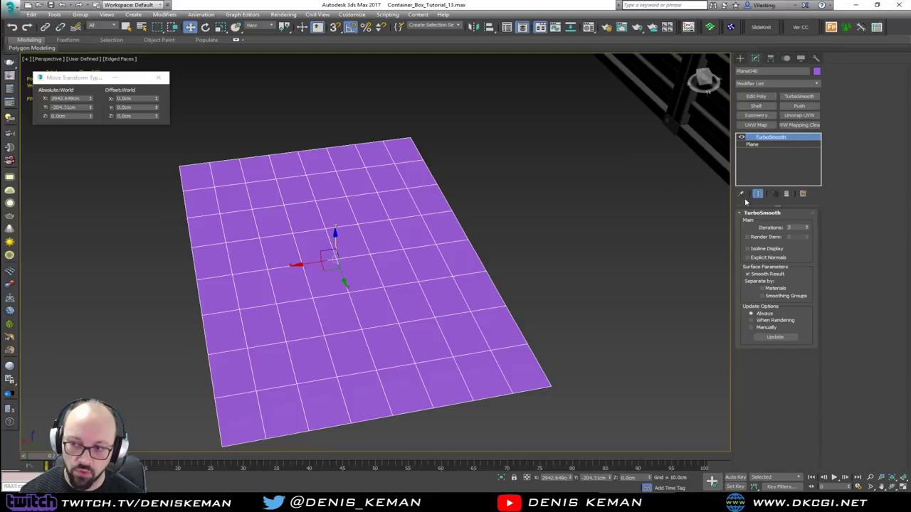
pyautogui.rightClick(806, 227)
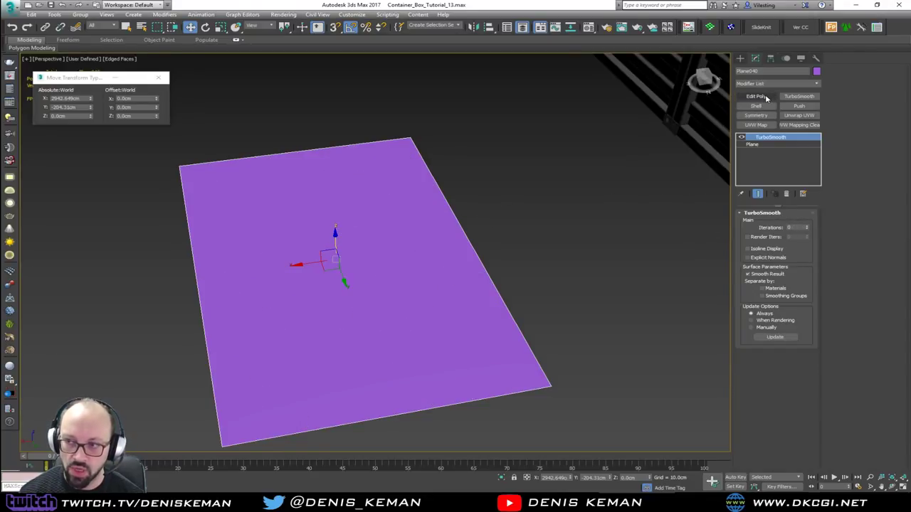
# - Insert an Edit Poly modifier beneath TurboSmooth and cut a zigzag line with five bends across the plane between its short edges
pyautogui.click(769, 144)
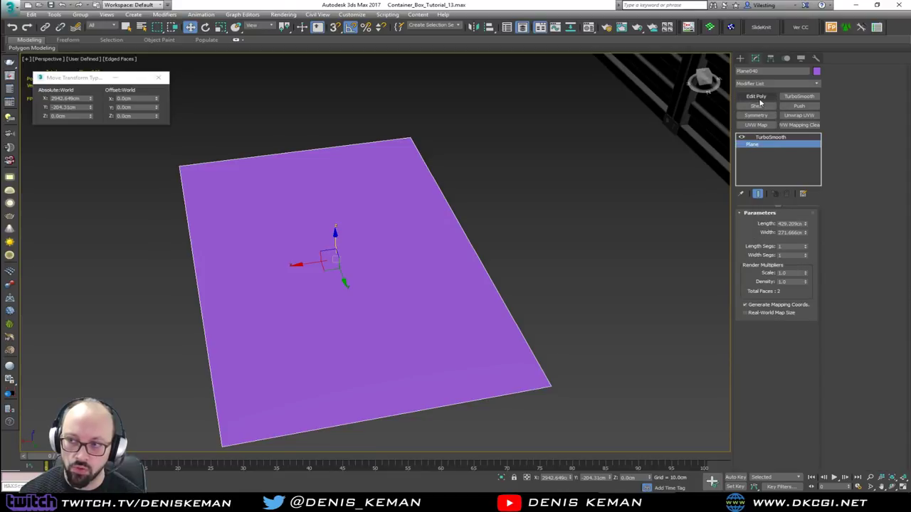
pyautogui.click(756, 96)
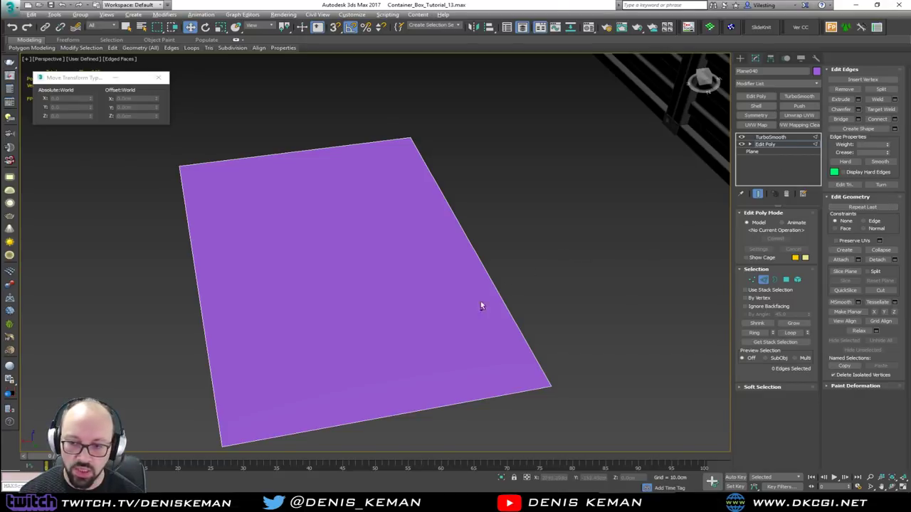
pyautogui.hotkey('alt', 'c')
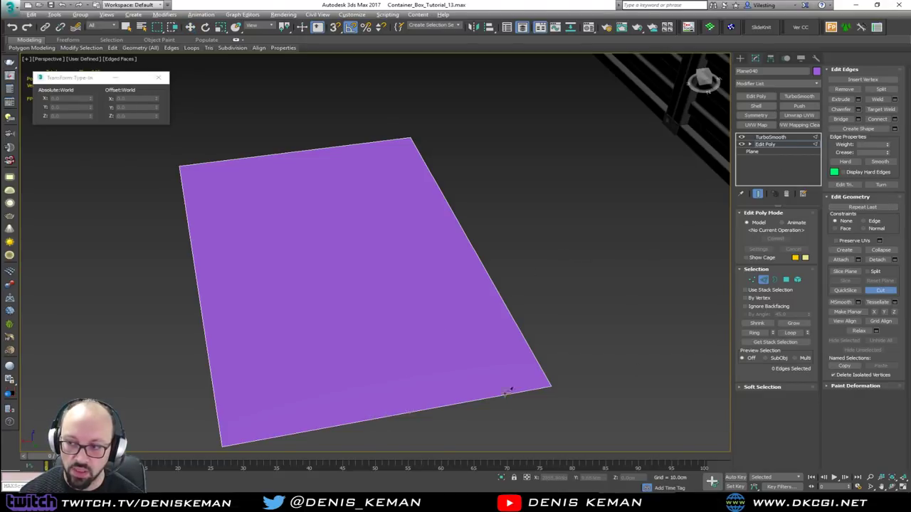
pyautogui.click(375, 415)
pyautogui.click(328, 367)
pyautogui.click(336, 314)
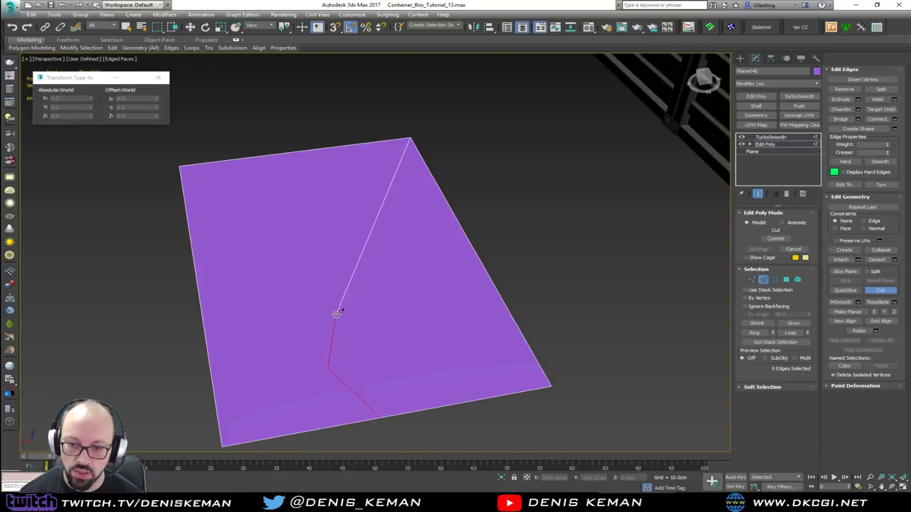
pyautogui.click(308, 260)
pyautogui.click(335, 225)
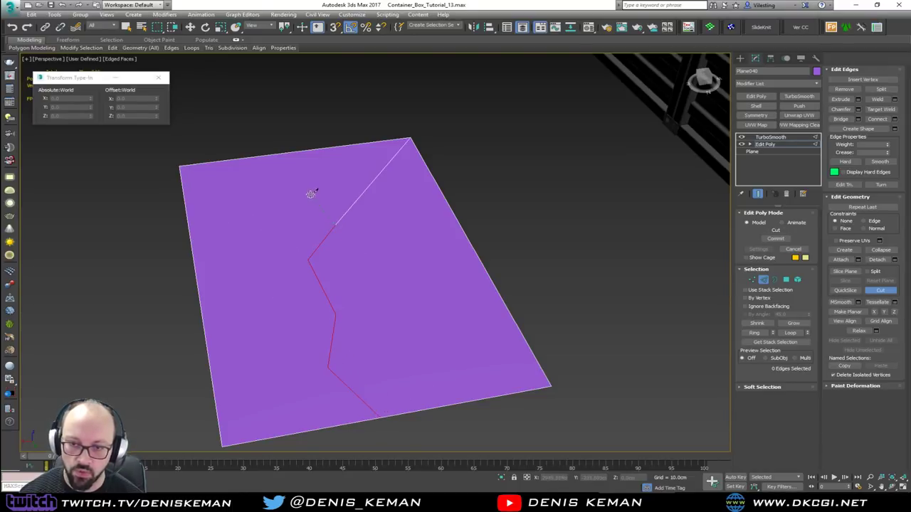
pyautogui.click(311, 194)
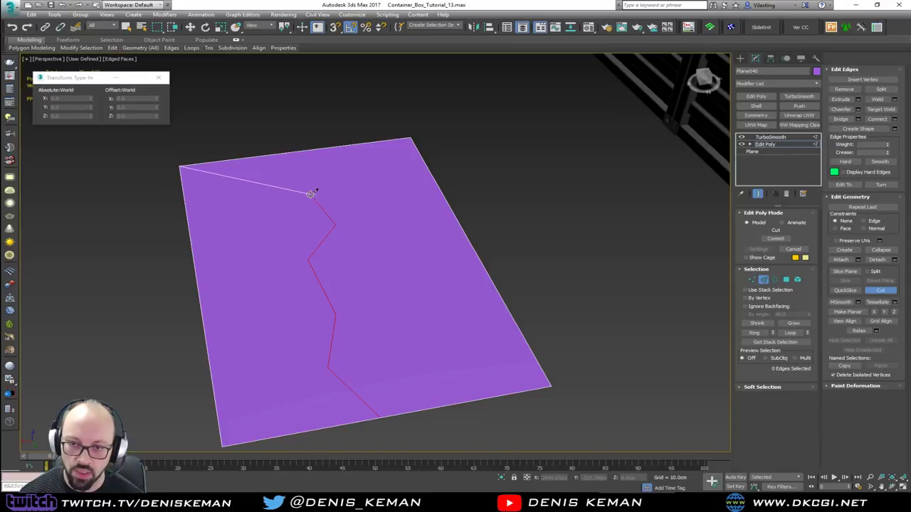
pyautogui.click(309, 150)
pyautogui.rightClick(309, 151)
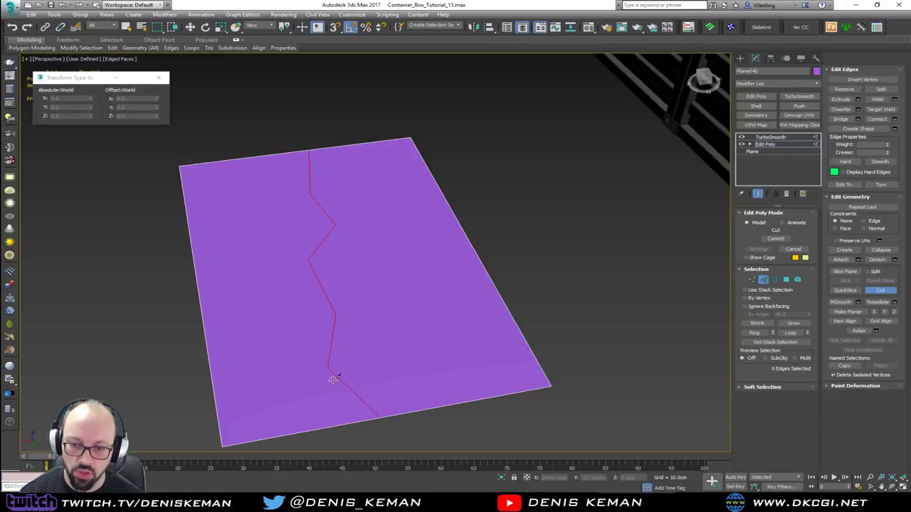
pyautogui.press('w')
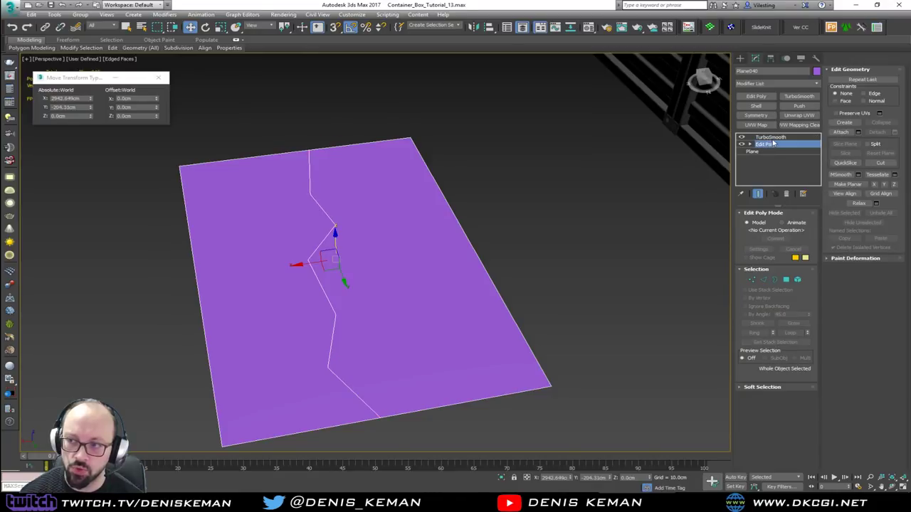
# - Cut a second zigzag line in the Edit Poly level, closely following the first on the side facing the containers
pyautogui.click(774, 138)
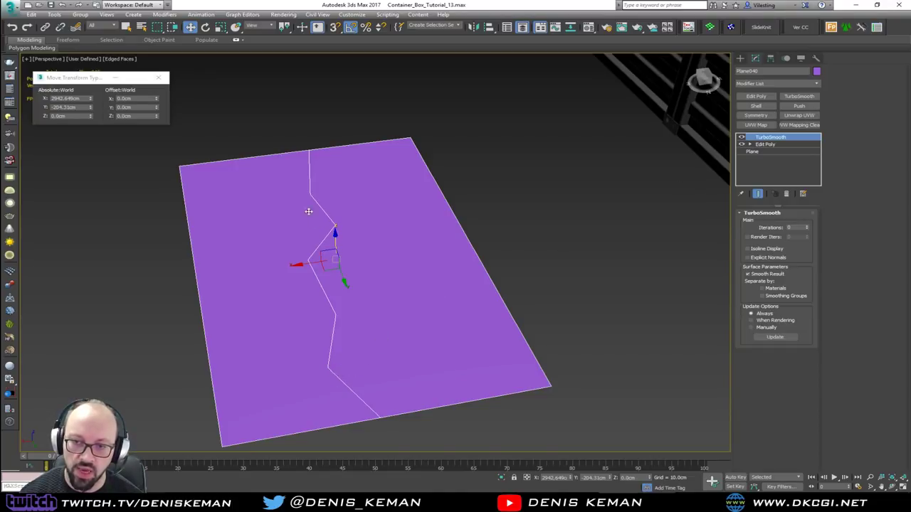
pyautogui.click(766, 145)
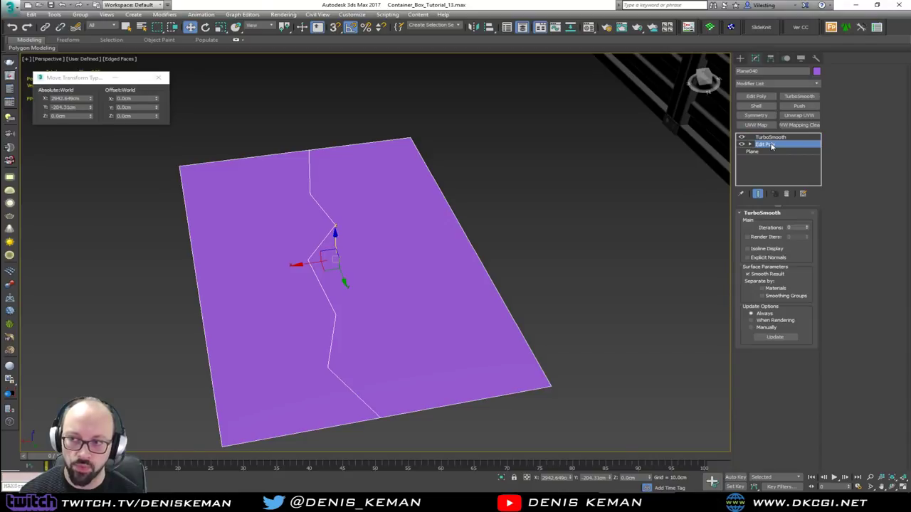
pyautogui.scroll(3, 368, 410)
pyautogui.hotkey('alt', 'c')
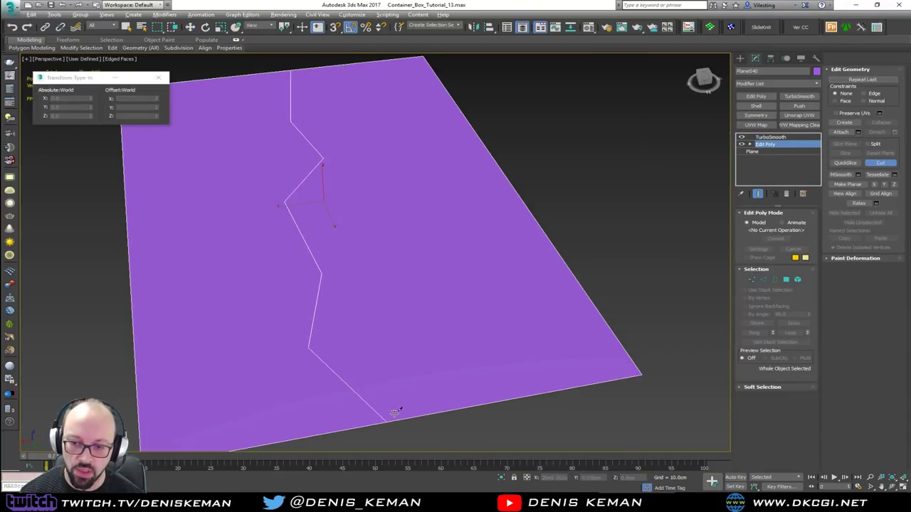
pyautogui.click(391, 409)
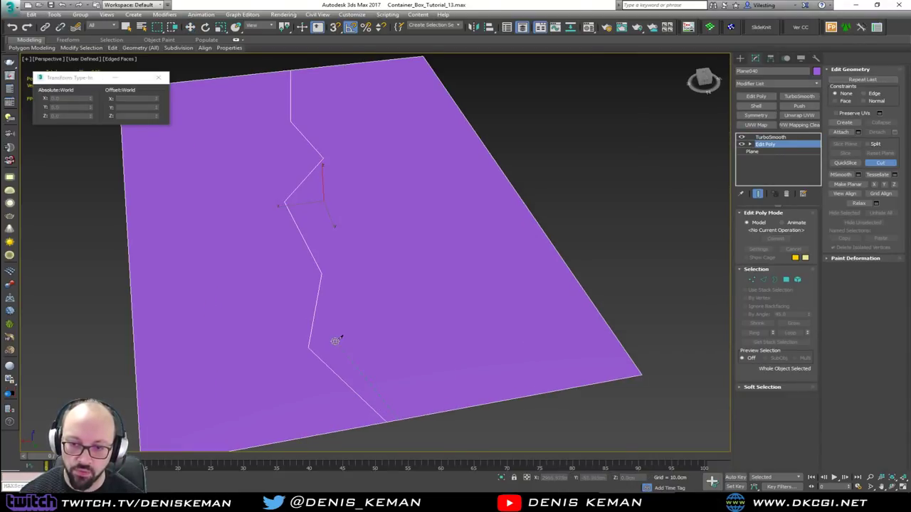
pyautogui.click(335, 342)
pyautogui.click(336, 273)
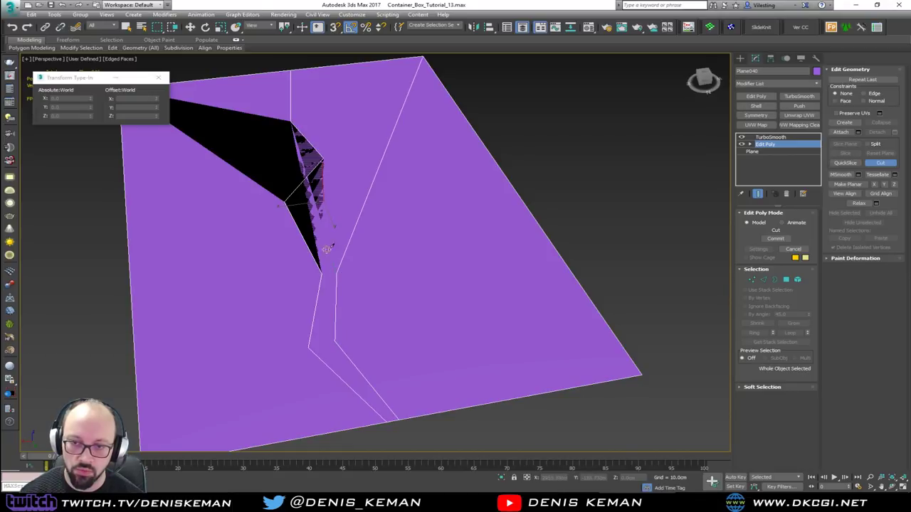
pyautogui.click(305, 201)
pyautogui.click(339, 158)
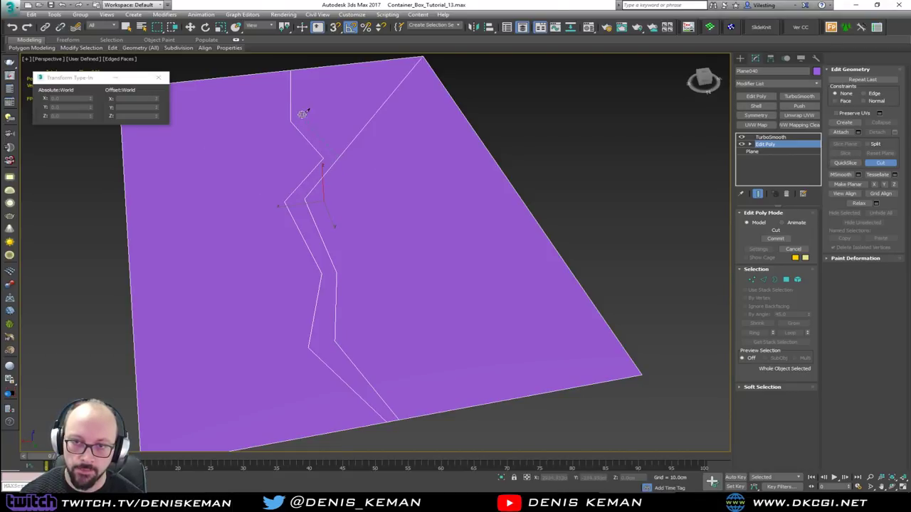
pyautogui.click(302, 114)
pyautogui.click(303, 71)
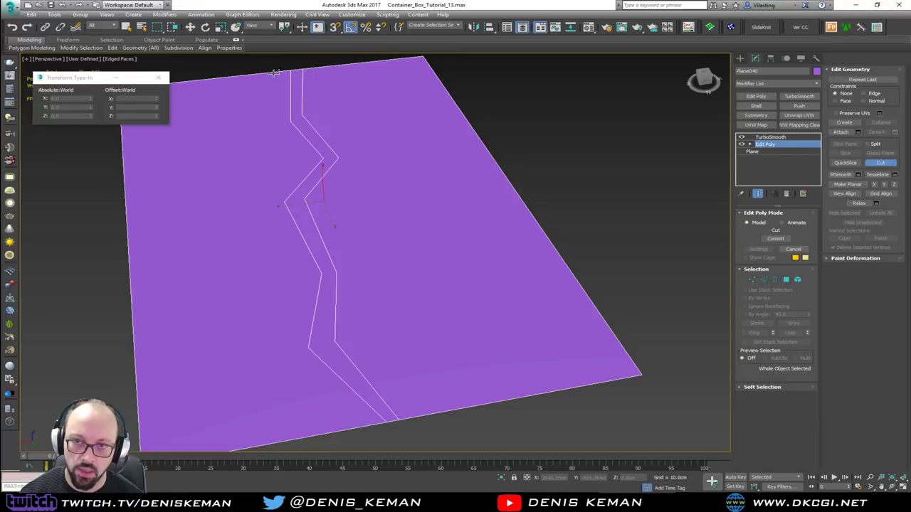
# - Cut a third parallel zigzag line on the opposite side of the original one and leave the Cut tool
pyautogui.click(276, 117)
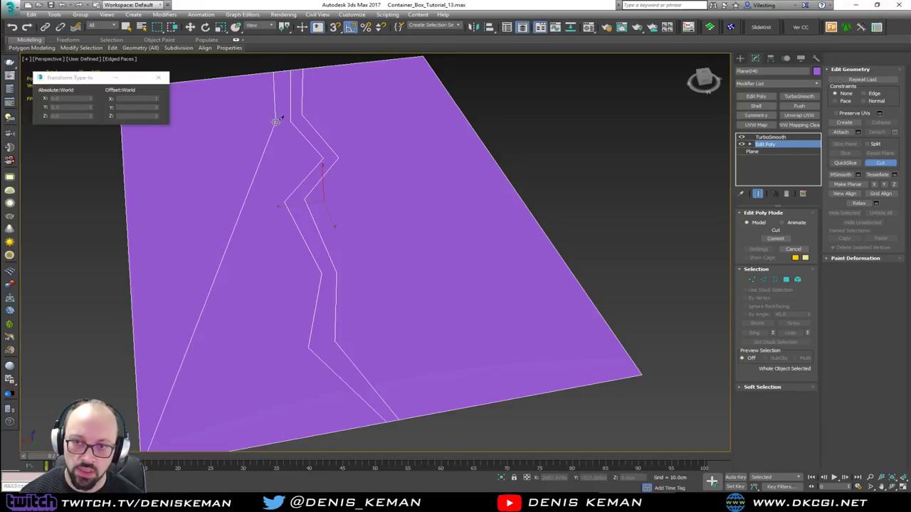
pyautogui.click(303, 158)
pyautogui.click(271, 201)
pyautogui.click(307, 279)
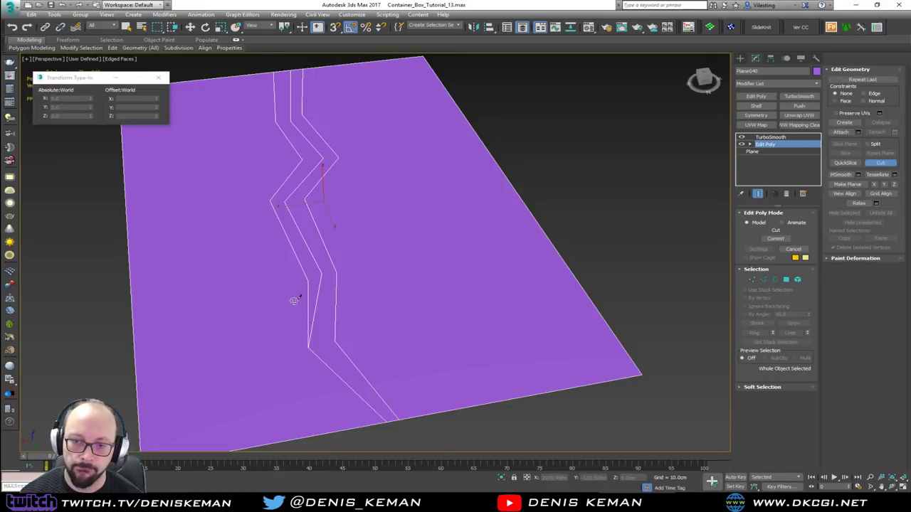
pyautogui.click(289, 348)
pyautogui.click(353, 426)
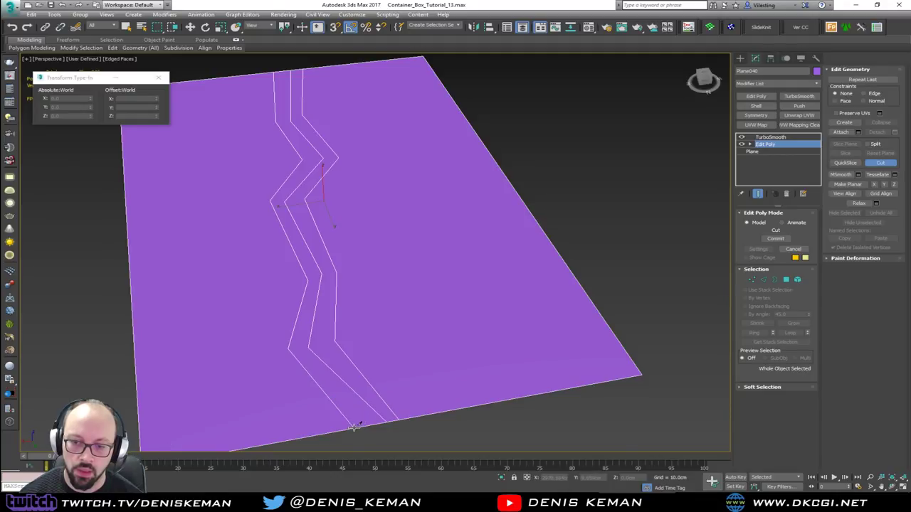
pyautogui.press('w')
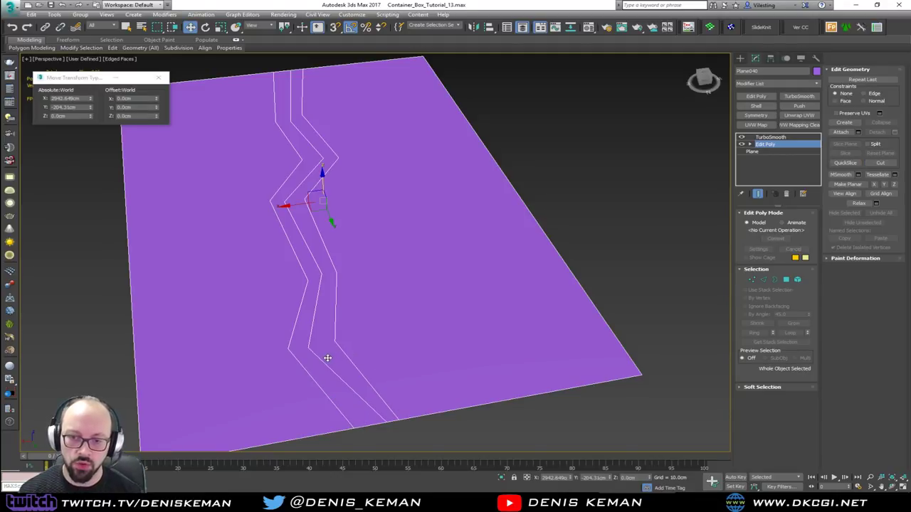
# - Connect the three vertices at each of the five bends with edges running across the zigzag lines
pyautogui.press('1')
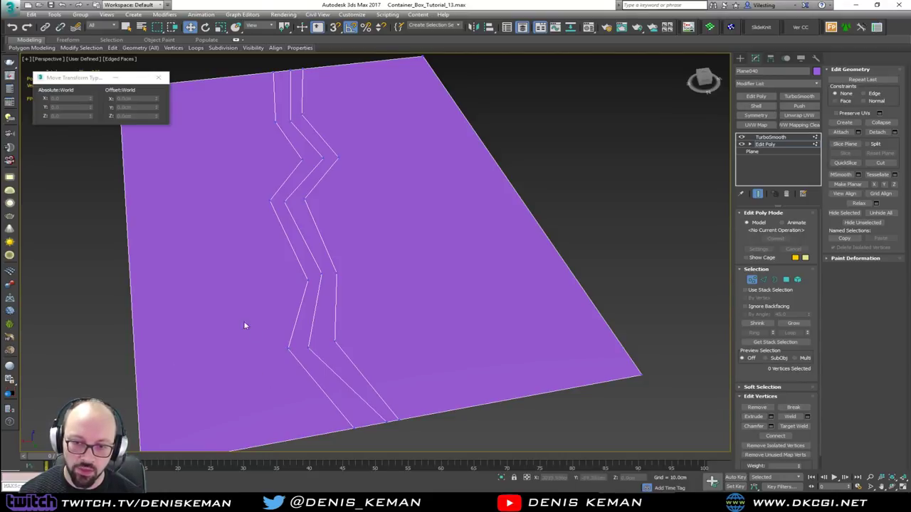
pyautogui.moveTo(244, 325); pyautogui.dragTo(394, 362)
pyautogui.moveTo(364, 259); pyautogui.dragTo(298, 300)
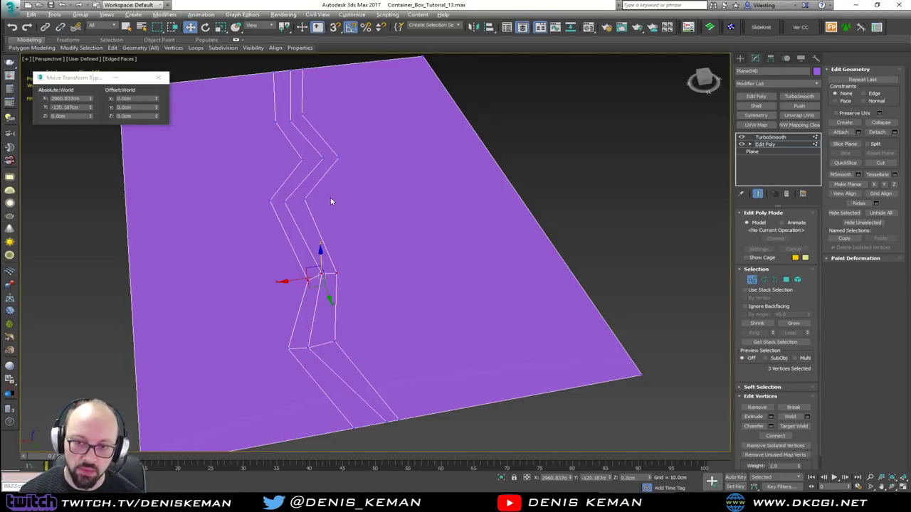
pyautogui.moveTo(330, 190); pyautogui.dragTo(227, 216)
pyautogui.hotkey('ctrl', 'shift', 'e')
pyautogui.moveTo(264, 148); pyautogui.dragTo(372, 181)
pyautogui.hotkey('ctrl', 'shift', 'e')
pyautogui.moveTo(330, 106); pyautogui.dragTo(236, 144)
pyautogui.hotkey('ctrl', 'shift', 'e')
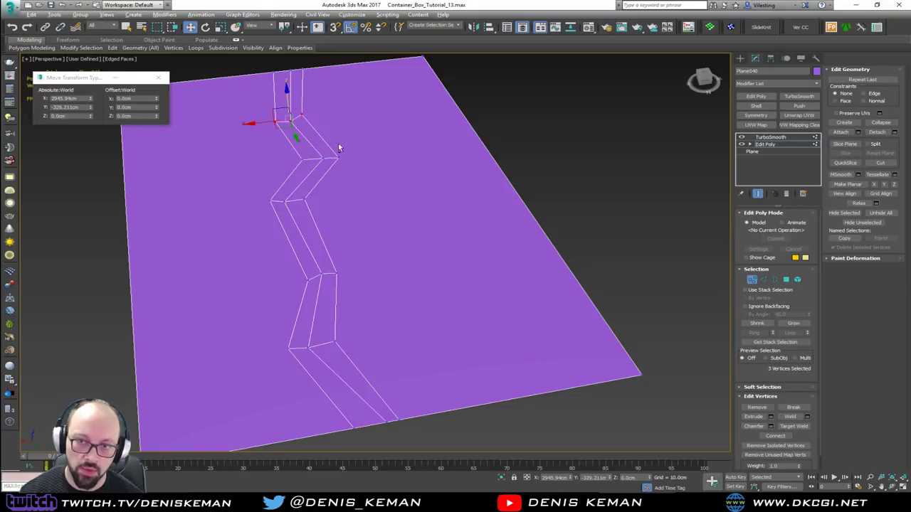
# - Cut an edge from each of the five bends to the plane's long border on the side facing the containers
pyautogui.moveTo(347, 146); pyautogui.dragTo(375, 223, button='middle')
pyautogui.click(376, 224)
pyautogui.hotkey('alt', 'c')
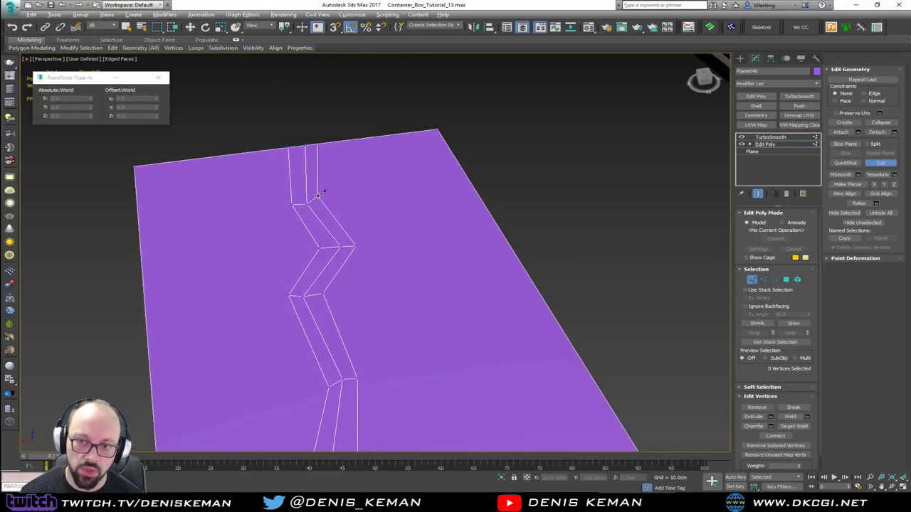
pyautogui.click(459, 161)
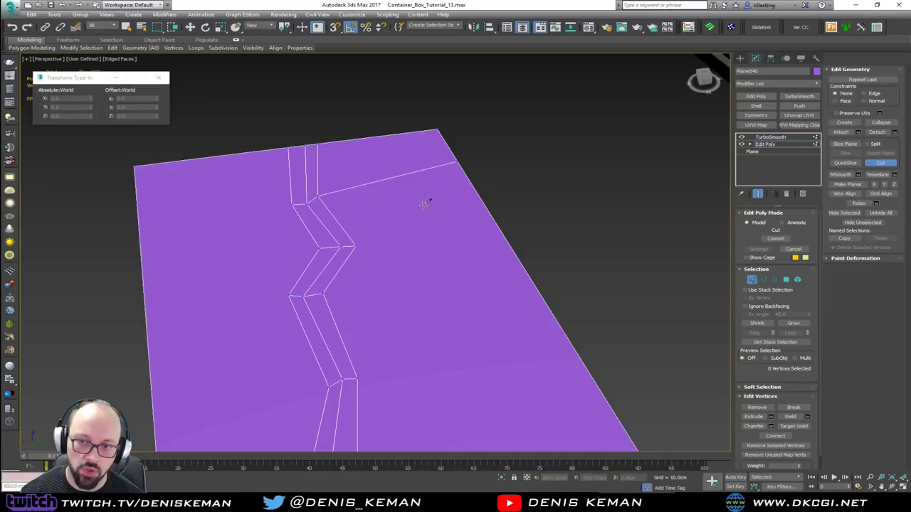
pyautogui.click(493, 220)
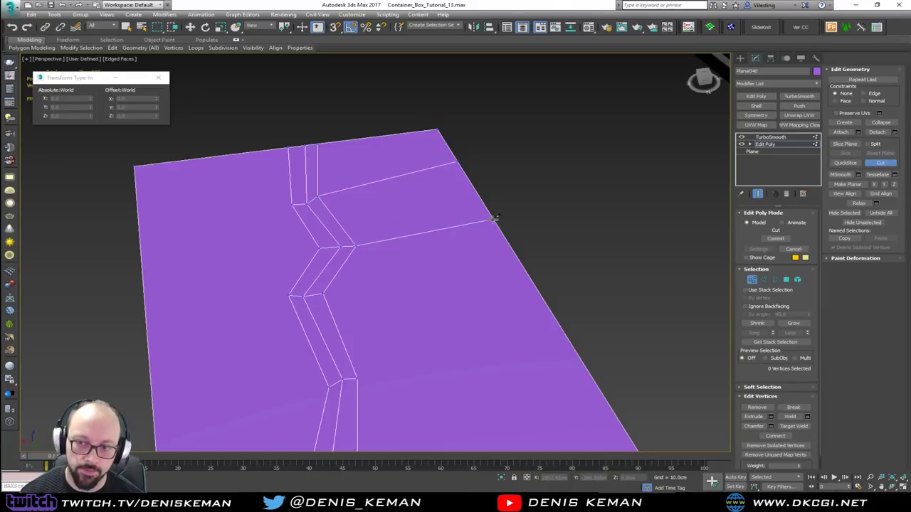
pyautogui.click(537, 287)
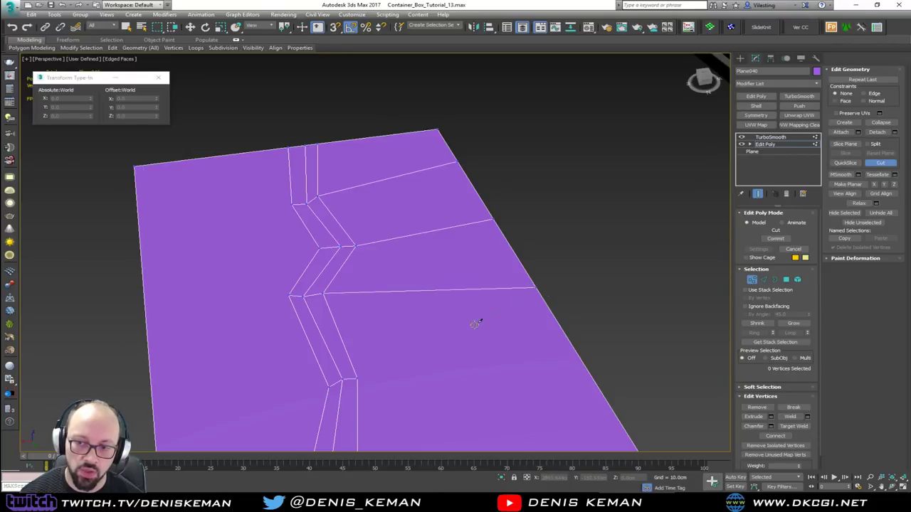
pyautogui.click(572, 345)
pyautogui.scroll(-3, 574, 350)
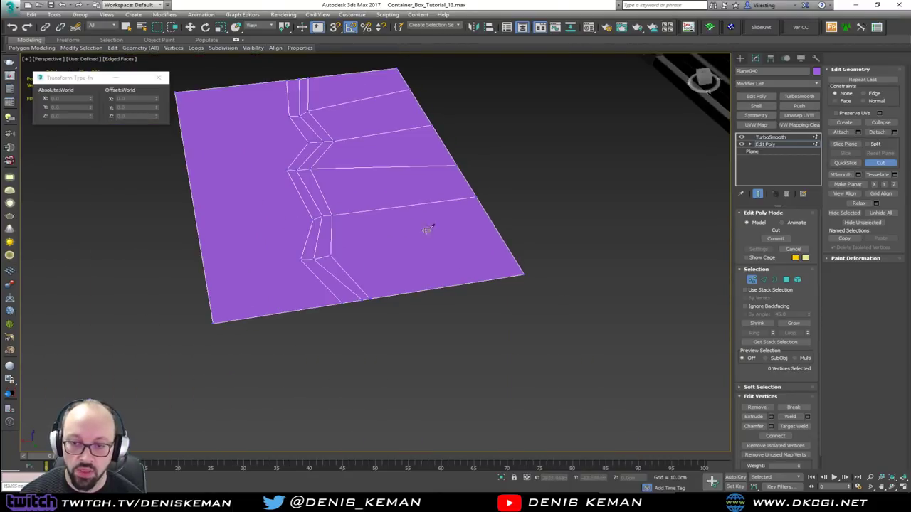
pyautogui.click(332, 254)
pyautogui.click(502, 239)
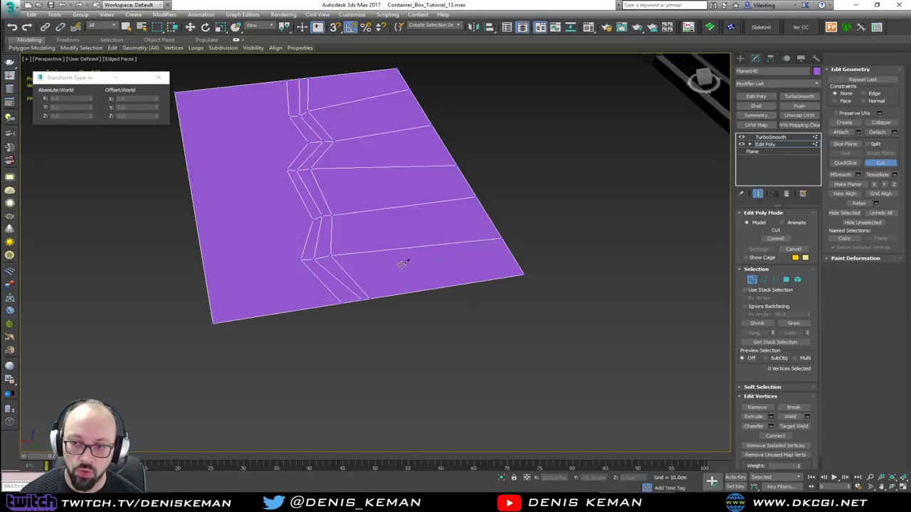
# - Cut an edge from each of the five bends to the opposite long border and leave the Cut tool
pyautogui.click(300, 260)
pyautogui.click(207, 291)
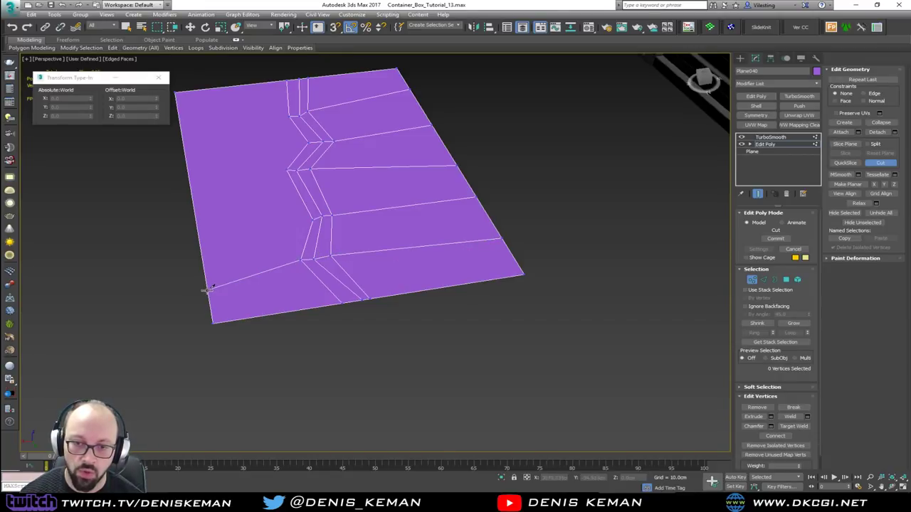
pyautogui.click(308, 219)
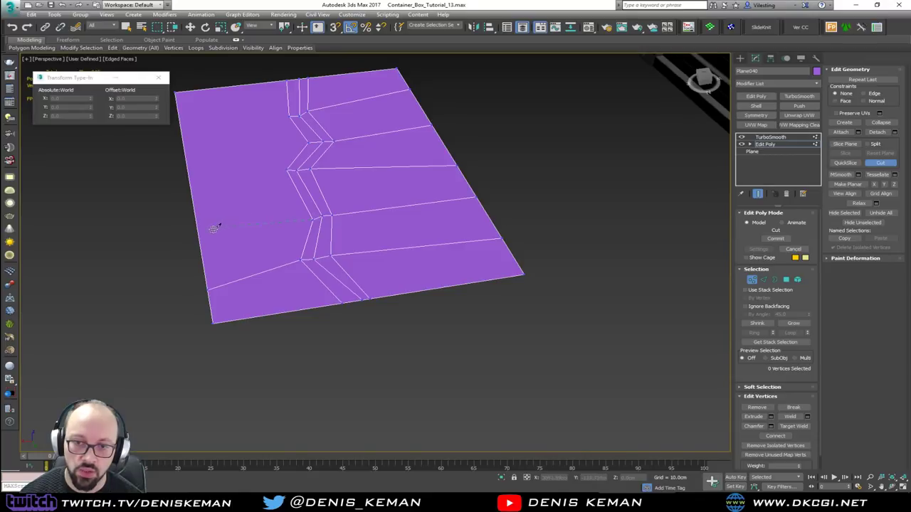
pyautogui.click(197, 233)
pyautogui.click(285, 168)
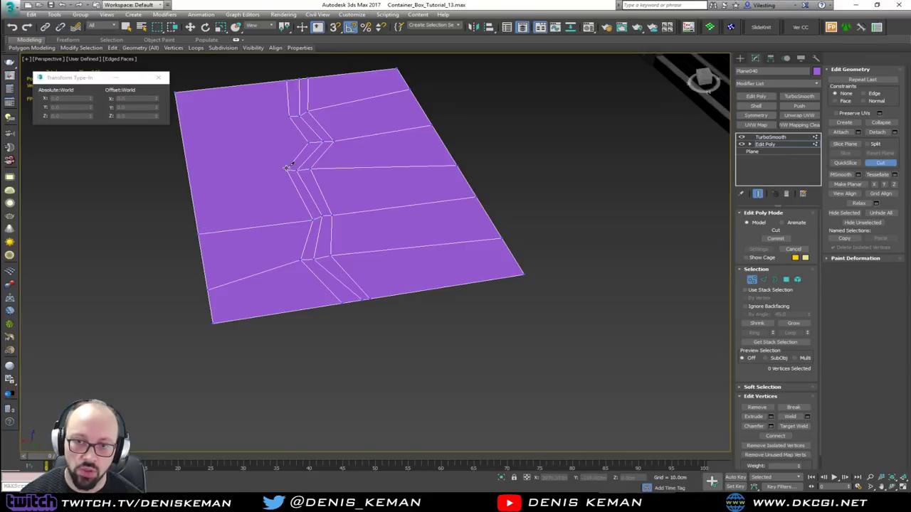
pyautogui.click(187, 179)
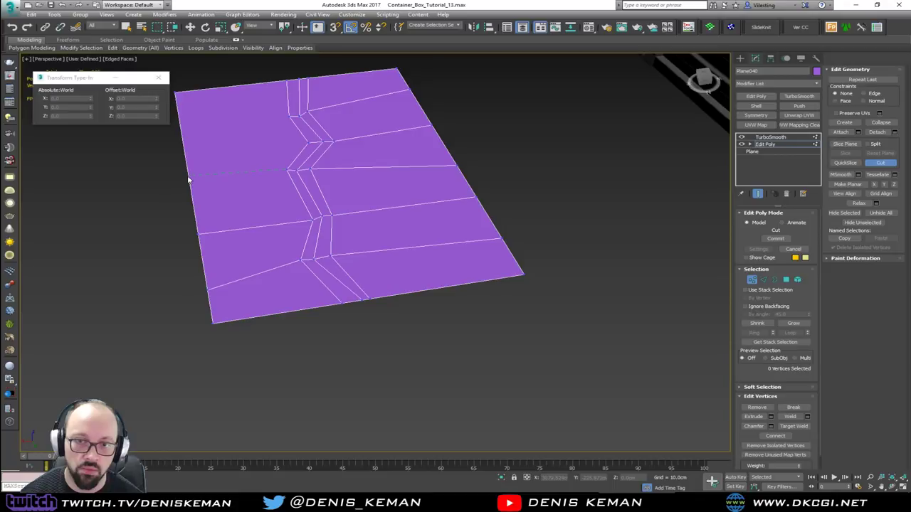
pyautogui.click(290, 114)
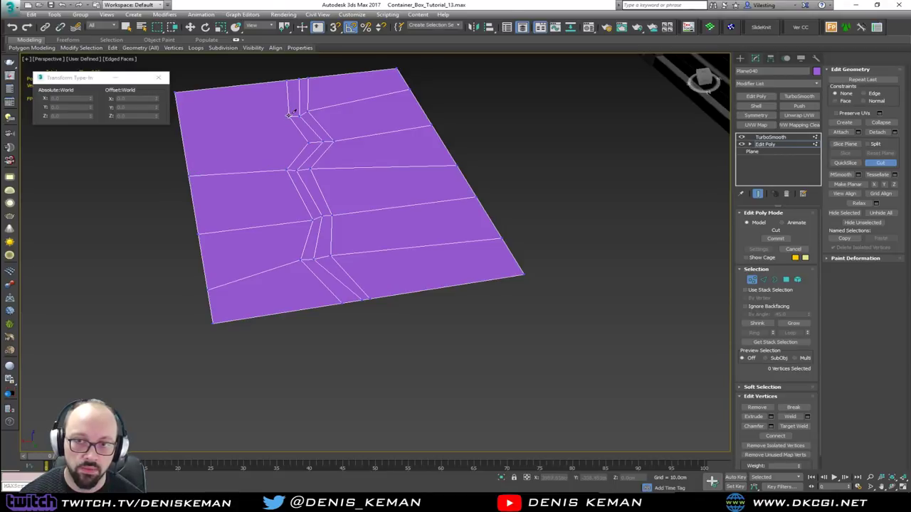
pyautogui.click(185, 117)
pyautogui.click(309, 140)
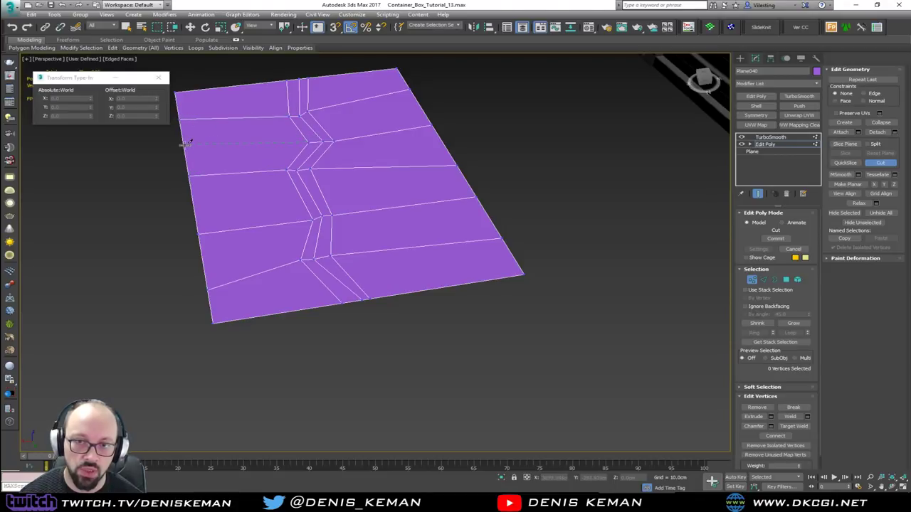
pyautogui.click(186, 144)
pyautogui.press('w')
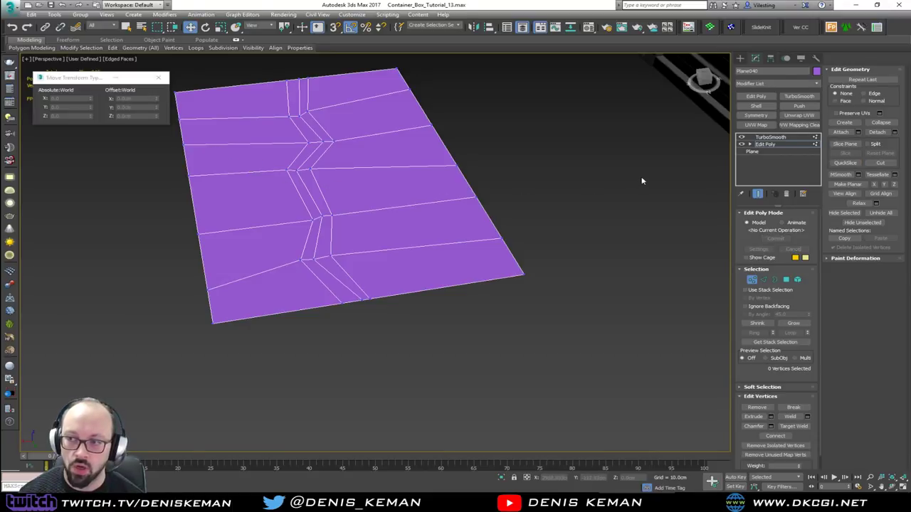
# - Set the plane's TurboSmooth iterations to 2
pyautogui.press('2')
pyautogui.click(765, 144)
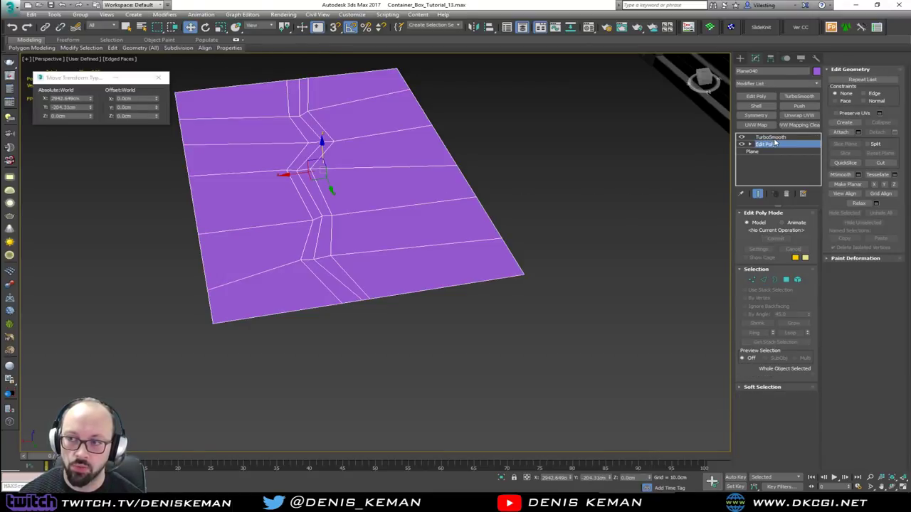
pyautogui.click(774, 137)
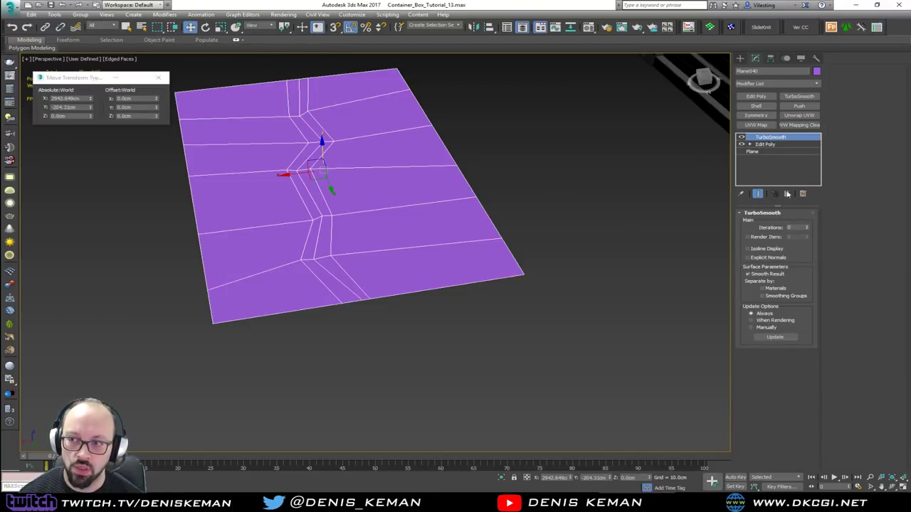
pyautogui.click(808, 227)
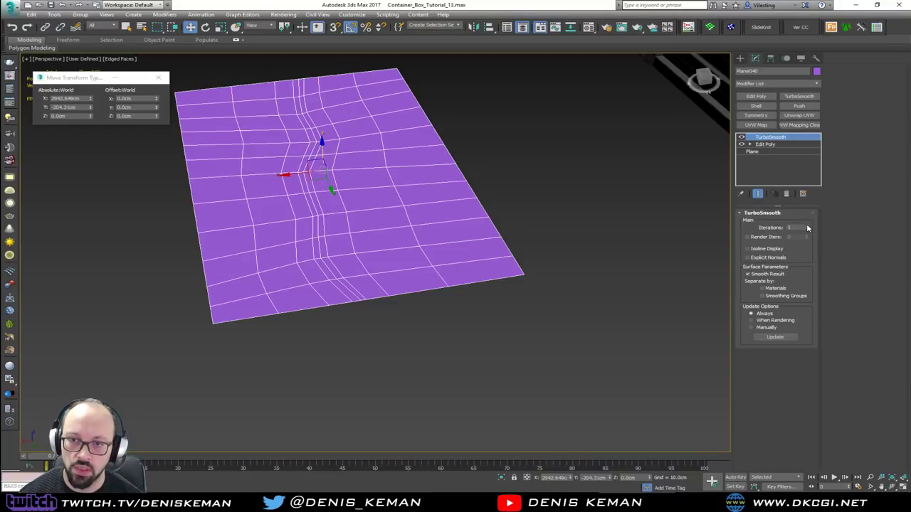
pyautogui.click(808, 227)
pyautogui.keyDown('alt'); pyautogui.moveTo(393, 217); pyautogui.dragTo(354, 221, button='middle'); pyautogui.keyUp('alt')
pyautogui.scroll(2, 354, 221)
# - Select the crack's centre line edges in Edit Poly and lower them below the plane with the smoothed result shown
pyautogui.click(765, 144)
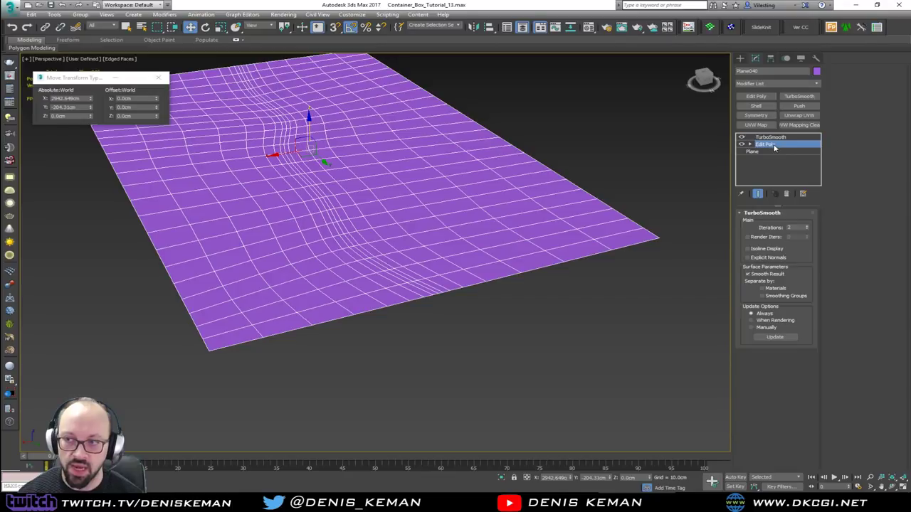
pyautogui.click(372, 260)
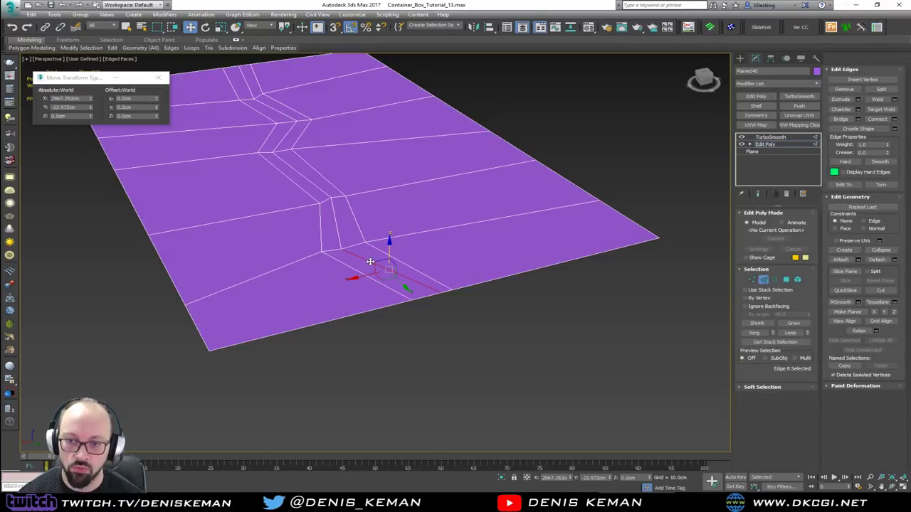
pyautogui.keyDown('ctrl'); pyautogui.click(273, 108); pyautogui.keyUp('ctrl')
pyautogui.hotkey('ctrl', 'q')
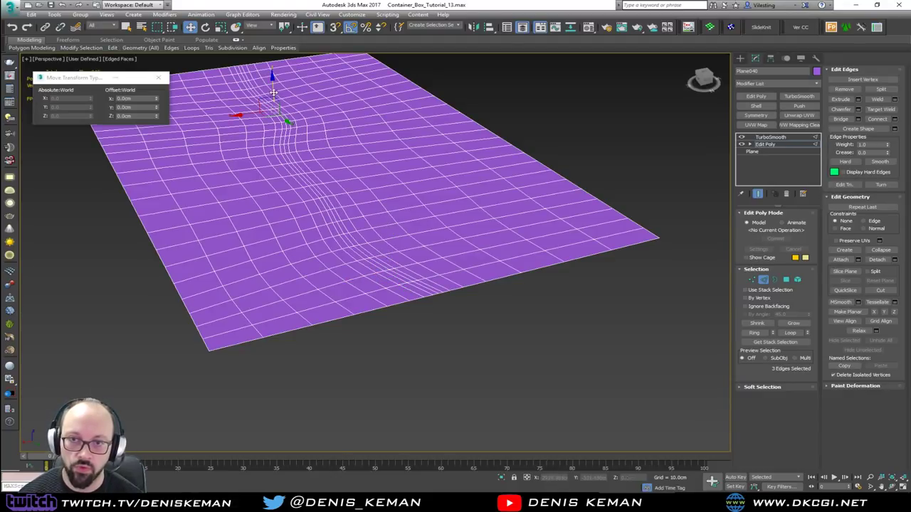
pyautogui.moveTo(274, 91); pyautogui.dragTo(273, 120)
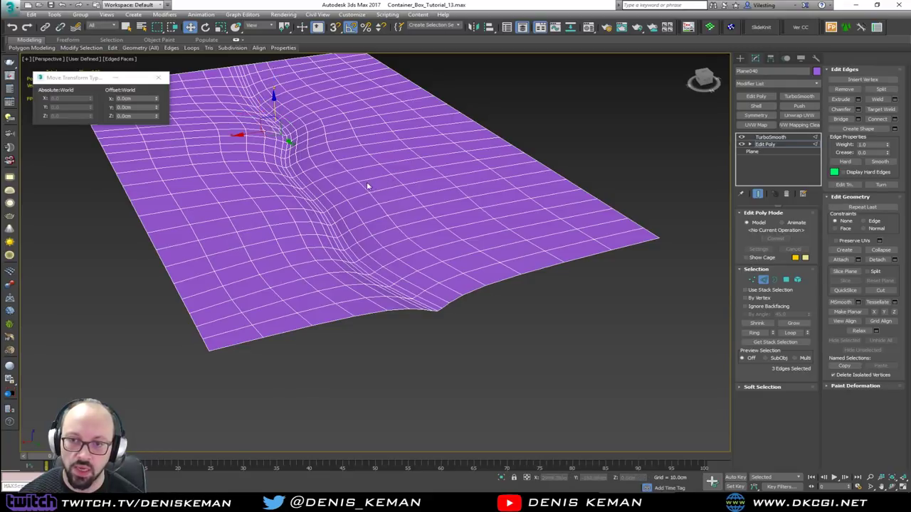
pyautogui.scroll(3, 397, 229)
pyautogui.moveTo(367, 187); pyautogui.dragTo(404, 215, button='middle')
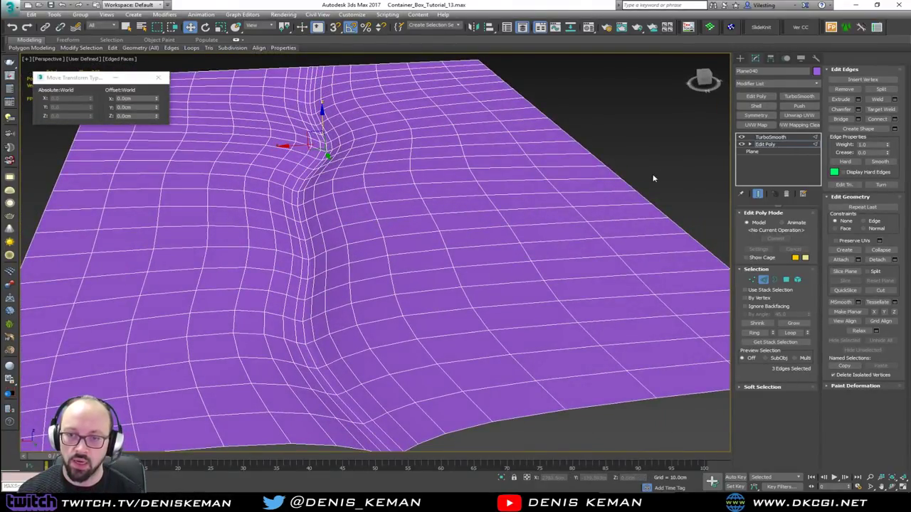
# - Show the Edit Poly cage and cut a short bent line from a crack bend to the neighbouring cross edge on the container side
pyautogui.click(767, 144)
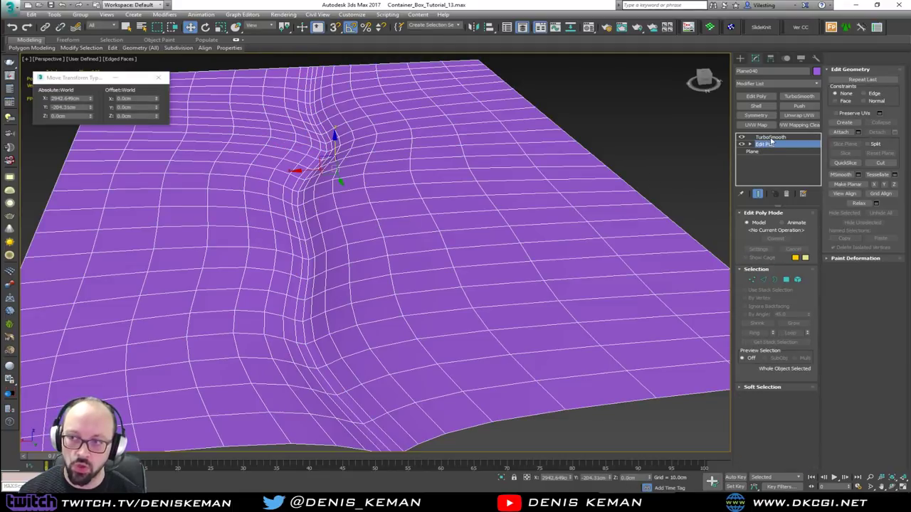
pyautogui.click(771, 137)
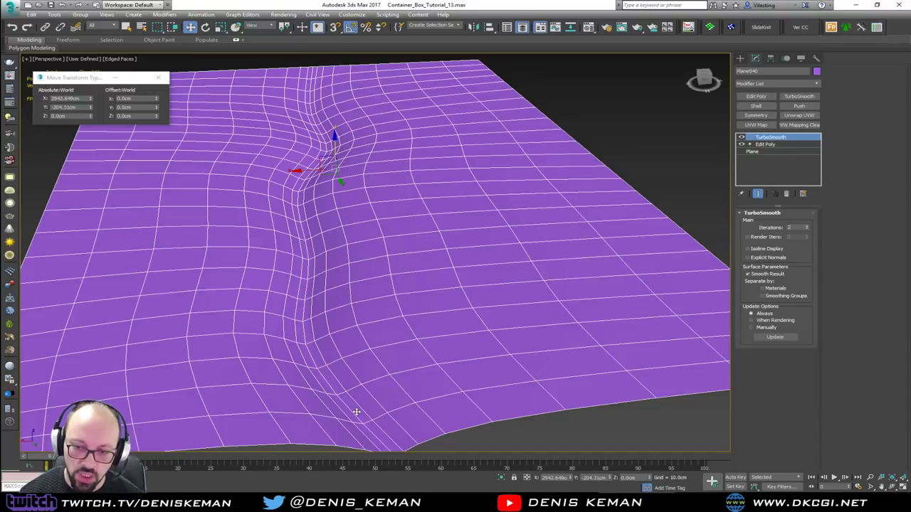
pyautogui.click(764, 144)
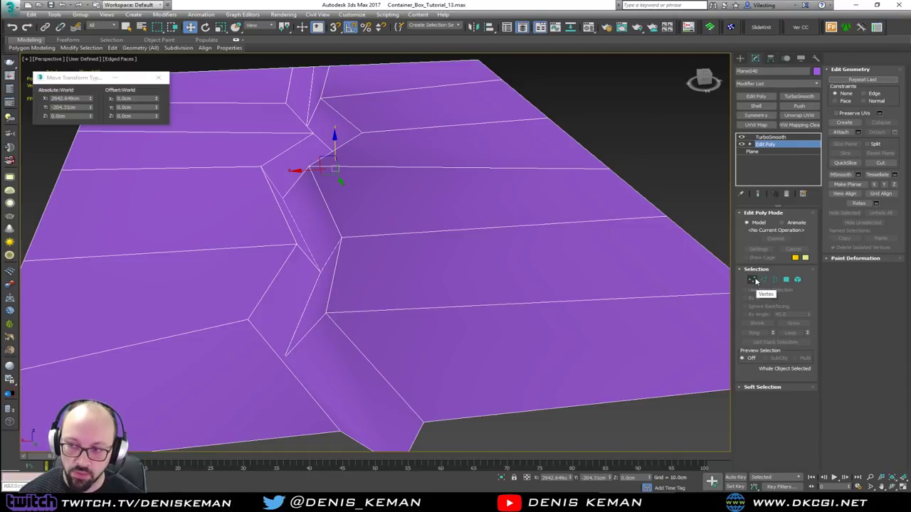
pyautogui.click(752, 279)
pyautogui.click(747, 258)
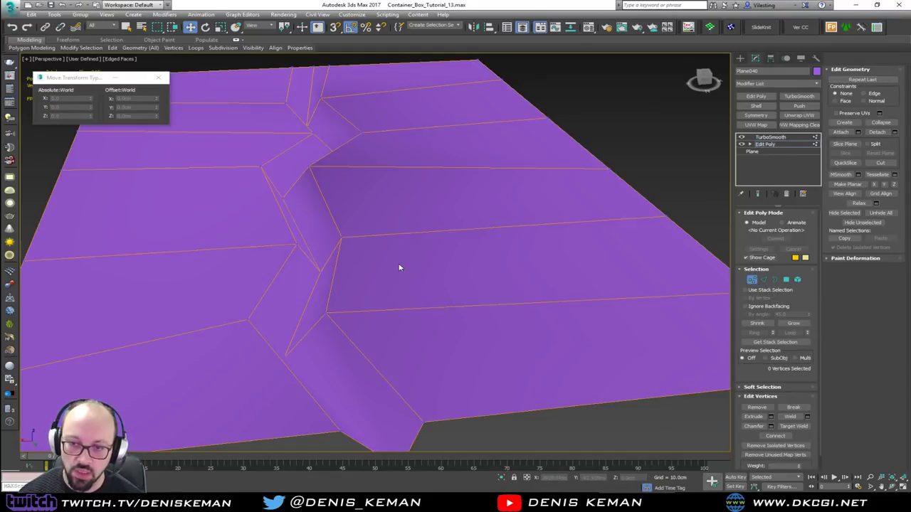
pyautogui.hotkey('alt', 'c')
pyautogui.click(340, 235)
pyautogui.click(334, 204)
pyautogui.click(365, 185)
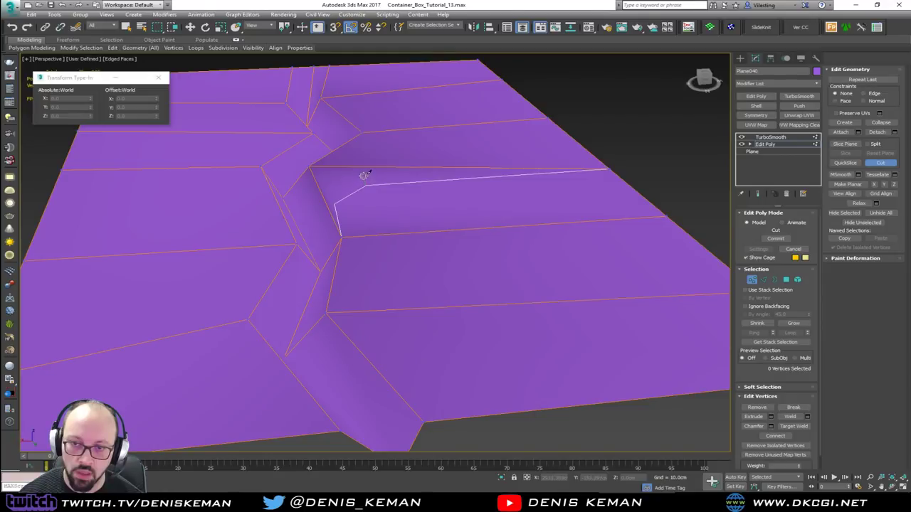
pyautogui.click(364, 168)
pyautogui.press('w')
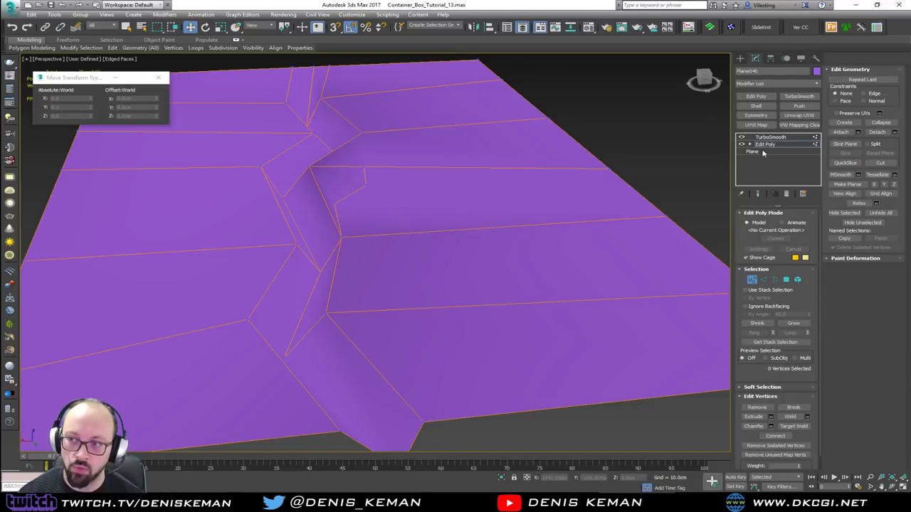
# - Examine the TurboSmooth result around the irregular cut, both shaded only and with edged faces
pyautogui.press('1')
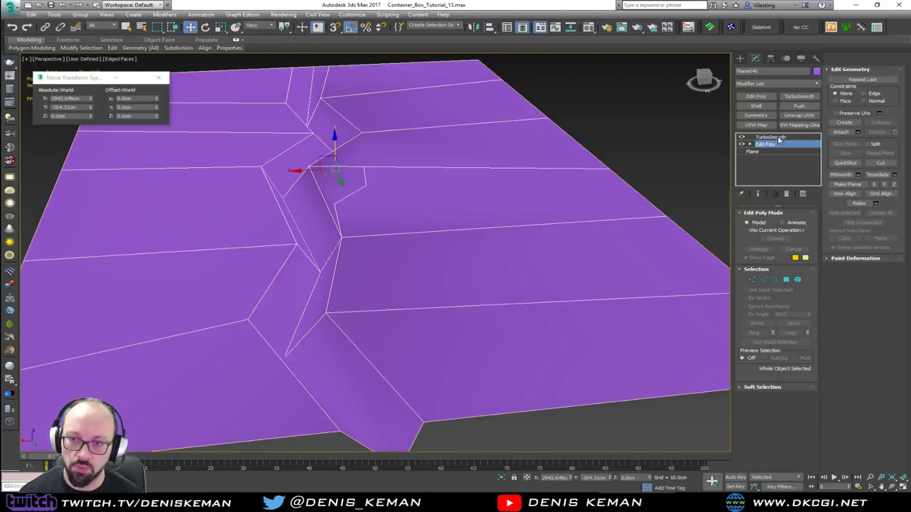
pyautogui.click(778, 138)
pyautogui.click(630, 126)
pyautogui.press('F4')
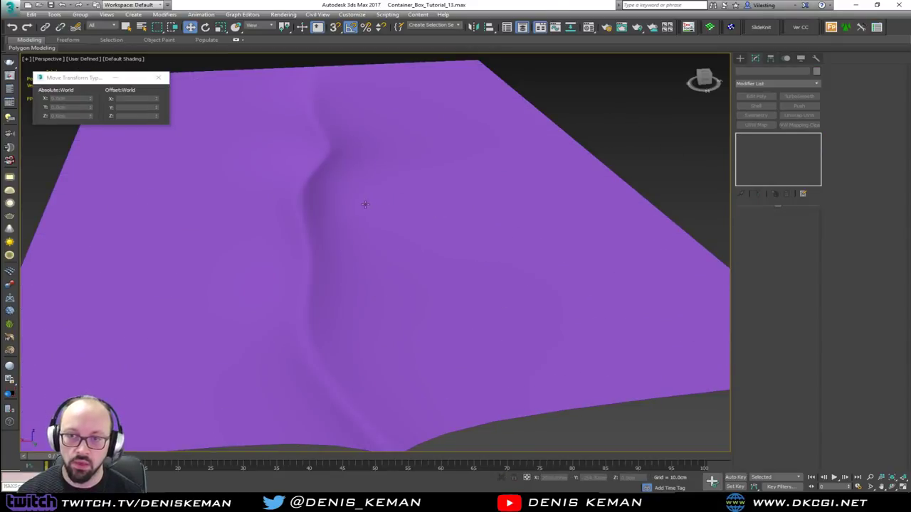
pyautogui.keyDown('alt'); pyautogui.moveTo(366, 203); pyautogui.dragTo(452, 246, button='middle'); pyautogui.keyUp('alt')
pyautogui.press('z')
pyautogui.scroll(5, 221, 313)
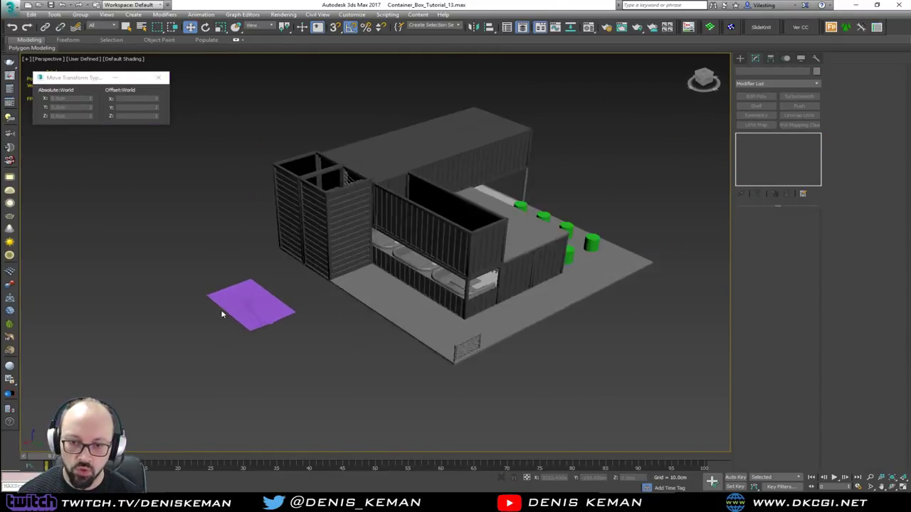
pyautogui.scroll(3, 316, 299)
pyautogui.press('F4')
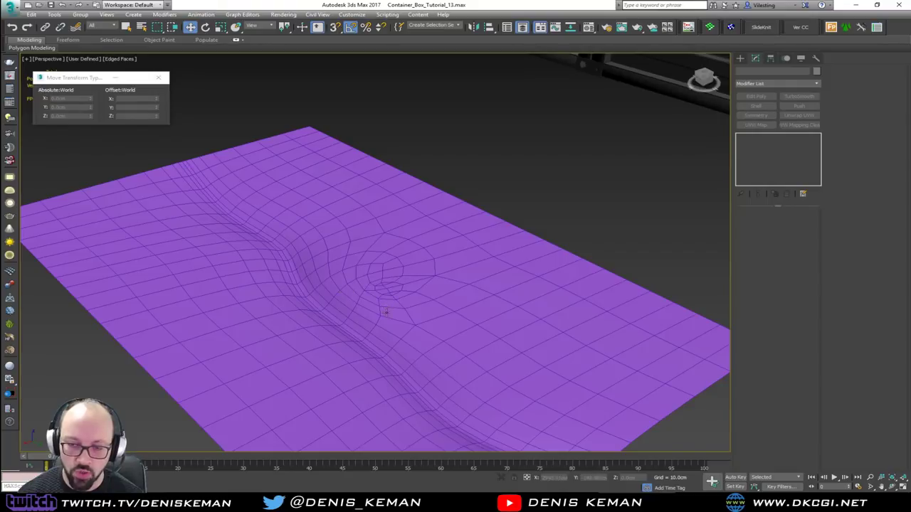
pyautogui.click(401, 292)
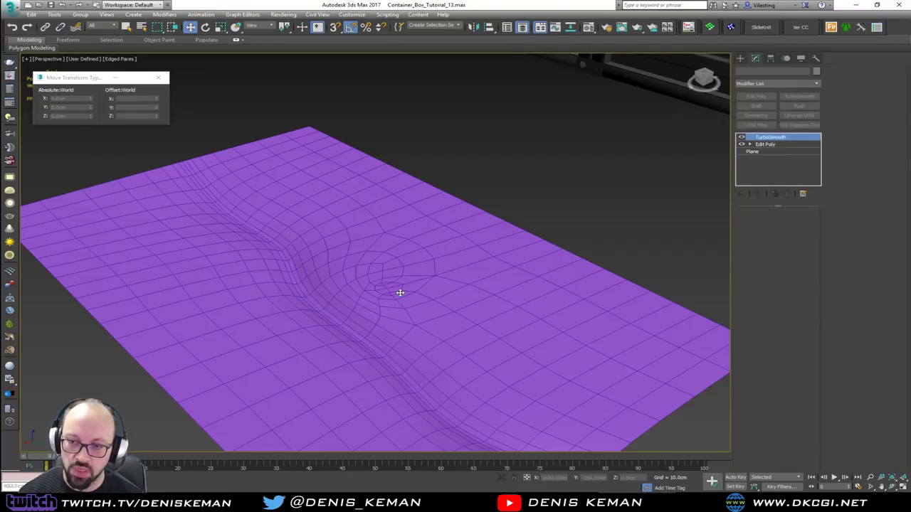
# - In Edit Poly, cut an irregular line from the crack's container-side border across its bend to the cross edges on the opposite side
pyautogui.click(774, 145)
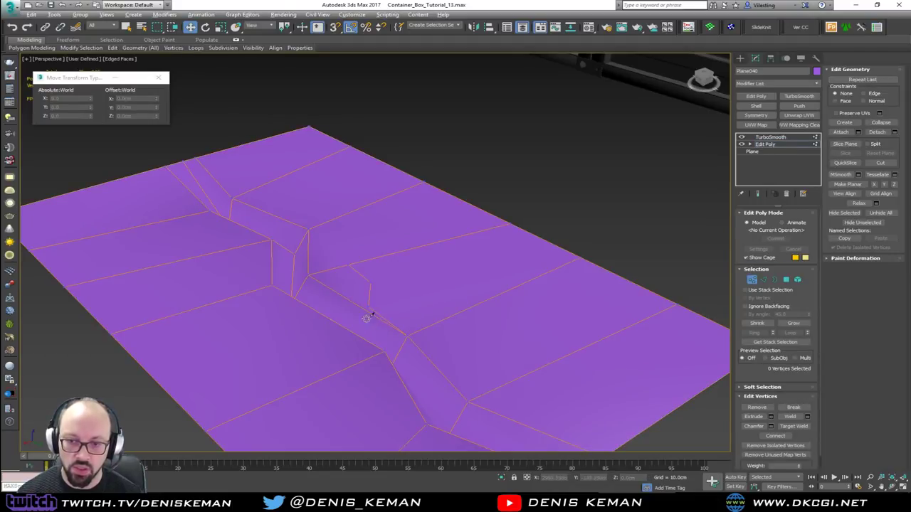
pyautogui.hotkey('alt', 'c')
pyautogui.click(350, 301)
pyautogui.click(327, 271)
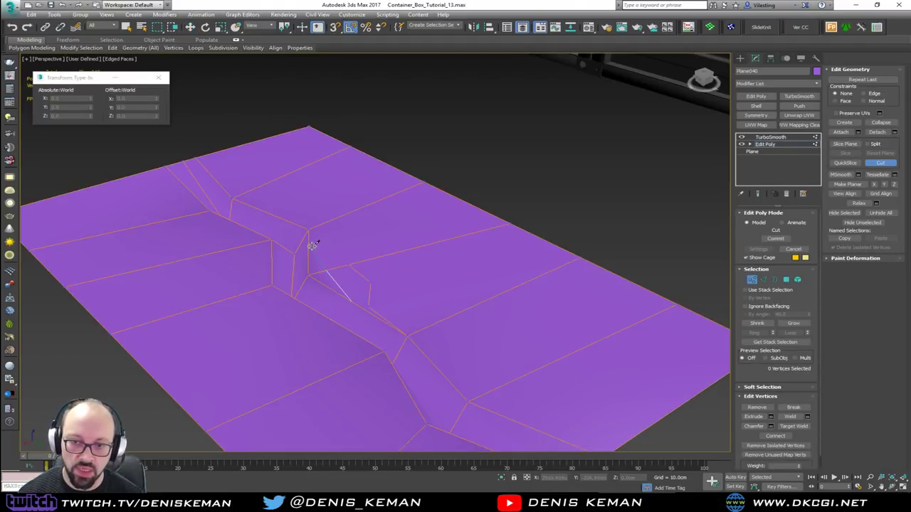
pyautogui.click(310, 246)
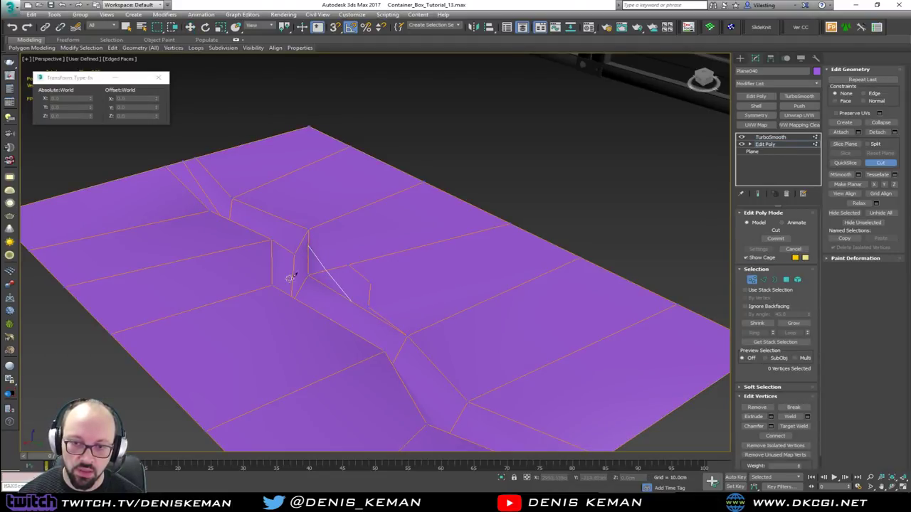
pyautogui.click(254, 291)
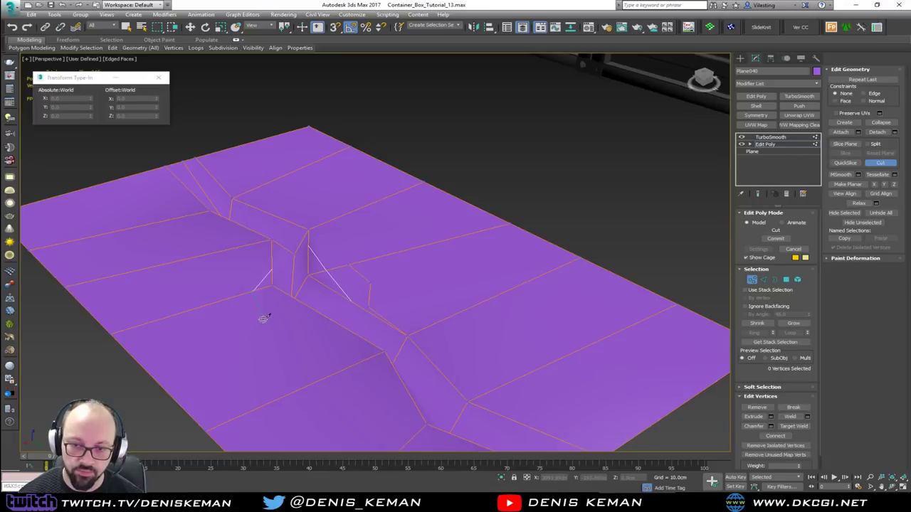
pyautogui.click(276, 400)
pyautogui.rightClick(277, 400)
pyautogui.keyDown('alt'); pyautogui.moveTo(302, 320); pyautogui.dragTo(293, 304, button='middle'); pyautogui.keyUp('alt')
pyautogui.rightClick(293, 303)
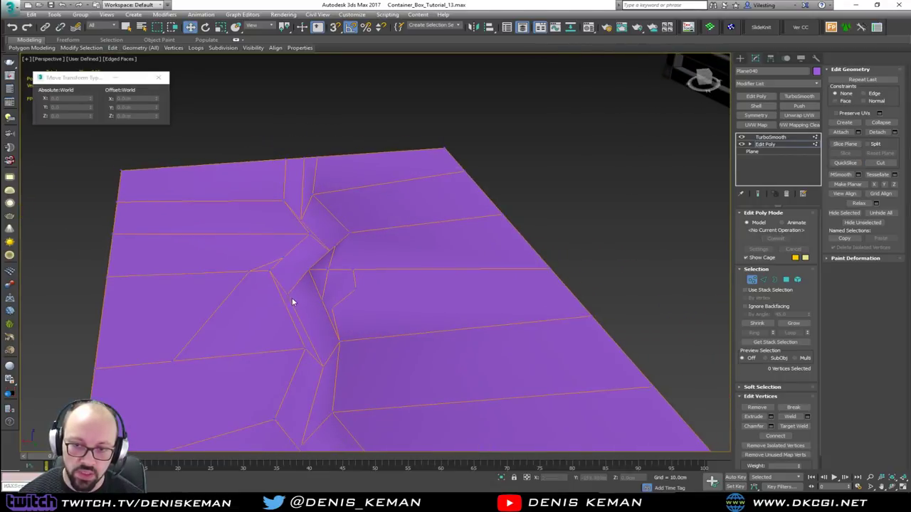
# - Shift two vertices on the crack line and show the plane's TurboSmooth result
pyautogui.click(286, 294)
pyautogui.moveTo(286, 293); pyautogui.dragTo(318, 238)
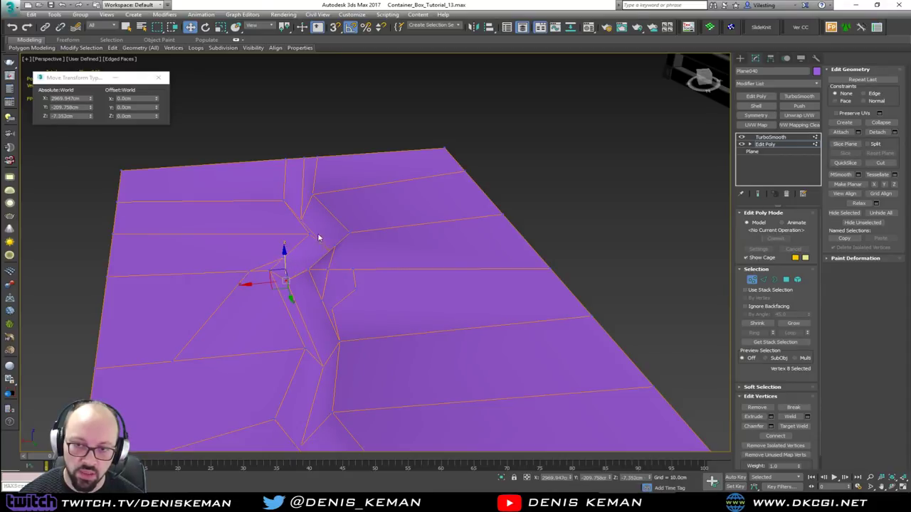
pyautogui.click(299, 207)
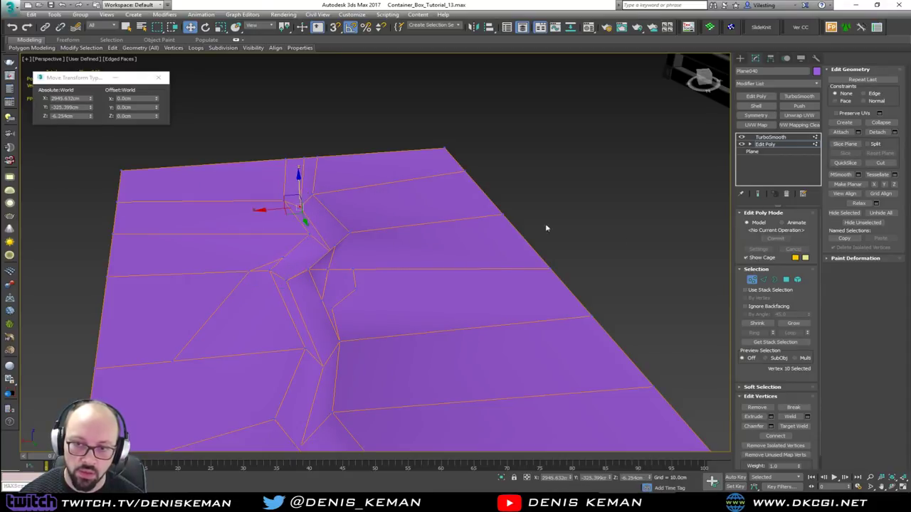
pyautogui.click(752, 279)
pyautogui.click(779, 137)
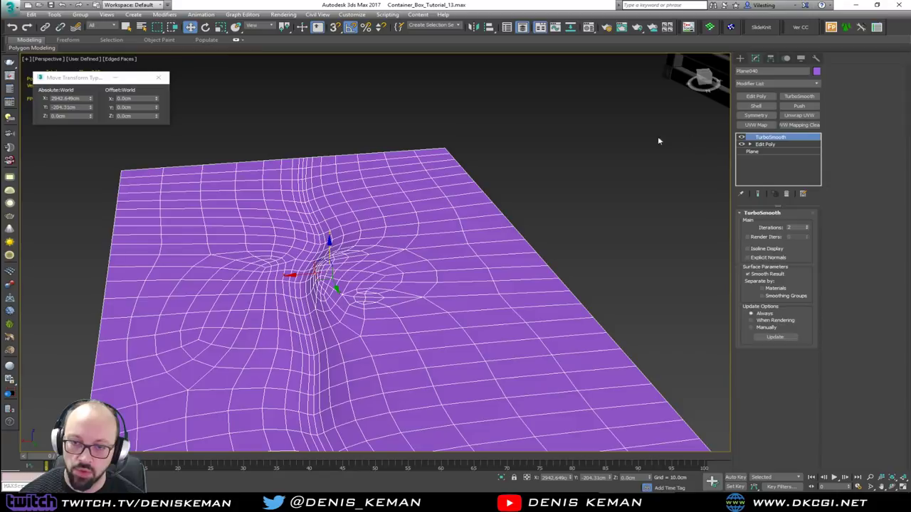
# - Check the smoothed crack shaded without edge lines, and delete the test plane
pyautogui.click(397, 104)
pyautogui.keyDown('alt'); pyautogui.moveTo(365, 285); pyautogui.dragTo(352, 178, button='middle'); pyautogui.keyUp('alt')
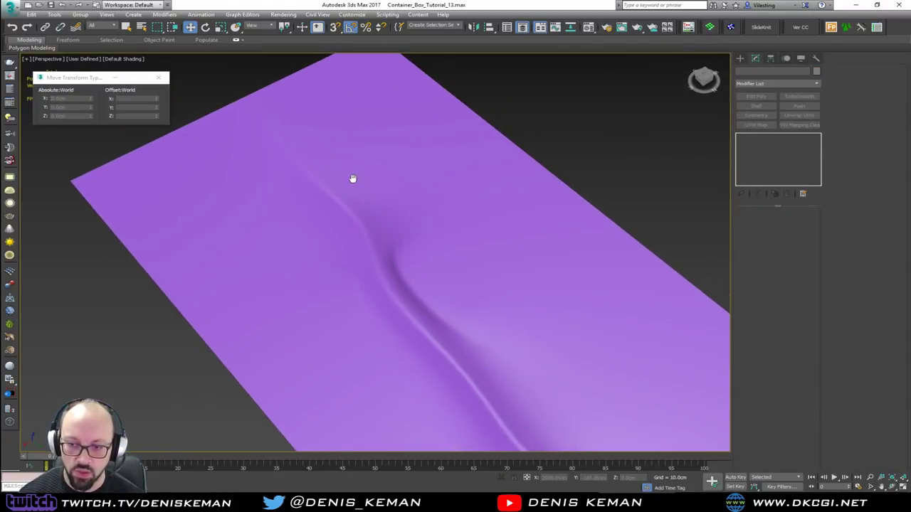
pyautogui.scroll(-3, 328, 271)
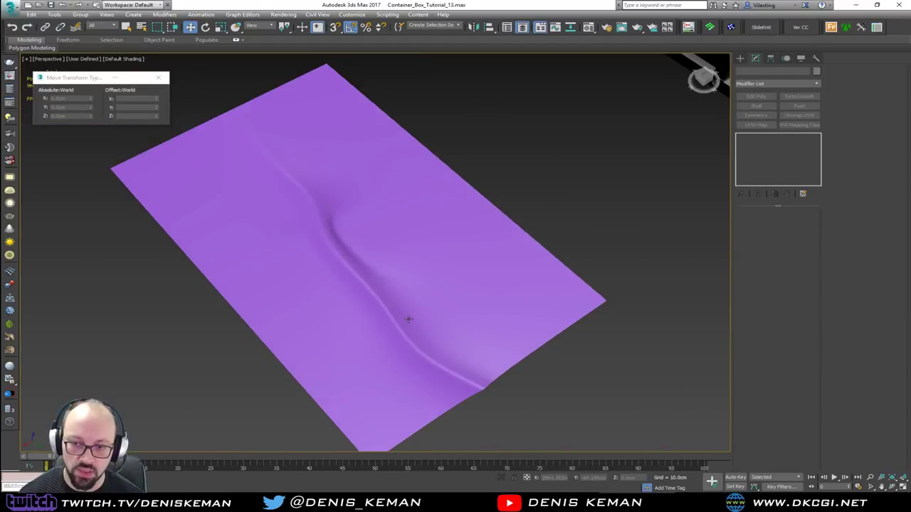
pyautogui.click(409, 319)
pyautogui.press('Delete')
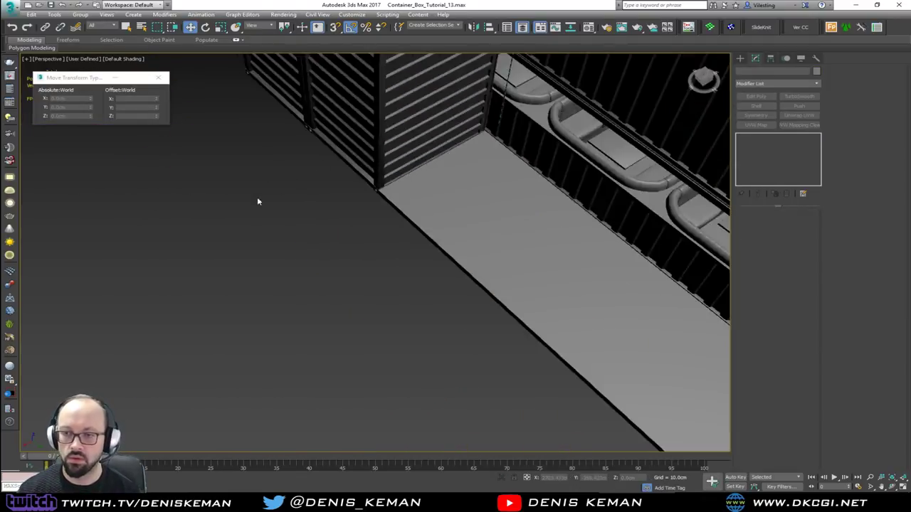
# - Show edged faces, select the stair container's corrugated end wall and nudge it along Y to -123.515 cm
pyautogui.press('z')
pyautogui.moveTo(258, 322)
pyautogui.keyDown('alt'); pyautogui.mouseDown(button='middle')
pyautogui.moveTo(227, 290)
pyautogui.moveTo(282, 268)
pyautogui.moveTo(315, 280)
pyautogui.moveTo(283, 294)
pyautogui.mouseUp(button='middle'); pyautogui.keyUp('alt')
pyautogui.scroll(5, 227, 288)
pyautogui.press('F4')
pyautogui.click(315, 280)
pyautogui.scroll(1, 321, 284)
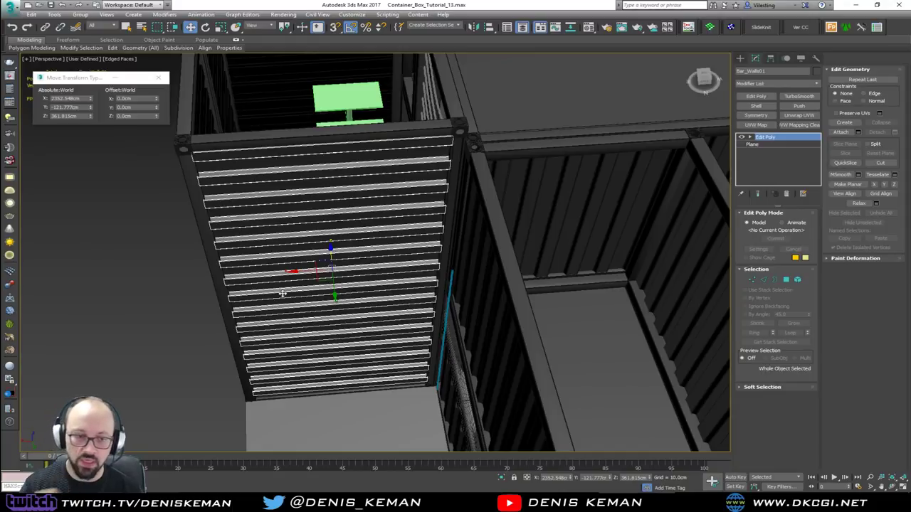
pyautogui.keyDown('alt'); pyautogui.moveTo(313, 161); pyautogui.dragTo(428, 251, button='middle'); pyautogui.keyUp('alt')
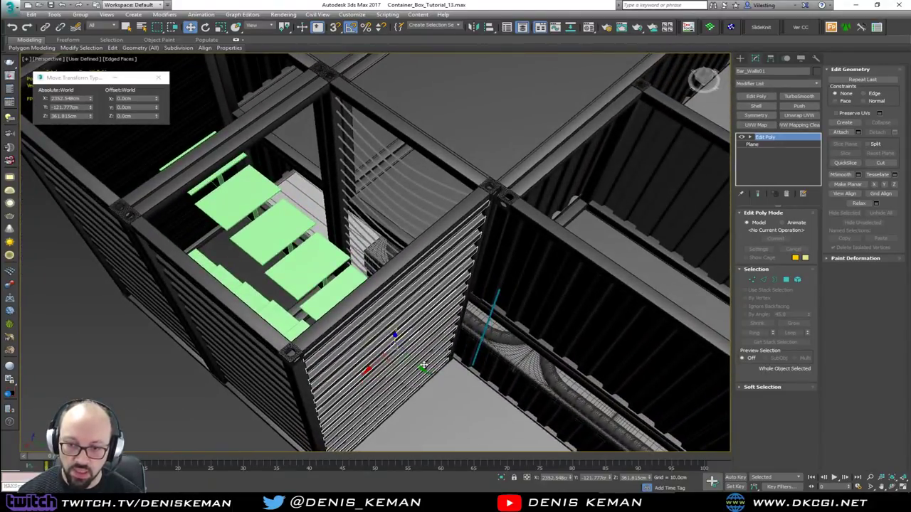
pyautogui.moveTo(417, 367); pyautogui.dragTo(415, 366)
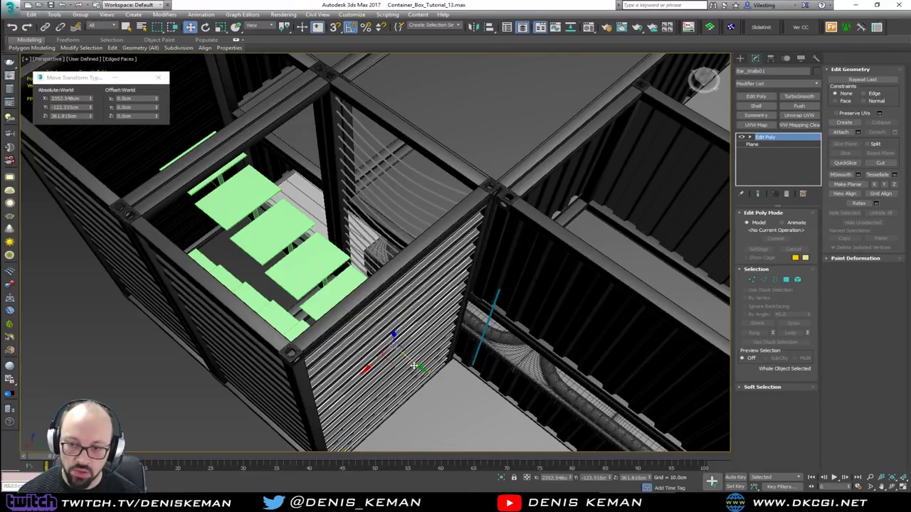
# - Examine the stair container's end wall and the adjoining facade from several angles, both with edged faces and shaded only
pyautogui.keyDown('alt'); pyautogui.moveTo(413, 366); pyautogui.dragTo(443, 326, button='middle'); pyautogui.keyUp('alt')
pyautogui.keyDown('alt'); pyautogui.moveTo(382, 331); pyautogui.dragTo(435, 164, button='middle'); pyautogui.keyUp('alt')
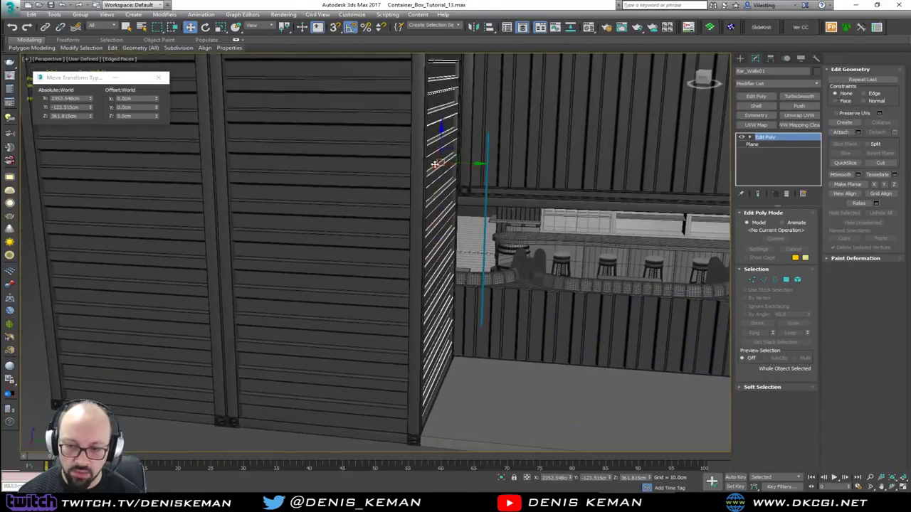
pyautogui.moveTo(441, 210); pyautogui.dragTo(388, 142, button='middle')
pyautogui.scroll(-3, 429, 266)
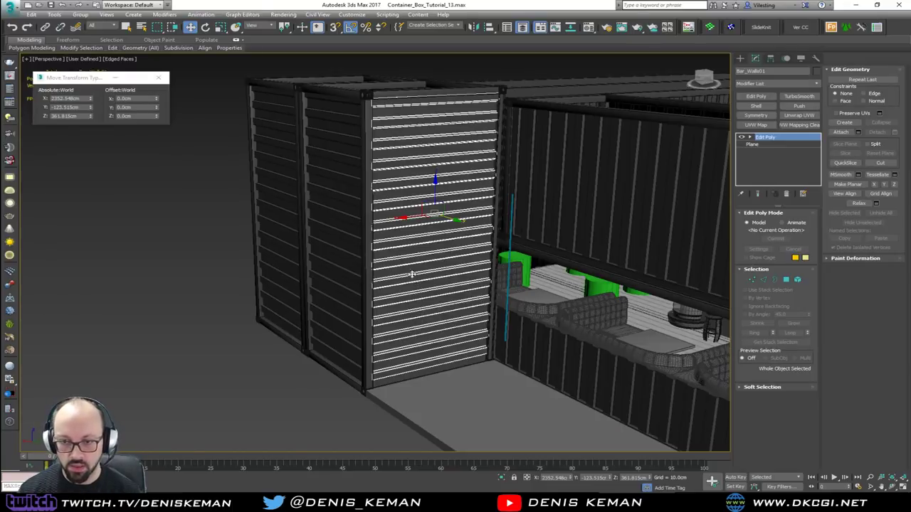
pyautogui.keyDown('alt'); pyautogui.moveTo(411, 274); pyautogui.dragTo(418, 283, button='middle'); pyautogui.keyUp('alt')
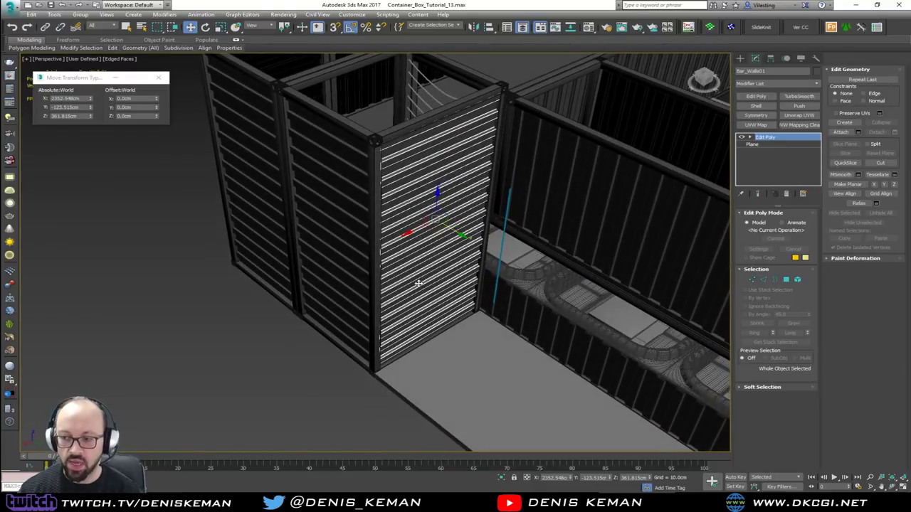
pyautogui.keyDown('alt'); pyautogui.moveTo(399, 249); pyautogui.dragTo(311, 200, button='middle'); pyautogui.keyUp('alt')
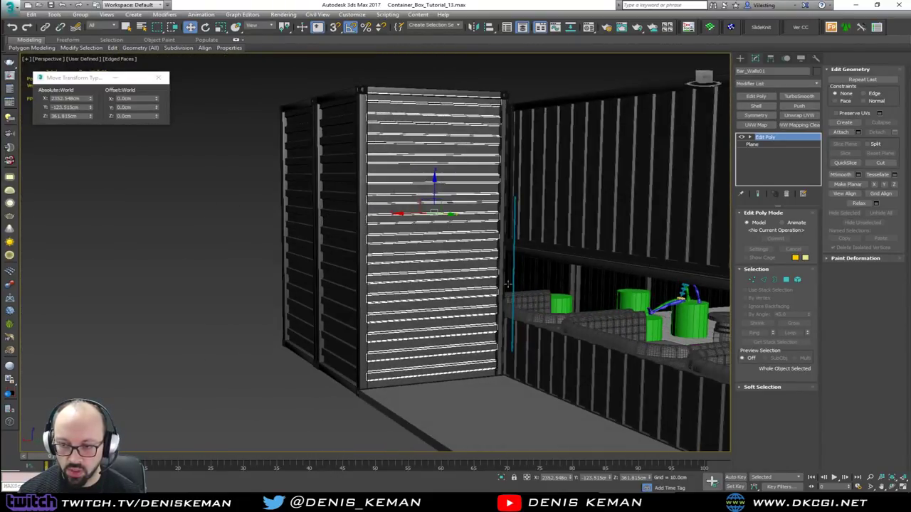
pyautogui.keyDown('alt'); pyautogui.moveTo(508, 285); pyautogui.dragTo(531, 266, button='middle'); pyautogui.keyUp('alt')
pyautogui.keyDown('alt'); pyautogui.moveTo(390, 385); pyautogui.dragTo(291, 404, button='middle'); pyautogui.keyUp('alt')
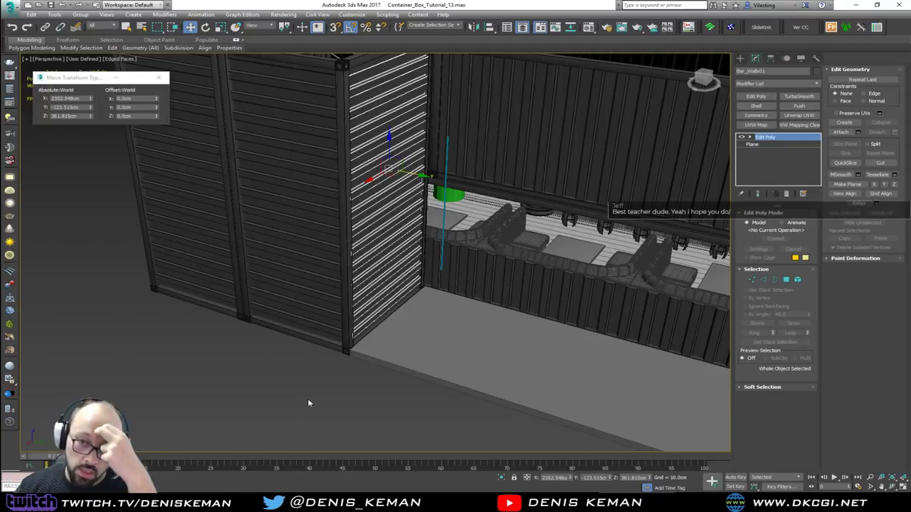
pyautogui.click(309, 403)
pyautogui.keyDown('alt'); pyautogui.moveTo(392, 268); pyautogui.dragTo(363, 312, button='middle'); pyautogui.keyUp('alt')
pyautogui.press('F4')
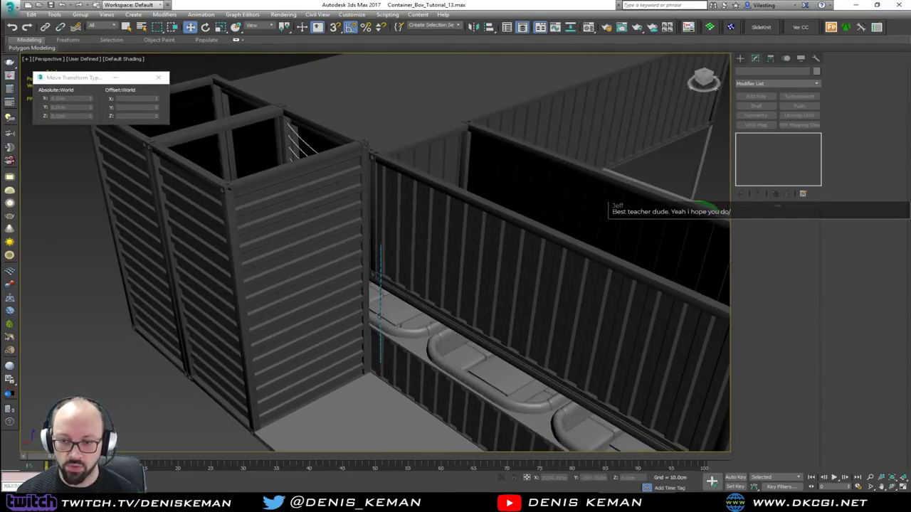
# - Inspect the twisted vertical rope beside the facade and the hanging ropes by the staircase, with and without edged faces
pyautogui.scroll(5, 381, 314)
pyautogui.scroll(2, 381, 313)
pyautogui.click(385, 311)
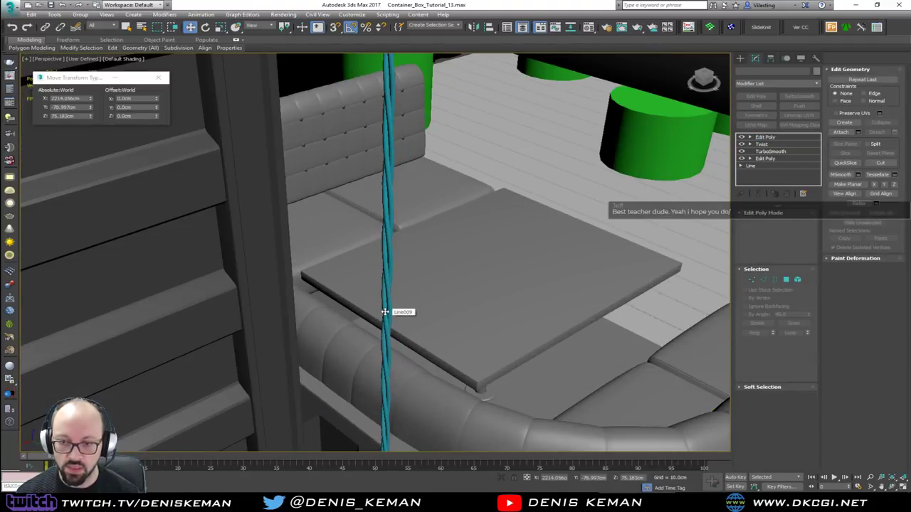
pyautogui.scroll(-5, 386, 312)
pyautogui.press('F4')
pyautogui.scroll(-6, 385, 312)
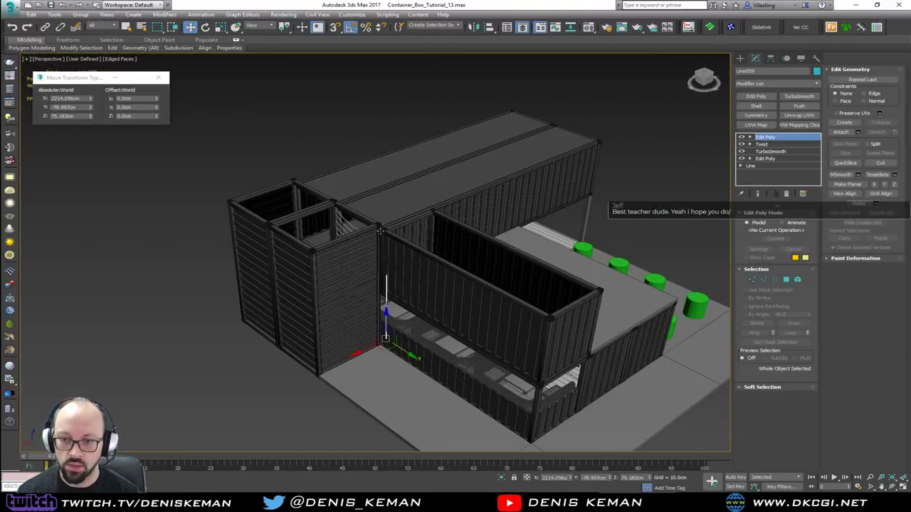
pyautogui.click(378, 260)
pyautogui.keyDown('alt'); pyautogui.moveTo(397, 272); pyautogui.dragTo(420, 289, button='middle'); pyautogui.keyUp('alt')
pyautogui.scroll(5, 356, 285)
pyautogui.scroll(6, 356, 285)
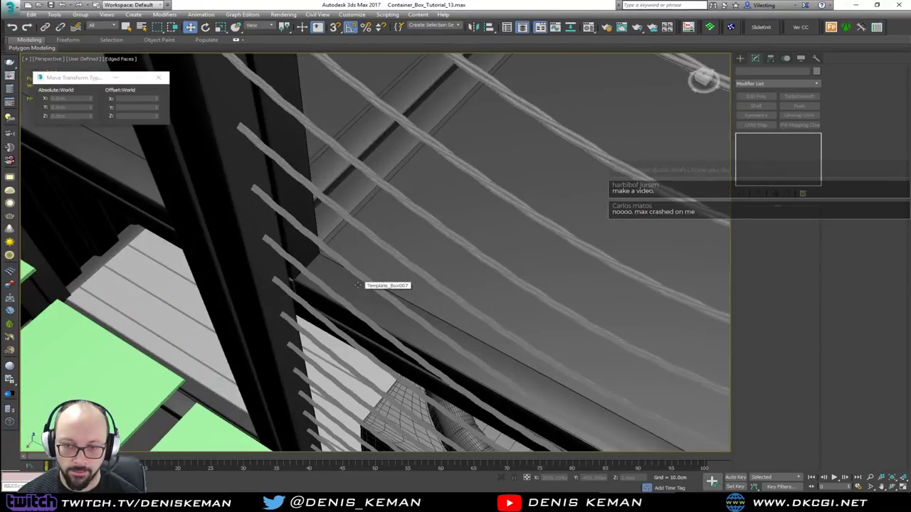
pyautogui.press('F4')
pyautogui.scroll(-8, 380, 189)
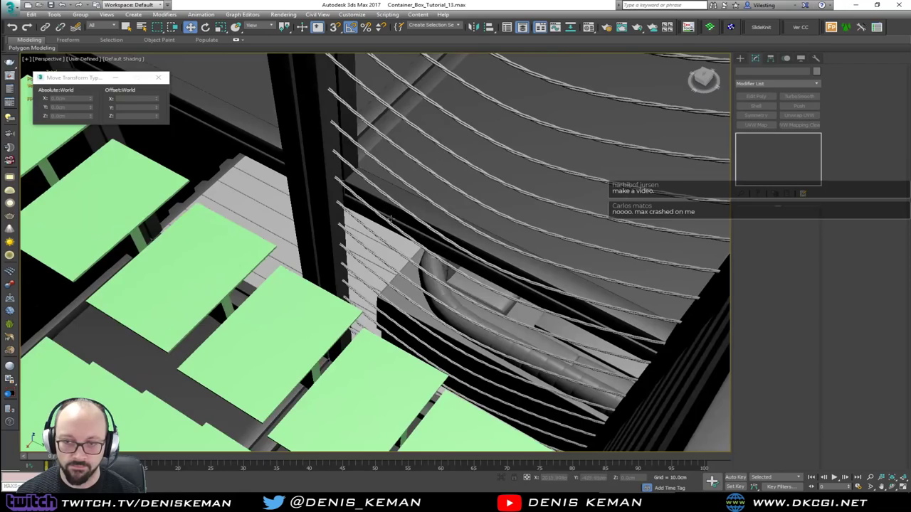
pyautogui.scroll(5, 341, 228)
pyautogui.keyDown('alt'); pyautogui.moveTo(335, 229); pyautogui.dragTo(51, 222, button='middle'); pyautogui.keyUp('alt')
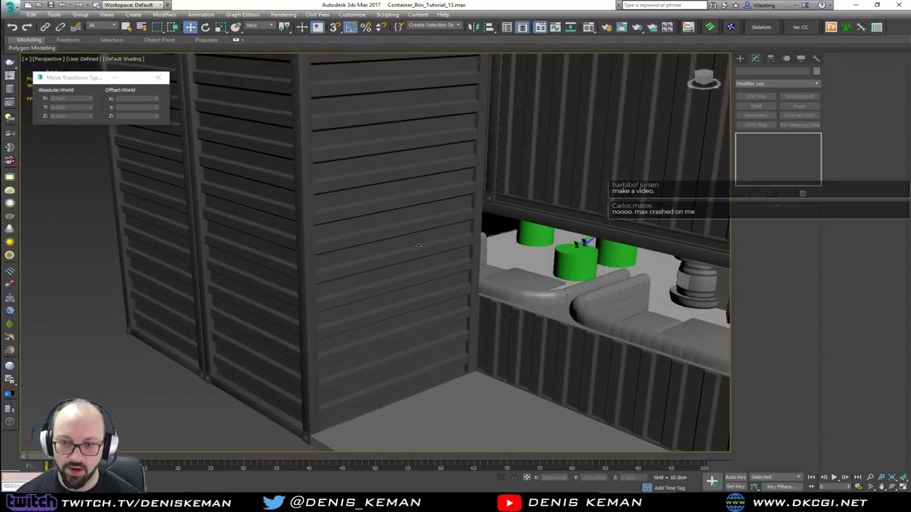
# - Remove the corrugated container walls and the railing panel at the terrace corner
pyautogui.scroll(-2, 432, 235)
pyautogui.moveTo(433, 234); pyautogui.dragTo(431, 295, button='middle')
pyautogui.click(427, 279)
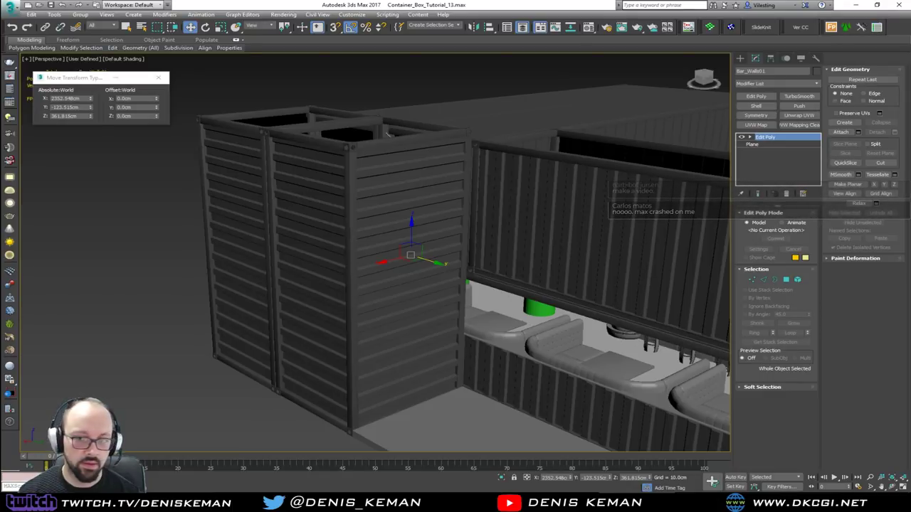
pyautogui.press('Delete')
pyautogui.moveTo(436, 330); pyautogui.dragTo(260, 274, button='middle')
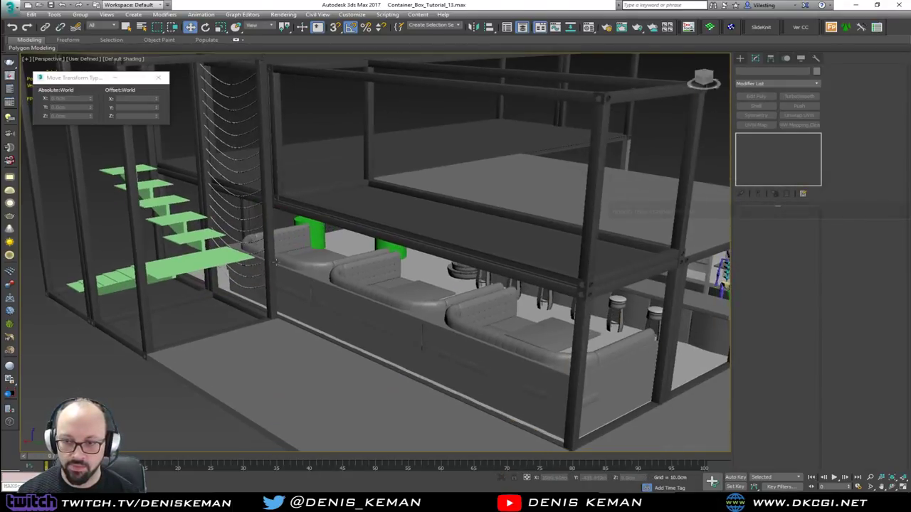
pyautogui.keyDown('alt'); pyautogui.moveTo(587, 306); pyautogui.dragTo(305, 221, button='middle'); pyautogui.keyUp('alt')
pyautogui.click(449, 334)
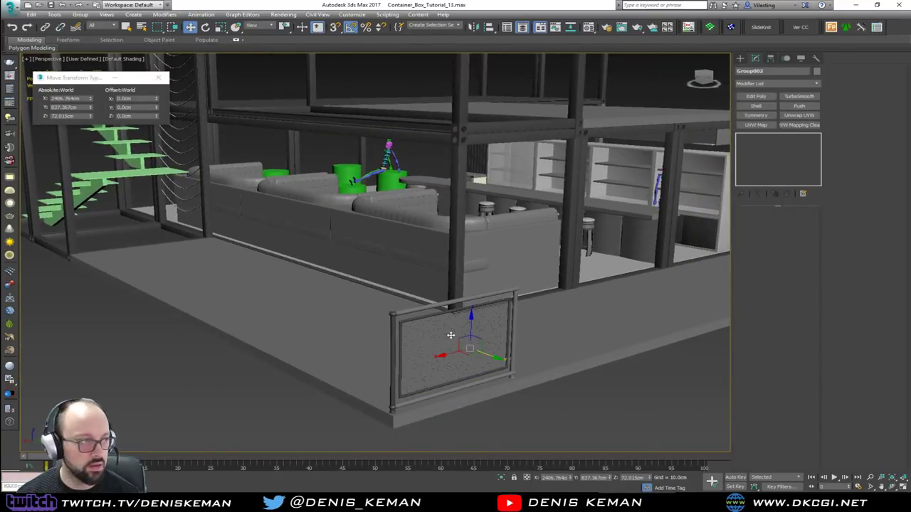
pyautogui.press('Delete')
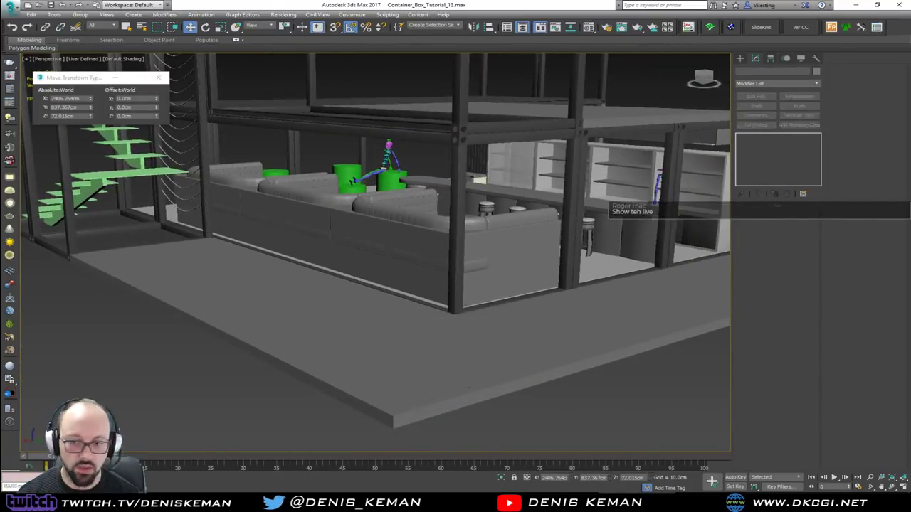
# - Select the bar counter's top and its wavy front, show edged faces and isolate them
pyautogui.keyDown('alt'); pyautogui.moveTo(242, 232); pyautogui.dragTo(477, 303, button='middle'); pyautogui.keyUp('alt')
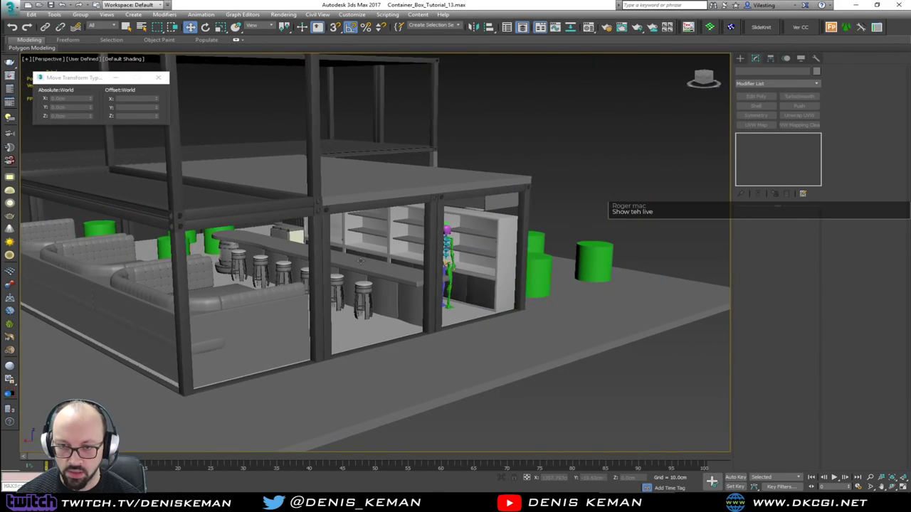
pyautogui.keyDown('alt'); pyautogui.moveTo(360, 260); pyautogui.dragTo(527, 238, button='middle'); pyautogui.keyUp('alt')
pyautogui.scroll(5, 178, 290)
pyautogui.scroll(-5, 527, 238)
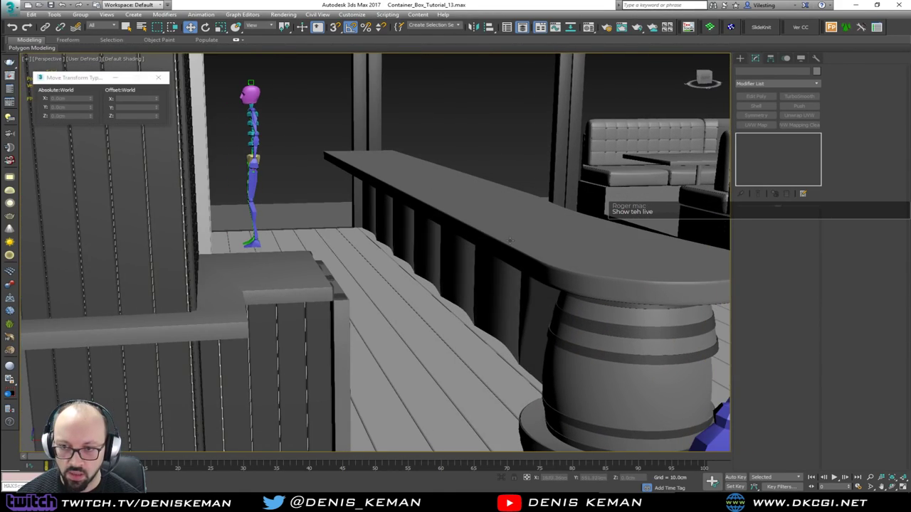
pyautogui.click(474, 219)
pyautogui.keyDown('alt'); pyautogui.moveTo(473, 219); pyautogui.dragTo(422, 263, button='middle'); pyautogui.keyUp('alt')
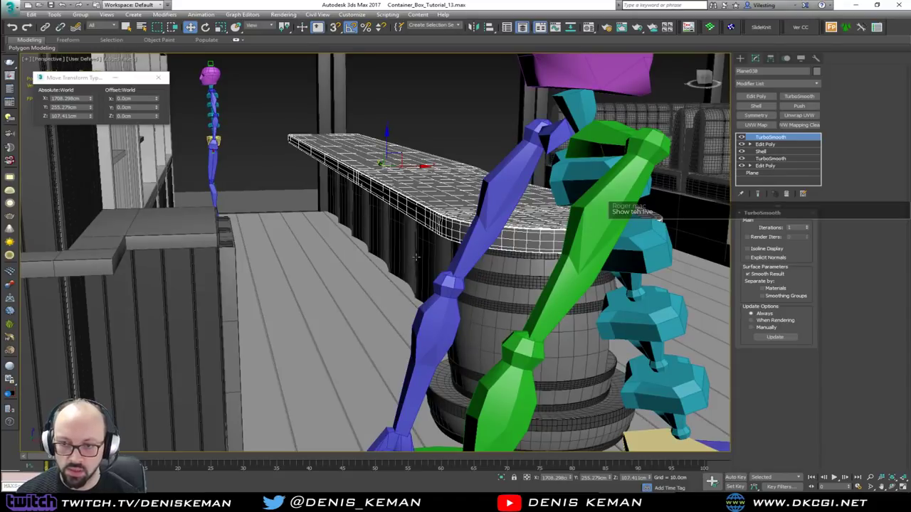
pyautogui.hotkey('alt', 'q')
# - End the isolation, add the barrel under the counter's rounded end and its base to the selection, and isolate them together
pyautogui.rightClick(459, 303)
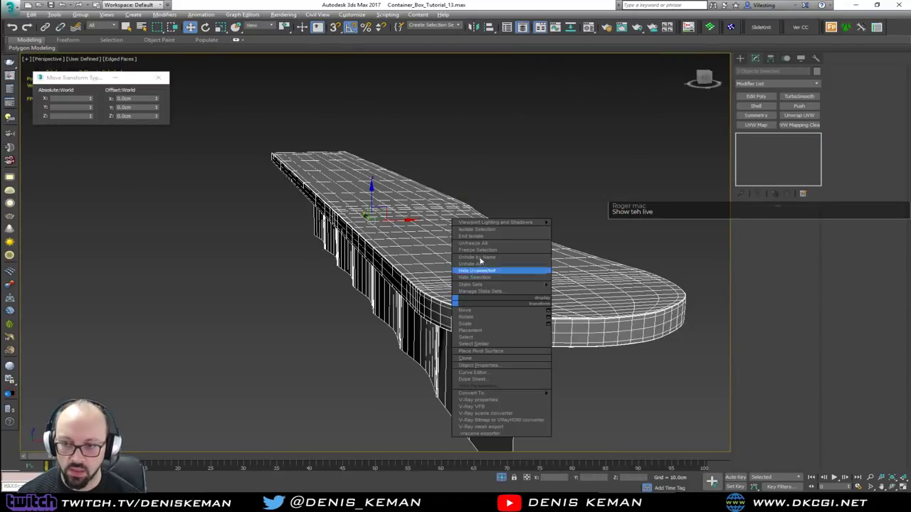
pyautogui.click(482, 236)
pyautogui.keyDown('ctrl'); pyautogui.click(496, 294); pyautogui.keyUp('ctrl')
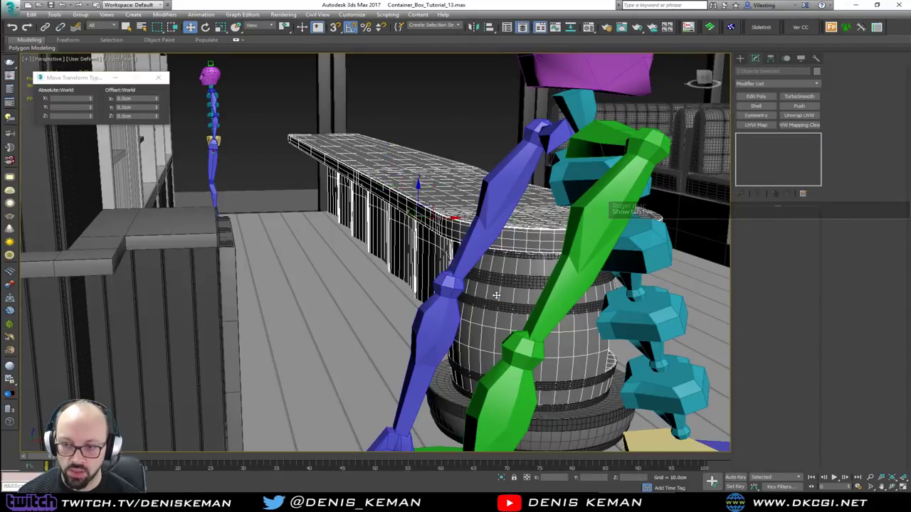
pyautogui.keyDown('ctrl'); pyautogui.click(443, 387); pyautogui.keyUp('ctrl')
pyautogui.hotkey('alt', 'q')
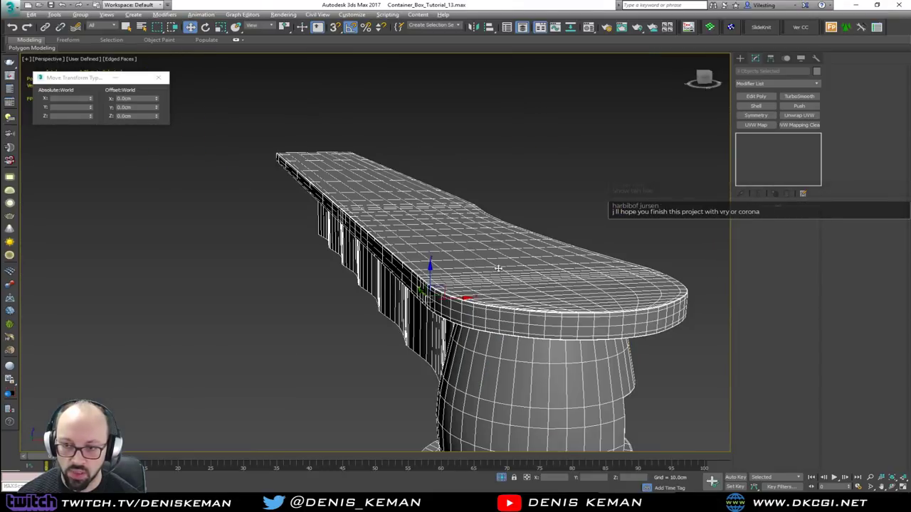
# - Draw a plane about 632 cm wide and 90 cm high over the counter's wavy front in the Left view
pyautogui.click(549, 193)
pyautogui.moveTo(368, 262); pyautogui.dragTo(439, 322, button='middle')
pyautogui.scroll(-3, 364, 284)
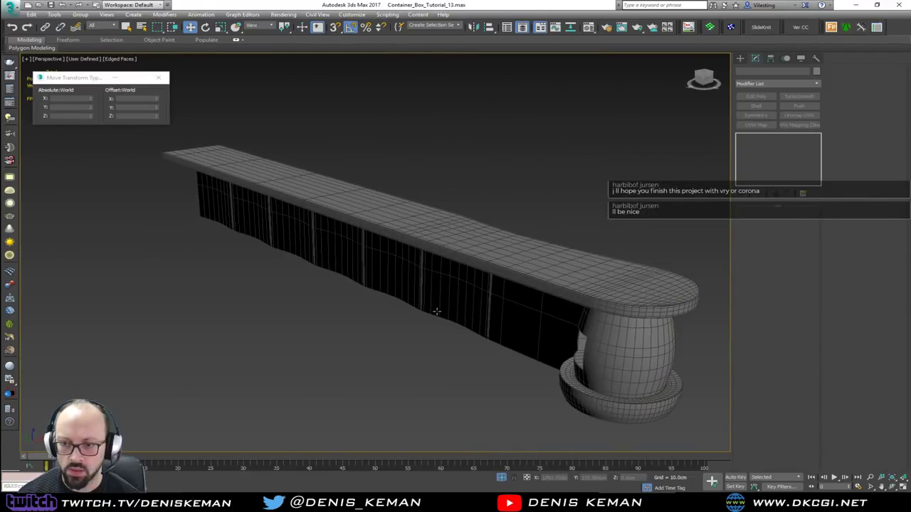
pyautogui.hotkey('alt', 'w')
pyautogui.click(257, 285)
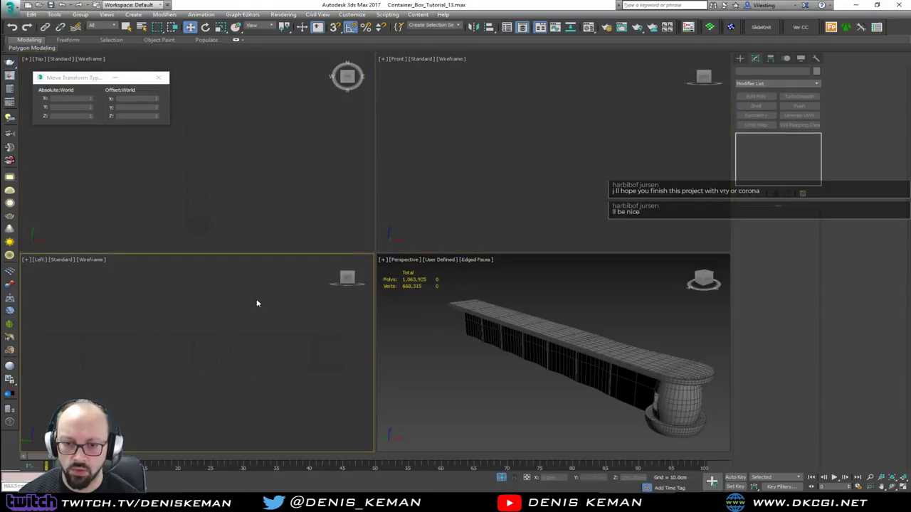
pyautogui.hotkey('alt', 'w')
pyautogui.rightClick(381, 274)
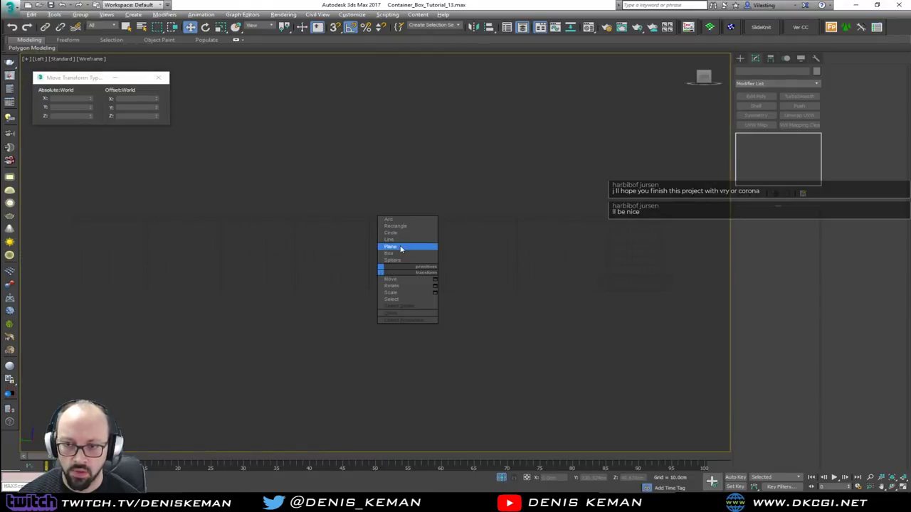
pyautogui.click(400, 248)
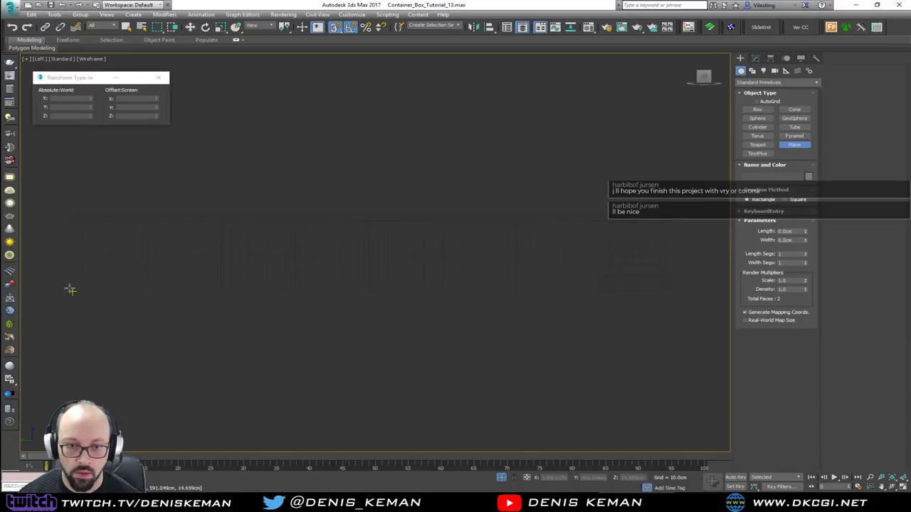
pyautogui.moveTo(217, 273); pyautogui.dragTo(610, 223)
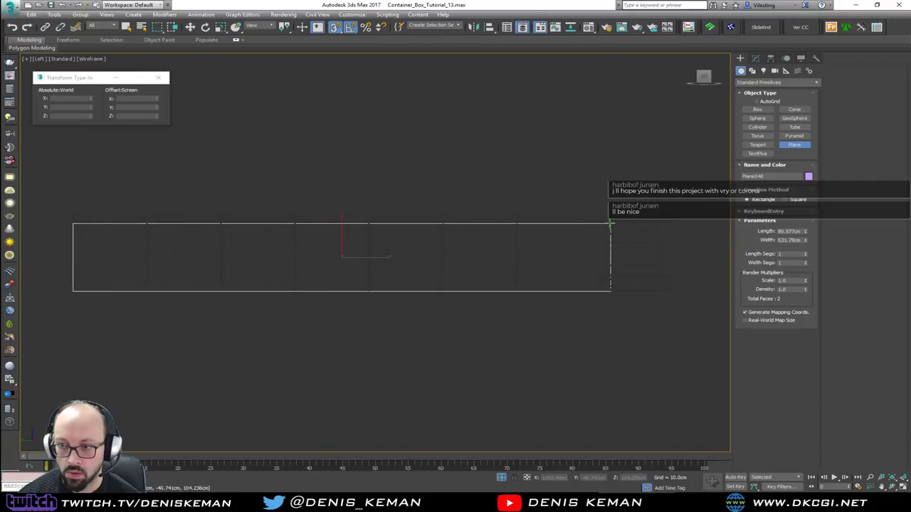
# - Move the plane about 30 cm along negative X so it stands clear of the counter's wavy front
pyautogui.hotkey('alt', 'w')
pyautogui.middleClick(482, 324)
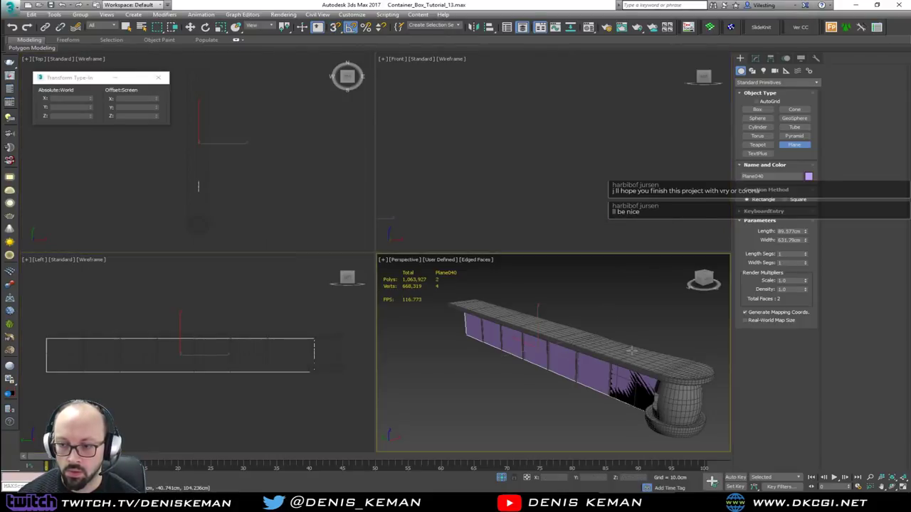
pyautogui.hotkey('alt', 'w')
pyautogui.moveTo(480, 323); pyautogui.dragTo(407, 291, button='middle')
pyautogui.scroll(3, 408, 291)
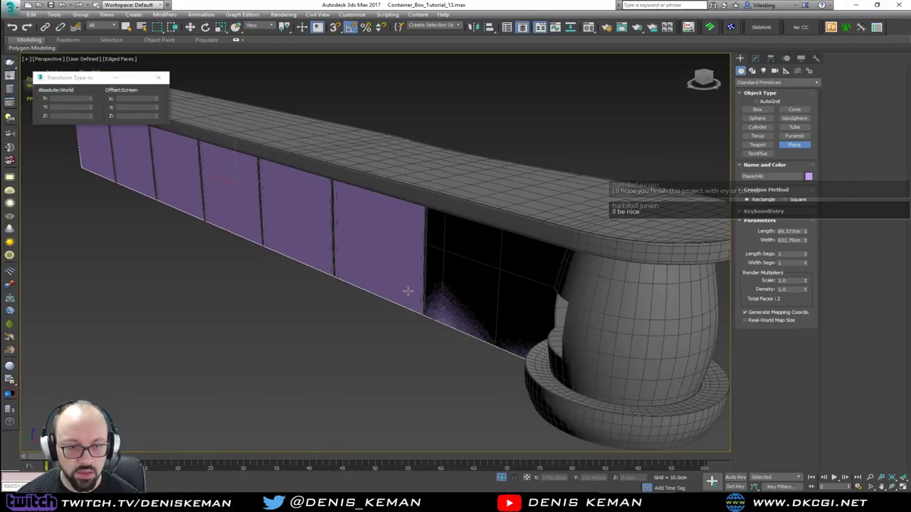
pyautogui.moveTo(347, 264); pyautogui.dragTo(405, 291, button='middle')
pyautogui.scroll(-3, 399, 282)
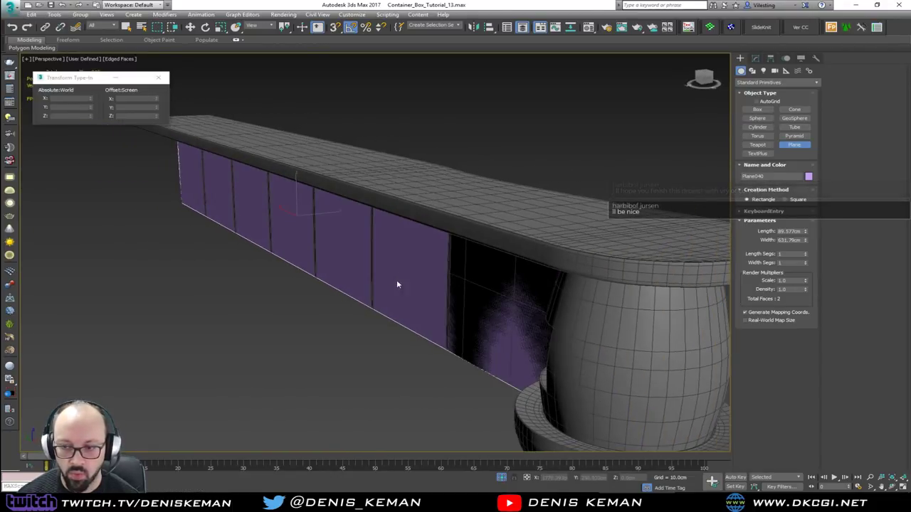
pyautogui.press('w')
pyautogui.moveTo(319, 213); pyautogui.dragTo(281, 226)
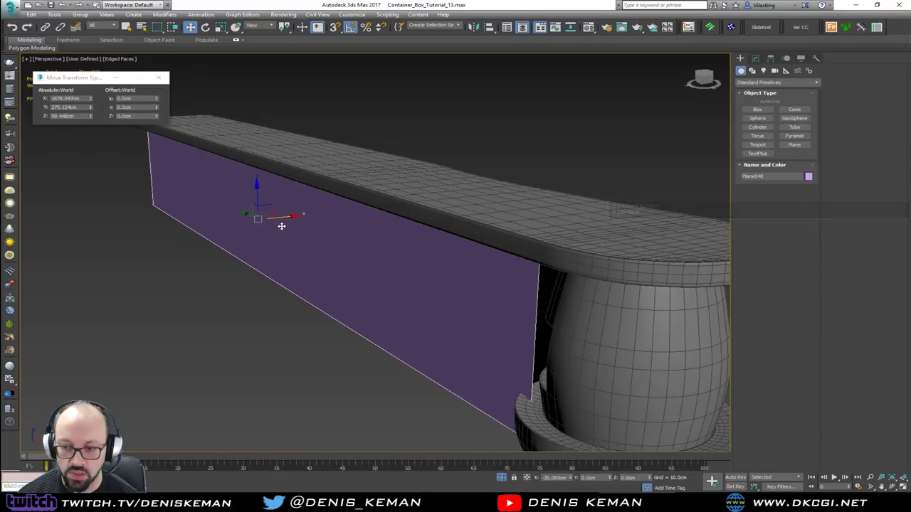
# - Move the plane back toward the wavy front along X, to about 1696 cm, and check its fit against the barrel
pyautogui.keyDown('alt'); pyautogui.moveTo(354, 235); pyautogui.dragTo(410, 238, button='middle'); pyautogui.keyUp('alt')
pyautogui.moveTo(531, 244); pyautogui.dragTo(454, 271, button='middle')
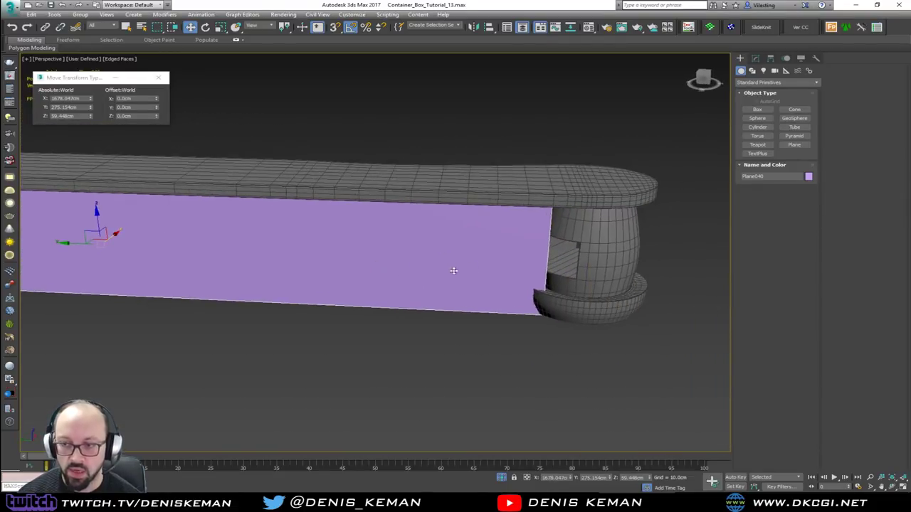
pyautogui.keyDown('alt'); pyautogui.moveTo(530, 264); pyautogui.dragTo(491, 249, button='middle'); pyautogui.keyUp('alt')
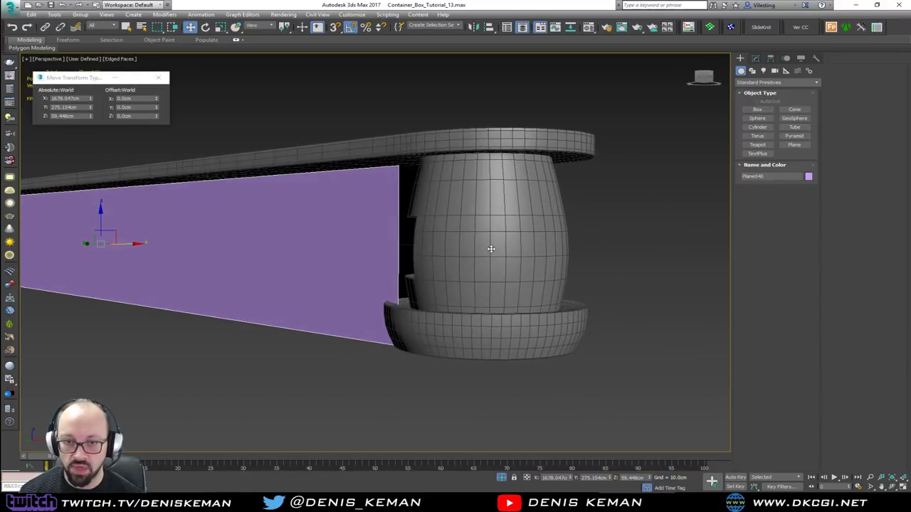
pyautogui.moveTo(285, 244); pyautogui.dragTo(352, 294, button='middle')
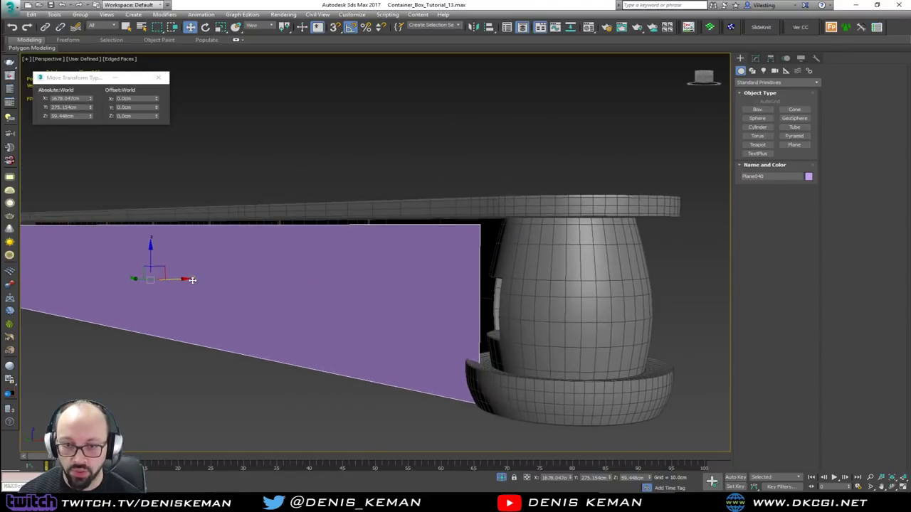
pyautogui.moveTo(179, 278); pyautogui.dragTo(201, 278)
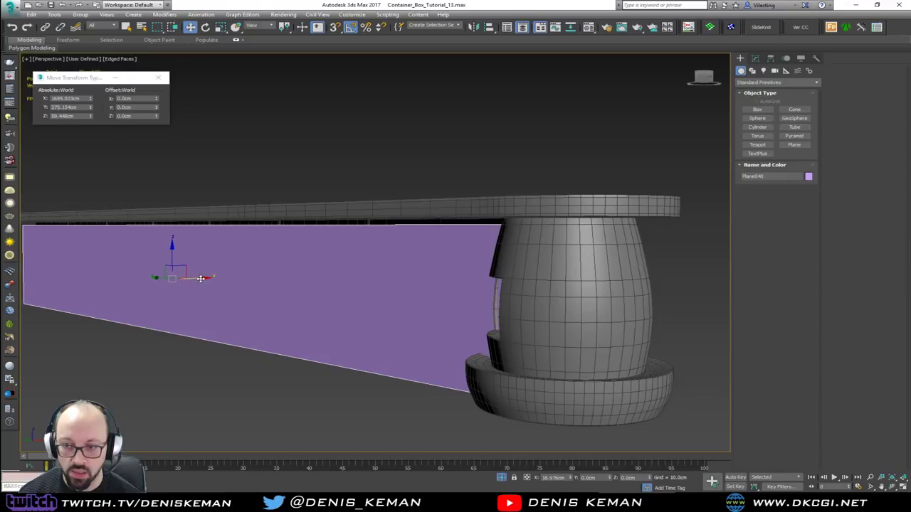
pyautogui.keyDown('alt'); pyautogui.moveTo(239, 279); pyautogui.dragTo(302, 290, button='middle'); pyautogui.keyUp('alt')
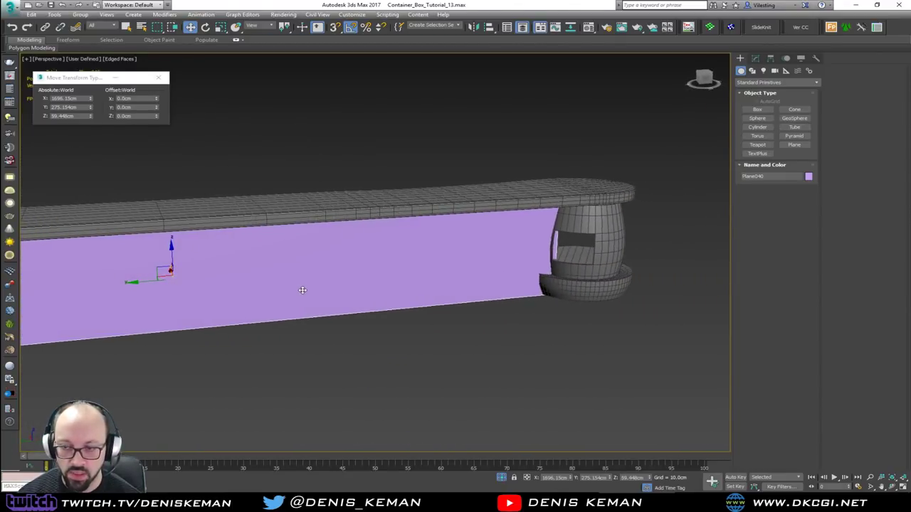
pyautogui.moveTo(508, 226); pyautogui.dragTo(410, 184, button='middle')
pyautogui.scroll(3, 383, 278)
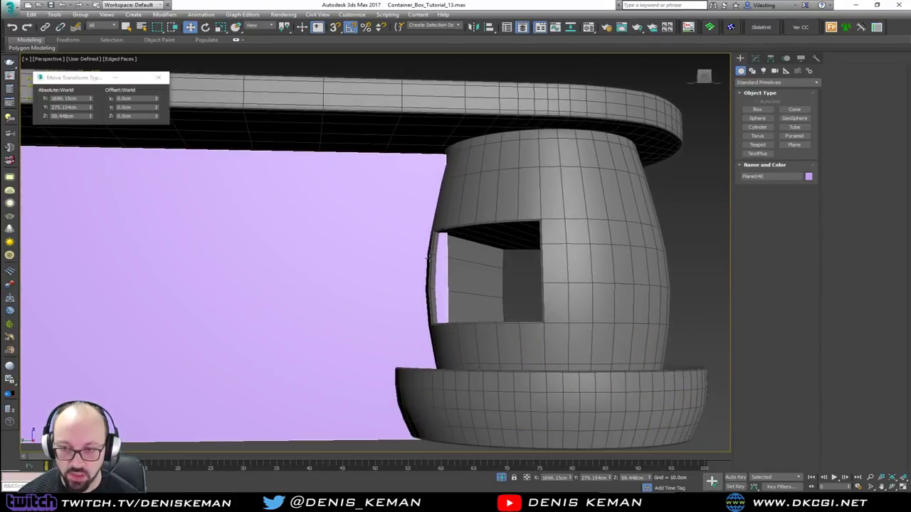
pyautogui.scroll(-2, 438, 305)
pyautogui.keyDown('alt'); pyautogui.moveTo(435, 282); pyautogui.dragTo(432, 296, button='middle'); pyautogui.keyUp('alt')
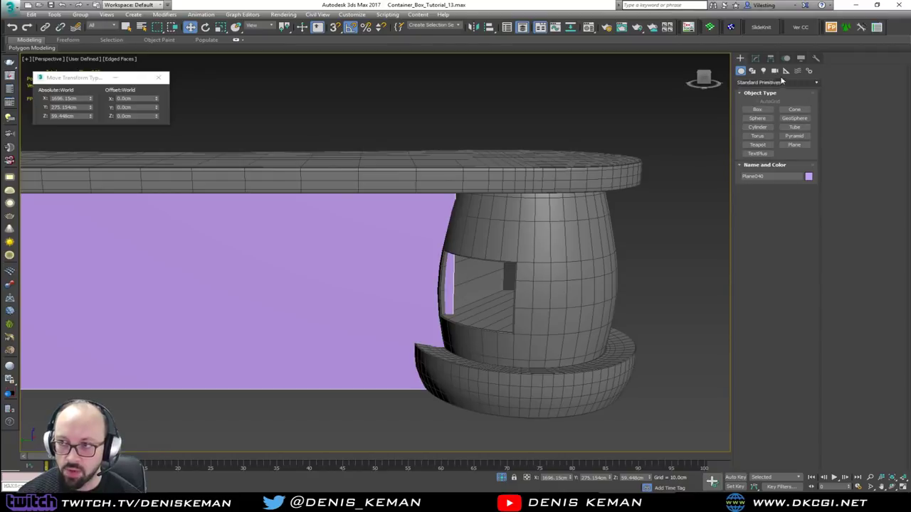
# - Add an Edit Poly modifier to the plane and shift its two barrel-side vertices along Y to about -35.4 cm
pyautogui.click(755, 59)
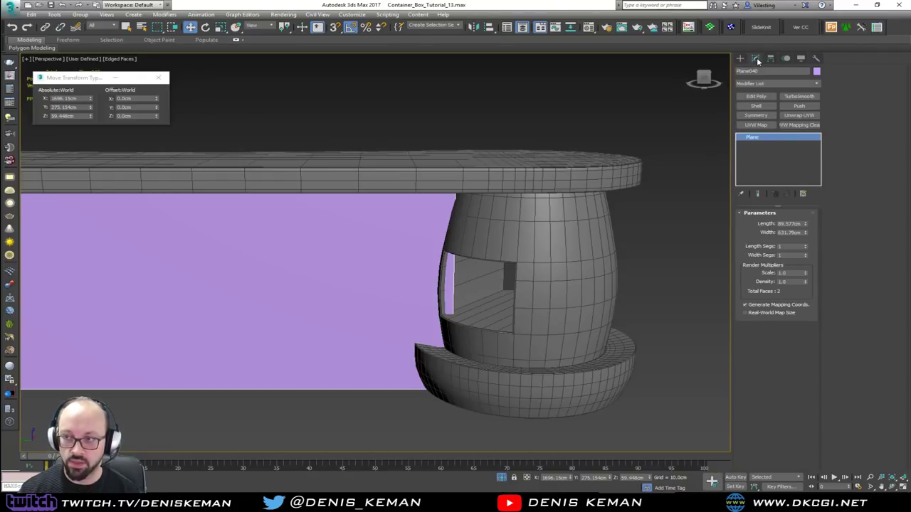
pyautogui.click(756, 97)
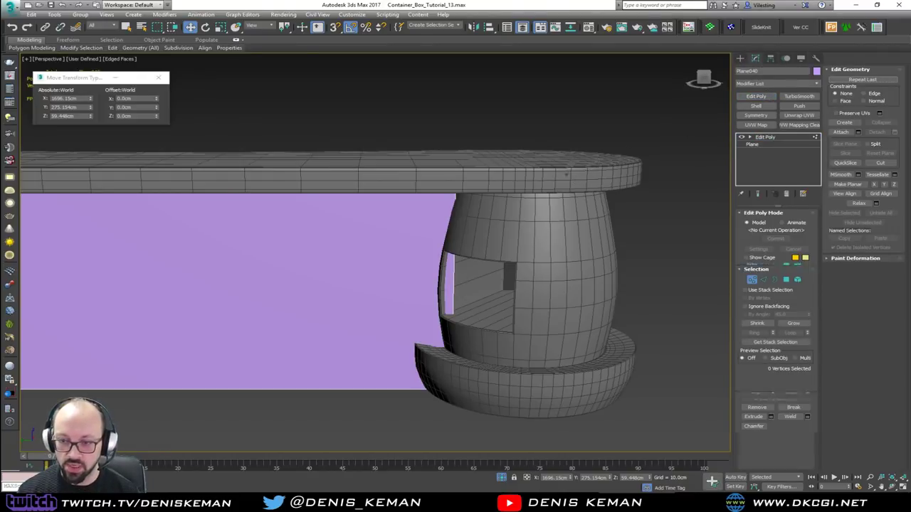
pyautogui.moveTo(396, 430); pyautogui.dragTo(397, 430)
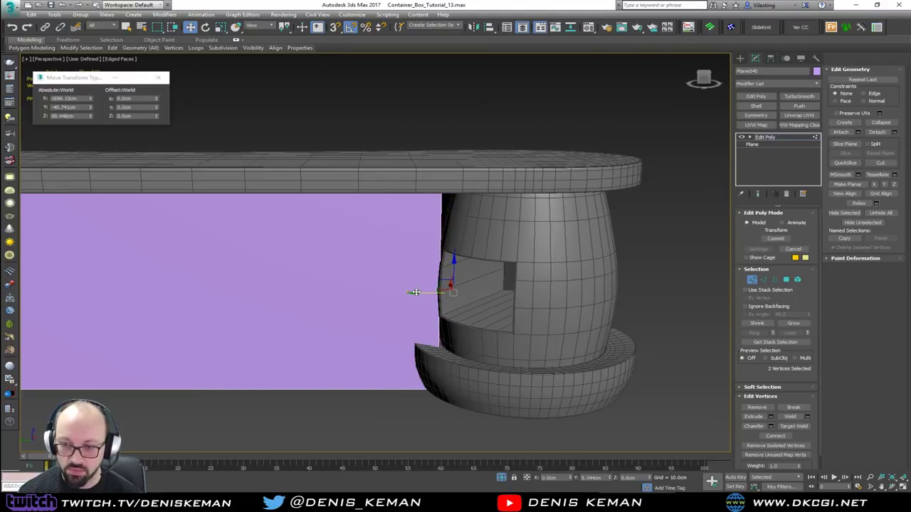
pyautogui.moveTo(420, 292)
pyautogui.keyDown('alt'); pyautogui.mouseDown(button='middle')
pyautogui.moveTo(380, 257)
pyautogui.moveTo(377, 278)
pyautogui.moveTo(427, 283)
pyautogui.mouseUp(button='middle'); pyautogui.keyUp('alt')
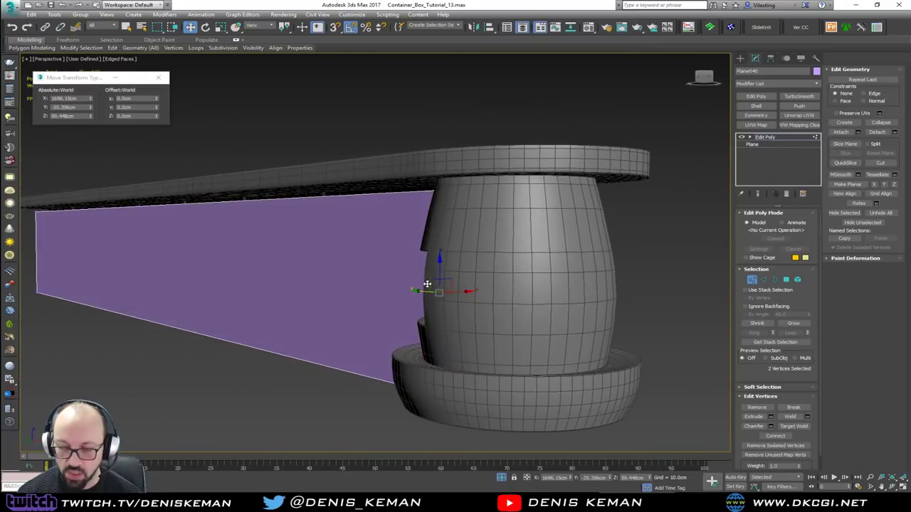
# - Leave vertex editing and shift the whole plane along X to about 1700.5 cm
pyautogui.click(753, 281)
pyautogui.keyDown('alt'); pyautogui.moveTo(417, 240); pyautogui.dragTo(515, 238, button='middle'); pyautogui.keyUp('alt')
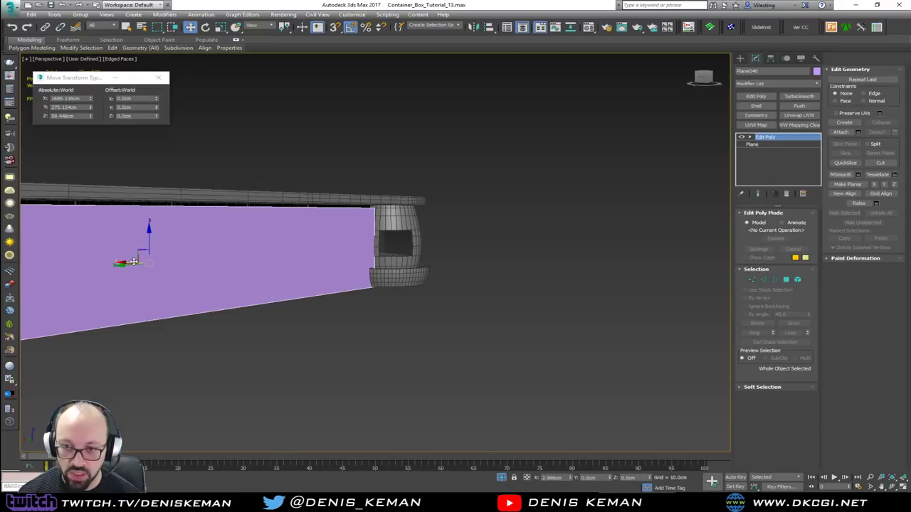
pyautogui.keyDown('alt'); pyautogui.moveTo(131, 262); pyautogui.dragTo(333, 249, button='middle'); pyautogui.keyUp('alt')
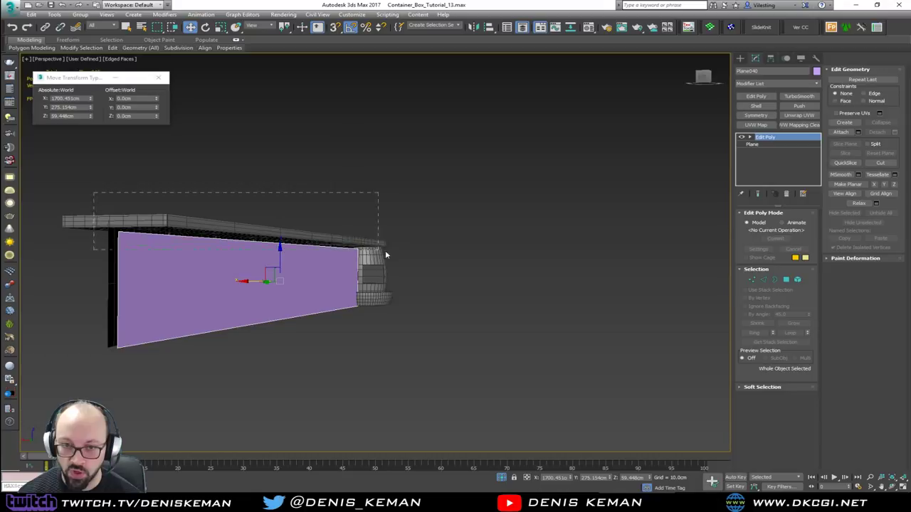
# - Raise the plane's two upper vertices to about Z 108.1 cm so they meet the countertop's underside
pyautogui.click(385, 250)
pyautogui.click(274, 266)
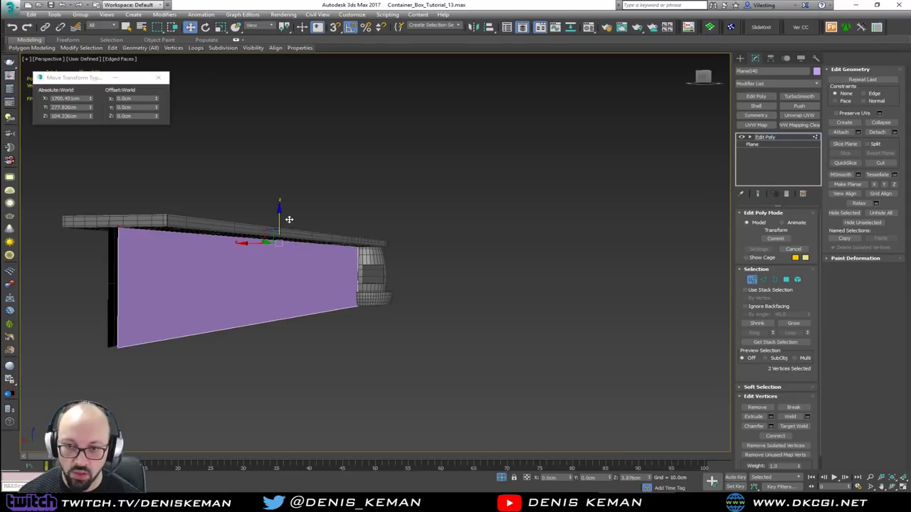
pyautogui.keyDown('alt'); pyautogui.moveTo(289, 219); pyautogui.dragTo(210, 236, button='middle'); pyautogui.keyUp('alt')
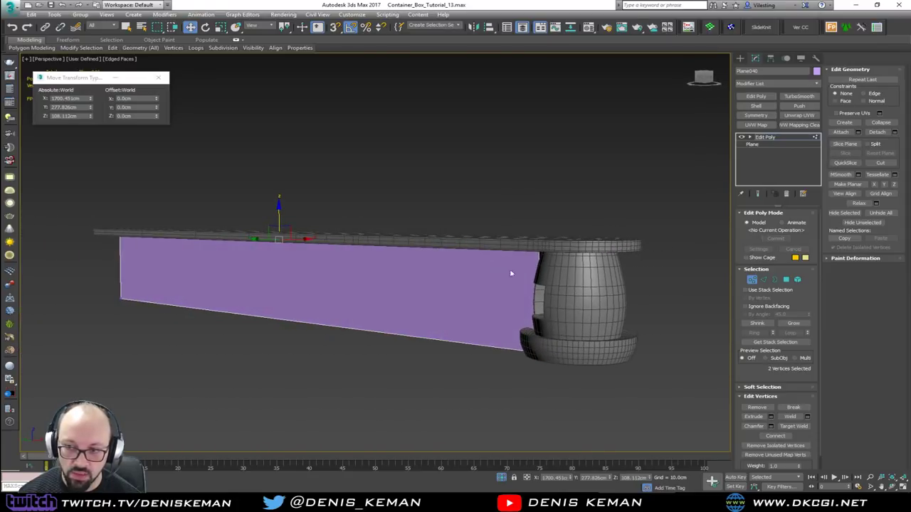
pyautogui.scroll(3, 544, 250)
pyautogui.scroll(-2, 526, 291)
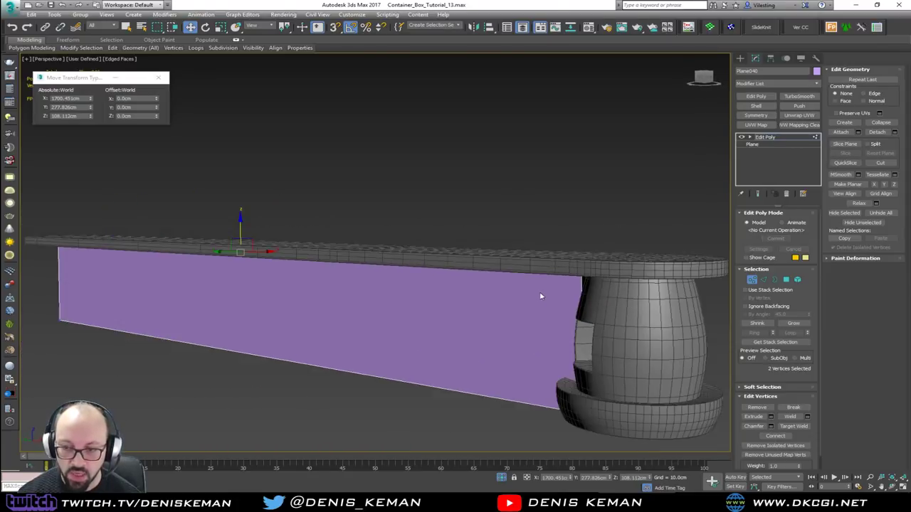
pyautogui.keyDown('alt'); pyautogui.moveTo(540, 296); pyautogui.dragTo(540, 264, button='middle'); pyautogui.keyUp('alt')
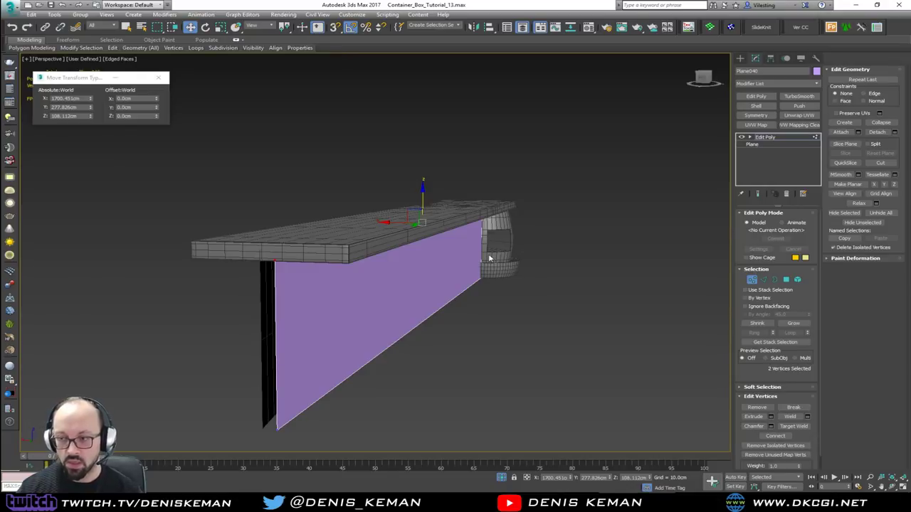
# - Select the plane's two vertical end edges and assign the plane's object colour
pyautogui.press('2')
pyautogui.press('z')
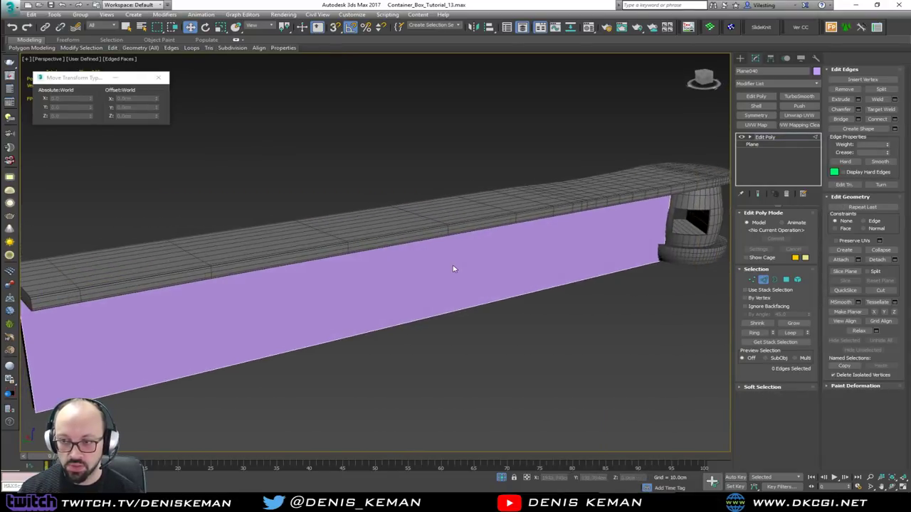
pyautogui.keyDown('alt'); pyautogui.moveTo(453, 269); pyautogui.dragTo(489, 248, button='middle'); pyautogui.keyUp('alt')
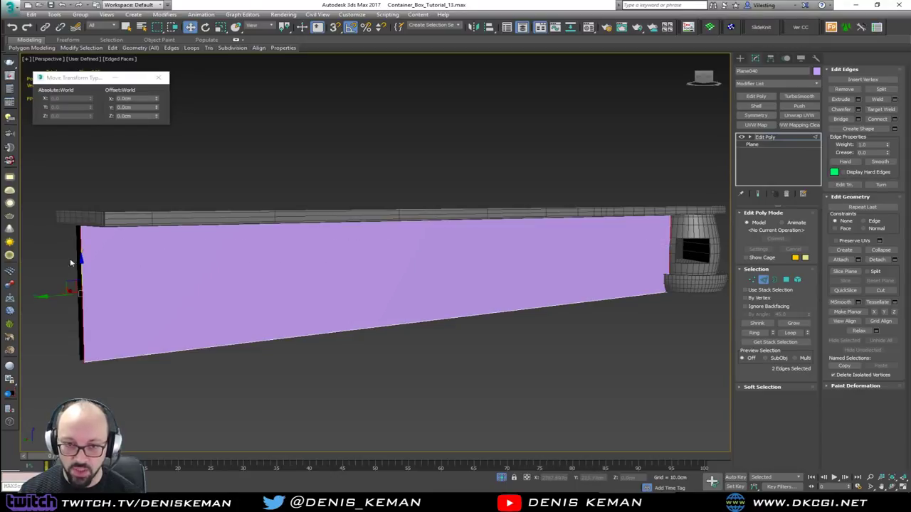
pyautogui.keyDown('alt'); pyautogui.moveTo(445, 269); pyautogui.dragTo(394, 270, button='middle'); pyautogui.keyUp('alt')
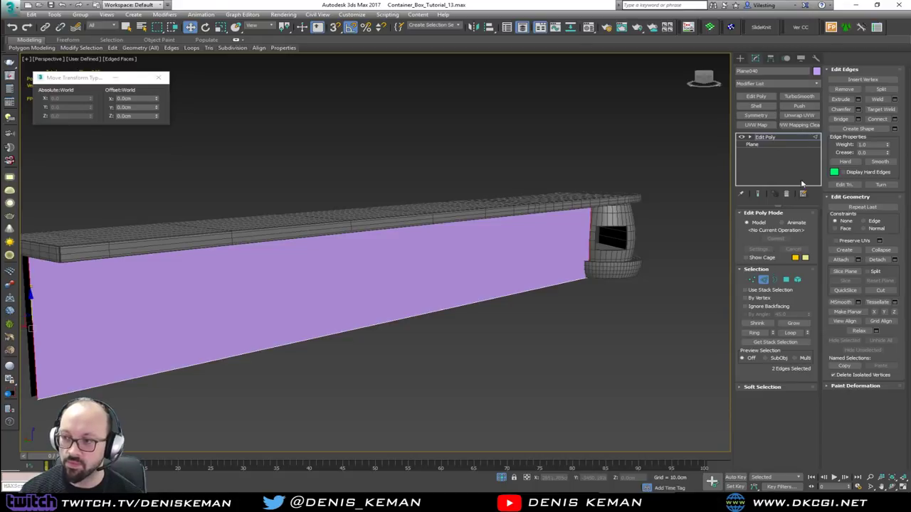
pyautogui.click(816, 71)
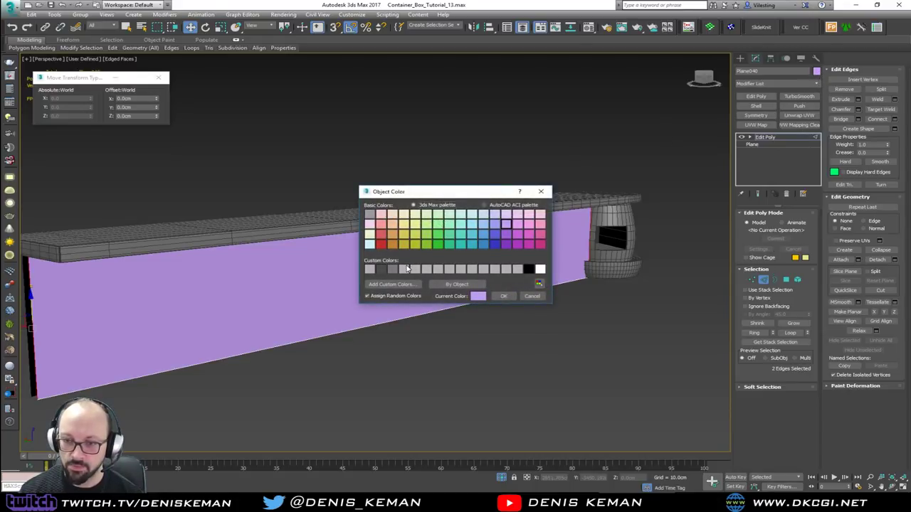
pyautogui.click(505, 296)
# - End the isolation and copy the flat box beside the window to the counter's front, at about X 1719.8 cm and Z 39 cm
pyautogui.keyDown('alt'); pyautogui.moveTo(498, 276); pyautogui.dragTo(351, 178, button='middle'); pyautogui.keyUp('alt')
pyautogui.click(763, 280)
pyautogui.rightClick(320, 227)
pyautogui.click(343, 163)
pyautogui.click(317, 165)
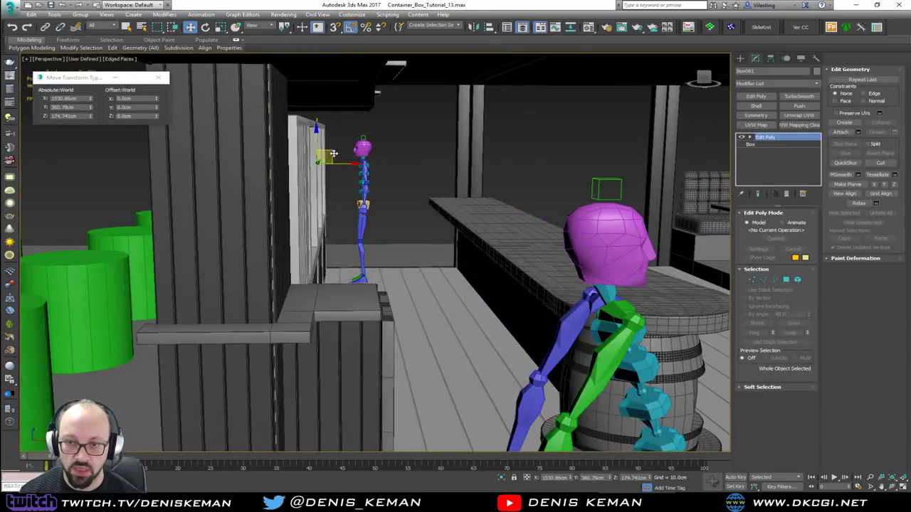
pyautogui.keyDown('shift'); pyautogui.moveTo(334, 154); pyautogui.dragTo(521, 271); pyautogui.keyUp('shift')
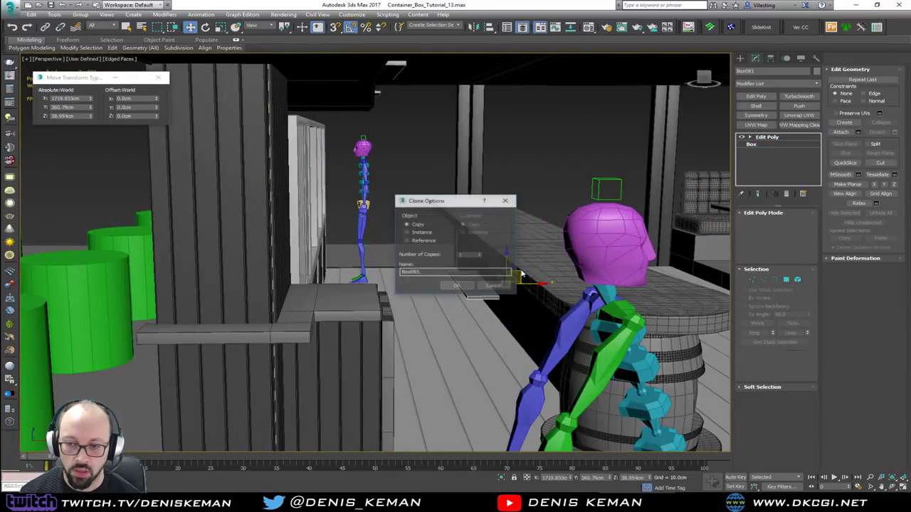
pyautogui.click(470, 286)
# - Move the copied box's four inner vertices along X to about 1700.9 cm so its edge meets the counter's plane
pyautogui.press('z')
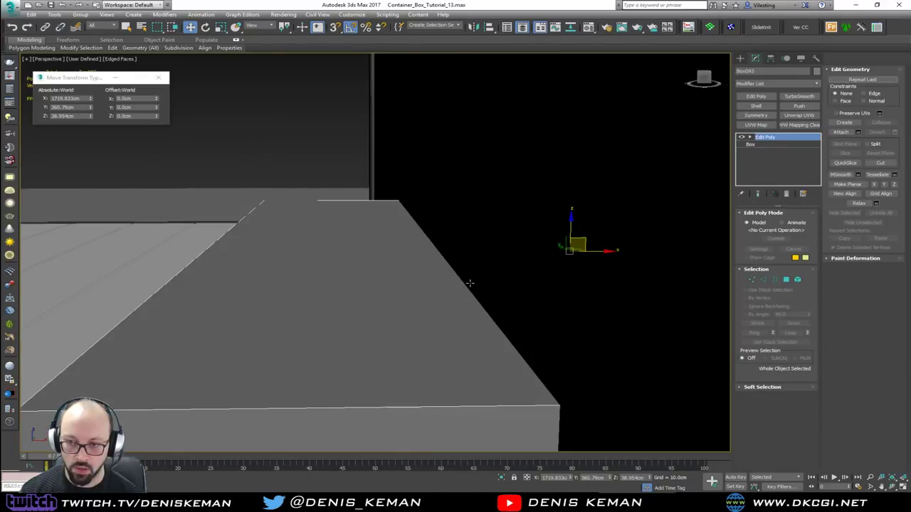
pyautogui.keyDown('alt'); pyautogui.moveTo(454, 280); pyautogui.dragTo(606, 285, button='middle'); pyautogui.keyUp('alt')
pyautogui.moveTo(513, 247); pyautogui.dragTo(507, 201, button='middle')
pyautogui.scroll(-5, 507, 201)
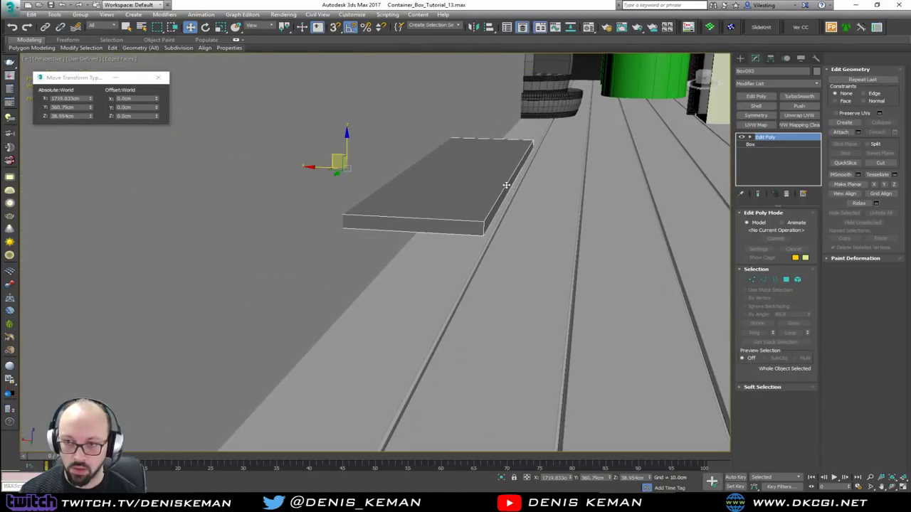
pyautogui.press('F3')
pyautogui.press('1')
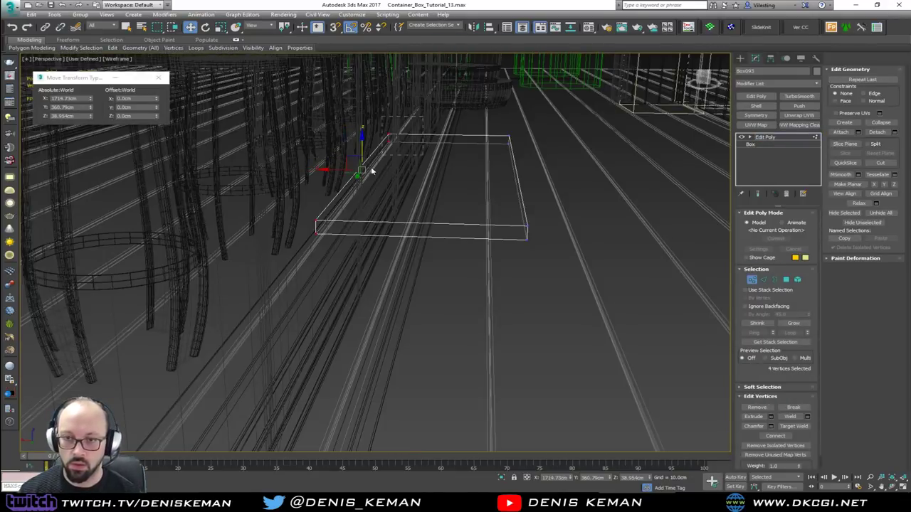
pyautogui.press('F3')
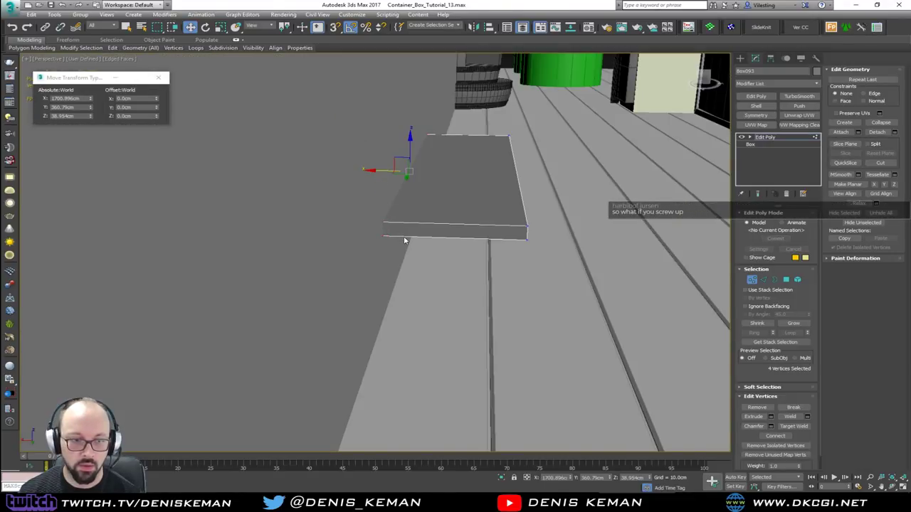
pyautogui.keyDown('alt'); pyautogui.moveTo(405, 241); pyautogui.dragTo(383, 246, button='middle'); pyautogui.keyUp('alt')
pyautogui.scroll(-2, 403, 249)
pyautogui.press('1')
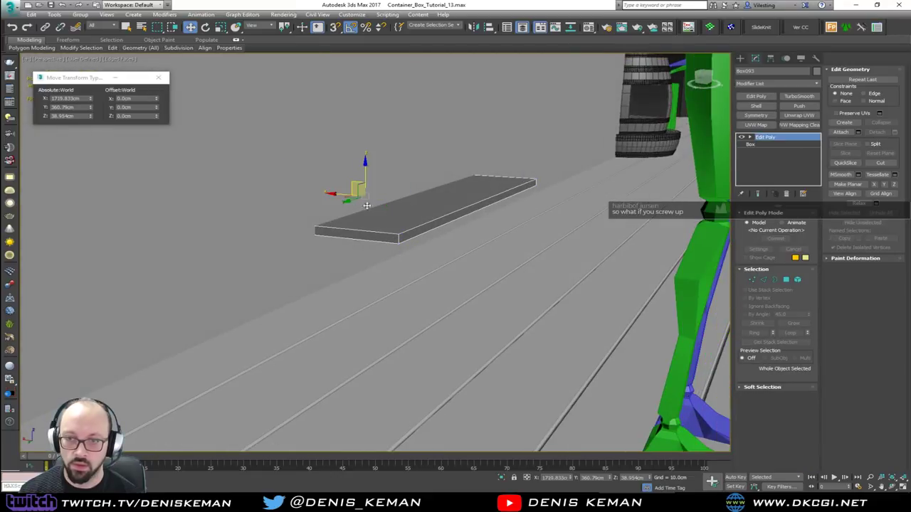
# - Isolate the box with the counter plane and stretch the box's first end along Y towards the plane's nearby end
pyautogui.keyDown('ctrl'); pyautogui.click(305, 187); pyautogui.keyUp('ctrl')
pyautogui.hotkey('alt', 'q')
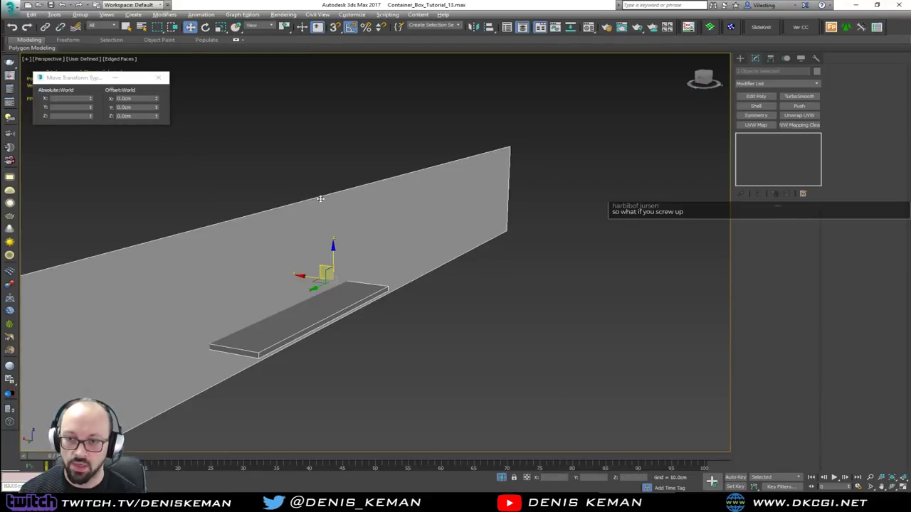
pyautogui.click(337, 300)
pyautogui.keyDown('alt'); pyautogui.moveTo(365, 296); pyautogui.dragTo(331, 320, button='middle'); pyautogui.keyUp('alt')
pyautogui.scroll(-2, 337, 305)
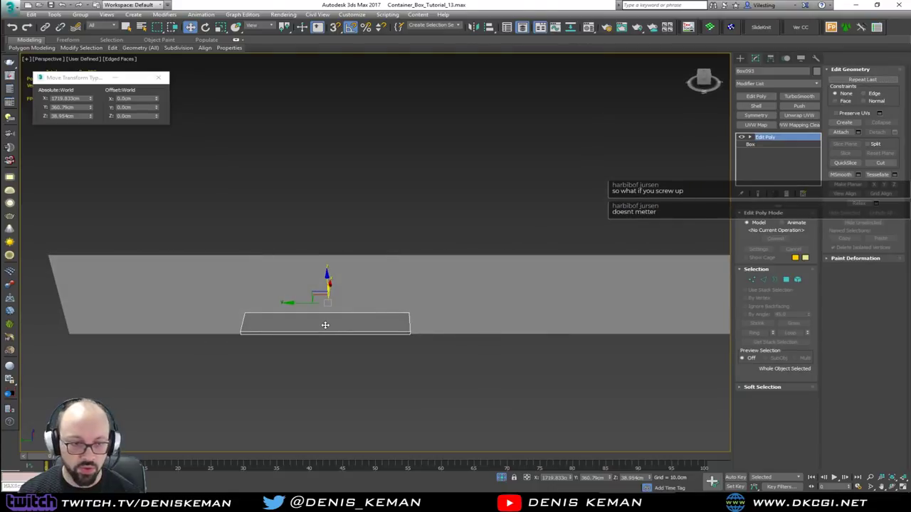
pyautogui.press('1')
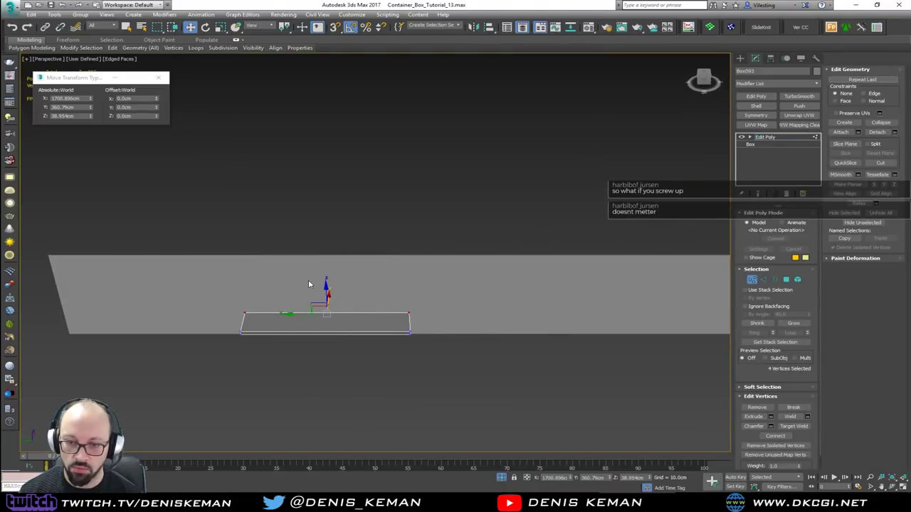
pyautogui.moveTo(267, 330); pyautogui.dragTo(418, 337, button='middle')
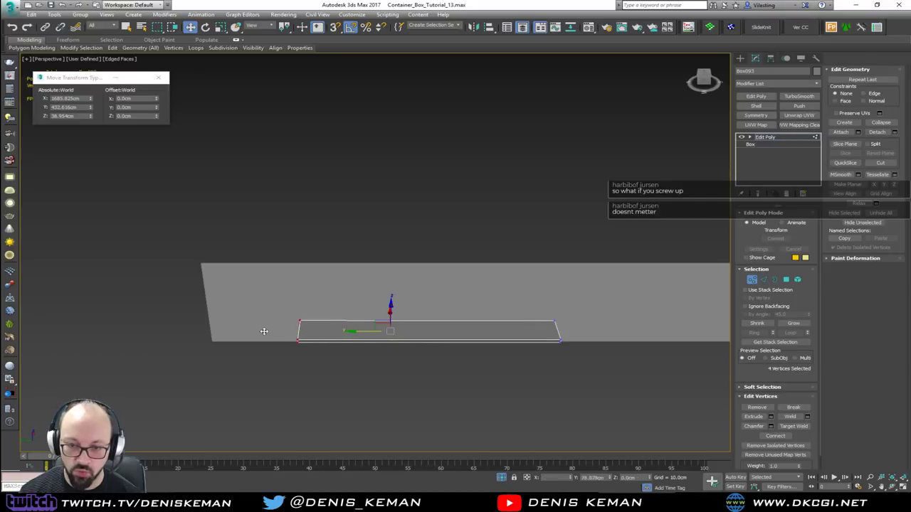
# - Snap the vertices at the box's opposite end to the plane's far end at about Y -35.4 cm, and end the isolation
pyautogui.moveTo(640, 296); pyautogui.dragTo(530, 368)
pyautogui.moveTo(598, 352); pyautogui.dragTo(346, 361, button='middle')
pyautogui.moveTo(308, 338); pyautogui.dragTo(689, 269)
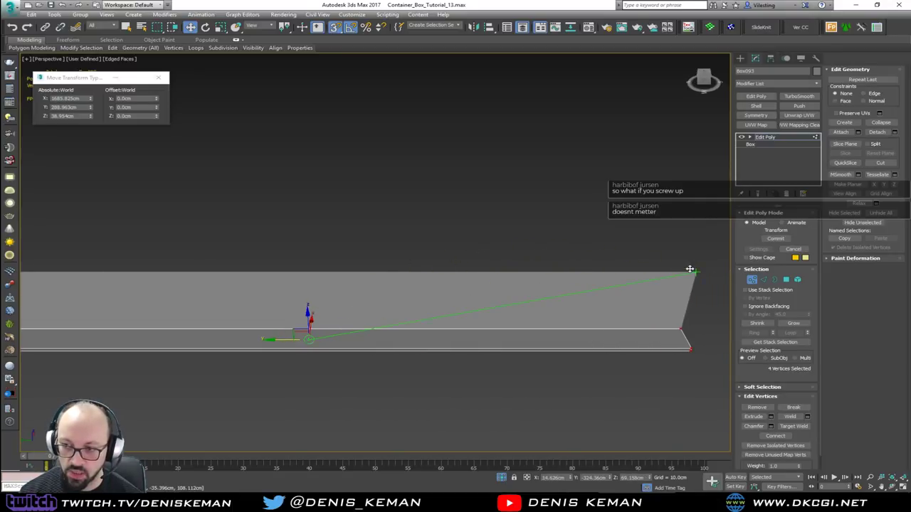
pyautogui.keyDown('alt'); pyautogui.moveTo(661, 292); pyautogui.dragTo(550, 281, button='middle'); pyautogui.keyUp('alt')
pyautogui.rightClick(550, 281)
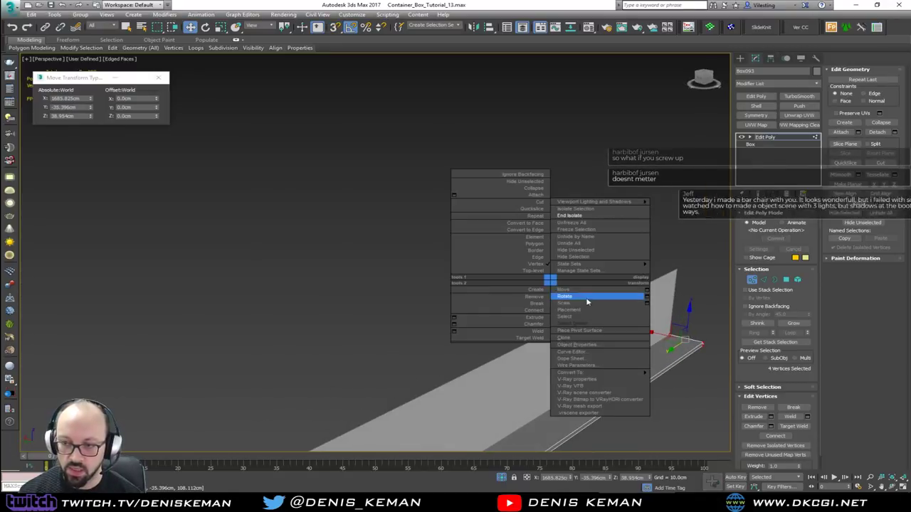
pyautogui.click(581, 217)
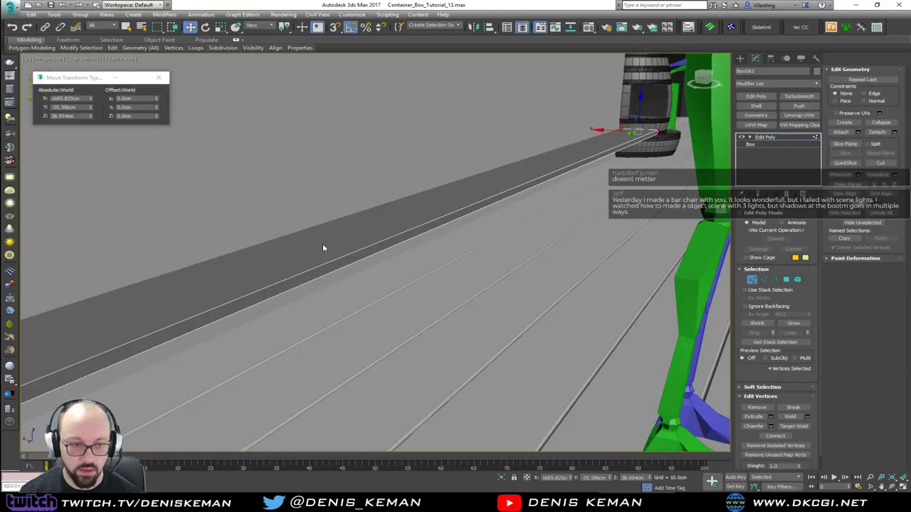
pyautogui.scroll(-6, 325, 242)
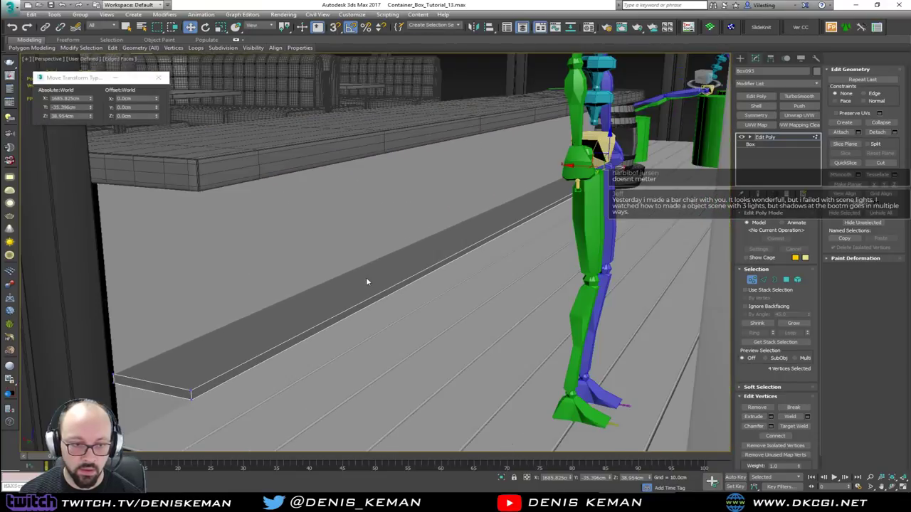
pyautogui.keyDown('alt'); pyautogui.moveTo(367, 278); pyautogui.dragTo(385, 272, button='middle'); pyautogui.keyUp('alt')
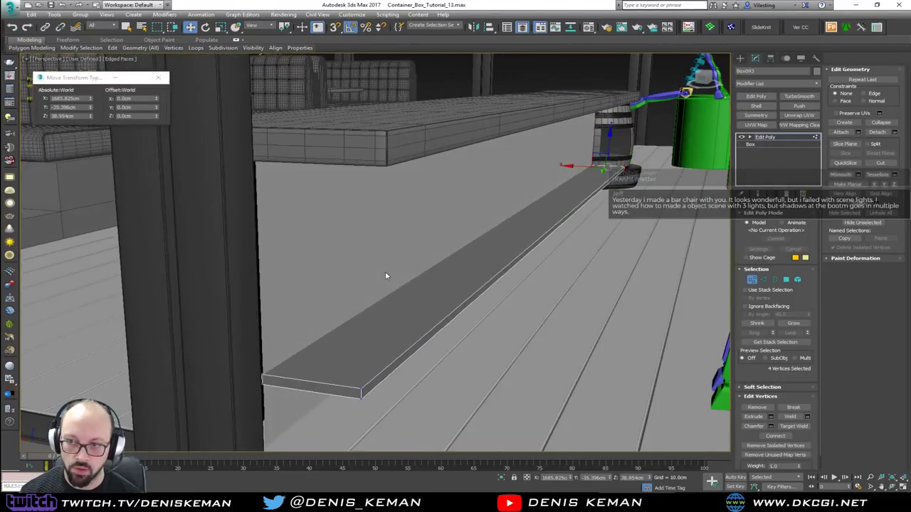
pyautogui.press('1')
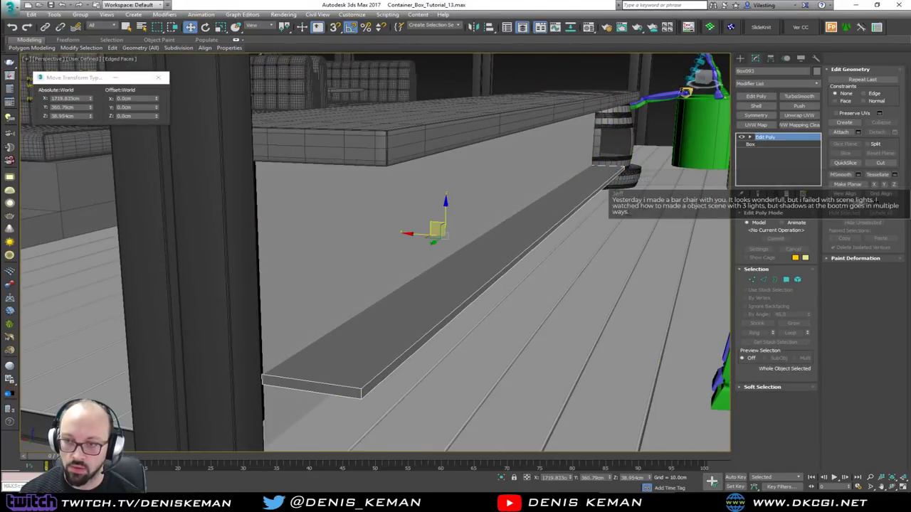
# - Add a Chamfer modifier to the lengthened shelf board with an amount of 0.1 cm
pyautogui.click(769, 85)
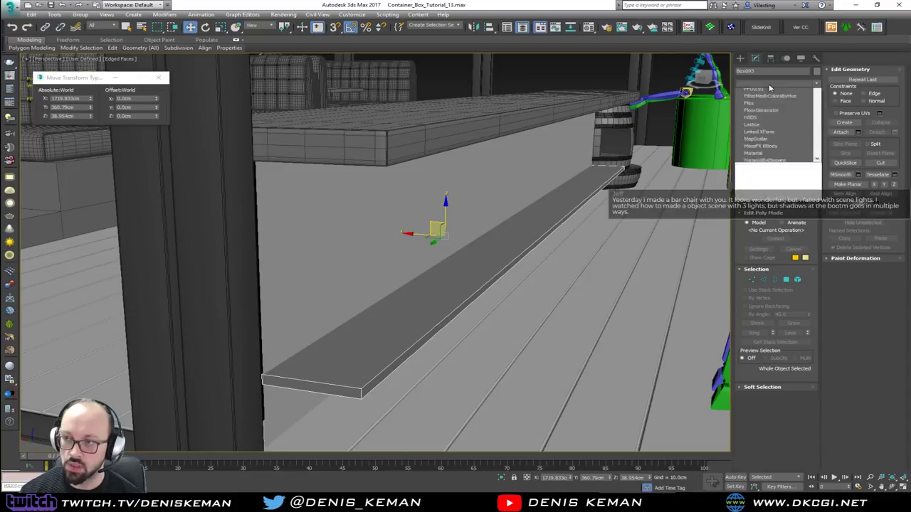
pyautogui.press('c')
pyautogui.press('c')
pyautogui.press('c')
pyautogui.press('Down')
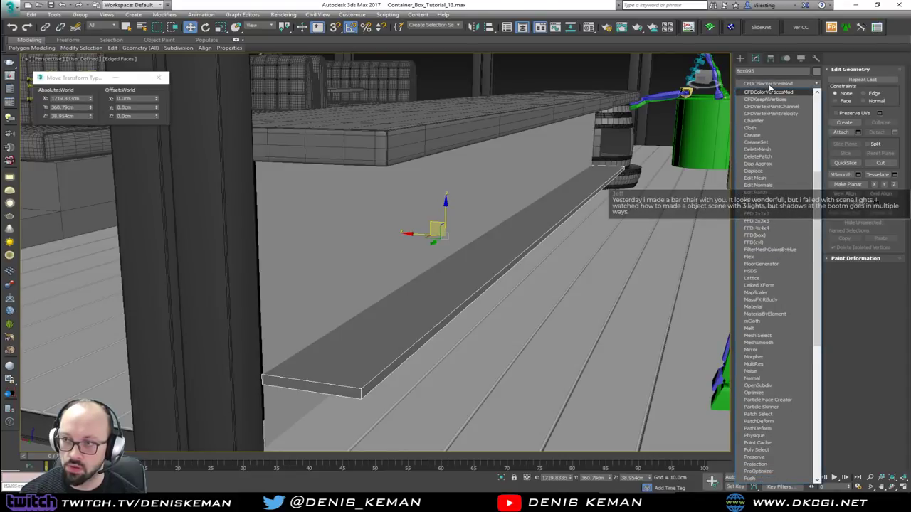
pyautogui.click(759, 121)
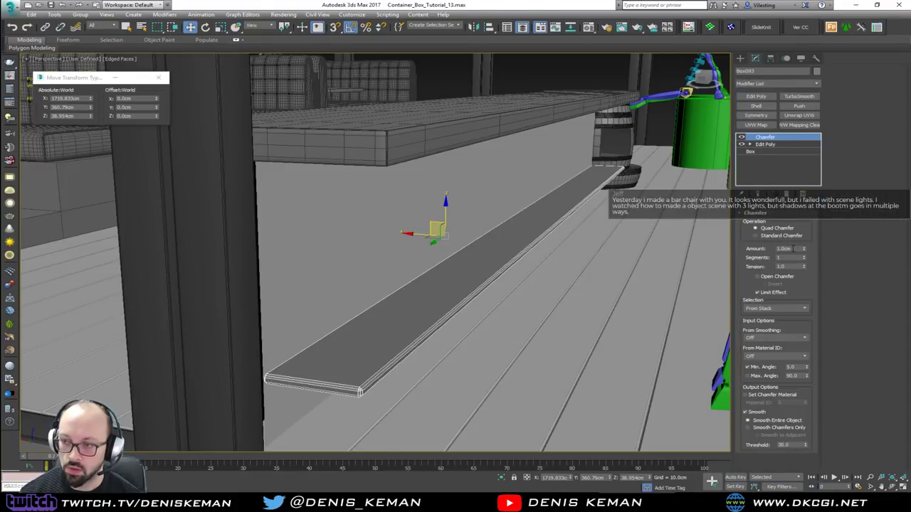
pyautogui.press('Return')
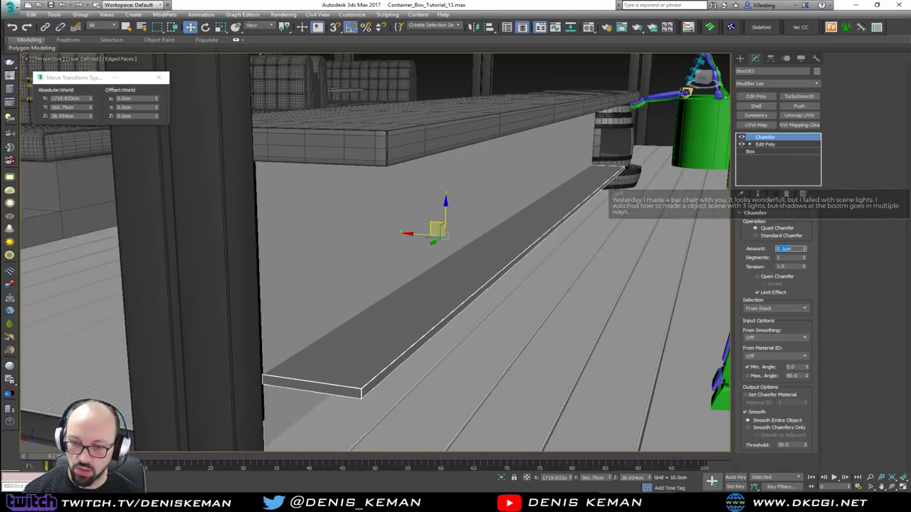
# - Set the shelf board's chamfer tension to 0.5 and keep Open Chamfer off
pyautogui.scroll(8, 370, 393)
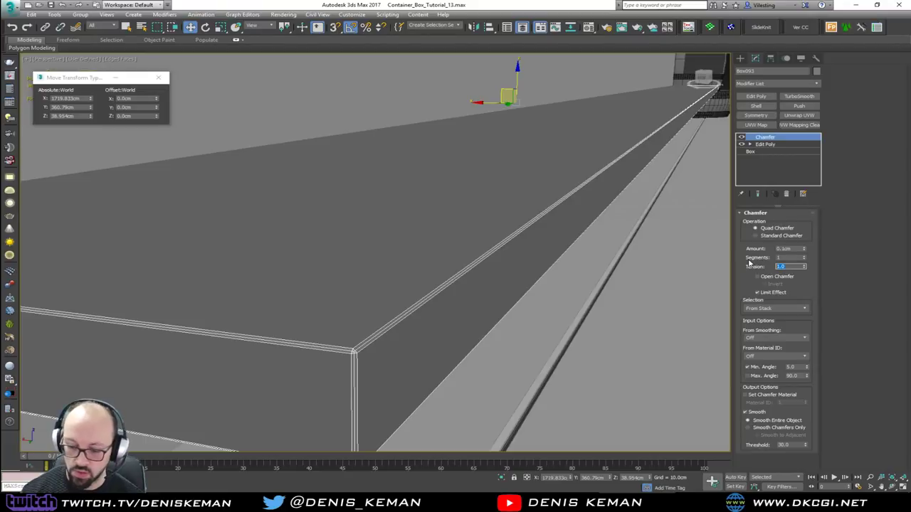
pyautogui.write('5')
pyautogui.press('Return')
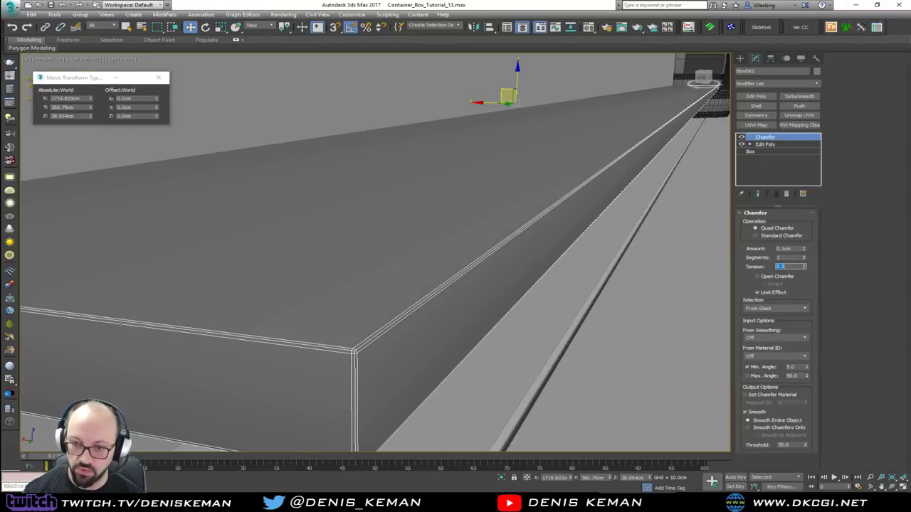
pyautogui.click(784, 279)
pyautogui.click(784, 281)
# - Copy the chamfered shelf board straight up to about Z 73.7 cm as a second shelf under the countertop
pyautogui.scroll(-10, 482, 213)
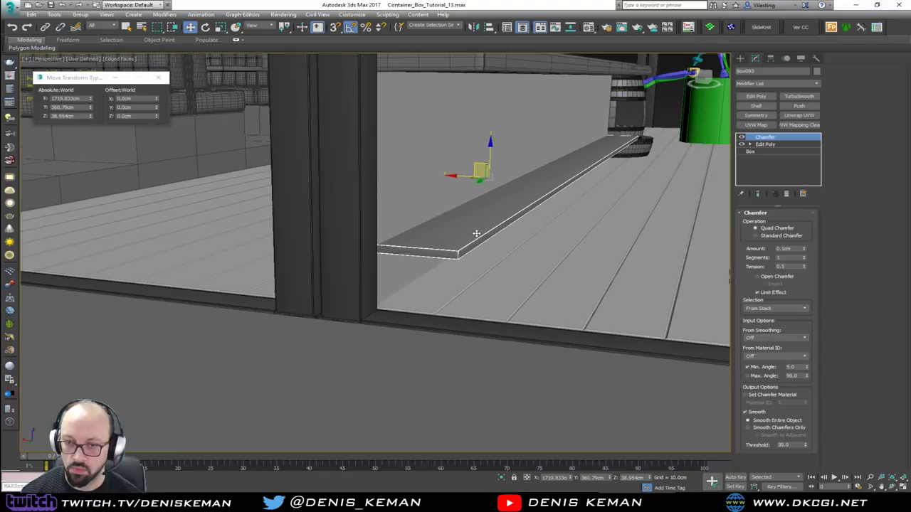
pyautogui.moveTo(519, 146); pyautogui.dragTo(456, 213, button='middle')
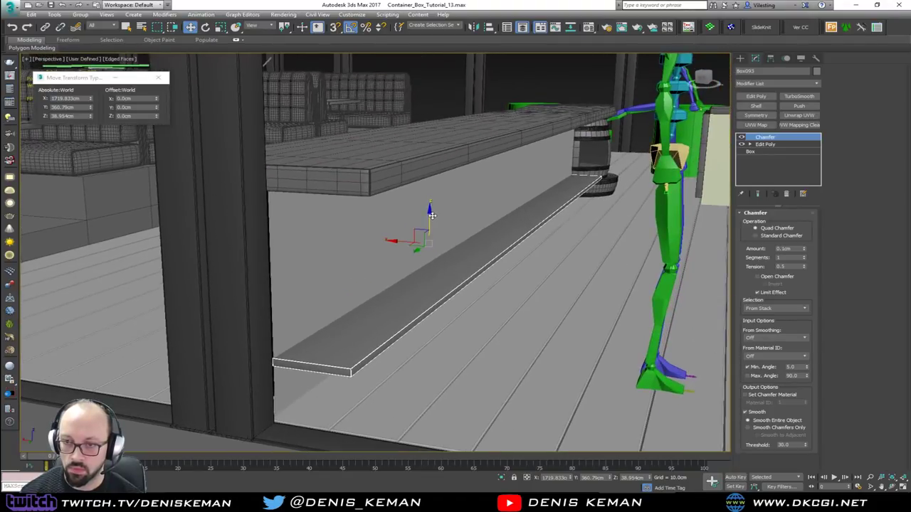
pyautogui.keyDown('shift'); pyautogui.moveTo(431, 202); pyautogui.dragTo(448, 171); pyautogui.keyUp('shift')
pyautogui.click(456, 286)
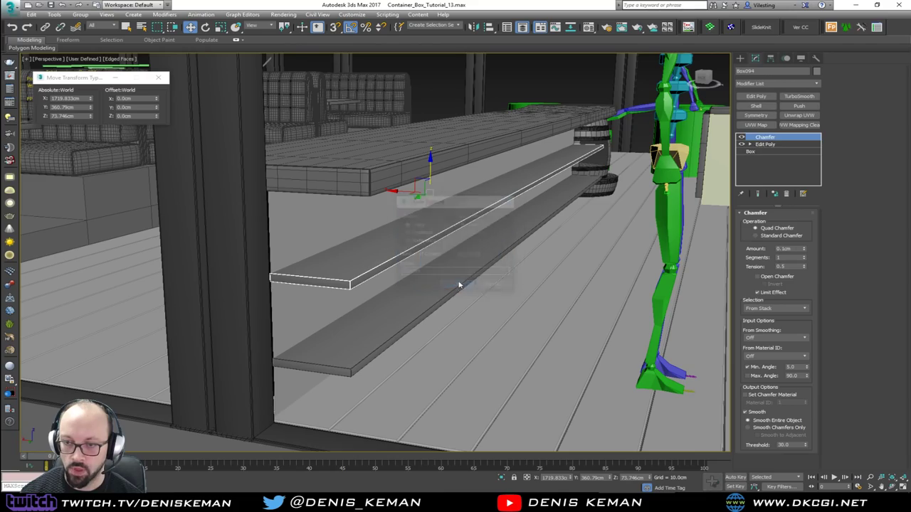
pyautogui.moveTo(516, 245)
pyautogui.keyDown('alt'); pyautogui.mouseDown(button='middle')
pyautogui.moveTo(442, 228)
pyautogui.moveTo(528, 234)
pyautogui.mouseUp(button='middle'); pyautogui.keyUp('alt')
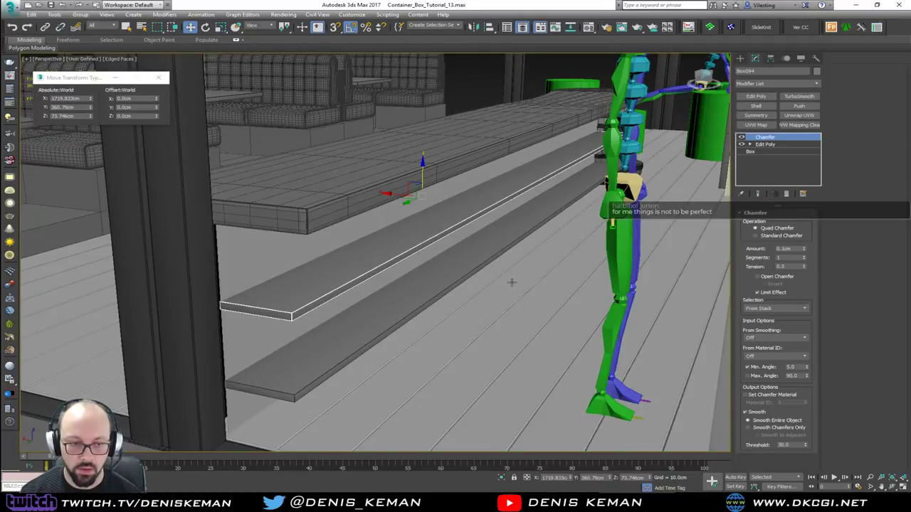
# - Check the shelves' shading without edges, and give the counter's plane a pale yellow object colour
pyautogui.scroll(5, 344, 284)
pyautogui.press('F4')
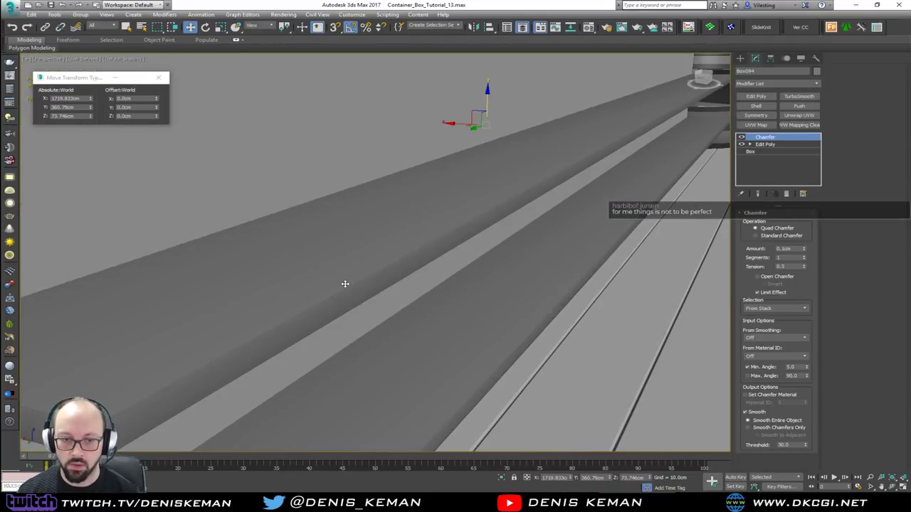
pyautogui.moveTo(343, 285); pyautogui.dragTo(414, 234, button='middle')
pyautogui.scroll(-7, 406, 234)
pyautogui.click(364, 218)
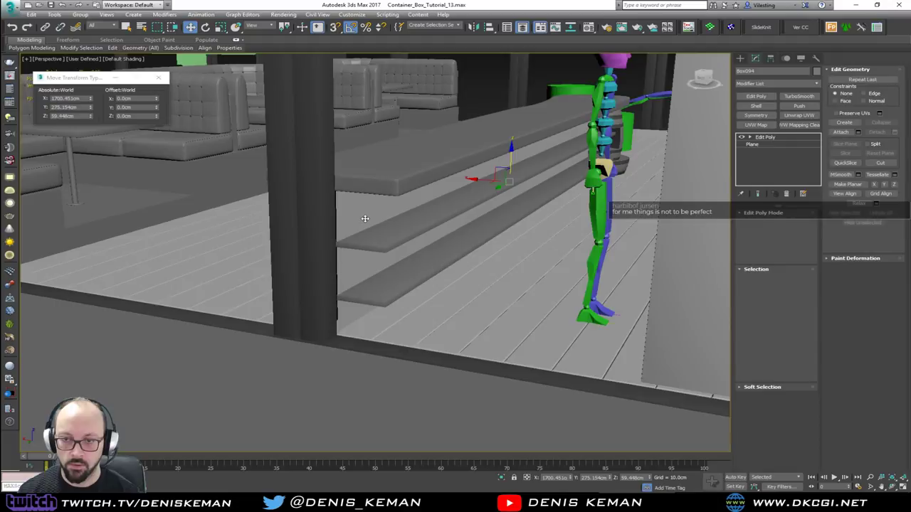
pyautogui.press('F4')
pyautogui.keyDown('alt'); pyautogui.moveTo(435, 253); pyautogui.dragTo(508, 284, button='middle'); pyautogui.keyUp('alt')
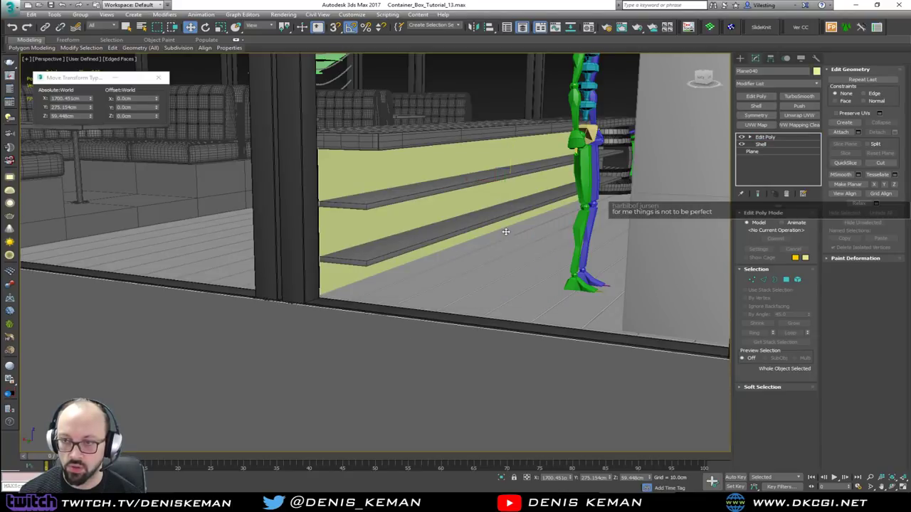
pyautogui.click(443, 241)
# - Clear the selection and examine the counter, stools, back shelving and overhead units from several sides of the bar
pyautogui.keyDown('alt'); pyautogui.moveTo(506, 232); pyautogui.dragTo(365, 246, button='middle'); pyautogui.keyUp('alt')
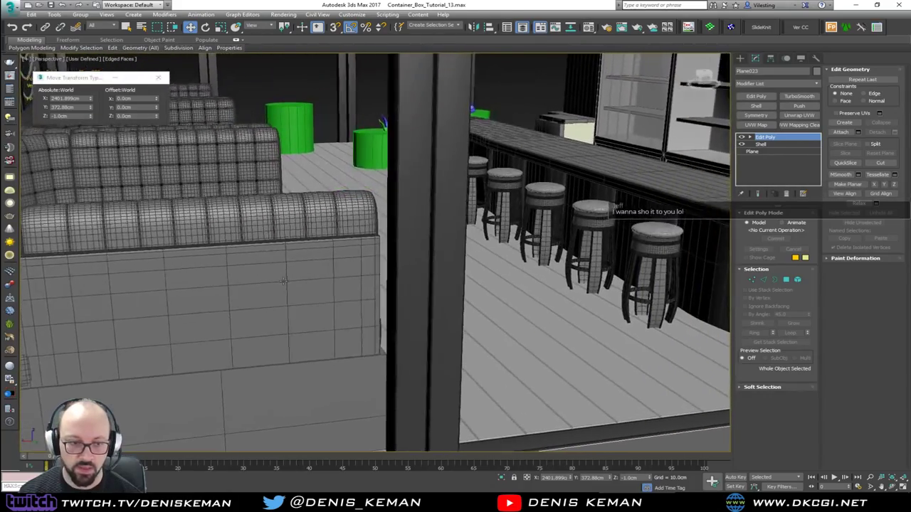
pyautogui.scroll(-3, 283, 281)
pyautogui.keyDown('alt'); pyautogui.moveTo(283, 281); pyautogui.dragTo(330, 297, button='middle'); pyautogui.keyUp('alt')
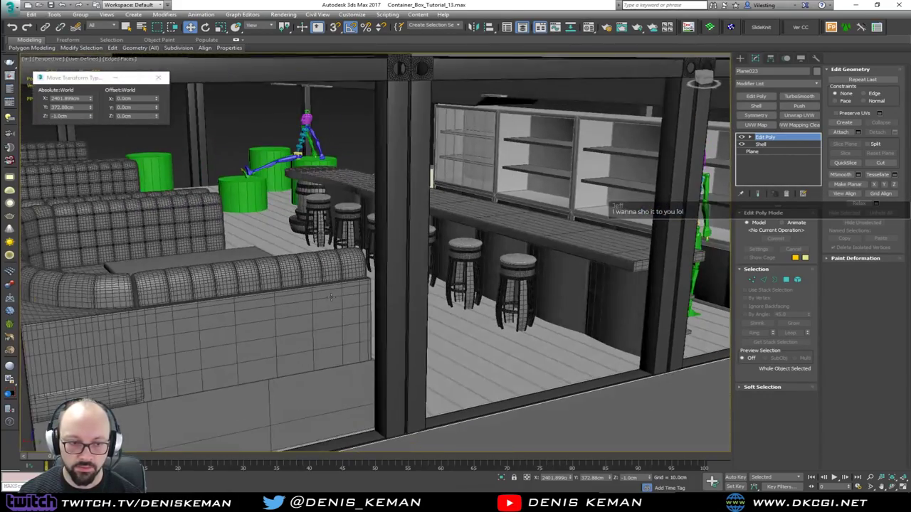
pyautogui.scroll(-10, 331, 297)
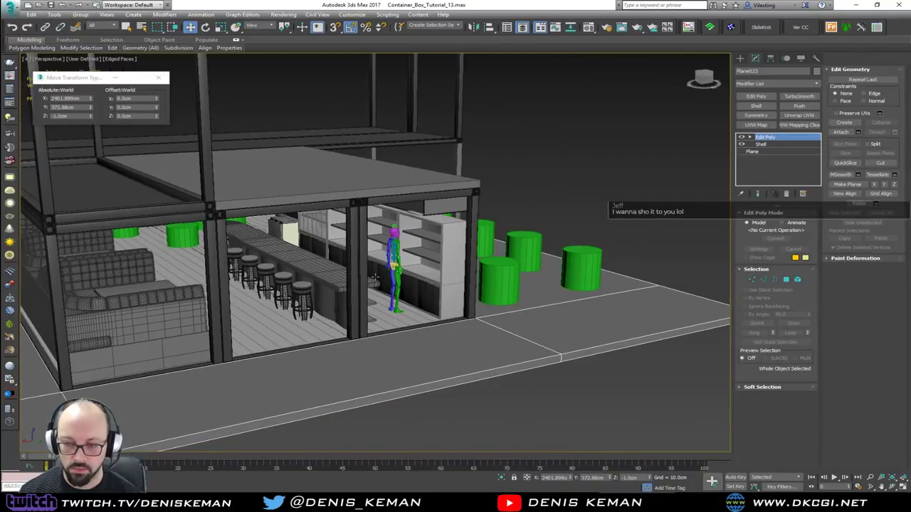
pyautogui.click(528, 385)
pyautogui.scroll(10, 360, 274)
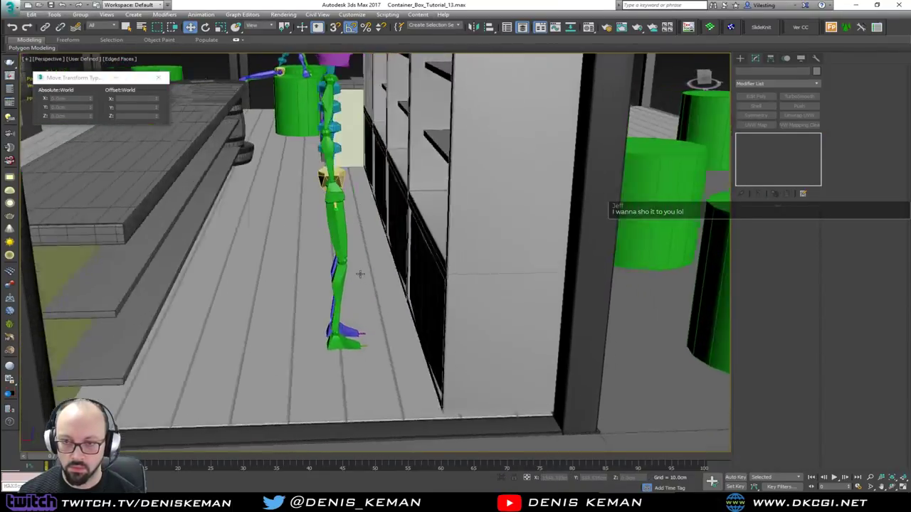
pyautogui.keyDown('alt'); pyautogui.moveTo(360, 274); pyautogui.dragTo(348, 266, button='middle'); pyautogui.keyUp('alt')
pyautogui.scroll(-5, 354, 273)
pyautogui.keyDown('alt'); pyautogui.moveTo(604, 246); pyautogui.dragTo(641, 249, button='middle'); pyautogui.keyUp('alt')
pyautogui.keyDown('alt'); pyautogui.moveTo(342, 266); pyautogui.dragTo(535, 251, button='middle'); pyautogui.keyUp('alt')
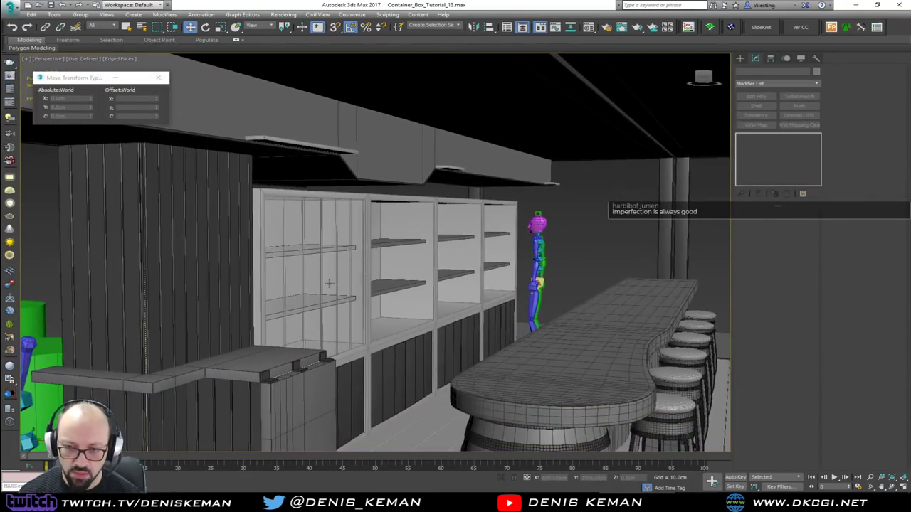
pyautogui.scroll(4, 328, 284)
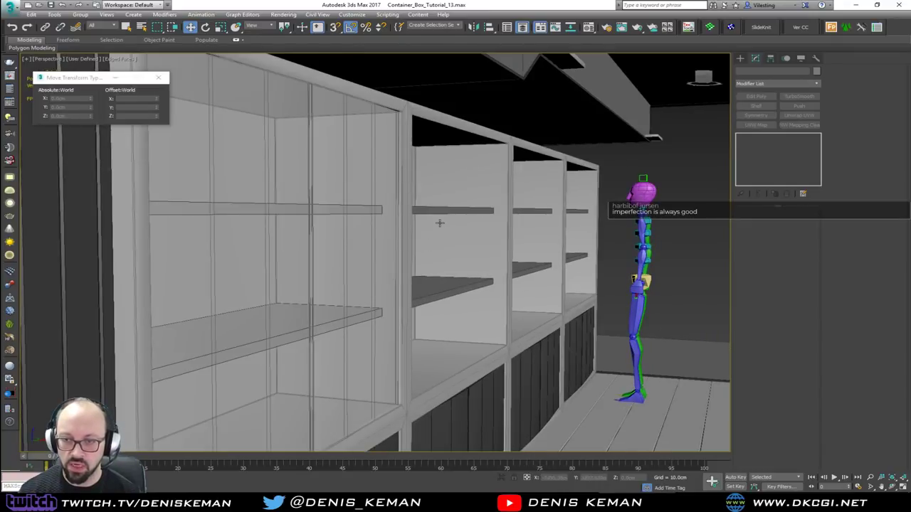
pyautogui.keyDown('alt'); pyautogui.moveTo(440, 222); pyautogui.dragTo(251, 275, button='middle'); pyautogui.keyUp('alt')
pyautogui.moveTo(285, 162); pyautogui.dragTo(290, 208, button='middle')
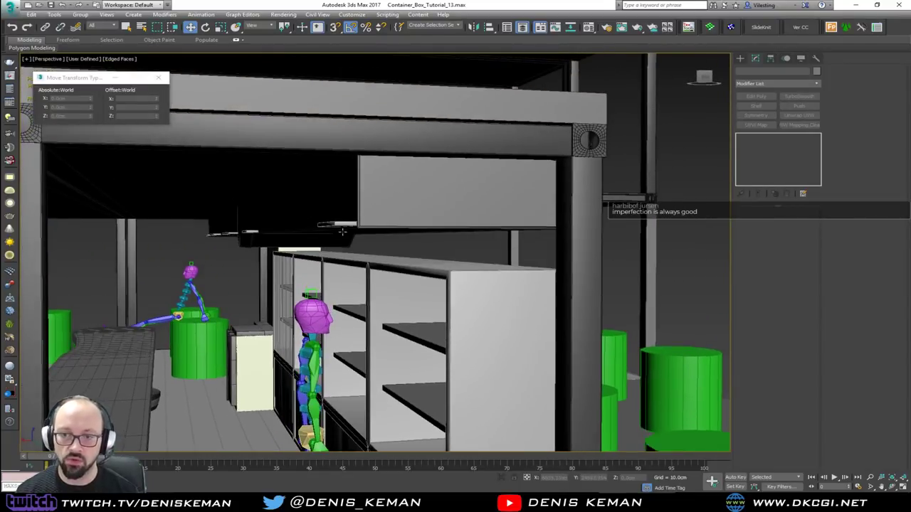
# - Examine the overhead units, back shelving, bar counter, stools and green staircase from inside and outside the container building
pyautogui.scroll(5, 343, 232)
pyautogui.scroll(-5, 338, 238)
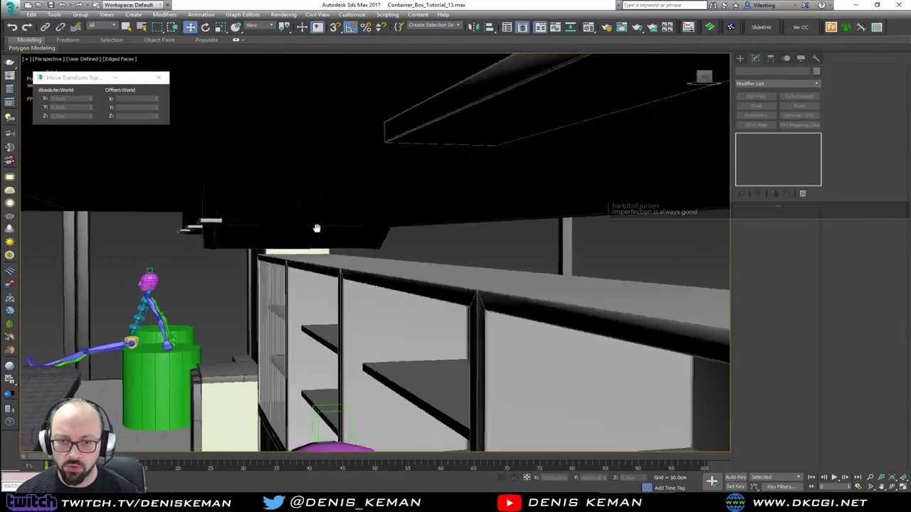
pyautogui.scroll(-10, 365, 227)
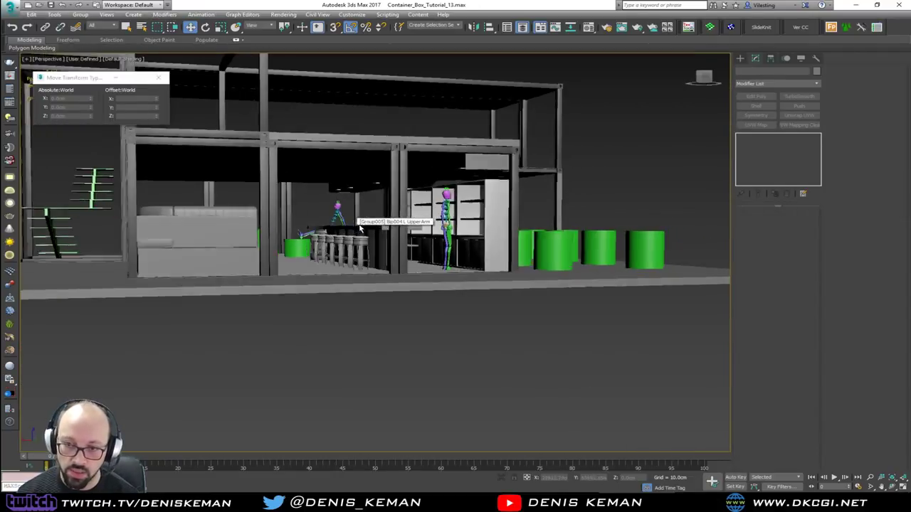
pyautogui.moveTo(360, 228)
pyautogui.keyDown('alt'); pyautogui.mouseDown(button='middle')
pyautogui.moveTo(403, 234)
pyautogui.moveTo(358, 229)
pyautogui.mouseUp(button='middle'); pyautogui.keyUp('alt')
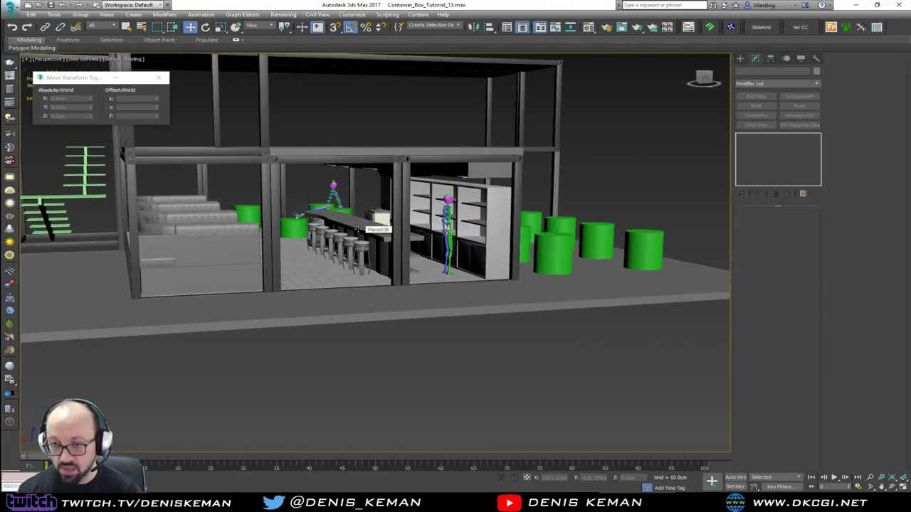
pyautogui.scroll(8, 357, 229)
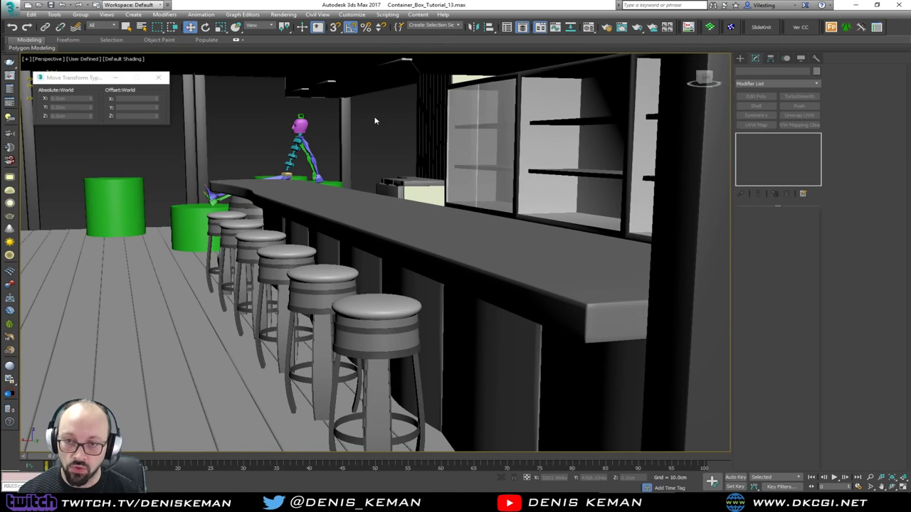
pyautogui.moveTo(376, 121); pyautogui.dragTo(498, 182, button='middle')
pyautogui.scroll(-8, 379, 175)
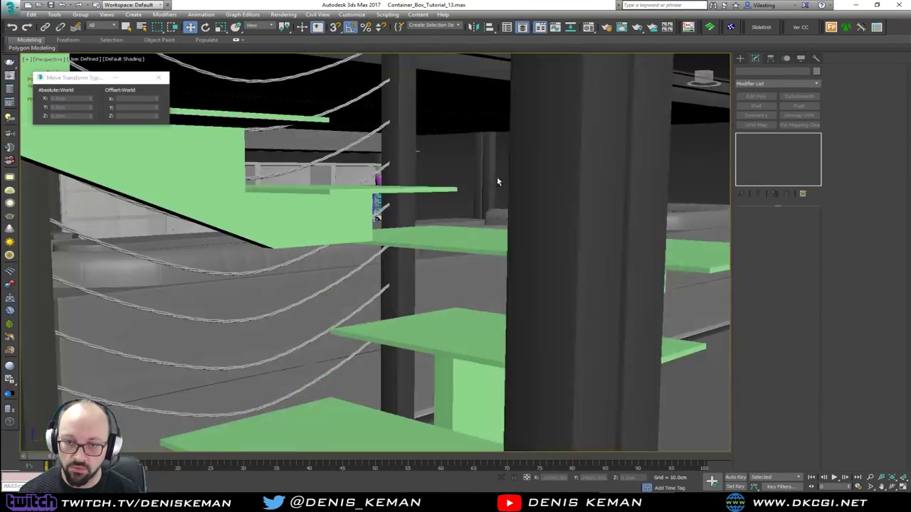
pyautogui.scroll(6, 505, 182)
pyautogui.scroll(-6, 501, 183)
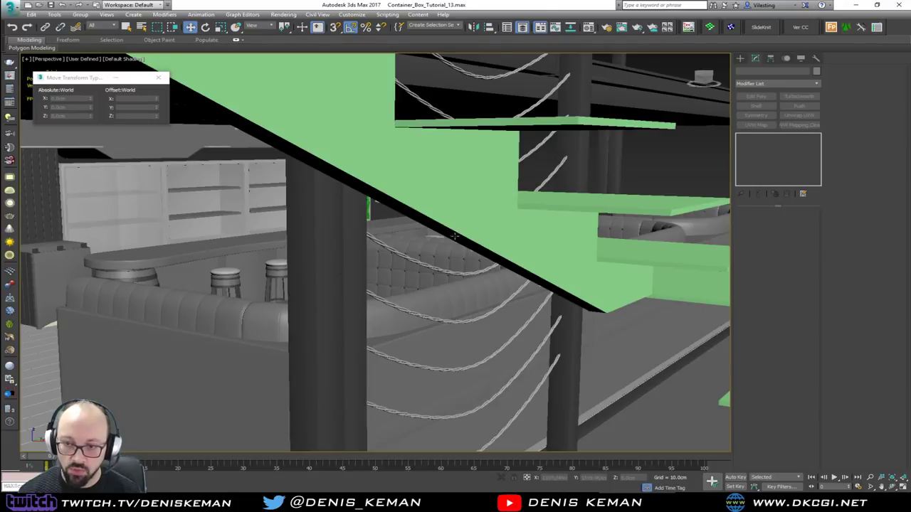
pyautogui.scroll(6, 451, 229)
pyautogui.keyDown('alt'); pyautogui.moveTo(451, 229); pyautogui.dragTo(345, 226, button='middle'); pyautogui.keyUp('alt')
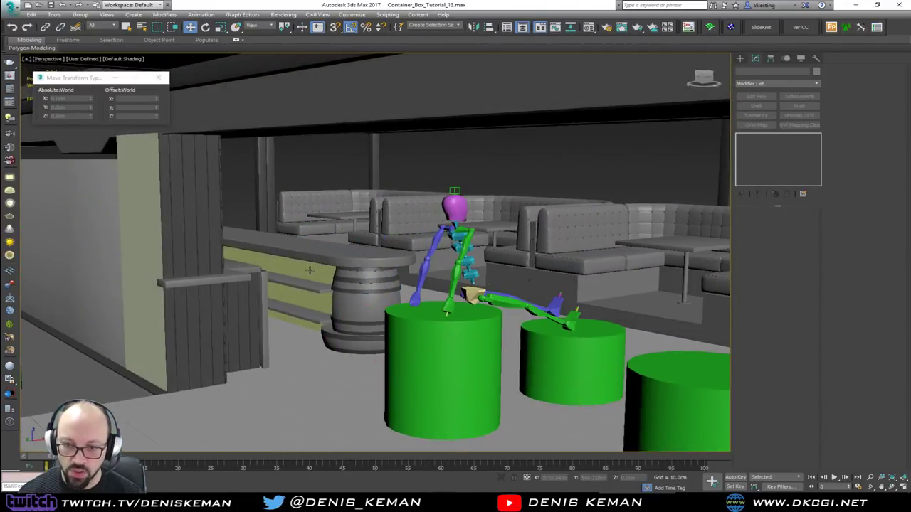
# - Inspect the counter's pale yellow plane and shelves up close with edges shown, clear the selection and view the whole building
pyautogui.scroll(8, 309, 269)
pyautogui.scroll(-2, 311, 271)
pyautogui.press('F4')
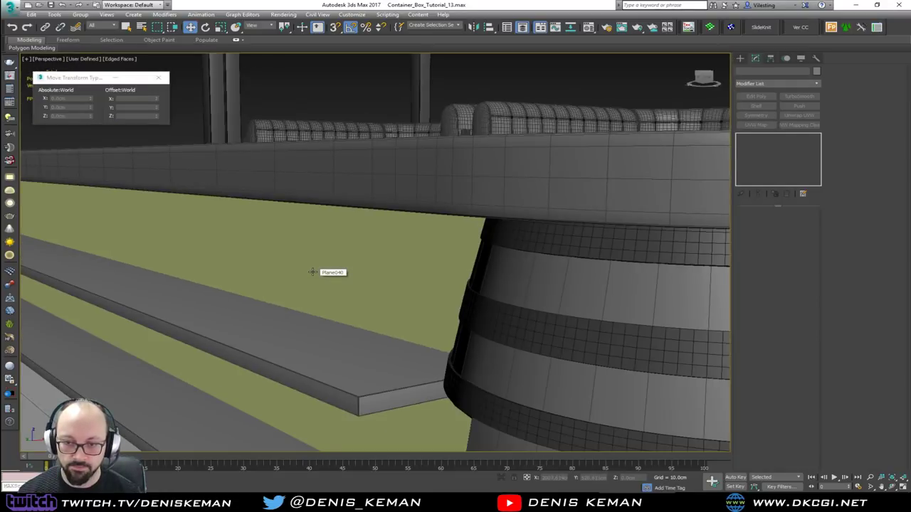
pyautogui.click(312, 272)
pyautogui.press('F4')
pyautogui.hotkey('shift', 'z')
pyautogui.hotkey('shift', 'z')
pyautogui.hotkey('shift', 'z')
pyautogui.hotkey('shift', 'z')
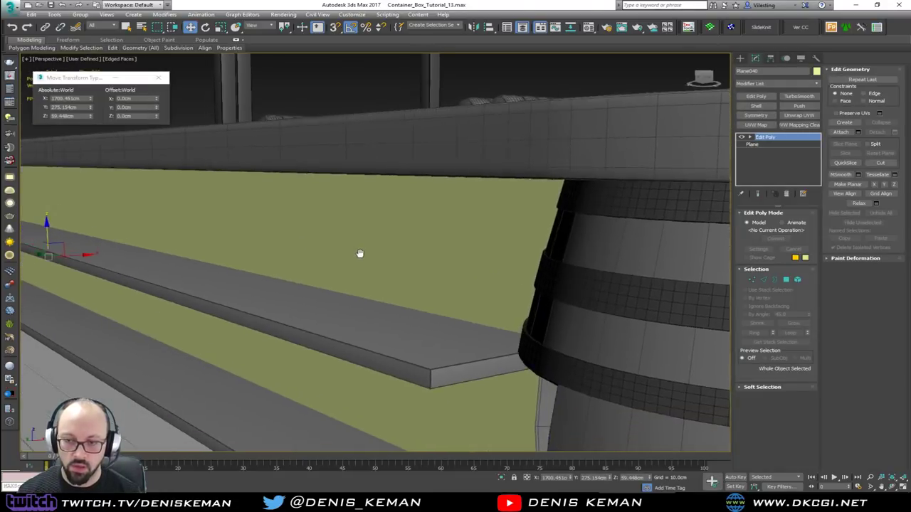
pyautogui.press('F4')
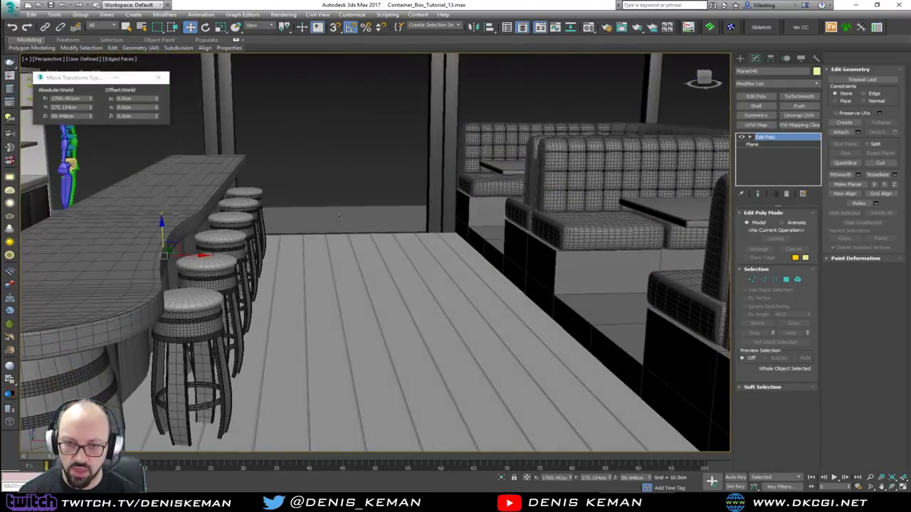
pyautogui.click(358, 164)
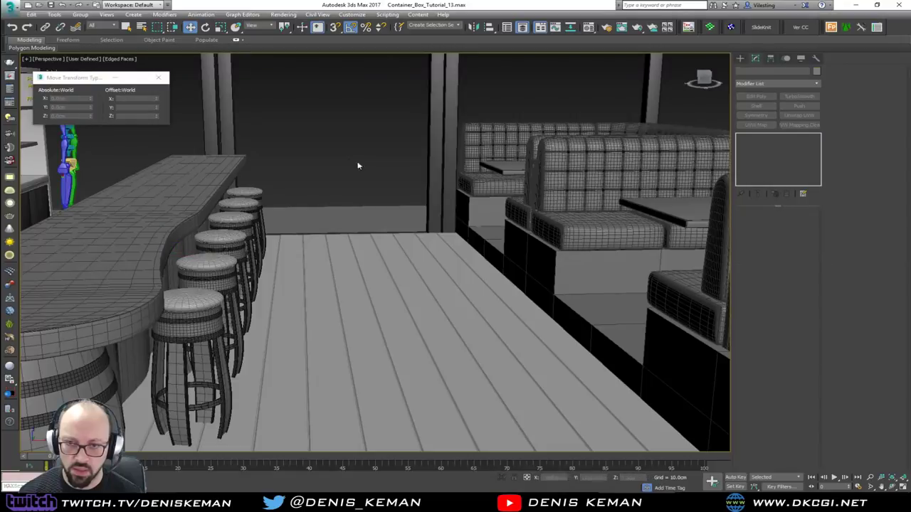
pyautogui.keyDown('alt'); pyautogui.moveTo(413, 168); pyautogui.dragTo(186, 178, button='middle'); pyautogui.keyUp('alt')
pyautogui.hotkey('shift', 'z')
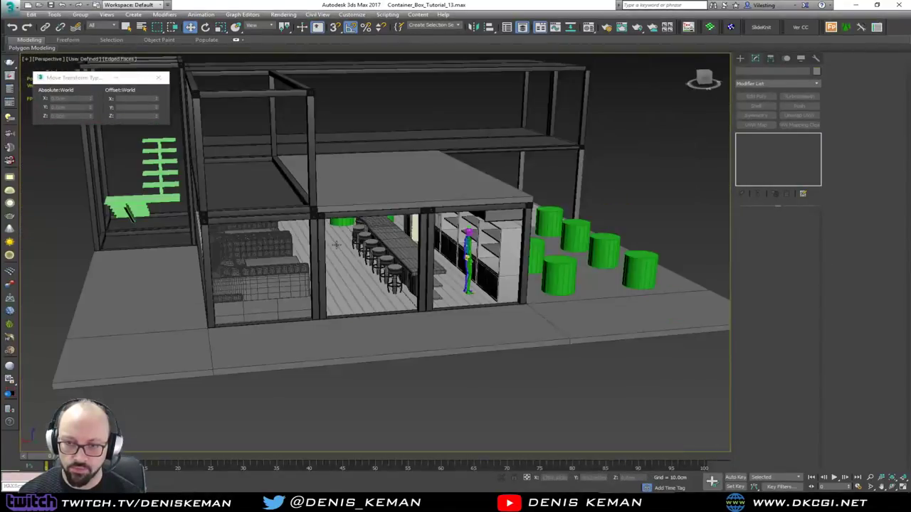
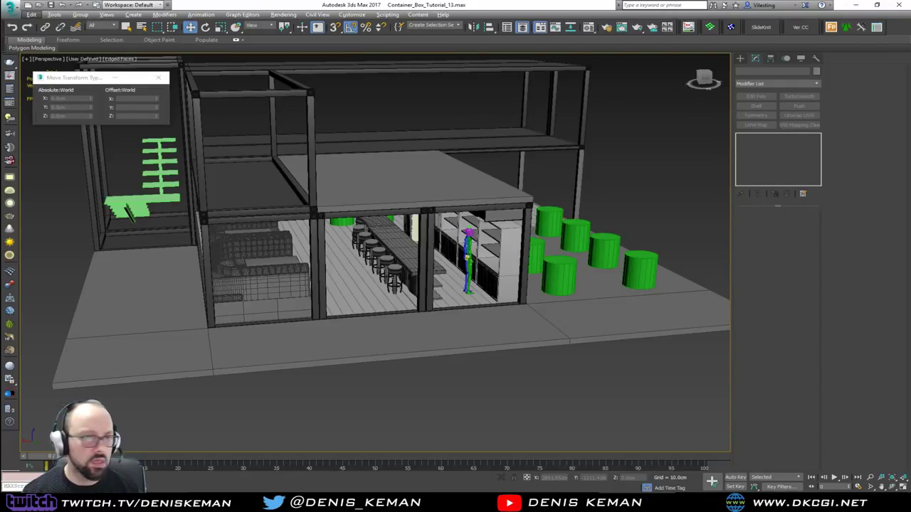
# - Shift the steel ceiling beam above the booths sideways to about Y -118.3 cm
pyautogui.keyDown('alt'); pyautogui.moveTo(223, 238); pyautogui.dragTo(309, 219, button='middle'); pyautogui.keyUp('alt')
pyautogui.scroll(5, 312, 199)
pyautogui.scroll(-1, 312, 199)
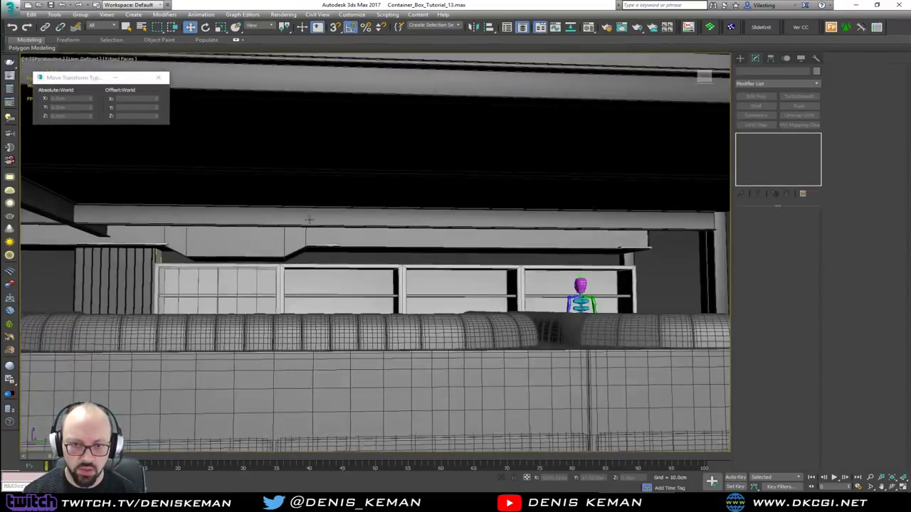
pyautogui.scroll(-1, 309, 219)
pyautogui.moveTo(126, 230); pyautogui.dragTo(309, 219, button='middle')
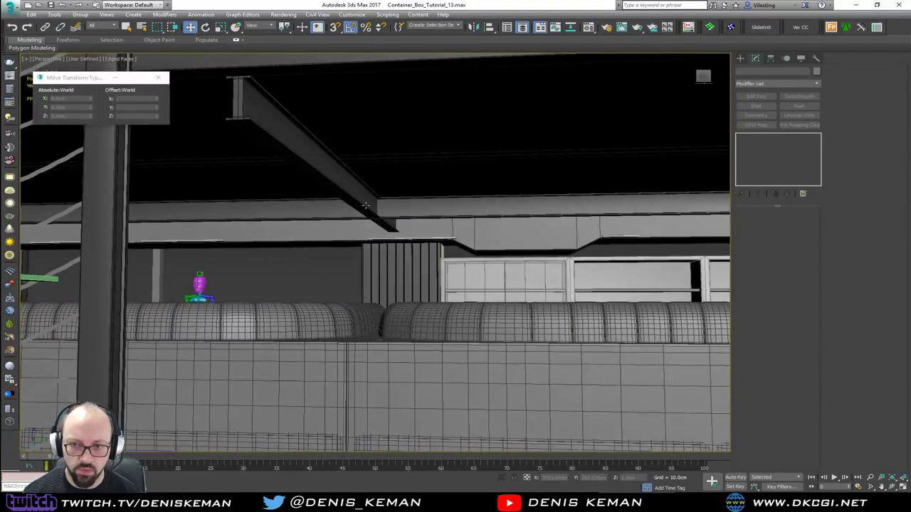
pyautogui.click(365, 205)
pyautogui.scroll(2, 370, 208)
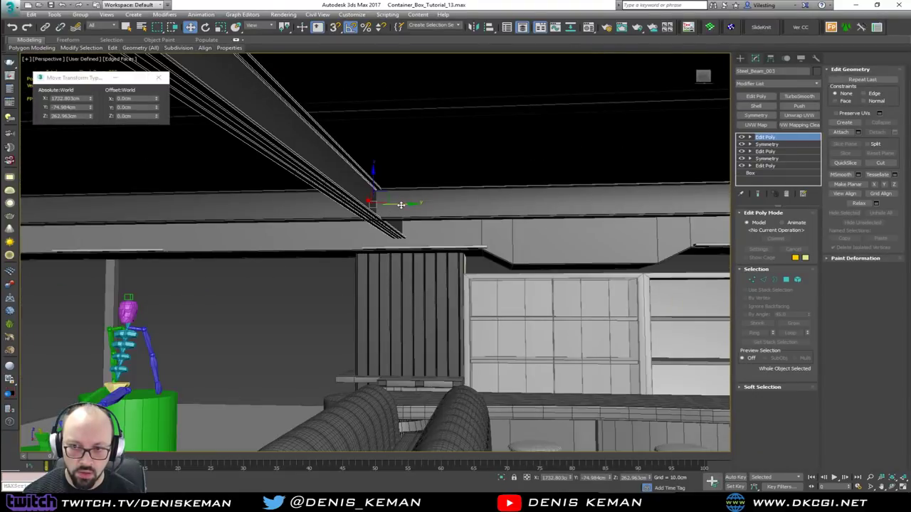
pyautogui.moveTo(400, 205); pyautogui.dragTo(336, 212)
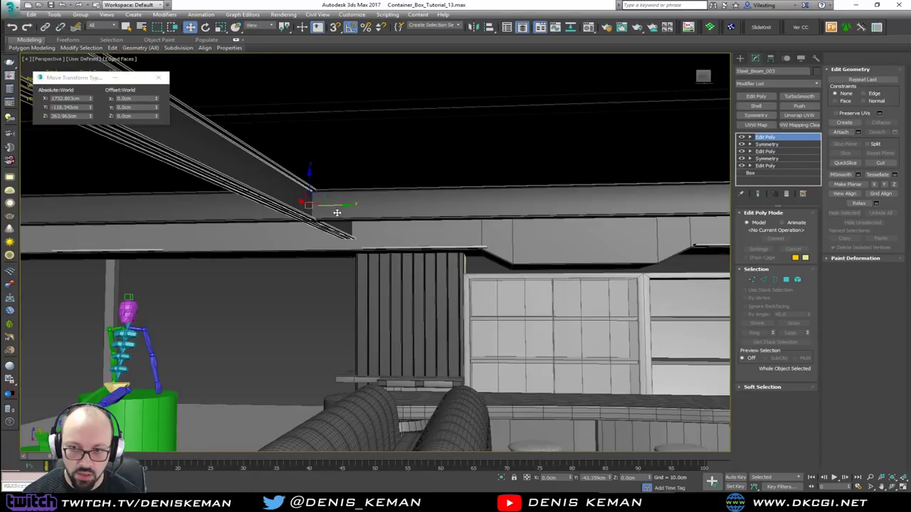
# - Extend the steel beam to the building's outer frame by moving its end vertices to about X 988.3 cm
pyautogui.keyDown('alt'); pyautogui.moveTo(337, 213); pyautogui.dragTo(422, 216, button='middle'); pyautogui.keyUp('alt')
pyautogui.moveTo(188, 208); pyautogui.dragTo(320, 217, button='middle')
pyautogui.moveTo(256, 206); pyautogui.dragTo(484, 219, button='middle')
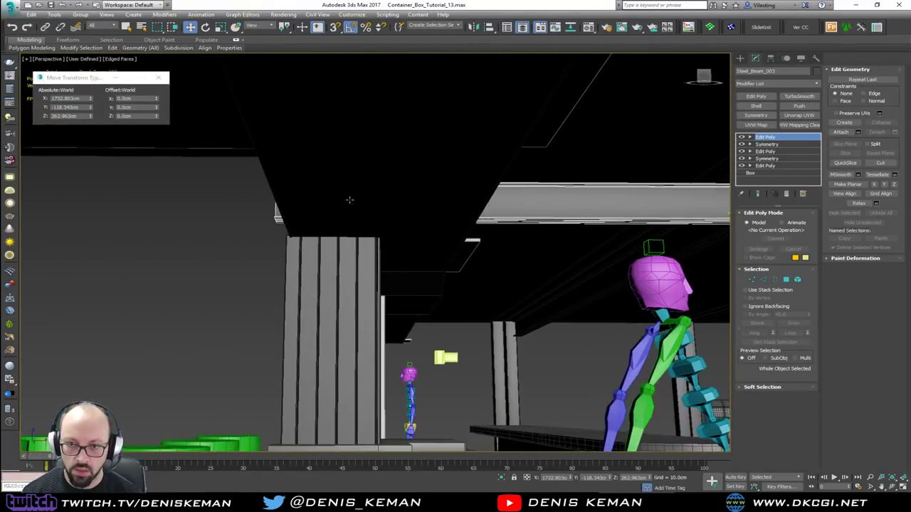
pyautogui.press('1')
pyautogui.moveTo(217, 267); pyautogui.dragTo(431, 250, button='middle')
pyautogui.scroll(-2, 432, 250)
pyautogui.scroll(-4, 487, 235)
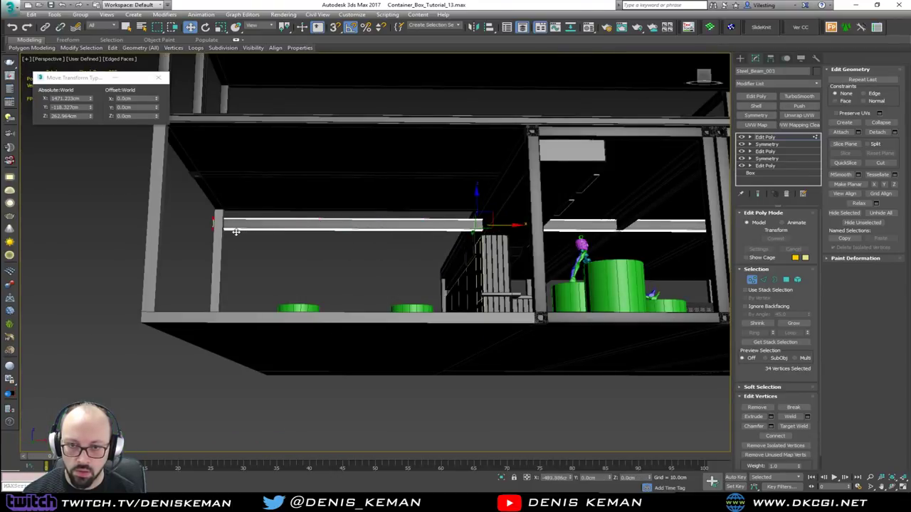
pyautogui.keyDown('alt'); pyautogui.moveTo(251, 238); pyautogui.dragTo(362, 256, button='middle'); pyautogui.keyUp('alt')
pyautogui.scroll(4, 216, 221)
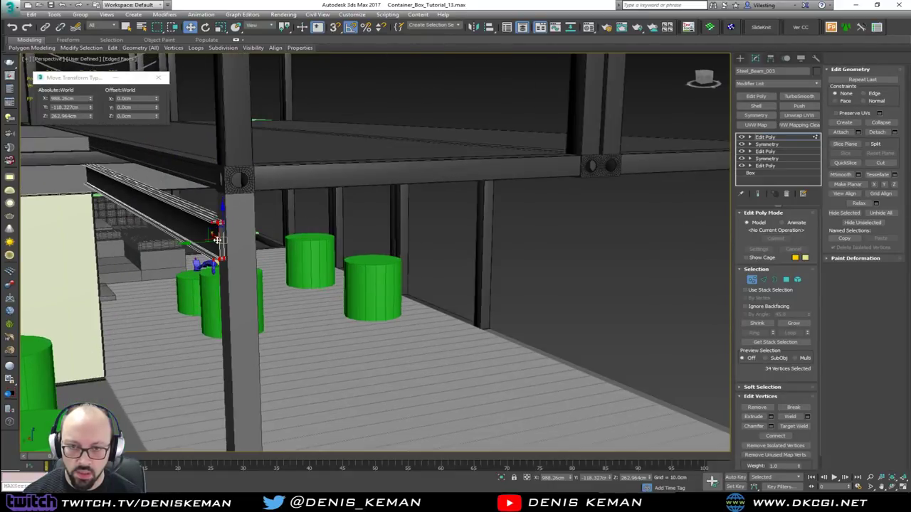
# - Move the whole steel beam sideways to about Y -126.9 cm, check its fit against the frame, and clear the selection
pyautogui.press('1')
pyautogui.moveTo(187, 226); pyautogui.dragTo(223, 243, button='middle')
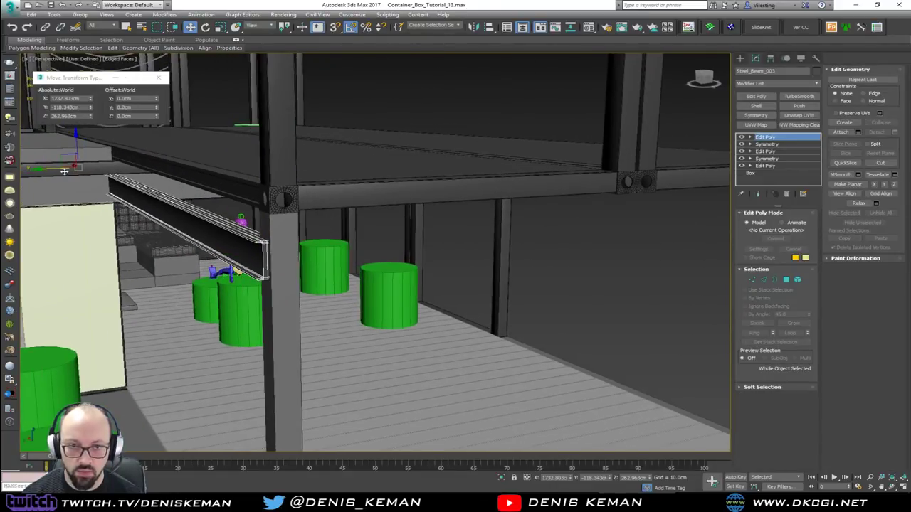
pyautogui.moveTo(53, 167); pyautogui.dragTo(59, 167)
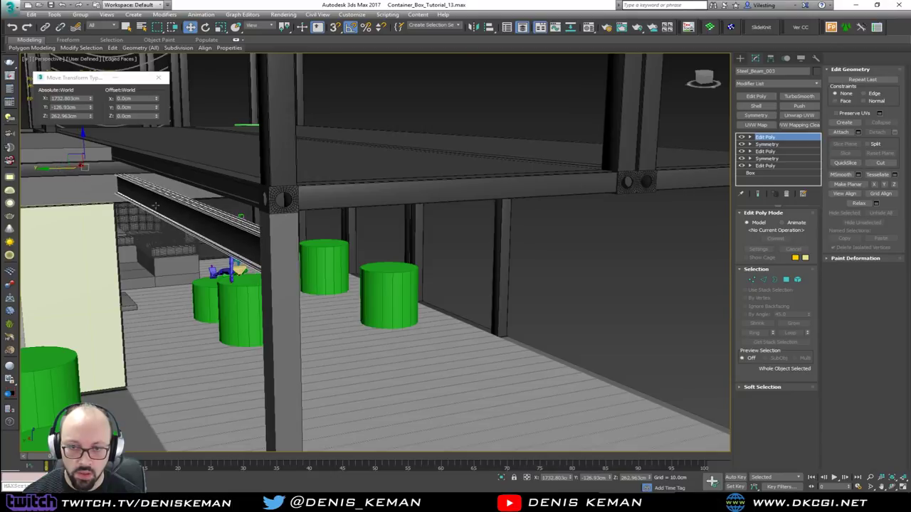
pyautogui.keyDown('alt'); pyautogui.moveTo(155, 206); pyautogui.dragTo(276, 220, button='middle'); pyautogui.keyUp('alt')
pyautogui.moveTo(383, 195); pyautogui.dragTo(109, 255, button='middle')
pyautogui.keyDown('alt'); pyautogui.moveTo(103, 255); pyautogui.dragTo(326, 224, button='middle'); pyautogui.keyUp('alt')
pyautogui.keyDown('alt'); pyautogui.moveTo(326, 225); pyautogui.dragTo(261, 271, button='middle'); pyautogui.keyUp('alt')
pyautogui.scroll(5, 278, 254)
pyautogui.scroll(1, 307, 272)
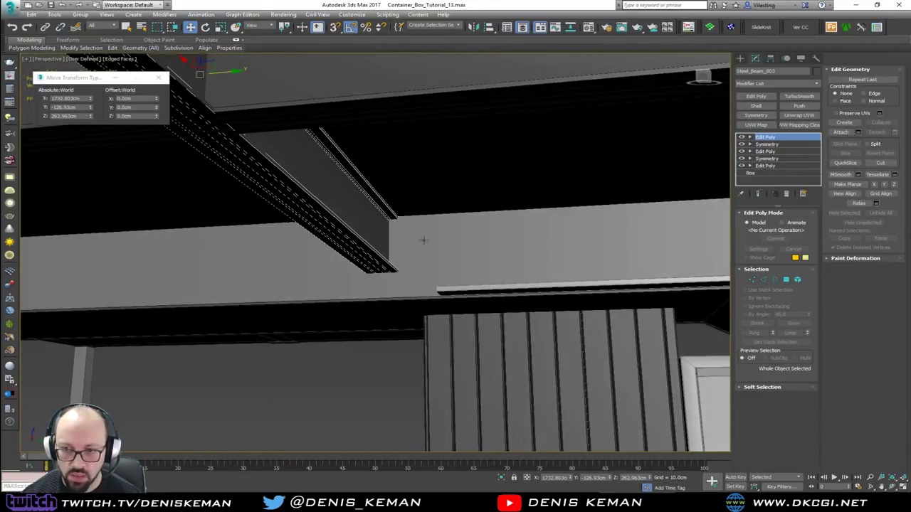
pyautogui.keyDown('alt'); pyautogui.moveTo(377, 286); pyautogui.dragTo(482, 300, button='middle'); pyautogui.keyUp('alt')
pyautogui.keyDown('alt'); pyautogui.moveTo(365, 310); pyautogui.dragTo(130, 308, button='middle'); pyautogui.keyUp('alt')
pyautogui.click(305, 363)
# - Clone the green table cylinder nearest the open terrace as two copies along X, spaced about 211 cm apart
pyautogui.keyDown('alt'); pyautogui.moveTo(331, 360); pyautogui.dragTo(468, 296, button='middle'); pyautogui.keyUp('alt')
pyautogui.click(517, 297)
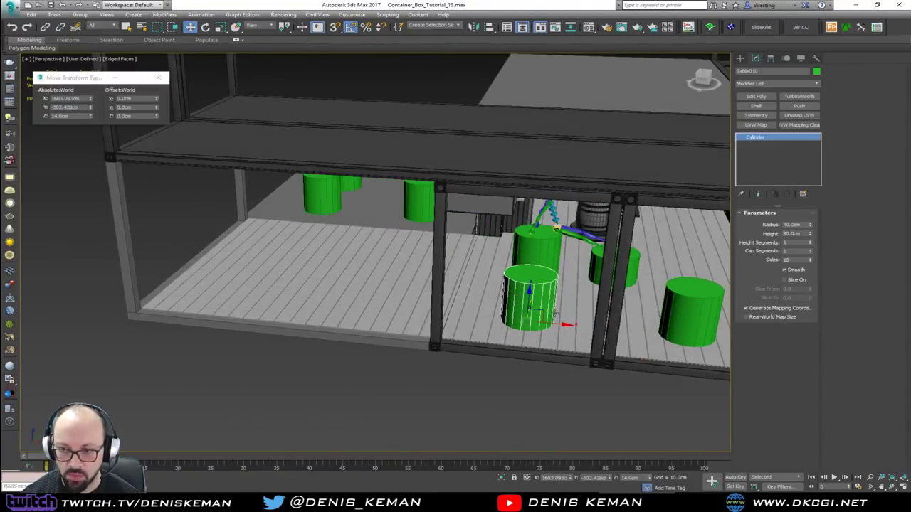
pyautogui.moveTo(559, 324); pyautogui.dragTo(426, 317)
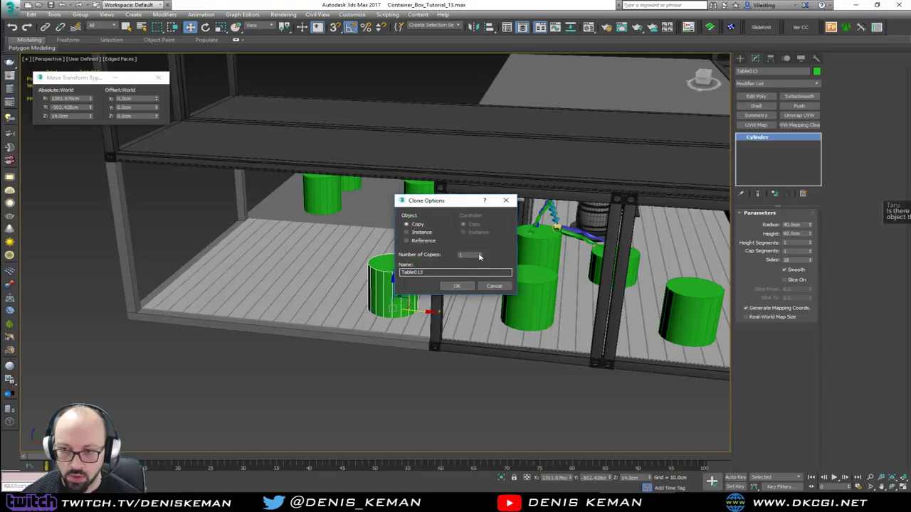
pyautogui.click(480, 255)
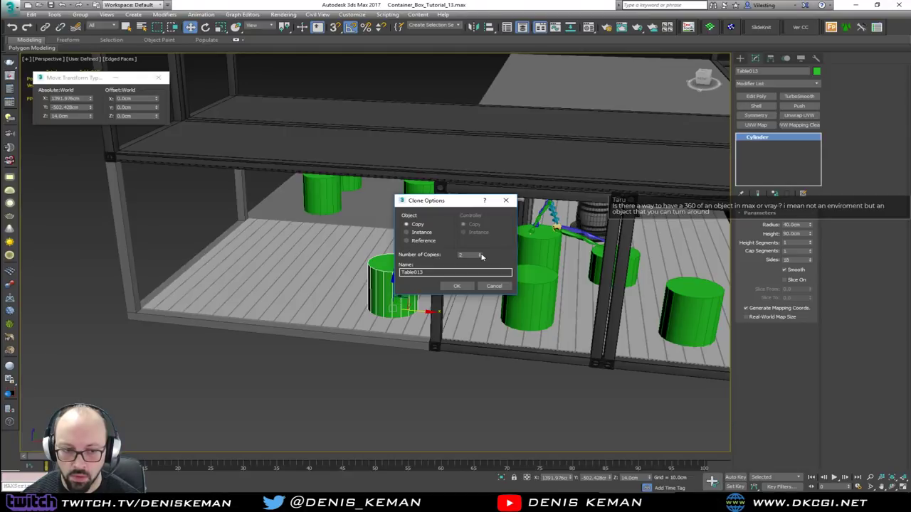
pyautogui.click(457, 286)
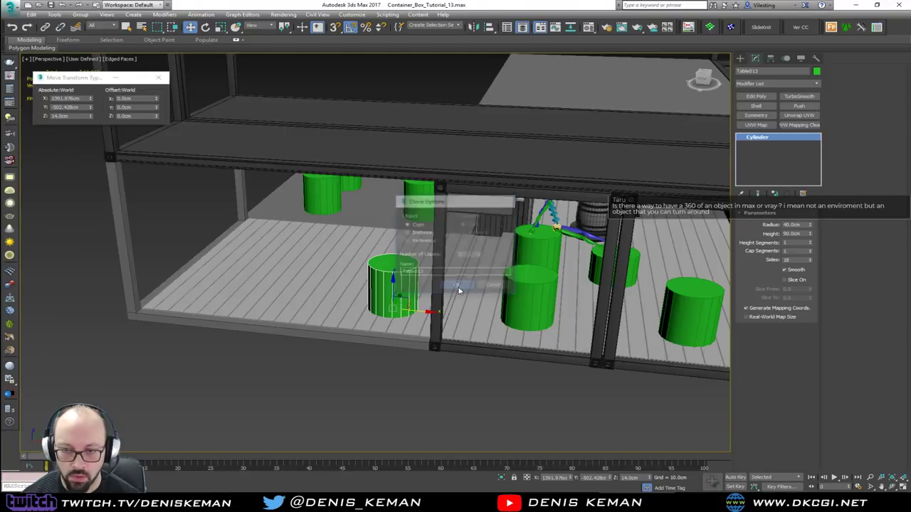
# - Copy the two new table cylinders sideways across the wooden terrace as a second row, and clear the selection
pyautogui.keyDown('alt'); pyautogui.moveTo(344, 294); pyautogui.dragTo(399, 292, button='middle'); pyautogui.keyUp('alt')
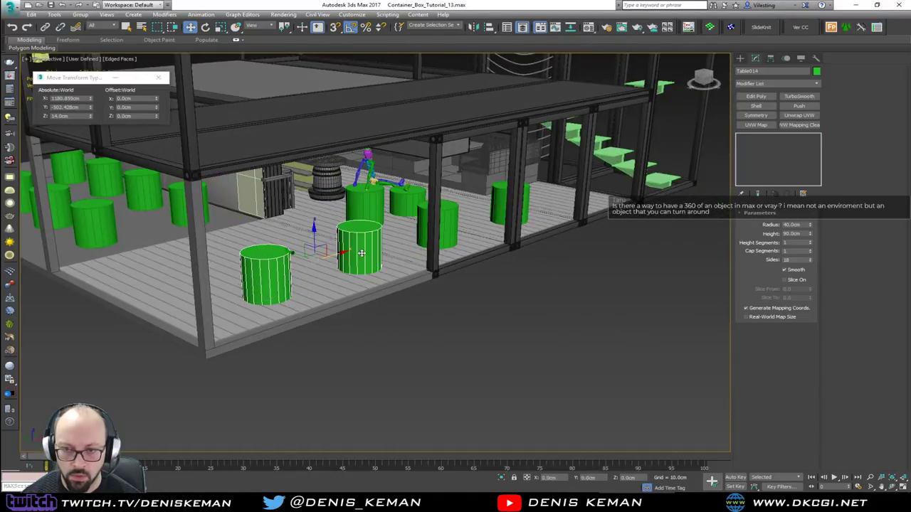
pyautogui.keyDown('alt'); pyautogui.moveTo(361, 253); pyautogui.dragTo(405, 271, button='middle'); pyautogui.keyUp('alt')
pyautogui.keyDown('shift'); pyautogui.moveTo(297, 260); pyautogui.dragTo(164, 260); pyautogui.keyUp('shift')
pyautogui.click(455, 286)
pyautogui.click(465, 332)
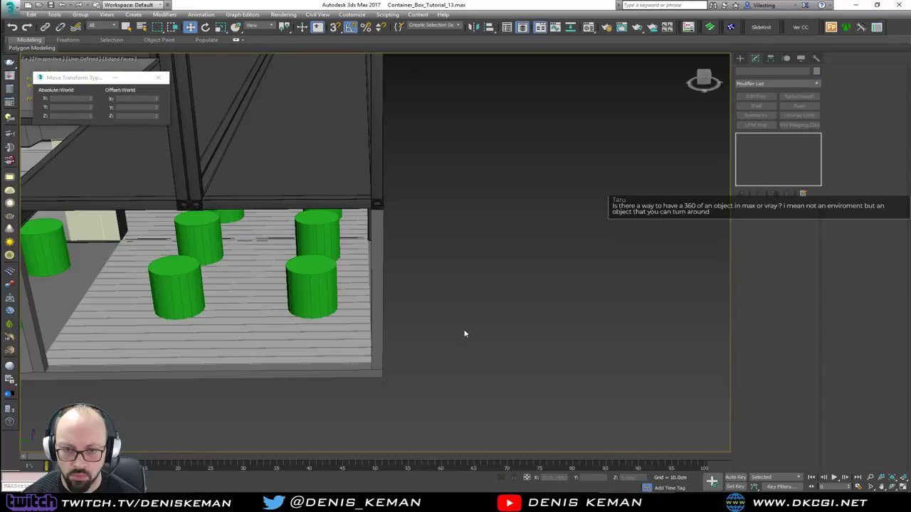
pyautogui.moveTo(465, 332)
pyautogui.keyDown('alt'); pyautogui.mouseDown(button='middle')
pyautogui.moveTo(365, 296)
pyautogui.moveTo(295, 288)
pyautogui.moveTo(340, 276)
pyautogui.moveTo(370, 291)
pyautogui.mouseUp(button='middle'); pyautogui.keyUp('alt')
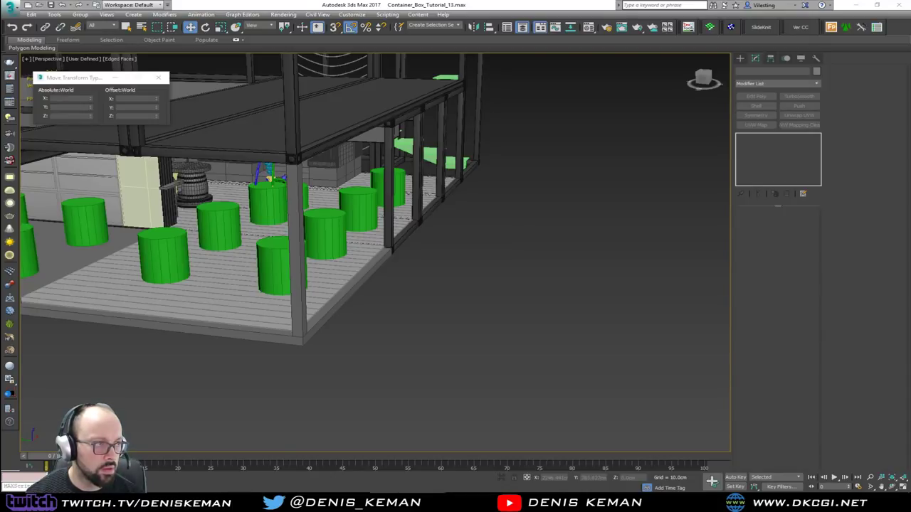
# - Switch to the Sketchfab browser window, open the white painted work table model, and examine it from several angles and up close
pyautogui.moveTo(0, 107); pyautogui.dragTo(289, 61)
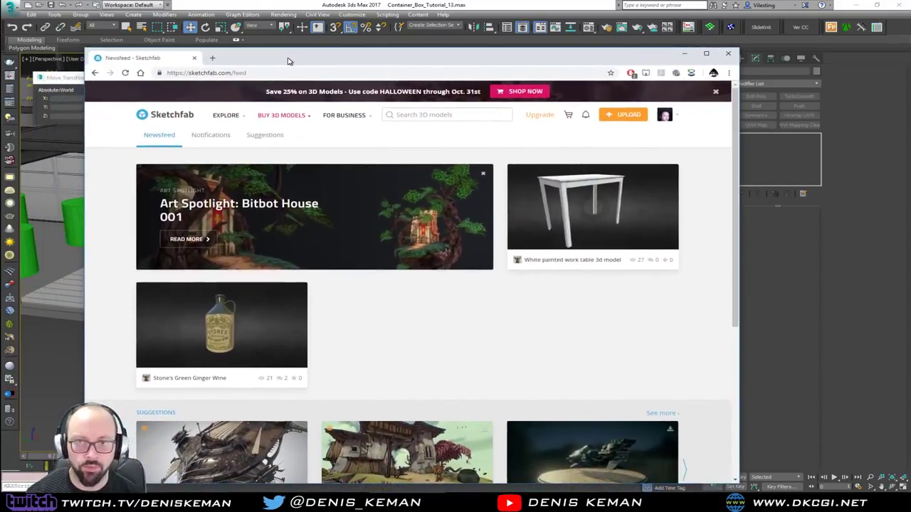
pyautogui.doubleClick(288, 61)
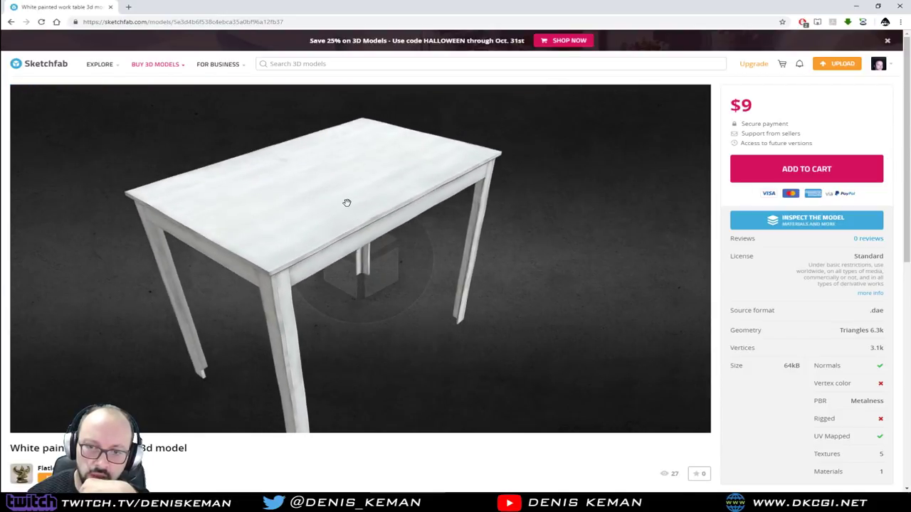
pyautogui.moveTo(332, 214); pyautogui.dragTo(309, 242)
pyautogui.moveTo(311, 238); pyautogui.dragTo(370, 207, button='right')
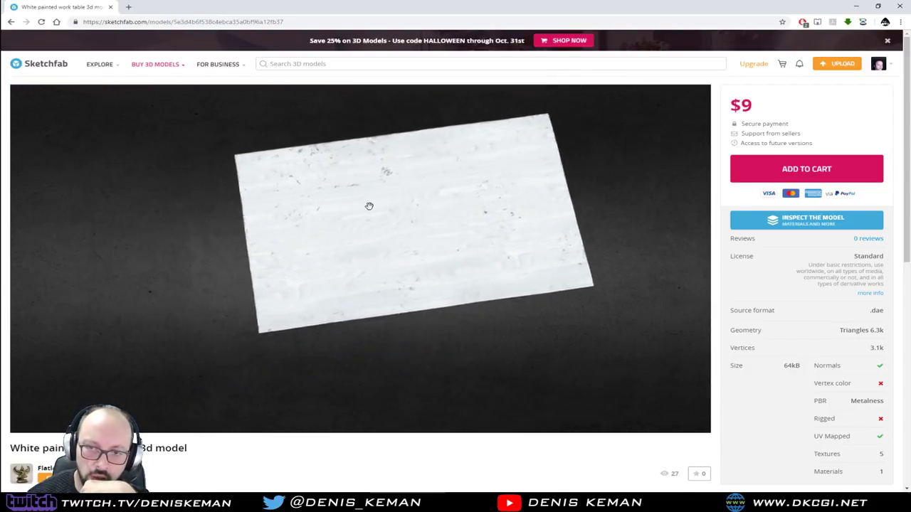
pyautogui.moveTo(370, 207)
pyautogui.mouseDown()
pyautogui.moveTo(375, 226)
pyautogui.moveTo(403, 189)
pyautogui.moveTo(377, 201)
pyautogui.mouseUp()
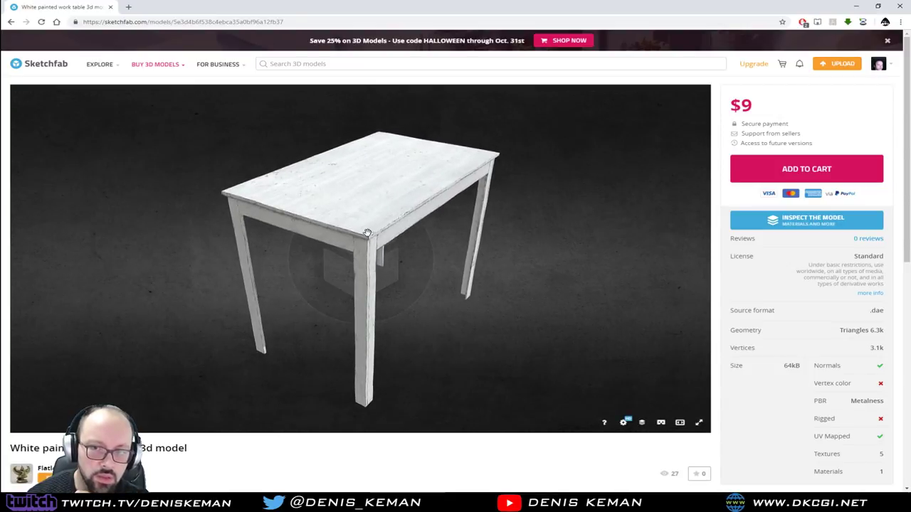
pyautogui.scroll(5, 367, 233)
pyautogui.moveTo(397, 220); pyautogui.dragTo(308, 205)
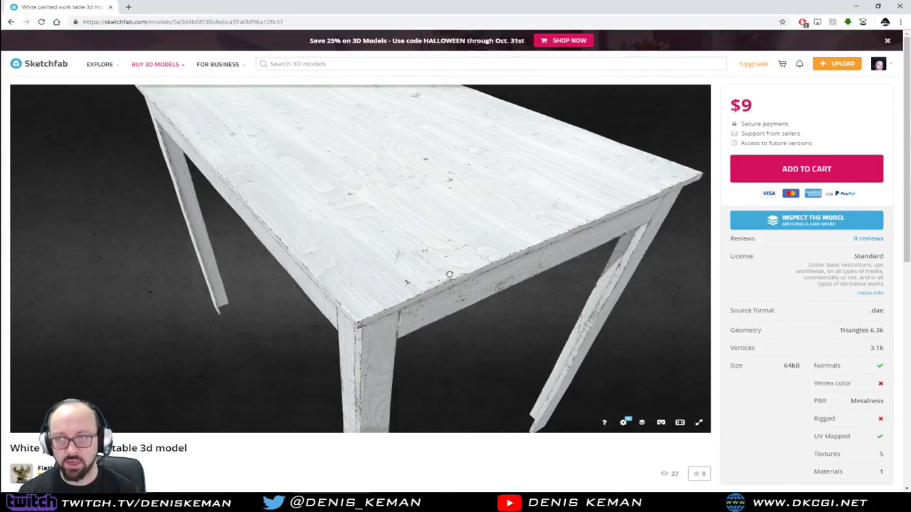
# - Examine the white painted work table from another side, viewing its top surface up close and as a whole
pyautogui.moveTo(449, 274); pyautogui.dragTo(335, 270)
pyautogui.scroll(4, 335, 239)
pyautogui.scroll(-6, 338, 244)
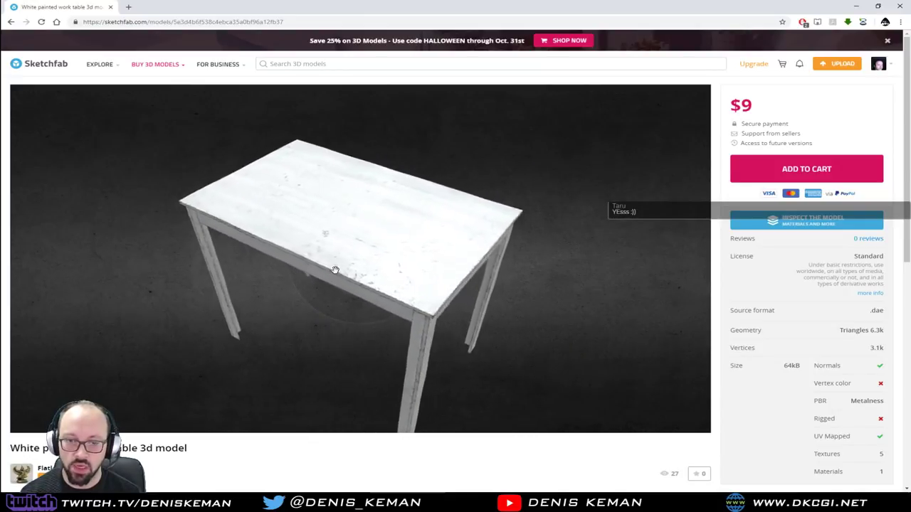
# - Open the P25 Dart Gun model from the account's own Sketchfab profile and examine it from several angles
pyautogui.click(879, 64)
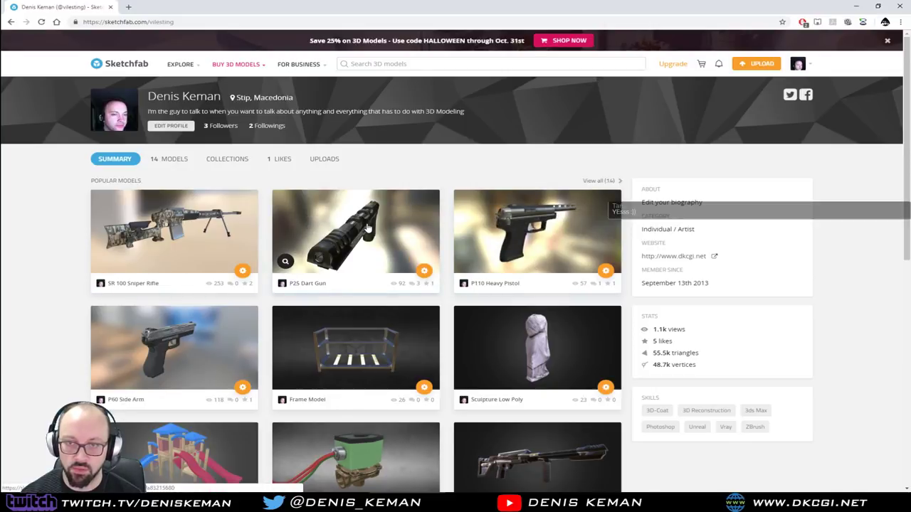
pyautogui.click(368, 228)
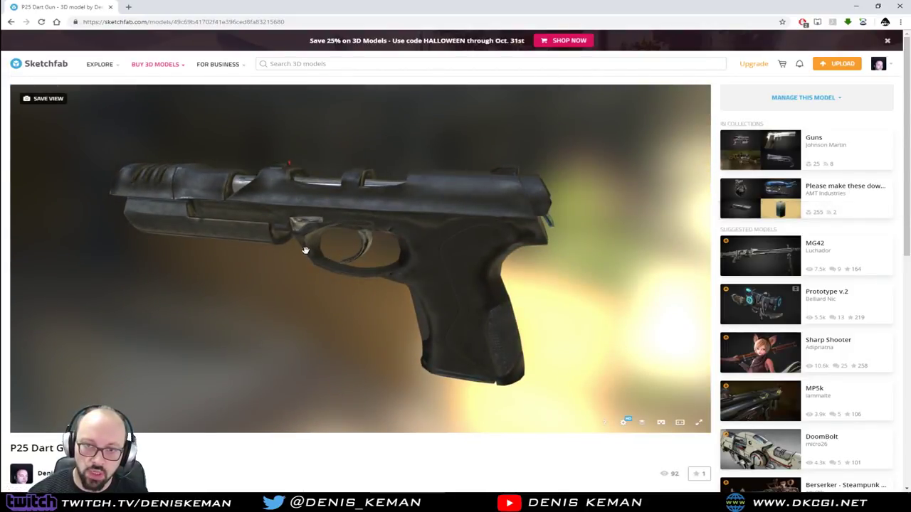
pyautogui.moveTo(305, 250)
pyautogui.mouseDown()
pyautogui.moveTo(584, 256)
pyautogui.moveTo(611, 248)
pyautogui.moveTo(558, 250)
pyautogui.mouseUp()
pyautogui.moveTo(311, 235)
pyautogui.mouseDown()
pyautogui.moveTo(352, 228)
pyautogui.moveTo(370, 240)
pyautogui.moveTo(280, 266)
pyautogui.moveTo(228, 267)
pyautogui.moveTo(234, 256)
pyautogui.mouseUp()
pyautogui.scroll(-5, 233, 256)
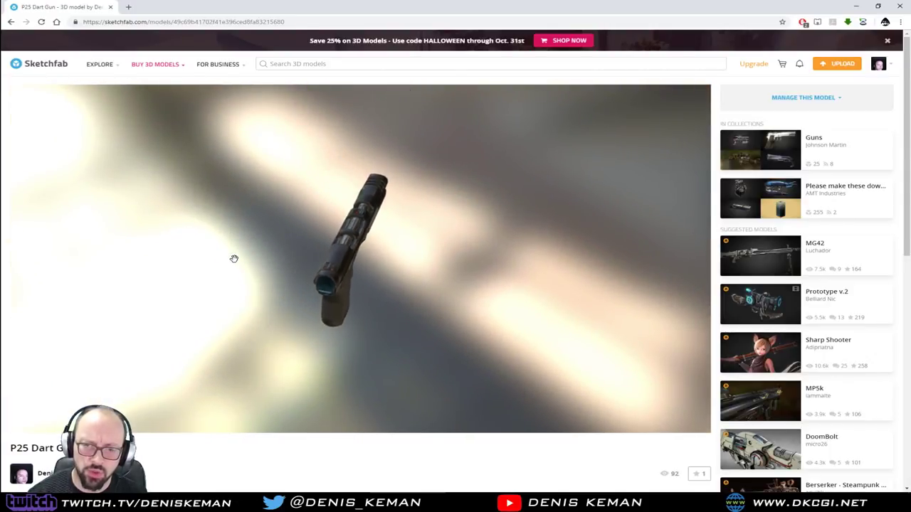
pyautogui.moveTo(308, 268)
pyautogui.mouseDown()
pyautogui.moveTo(332, 252)
pyautogui.moveTo(418, 249)
pyautogui.mouseUp()
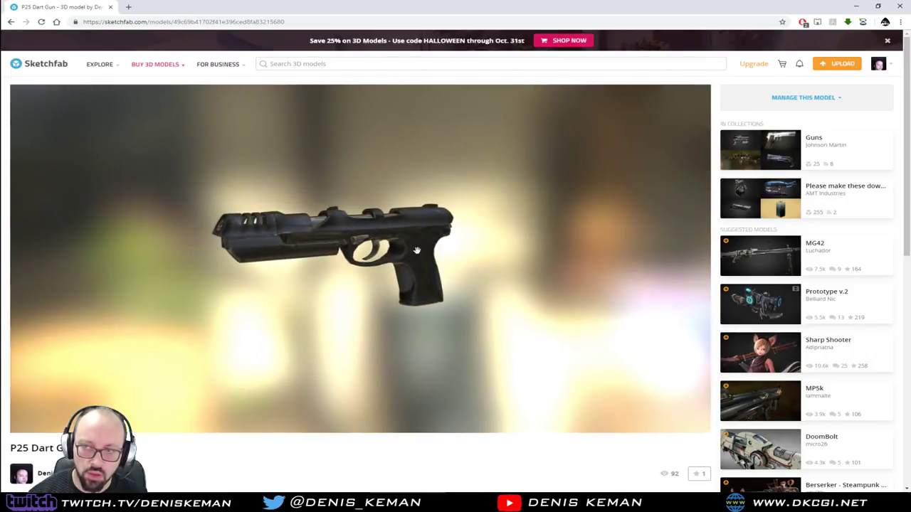
# - Return to the Sketchfab profile, open the R45 Assault Rifle model, and examine it from several angles
pyautogui.click(880, 66)
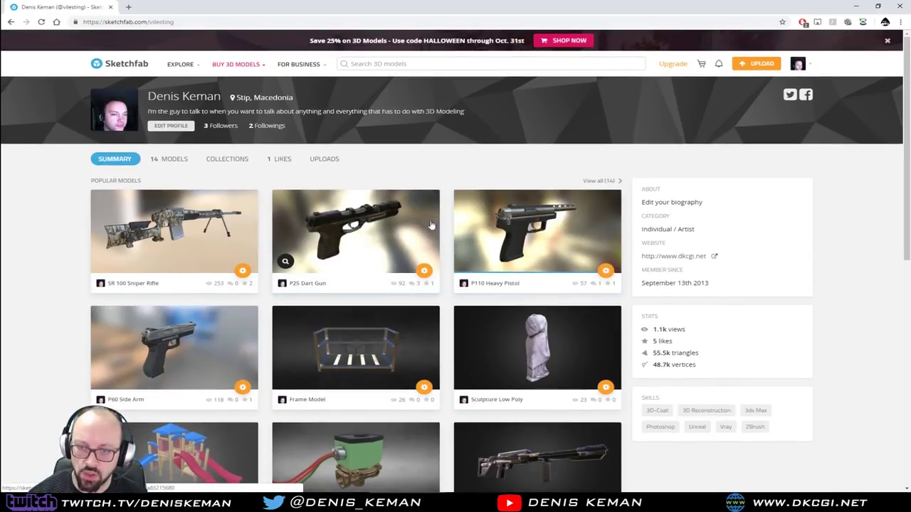
pyautogui.scroll(-5, 431, 225)
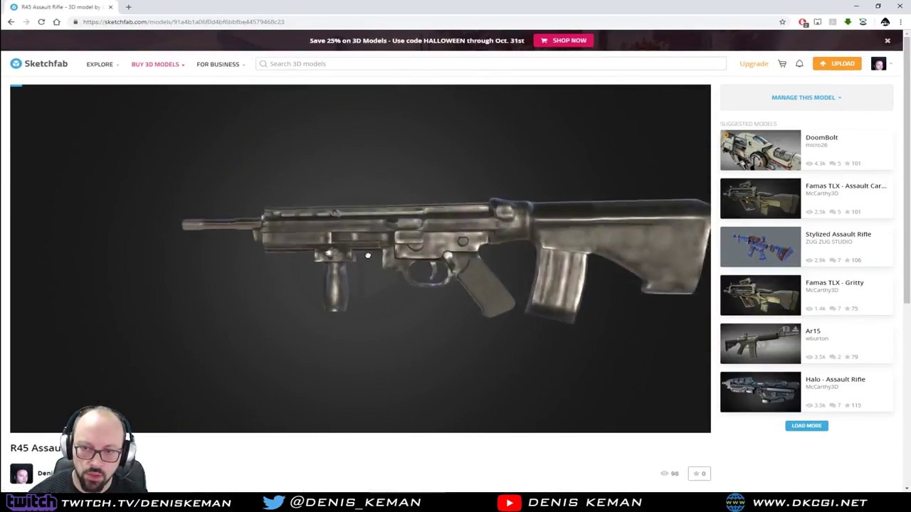
pyautogui.doubleClick(406, 261)
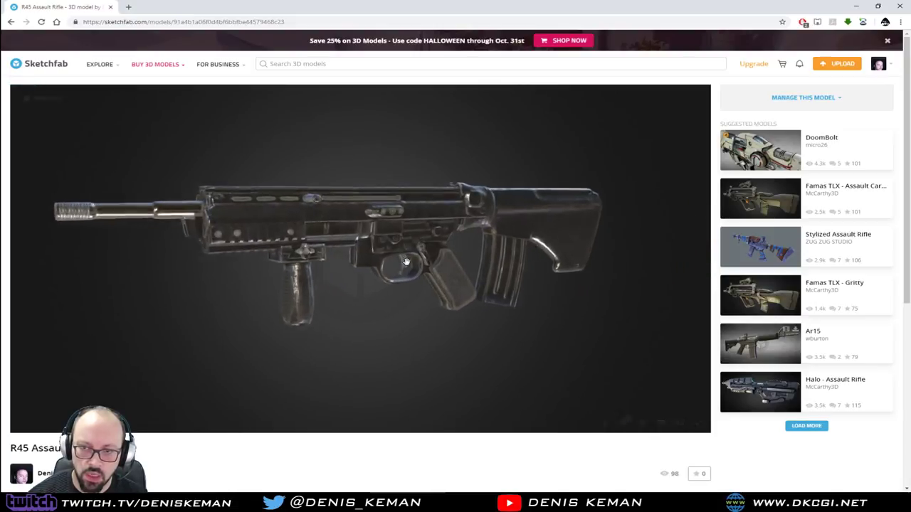
pyautogui.moveTo(404, 261)
pyautogui.mouseDown()
pyautogui.moveTo(308, 252)
pyautogui.moveTo(313, 260)
pyautogui.moveTo(321, 267)
pyautogui.moveTo(417, 240)
pyautogui.moveTo(372, 230)
pyautogui.moveTo(355, 204)
pyautogui.moveTo(264, 215)
pyautogui.moveTo(221, 236)
pyautogui.moveTo(249, 263)
pyautogui.moveTo(484, 261)
pyautogui.moveTo(377, 239)
pyautogui.mouseUp()
pyautogui.scroll(-5, 377, 239)
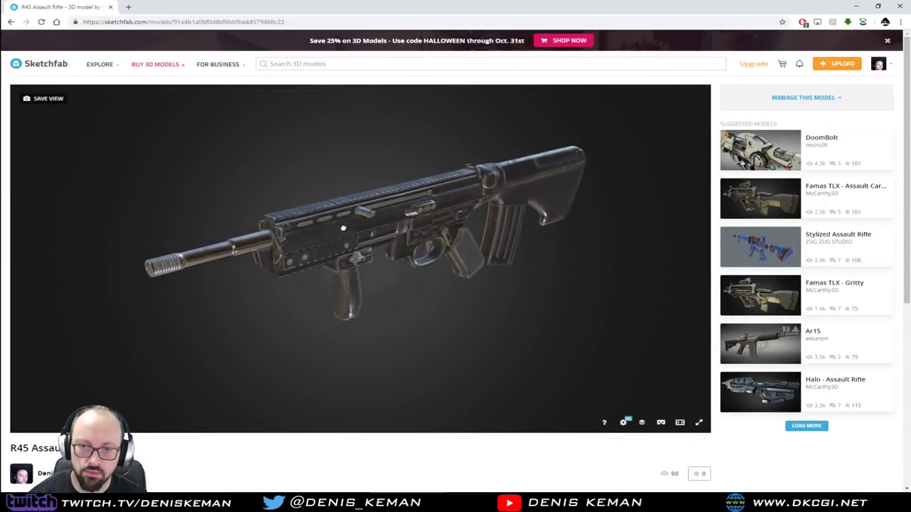
pyautogui.moveTo(343, 228); pyautogui.dragTo(357, 218)
# - Go back to the Sketchfab profile, look through the published models, and open the Frame Model
pyautogui.moveTo(893, 69)
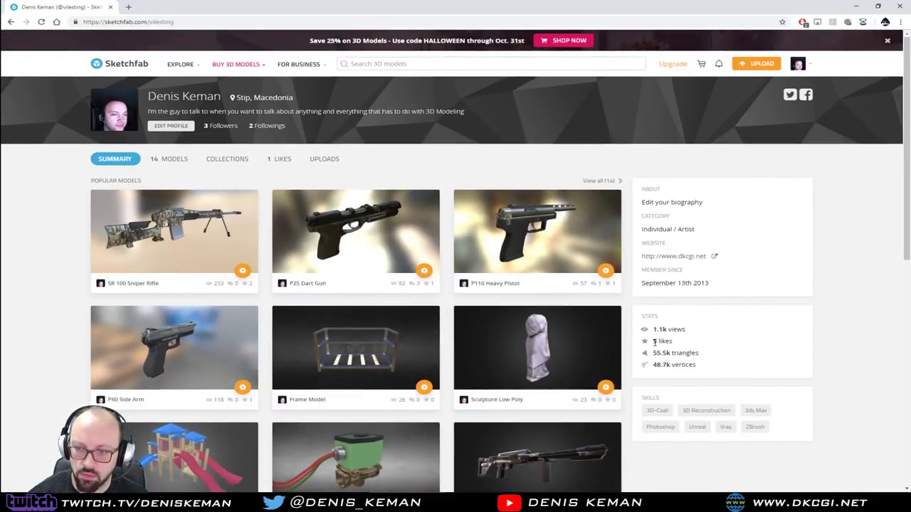
pyautogui.scroll(-4, 622, 340)
pyautogui.scroll(1, 623, 340)
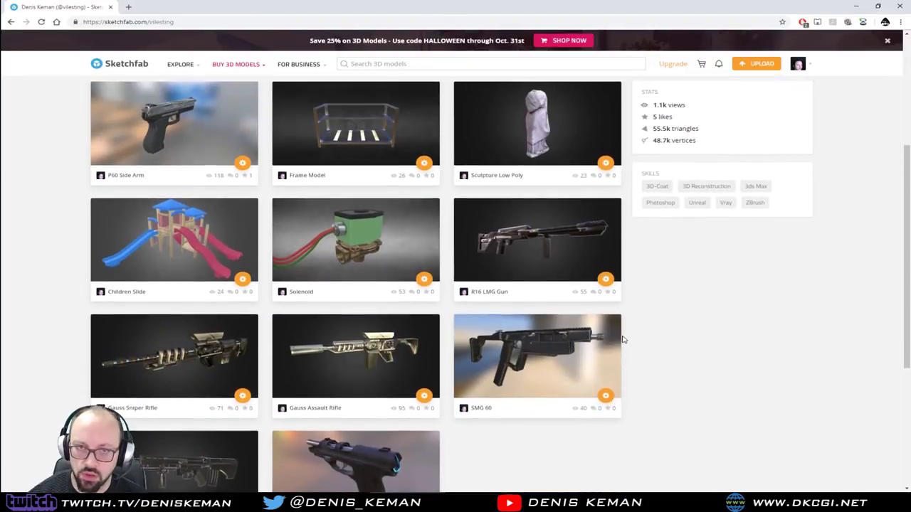
pyautogui.scroll(1, 623, 340)
pyautogui.rightClick(343, 119)
pyautogui.click(318, 176)
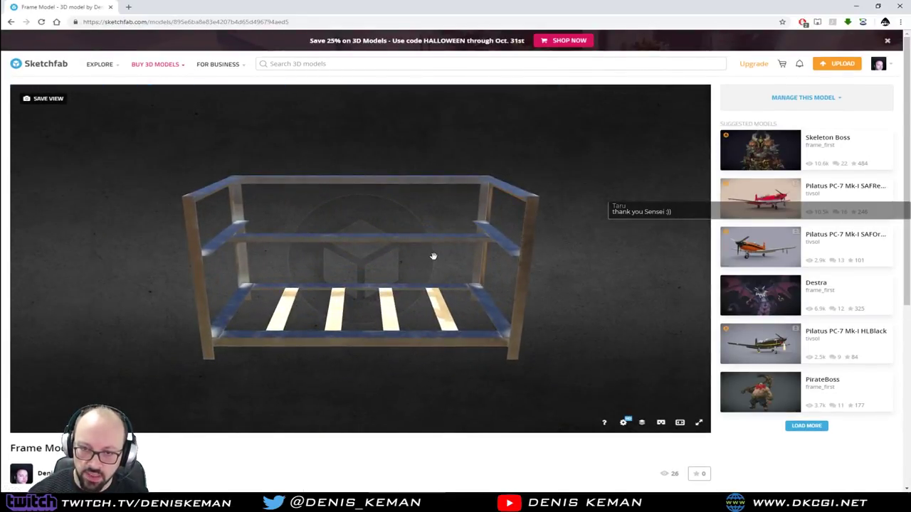
# - Examine the Frame Model from several sides, including close views of its rails, slats and corner joints
pyautogui.moveTo(433, 256); pyautogui.dragTo(285, 265)
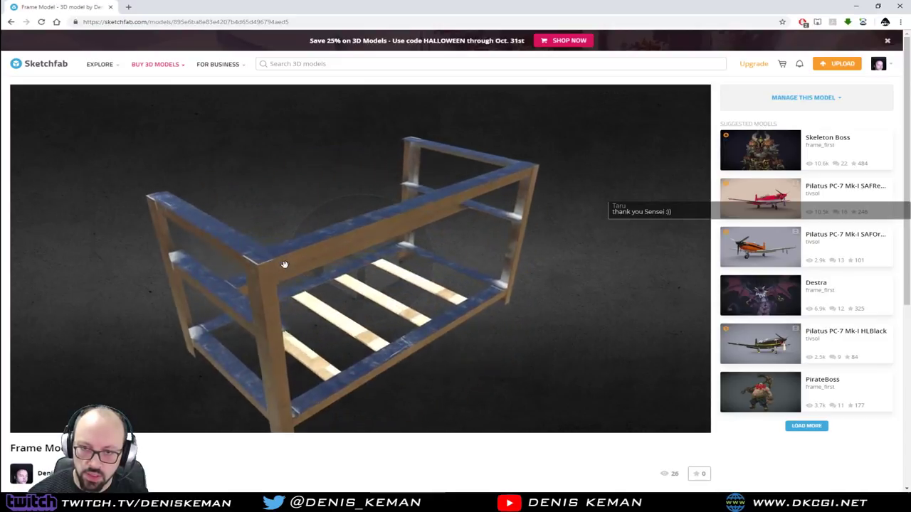
pyautogui.scroll(5, 285, 265)
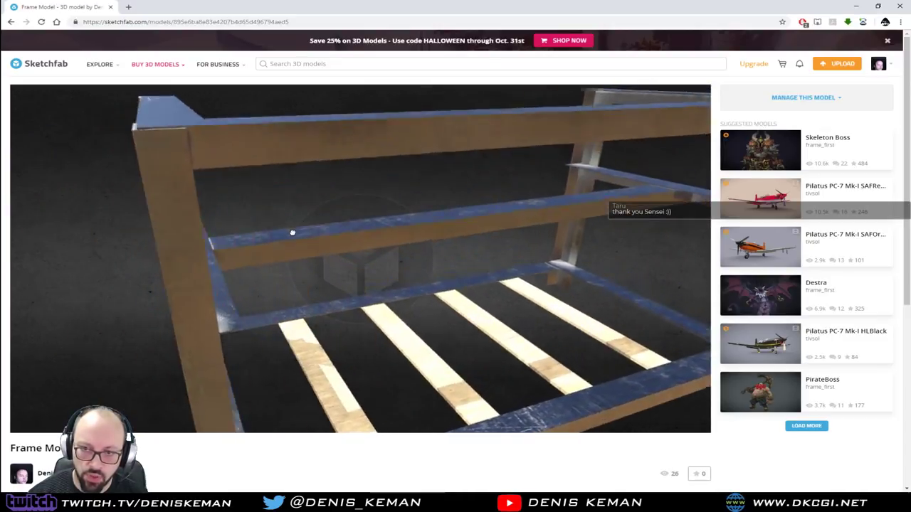
pyautogui.moveTo(292, 233); pyautogui.dragTo(197, 228)
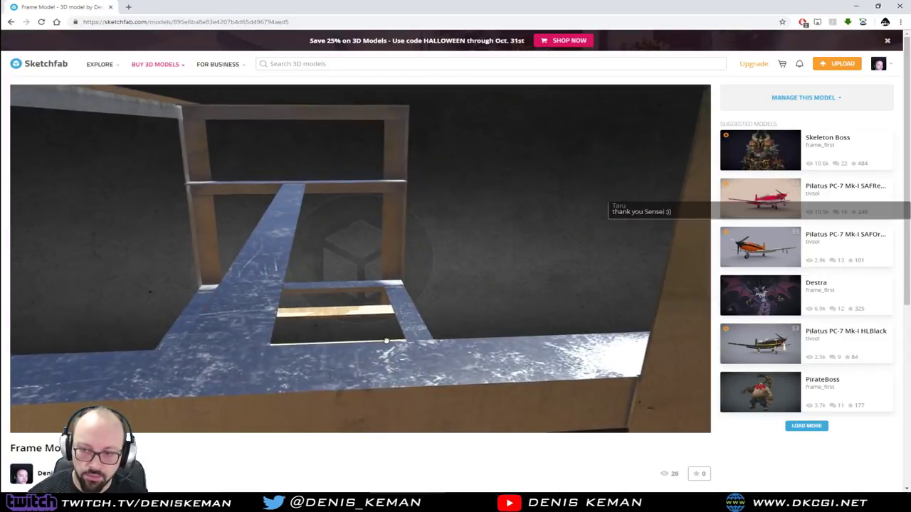
pyautogui.moveTo(387, 340); pyautogui.dragTo(392, 335)
pyautogui.moveTo(335, 316)
pyautogui.mouseDown()
pyautogui.moveTo(297, 320)
pyautogui.moveTo(275, 261)
pyautogui.mouseUp()
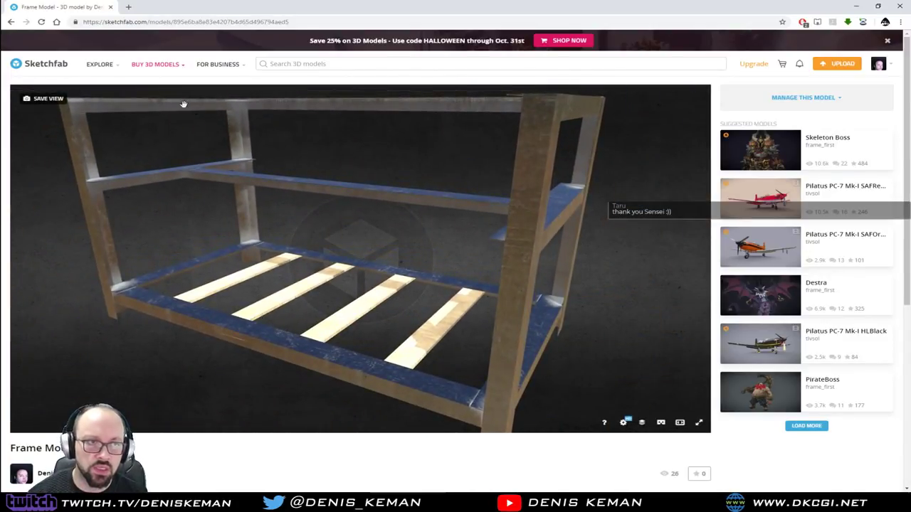
pyautogui.moveTo(295, 142)
pyautogui.mouseDown()
pyautogui.moveTo(339, 191)
pyautogui.moveTo(337, 208)
pyautogui.moveTo(355, 195)
pyautogui.moveTo(371, 231)
pyautogui.moveTo(417, 238)
pyautogui.moveTo(505, 204)
pyautogui.moveTo(282, 195)
pyautogui.moveTo(221, 178)
pyautogui.moveTo(215, 185)
pyautogui.moveTo(282, 189)
pyautogui.moveTo(289, 202)
pyautogui.moveTo(316, 197)
pyautogui.moveTo(99, 187)
pyautogui.moveTo(349, 206)
pyautogui.mouseUp()
pyautogui.scroll(-5, 289, 203)
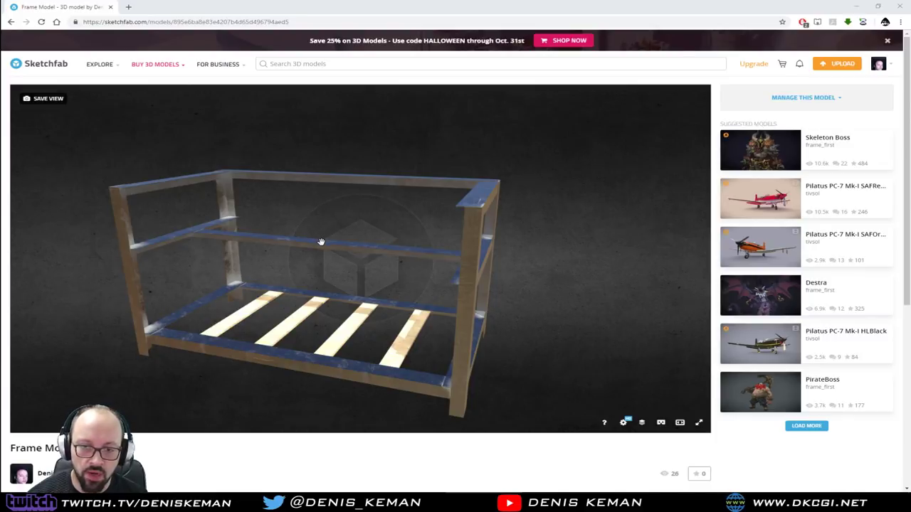
pyautogui.moveTo(330, 220)
pyautogui.mouseDown()
pyautogui.moveTo(377, 214)
pyautogui.moveTo(318, 223)
pyautogui.mouseUp()
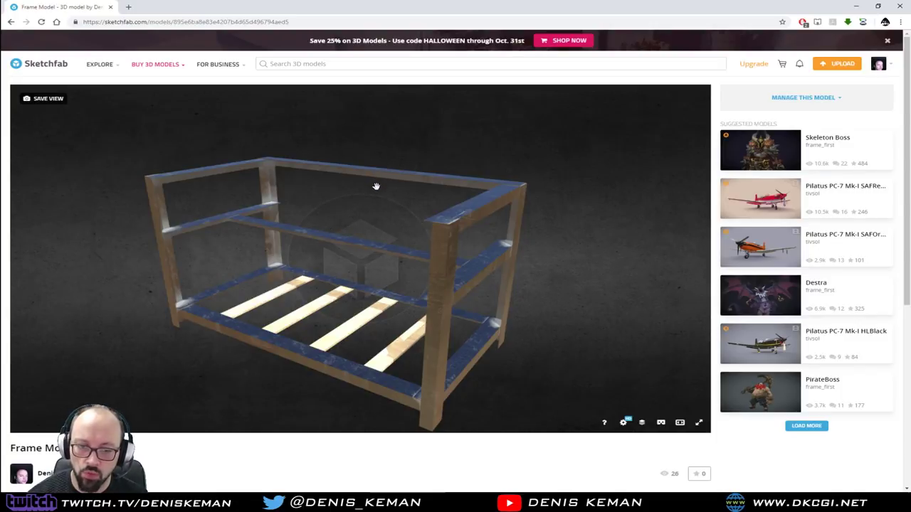
# - Close the Sketchfab browser window, return to the 3ds Max scene, and inspect the terrace tables and the bar interior
pyautogui.click(900, 7)
pyautogui.moveTo(417, 239)
pyautogui.keyDown('alt'); pyautogui.mouseDown(button='middle')
pyautogui.moveTo(352, 197)
pyautogui.moveTo(430, 232)
pyautogui.mouseUp(button='middle'); pyautogui.keyUp('alt')
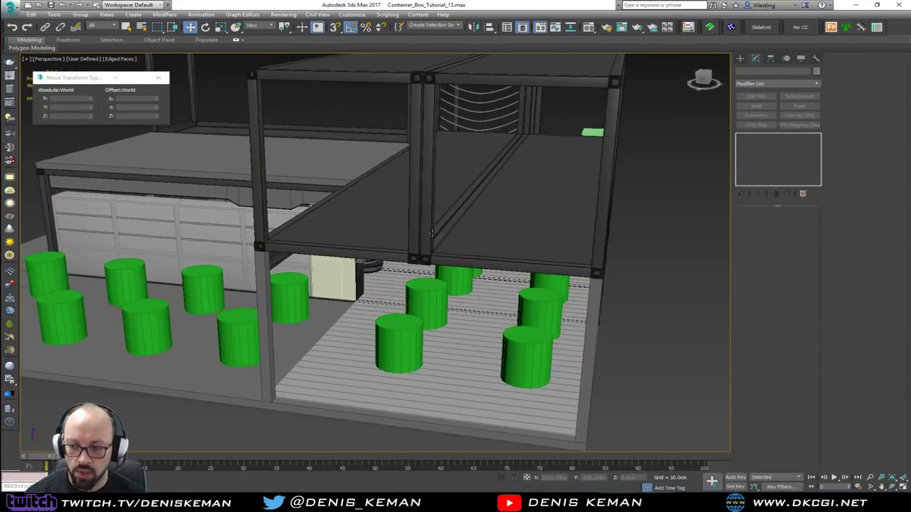
pyautogui.keyDown('alt'); pyautogui.moveTo(345, 239); pyautogui.dragTo(420, 239, button='middle'); pyautogui.keyUp('alt')
pyautogui.scroll(-10, 420, 239)
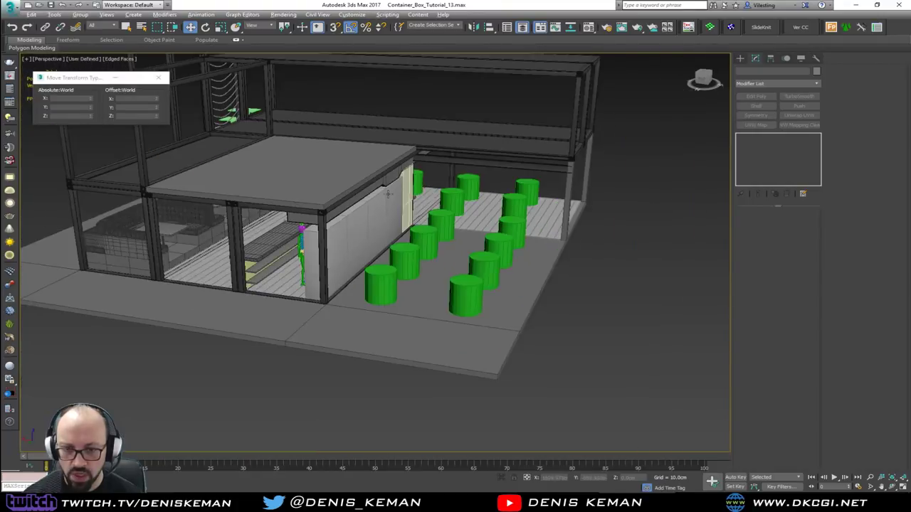
pyautogui.scroll(8, 446, 257)
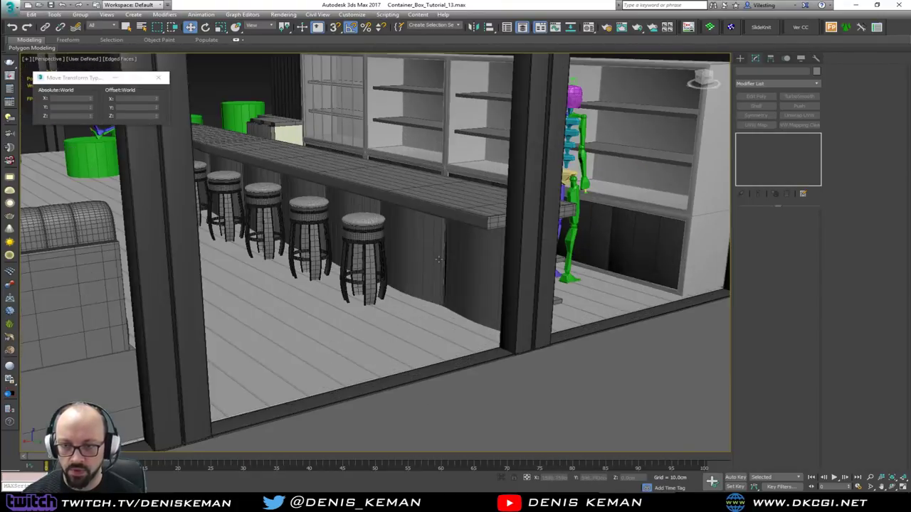
# - Turn off the edged faces display in the perspective view and close the Move Transform Type-In dialog
pyautogui.press('F4')
pyautogui.keyDown('alt'); pyautogui.moveTo(446, 255); pyautogui.dragTo(390, 275, button='middle'); pyautogui.keyUp('alt')
pyautogui.click(153, 83)
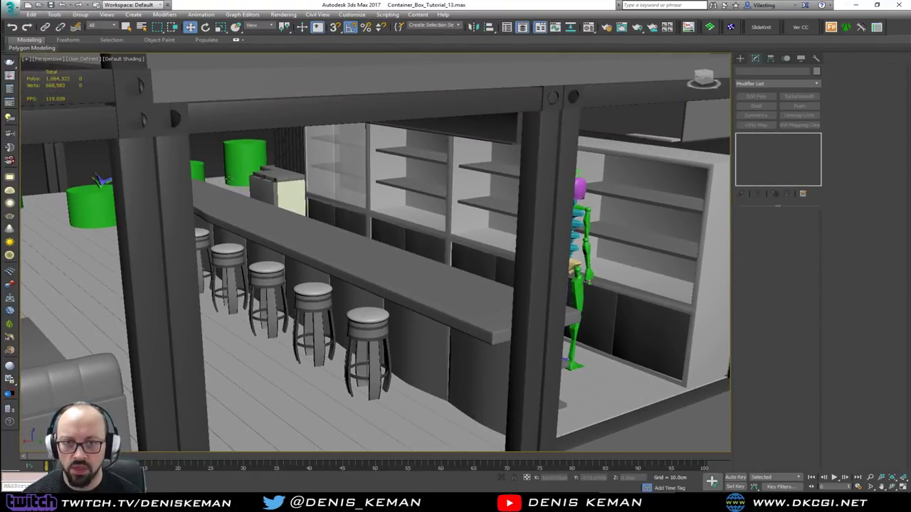
# - Examine the bar counter, stools and back shelves through the open container front in the shaded view
pyautogui.moveTo(238, 188)
pyautogui.keyDown('alt'); pyautogui.mouseDown(button='middle')
pyautogui.moveTo(306, 174)
pyautogui.moveTo(237, 178)
pyautogui.mouseUp(button='middle'); pyautogui.keyUp('alt')
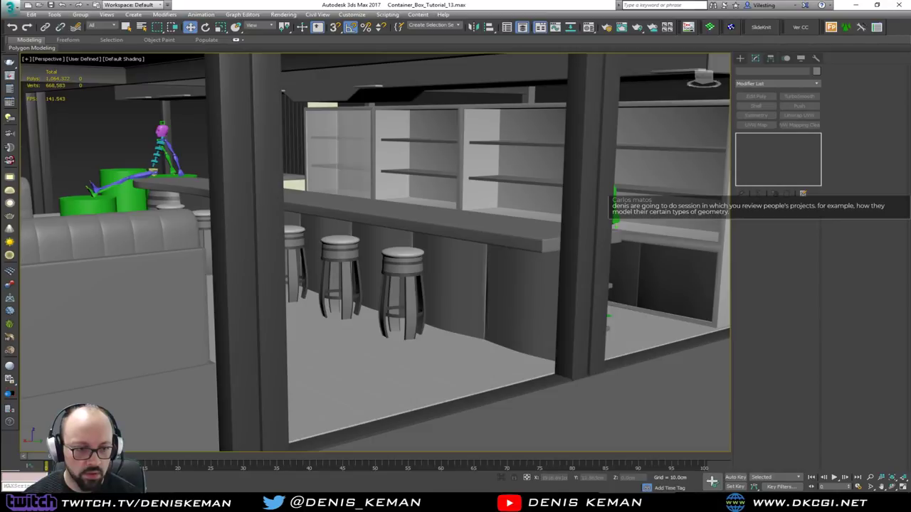
pyautogui.moveTo(406, 228); pyautogui.dragTo(305, 269, button='middle')
pyautogui.scroll(-3, 305, 270)
pyautogui.keyDown('alt'); pyautogui.moveTo(315, 237); pyautogui.dragTo(325, 242, button='middle'); pyautogui.keyUp('alt')
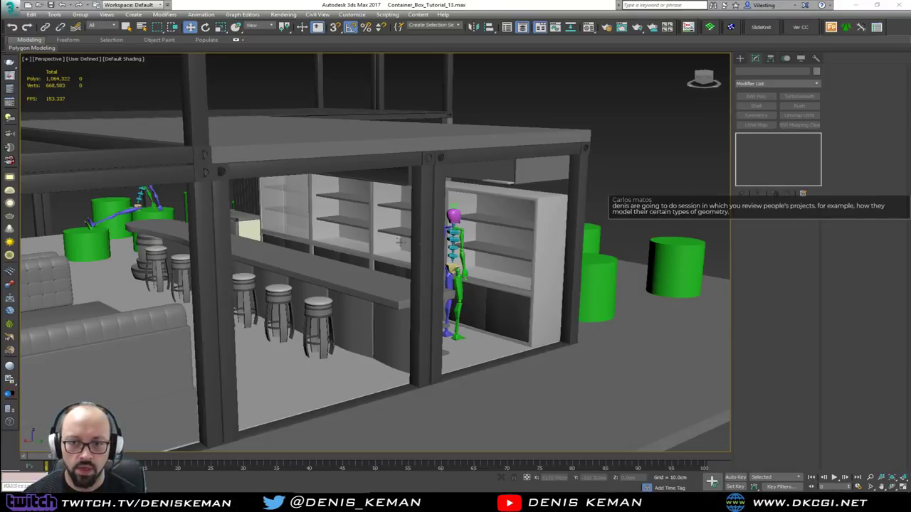
pyautogui.hotkey('shift', 'z')
pyautogui.hotkey('shift', 'z')
pyautogui.hotkey('shift', 'z')
pyautogui.hotkey('shift', 'z')
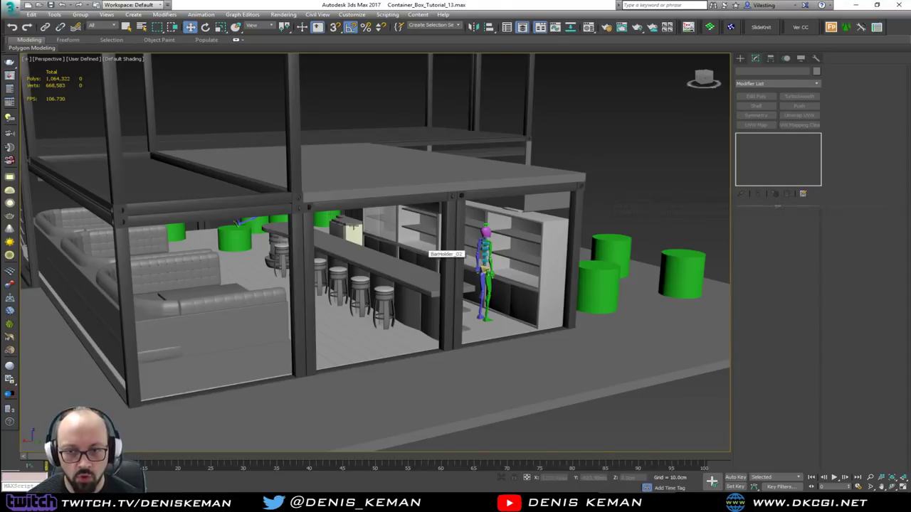
# - Review the whole container bar from all sides, checking the terrace tables, upper frames, staircase and seating area
pyautogui.keyDown('alt'); pyautogui.moveTo(433, 252); pyautogui.dragTo(274, 164, button='middle'); pyautogui.keyUp('alt')
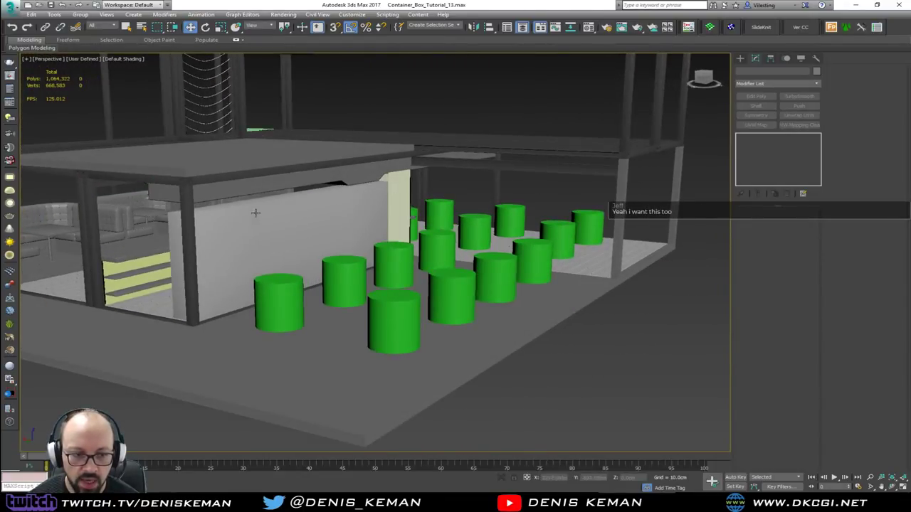
pyautogui.keyDown('alt'); pyautogui.moveTo(255, 214); pyautogui.dragTo(313, 243, button='middle'); pyautogui.keyUp('alt')
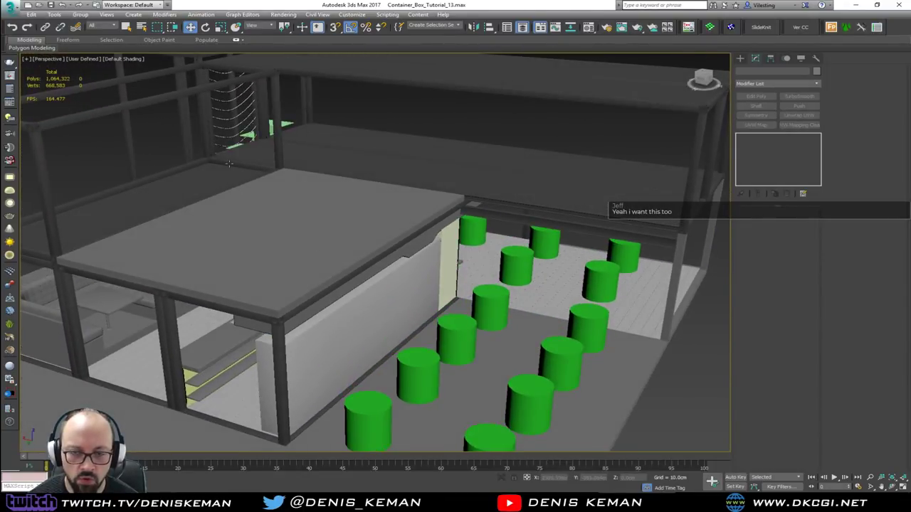
pyautogui.moveTo(383, 158); pyautogui.dragTo(494, 201, button='middle')
pyautogui.scroll(-4, 386, 177)
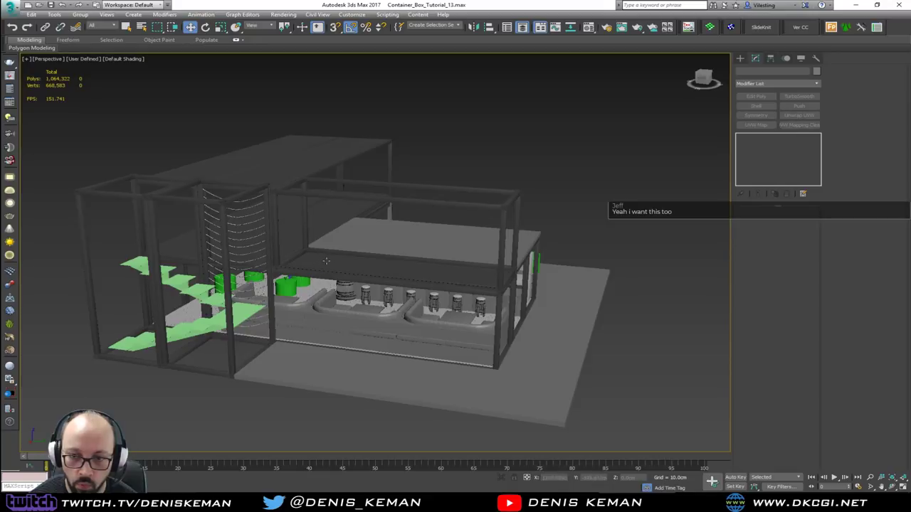
pyautogui.keyDown('alt'); pyautogui.moveTo(414, 244); pyautogui.dragTo(214, 228, button='middle'); pyautogui.keyUp('alt')
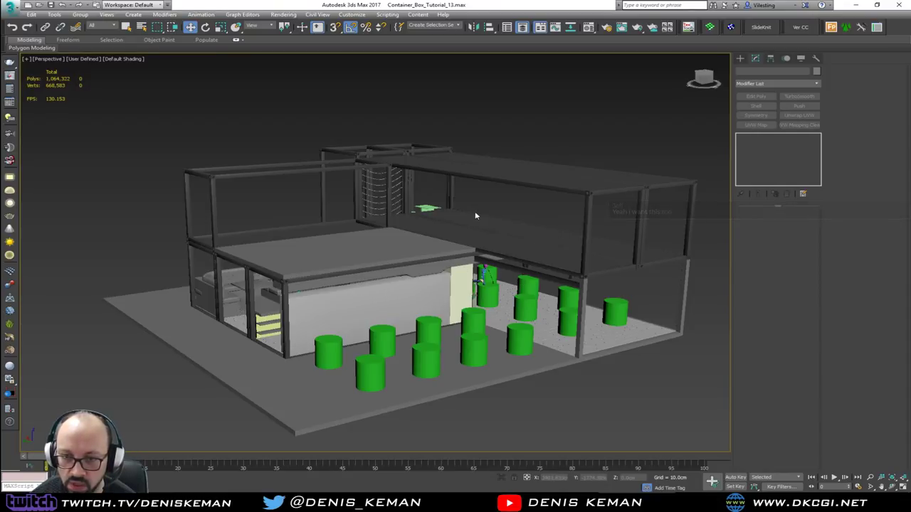
pyautogui.keyDown('alt'); pyautogui.moveTo(476, 210); pyautogui.dragTo(322, 207, button='middle'); pyautogui.keyUp('alt')
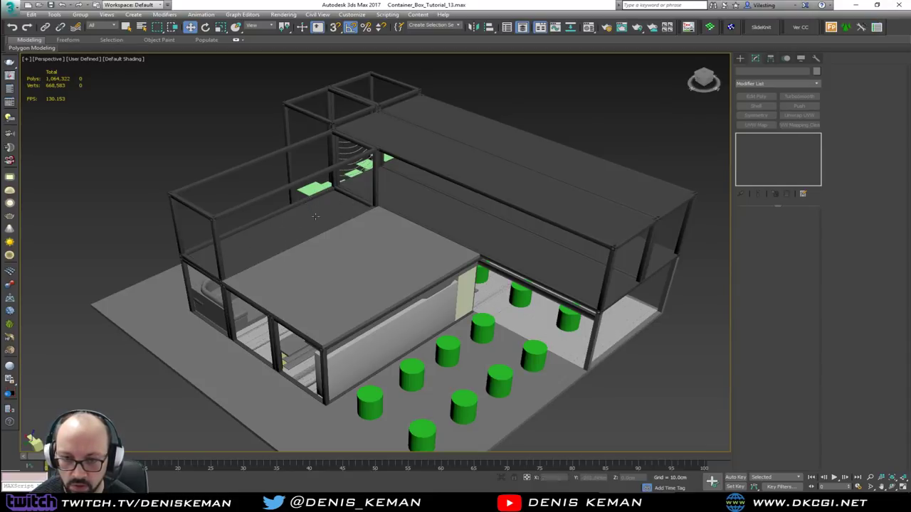
pyautogui.keyDown('alt'); pyautogui.moveTo(316, 216); pyautogui.dragTo(334, 195, button='middle'); pyautogui.keyUp('alt')
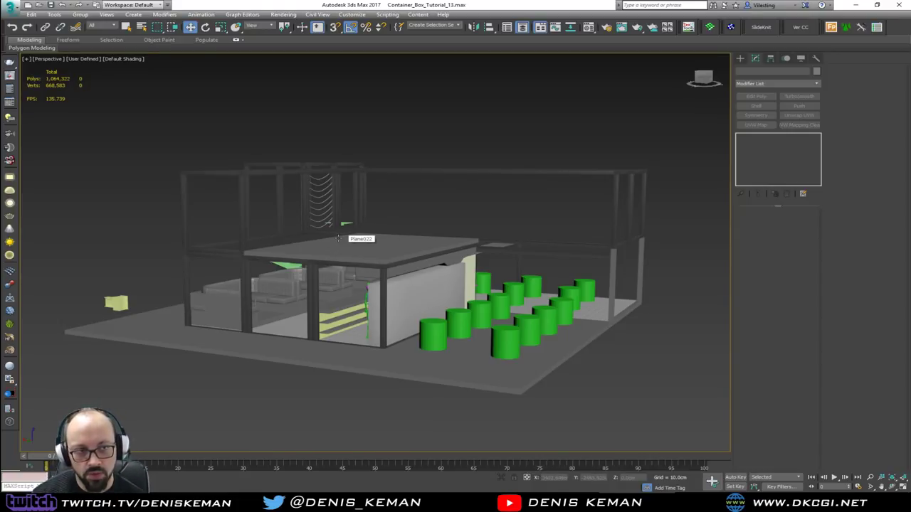
pyautogui.click(289, 501)
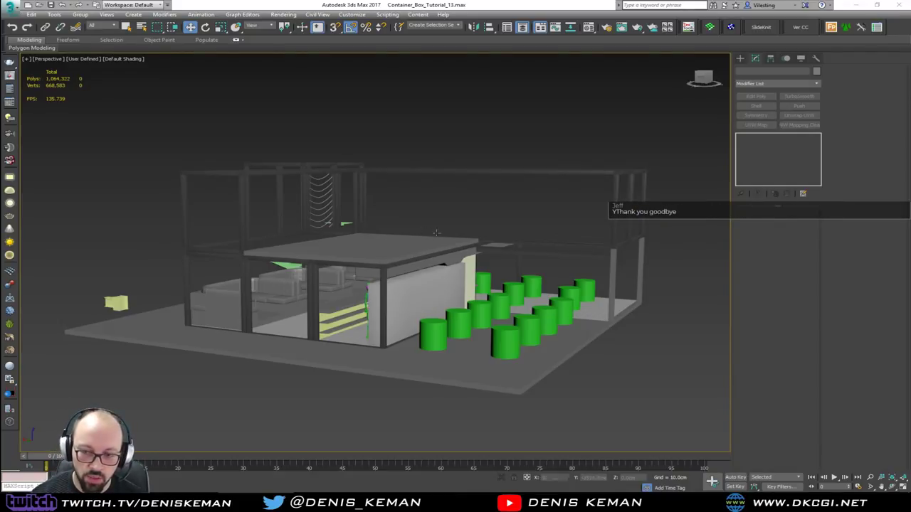
pyautogui.keyDown('alt'); pyautogui.moveTo(425, 277); pyautogui.dragTo(481, 283, button='middle'); pyautogui.keyUp('alt')
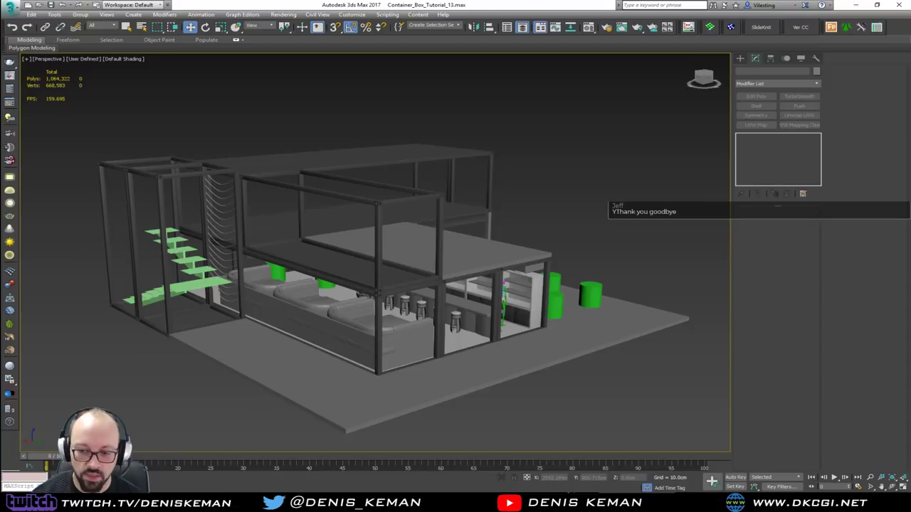
pyautogui.moveTo(637, 507)
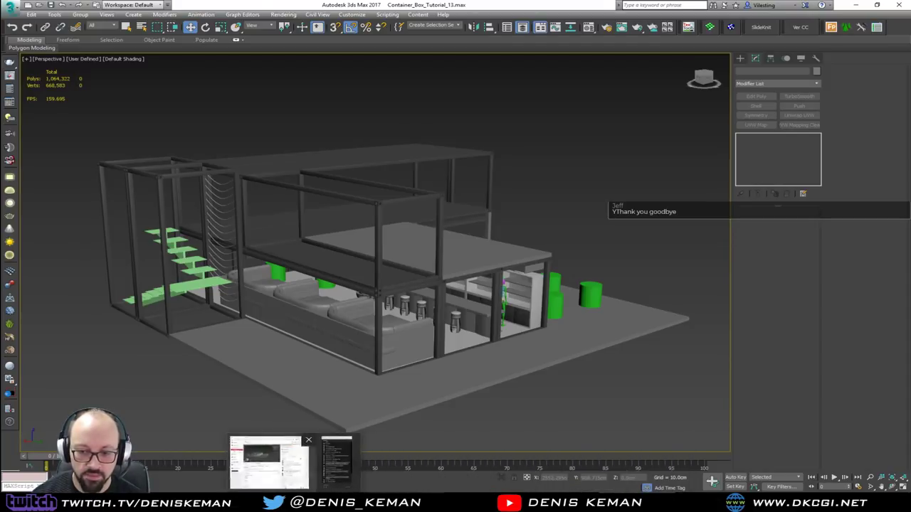
pyautogui.click(296, 505)
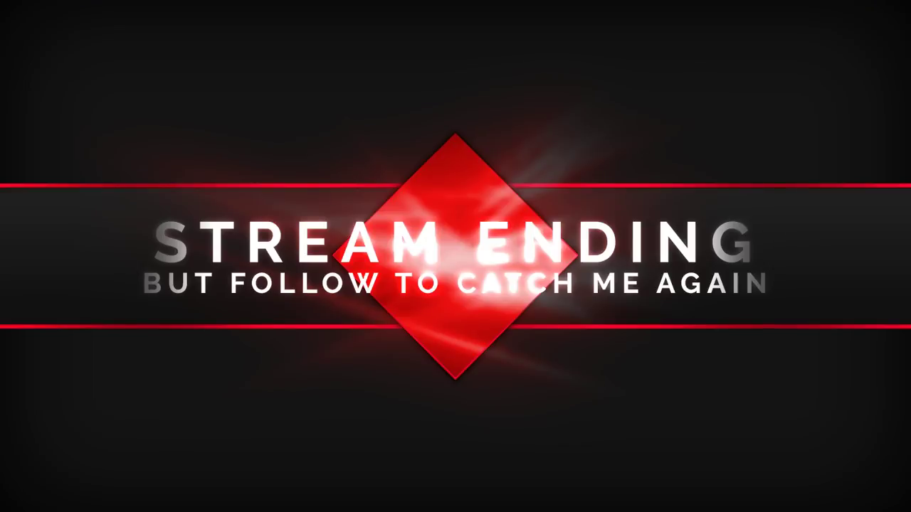